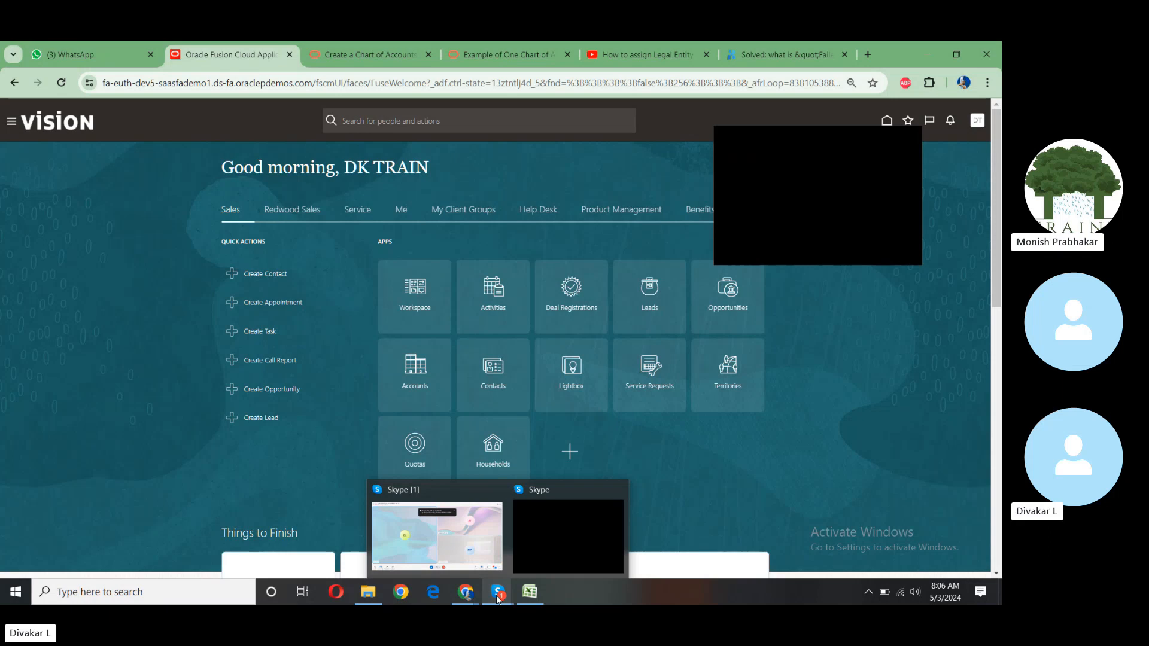
Step: Show the browser in full screen and open the Setup and Maintenance work area
{"action": "key", "text": "F11"}
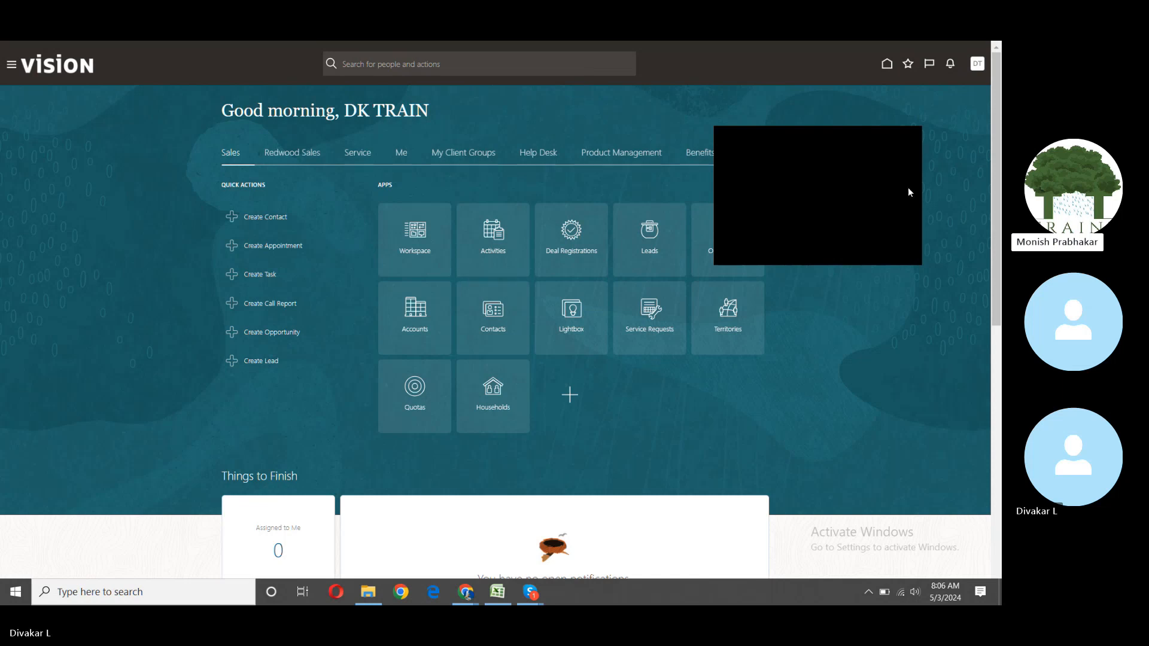
{"action": "left_click", "coordinate": [976, 68]}
{"action": "left_click", "coordinate": [976, 67]}
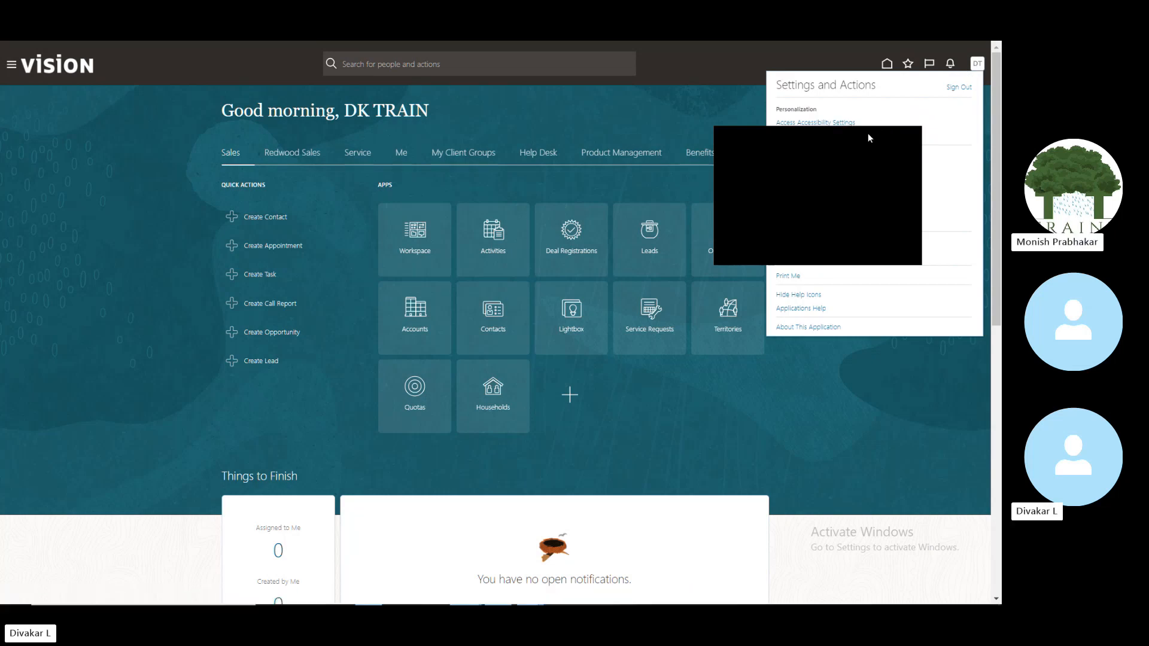
{"action": "left_click", "coordinate": [644, 200]}
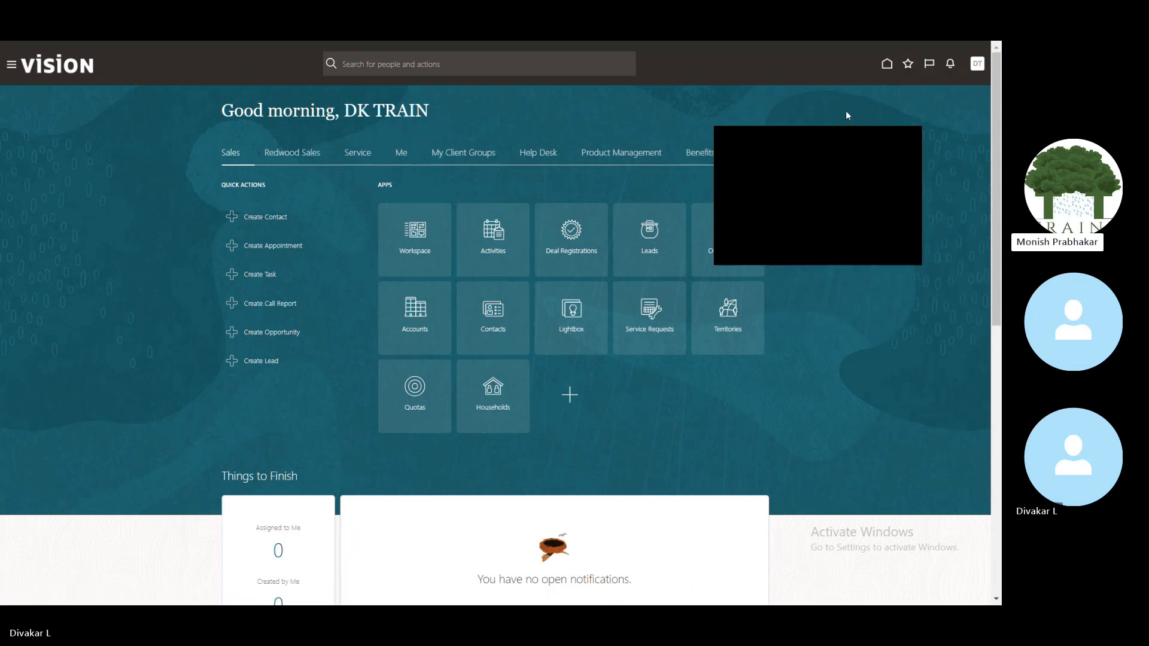
{"action": "left_click", "coordinate": [974, 65]}
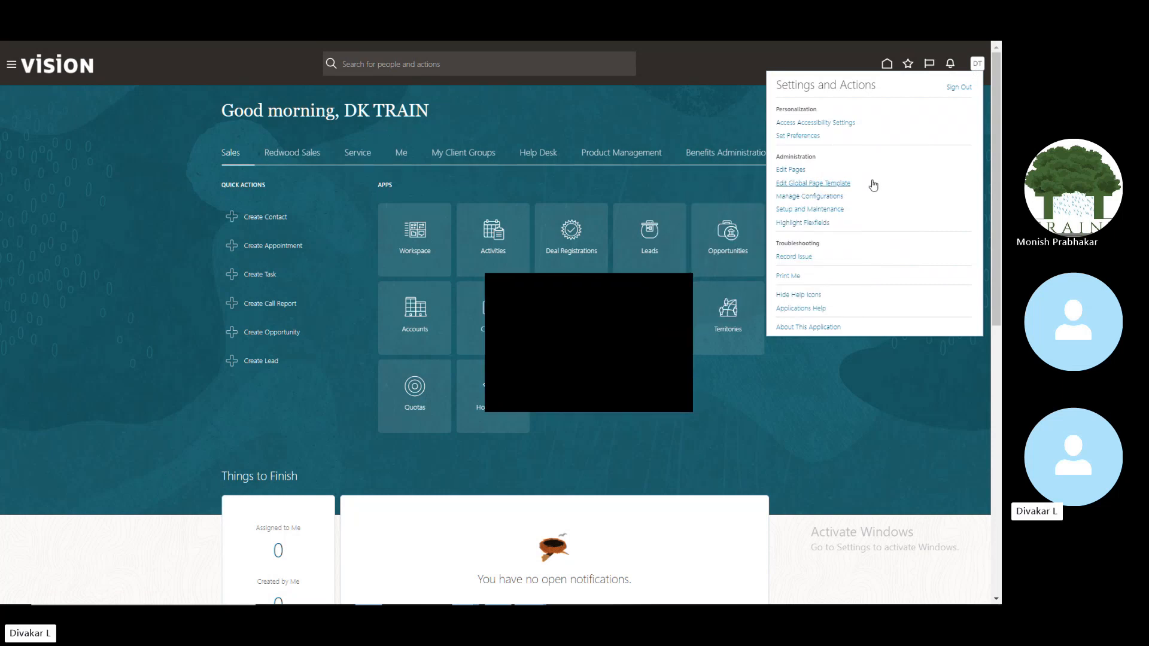
{"action": "left_click", "coordinate": [813, 211]}
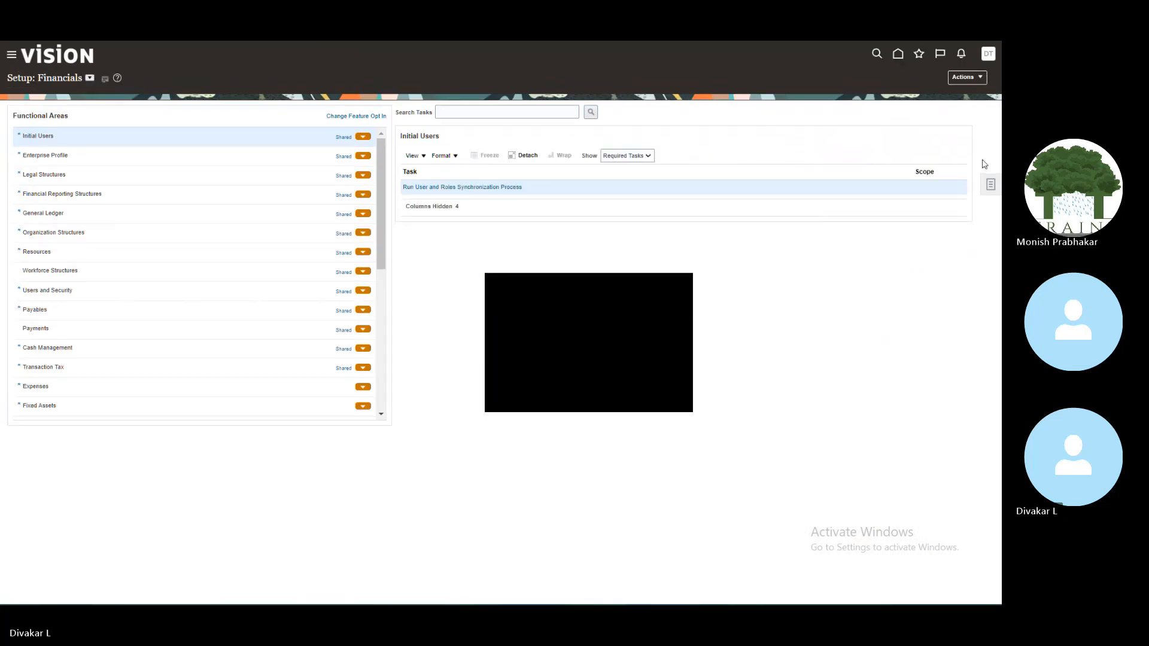
Step: Open the list of implementation projects and dismiss the PDF Architect advertisement
{"action": "left_click", "coordinate": [990, 183]}
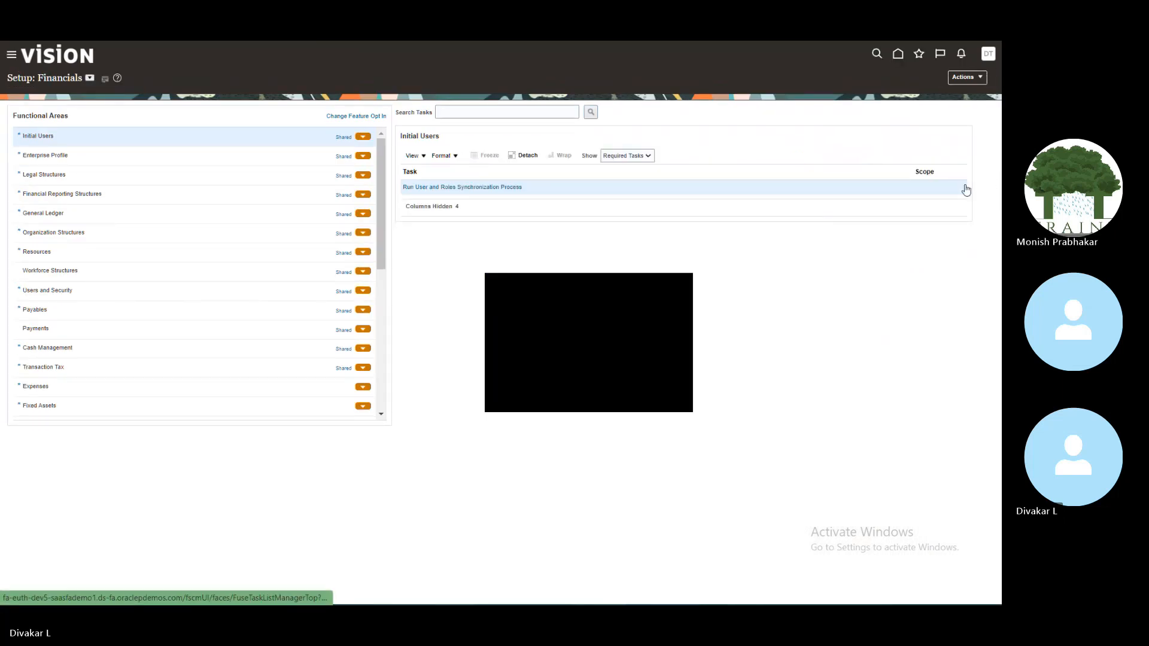
{"action": "left_click", "coordinate": [868, 111]}
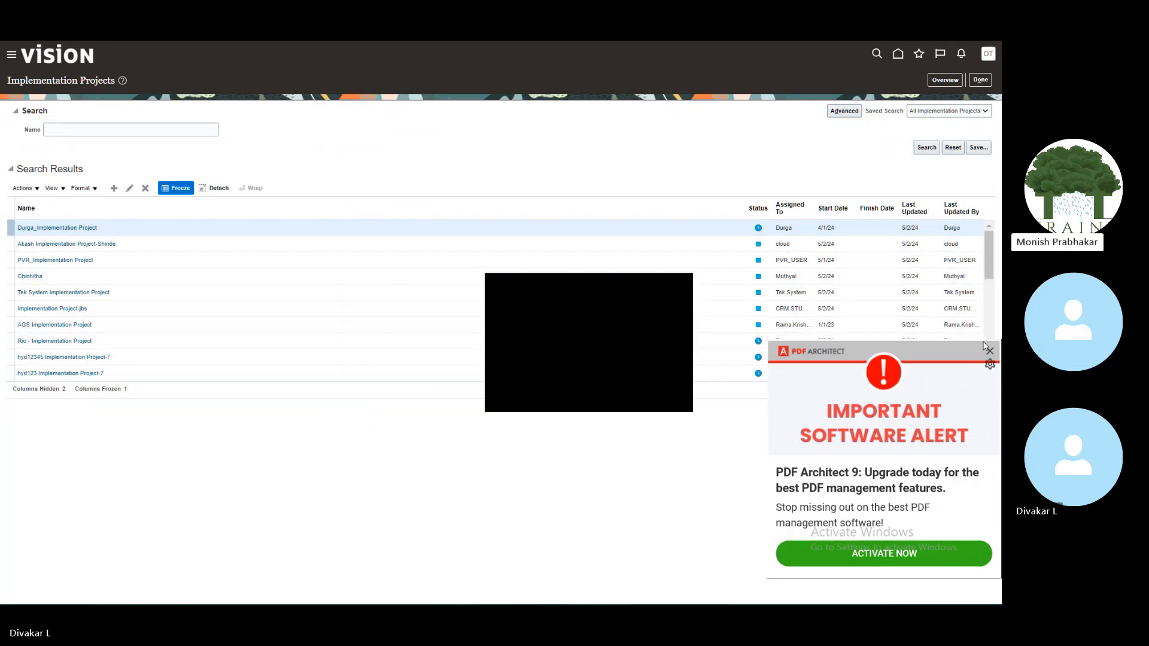
{"action": "left_click", "coordinate": [990, 352]}
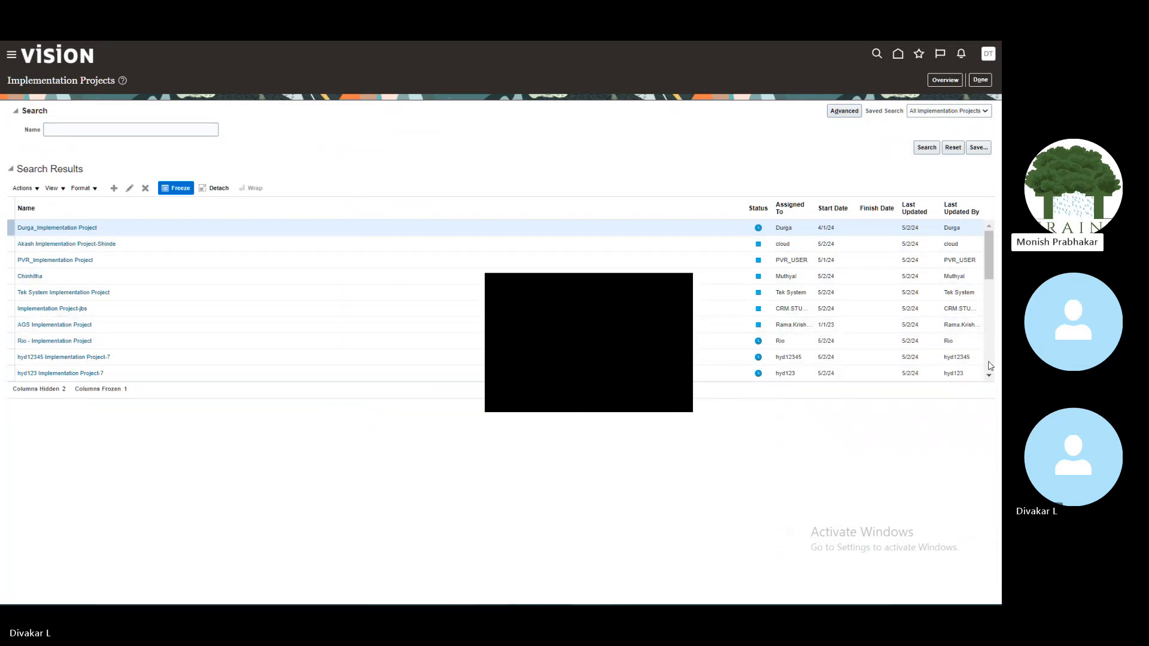
Step: Find Apollo Implementation Project in the implementation projects list and open it
{"action": "left_click", "coordinate": [989, 376]}
{"action": "left_click", "coordinate": [989, 376]}
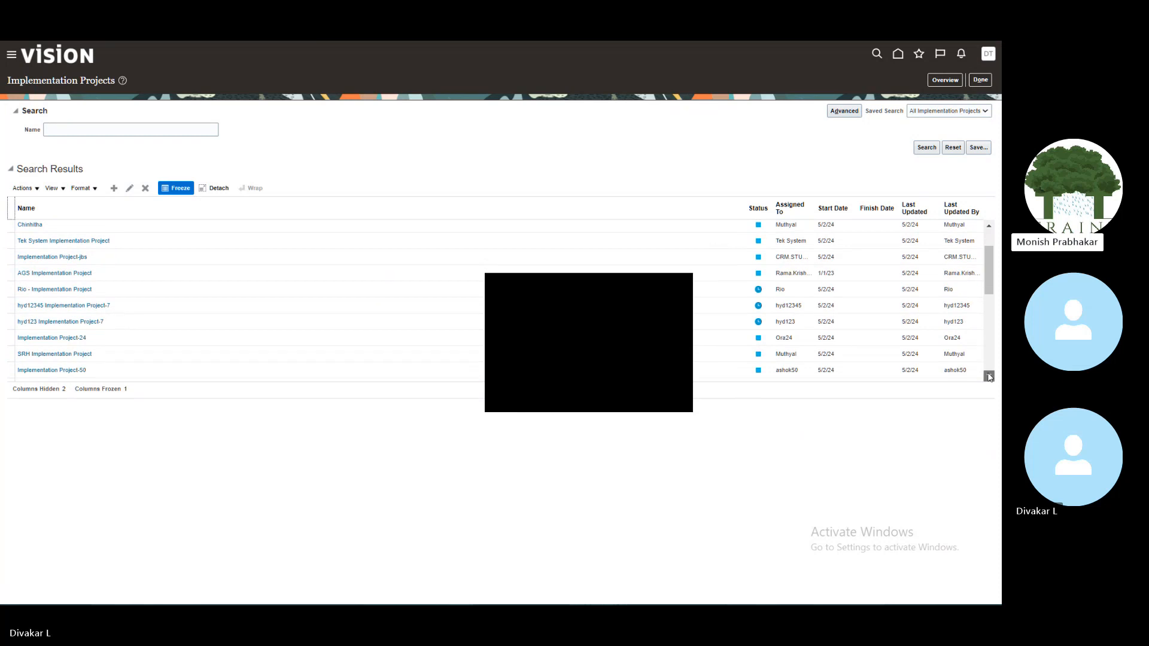
{"action": "left_click", "coordinate": [989, 376]}
{"action": "left_click", "coordinate": [990, 376]}
{"action": "left_click", "coordinate": [989, 376]}
{"action": "left_click", "coordinate": [989, 377]}
{"action": "left_click", "coordinate": [989, 376]}
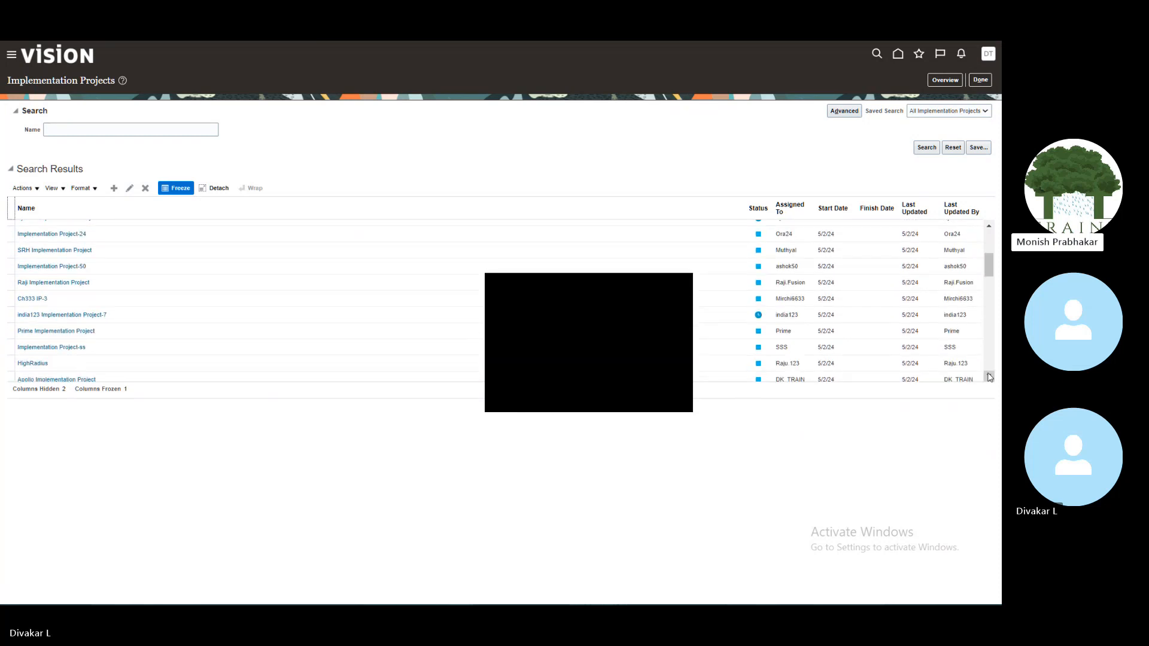
{"action": "left_click", "coordinate": [989, 376]}
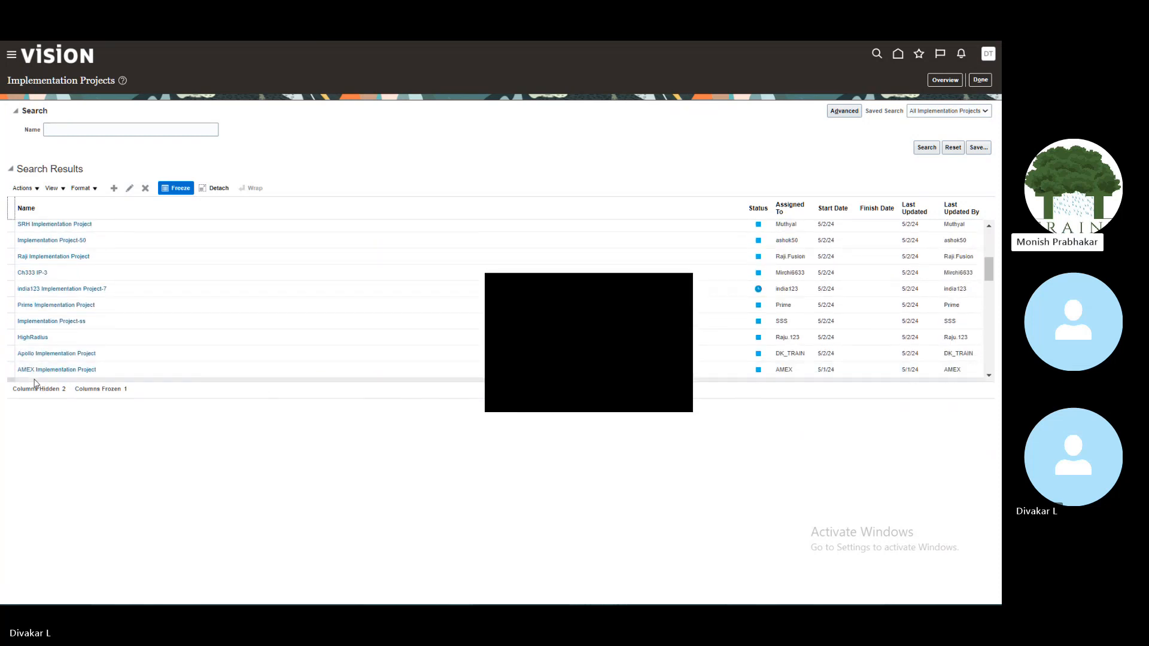
{"action": "left_click", "coordinate": [52, 357]}
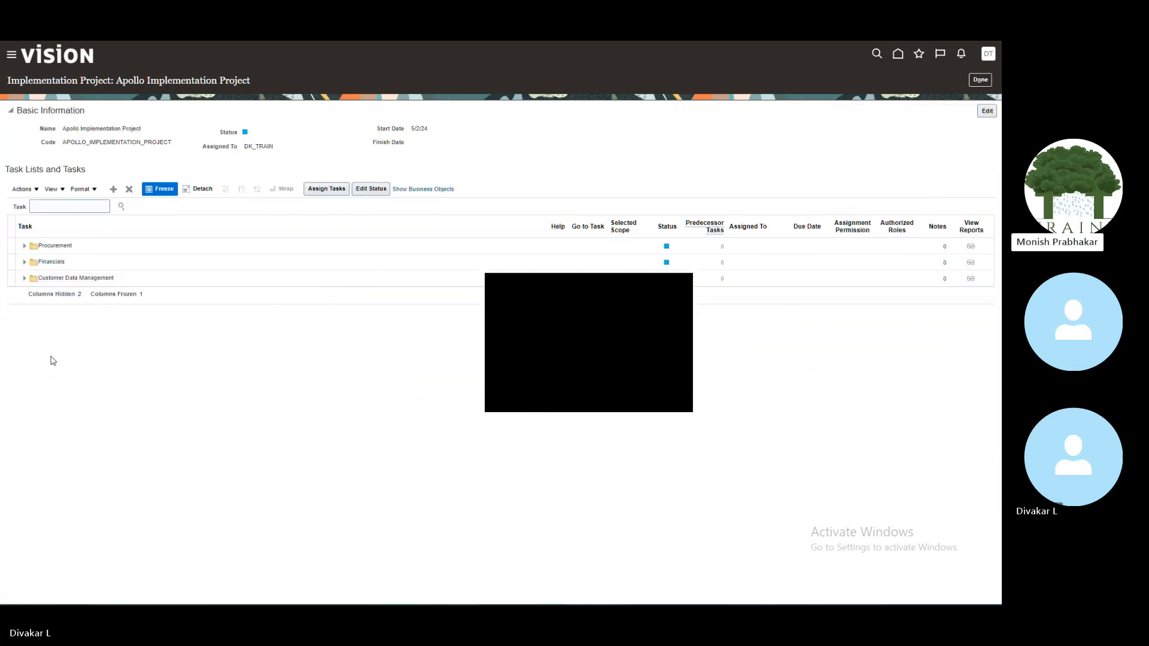
Step: Expand the Financials task list and search the project's tasks for "Manage chart of accounts"
{"action": "left_click", "coordinate": [20, 268]}
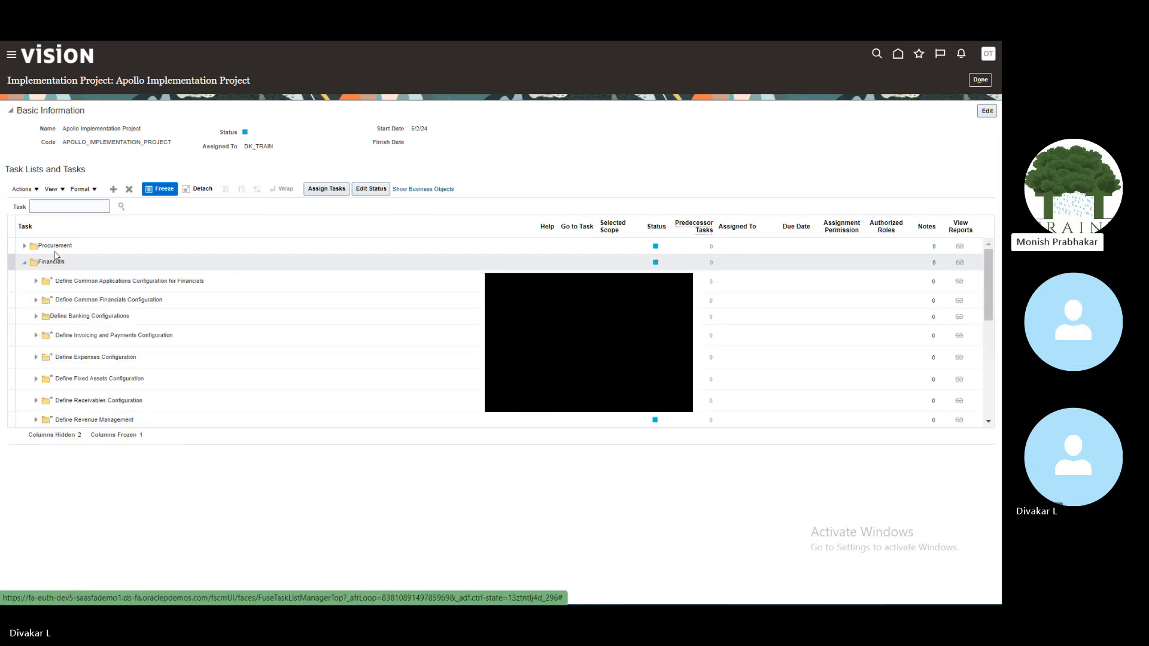
{"action": "left_click", "coordinate": [43, 204]}
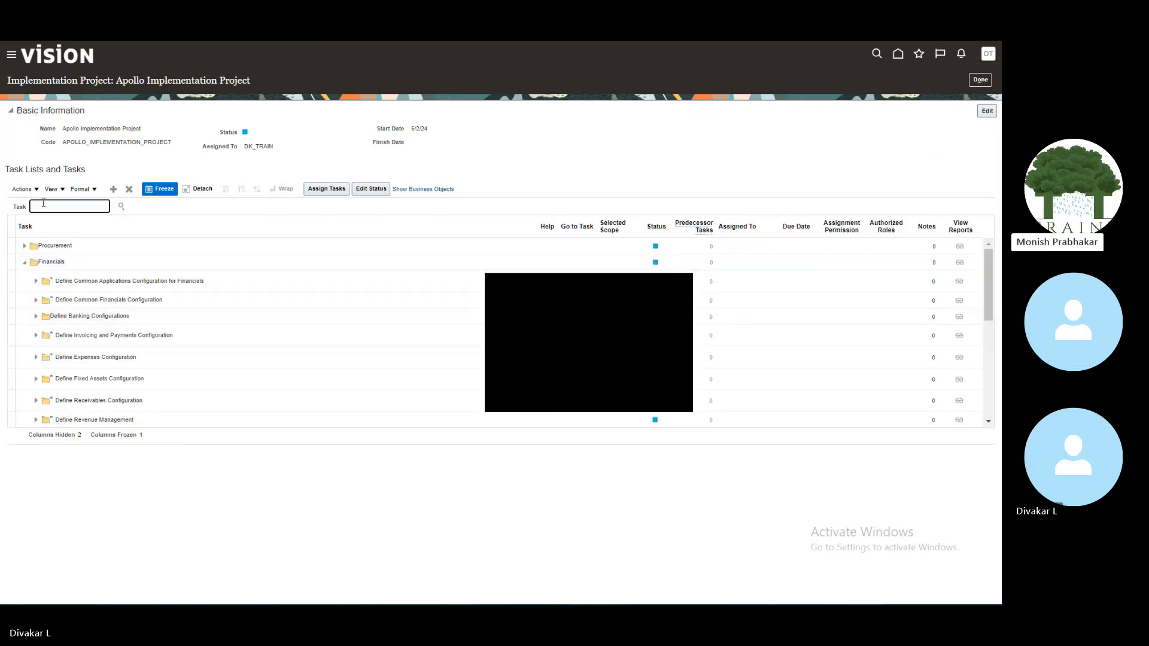
{"action": "type", "text": "Manage"}
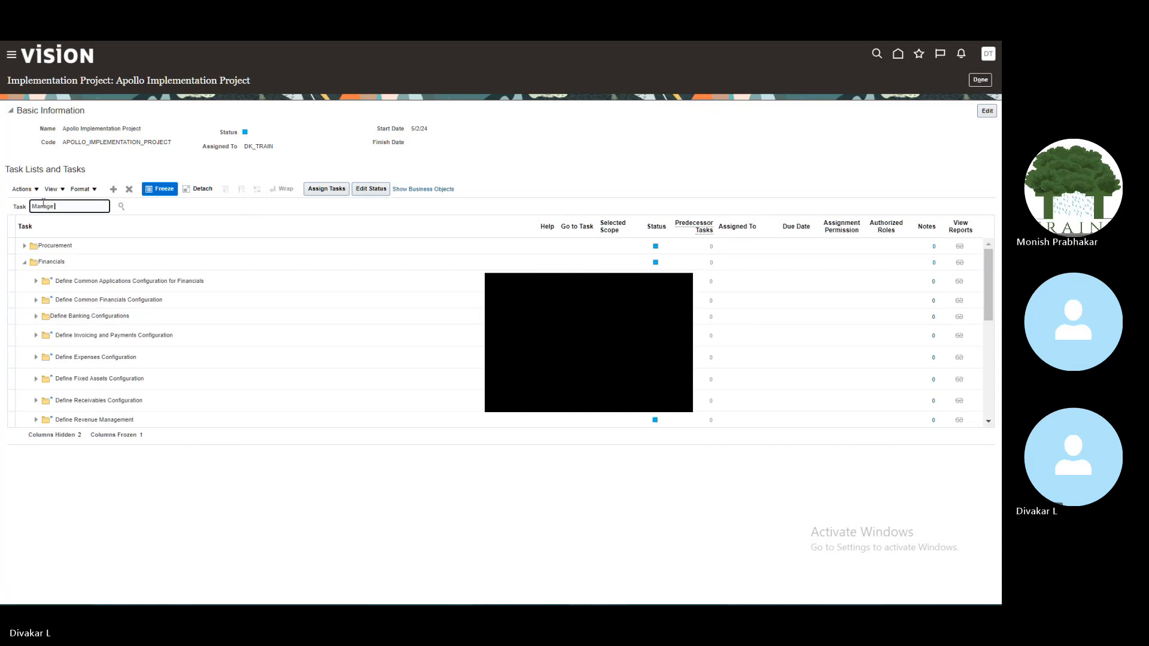
{"action": "type", "text": " chart of accoun"}
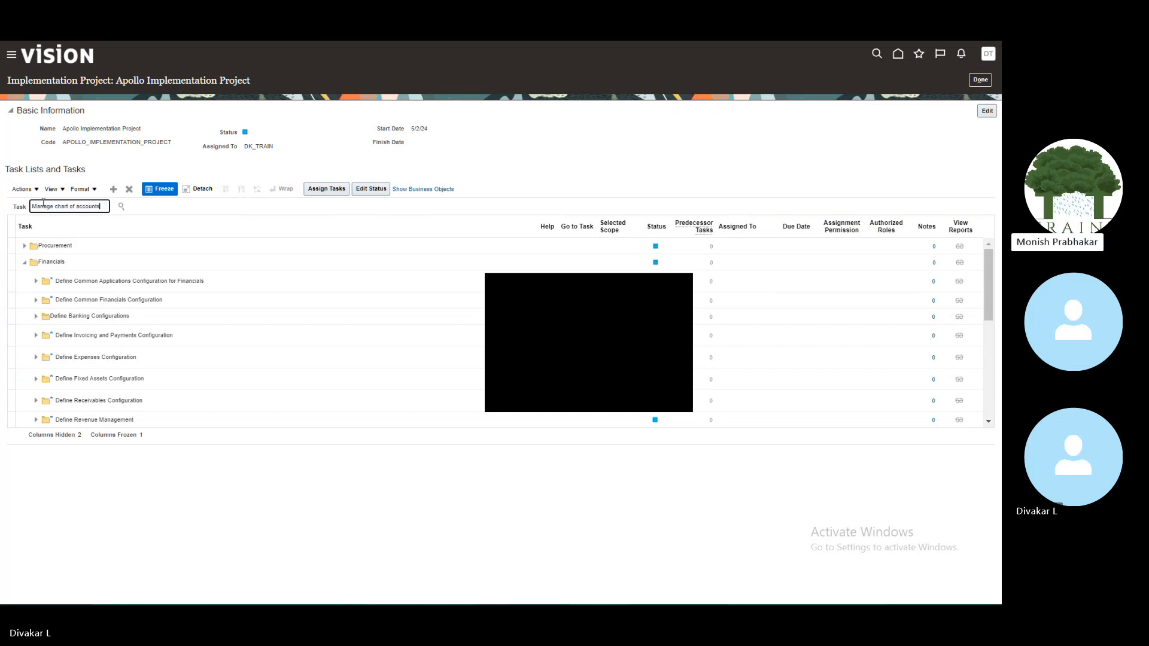
{"action": "type", "text": "ts"}
{"action": "key", "text": "Return"}
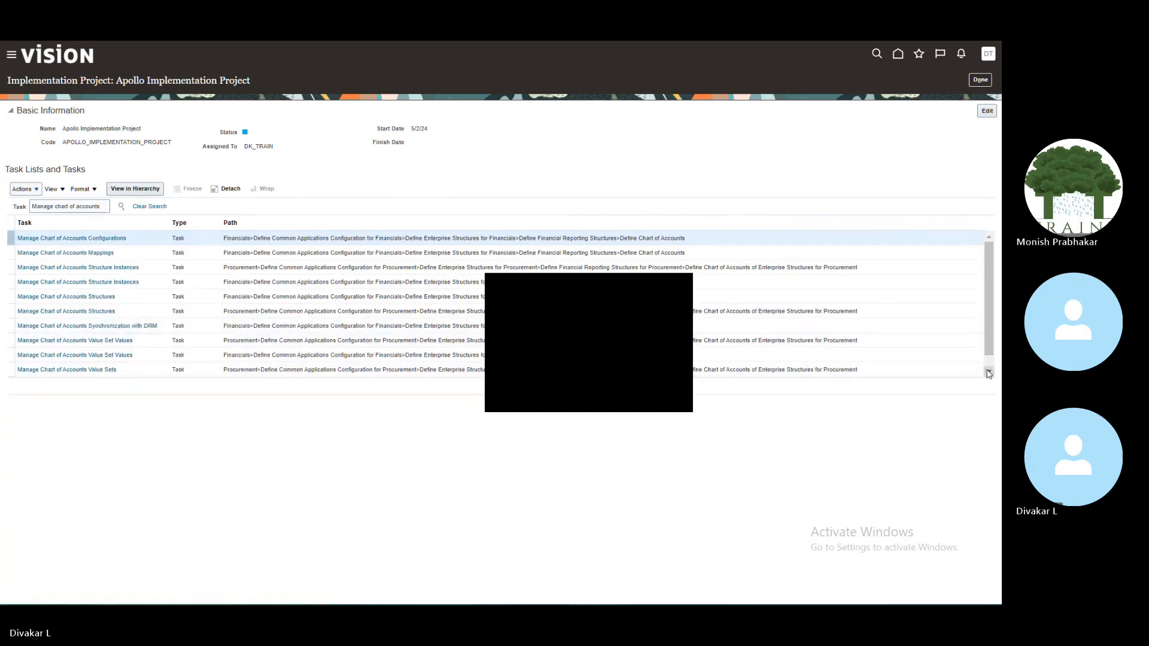
Step: Locate the Financials task Manage Chart of Accounts Value Sets within the Define Chart of Accounts task hierarchy
{"action": "left_click", "coordinate": [989, 373]}
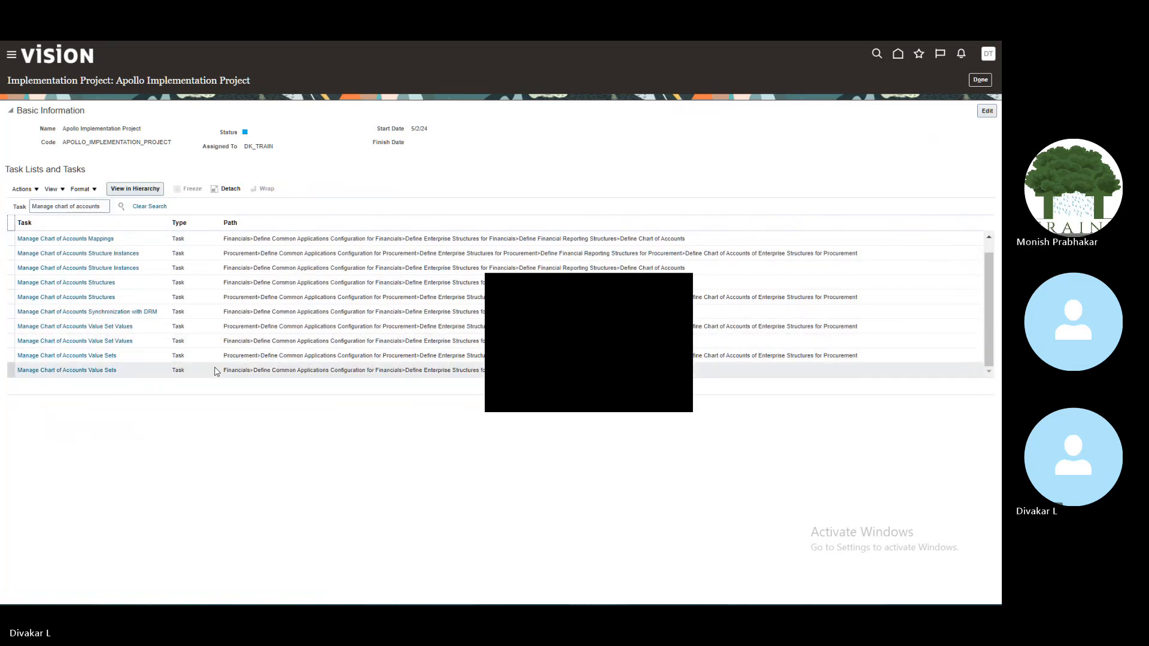
{"action": "left_click", "coordinate": [87, 370]}
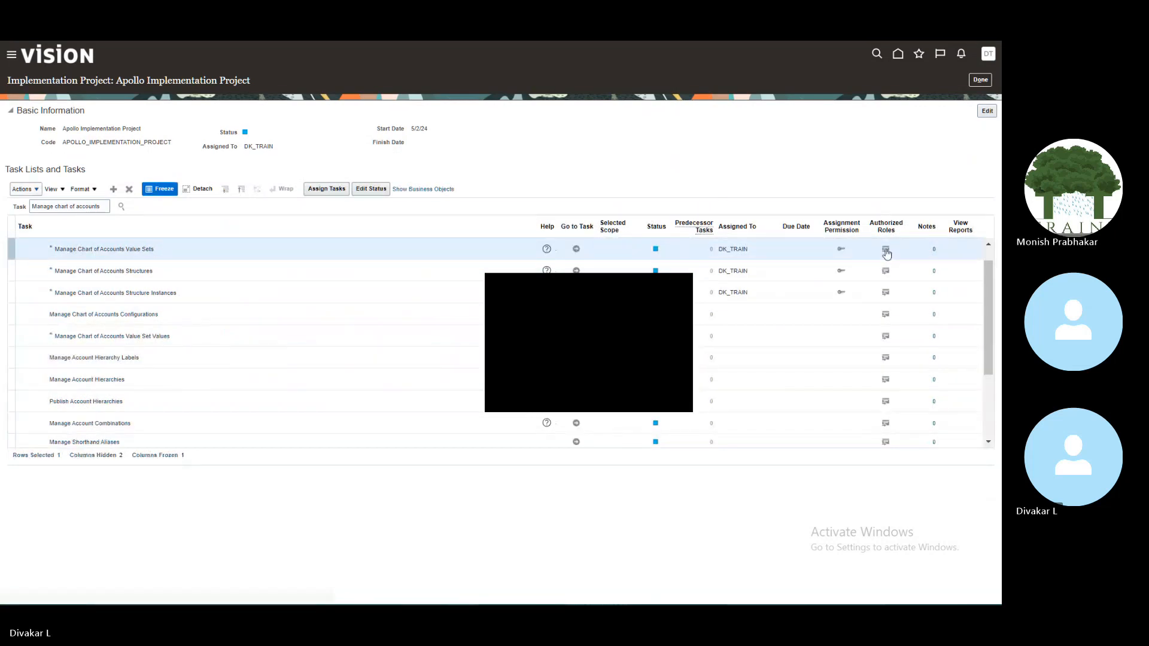
{"action": "left_click", "coordinate": [988, 245]}
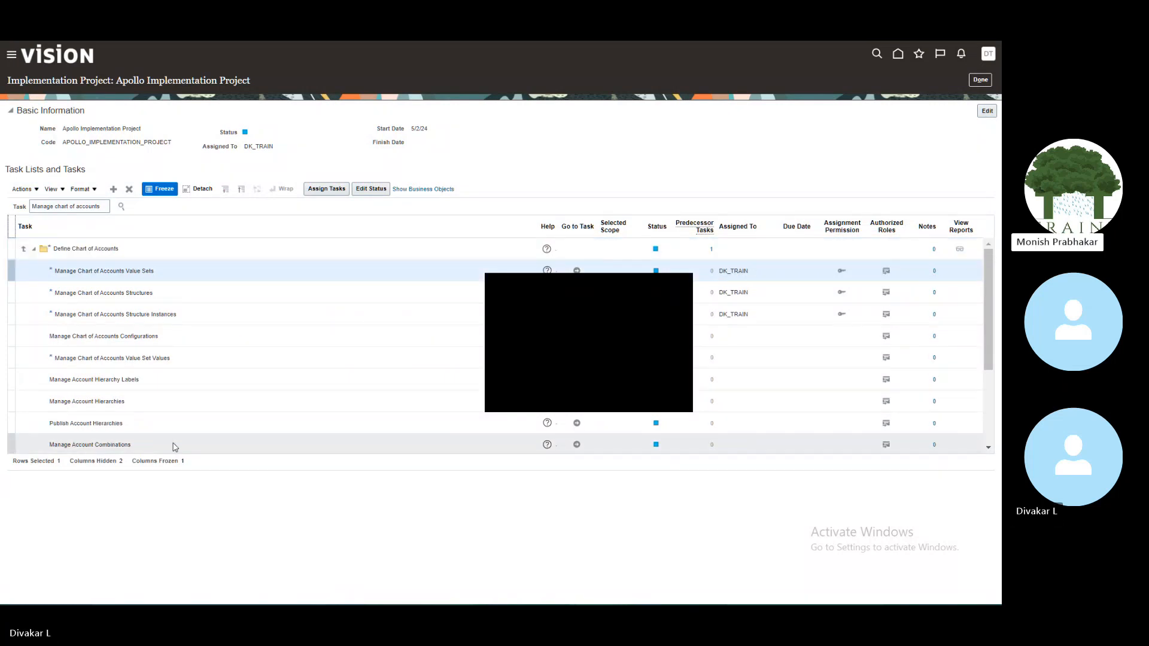
Step: Switch to the Classroom workbook in Excel and review the Create Implementation Project notes and chosen offerings on Sheet1
{"action": "key", "text": "alt+Tab"}
{"action": "key", "text": "alt+Tab"}
{"action": "key", "text": "alt+Tab"}
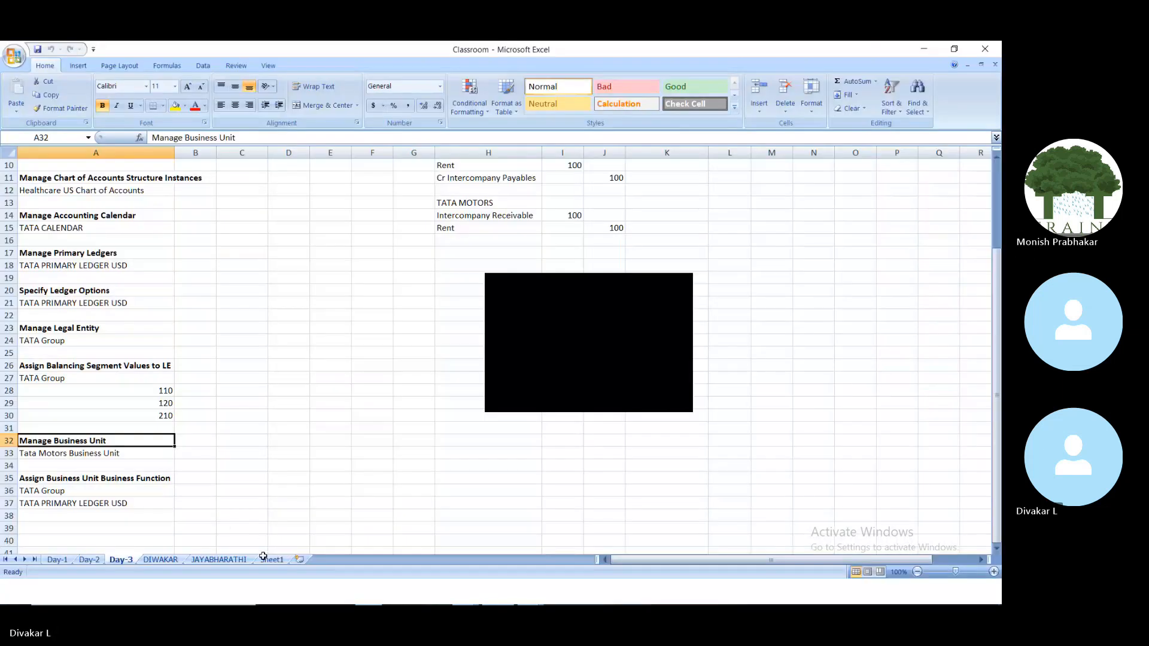
{"action": "left_click", "coordinate": [266, 560]}
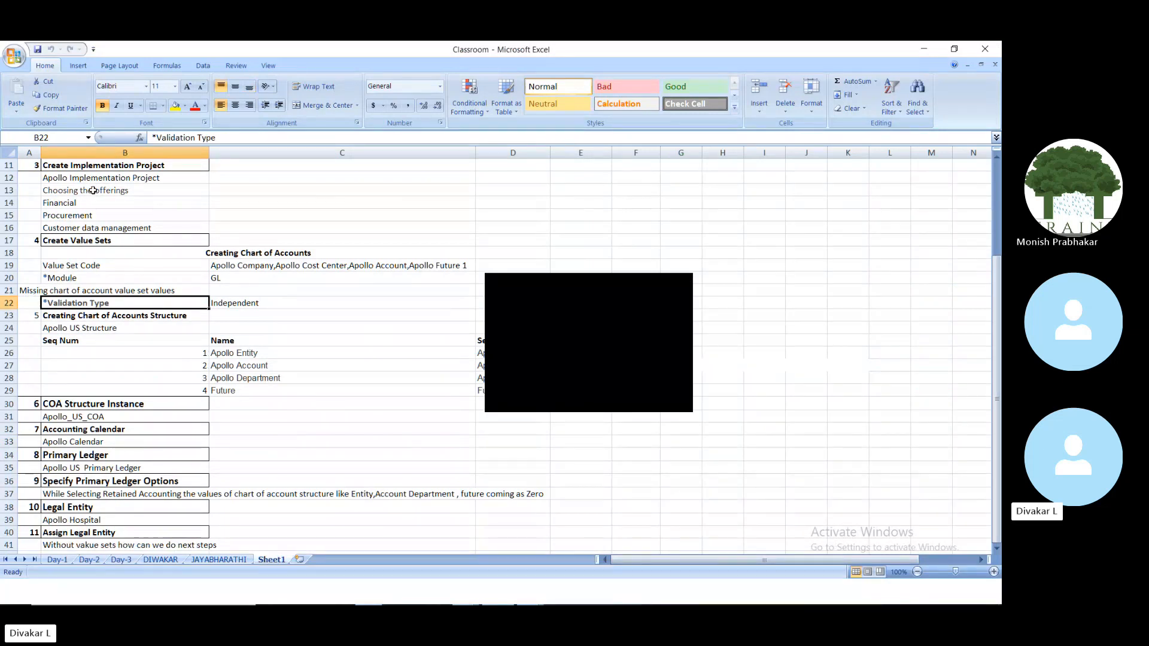
{"action": "left_click", "coordinate": [112, 176]}
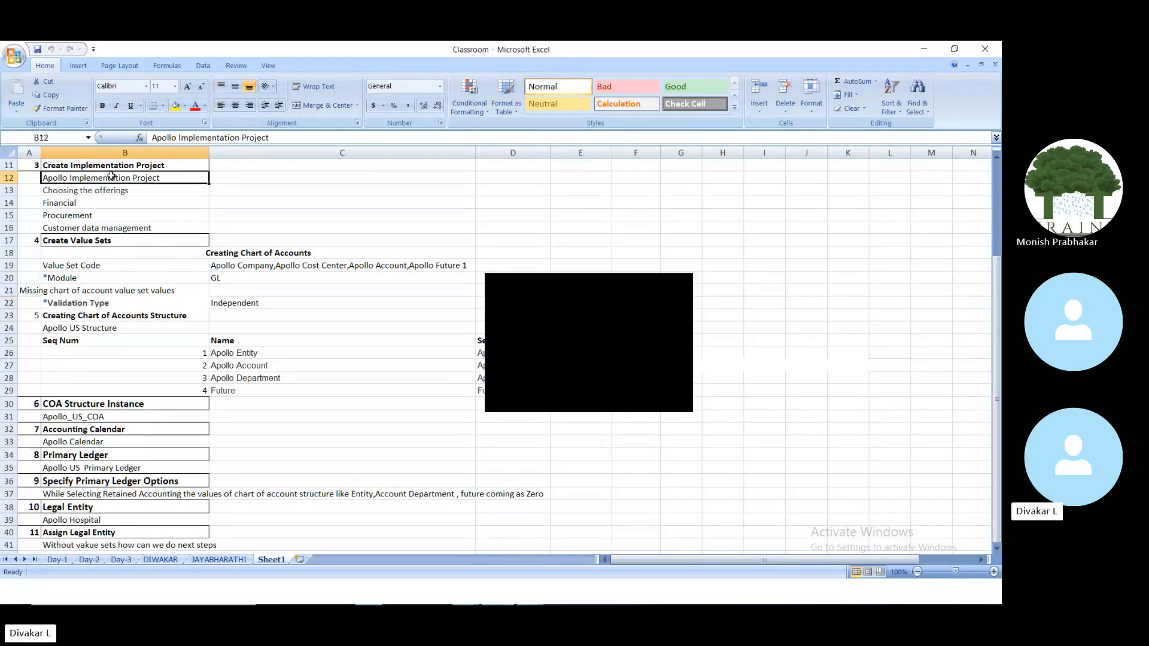
{"action": "left_click", "coordinate": [77, 189]}
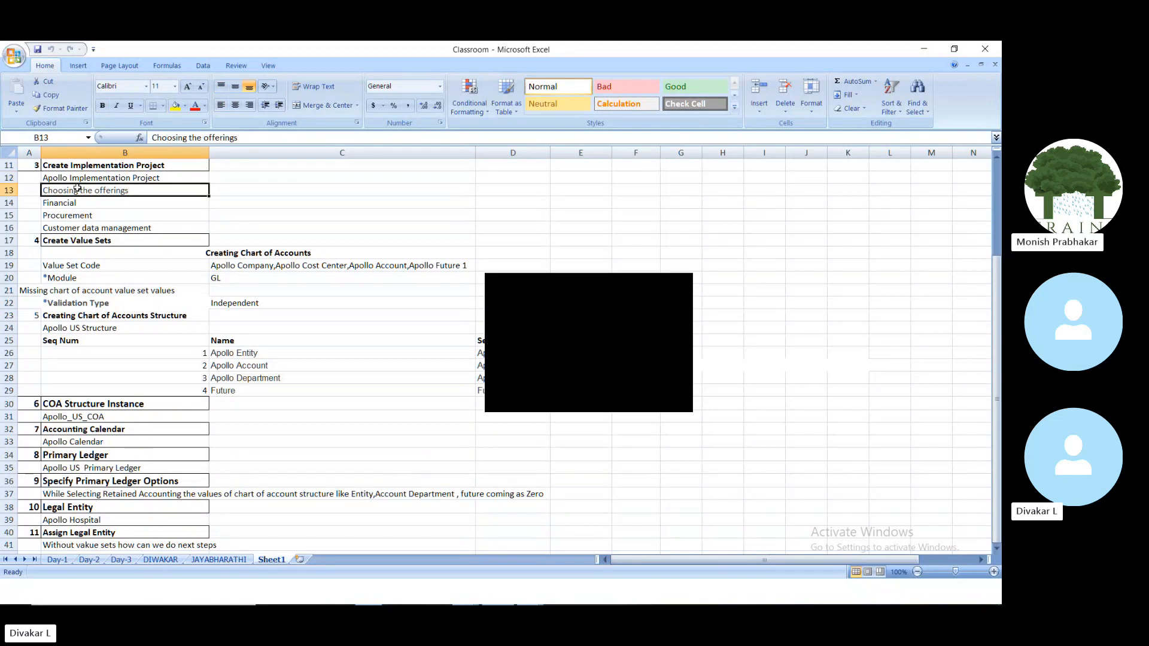
{"action": "key", "text": "Down"}
{"action": "key", "text": "Down"}
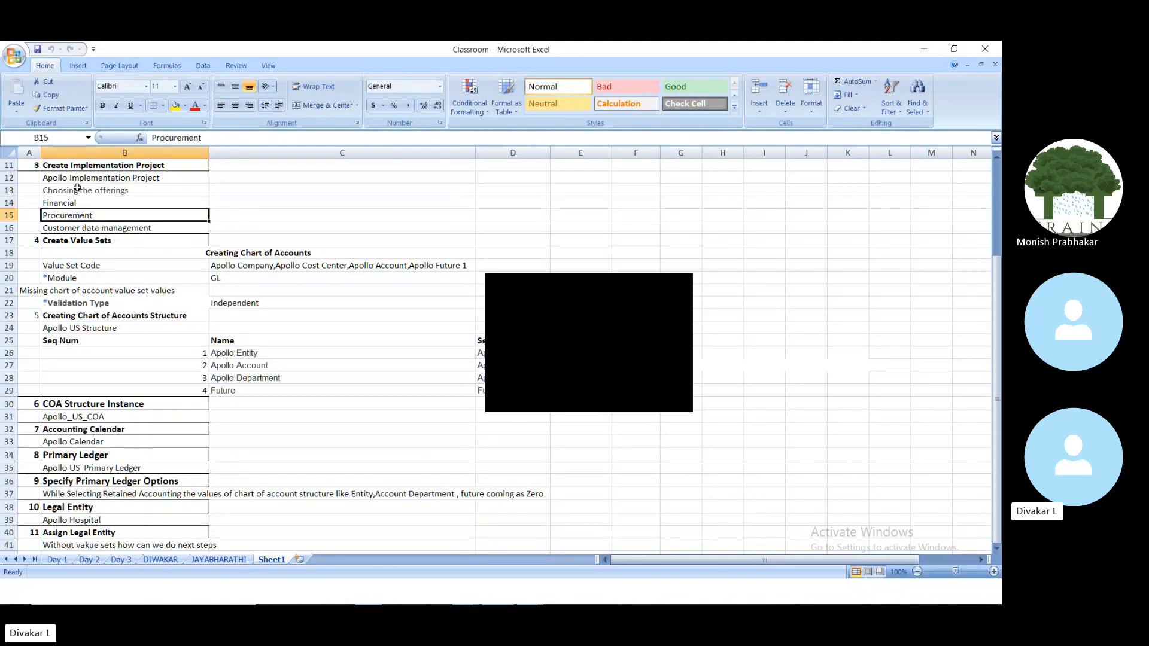
{"action": "key", "text": "Down"}
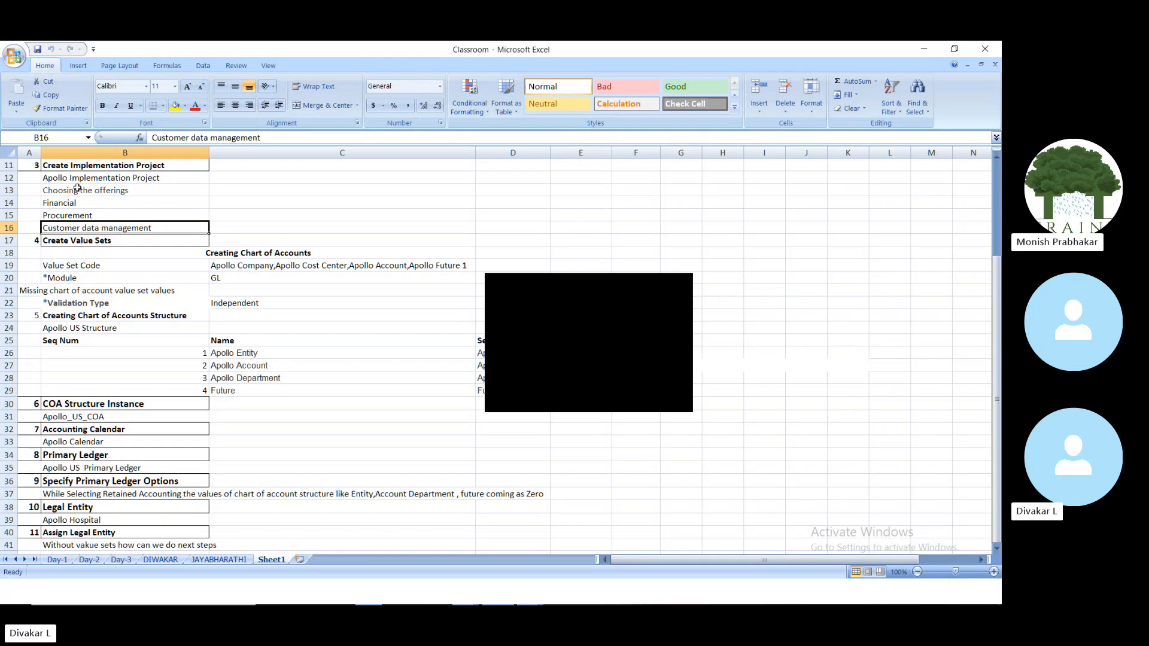
{"action": "key", "text": "Down"}
{"action": "key", "text": "Down"}
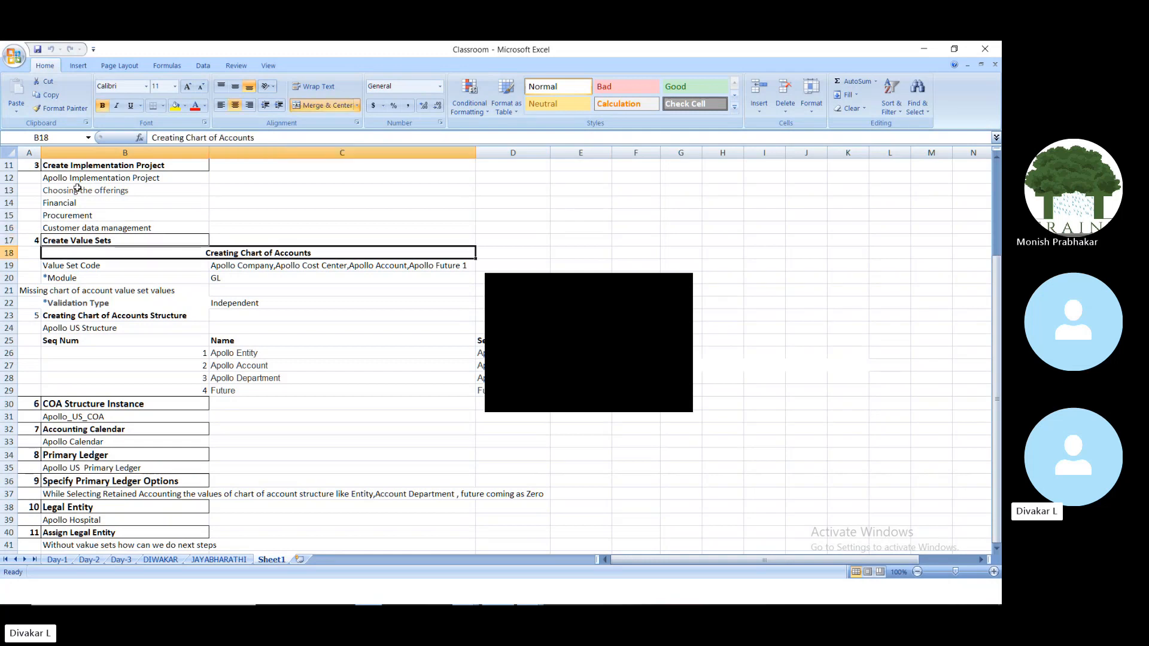
Step: Review the Value Set Code entries under Creating Chart of Accounts against the project's task list, ending in Oracle Fusion
{"action": "left_click", "coordinate": [74, 265]}
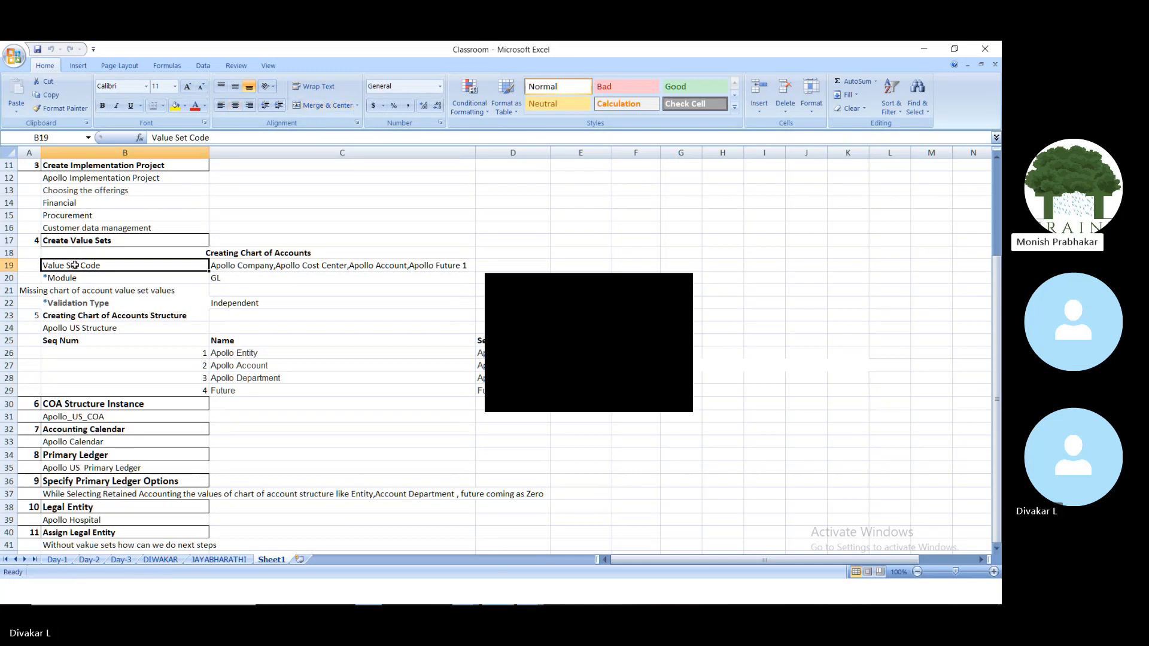
{"action": "left_click", "coordinate": [221, 251]}
{"action": "left_click", "coordinate": [219, 264]}
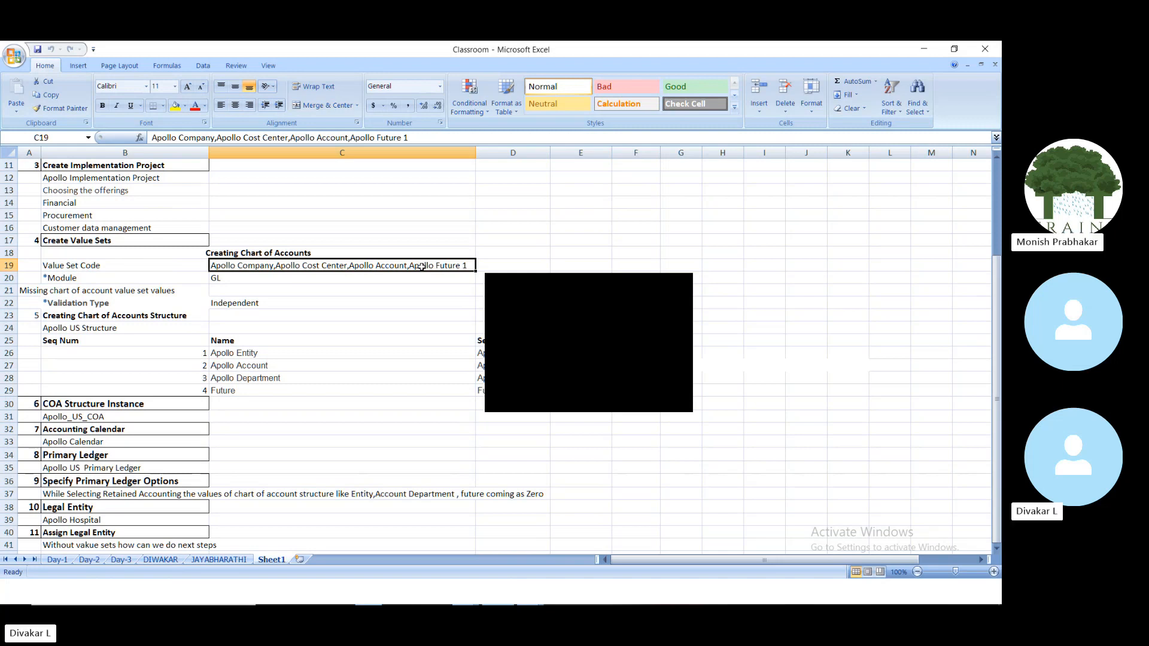
{"action": "key", "text": "alt+Tab"}
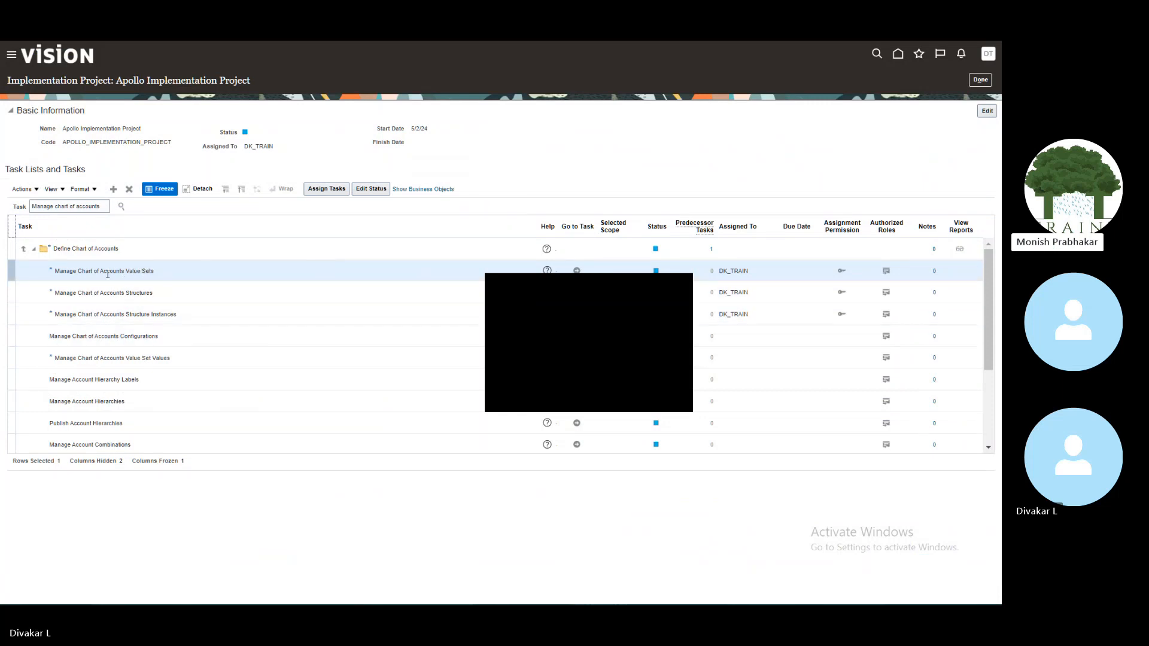
{"action": "key", "text": "alt+Tab"}
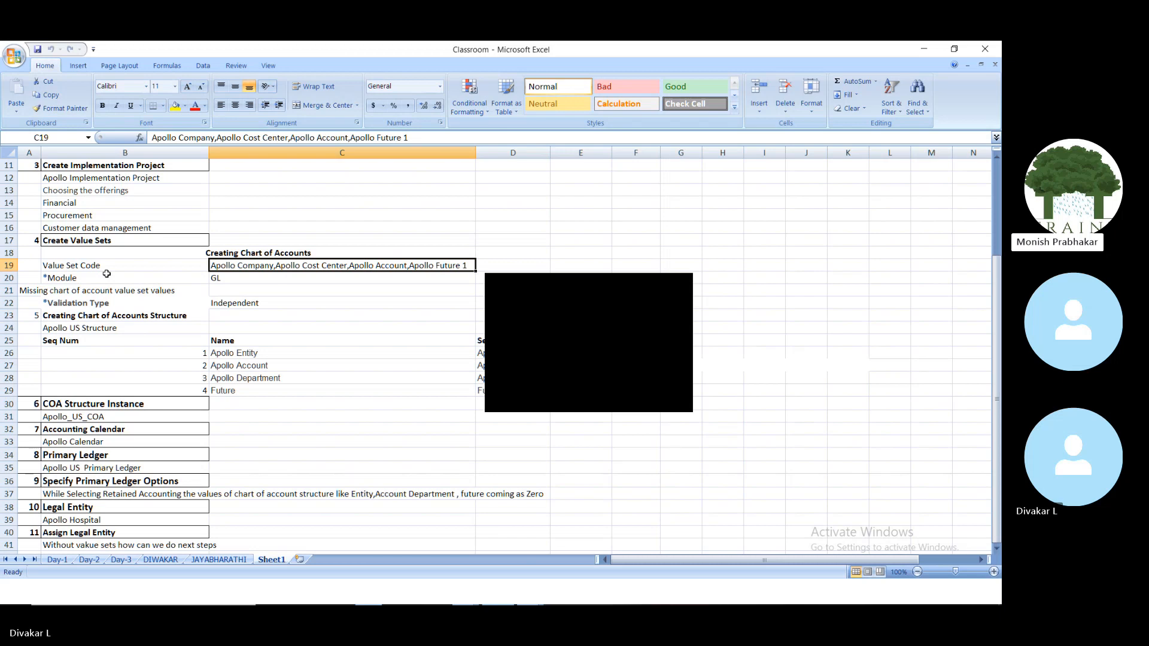
{"action": "key", "text": "alt+Tab"}
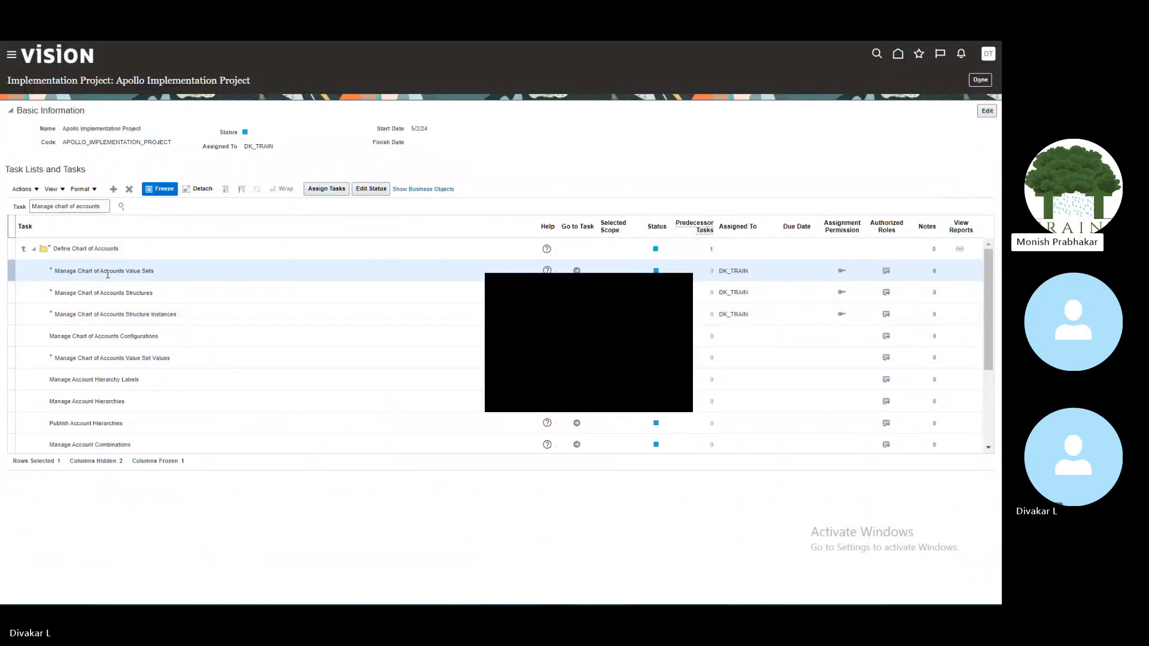
Step: Open the Manage Chart of Accounts Value Sets task and search for value sets in the General Ledger module
{"action": "left_click", "coordinate": [577, 272]}
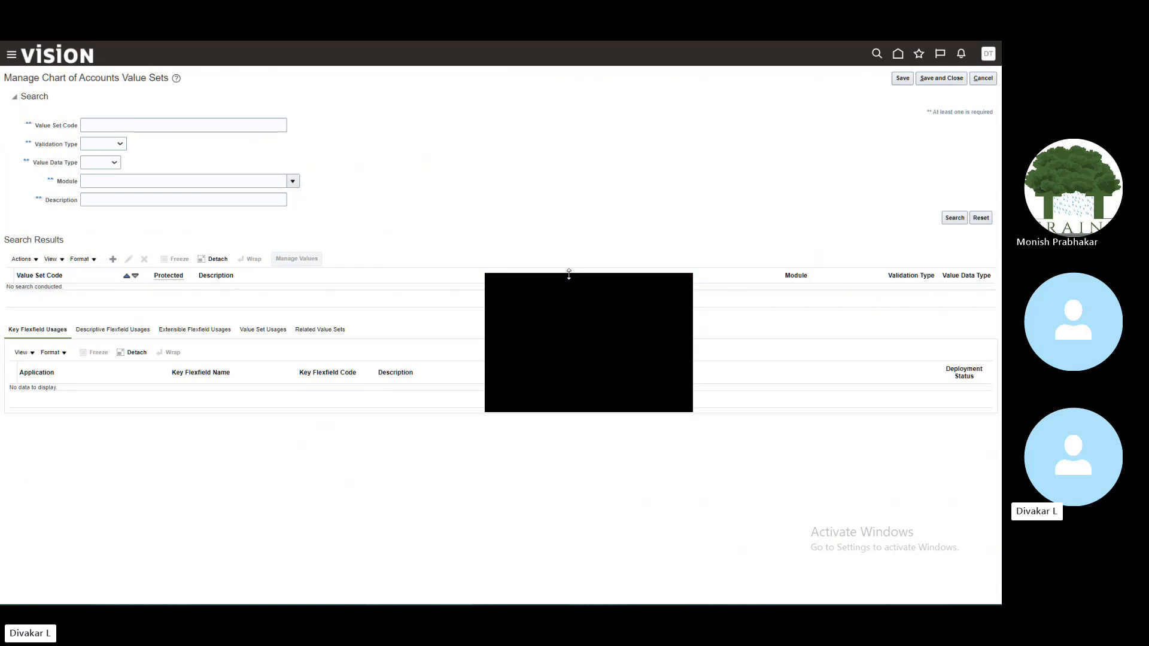
{"action": "left_click", "coordinate": [293, 182]}
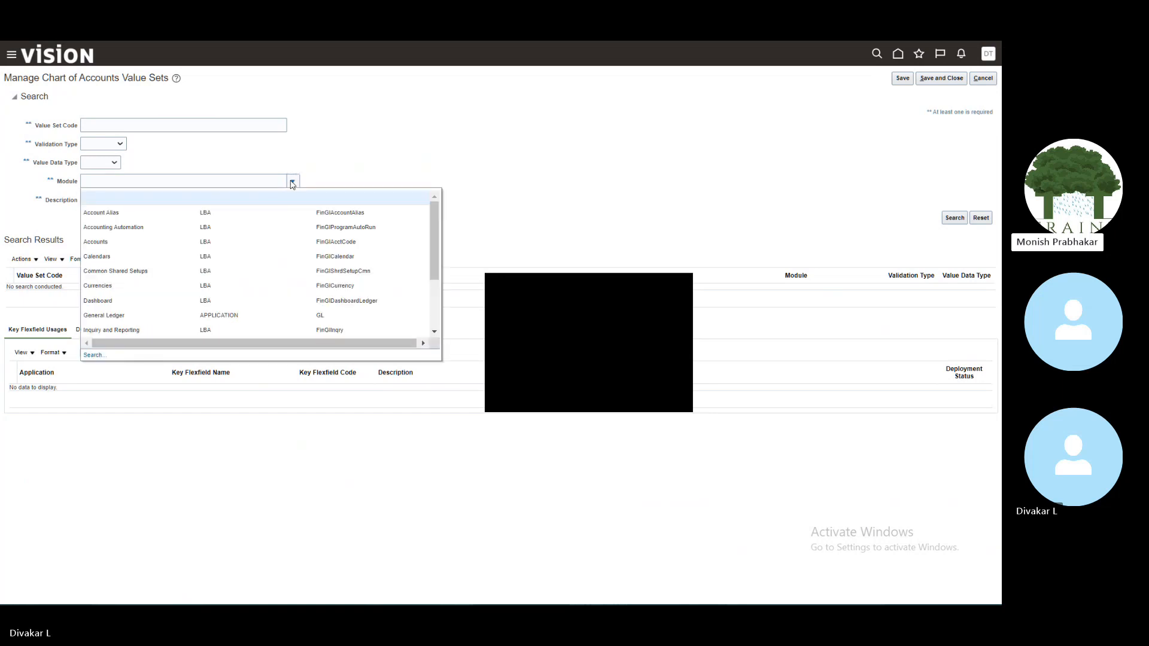
{"action": "left_click", "coordinate": [135, 316]}
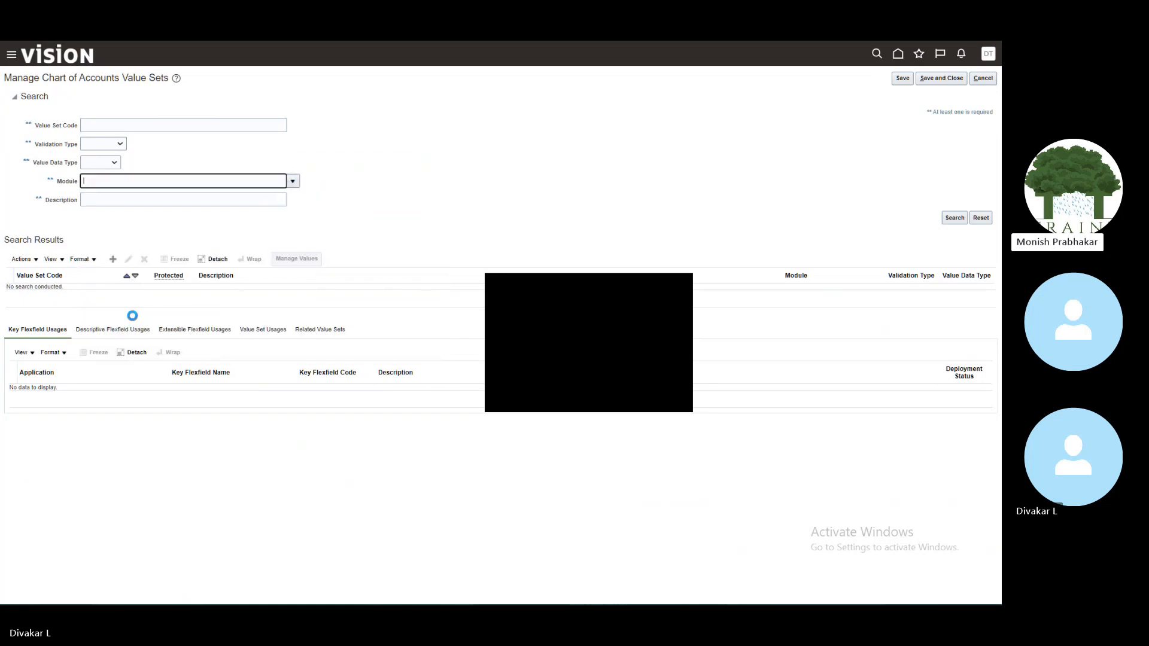
{"action": "left_click", "coordinate": [956, 217]}
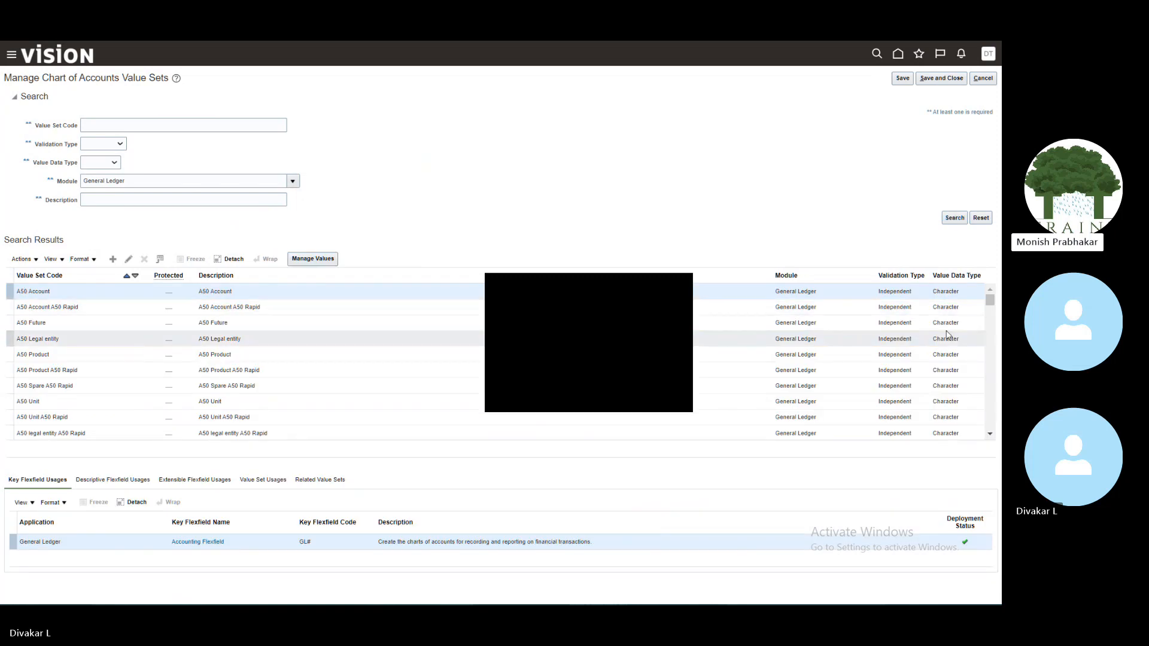
Step: Browse the General Ledger value set list in alphabetical order towards the Apollo entries
{"action": "left_click", "coordinate": [989, 435]}
{"action": "left_click", "coordinate": [989, 435]}
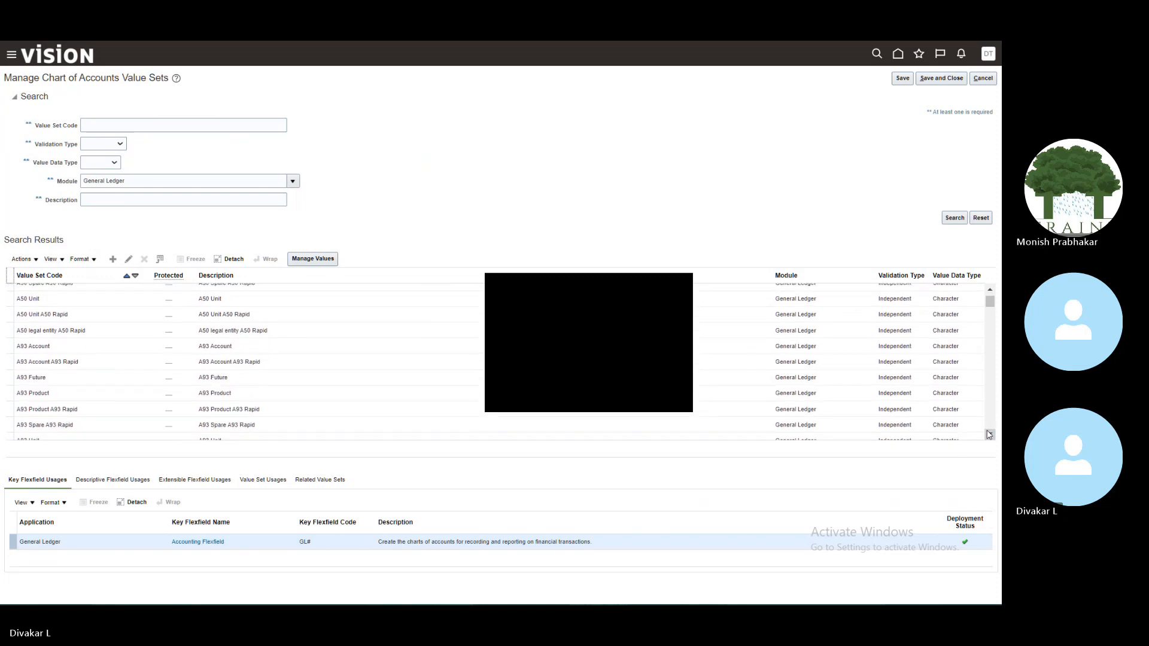
{"action": "left_click", "coordinate": [990, 435]}
{"action": "left_click", "coordinate": [989, 435]}
{"action": "left_click", "coordinate": [989, 436]}
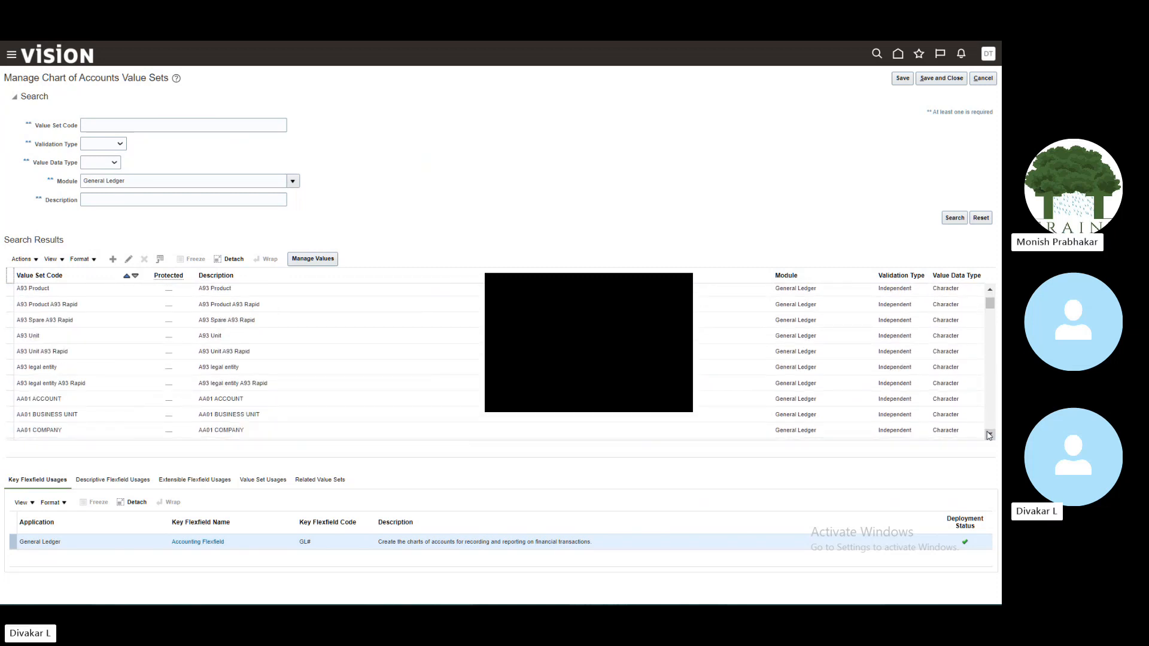
{"action": "left_click", "coordinate": [990, 435]}
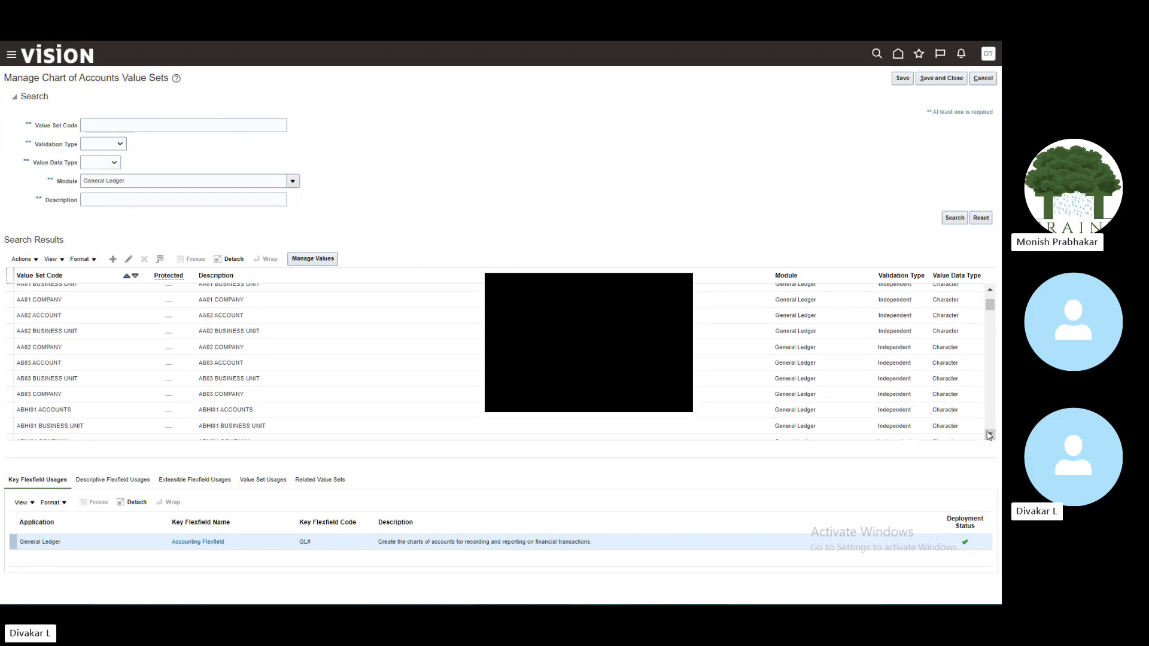
{"action": "left_click", "coordinate": [990, 435]}
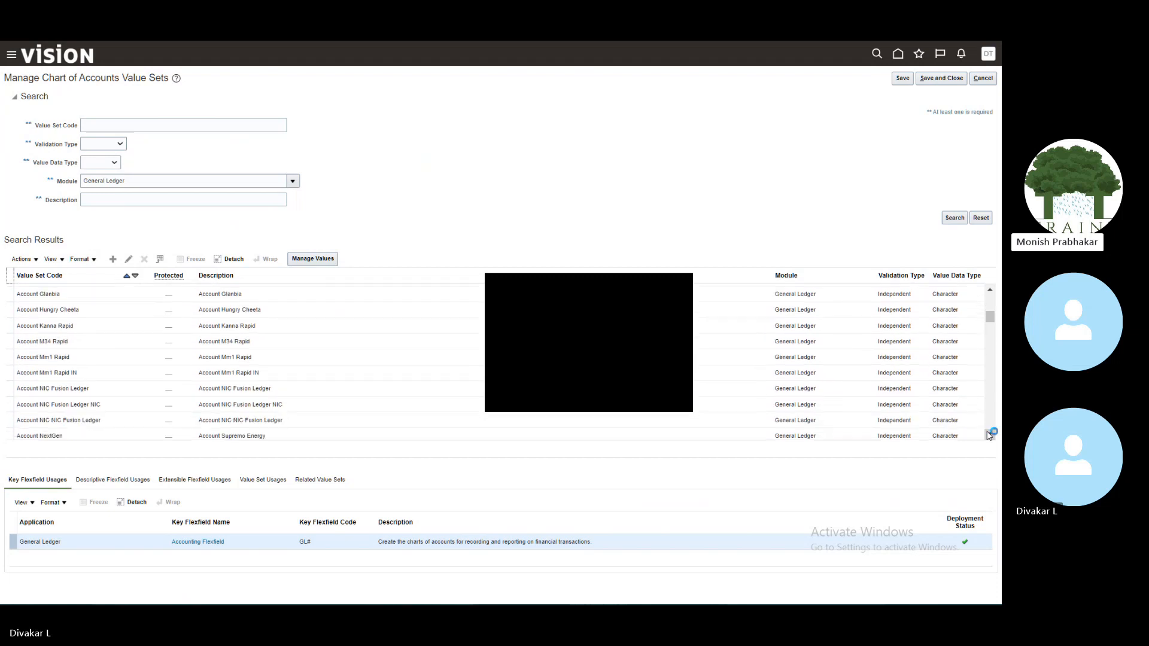
{"action": "left_click", "coordinate": [989, 436]}
{"action": "left_click", "coordinate": [989, 436]}
{"action": "left_click", "coordinate": [989, 436]}
{"action": "left_click", "coordinate": [990, 436]}
{"action": "left_click", "coordinate": [989, 435]}
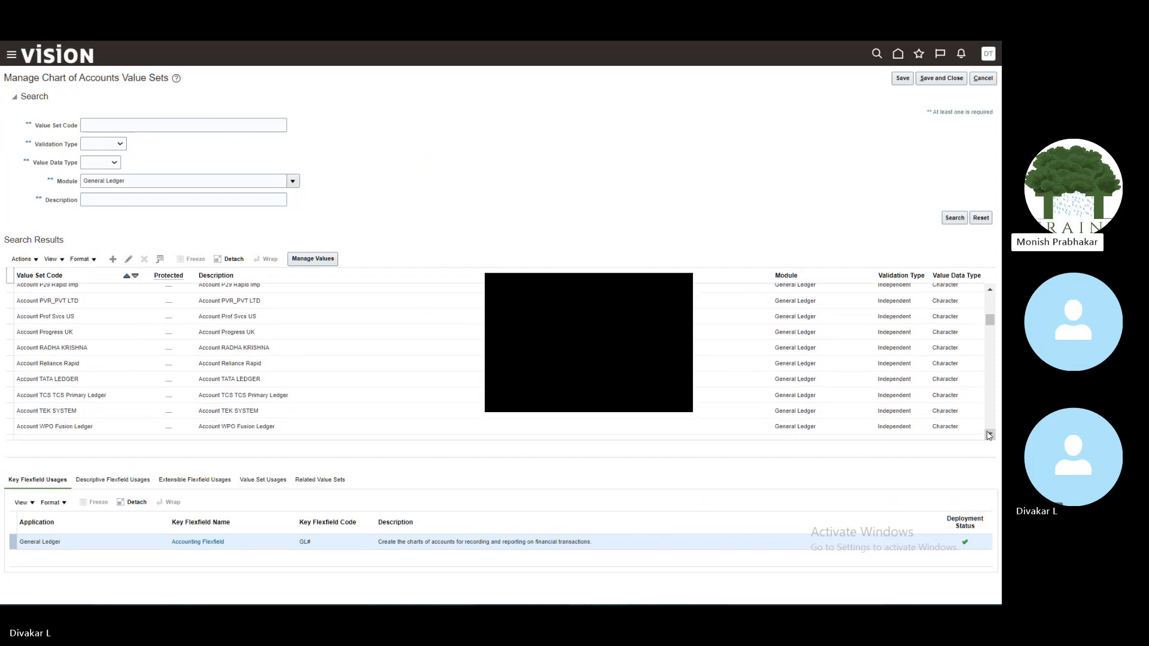
{"action": "left_click", "coordinate": [989, 436]}
{"action": "left_click", "coordinate": [989, 435]}
{"action": "left_click", "coordinate": [989, 435]}
{"action": "left_click", "coordinate": [989, 436]}
{"action": "left_click", "coordinate": [989, 435]}
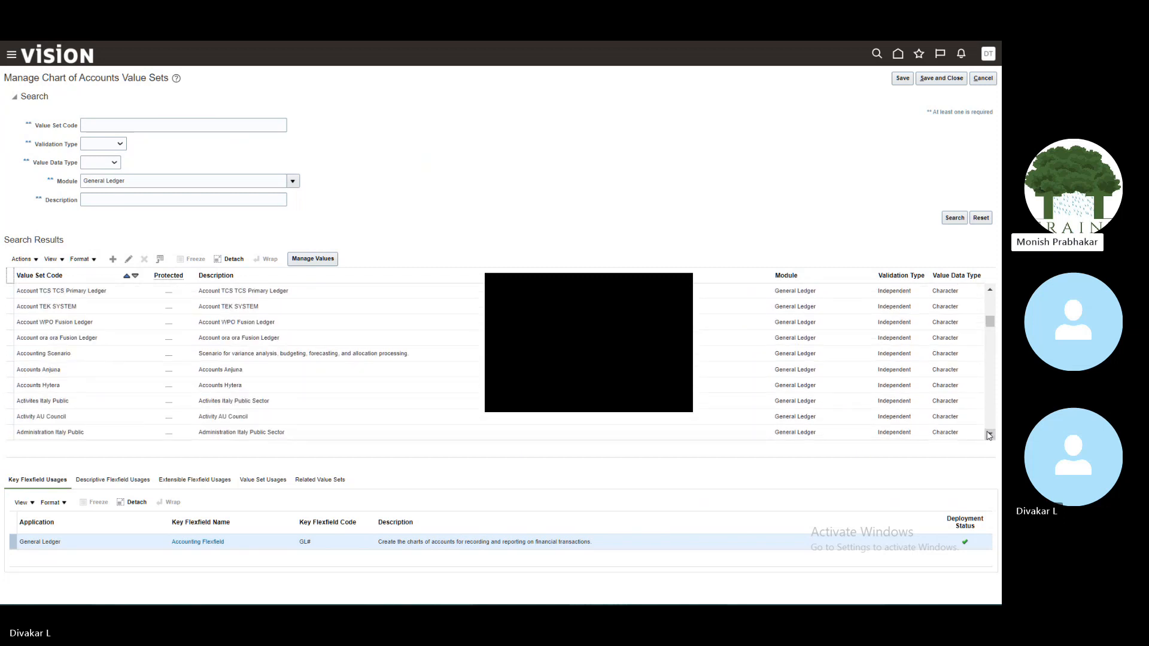
Step: Check the value set codes in the Classroom workbook in Excel, then return to Oracle Fusion and locate the Apollo value sets
{"action": "key", "text": "alt+Tab"}
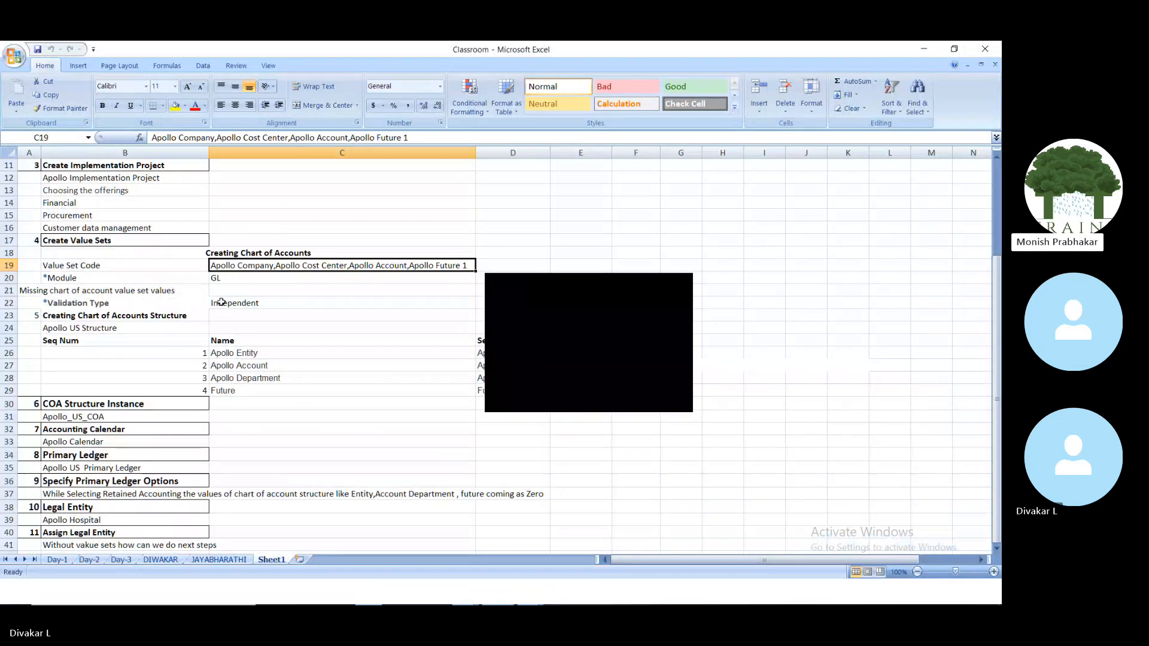
{"action": "key", "text": "alt+Tab"}
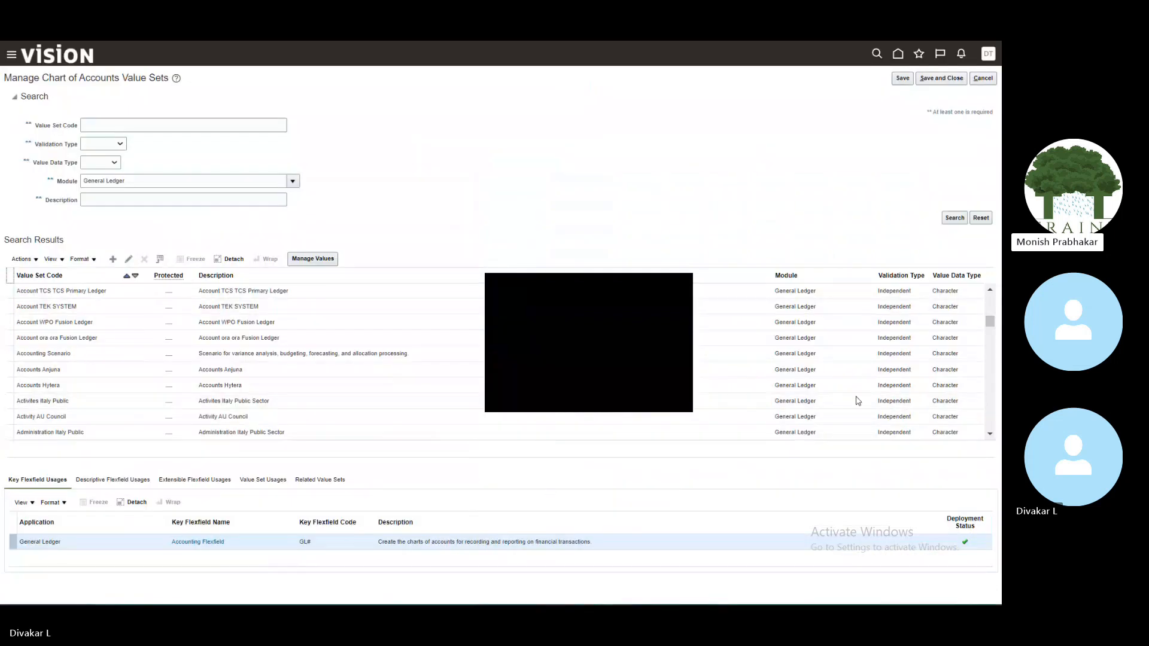
{"action": "left_click", "coordinate": [991, 434]}
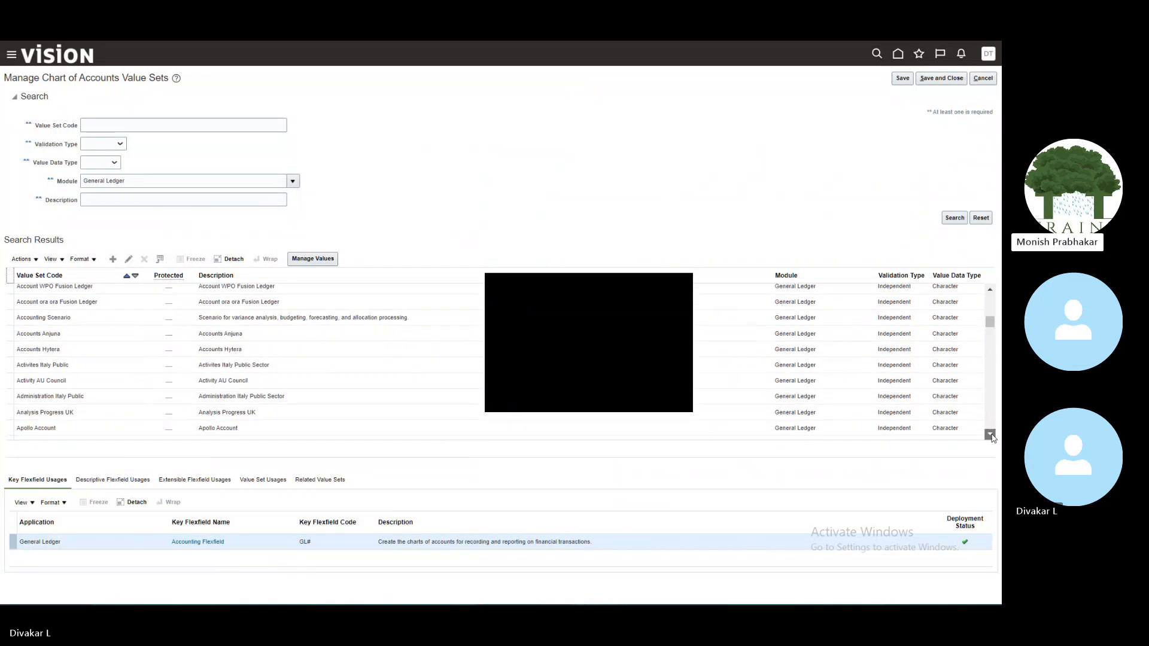
{"action": "left_click", "coordinate": [991, 435]}
{"action": "left_click", "coordinate": [991, 435]}
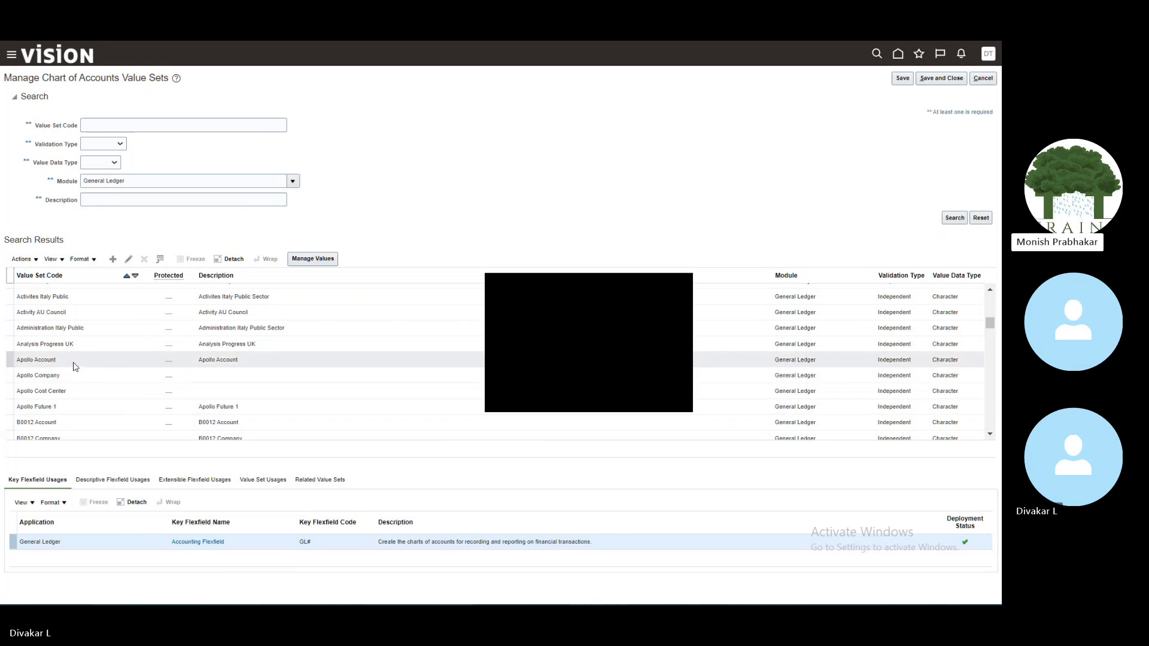
Step: Search the General Ledger value sets for codes starting with "Health"
{"action": "left_click", "coordinate": [139, 130]}
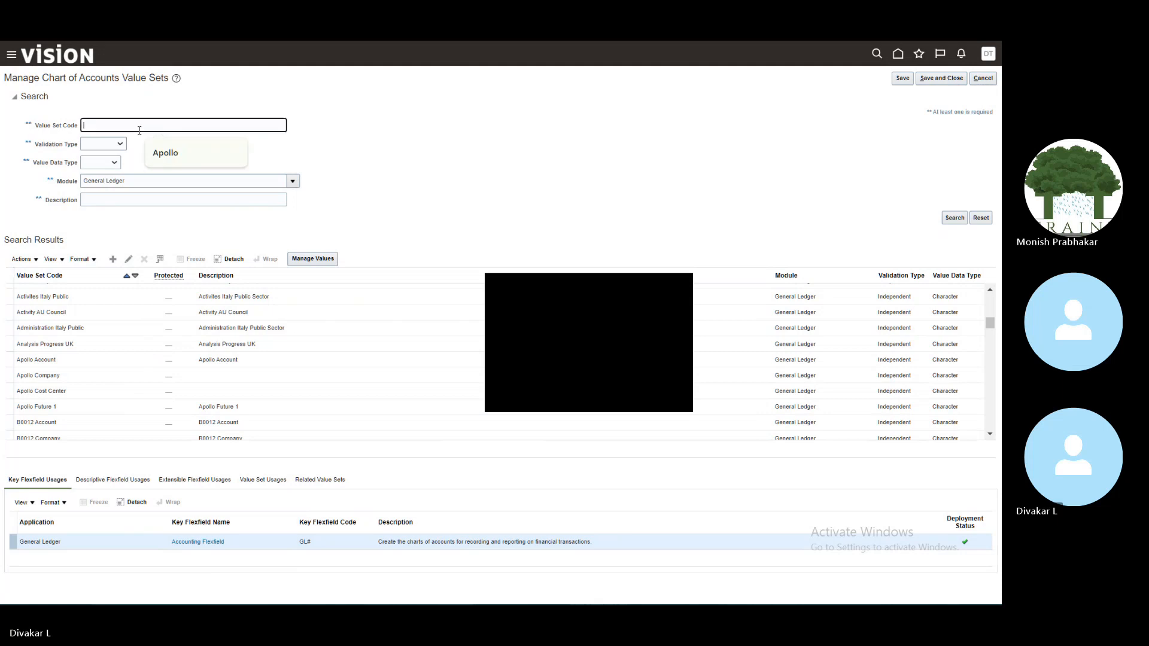
{"action": "type", "text": "Health"}
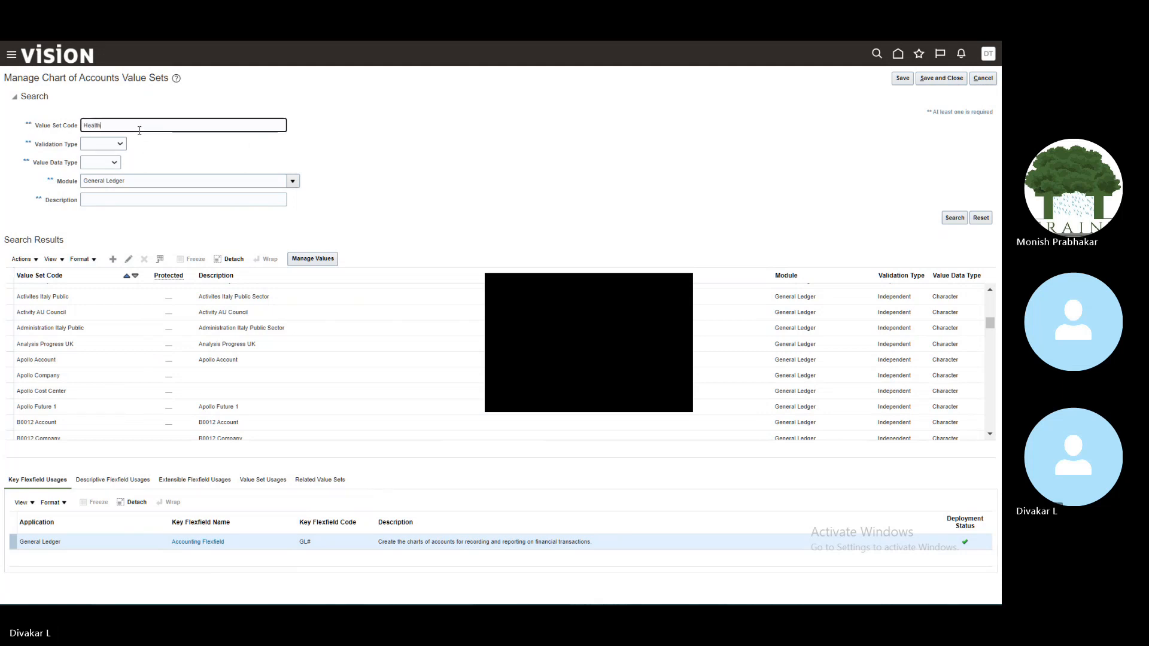
{"action": "type", "text": " Car"}
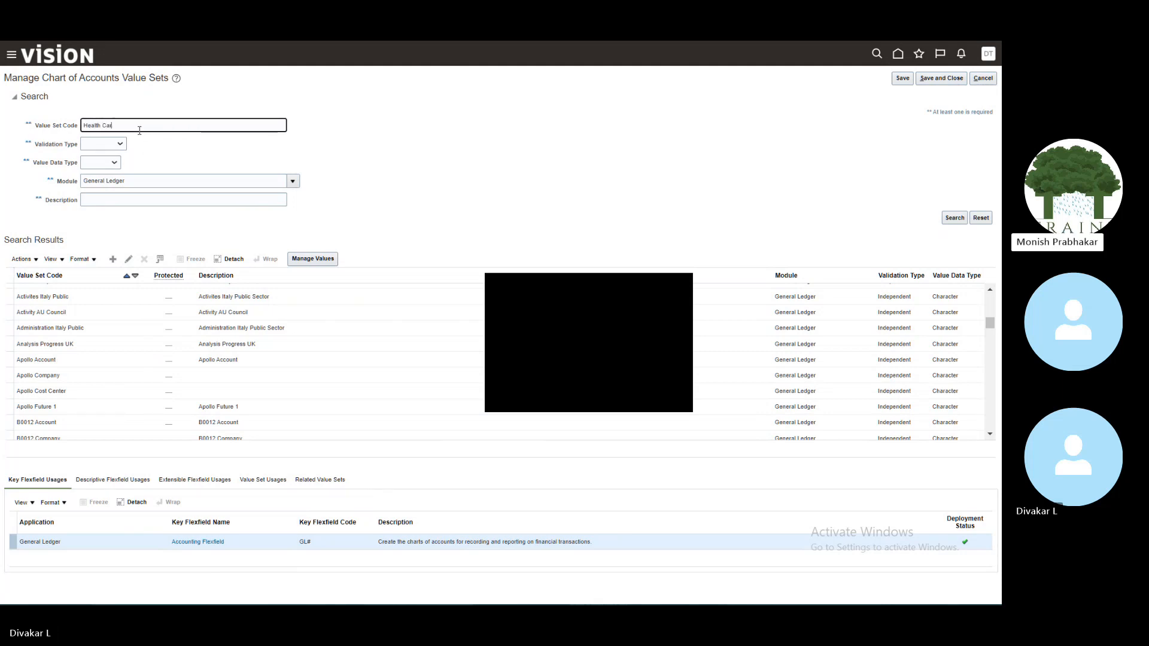
{"action": "key", "text": "BackSpace"}
{"action": "key", "text": "BackSpace"}
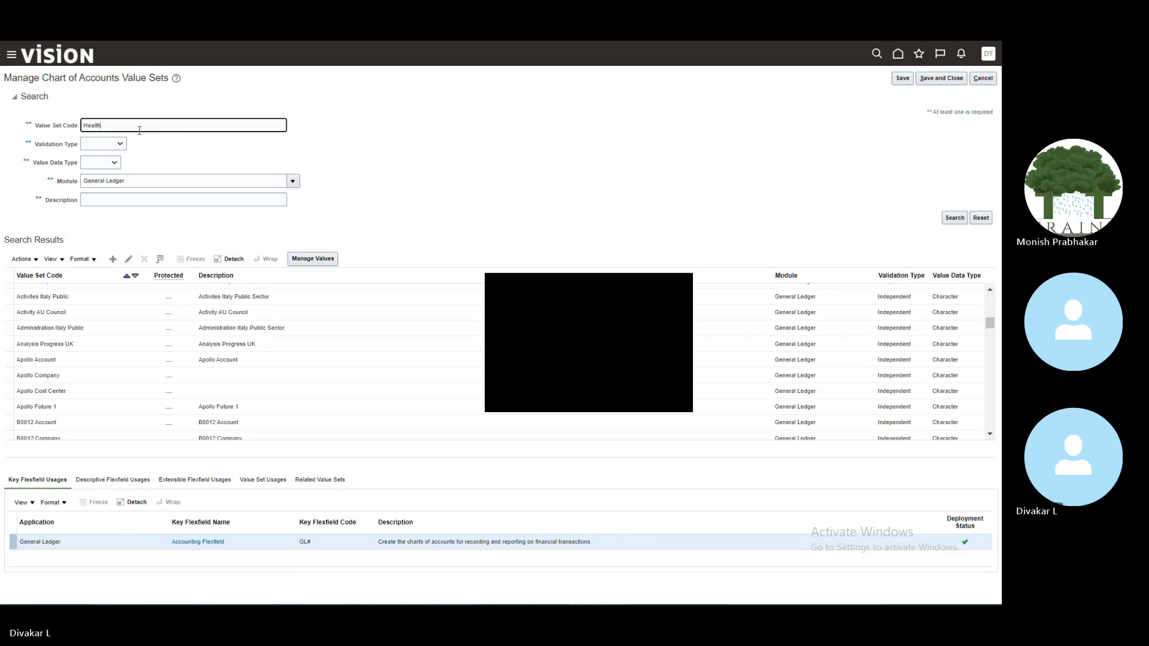
{"action": "key", "text": "Return"}
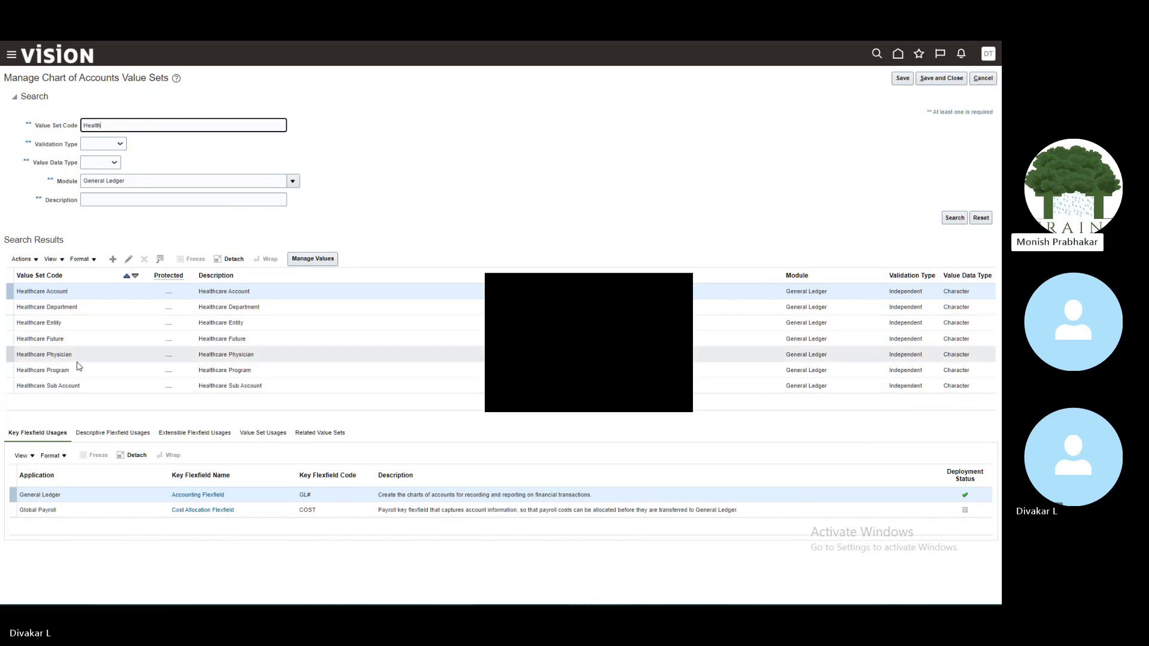
Step: Search the General Ledger value sets again with the value set code "Apollo"
{"action": "double_click", "coordinate": [111, 125]}
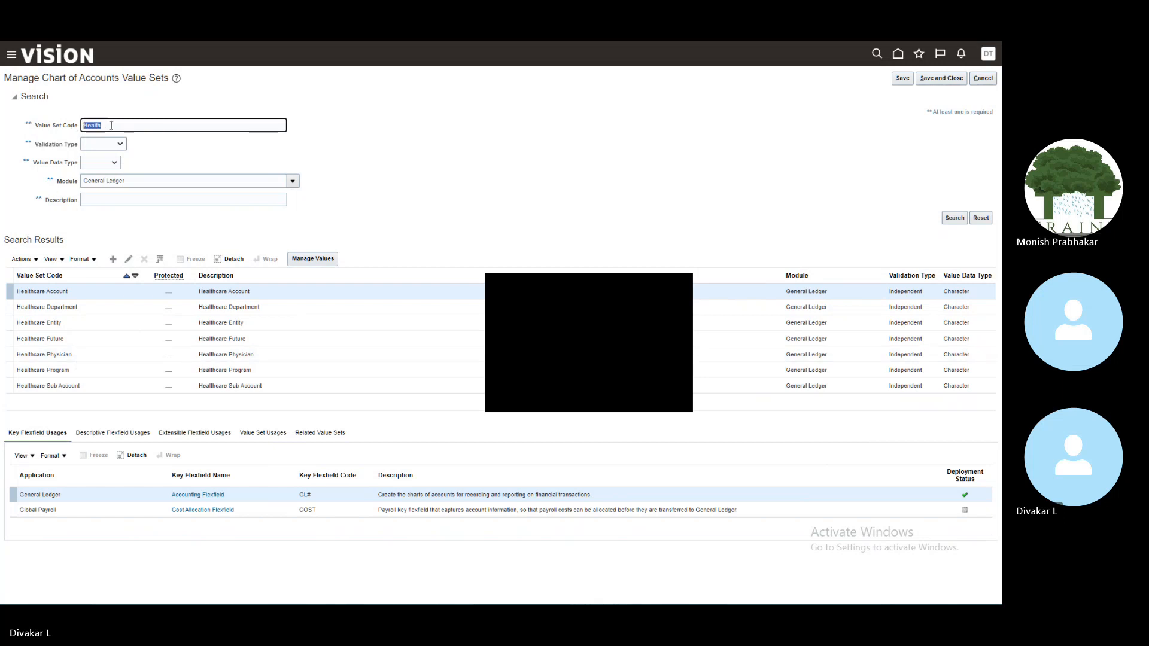
{"action": "type", "text": "Apollo"}
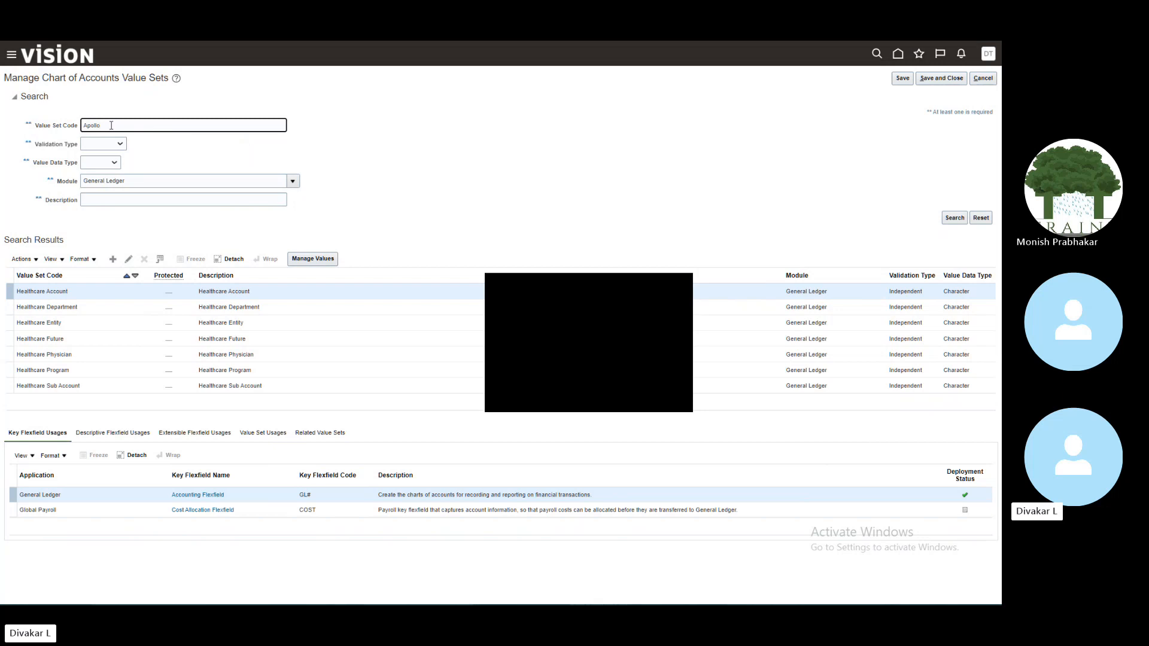
{"action": "key", "text": "Return"}
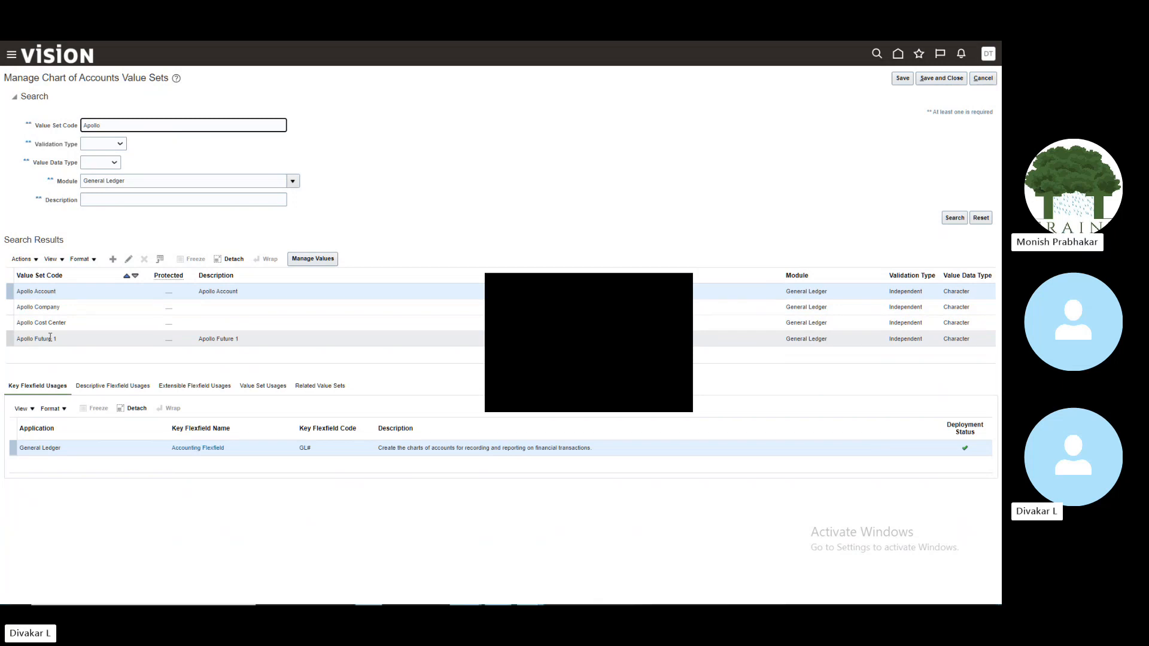
Step: Compare the Apollo value sets in Oracle Fusion with the Creating Chart of Accounts Structure notes in the Classroom workbook, ending in Excel
{"action": "key", "text": "alt+Tab"}
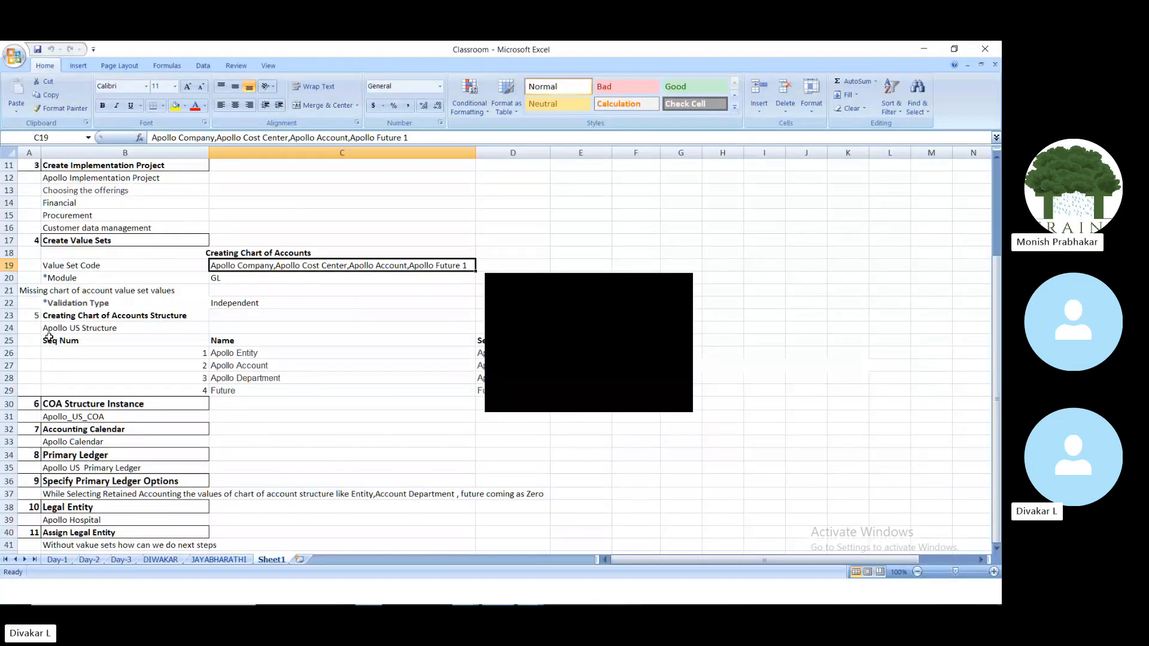
{"action": "left_click", "coordinate": [65, 313]}
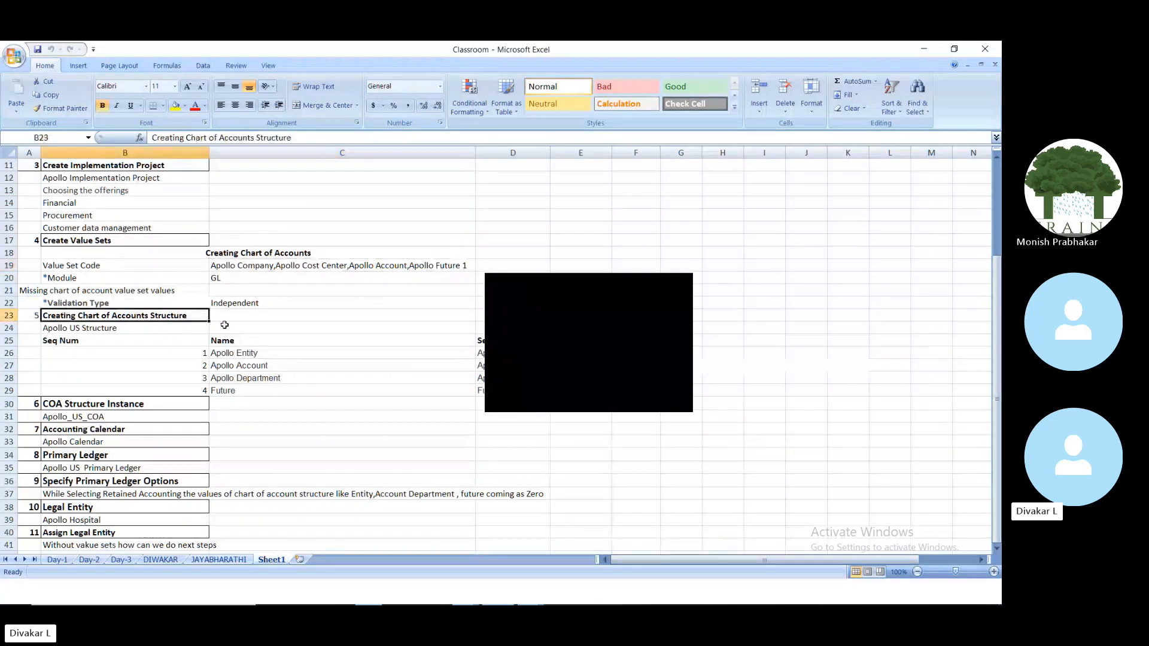
{"action": "key", "text": "alt+Tab"}
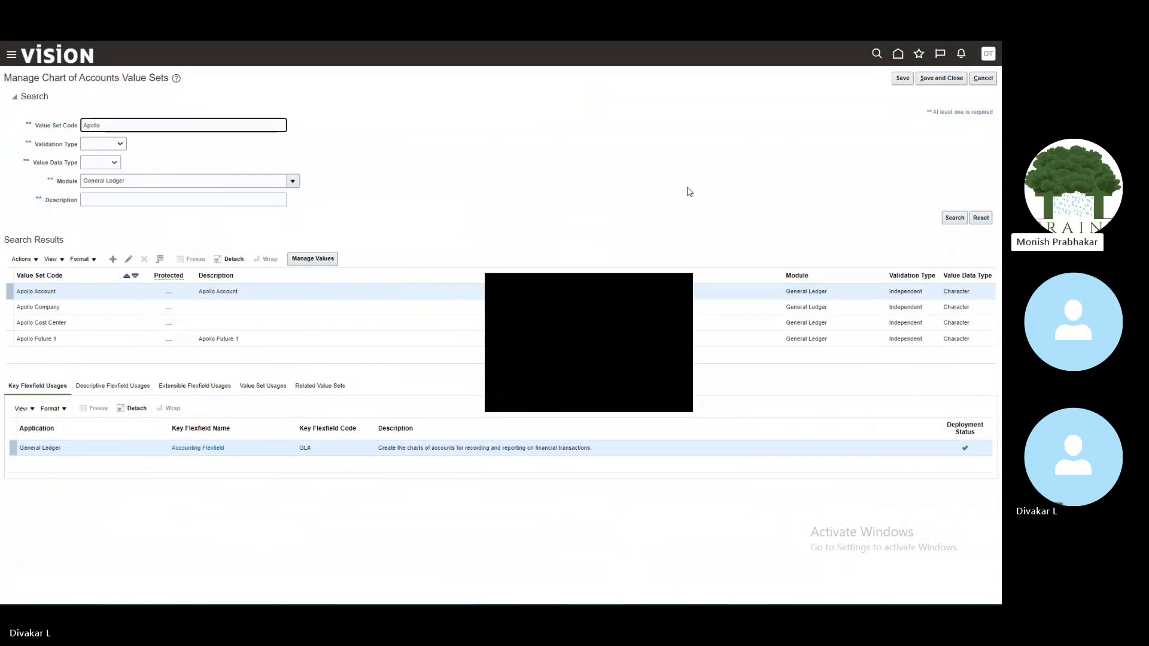
{"action": "key", "text": "alt+Tab"}
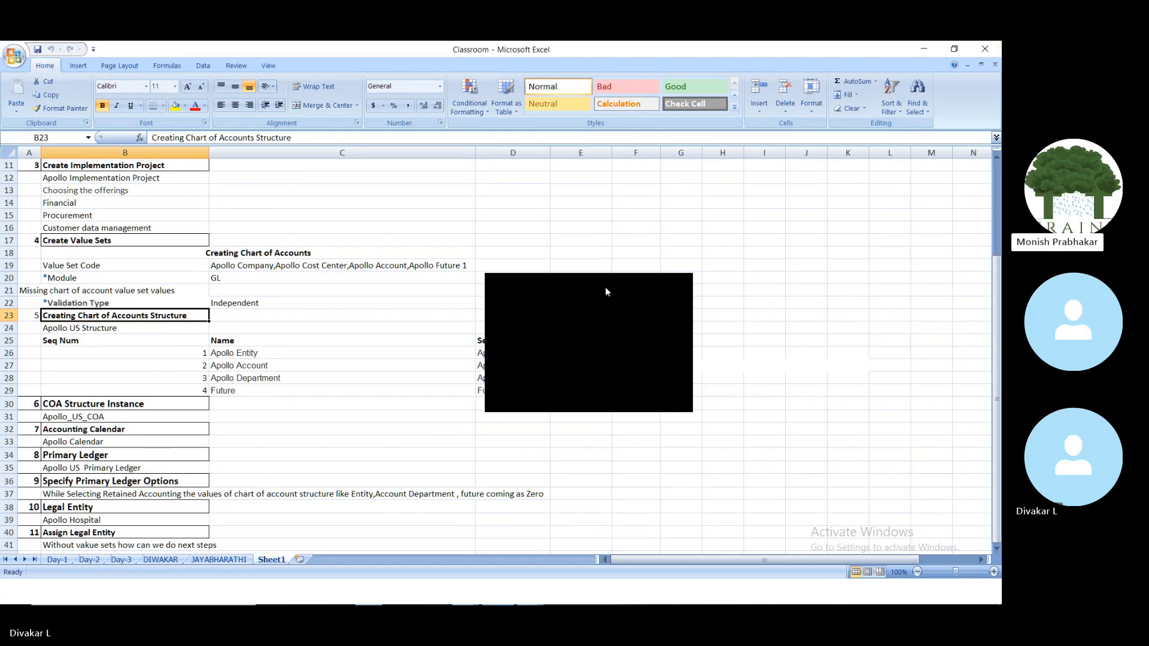
Step: Uncover the chart of accounts structure table and review the Name and Seg Code of the Apollo Department segment
{"action": "left_click_drag", "start_coordinate": [604, 290], "coordinate": [846, 178]}
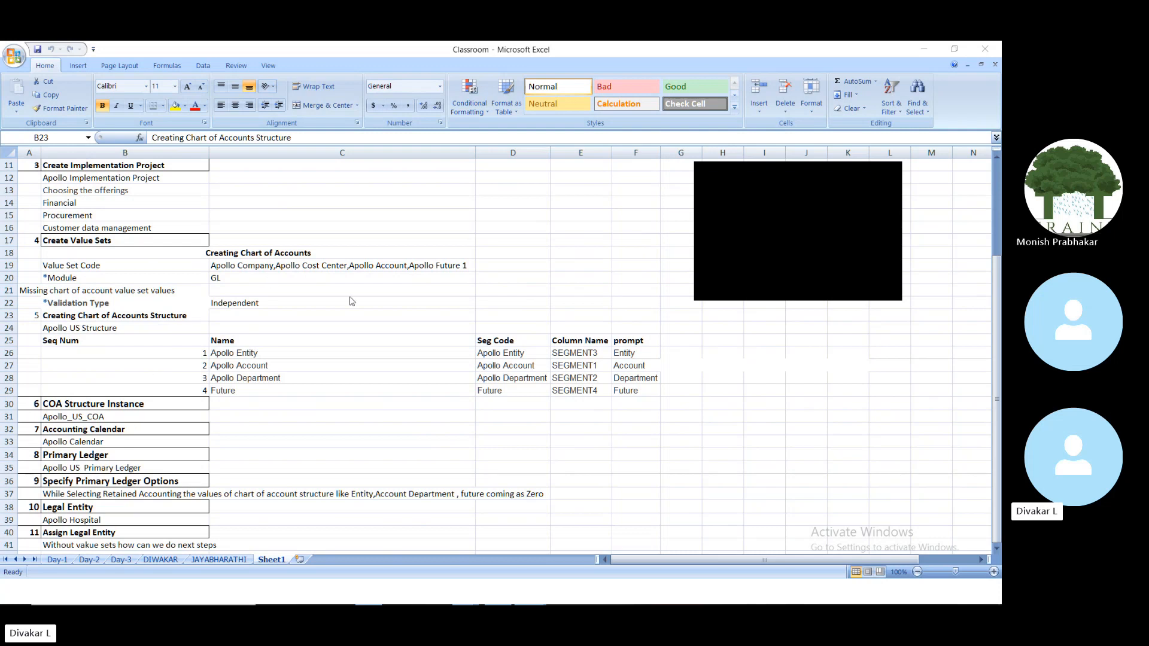
{"action": "left_click", "coordinate": [225, 378]}
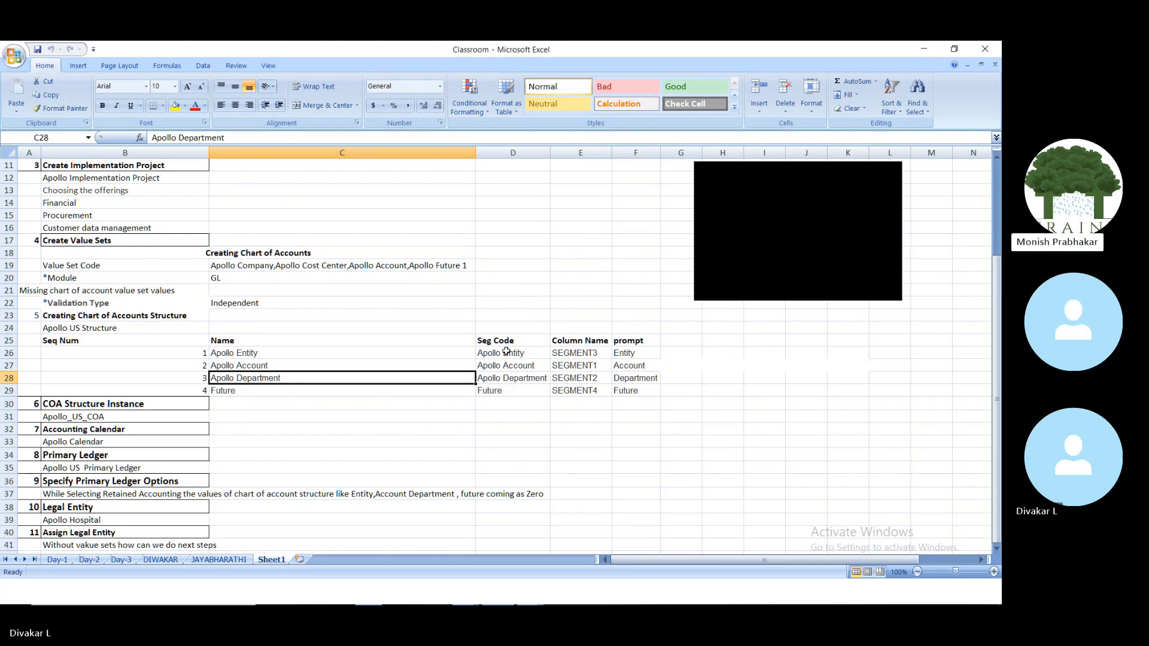
{"action": "left_click", "coordinate": [494, 376]}
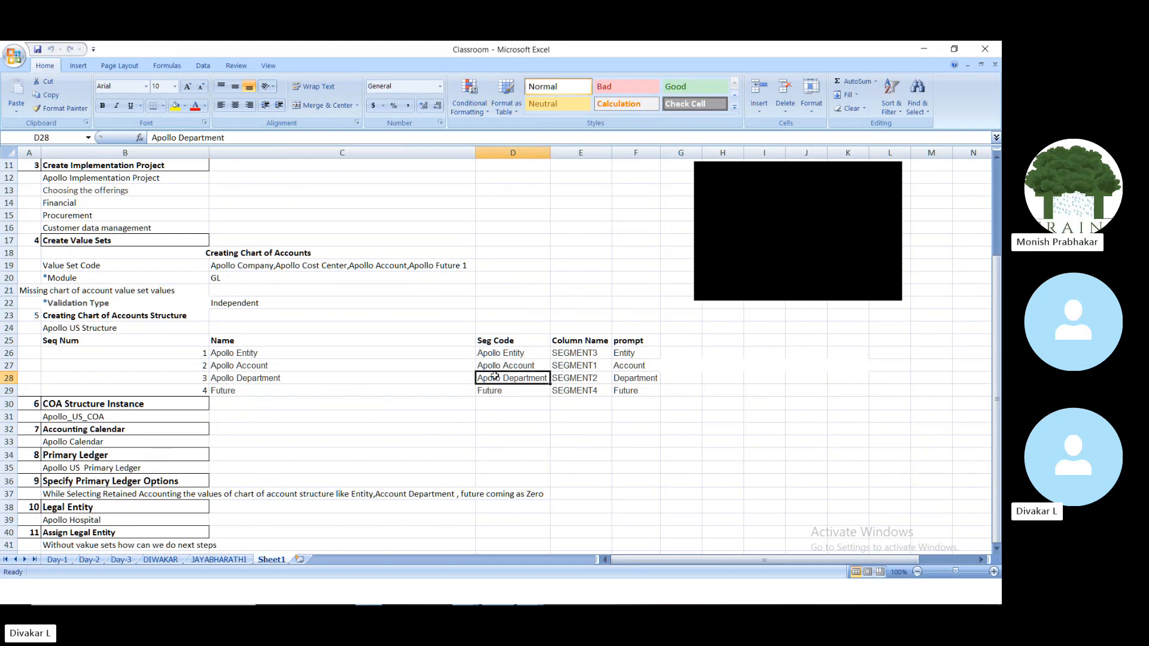
{"action": "left_click", "coordinate": [443, 377]}
{"action": "left_click", "coordinate": [508, 376]}
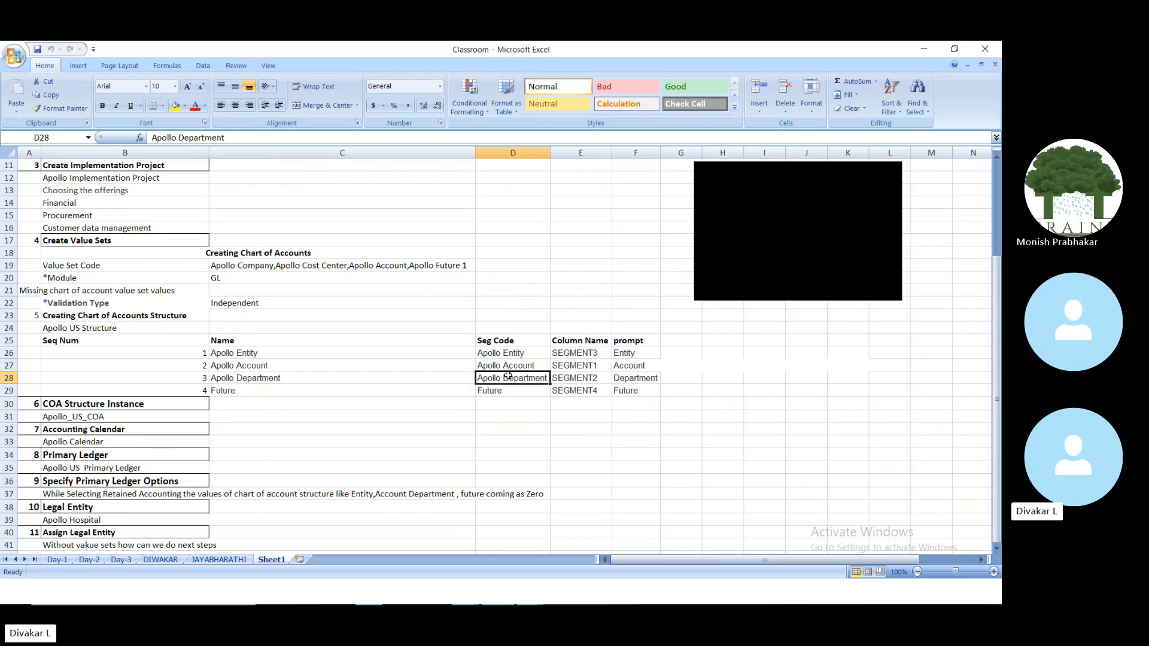
{"action": "left_click", "coordinate": [278, 376]}
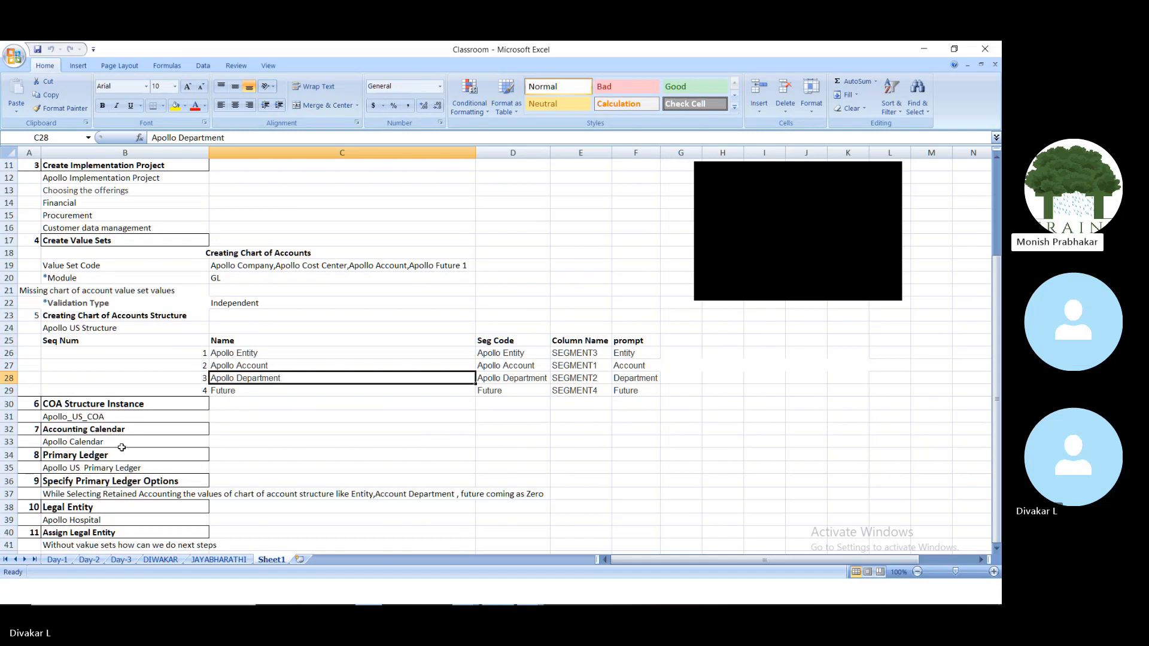
Step: Review the Future segment, COA Structure Instance and Apollo Calendar notes, and the Apollo Entity and Apollo Account segment names
{"action": "left_click", "coordinate": [237, 392]}
{"action": "left_click", "coordinate": [140, 402]}
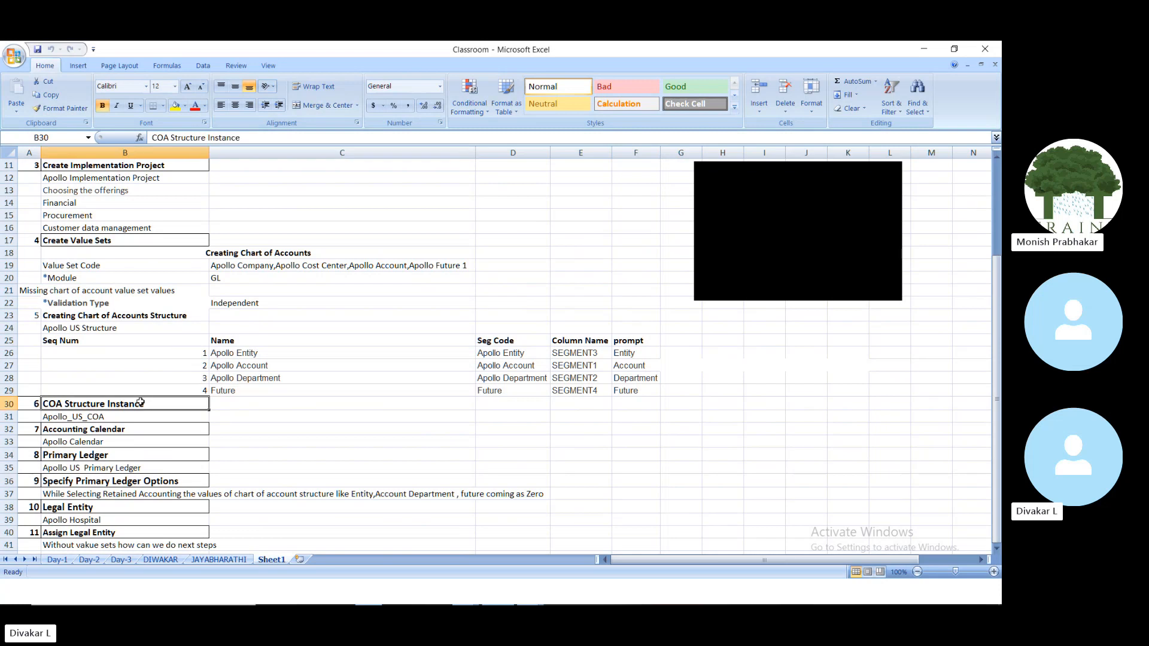
{"action": "left_click", "coordinate": [107, 442]}
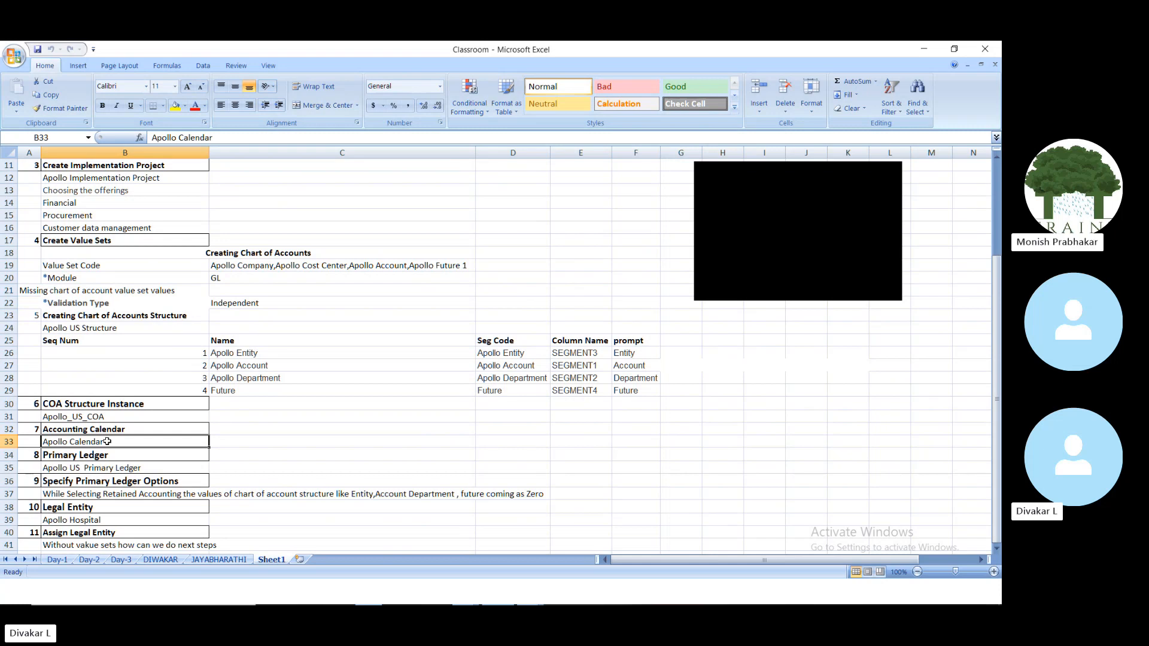
{"action": "left_click", "coordinate": [250, 357]}
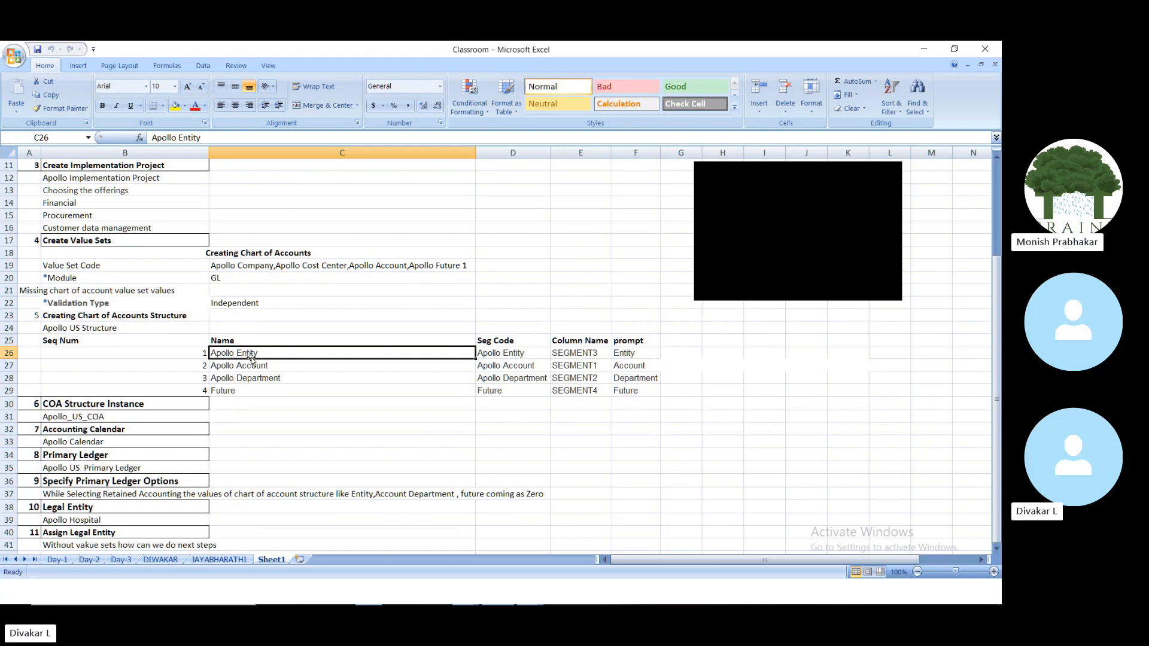
{"action": "left_click", "coordinate": [254, 363]}
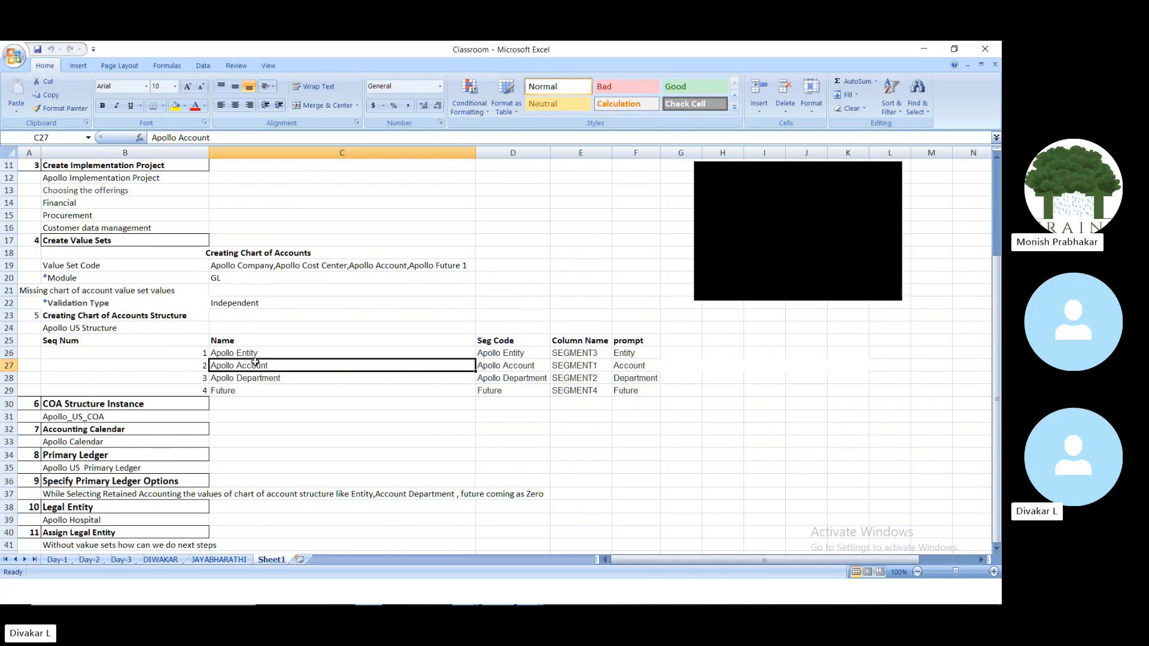
{"action": "left_click", "coordinate": [265, 353]}
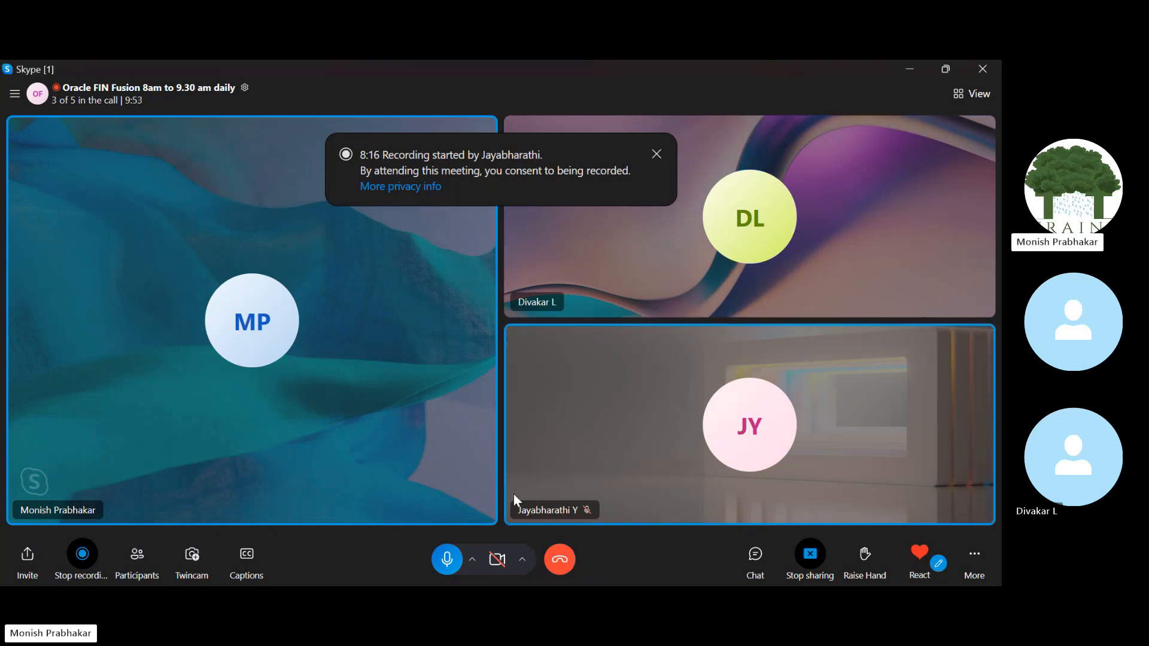
Step: Stop the current screen share in the Skype call
{"action": "left_click", "coordinate": [816, 556]}
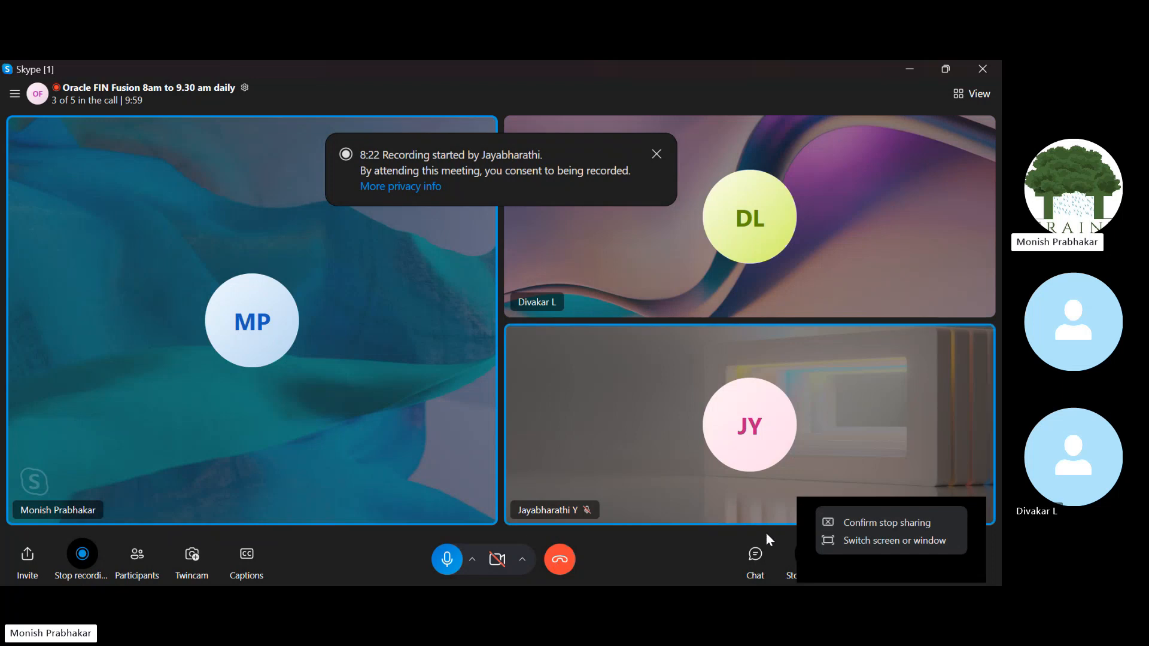
{"action": "left_click", "coordinate": [861, 529]}
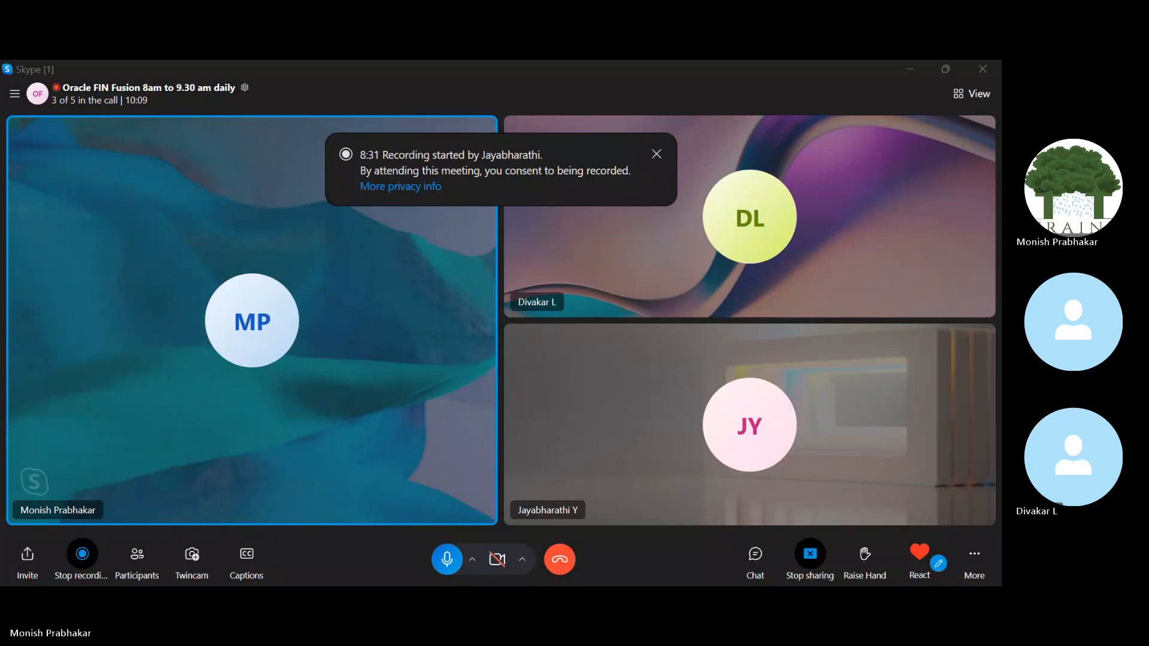
{"action": "left_click", "coordinate": [810, 554]}
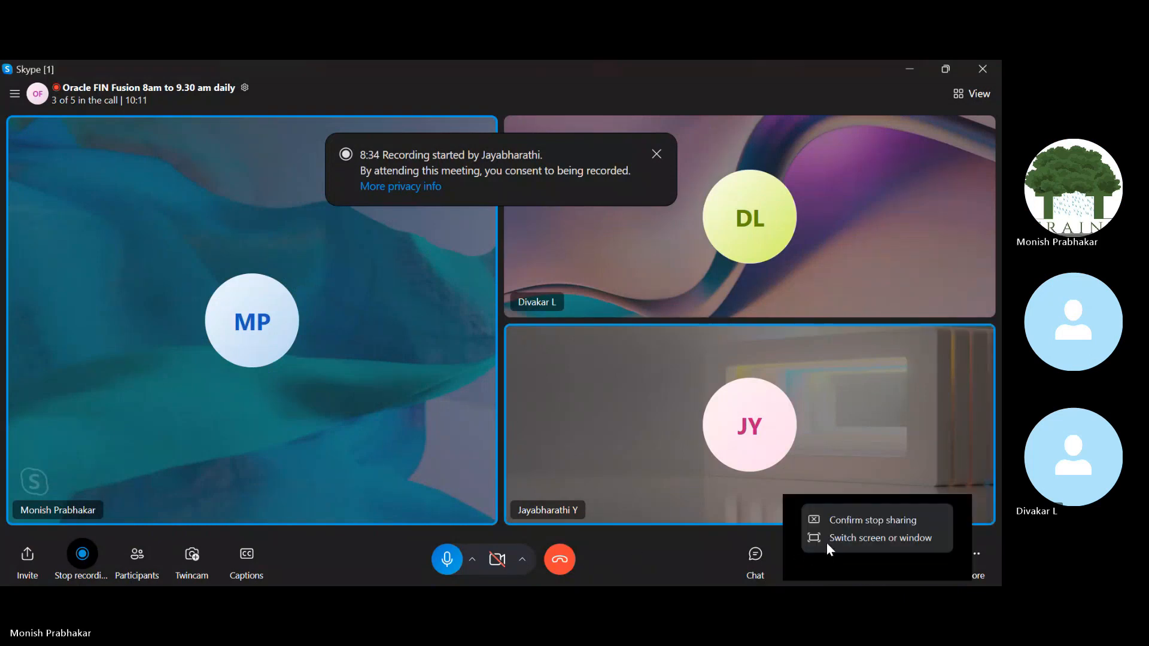
{"action": "left_click", "coordinate": [860, 522]}
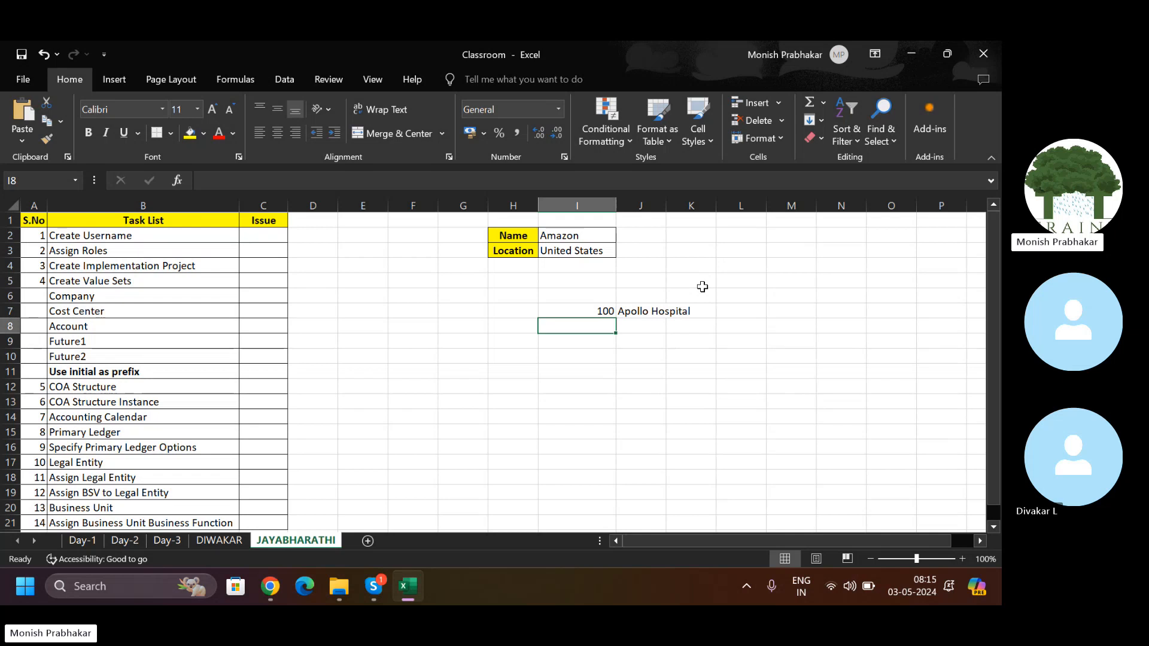
Step: In the Classroom workbook in Excel, fit the width of the column containing Apollo Hospital to its contents
{"action": "key", "text": "Down"}
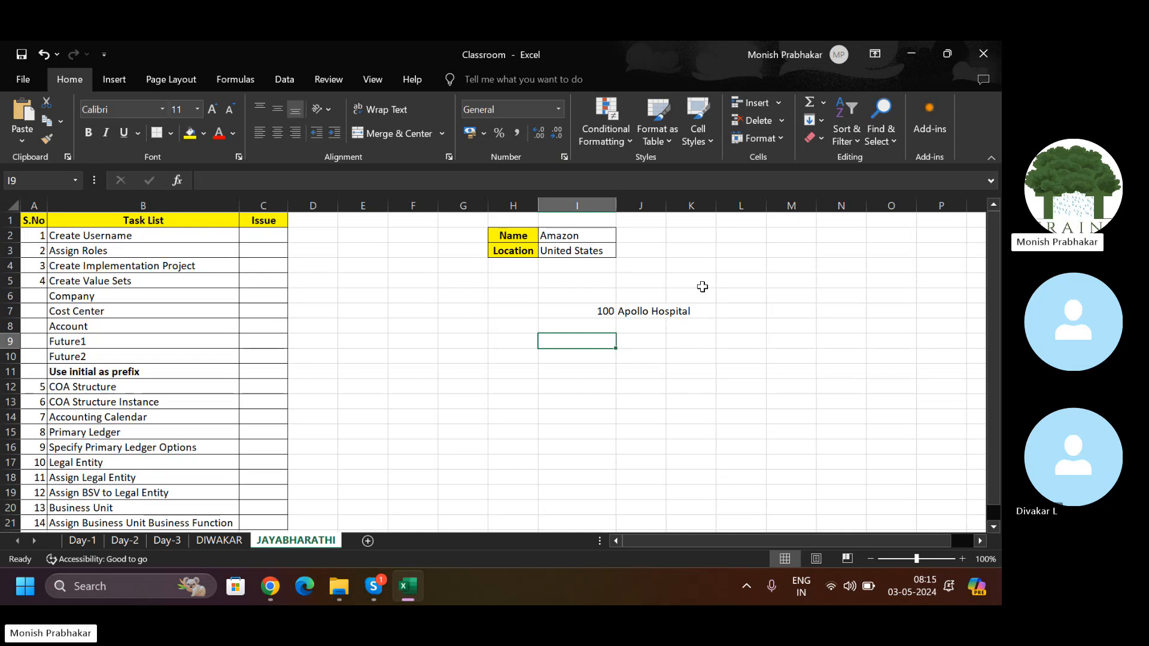
{"action": "key", "text": "Up"}
{"action": "key", "text": "Up"}
{"action": "key", "text": "Right"}
{"action": "key", "text": "alt+h"}
{"action": "key", "text": "o"}
{"action": "key", "text": "i"}
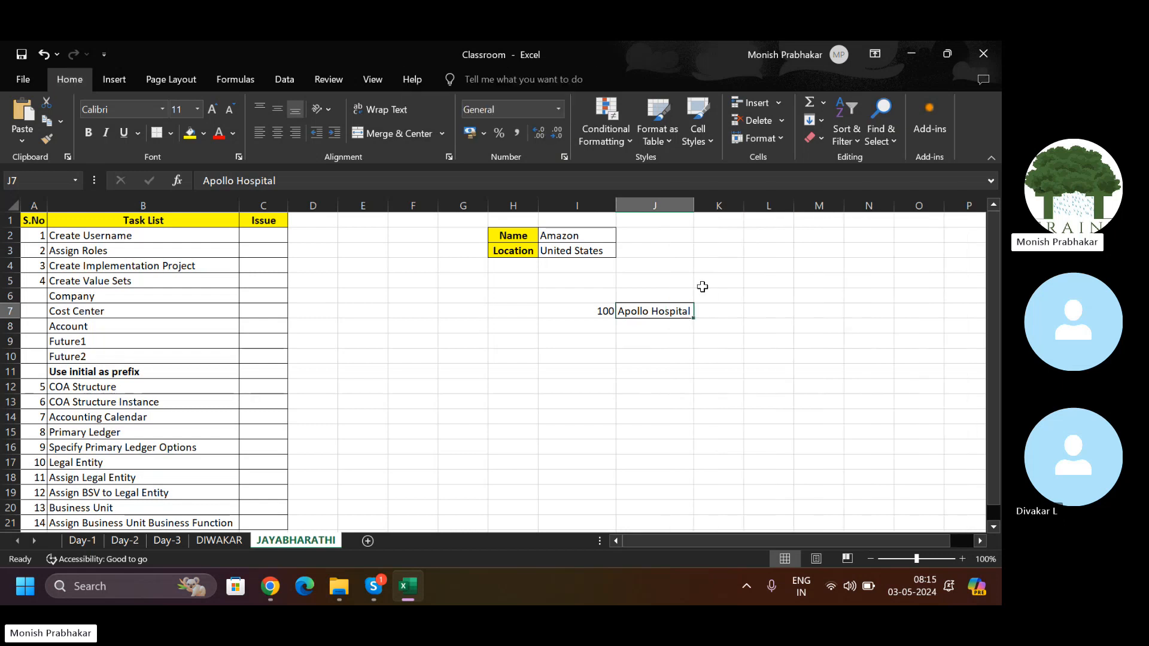
Step: Two rows below Apollo Hospital, enter a journal line with code 100, Tel Exp and amount 1000 in cells I9 to K9
{"action": "key", "text": "Down"}
{"action": "key", "text": "Down"}
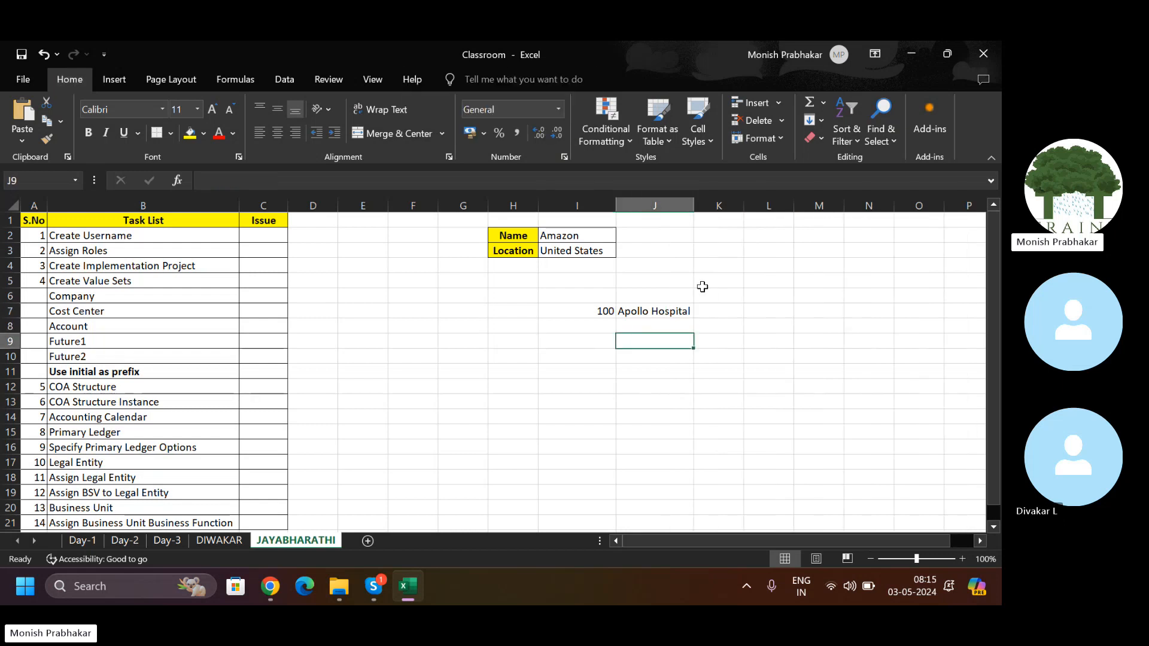
{"action": "key", "text": "Left"}
{"action": "type", "text": "1"}
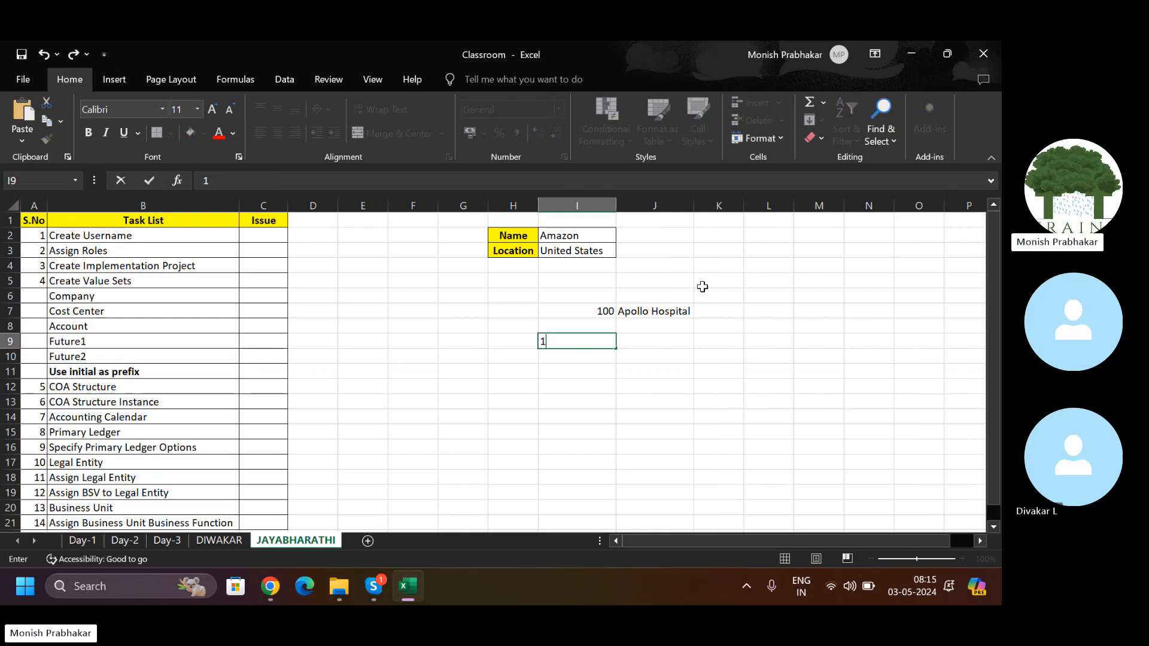
{"action": "type", "text": "00"}
{"action": "key", "text": "Right"}
{"action": "key", "text": "Caps_Lock"}
{"action": "type", "text": "T"}
{"action": "key", "text": "Caps_Lock"}
{"action": "type", "text": "el"}
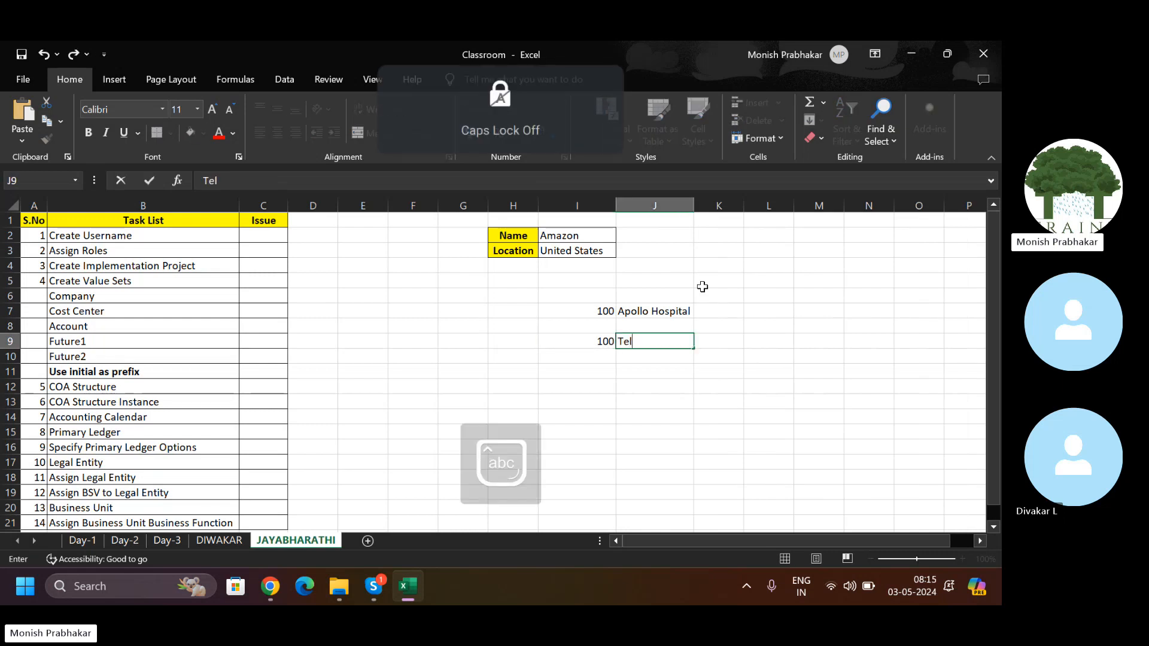
{"action": "key", "text": "Caps_Lock"}
{"action": "type", "text": "E"}
{"action": "key", "text": "Caps_Lock"}
{"action": "type", "text": "xp"}
{"action": "key", "text": "Right"}
{"action": "type", "text": "1"}
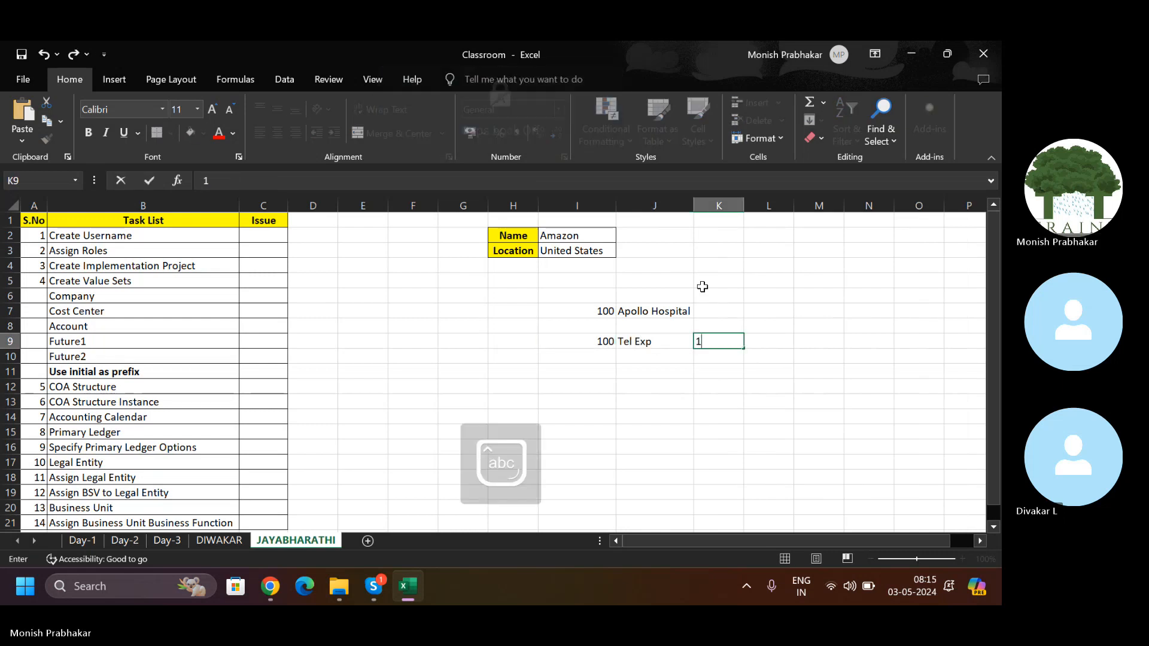
{"action": "type", "text": "000"}
Step: Add a second journal line in row 10 with code 100, Cash and the amount 1000 in cell L10
{"action": "key", "text": "Left"}
{"action": "key", "text": "Down"}
{"action": "key", "text": "Left"}
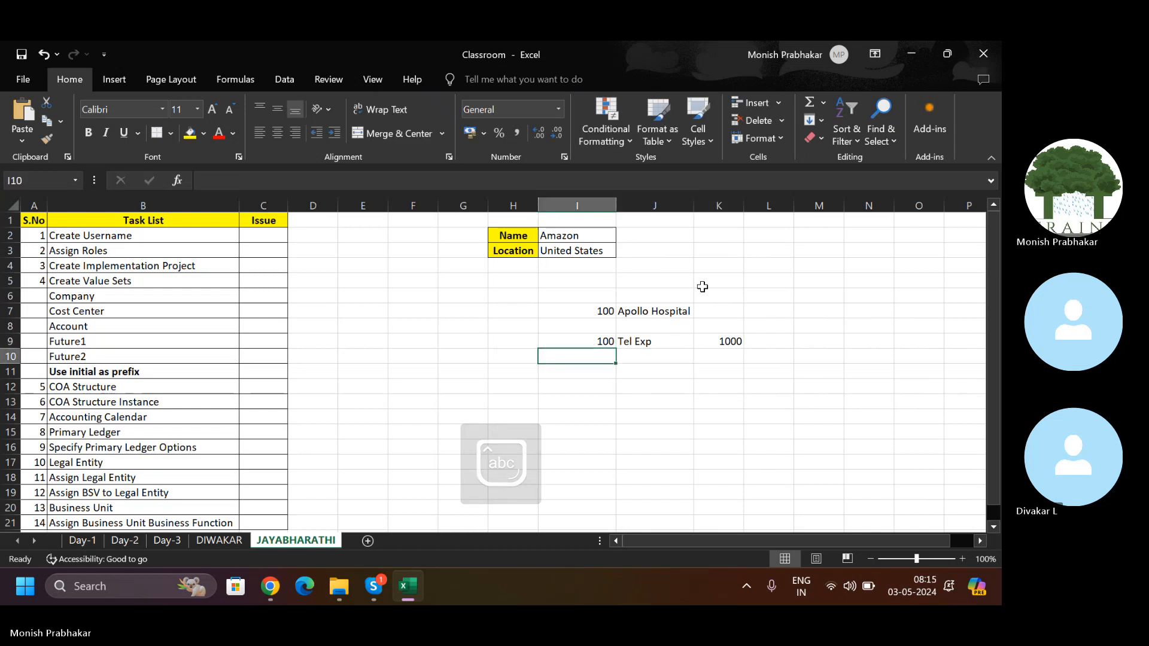
{"action": "type", "text": "100"}
{"action": "key", "text": "Right"}
{"action": "key", "text": "Caps_Lock"}
{"action": "type", "text": "C"}
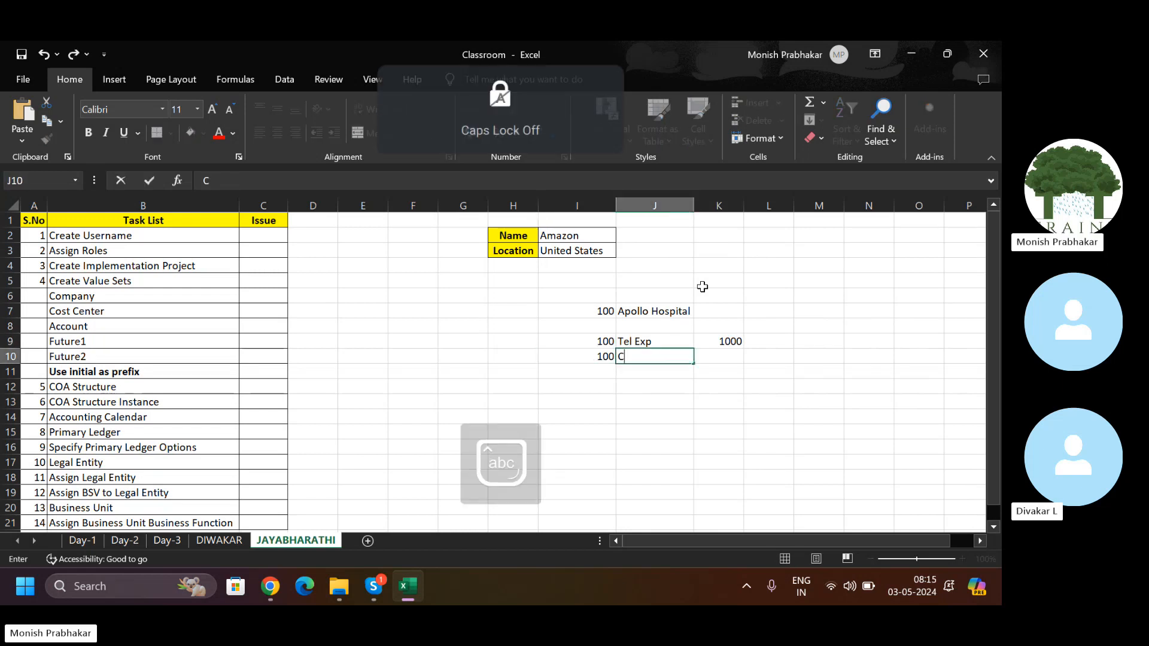
{"action": "key", "text": "Caps_Lock"}
{"action": "type", "text": "ash"}
{"action": "key", "text": "Right"}
{"action": "key", "text": "Right"}
{"action": "type", "text": "1000"}
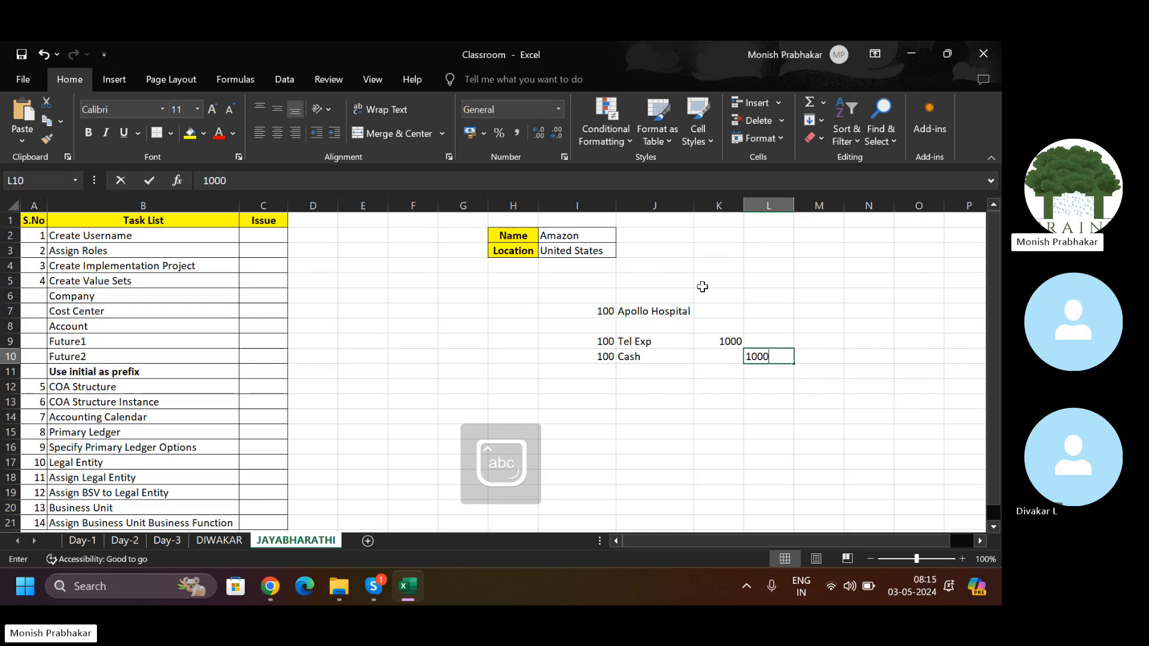
Step: Label the Tel Exp line Dr and the Cash line Cr in column H
{"action": "key", "text": "Left"}
{"action": "key", "text": "Left"}
{"action": "key", "text": "Left"}
{"action": "key", "text": "Left"}
{"action": "key", "text": "Up"}
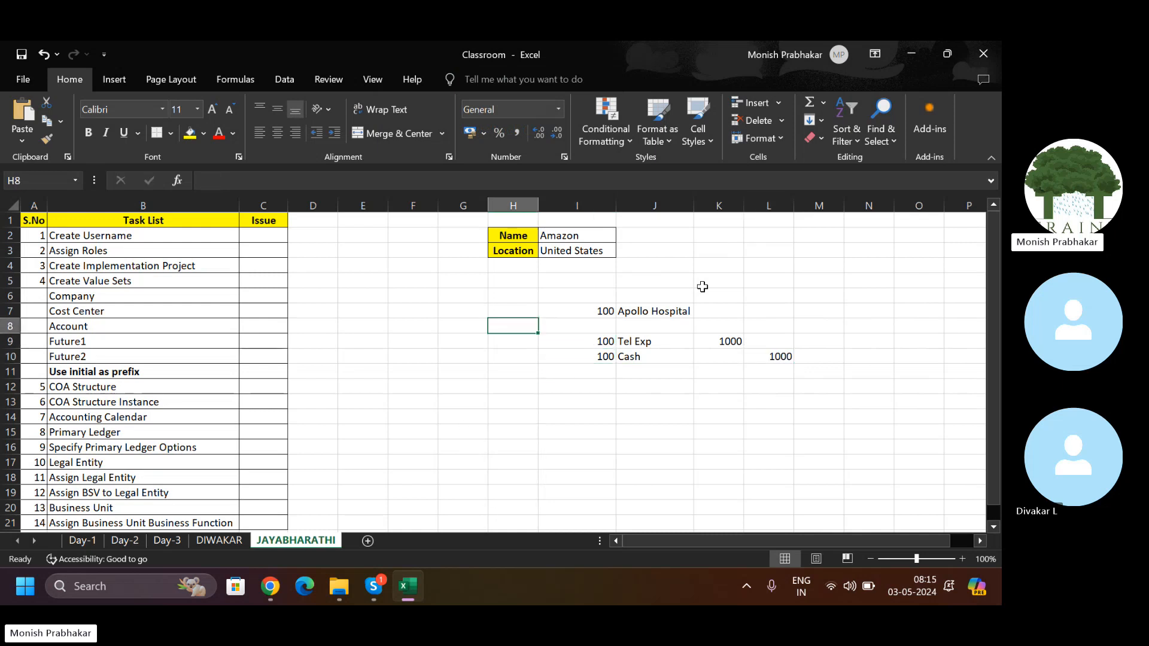
{"action": "key", "text": "Caps_Lock"}
{"action": "type", "text": "D"}
{"action": "key", "text": "Caps_Lock"}
{"action": "type", "text": "r"}
{"action": "key", "text": "Return"}
{"action": "key", "text": "Caps_Lock"}
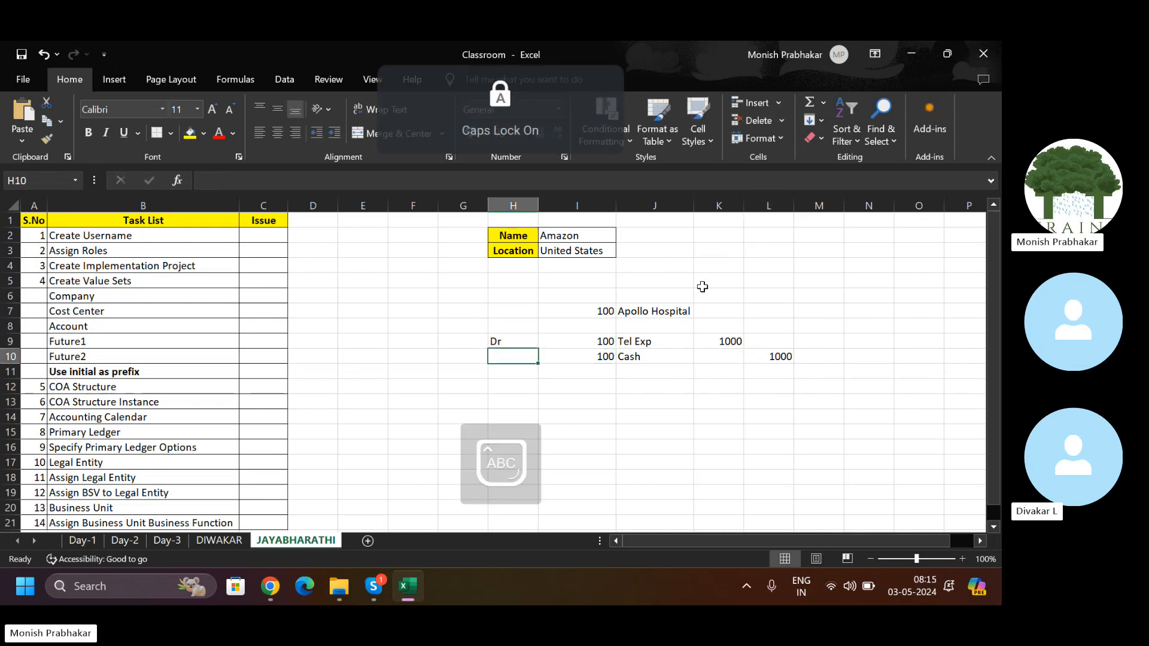
{"action": "type", "text": "C"}
{"action": "key", "text": "Caps_Lock"}
{"action": "type", "text": "r"}
{"action": "key", "text": "Return"}
Step: Examine the Dr and Cr journal lines, comparing their company codes, accounts and amounts
{"action": "key", "text": "Right"}
{"action": "key", "text": "Up"}
{"action": "key", "text": "Up"}
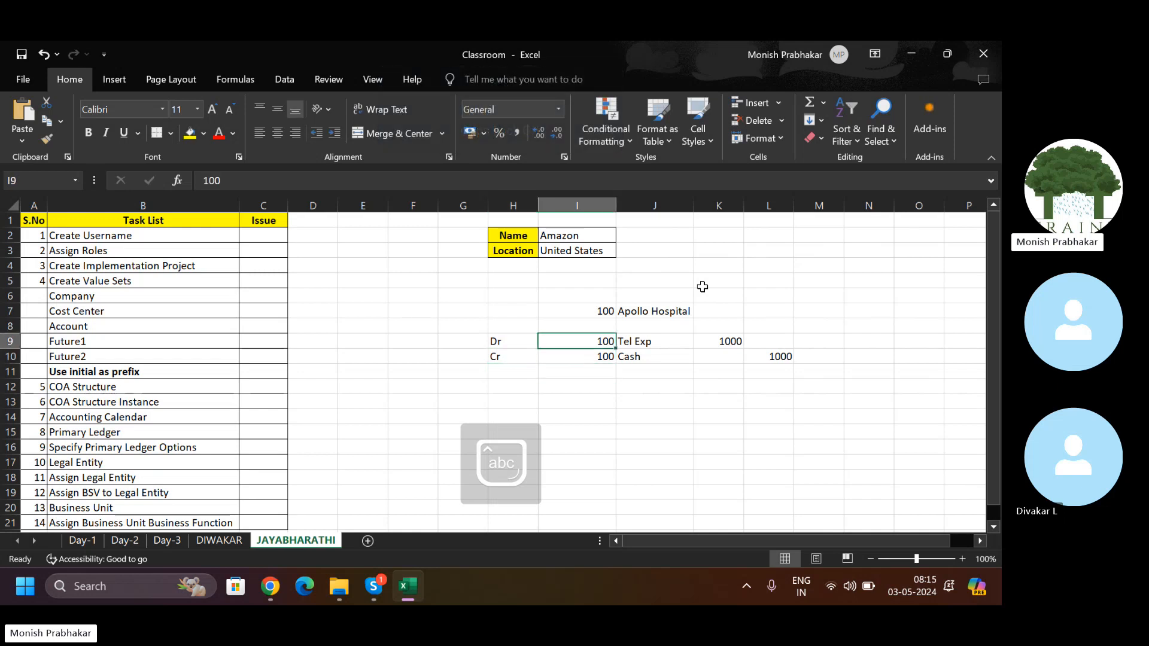
{"action": "key", "text": "Left"}
{"action": "key", "text": "shift+Right"}
{"action": "key", "text": "shift+Right"}
{"action": "key", "text": "shift+Right"}
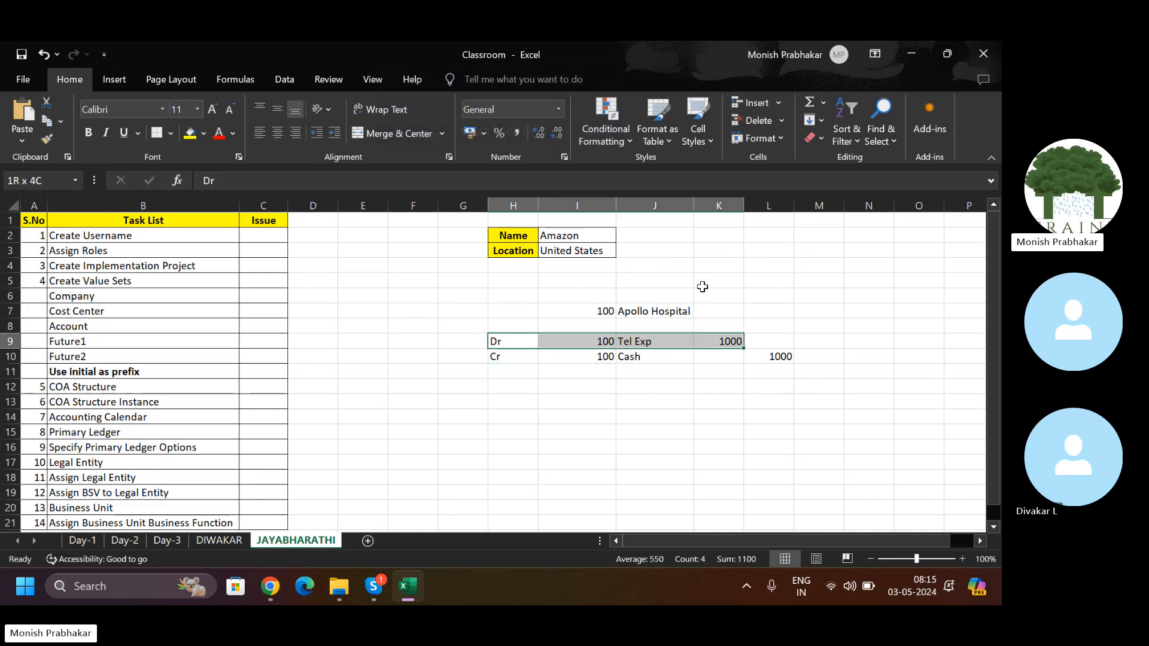
{"action": "key", "text": "Down"}
{"action": "key", "text": "shift+Right"}
{"action": "key", "text": "shift+Right"}
{"action": "key", "text": "shift+Right"}
{"action": "key", "text": "Up"}
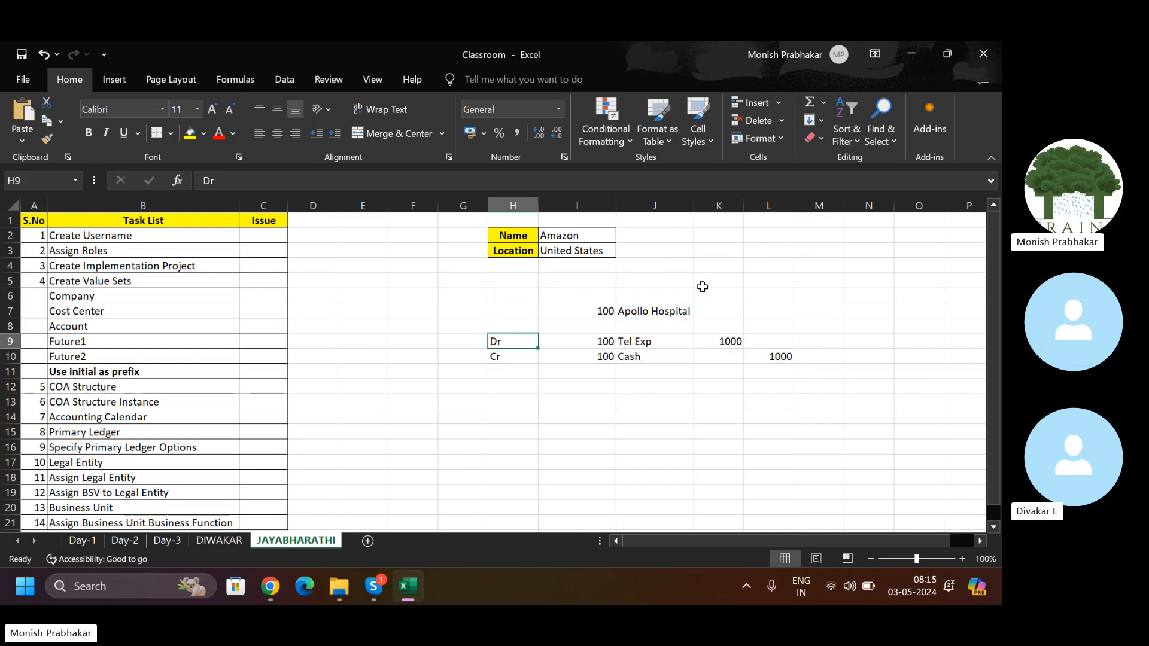
{"action": "key", "text": "Right"}
{"action": "key", "text": "Down"}
{"action": "key", "text": "Right"}
{"action": "key", "text": "Right"}
{"action": "key", "text": "Up"}
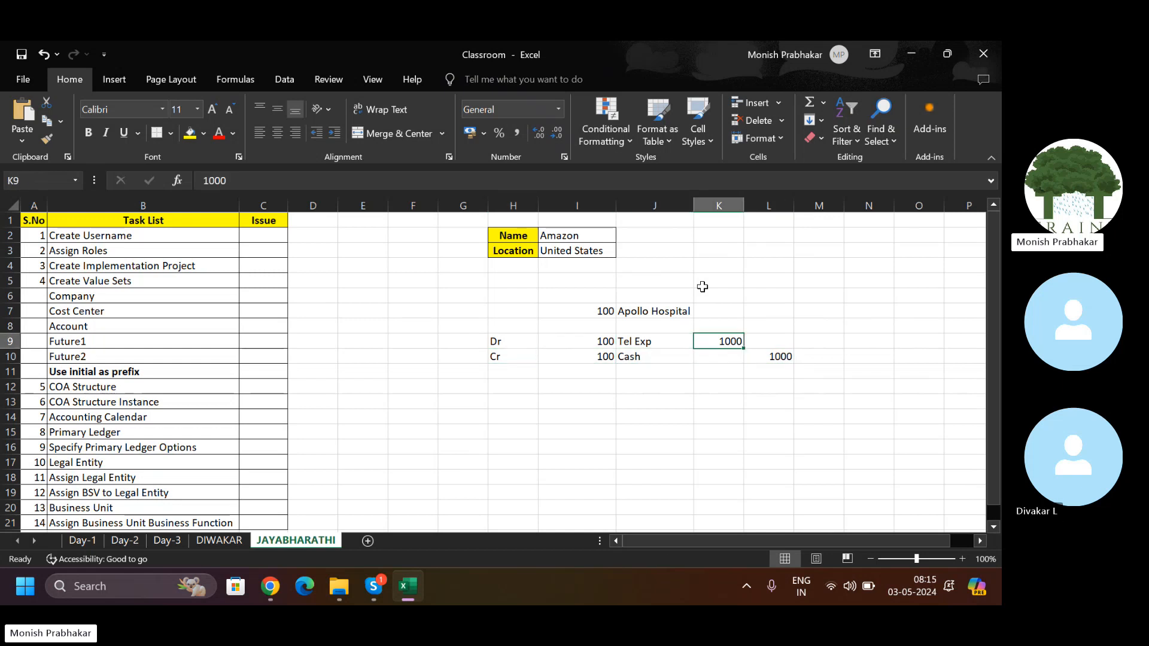
{"action": "key", "text": "shift+Down"}
{"action": "key", "text": "Right"}
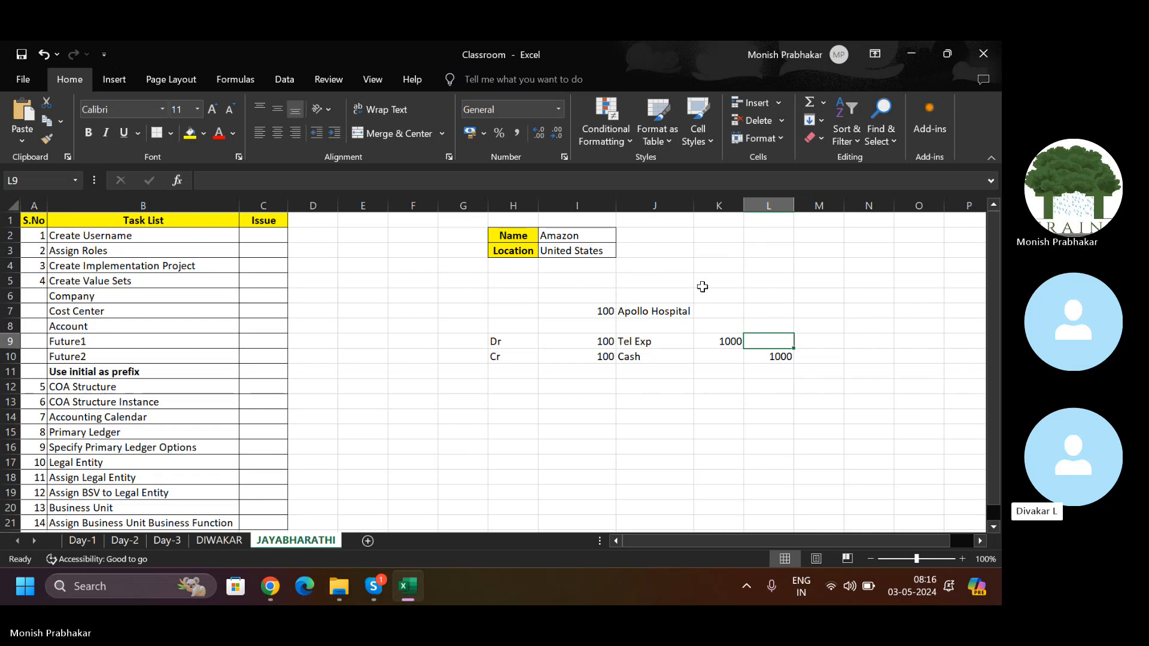
{"action": "key", "text": "Left"}
{"action": "key", "text": "Left"}
{"action": "key", "text": "Left"}
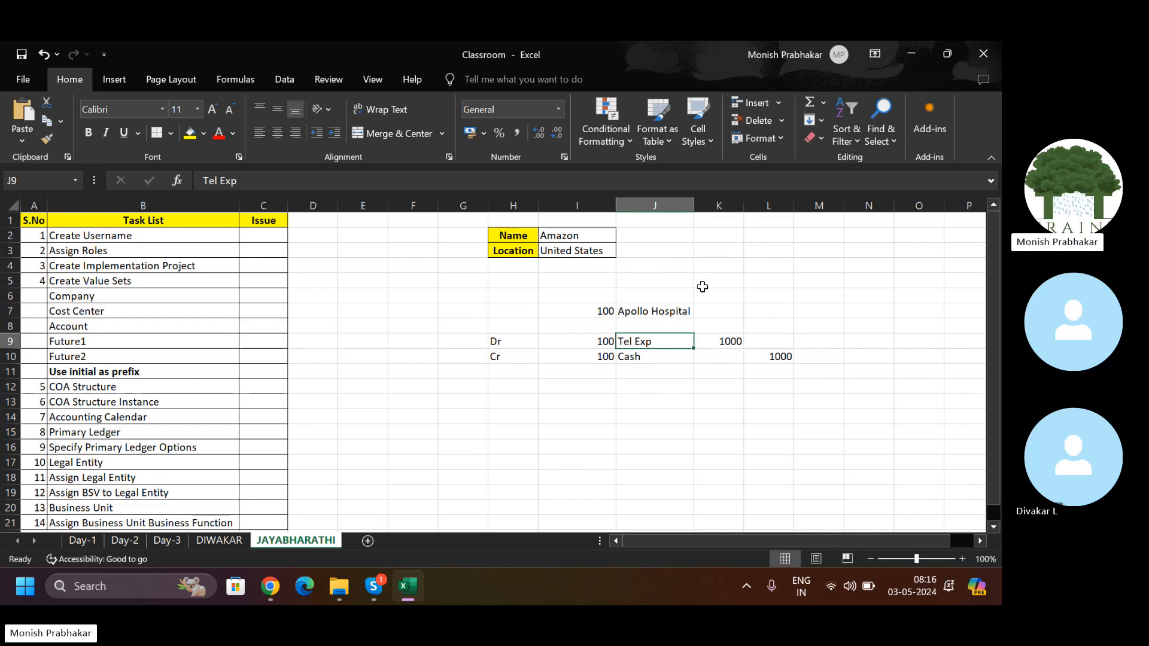
{"action": "key", "text": "Down"}
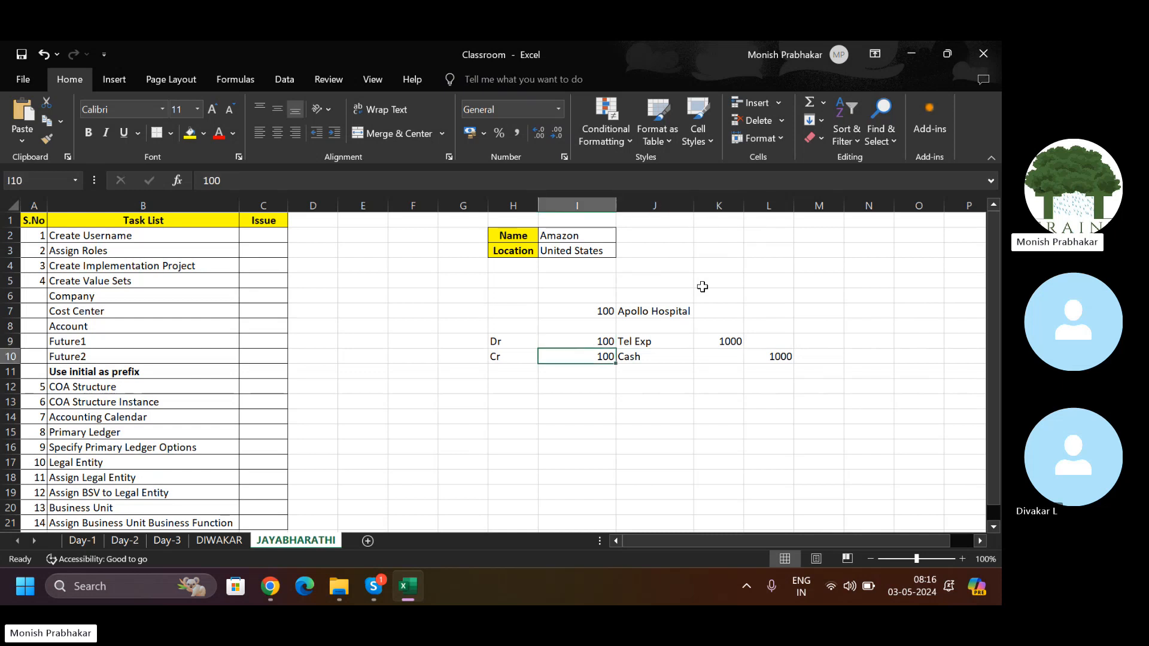
Step: Set the company code of the Cash line in cell I10 to 400
{"action": "key", "text": "super+shift+s"}
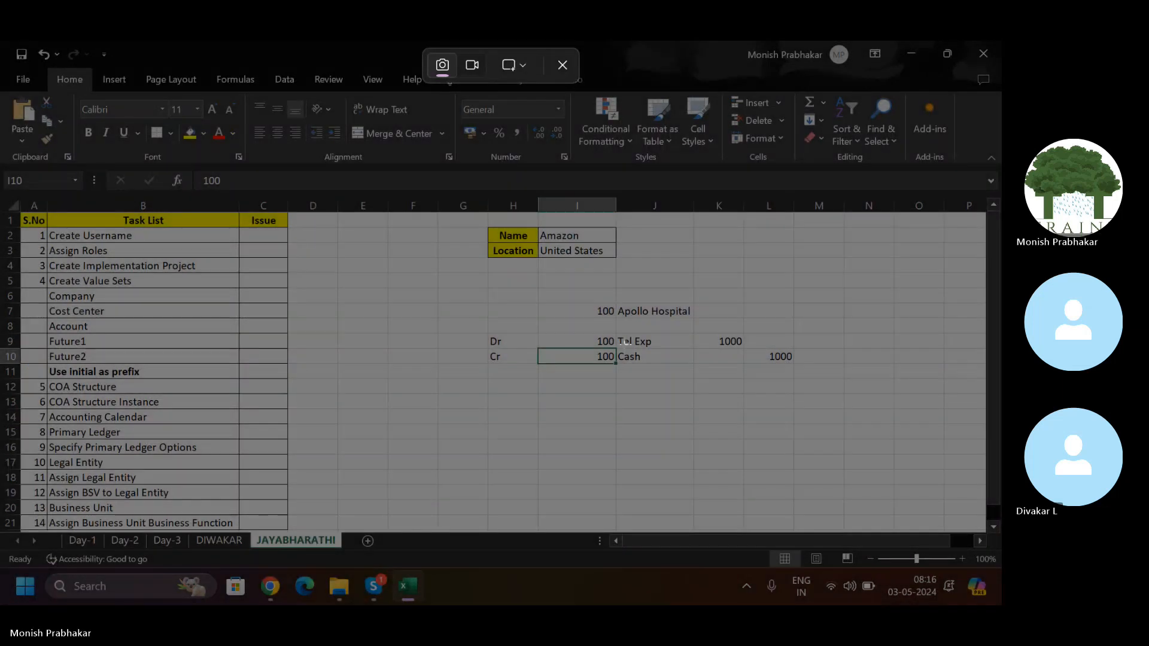
{"action": "key", "text": "Escape"}
{"action": "key", "text": "Right"}
{"action": "key", "text": "Left"}
{"action": "key", "text": "Right"}
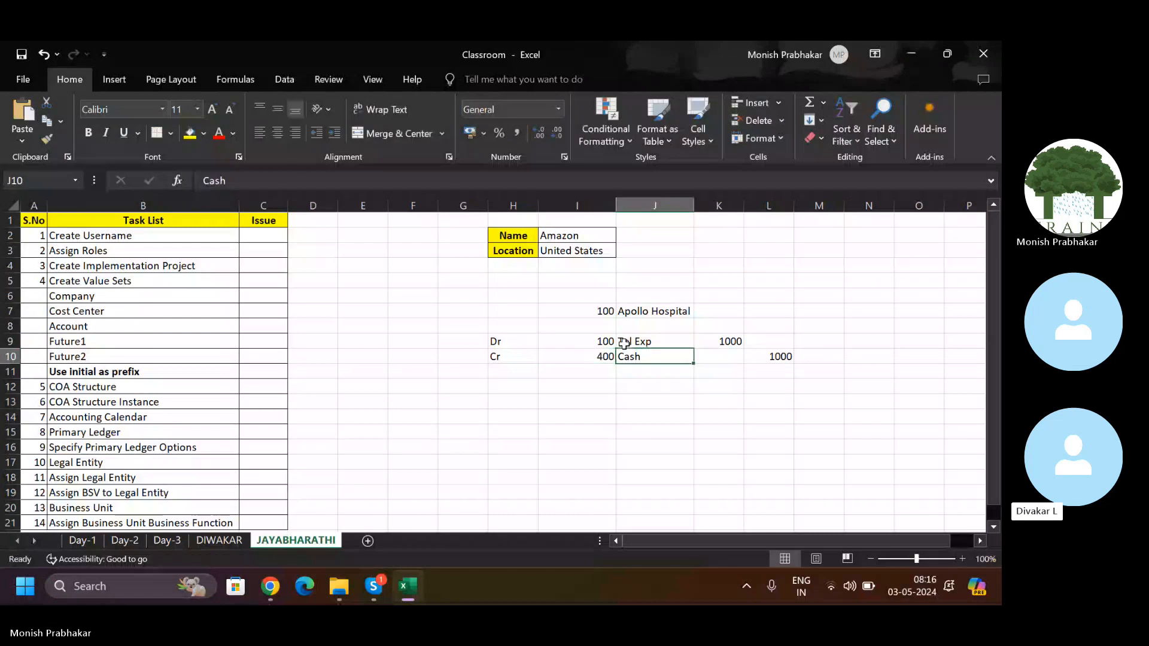
Step: Compare the Tel Exp line under company code 100 with the Cash line under company code 400
{"action": "key", "text": "Left"}
{"action": "key", "text": "Up"}
{"action": "key", "text": "Left"}
{"action": "key", "text": "Right"}
{"action": "key", "text": "Right"}
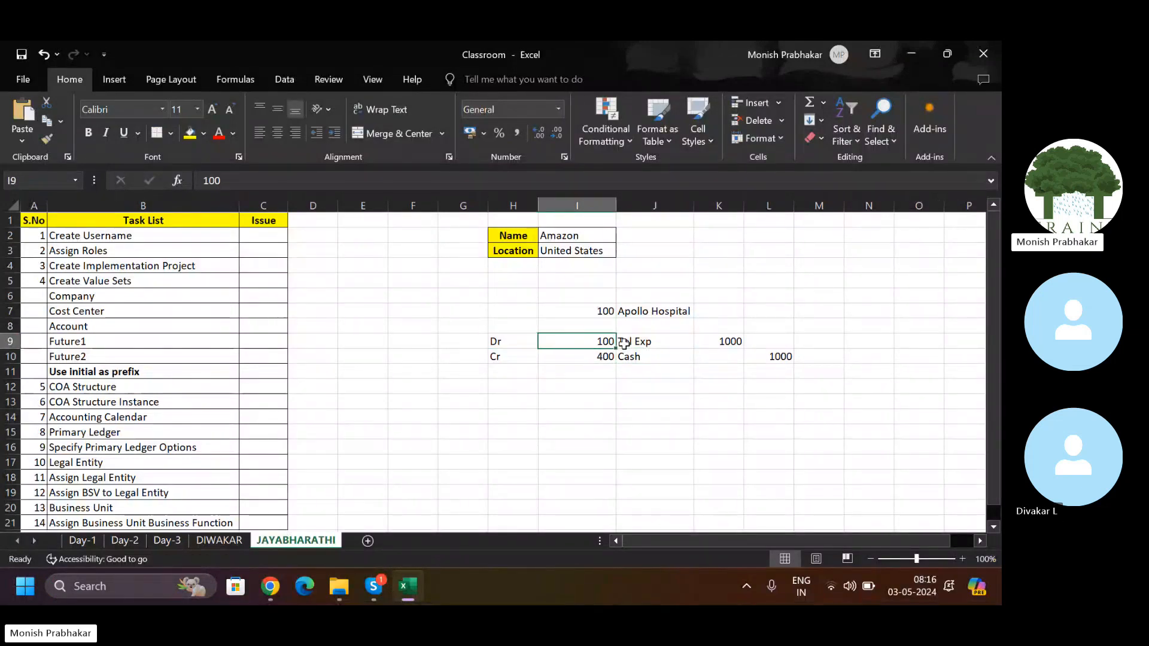
{"action": "key", "text": "Right"}
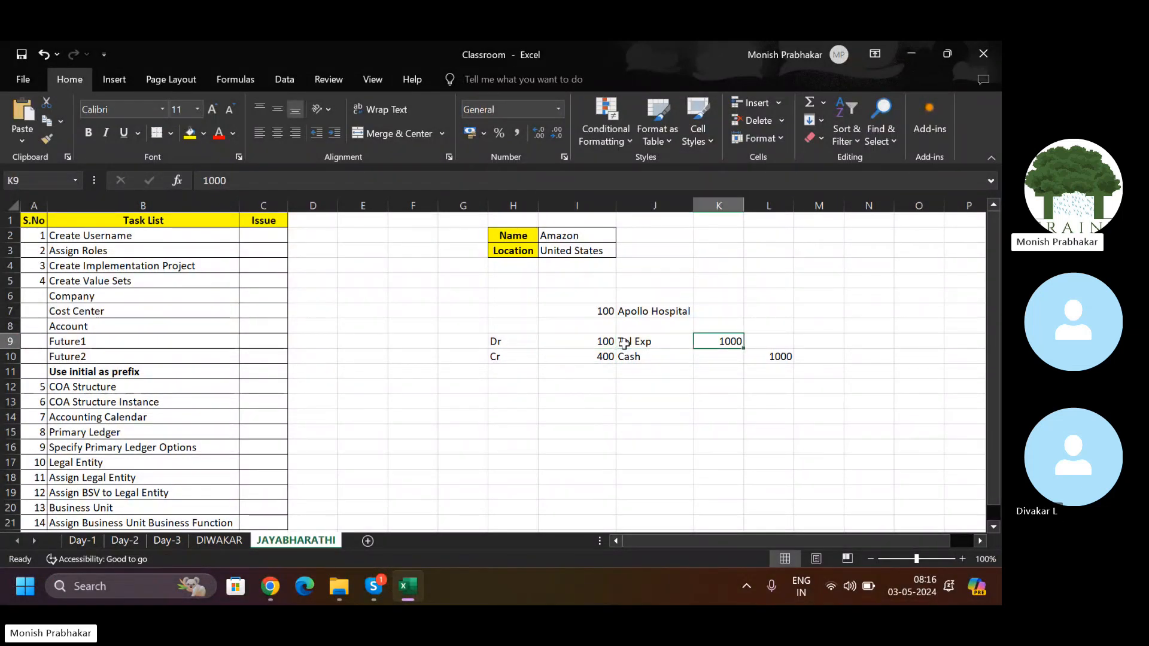
{"action": "key", "text": "Down"}
{"action": "key", "text": "Left"}
{"action": "key", "text": "Right"}
{"action": "key", "text": "Right"}
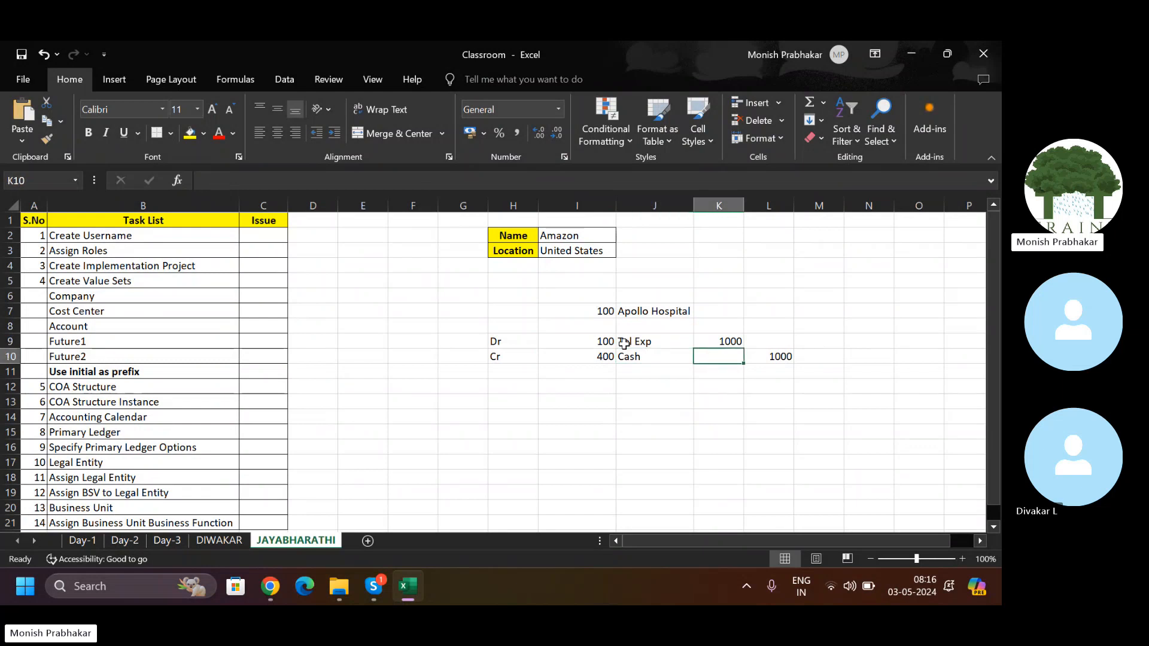
{"action": "key", "text": "Down"}
{"action": "key", "text": "Down"}
{"action": "key", "text": "Down"}
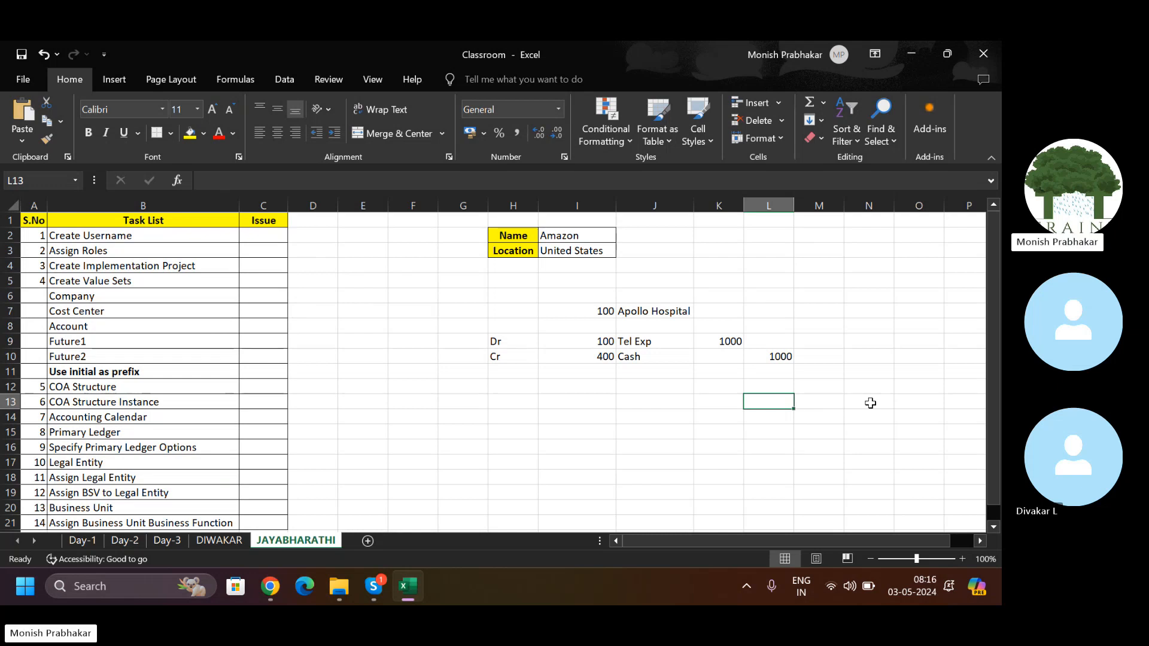
{"action": "left_click_drag", "start_coordinate": [597, 342], "coordinate": [728, 340]}
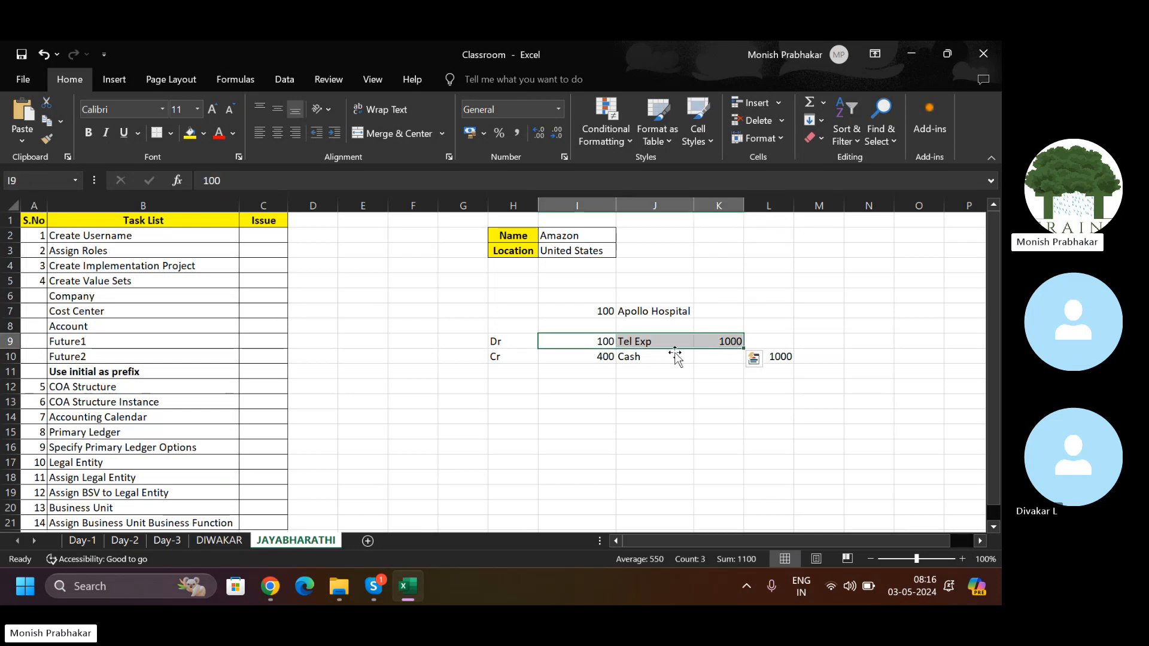
{"action": "left_click_drag", "start_coordinate": [572, 357], "coordinate": [754, 361]}
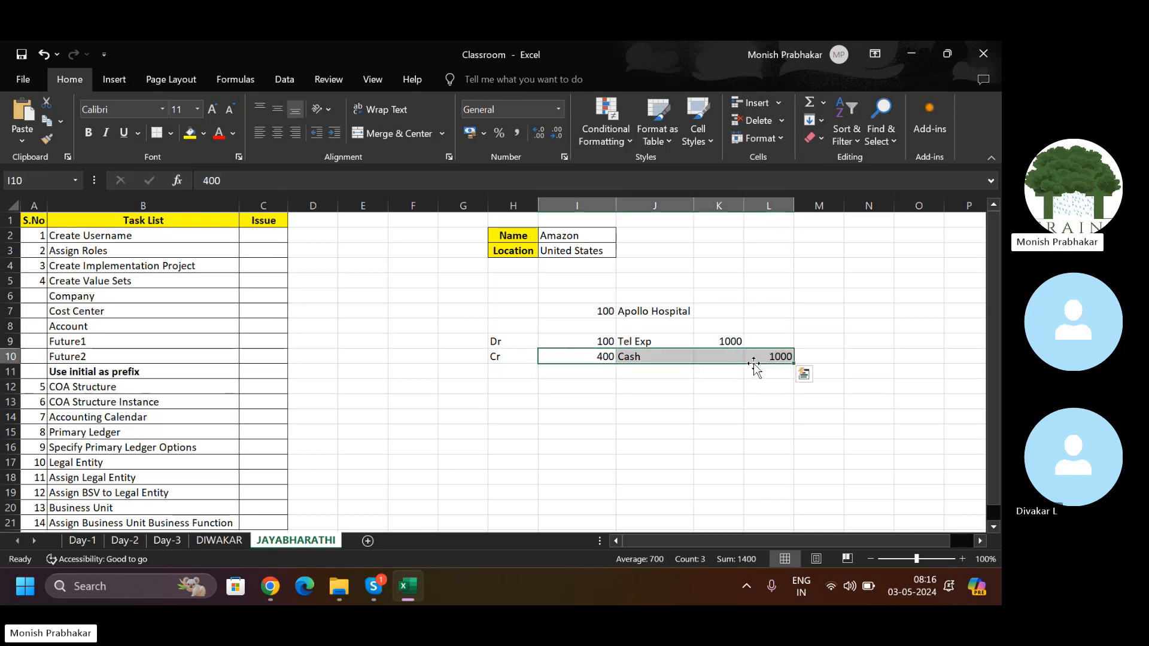
Step: Examine the Tel Exp line's company code in cell I9 and open it for editing
{"action": "left_click", "coordinate": [580, 342]}
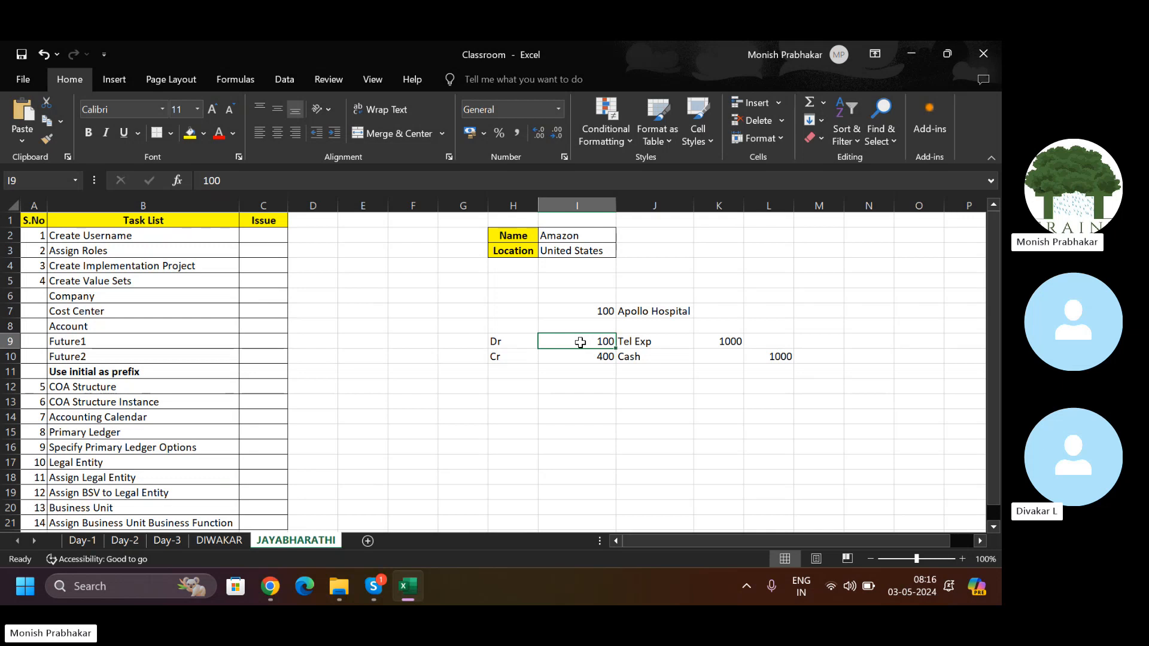
{"action": "left_click", "coordinate": [556, 419]}
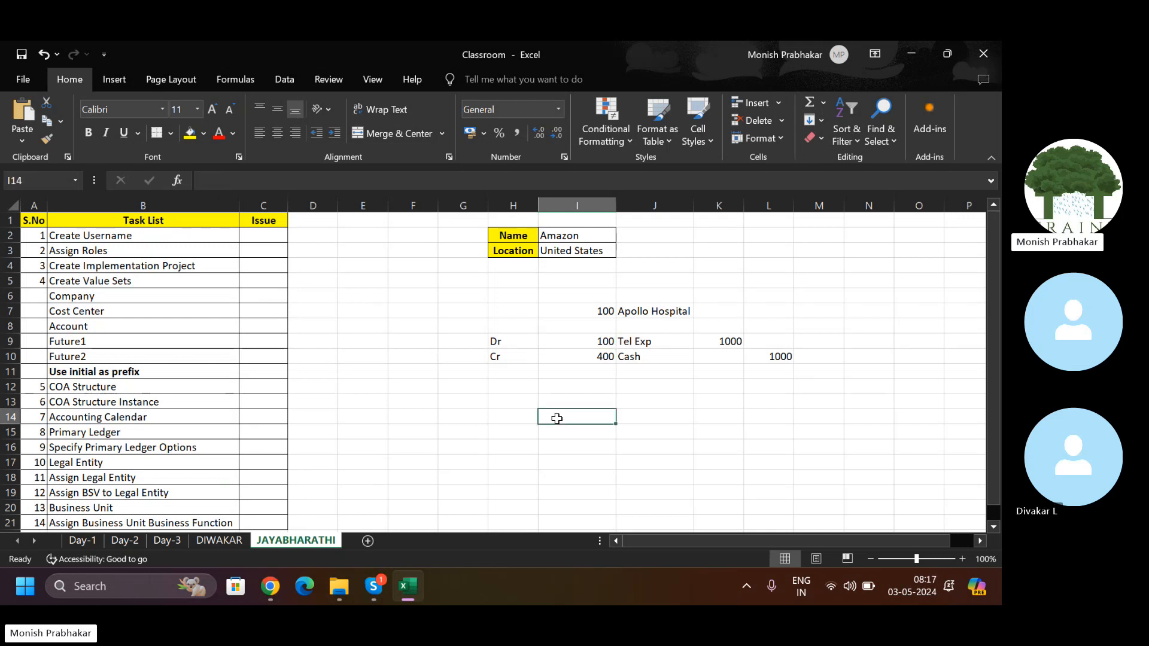
{"action": "left_click", "coordinate": [602, 344]}
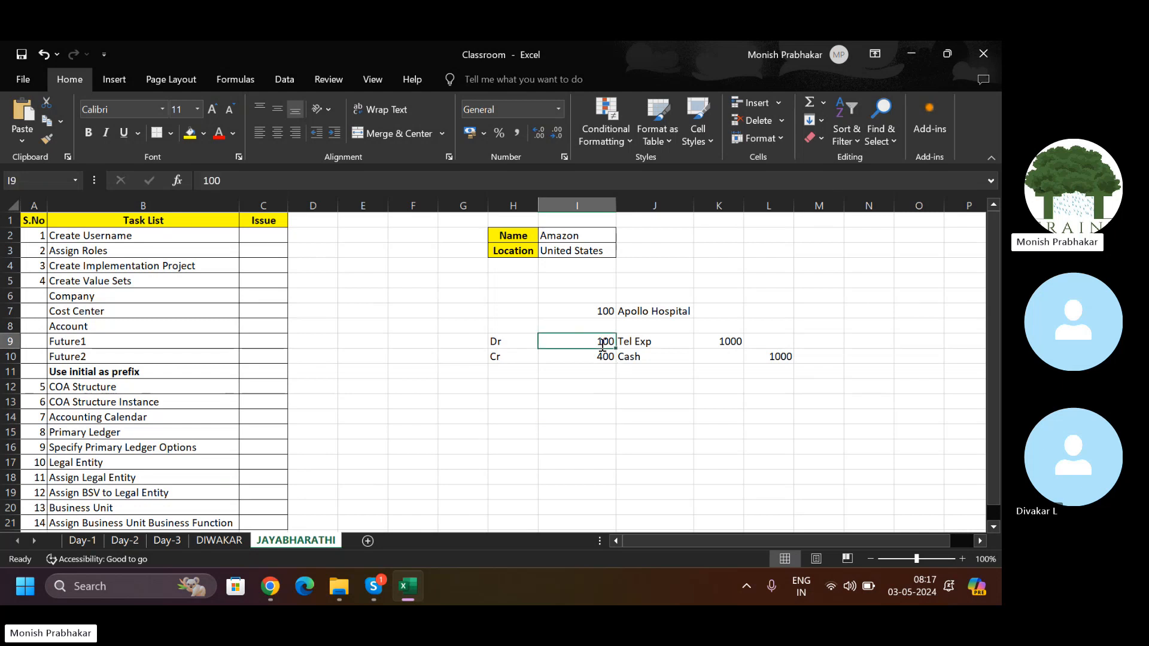
{"action": "double_click", "coordinate": [603, 344]}
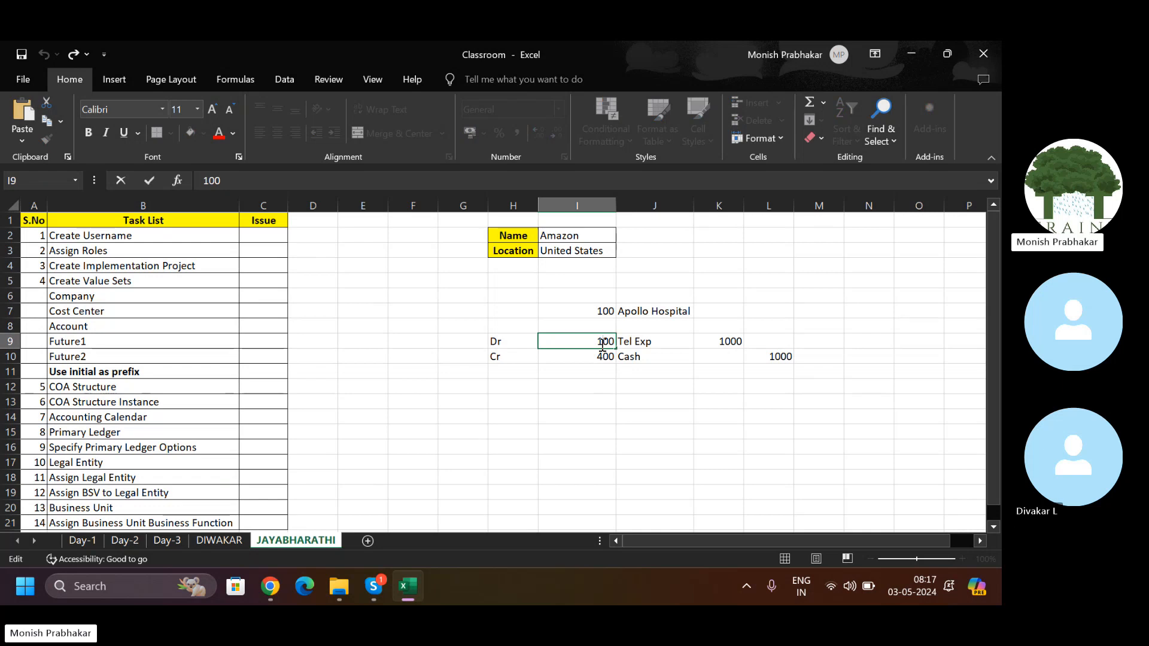
Step: Switch to the Skype call and stop sharing the screen
{"action": "left_click", "coordinate": [373, 586]}
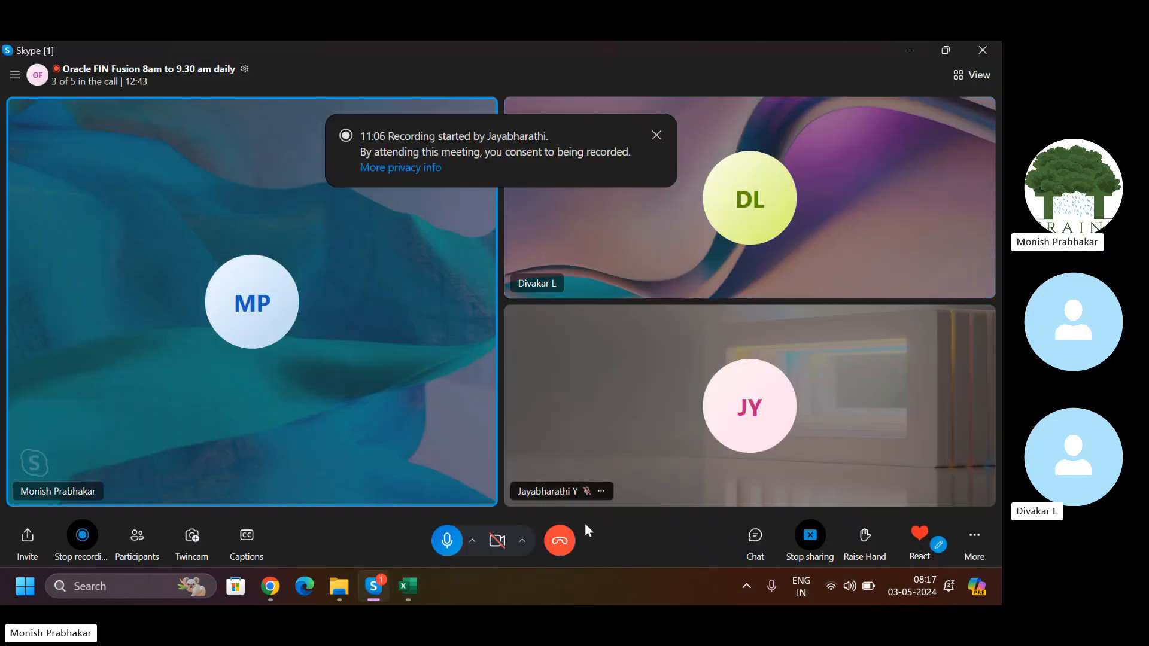
{"action": "left_click", "coordinate": [803, 541]}
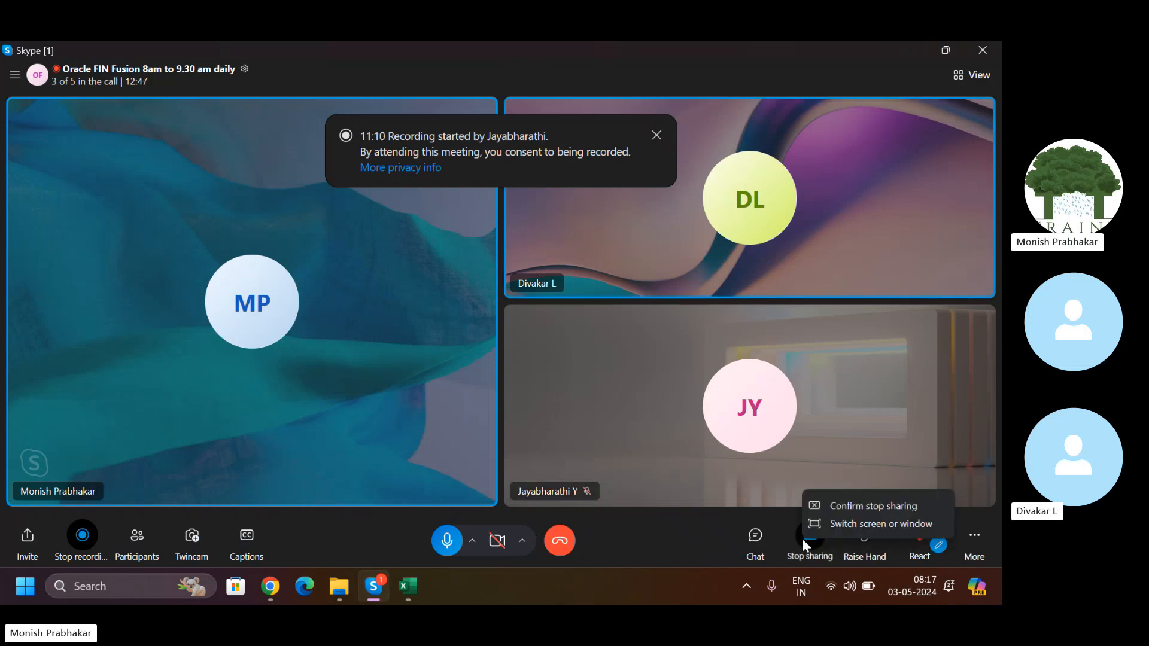
{"action": "left_click", "coordinate": [840, 508]}
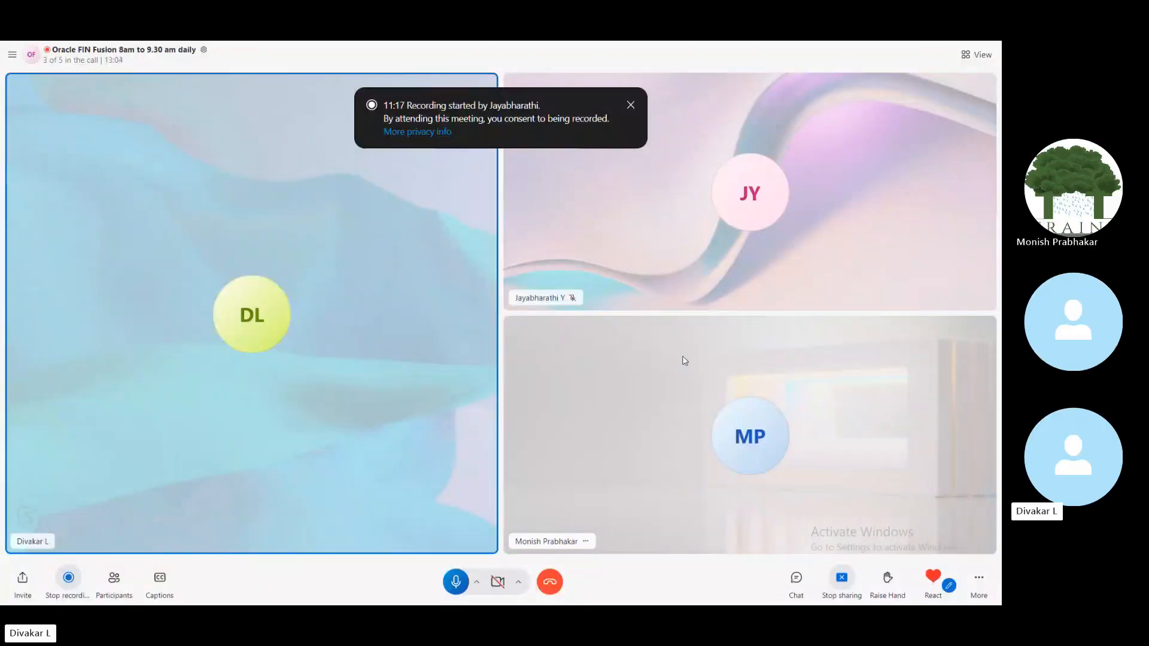
Step: Switch to the Classroom workbook and review the Sheet1 setup notes from the Apollo Entity segment down to Assign Legal Entity
{"action": "key", "text": "alt+Tab"}
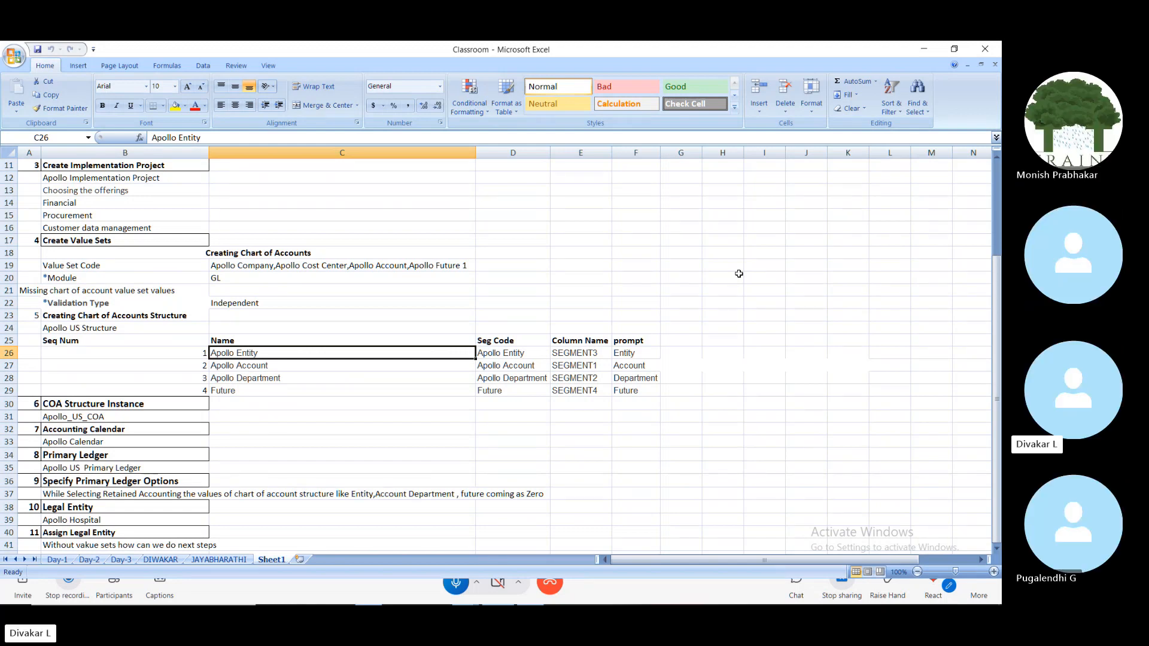
{"action": "key", "text": "Down"}
{"action": "key", "text": "Down"}
{"action": "key", "text": "Down"}
{"action": "key", "text": "Down"}
{"action": "key", "text": "Down"}
{"action": "key", "text": "Down"}
{"action": "key", "text": "Down"}
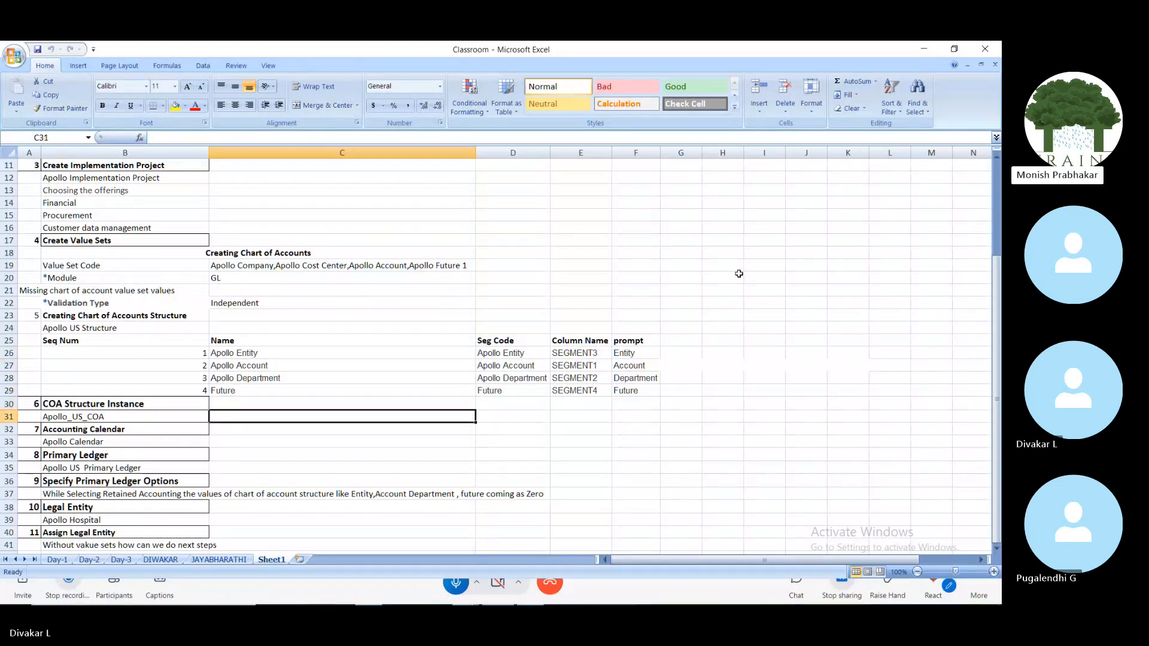
{"action": "key", "text": "Down"}
{"action": "key", "text": "Down"}
{"action": "key", "text": "Down"}
{"action": "key", "text": "Down"}
{"action": "key", "text": "Down"}
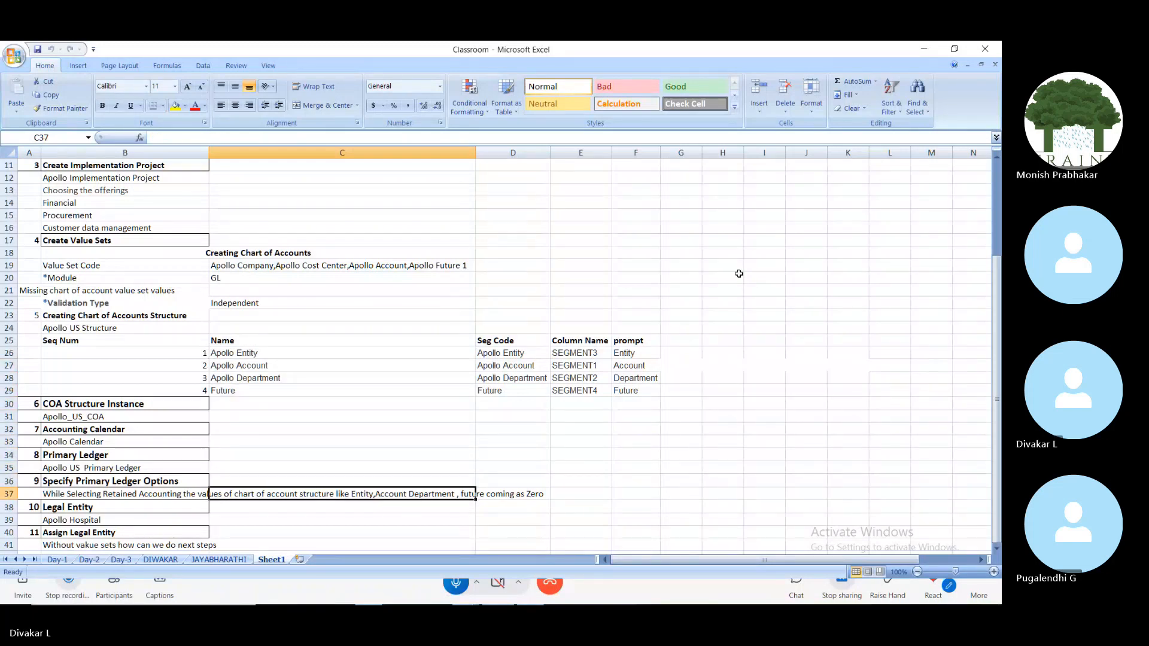
{"action": "key", "text": "Down"}
{"action": "key", "text": "Down"}
{"action": "key", "text": "Down"}
{"action": "key", "text": "Down"}
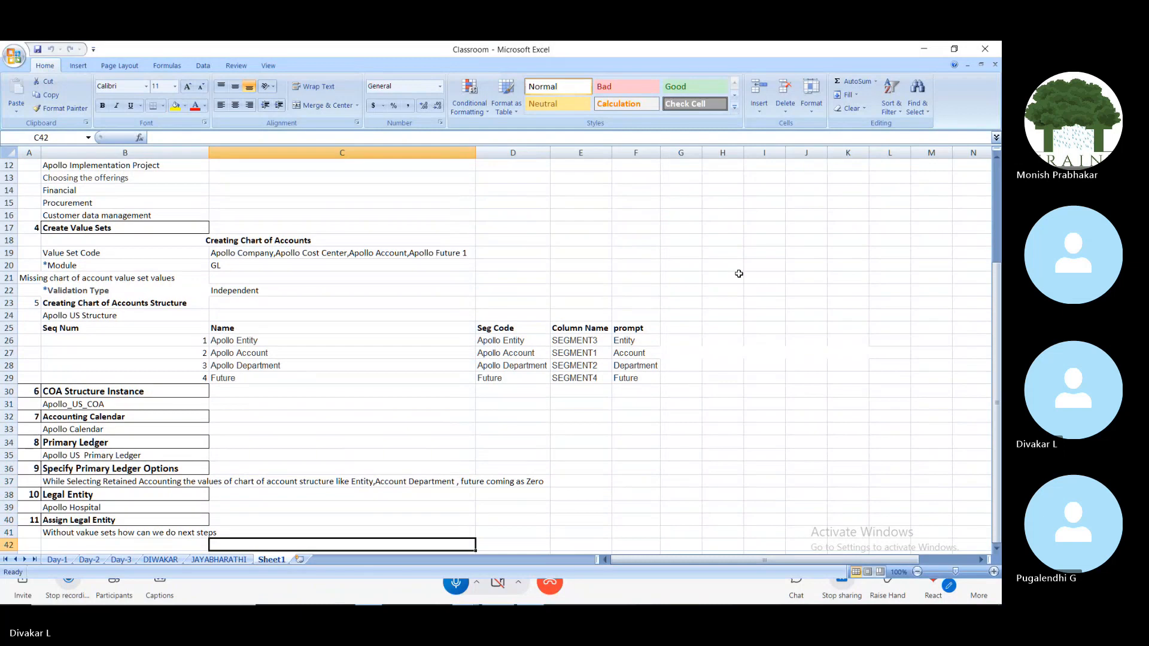
{"action": "key", "text": "Down"}
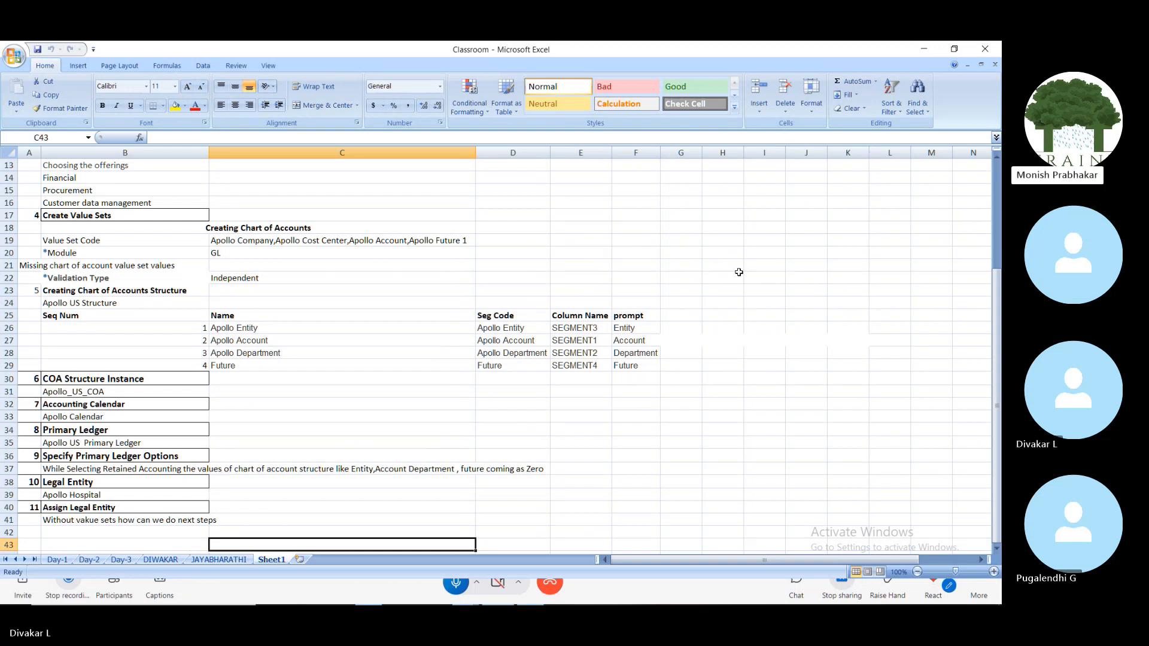
Step: Switch to Chrome and view the Apollo value sets on the Manage Chart of Accounts Value Sets page
{"action": "key", "text": "alt+Tab"}
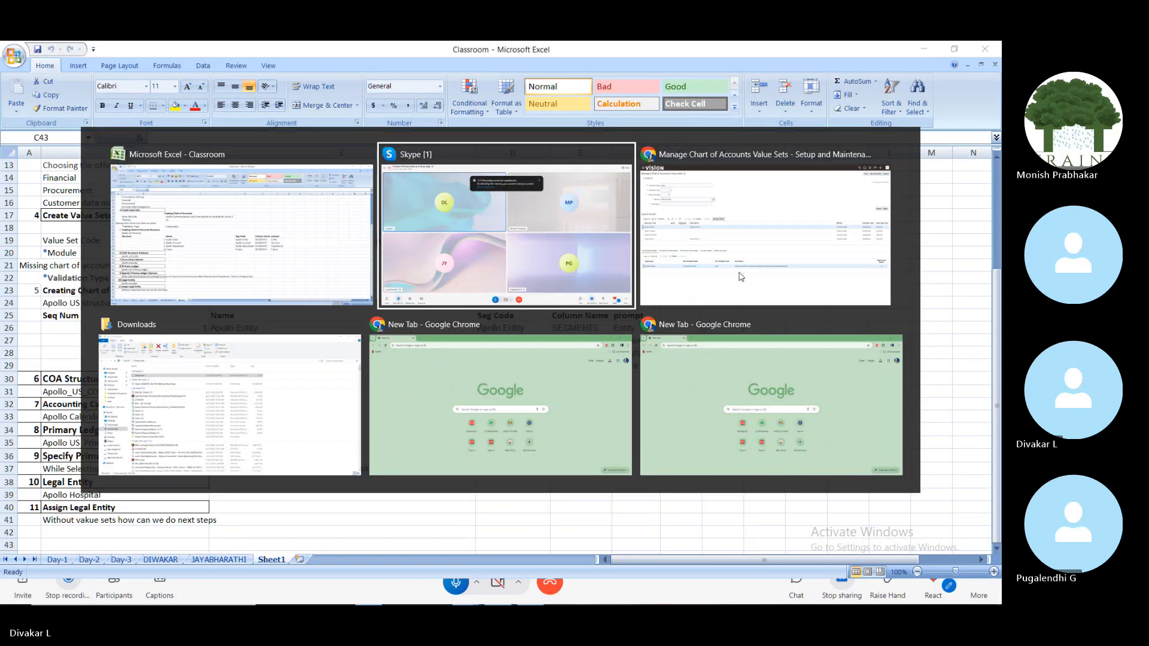
{"action": "left_click", "coordinate": [741, 276]}
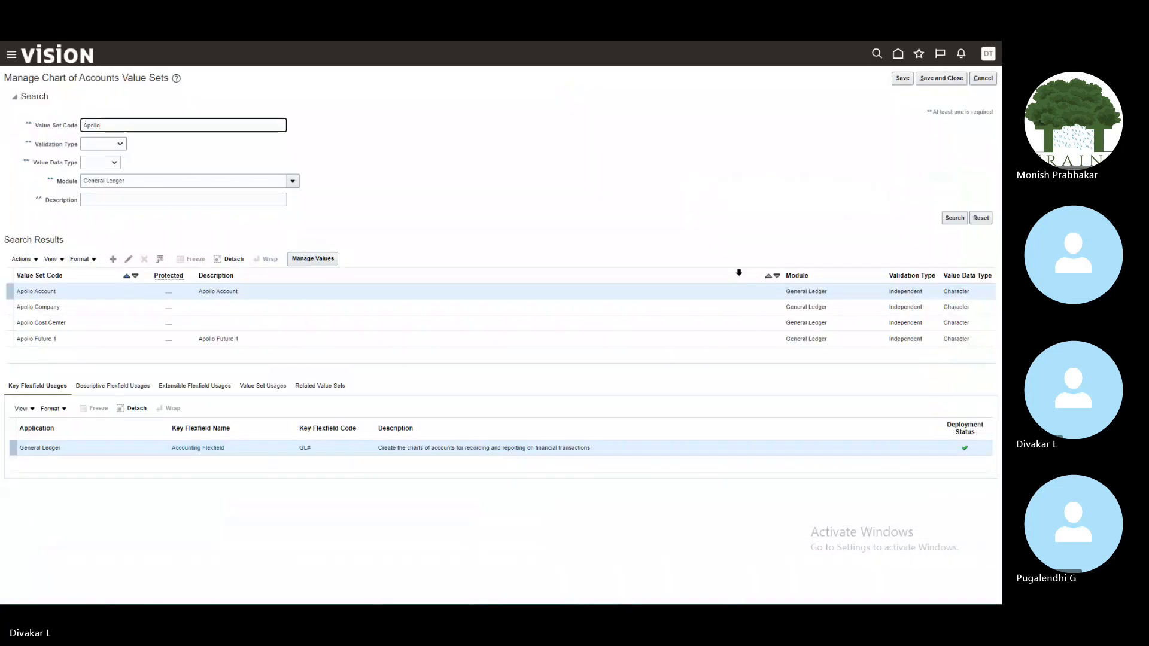
{"action": "key", "text": "alt+Tab"}
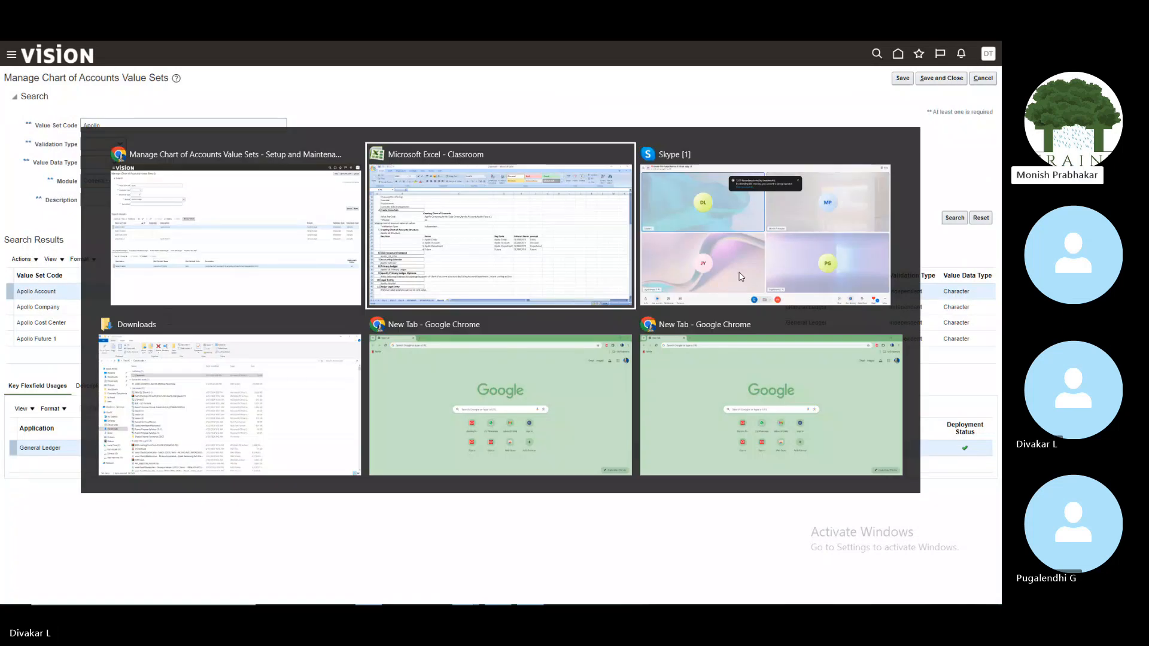
{"action": "key", "text": "alt+Down"}
{"action": "key", "text": "alt+Up"}
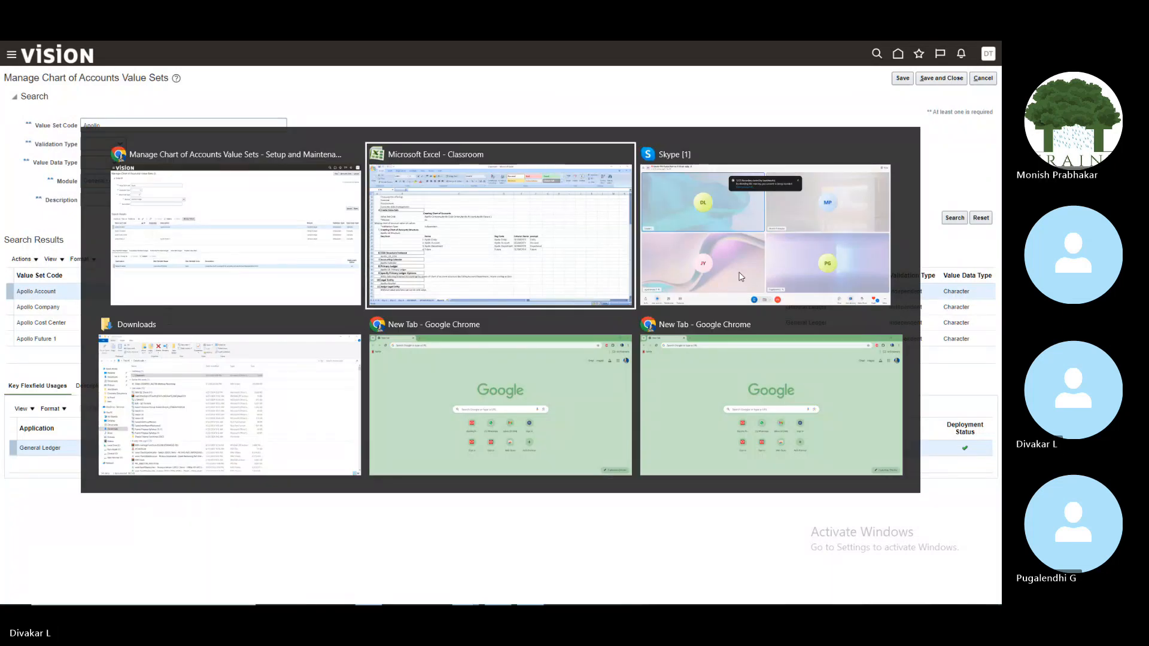
{"action": "key", "text": "alt+Down"}
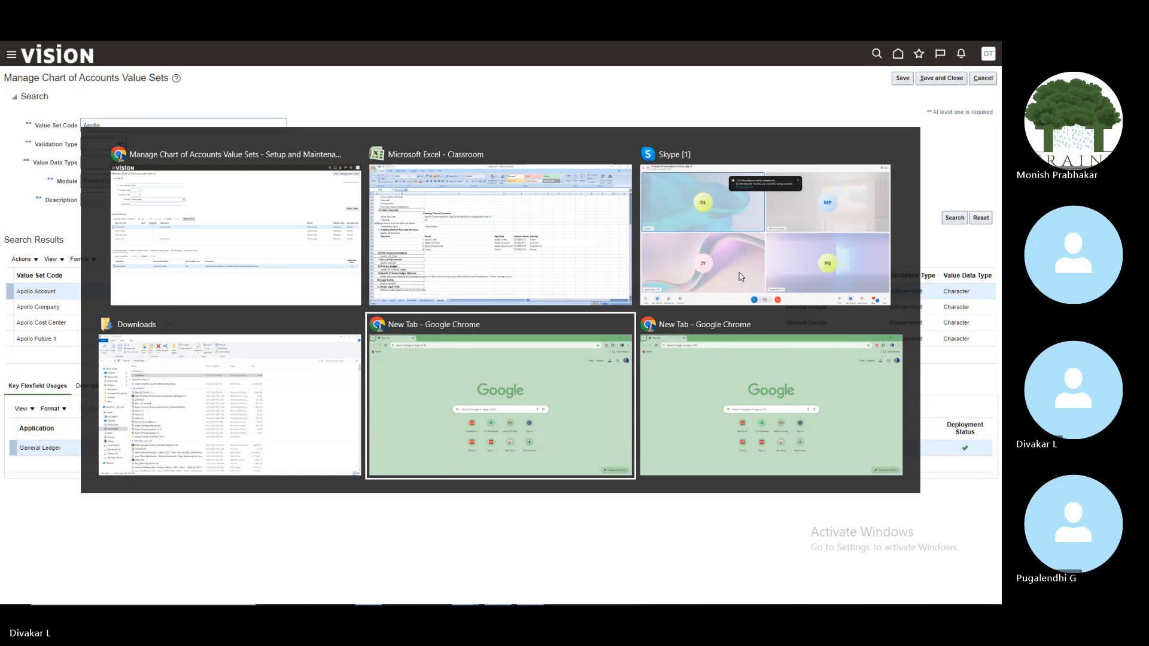
{"action": "key", "text": "alt+Right"}
{"action": "key", "text": "alt+Up"}
{"action": "key", "text": "alt+Left"}
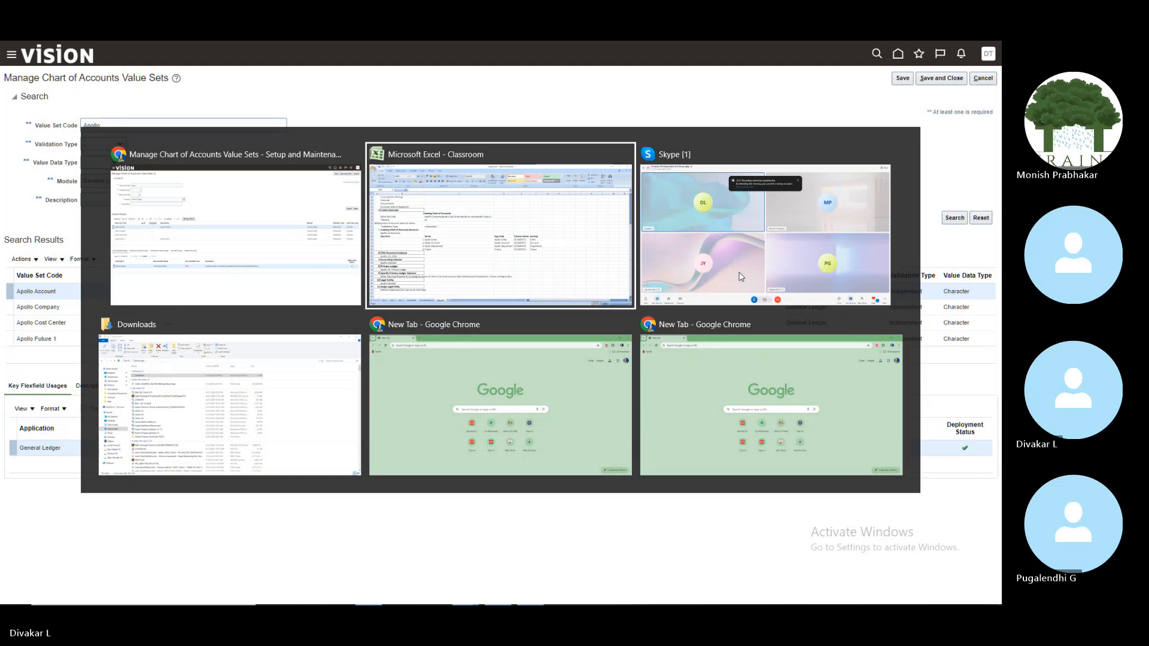
{"action": "key", "text": "alt+Left"}
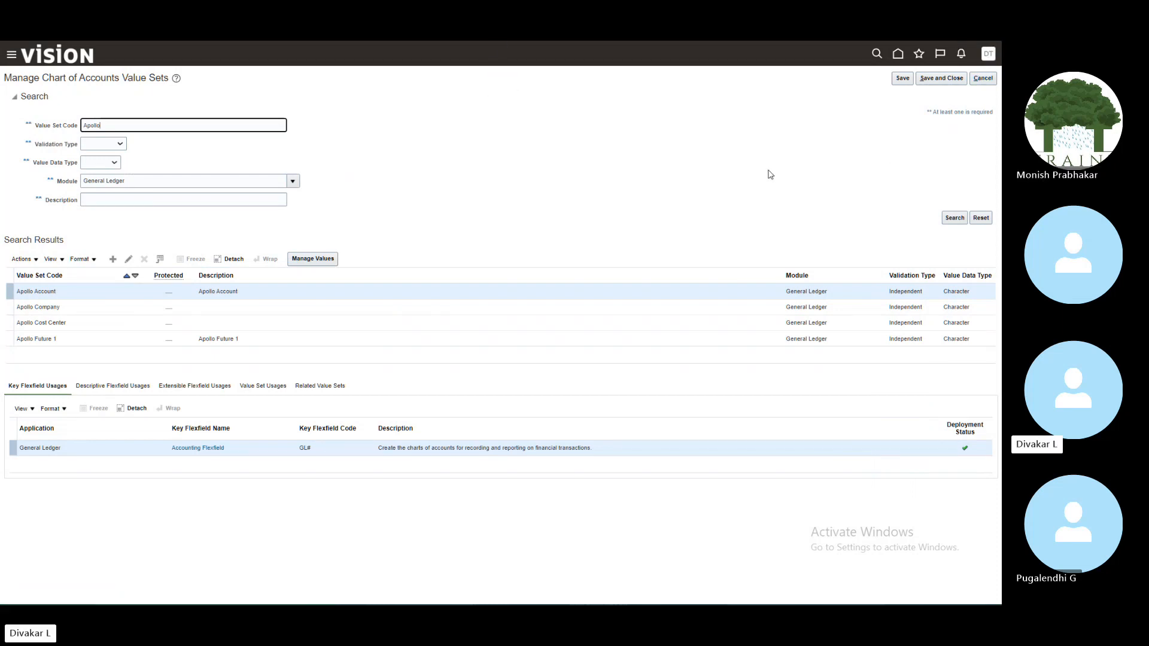
Step: Switch to the Chrome window with a blank new tab and open WhatsApp Web
{"action": "key", "text": "alt+Tab"}
{"action": "key", "text": "Right"}
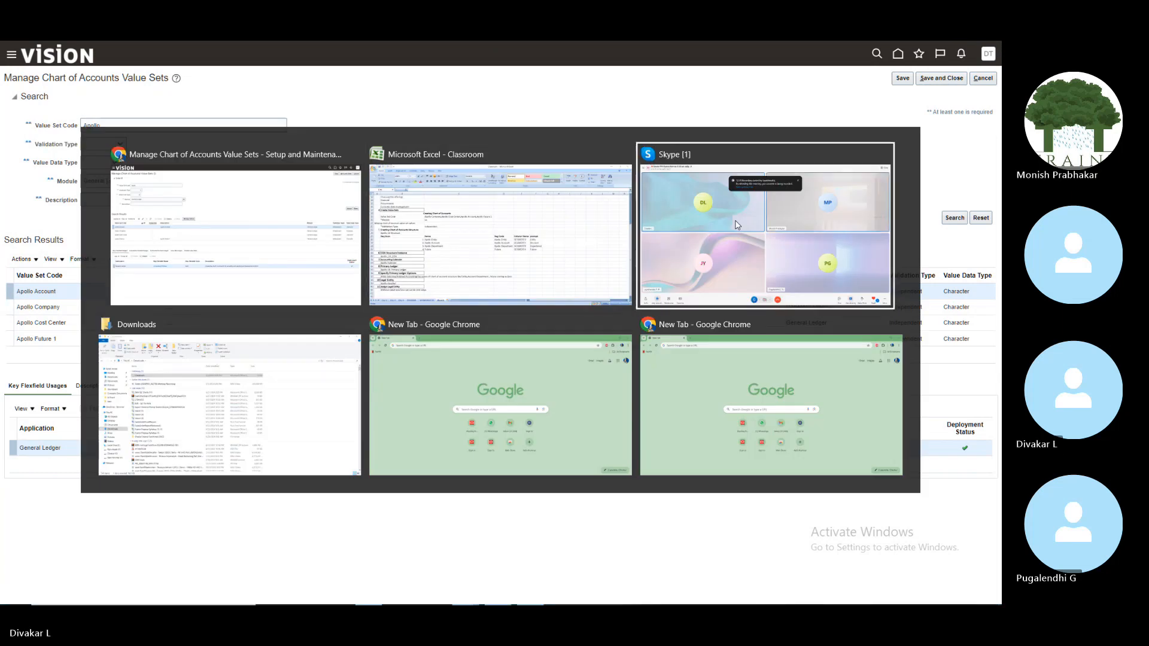
{"action": "key", "text": "Down"}
{"action": "key", "text": "Left"}
{"action": "key", "text": "Left"}
{"action": "key", "text": "Right"}
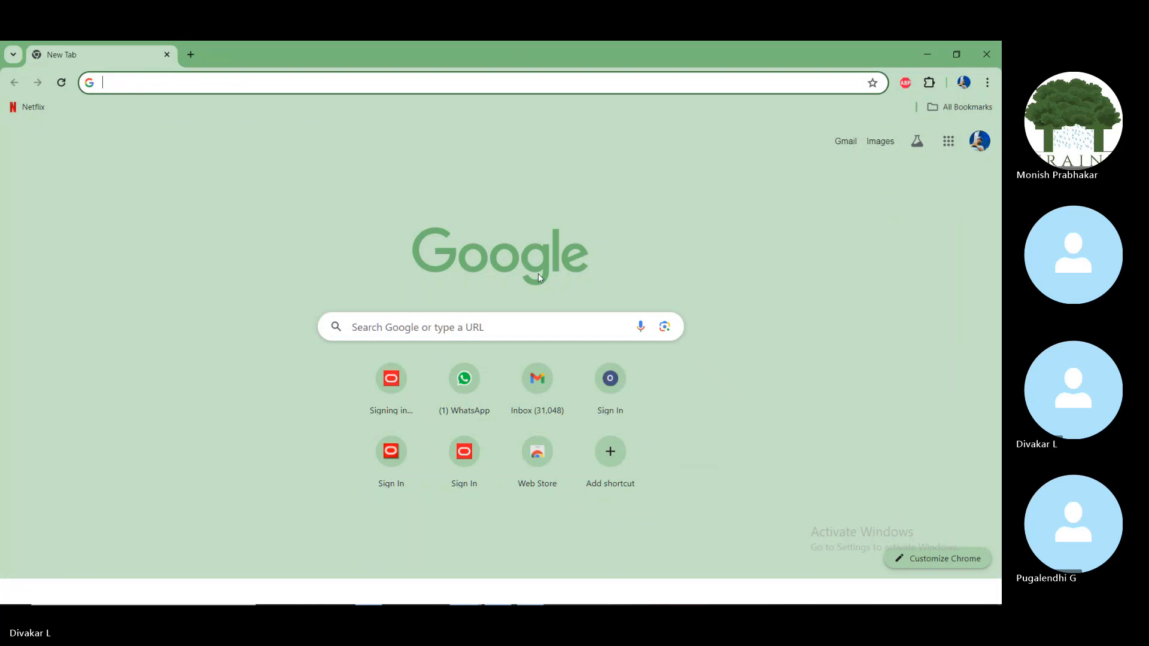
{"action": "left_click", "coordinate": [452, 376]}
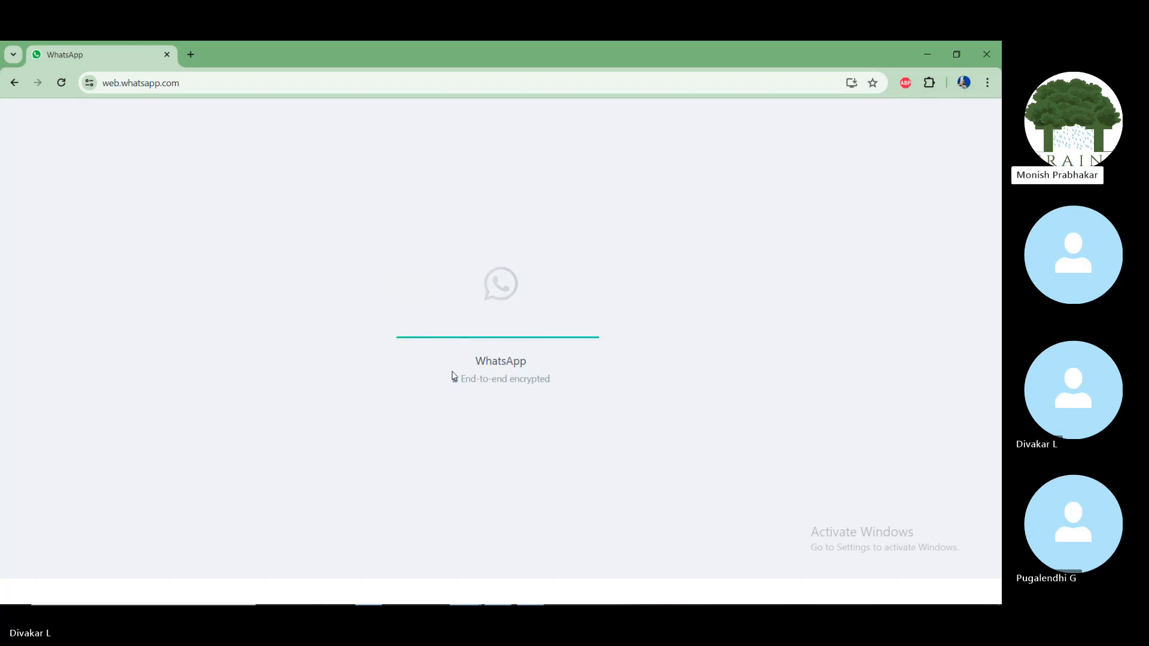
Step: Return from WhatsApp Web to the Skype call and end the current screen share
{"action": "key", "text": "alt+Tab"}
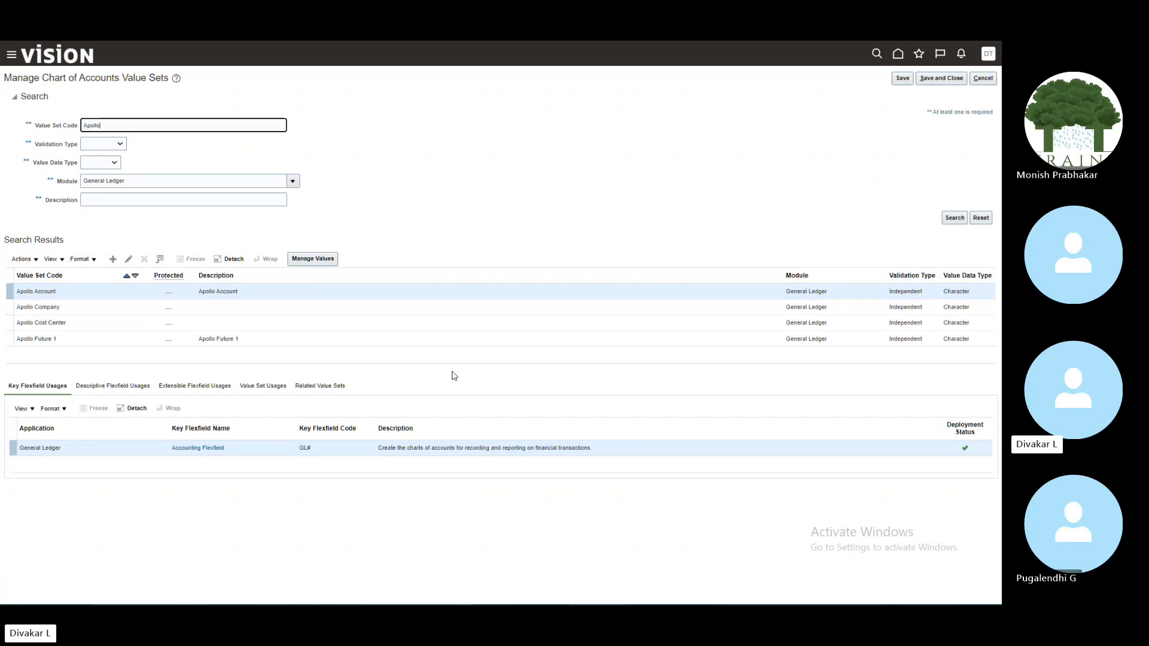
{"action": "key", "text": "alt+Tab"}
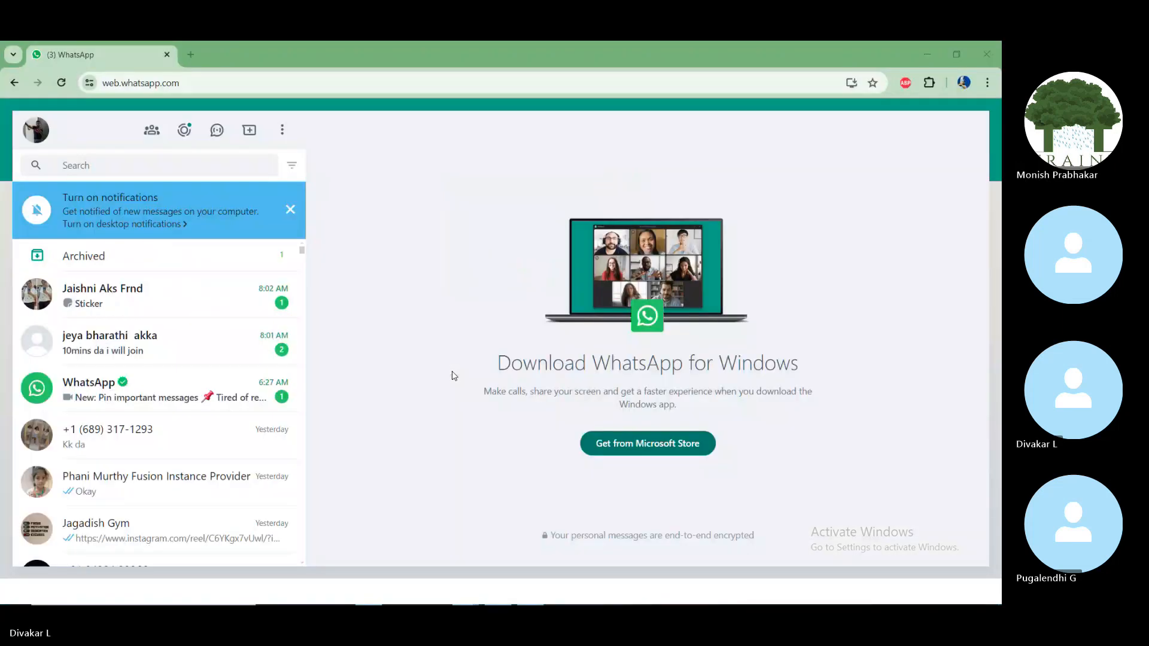
{"action": "key", "text": "alt+Tab"}
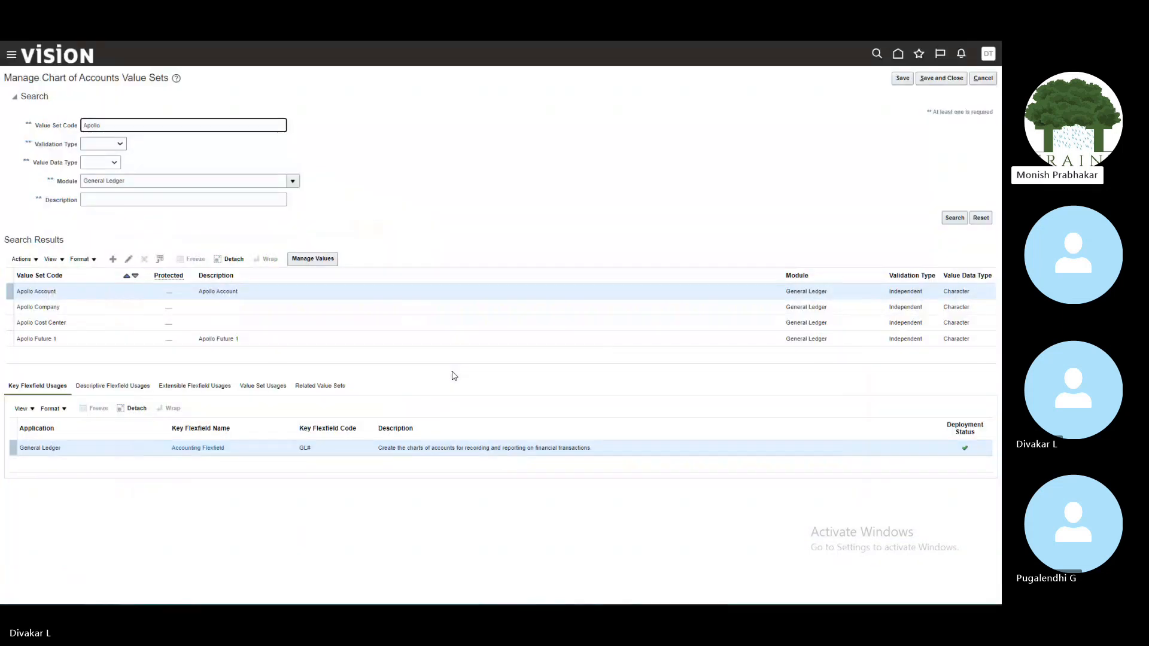
{"action": "key", "text": "alt+Tab"}
{"action": "key", "text": "alt+Tab"}
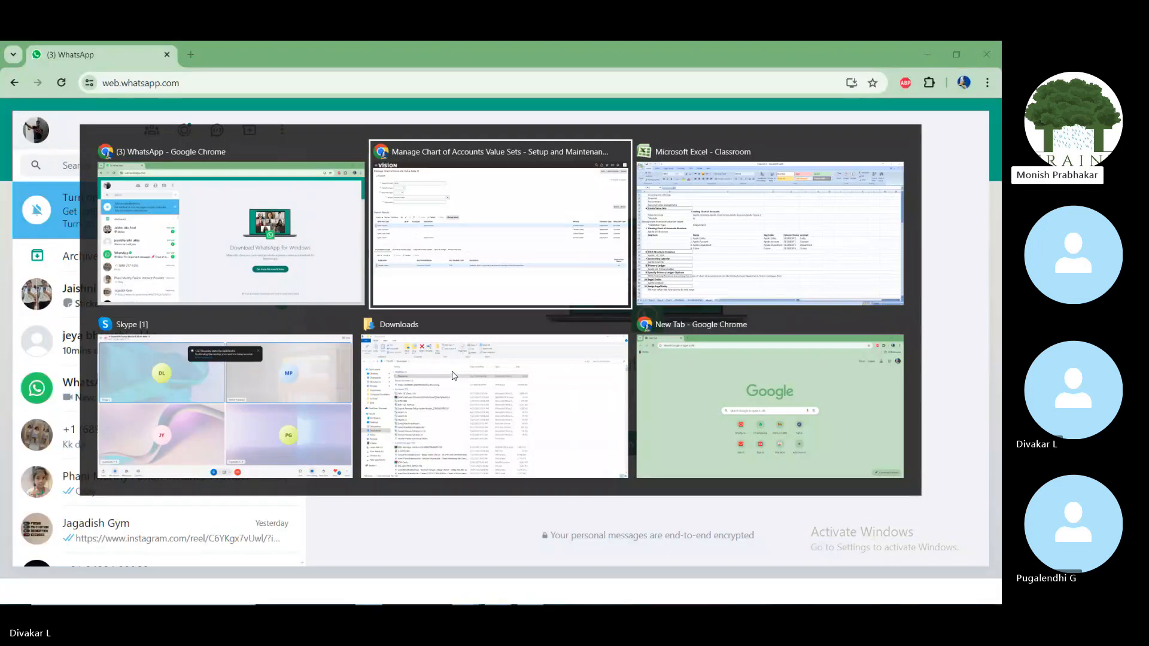
{"action": "key", "text": "alt+Down"}
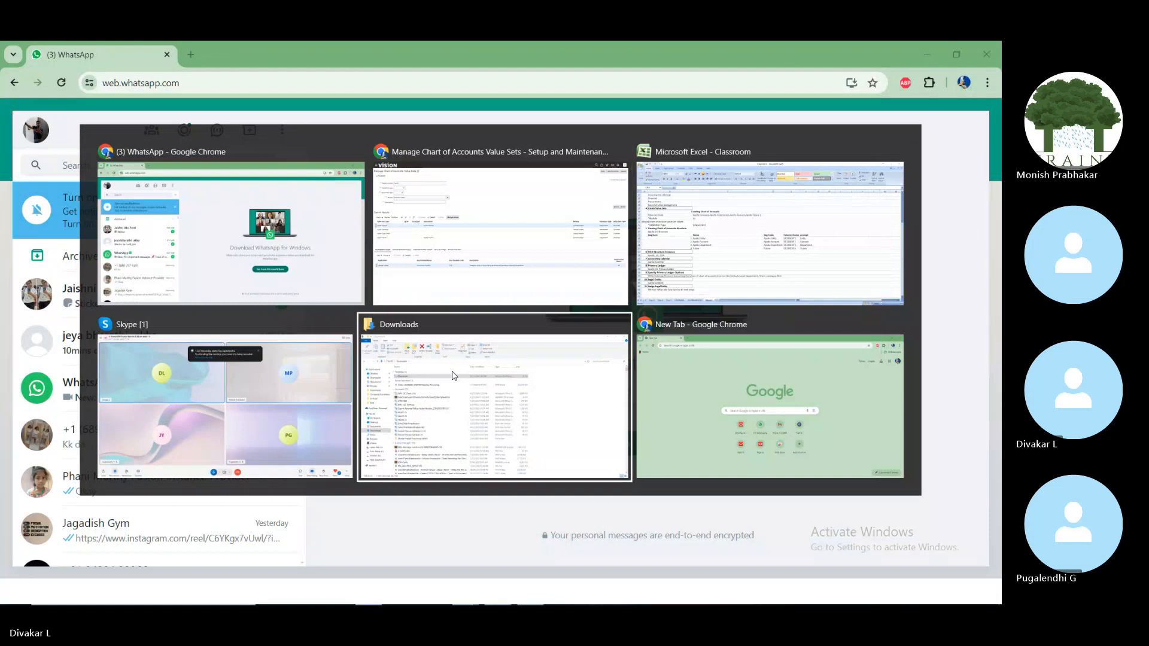
{"action": "key", "text": "alt+Left"}
{"action": "left_click", "coordinate": [841, 579]}
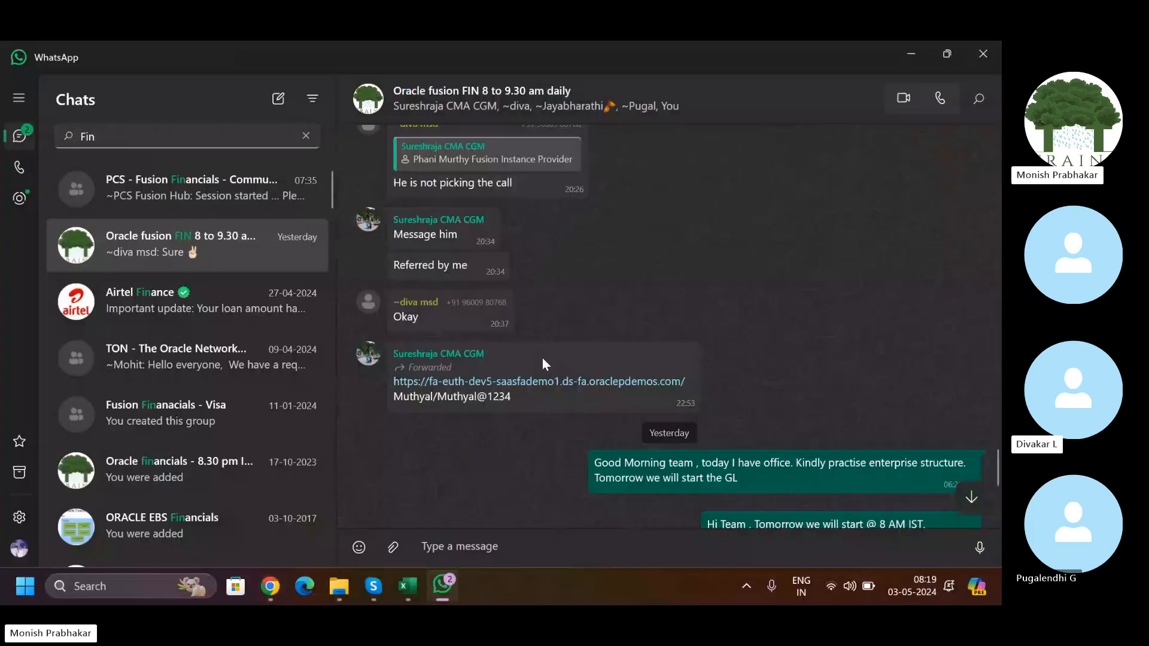
Step: Clear the Fin chat search and minimize WhatsApp to return to the Oracle Fusion browser window
{"action": "left_click", "coordinate": [306, 136]}
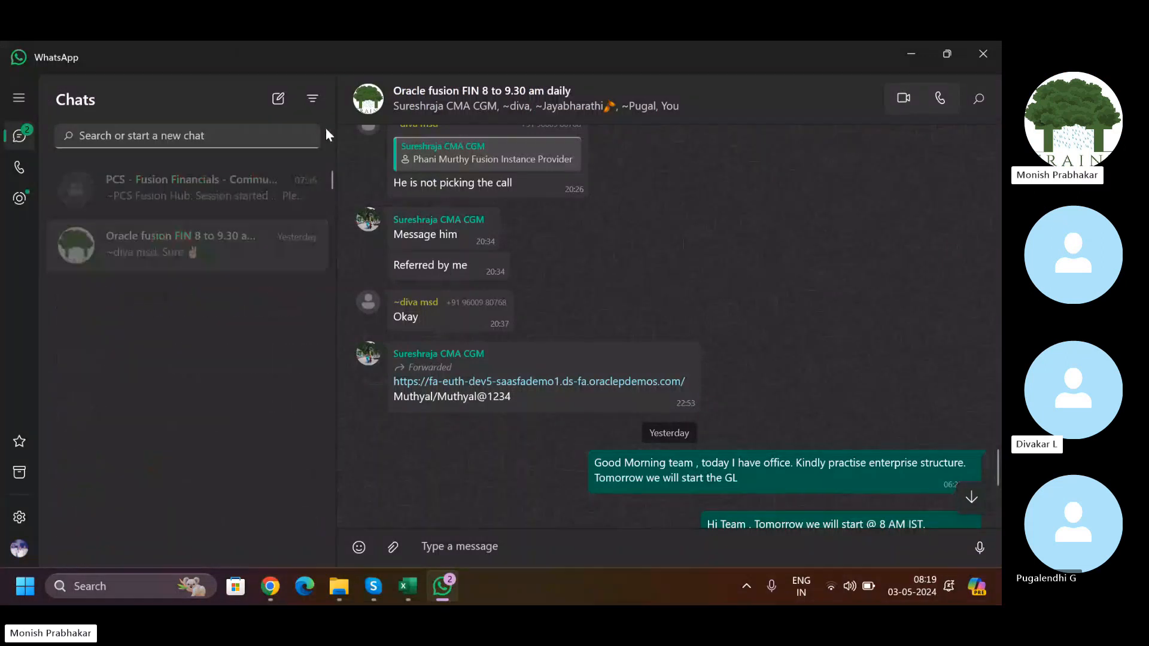
{"action": "left_click", "coordinate": [910, 52]}
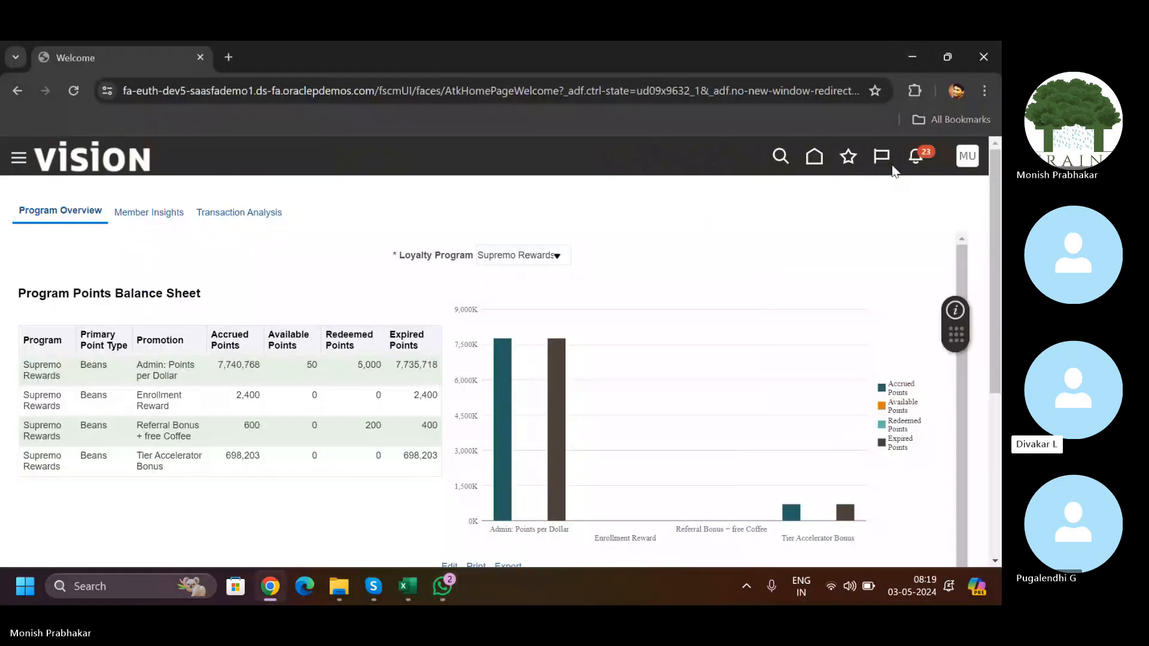
Step: Go to Setup and Maintenance from the Oracle Fusion home page and open Manage Implementation Projects
{"action": "left_click", "coordinate": [813, 158]}
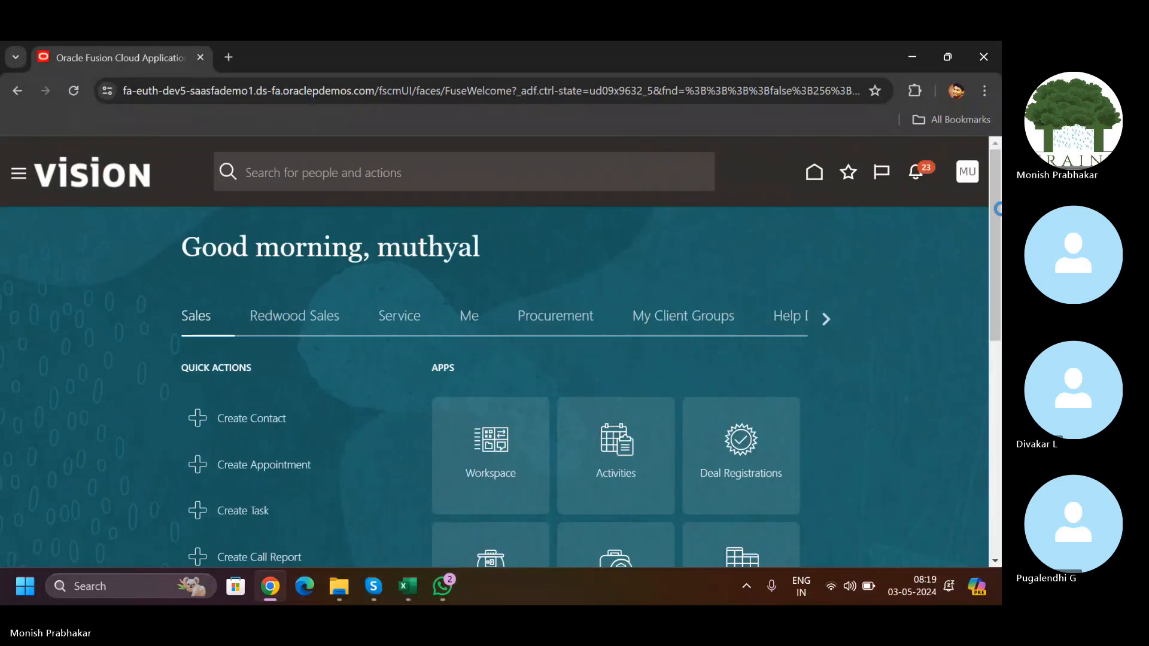
{"action": "left_click", "coordinate": [975, 183]}
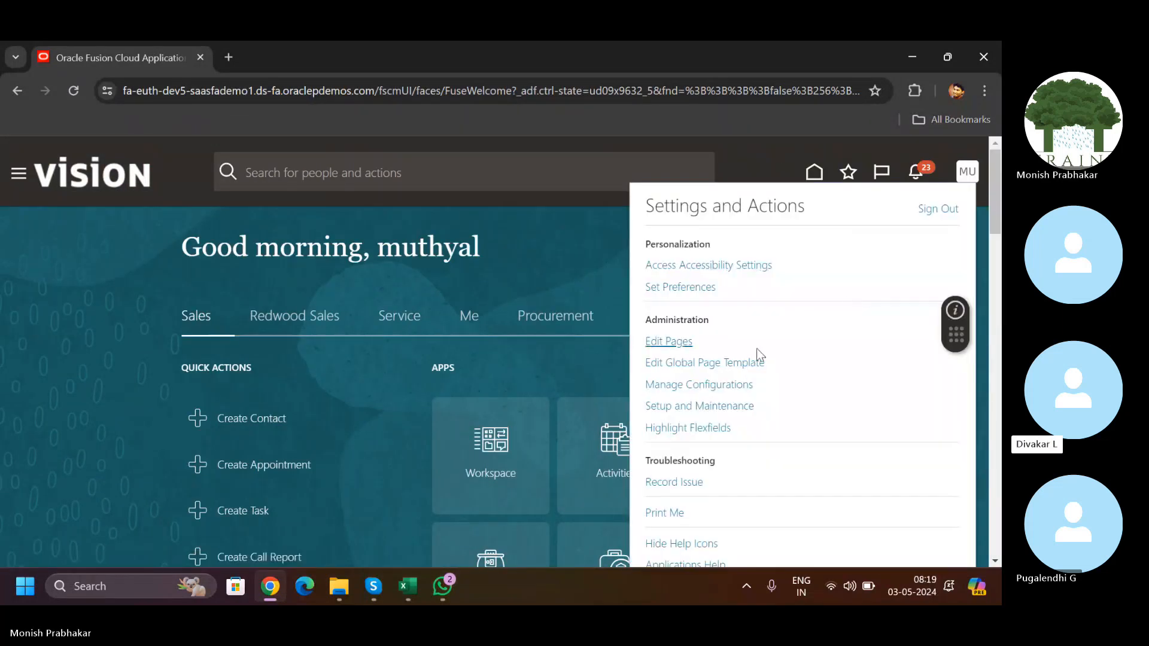
{"action": "left_click", "coordinate": [685, 406]}
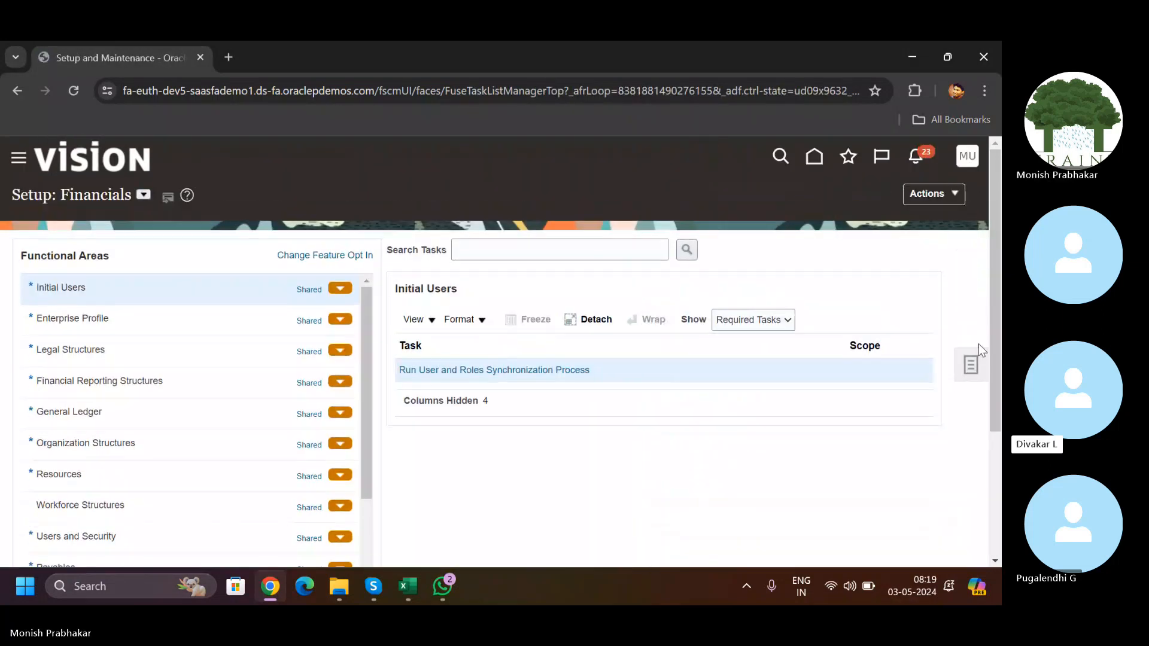
{"action": "left_click", "coordinate": [971, 363]}
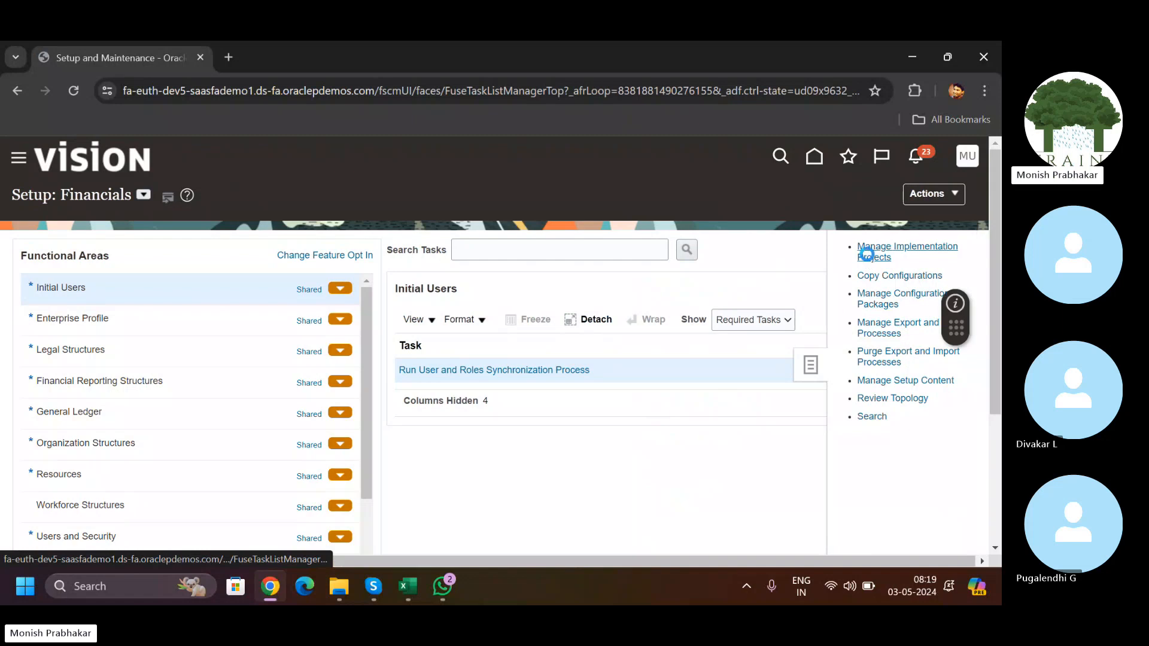
{"action": "left_click", "coordinate": [866, 254]}
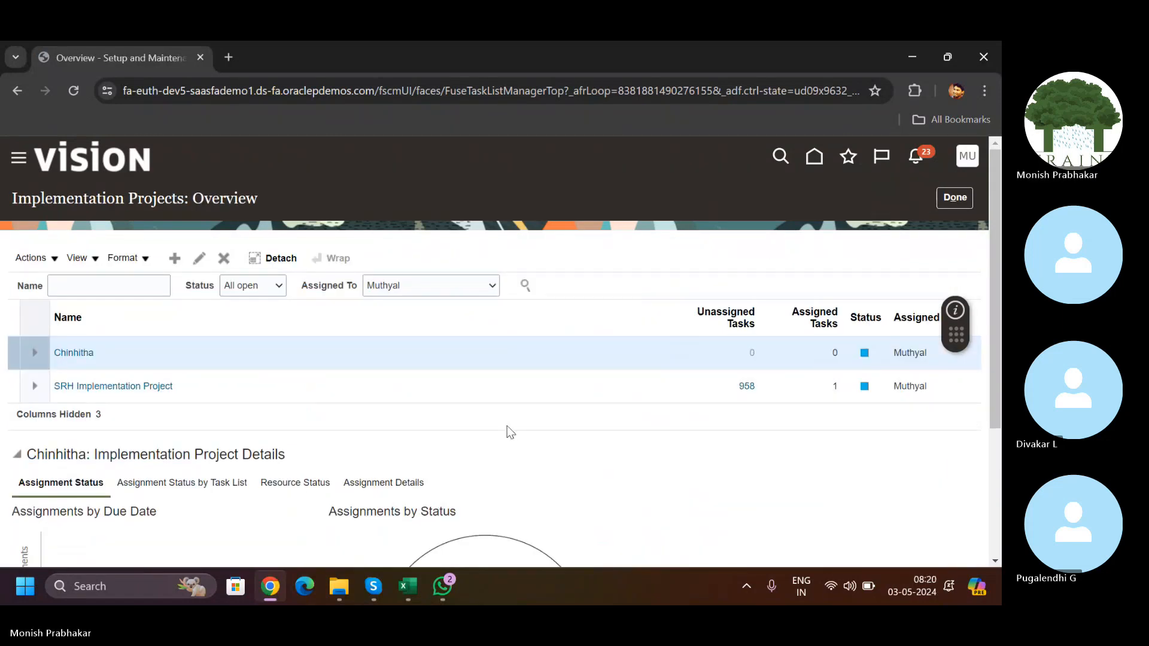
Step: Leave the overview and search the implementation projects list by the name Apollo
{"action": "left_click", "coordinate": [953, 199]}
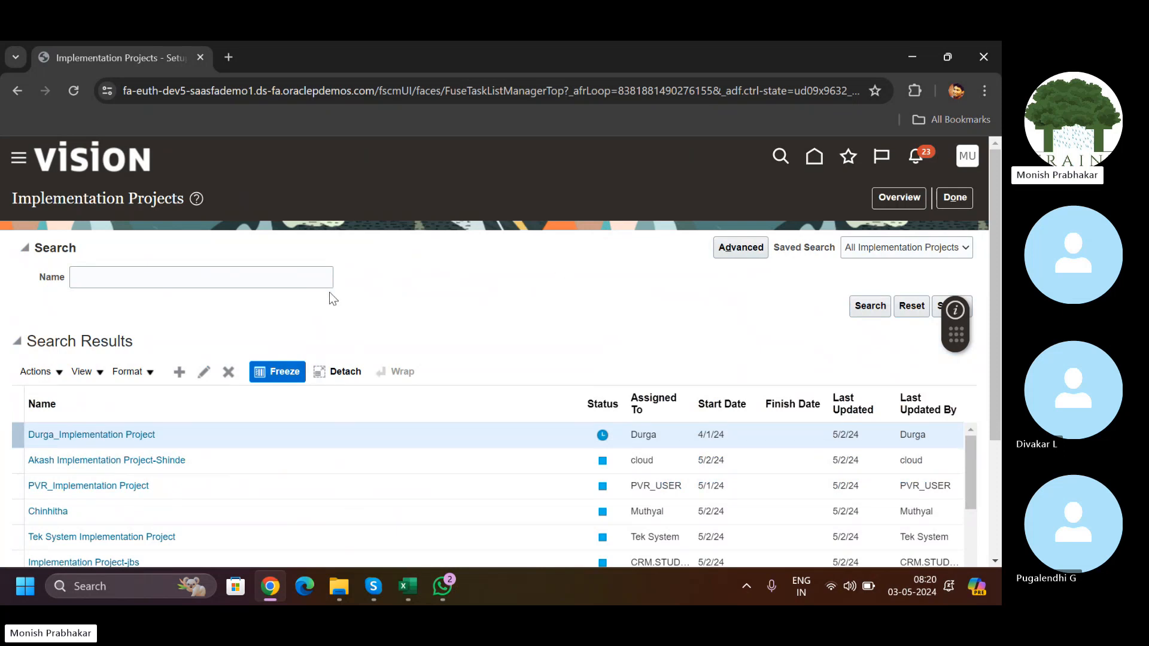
{"action": "left_click", "coordinate": [268, 275]}
{"action": "key", "text": "Caps_Lock"}
{"action": "type", "text": "Apol"}
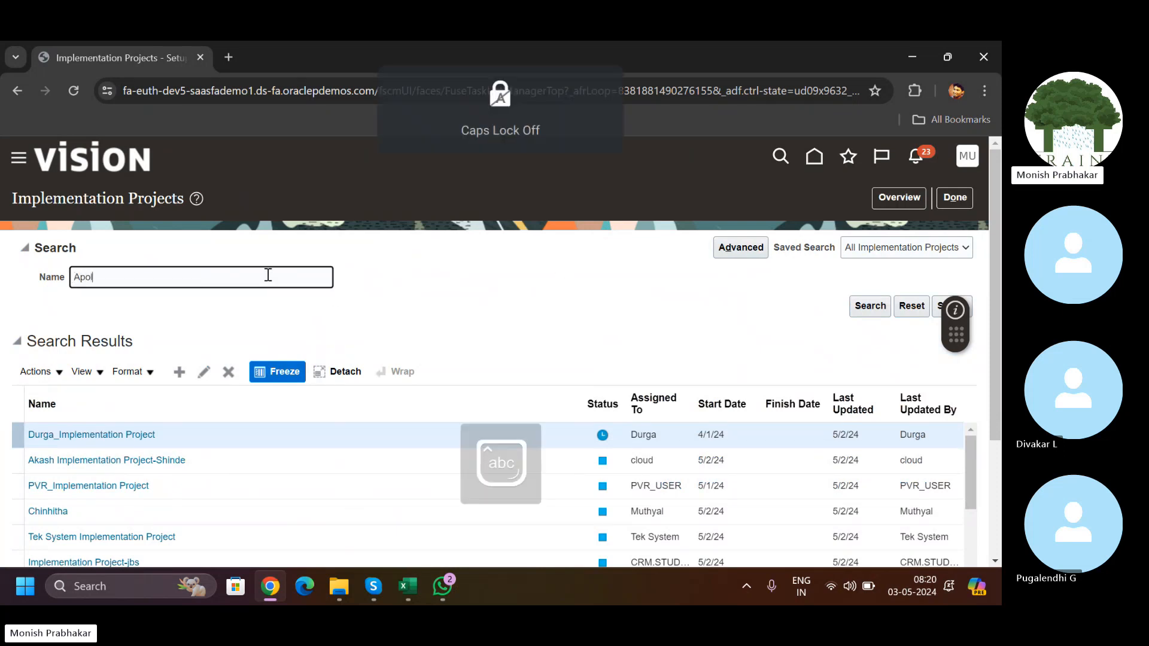
{"action": "type", "text": "lo"}
{"action": "key", "text": "Return"}
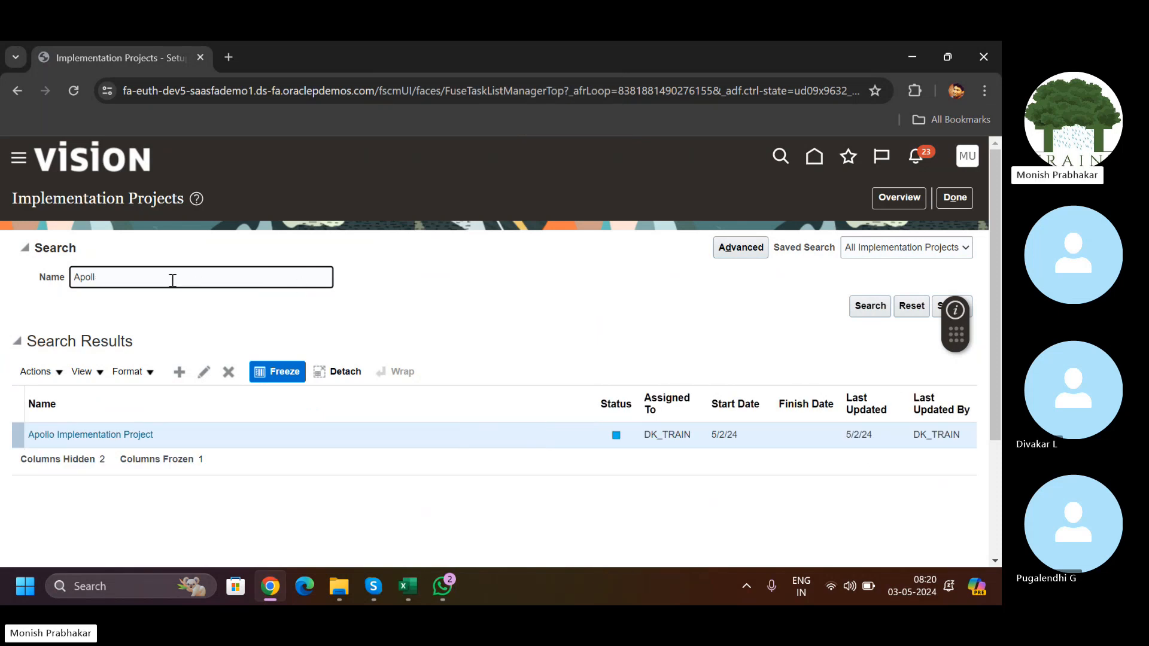
{"action": "key", "text": "Return"}
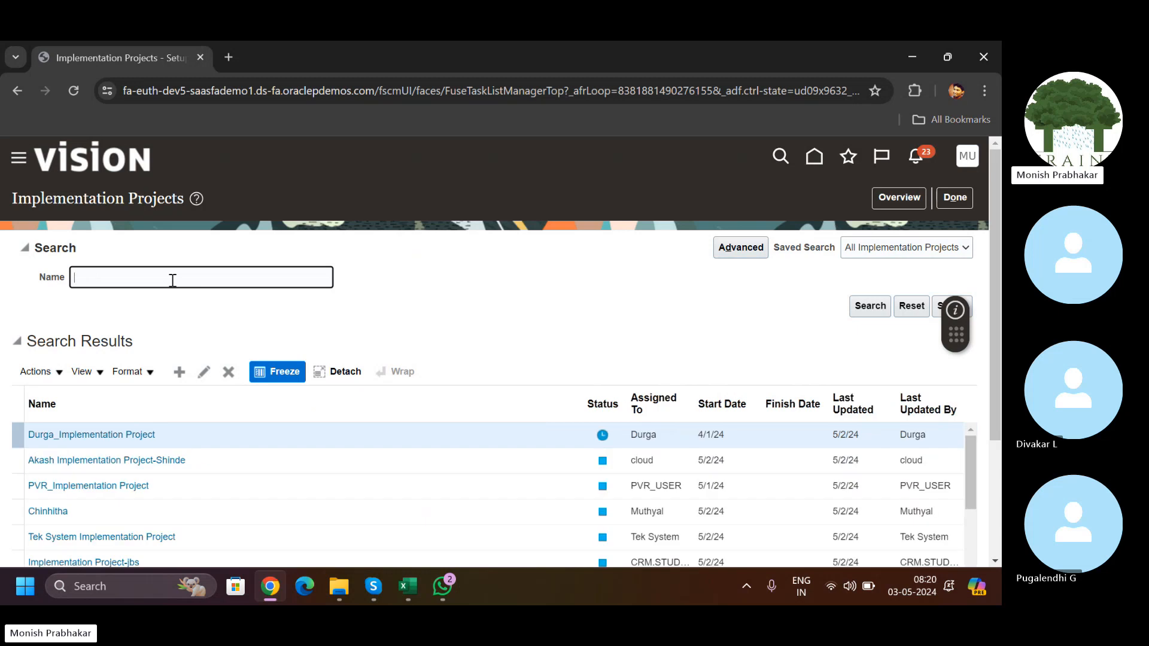
{"action": "key", "text": "Caps_Lock"}
{"action": "type", "text": "A"}
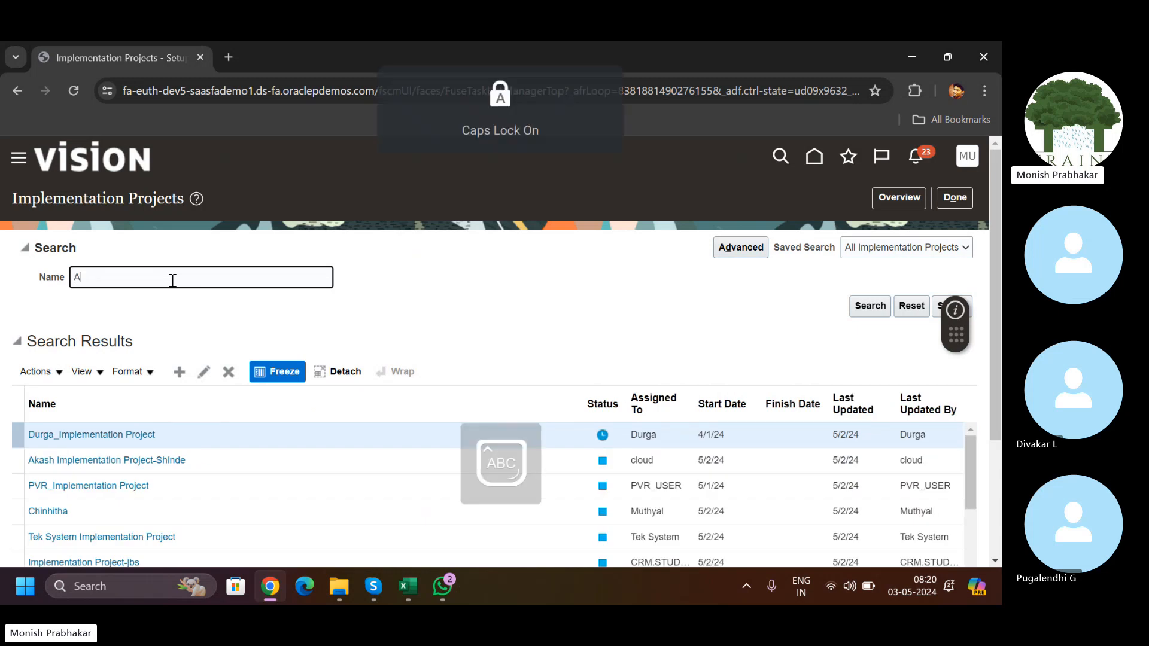
{"action": "type", "text": "pollo"}
{"action": "key", "text": "Return"}
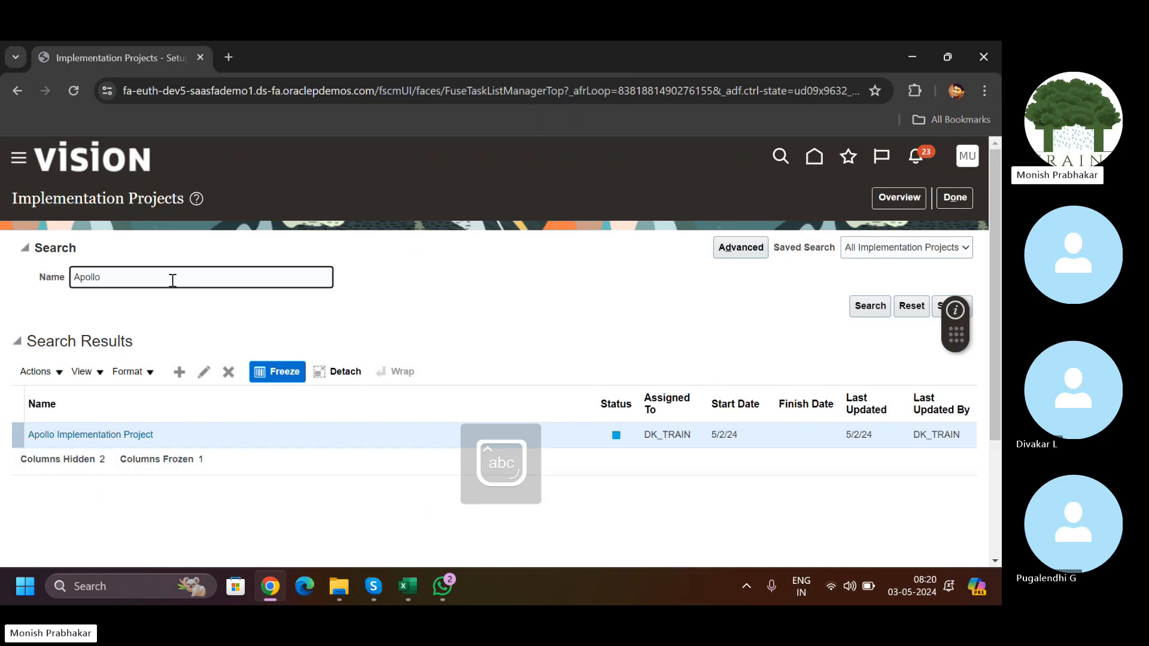
Step: Reopen the implementation projects overview, check the available Assigned To options, and return to the projects list
{"action": "left_click", "coordinate": [912, 197]}
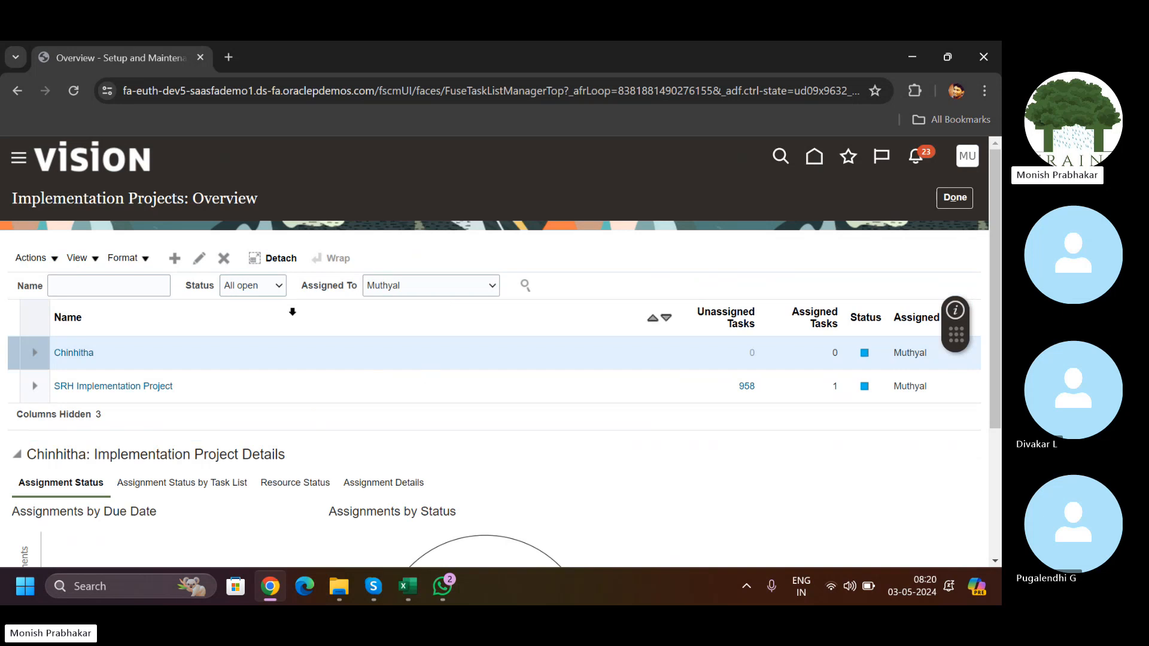
{"action": "left_click", "coordinate": [416, 290]}
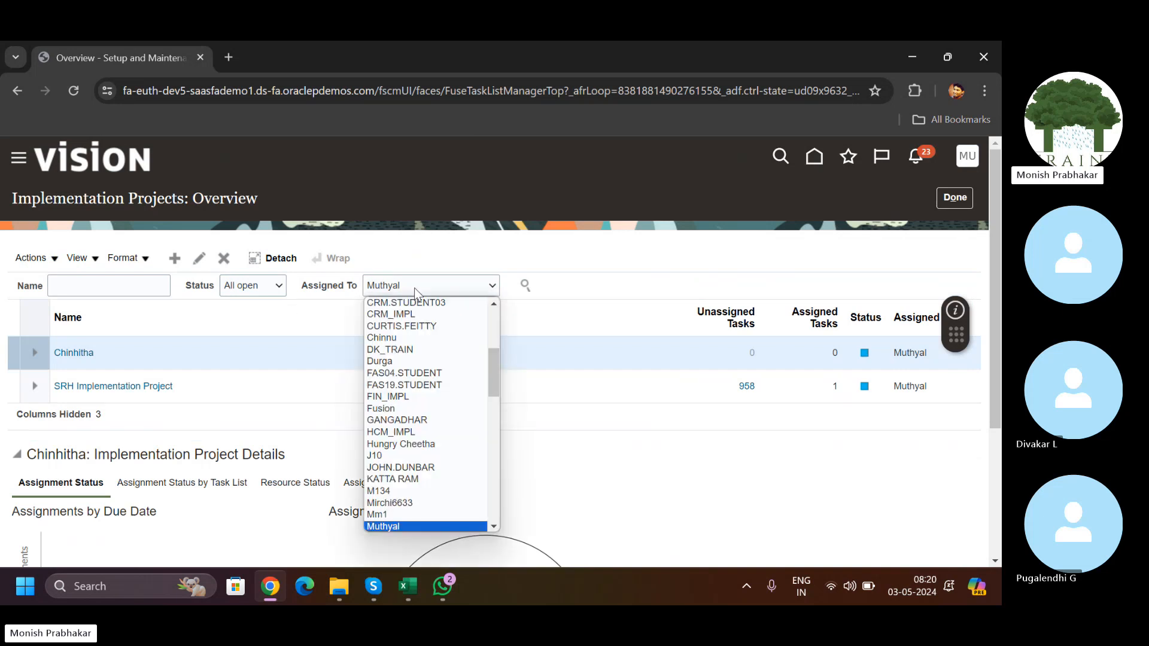
{"action": "left_click", "coordinate": [414, 289]}
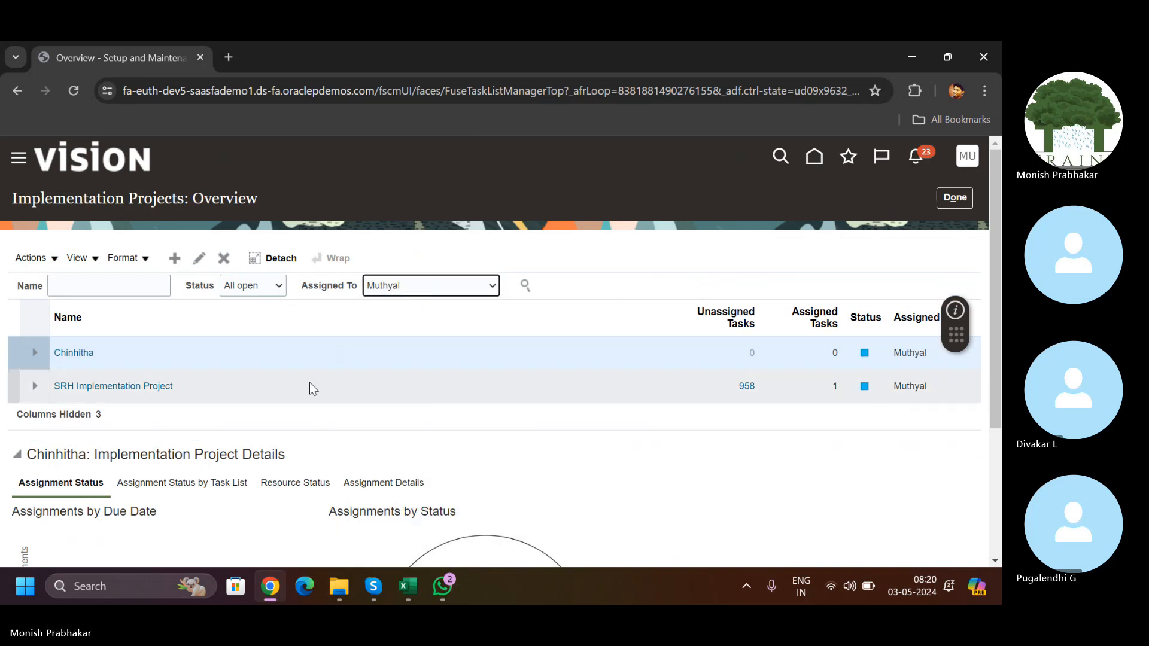
{"action": "left_click", "coordinate": [956, 332]}
{"action": "left_click_drag", "start_coordinate": [956, 331], "coordinate": [835, 170]}
{"action": "left_click", "coordinate": [956, 199]}
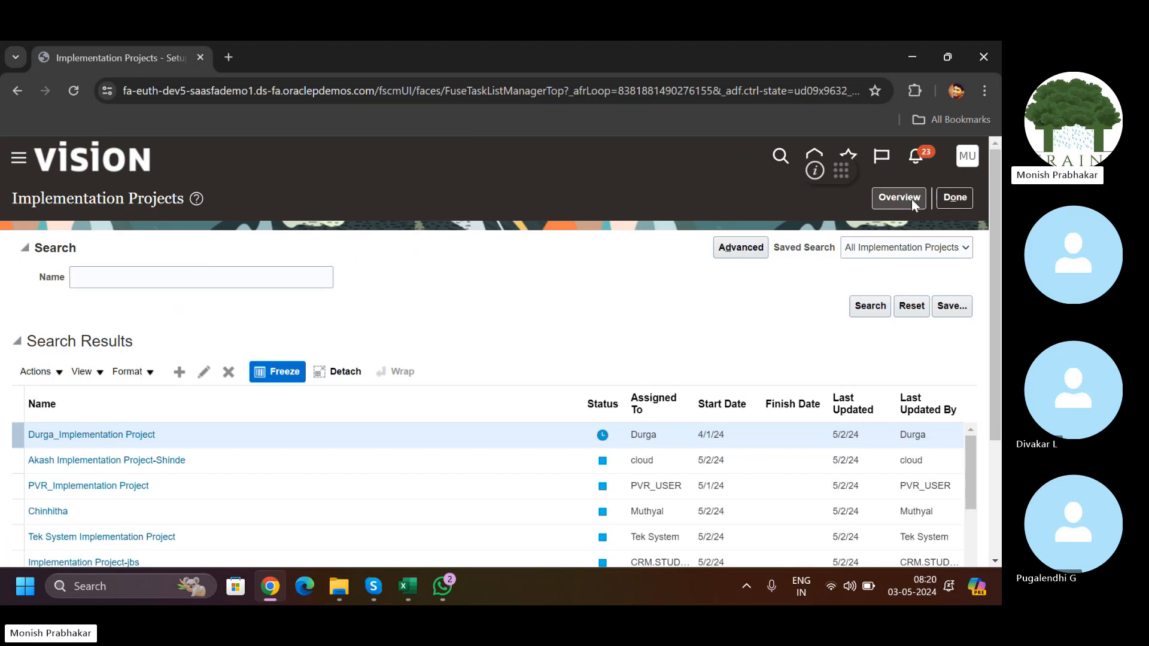
{"action": "left_click", "coordinate": [904, 197]}
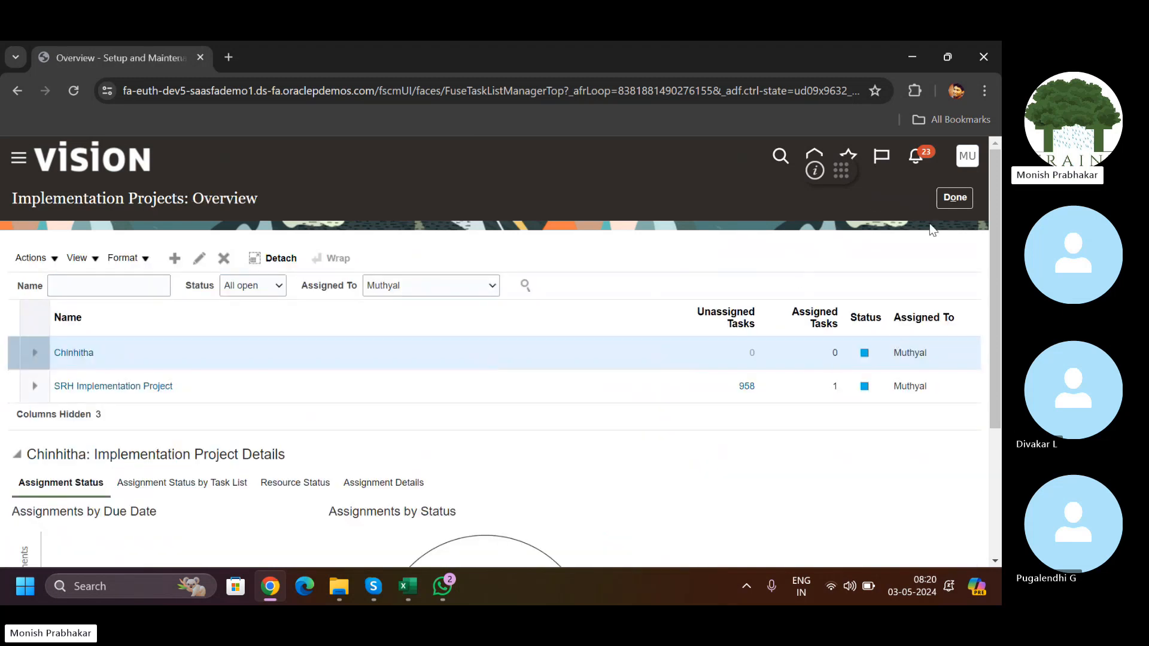
{"action": "left_click", "coordinate": [945, 201]}
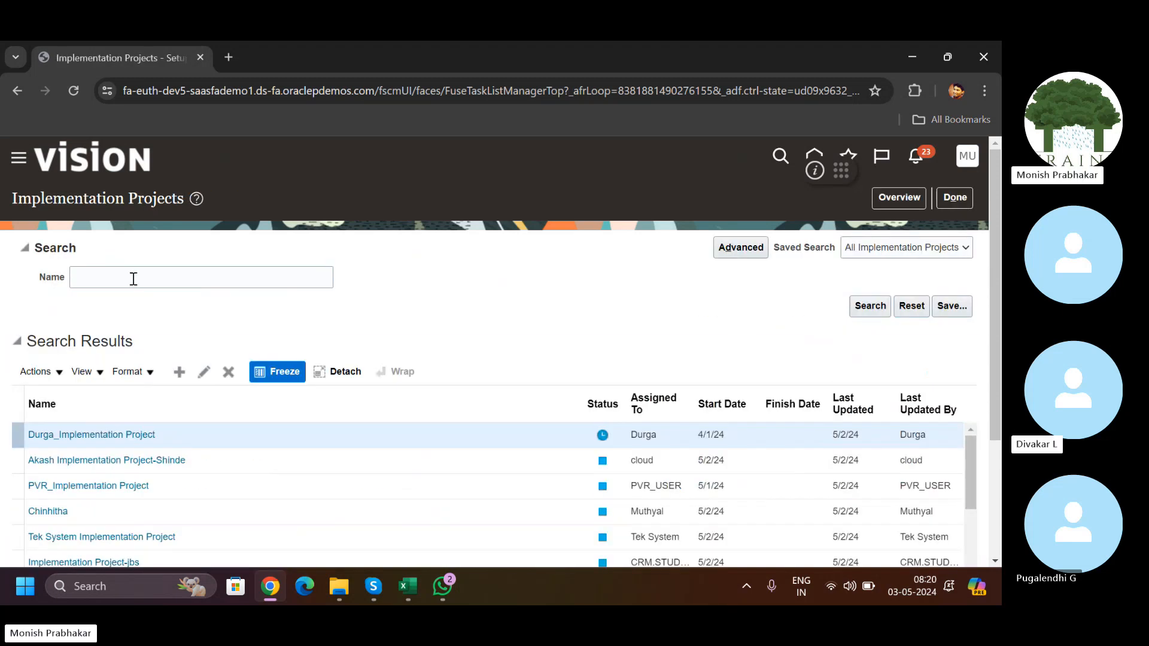
Step: Search the implementation projects for Apollo and open the Apollo Implementation Project
{"action": "left_click", "coordinate": [133, 278]}
{"action": "type", "text": "A"}
{"action": "key", "text": "Caps_Lock"}
{"action": "type", "text": "pollo"}
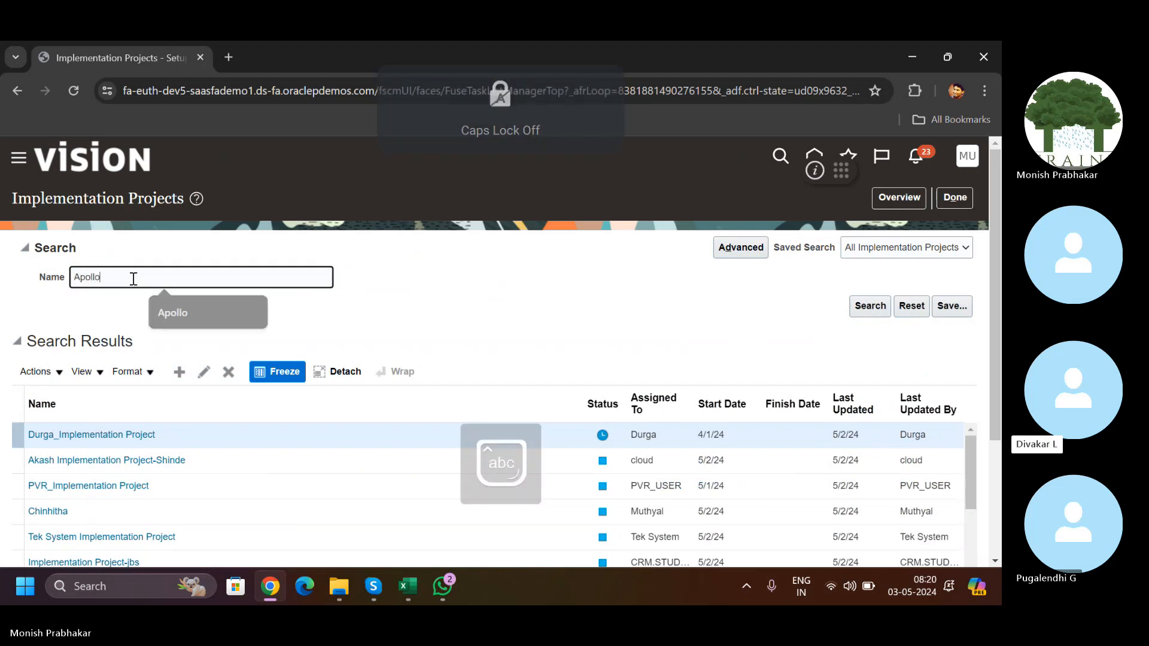
{"action": "key", "text": "Return"}
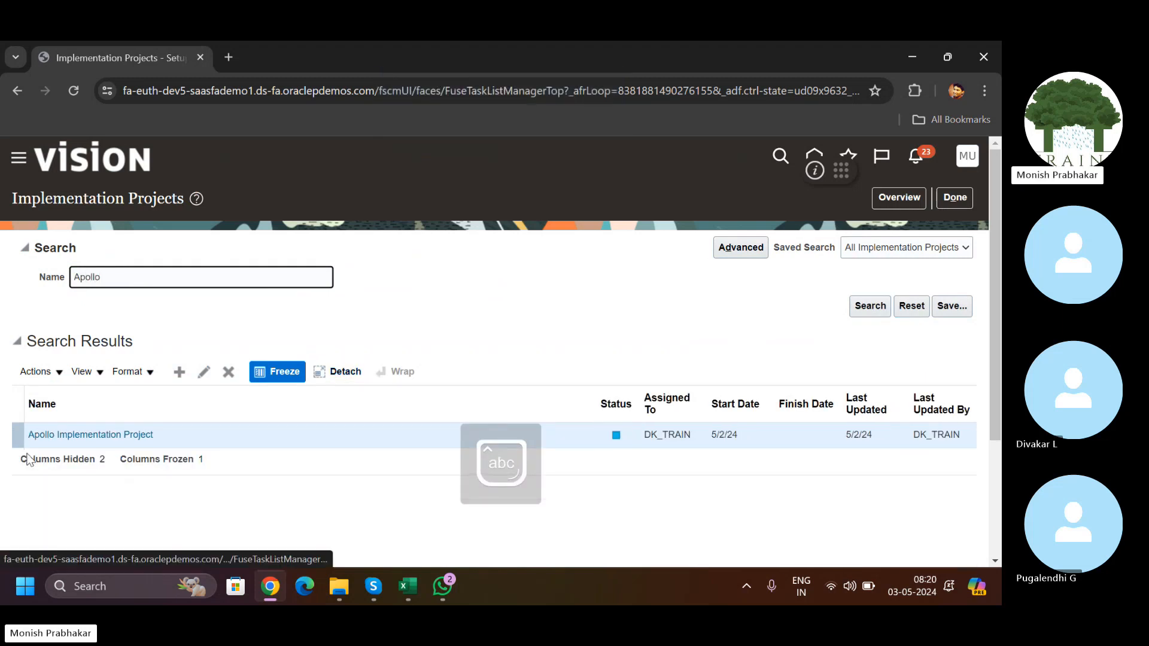
{"action": "left_click", "coordinate": [90, 435]}
Step: Expand Financials, its common applications configuration folder, and Define Enterprise Structures in the project's task hierarchy
{"action": "scroll", "coordinate": [998, 320], "scroll_direction": "down", "scroll_amount": 2}
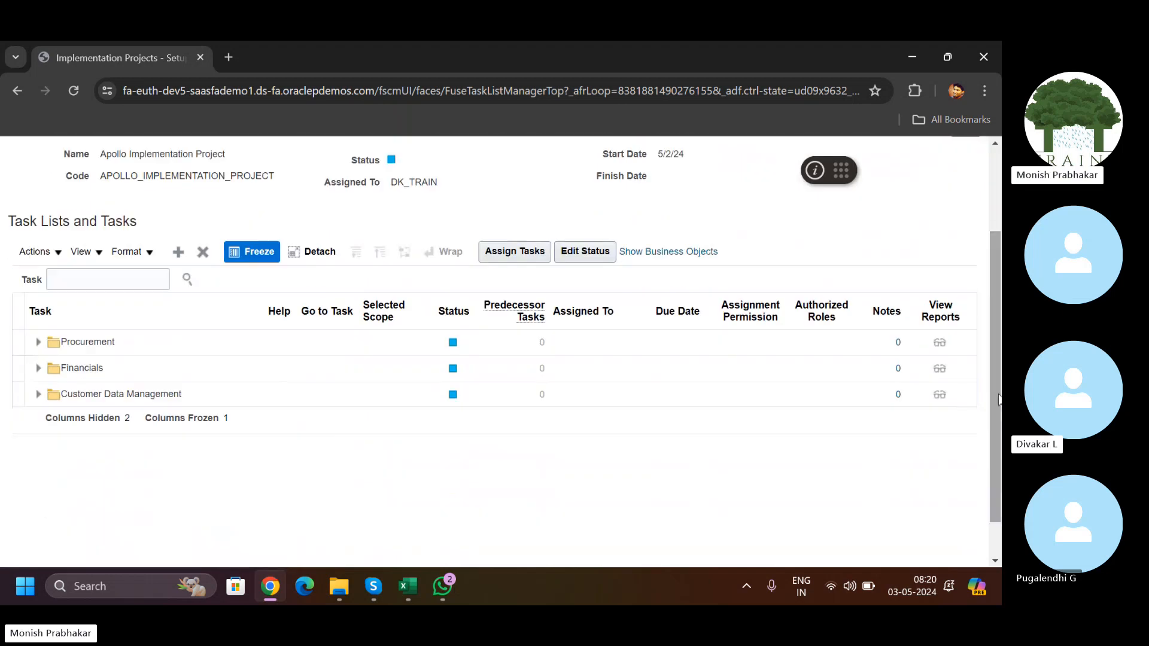
{"action": "left_click", "coordinate": [36, 371]}
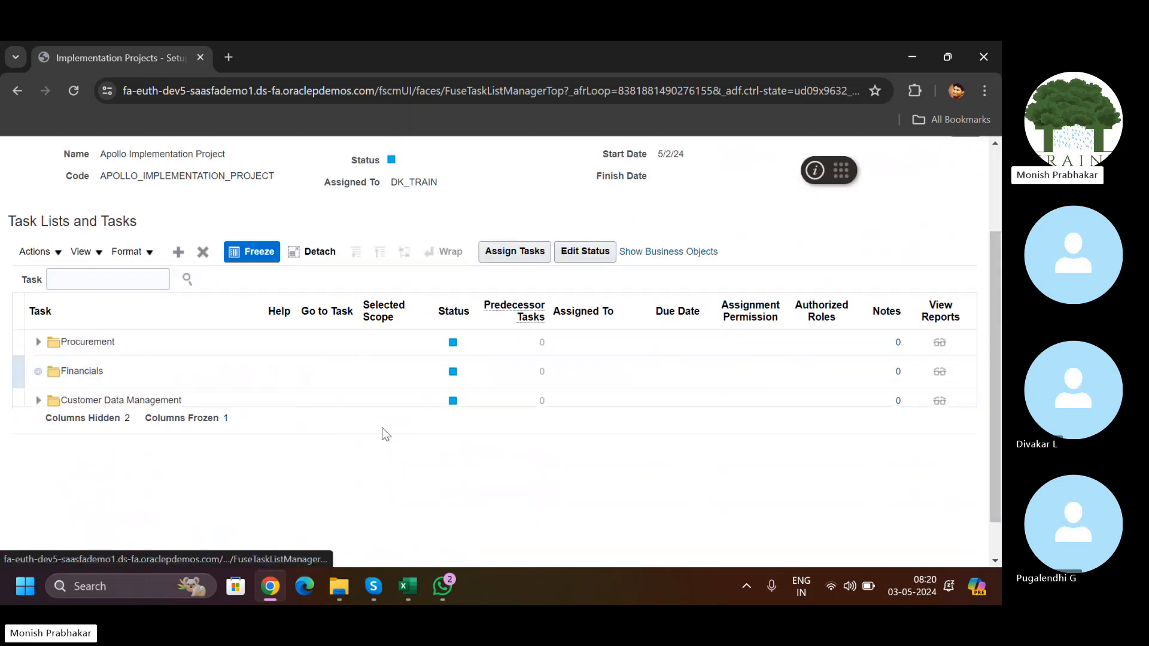
{"action": "left_click", "coordinate": [57, 429]}
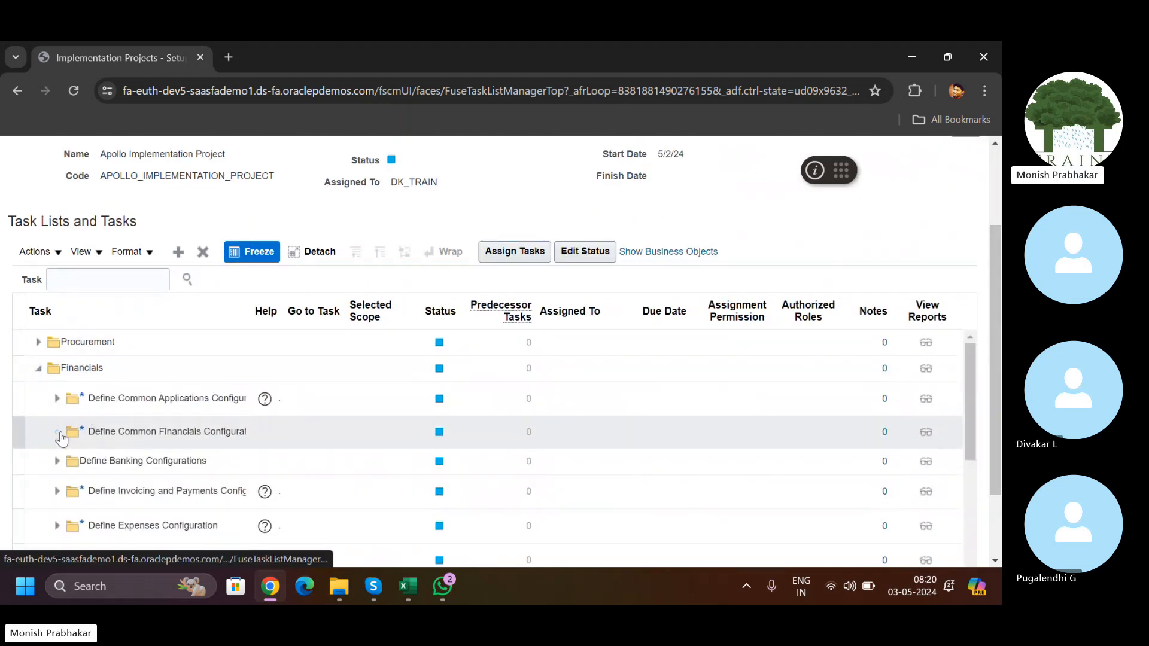
{"action": "left_click", "coordinate": [57, 398]}
{"action": "left_click_drag", "start_coordinate": [1000, 364], "coordinate": [1000, 443]}
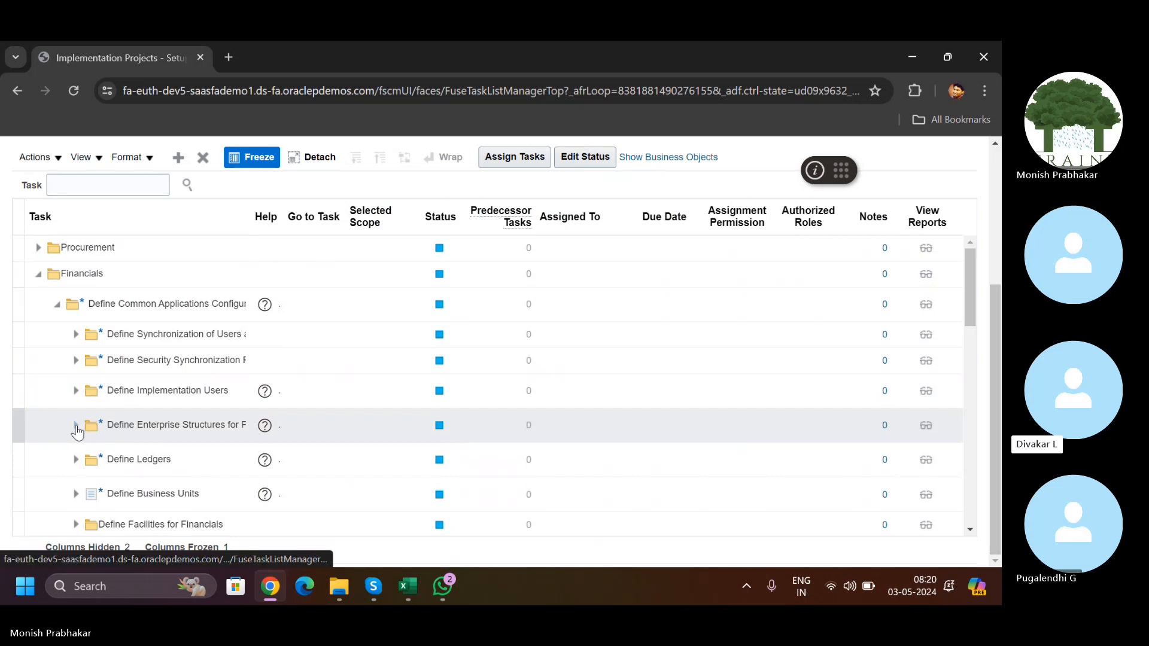
{"action": "left_click", "coordinate": [76, 425]}
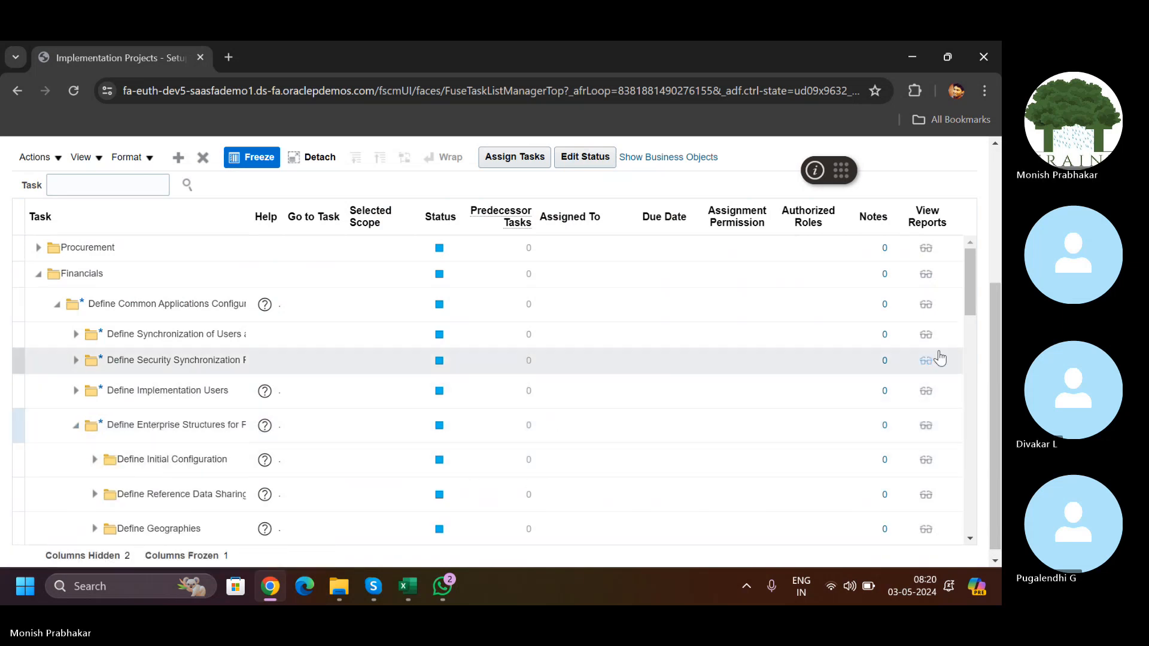
Step: Expand Define Ledgers and its Define Accounting Configurations task list to review the ledger tasks
{"action": "left_click_drag", "start_coordinate": [968, 285], "coordinate": [975, 351]}
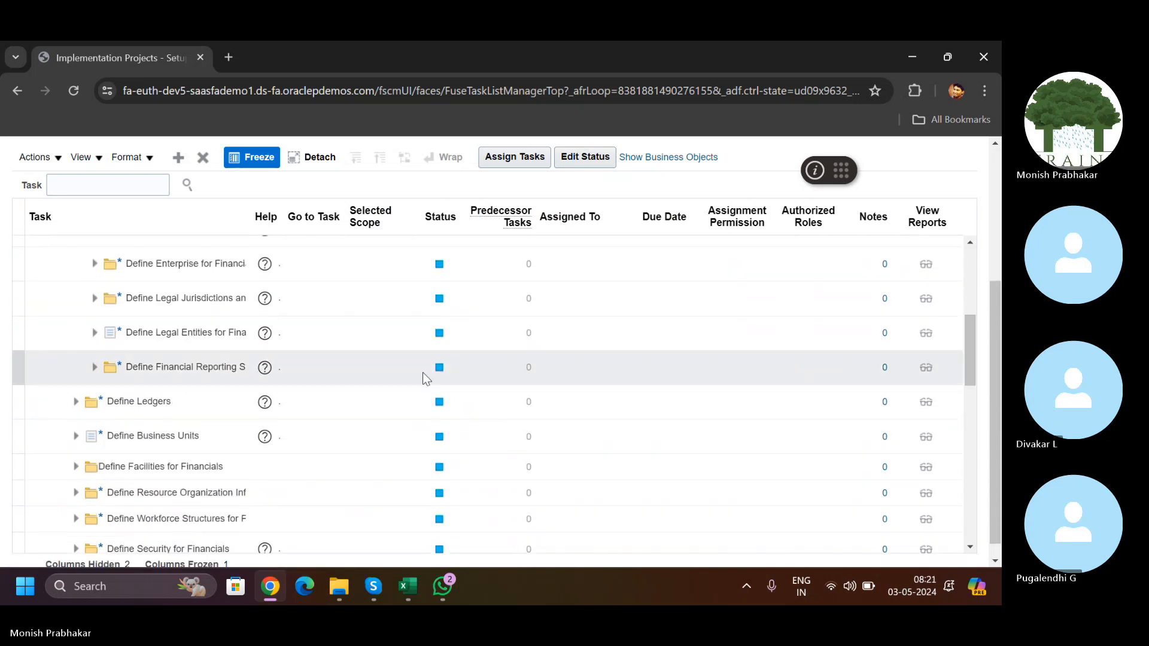
{"action": "left_click", "coordinate": [76, 404]}
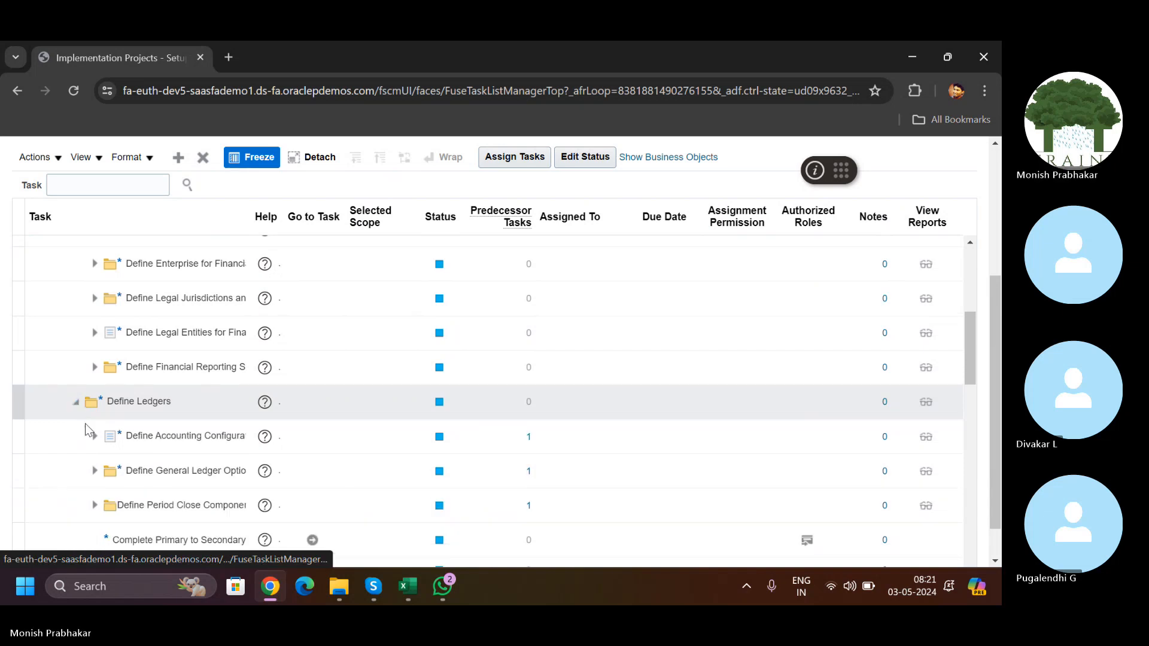
{"action": "left_click", "coordinate": [94, 436]}
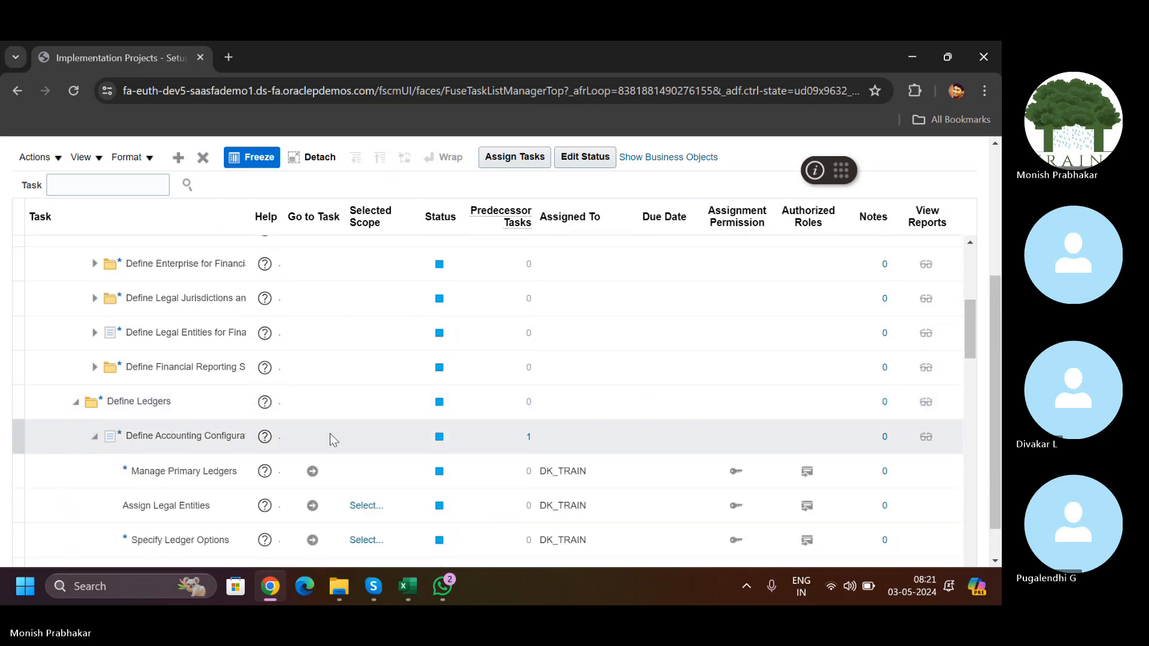
{"action": "left_click_drag", "start_coordinate": [975, 324], "coordinate": [961, 350]}
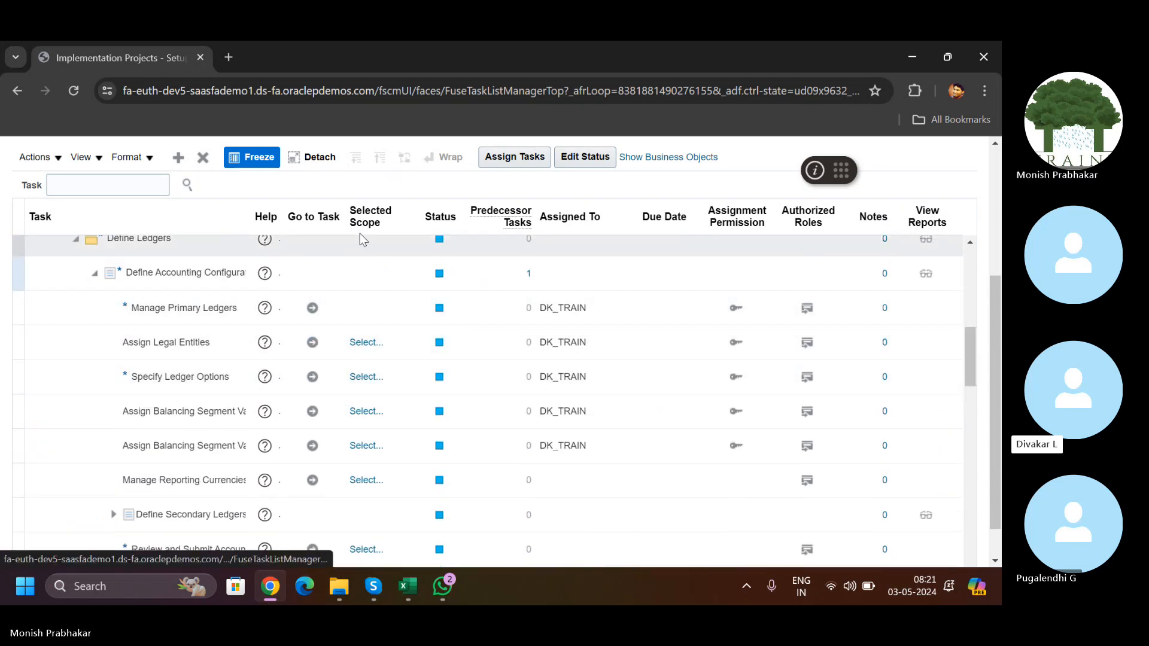
Step: Search the project tasks for "manage chart" and go to the Manage Chart of Accounts Structures task
{"action": "left_click", "coordinate": [117, 188]}
{"action": "type", "text": "ma"}
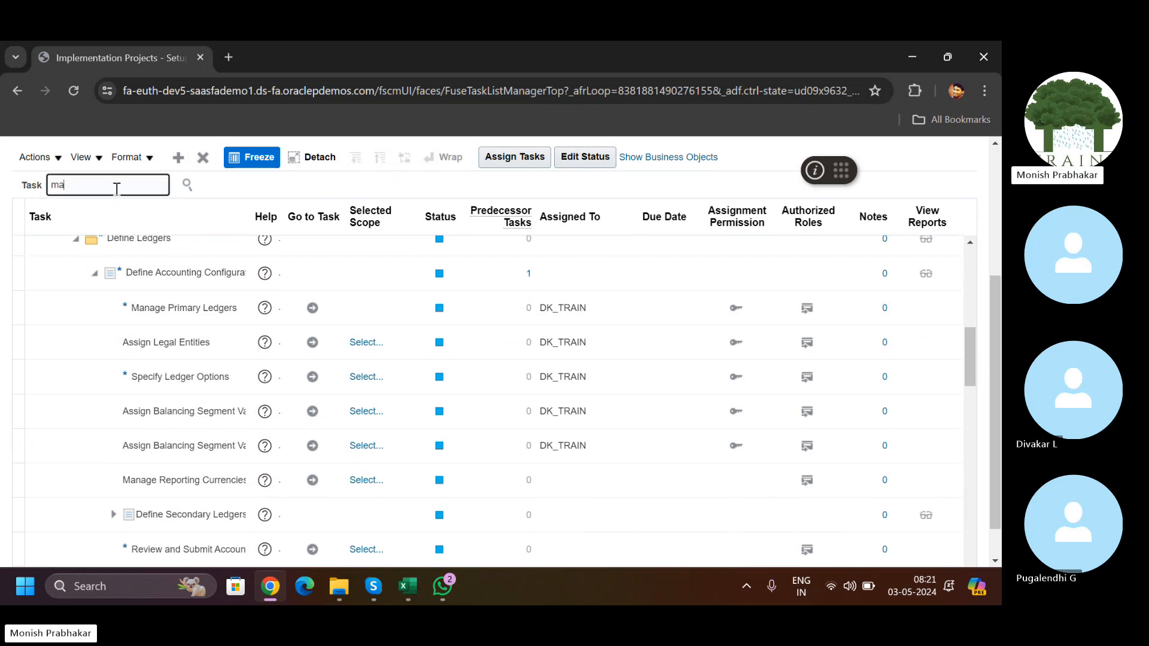
{"action": "type", "text": "nage d"}
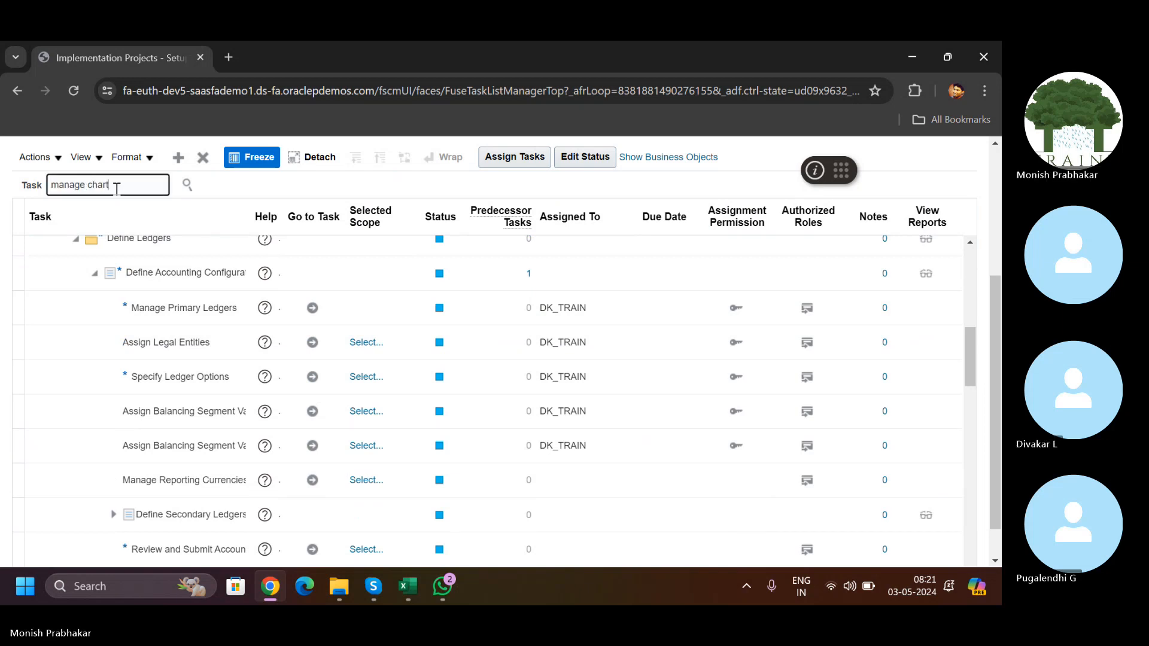
{"action": "key", "text": "Return"}
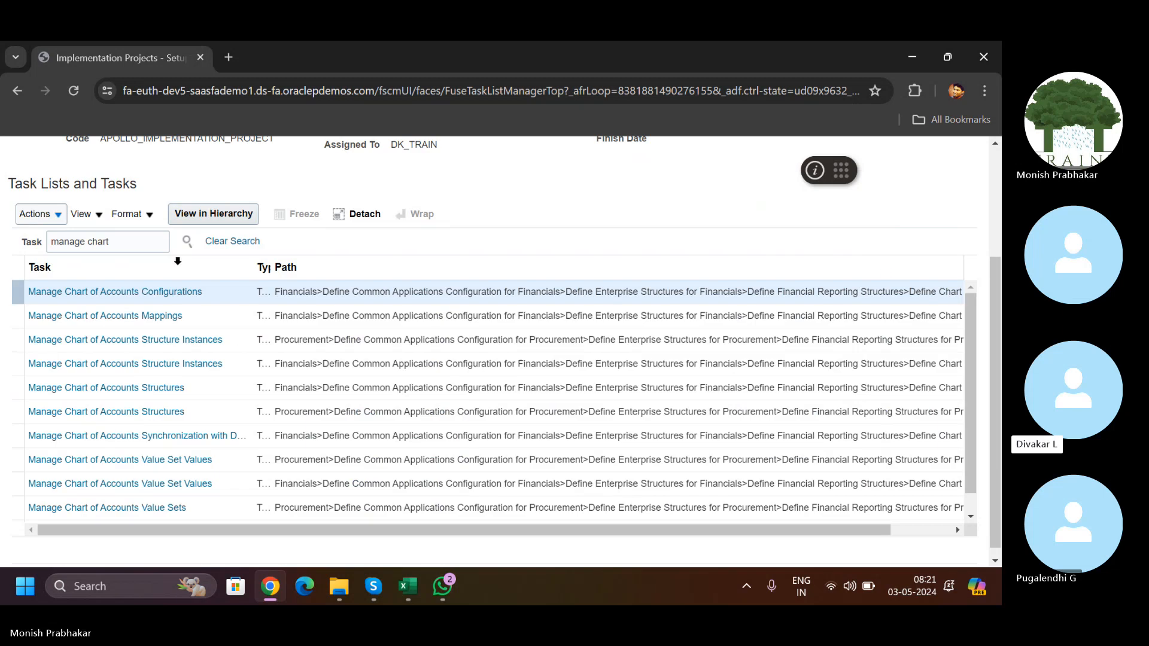
{"action": "left_click", "coordinate": [113, 397]}
{"action": "left_click", "coordinate": [113, 388]}
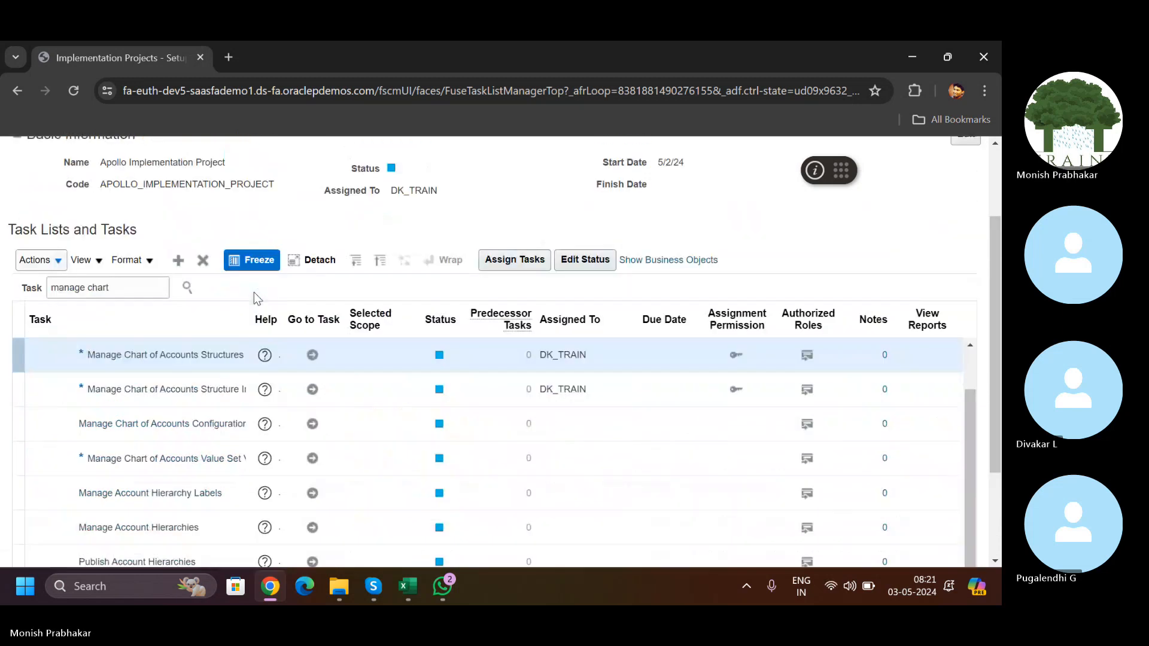
{"action": "left_click", "coordinate": [310, 356]}
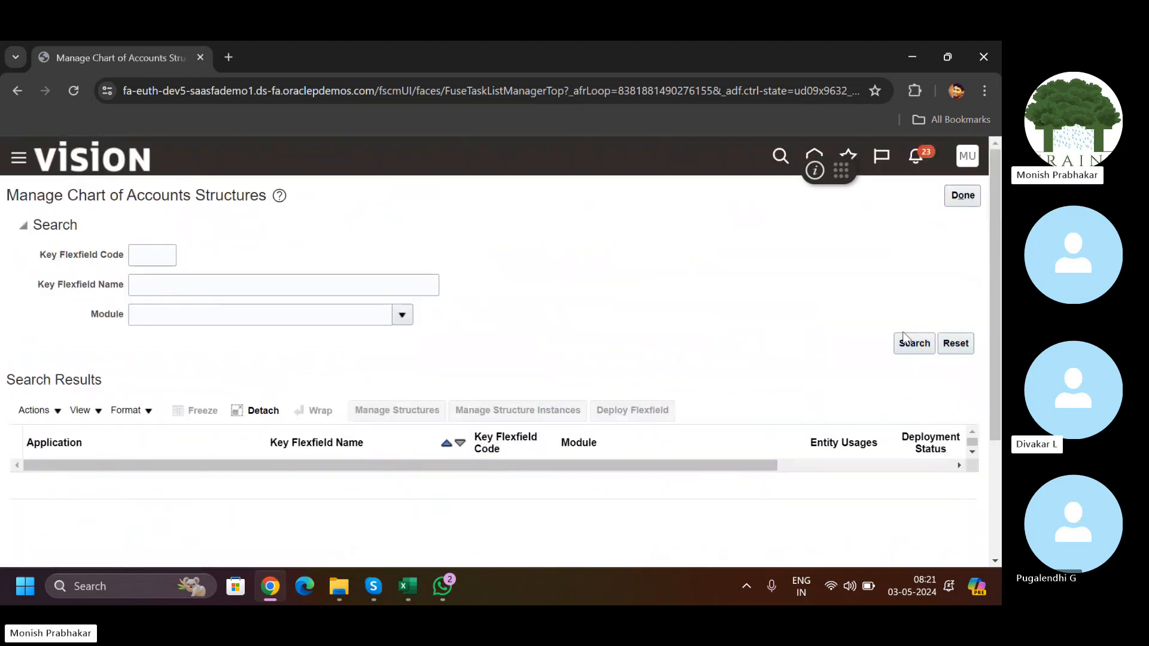
Step: Open the structures of the GL# key flexfield and search for structure code Apollo
{"action": "left_click", "coordinate": [411, 413]}
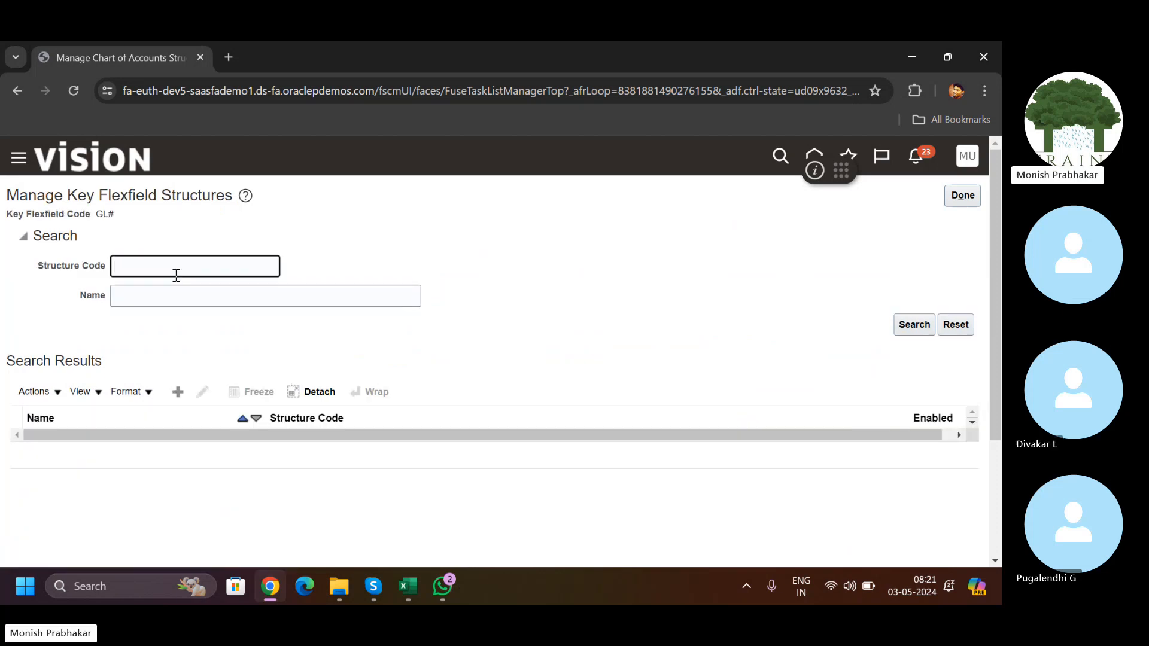
{"action": "key", "text": "Caps_Lock"}
{"action": "type", "text": "Apollo"}
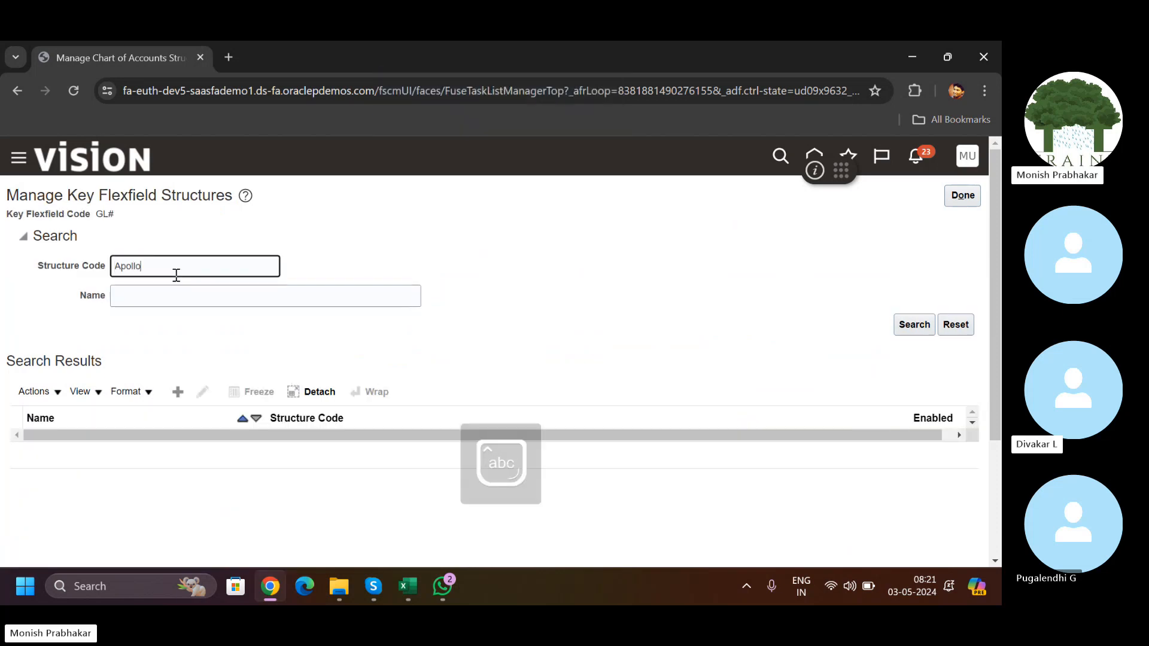
{"action": "key", "text": "Return"}
Step: Open the Apollo US Structure, review its segments, and return to the structures search page
{"action": "left_click", "coordinate": [197, 389]}
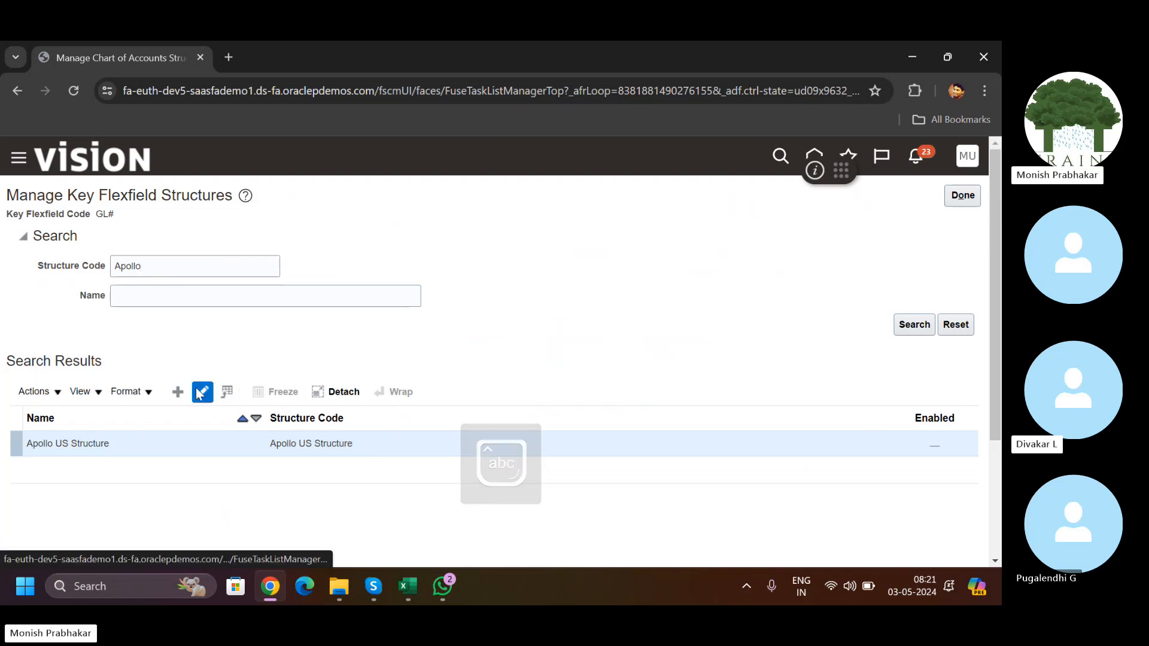
{"action": "mouse_move", "coordinate": [1000, 232]}
{"action": "left_mouse_down"}
{"action": "mouse_move", "coordinate": [995, 347]}
{"action": "mouse_move", "coordinate": [1000, 240]}
{"action": "left_mouse_up"}
{"action": "scroll", "coordinate": [1001, 239], "scroll_direction": "down", "scroll_amount": 3}
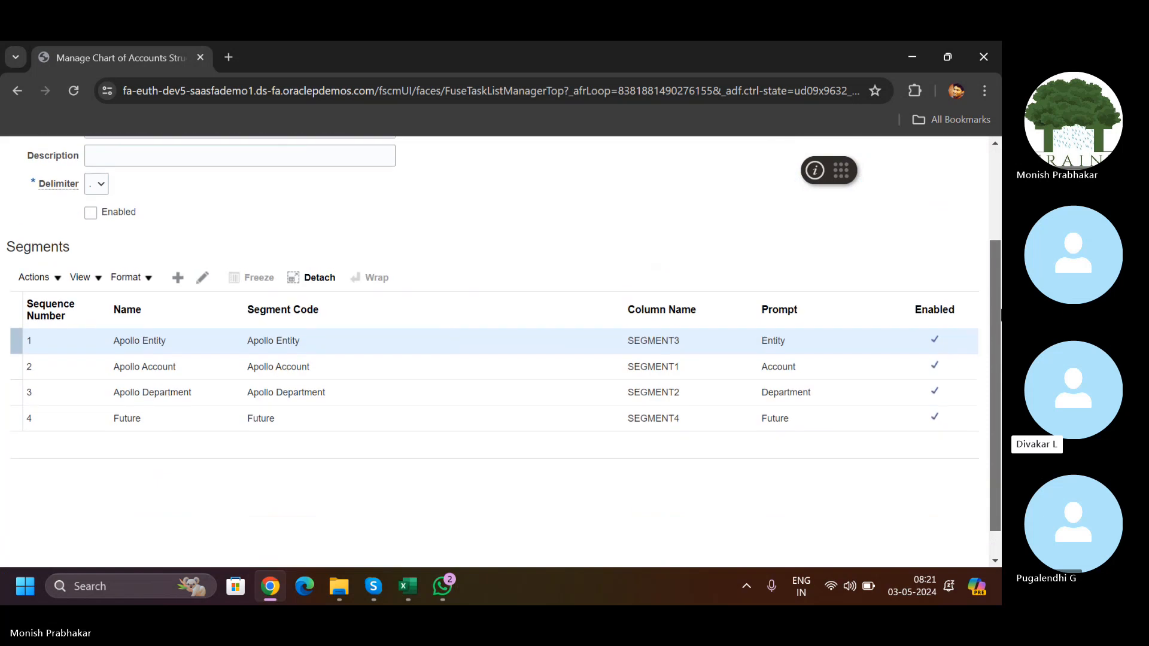
{"action": "scroll", "coordinate": [931, 213], "scroll_direction": "up", "scroll_amount": 4}
{"action": "left_click", "coordinate": [957, 195]}
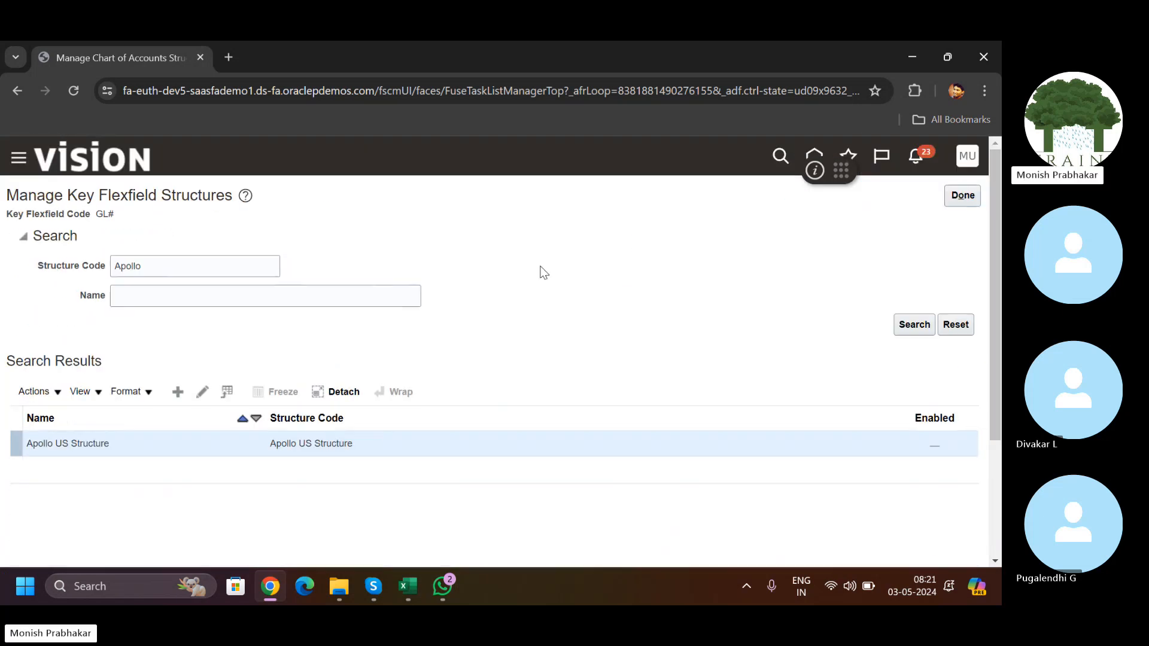
Step: Leave the structures page, open the structure instances of the GL# key flexfield, and search for the name Apollo
{"action": "left_click", "coordinate": [962, 198]}
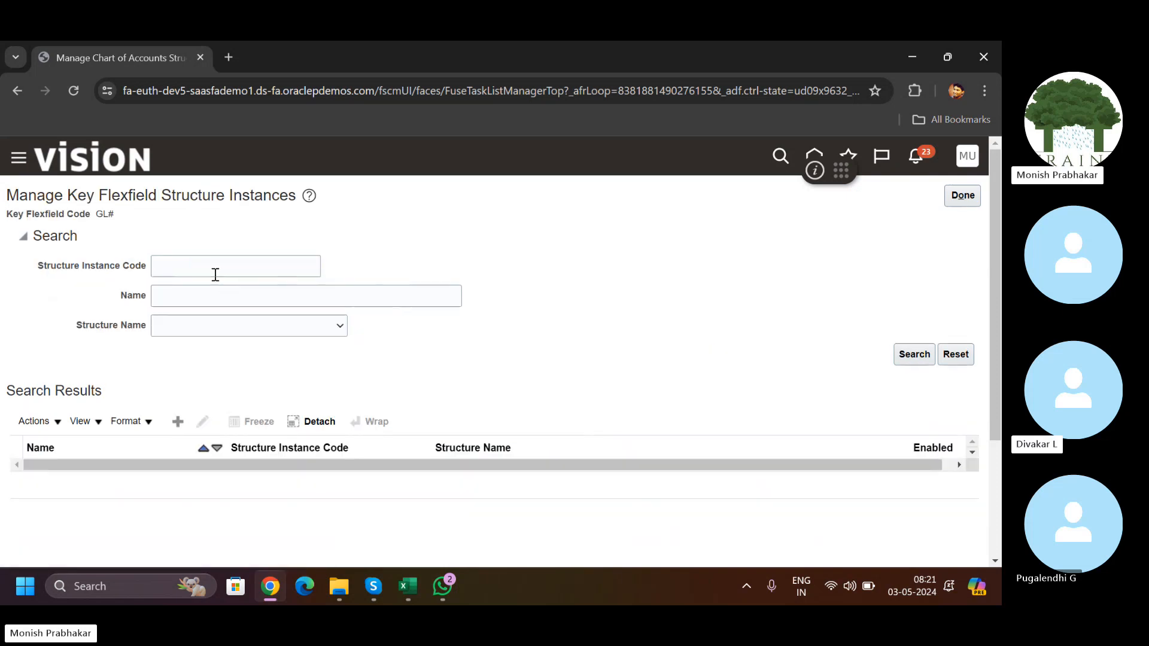
{"action": "left_click", "coordinate": [210, 272]}
{"action": "key", "text": "Caps_Lock"}
{"action": "type", "text": "A"}
{"action": "key", "text": "BackSpace"}
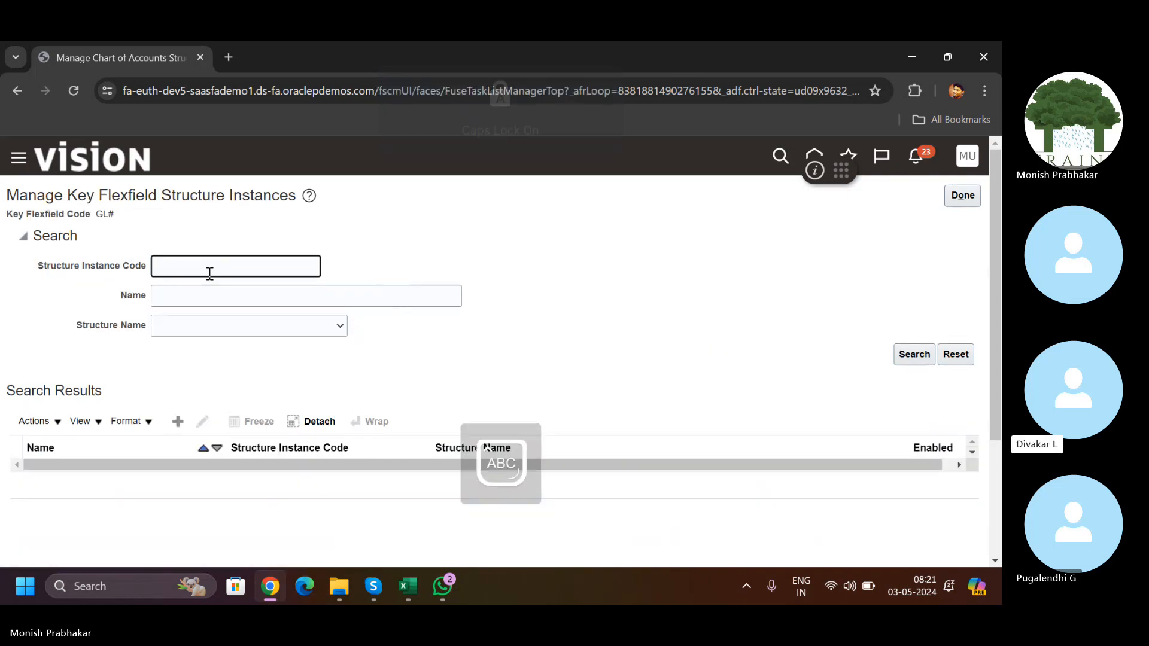
{"action": "key", "text": "Tab"}
{"action": "type", "text": "A"}
{"action": "key", "text": "Caps_Lock"}
{"action": "type", "text": "poll"}
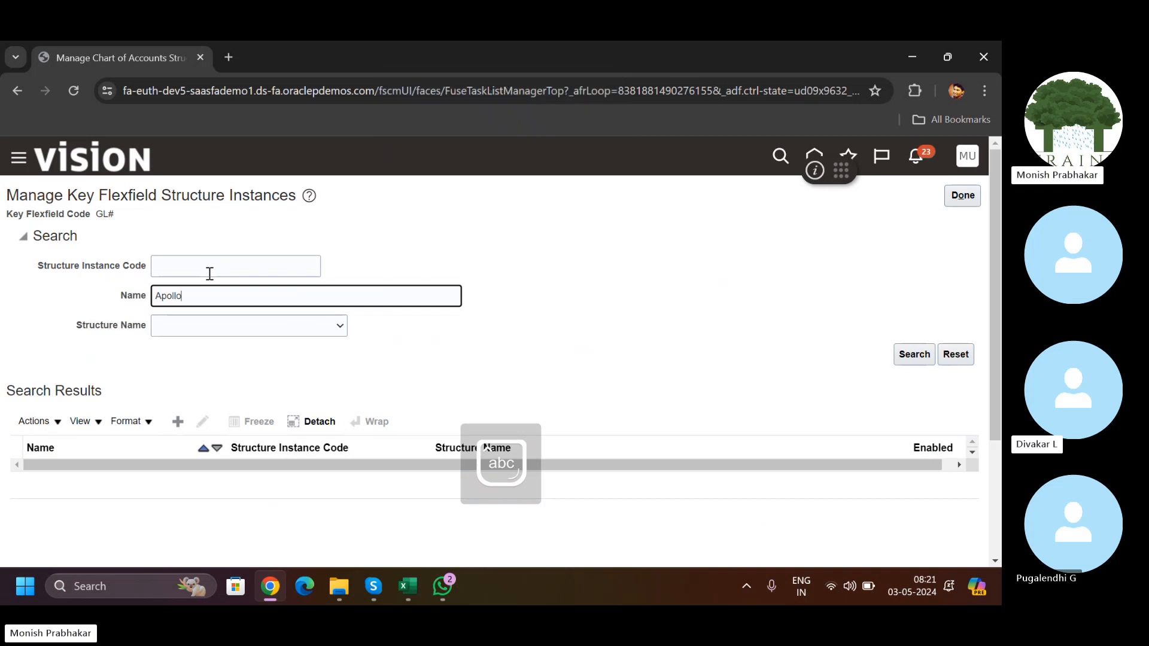
{"action": "type", "text": "o"}
{"action": "key", "text": "Return"}
Step: Open the Apollo_US_COA structure instance and examine the settings of its Apollo Entity segment instance
{"action": "left_click", "coordinate": [203, 423]}
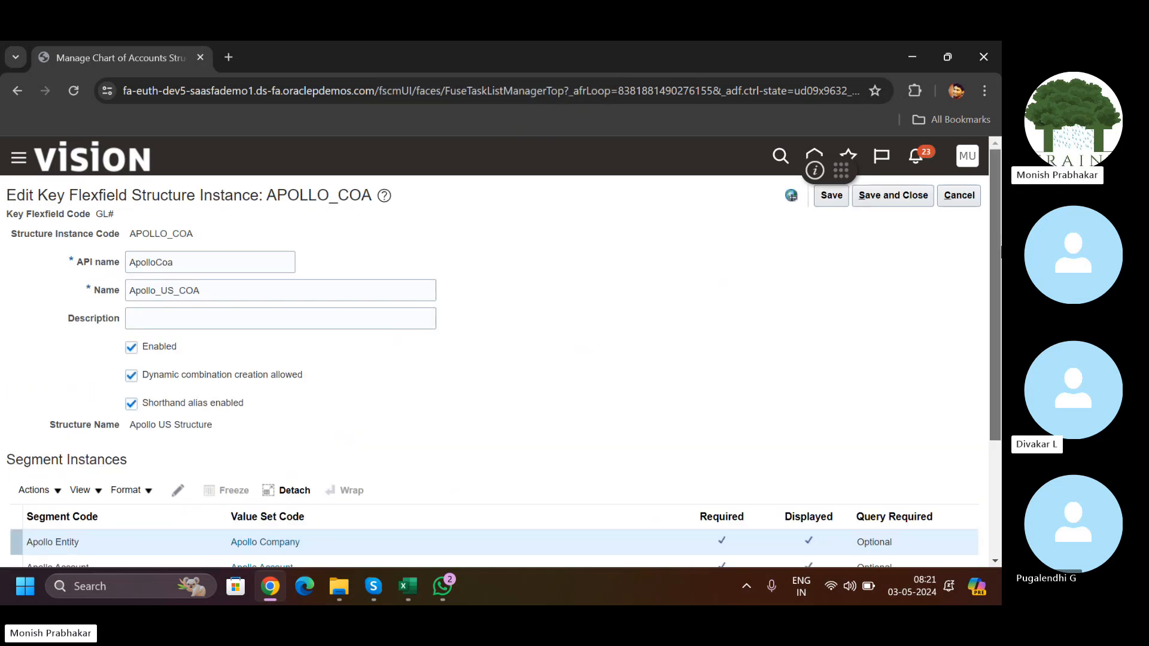
{"action": "scroll", "coordinate": [448, 298], "scroll_direction": "down", "scroll_amount": 3}
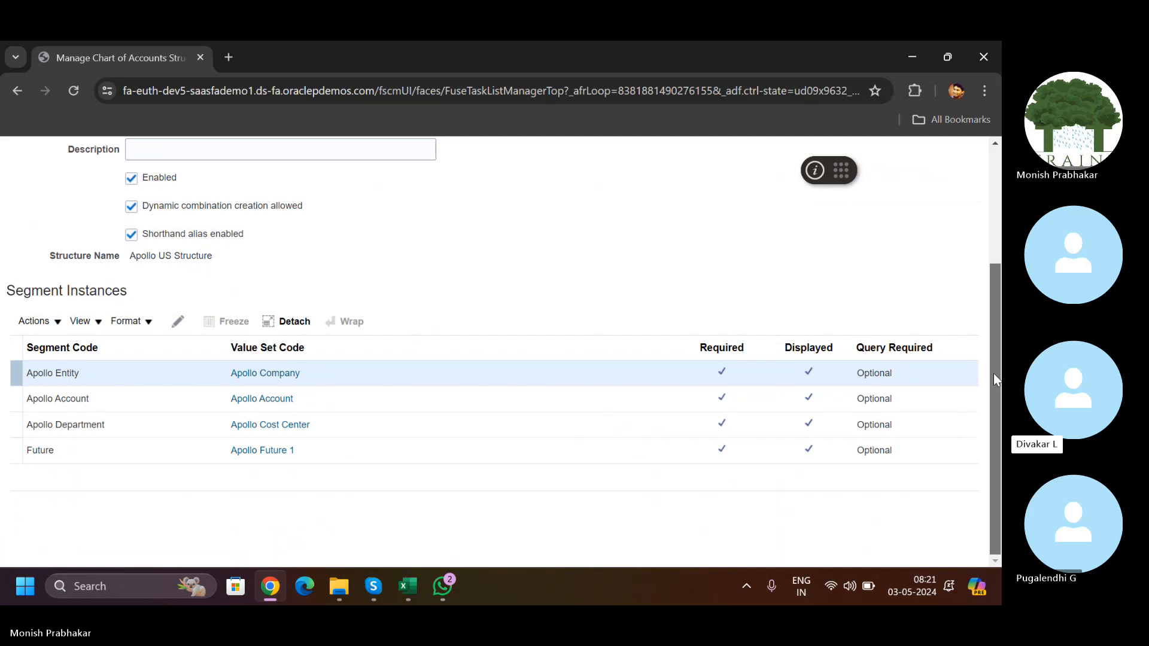
{"action": "left_click", "coordinate": [178, 322]}
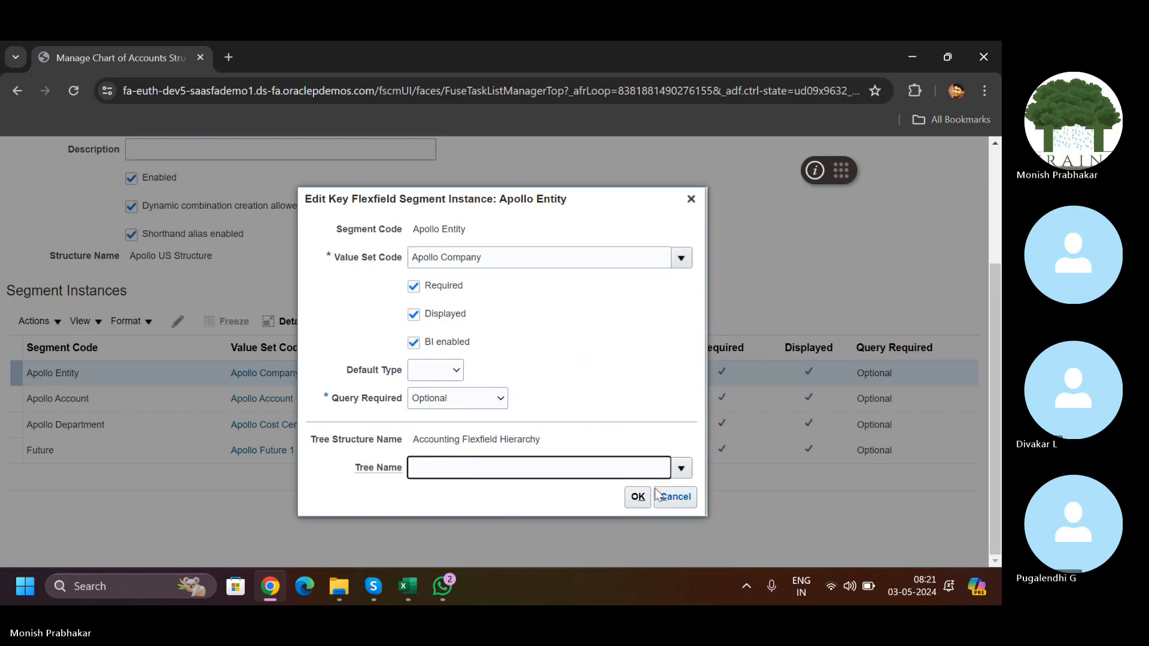
{"action": "left_click", "coordinate": [670, 497]}
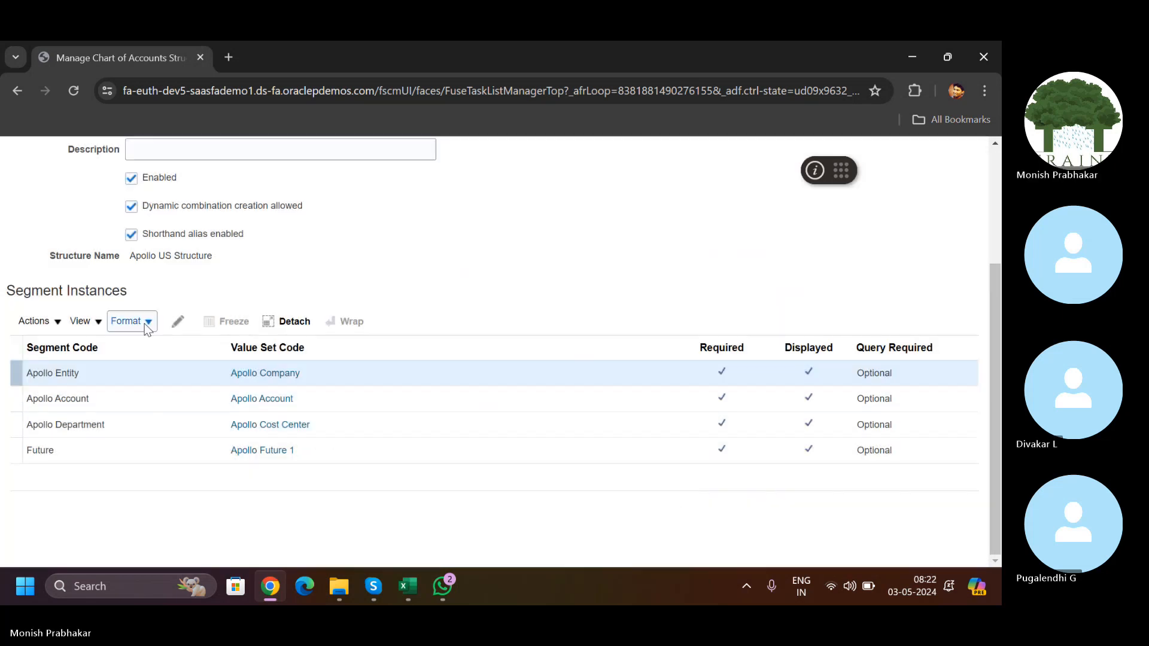
{"action": "left_click", "coordinate": [179, 326]}
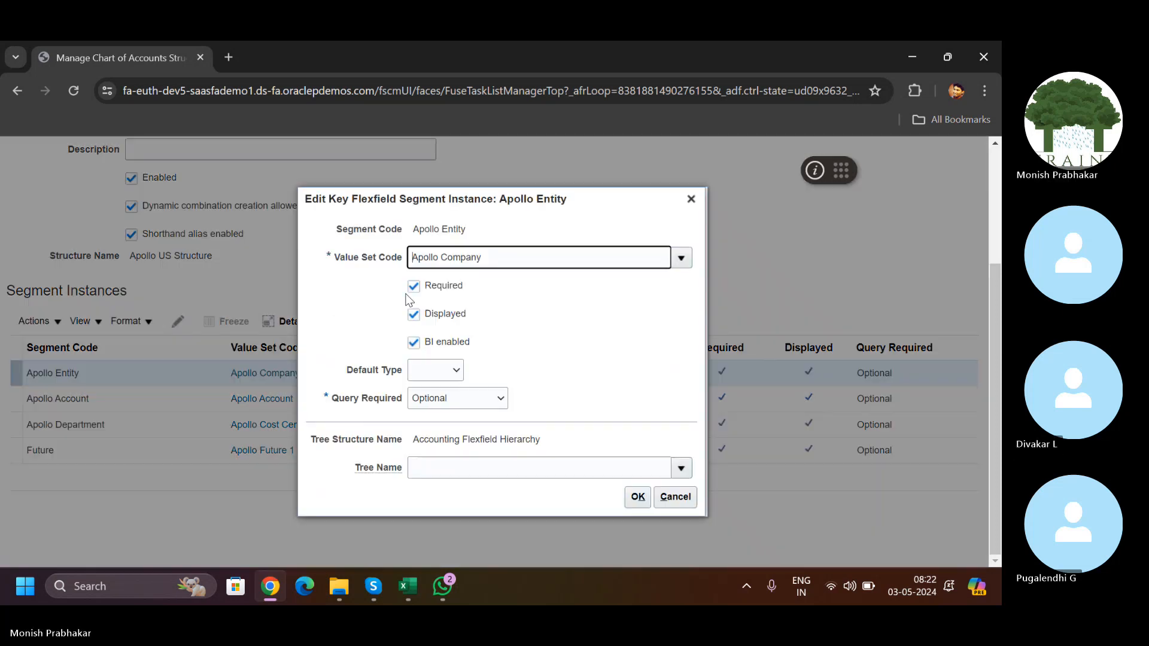
{"action": "left_click", "coordinate": [690, 199]}
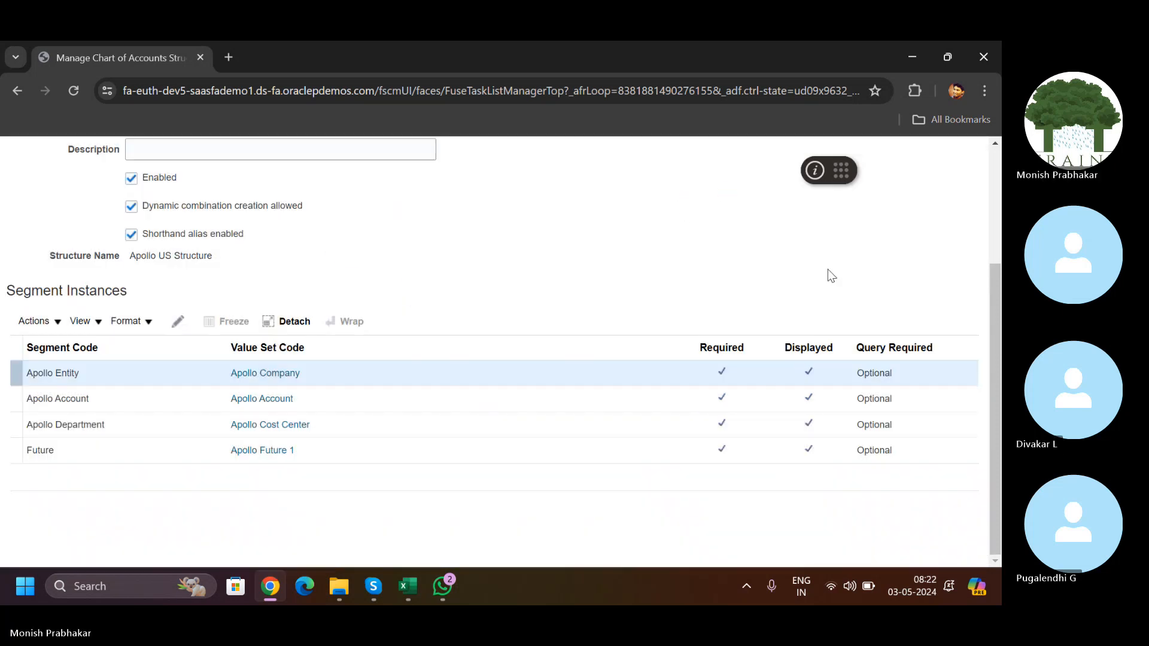
Step: Check the settings of the Apollo Account segment instance, then cancel out of the APOLLO_COA structure instance
{"action": "left_click", "coordinate": [308, 403]}
{"action": "left_click", "coordinate": [179, 323]}
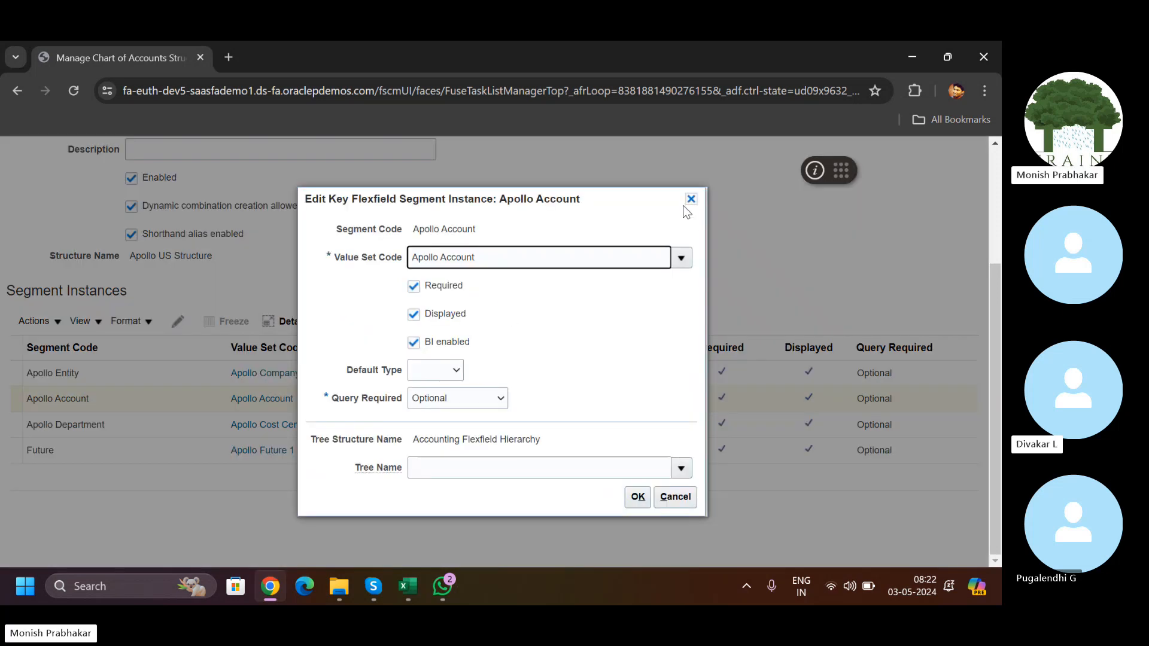
{"action": "left_click", "coordinate": [688, 198]}
{"action": "scroll", "coordinate": [946, 203], "scroll_direction": "up", "scroll_amount": 3}
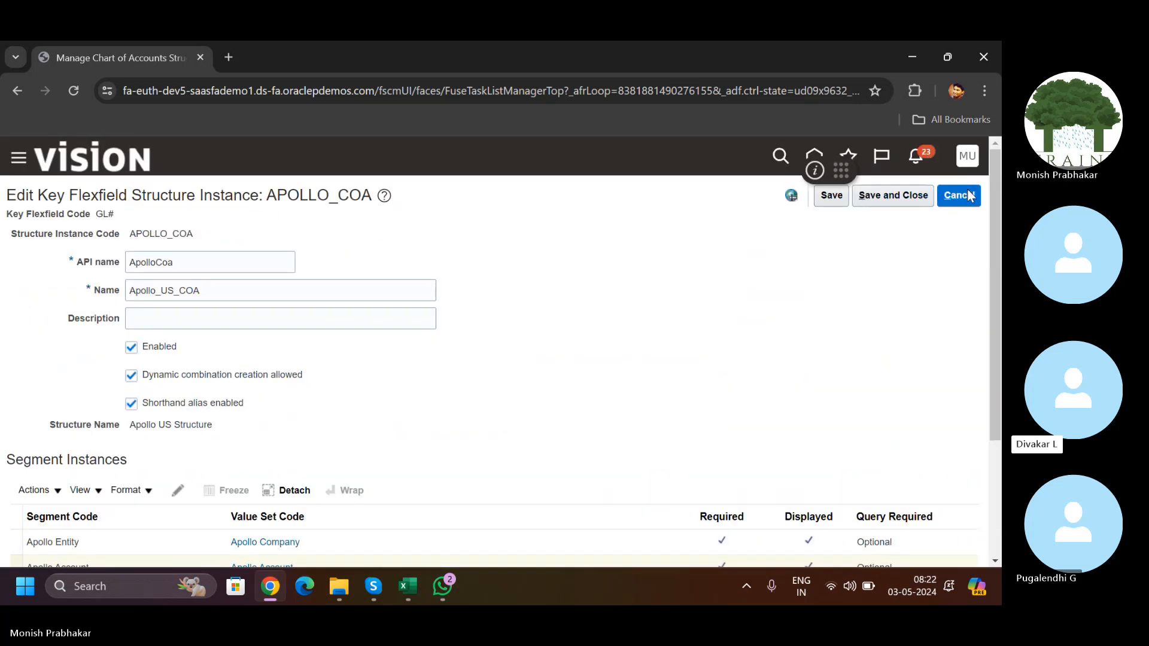
{"action": "left_click", "coordinate": [970, 196]}
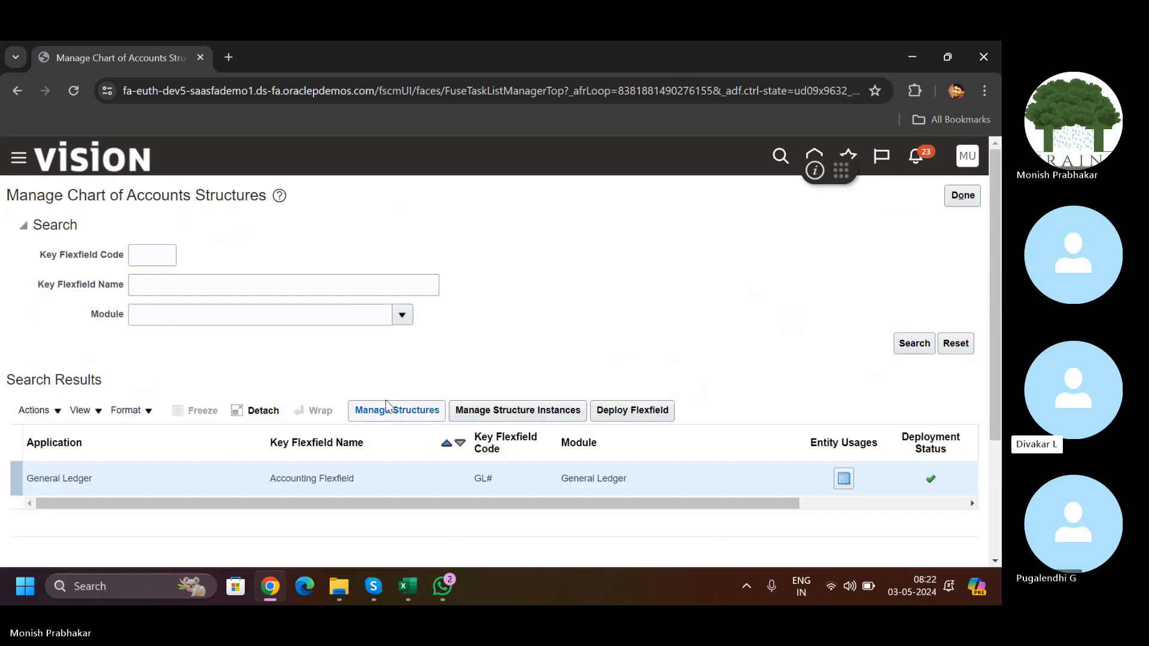
Step: Open the structures of the GL# key flexfield and search for the name Apollo
{"action": "left_click", "coordinate": [397, 407]}
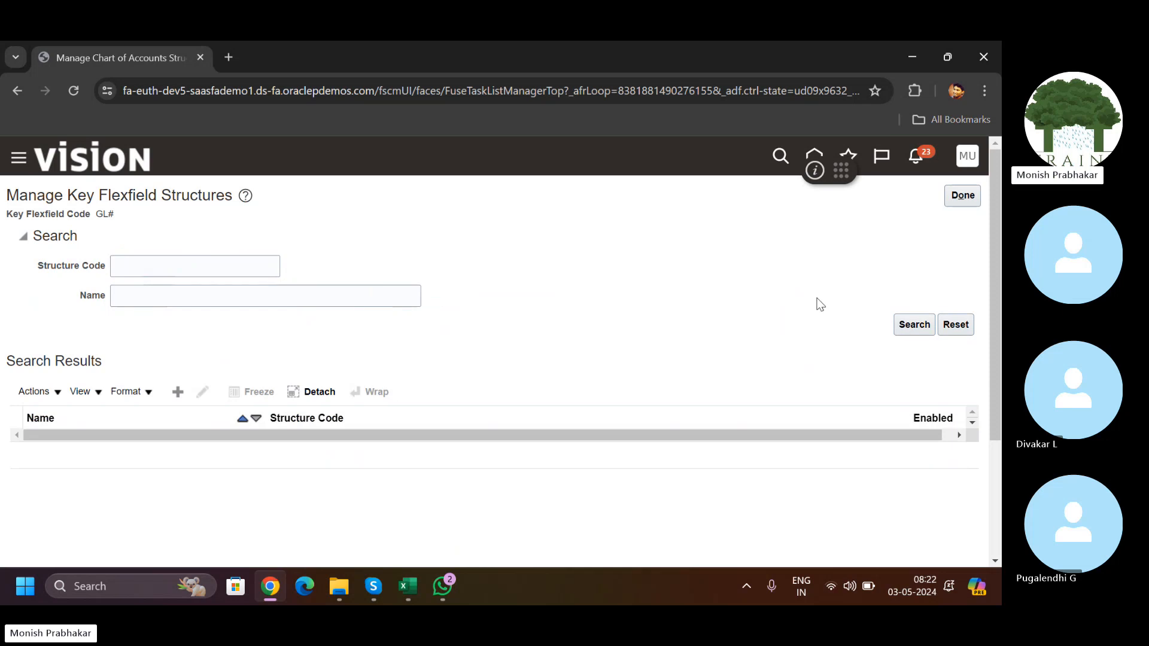
{"action": "left_click", "coordinate": [928, 327]}
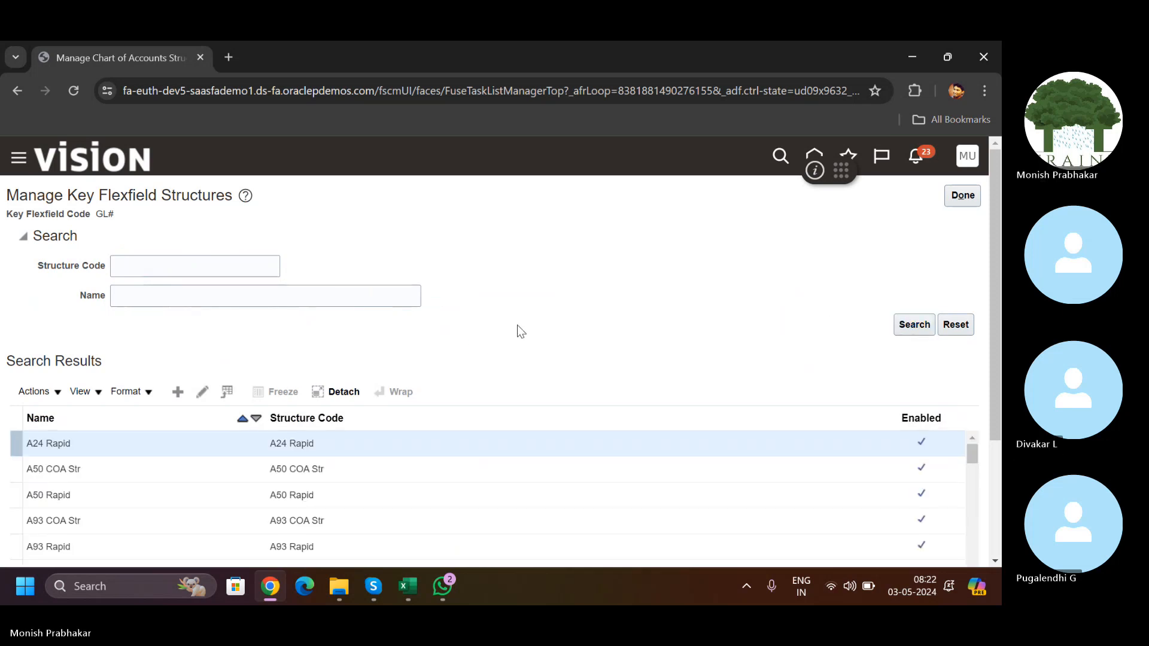
{"action": "left_click", "coordinate": [132, 275]}
{"action": "key", "text": "Tab"}
{"action": "key", "text": "Caps_Lock"}
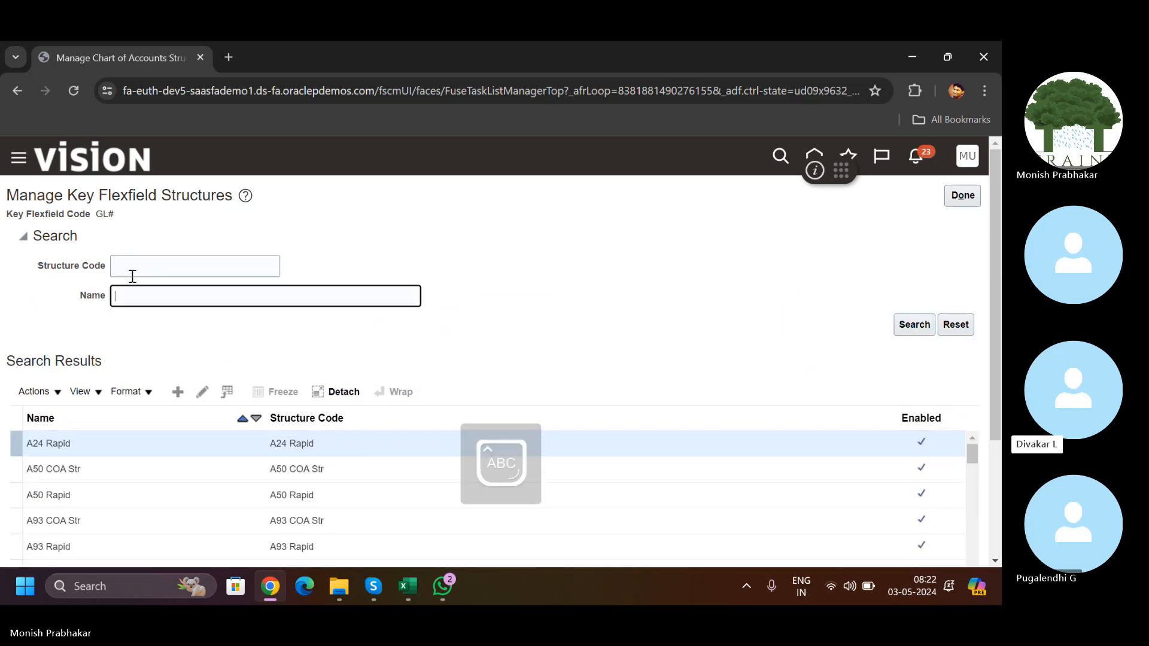
{"action": "type", "text": "A"}
{"action": "key", "text": "Caps_Lock"}
{"action": "type", "text": "pollo"}
{"action": "key", "text": "Return"}
Step: Open the Apollo US Structure and examine the default value set code of its Apollo Entity segment
{"action": "left_click", "coordinate": [197, 392]}
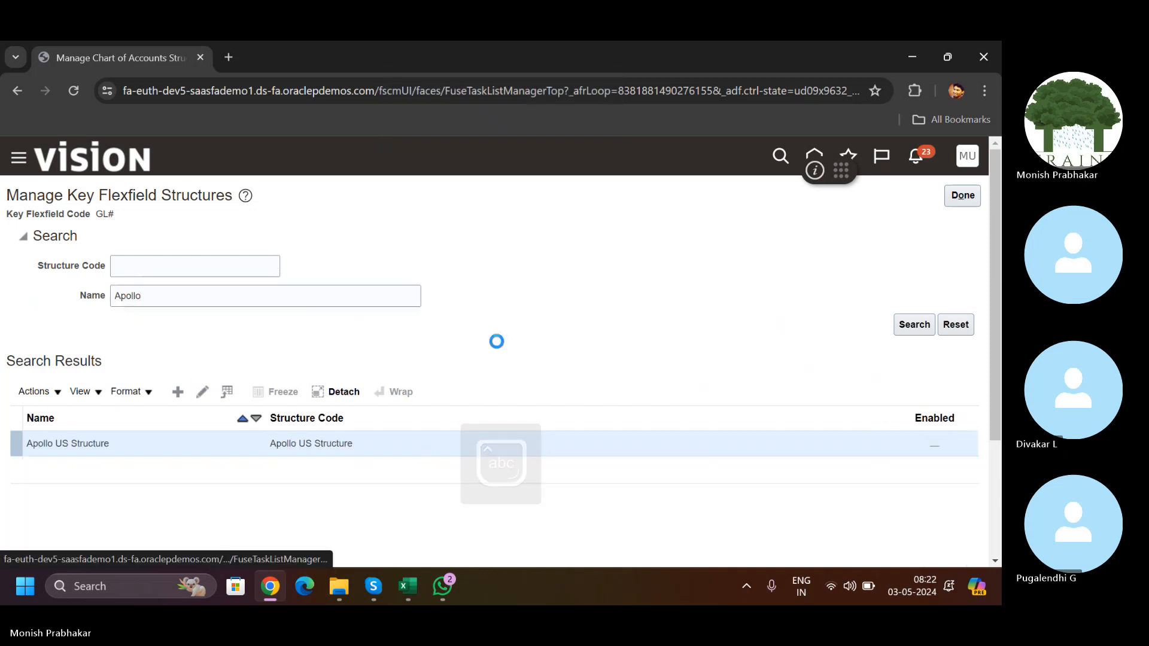
{"action": "scroll", "coordinate": [336, 249], "scroll_direction": "down", "scroll_amount": 2}
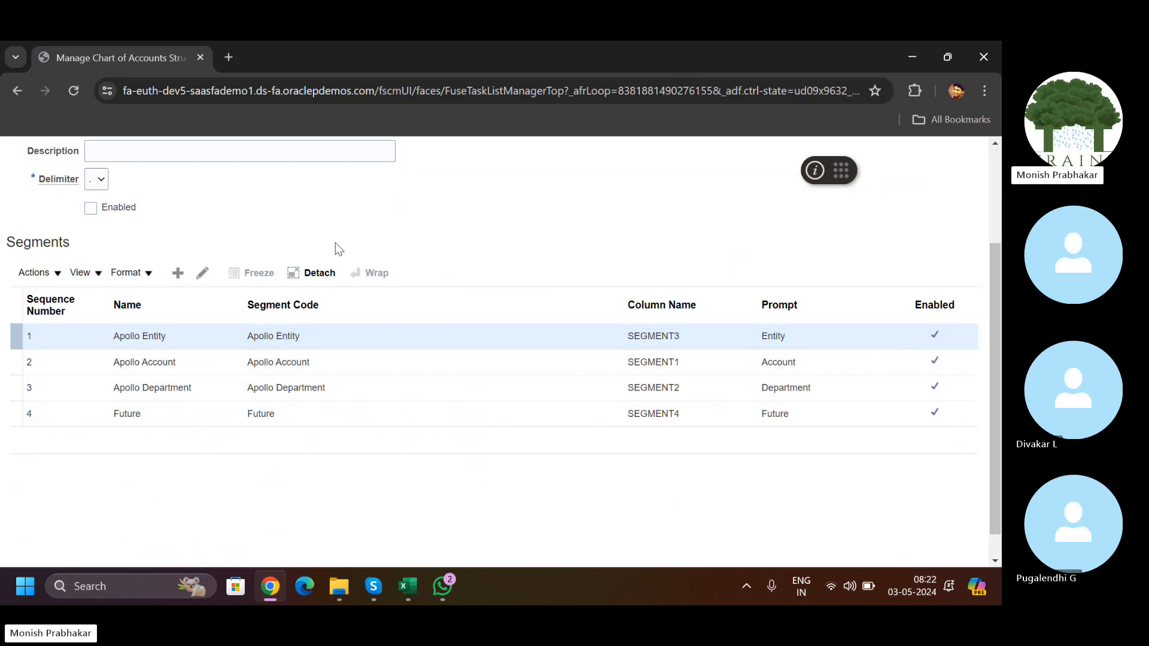
{"action": "left_click", "coordinate": [197, 276]}
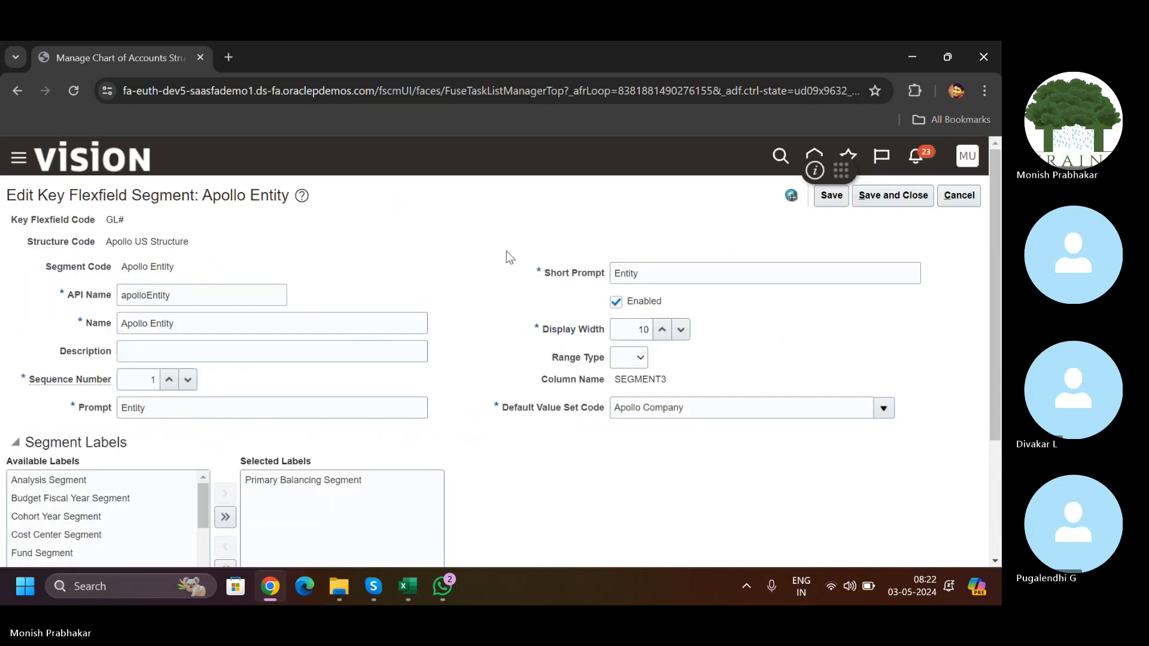
{"action": "mouse_move", "coordinate": [998, 303]}
{"action": "left_mouse_down"}
{"action": "mouse_move", "coordinate": [998, 342]}
{"action": "mouse_move", "coordinate": [998, 320]}
{"action": "left_mouse_up"}
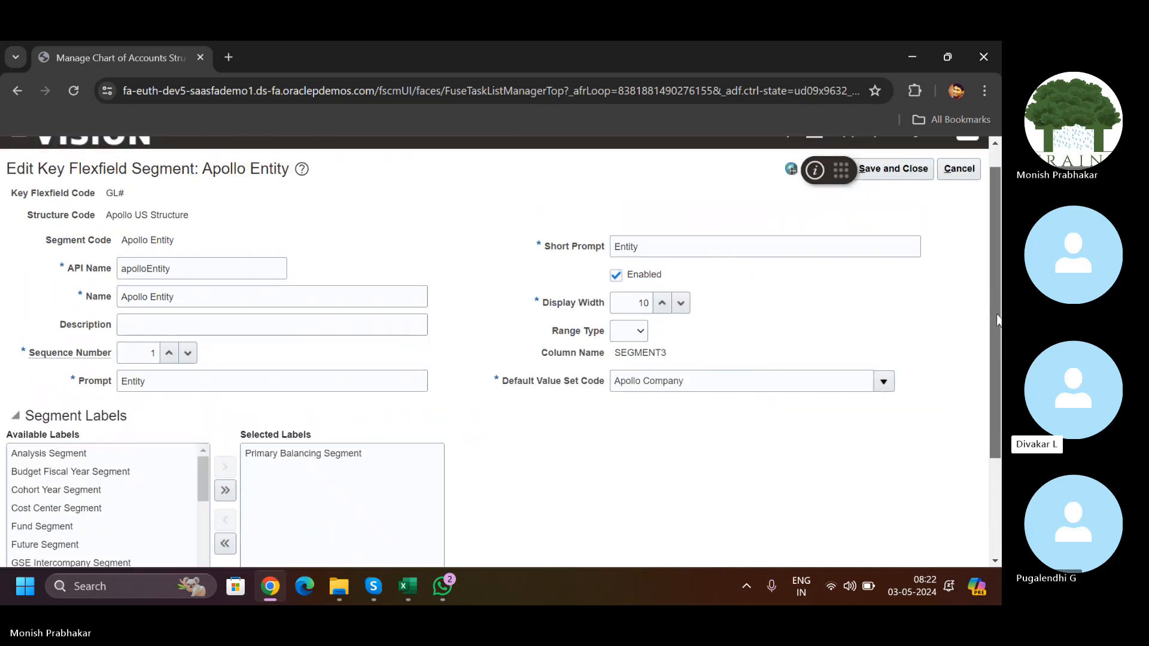
{"action": "left_click", "coordinate": [694, 386]}
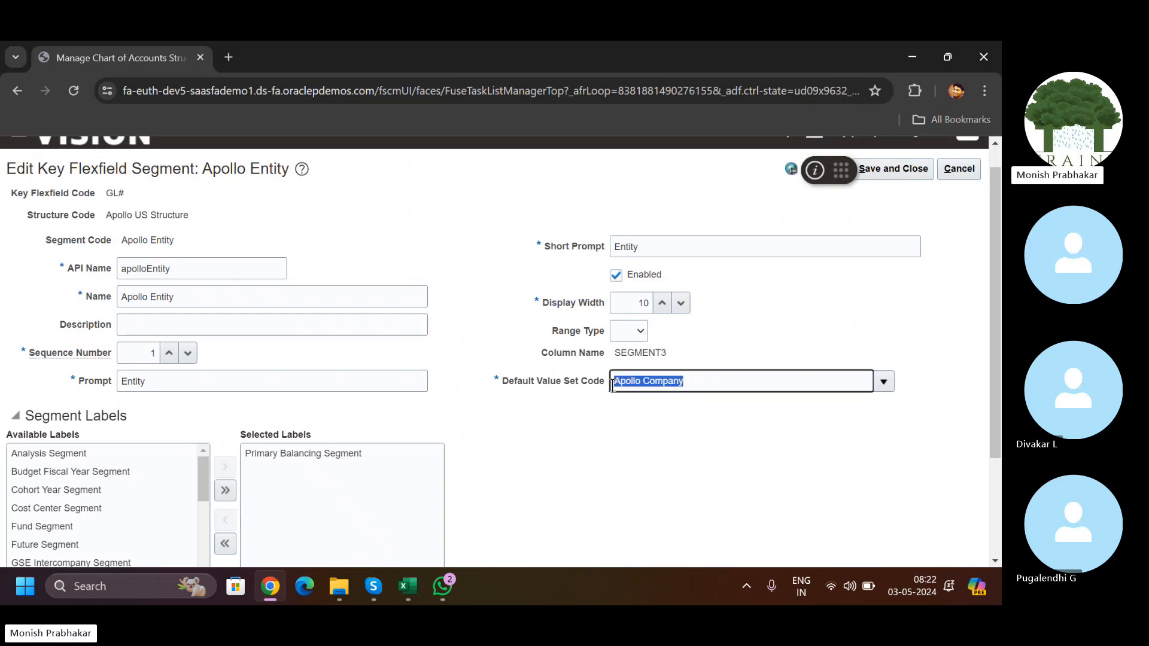
Step: Switch to the Classroom workbook in Excel and clear the journal entry example in cells F7:L10
{"action": "mouse_move", "coordinate": [400, 590]}
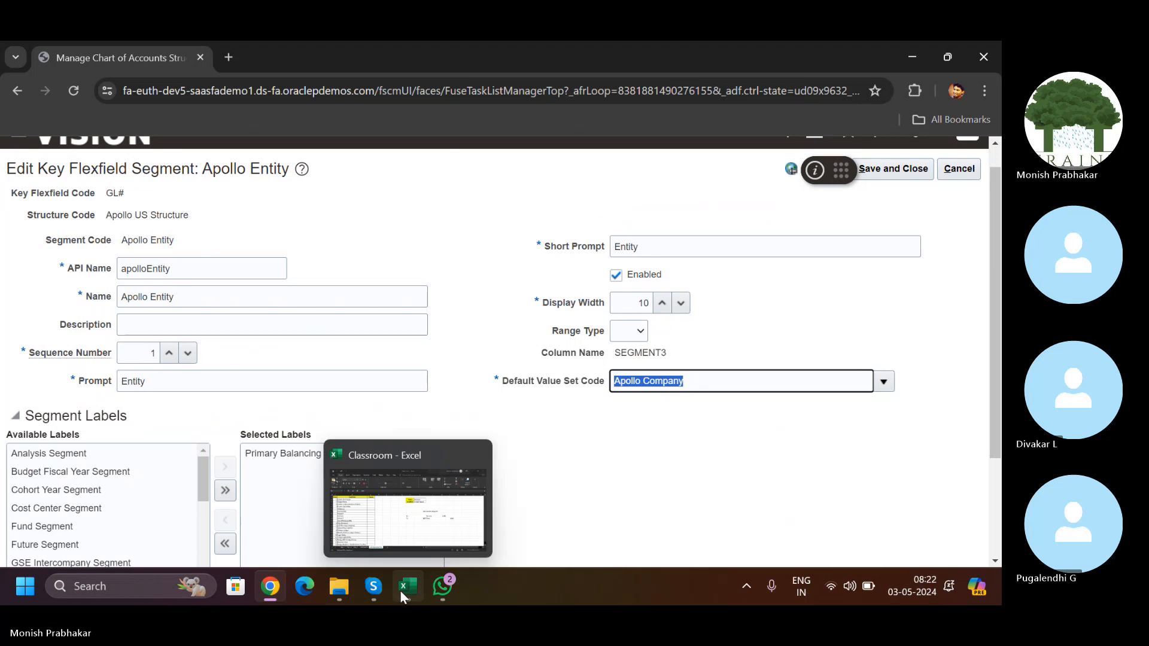
{"action": "left_click", "coordinate": [417, 516]}
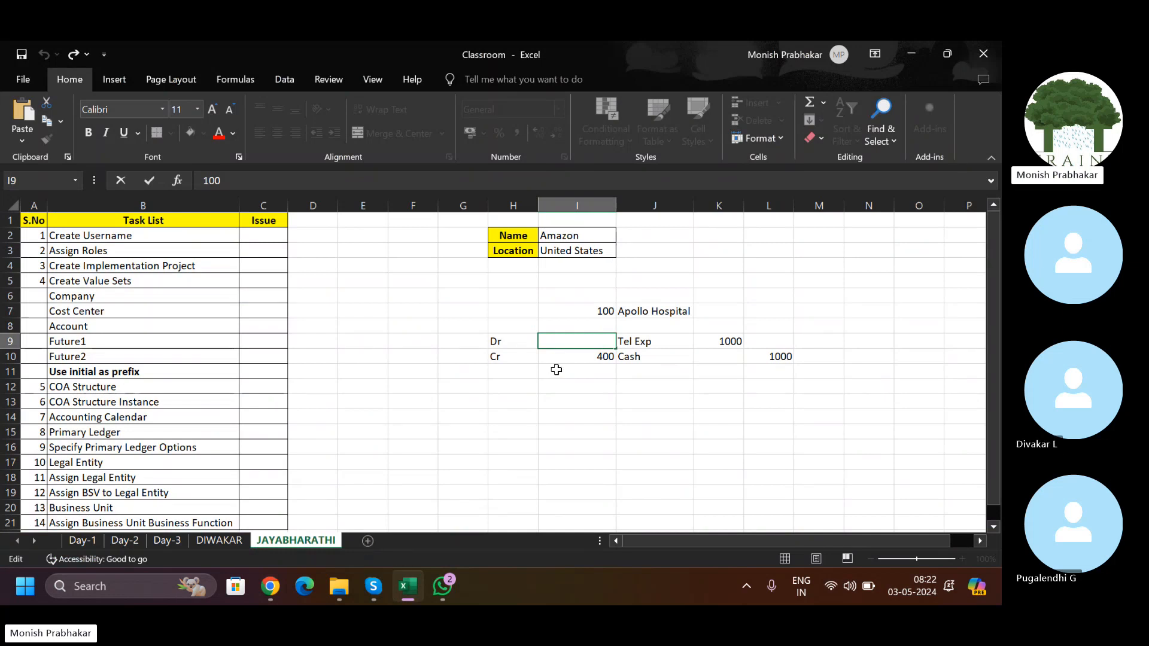
{"action": "left_click", "coordinate": [556, 370]}
{"action": "left_click_drag", "start_coordinate": [436, 310], "coordinate": [790, 359]}
{"action": "key", "text": "Delete"}
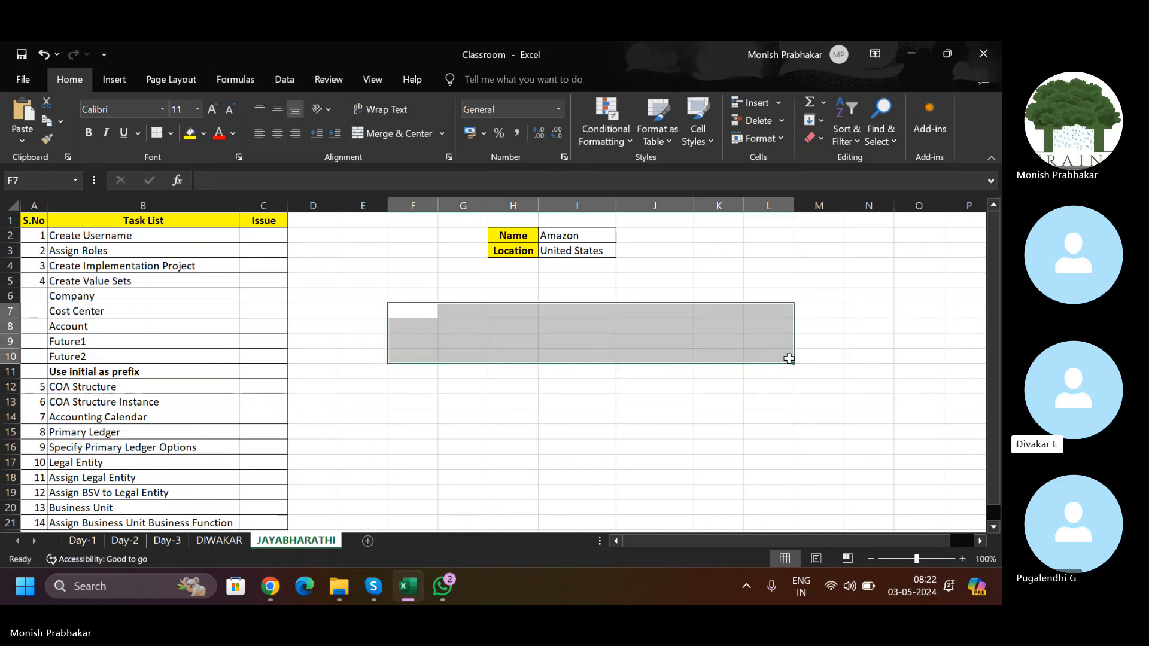
Step: Return to Oracle Fusion in Chrome and save and close the Apollo Entity segment
{"action": "left_click", "coordinate": [269, 586]}
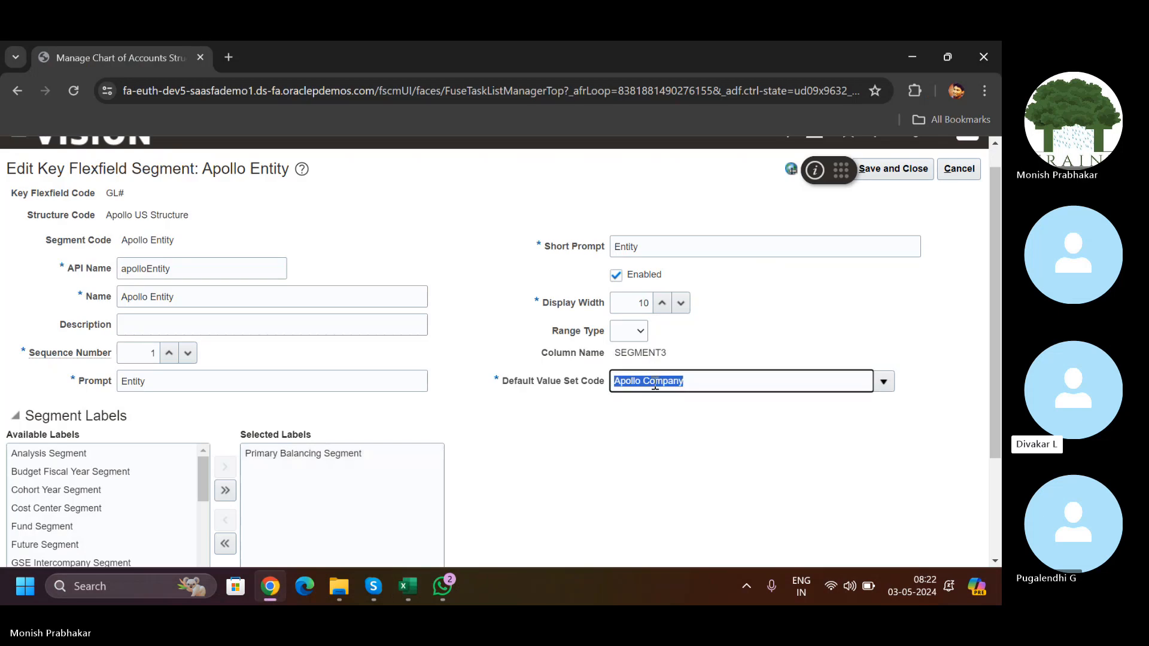
{"action": "left_click_drag", "start_coordinate": [992, 226], "coordinate": [991, 202]}
{"action": "left_click", "coordinate": [929, 199]}
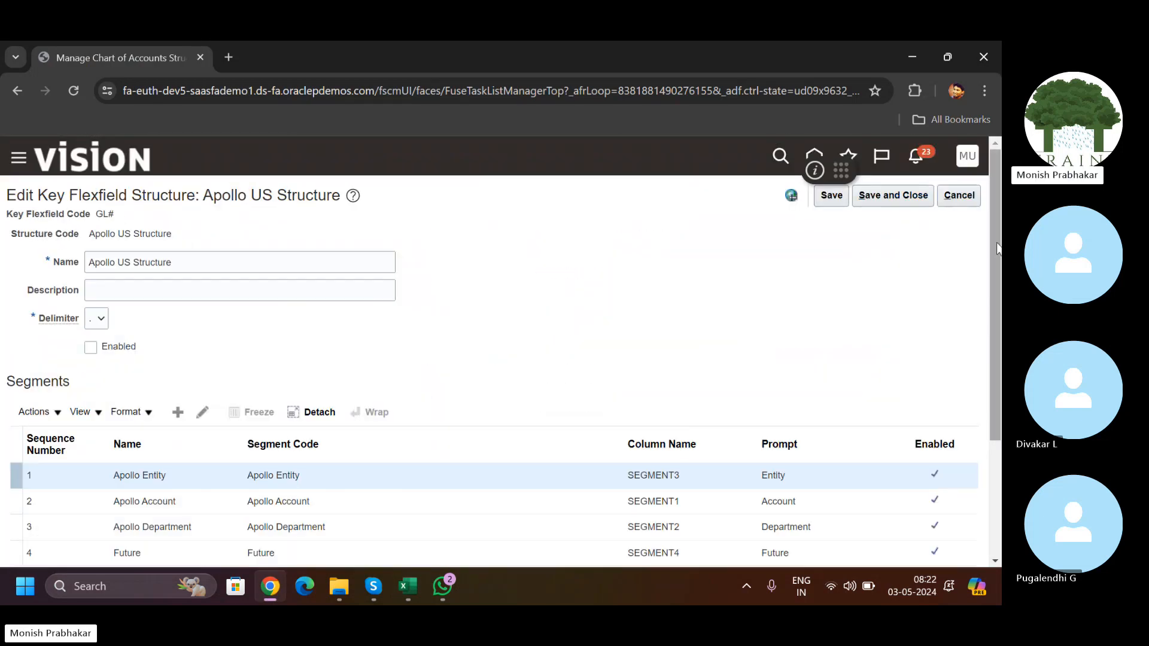
Step: Reopen the Apollo Entity segment, check its column name, and save and close it
{"action": "left_click_drag", "start_coordinate": [996, 249], "coordinate": [991, 344]}
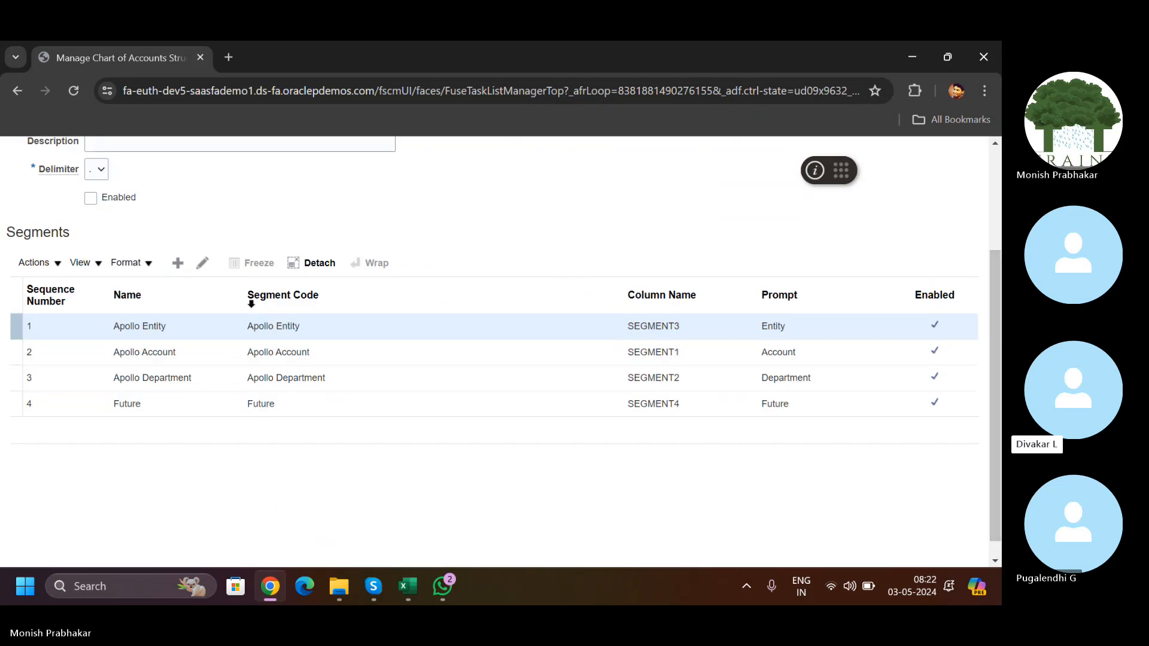
{"action": "left_click", "coordinate": [203, 263]}
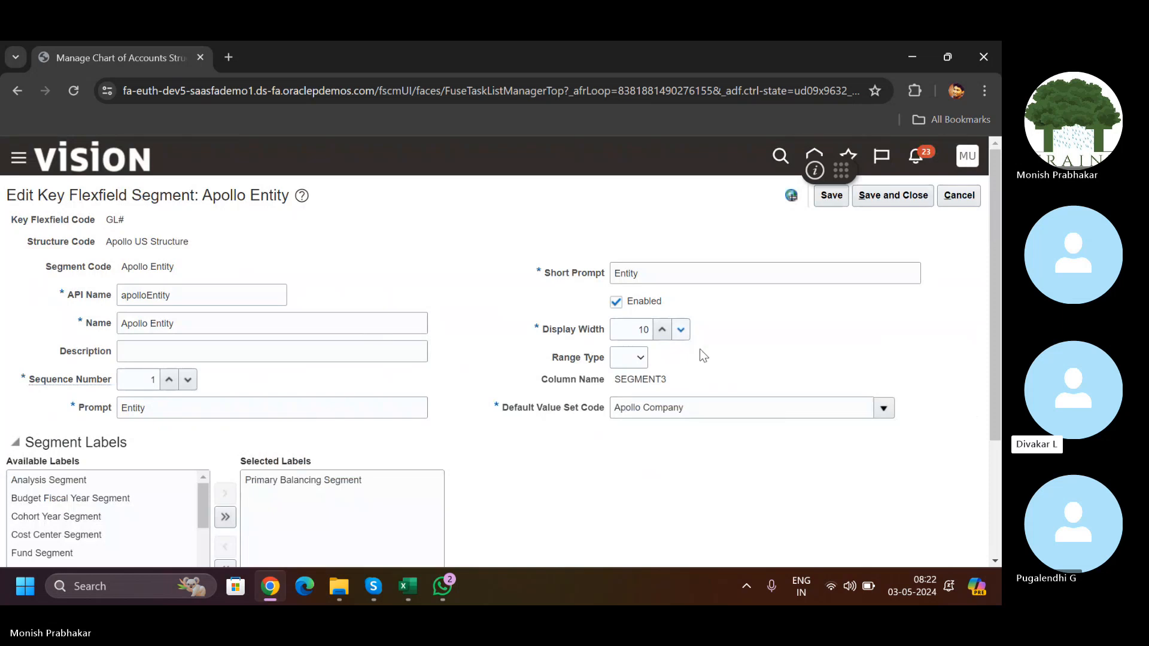
{"action": "left_click_drag", "start_coordinate": [619, 381], "coordinate": [680, 380]}
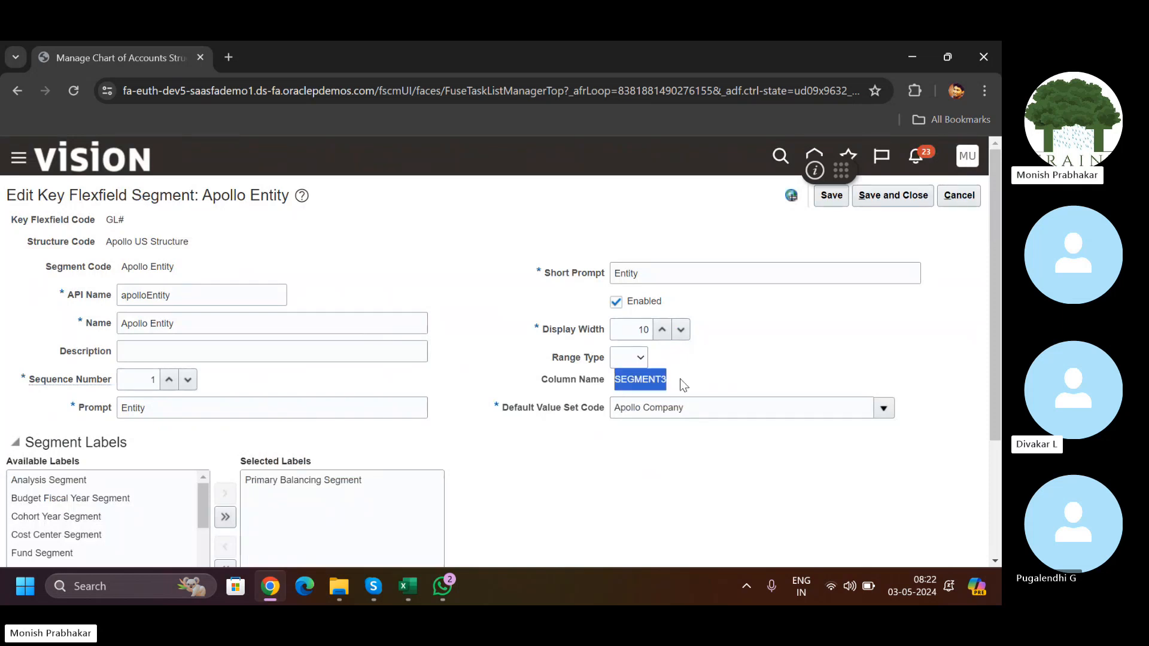
{"action": "left_click", "coordinate": [886, 200]}
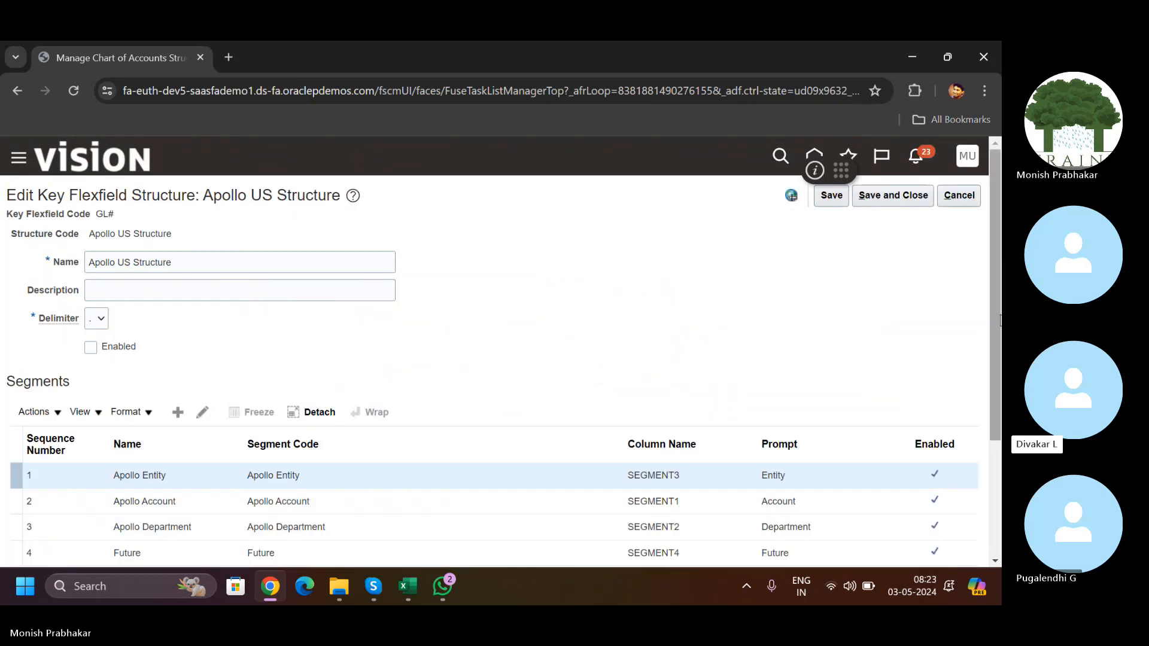
Step: Open the Apollo Account segment, review its column name and labels, and save and close it back to the structure
{"action": "scroll", "coordinate": [999, 321], "scroll_direction": "down", "scroll_amount": 3}
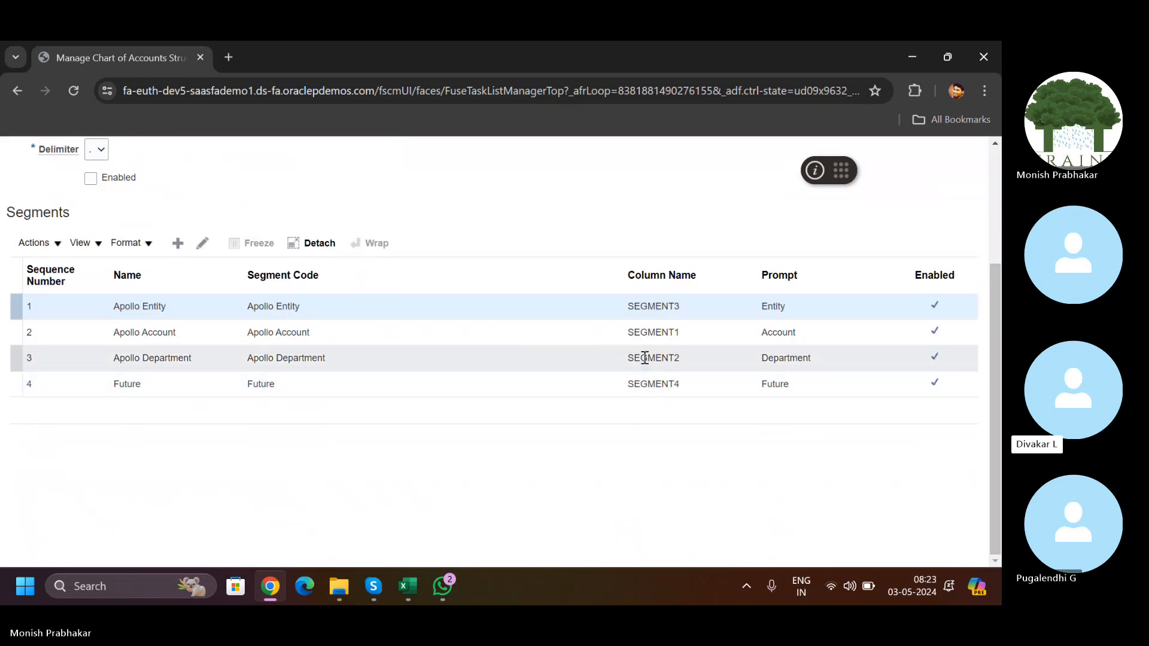
{"action": "left_click", "coordinate": [645, 337]}
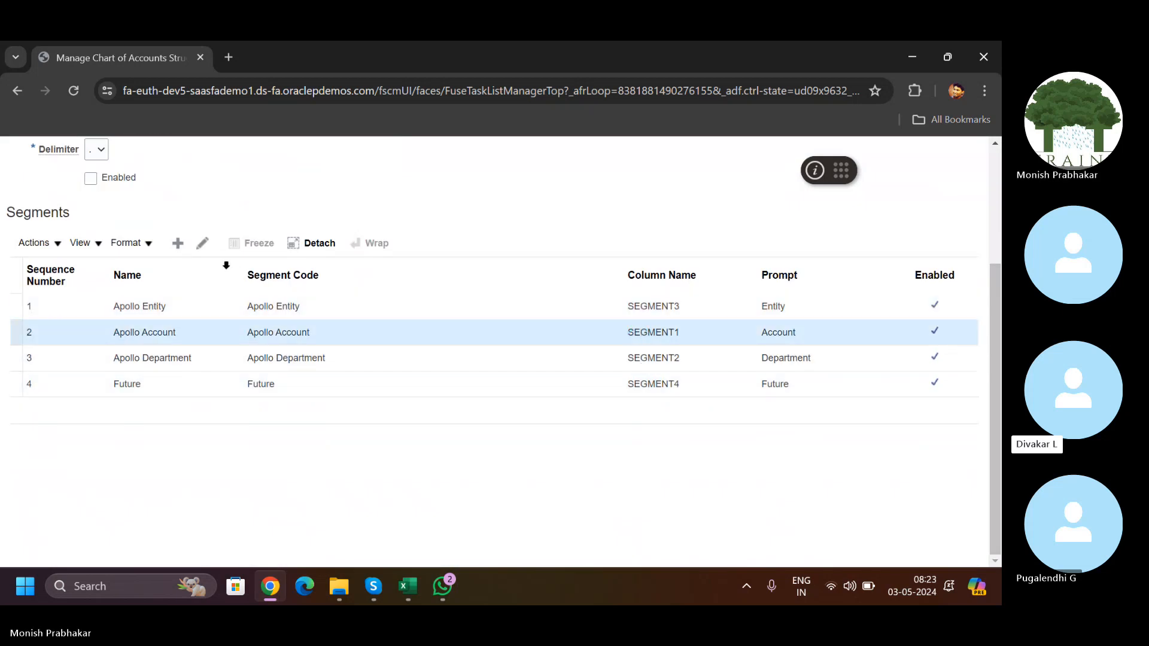
{"action": "left_click", "coordinate": [202, 243]}
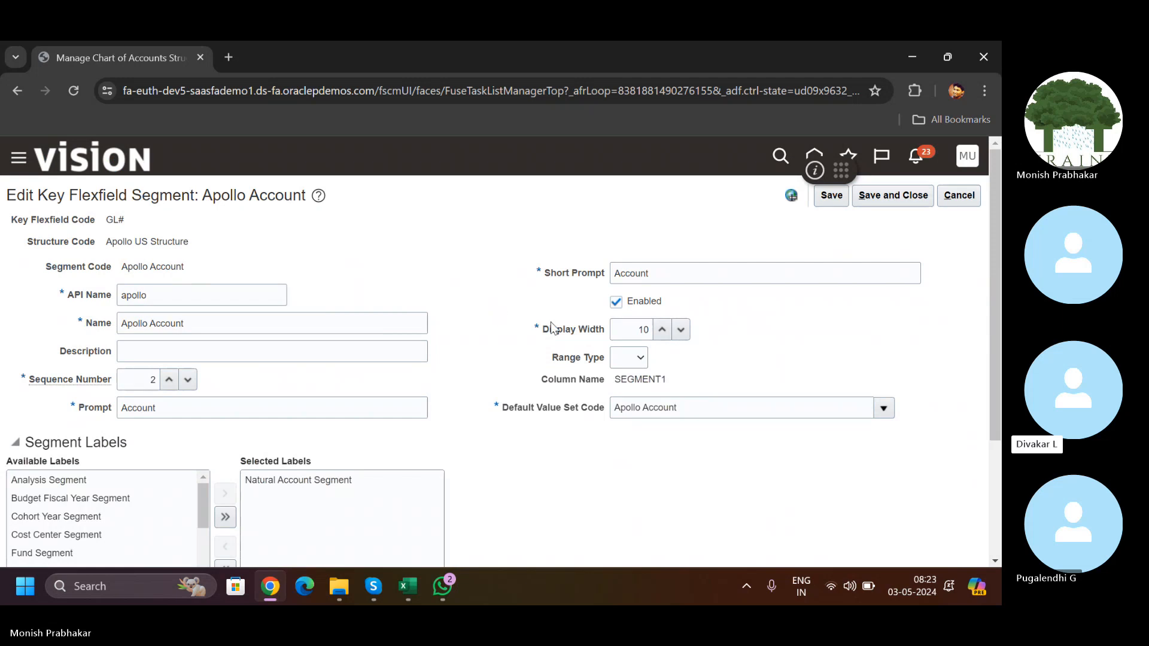
{"action": "left_click", "coordinate": [909, 197]}
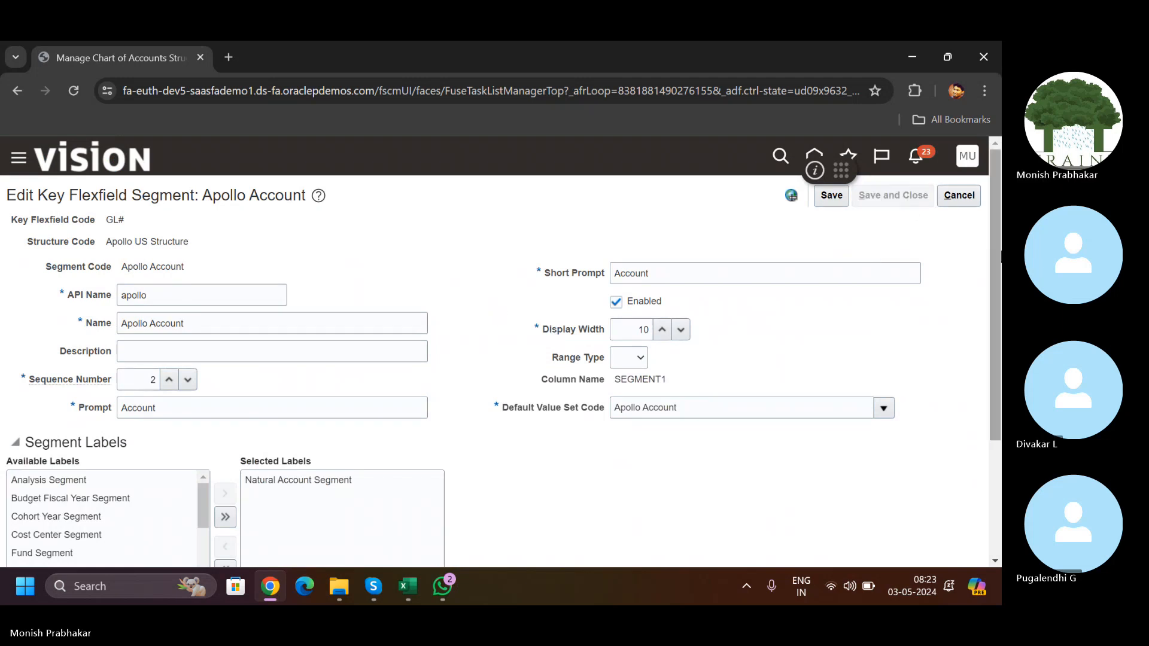
{"action": "scroll", "coordinate": [999, 375], "scroll_direction": "down", "scroll_amount": 3}
{"action": "scroll", "coordinate": [999, 375], "scroll_direction": "up", "scroll_amount": 2}
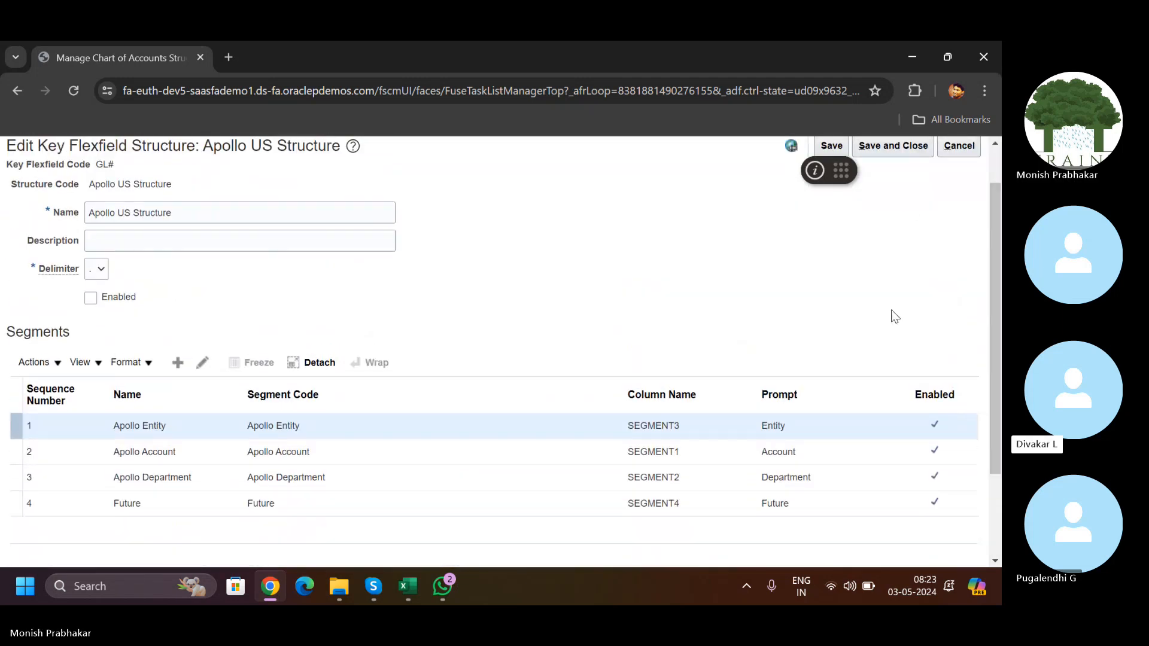
{"action": "scroll", "coordinate": [998, 210], "scroll_direction": "up", "scroll_amount": 1}
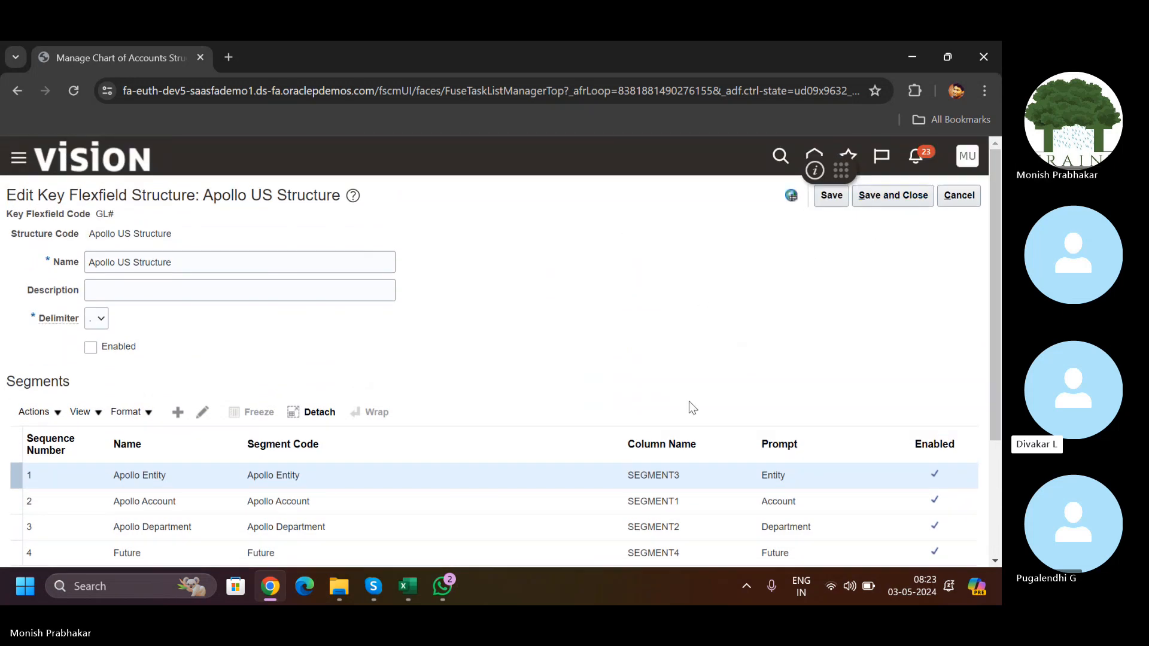
Step: Open the Apollo Entity segment and bring up the value set search for its default value set code
{"action": "left_click", "coordinate": [203, 413]}
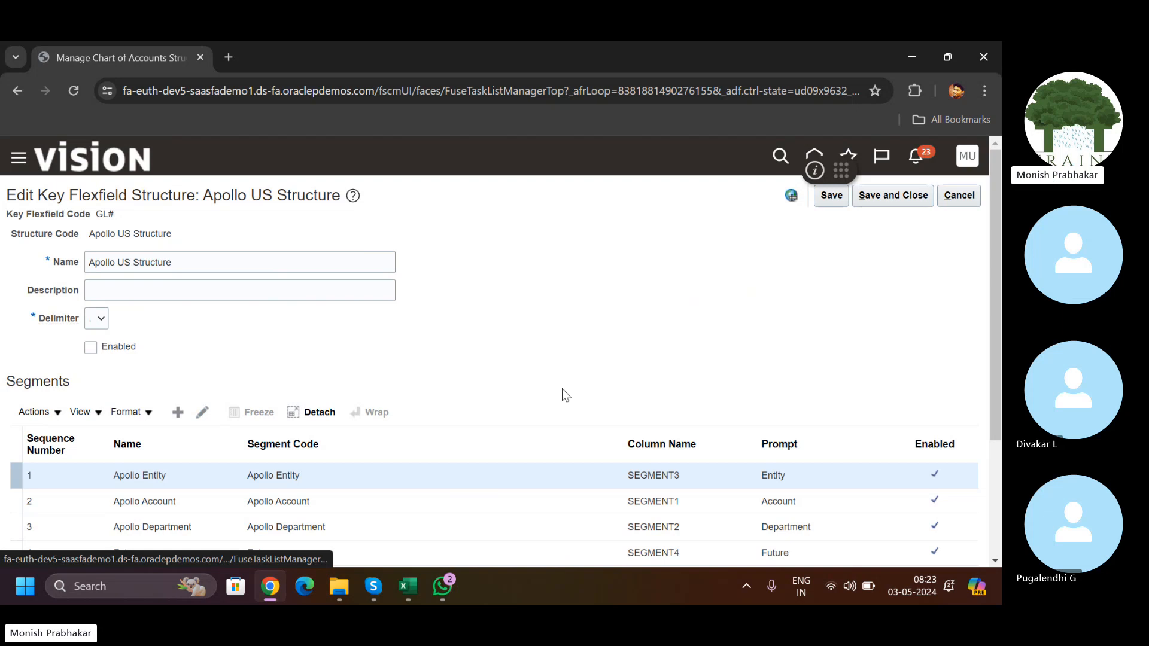
{"action": "left_click", "coordinate": [885, 411]}
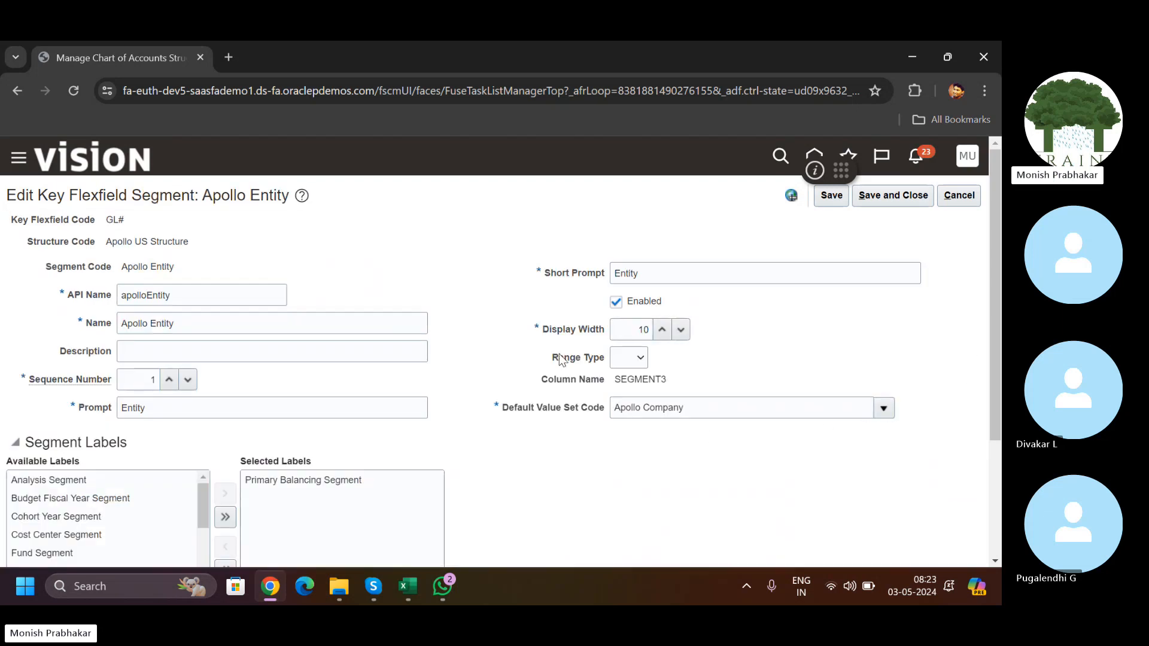
{"action": "left_click_drag", "start_coordinate": [692, 317], "coordinate": [462, 330]}
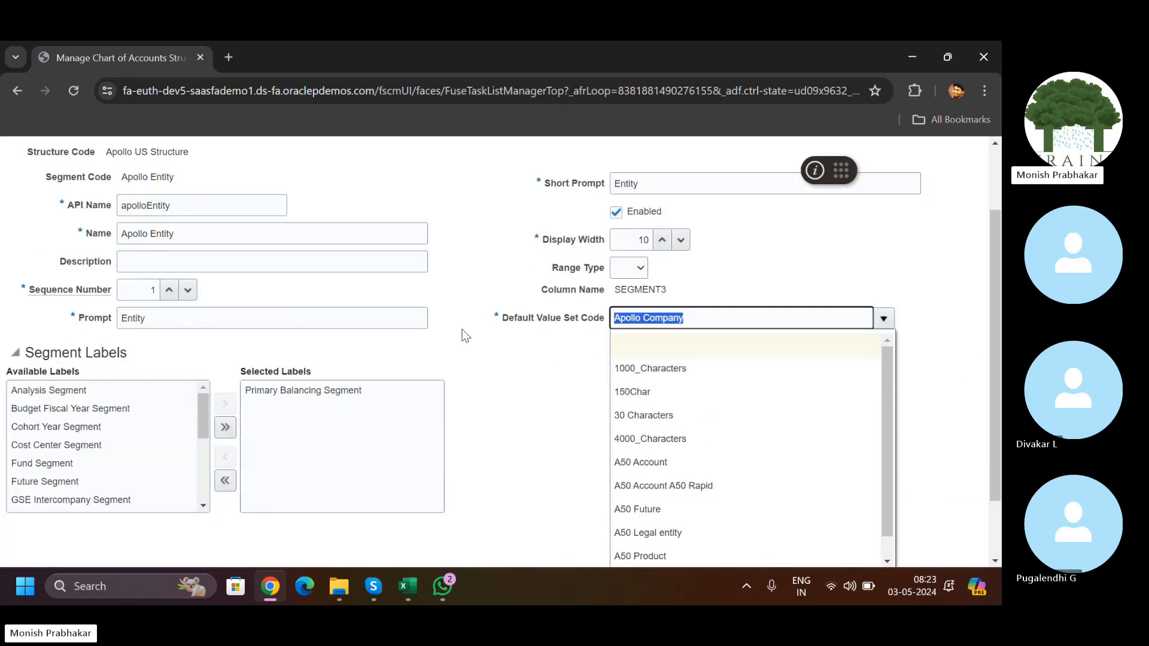
{"action": "key", "text": "BackSpace"}
{"action": "key", "text": "Caps_Lock"}
{"action": "type", "text": "Helath"}
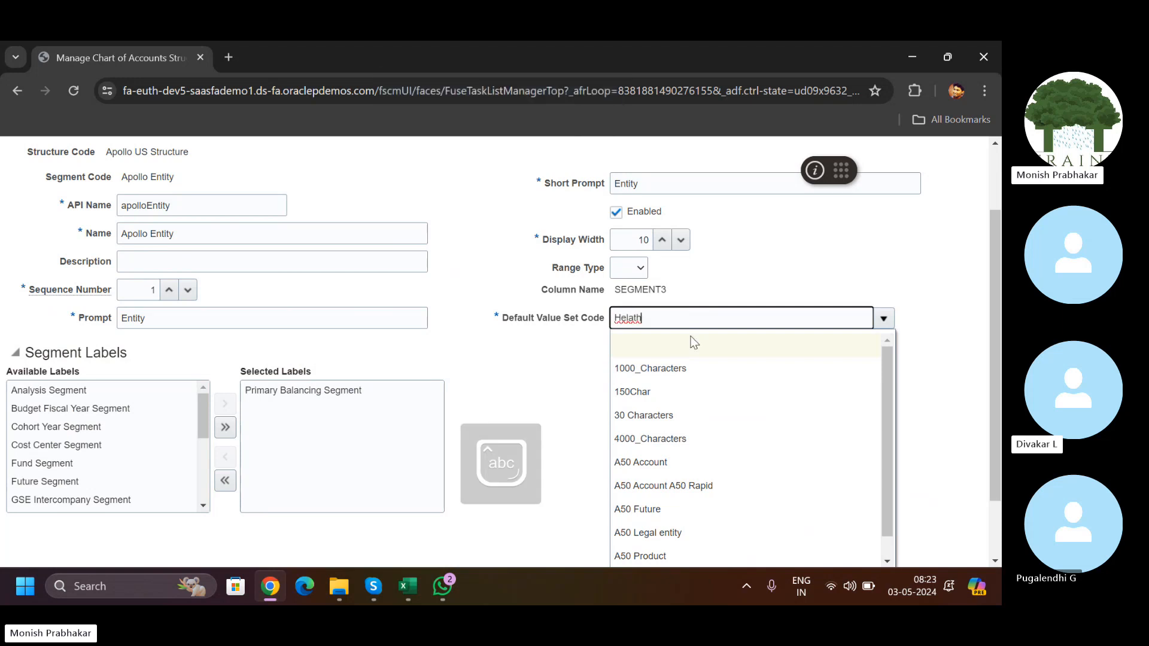
{"action": "scroll", "coordinate": [997, 386], "scroll_direction": "down", "scroll_amount": 1}
{"action": "scroll", "coordinate": [996, 386], "scroll_direction": "down", "scroll_amount": 2}
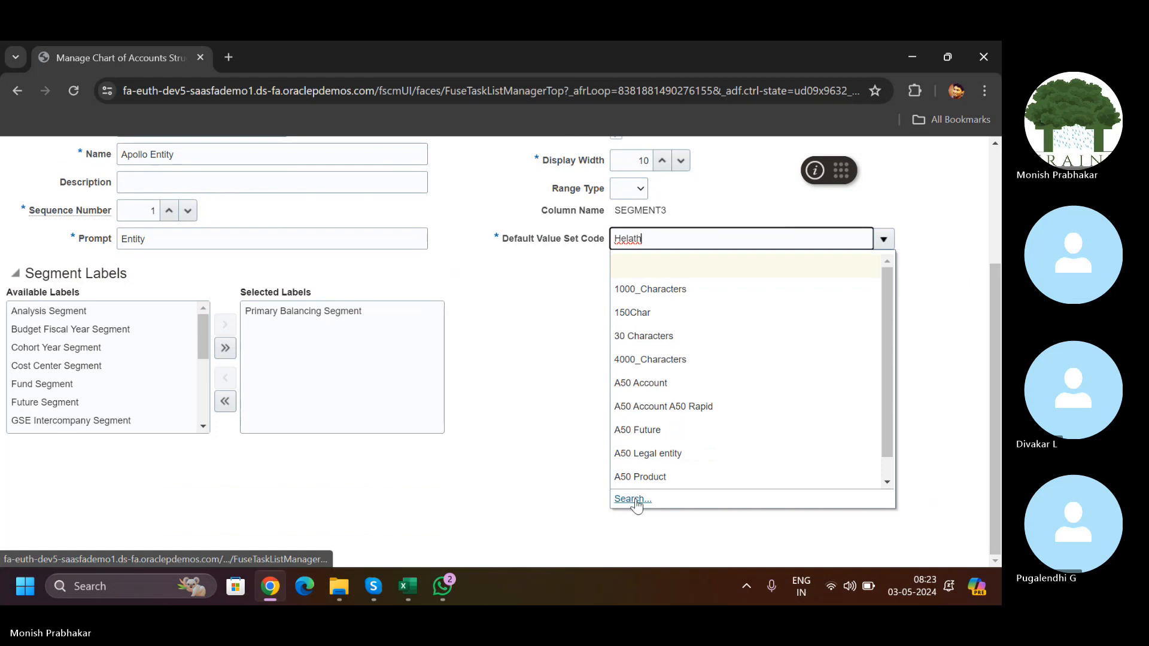
{"action": "left_click", "coordinate": [631, 500]}
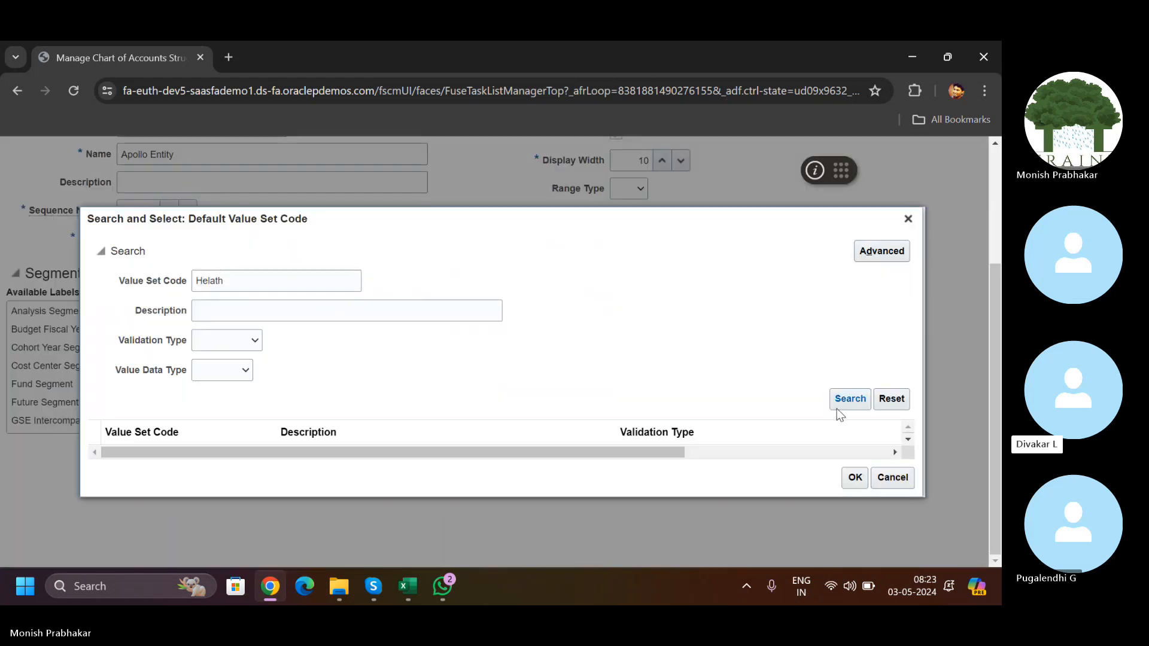
Step: Correct the value set code criterion to Health and run the search
{"action": "left_click", "coordinate": [246, 285]}
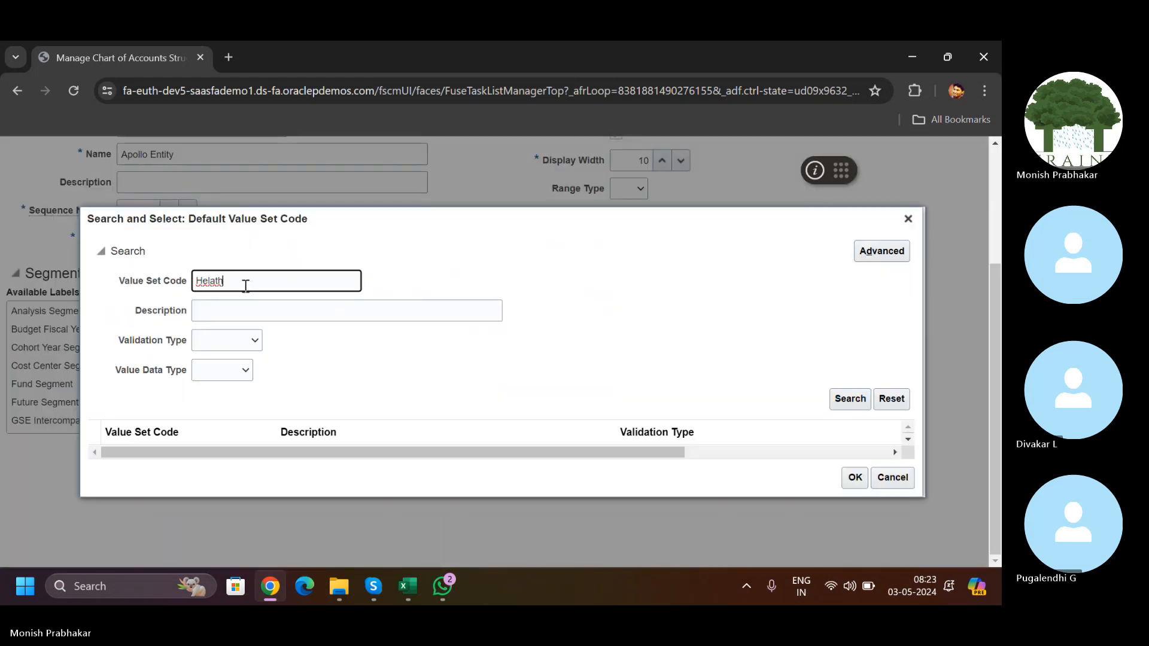
{"action": "key", "text": "BackSpace"}
{"action": "key", "text": "BackSpace"}
{"action": "key", "text": "BackSpace"}
{"action": "key", "text": "BackSpace"}
{"action": "type", "text": "alt"}
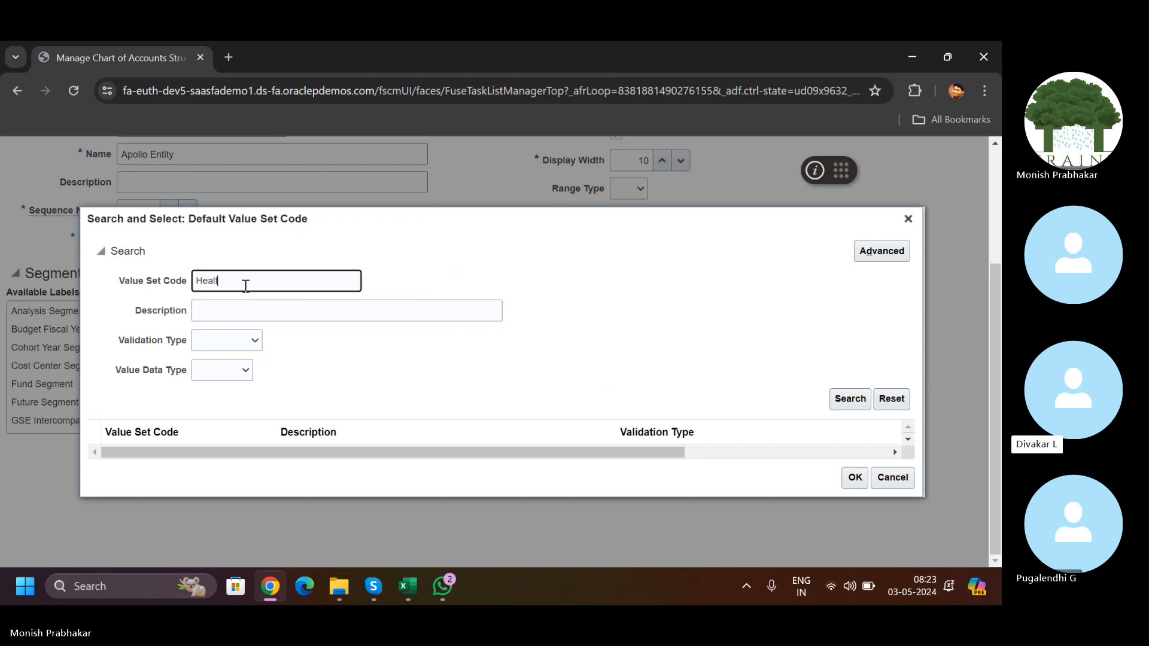
{"action": "type", "text": "h"}
{"action": "key", "text": "Return"}
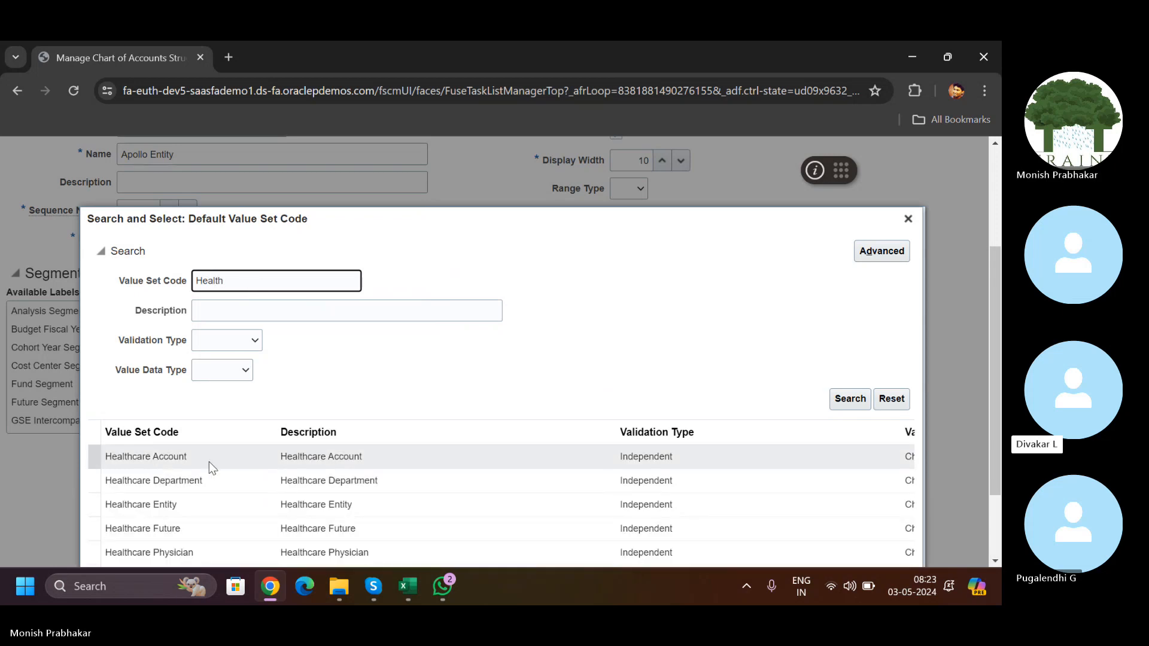
Step: Choose Healthcare Entity as the Apollo Entity segment's default value set, and save and close the segment
{"action": "left_click", "coordinate": [175, 505]}
{"action": "scroll", "coordinate": [963, 426], "scroll_direction": "down", "scroll_amount": 3}
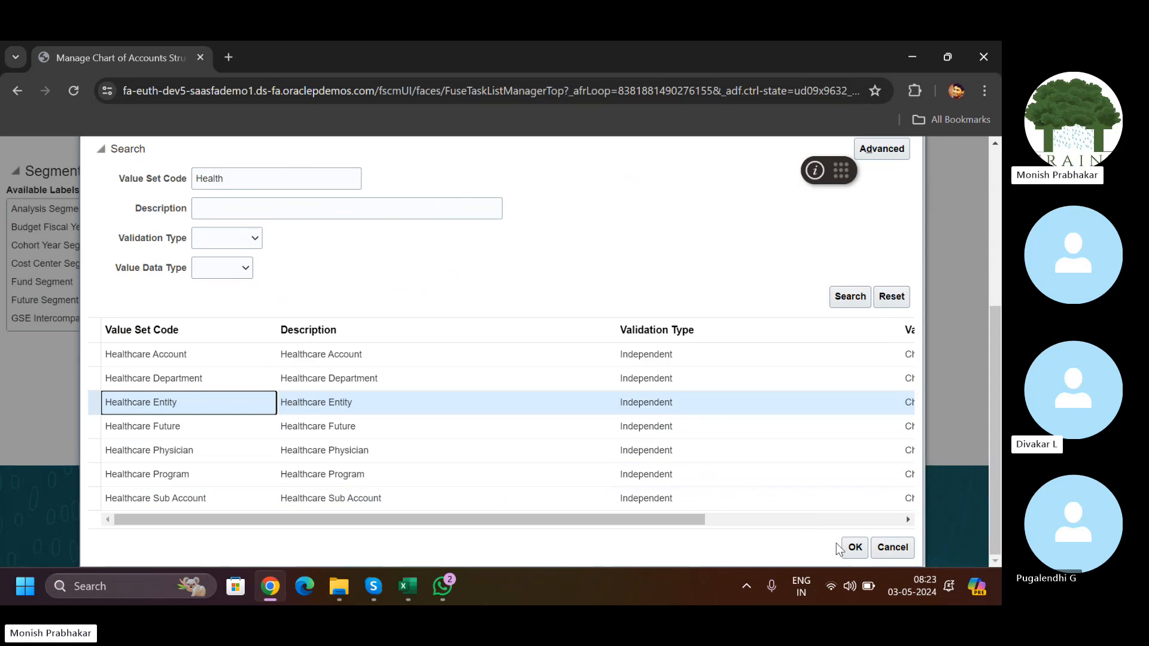
{"action": "left_click", "coordinate": [861, 543]}
{"action": "scroll", "coordinate": [929, 263], "scroll_direction": "up", "scroll_amount": 5}
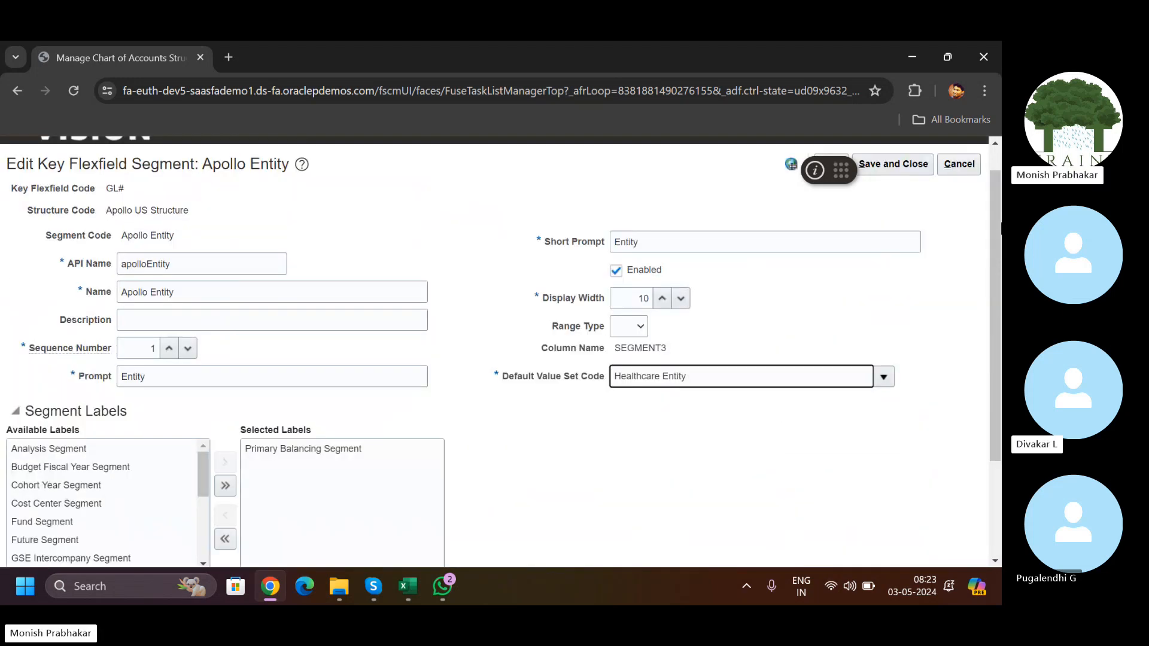
{"action": "left_click", "coordinate": [890, 197]}
Step: Open the Apollo Account segment and search for a default value set code starting with Heal
{"action": "scroll", "coordinate": [808, 359], "scroll_direction": "down", "scroll_amount": 3}
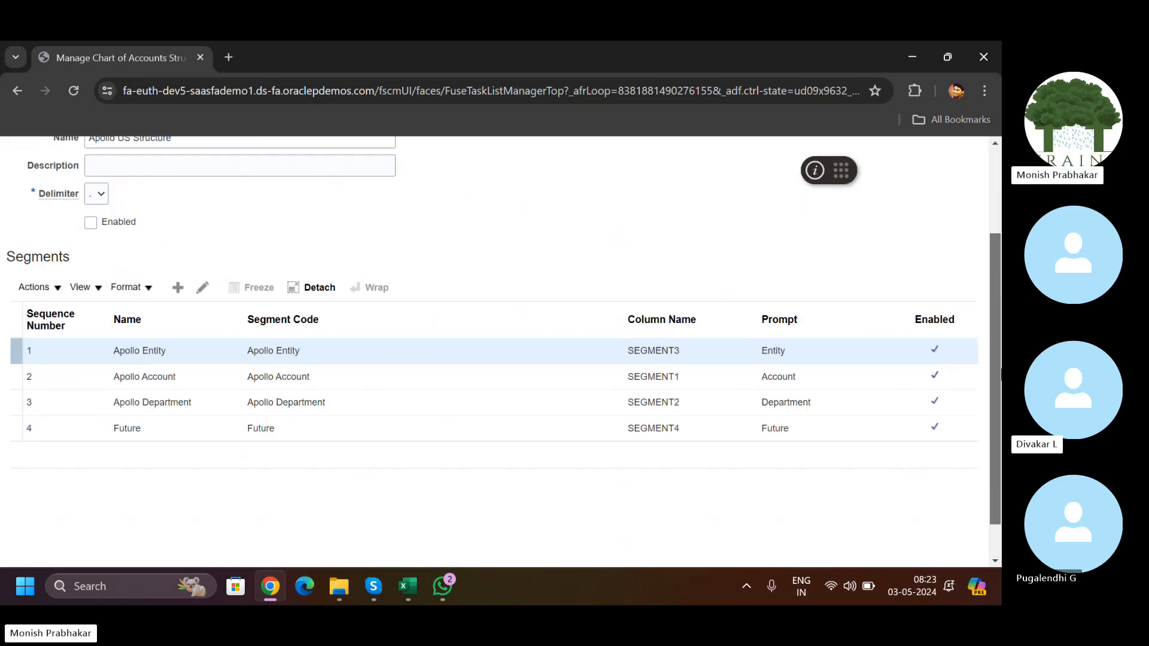
{"action": "left_click", "coordinate": [808, 374]}
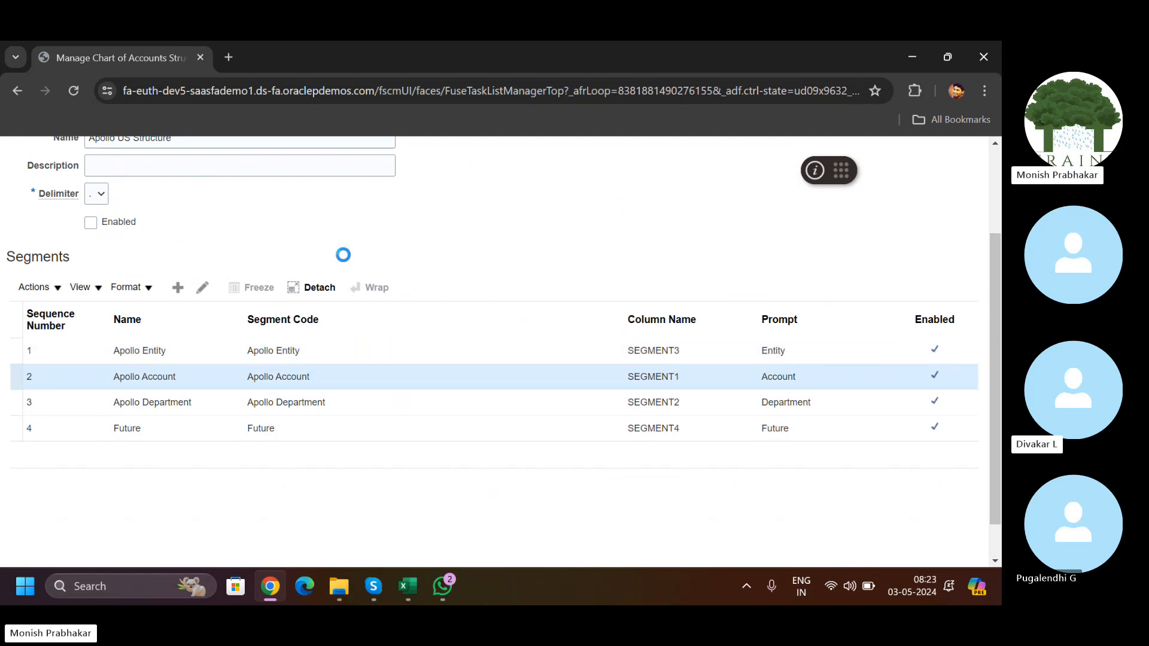
{"action": "left_click", "coordinate": [202, 287]}
{"action": "left_click_drag", "start_coordinate": [681, 406], "coordinate": [509, 410]}
{"action": "key", "text": "BackSpace"}
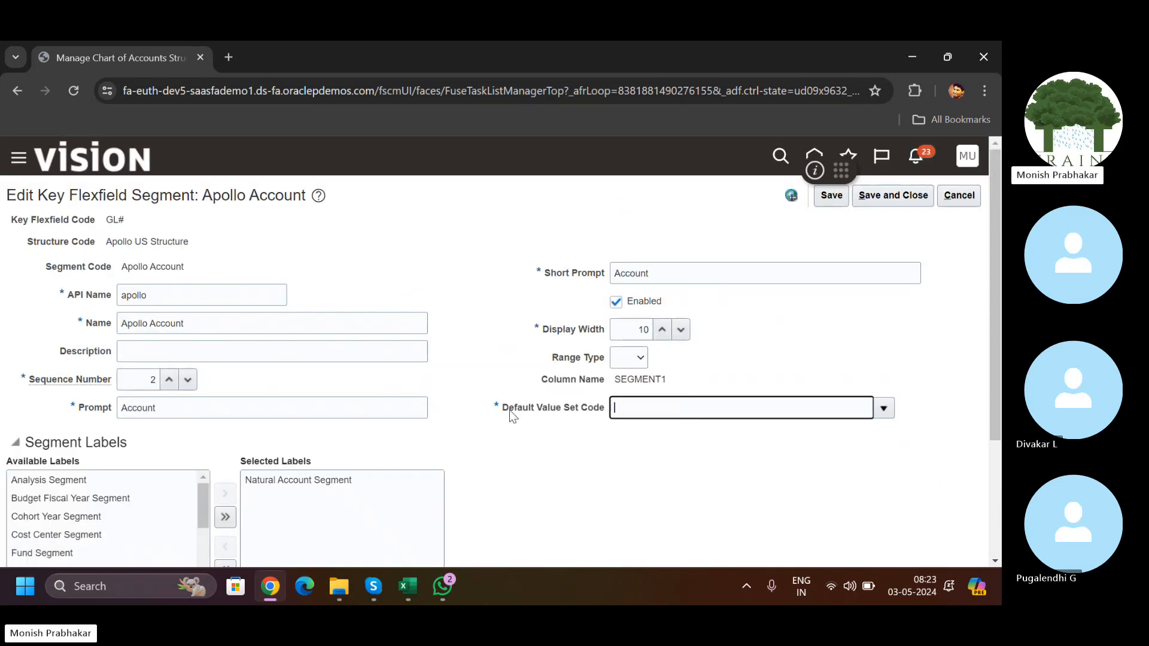
{"action": "key", "text": "Caps_Lock"}
{"action": "type", "text": "H"}
{"action": "key", "text": "Caps_Lock"}
{"action": "type", "text": "eal"}
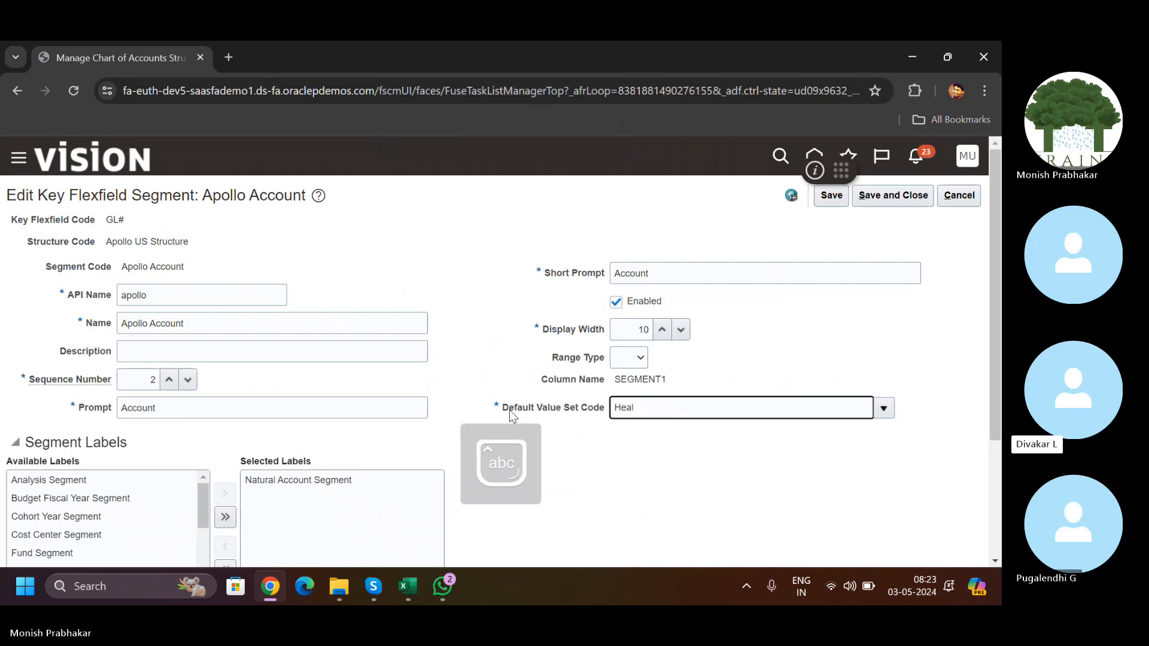
{"action": "scroll", "coordinate": [991, 390], "scroll_direction": "down", "scroll_amount": 2}
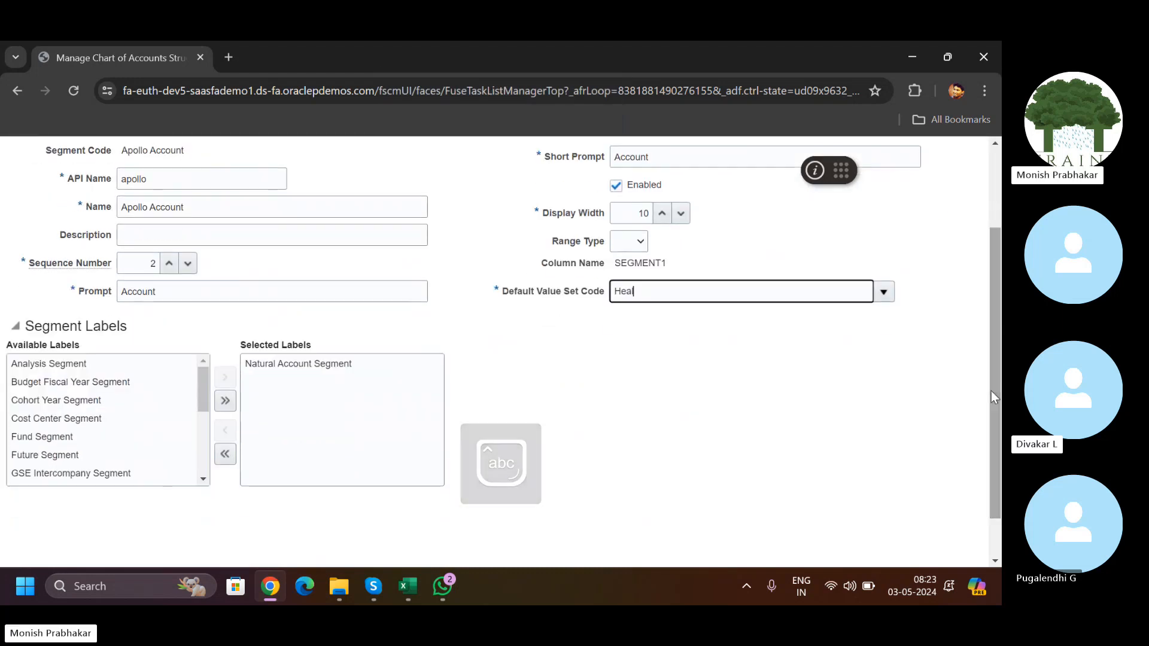
{"action": "left_click", "coordinate": [885, 295]}
{"action": "scroll", "coordinate": [854, 449], "scroll_direction": "down", "scroll_amount": 1}
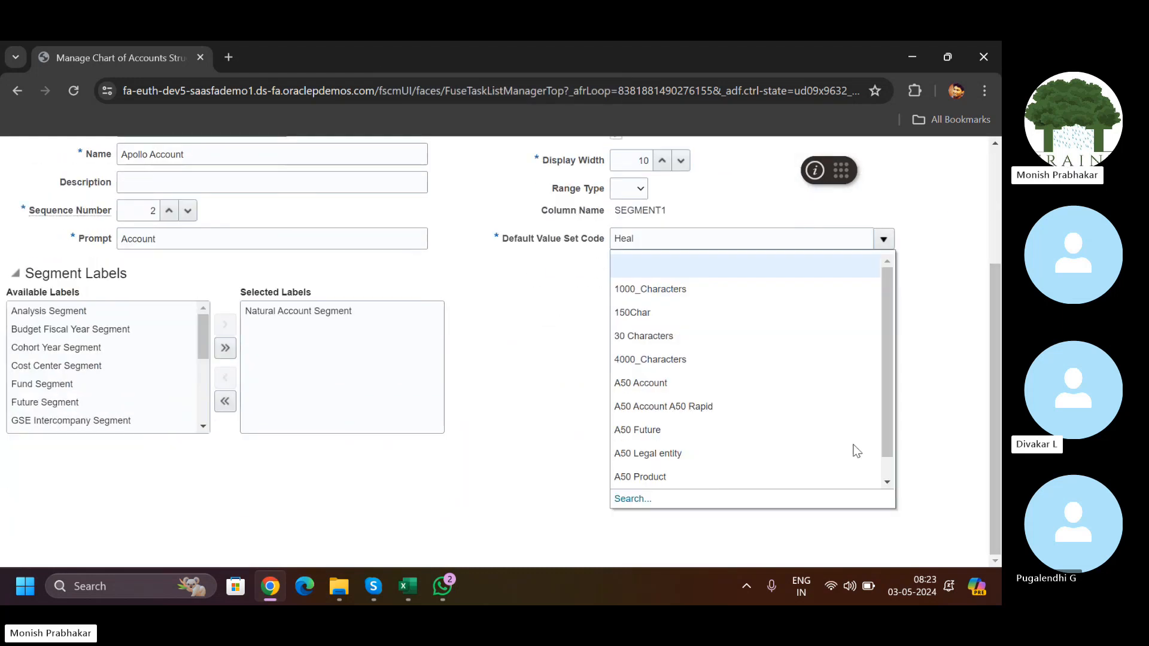
{"action": "left_click", "coordinate": [628, 498]}
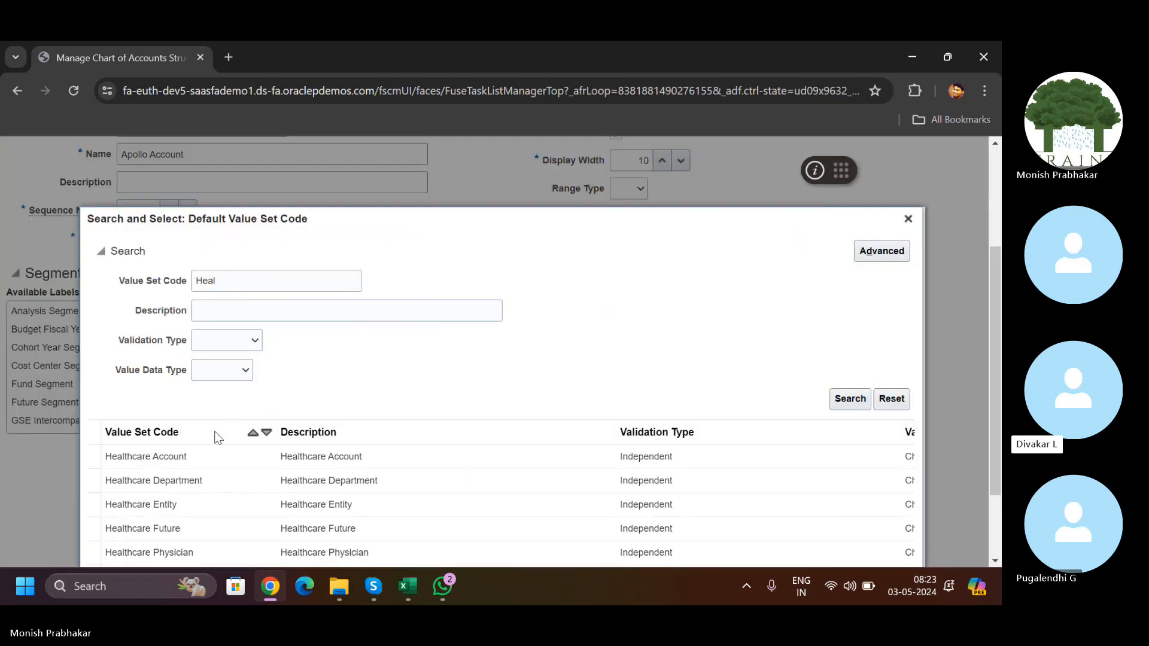
Step: Choose Healthcare Account as the Apollo Account segment's default value set, and save and close the segment
{"action": "scroll", "coordinate": [771, 472], "scroll_direction": "down", "scroll_amount": 2}
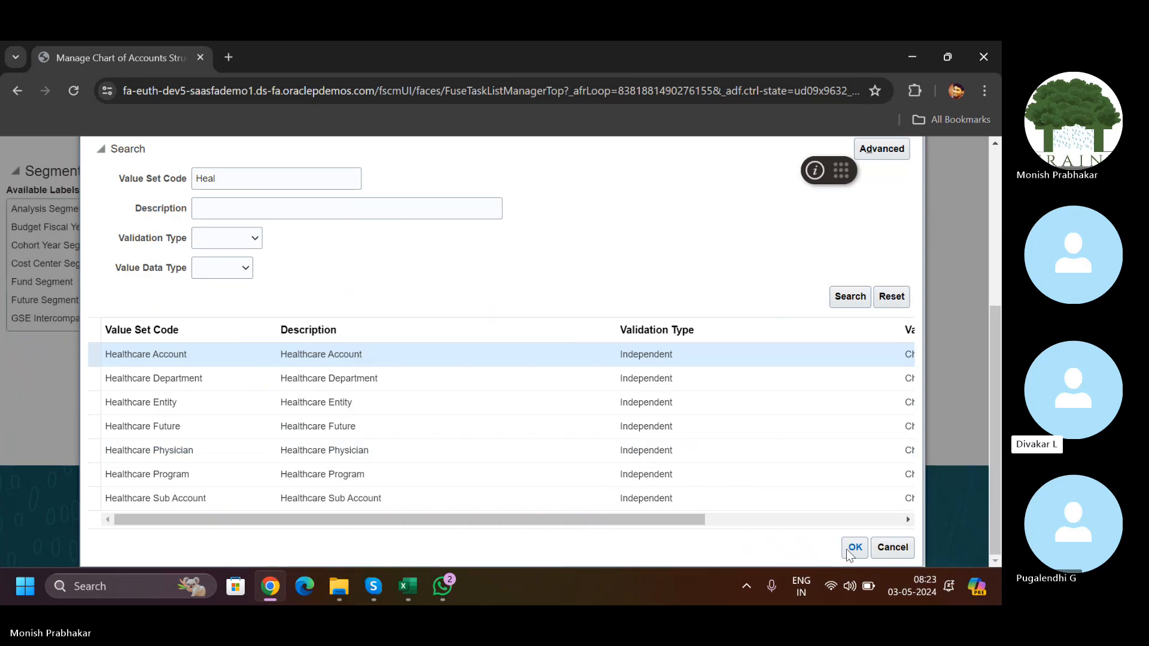
{"action": "left_click", "coordinate": [855, 548]}
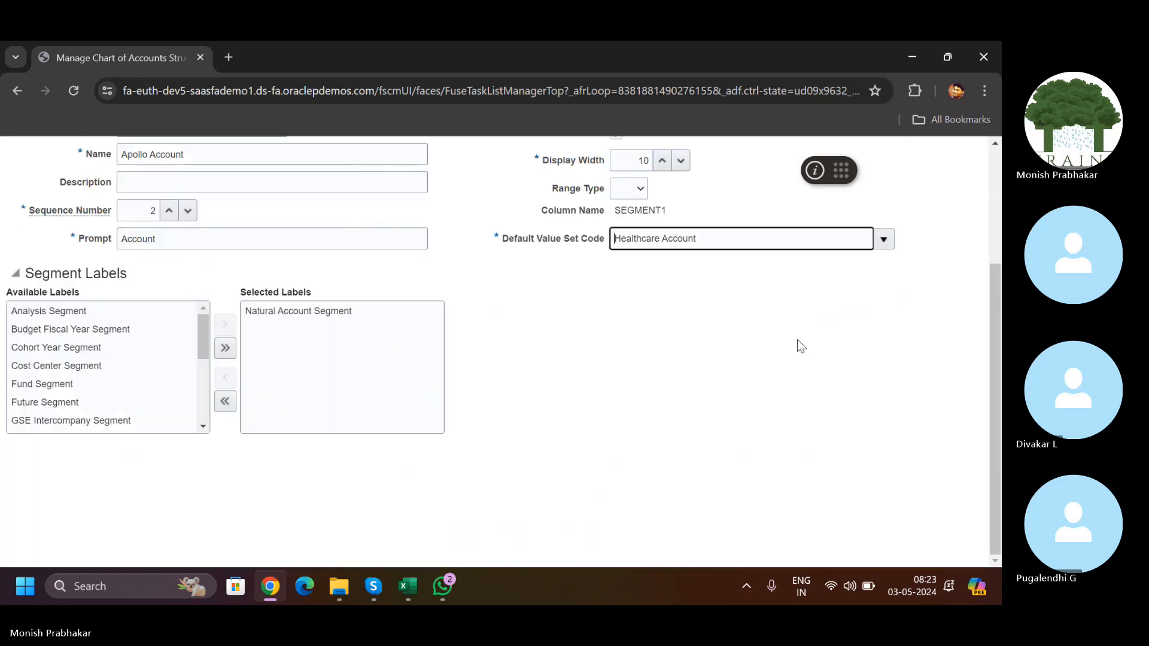
{"action": "left_click", "coordinate": [893, 195]}
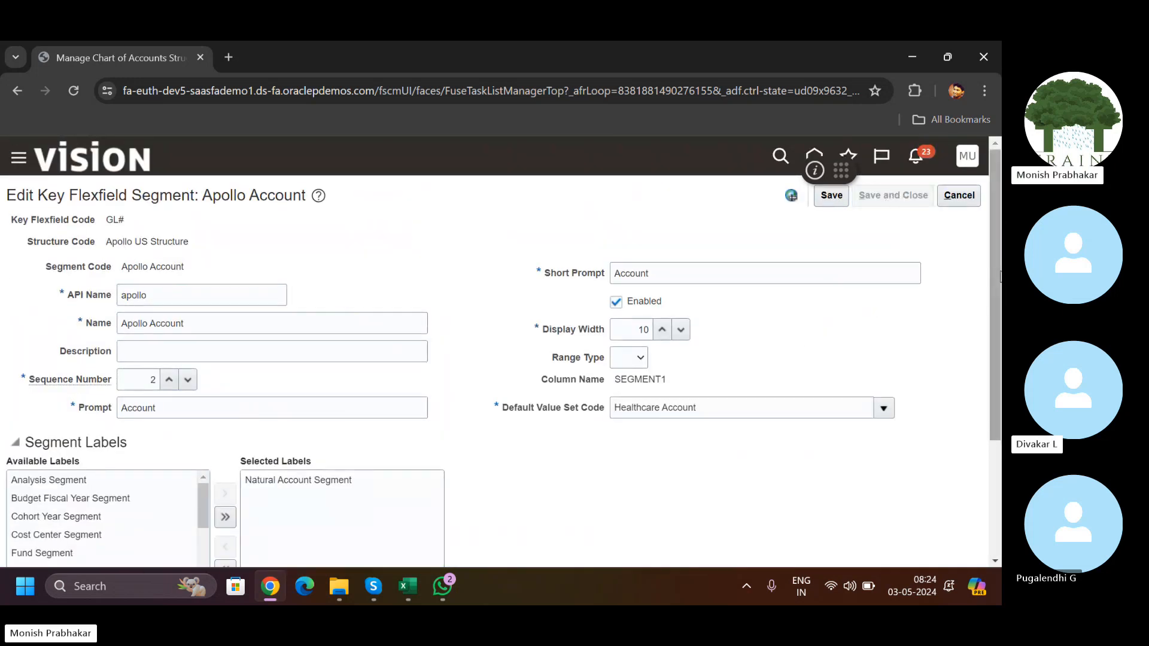
Step: Open the Apollo Department segment and search for a default value set code starting with Heal
{"action": "left_click", "coordinate": [799, 379]}
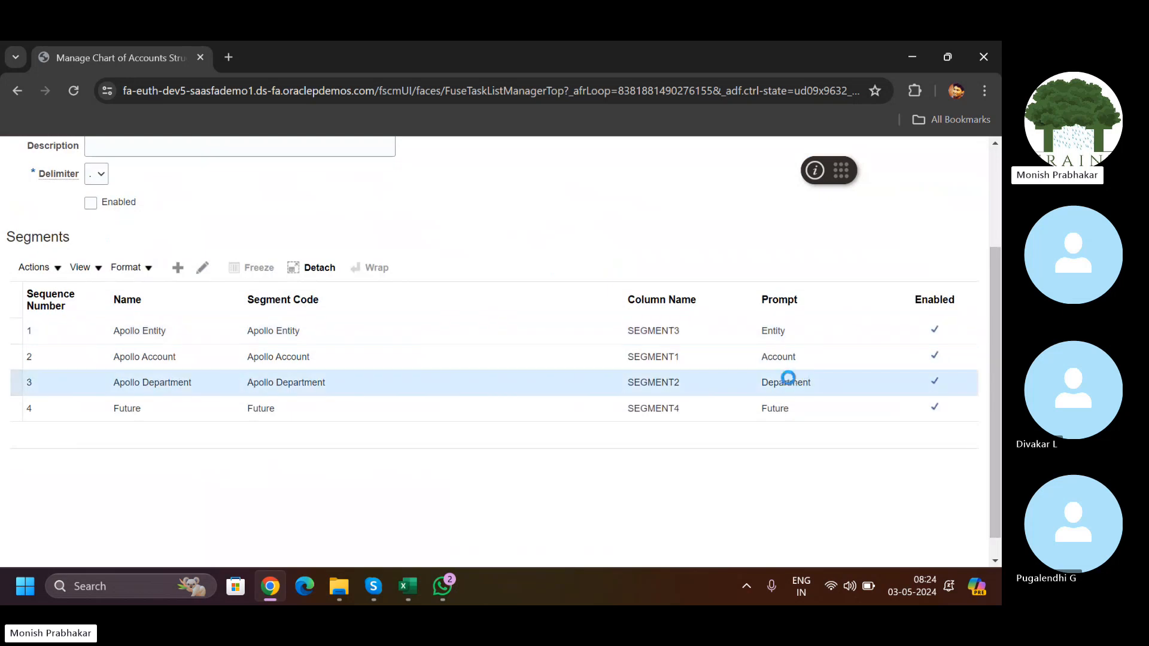
{"action": "left_click", "coordinate": [202, 268]}
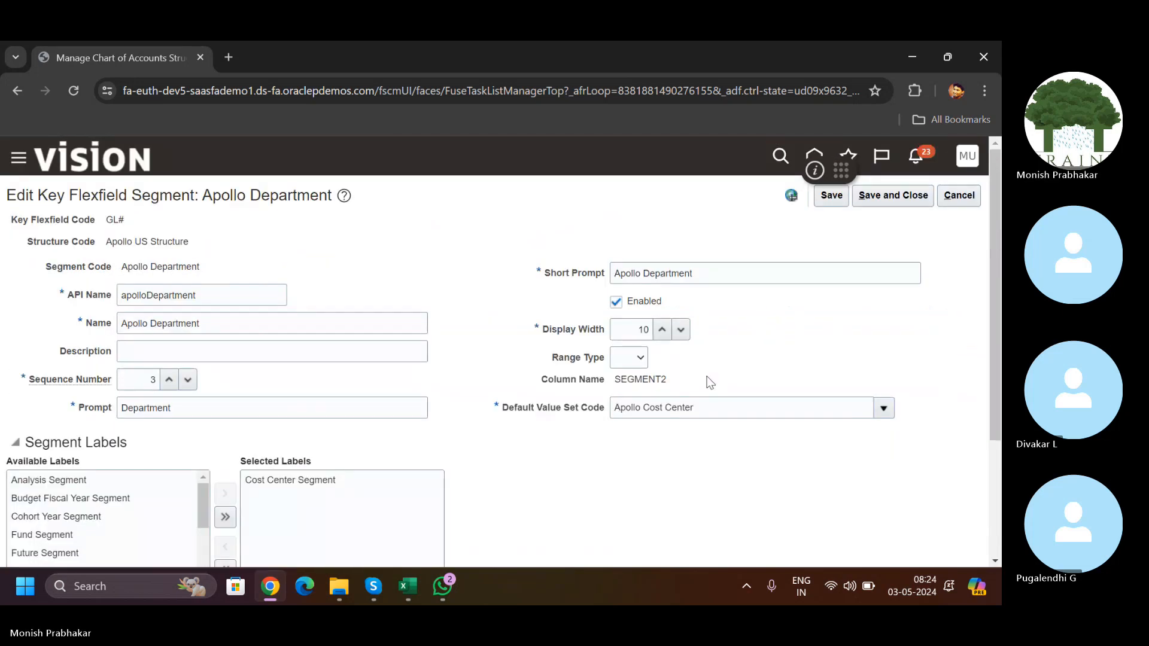
{"action": "left_click", "coordinate": [884, 409]}
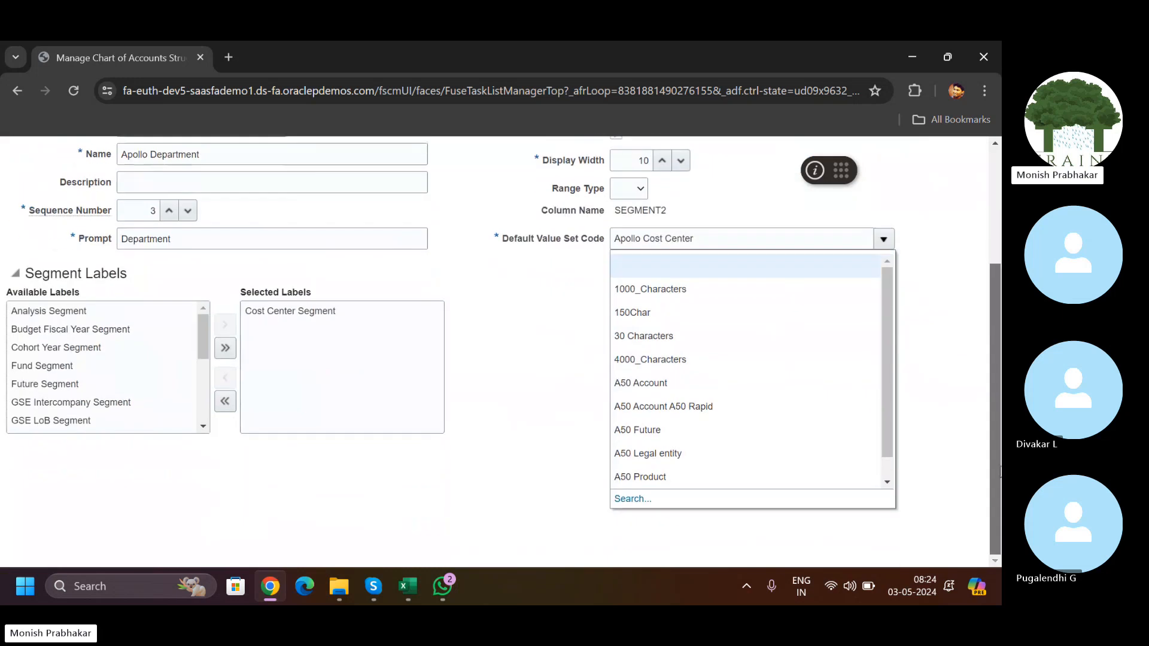
{"action": "left_click", "coordinate": [631, 498]}
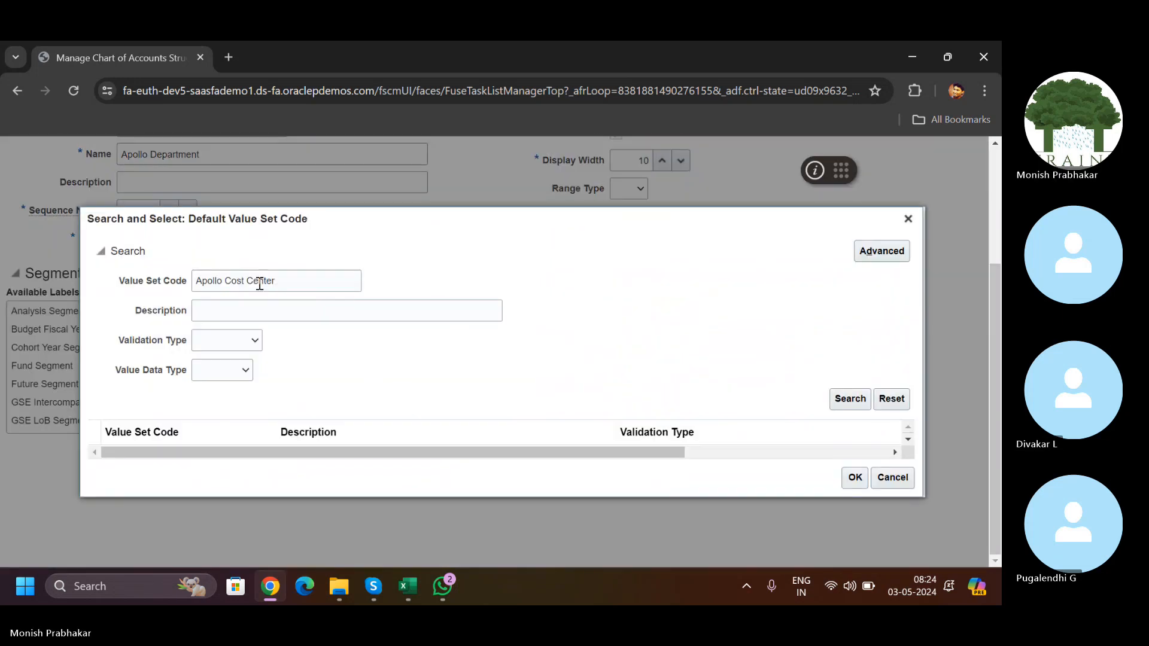
{"action": "left_click_drag", "start_coordinate": [277, 282], "coordinate": [151, 296]}
{"action": "key", "text": "BackSpace"}
{"action": "key", "text": "Caps_Lock"}
{"action": "type", "text": "H"}
{"action": "key", "text": "Caps_Lock"}
{"action": "type", "text": "e"}
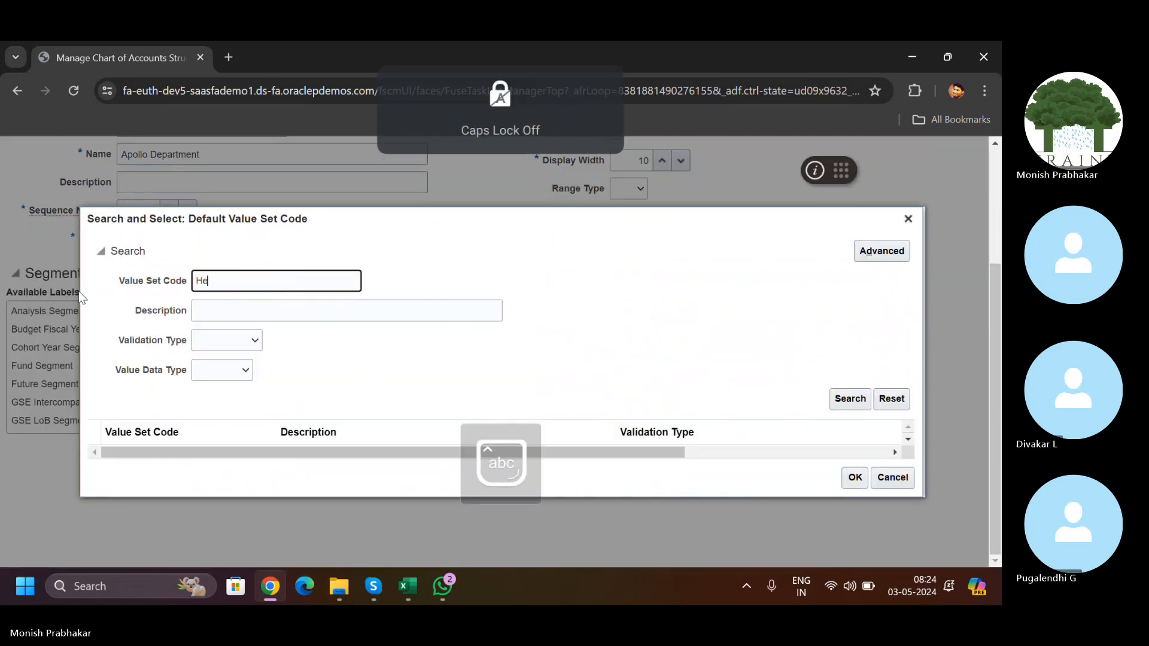
{"action": "type", "text": "al"}
{"action": "key", "text": "Return"}
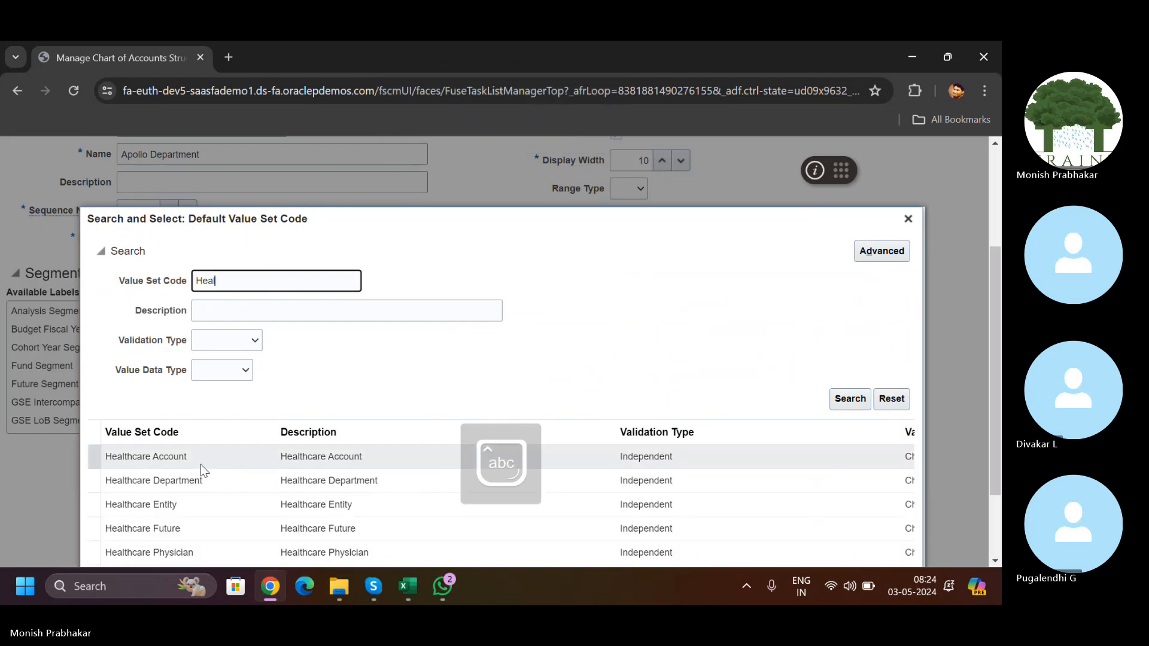
Step: Choose Healthcare Department as the Apollo Department segment's default value set, and save and close the segment
{"action": "left_click", "coordinate": [172, 481]}
{"action": "scroll", "coordinate": [986, 446], "scroll_direction": "down", "scroll_amount": 2}
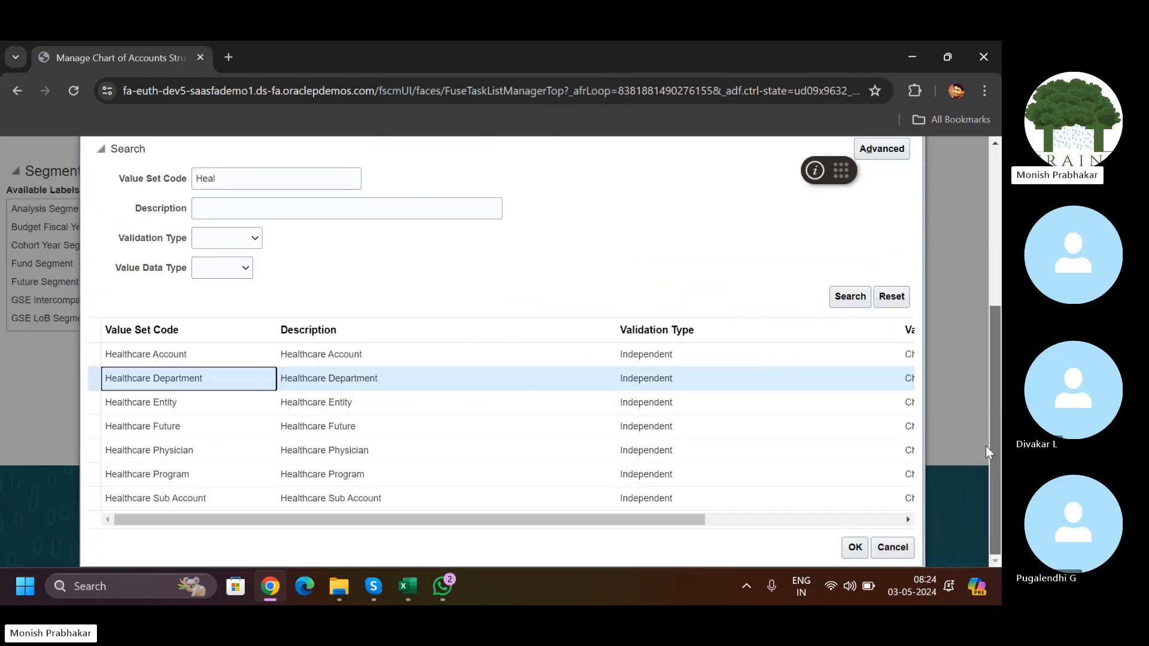
{"action": "left_click", "coordinate": [855, 548]}
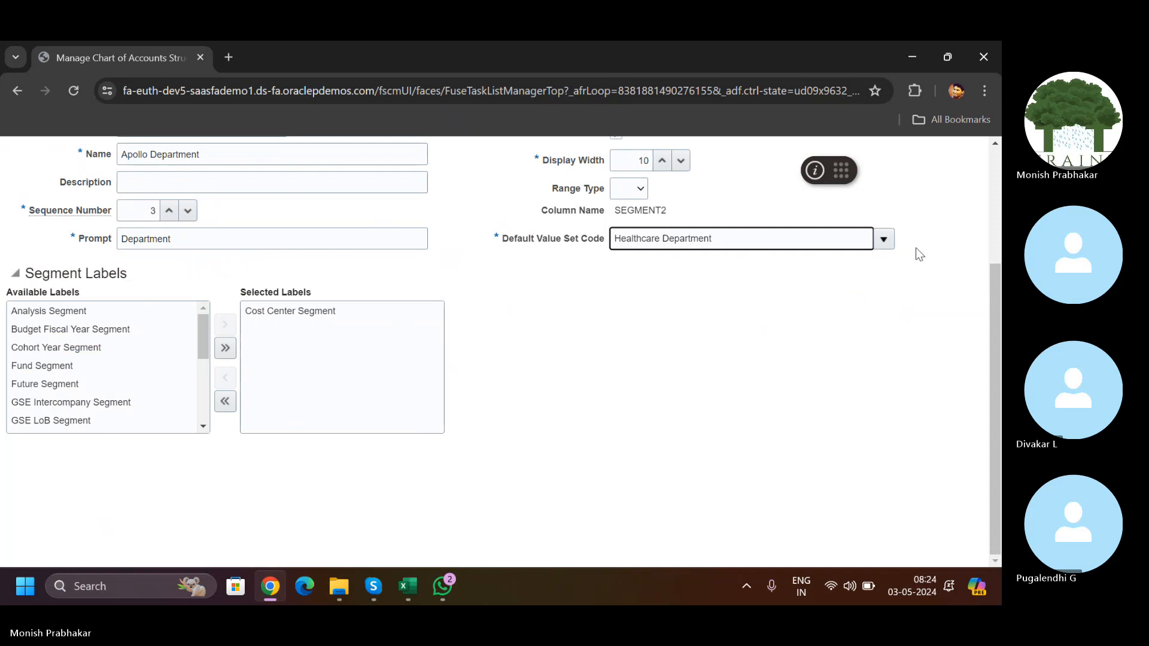
{"action": "scroll", "coordinate": [915, 254], "scroll_direction": "up", "scroll_amount": 3}
{"action": "left_click", "coordinate": [831, 199]}
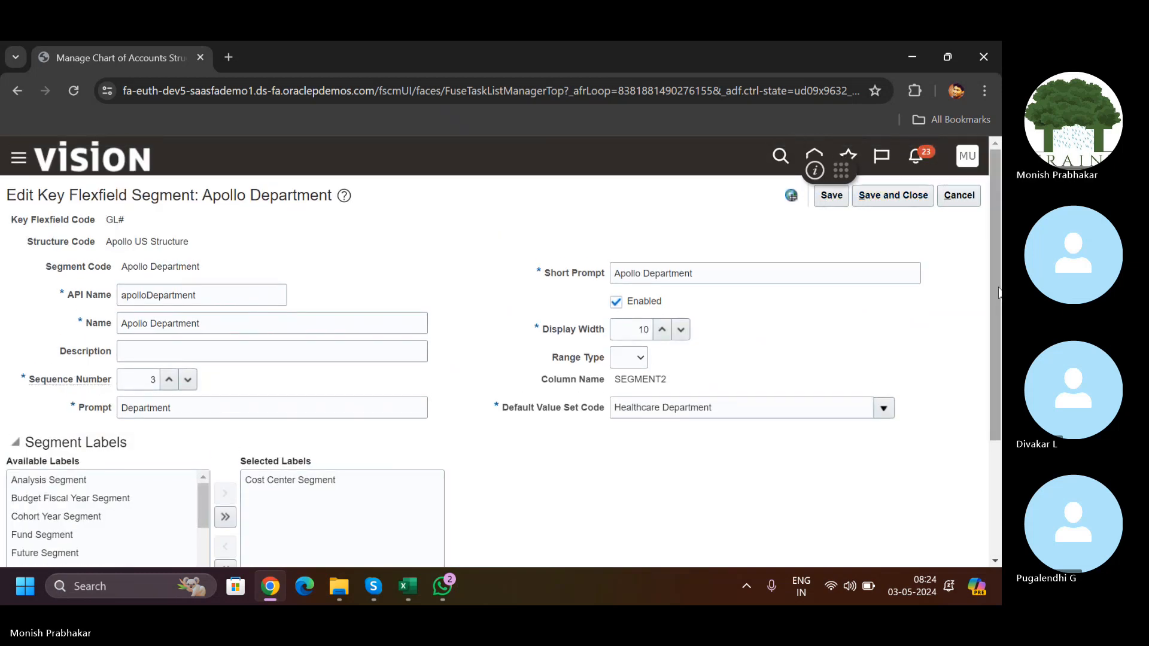
{"action": "left_click", "coordinate": [883, 195]}
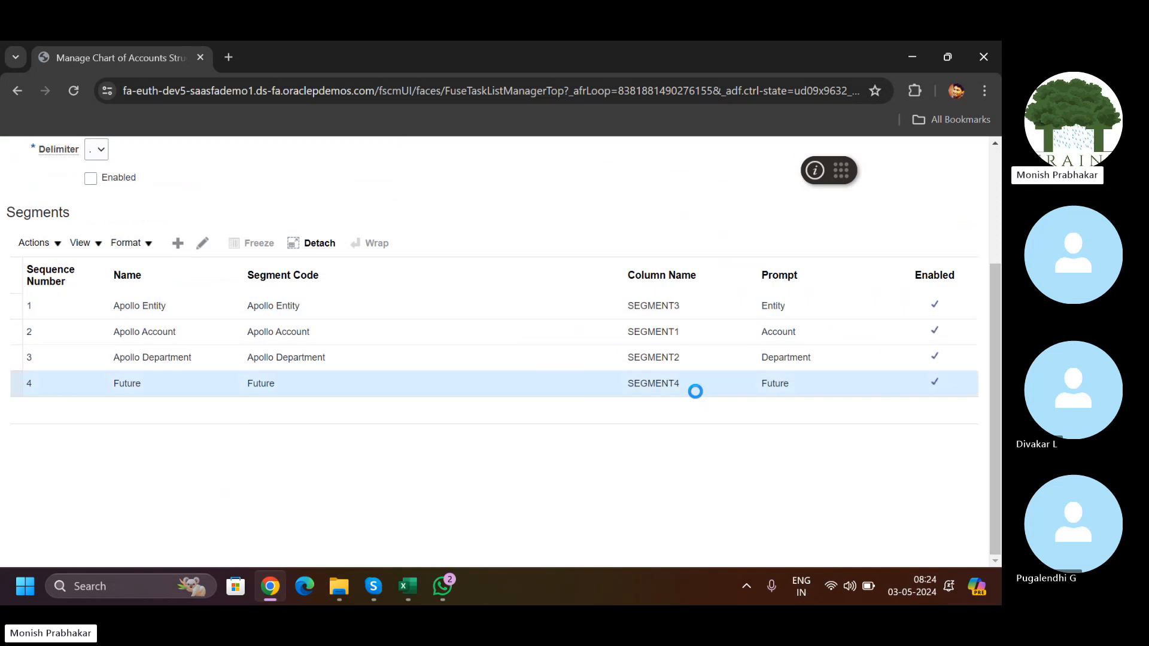
Step: Open the Future segment and search for a default value set code starting with Heal
{"action": "left_click", "coordinate": [202, 243]}
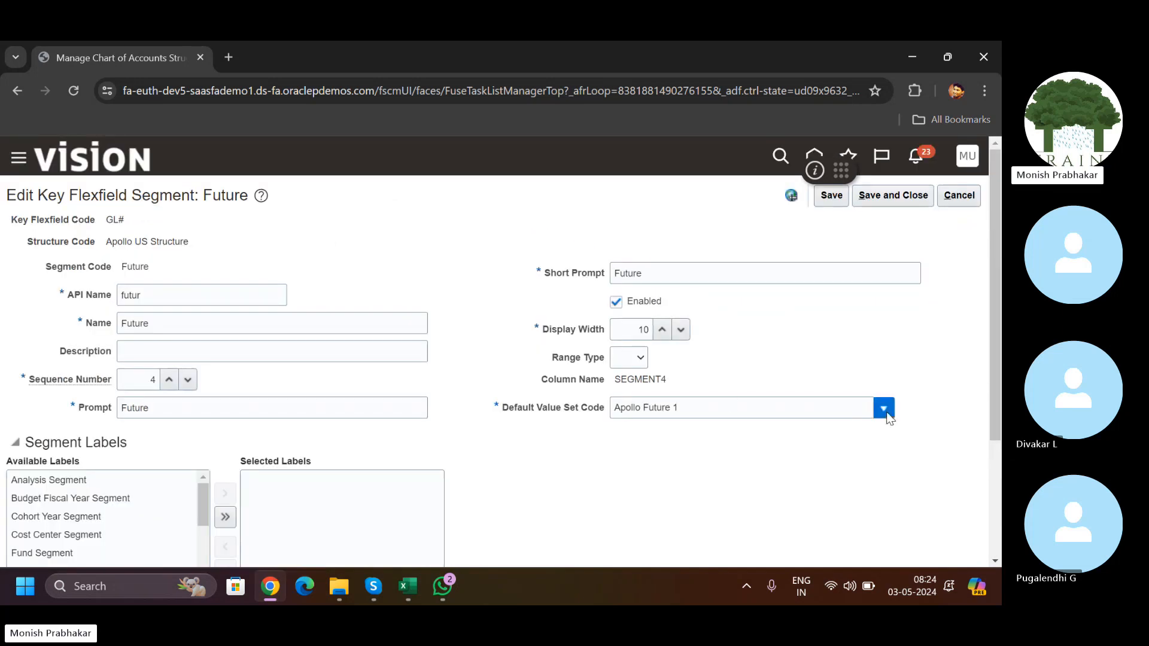
{"action": "left_click", "coordinate": [883, 408]}
{"action": "scroll", "coordinate": [888, 417], "scroll_direction": "down", "scroll_amount": 3}
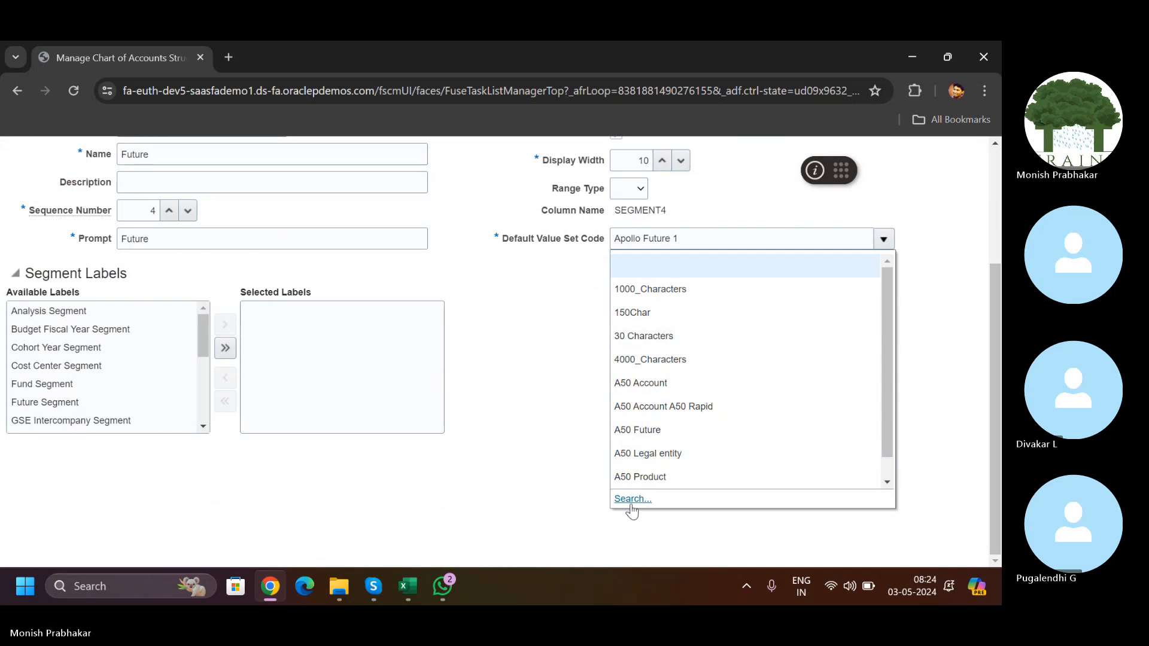
{"action": "left_click", "coordinate": [631, 500]}
{"action": "left_click_drag", "start_coordinate": [295, 282], "coordinate": [82, 325]}
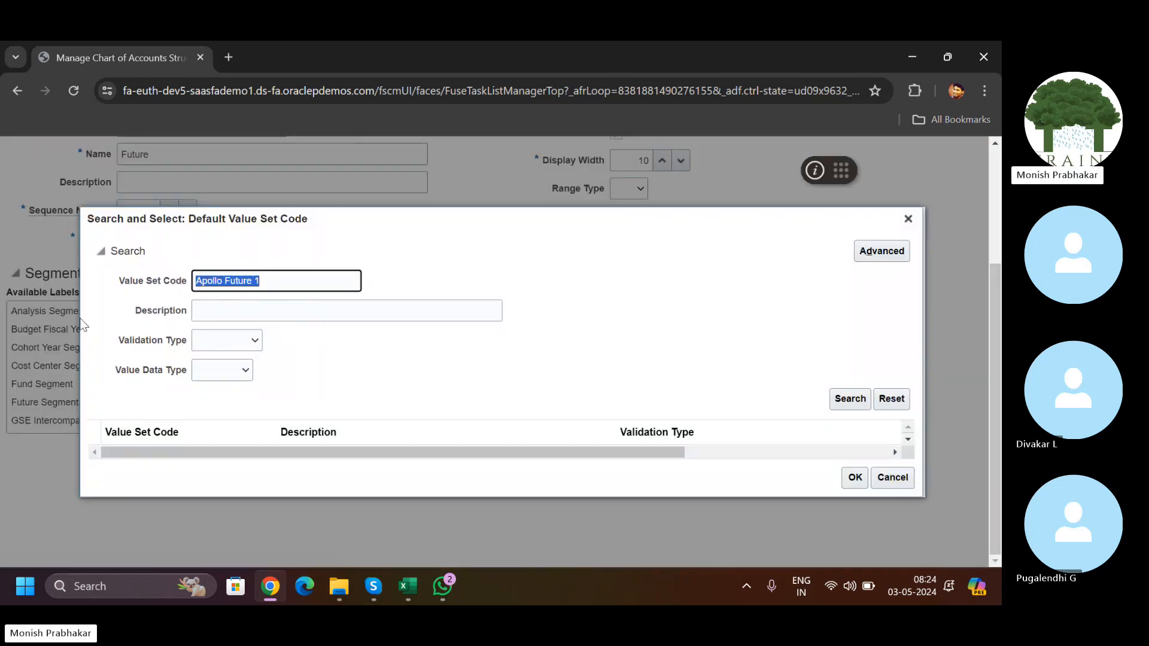
{"action": "key", "text": "Caps_Lock"}
{"action": "key", "text": "BackSpace"}
{"action": "type", "text": "H"}
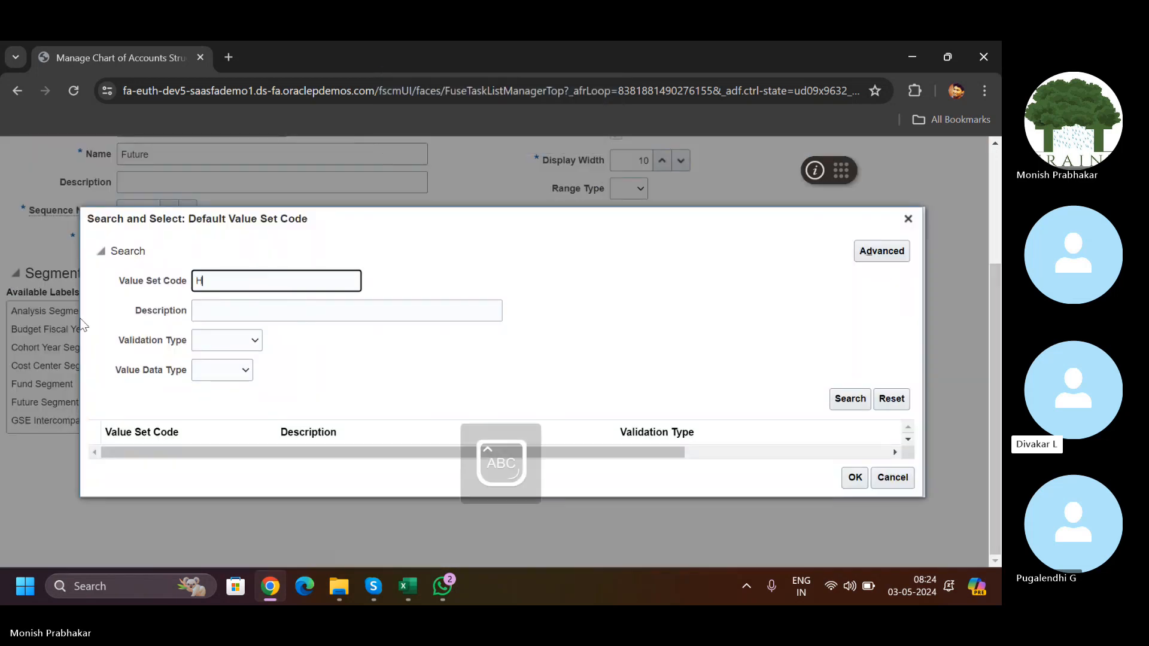
{"action": "key", "text": "Caps_Lock"}
{"action": "type", "text": "eal"}
{"action": "key", "text": "Return"}
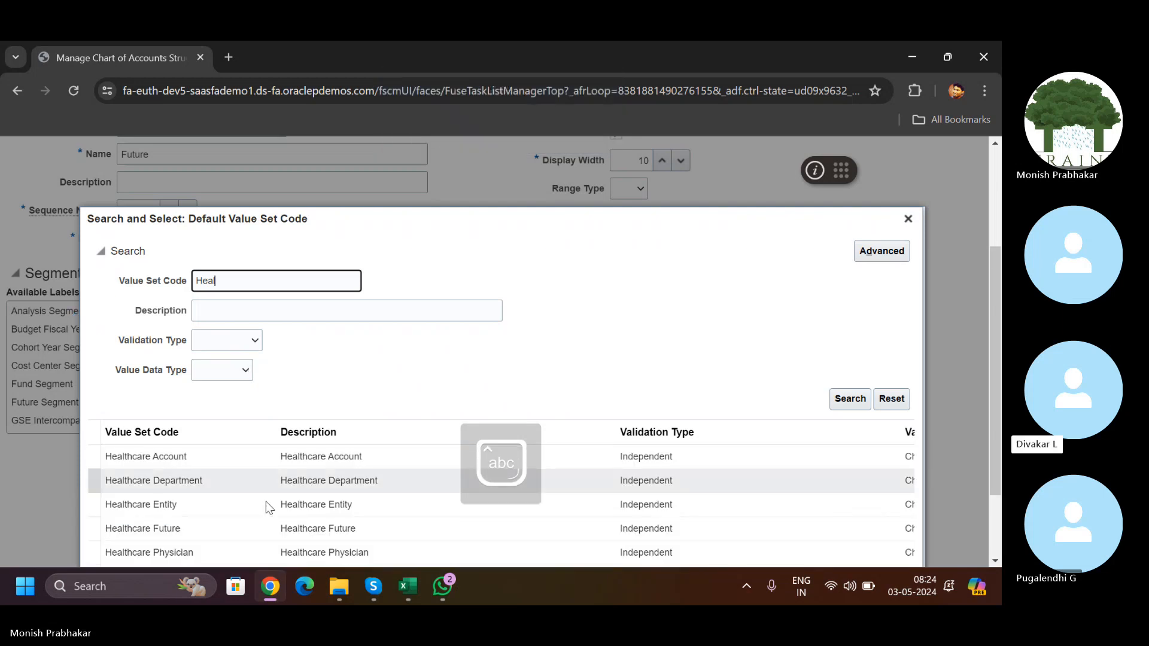
Step: Choose Healthcare Future as the Future segment's default value set, and save and close the segment
{"action": "left_click", "coordinate": [181, 527]}
{"action": "scroll", "coordinate": [994, 468], "scroll_direction": "down", "scroll_amount": 1}
{"action": "scroll", "coordinate": [995, 468], "scroll_direction": "down", "scroll_amount": 3}
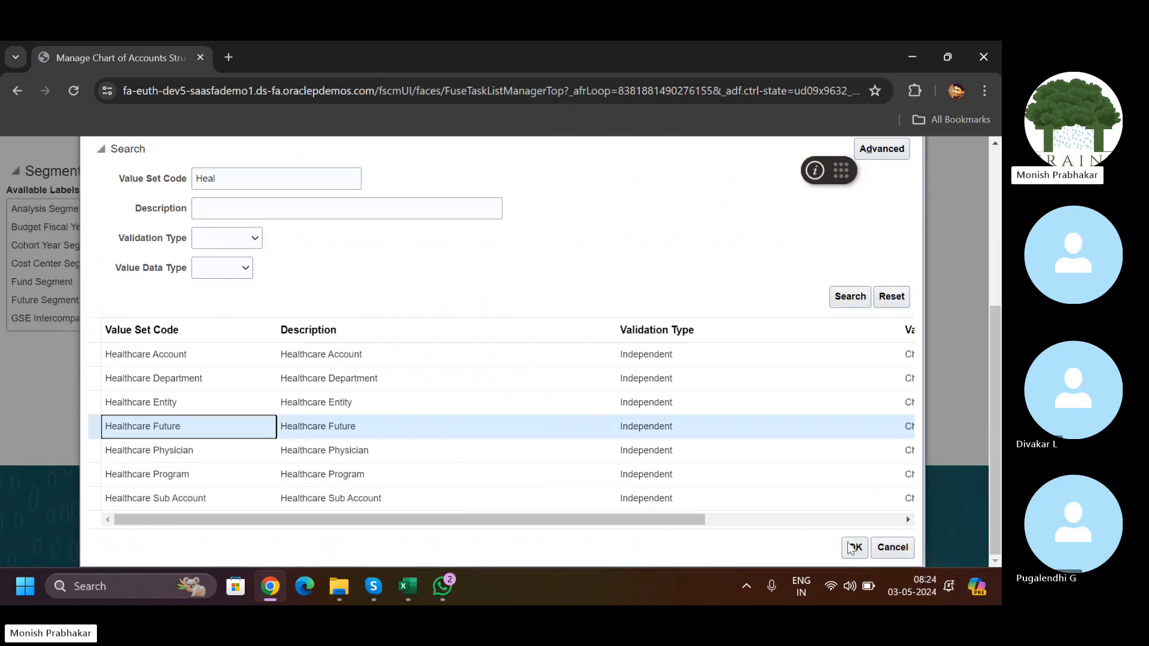
{"action": "left_click", "coordinate": [855, 548]}
{"action": "scroll", "coordinate": [906, 204], "scroll_direction": "up", "scroll_amount": 3}
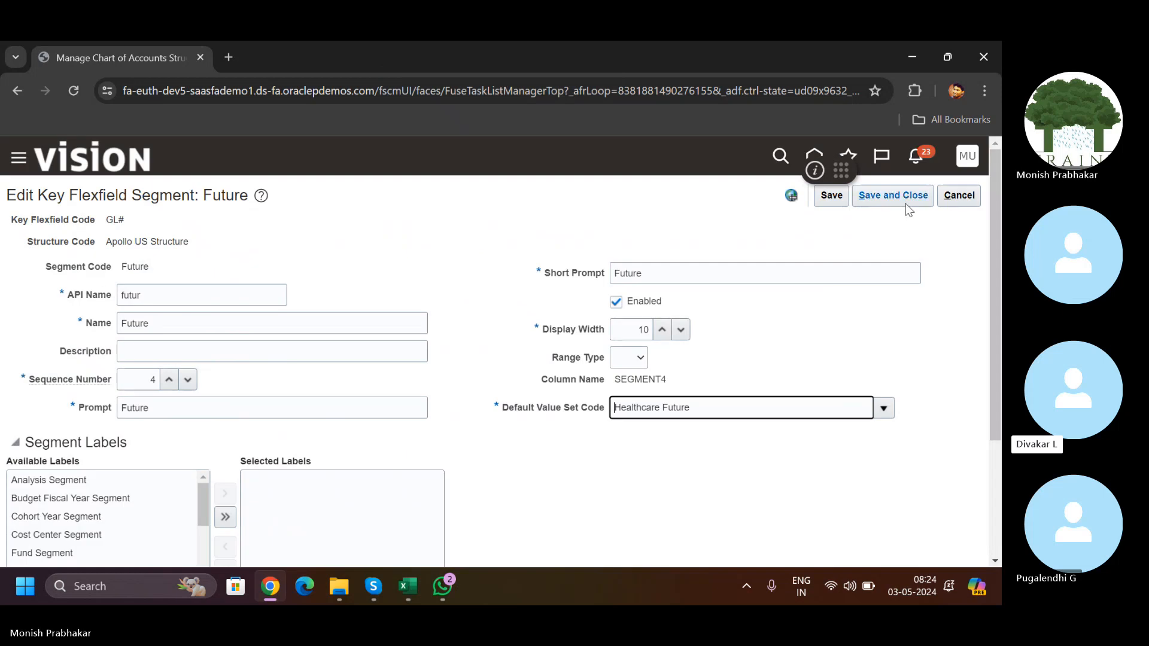
{"action": "left_click", "coordinate": [903, 201]}
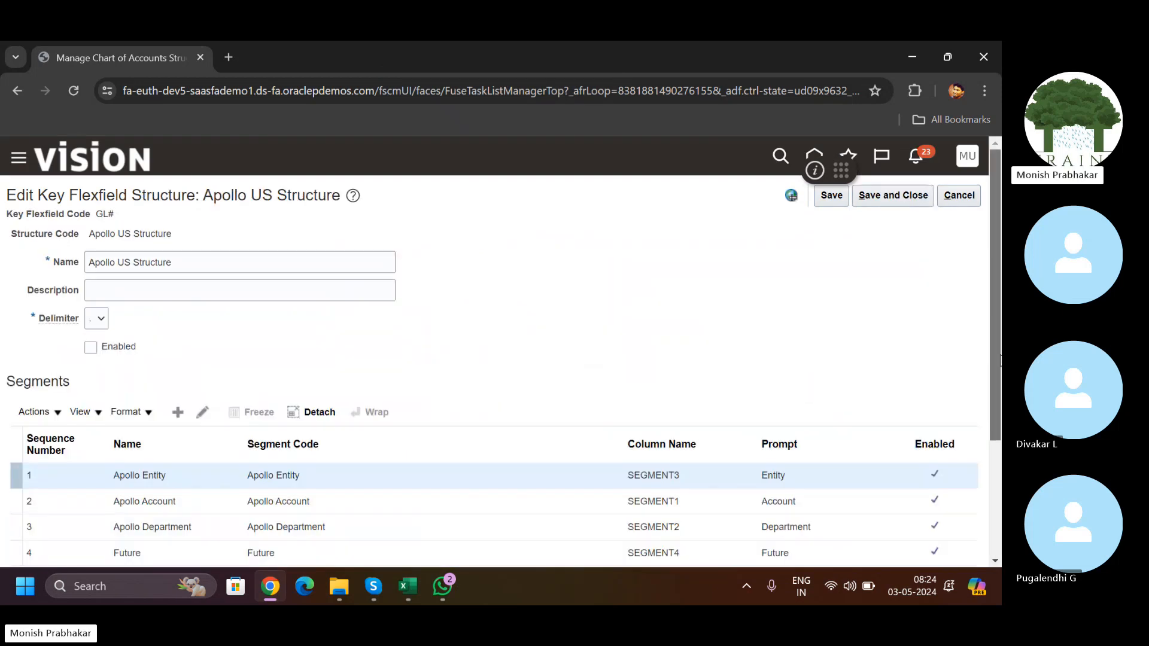
Step: Duplicate the Manage Chart of Accounts Structures browser tab and open Setup and Maintenance in the copy
{"action": "scroll", "coordinate": [496, 353], "scroll_direction": "down", "scroll_amount": 2}
{"action": "right_click", "coordinate": [98, 57]}
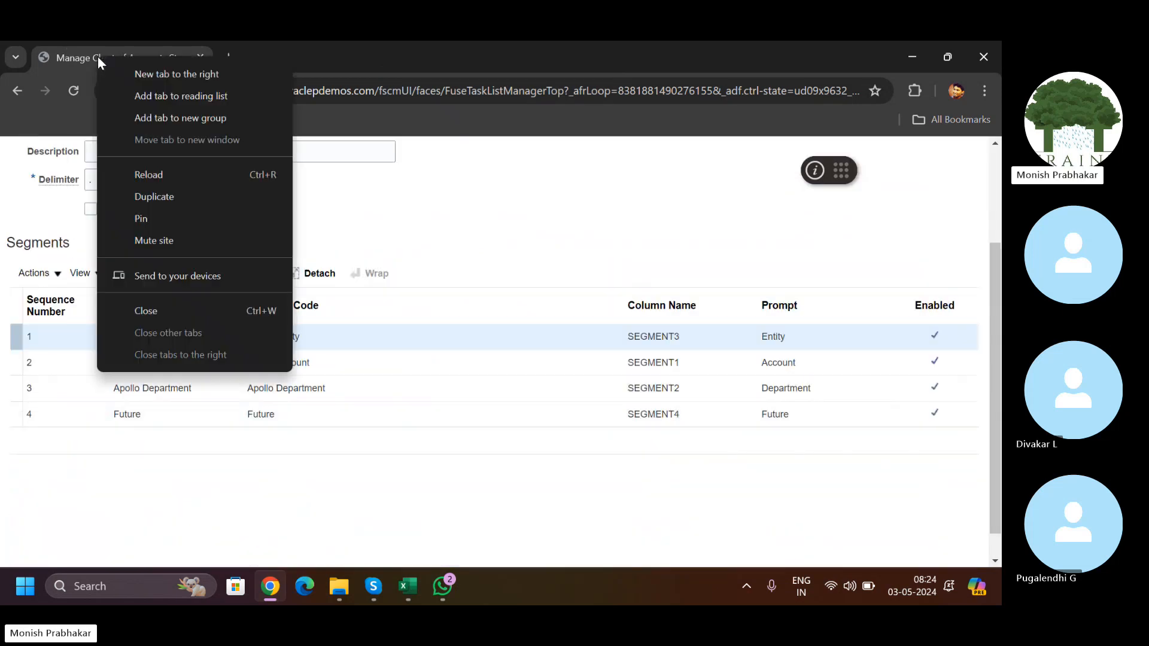
{"action": "left_click", "coordinate": [160, 195]}
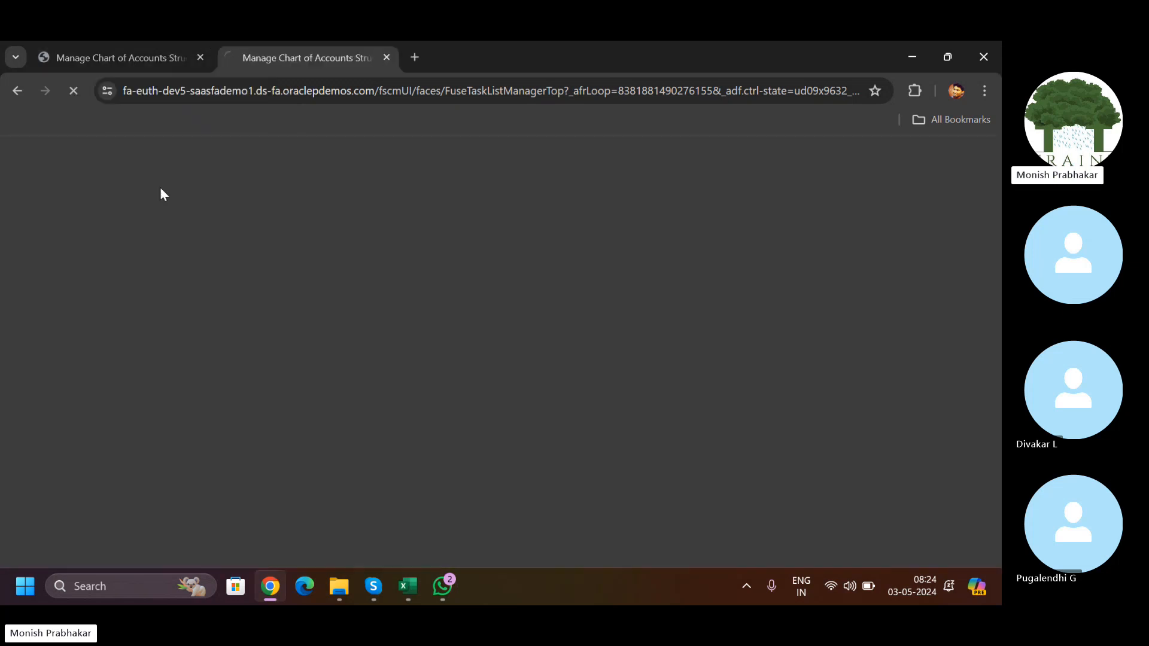
{"action": "left_click", "coordinate": [316, 58]}
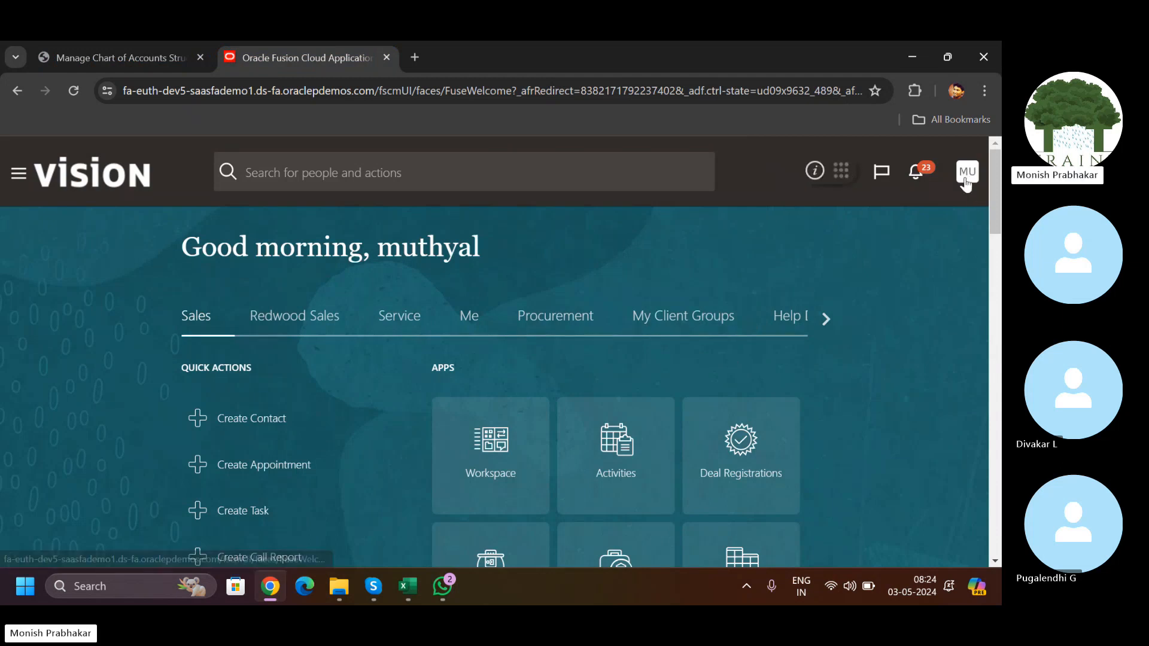
{"action": "left_click", "coordinate": [966, 181]}
{"action": "left_click", "coordinate": [681, 407]}
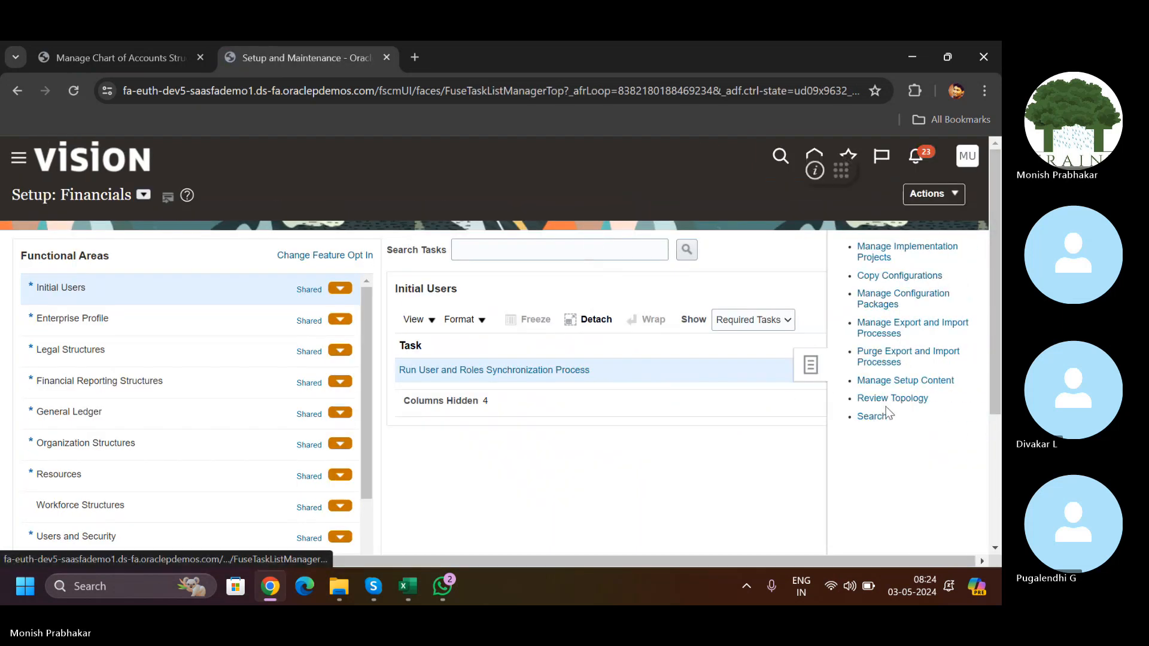
Step: Search the setup tasks for "manage chart of" and open Manage Chart of Accounts Value Set Values
{"action": "left_click", "coordinate": [875, 415]}
{"action": "left_click", "coordinate": [313, 252]}
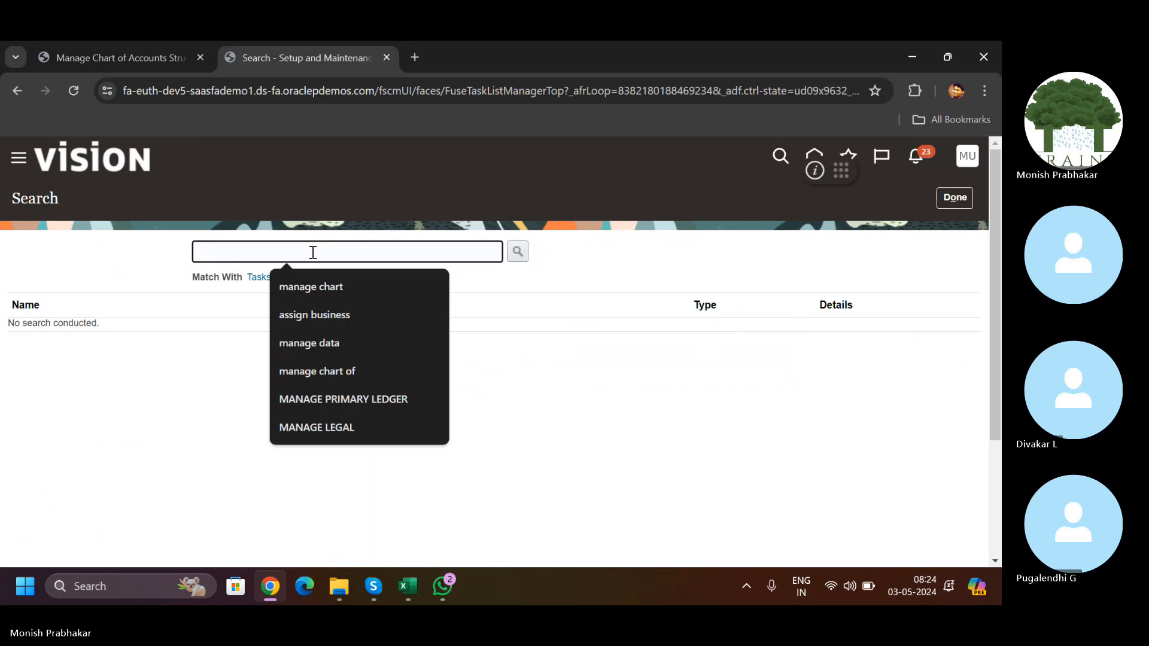
{"action": "type", "text": "manage chart"}
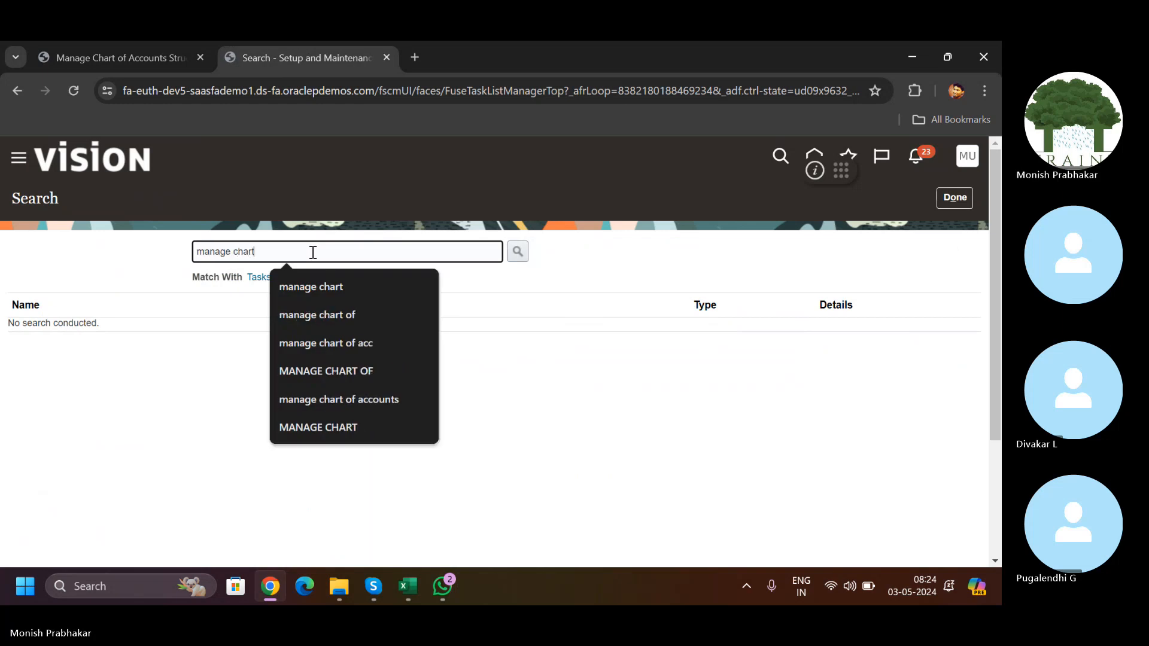
{"action": "type", "text": " of"}
{"action": "key", "text": "Return"}
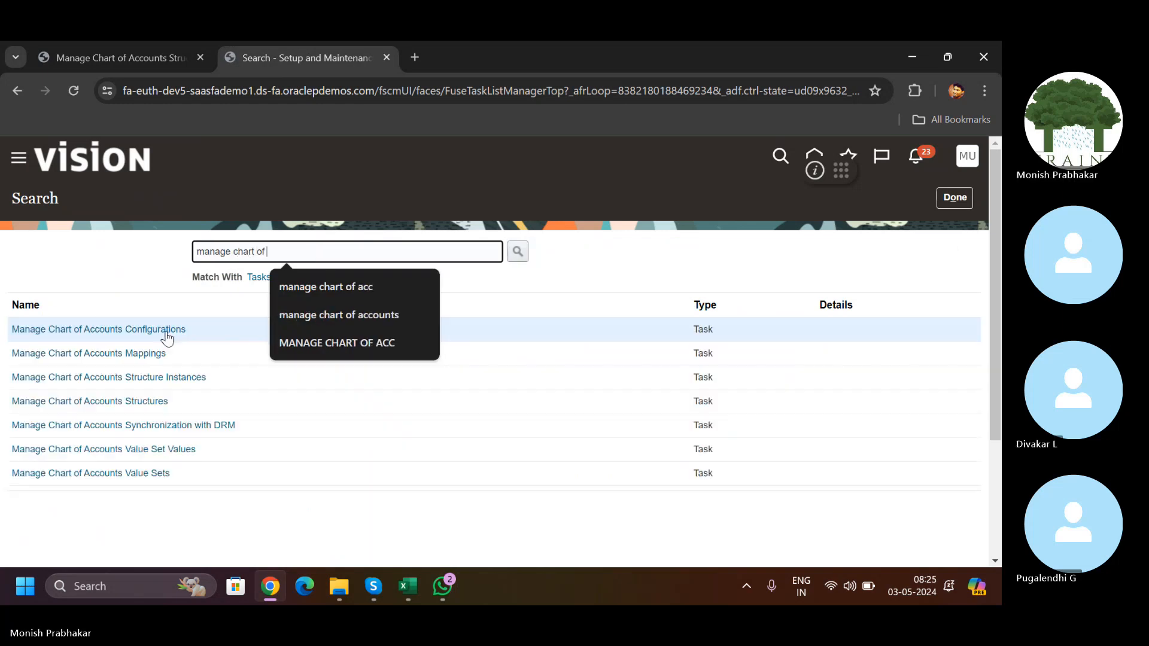
{"action": "left_click", "coordinate": [121, 449]}
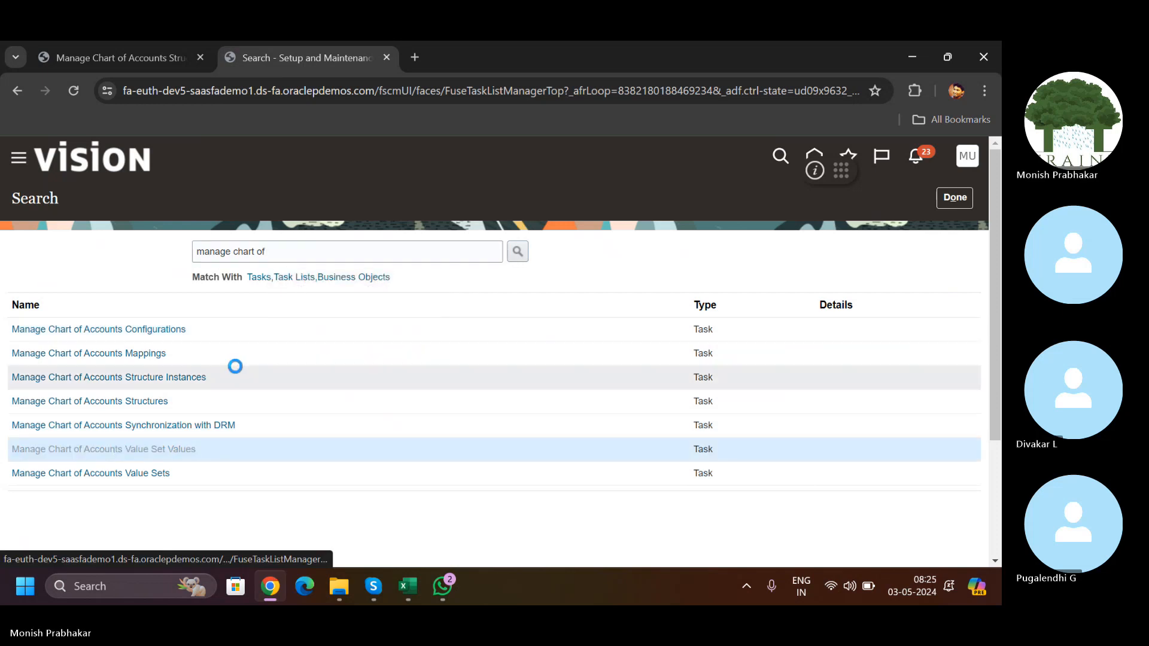
Step: Search the General Ledger module for value sets whose code starts with Heal
{"action": "left_click", "coordinate": [204, 362]}
{"action": "left_click", "coordinate": [250, 396]}
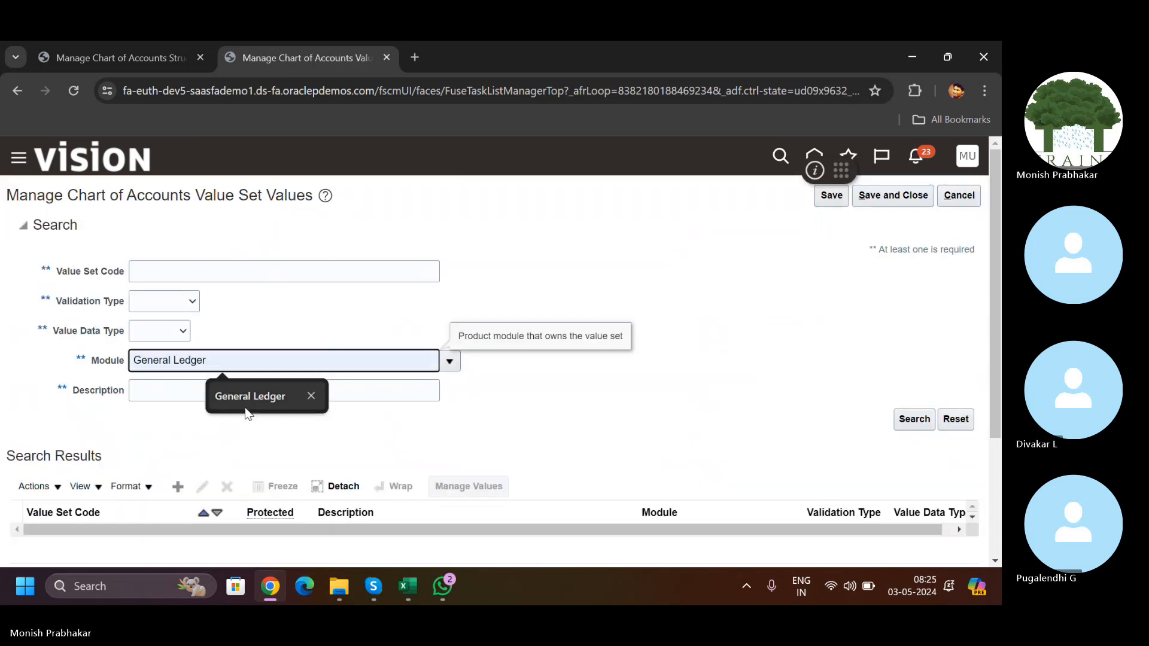
{"action": "left_click", "coordinate": [171, 280]}
{"action": "key", "text": "Caps_Lock"}
{"action": "type", "text": "H"}
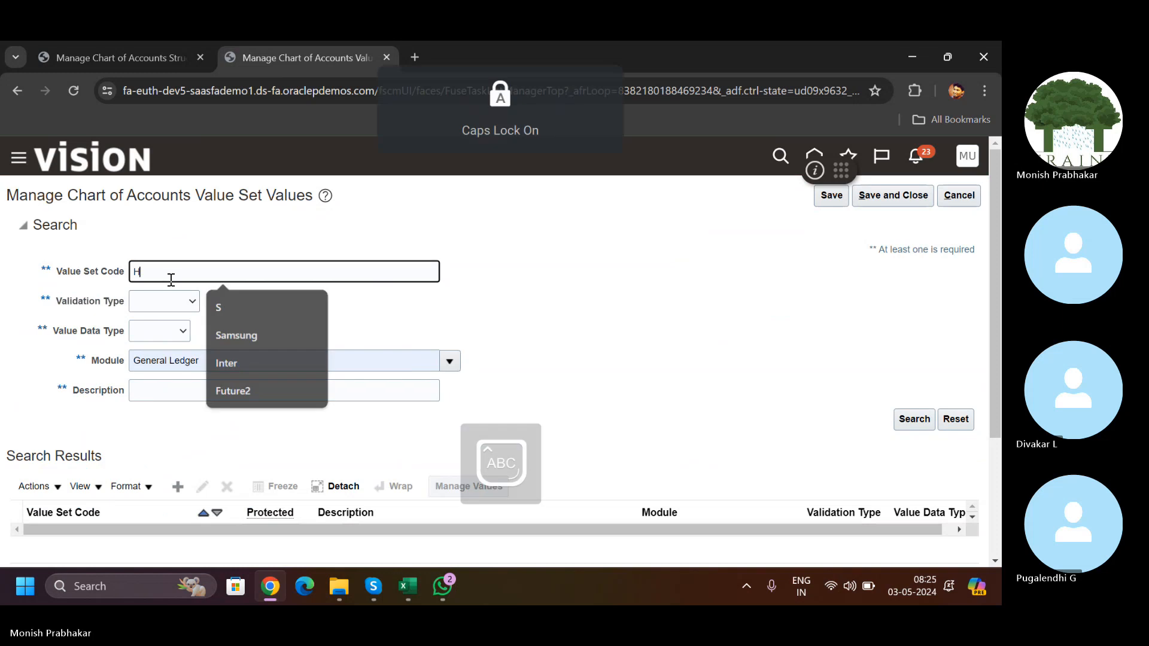
{"action": "key", "text": "Caps_Lock"}
{"action": "type", "text": "eal"}
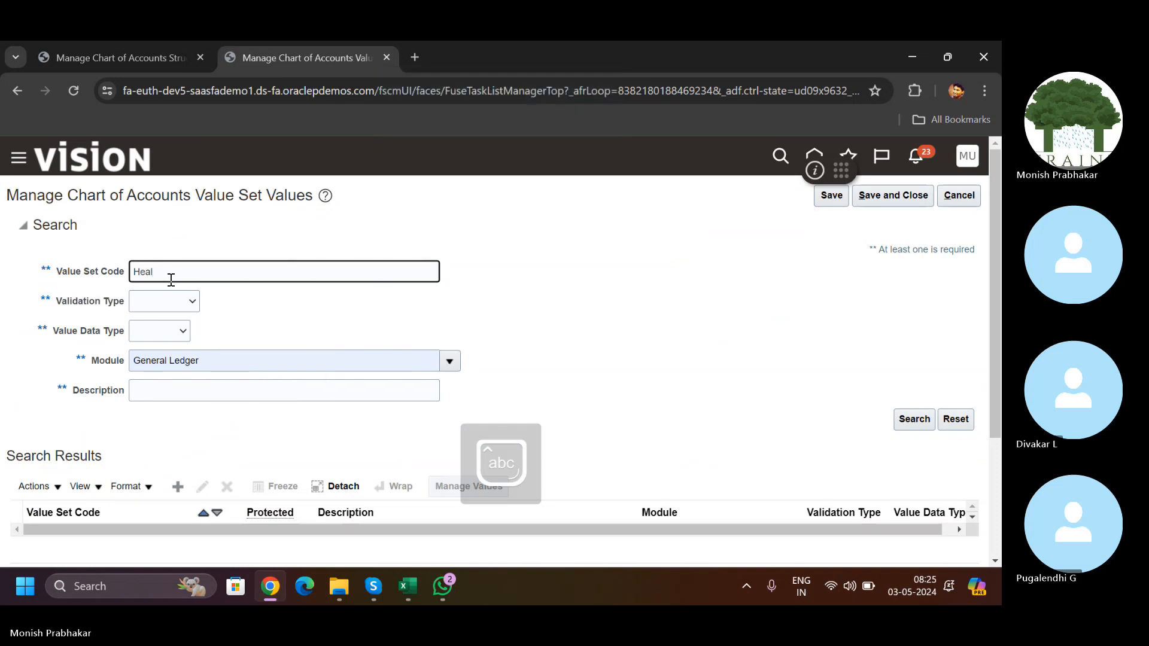
{"action": "key", "text": "Return"}
{"action": "scroll", "coordinate": [568, 311], "scroll_direction": "down", "scroll_amount": 5}
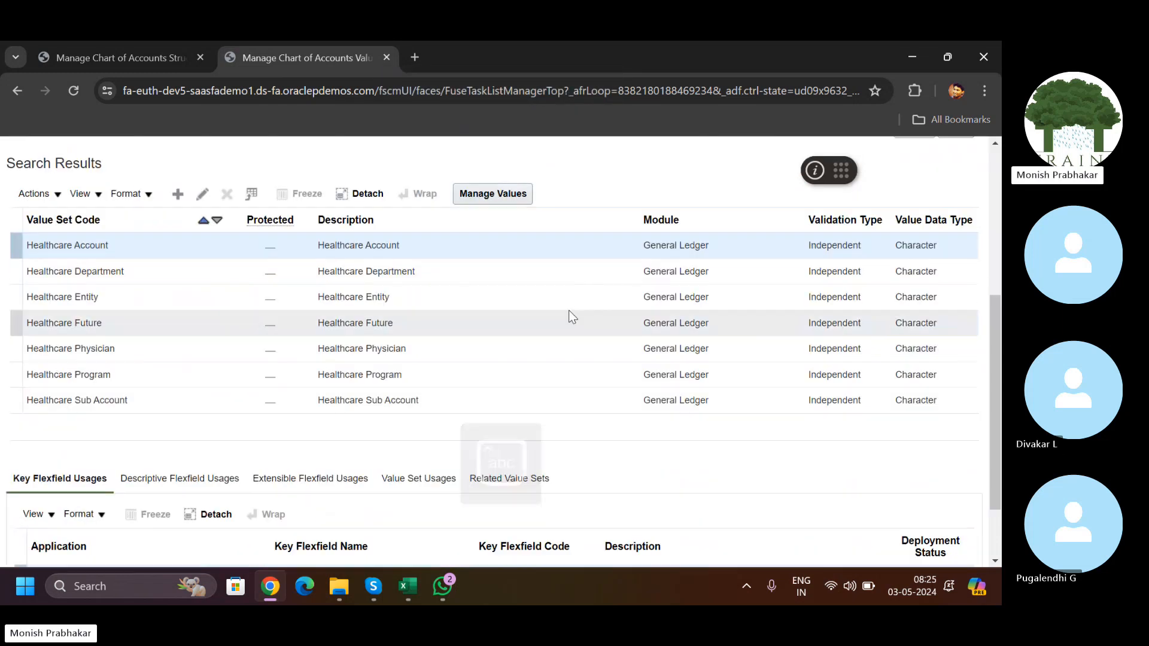
Step: Open the values of the Healthcare Entity value set for review, and leave the page without saving
{"action": "left_click", "coordinate": [418, 294]}
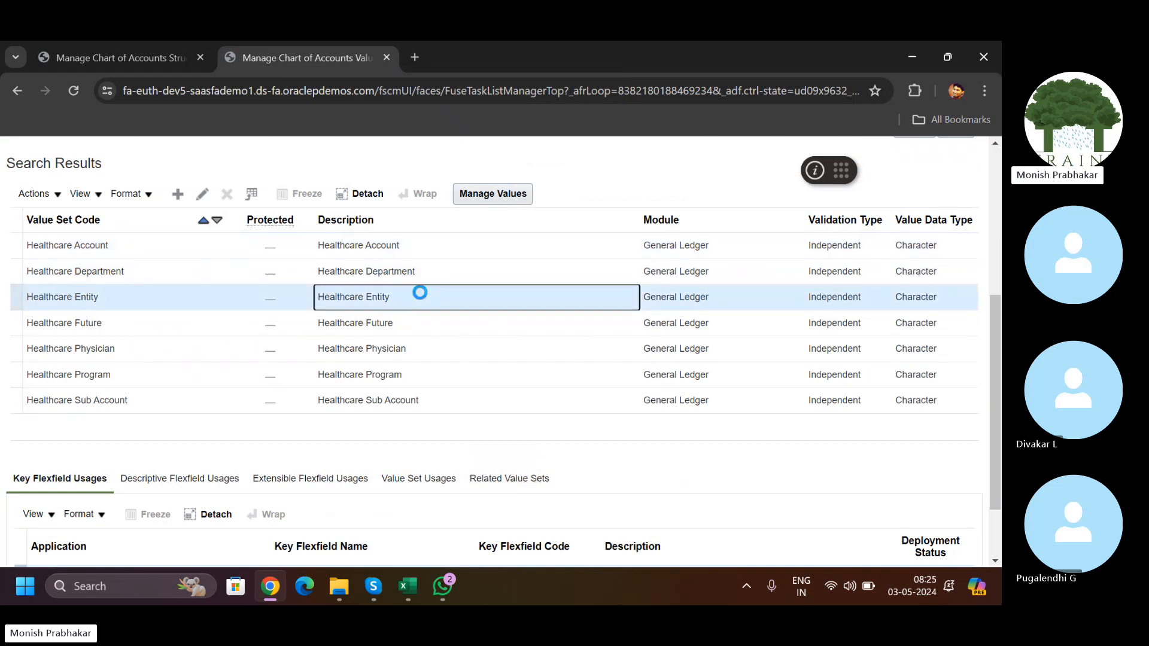
{"action": "left_click", "coordinate": [499, 202]}
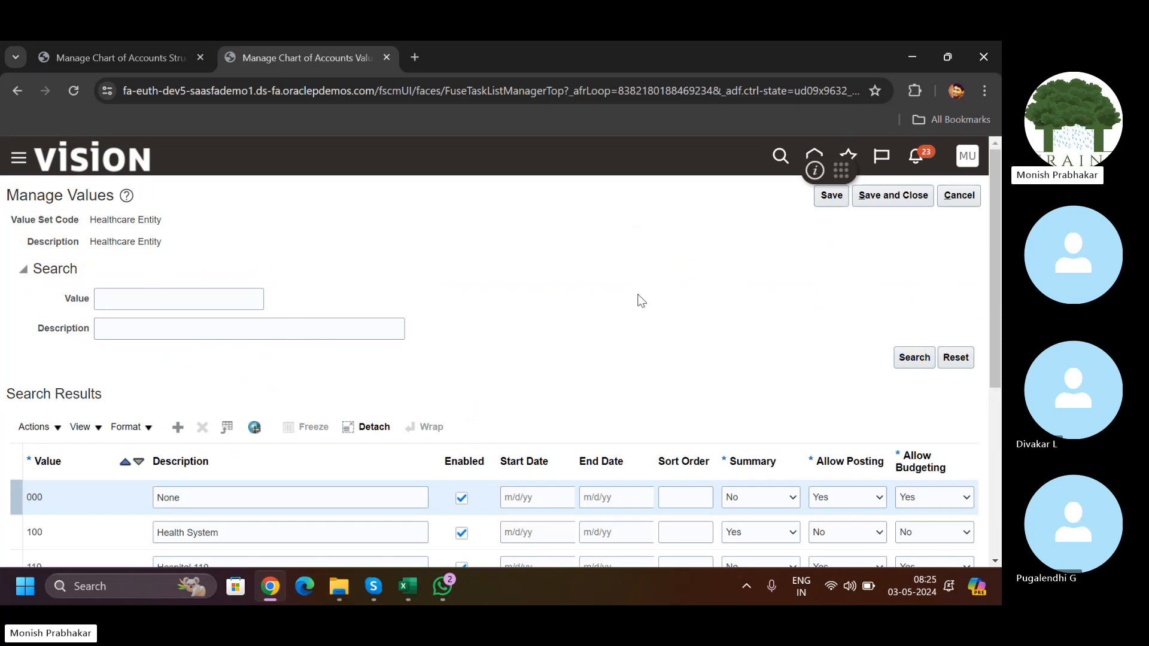
{"action": "mouse_move", "coordinate": [995, 232]}
{"action": "left_mouse_down"}
{"action": "mouse_move", "coordinate": [997, 443]}
{"action": "mouse_move", "coordinate": [1001, 239]}
{"action": "left_mouse_up"}
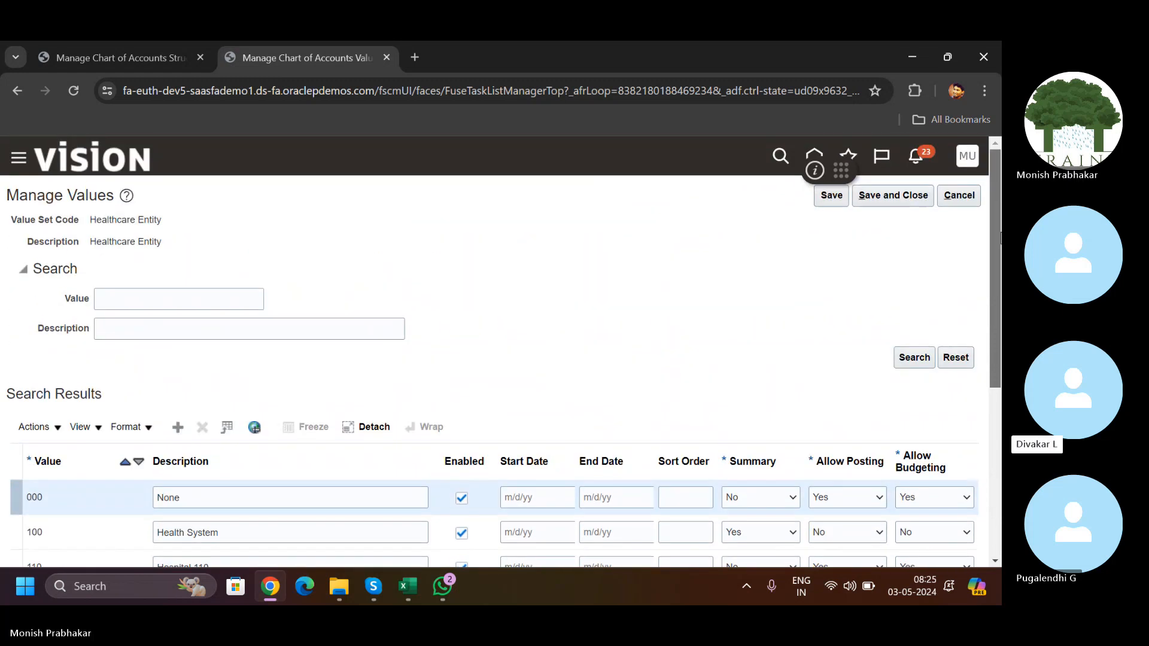
{"action": "left_click", "coordinate": [967, 200]}
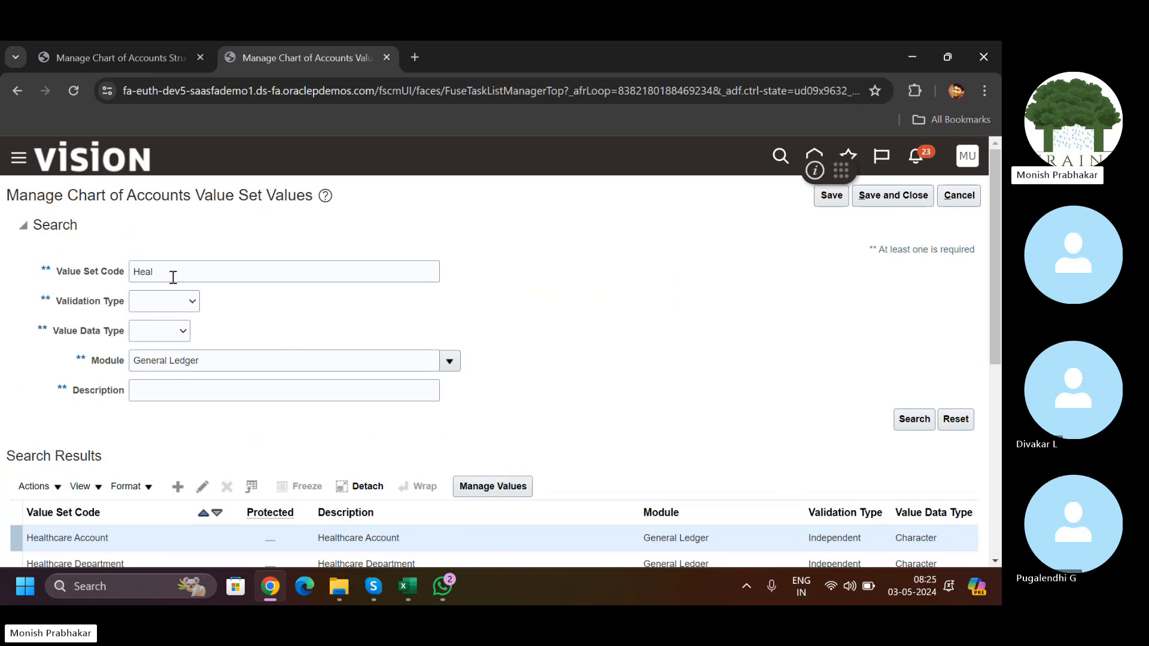
Step: Search the General Ledger value sets for codes starting with Apollo
{"action": "double_click", "coordinate": [173, 277]}
{"action": "key", "text": "Caps_Lock"}
{"action": "type", "text": "A"}
{"action": "key", "text": "Caps_Lock"}
{"action": "type", "text": "po"}
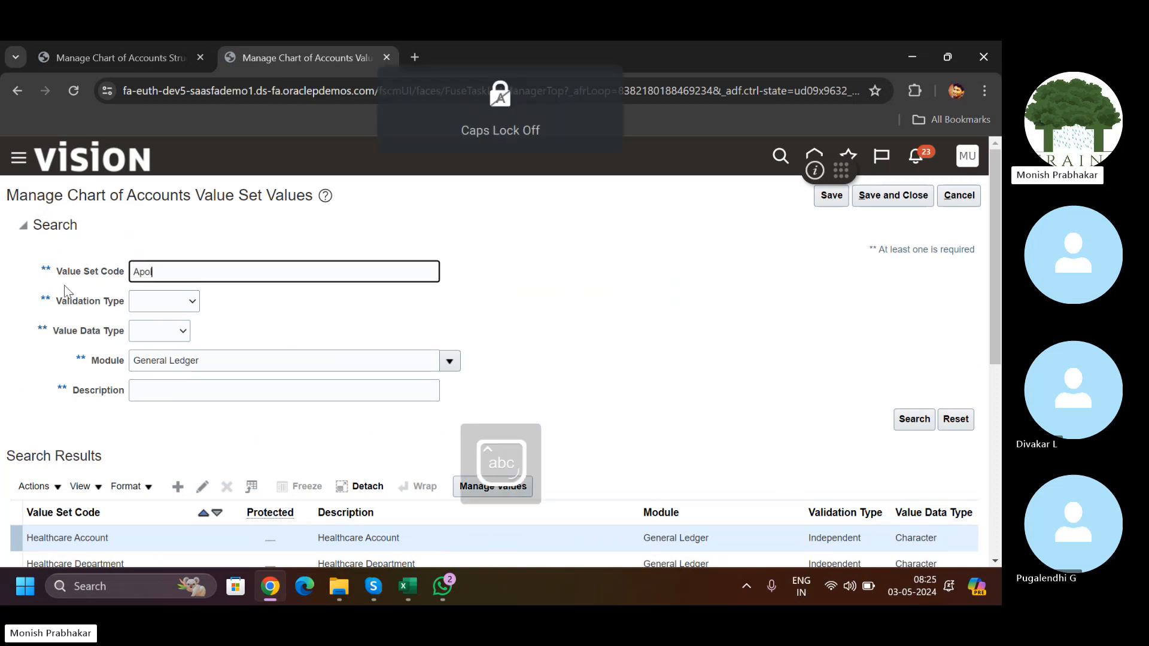
{"action": "type", "text": "llo"}
{"action": "key", "text": "Return"}
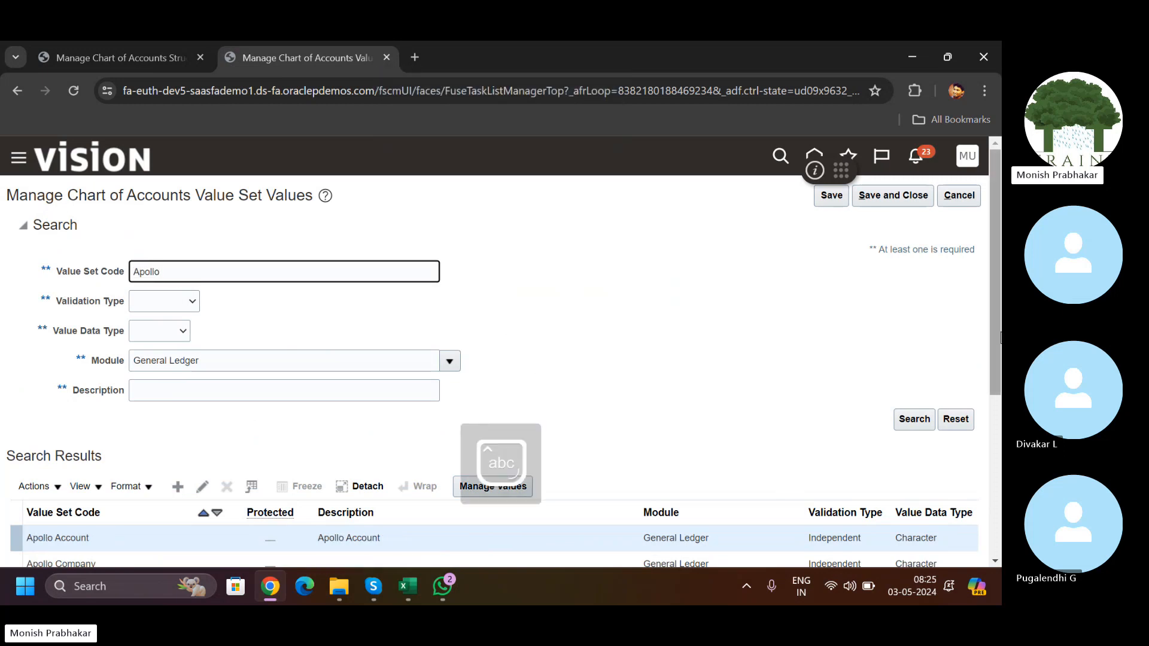
Step: Open the Apollo Company value set's values and run a search with no criteria
{"action": "scroll", "coordinate": [997, 475], "scroll_direction": "down", "scroll_amount": 4}
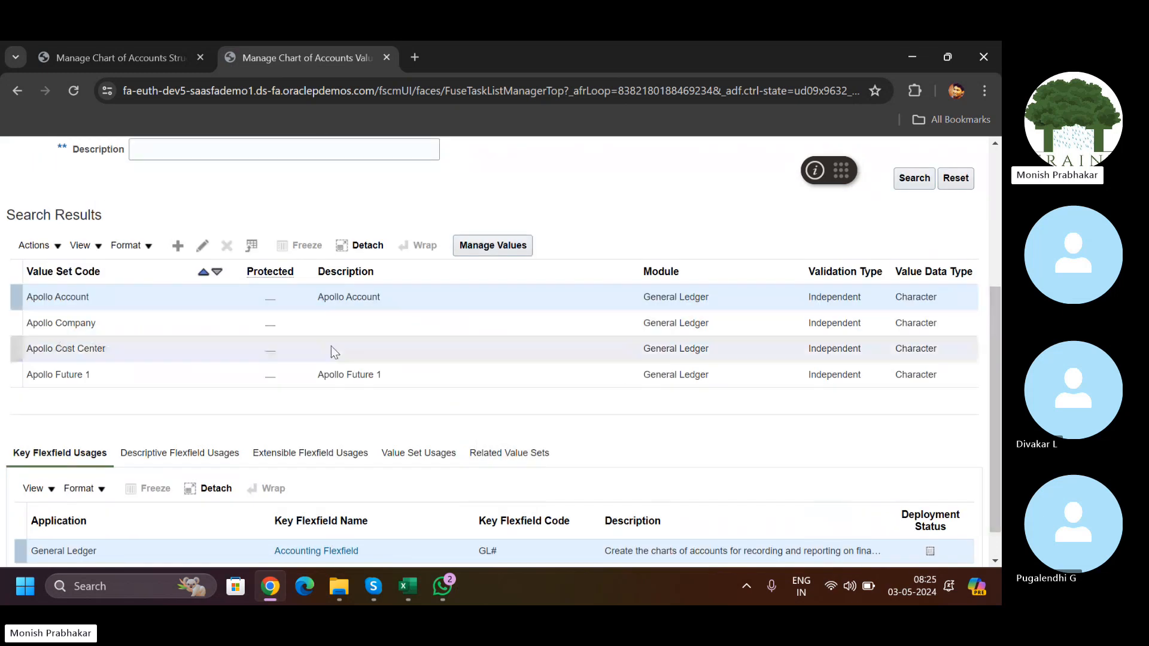
{"action": "left_click", "coordinate": [354, 325]}
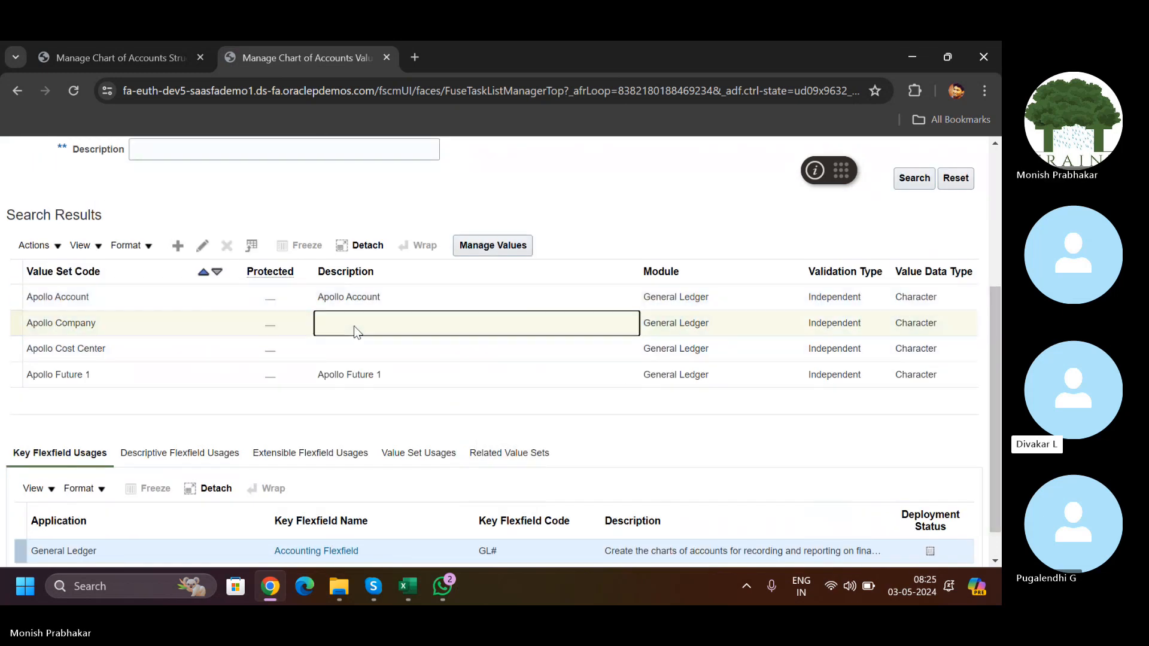
{"action": "left_click", "coordinate": [493, 246]}
{"action": "left_click", "coordinate": [911, 359]}
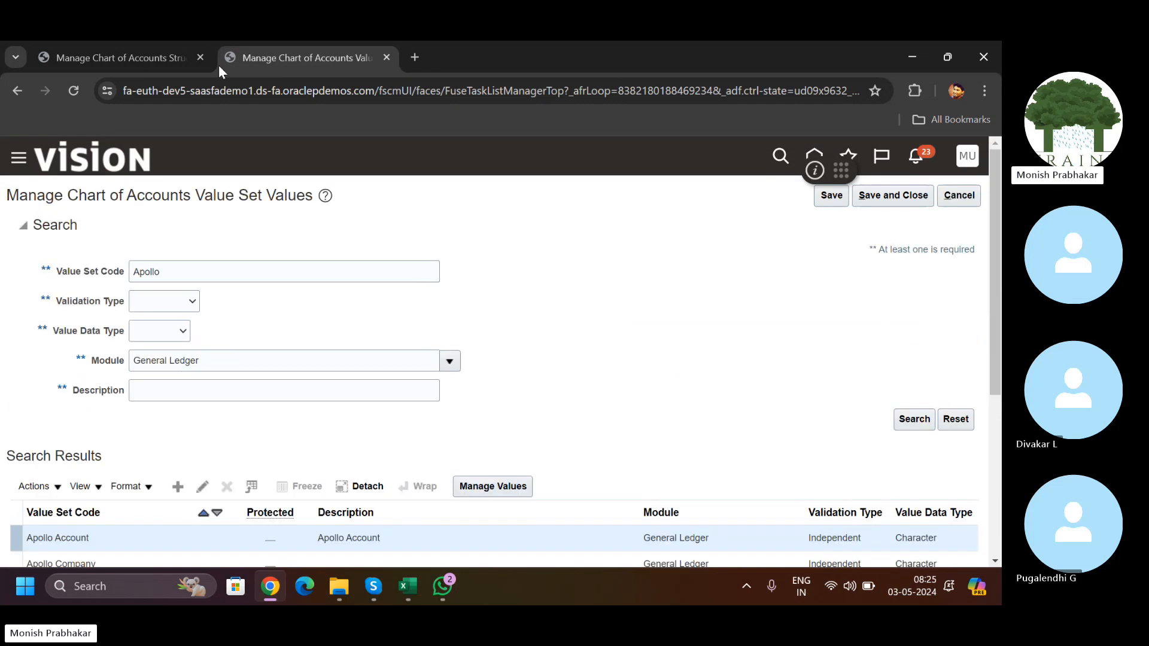
Step: Return to the Apollo US Structure, check the Apollo Entity segment's name and default value set, and save and close the segment
{"action": "left_click", "coordinate": [78, 60]}
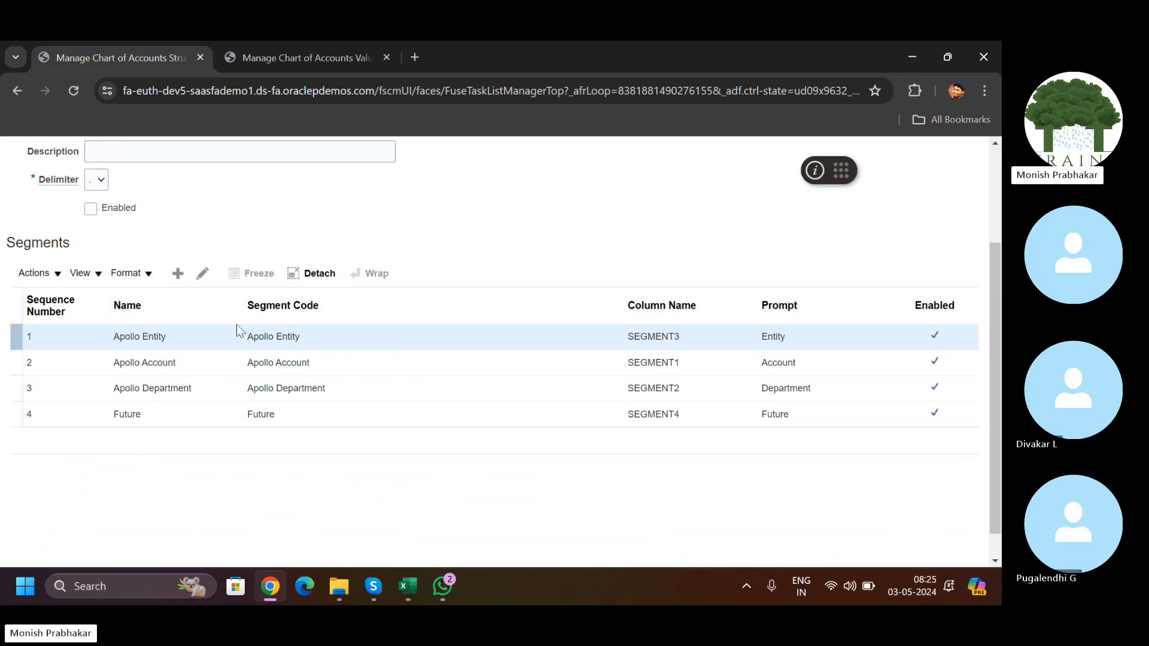
{"action": "left_click", "coordinate": [203, 280]}
{"action": "left_click", "coordinate": [695, 407]}
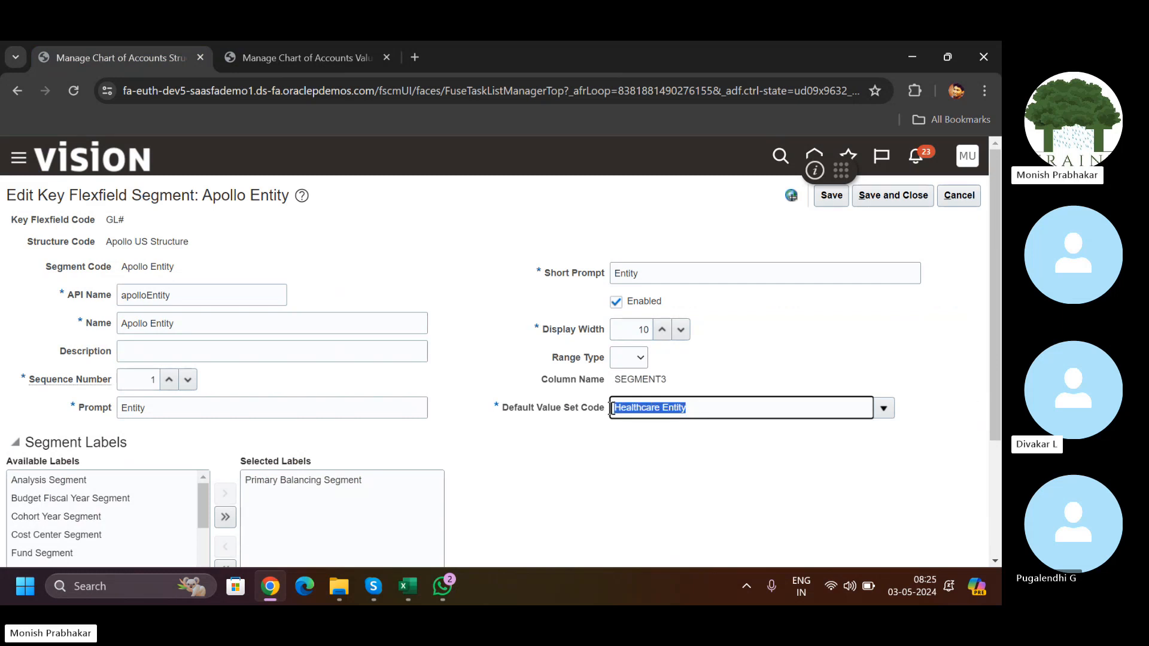
{"action": "left_click", "coordinate": [186, 325]}
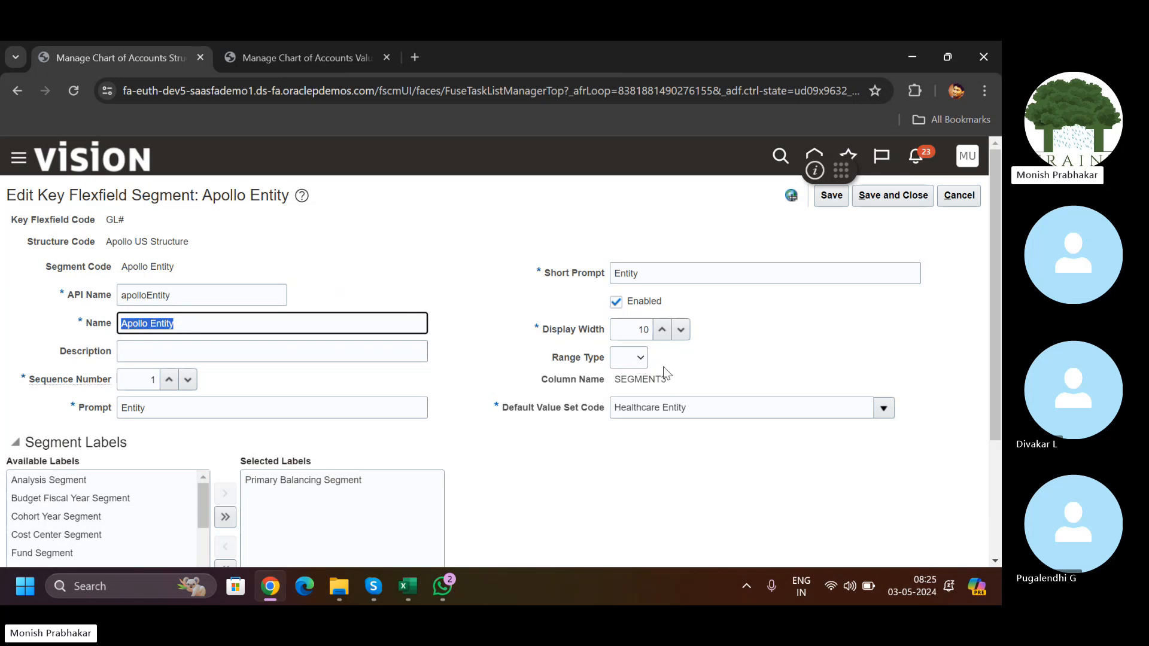
{"action": "triple_click", "coordinate": [694, 403]}
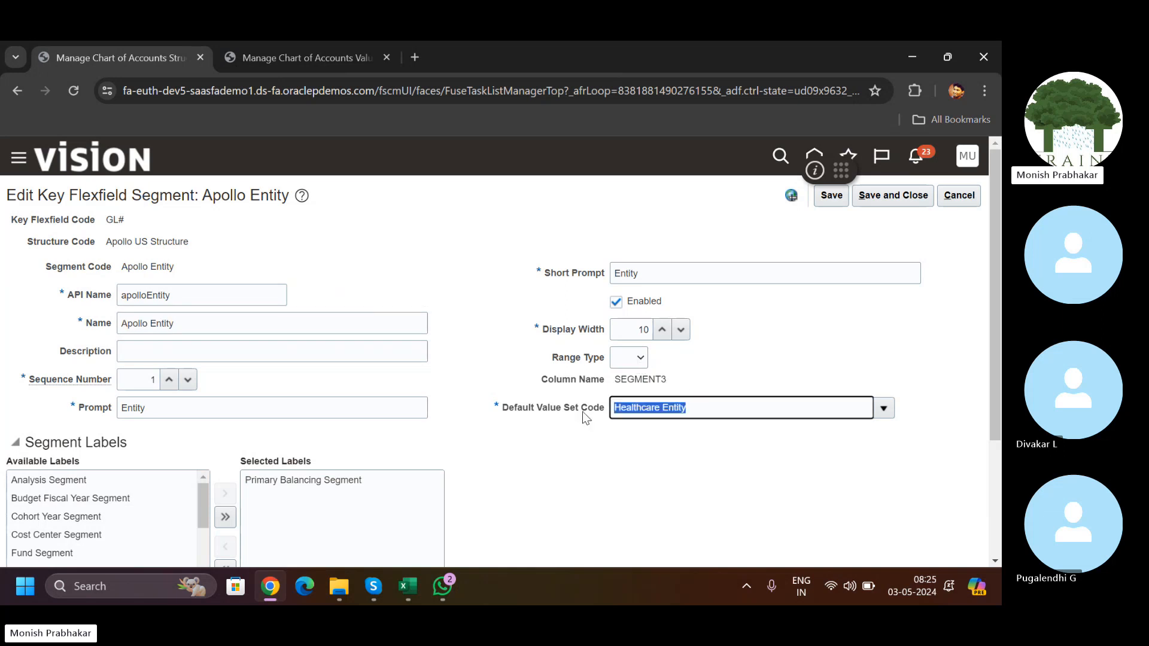
{"action": "left_click", "coordinate": [892, 197]}
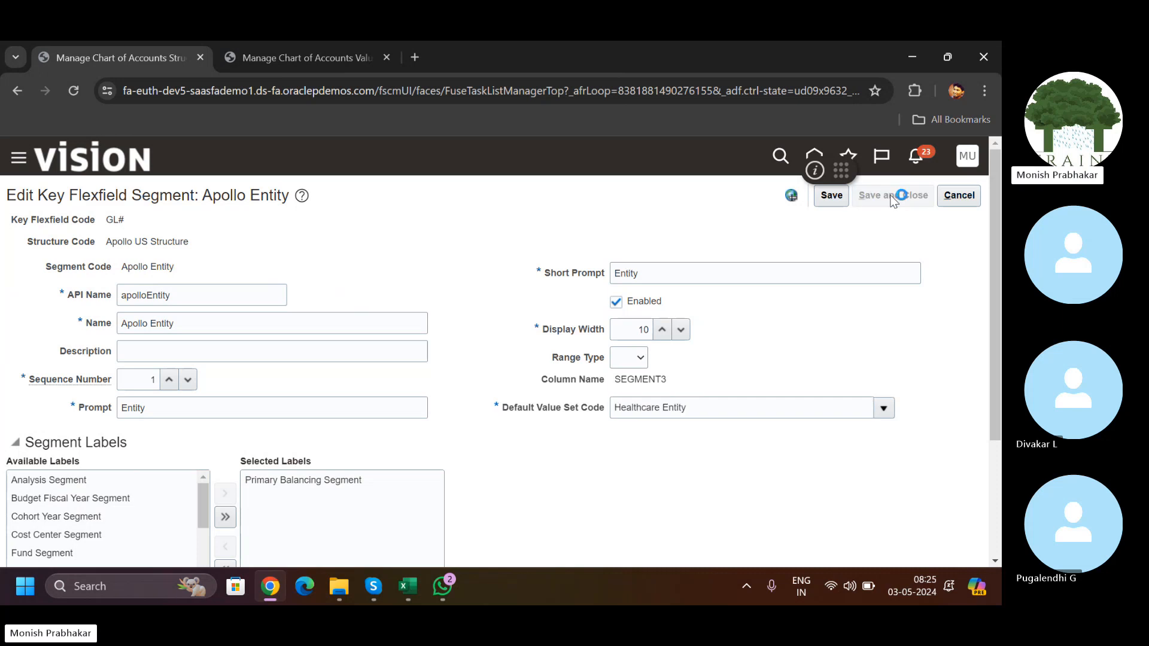
Step: Save and close the Apollo US Structure, return to the chart of accounts structures, and deploy the General Ledger Accounting Flexfield
{"action": "left_click", "coordinate": [322, 63]}
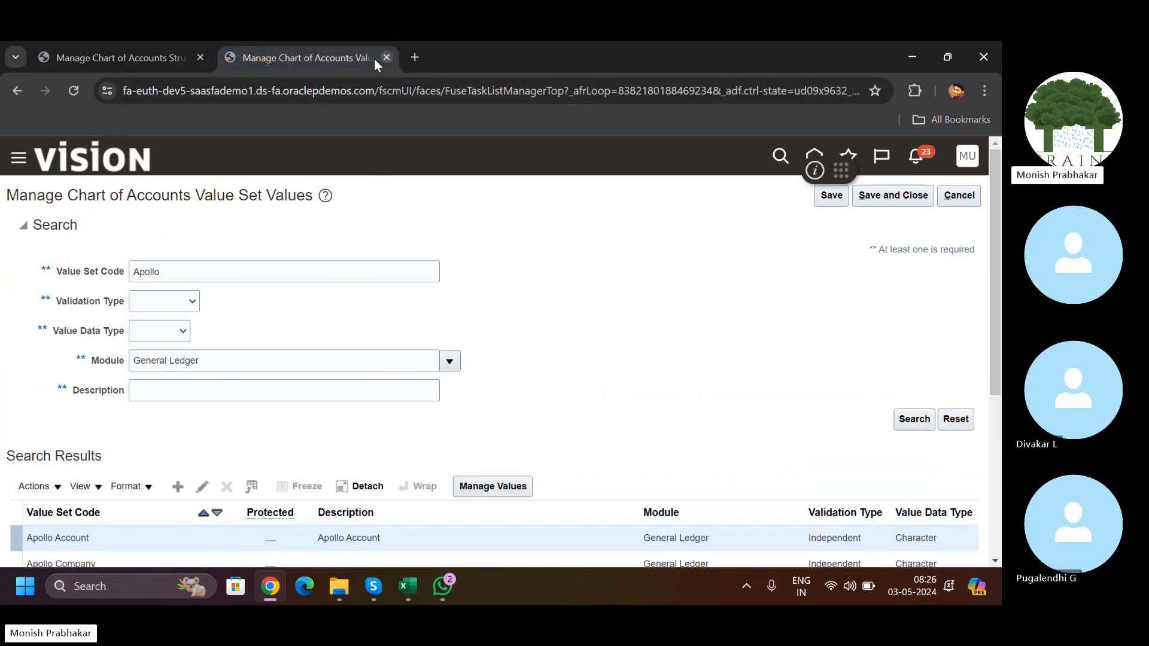
{"action": "left_click", "coordinate": [114, 55]}
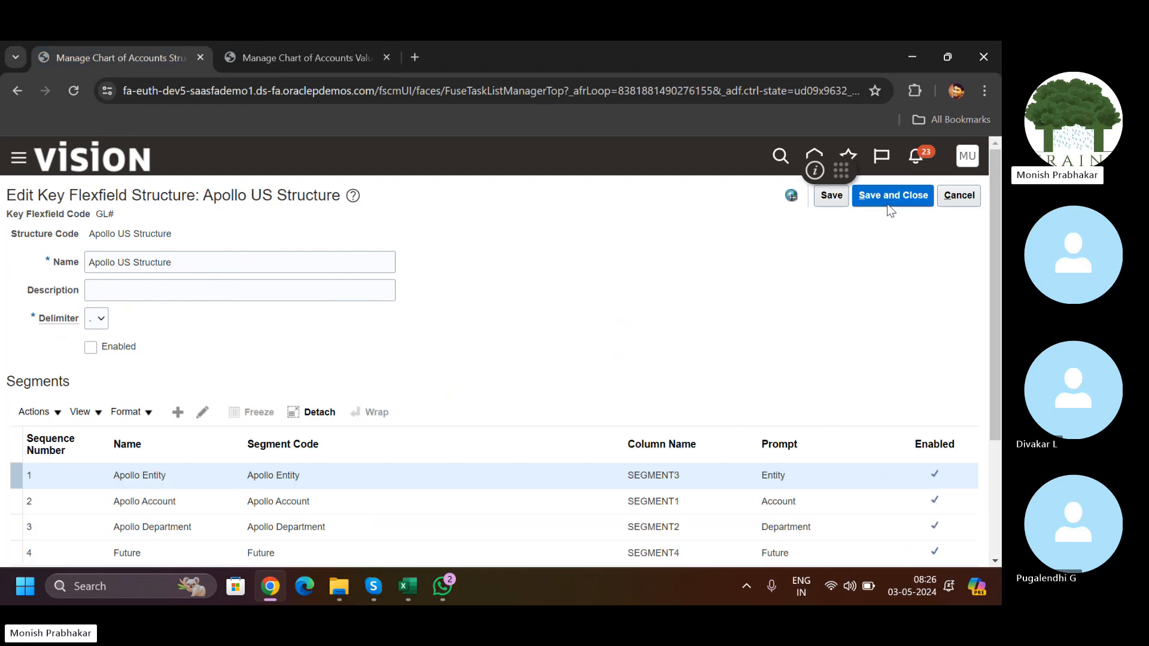
{"action": "left_click", "coordinate": [890, 203]}
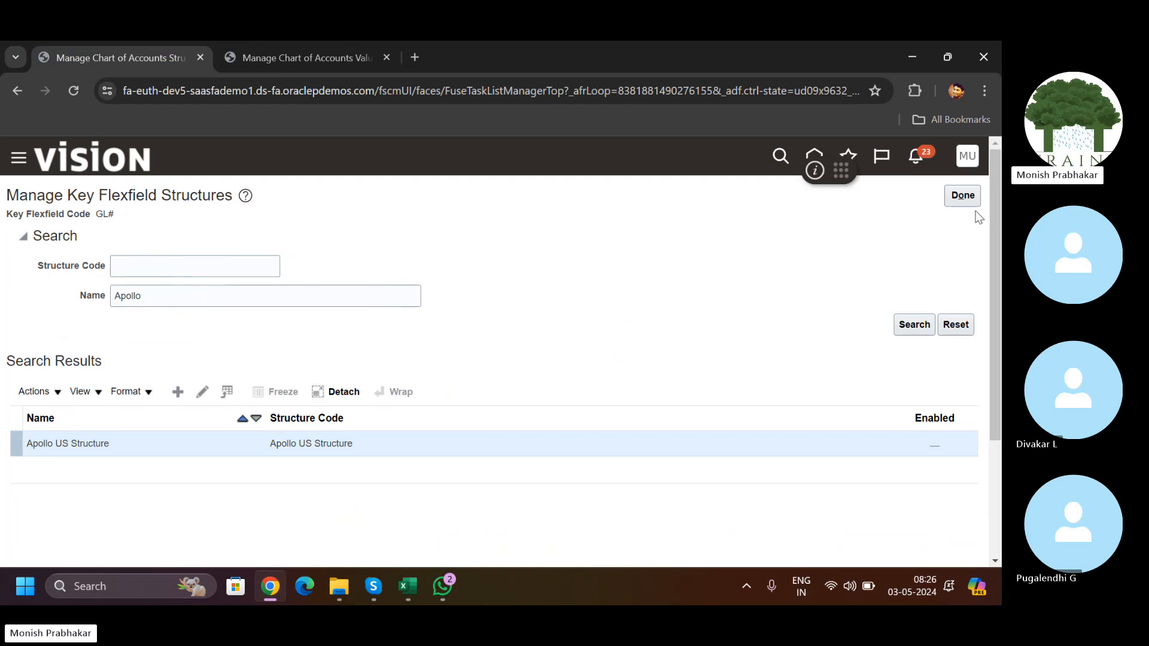
{"action": "left_click", "coordinate": [963, 198]}
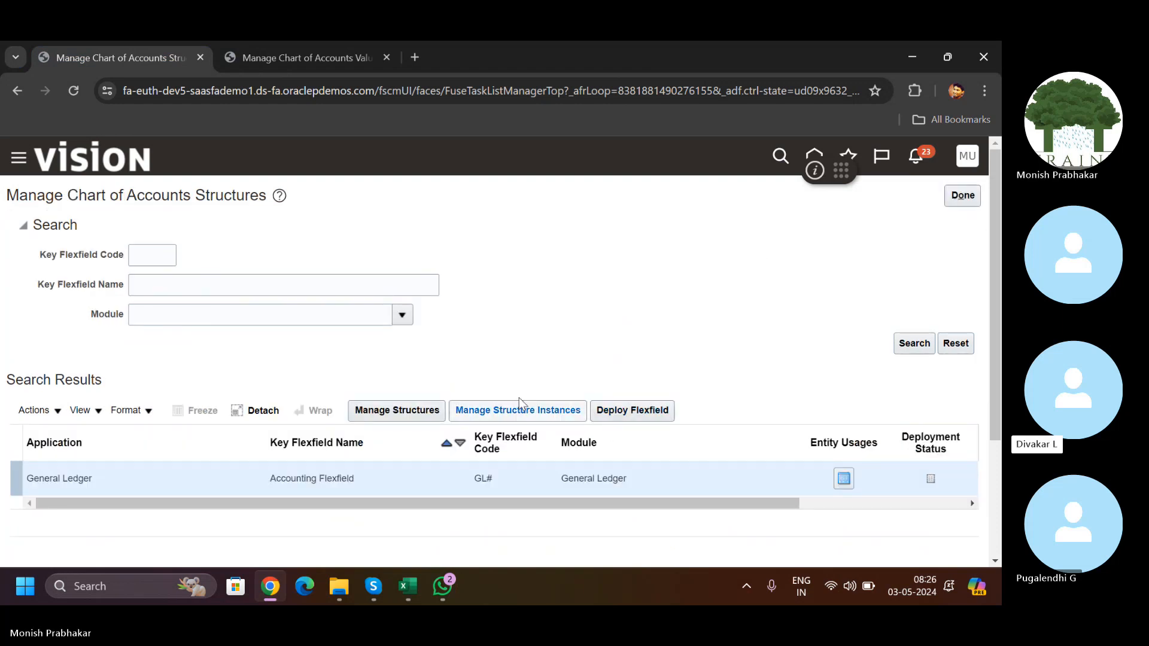
{"action": "left_click", "coordinate": [634, 412]}
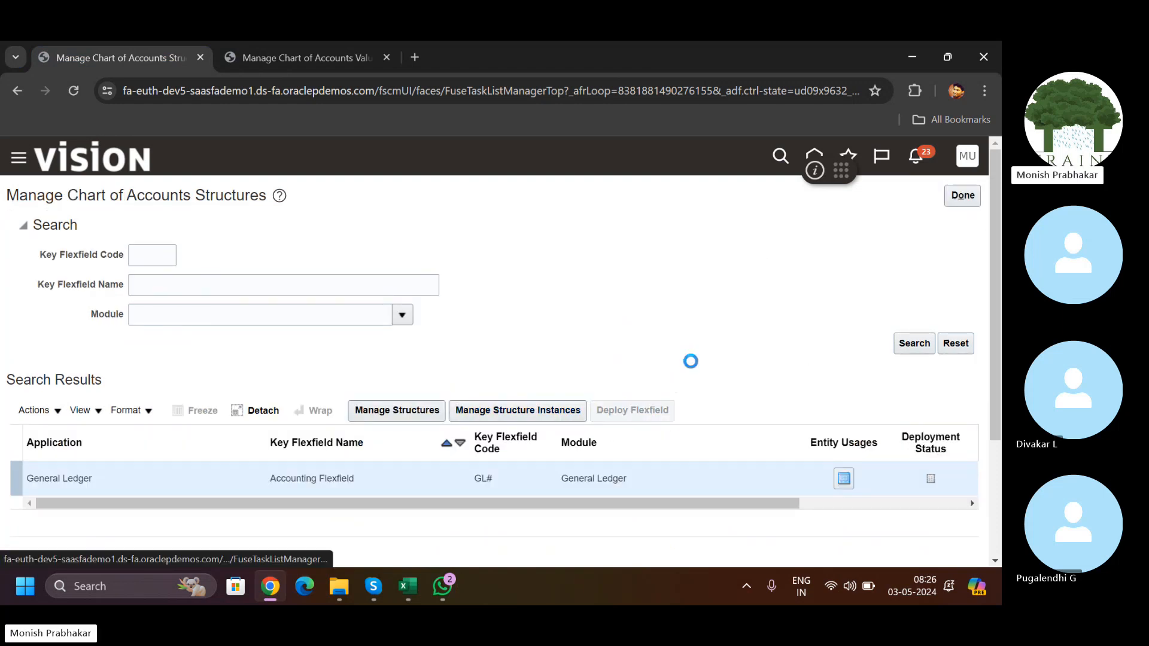
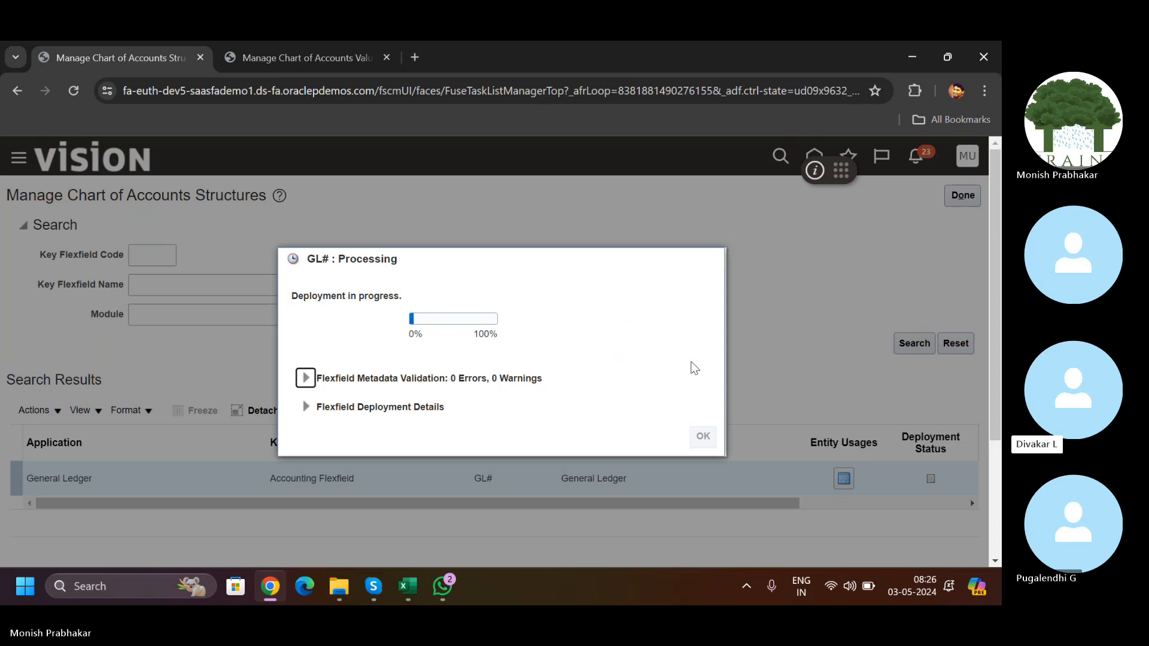
Step: Try to save and close the chart of accounts value set values page, and move its browser tab to the first place
{"action": "left_click", "coordinate": [329, 63]}
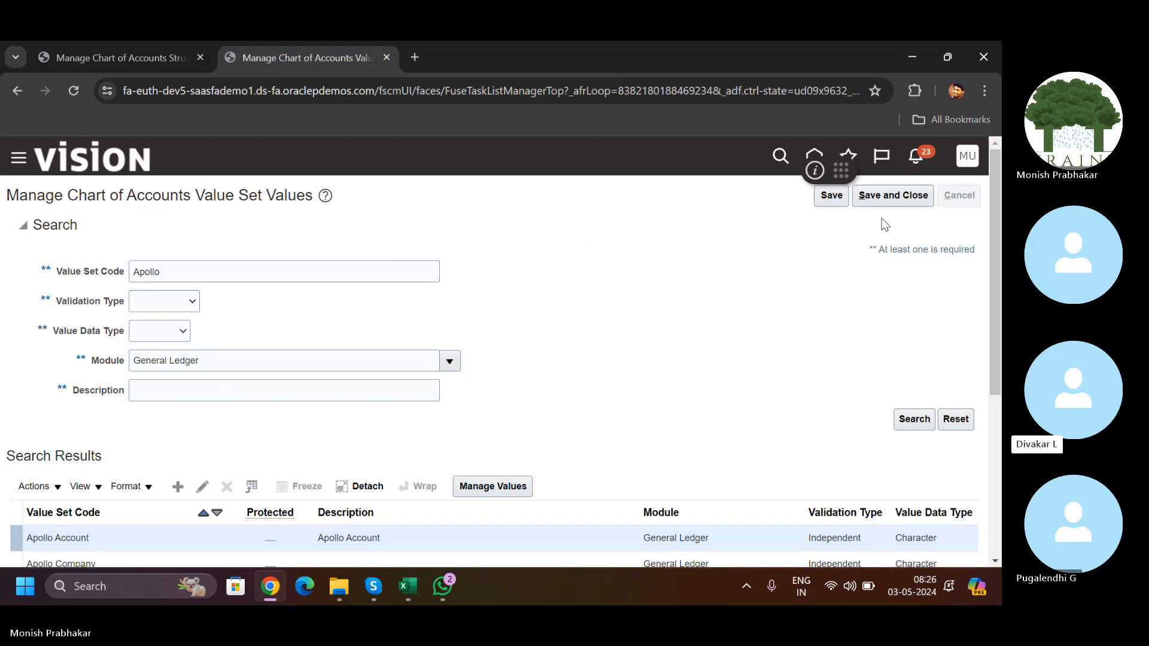
{"action": "left_click", "coordinate": [912, 196]}
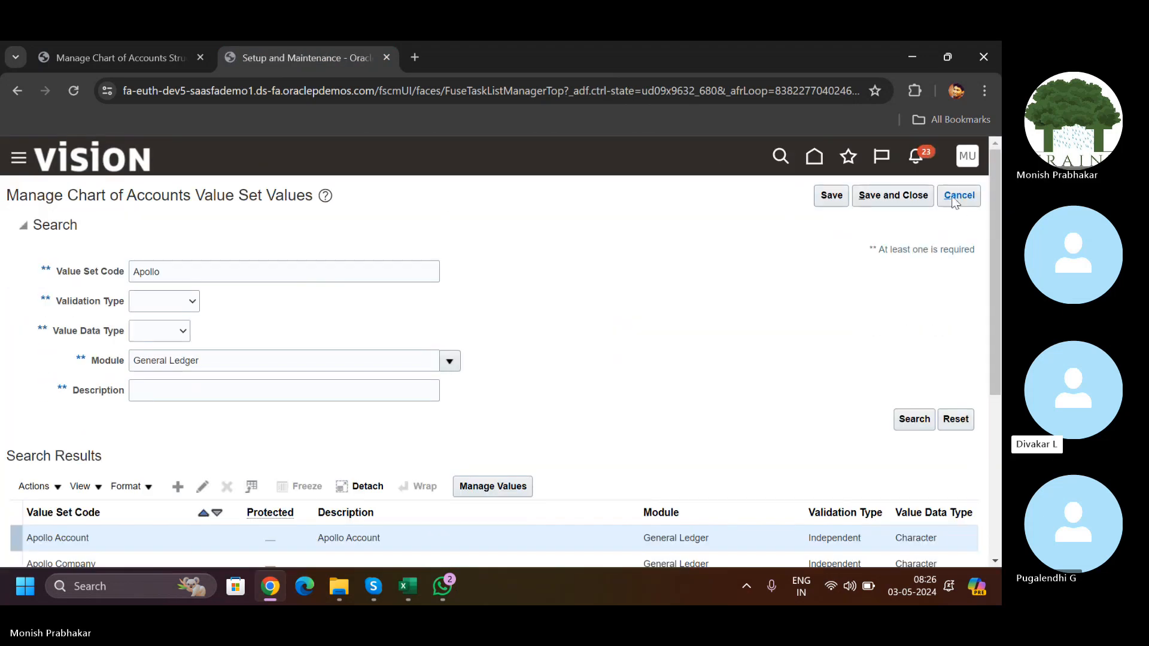
{"action": "left_click", "coordinate": [954, 195]}
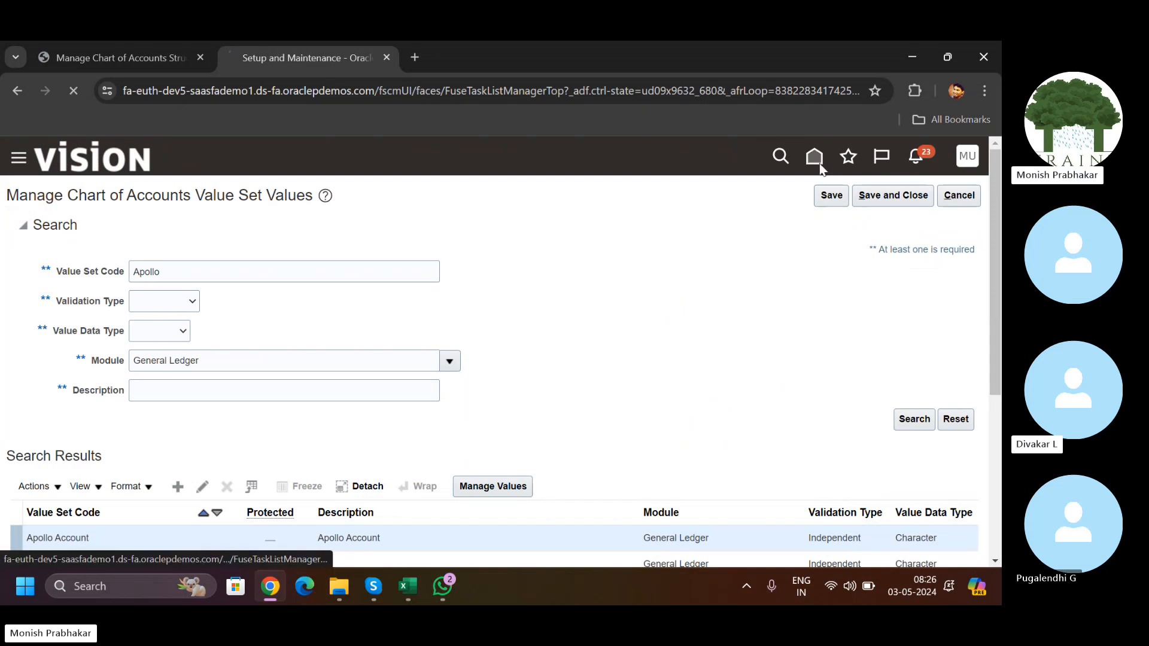
{"action": "left_click", "coordinate": [185, 59]}
{"action": "left_click_drag", "start_coordinate": [328, 66], "coordinate": [139, 58]}
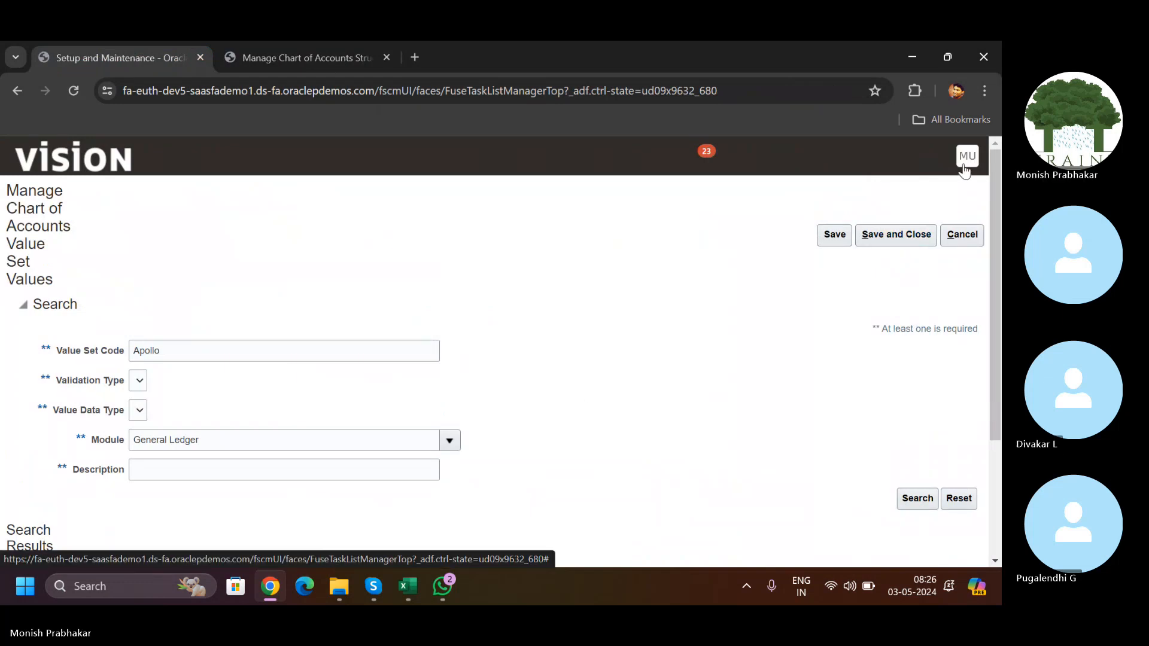
{"action": "left_click", "coordinate": [833, 596]}
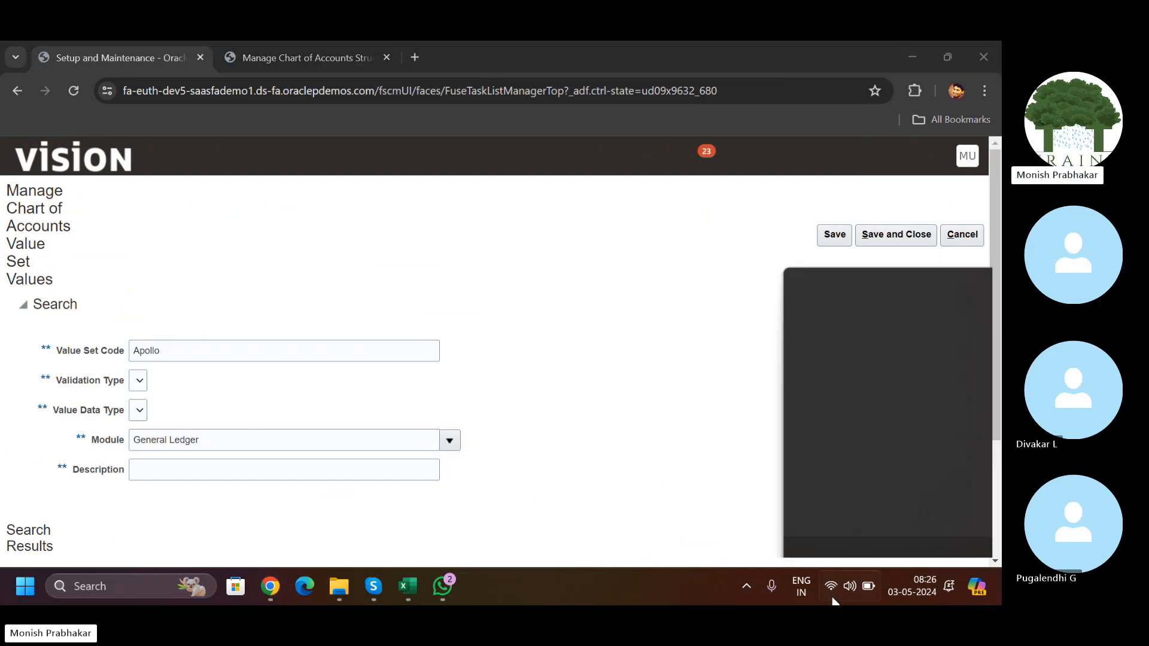
{"action": "left_click", "coordinate": [834, 601]}
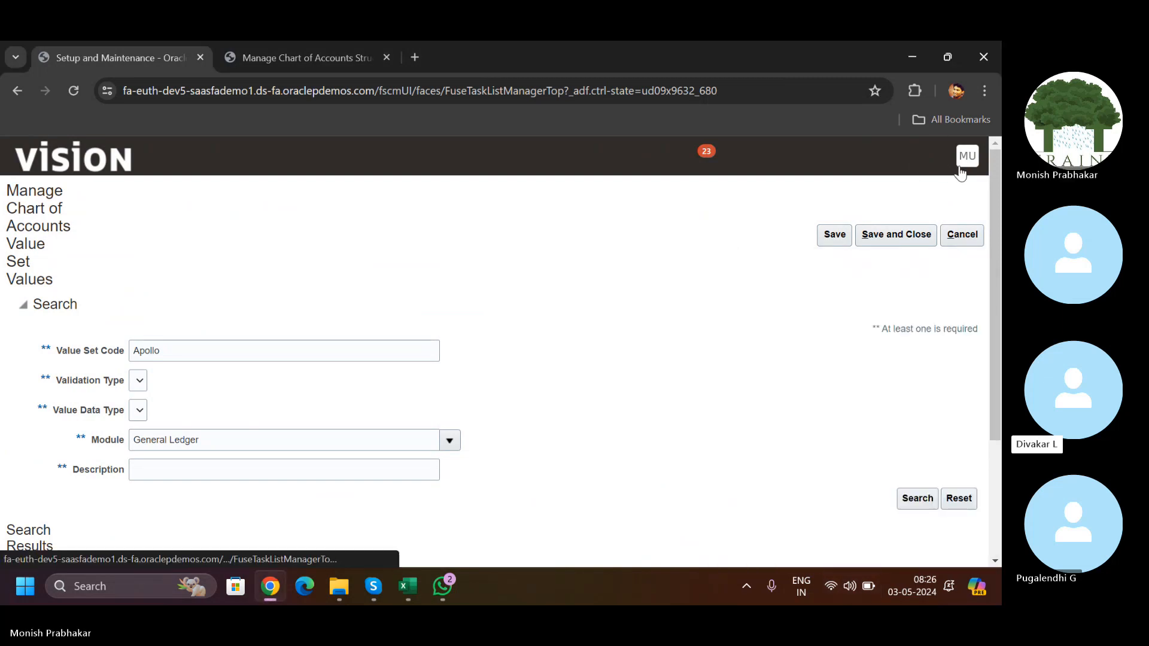
{"action": "left_click", "coordinate": [442, 599]}
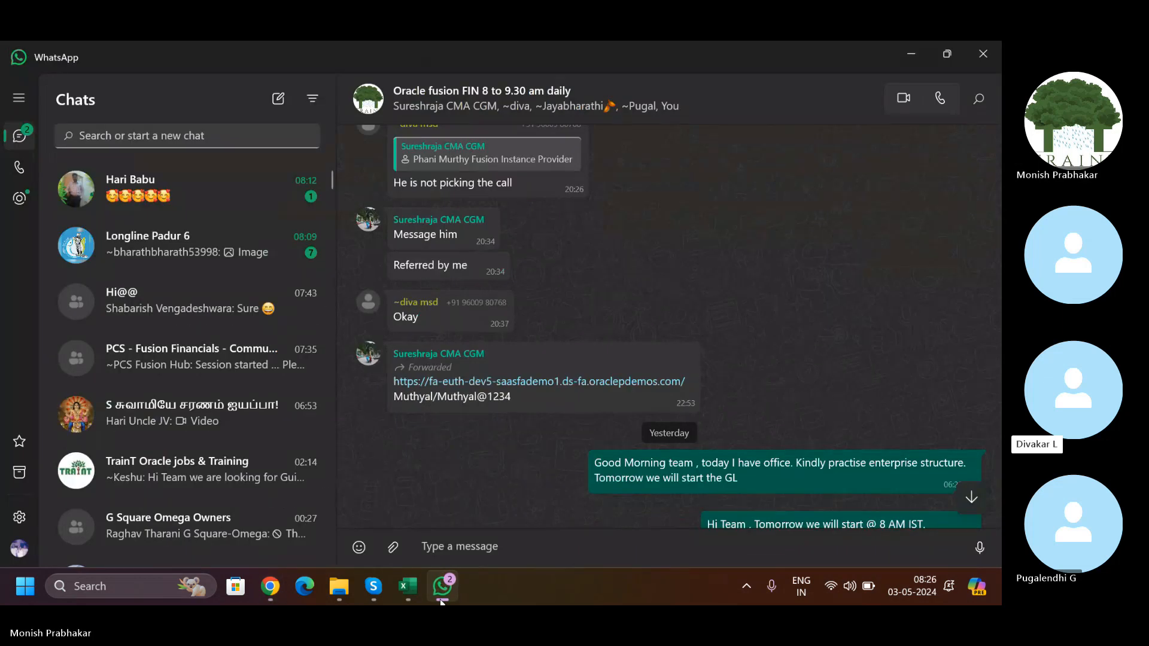
{"action": "left_click", "coordinate": [442, 598]}
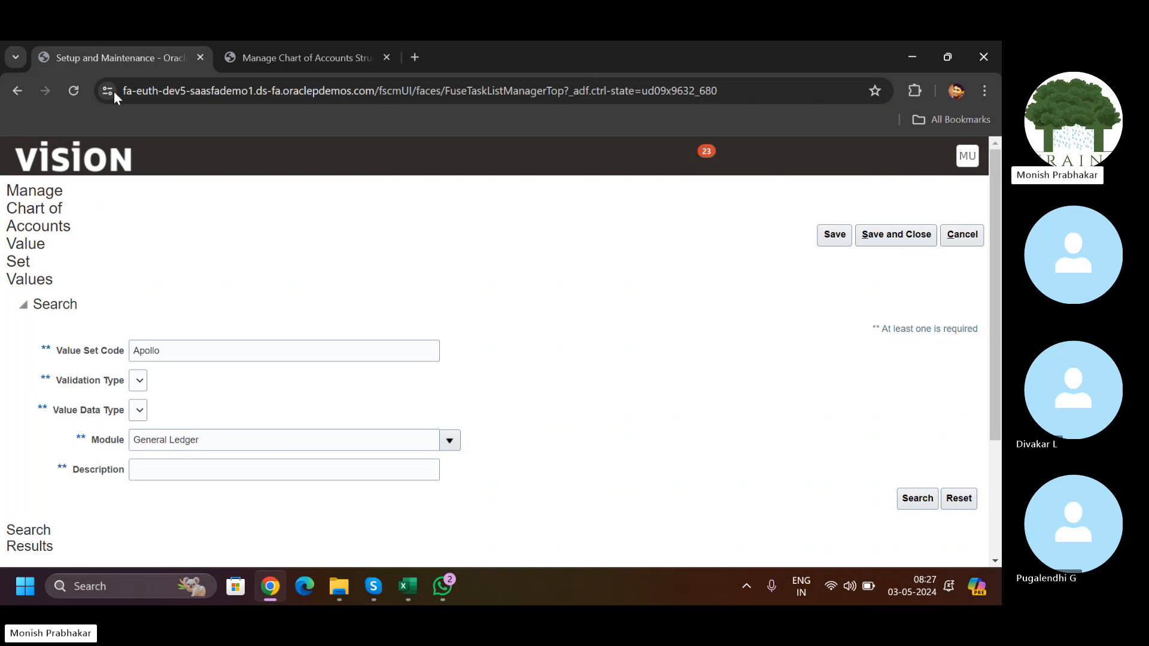
Step: Reload the value set values page, check the progress of the flexfield deployment, and close the value set values browser tab
{"action": "left_click", "coordinate": [86, 89]}
{"action": "left_click", "coordinate": [551, 221]}
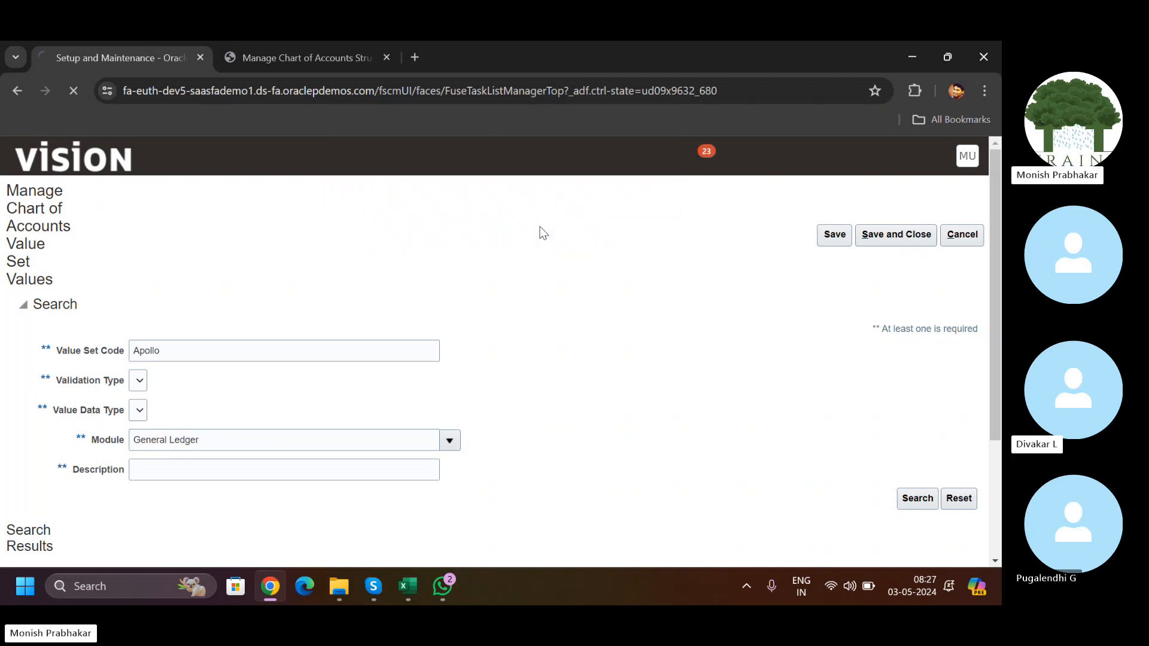
{"action": "left_click", "coordinate": [315, 64]}
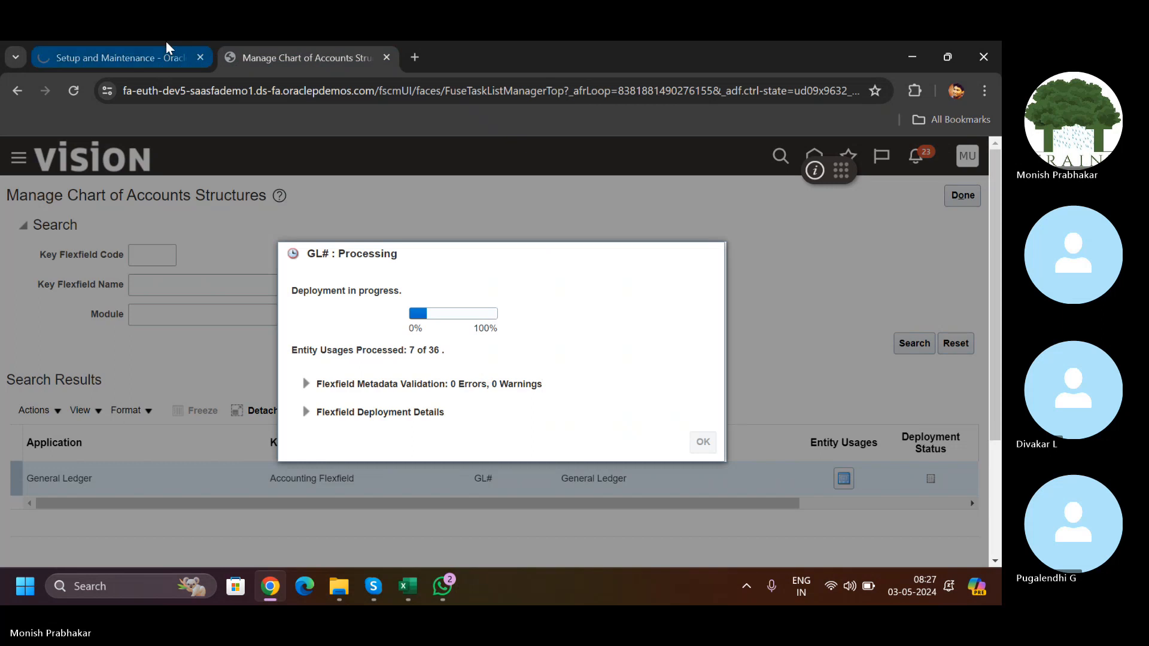
{"action": "left_click", "coordinate": [125, 50]}
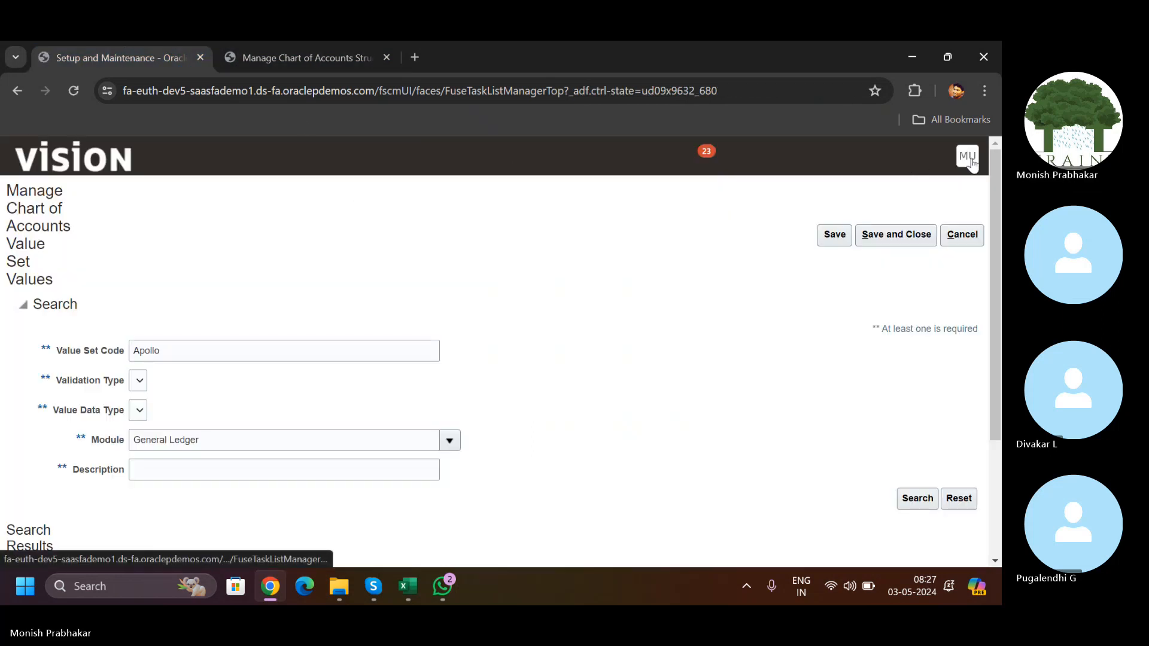
{"action": "left_click", "coordinate": [199, 58]}
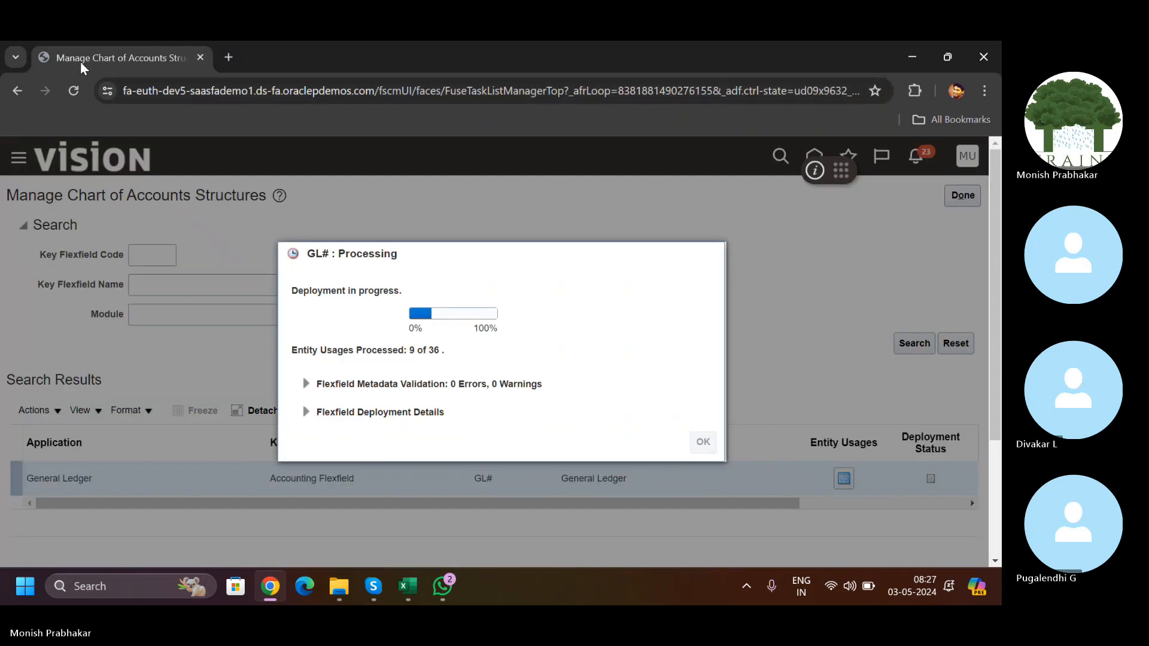
Step: Duplicate the chart of accounts structures browser tab, place the copy first, and open Setup and Maintenance in it
{"action": "right_click", "coordinate": [81, 62]}
{"action": "left_click", "coordinate": [134, 198]}
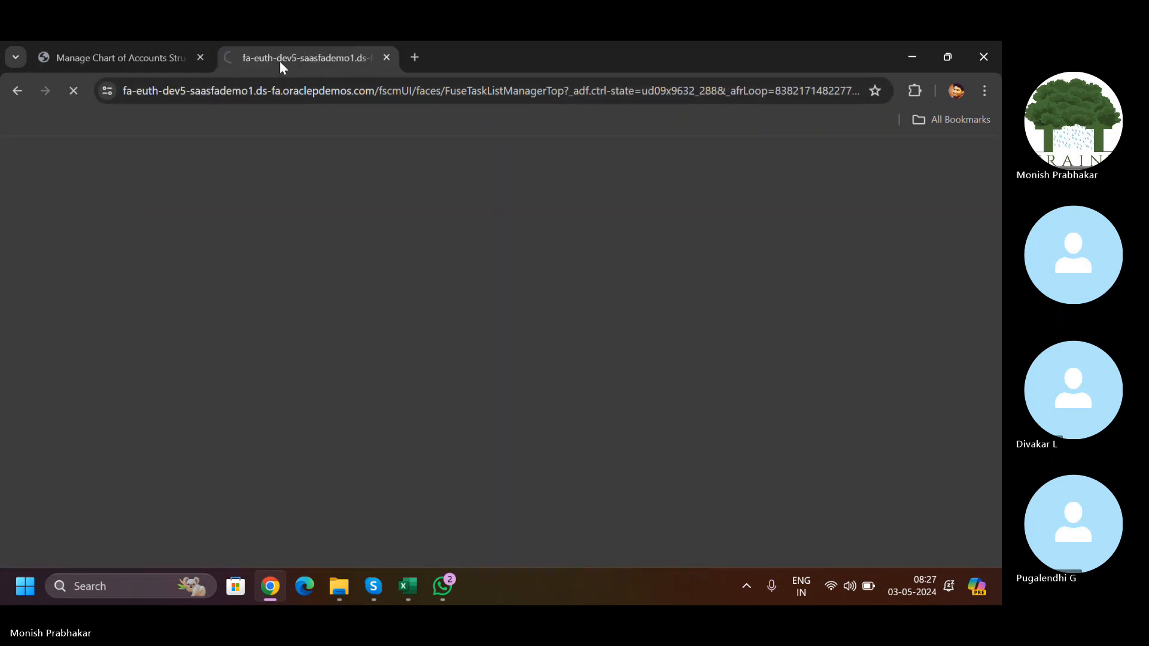
{"action": "left_click_drag", "start_coordinate": [279, 60], "coordinate": [78, 62]}
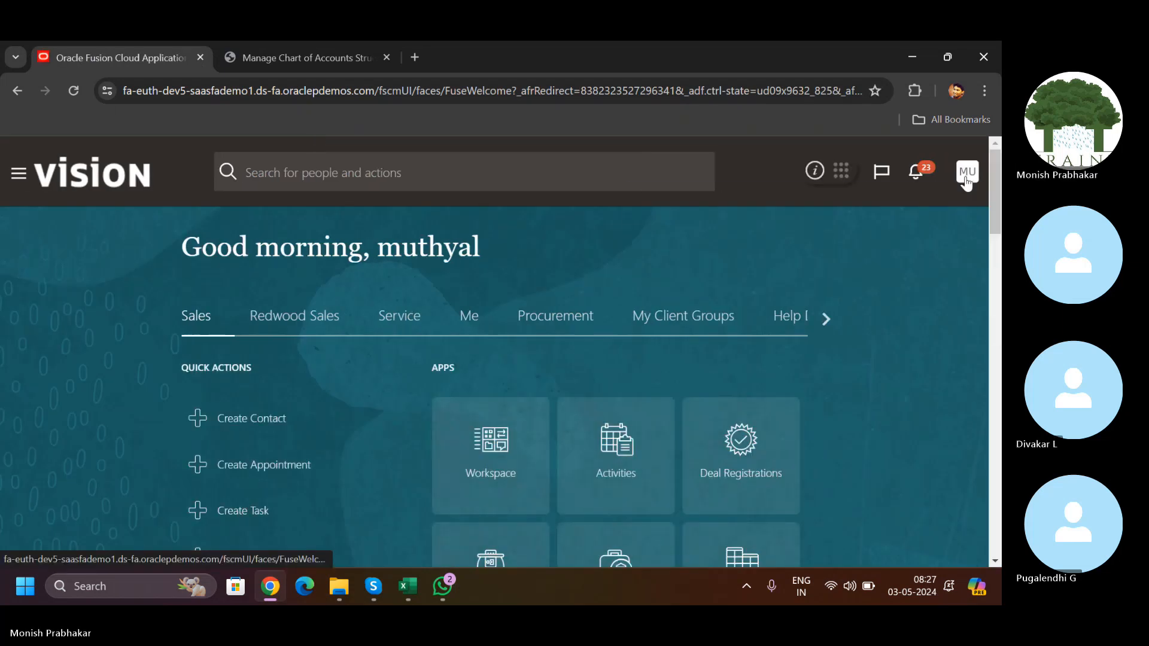
{"action": "left_click", "coordinate": [966, 177]}
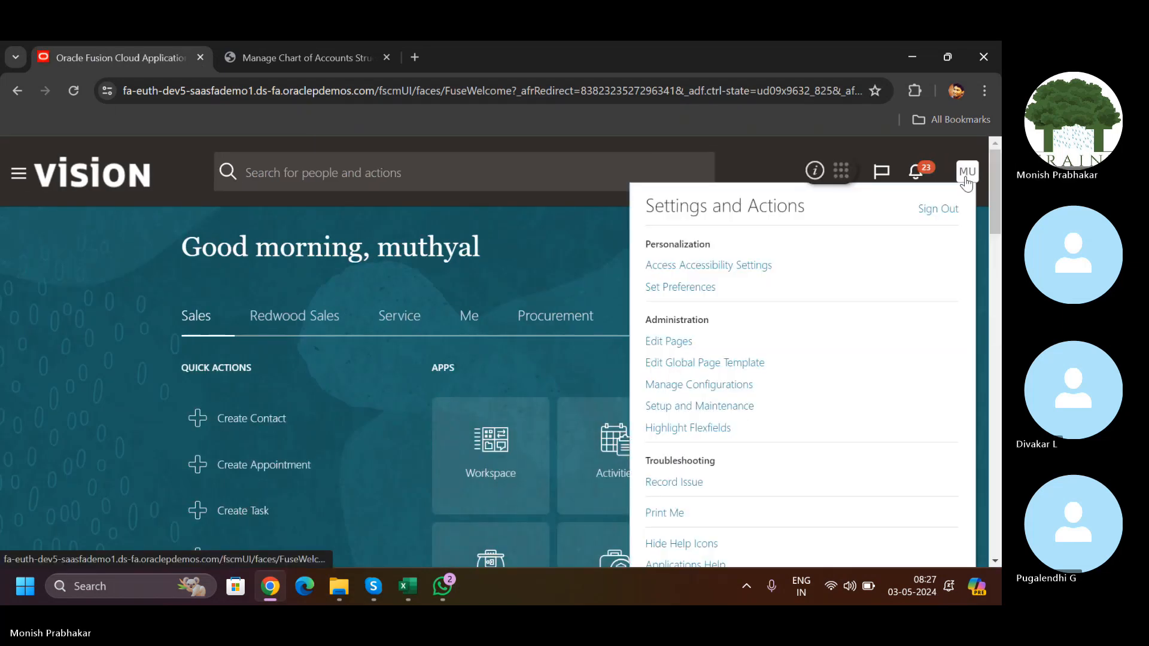
{"action": "left_click", "coordinate": [669, 407]}
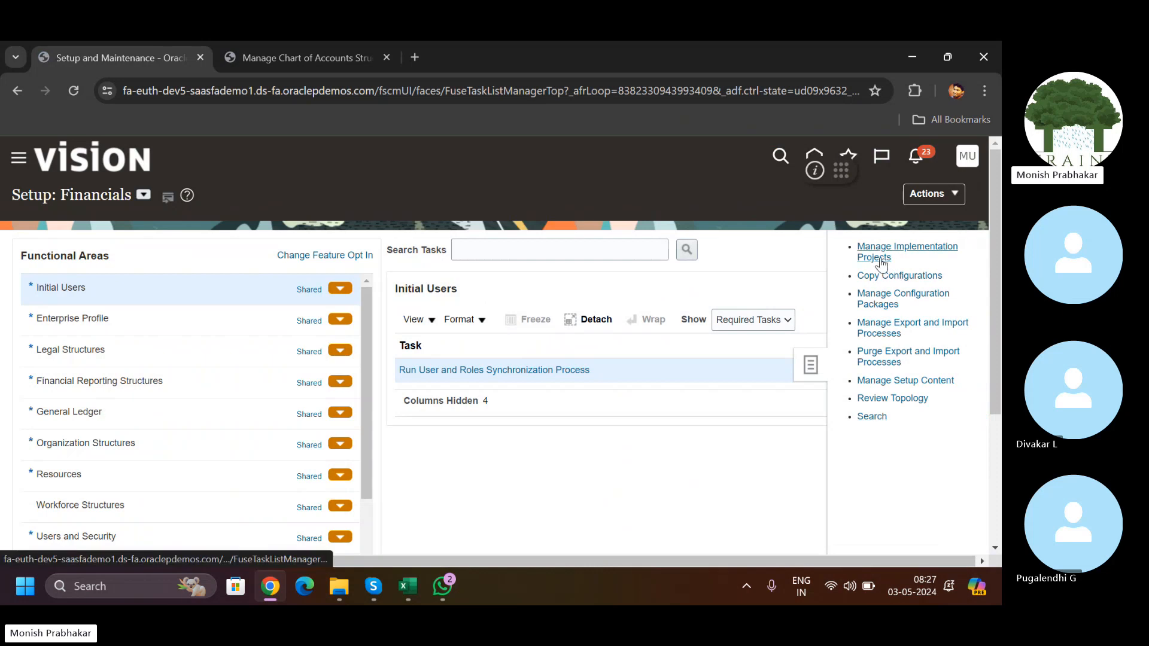
Step: Search the implementation projects for the name Apollo and open the Apollo Implementation Project
{"action": "left_click", "coordinate": [880, 260]}
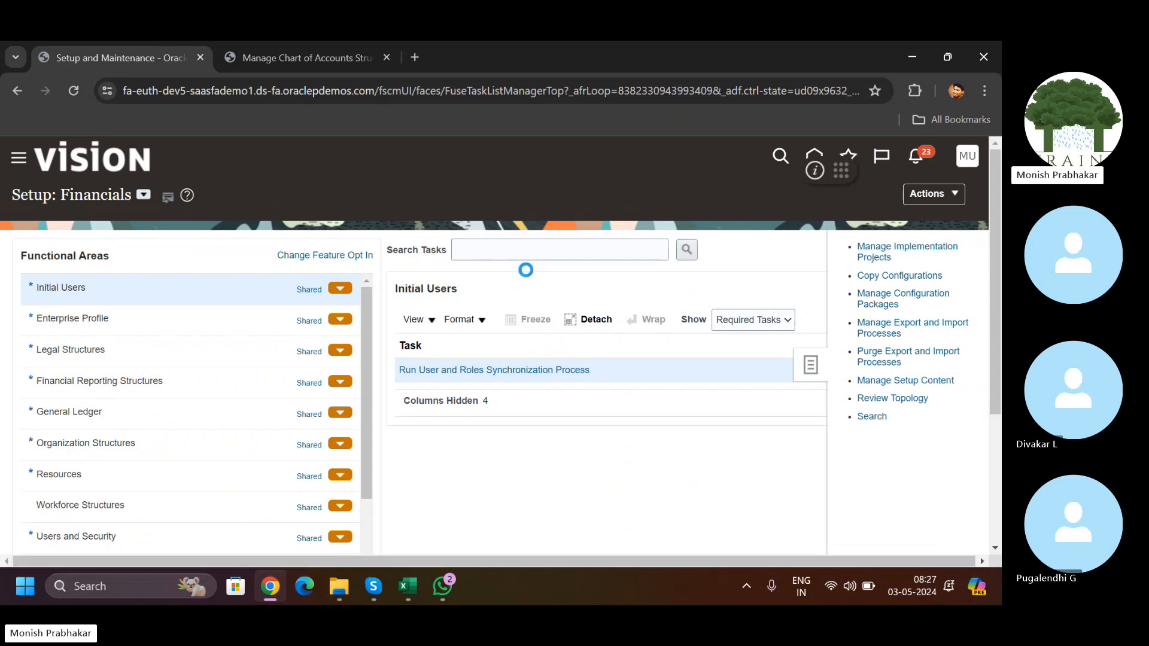
{"action": "left_click_drag", "start_coordinate": [996, 276], "coordinate": [1001, 250]}
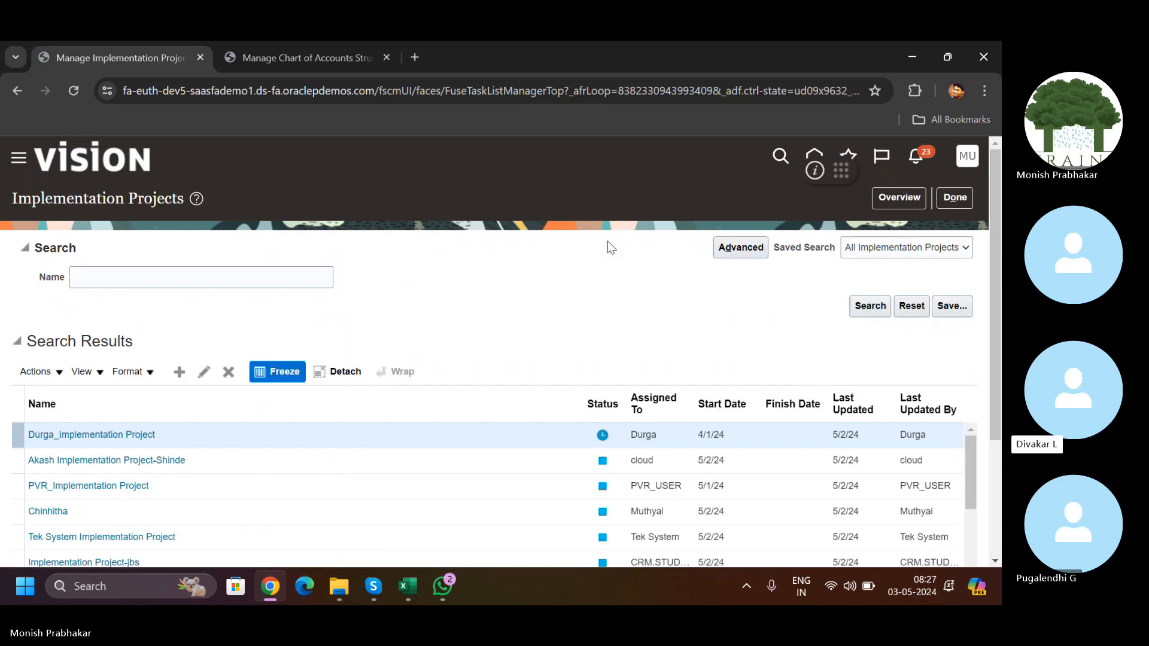
{"action": "left_click", "coordinate": [138, 278]}
{"action": "type", "text": "Ap"}
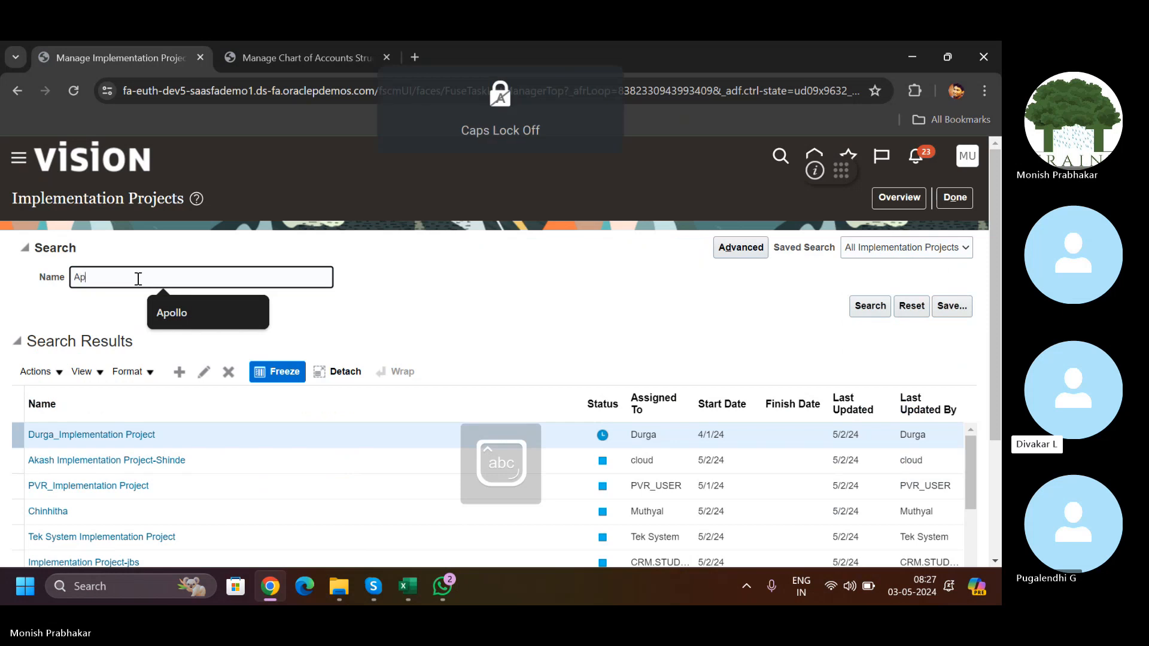
{"action": "type", "text": "ollo"}
{"action": "key", "text": "Return"}
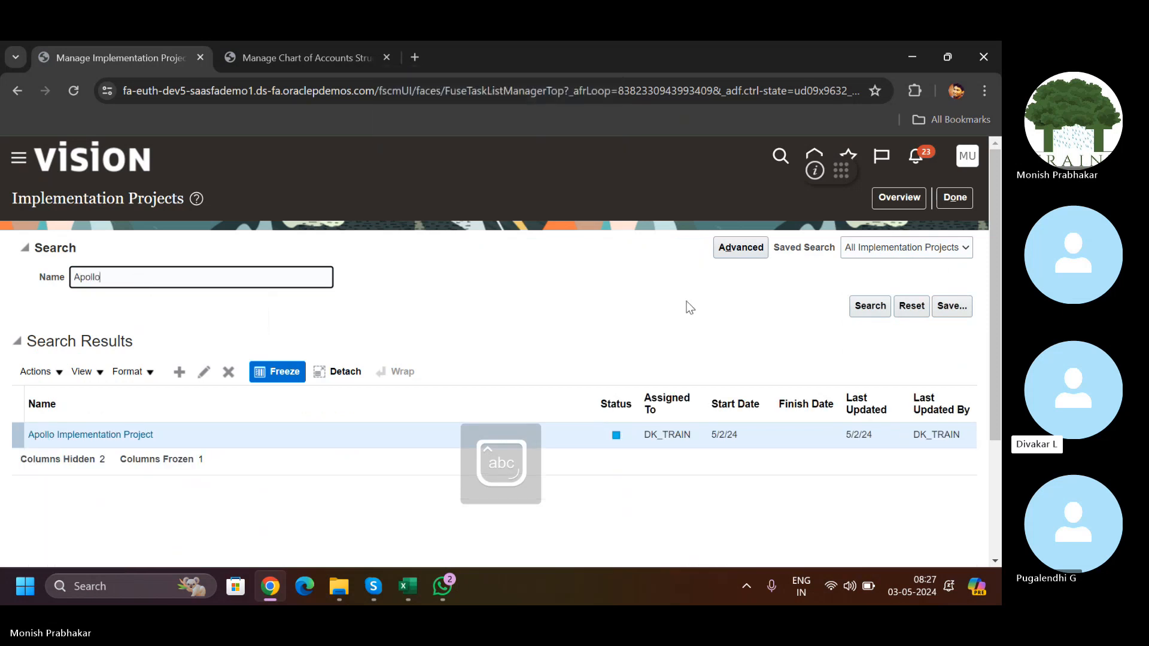
{"action": "left_click", "coordinate": [63, 434]}
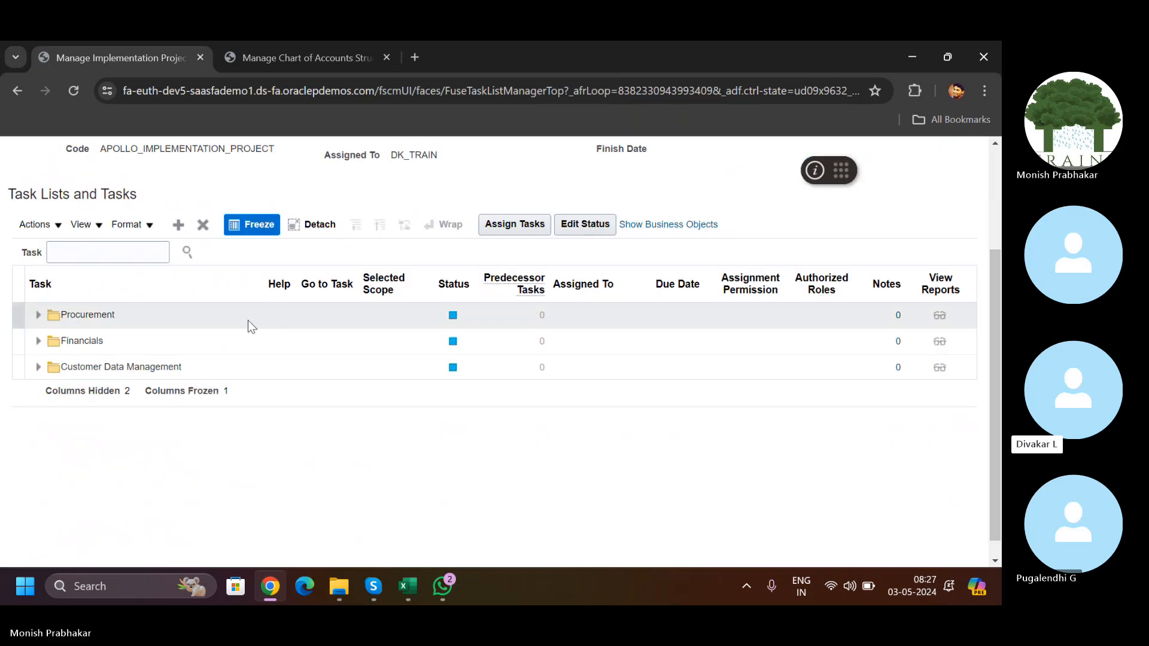
Step: Expand the Financials task list through Define Common Applications Configuration and Define Ledgers down to the tasks of Define Accounting Configurations
{"action": "left_click", "coordinate": [38, 343]}
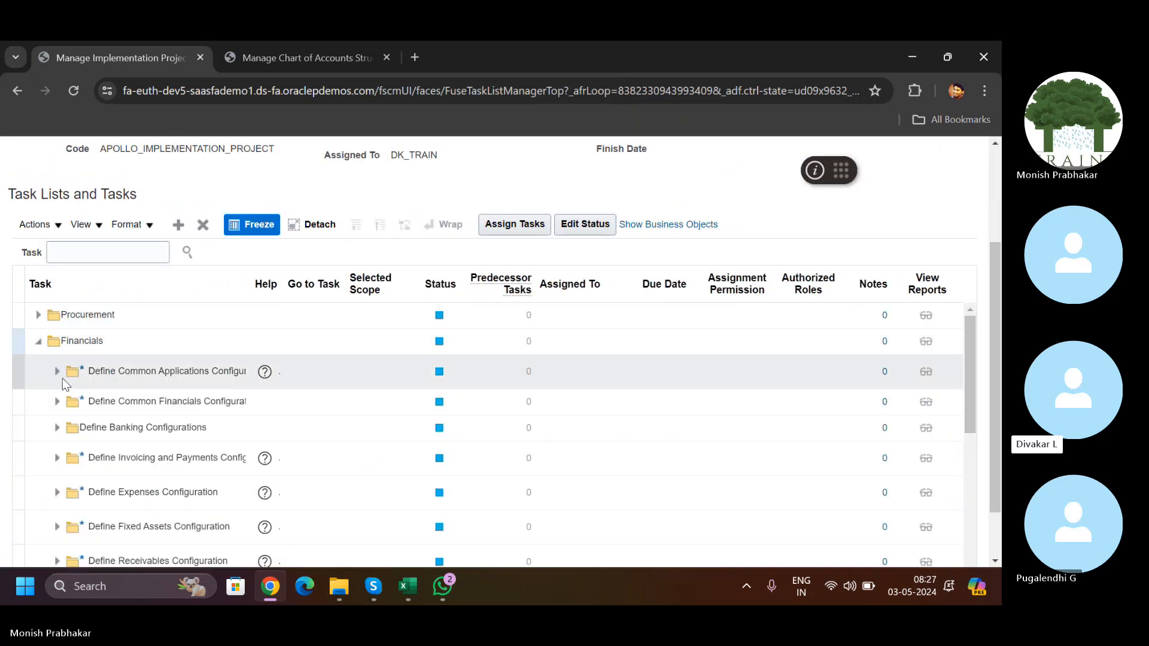
{"action": "left_click", "coordinate": [58, 373]}
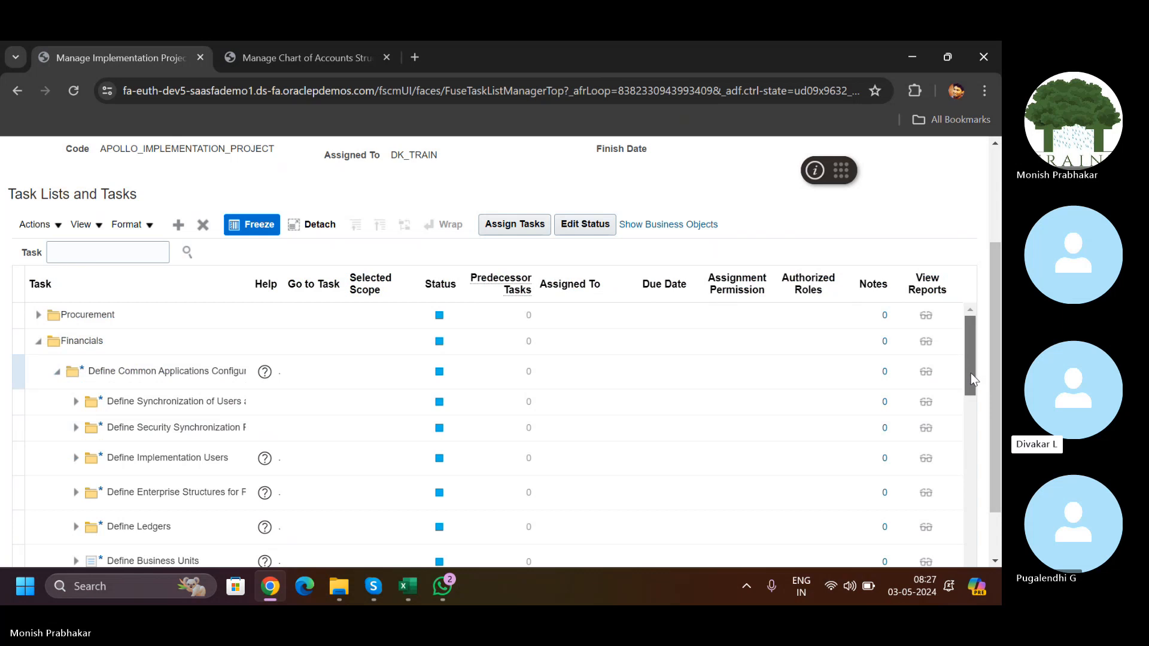
{"action": "left_click_drag", "start_coordinate": [971, 372], "coordinate": [977, 398]}
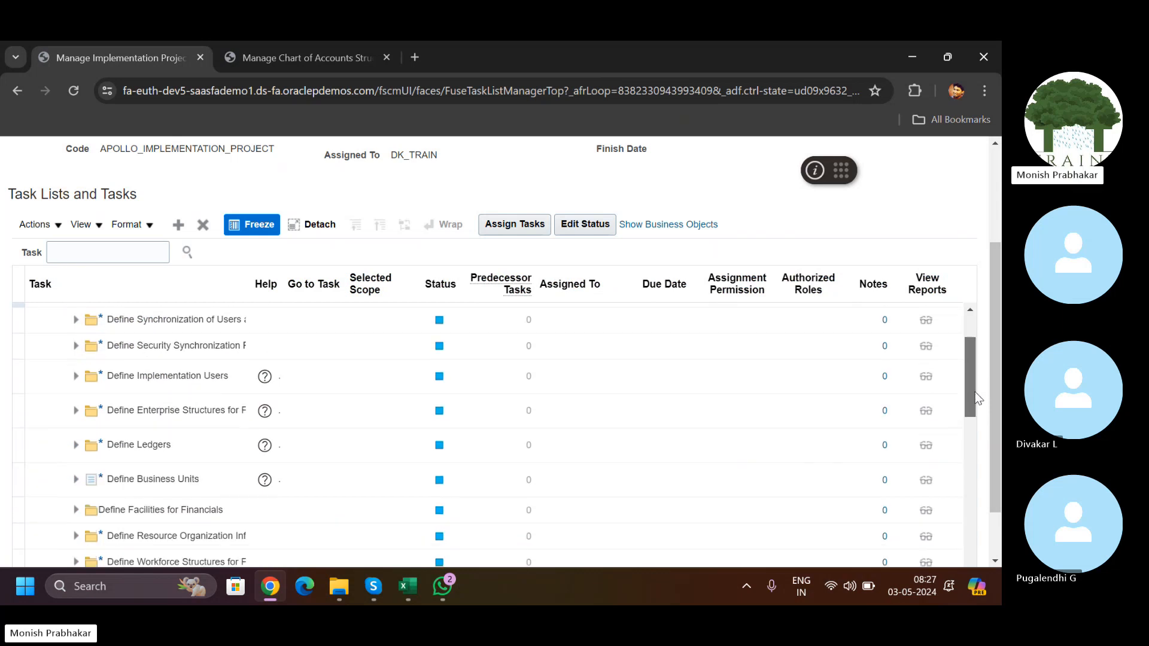
{"action": "left_click", "coordinate": [75, 445]}
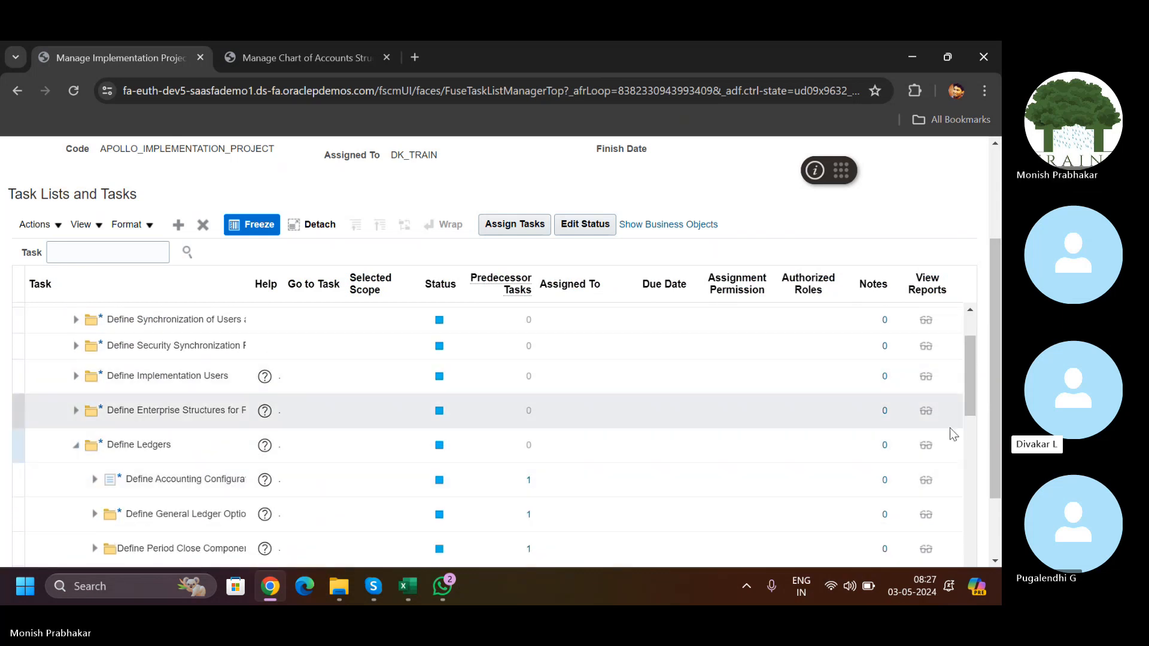
{"action": "left_click_drag", "start_coordinate": [967, 377], "coordinate": [975, 401]}
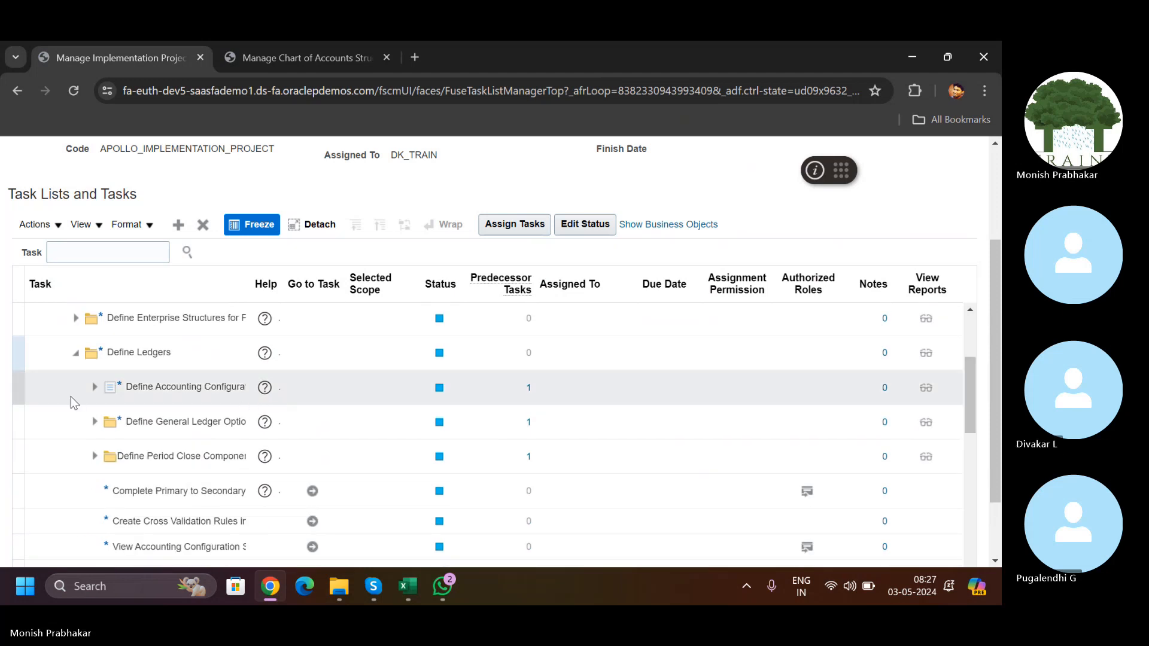
{"action": "left_click", "coordinate": [93, 388]}
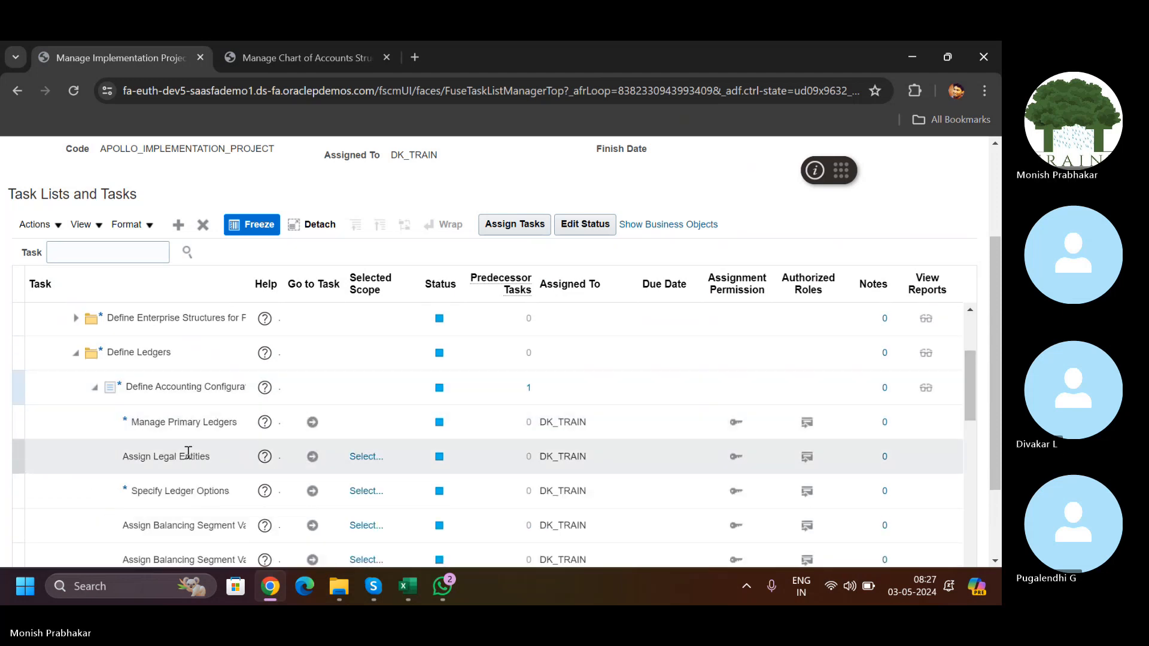
Step: Start the Specify Ledger Options task and open the Select and Add list for its primary ledger scope
{"action": "left_click", "coordinate": [311, 492]}
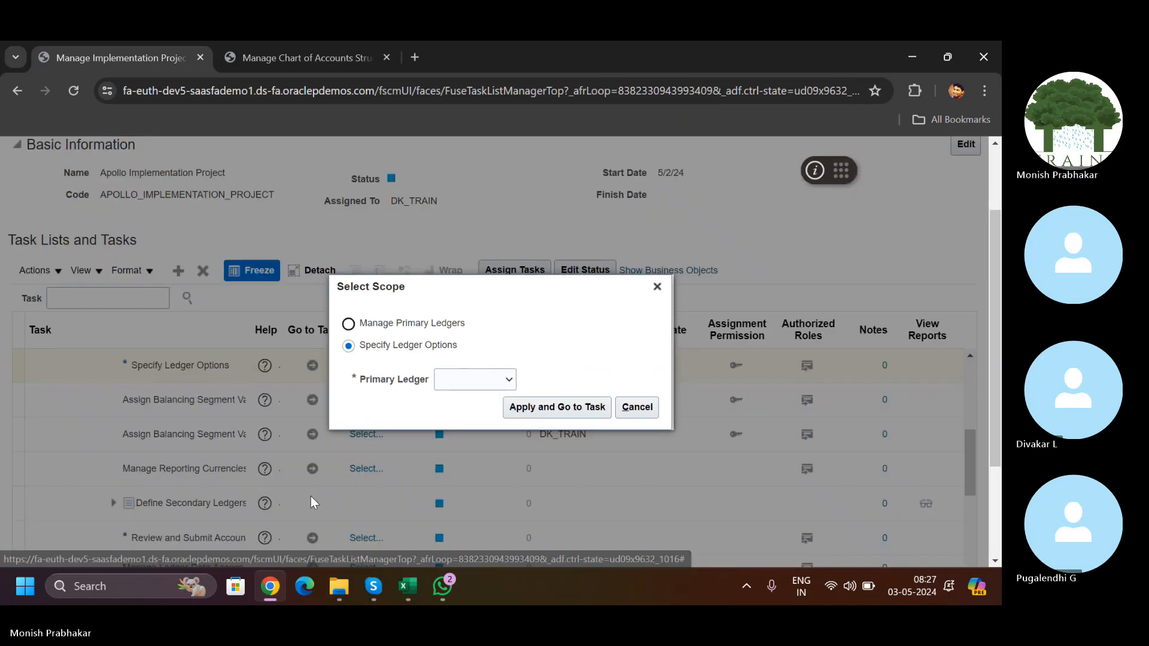
{"action": "left_click", "coordinate": [468, 384]}
{"action": "left_click", "coordinate": [541, 411]}
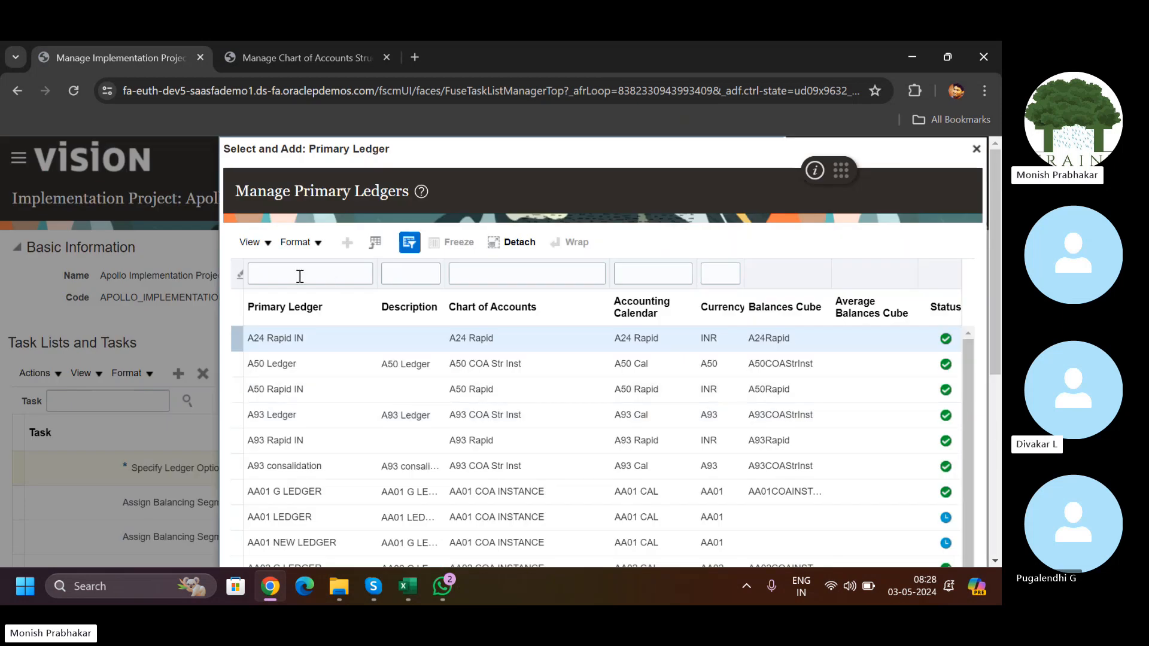
Step: Filter the primary ledgers by the name Apollo and try to add Apollo US Primary Ledger as the task scope
{"action": "left_click", "coordinate": [299, 276]}
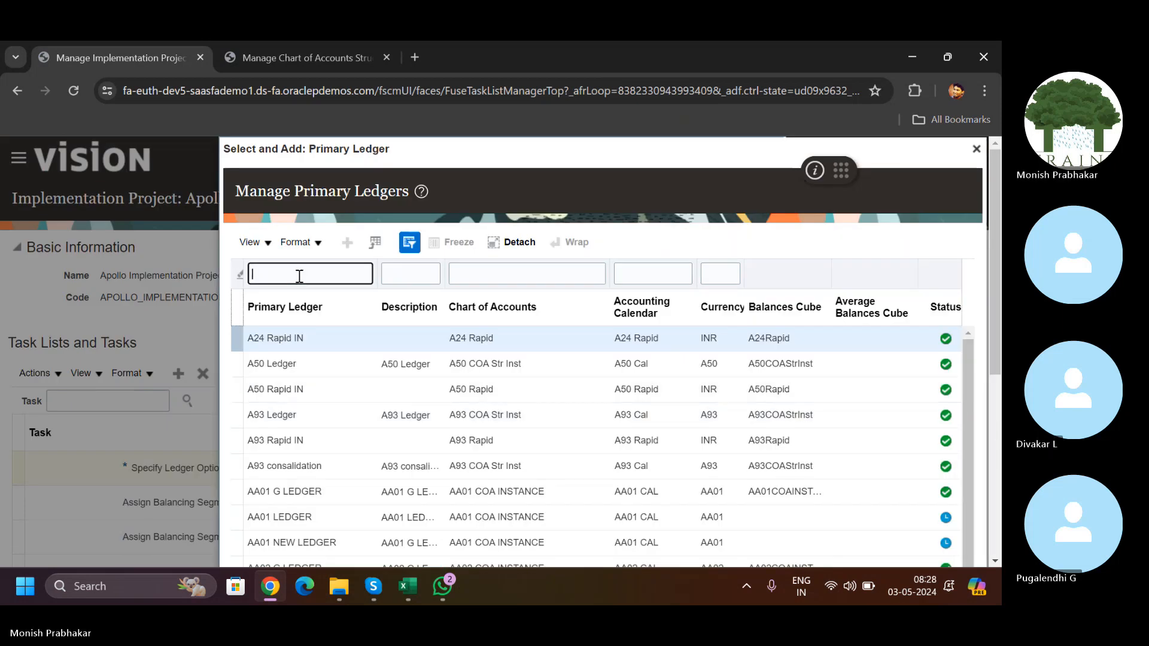
{"action": "key", "text": "Caps_Lock"}
{"action": "type", "text": "A"}
{"action": "key", "text": "Caps_Lock"}
{"action": "type", "text": "pollo"}
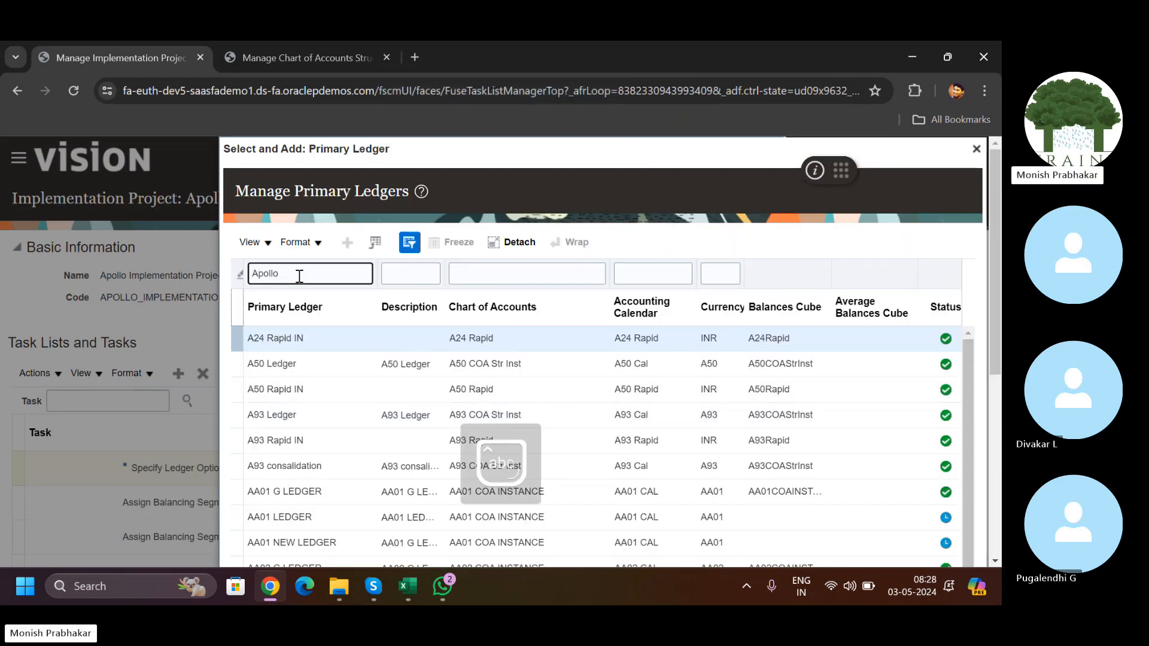
{"action": "key", "text": "Return"}
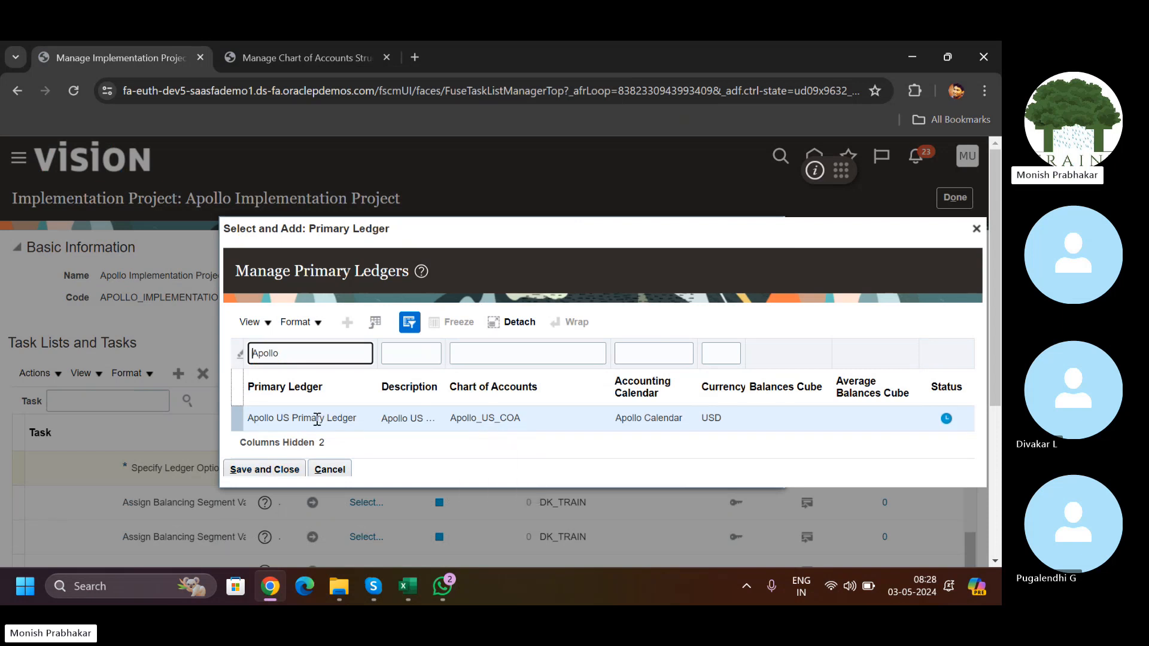
{"action": "left_click", "coordinate": [265, 469]}
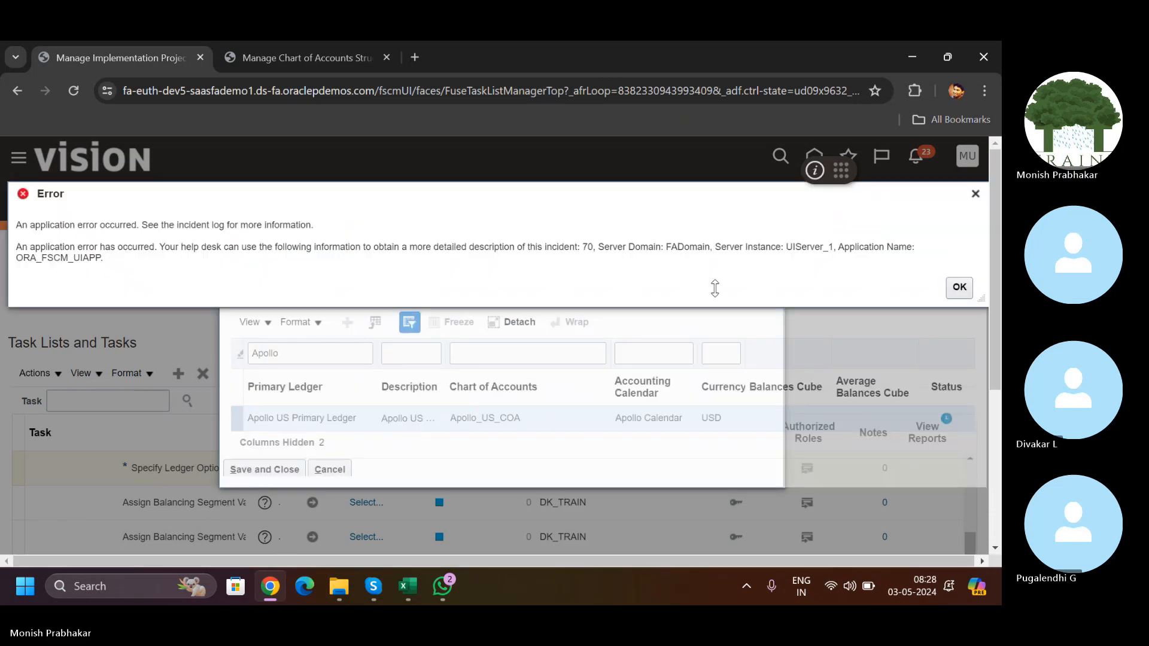
{"action": "left_click", "coordinate": [959, 287]}
{"action": "left_click", "coordinate": [258, 470]}
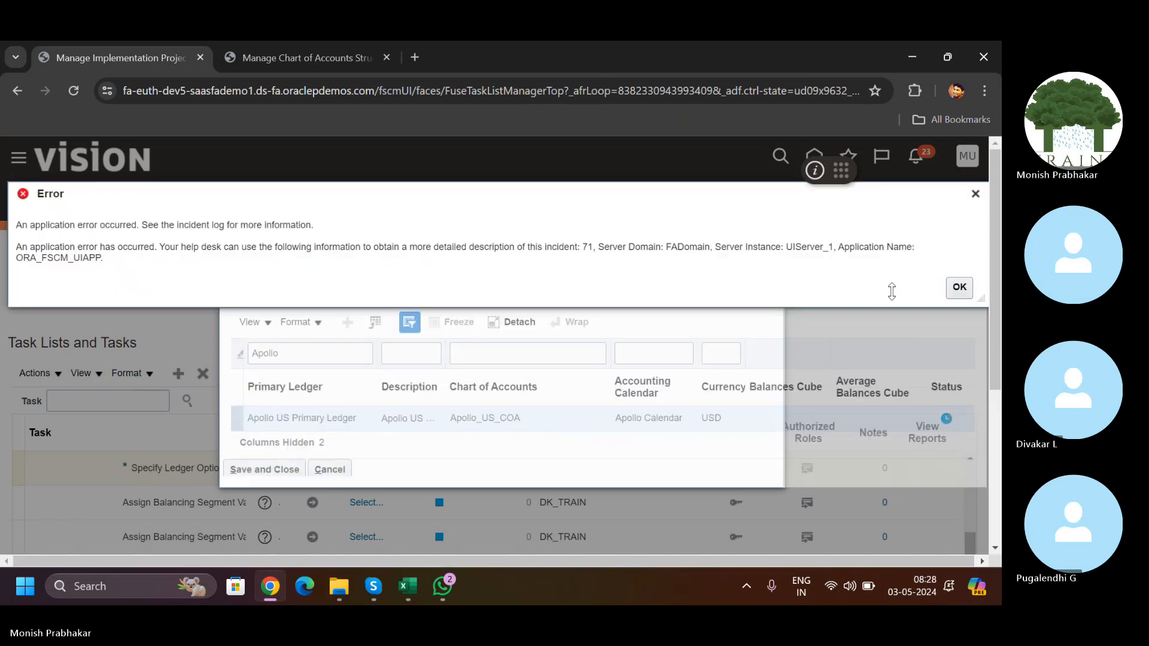
{"action": "left_click", "coordinate": [959, 288]}
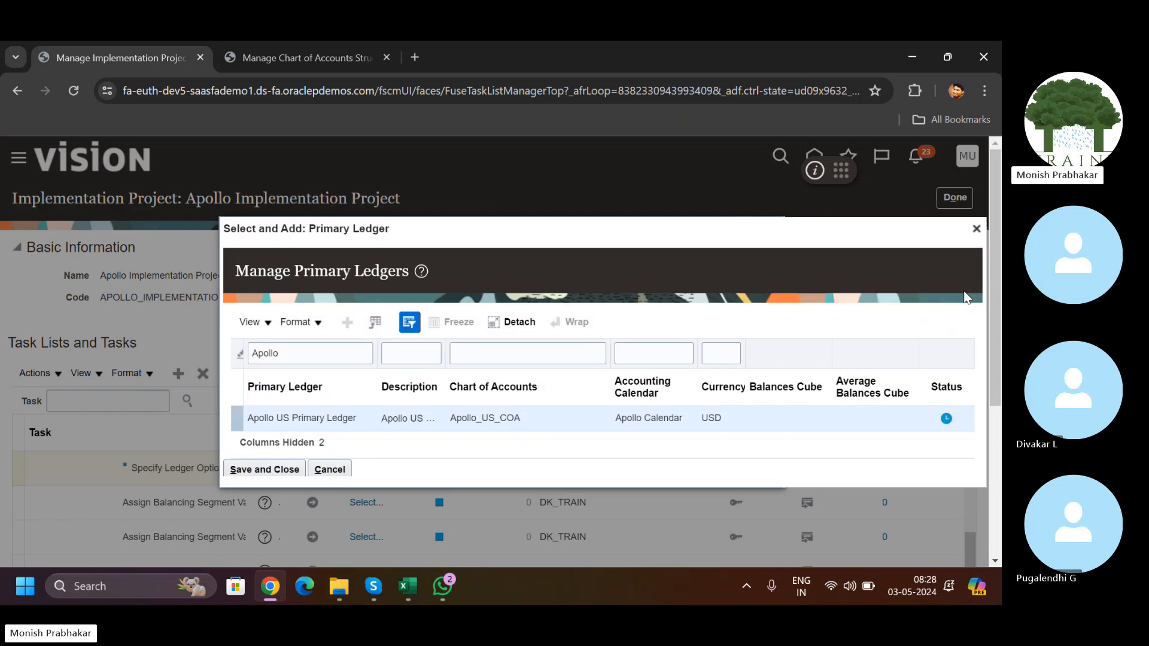
Step: Check the GL# flexfield deployment progress and its metadata validation details in the chart of accounts structures browser tab
{"action": "left_click", "coordinate": [323, 52]}
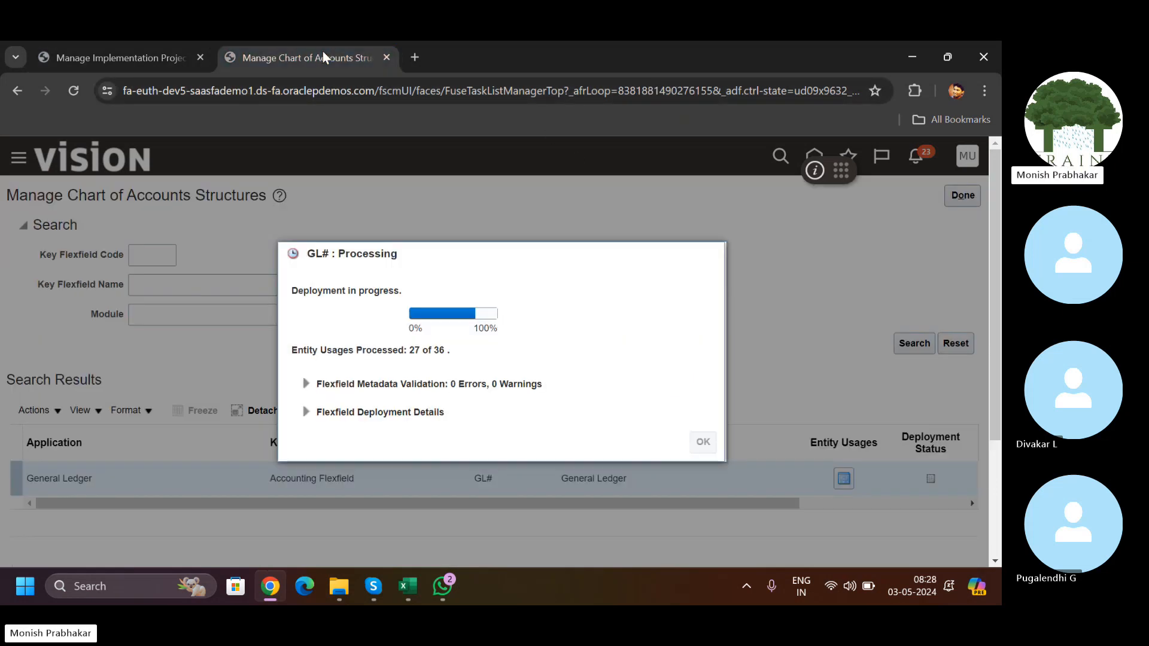
{"action": "left_click", "coordinate": [110, 55]}
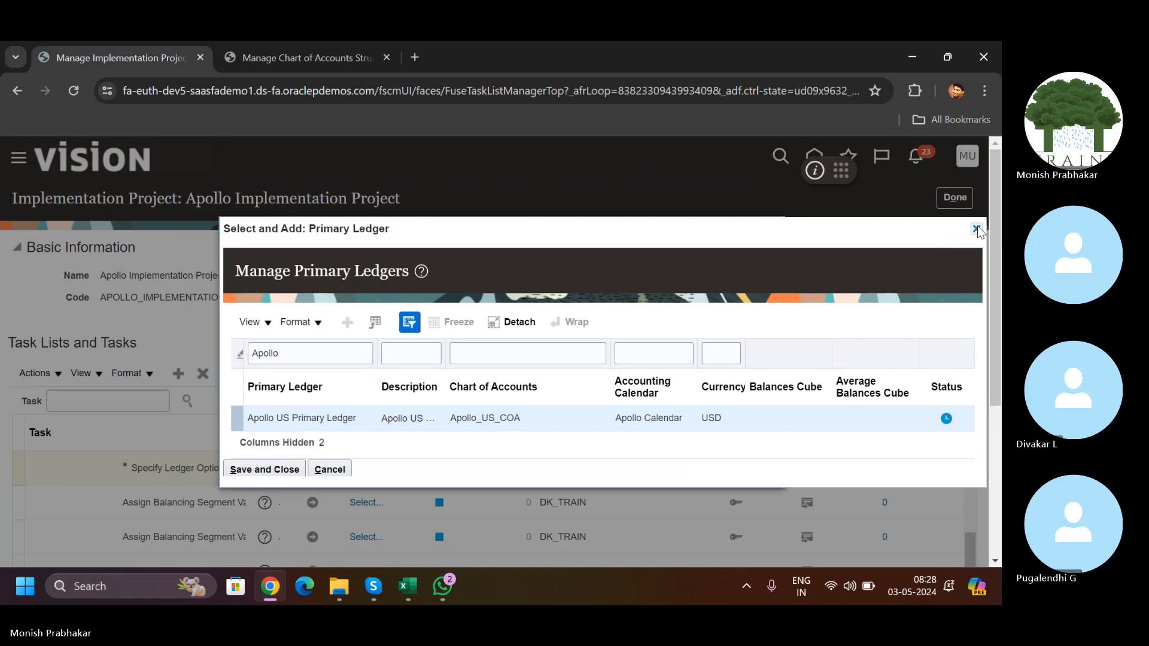
{"action": "left_click", "coordinate": [352, 58]}
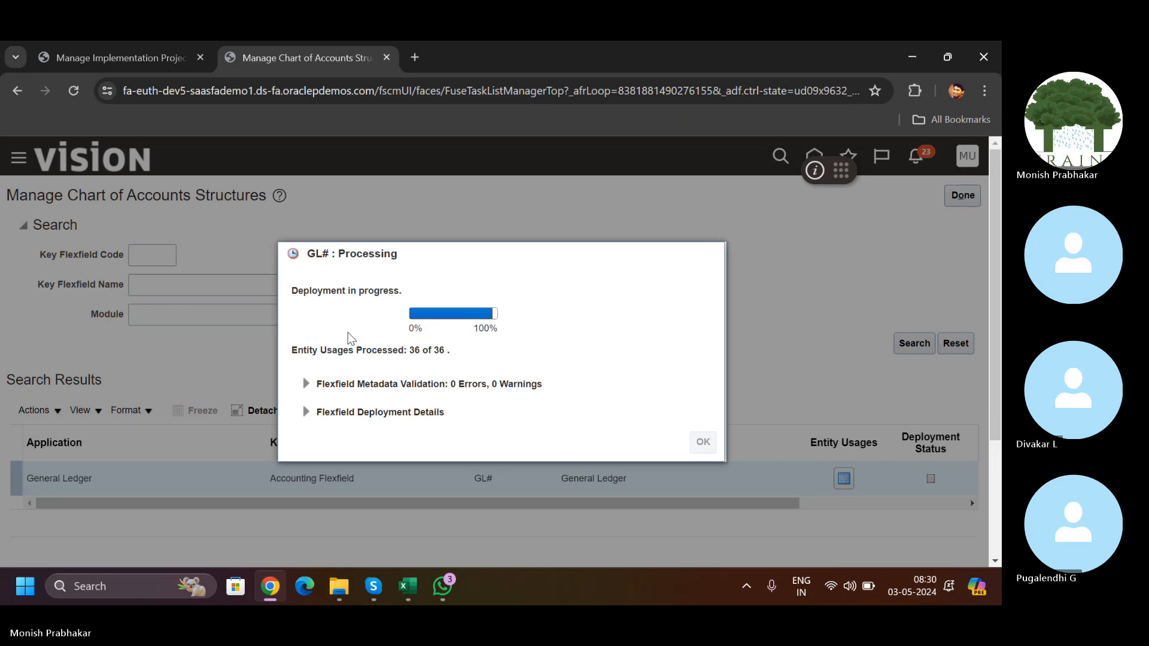
{"action": "left_click", "coordinate": [306, 384]}
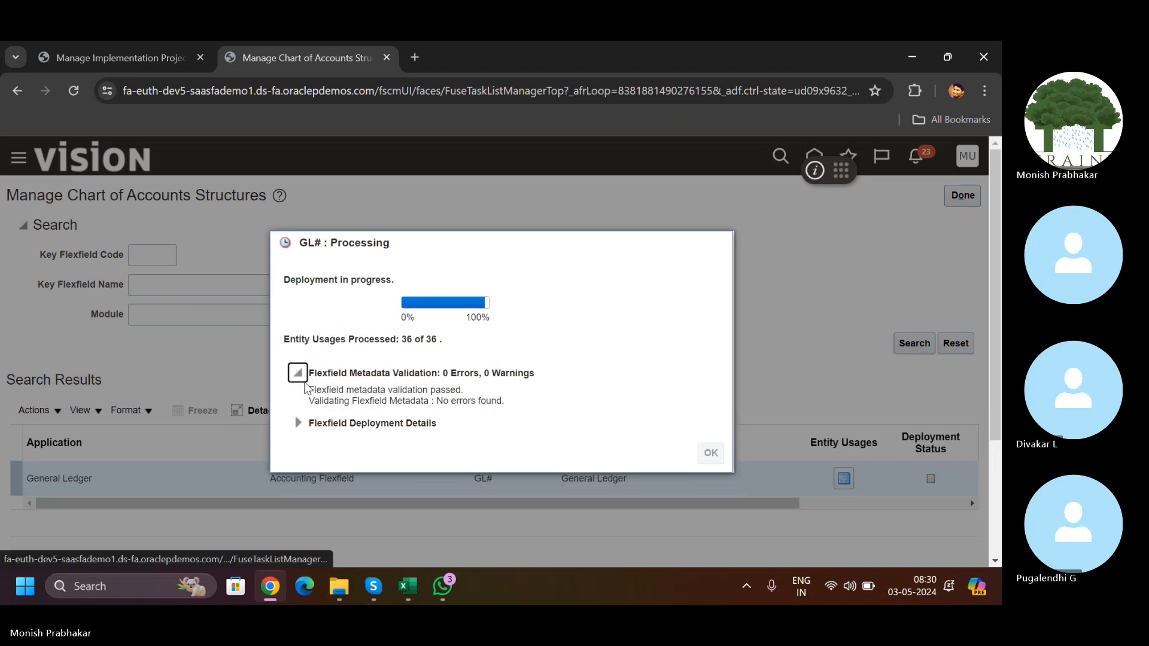
{"action": "left_click", "coordinate": [305, 384]}
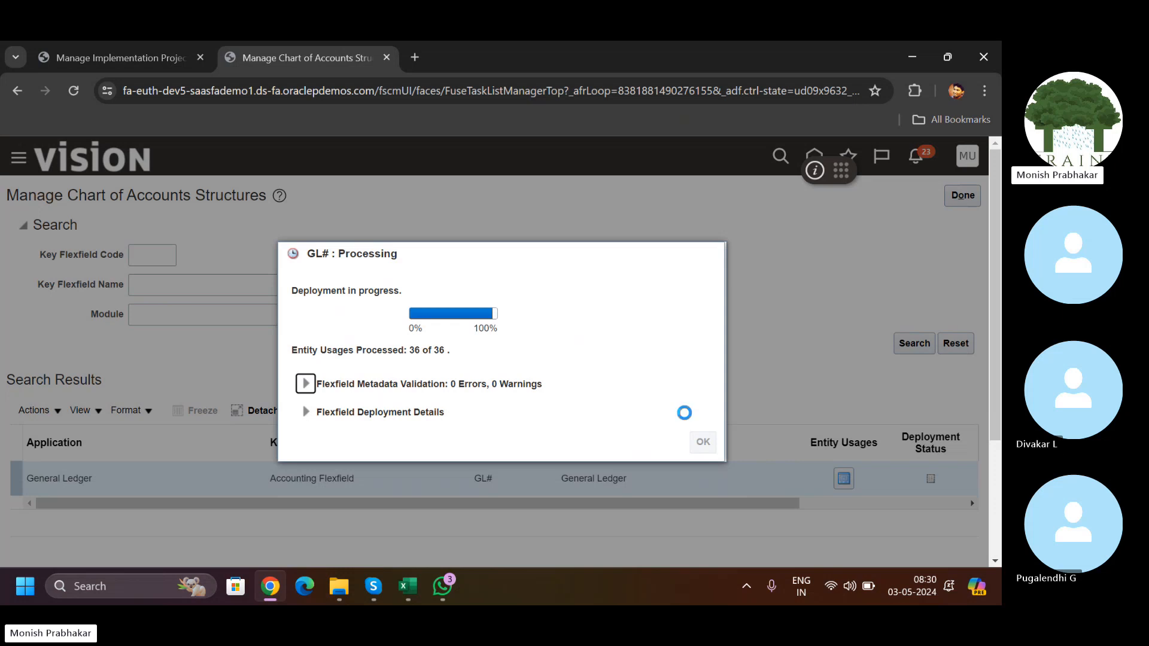
Step: Search Google in a new browser tab for "spreadsheet value set values oracle"
{"action": "left_click", "coordinate": [410, 60]}
{"action": "type", "text": "spe"}
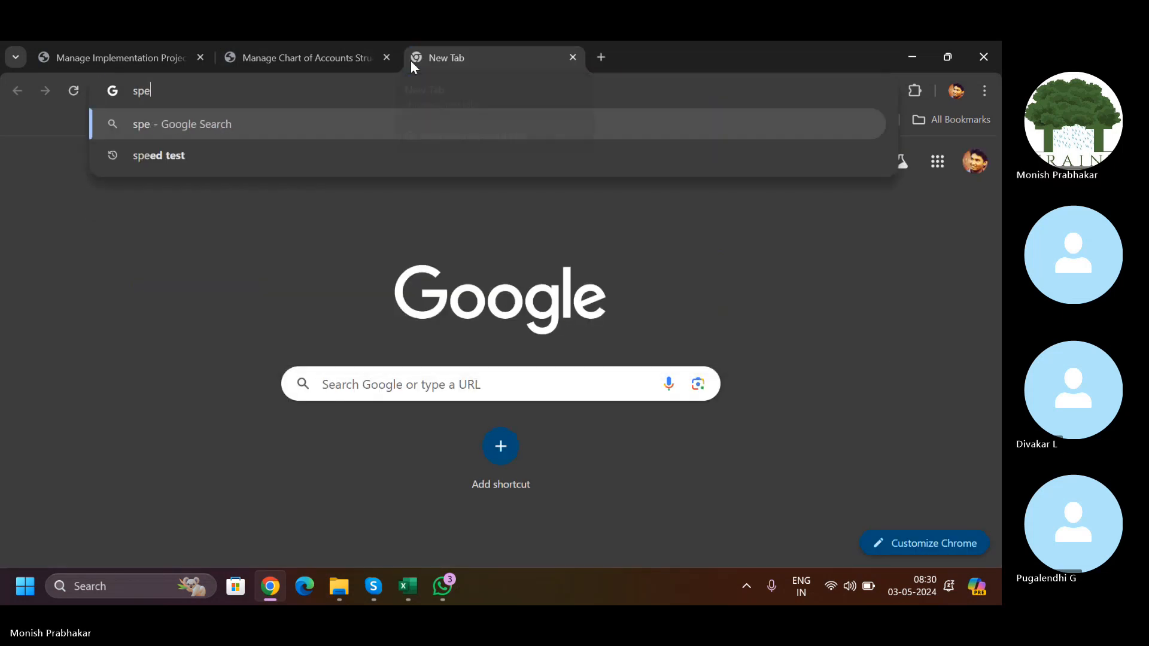
{"action": "key", "text": "BackSpace"}
{"action": "type", "text": "rea"}
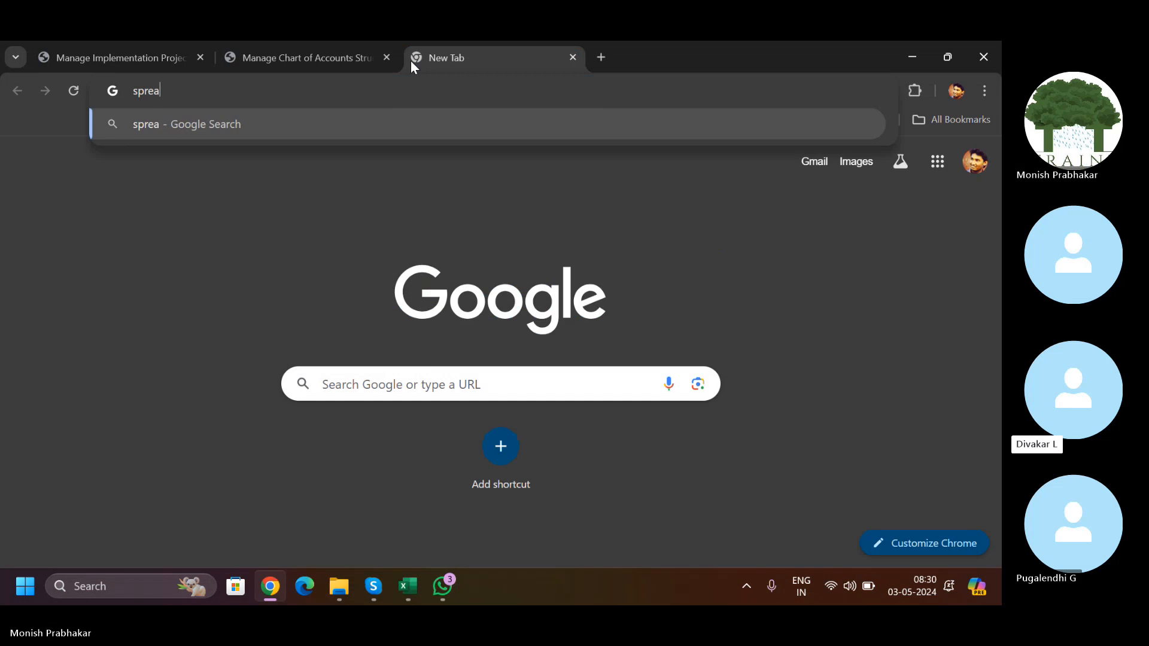
{"action": "type", "text": "dsheet to"}
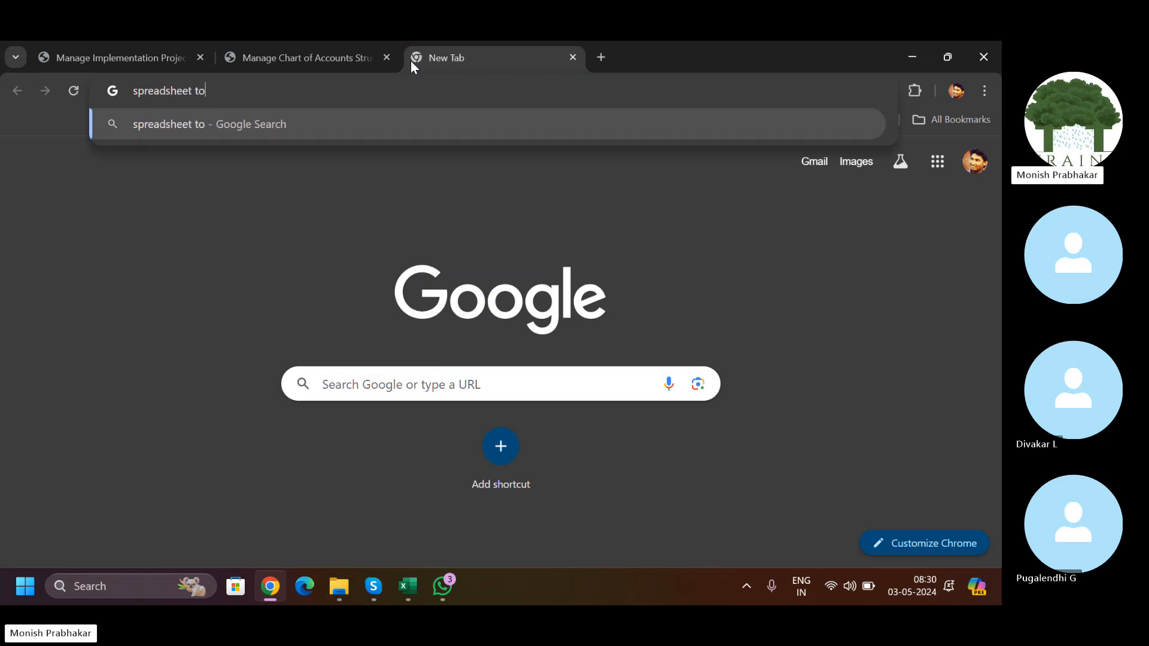
{"action": "key", "text": "BackSpace"}
{"action": "key", "text": "BackSpace"}
{"action": "type", "text": "v"}
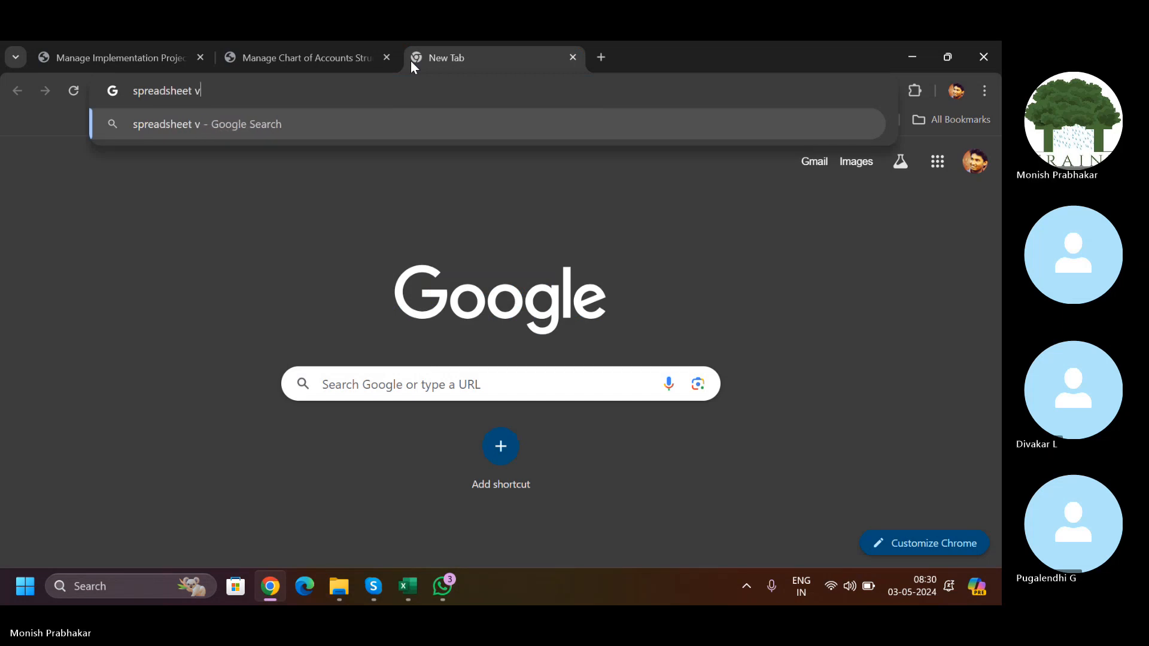
{"action": "type", "text": "alue set va"}
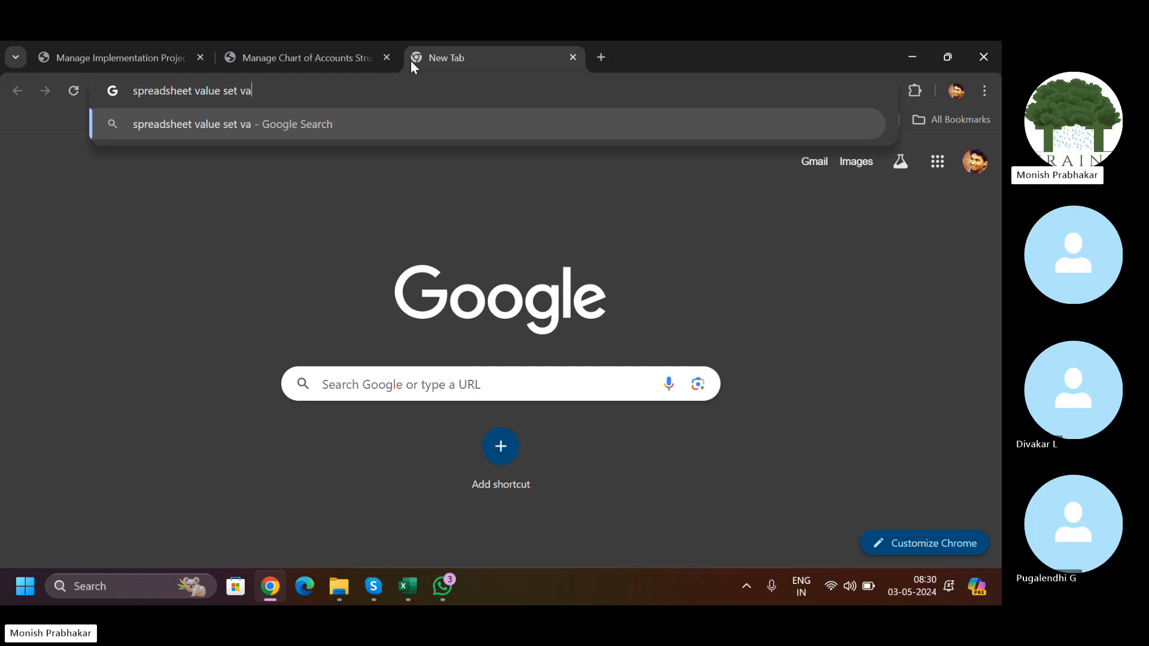
{"action": "type", "text": "lues or"}
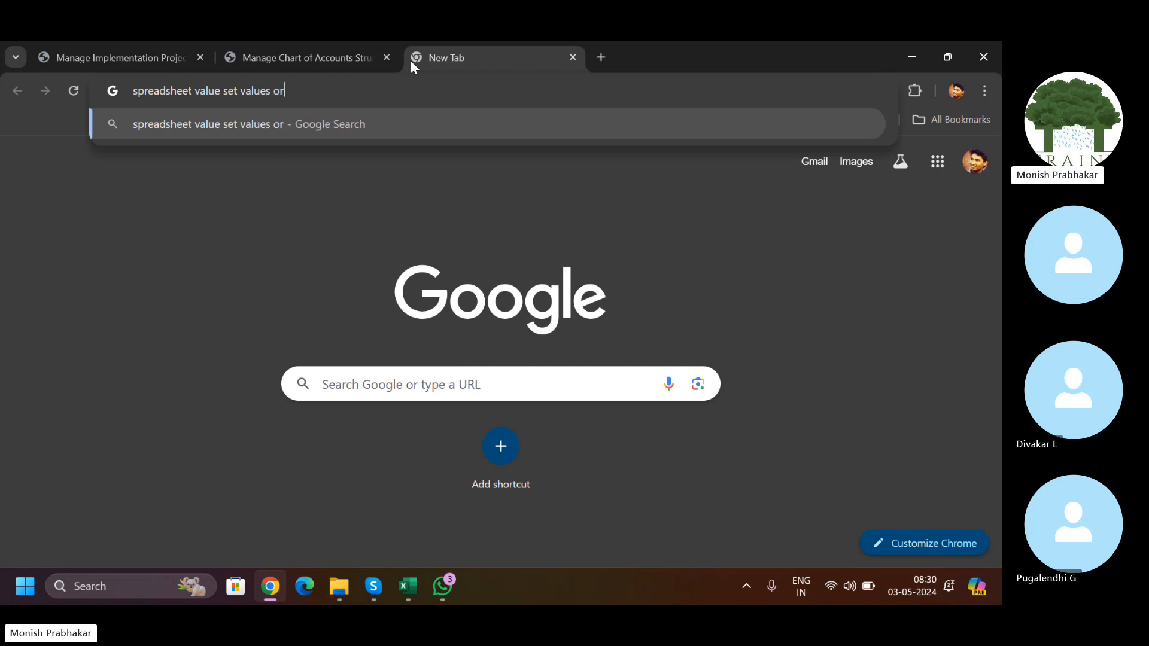
{"action": "type", "text": "acle"}
{"action": "key", "text": "Return"}
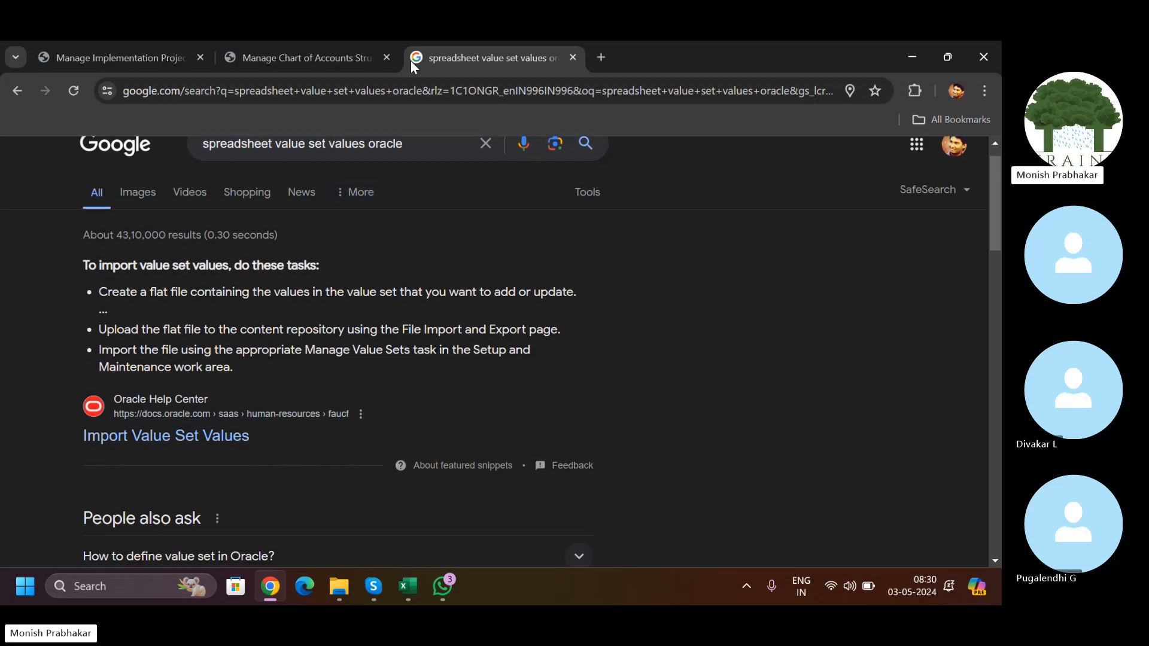
Step: Open the Import Value Set Values article from Oracle Help Center and read through its sample file and import tasks
{"action": "left_click", "coordinate": [183, 432]}
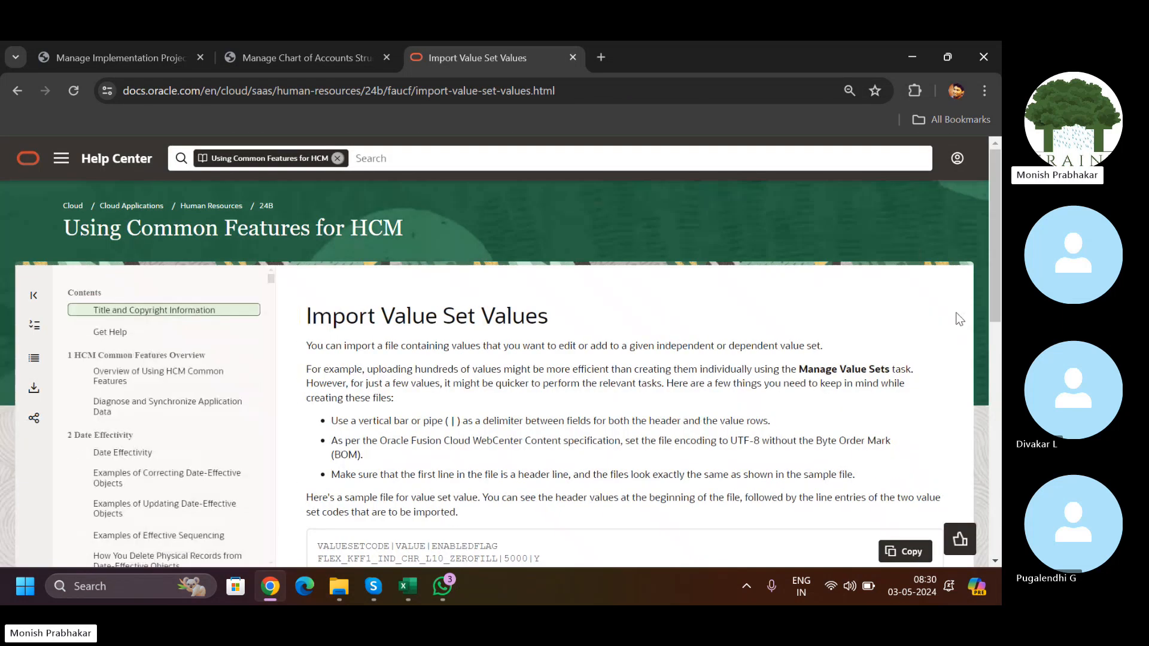
{"action": "left_click_drag", "start_coordinate": [1000, 232], "coordinate": [995, 371]}
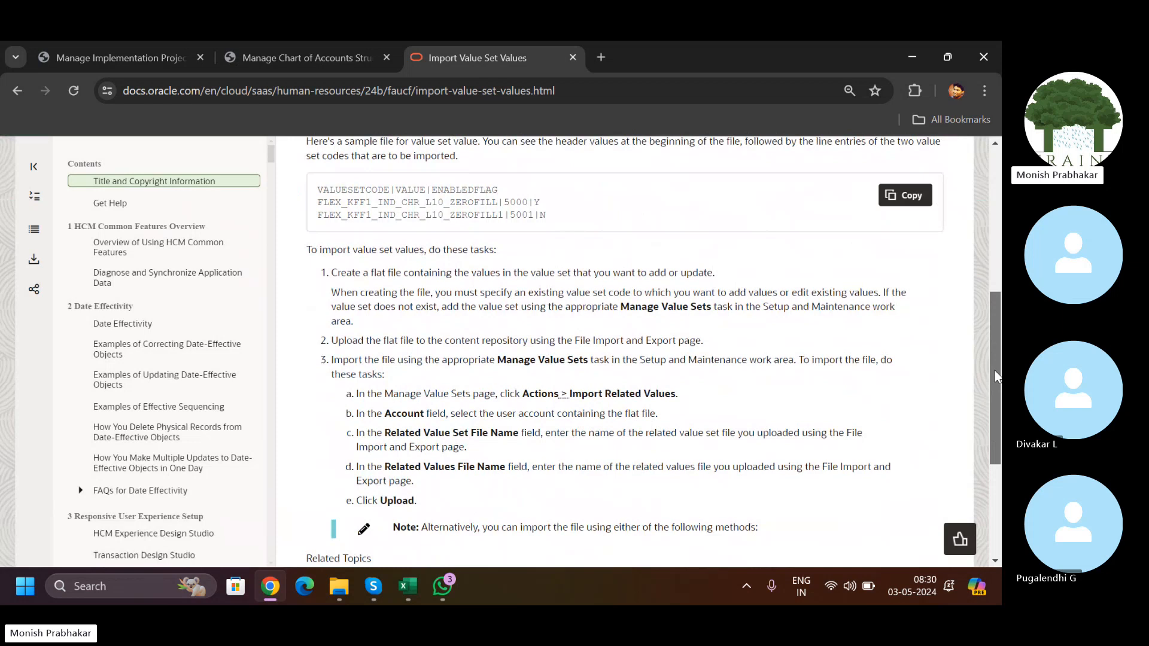
{"action": "left_click_drag", "start_coordinate": [995, 371], "coordinate": [999, 324]}
{"action": "scroll", "coordinate": [498, 253], "scroll_direction": "up", "scroll_amount": 3}
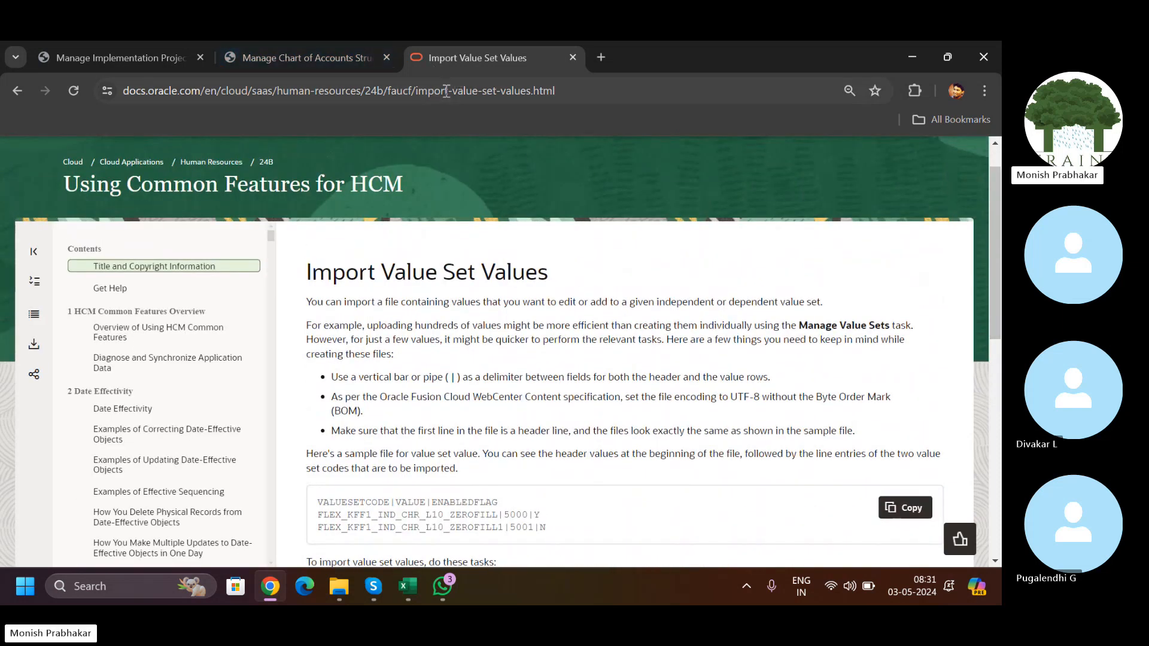
Step: Glance at the flexfield deployment tab, then search Google for "import value set values in oracle fusion"
{"action": "left_click", "coordinate": [297, 55]}
{"action": "left_click", "coordinate": [530, 56]}
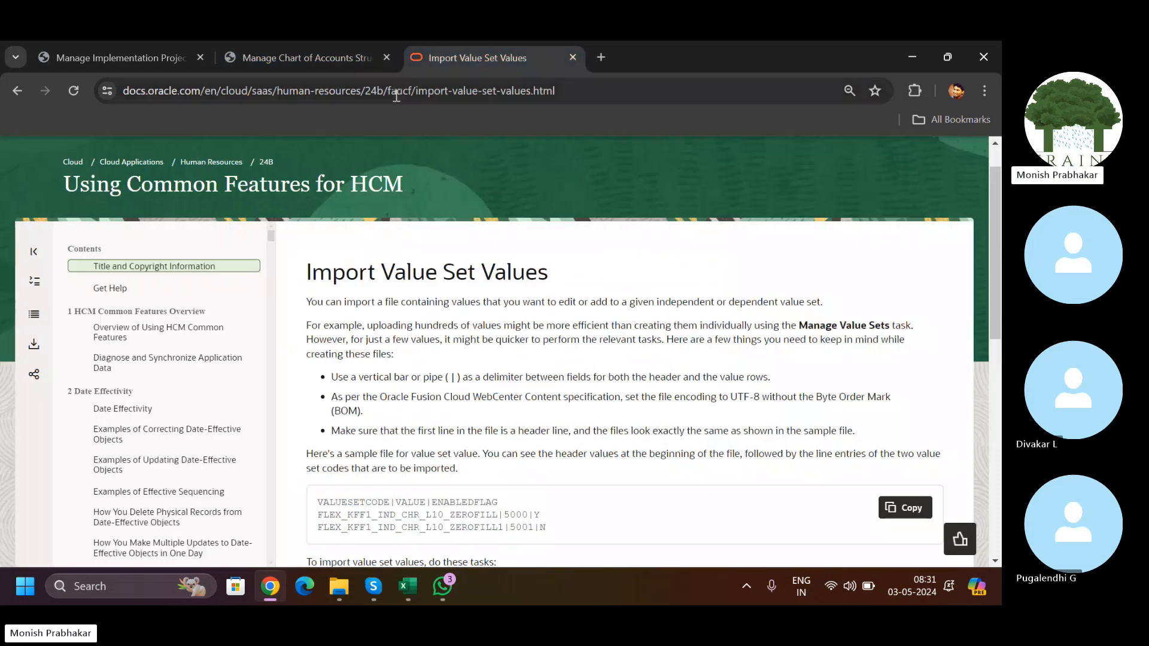
{"action": "left_click", "coordinate": [393, 92]}
{"action": "type", "text": "import va"}
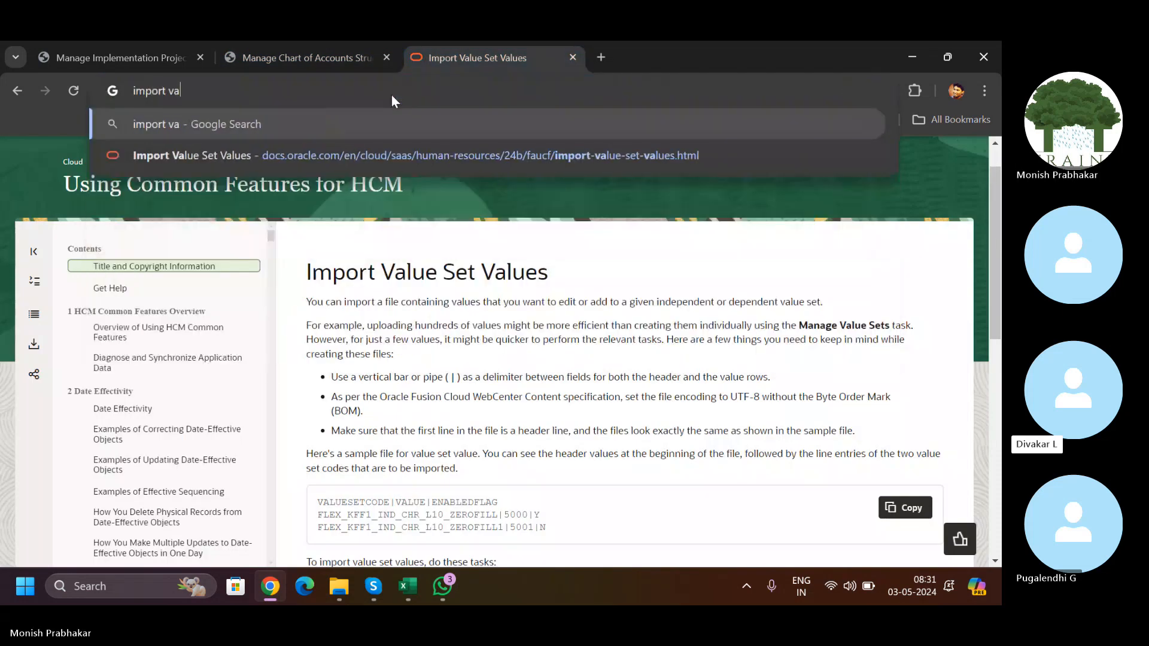
{"action": "type", "text": "lue set va"}
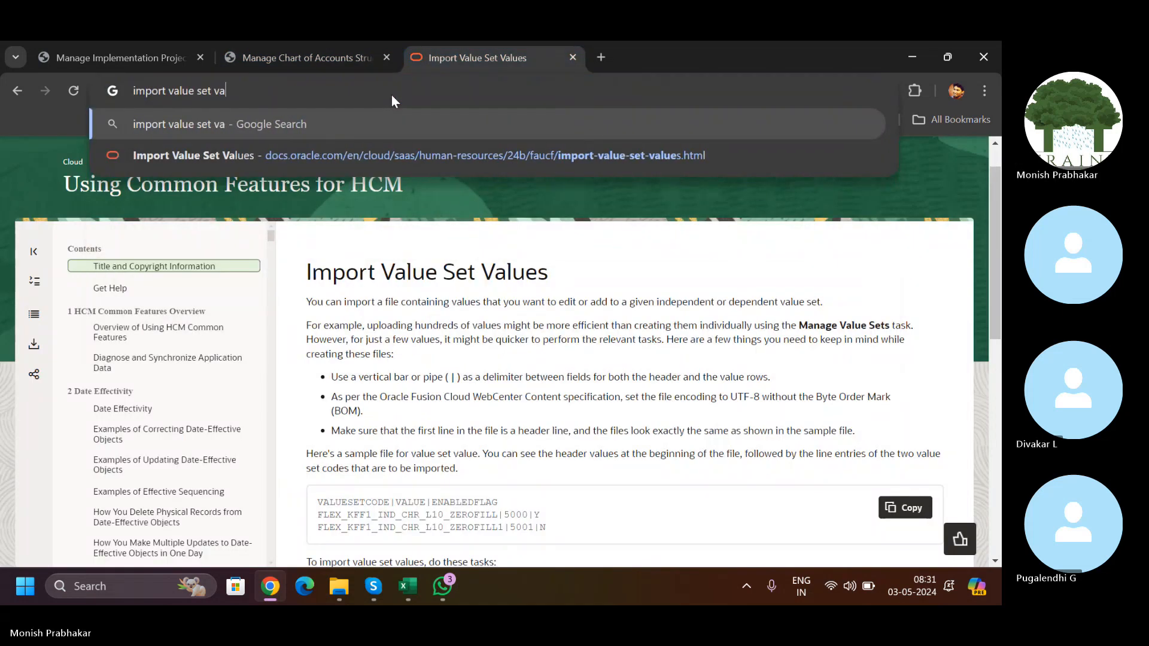
{"action": "type", "text": "lues in oracle"}
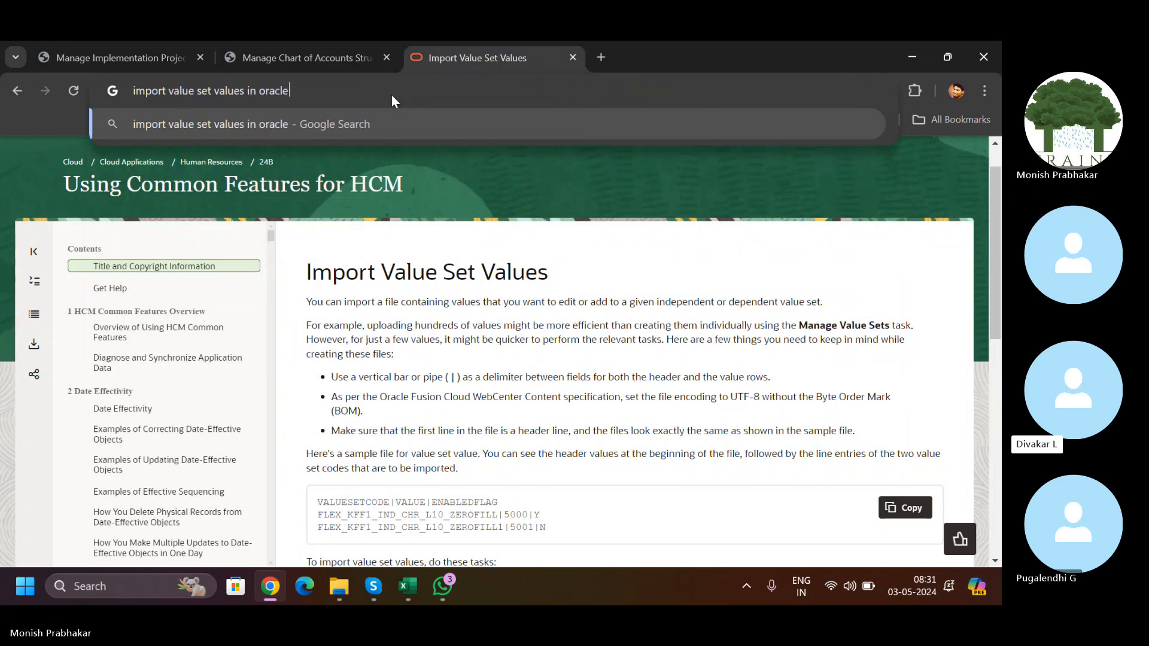
{"action": "type", "text": " fusion"}
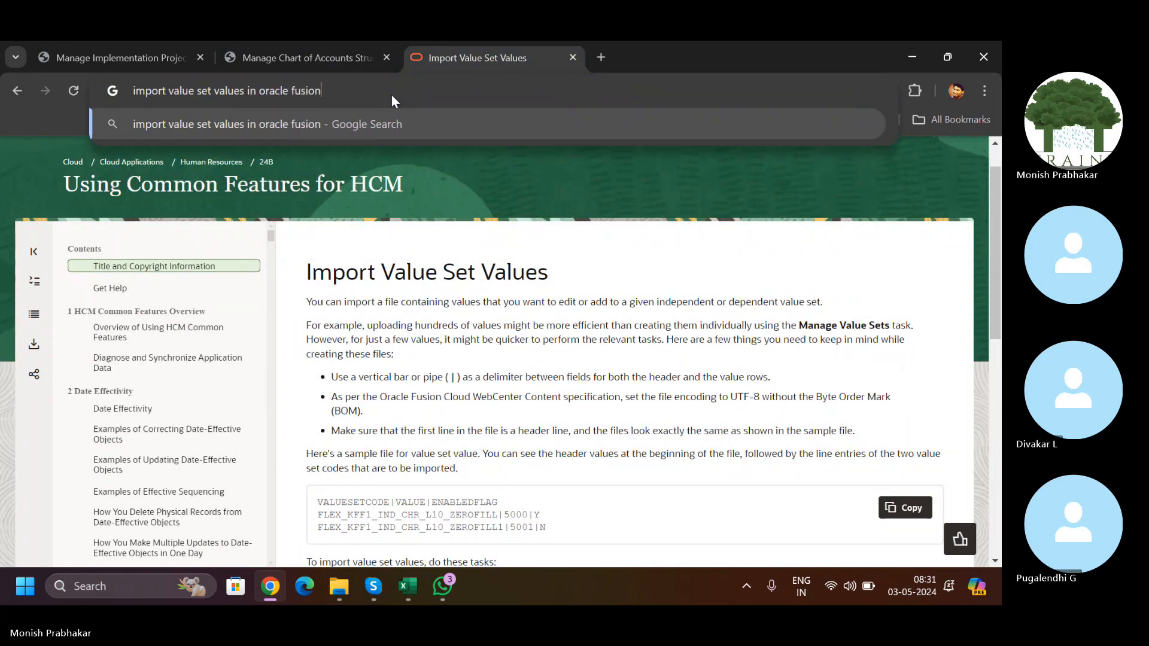
{"action": "key", "text": "Return"}
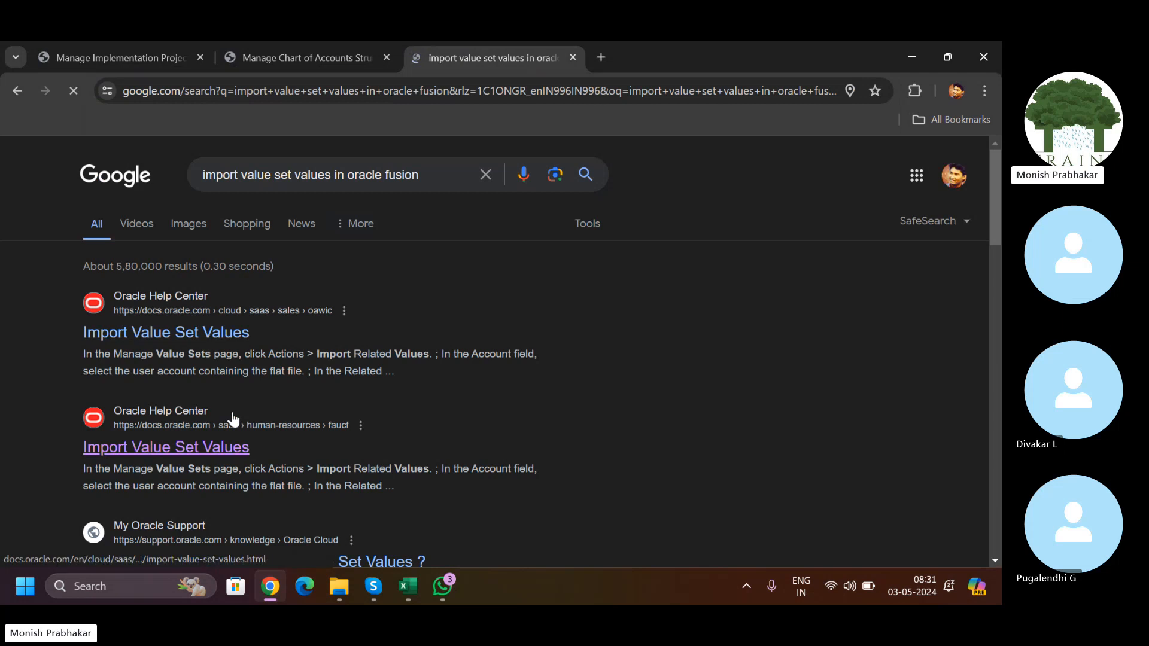
Step: Read the Upload Value Set Values Process article and open its related topic Import Value Set Values
{"action": "scroll", "coordinate": [234, 419], "scroll_direction": "down", "scroll_amount": 5}
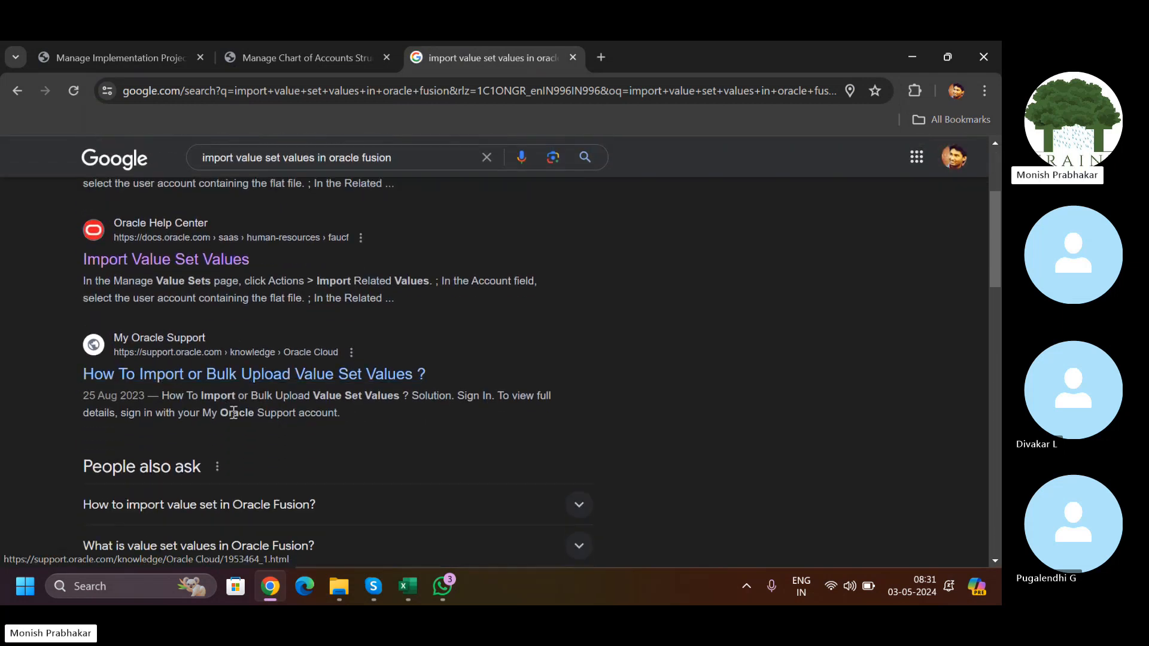
{"action": "scroll", "coordinate": [233, 414], "scroll_direction": "down", "scroll_amount": 3}
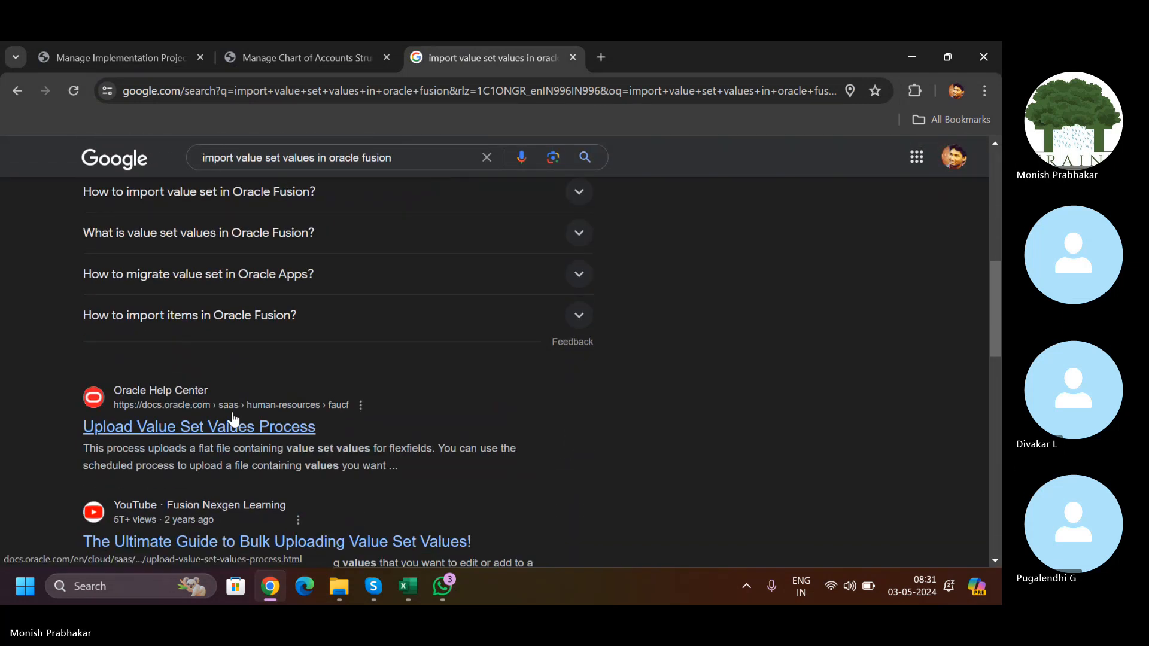
{"action": "left_click", "coordinate": [241, 428]}
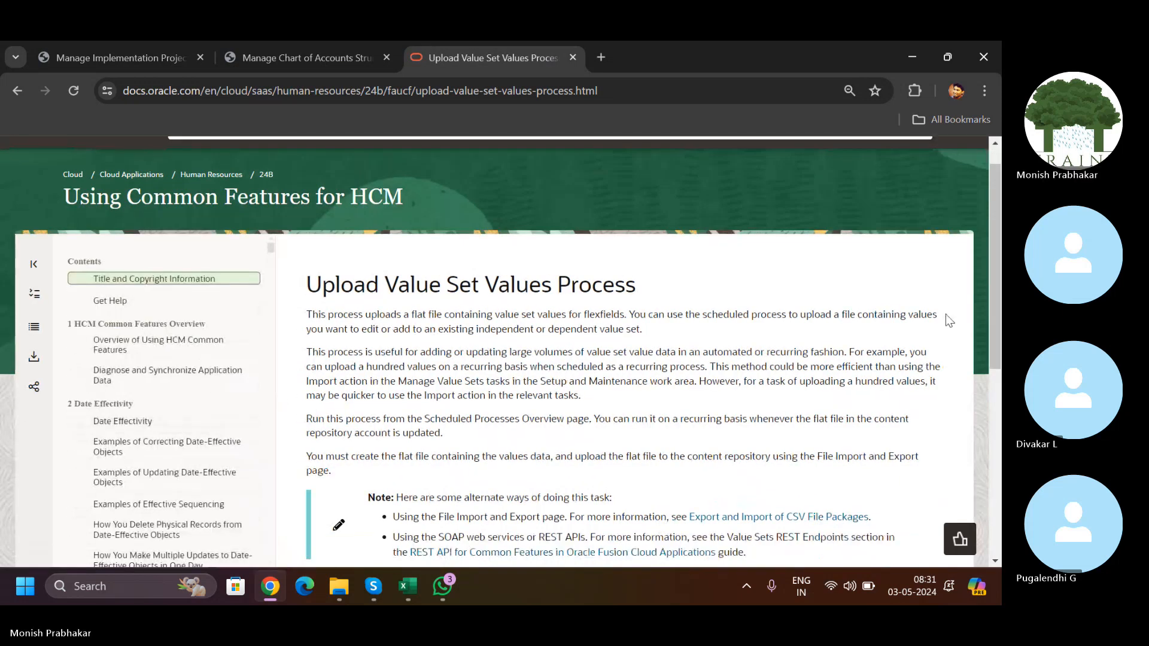
{"action": "left_click_drag", "start_coordinate": [1000, 240], "coordinate": [984, 382]}
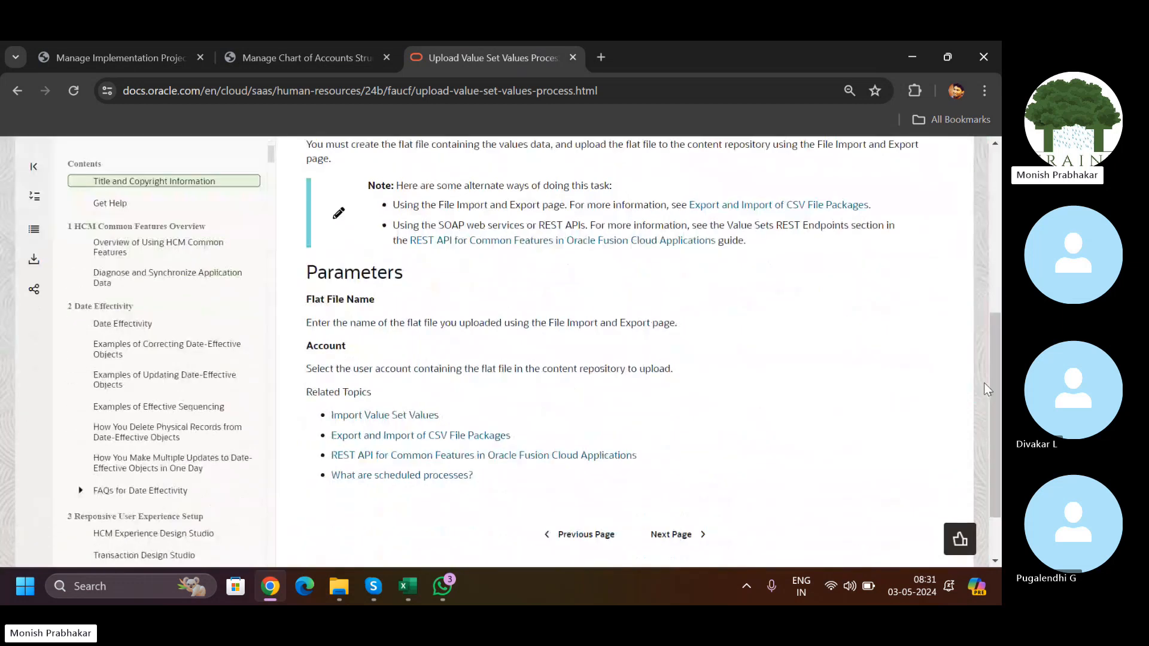
{"action": "left_click", "coordinate": [383, 417]}
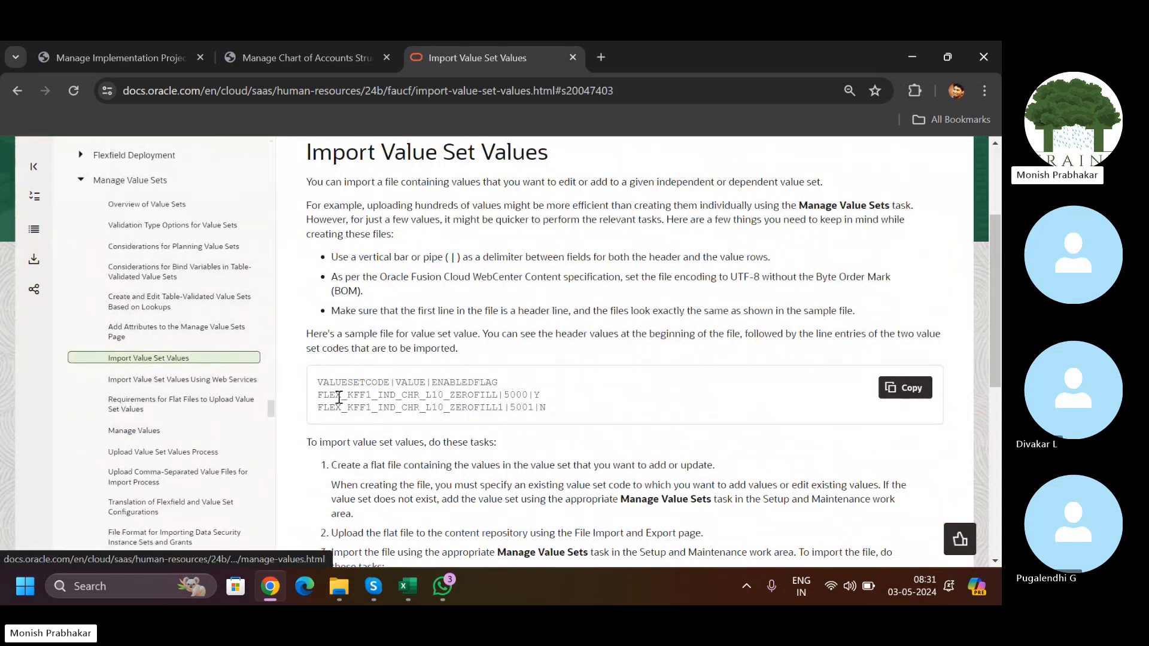
{"action": "left_click_drag", "start_coordinate": [996, 245], "coordinate": [997, 458]}
Step: Acknowledge the GL# flexfield deployment confirmation and return to the Apollo Implementation Project browser tab
{"action": "left_click", "coordinate": [279, 60]}
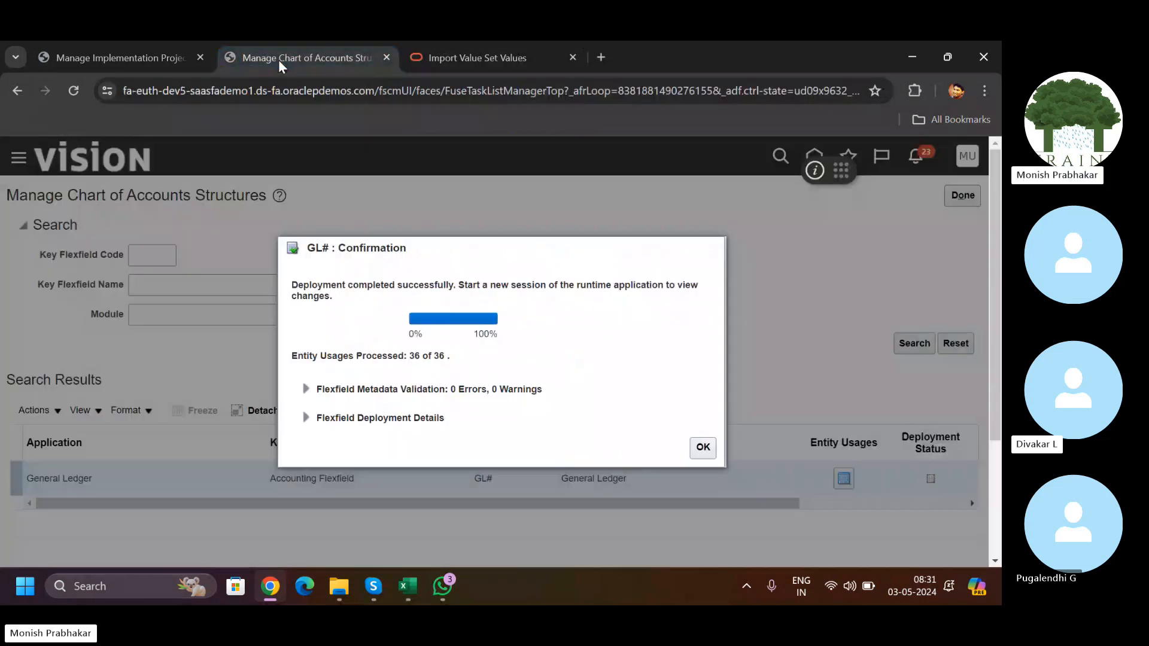
{"action": "left_click", "coordinate": [703, 449]}
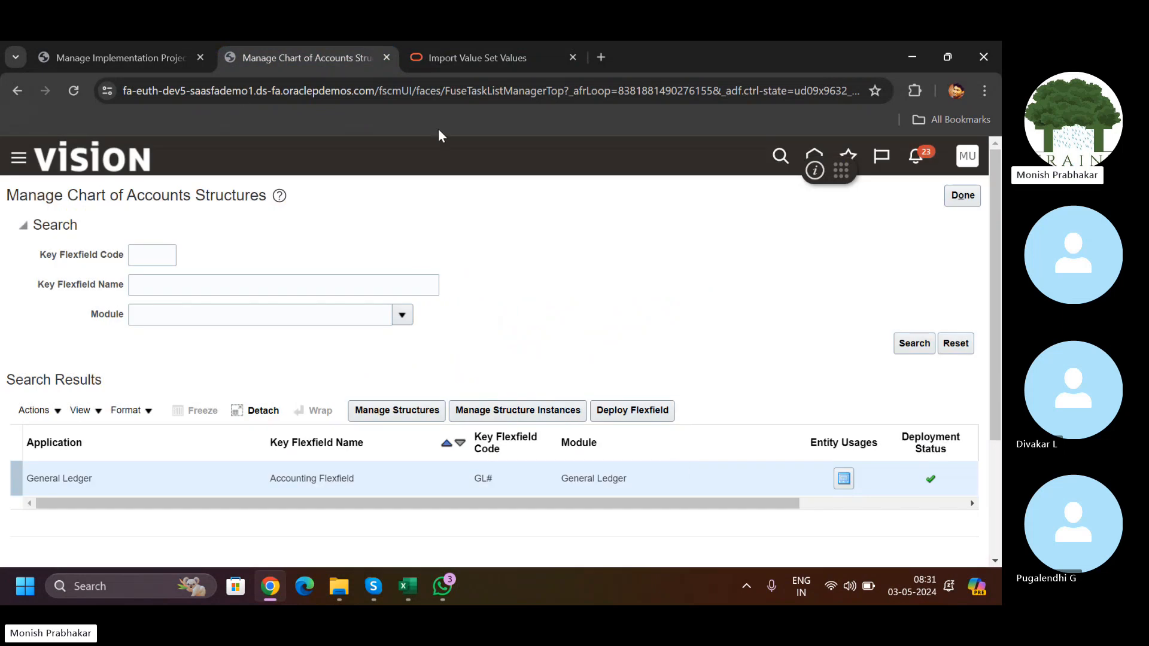
{"action": "left_click", "coordinate": [159, 63]}
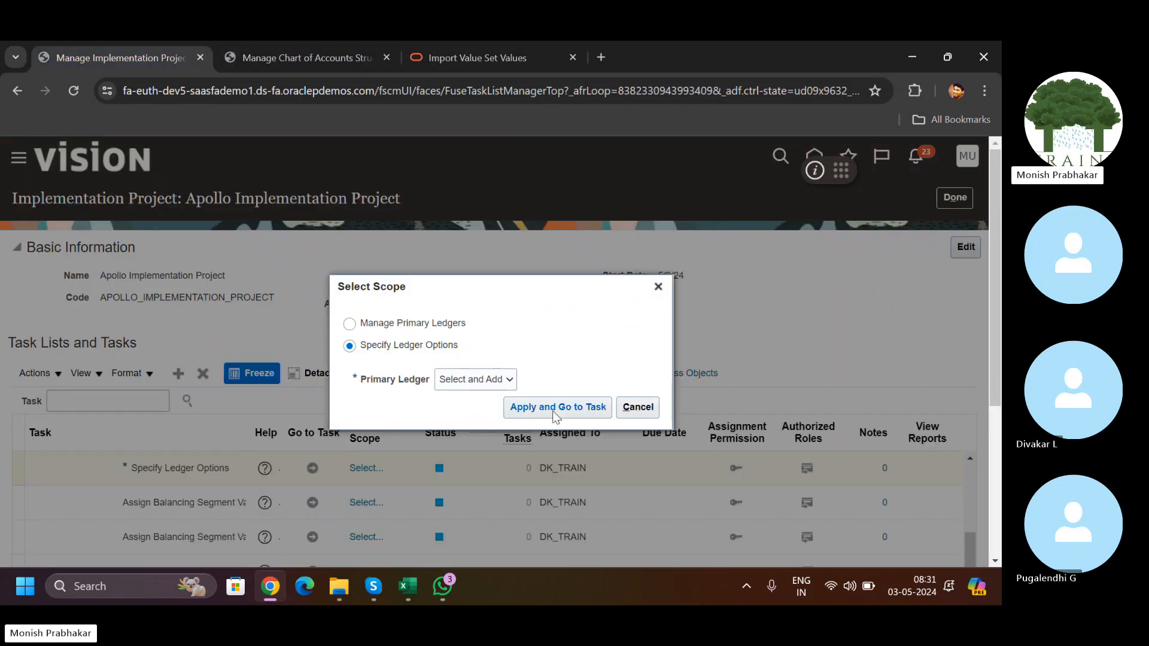
Step: Find the Apollo US Primary Ledger, add it as the primary ledger scope, and open its Specify Ledger Options task
{"action": "left_click", "coordinate": [552, 411]}
{"action": "key", "text": "Caps_Lock"}
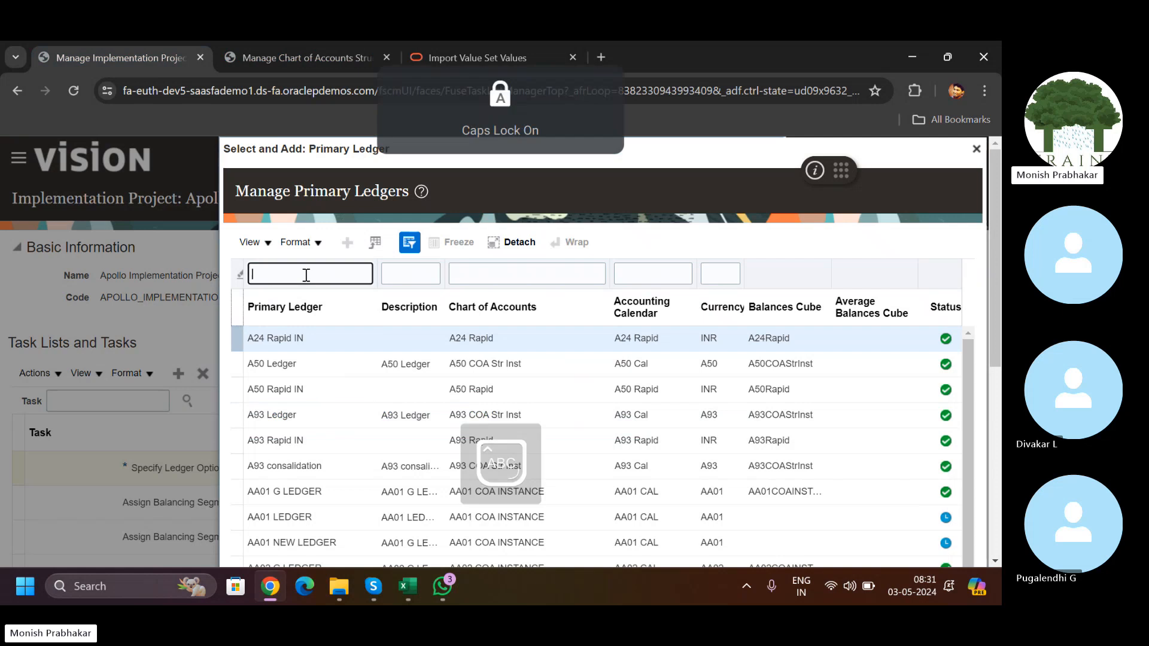
{"action": "type", "text": "A"}
{"action": "key", "text": "Caps_Lock"}
{"action": "type", "text": "pollo"}
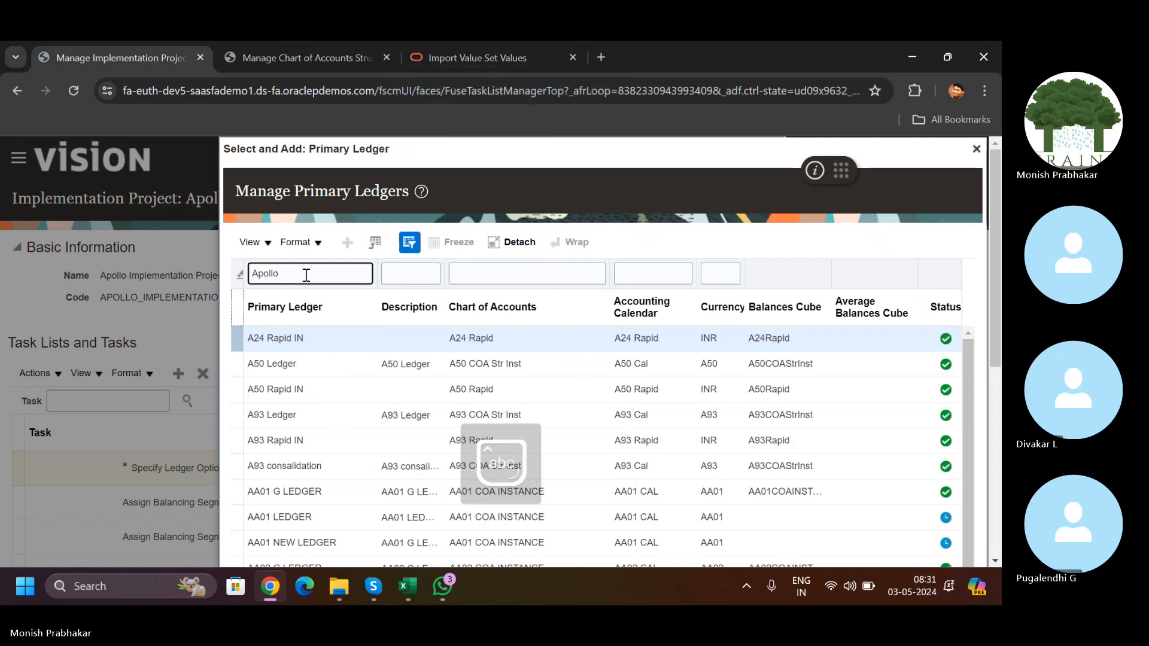
{"action": "key", "text": "Return"}
{"action": "left_click", "coordinate": [268, 470]}
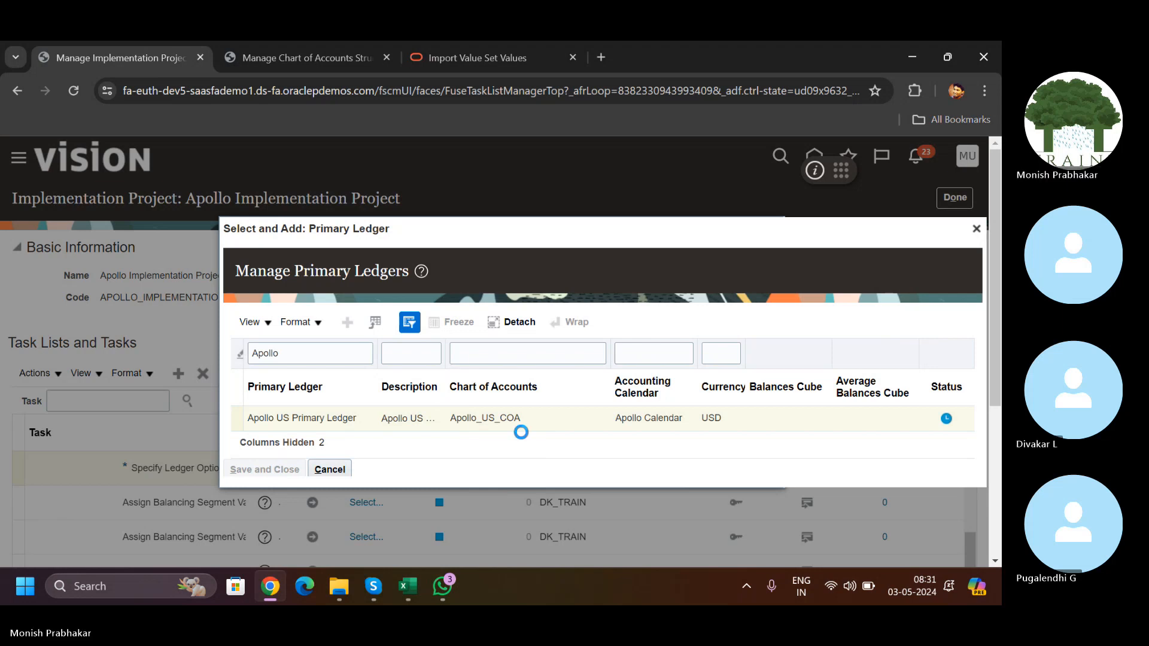
Step: Open the Journal Language search for the ledger and look up languages matching "Am"
{"action": "scroll", "coordinate": [964, 320], "scroll_direction": "down", "scroll_amount": 5}
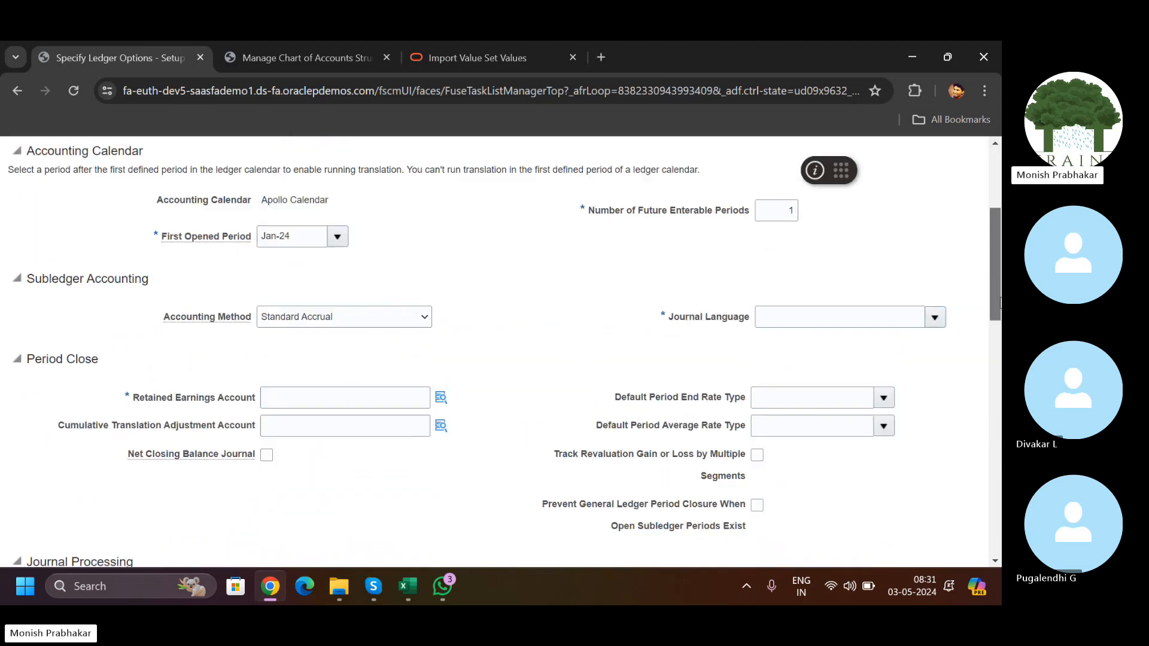
{"action": "left_click", "coordinate": [935, 272]}
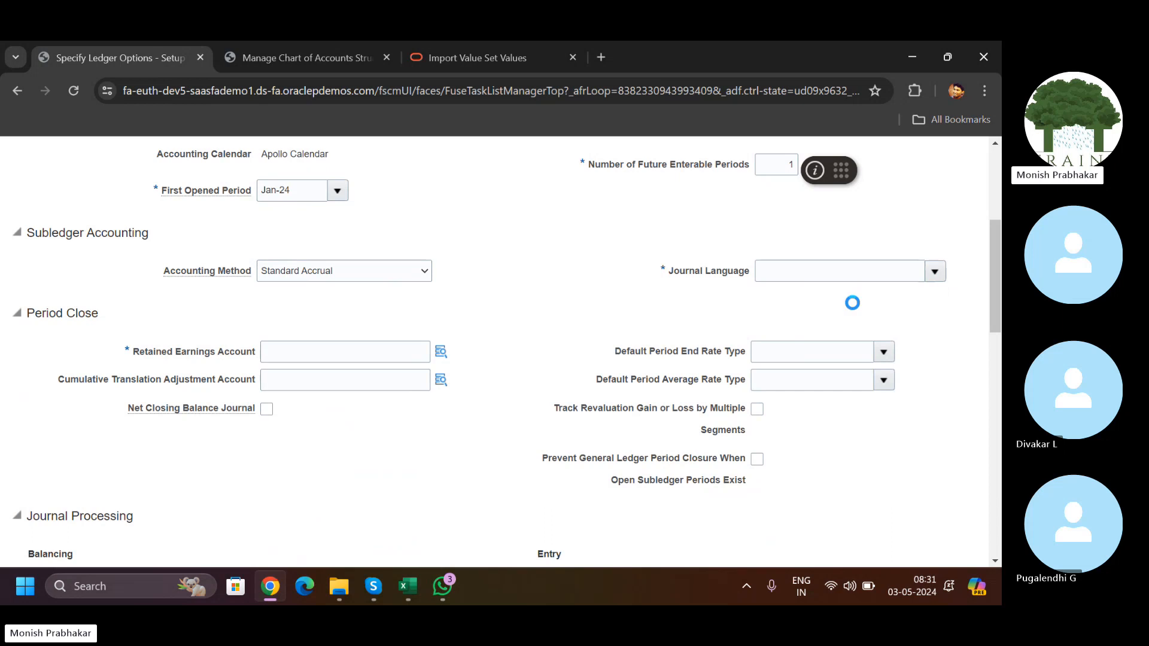
{"action": "left_click", "coordinate": [584, 519]}
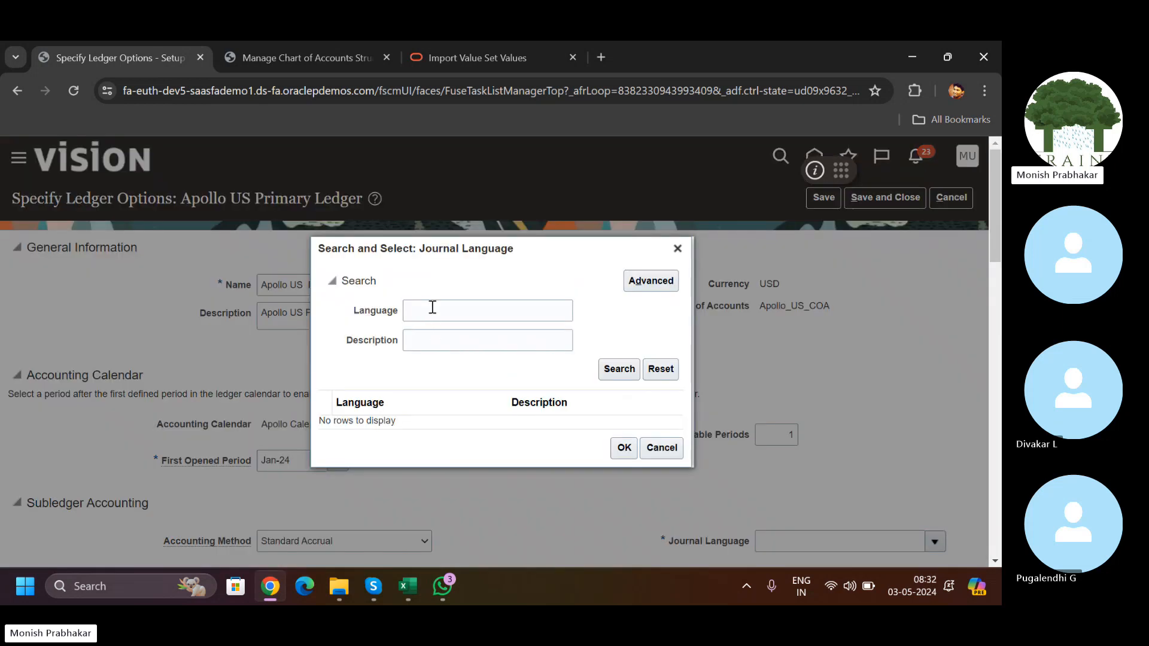
{"action": "left_click", "coordinate": [432, 310]}
{"action": "type", "text": "Am"}
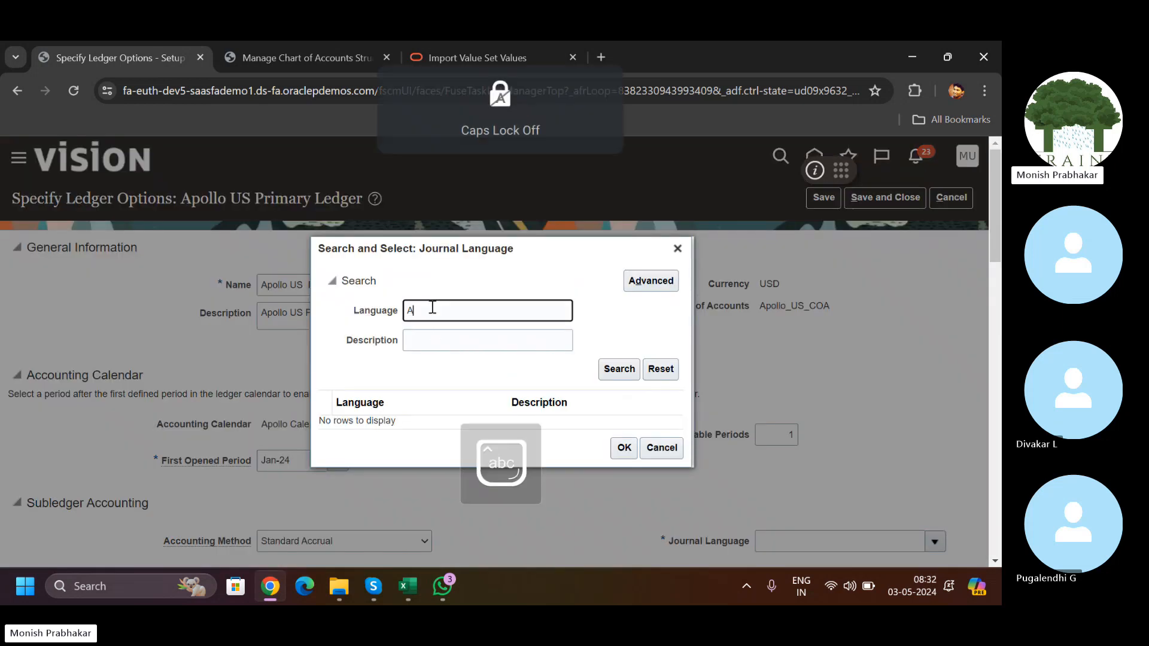
{"action": "left_click", "coordinate": [619, 370]}
Step: Search the journal languages again using "En" as the language code
{"action": "double_click", "coordinate": [434, 310]}
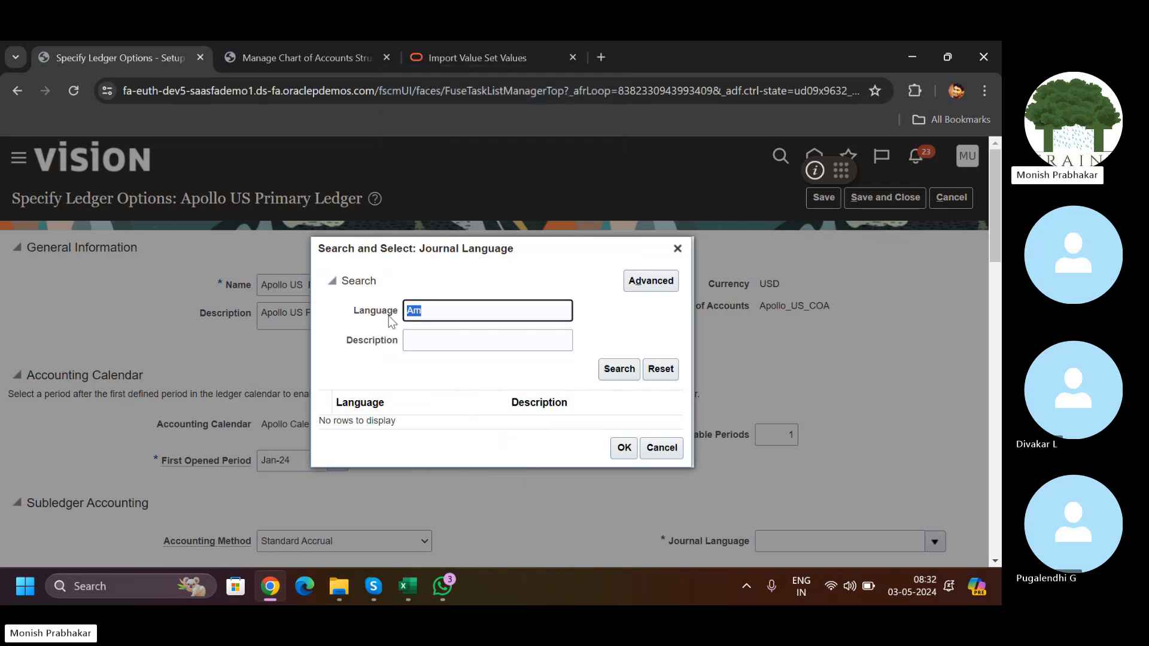
{"action": "key", "text": "Caps_Lock"}
{"action": "type", "text": "E"}
{"action": "key", "text": "Caps_Lock"}
{"action": "type", "text": "n"}
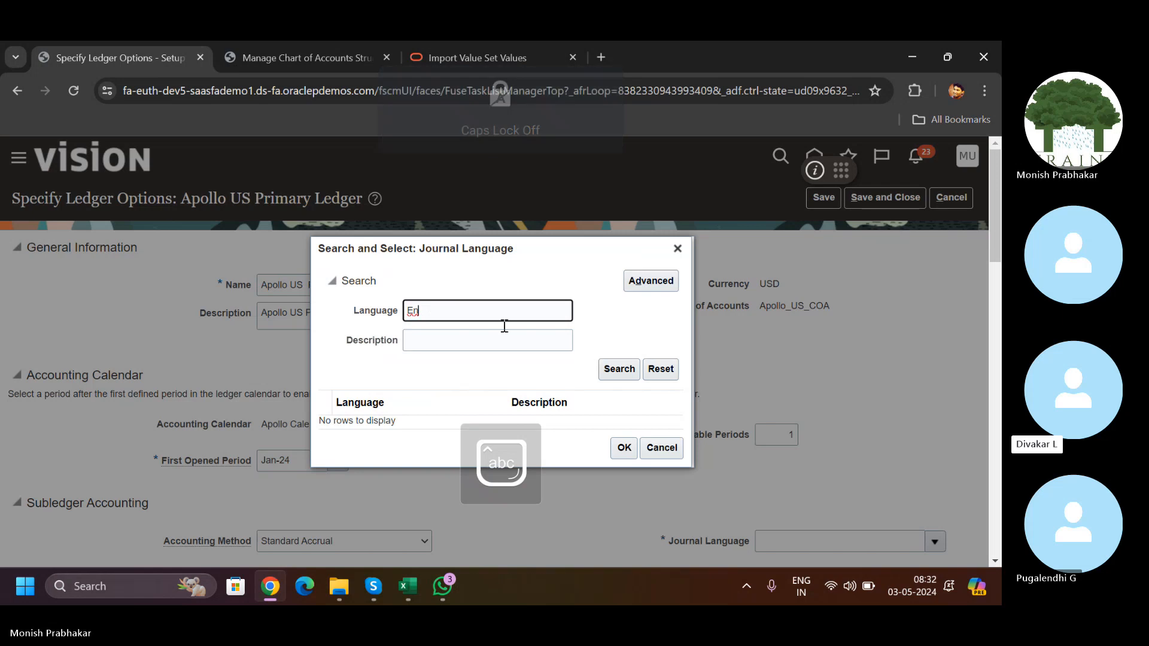
{"action": "left_click", "coordinate": [618, 369]}
Step: List all journal languages without a filter and set the Journal Language to American English (US)
{"action": "double_click", "coordinate": [439, 310]}
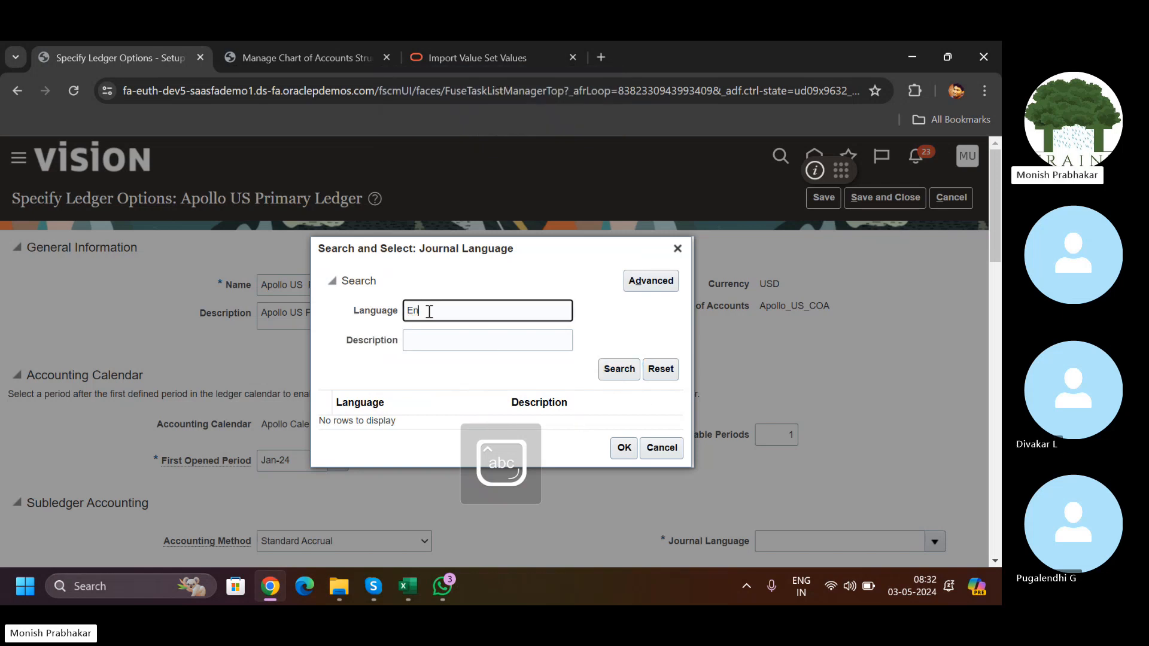
{"action": "key", "text": "BackSpace"}
{"action": "key", "text": "Return"}
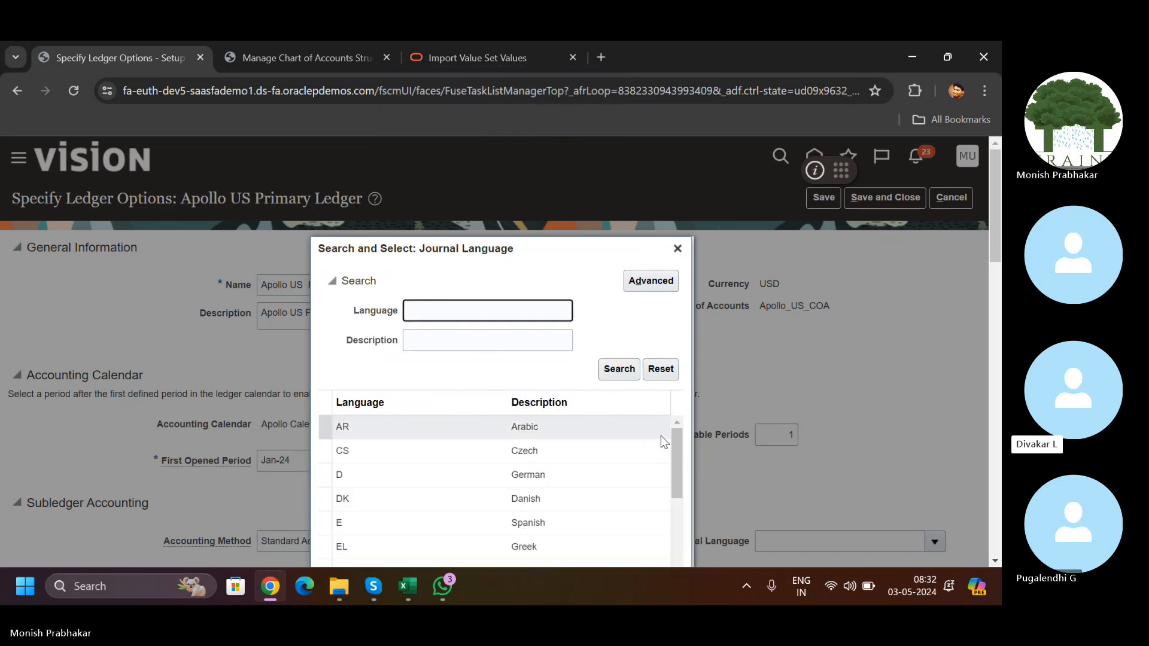
{"action": "left_click_drag", "start_coordinate": [678, 450], "coordinate": [682, 507]}
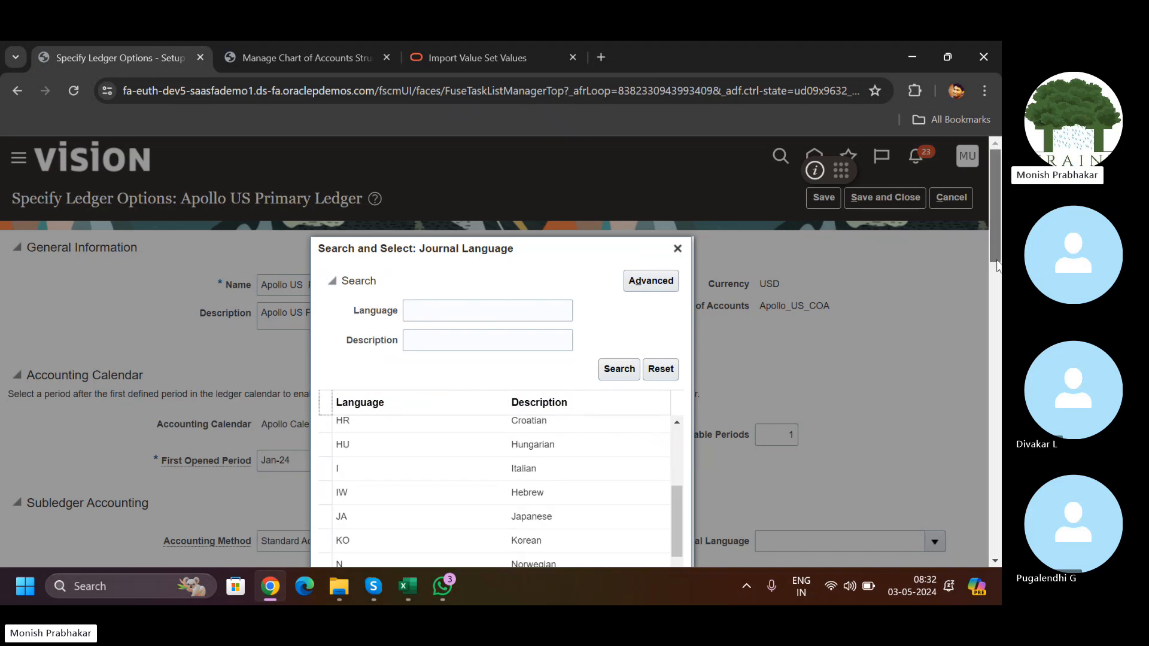
{"action": "scroll", "coordinate": [727, 281], "scroll_direction": "down", "scroll_amount": 3}
{"action": "left_click_drag", "start_coordinate": [679, 289], "coordinate": [675, 370]}
{"action": "left_click", "coordinate": [556, 377]}
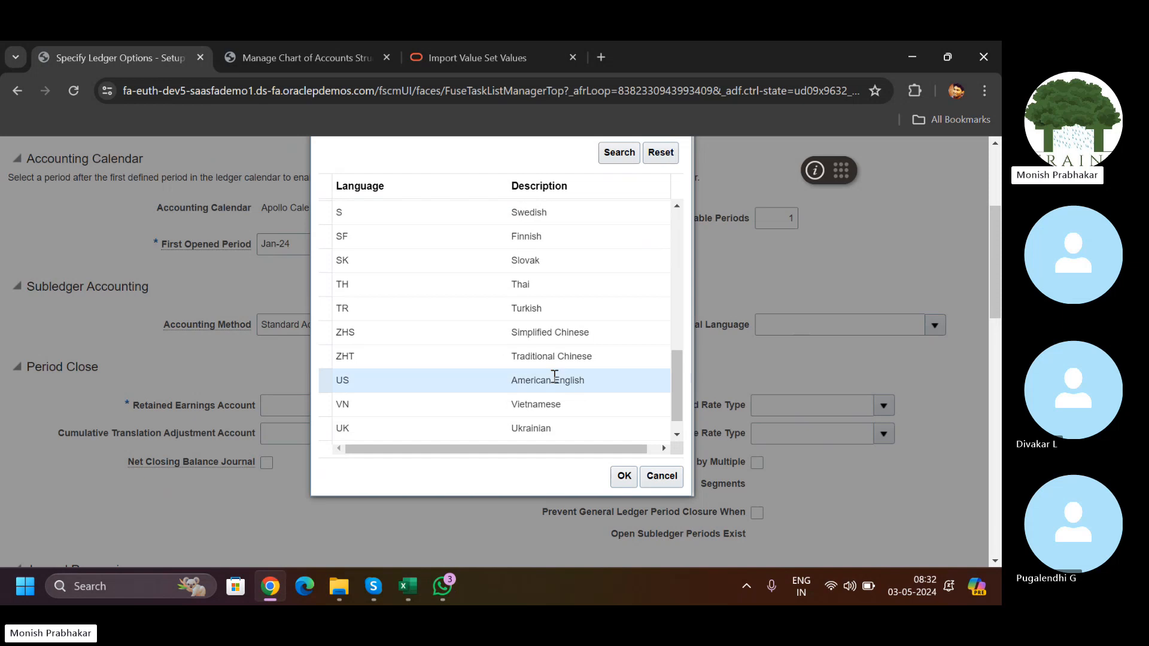
{"action": "left_click", "coordinate": [632, 484]}
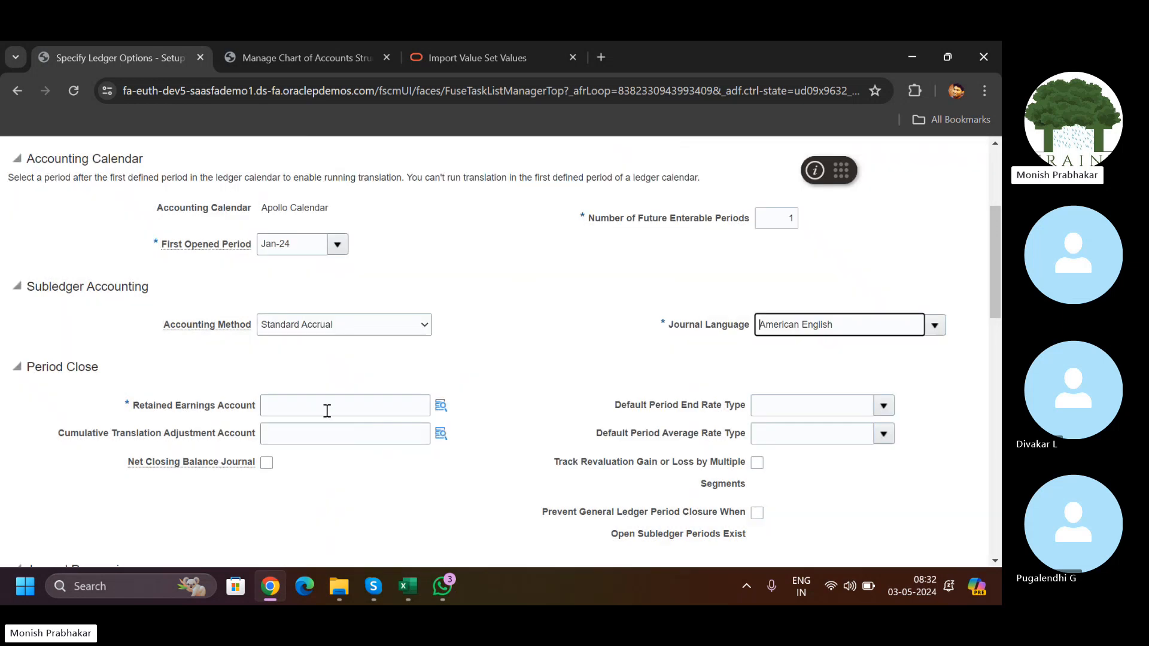
Step: Look up the available Entity and Account segment values for the Retained Earnings Account, then cancel the account selection
{"action": "left_click", "coordinate": [310, 405]}
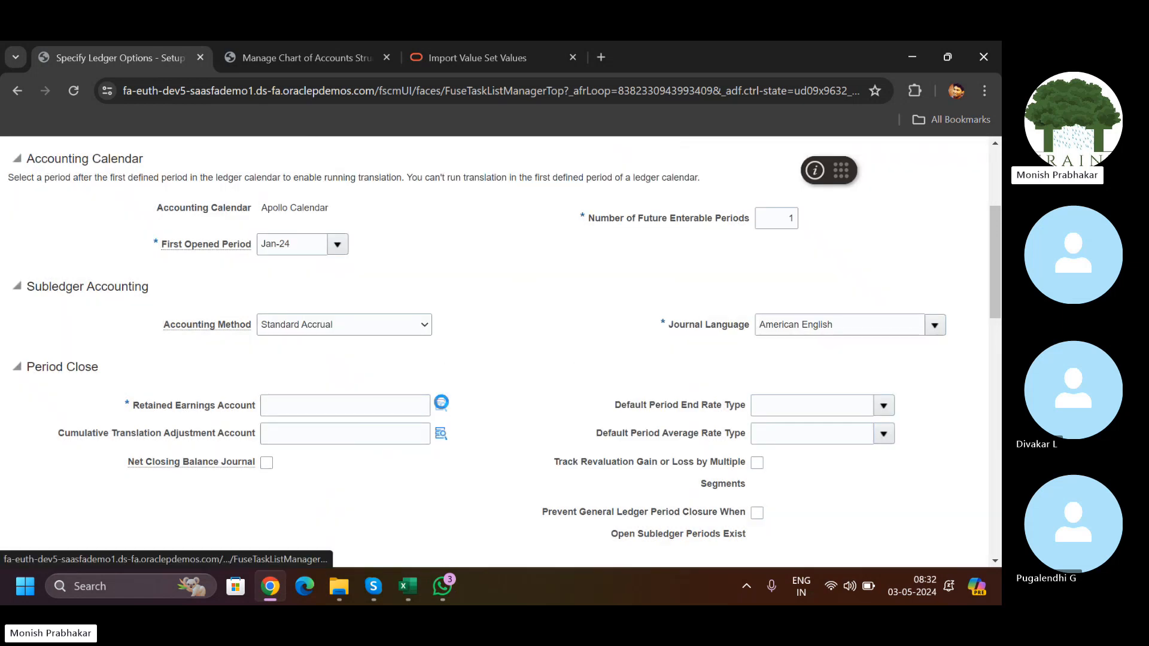
{"action": "left_click", "coordinate": [441, 403]}
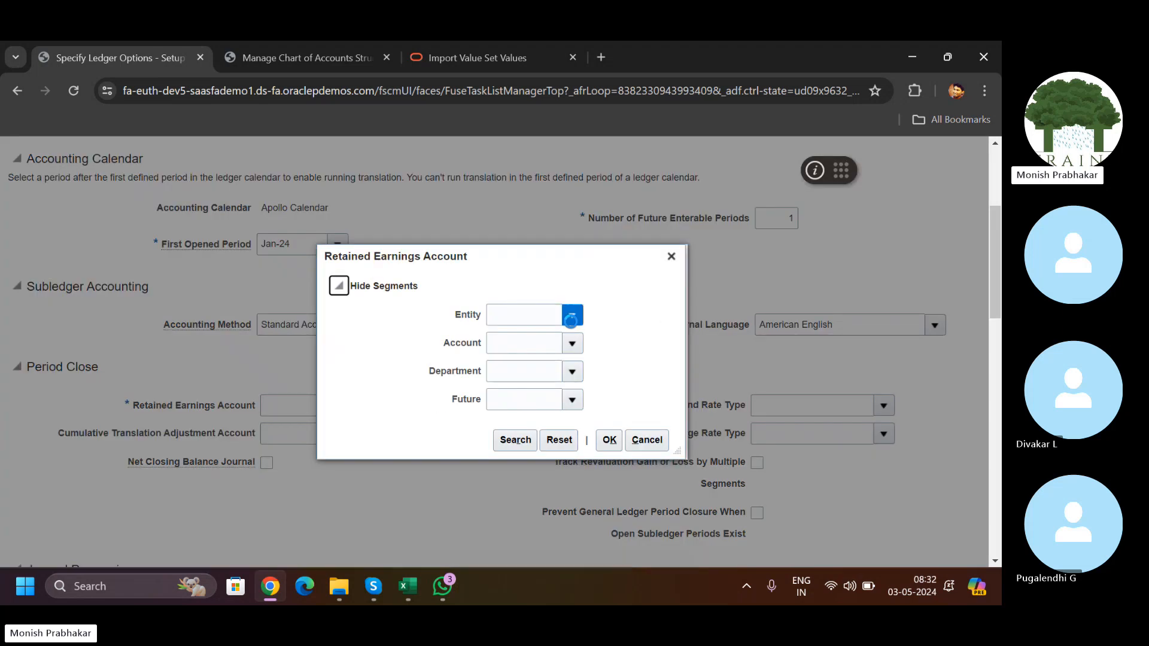
{"action": "left_click", "coordinate": [572, 315]}
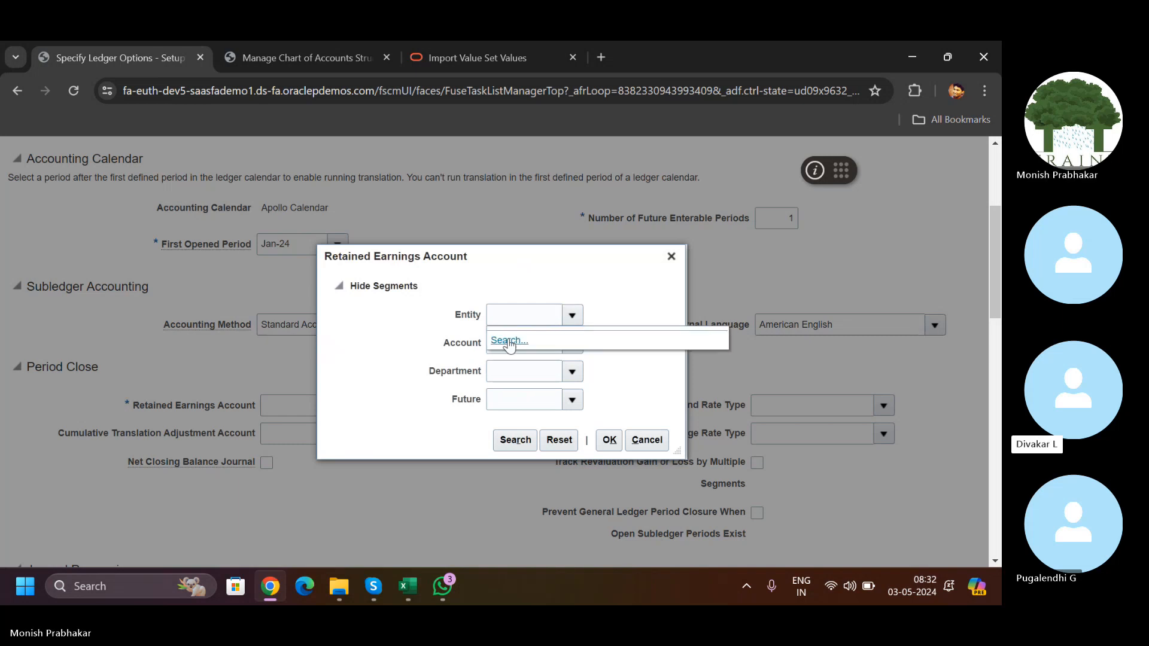
{"action": "left_click", "coordinate": [493, 341]}
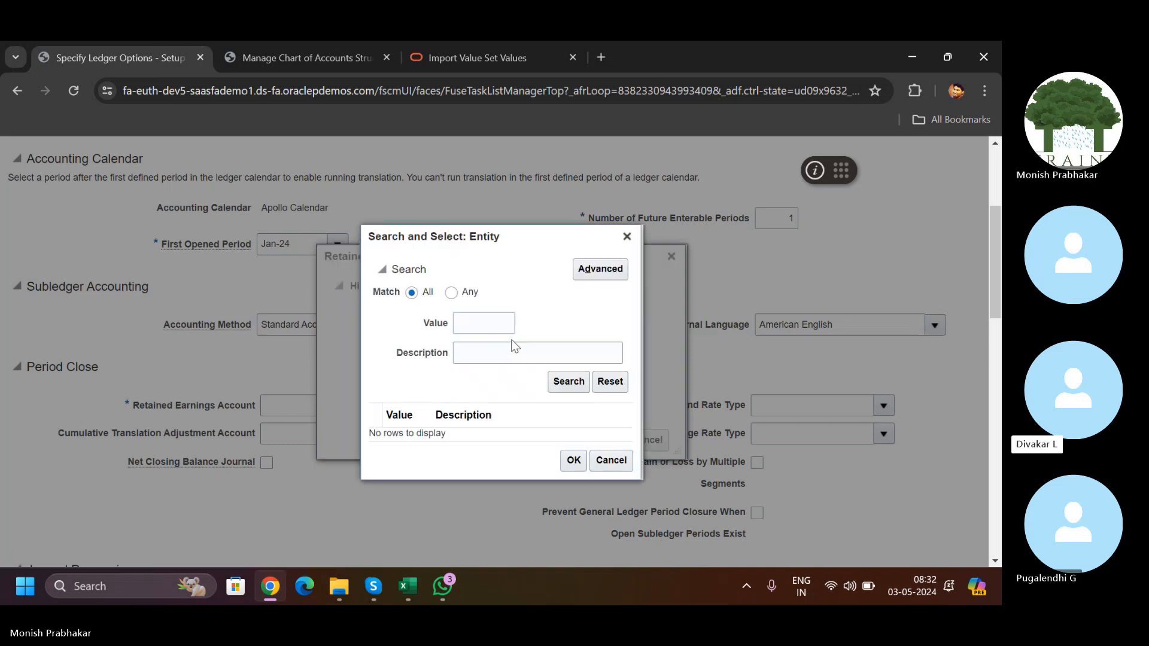
{"action": "left_click", "coordinate": [567, 382]}
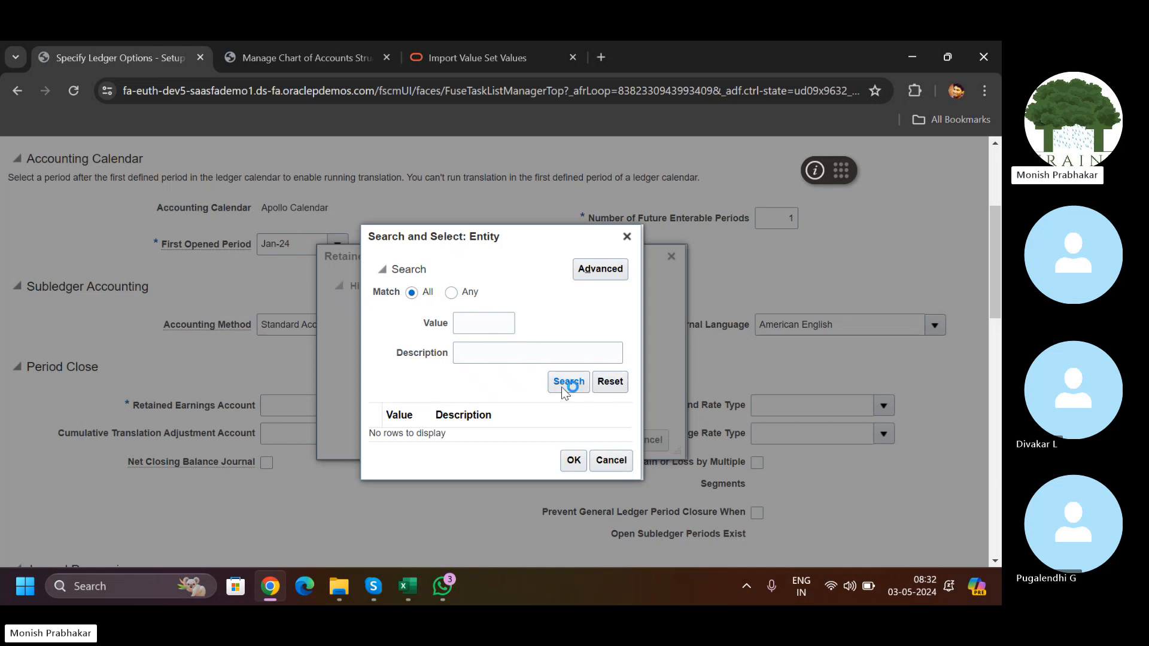
{"action": "left_click", "coordinate": [573, 461]}
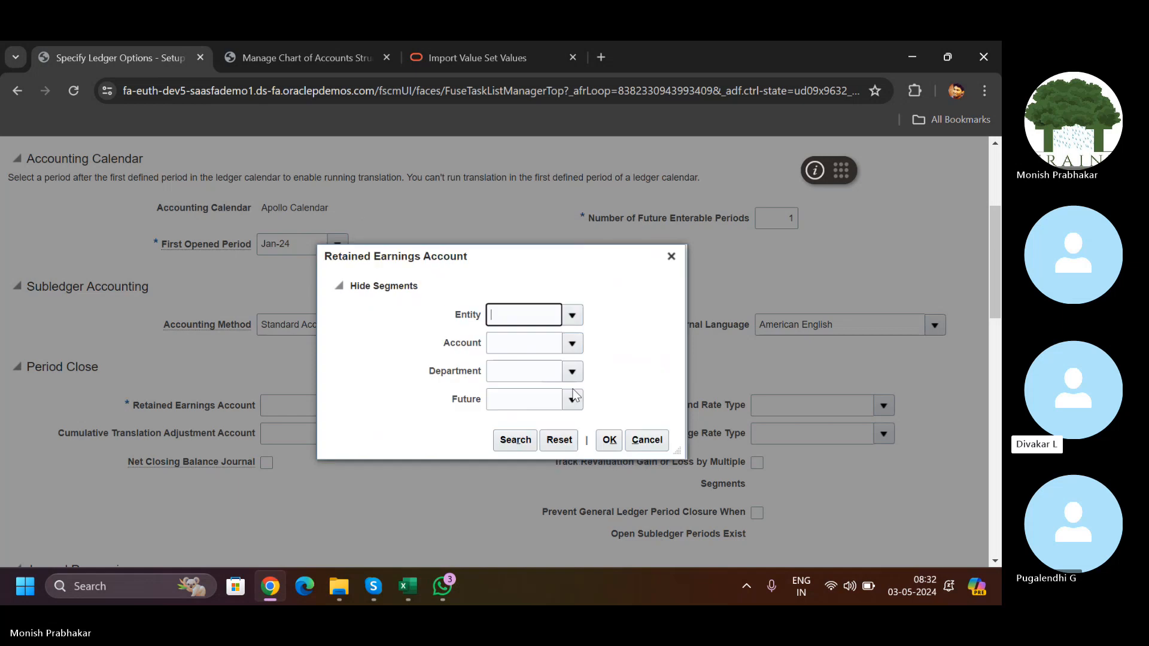
{"action": "left_click", "coordinate": [571, 342]}
{"action": "left_click", "coordinate": [651, 447]}
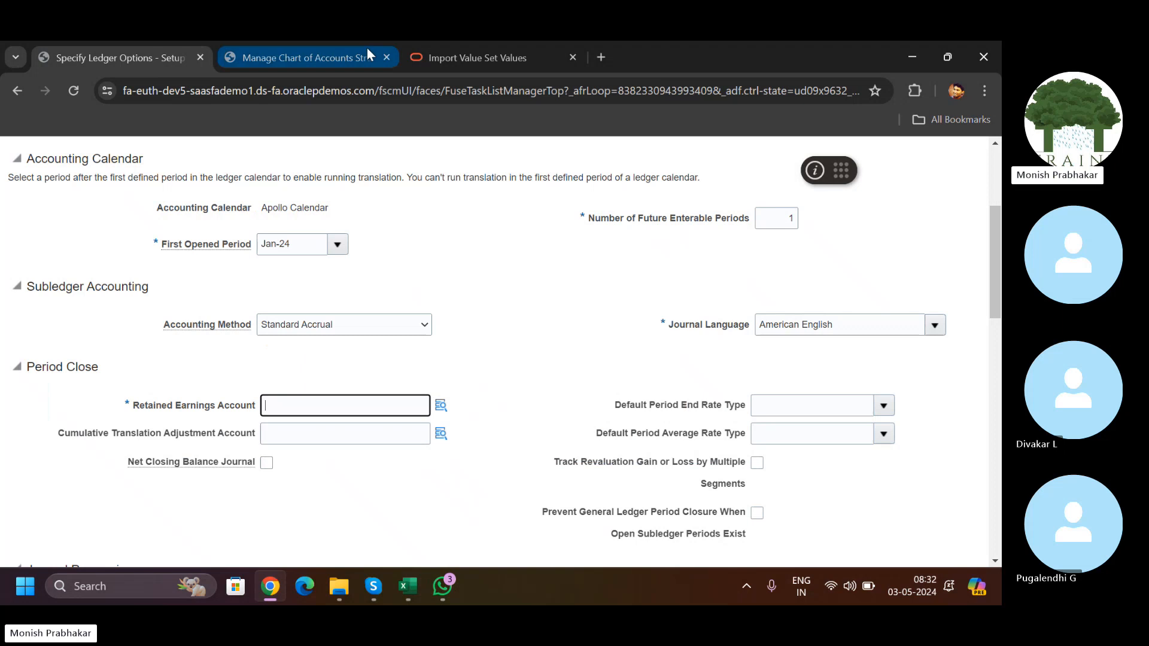
Step: Switch to the Manage Chart of Accounts Structures browser tab and search the GL# key flexfield structures for "Apollo"
{"action": "left_click", "coordinate": [367, 50]}
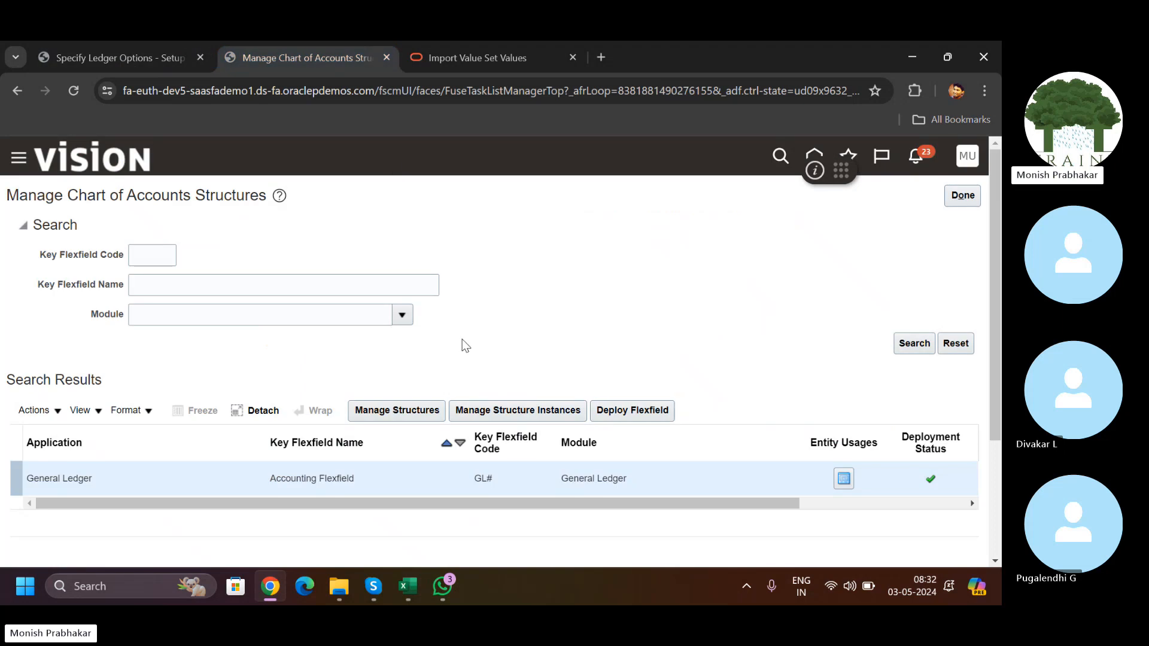
{"action": "left_click", "coordinate": [412, 409]}
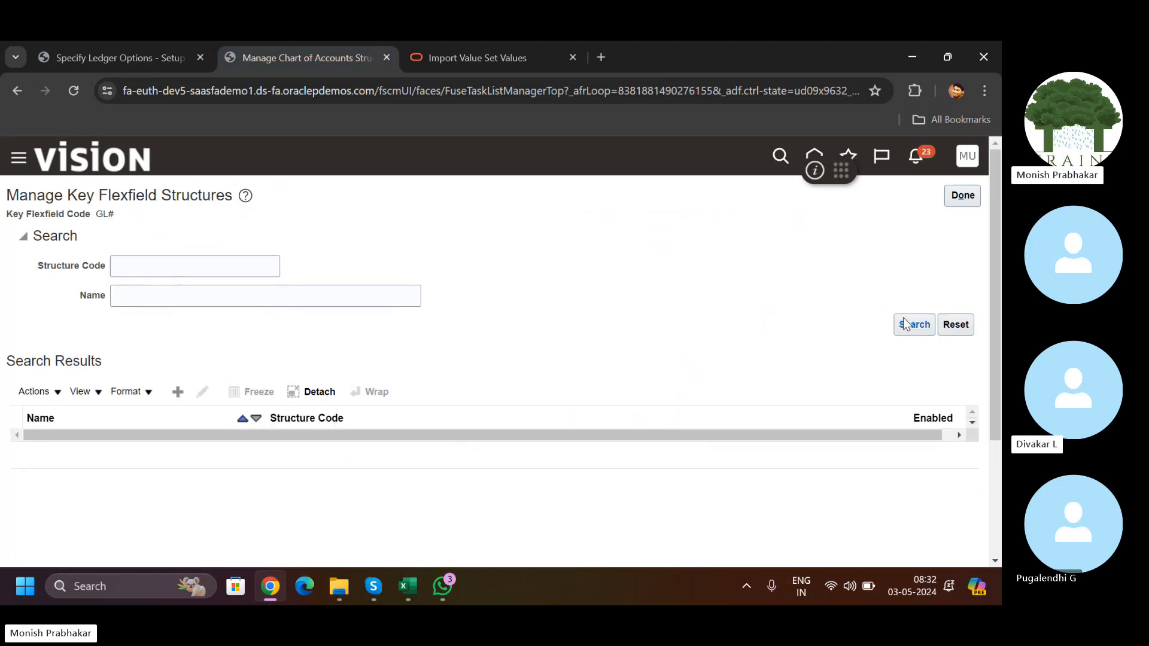
{"action": "left_click", "coordinate": [905, 324]}
{"action": "left_click", "coordinate": [137, 270]}
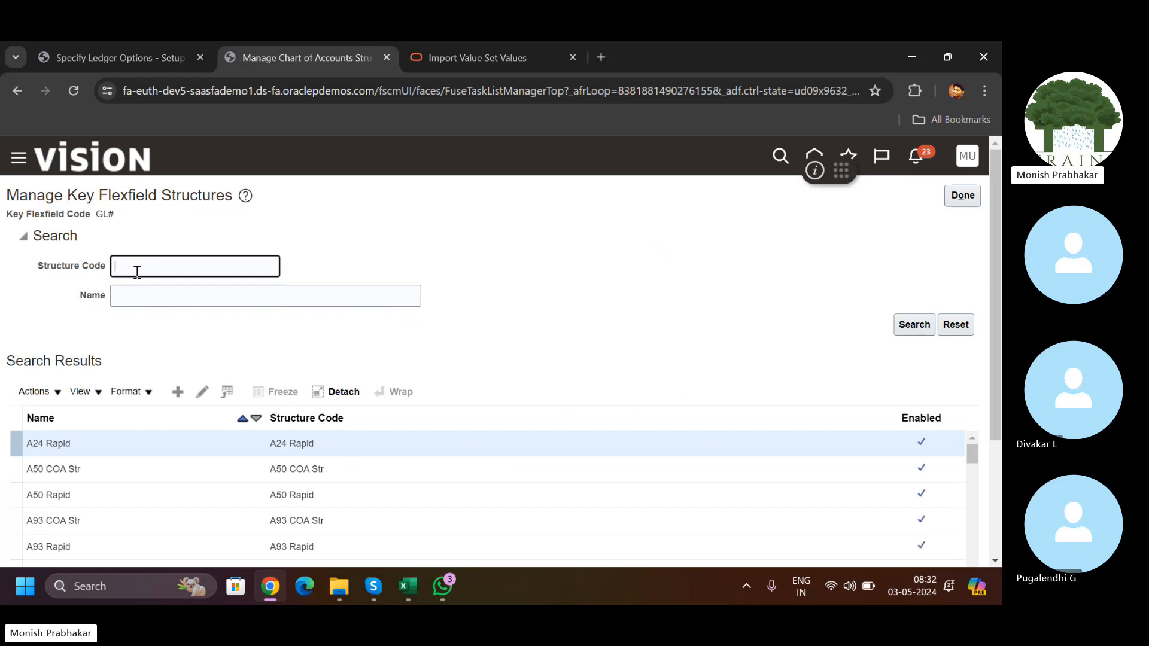
{"action": "key", "text": "Caps_Lock"}
{"action": "type", "text": "A"}
{"action": "key", "text": "Caps_Lock"}
{"action": "type", "text": "pollo"}
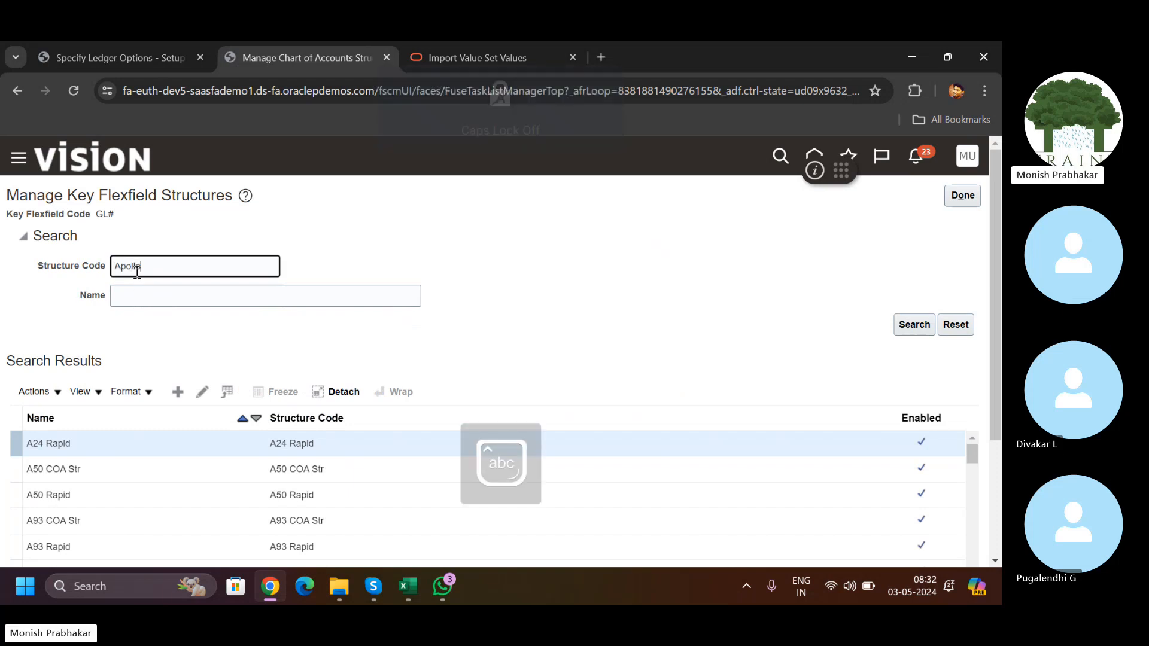
{"action": "key", "text": "Return"}
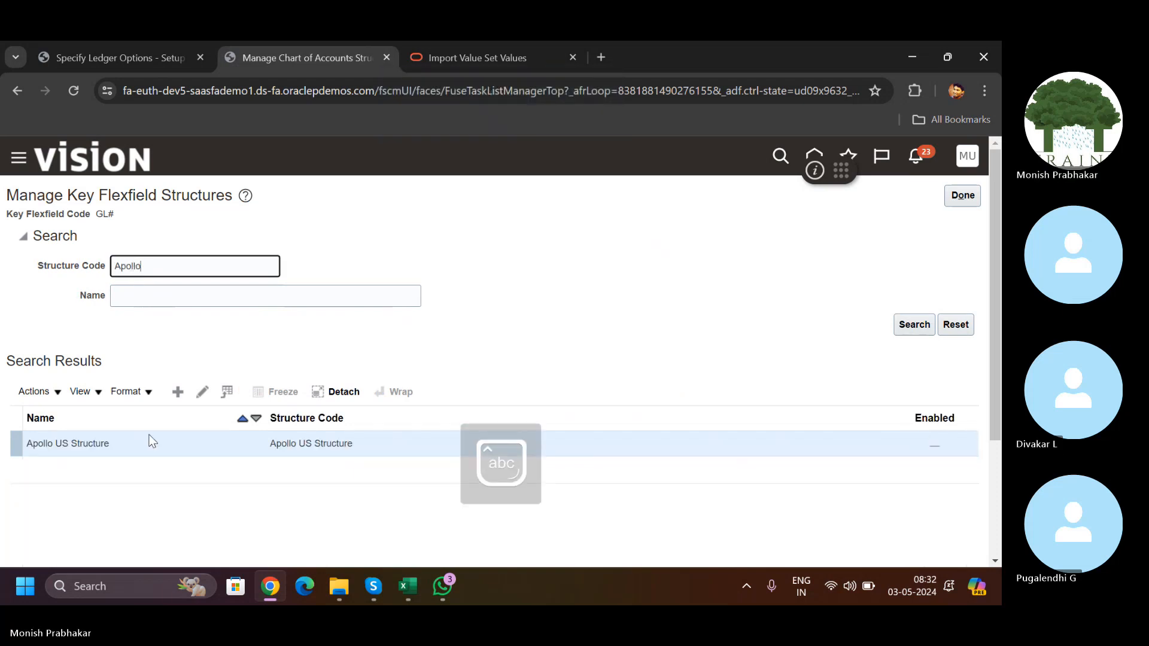
Step: Review the Apollo Entity segment of Apollo US Structure, then save and close back to Manage Chart of Accounts Structures
{"action": "left_click", "coordinate": [203, 392]}
{"action": "left_click", "coordinate": [204, 414]}
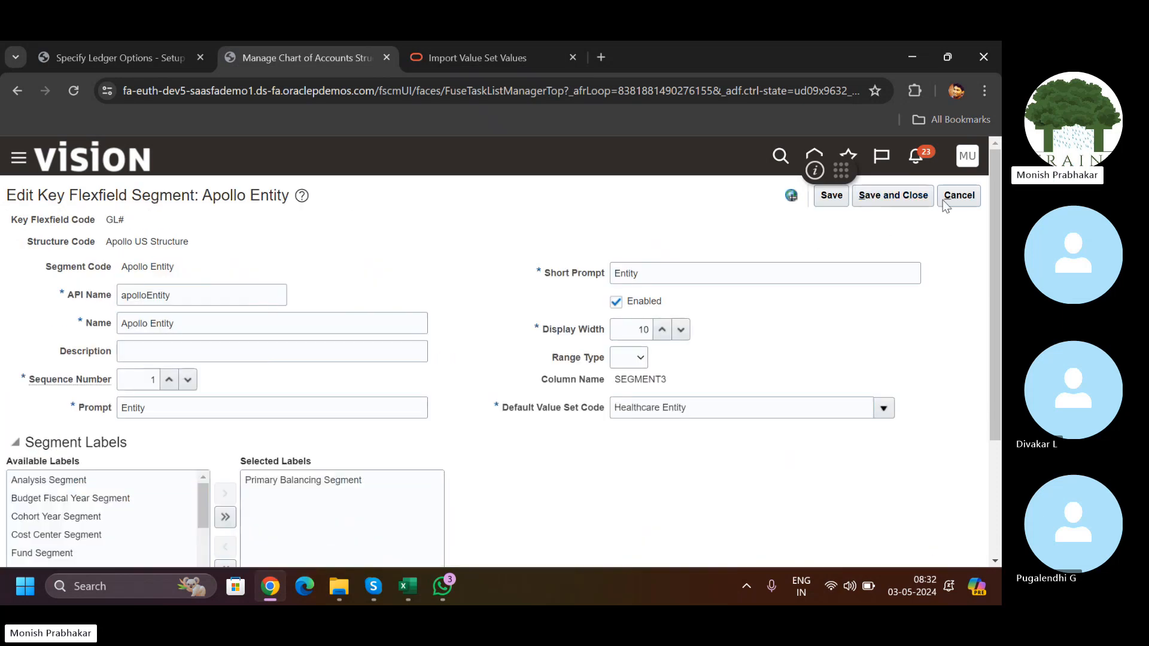
{"action": "left_click", "coordinate": [903, 203]}
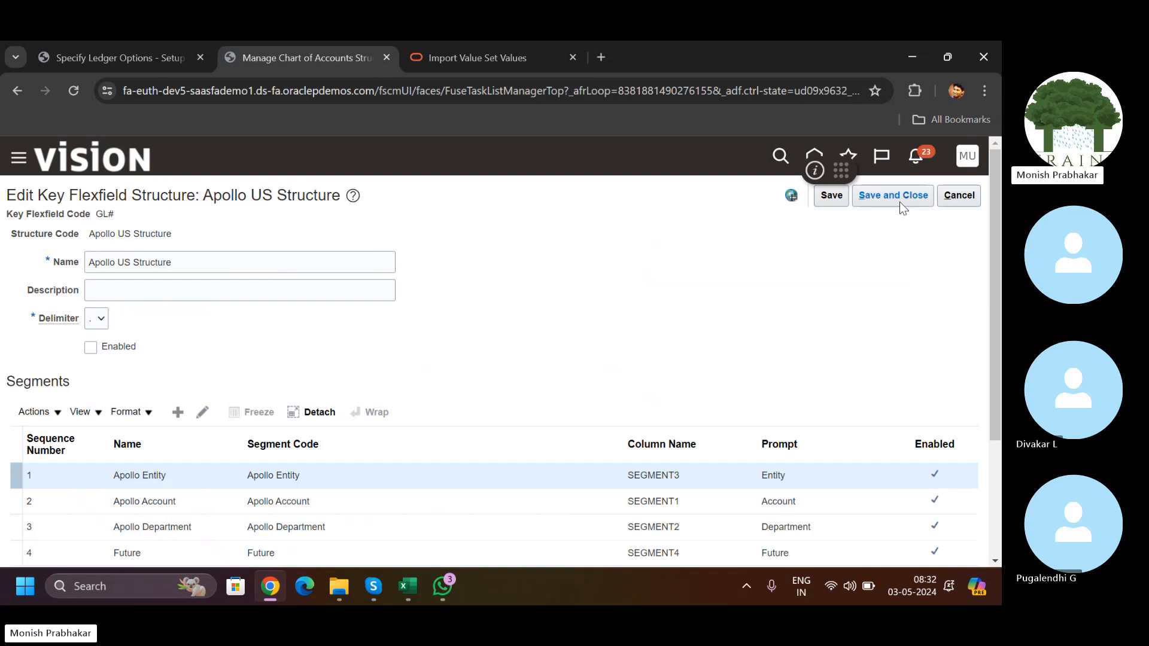
{"action": "left_click", "coordinate": [900, 201]}
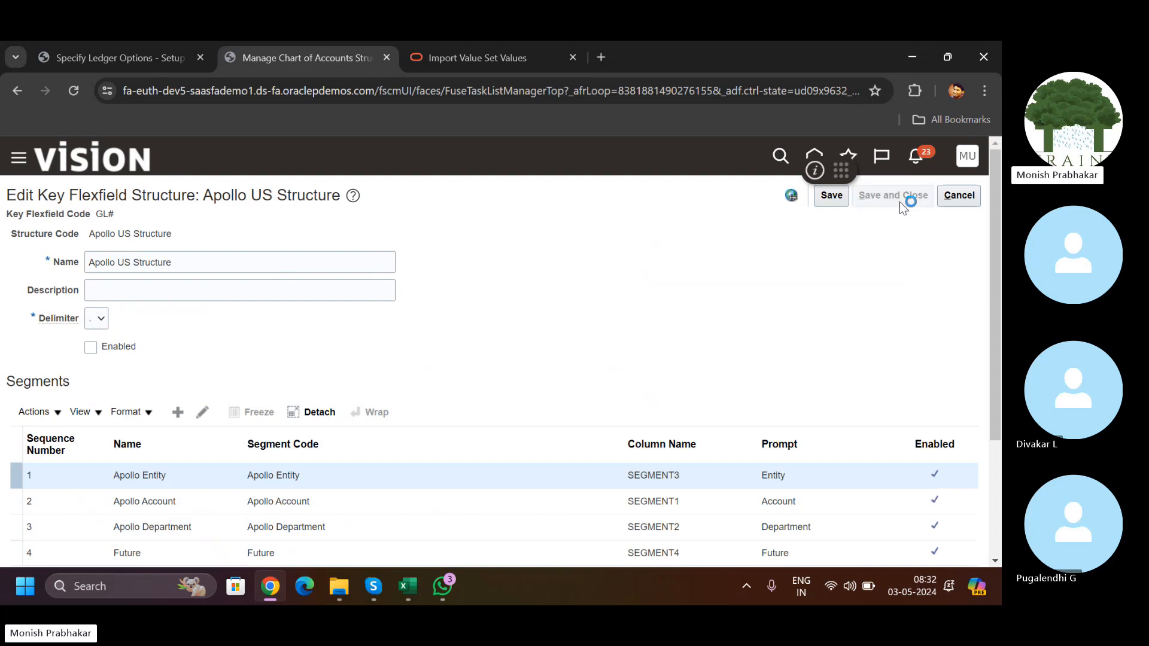
{"action": "left_click", "coordinate": [964, 197]}
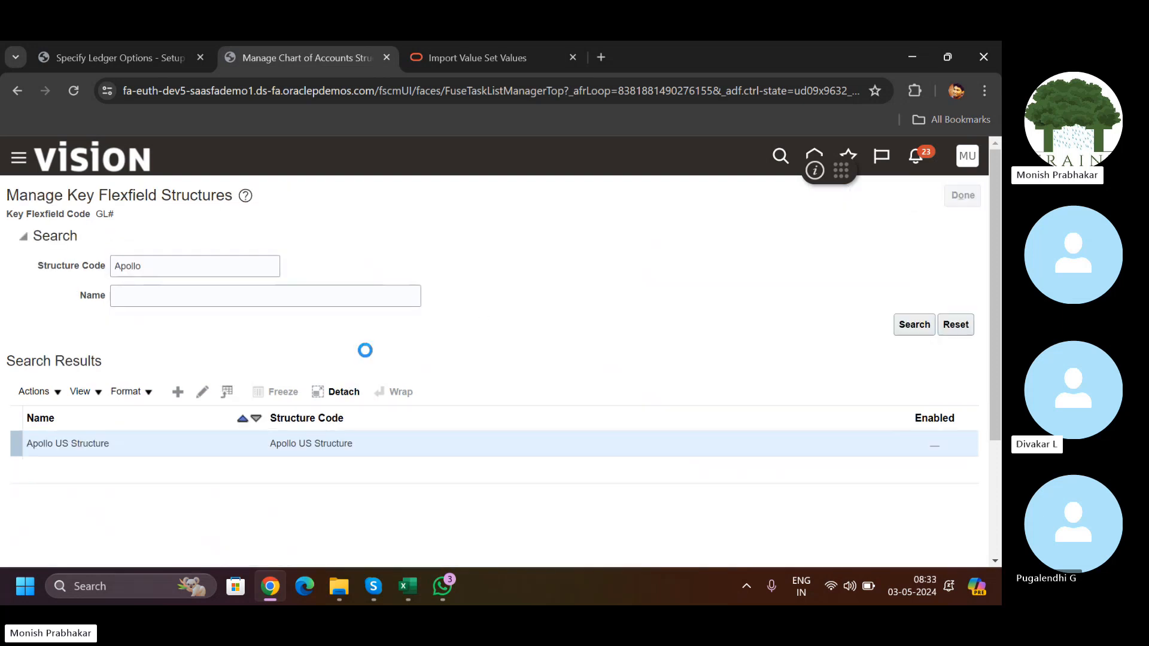
Step: Search the structure instances for "Apollo" and open the Apollo Entity segment instance of Apollo_US_COA to check its value set
{"action": "left_click", "coordinate": [520, 408]}
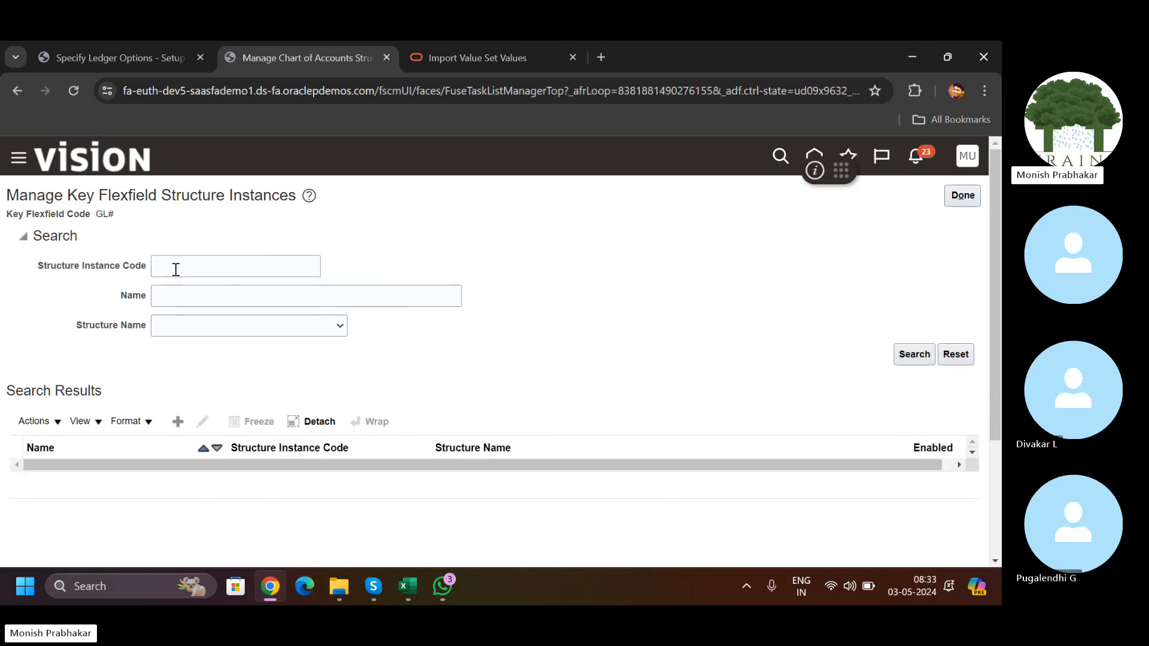
{"action": "left_click", "coordinate": [176, 269]}
{"action": "type", "text": "A"}
{"action": "key", "text": "Caps_Lock"}
{"action": "type", "text": "poll"}
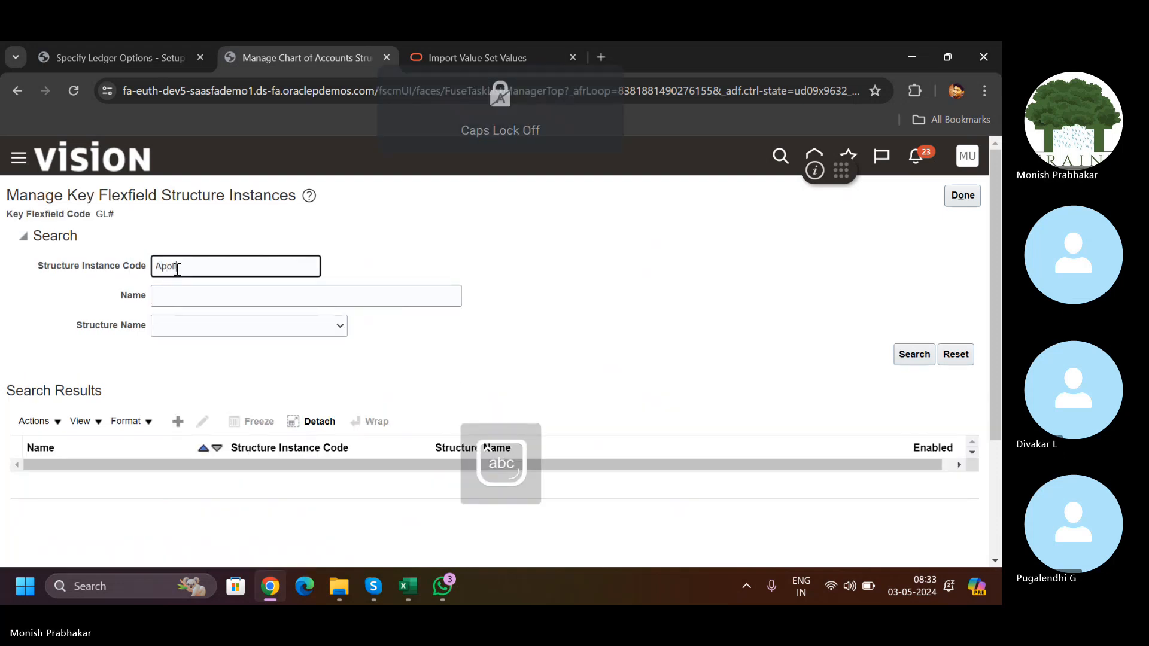
{"action": "type", "text": "o"}
{"action": "key", "text": "Return"}
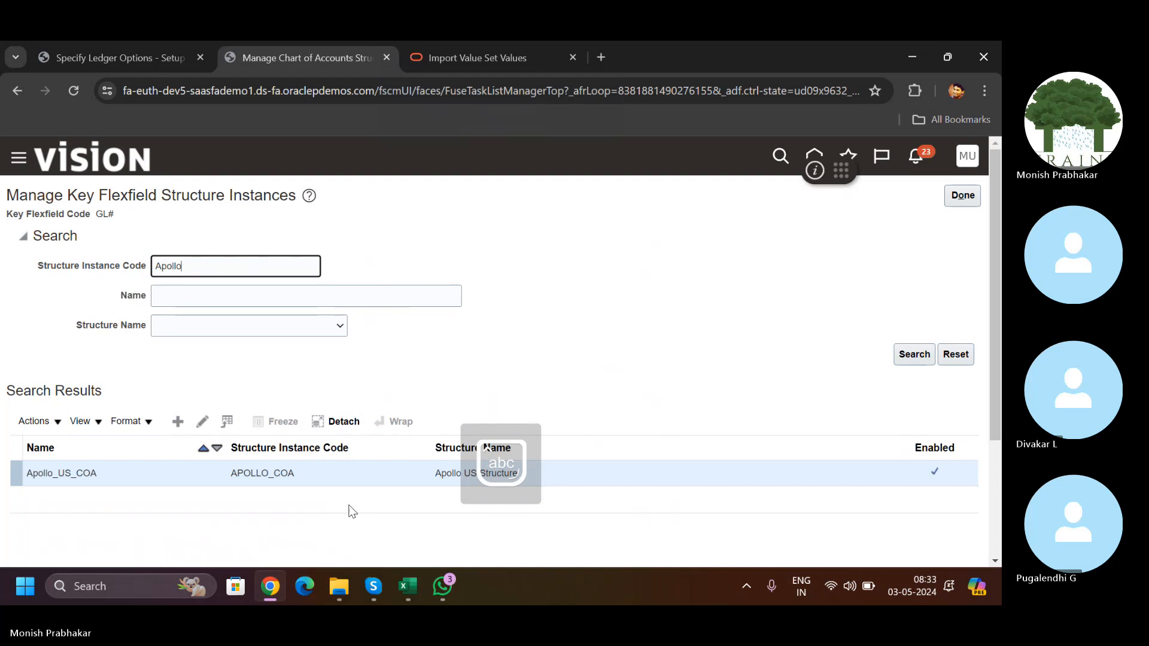
{"action": "left_click", "coordinate": [201, 423]}
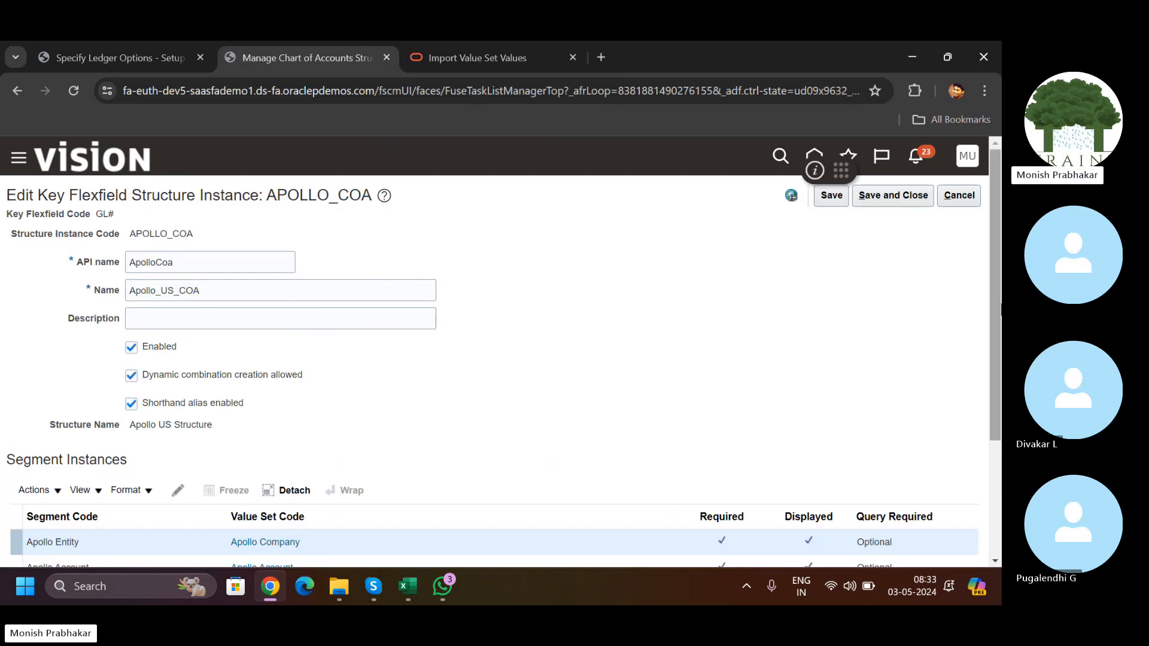
{"action": "scroll", "coordinate": [392, 411], "scroll_direction": "down", "scroll_amount": 3}
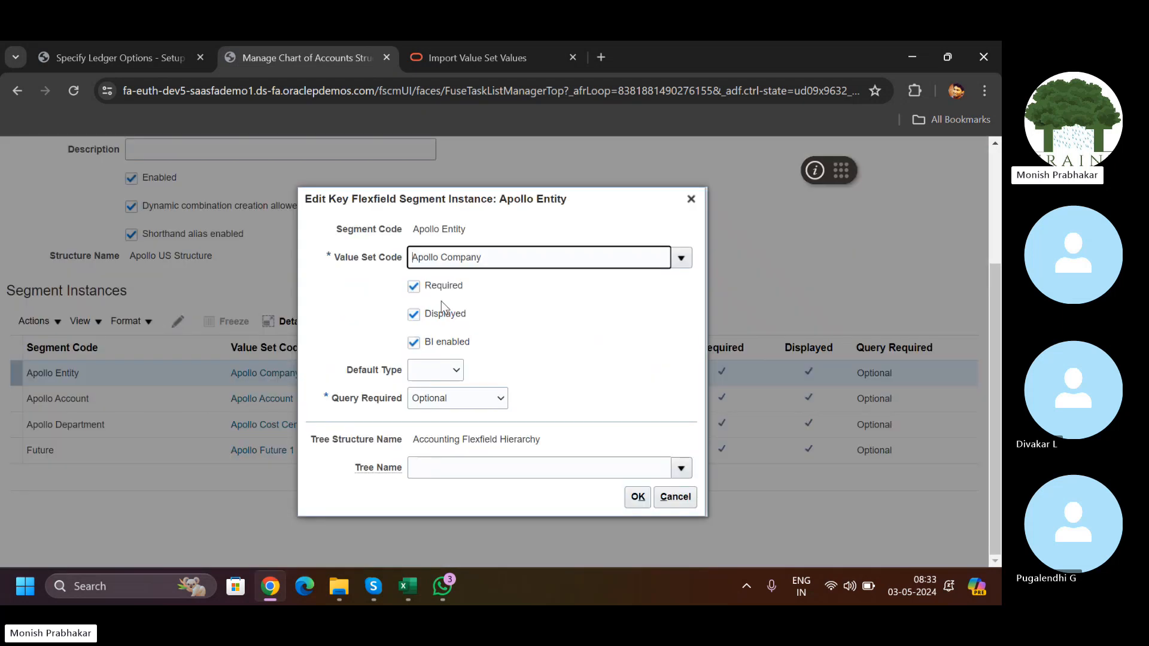
Step: Search the value sets for "Heal" and assign Healthcare Entity as the Apollo Entity segment instance's value set
{"action": "left_click", "coordinate": [683, 260]}
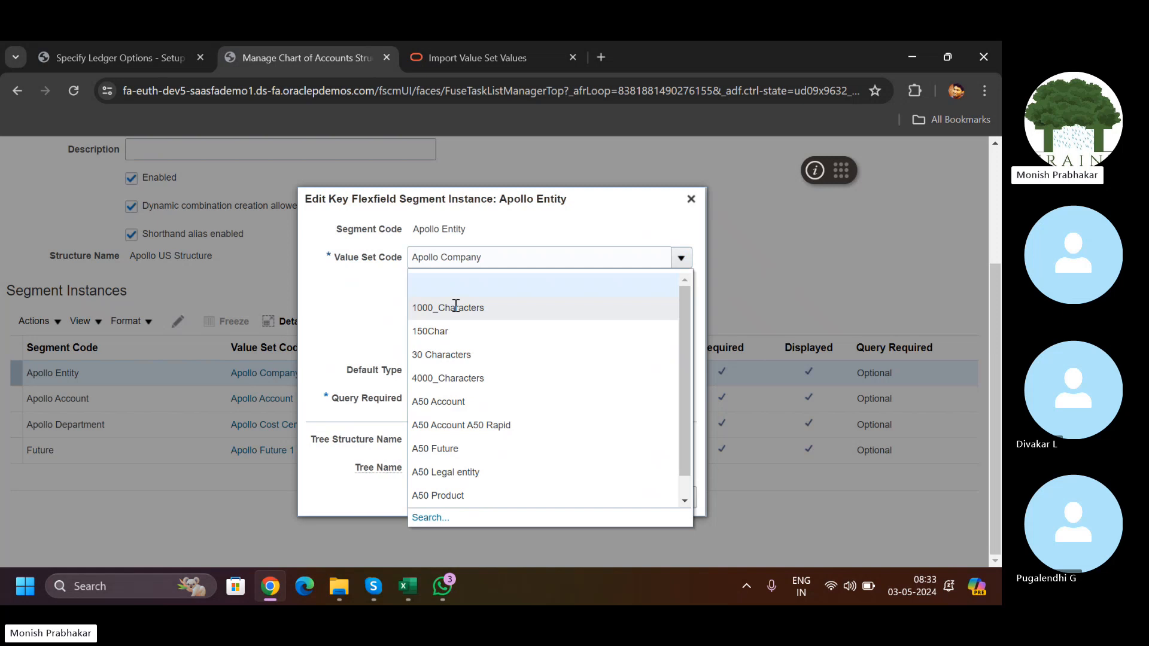
{"action": "left_click", "coordinate": [429, 515]}
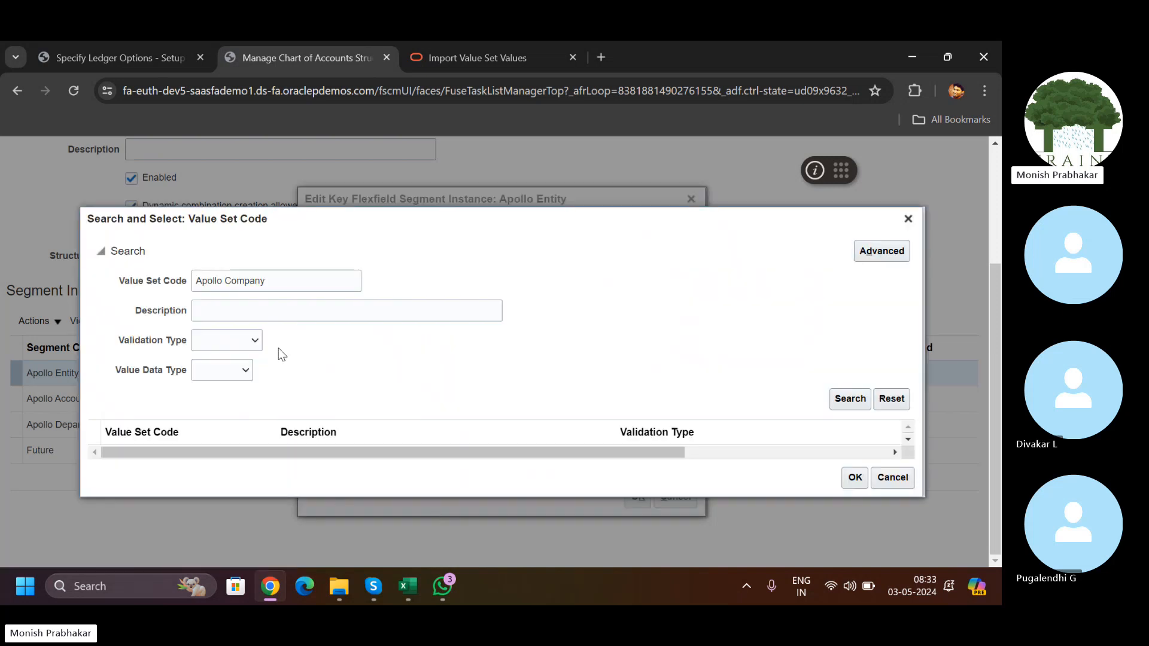
{"action": "left_click", "coordinate": [281, 286]}
{"action": "key", "text": "ctrl+a"}
{"action": "key", "text": "BackSpace"}
{"action": "key", "text": "Caps_Lock"}
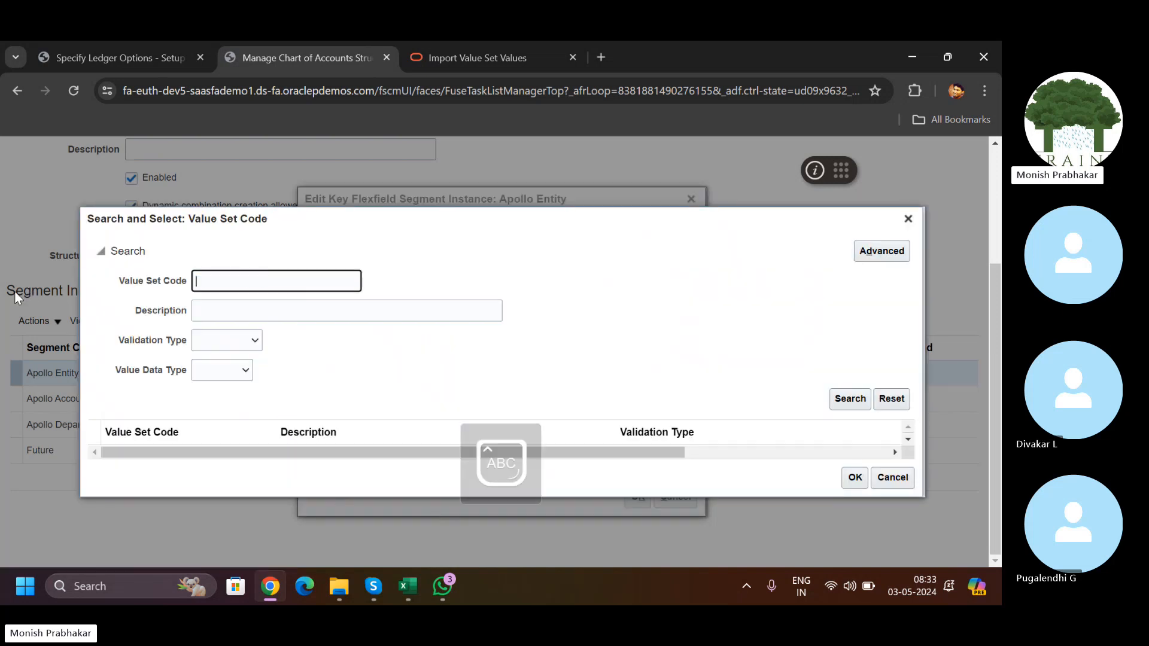
{"action": "type", "text": "Heal"}
{"action": "key", "text": "Return"}
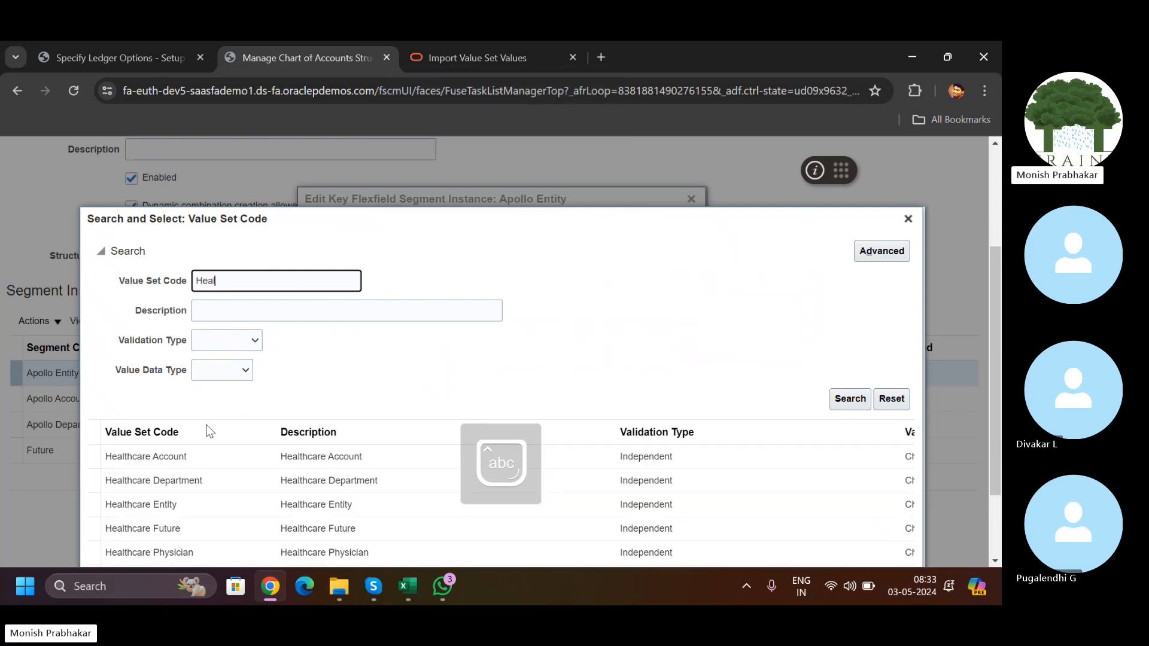
{"action": "left_click", "coordinate": [171, 501]}
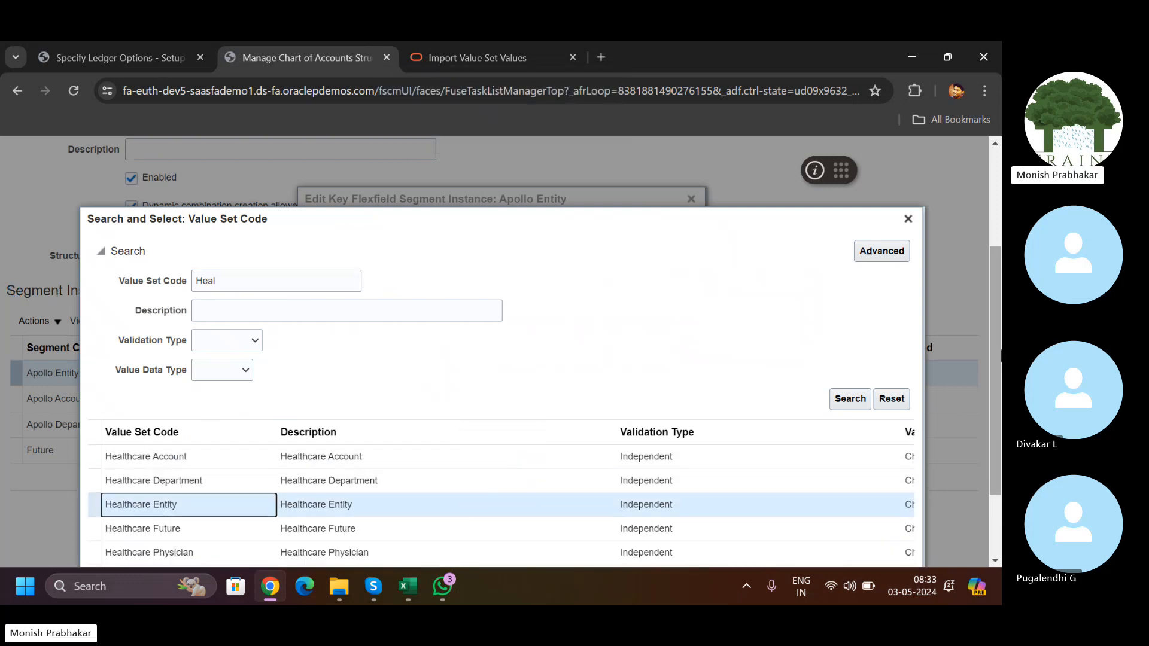
{"action": "scroll", "coordinate": [993, 360], "scroll_direction": "down", "scroll_amount": 3}
{"action": "left_click", "coordinate": [853, 546]}
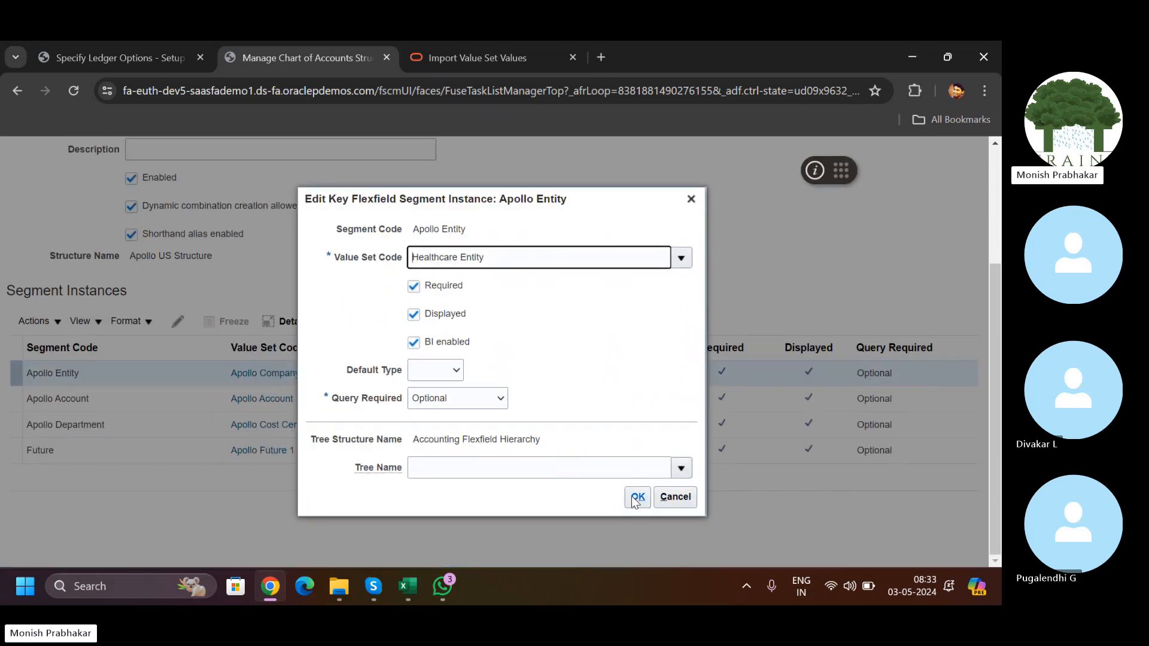
{"action": "left_click", "coordinate": [634, 497]}
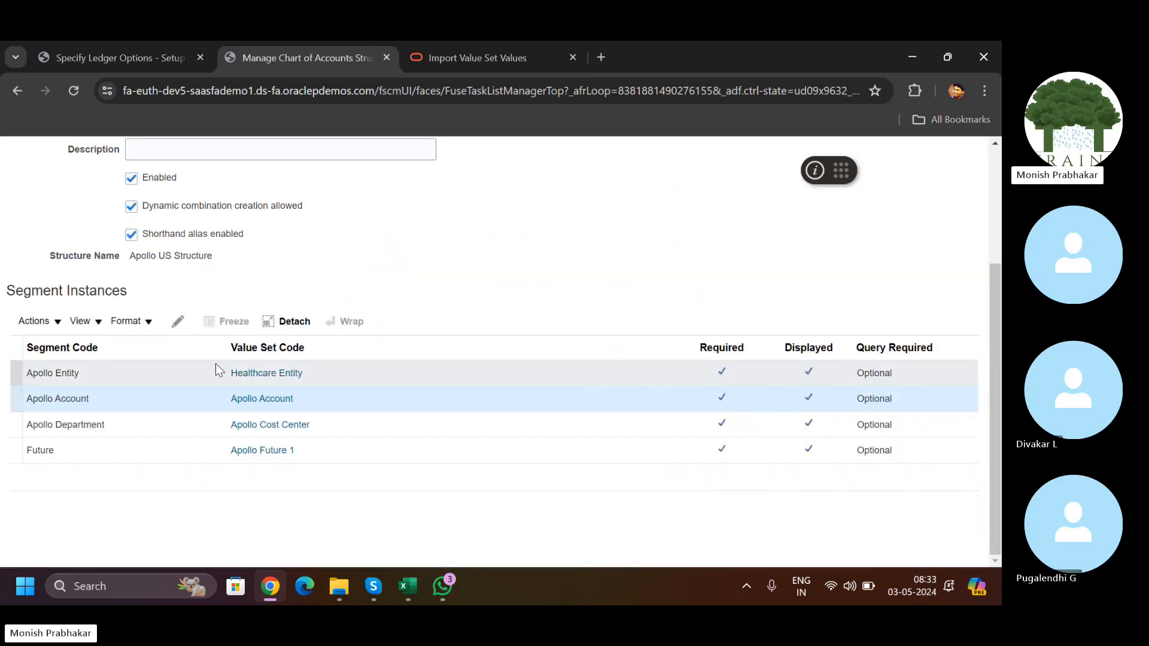
Step: Replace the Apollo Account segment instance's value set with Healthcare Account, found by searching for "Health"
{"action": "left_click", "coordinate": [178, 321]}
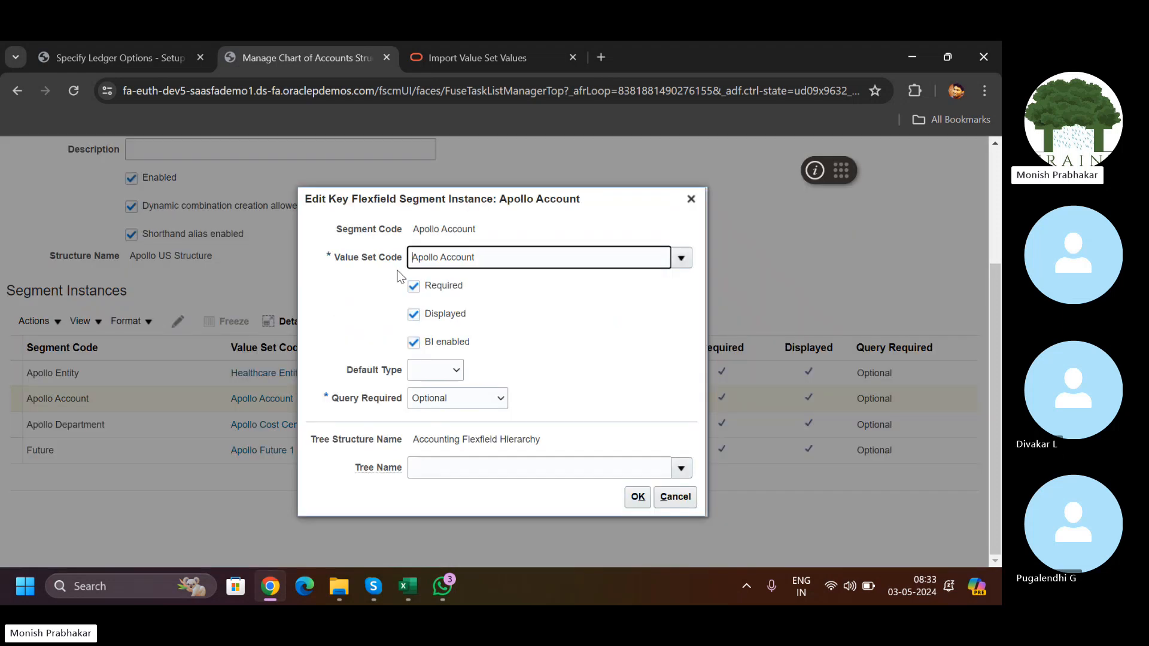
{"action": "key", "text": "ctrl+a"}
{"action": "key", "text": "BackSpace"}
{"action": "key", "text": "Caps_Lock"}
{"action": "type", "text": "H"}
{"action": "key", "text": "Caps_Lock"}
{"action": "type", "text": "e"}
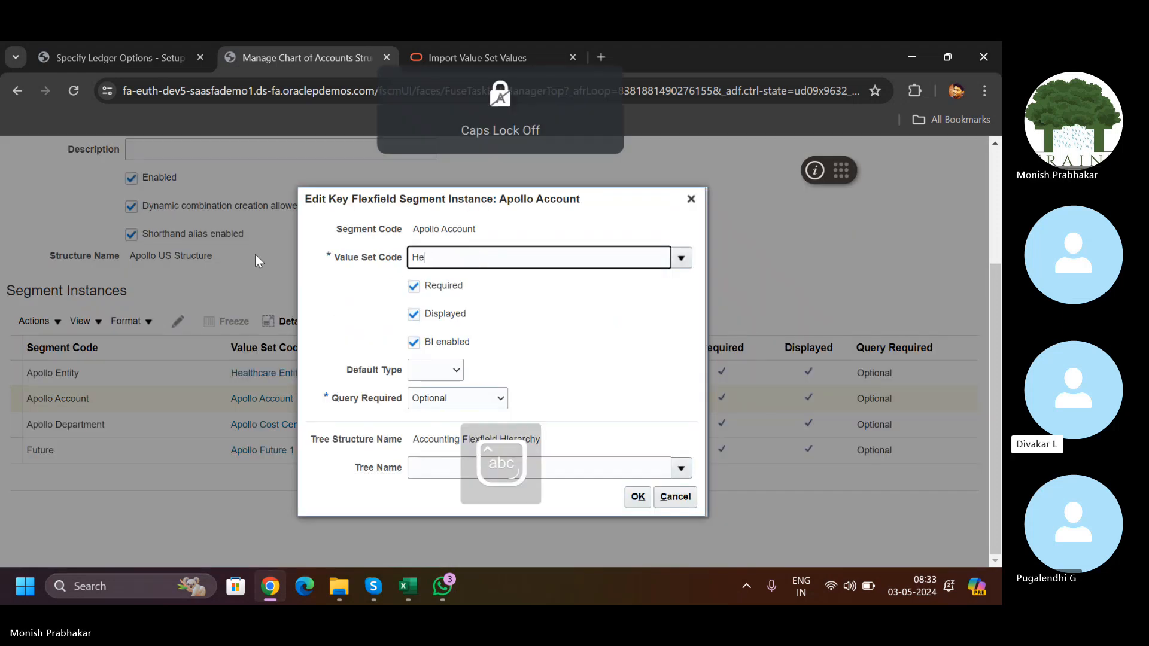
{"action": "type", "text": "alth"}
{"action": "key", "text": "Tab"}
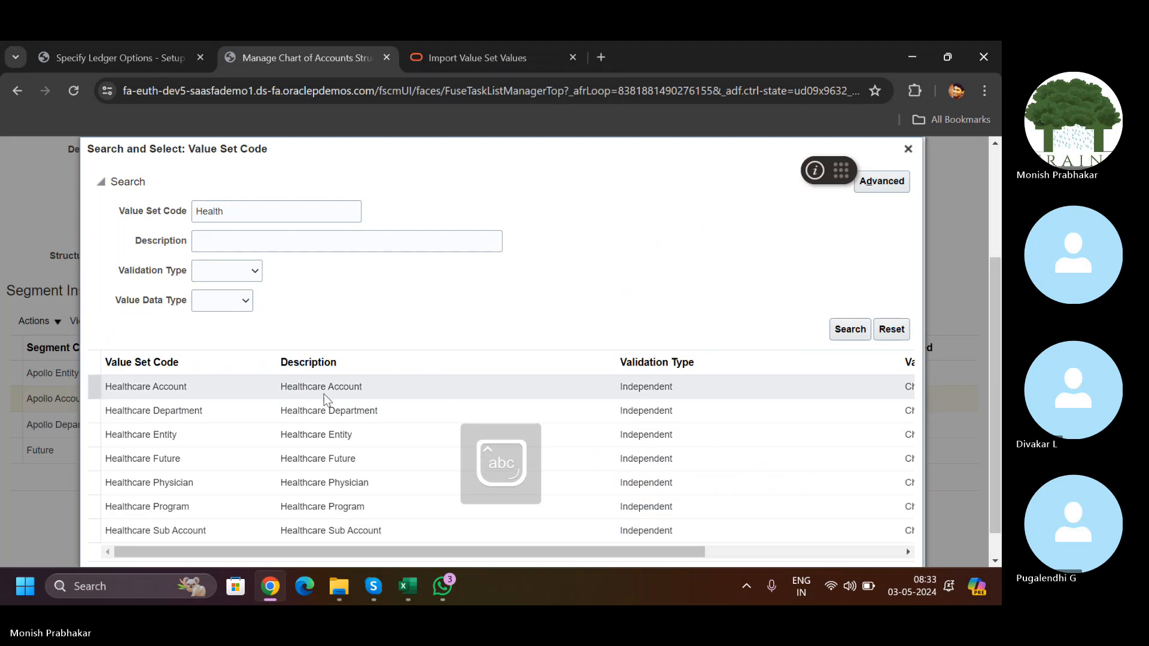
{"action": "left_click_drag", "start_coordinate": [994, 395], "coordinate": [992, 444]}
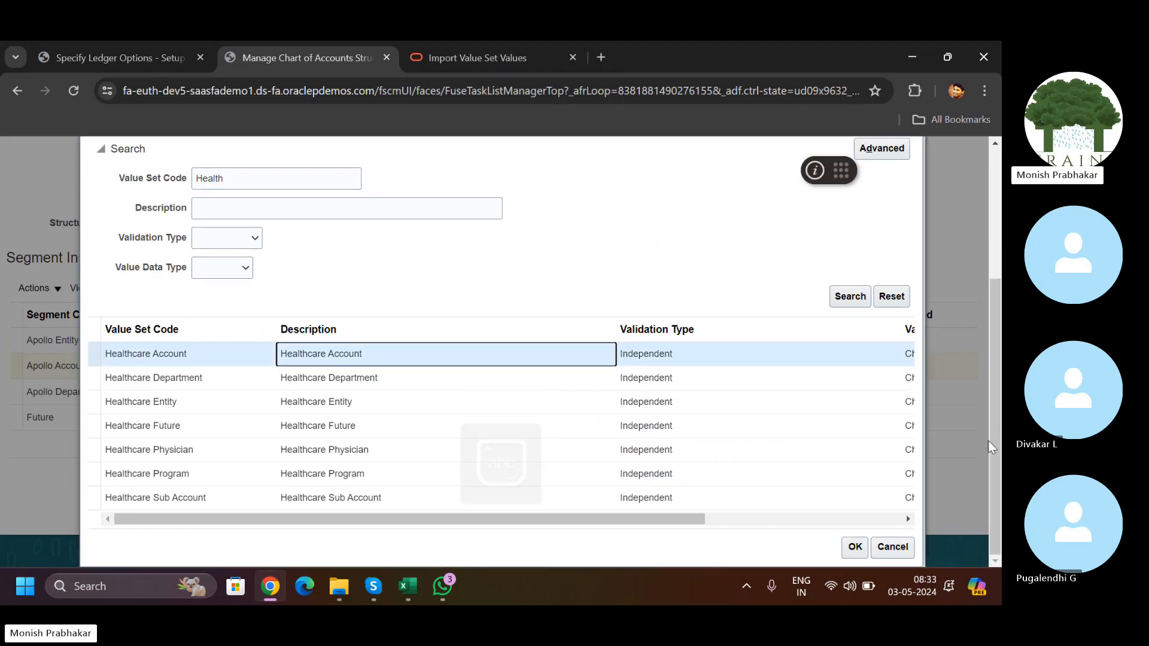
{"action": "left_click", "coordinate": [845, 547]}
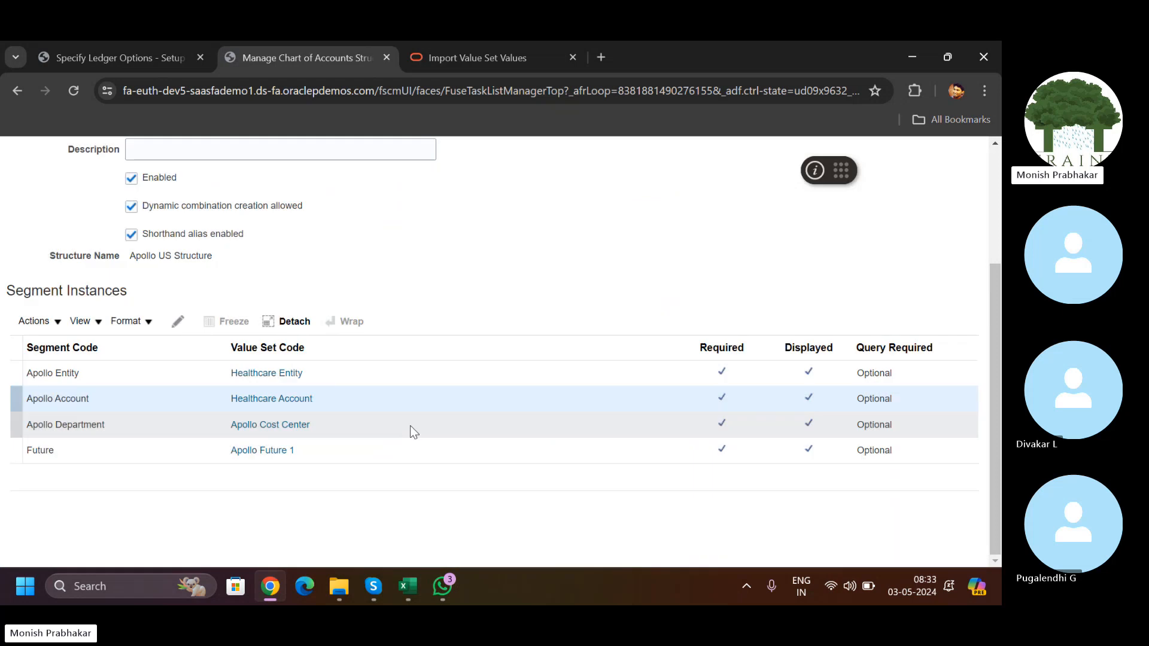
Step: Edit the Apollo Department segment instance to use the Healthcare Department value set, found by searching for "Heal"
{"action": "left_click", "coordinate": [344, 421]}
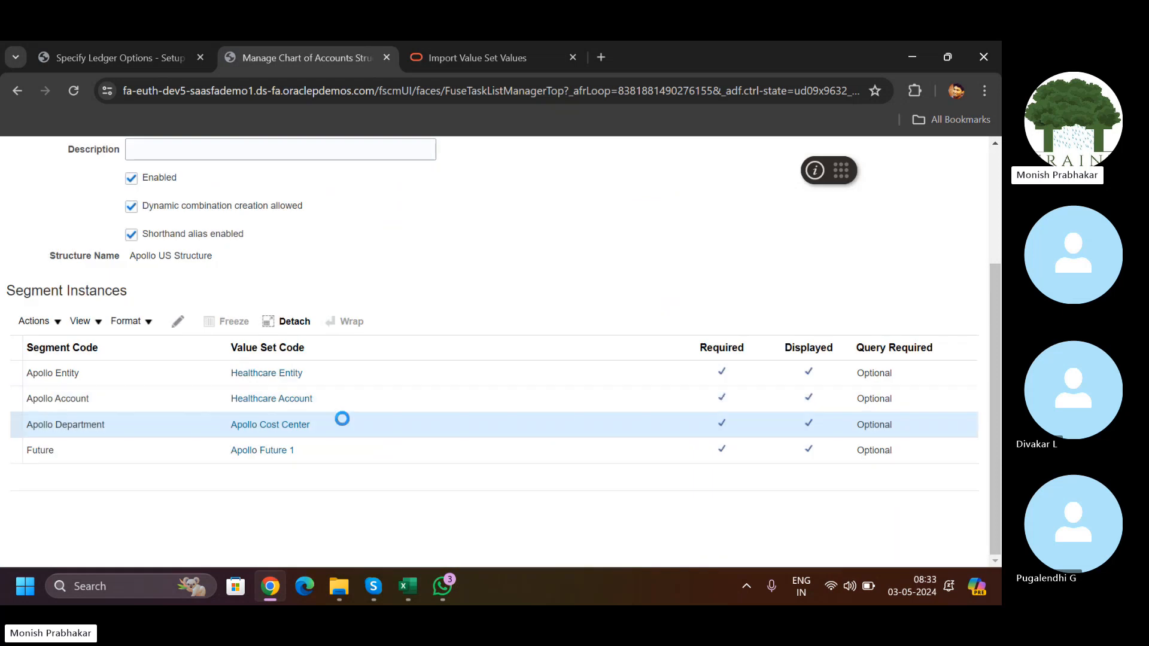
{"action": "left_click", "coordinate": [178, 328]}
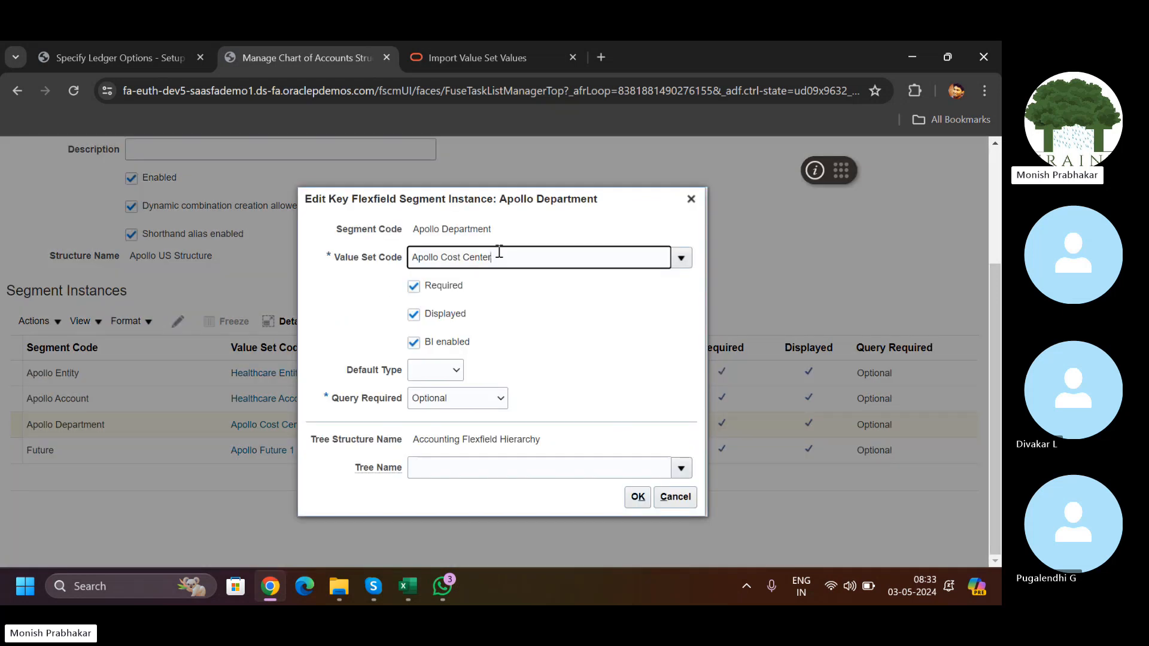
{"action": "key", "text": "ctrl+a"}
{"action": "key", "text": "BackSpace"}
{"action": "key", "text": "Caps_Lock"}
{"action": "type", "text": "H"}
{"action": "key", "text": "Caps_Lock"}
{"action": "type", "text": "eal"}
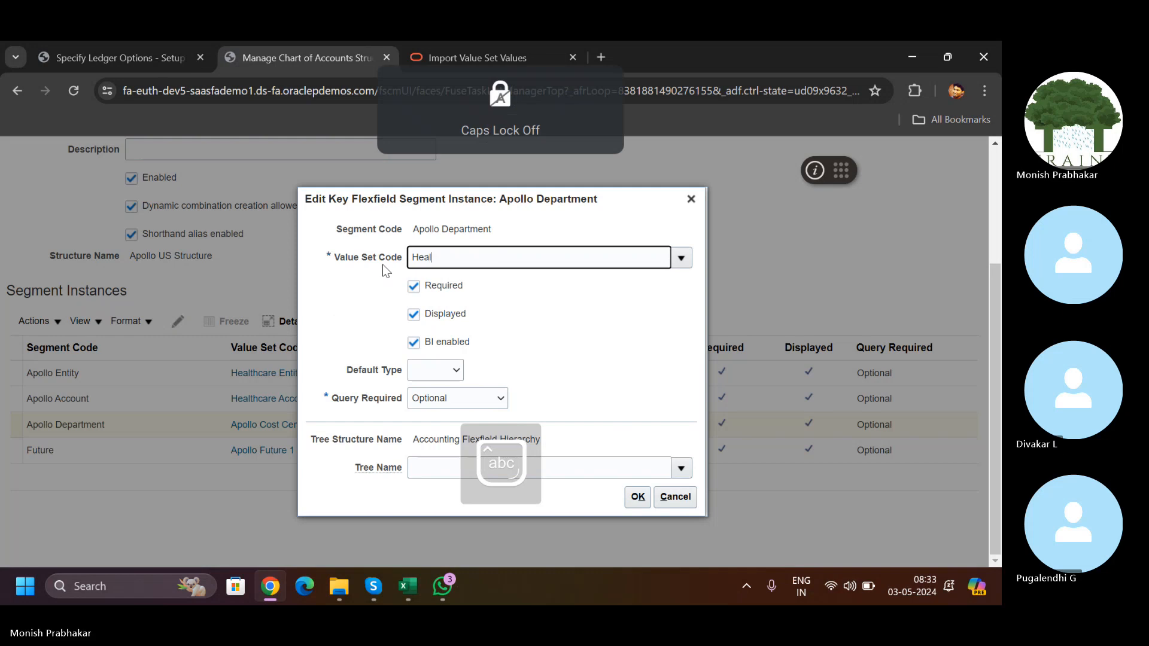
{"action": "key", "text": "Tab"}
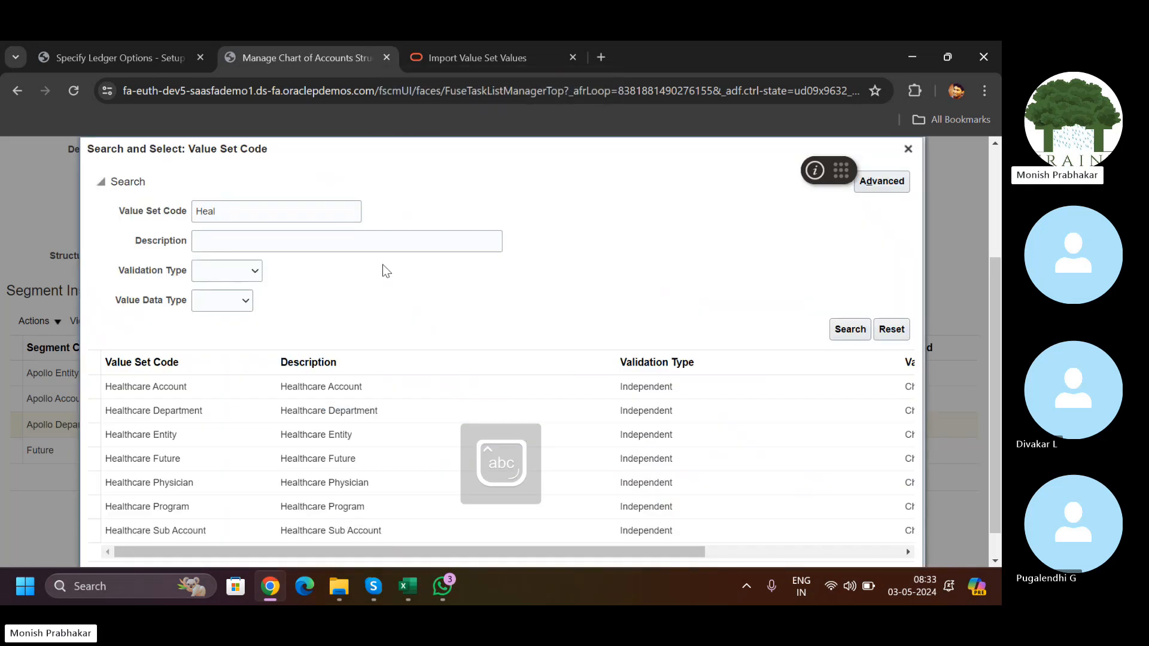
{"action": "left_click", "coordinate": [370, 410]}
{"action": "scroll", "coordinate": [658, 508], "scroll_direction": "down", "scroll_amount": 2}
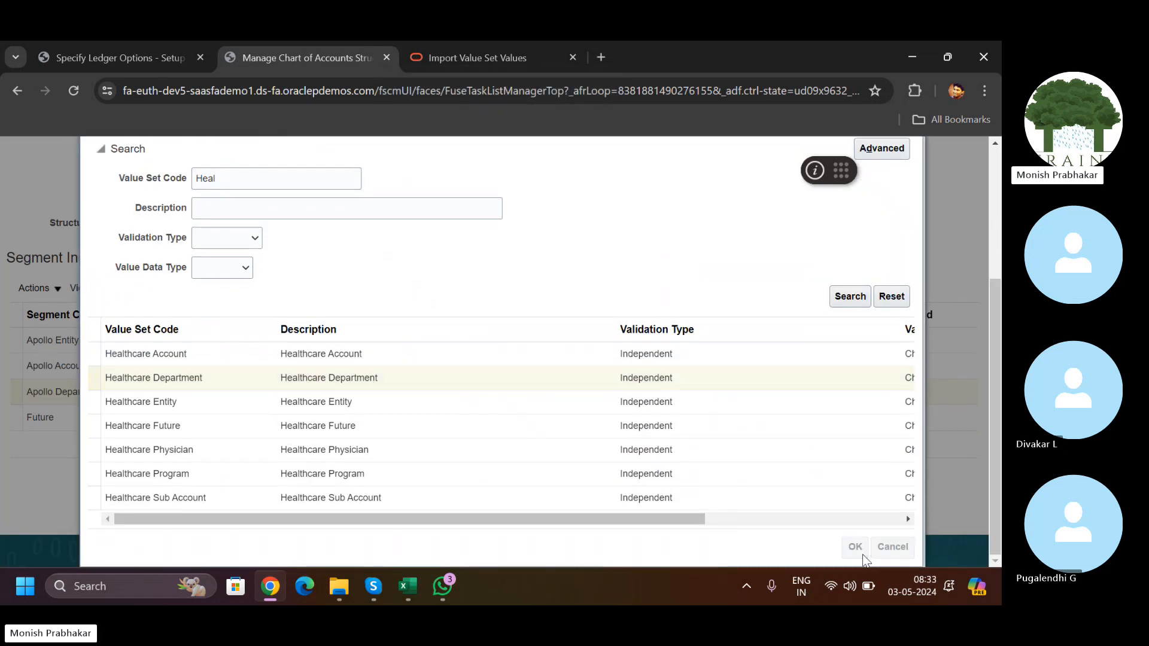
{"action": "left_click", "coordinate": [857, 548]}
{"action": "left_click", "coordinate": [636, 497]}
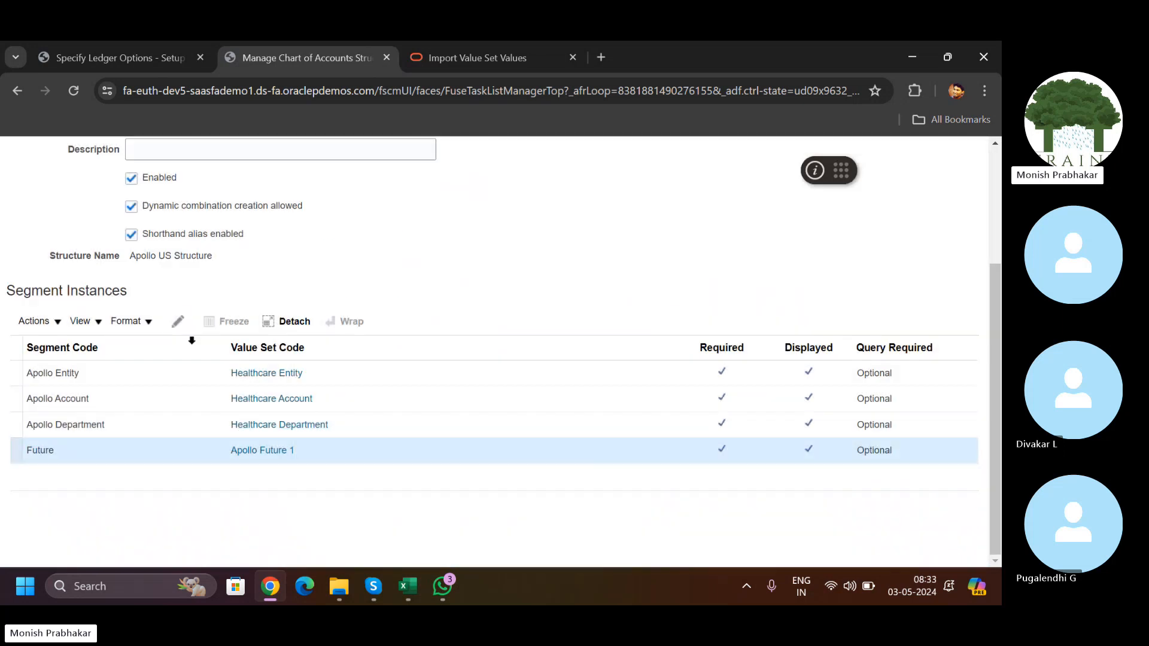
Step: Set the value set code of the Future segment instance to Healthcare Future
{"action": "left_click", "coordinate": [177, 322]}
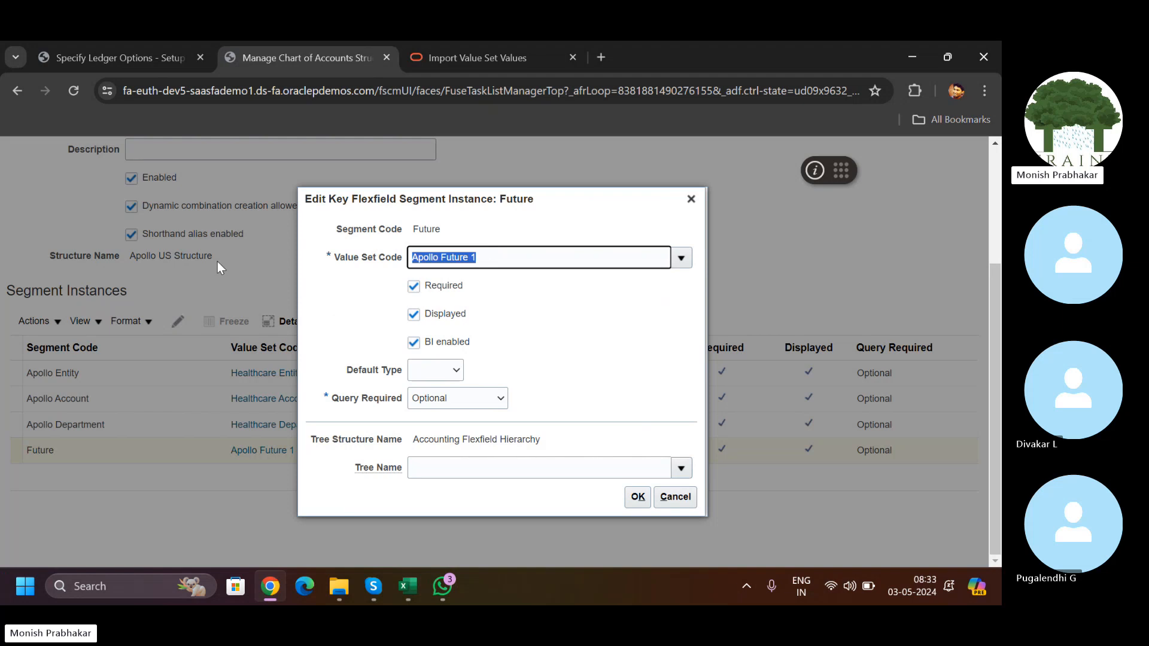
{"action": "type", "text": "Heal"}
{"action": "key", "text": "Tab"}
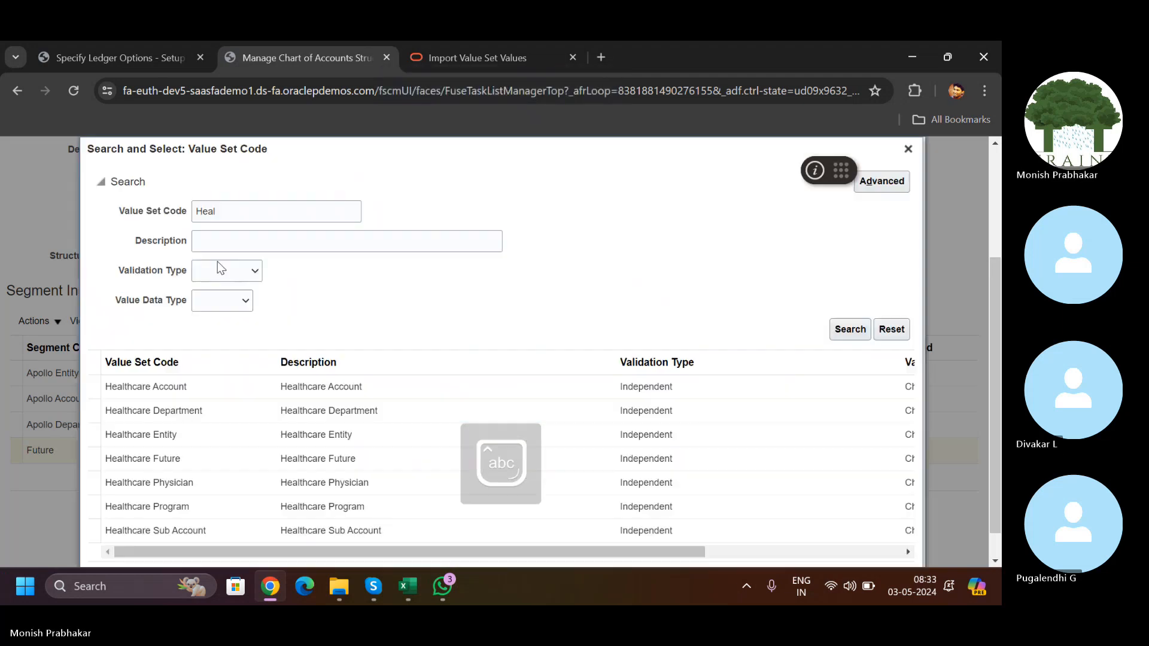
{"action": "left_click", "coordinate": [338, 459]}
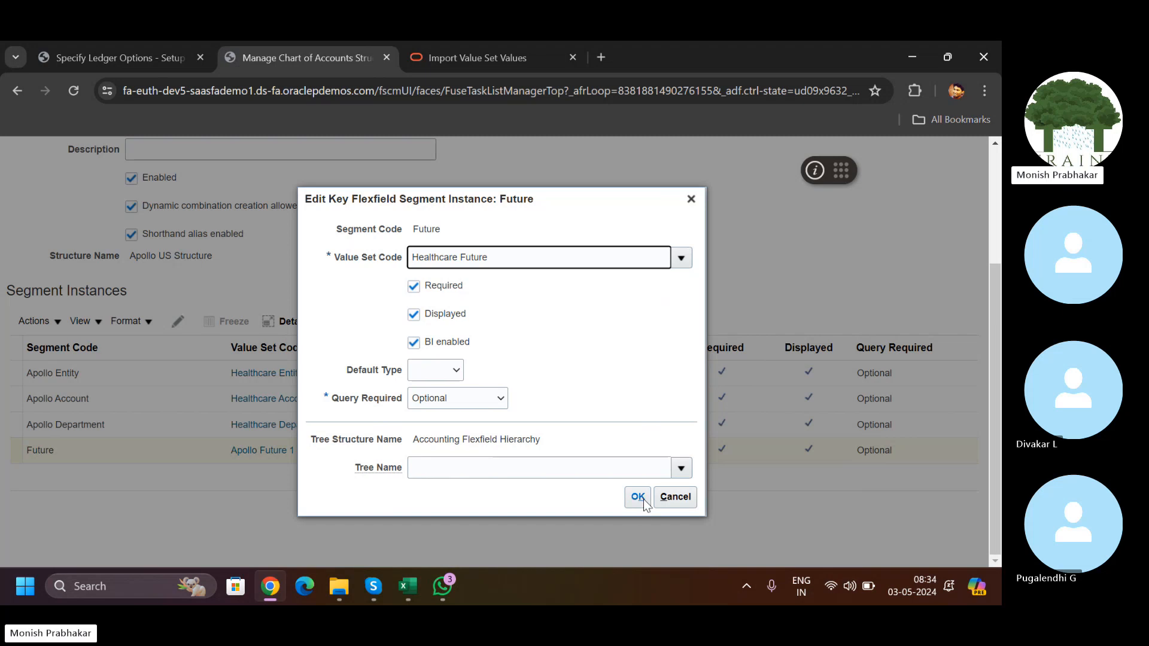
{"action": "left_click", "coordinate": [640, 499]}
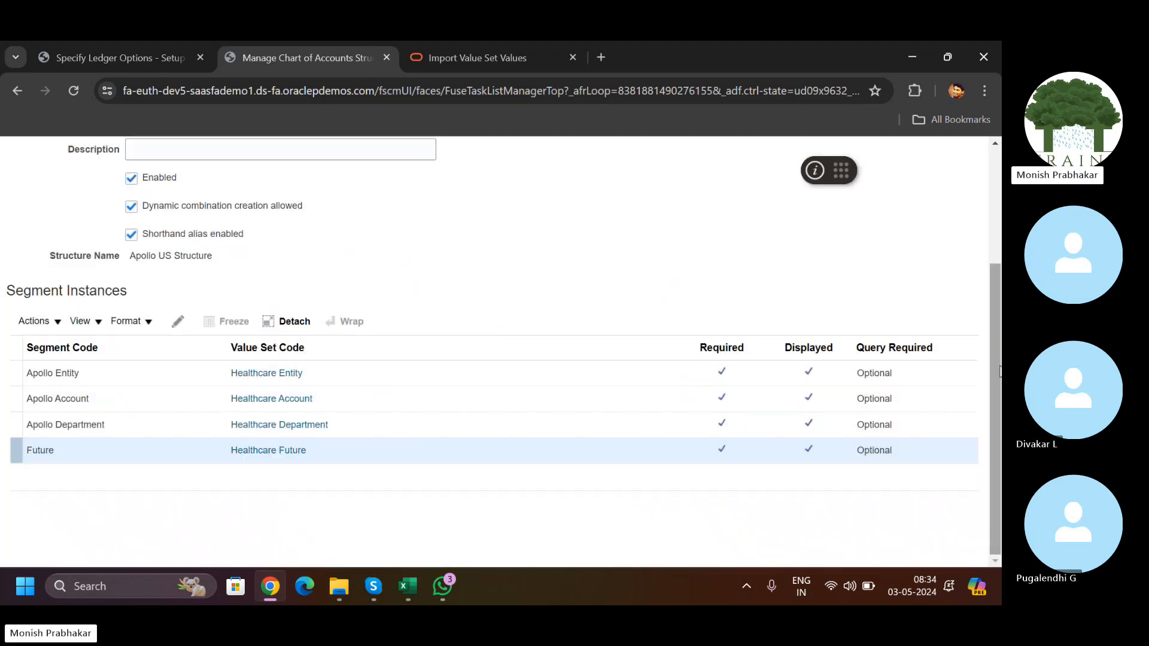
Step: Deploy the General Ledger Accounting Flexfield and move the deployment progress dialog out of the way
{"action": "scroll", "coordinate": [1000, 371], "scroll_direction": "up", "scroll_amount": 3}
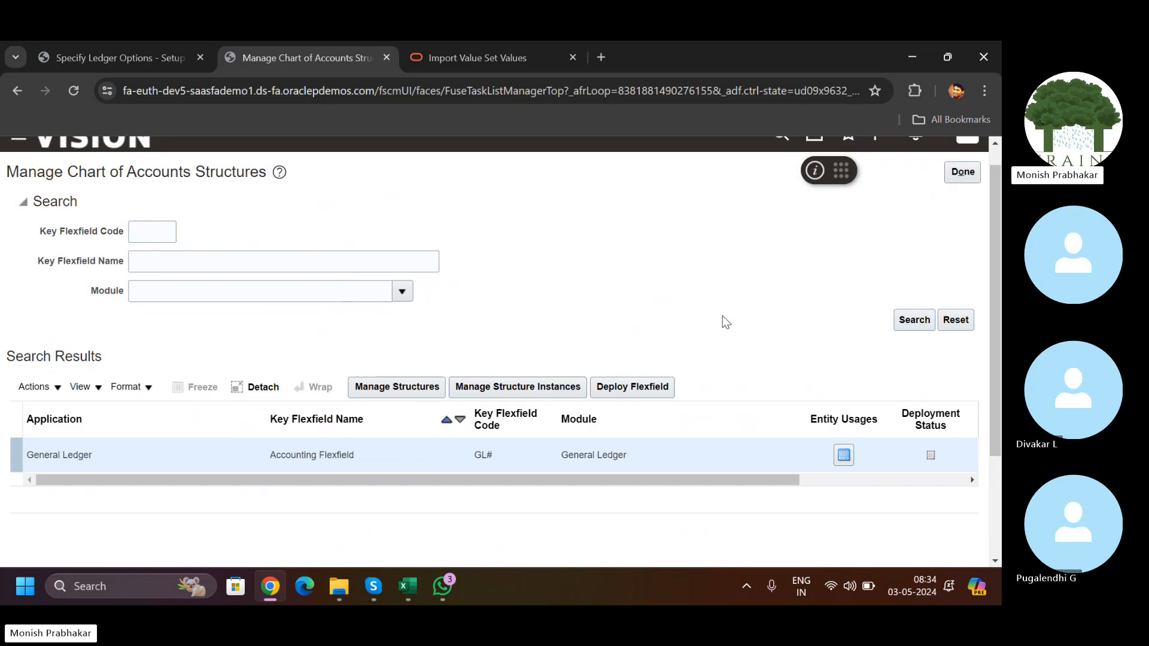
{"action": "left_click", "coordinate": [635, 388]}
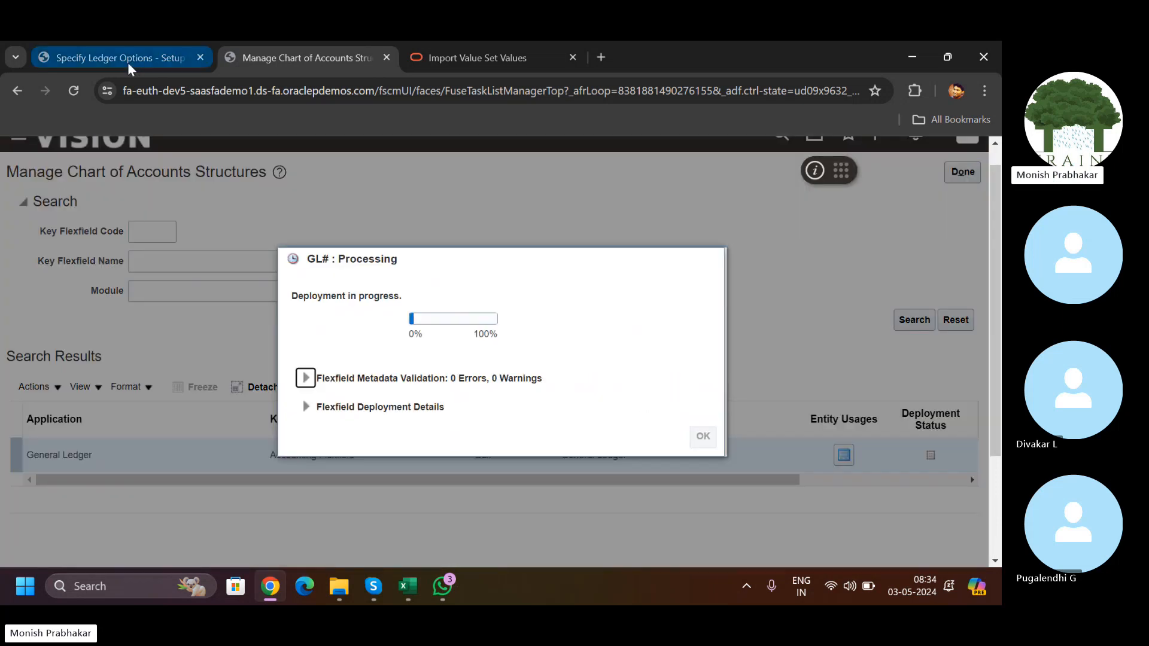
{"action": "left_click_drag", "start_coordinate": [343, 261], "coordinate": [395, 200]}
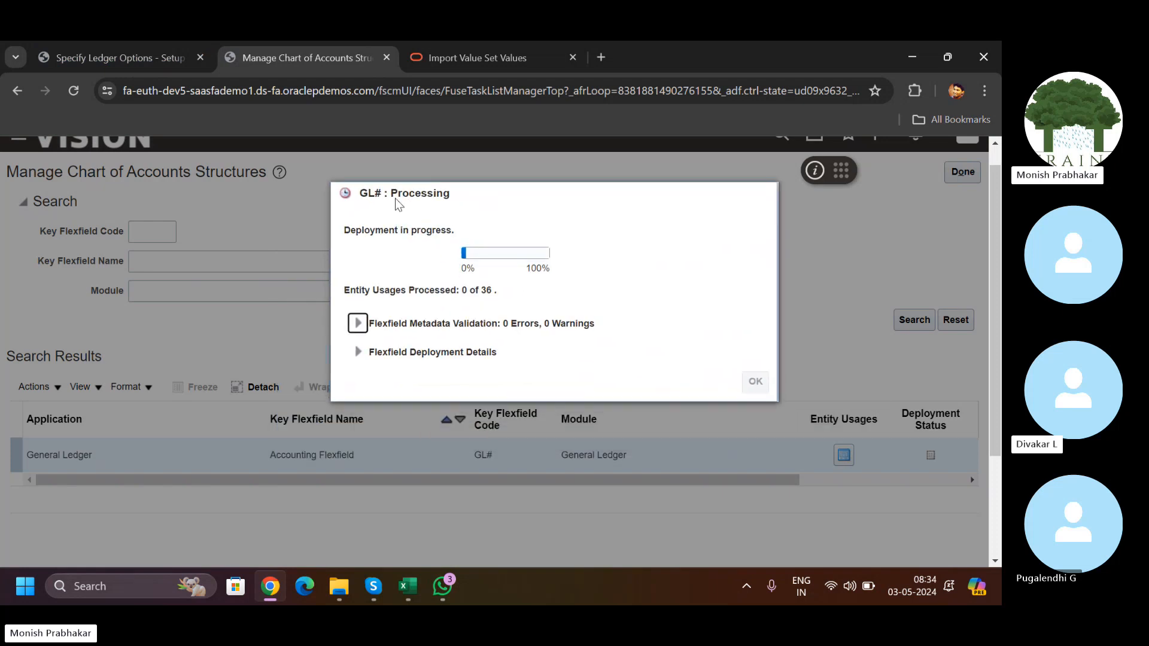
{"action": "left_click", "coordinate": [152, 62]}
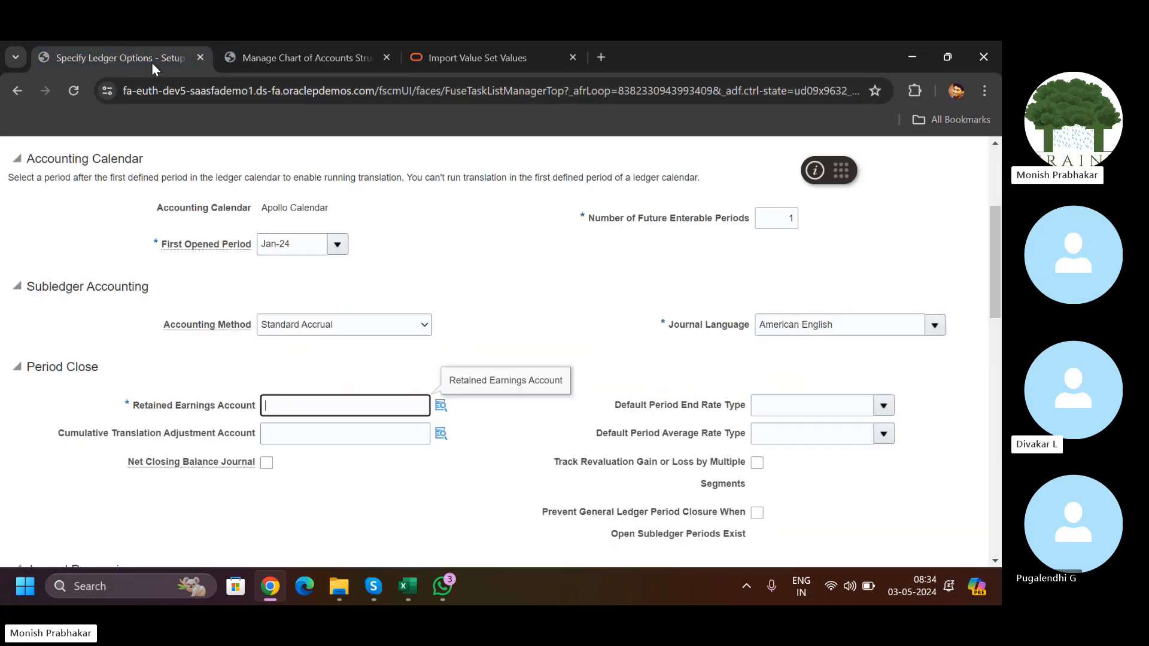
{"action": "left_click", "coordinate": [490, 55]}
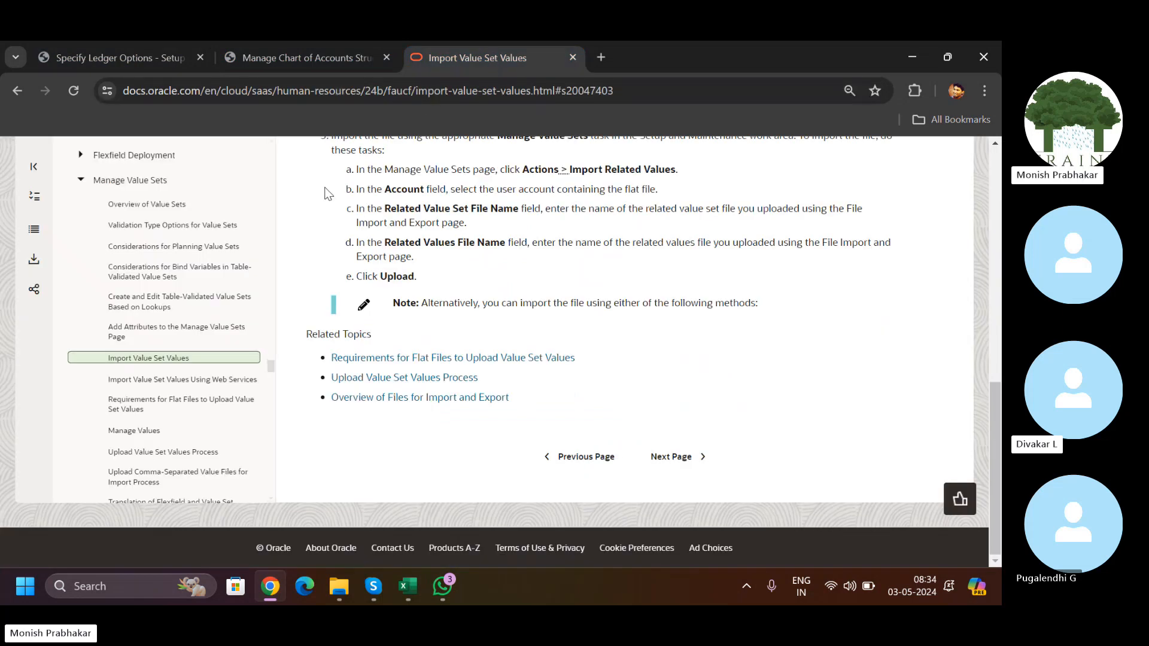
{"action": "left_click", "coordinate": [303, 67]}
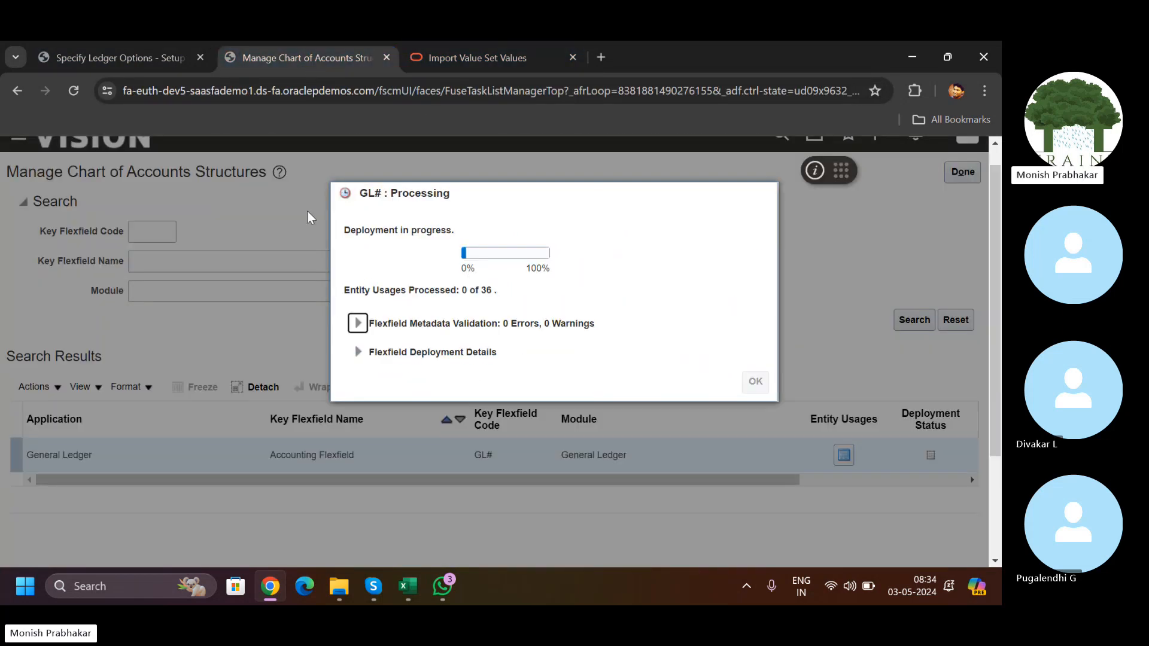
{"action": "left_click", "coordinate": [139, 57]}
{"action": "left_click", "coordinate": [364, 56]}
Step: Search the web for "oracle fusion repository" and open the Cloud Applications documentation from the Oracle Enterprise Repository page
{"action": "left_click", "coordinate": [506, 55]}
{"action": "left_click", "coordinate": [532, 87]}
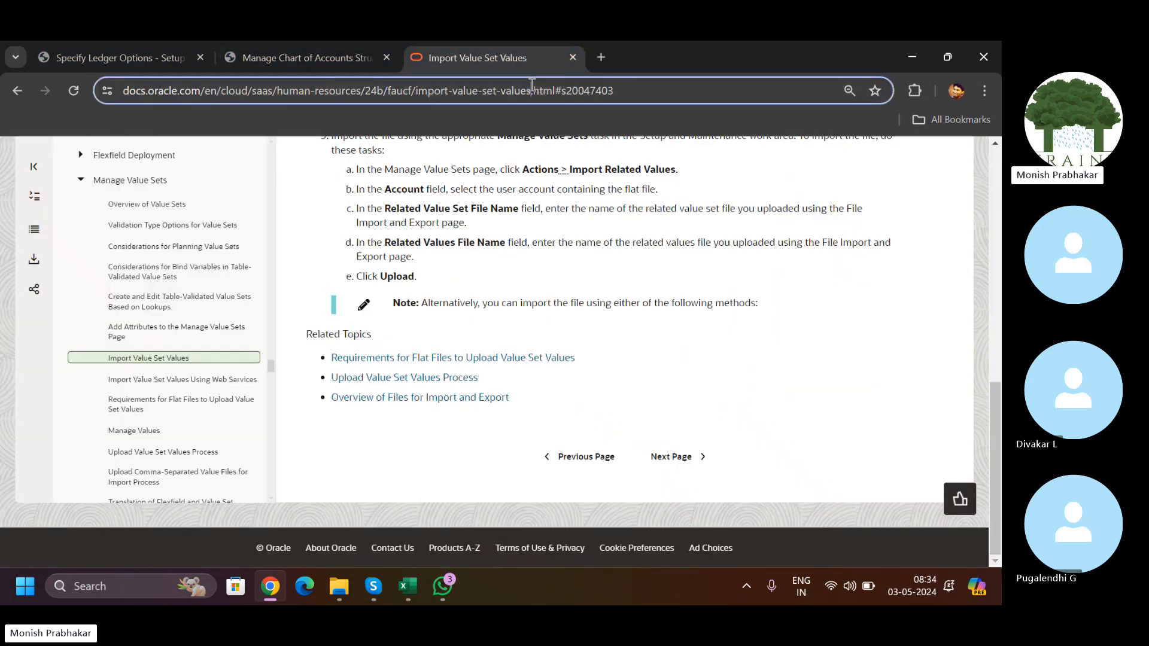
{"action": "type", "text": "oracle"}
{"action": "key", "text": "Down"}
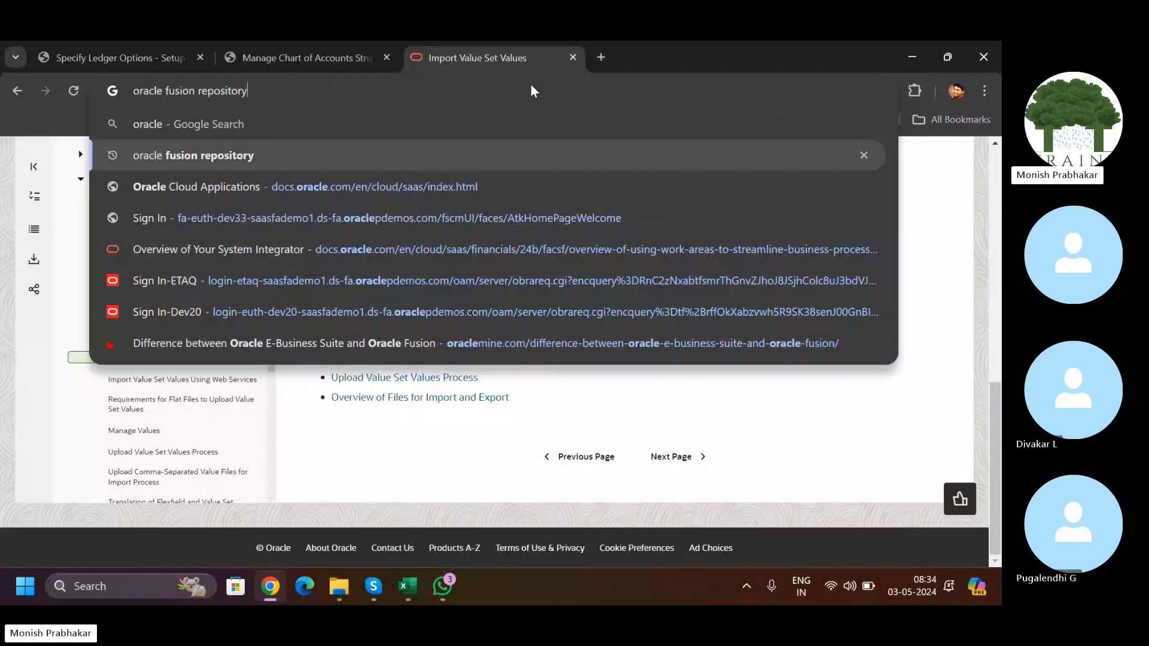
{"action": "key", "text": "Return"}
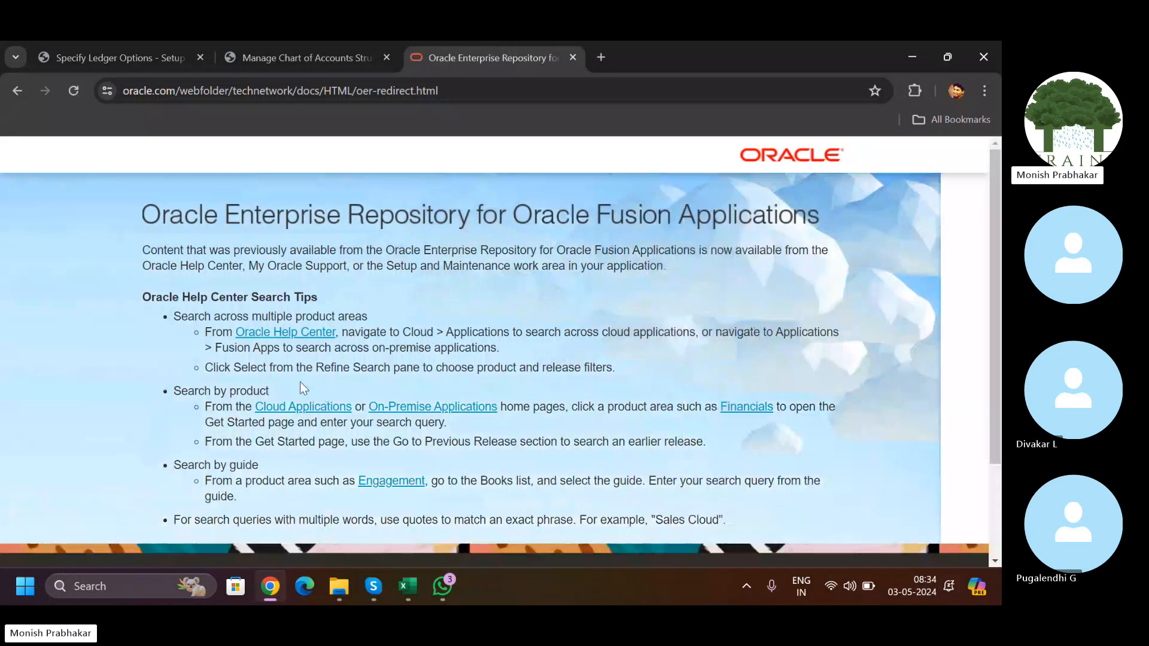
{"action": "left_click", "coordinate": [286, 410]}
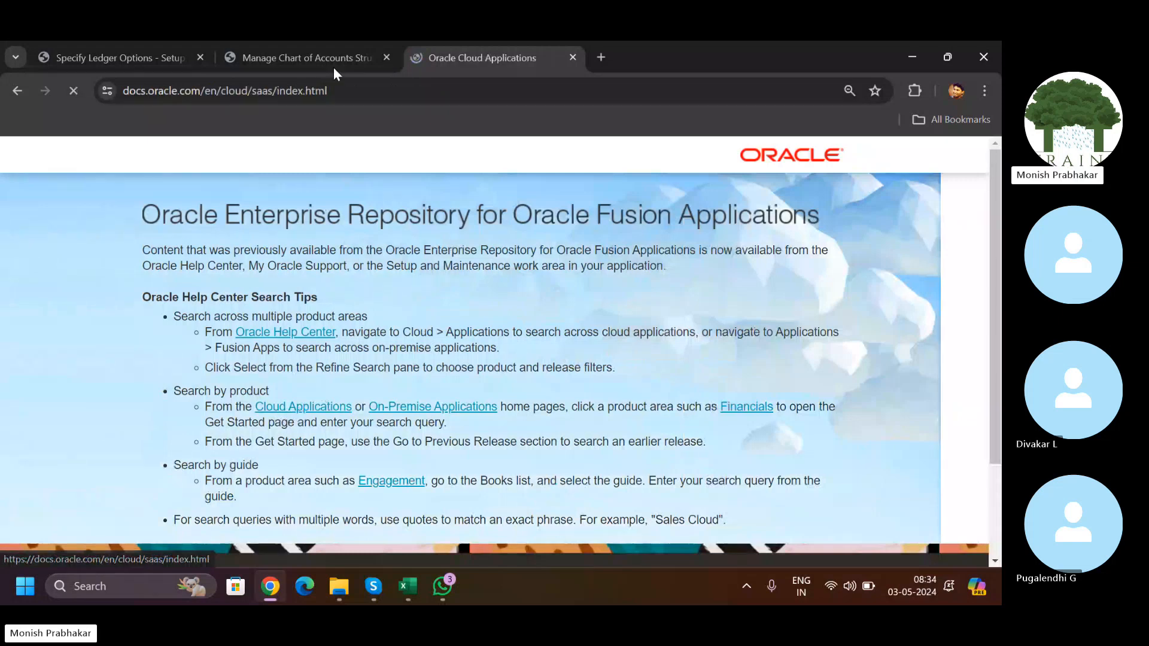
{"action": "left_click", "coordinate": [328, 52]}
{"action": "left_click", "coordinate": [476, 49]}
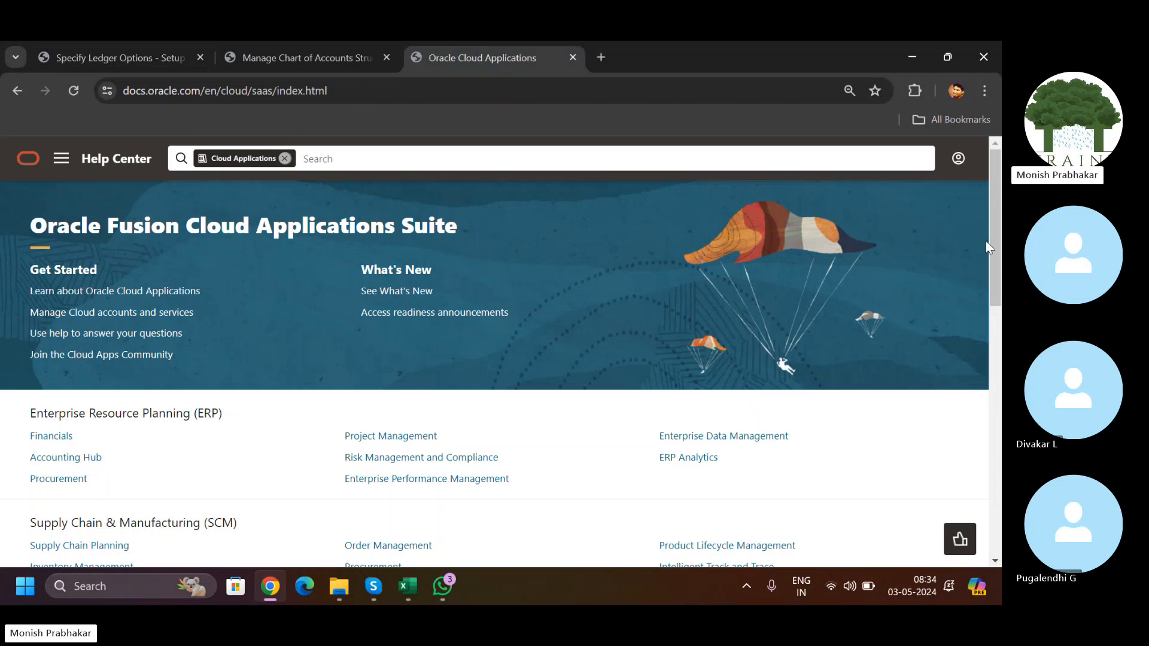
Step: Open the Financials documentation under Enterprise Resource Planning and browse its Use topics, including General Ledger
{"action": "left_click_drag", "start_coordinate": [994, 248], "coordinate": [999, 303]}
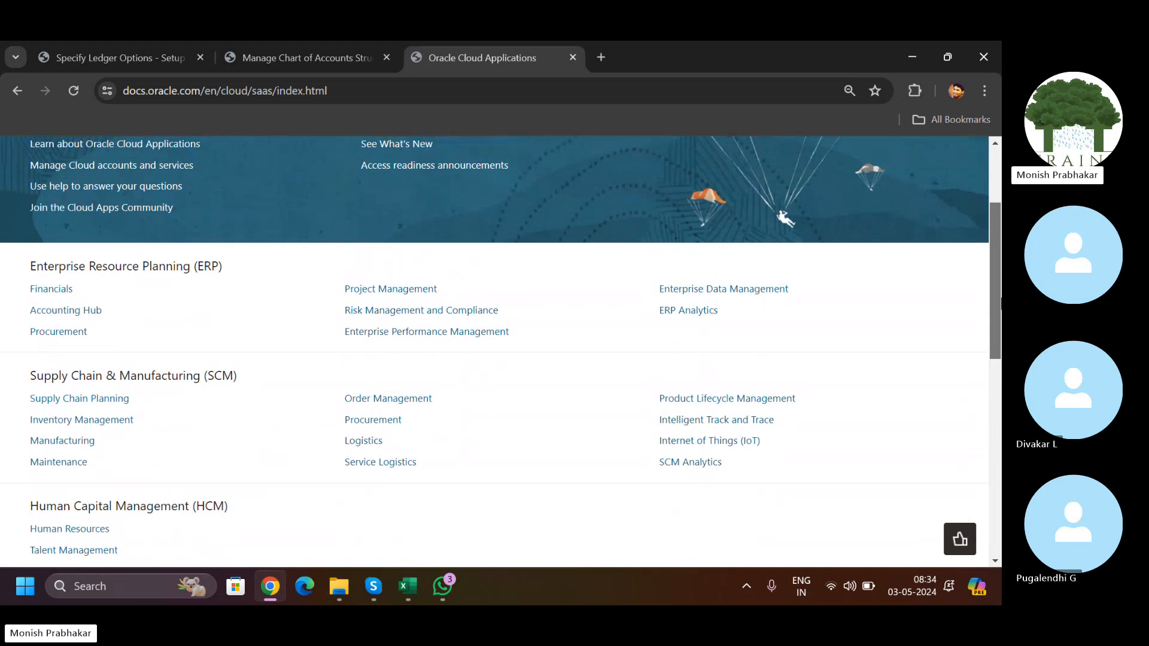
{"action": "left_click", "coordinate": [55, 293]}
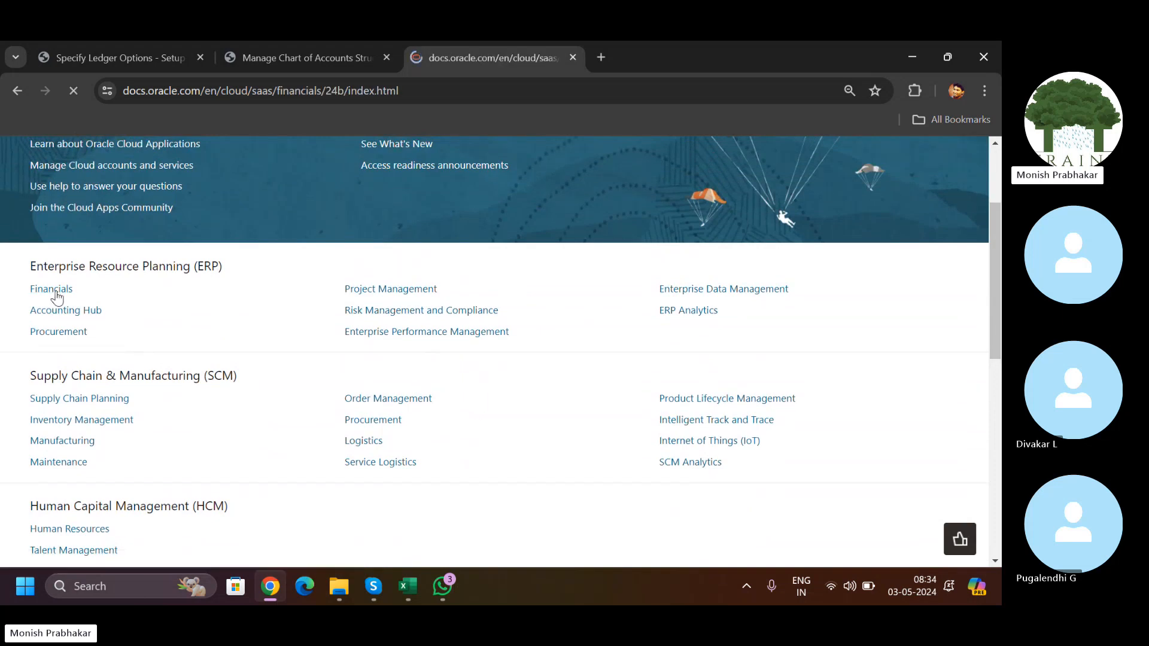
{"action": "left_click", "coordinate": [33, 392]}
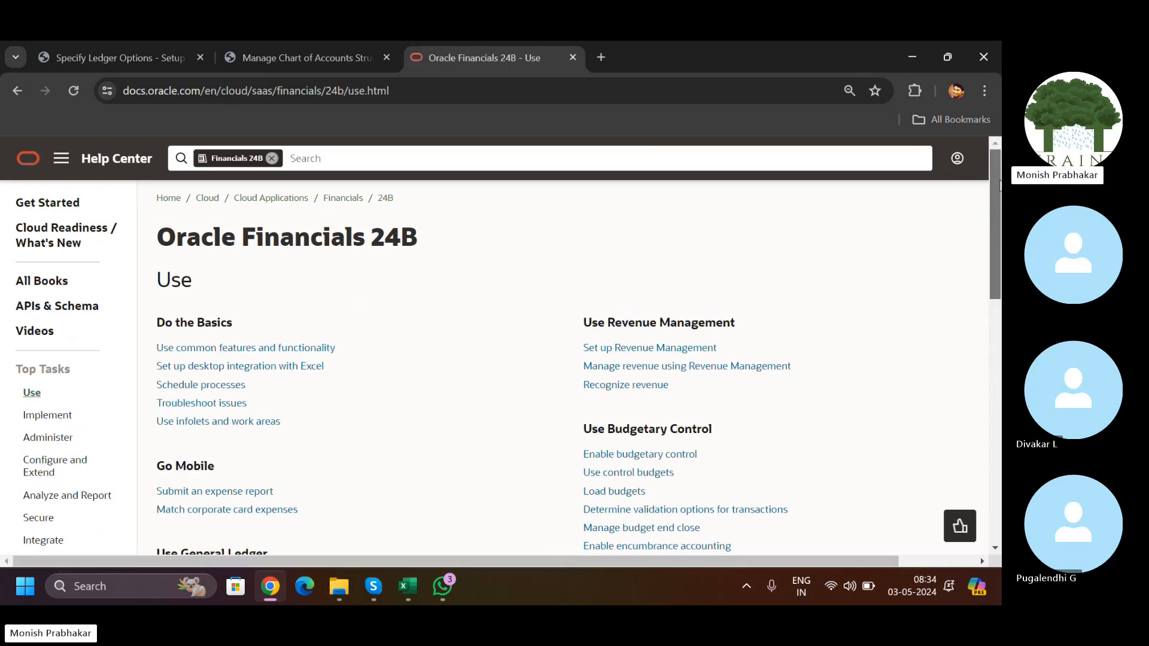
{"action": "left_click_drag", "start_coordinate": [998, 182], "coordinate": [998, 289]}
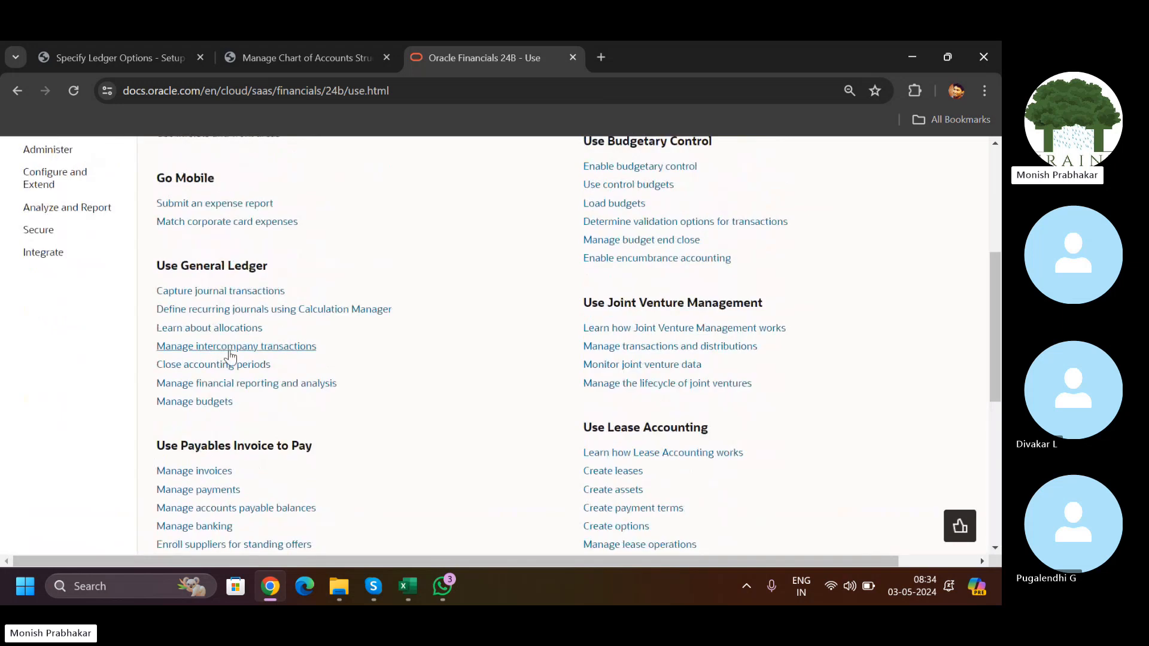
{"action": "scroll", "coordinate": [495, 310], "scroll_direction": "up", "scroll_amount": 3}
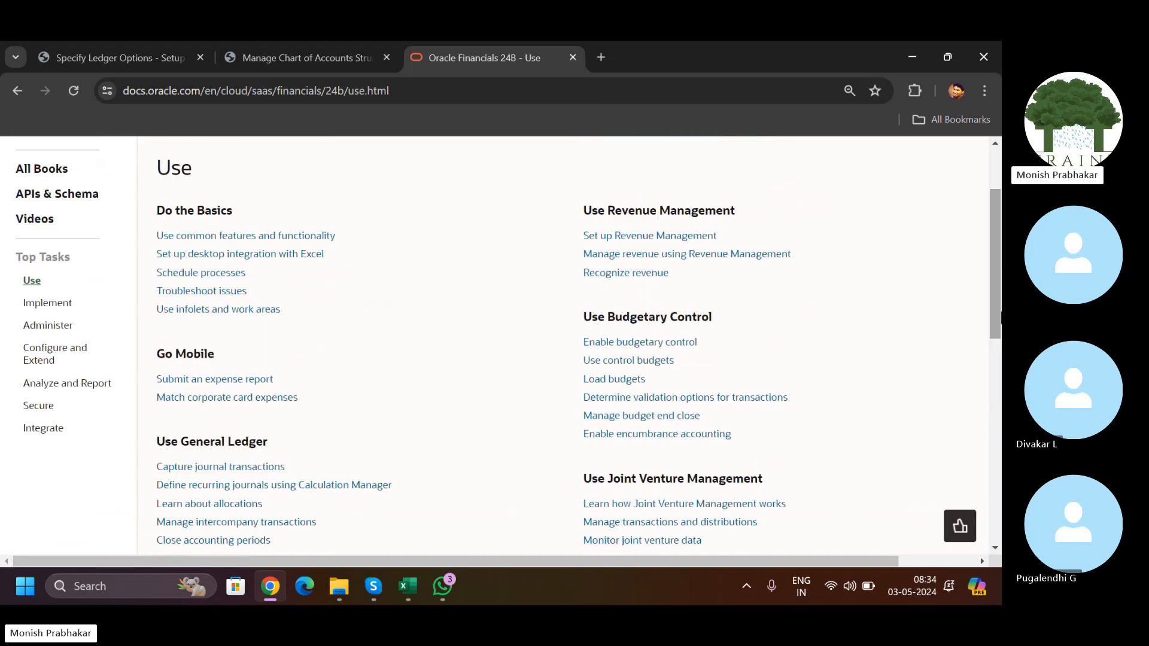
Step: Open the file-based data import guide from the Administer topics and view the General Ledger page Import Segment Values and Hierarchies
{"action": "left_click", "coordinate": [47, 326]}
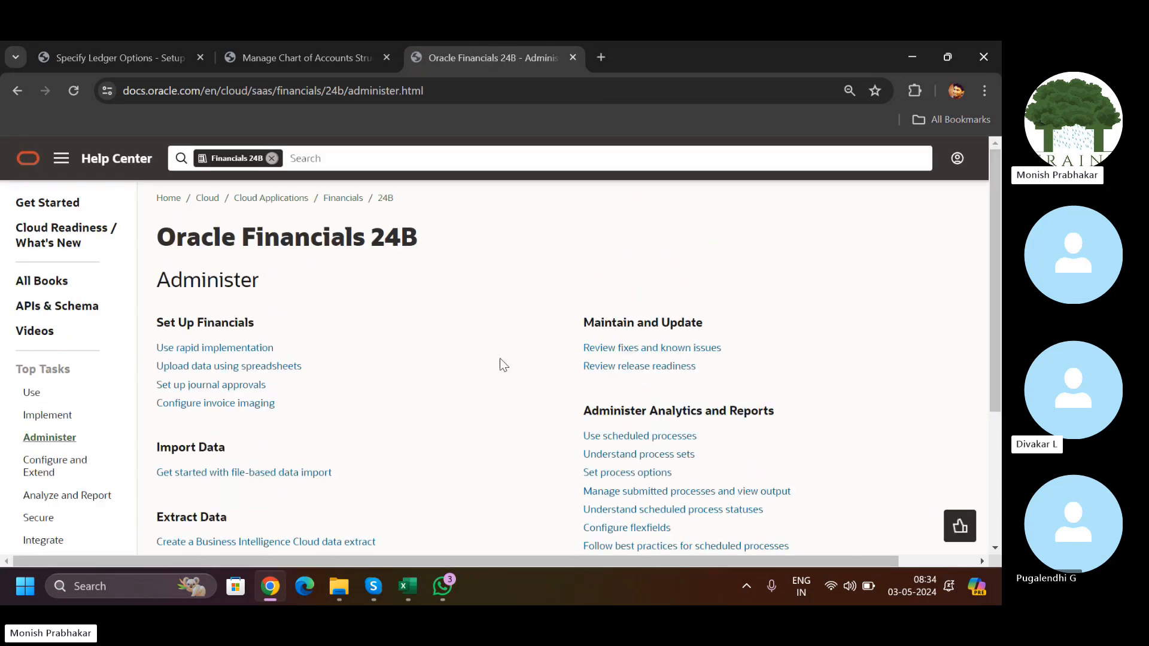
{"action": "left_click", "coordinate": [214, 472]}
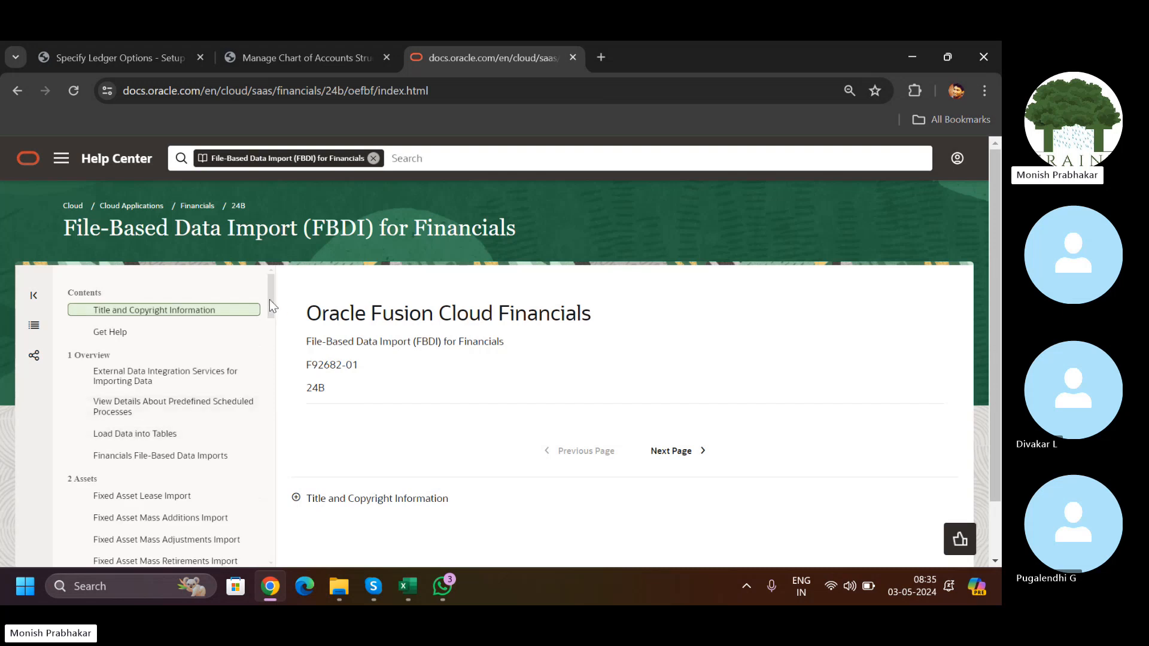
{"action": "left_click_drag", "start_coordinate": [269, 299], "coordinate": [272, 433]}
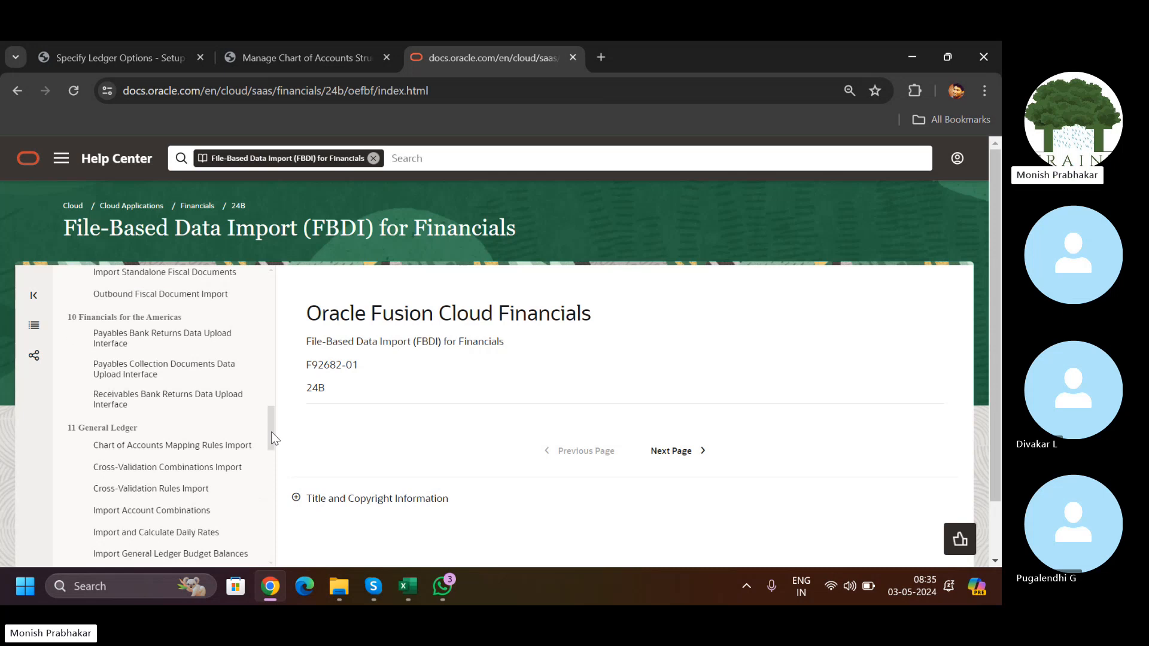
{"action": "left_click", "coordinate": [180, 448]}
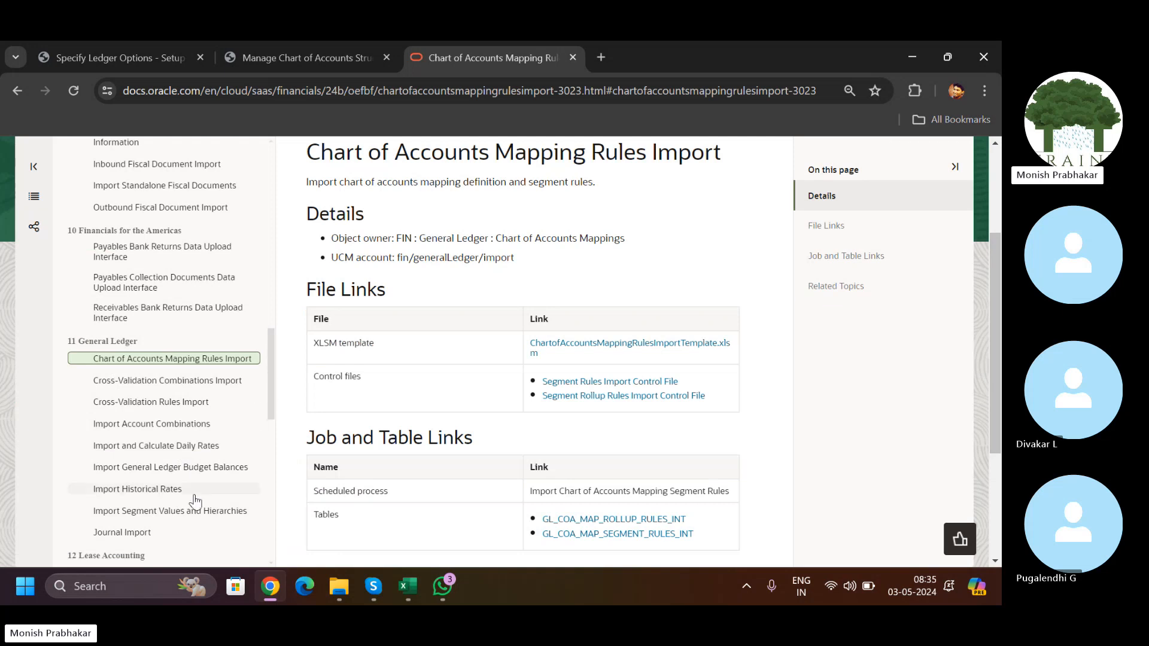
{"action": "left_click", "coordinate": [170, 512]}
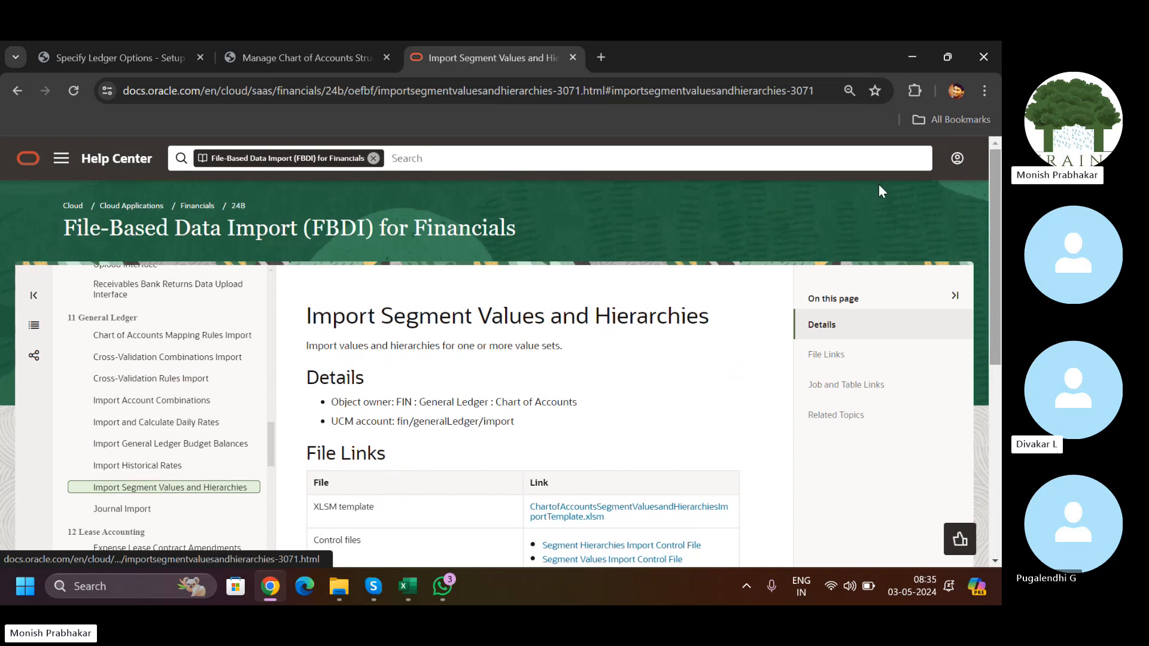
Step: Check the flexfield deployment progress, then search again for "oracle fusion repository" and reopen the Cloud Applications documentation
{"action": "left_click", "coordinate": [278, 42]}
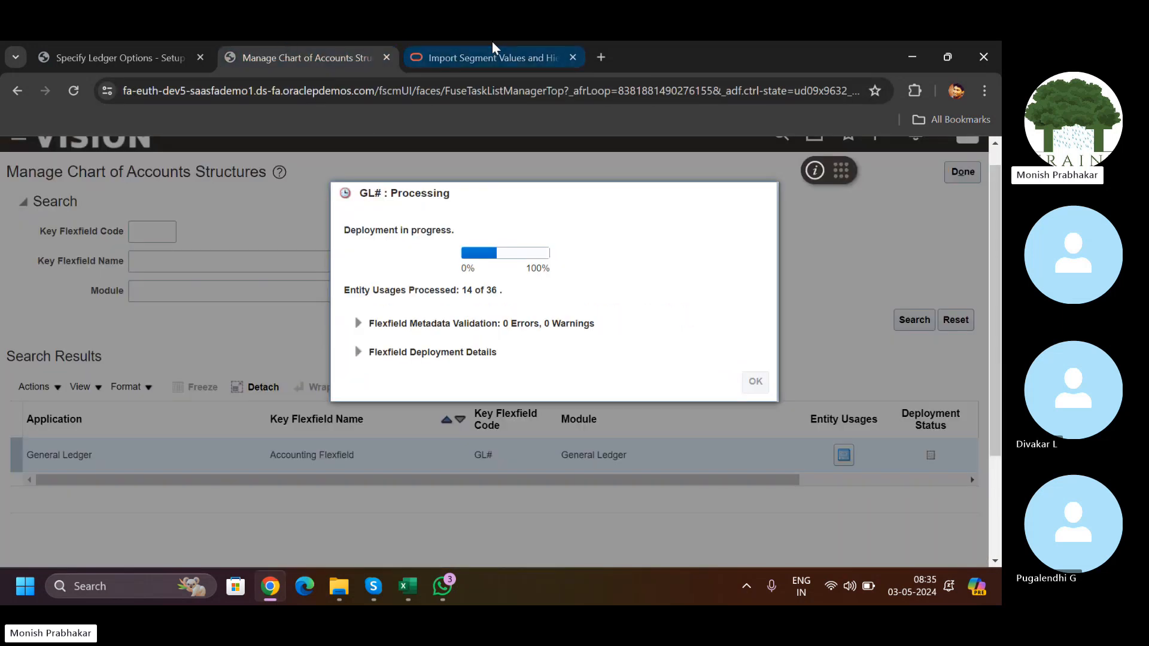
{"action": "left_click", "coordinate": [492, 42]}
{"action": "left_click", "coordinate": [197, 92]}
{"action": "type", "text": "oracle"}
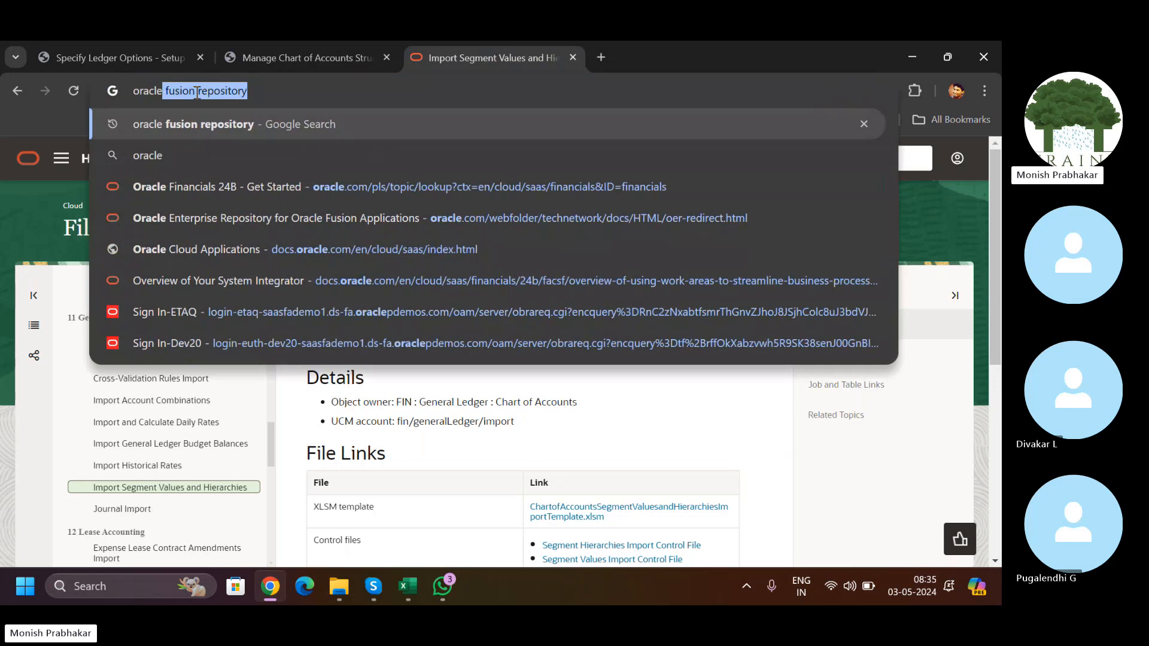
{"action": "key", "text": "Return"}
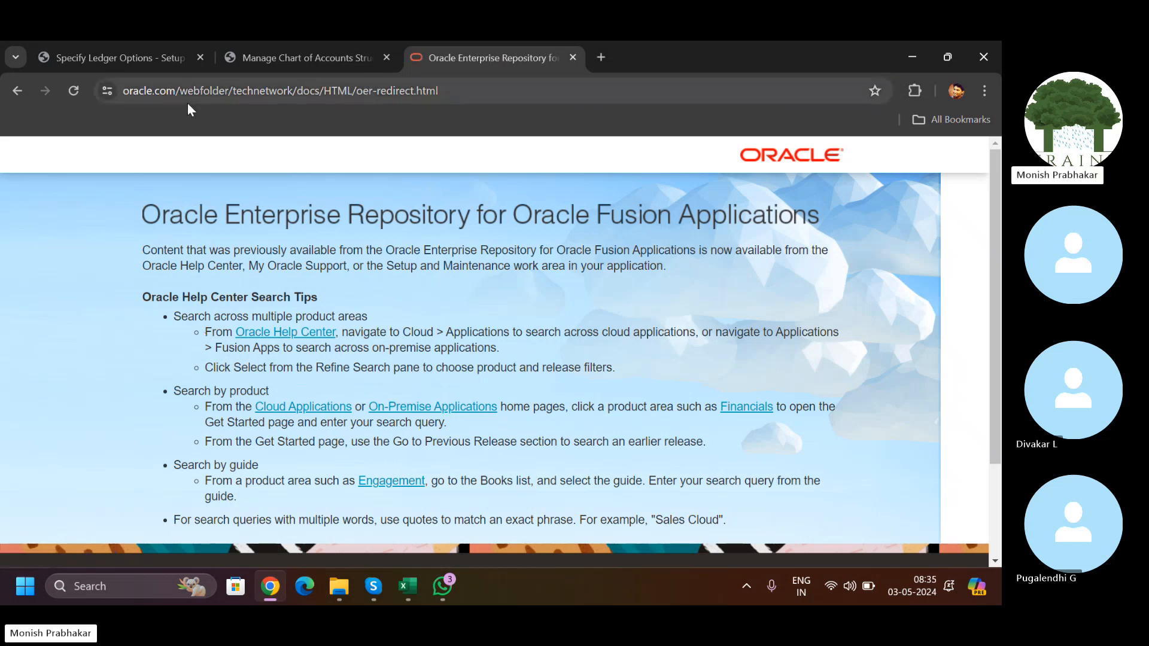
{"action": "left_click", "coordinate": [282, 408]}
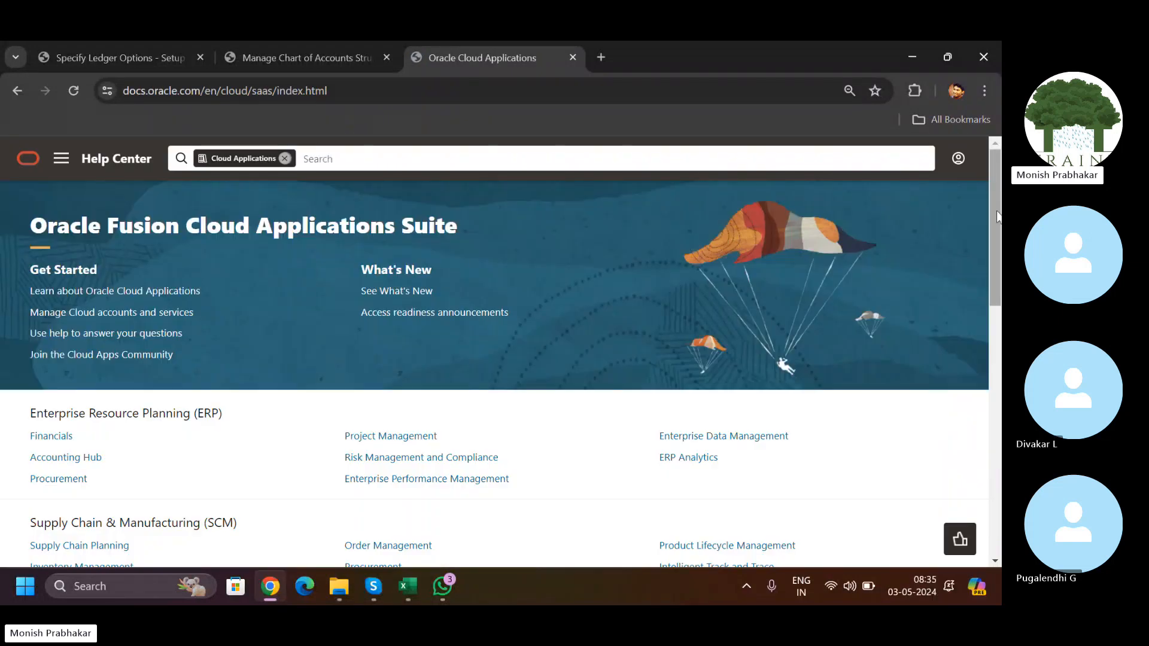
Step: Open the Financials documentation for update Oracle Financials 24B and open the file-based data import guide from its Administer topics
{"action": "scroll", "coordinate": [233, 238], "scroll_direction": "down", "scroll_amount": 3}
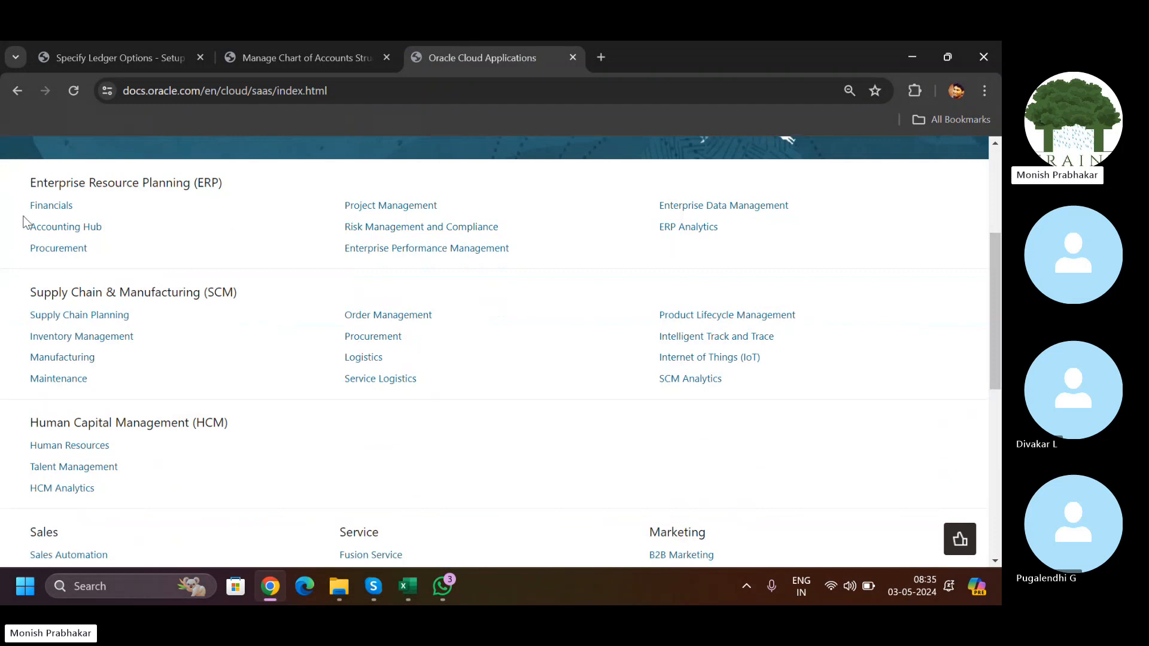
{"action": "left_click", "coordinate": [46, 209]}
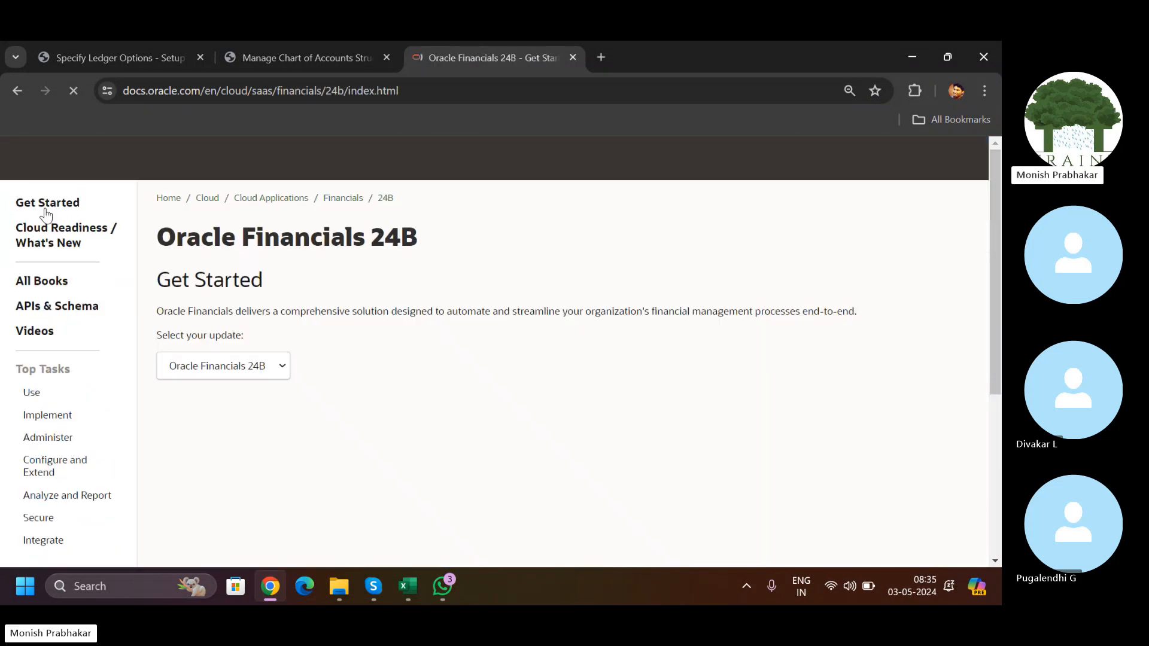
{"action": "left_click", "coordinate": [274, 368]}
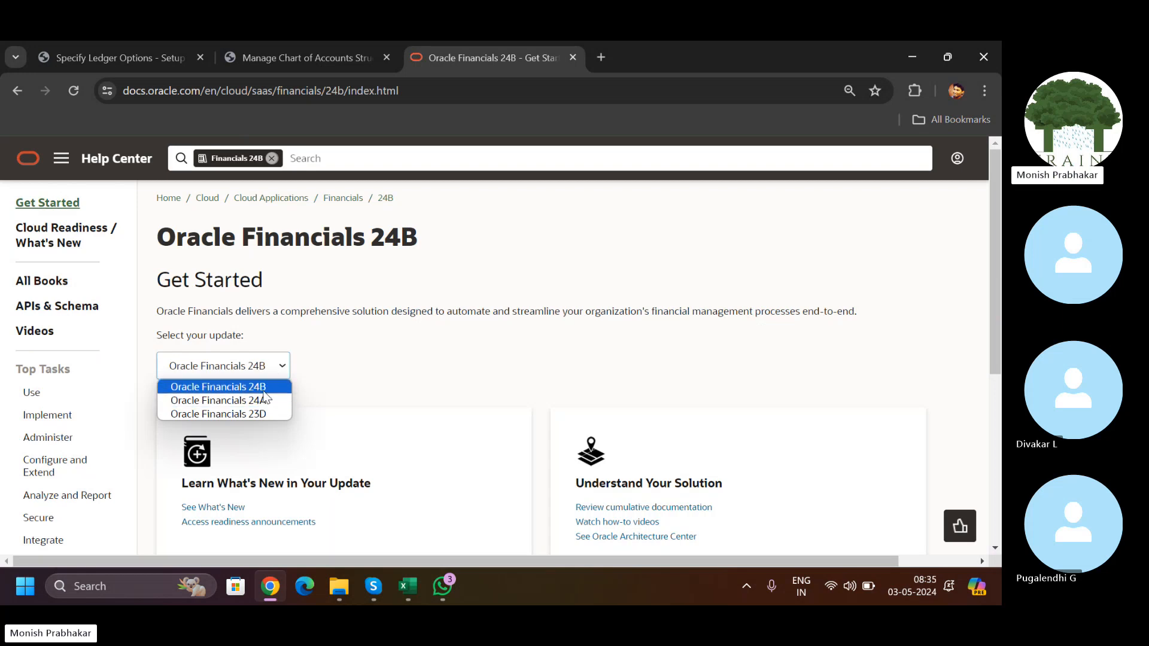
{"action": "left_click", "coordinate": [274, 393]}
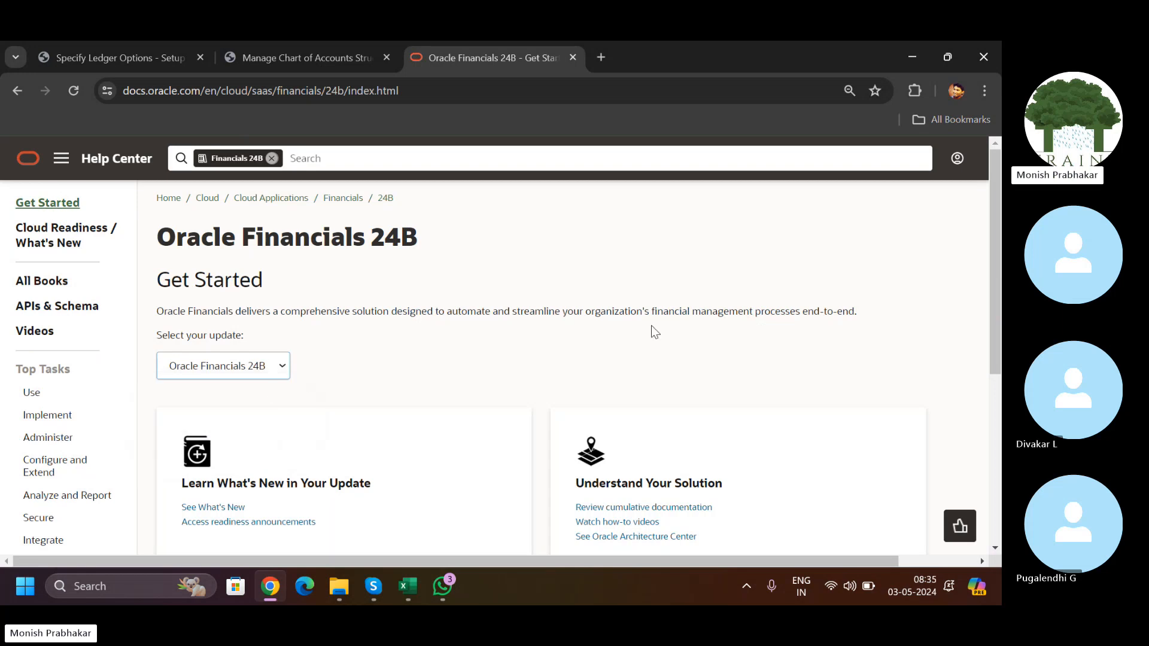
{"action": "left_click_drag", "start_coordinate": [995, 299], "coordinate": [994, 387]}
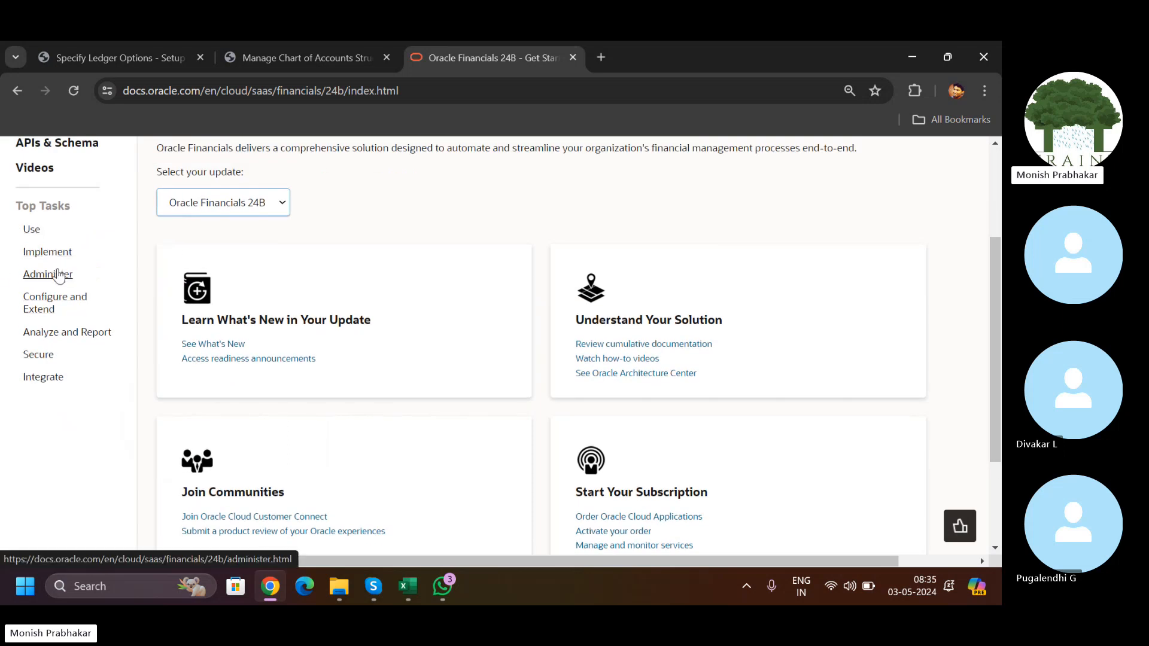
{"action": "left_click", "coordinate": [39, 275]}
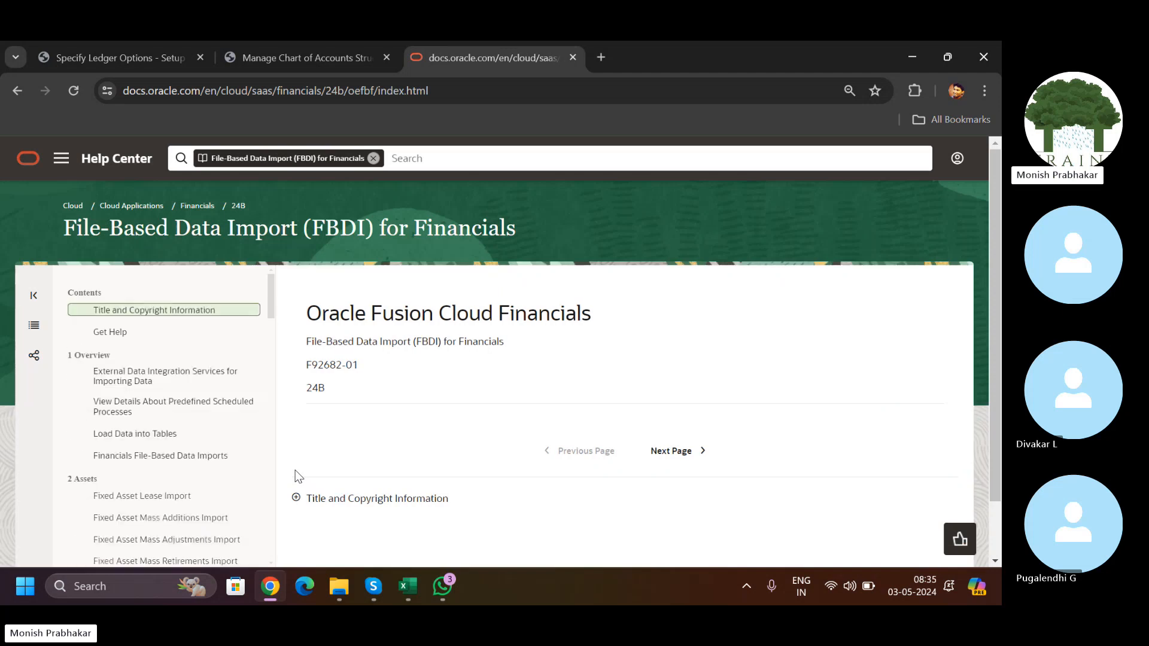
Step: Open the General Ledger page Import Segment Values and Hierarchies and download the ChartofAccountsSegmentValuesandHierarchiesImportTemplate.xlsm template
{"action": "left_click_drag", "start_coordinate": [273, 282], "coordinate": [270, 312]}
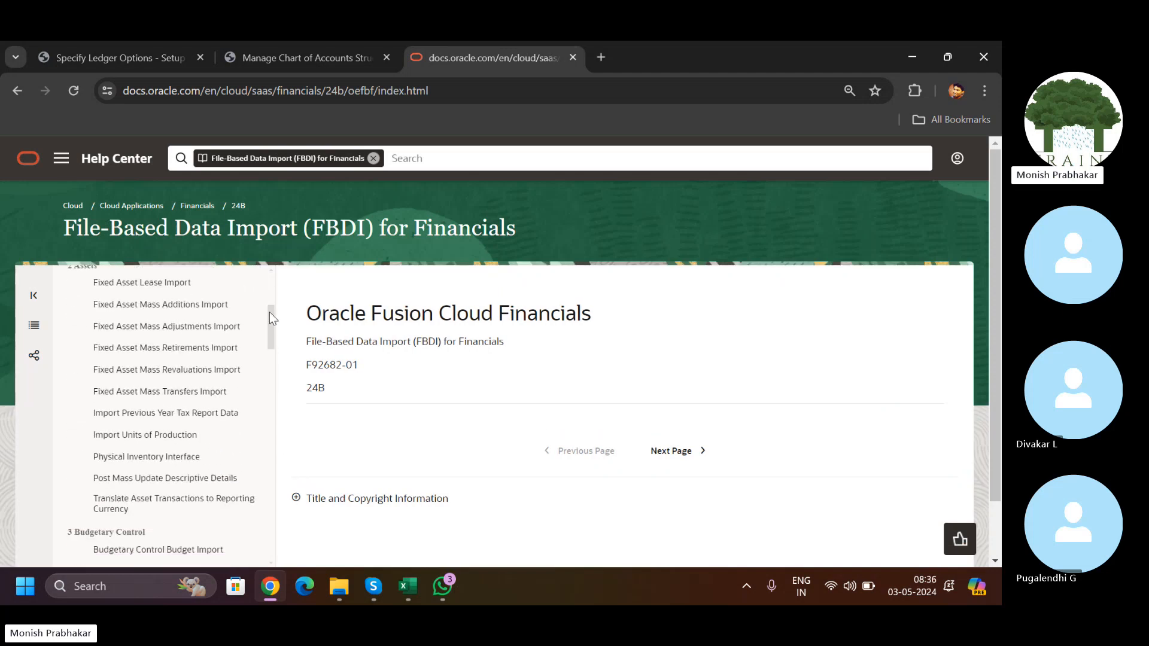
{"action": "left_click_drag", "start_coordinate": [270, 312], "coordinate": [269, 306]}
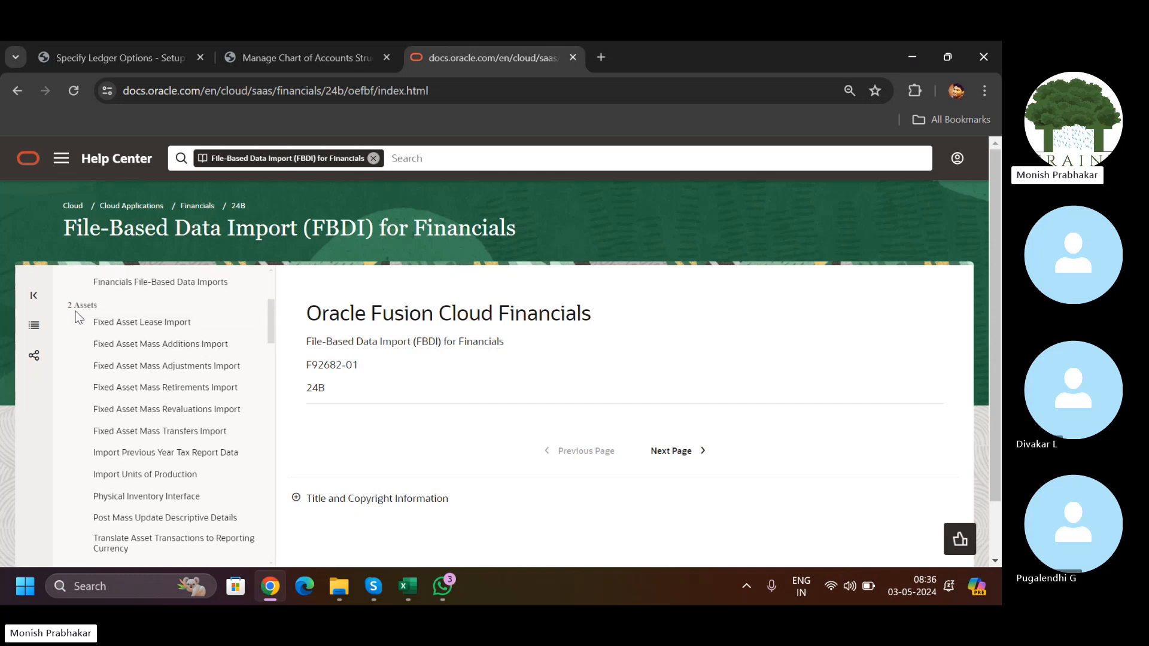
{"action": "left_click_drag", "start_coordinate": [272, 314], "coordinate": [263, 443]}
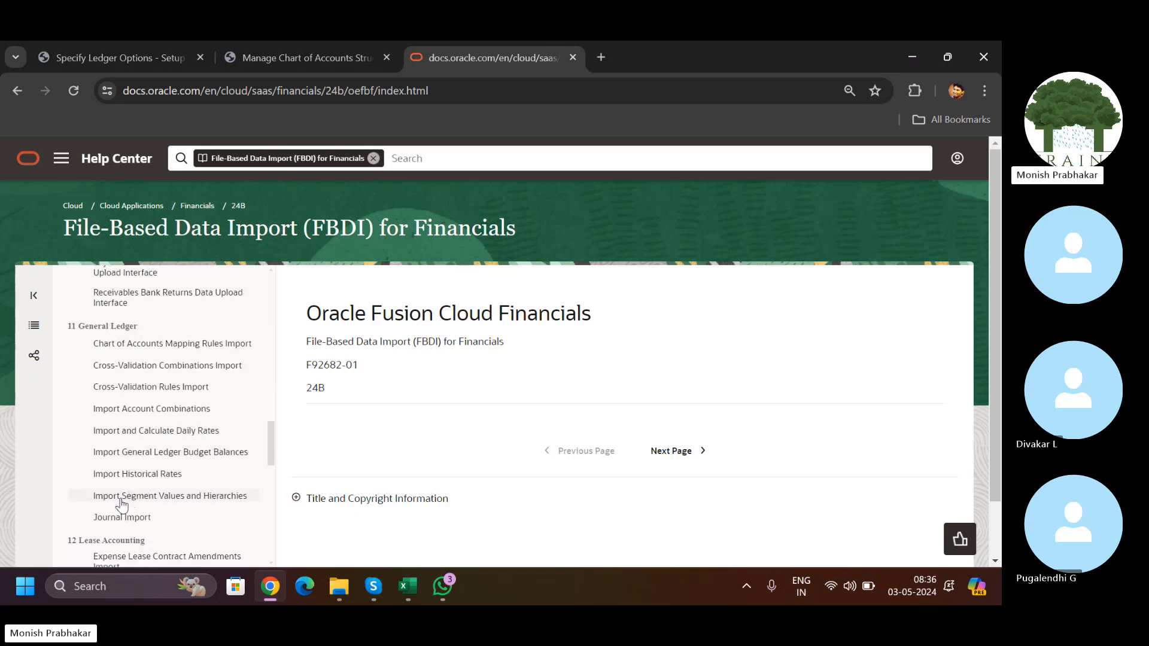
{"action": "left_click", "coordinate": [187, 500]}
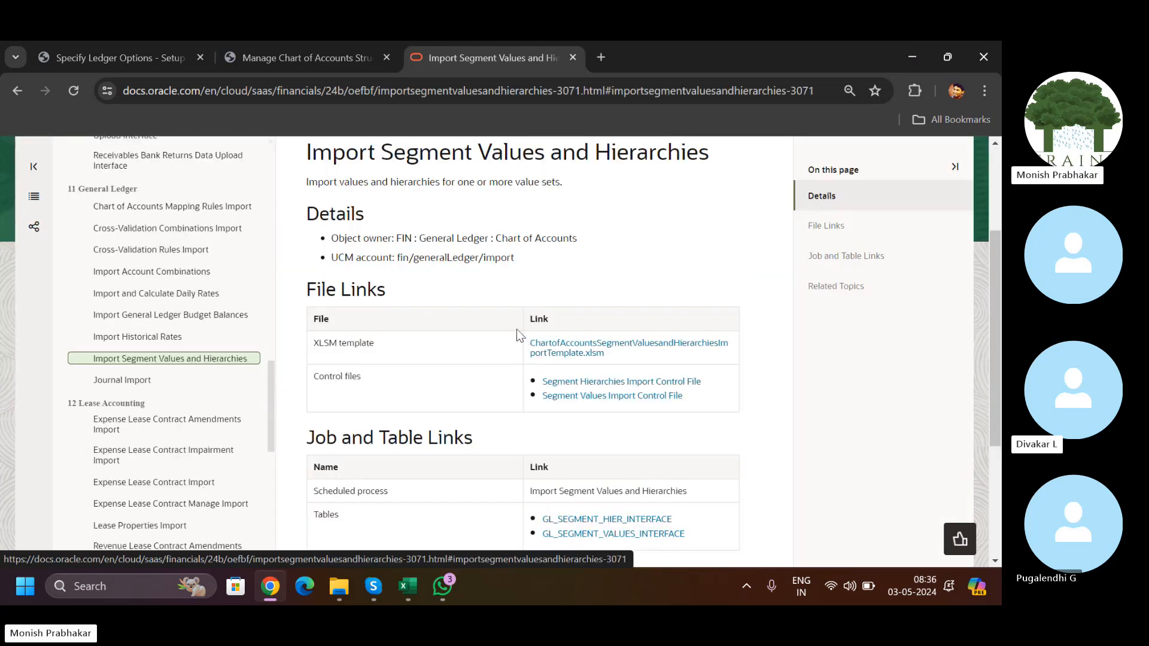
{"action": "mouse_move", "coordinate": [990, 293]}
{"action": "left_mouse_down"}
{"action": "mouse_move", "coordinate": [993, 250]}
{"action": "mouse_move", "coordinate": [995, 306]}
{"action": "left_mouse_up"}
{"action": "left_click", "coordinate": [562, 300]}
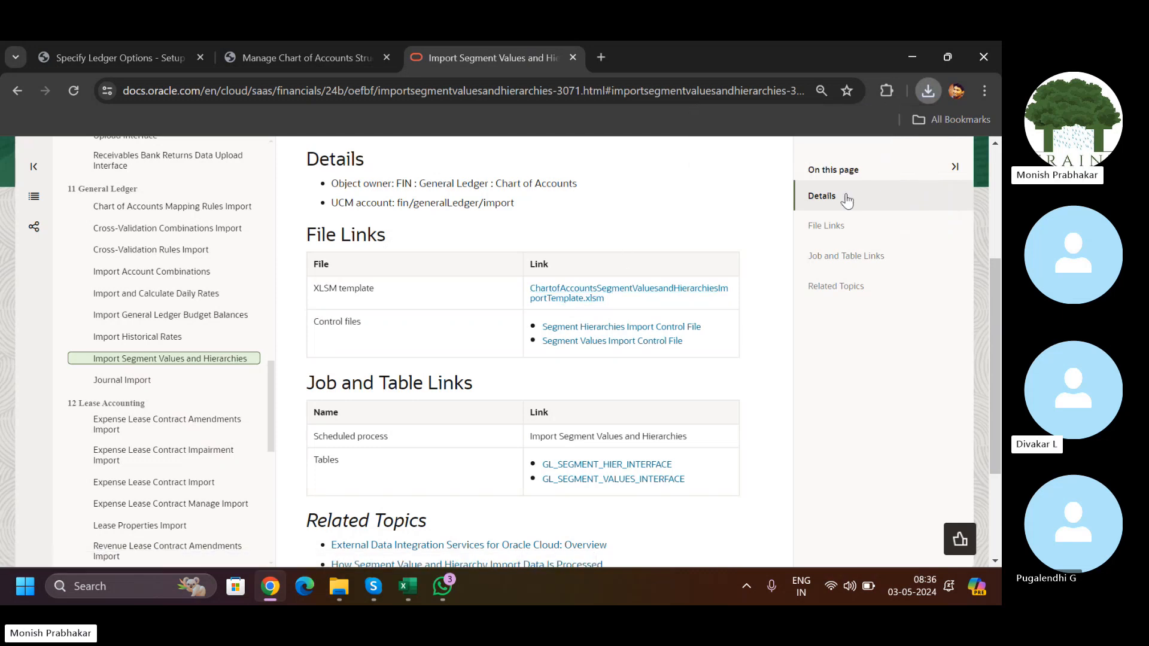
Step: Open the downloaded import template with editing enabled to check its instructions sheet, and close the workbook
{"action": "left_click", "coordinate": [927, 91]}
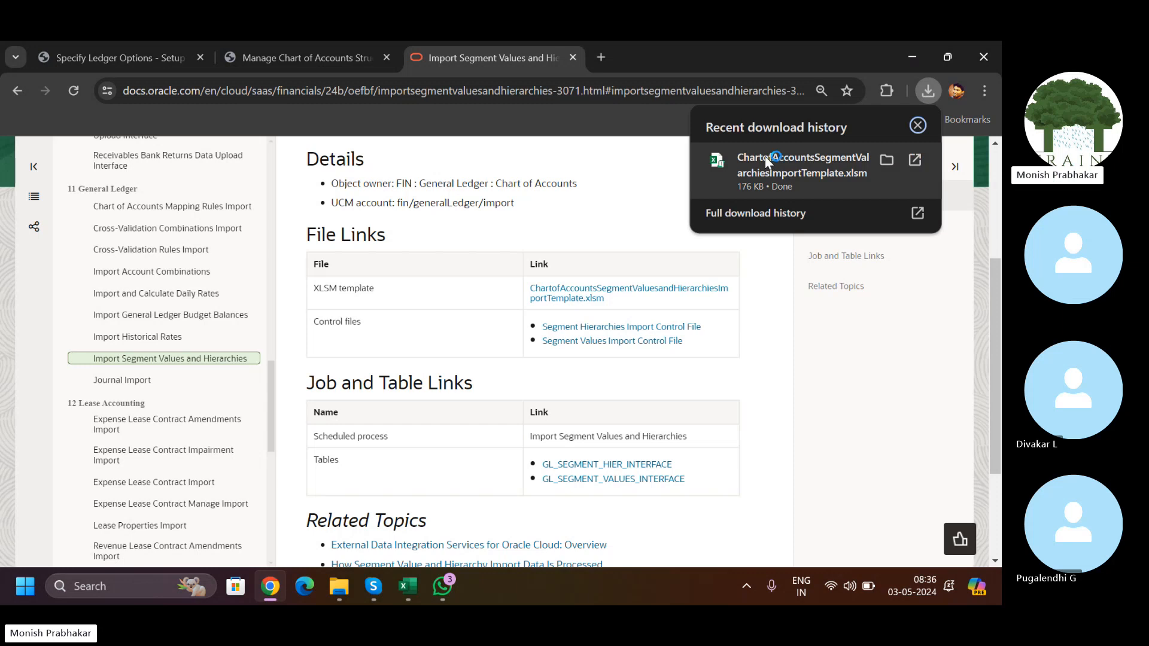
{"action": "left_click", "coordinate": [765, 156]}
{"action": "left_click", "coordinate": [335, 372]}
{"action": "left_click", "coordinate": [345, 296]}
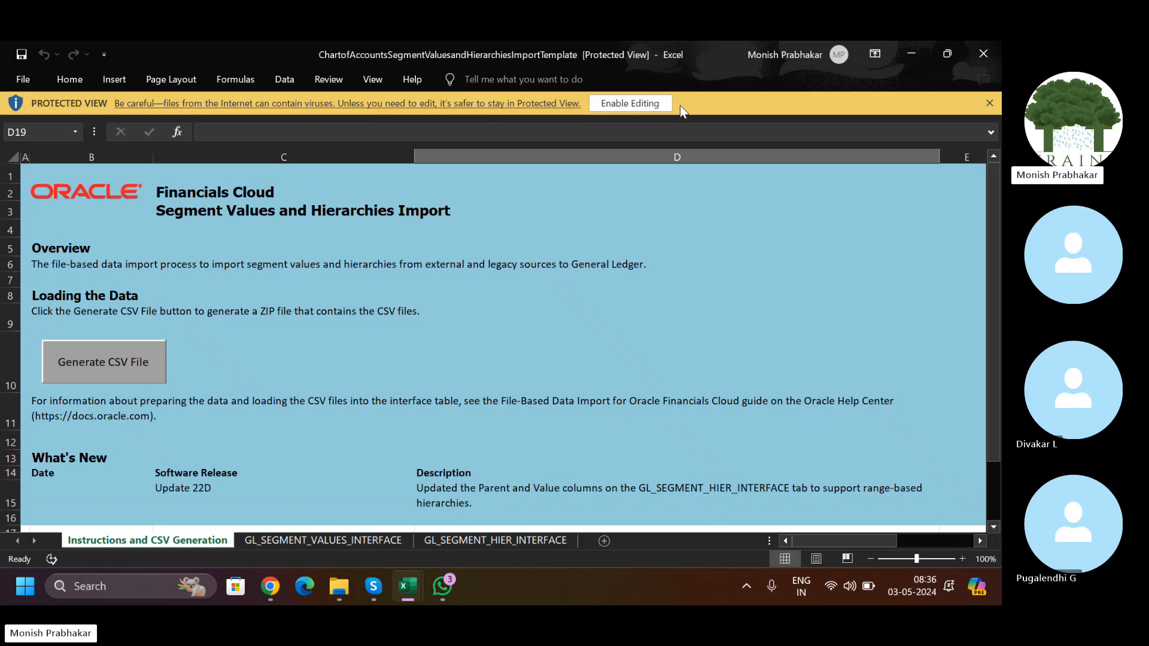
{"action": "left_click", "coordinate": [634, 106]}
{"action": "left_click", "coordinate": [347, 357]}
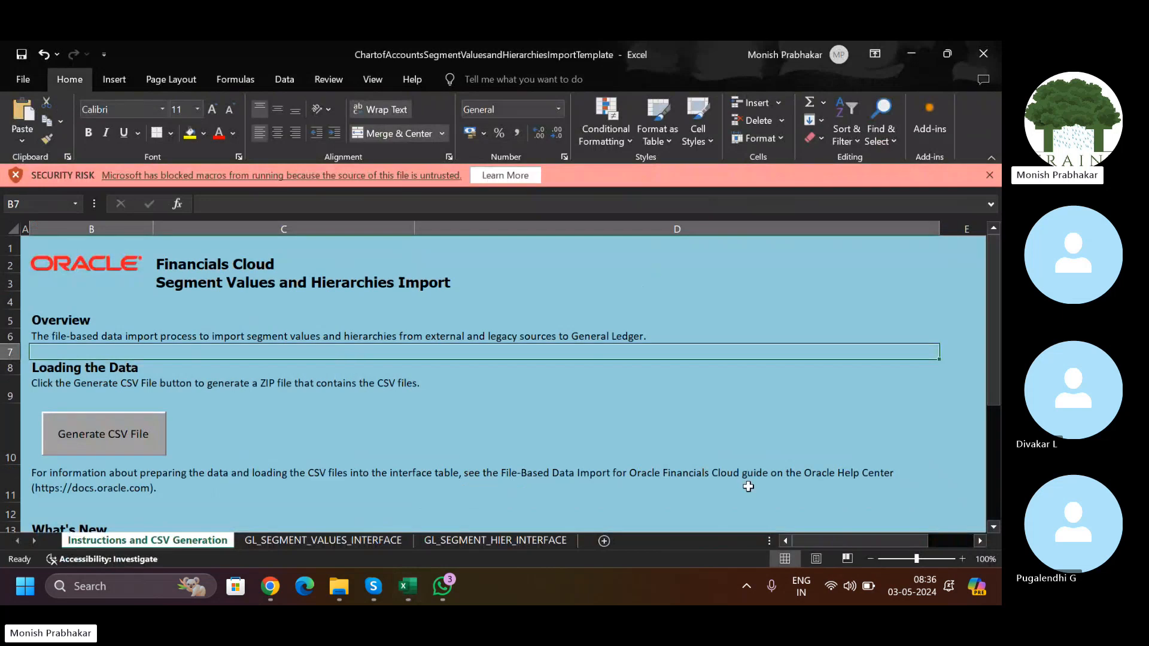
{"action": "left_click", "coordinate": [869, 559]}
{"action": "left_click", "coordinate": [869, 559]}
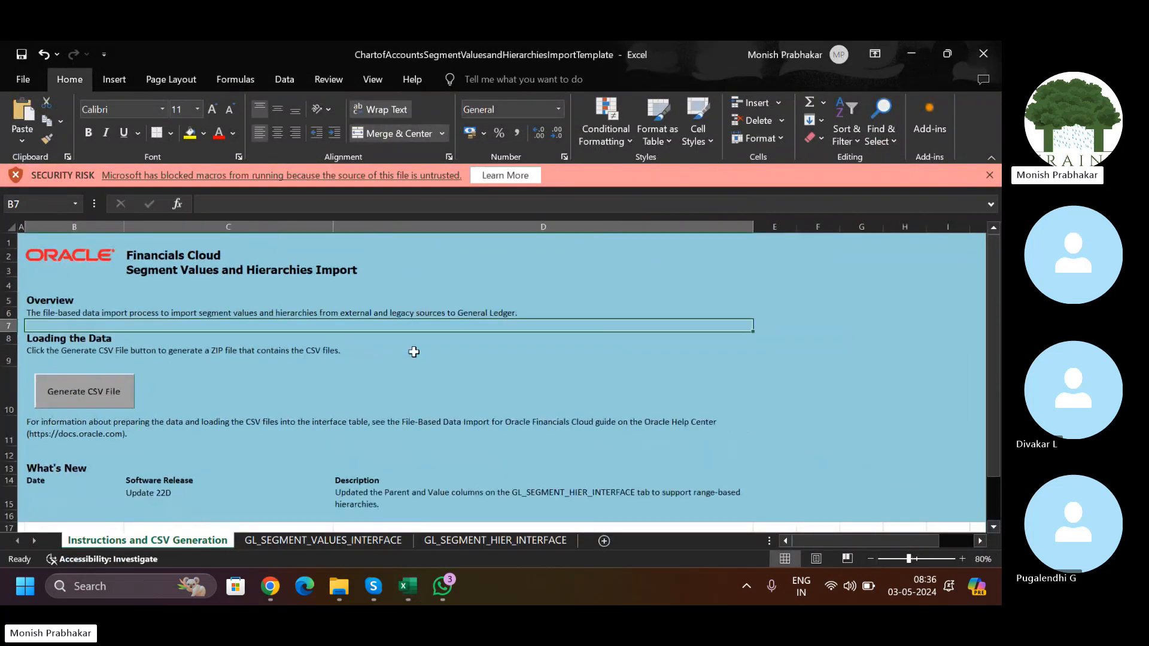
{"action": "left_click", "coordinate": [414, 352]}
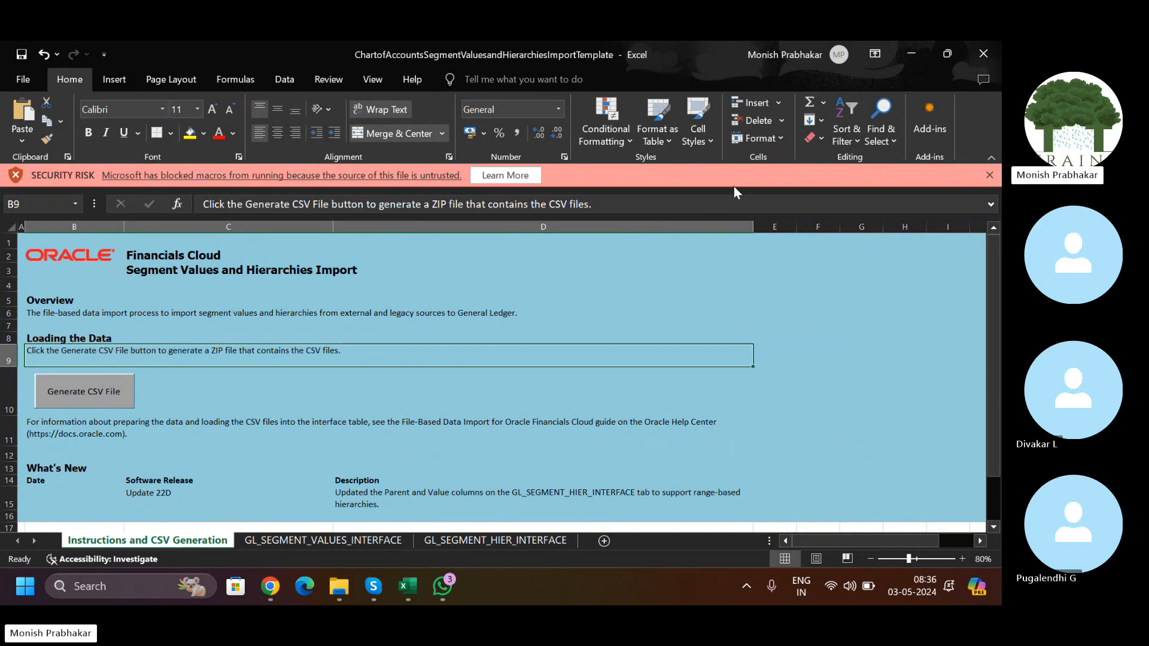
{"action": "left_click", "coordinate": [983, 53]}
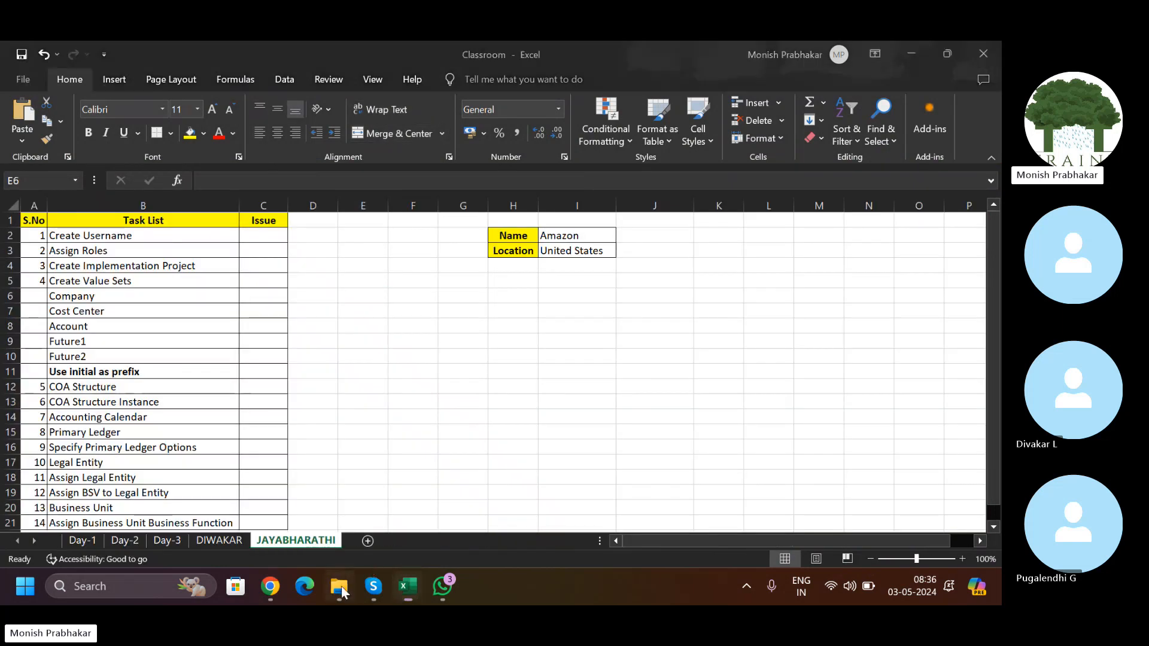
Step: Unblock the ChartofAccountsSegmentValuesandHierarchiesImportTemplate file in the Downloads folder through its file properties
{"action": "left_click", "coordinate": [340, 588]}
{"action": "left_click", "coordinate": [57, 218]}
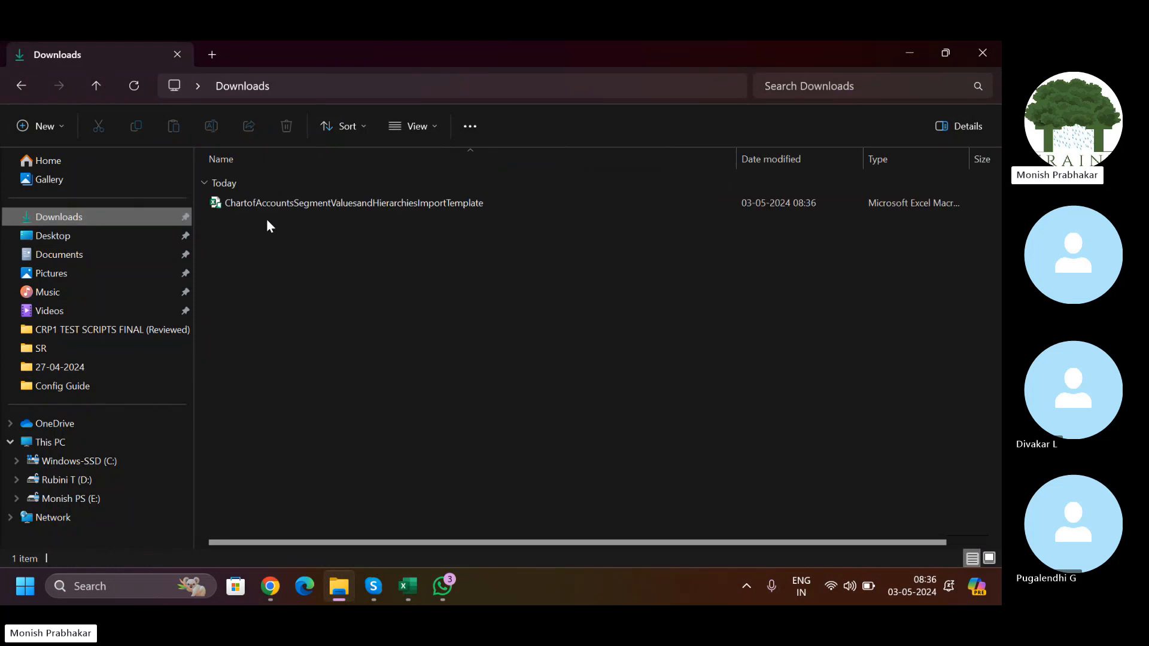
{"action": "left_click", "coordinate": [283, 206]}
{"action": "right_click", "coordinate": [285, 215]}
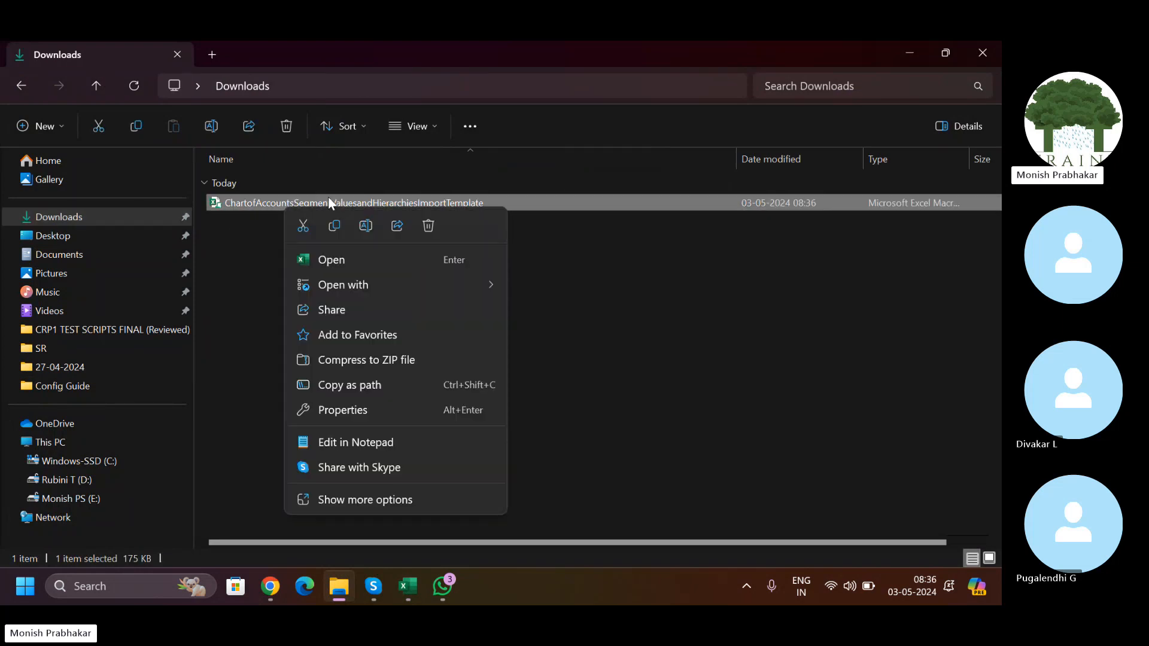
{"action": "left_click", "coordinate": [343, 497]}
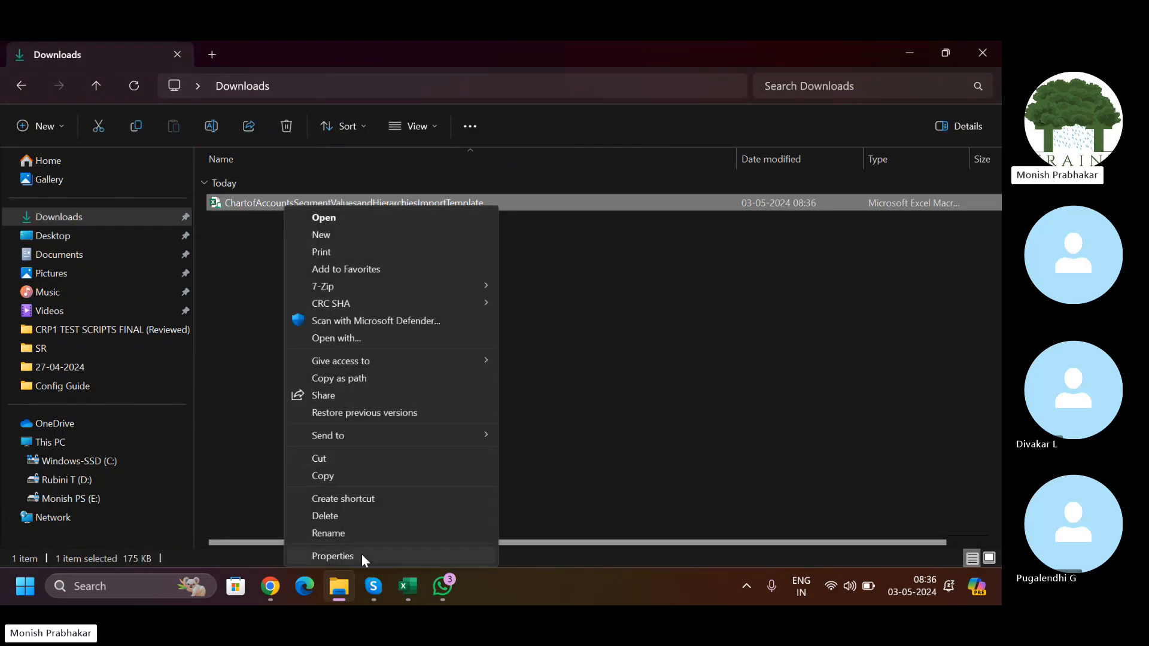
{"action": "left_click", "coordinate": [353, 560]}
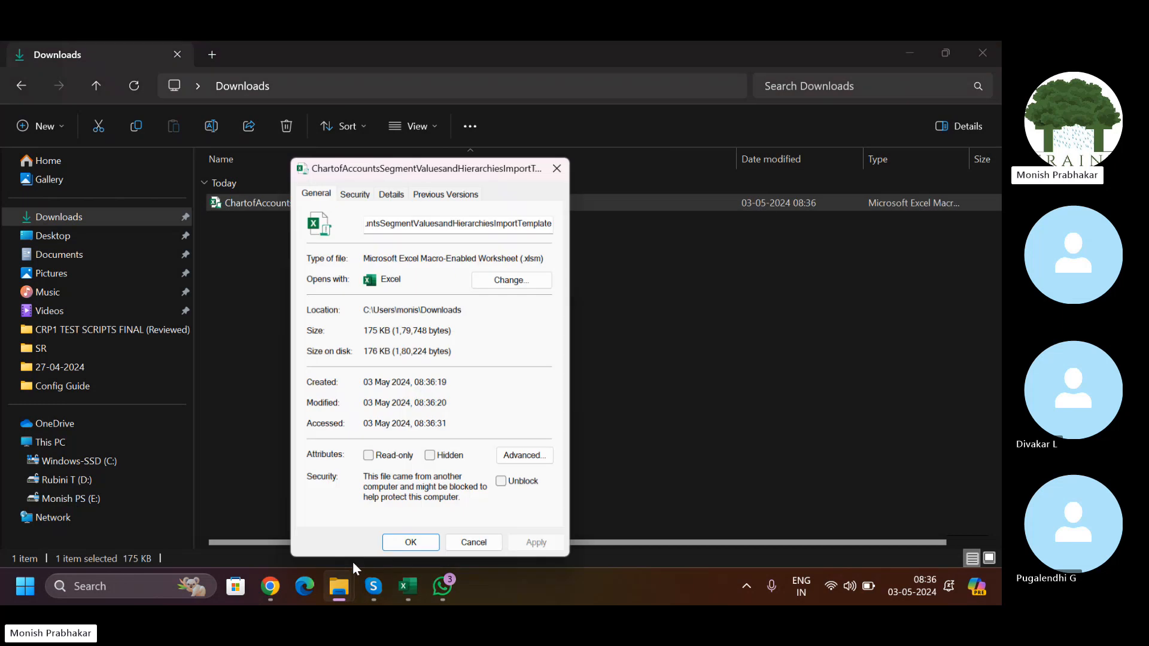
{"action": "left_click", "coordinate": [540, 543]}
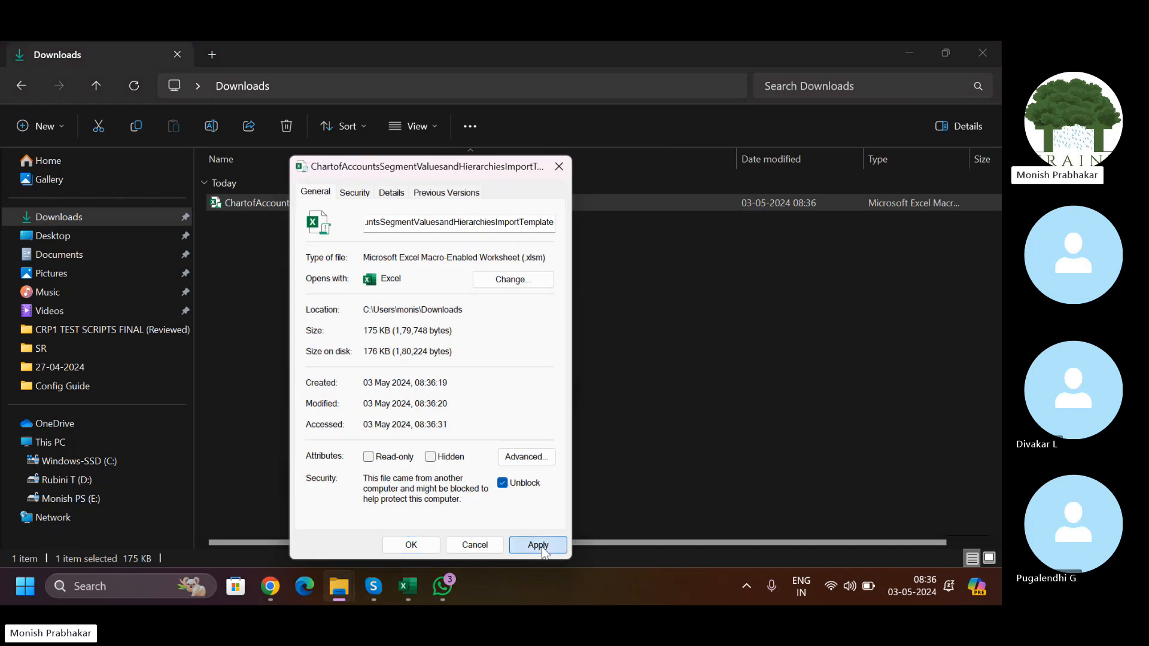
{"action": "left_click", "coordinate": [412, 545]}
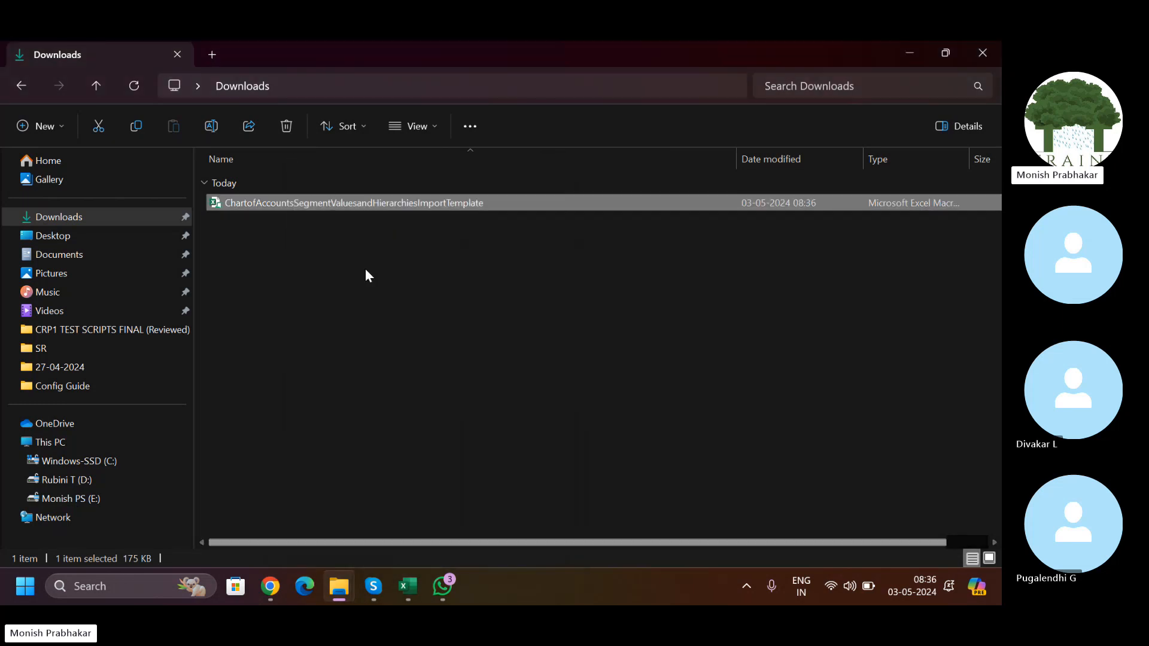
Step: Reopen the unblocked template from Downloads and show the GL_SEGMENT_HIER_INTERFACE sheet at 70% zoom
{"action": "double_click", "coordinate": [323, 200]}
{"action": "left_click", "coordinate": [509, 365]}
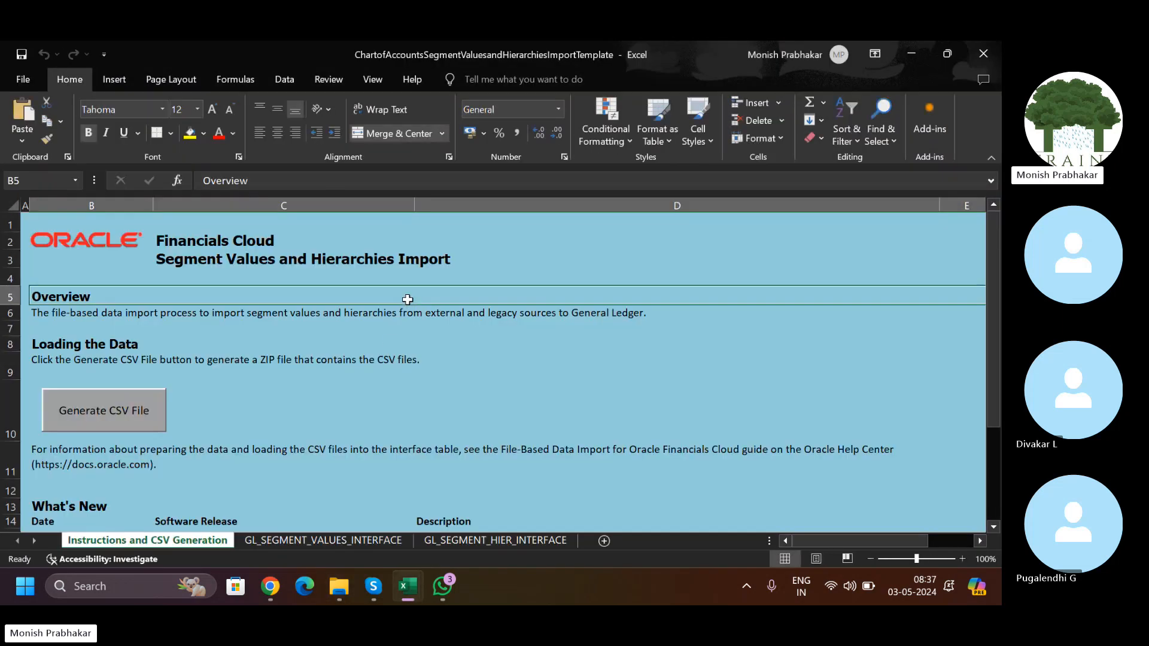
{"action": "left_click", "coordinate": [317, 541]}
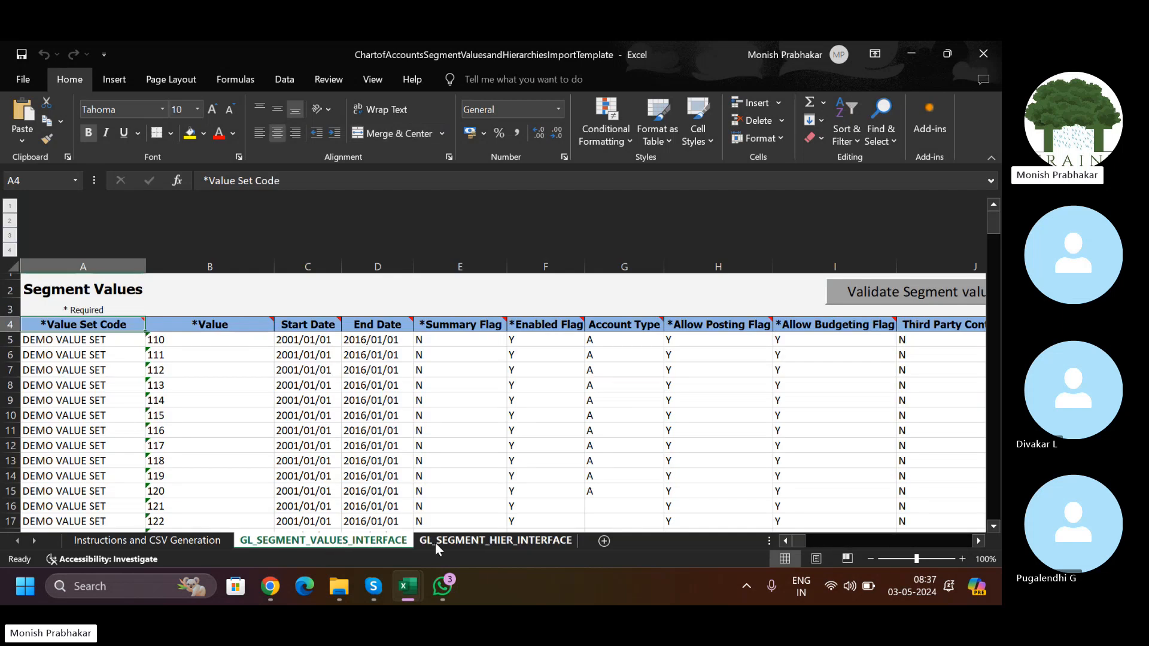
{"action": "left_click", "coordinate": [476, 542]}
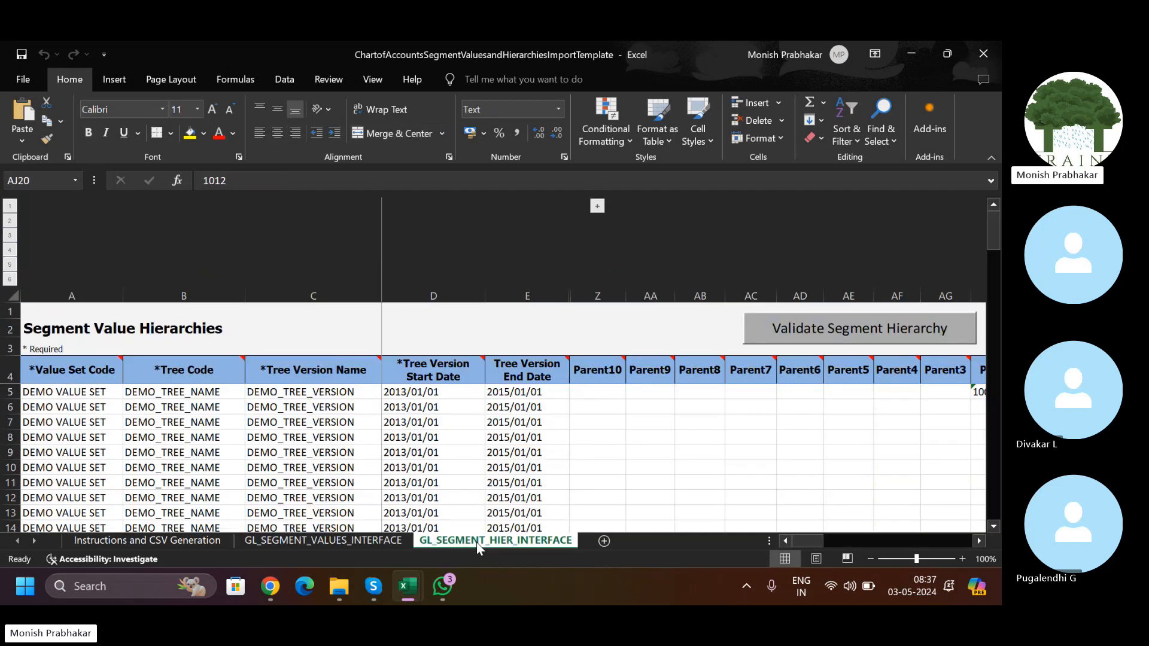
{"action": "left_click", "coordinate": [869, 557]}
{"action": "left_click", "coordinate": [869, 556]}
{"action": "left_click", "coordinate": [870, 556]}
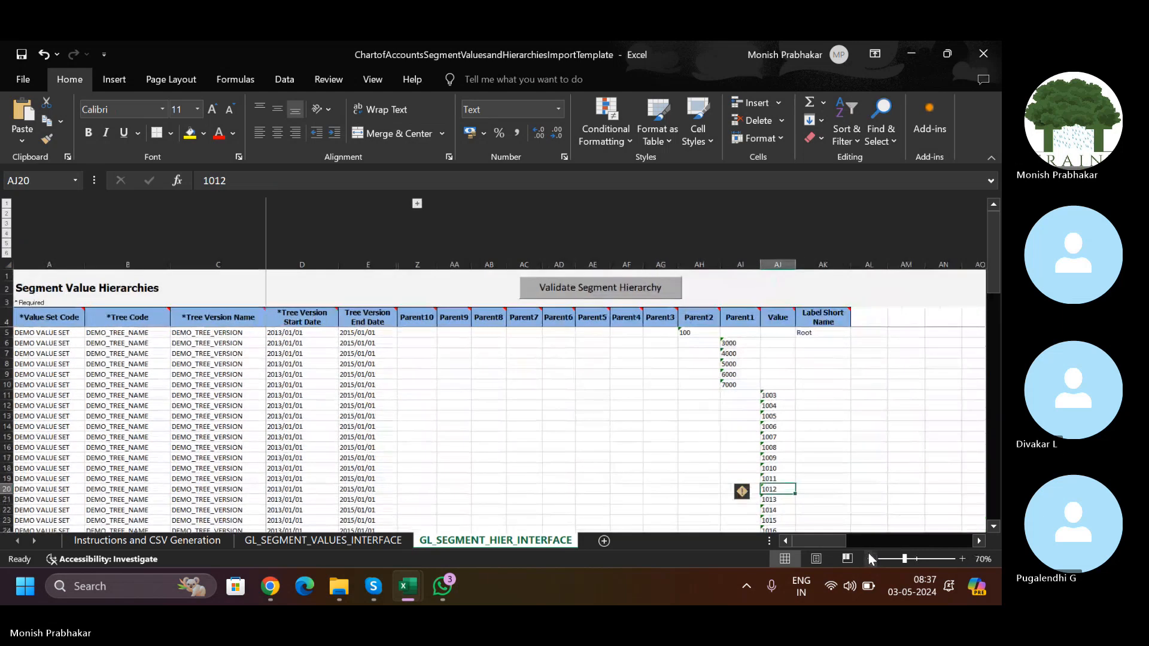
Step: Show the GL_SEGMENT_VALUES_INTERFACE sheet at 70% zoom and select the second sample row's value set code
{"action": "left_click", "coordinate": [350, 541]}
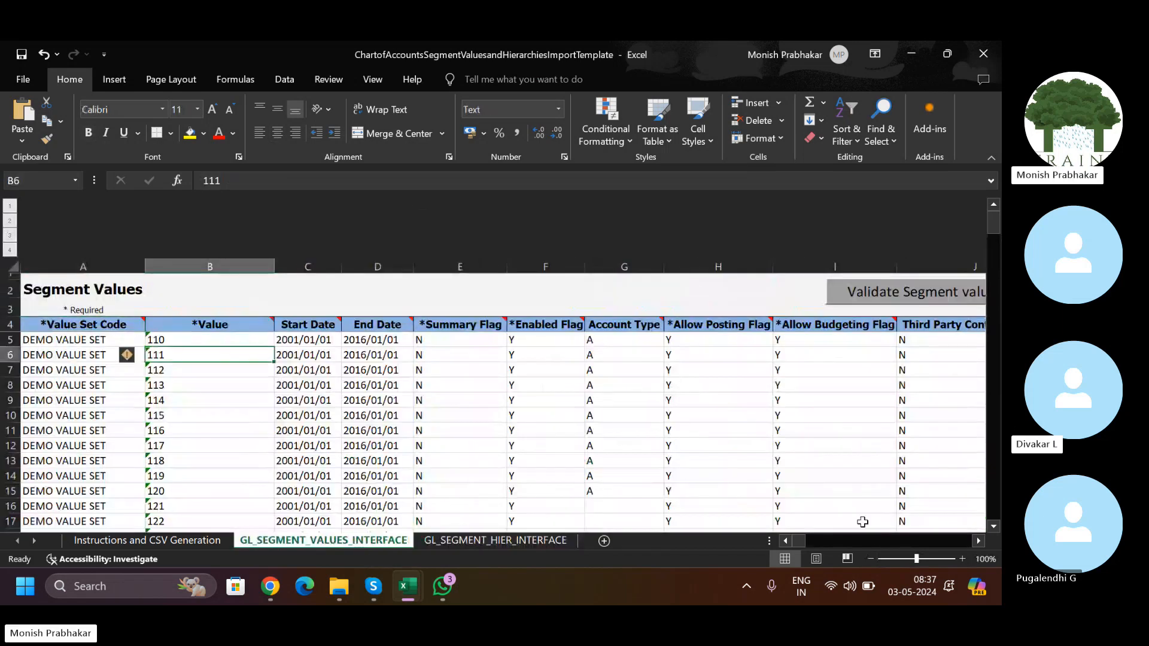
{"action": "left_click", "coordinate": [871, 560]}
{"action": "left_click", "coordinate": [871, 559]}
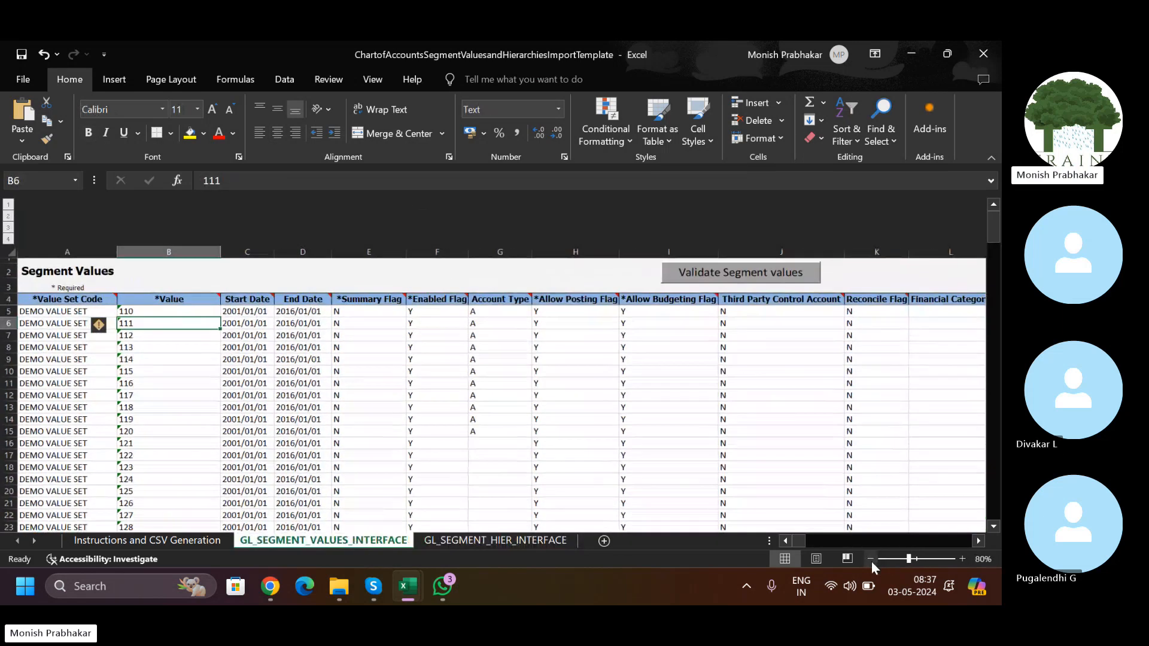
{"action": "left_click", "coordinate": [871, 559]}
{"action": "left_click", "coordinate": [44, 304]}
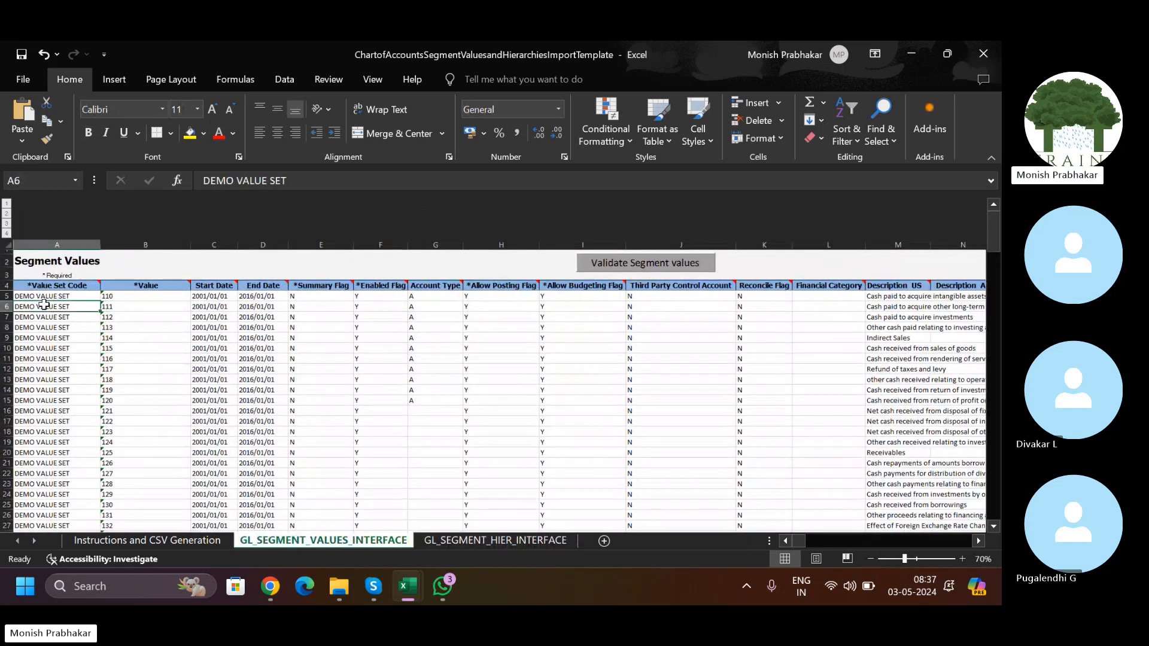
Step: Check the accounting flexfield deployment progress in Chrome and return to the import template in Excel
{"action": "left_click", "coordinate": [271, 588]}
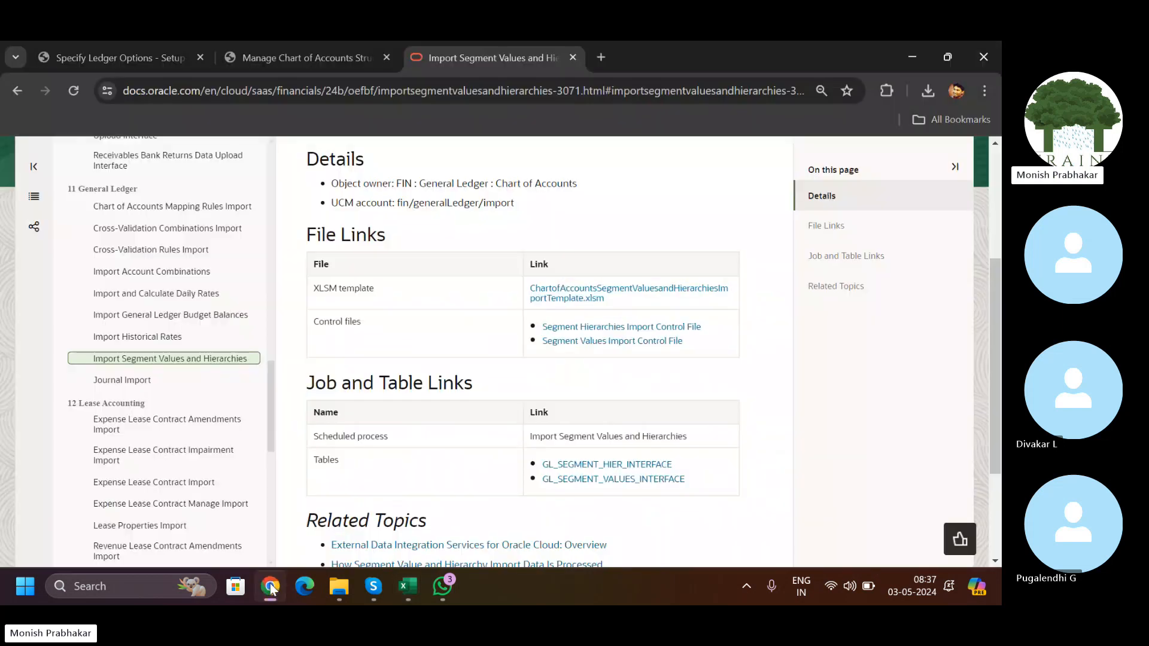
{"action": "left_click", "coordinate": [341, 70]}
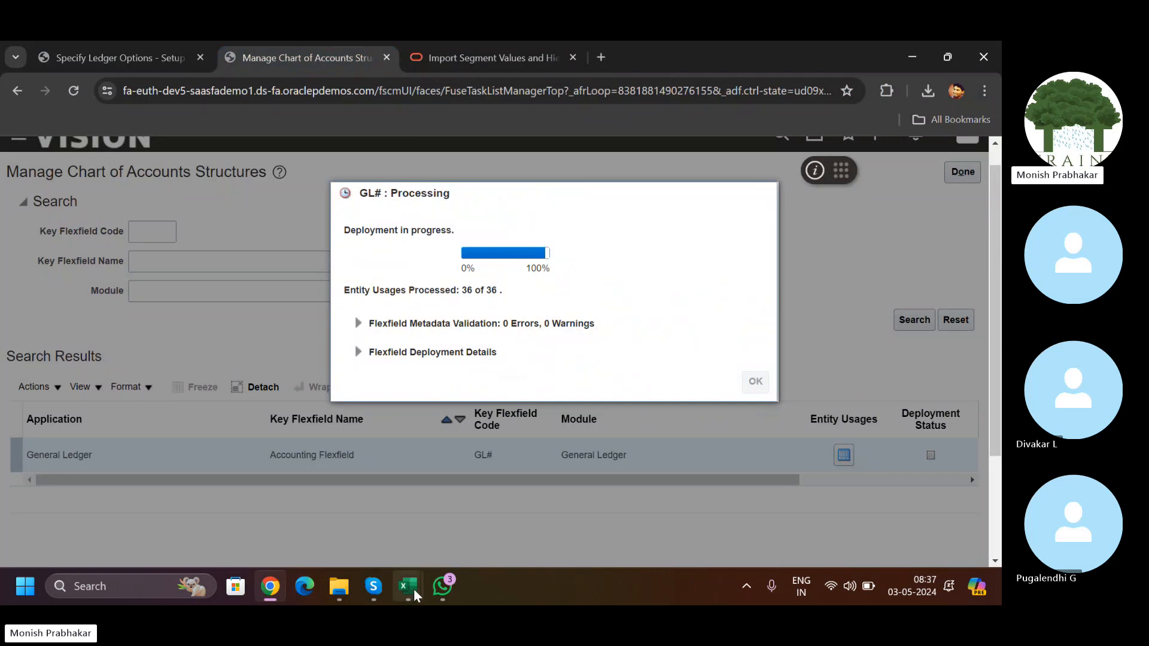
{"action": "mouse_move", "coordinate": [414, 588]}
{"action": "left_click", "coordinate": [490, 509]}
Step: Widen the Description US column on the segment values sheet to fit its contents
{"action": "left_click", "coordinate": [160, 413]}
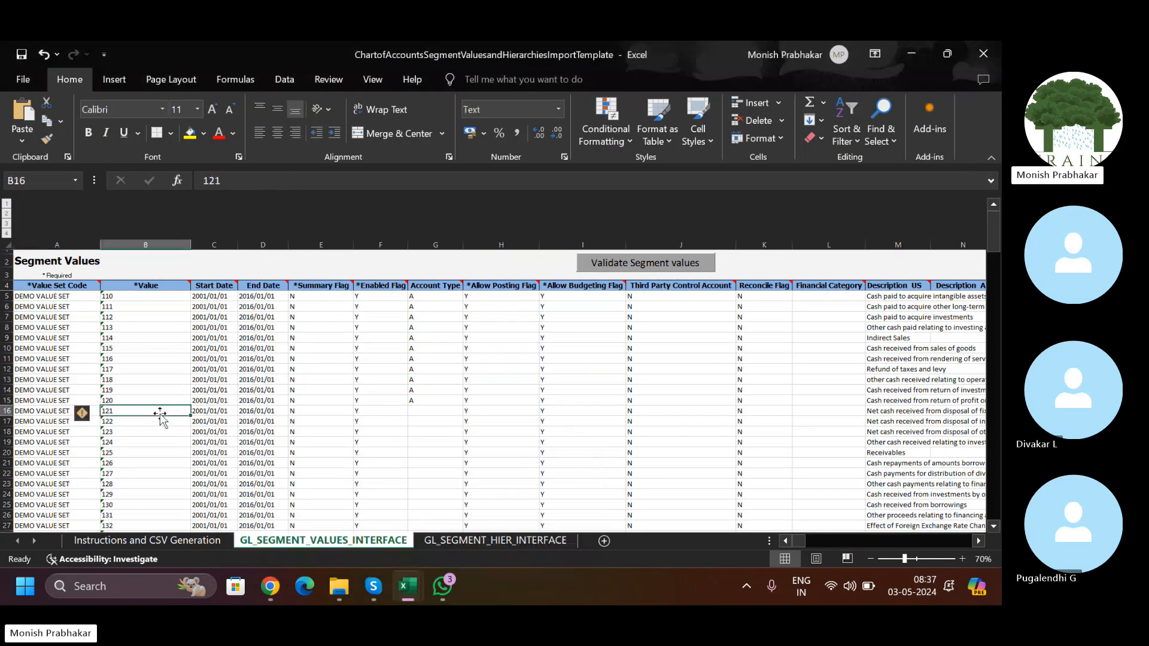
{"action": "key", "text": "Left"}
{"action": "key", "text": "Up"}
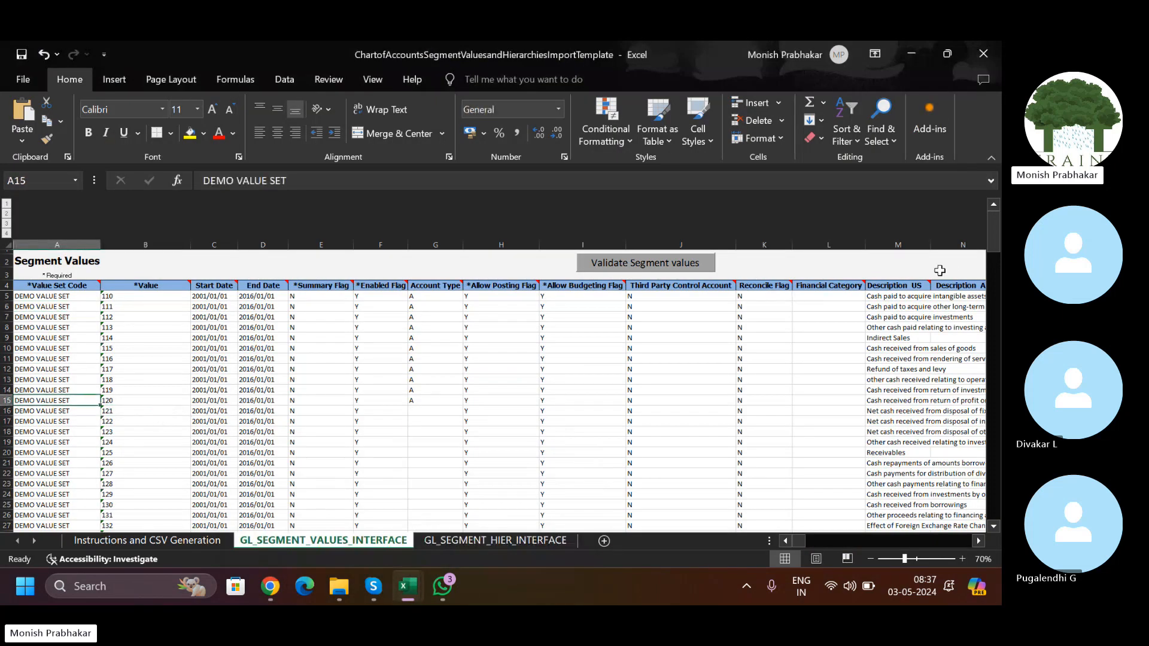
{"action": "double_click", "coordinate": [930, 244]}
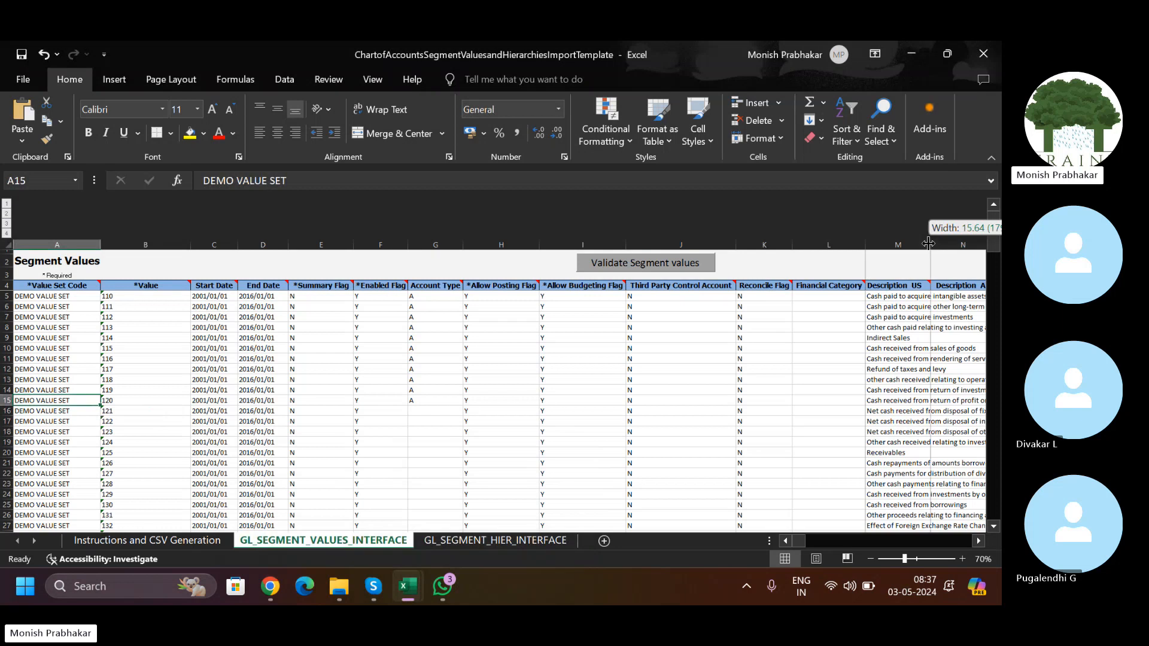
Step: Examine the segment values columns, from the account type across the language description columns and back to the value set code
{"action": "left_click", "coordinate": [488, 365]}
{"action": "key", "text": "Left"}
{"action": "key", "text": "Right"}
{"action": "key", "text": "Left"}
{"action": "key", "text": "Down"}
{"action": "key", "text": "Down"}
{"action": "key", "text": "Down"}
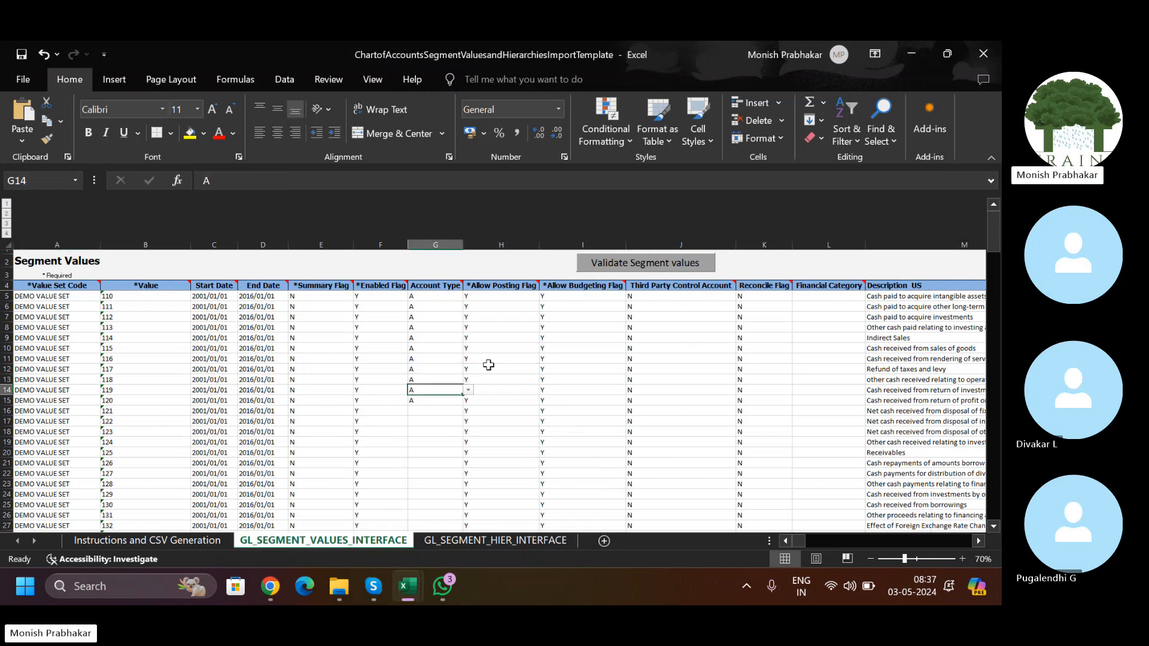
{"action": "key", "text": "Right"}
{"action": "key", "text": "Right"}
{"action": "key", "text": "Right"}
{"action": "key", "text": "Right"}
{"action": "key", "text": "Right"}
{"action": "key", "text": "Right"}
{"action": "key", "text": "Right"}
{"action": "key", "text": "Right"}
{"action": "key", "text": "Right"}
{"action": "key", "text": "Right"}
{"action": "key", "text": "Right"}
{"action": "key", "text": "Right"}
{"action": "key", "text": "Right"}
{"action": "key", "text": "Right"}
{"action": "key", "text": "Right"}
{"action": "key", "text": "Right"}
{"action": "key", "text": "Right"}
{"action": "key", "text": "Right"}
{"action": "key", "text": "Right"}
{"action": "key", "text": "Right"}
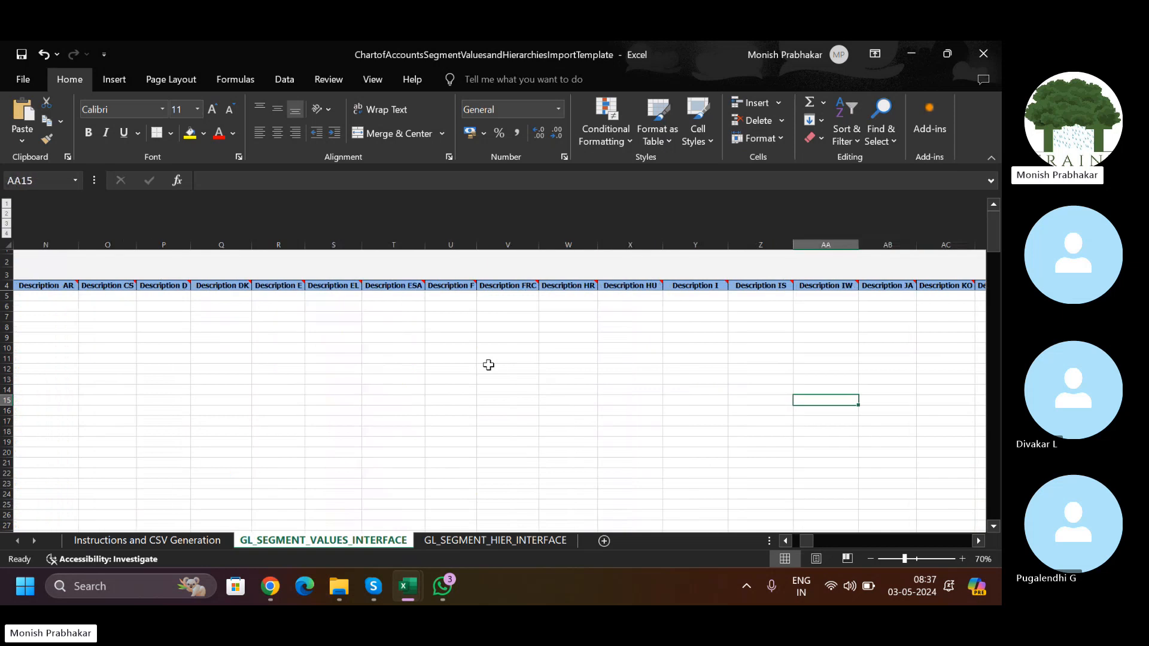
{"action": "key", "text": "Left"}
{"action": "key", "text": "Left"}
{"action": "key", "text": "Left"}
{"action": "key", "text": "Left"}
{"action": "key", "text": "Left"}
{"action": "key", "text": "Left"}
{"action": "key", "text": "Left"}
{"action": "key", "text": "Left"}
{"action": "key", "text": "Left"}
{"action": "key", "text": "Left"}
{"action": "key", "text": "Left"}
{"action": "key", "text": "Left"}
{"action": "key", "text": "Left"}
{"action": "key", "text": "Home"}
{"action": "key", "text": "Up"}
{"action": "key", "text": "Up"}
{"action": "key", "text": "Up"}
{"action": "key", "text": "Up"}
{"action": "key", "text": "Up"}
{"action": "key", "text": "Up"}
{"action": "key", "text": "Up"}
{"action": "key", "text": "Up"}
{"action": "key", "text": "Up"}
{"action": "key", "text": "Up"}
{"action": "key", "text": "Up"}
{"action": "key", "text": "Up"}
{"action": "key", "text": "Up"}
{"action": "key", "text": "Up"}
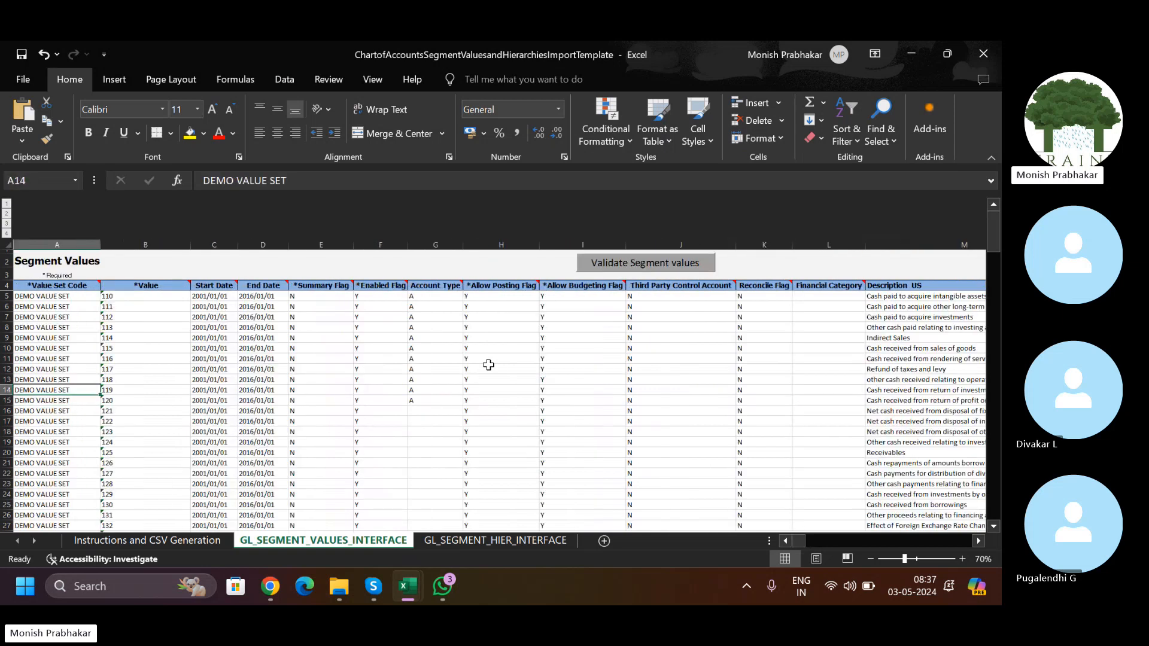
Step: Clear all sample segment value rows from row 6 down, keeping only the first sample row as a reference
{"action": "key", "text": "Down"}
{"action": "key", "text": "Down"}
{"action": "key", "text": "Down"}
{"action": "key", "text": "Down"}
{"action": "key", "text": "Down"}
{"action": "key", "text": "Down"}
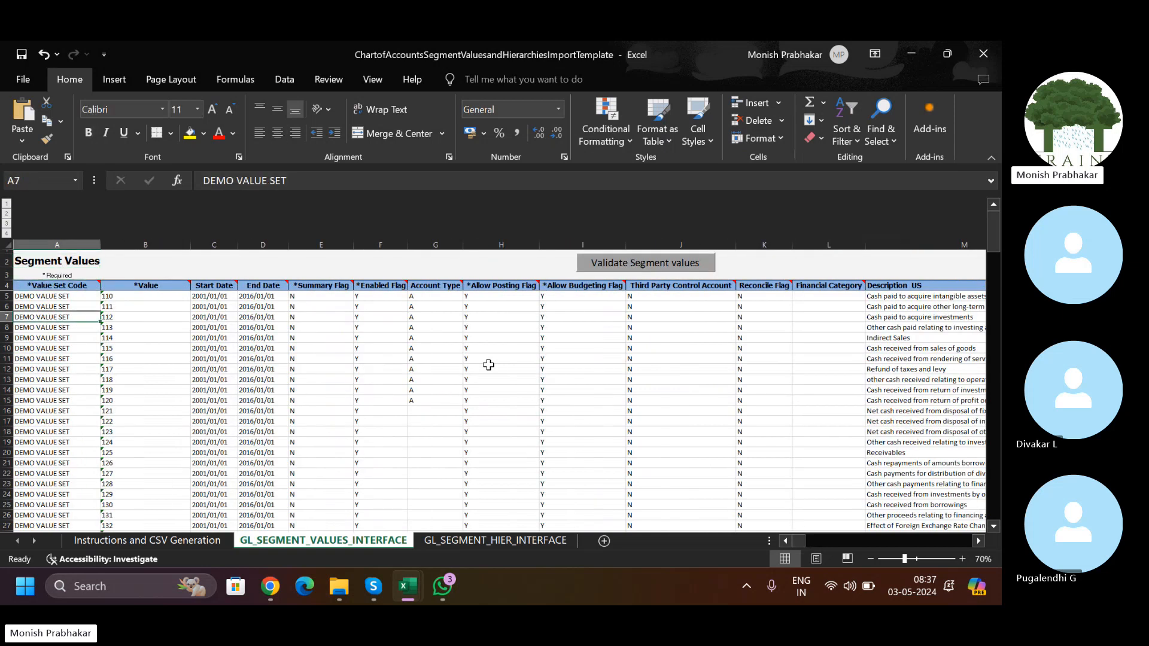
{"action": "key", "text": "Up"}
{"action": "key", "text": "Up"}
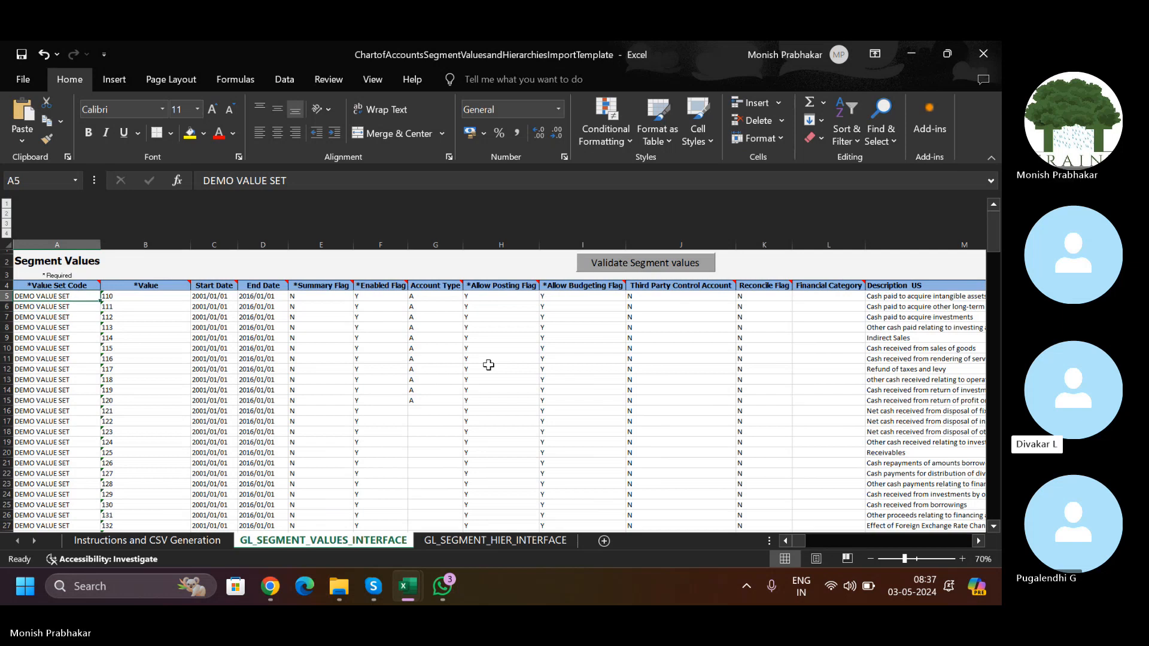
{"action": "key", "text": "Down"}
{"action": "key", "text": "shift+space"}
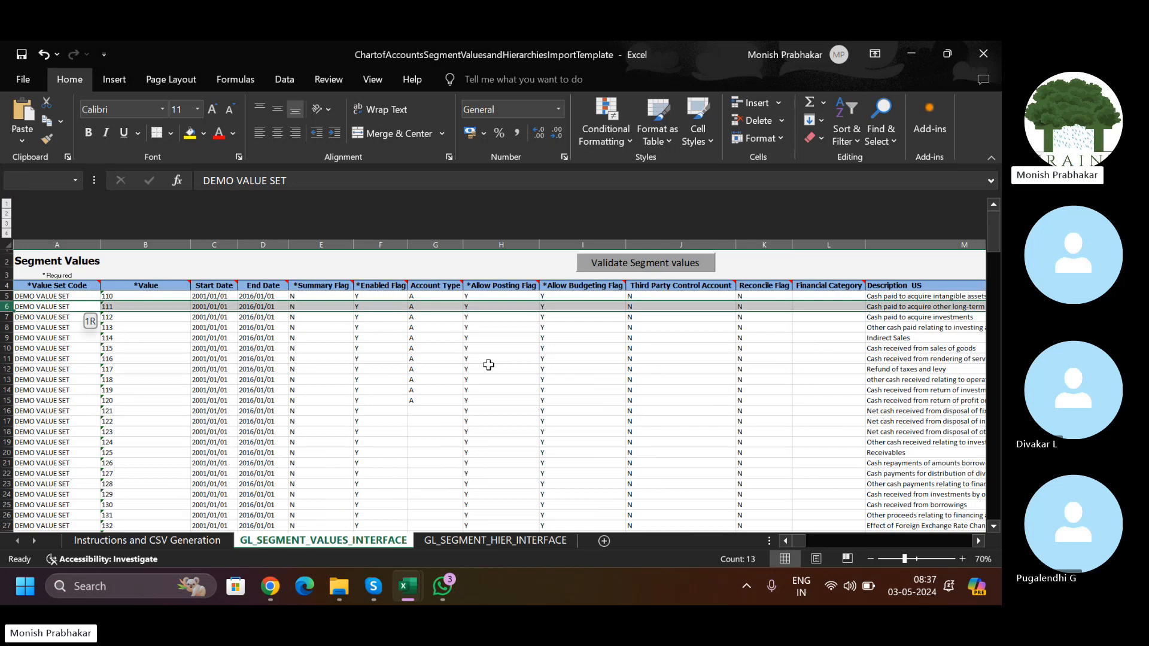
{"action": "key", "text": "ctrl+shift+Down"}
{"action": "key", "text": "ctrl+shift+Down"}
{"action": "key", "text": "Delete"}
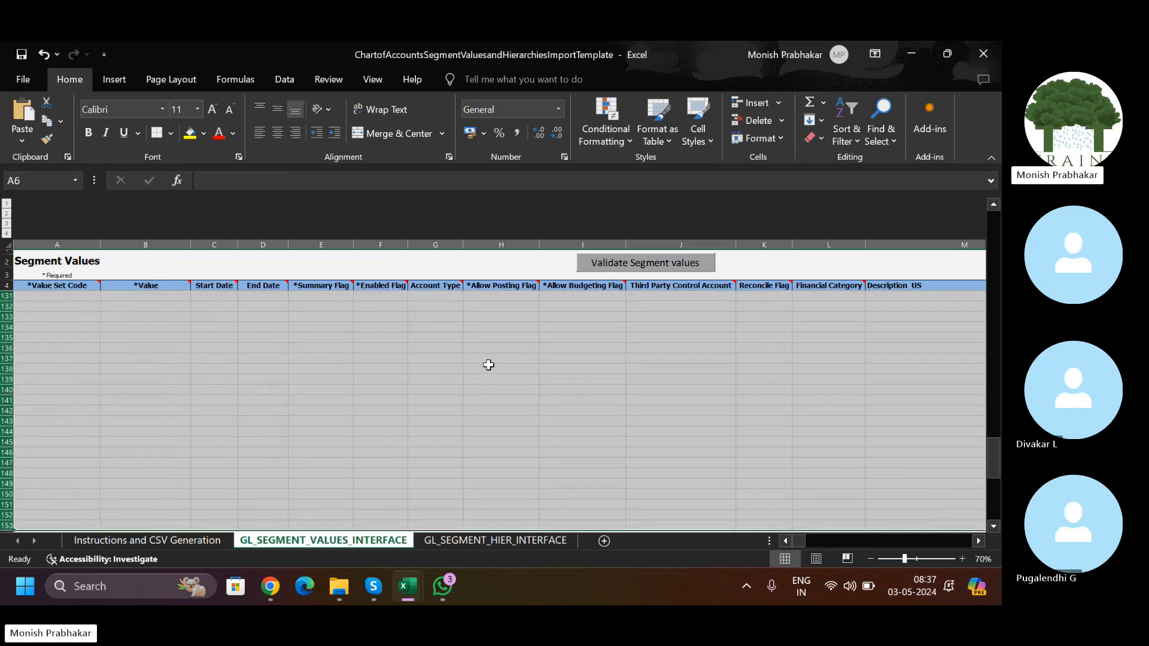
Step: Enter Apollo Company Set as the value set code in row 6 beneath the sample row
{"action": "key", "text": "ctrl+Up"}
{"action": "key", "text": "Down"}
{"action": "key", "text": "Caps_Lock"}
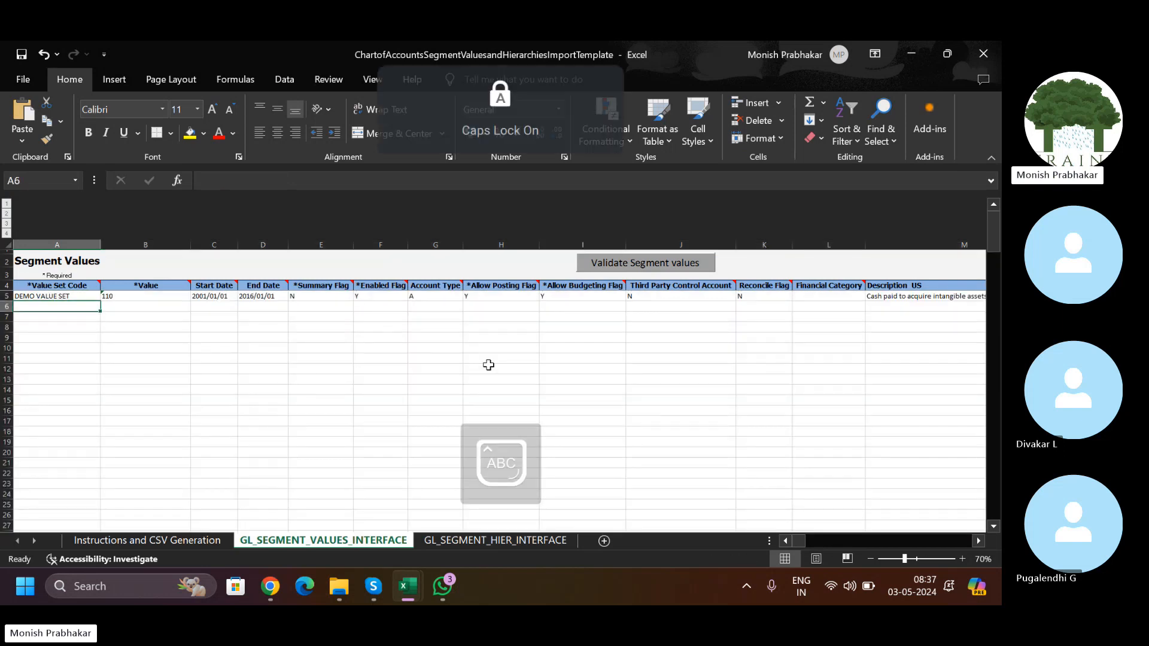
{"action": "type", "text": "Apollo"}
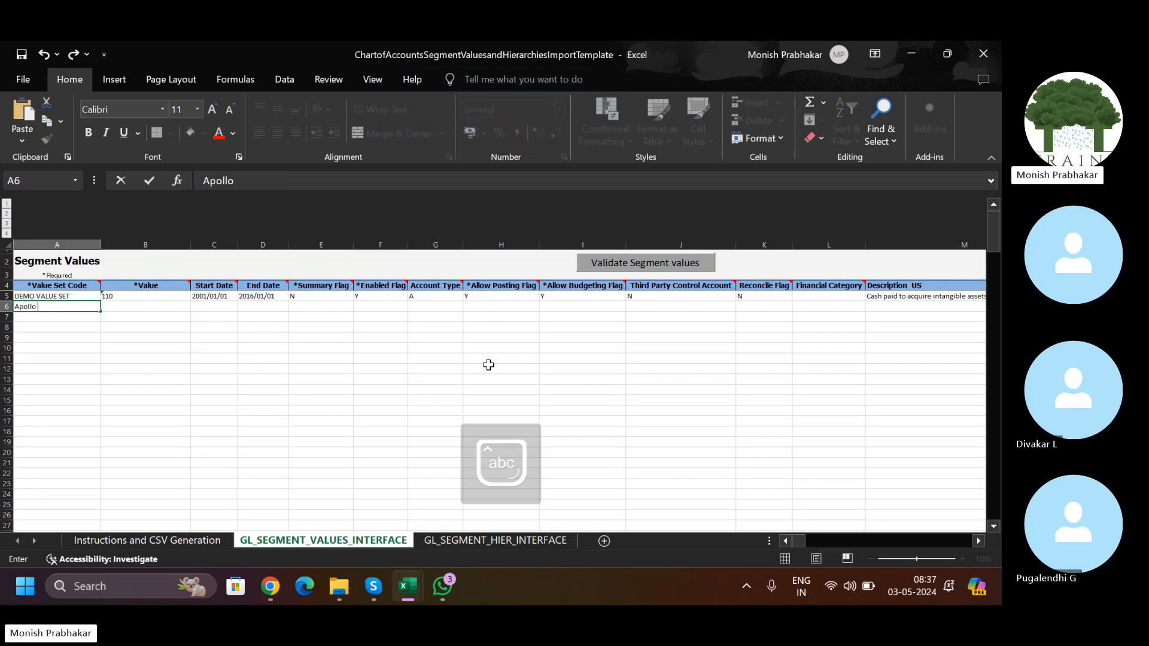
{"action": "key", "text": "Caps_Lock"}
{"action": "type", "text": "C"}
{"action": "key", "text": "Caps_Lock"}
{"action": "type", "text": "ompany"}
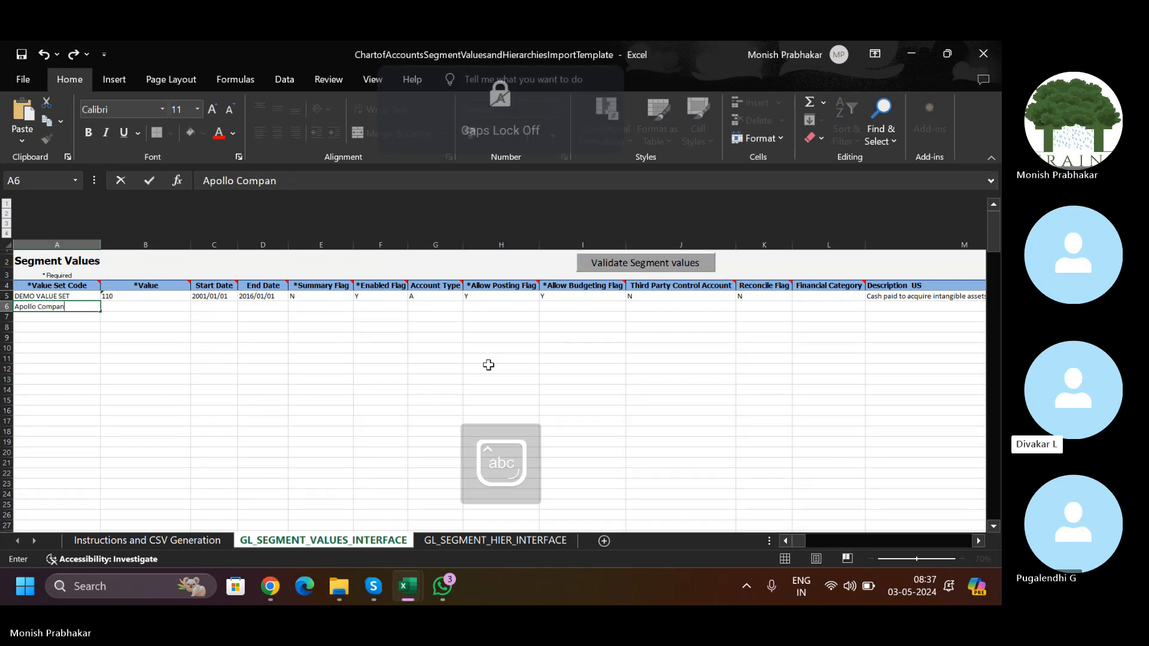
{"action": "key", "text": "Caps_Lock"}
{"action": "type", "text": "S"}
{"action": "key", "text": "Caps_Lock"}
{"action": "type", "text": "et"}
{"action": "key", "text": "Return"}
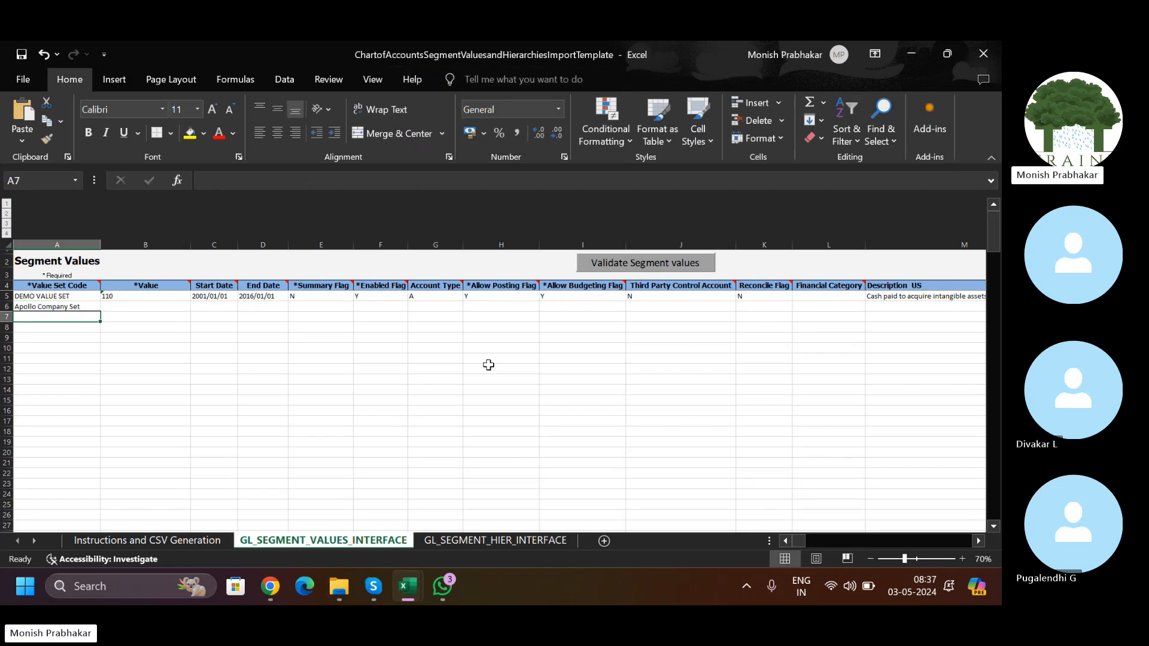
Step: Check the flexfield deployment in Chrome and view the Retained Earnings Account segments on the ledger options page
{"action": "key", "text": "Up"}
{"action": "key", "text": "Right"}
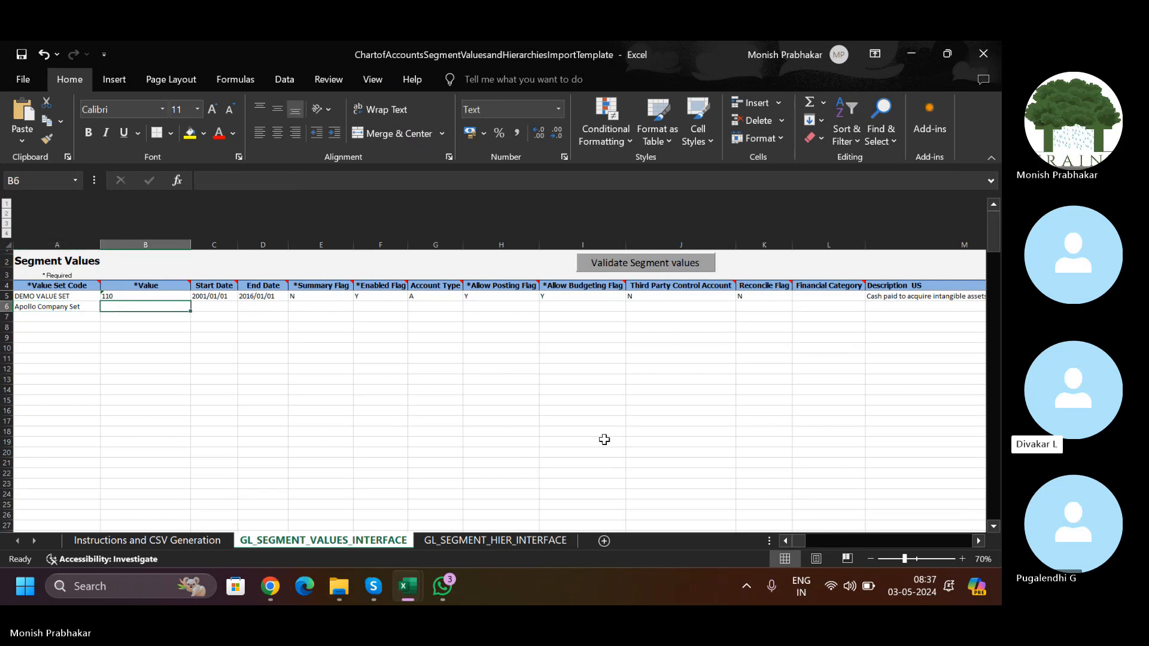
{"action": "left_click", "coordinate": [270, 586]}
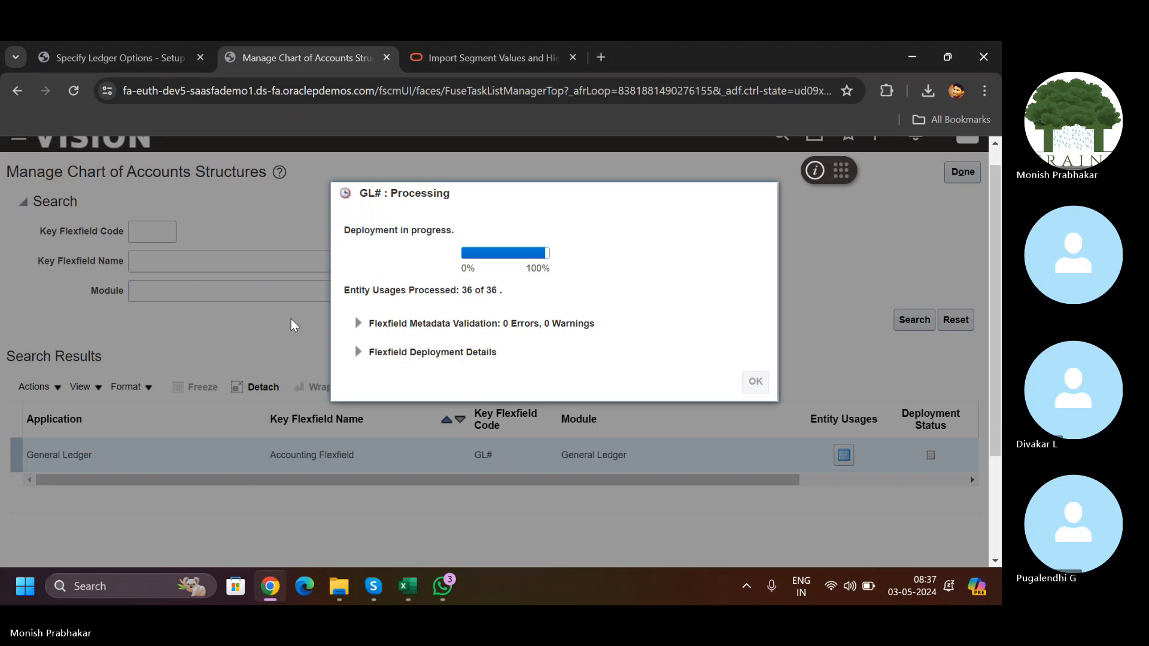
{"action": "left_click", "coordinate": [119, 58]}
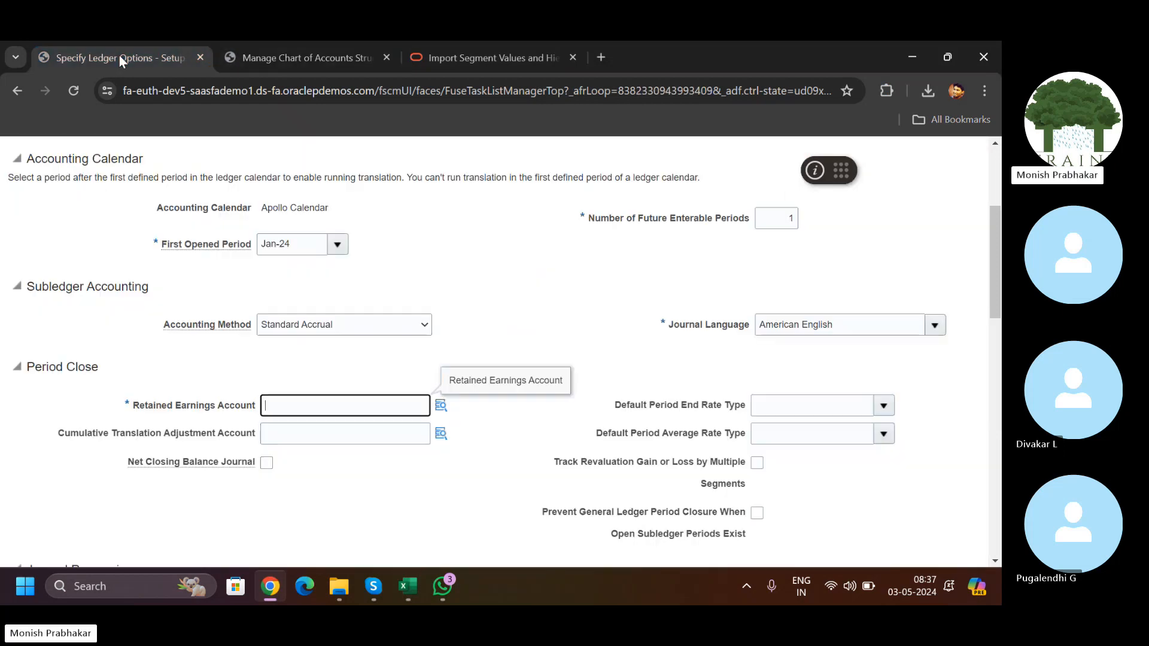
{"action": "left_click", "coordinate": [441, 405]}
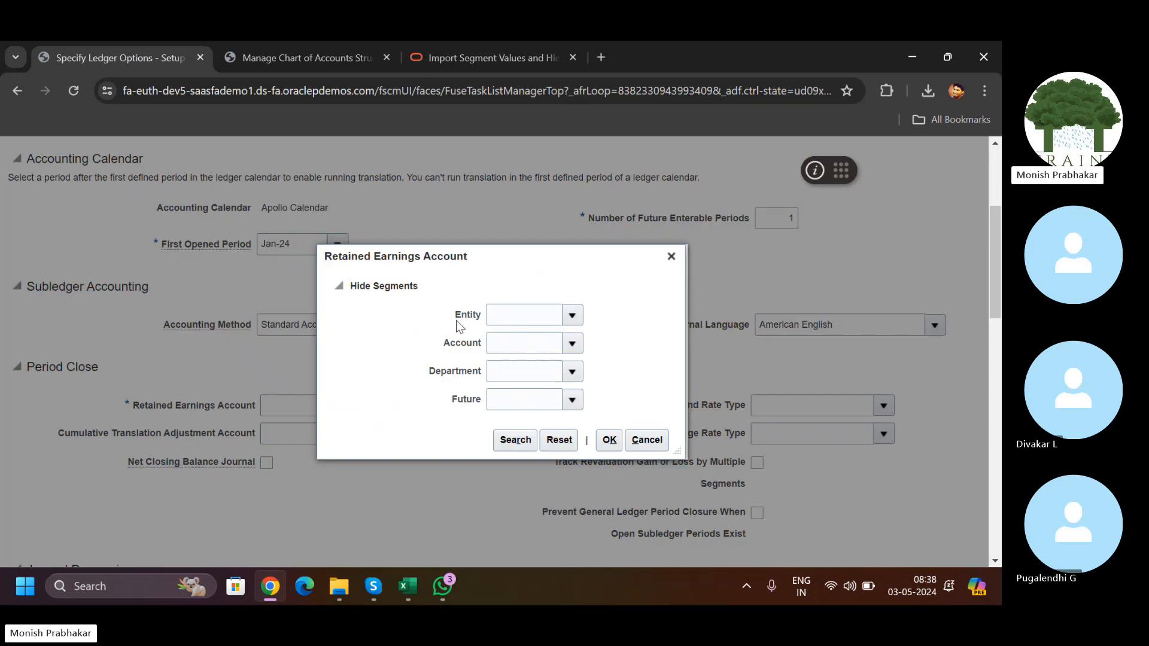
{"action": "key", "text": "alt+Tab"}
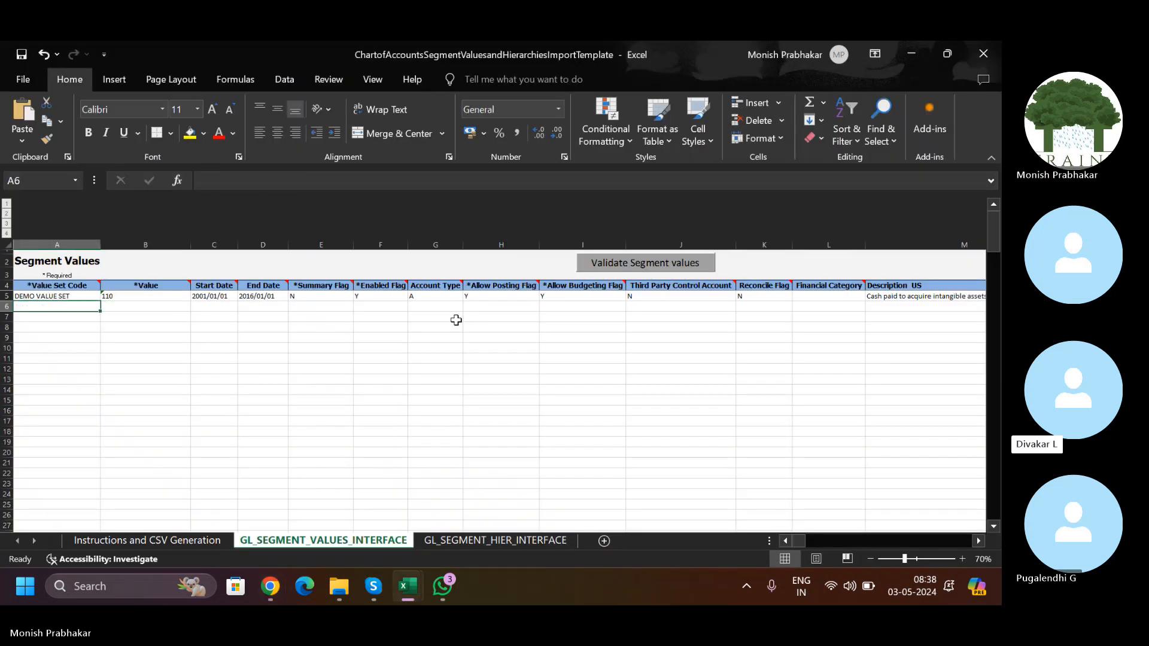
{"action": "key", "text": "alt+Tab"}
Step: Duplicate the ledger options browser tab and open the Setup and Maintenance task search in the copy
{"action": "right_click", "coordinate": [155, 50]}
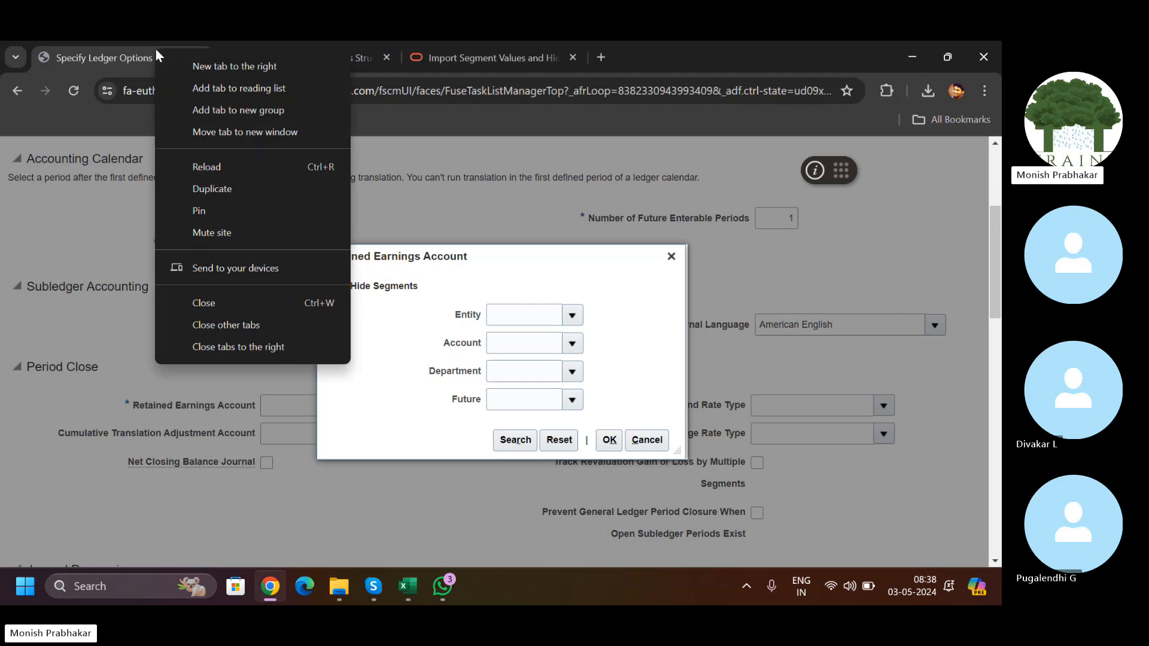
{"action": "left_click", "coordinate": [209, 189]}
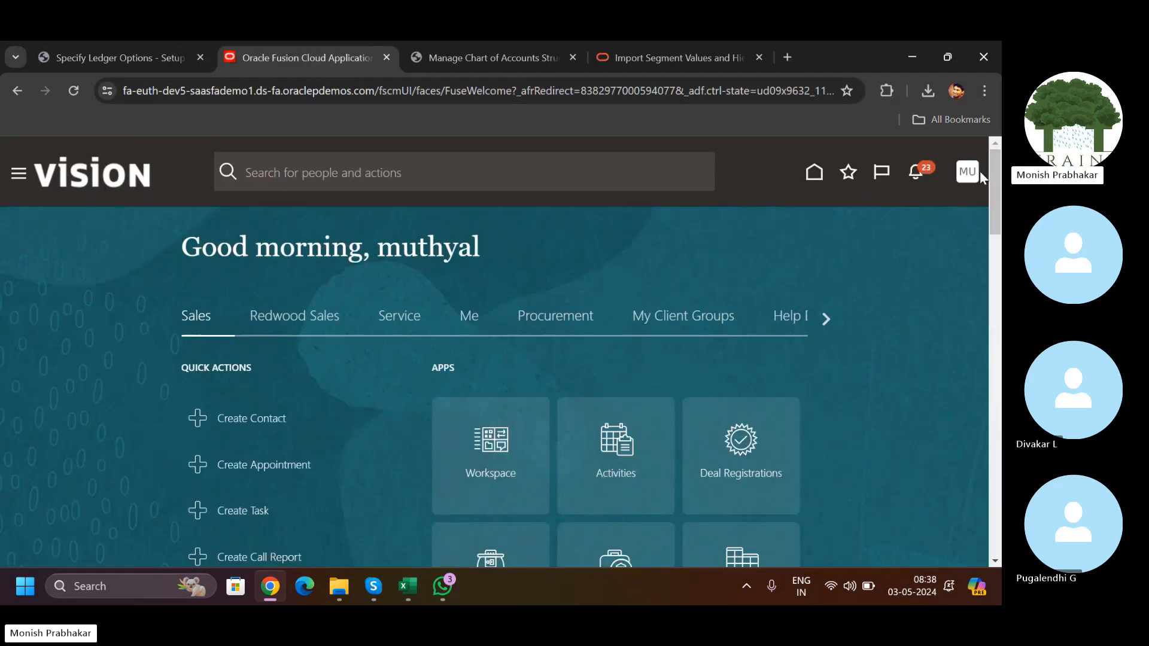
{"action": "left_click", "coordinate": [969, 173]}
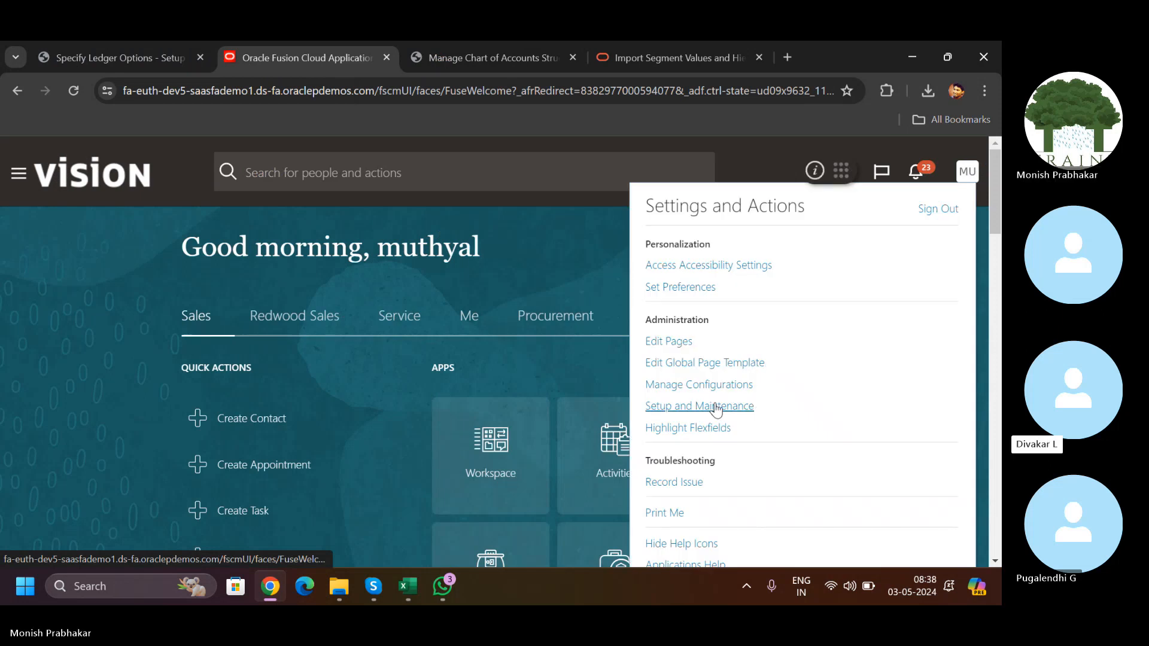
{"action": "left_click", "coordinate": [717, 409]}
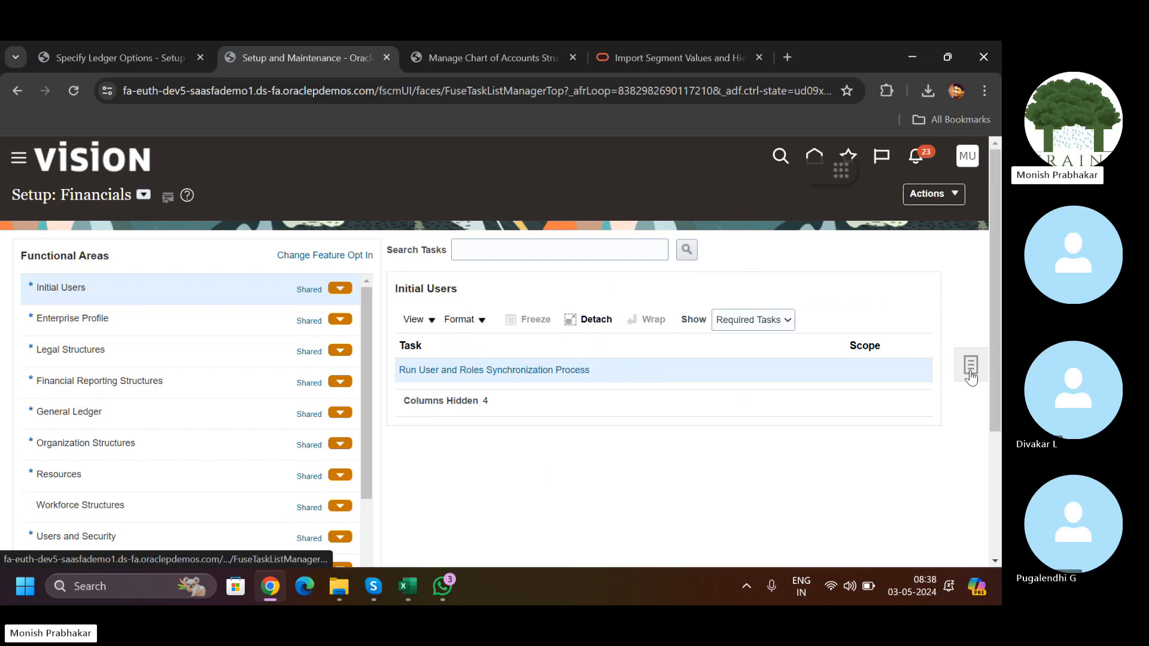
{"action": "left_click", "coordinate": [970, 368]}
{"action": "left_click", "coordinate": [871, 417]}
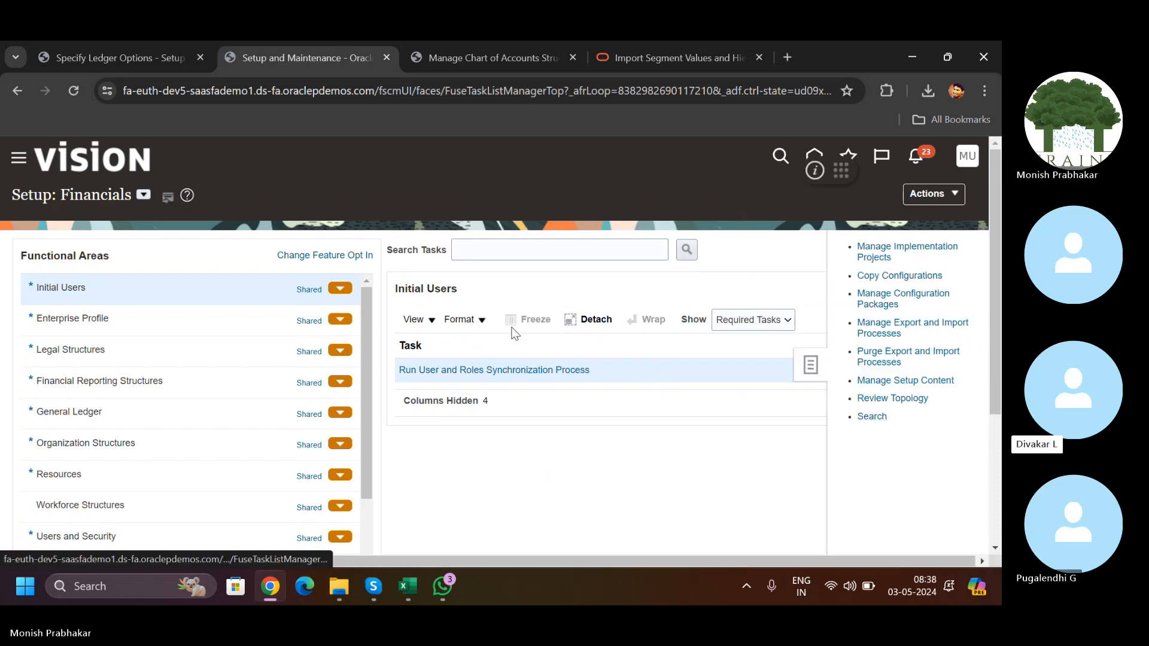
Step: Search the setup tasks for "manage chart of acc" and open Manage Chart of Accounts Value Set Values
{"action": "left_click", "coordinate": [316, 252]}
{"action": "type", "text": "manage chart of ac"}
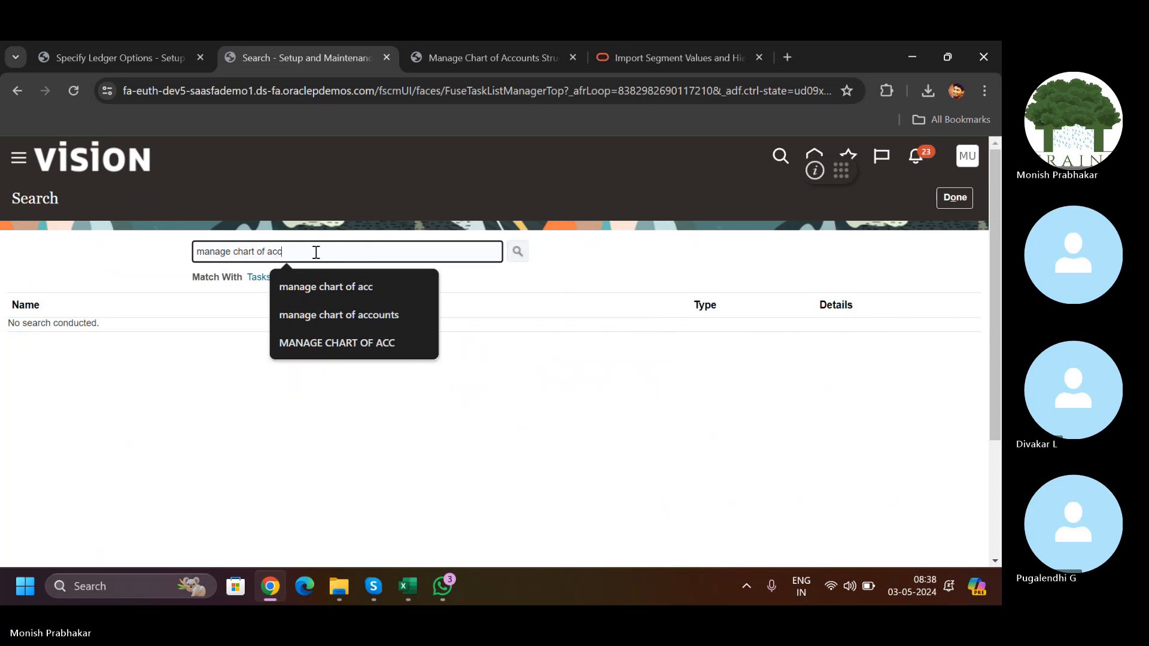
{"action": "type", "text": "c"}
{"action": "key", "text": "Return"}
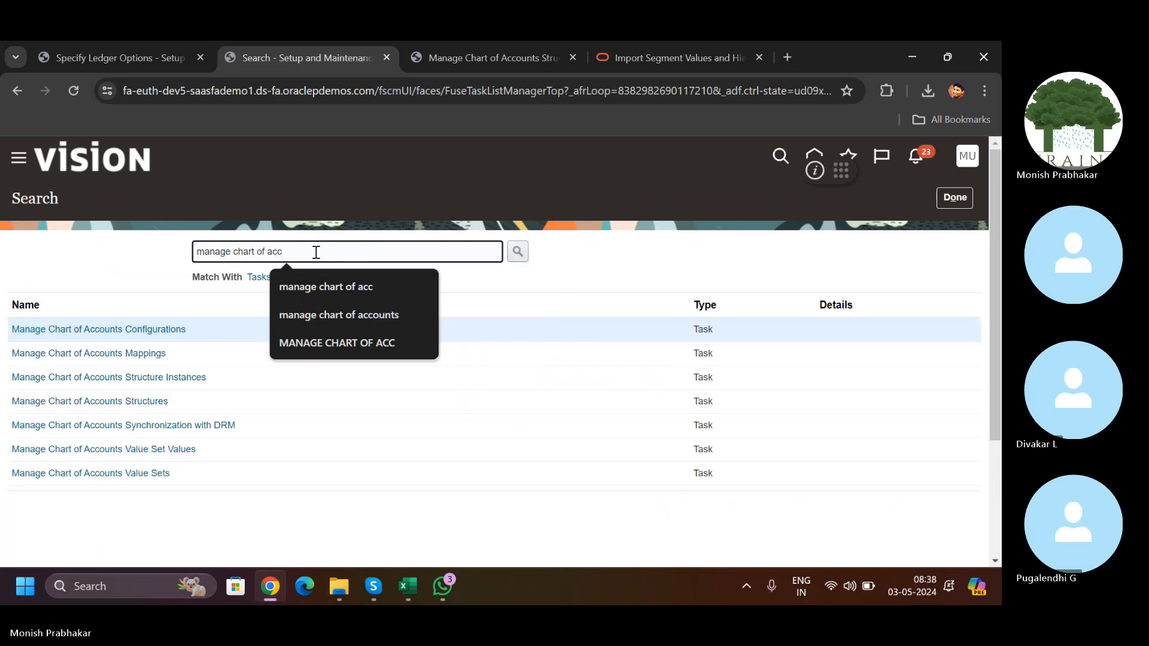
{"action": "left_click", "coordinate": [134, 450]}
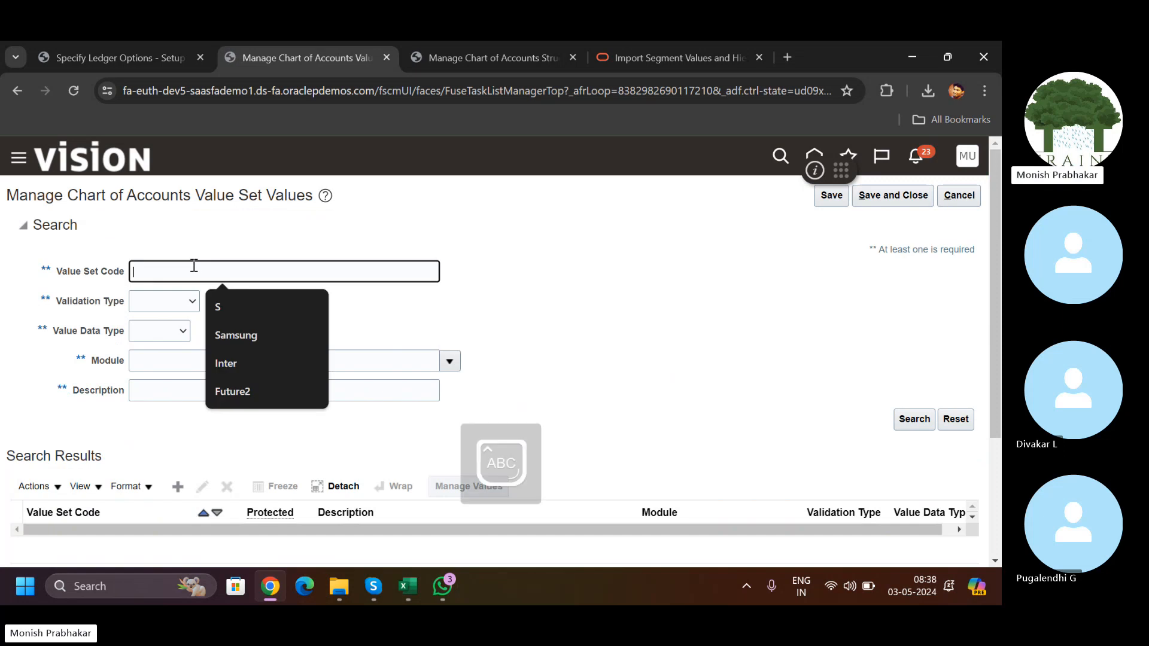
Step: Search for value sets whose code starts with Apollo
{"action": "type", "text": "A"}
{"action": "key", "text": "Caps_Lock"}
{"action": "type", "text": "pollo"}
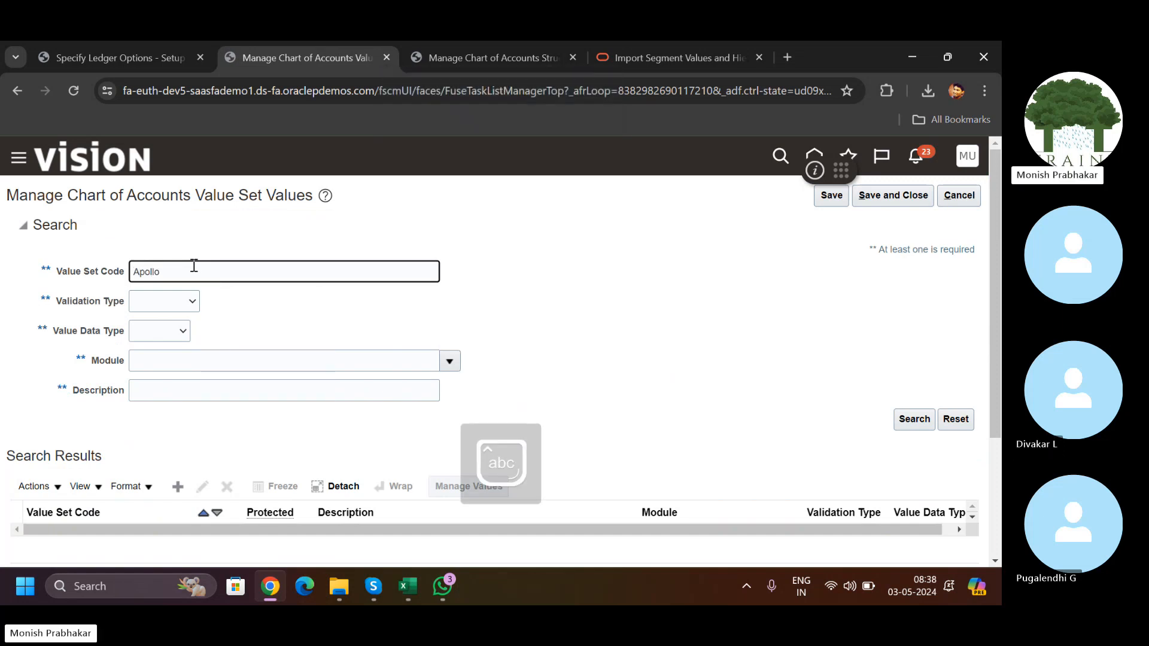
{"action": "key", "text": "Return"}
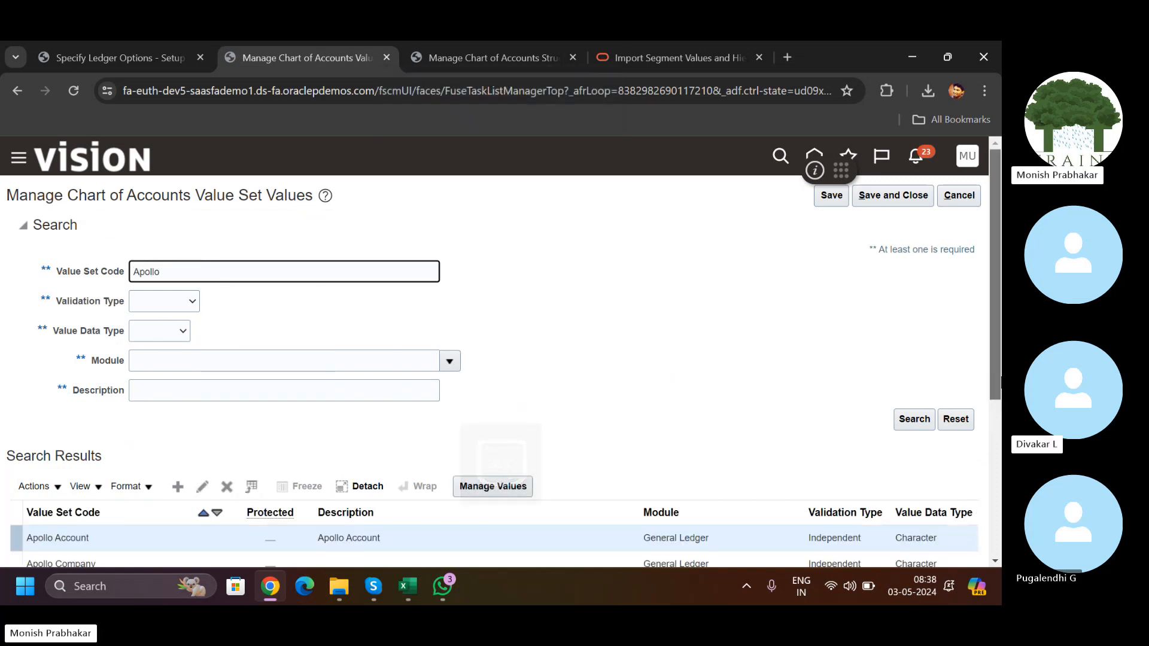
Step: Copy the Apollo Company value set code and paste it as plain text into cell A6 of the Excel template
{"action": "scroll", "coordinate": [334, 372], "scroll_direction": "down", "scroll_amount": 3}
{"action": "left_click", "coordinate": [110, 361]}
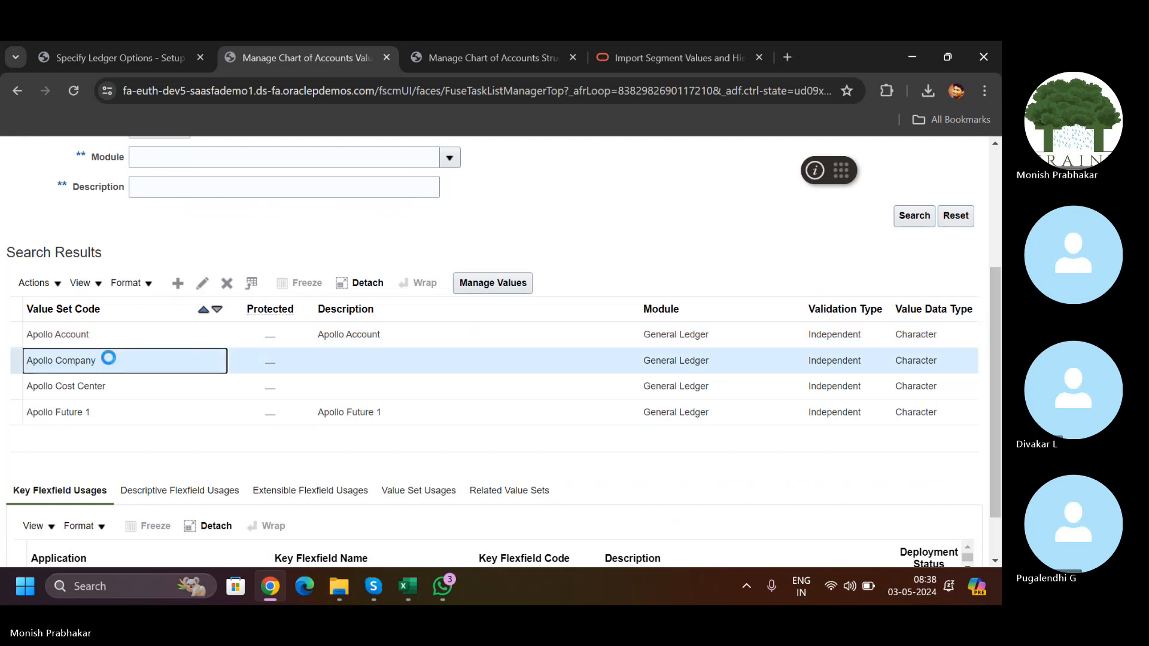
{"action": "left_click", "coordinate": [99, 365]}
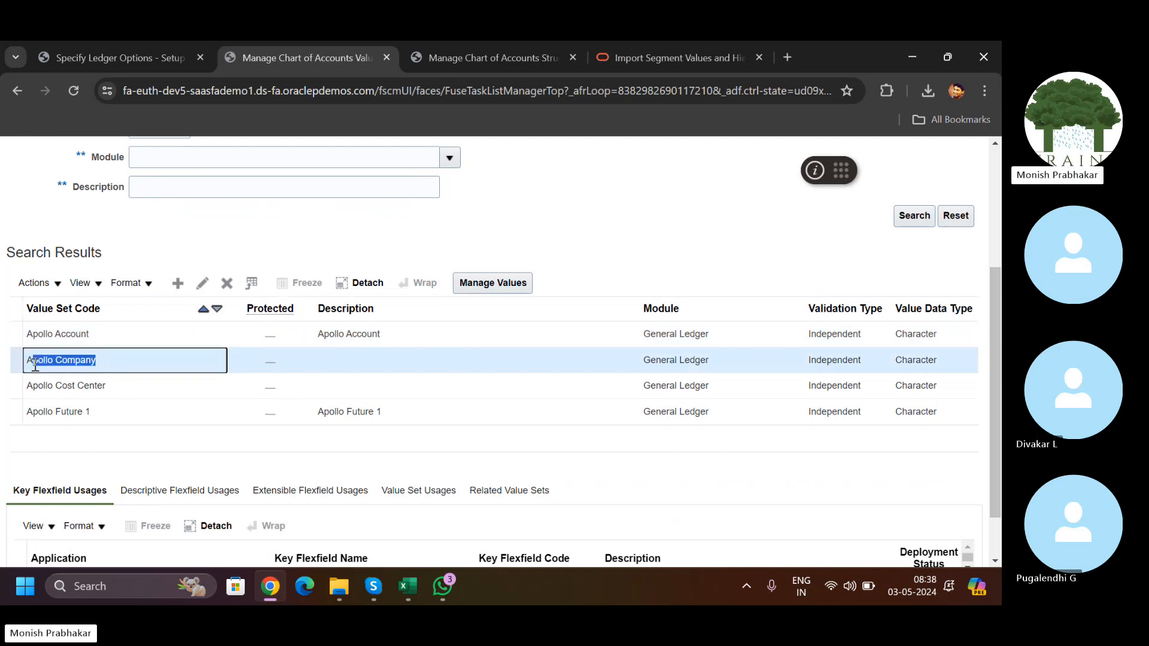
{"action": "key", "text": "alt+Tab"}
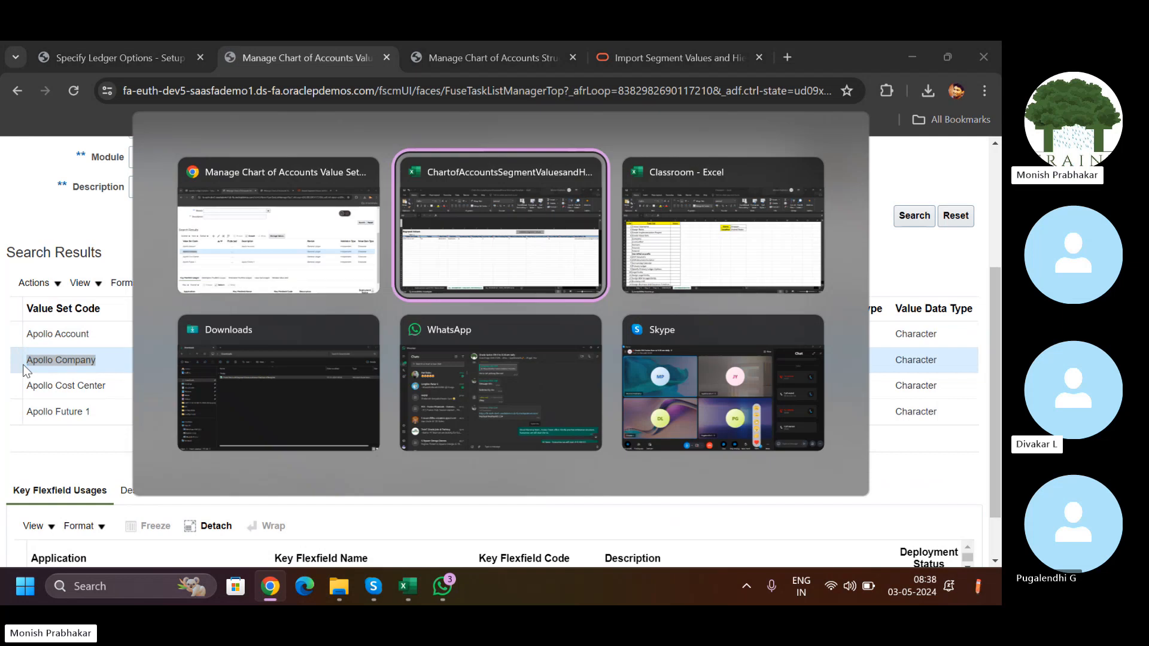
{"action": "key", "text": "alt+e"}
{"action": "key", "text": "s"}
{"action": "key", "text": "Return"}
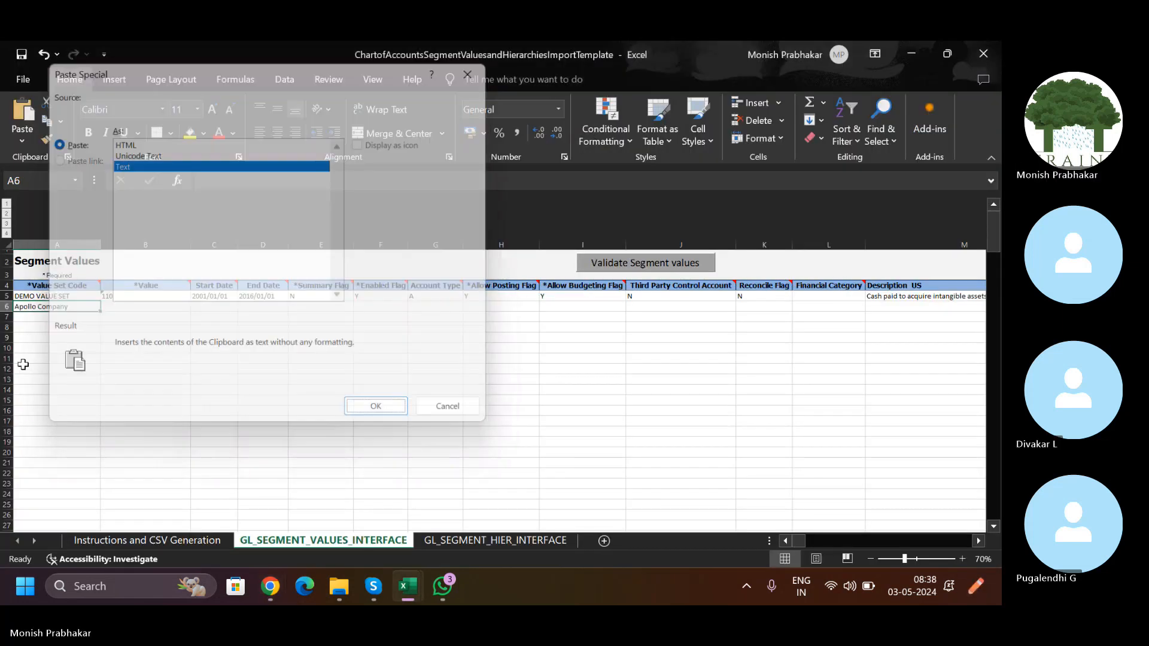
Step: Copy the sample row's start date 2001/01/01 into the Apollo Company row
{"action": "key", "text": "Tab"}
{"action": "key", "text": "Tab"}
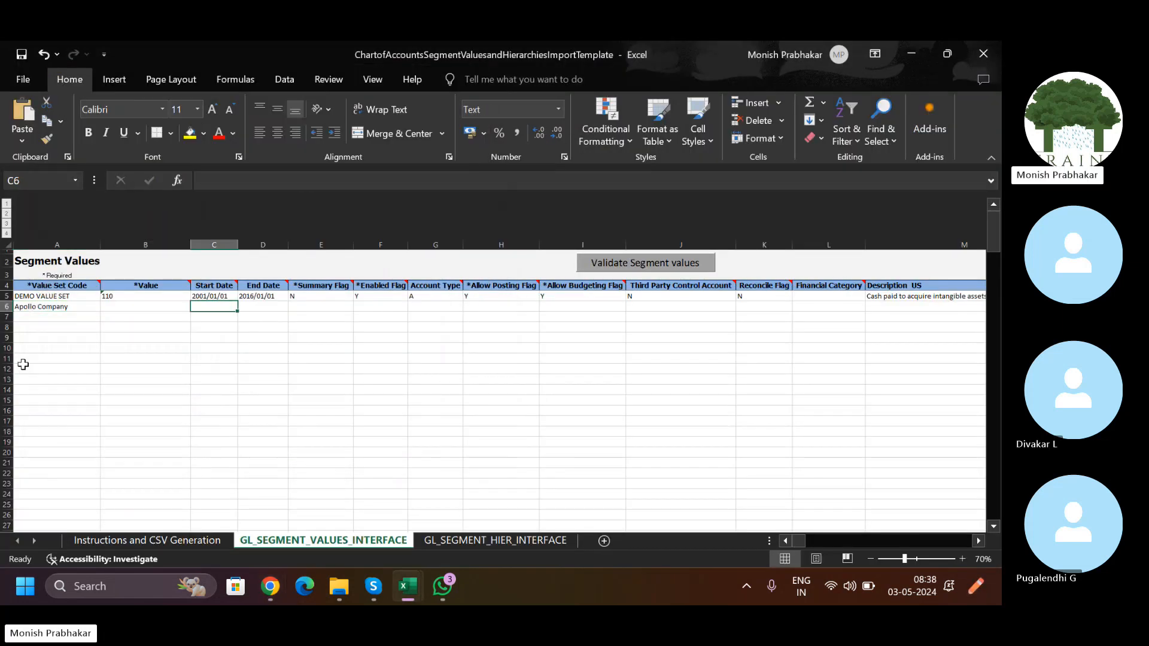
{"action": "key", "text": "Up"}
{"action": "key", "text": "Down"}
{"action": "key", "text": "Left"}
{"action": "key", "text": "alt+Tab"}
{"action": "key", "text": "alt+Tab"}
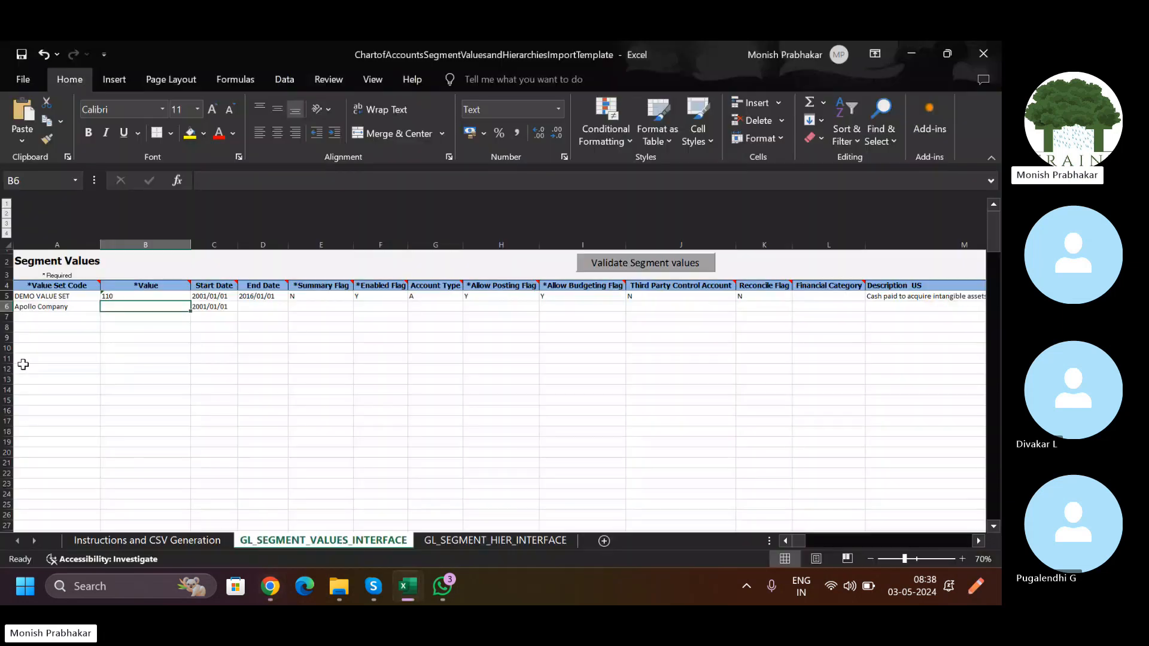
Step: Enter 100 as the segment value and set the Summary Flag to N in the Apollo Company row
{"action": "key", "text": "Caps_Lock"}
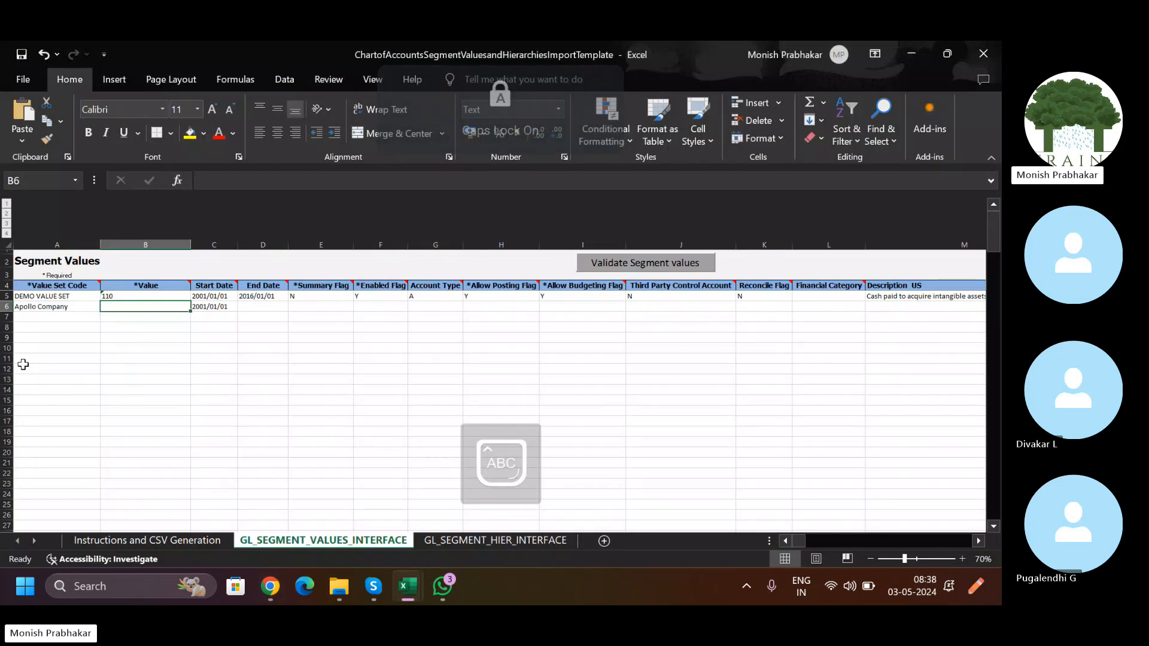
{"action": "type", "text": "100"}
{"action": "key", "text": "Tab"}
{"action": "key", "text": "Tab"}
{"action": "key", "text": "Tab"}
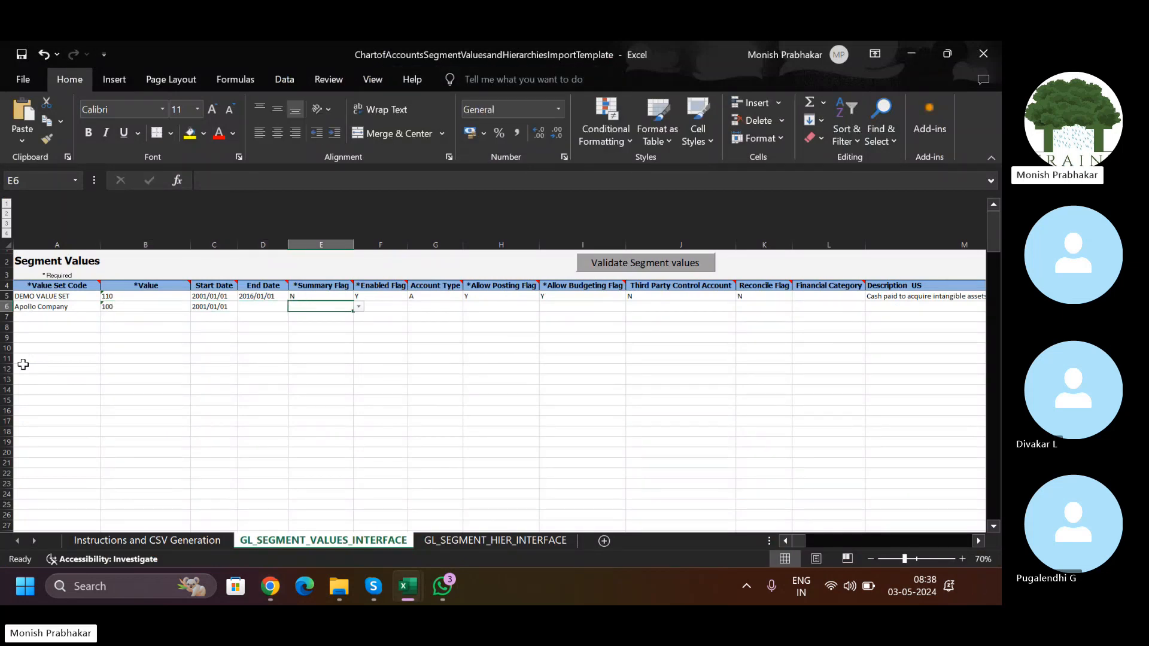
{"action": "key", "text": "alt+Down"}
{"action": "key", "text": "Down"}
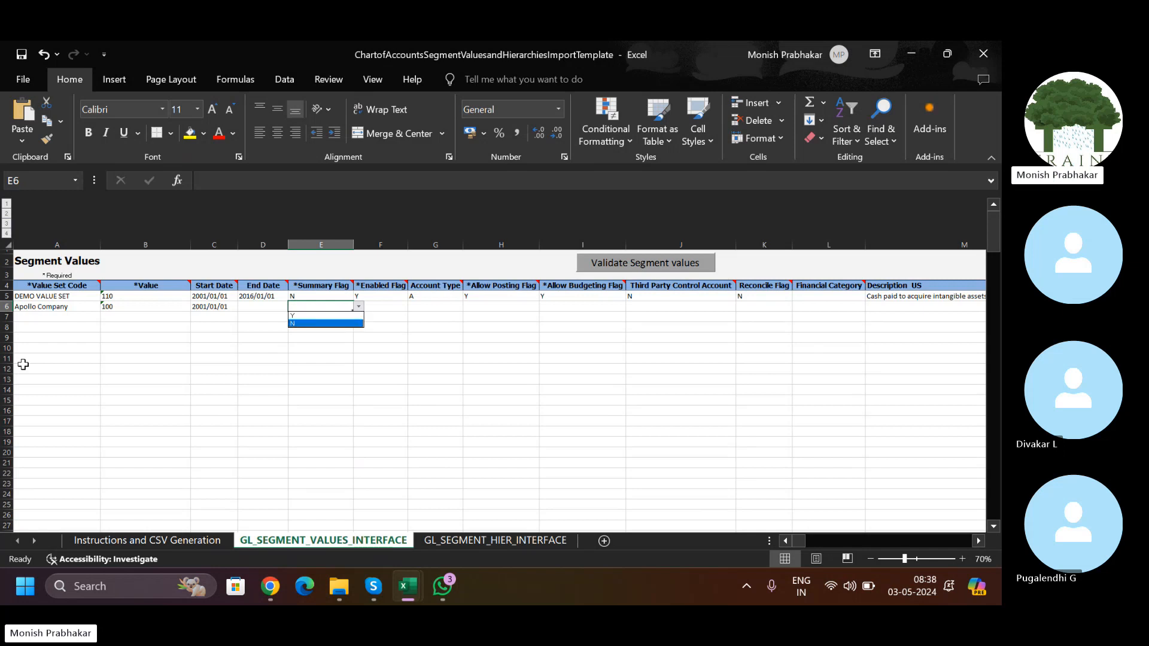
{"action": "key", "text": "Escape"}
{"action": "key", "text": "Tab"}
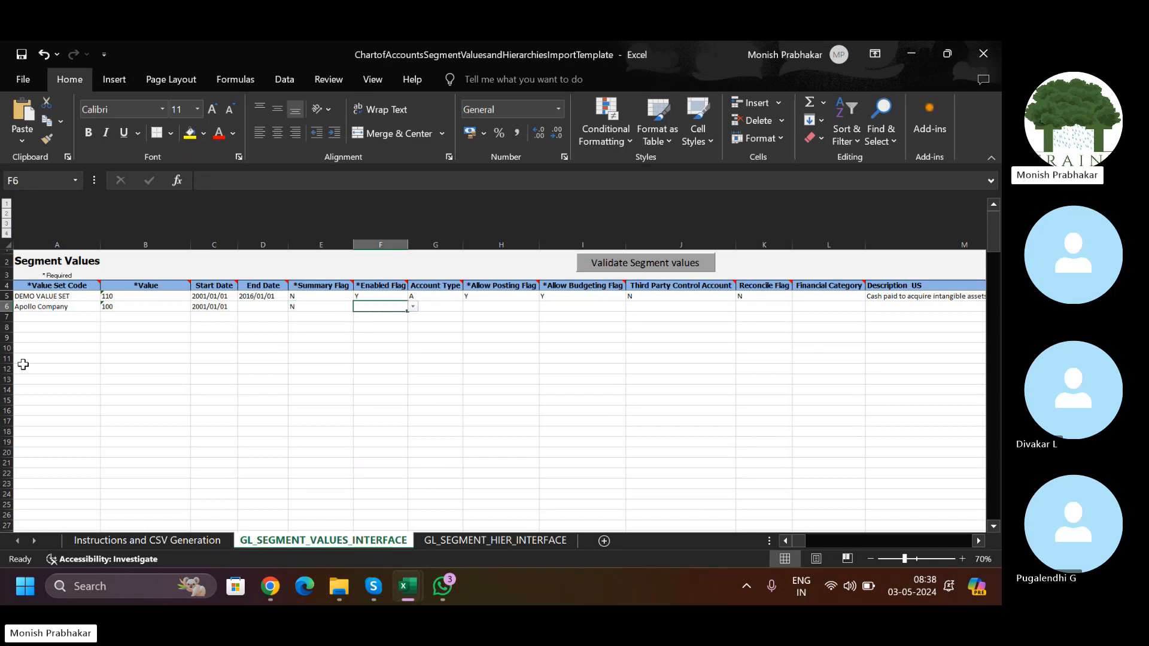
Step: Set the Enabled Flag to Y in the Apollo Company row and leave its Account Type blank
{"action": "type", "text": "Y"}
{"action": "key", "text": "Tab"}
{"action": "key", "text": "alt+Down"}
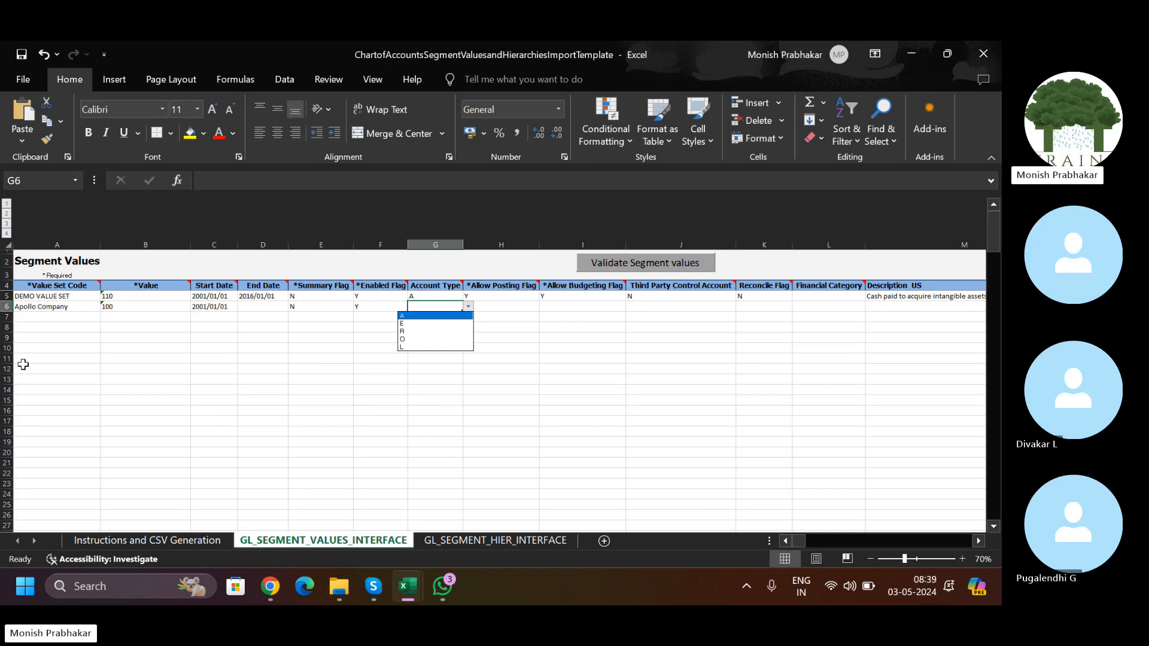
{"action": "key", "text": "Escape"}
{"action": "key", "text": "Tab"}
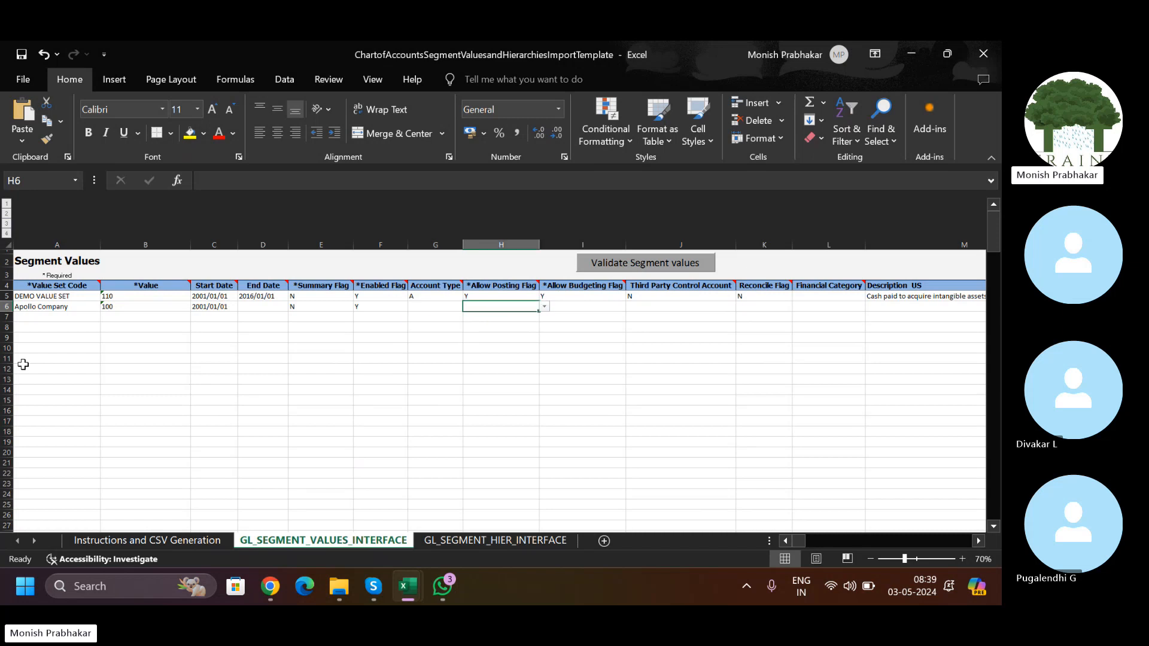
Step: Set both the Allow Posting Flag and the Allow Budgeting Flag to Y in the Apollo Company row
{"action": "key", "text": "alt+Down"}
{"action": "key", "text": "Return"}
{"action": "key", "text": "Tab"}
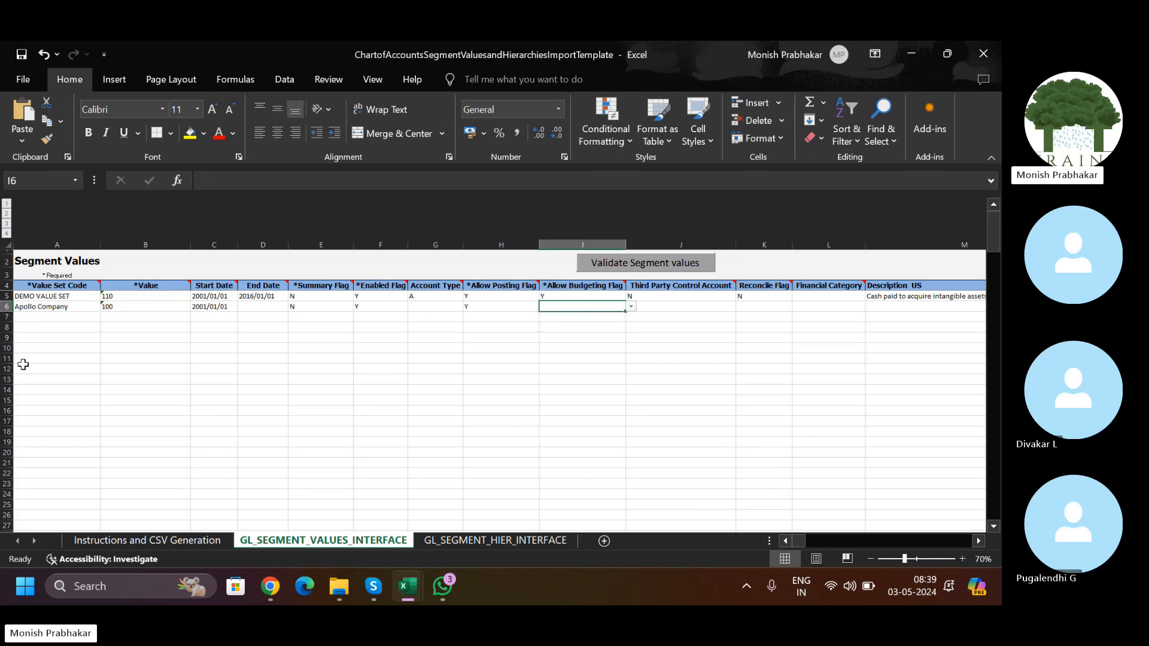
{"action": "key", "text": "alt+Down"}
{"action": "key", "text": "Return"}
{"action": "key", "text": "Tab"}
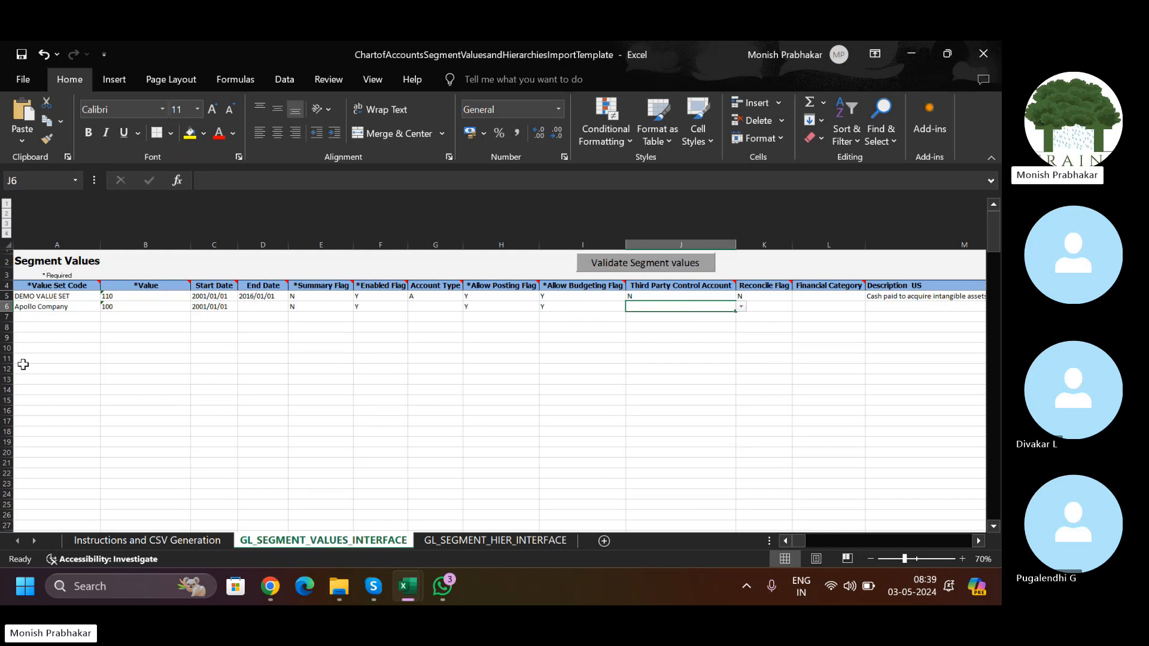
Step: Set Third Party Control Account and Reconcile Flag to N in the Apollo Company row
{"action": "key", "text": "alt+Down"}
{"action": "key", "text": "Down"}
{"action": "key", "text": "Return"}
{"action": "key", "text": "Tab"}
{"action": "key", "text": "alt+Down"}
{"action": "key", "text": "Down"}
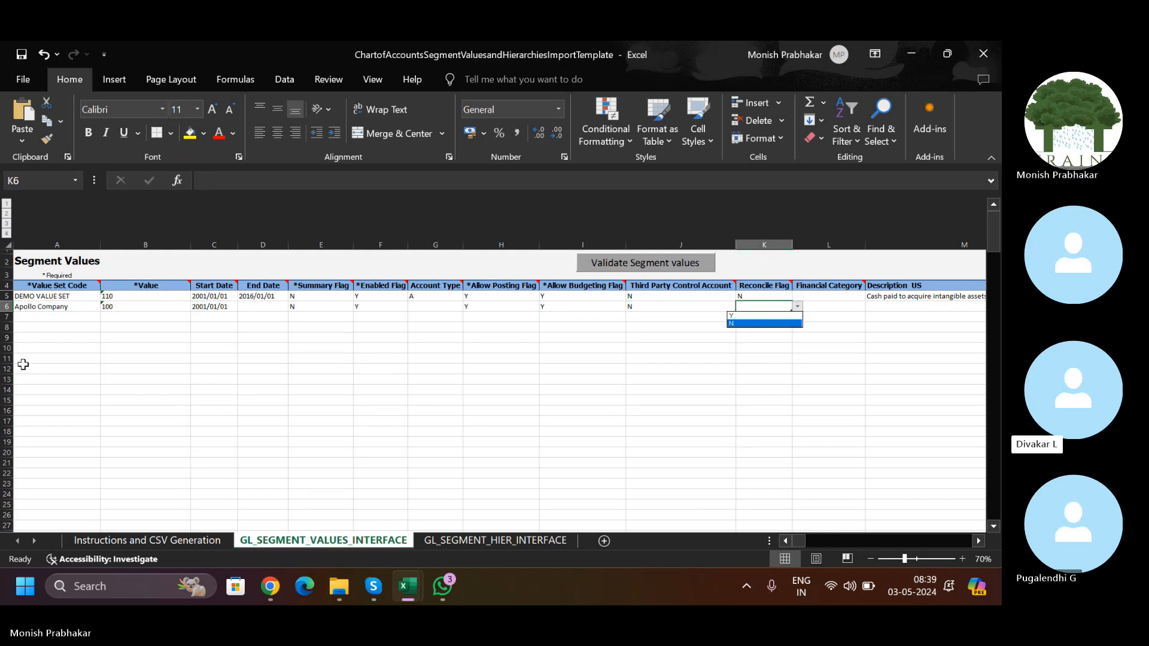
{"action": "key", "text": "Return"}
{"action": "key", "text": "Tab"}
Step: Review the completed Apollo Company row and read the comment on the Account Type column header
{"action": "key", "text": "Right"}
{"action": "key", "text": "Left"}
{"action": "key", "text": "Left"}
{"action": "key", "text": "Left"}
{"action": "key", "text": "Left"}
{"action": "key", "text": "Left"}
{"action": "key", "text": "Left"}
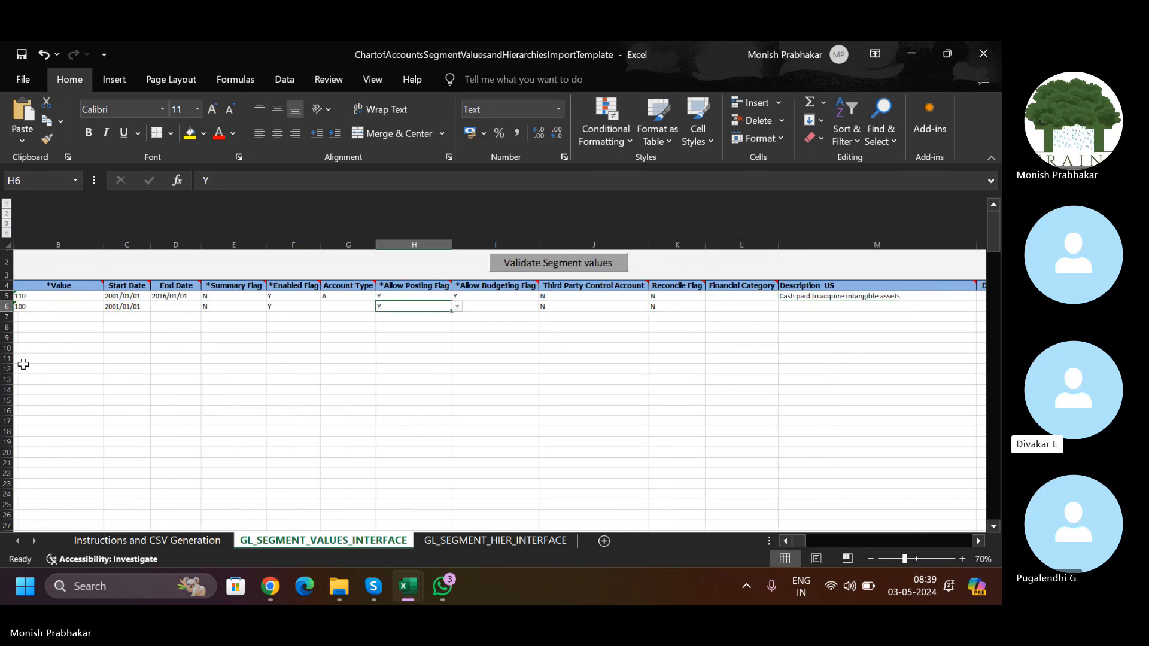
{"action": "key", "text": "Up"}
{"action": "left_click", "coordinate": [351, 286]}
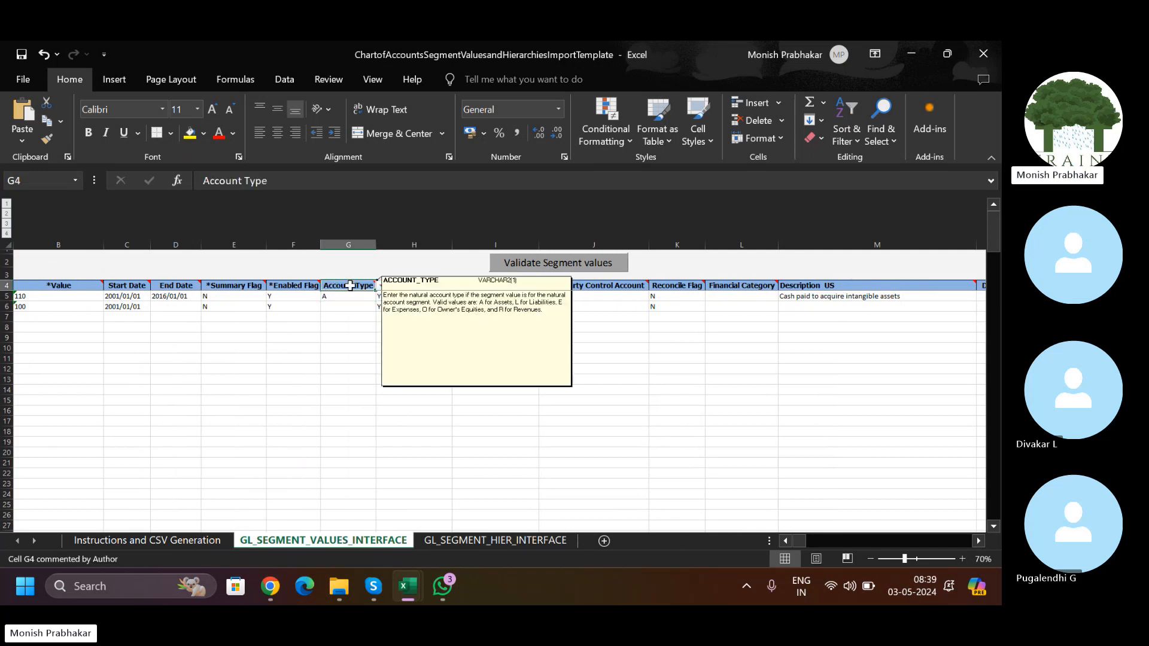
{"action": "left_click", "coordinate": [392, 286]}
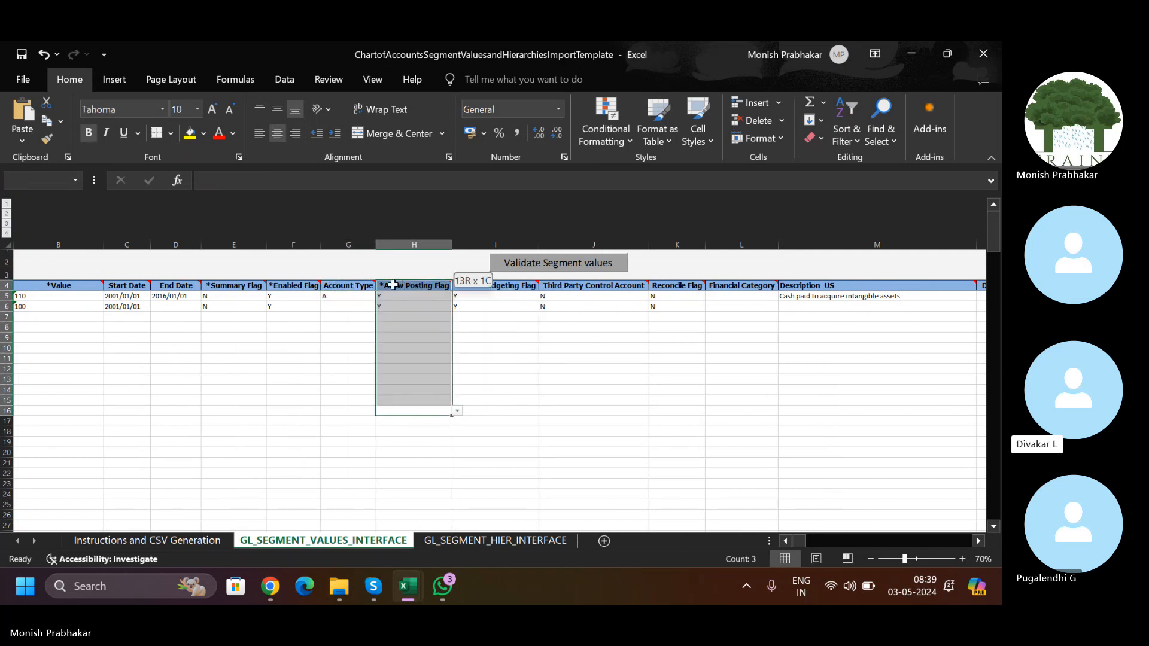
Step: Delete the sample DEMO VALUE SET row from the segment values sheet
{"action": "left_click", "coordinate": [326, 298]}
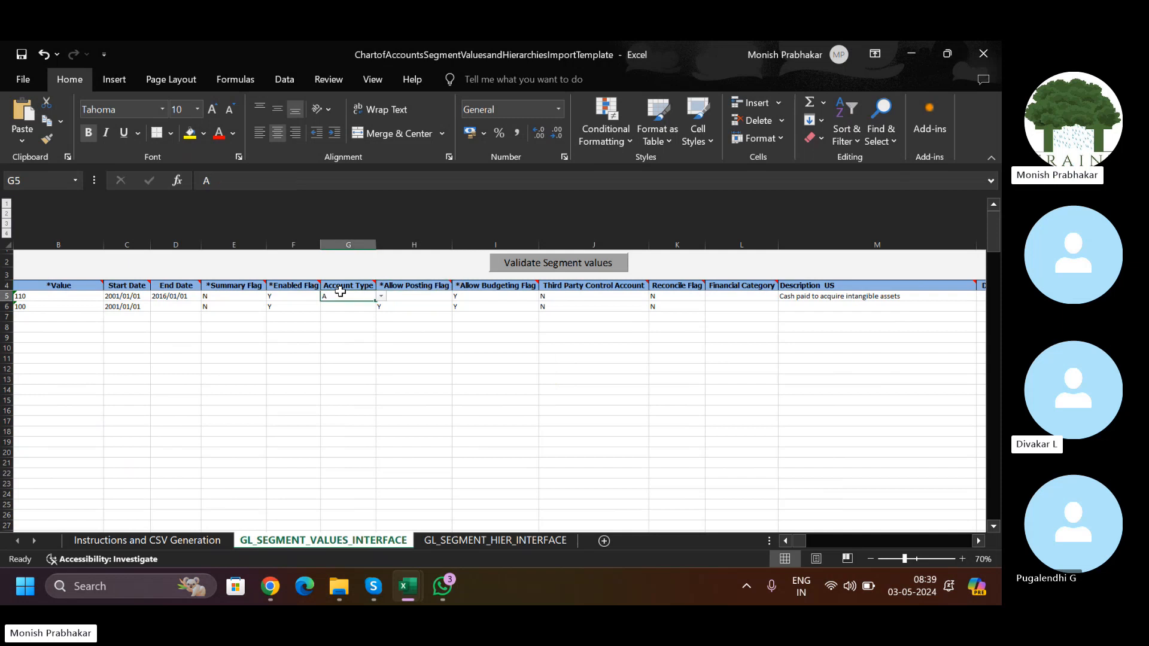
{"action": "key", "text": "shift+space"}
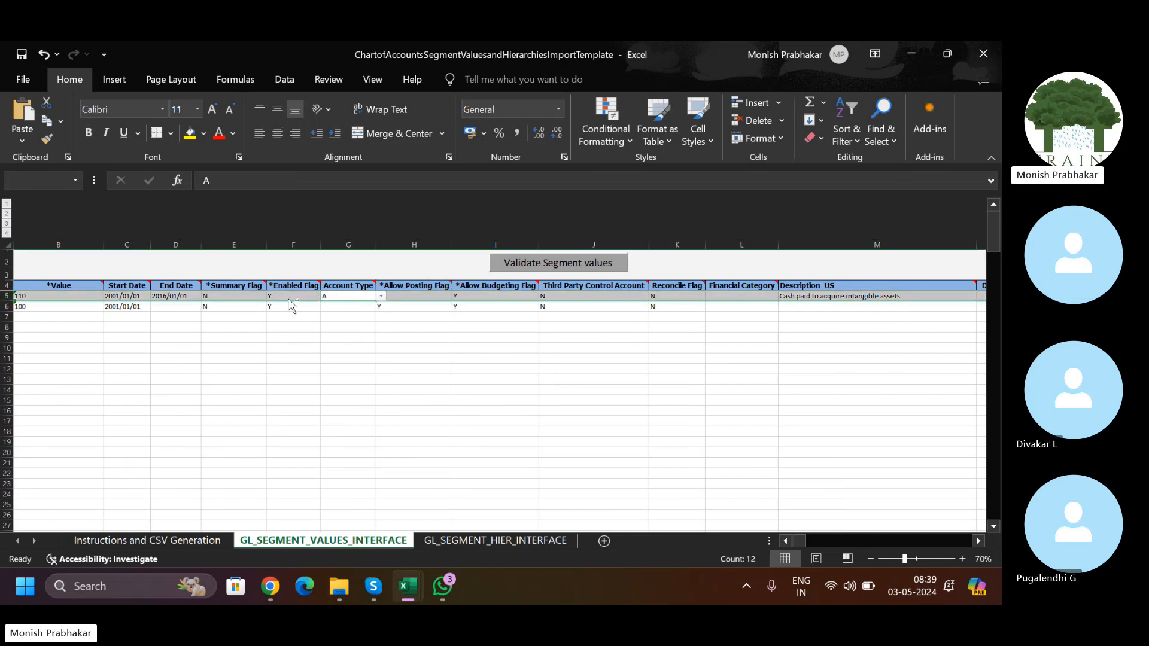
{"action": "key", "text": "ctrl+minus"}
Step: Enter Apollo Hospitality as the US description for the Apollo Company value 100
{"action": "key", "text": "Right"}
{"action": "key", "text": "Right"}
{"action": "key", "text": "Right"}
{"action": "key", "text": "Right"}
{"action": "key", "text": "Right"}
{"action": "key", "text": "Right"}
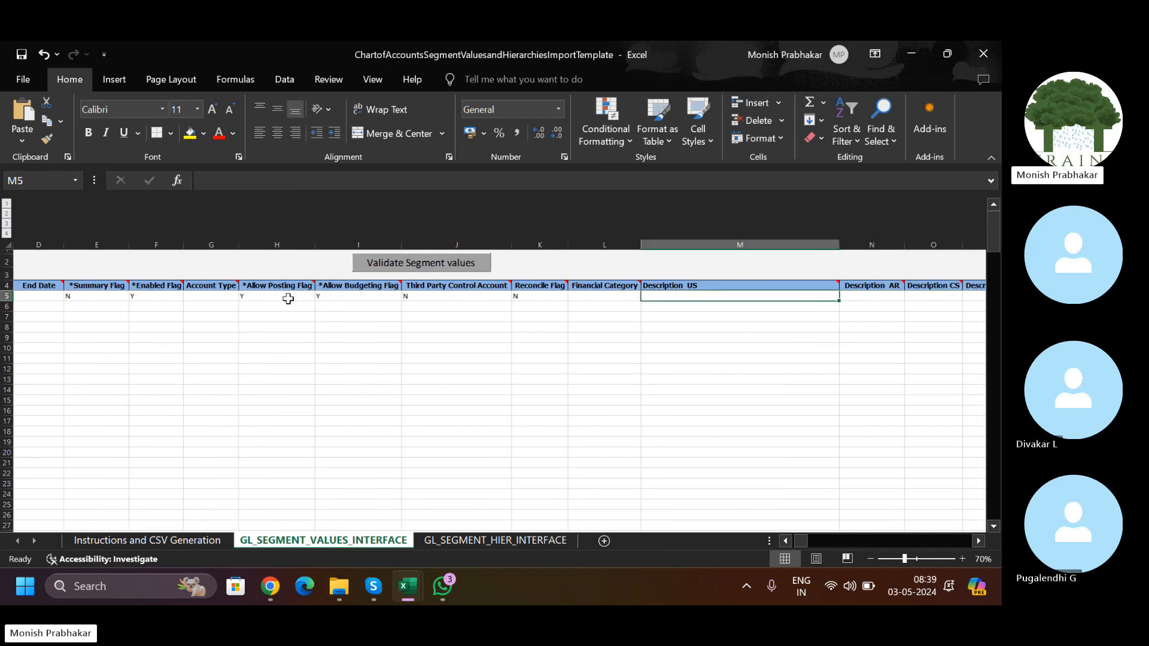
{"action": "type", "text": "A"}
{"action": "key", "text": "Caps_Lock"}
{"action": "type", "text": "pollo"}
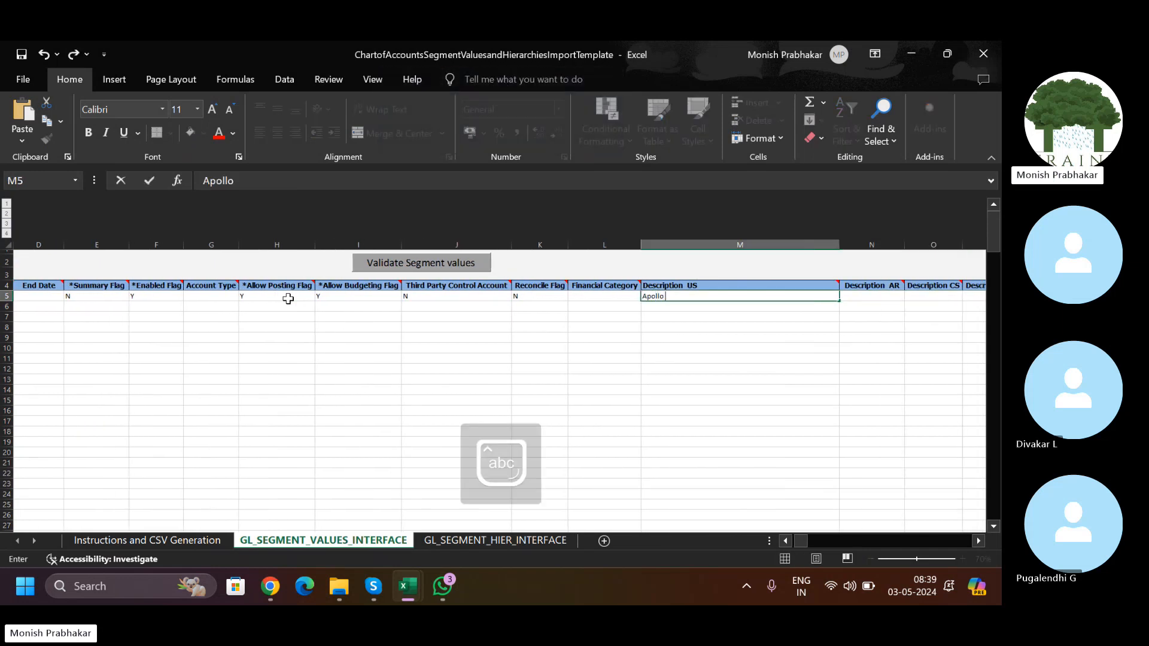
{"action": "type", "text": " H"}
{"action": "key", "text": "Caps_Lock"}
{"action": "type", "text": "ospitality"}
{"action": "key", "text": "Return"}
Step: Enter Apollo Company as the value set code in cell A6 to begin a second row
{"action": "key", "text": "Left"}
{"action": "key", "text": "Left"}
{"action": "key", "text": "Left"}
{"action": "key", "text": "Left"}
{"action": "key", "text": "Left"}
{"action": "key", "text": "Left"}
{"action": "key", "text": "Left"}
{"action": "key", "text": "Left"}
{"action": "key", "text": "Left"}
{"action": "key", "text": "Left"}
{"action": "key", "text": "Left"}
{"action": "key", "text": "Left"}
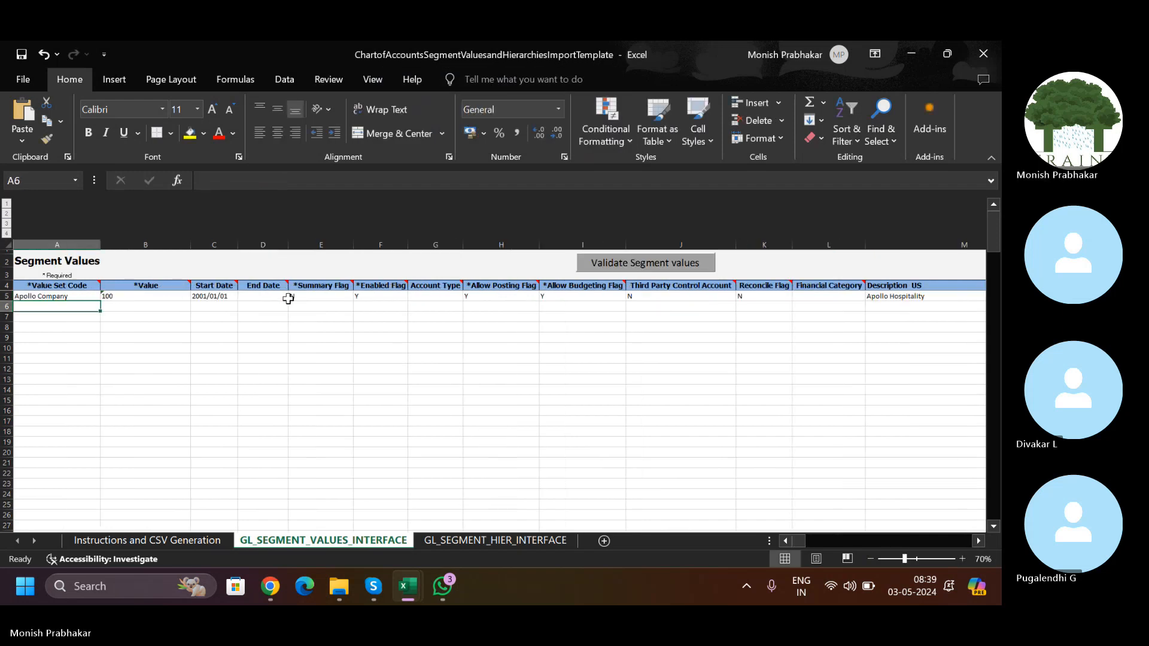
{"action": "type", "text": "Apollo Company"}
{"action": "key", "text": "Tab"}
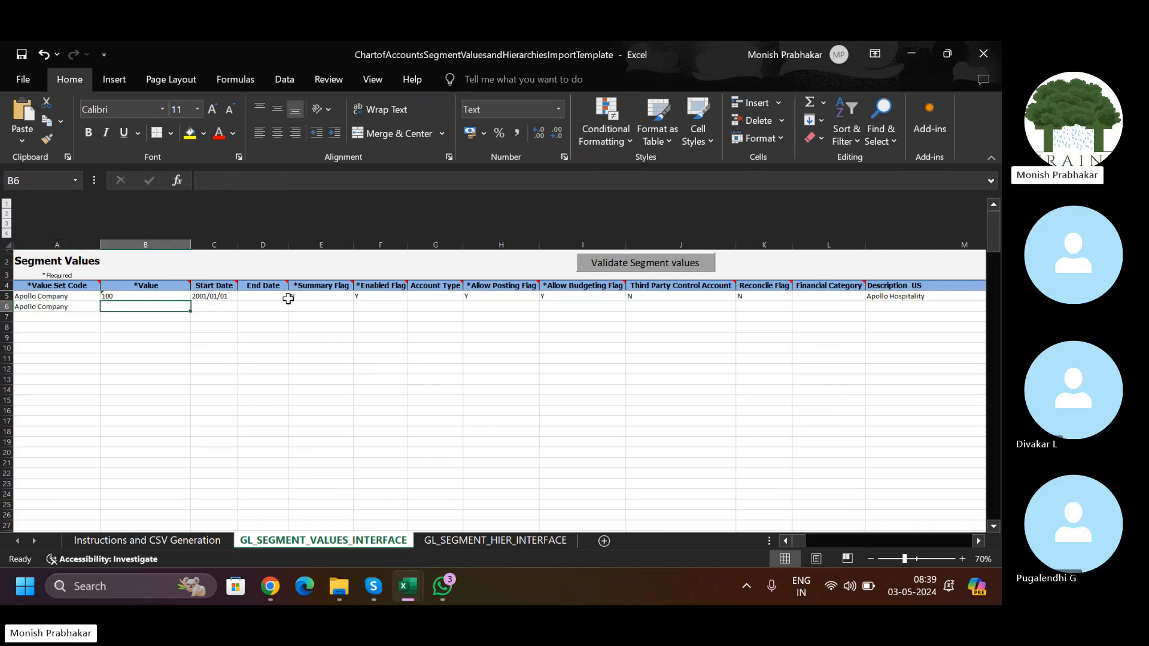
Step: Enter 200 as the second row's value and fill its start date from the row above
{"action": "type", "text": "200"}
{"action": "key", "text": "Tab"}
{"action": "key", "text": "ctrl+d"}
{"action": "key", "text": "Tab"}
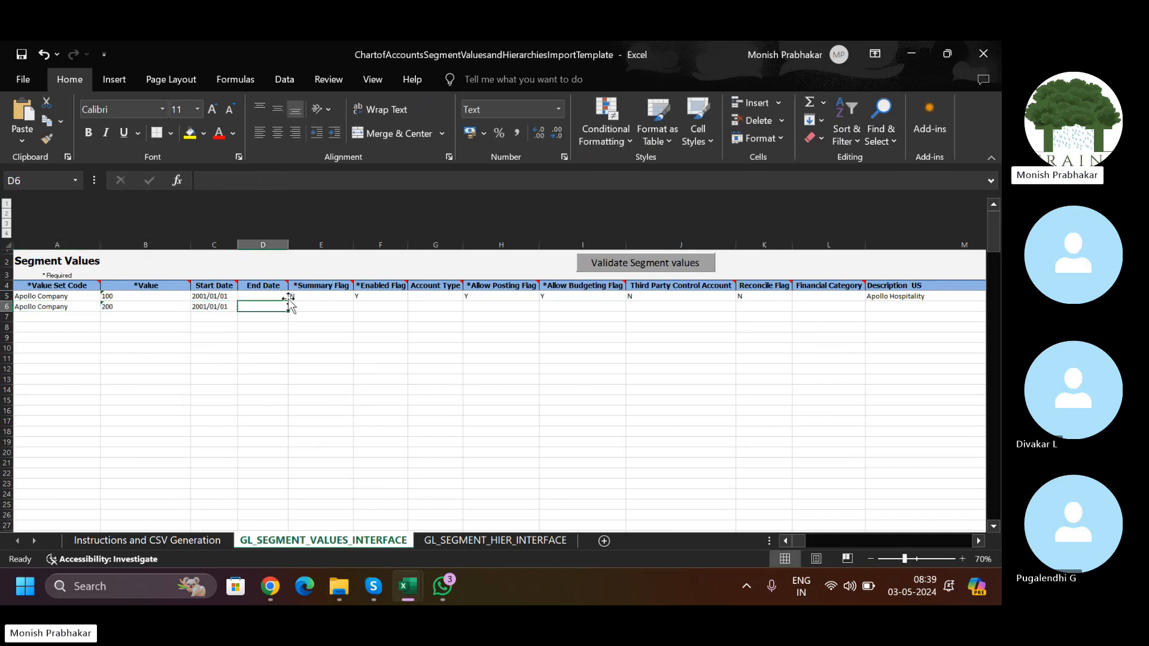
Step: Fill the second row's cells from Summary Flag through Reconcile Flag with the values from the row above
{"action": "key", "text": "Tab"}
{"action": "key", "text": "shift+Up"}
{"action": "key", "text": "shift+Right"}
{"action": "key", "text": "shift+Right"}
{"action": "key", "text": "shift+Right"}
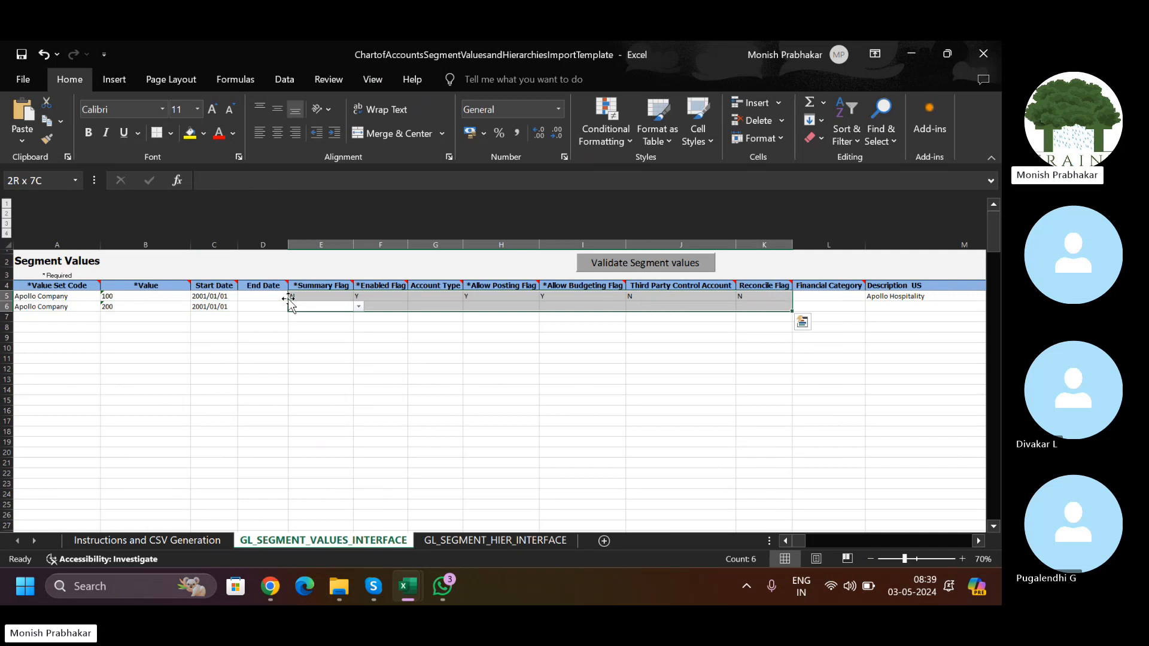
{"action": "key", "text": "ctrl+d"}
Step: Enter Apollo Lab as the US description for the Apollo Company value 200
{"action": "key", "text": "Right"}
{"action": "key", "text": "Right"}
{"action": "key", "text": "Right"}
{"action": "key", "text": "Right"}
{"action": "key", "text": "Right"}
{"action": "key", "text": "Right"}
{"action": "key", "text": "Right"}
{"action": "key", "text": "Right"}
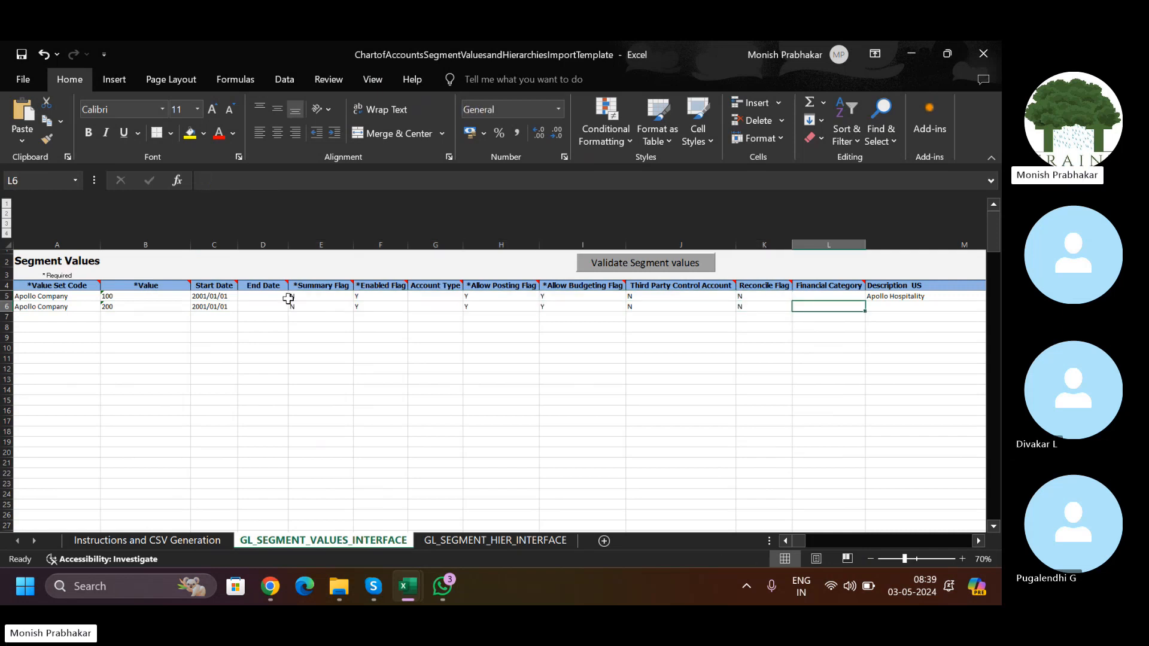
{"action": "type", "text": "A"}
{"action": "key", "text": "Caps_Lock"}
{"action": "type", "text": "pollo"}
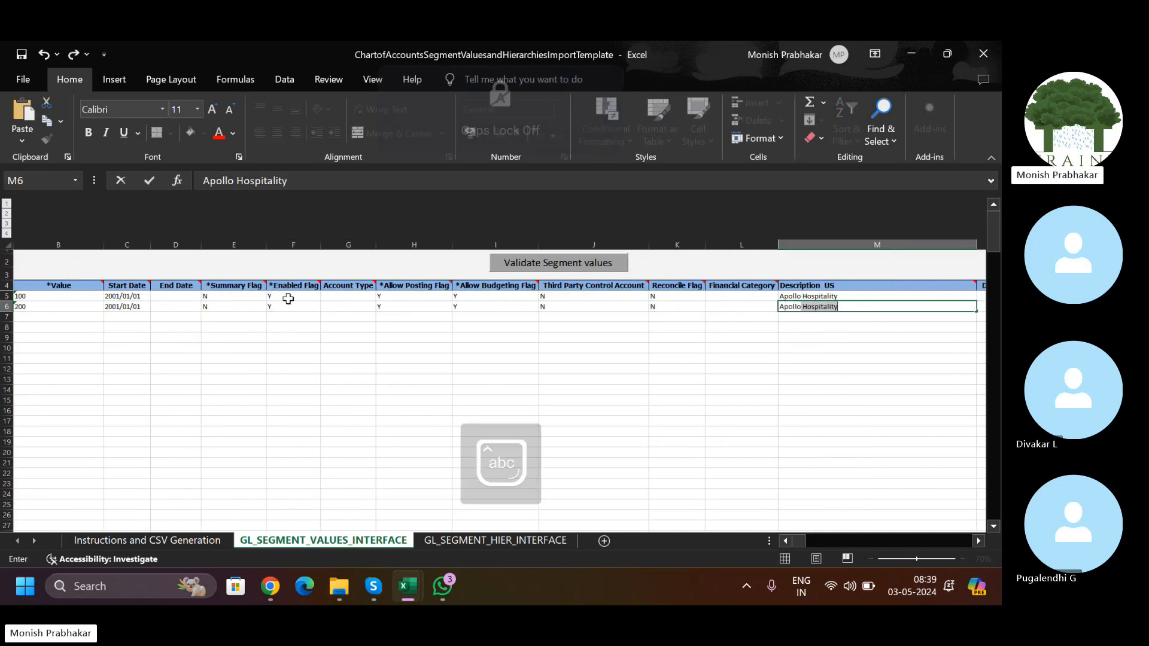
{"action": "type", "text": " D"}
{"action": "key", "text": "BackSpace"}
{"action": "key", "text": "Caps_Lock"}
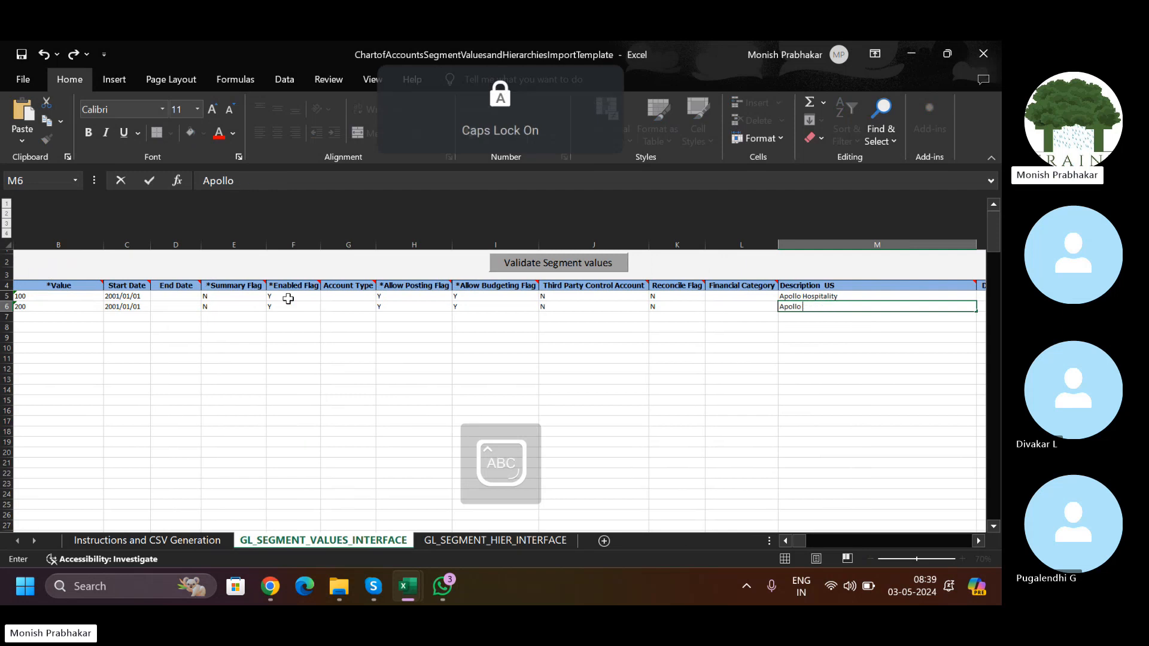
{"action": "key", "text": "Return"}
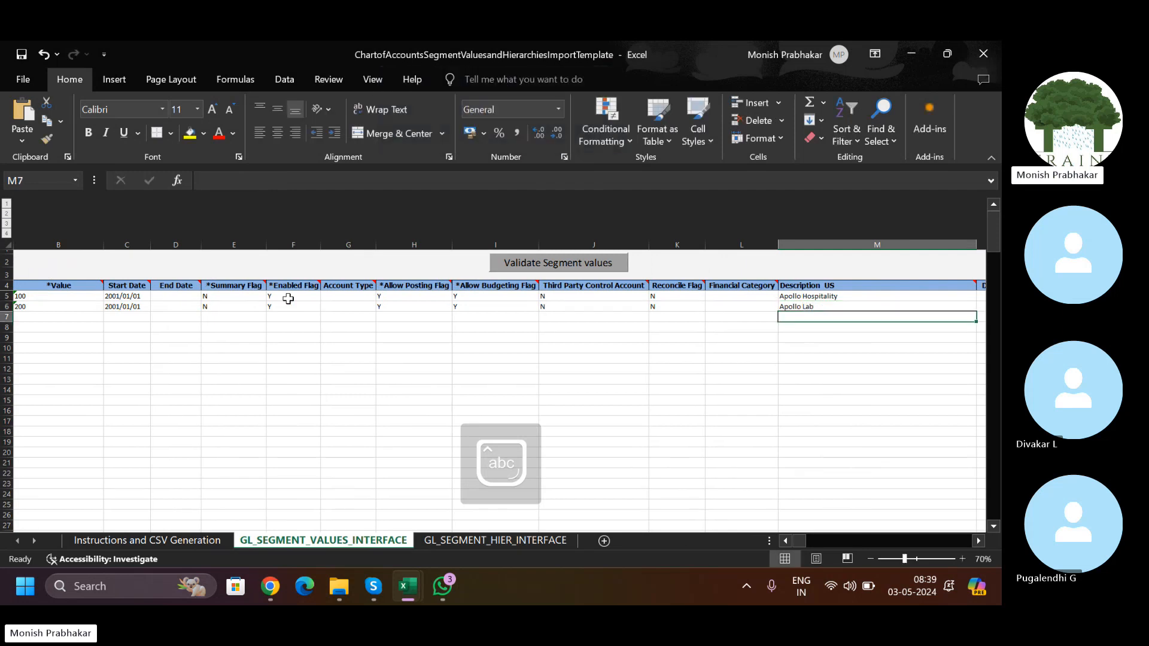
Step: Review the descriptions and the remaining entries of the two Apollo Company rows
{"action": "key", "text": "Up"}
{"action": "key", "text": "Up"}
{"action": "key", "text": "shift+Down"}
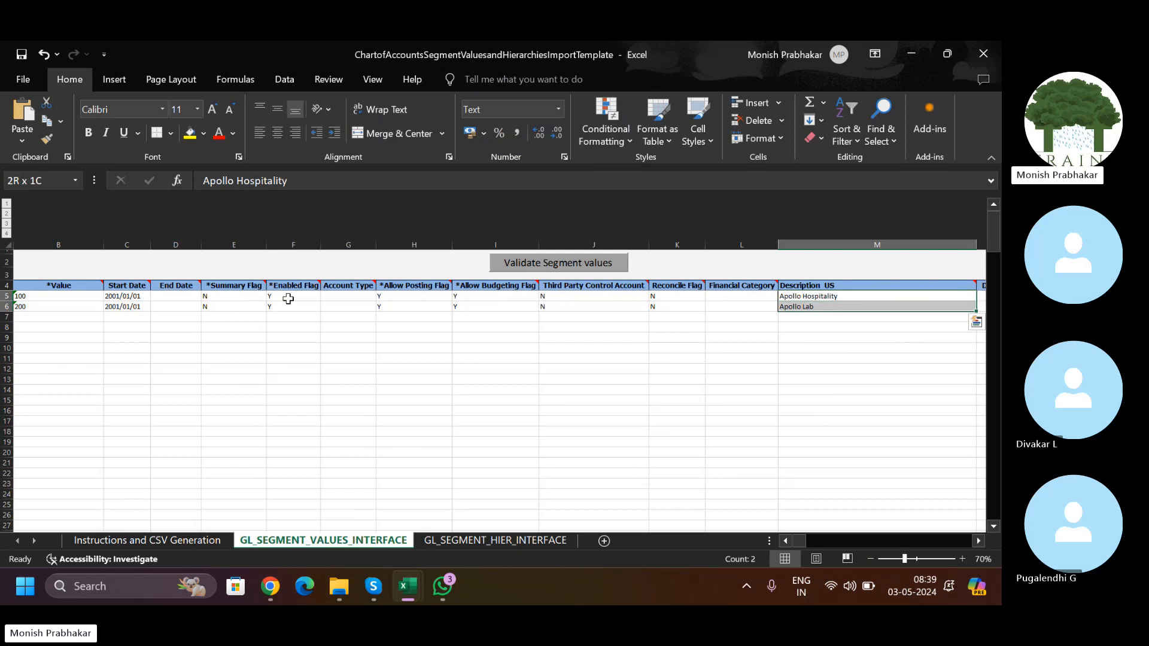
{"action": "key", "text": "Down"}
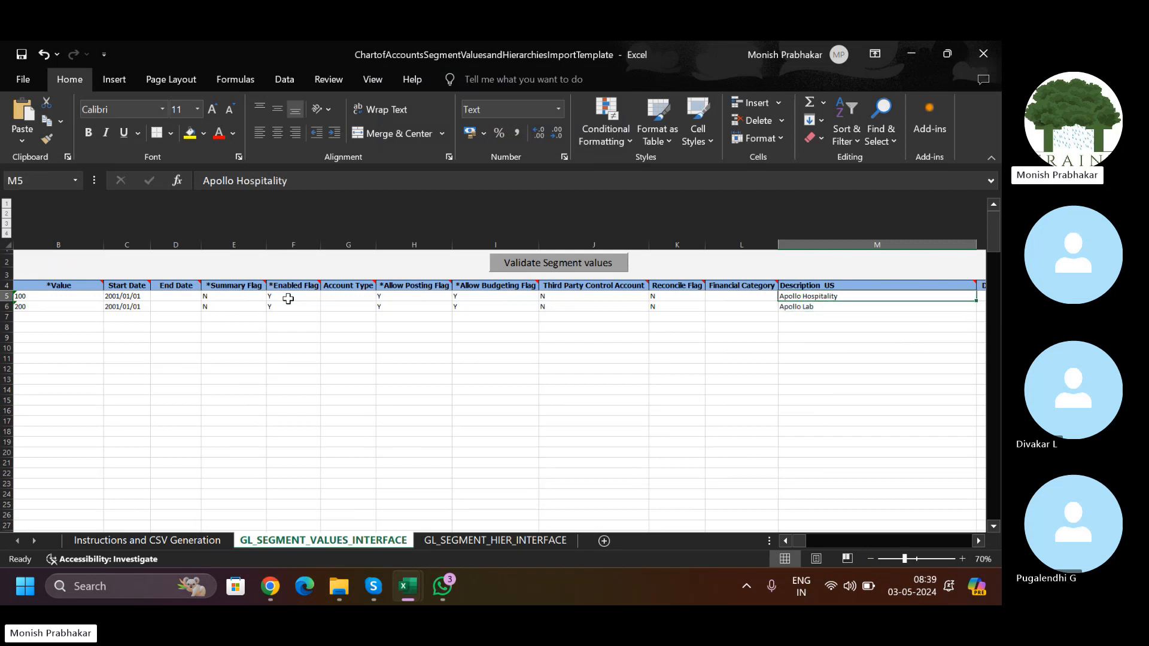
{"action": "key", "text": "Left"}
{"action": "key", "text": "Left"}
{"action": "key", "text": "Left"}
{"action": "key", "text": "Left"}
{"action": "key", "text": "Left"}
{"action": "key", "text": "Left"}
{"action": "key", "text": "Left"}
{"action": "key", "text": "Left"}
{"action": "key", "text": "Left"}
{"action": "key", "text": "Left"}
{"action": "key", "text": "Left"}
{"action": "key", "text": "Left"}
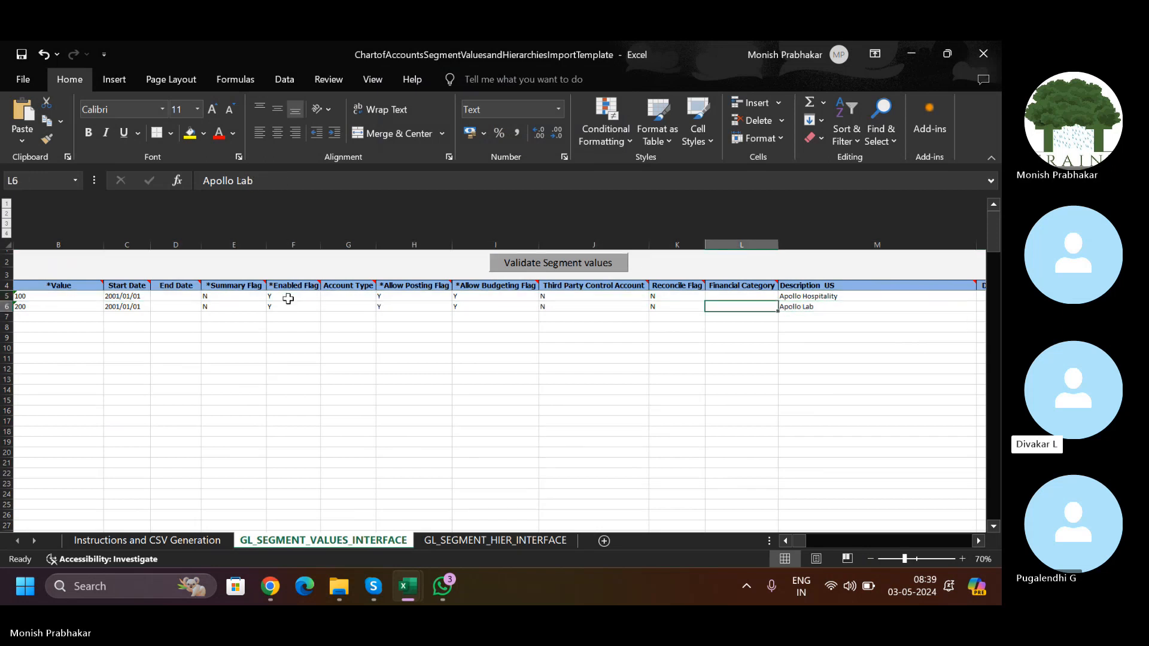
{"action": "key", "text": "Up"}
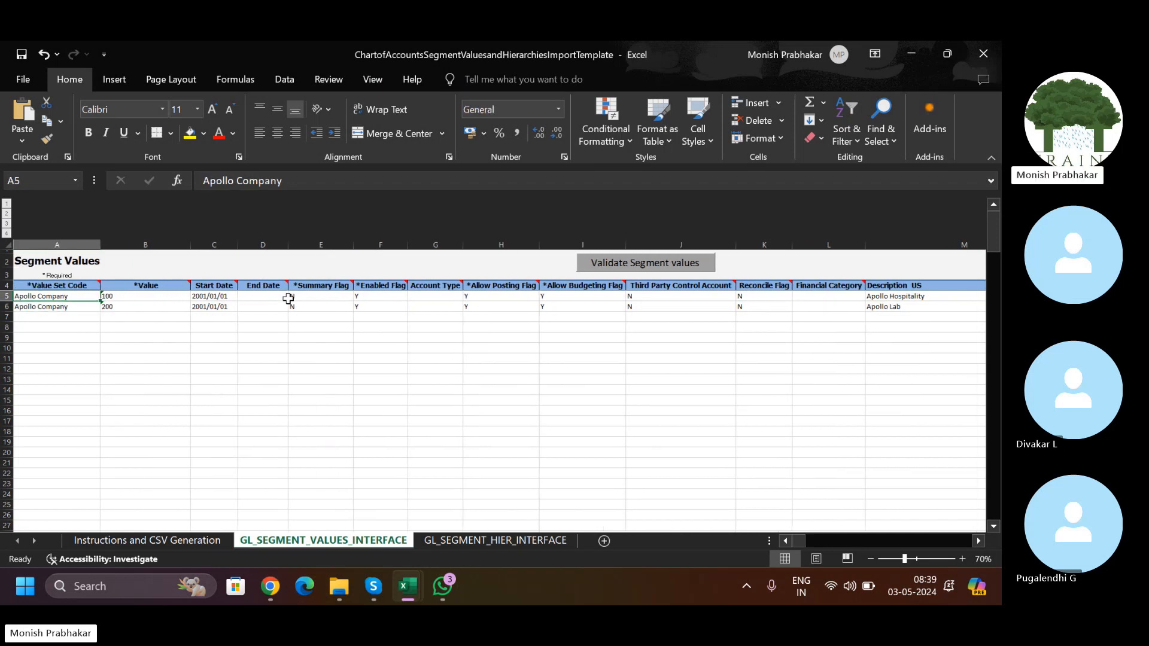
{"action": "key", "text": "shift+space"}
{"action": "key", "text": "shift+Down"}
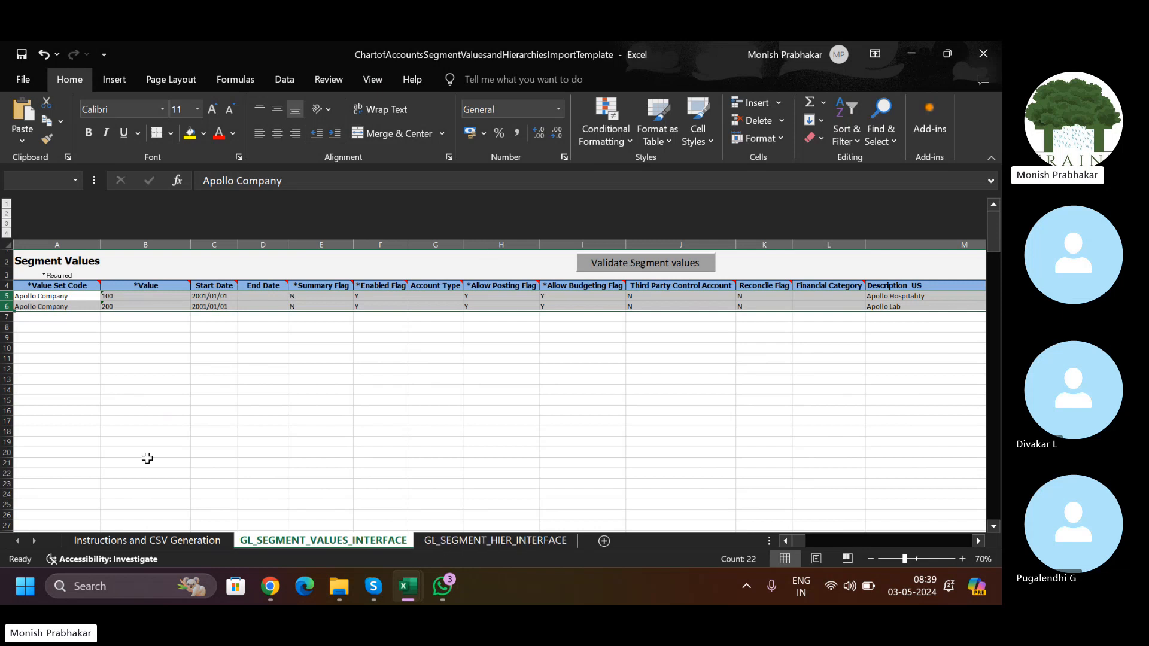
{"action": "key", "text": "Left"}
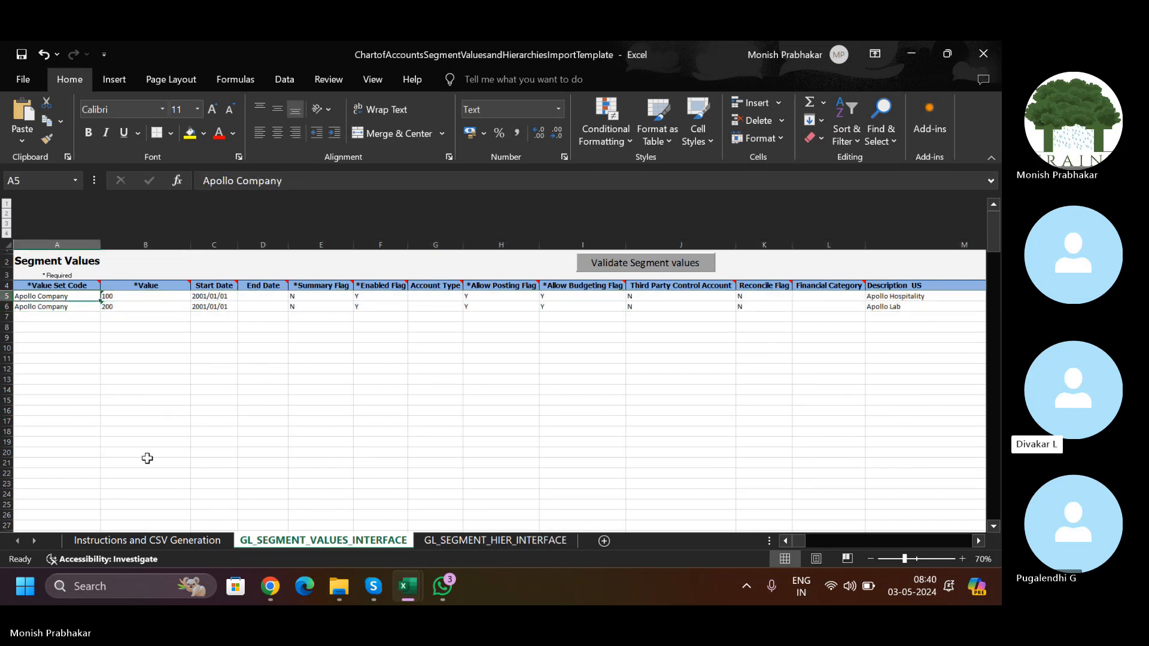
Step: Ignore the number-stored-as-text error on the segment values 100 and 200
{"action": "key", "text": "Right"}
{"action": "key", "text": "shift+Down"}
{"action": "left_click", "coordinate": [85, 305]}
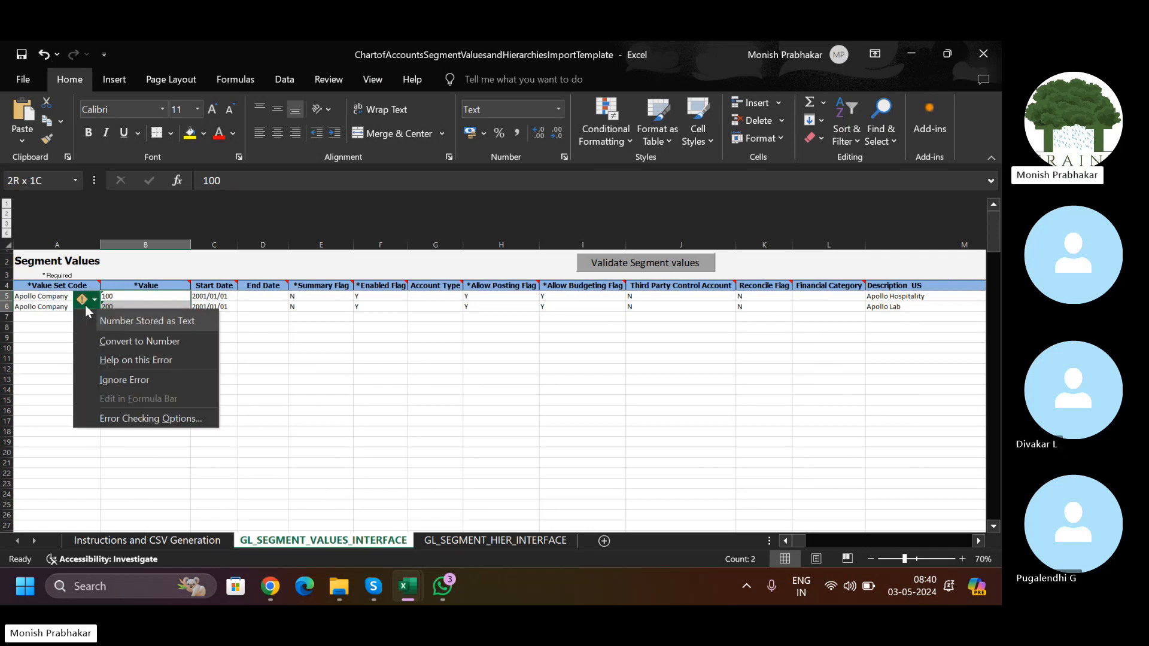
{"action": "left_click", "coordinate": [105, 378]}
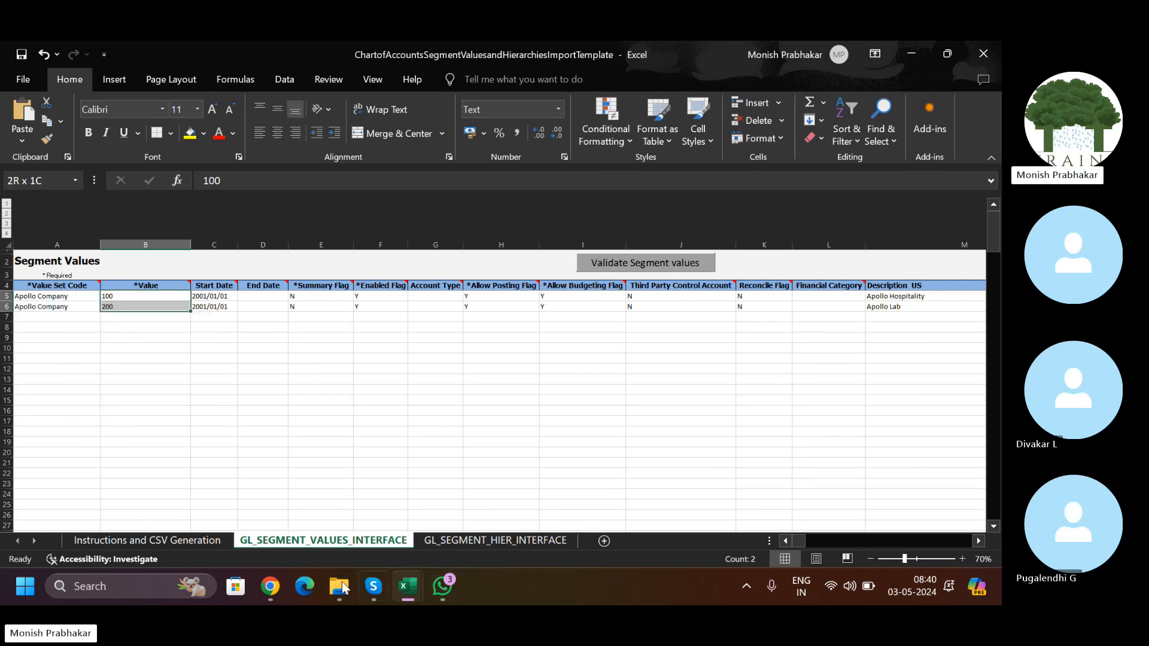
Step: Switch to Chrome and close the accounting flexfield's deployment confirmation on the Manage Chart of Accounts Structures page
{"action": "left_click", "coordinate": [263, 587]}
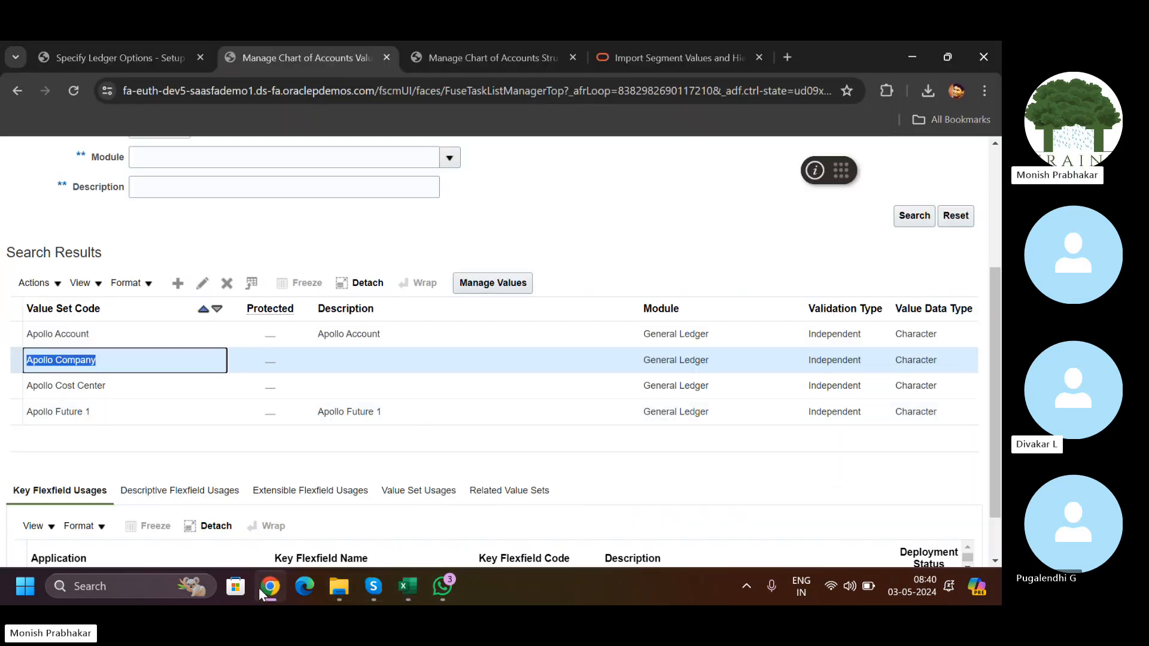
{"action": "left_click", "coordinate": [461, 41]}
{"action": "left_click", "coordinate": [756, 387]}
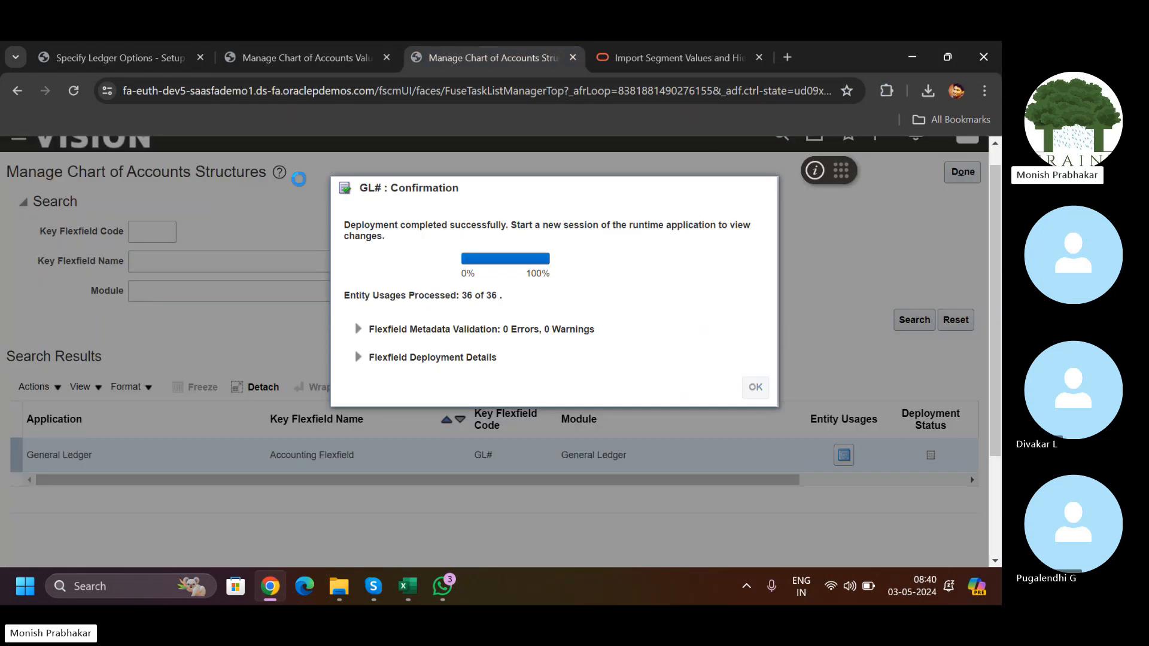
Step: Check which Entity values the Retained Earnings Account offers in the ledger options, and return to the chart of accounts value sets
{"action": "left_click", "coordinate": [255, 54]}
{"action": "left_click", "coordinate": [90, 55]}
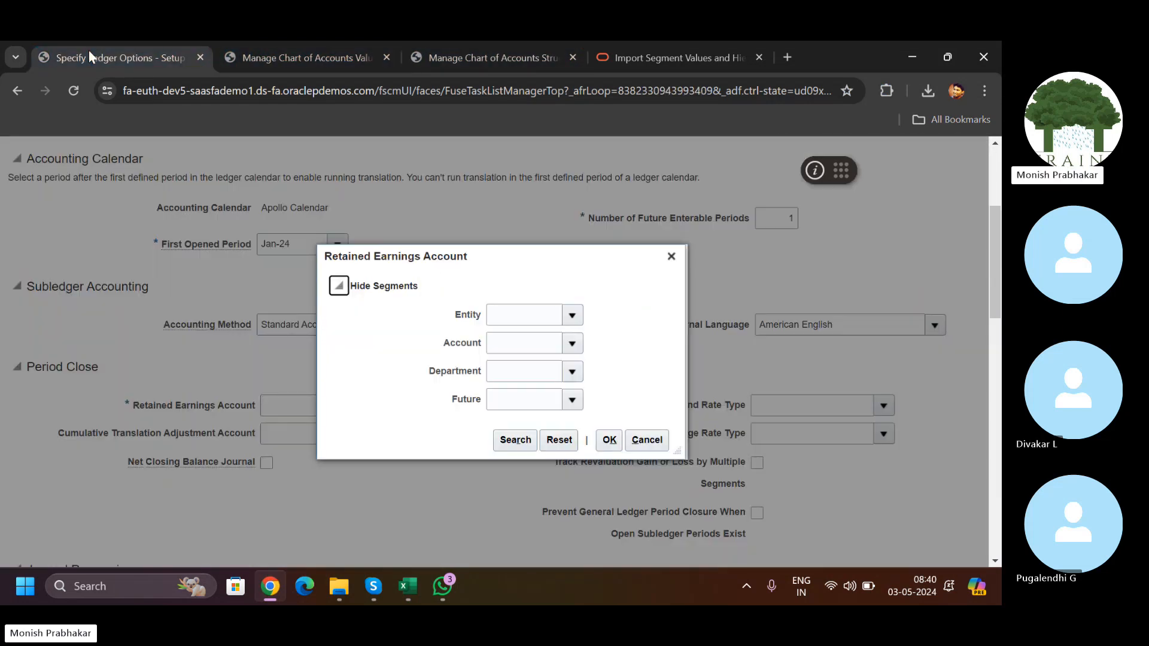
{"action": "left_click", "coordinate": [575, 318]}
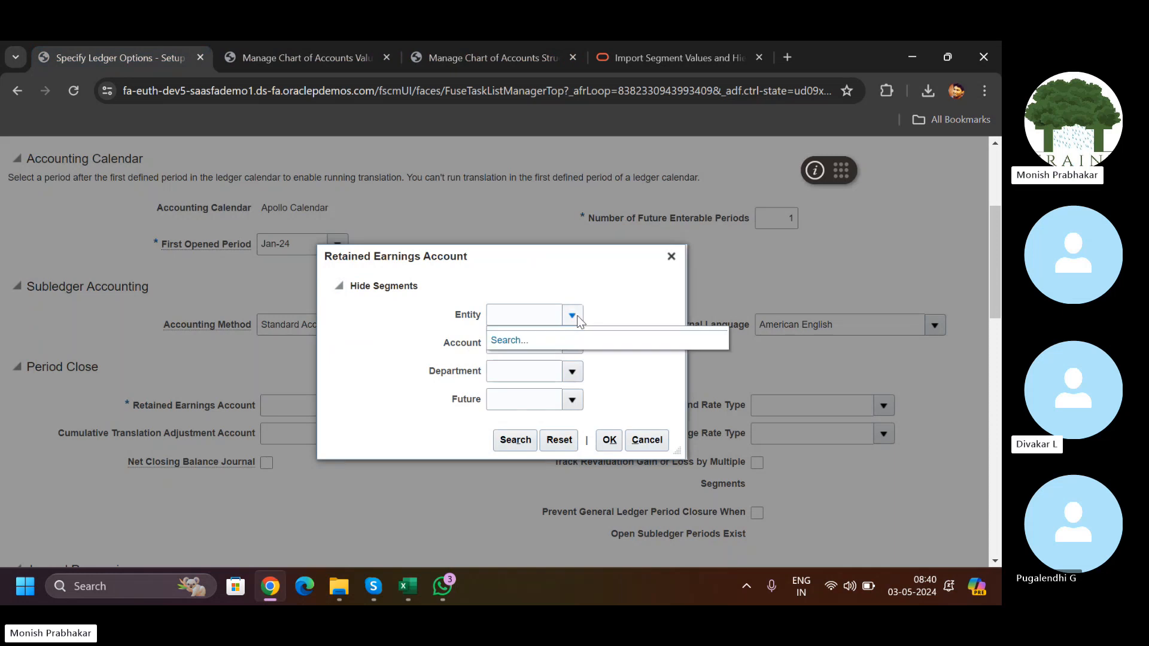
{"action": "left_click", "coordinate": [646, 440]}
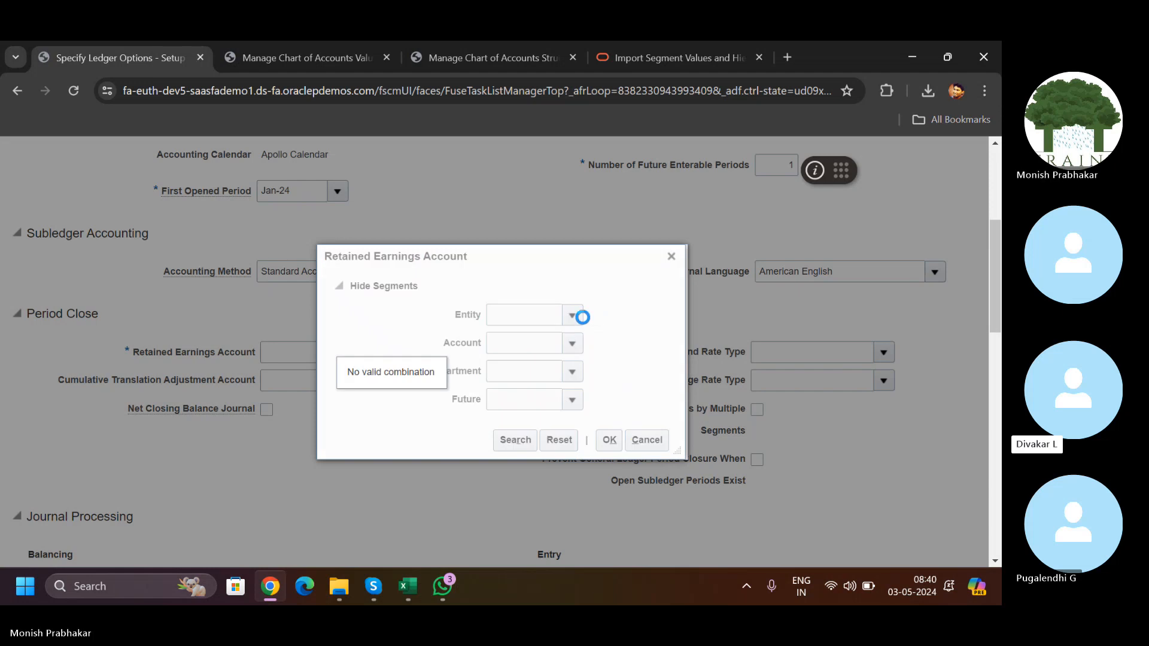
{"action": "left_click", "coordinate": [576, 318]}
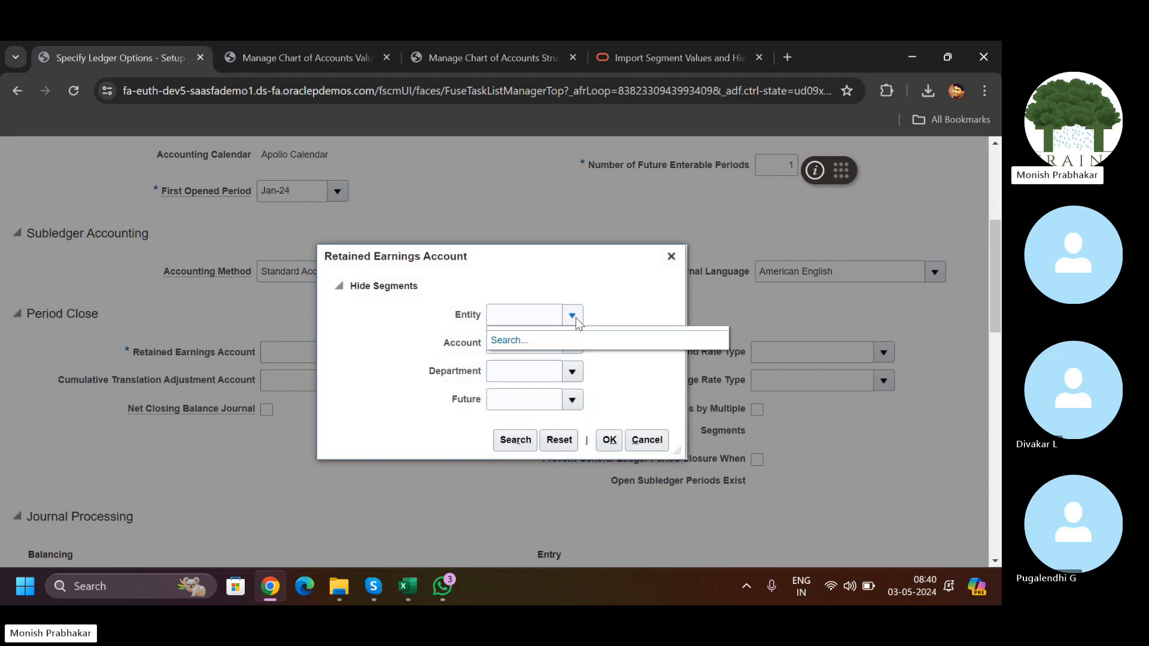
{"action": "left_click", "coordinate": [507, 342]}
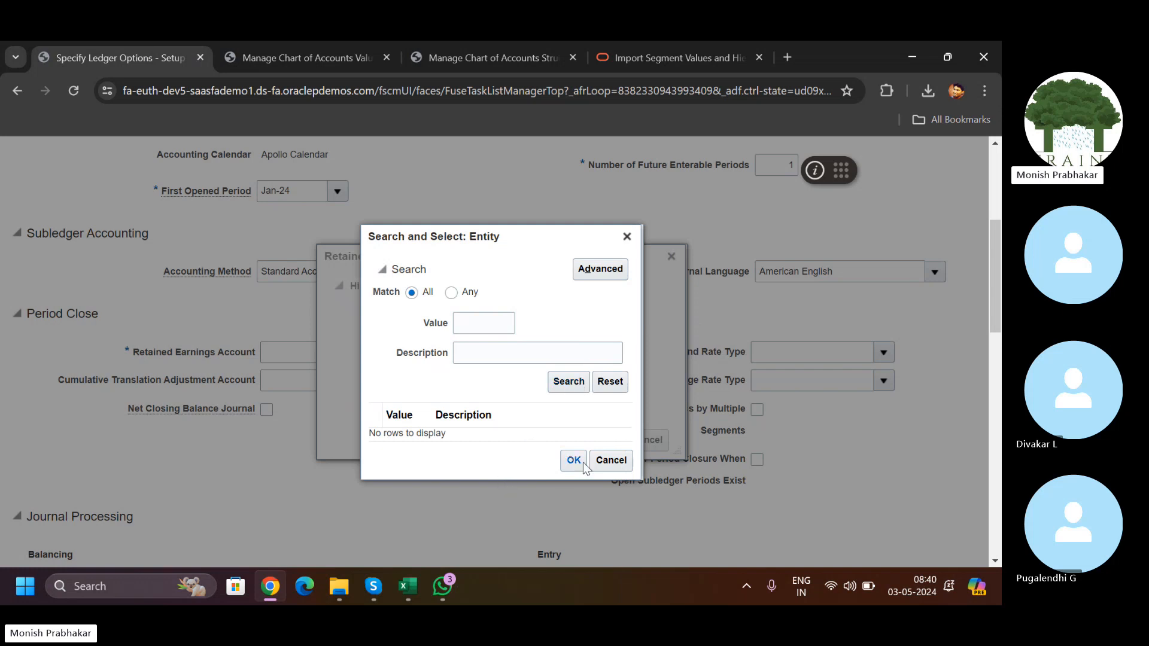
{"action": "left_click", "coordinate": [604, 460]}
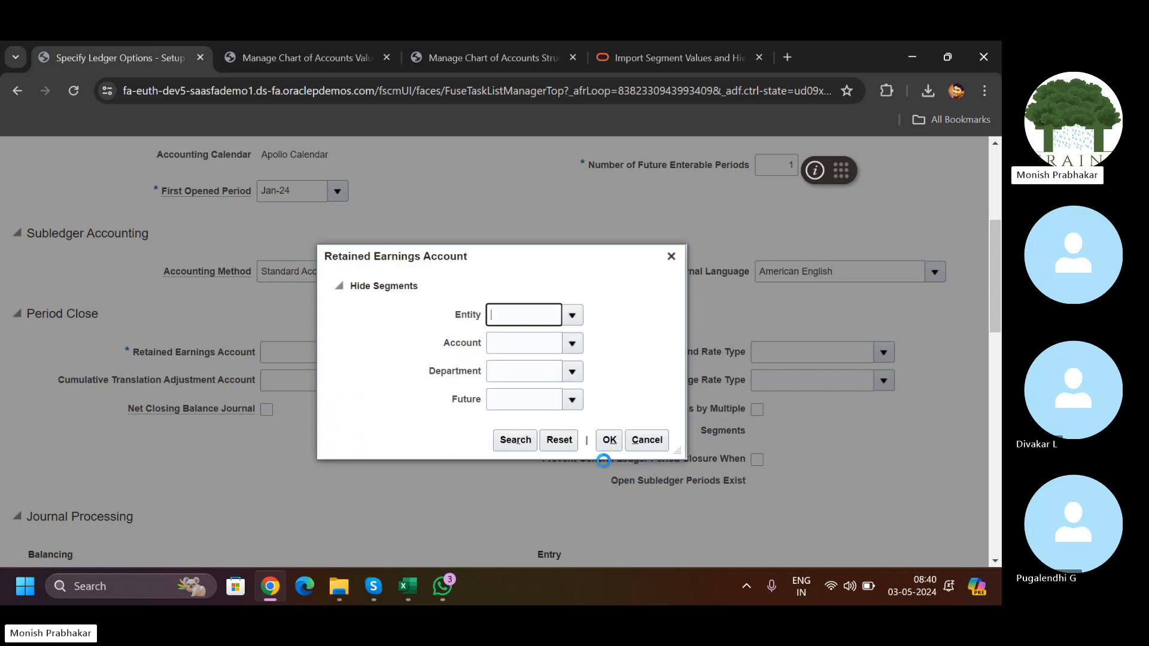
{"action": "left_click", "coordinate": [319, 43]}
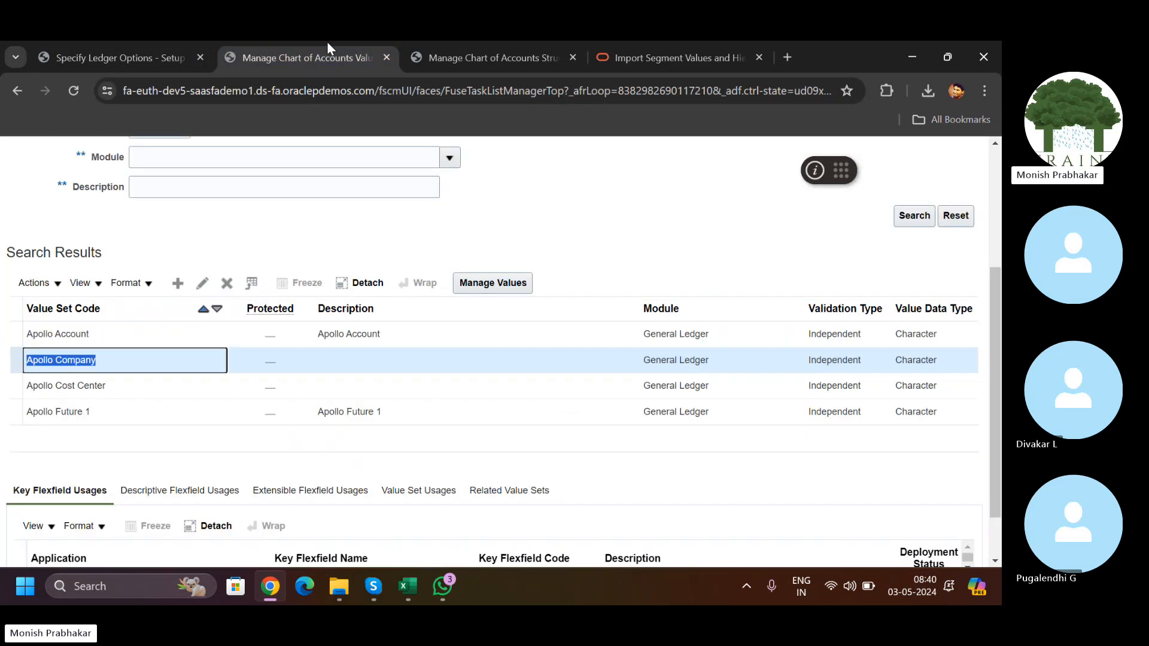
Step: Try to open the values of the Apollo Company value set and dismiss the resulting error
{"action": "left_click", "coordinate": [493, 286]}
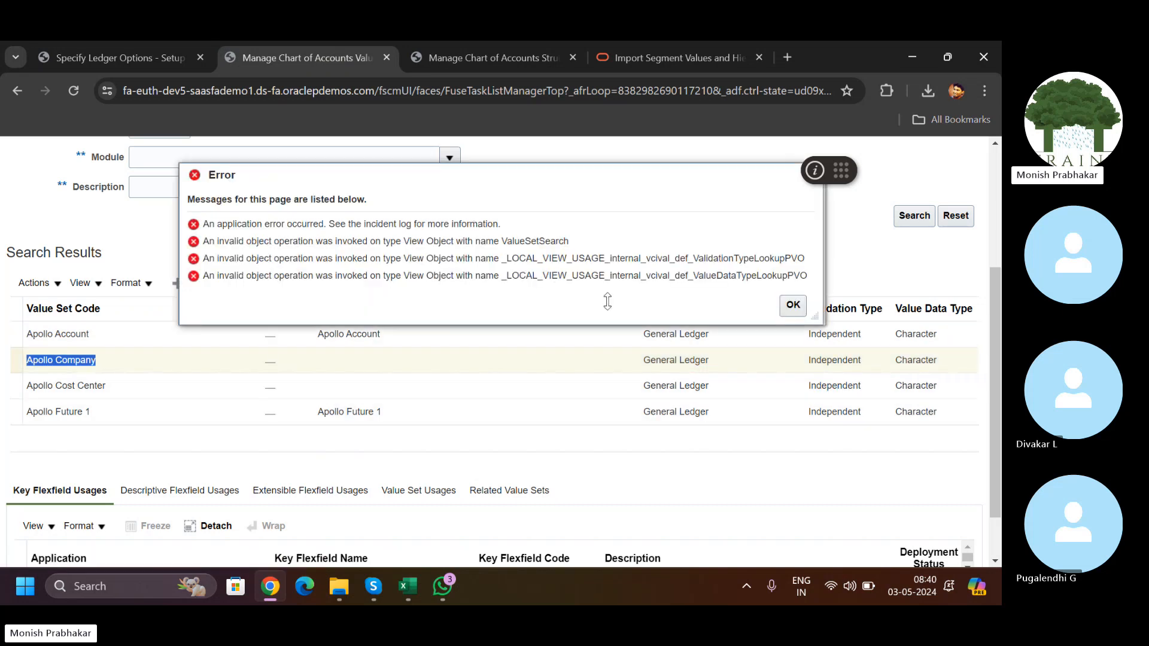
{"action": "left_click", "coordinate": [793, 305]}
Step: Close the Apollo Implementation Project tab, then cancel out of the chart of accounts value set values and close that tab
{"action": "left_click", "coordinate": [494, 54]}
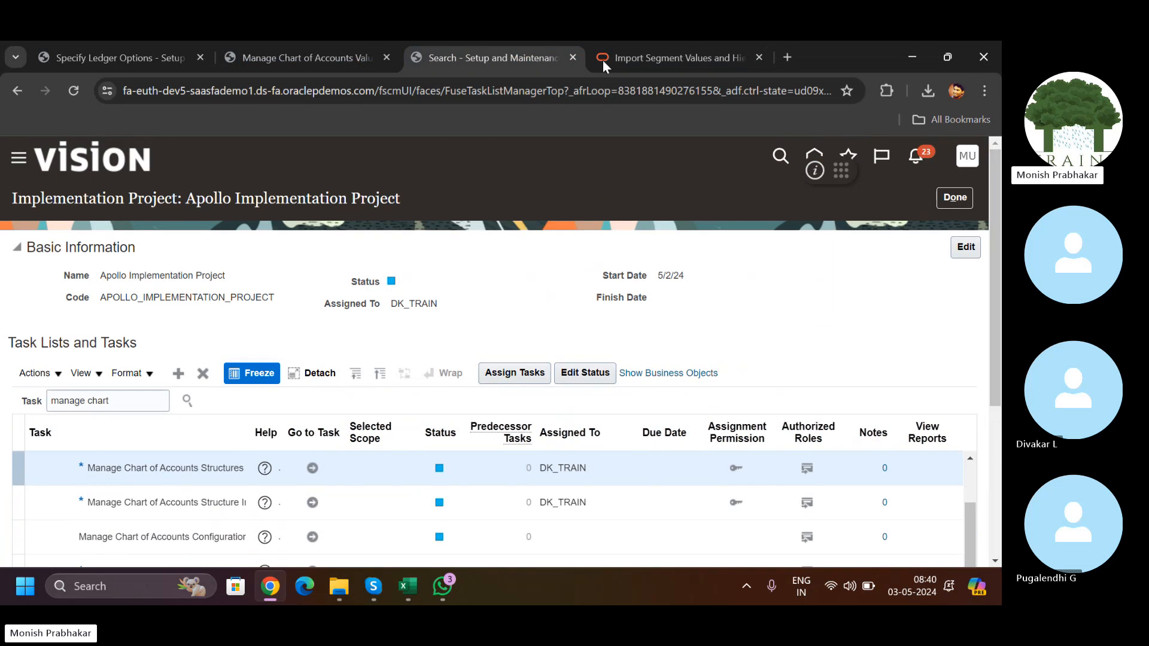
{"action": "left_click", "coordinate": [572, 55]}
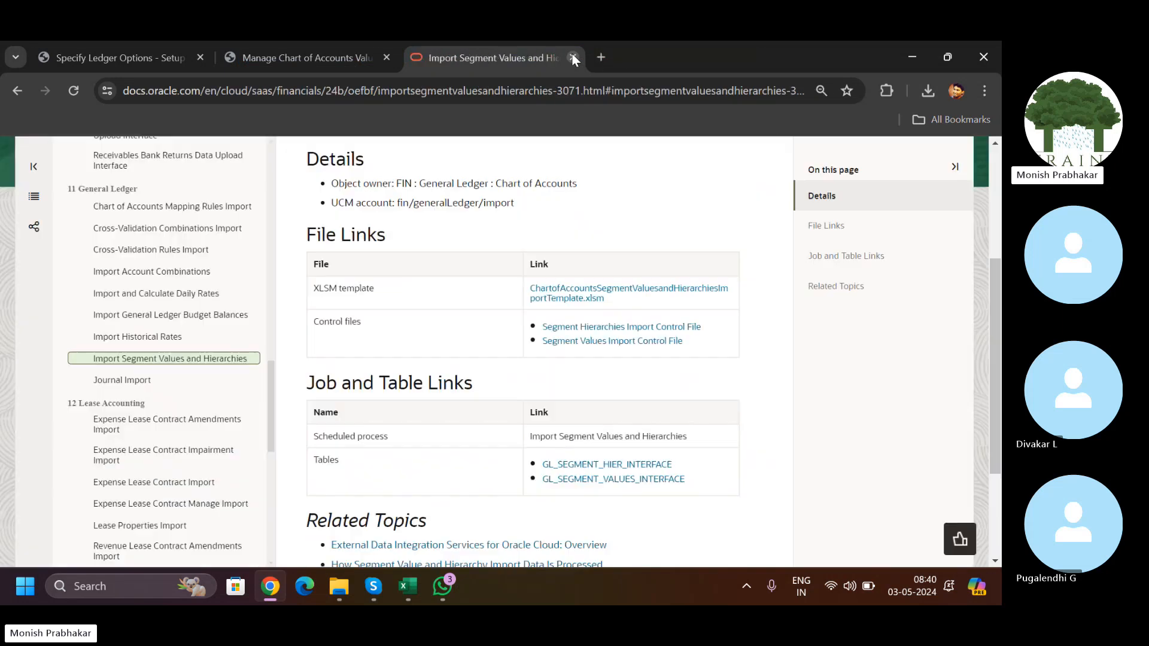
{"action": "left_click", "coordinate": [355, 56]}
{"action": "scroll", "coordinate": [999, 205], "scroll_direction": "up", "scroll_amount": 5}
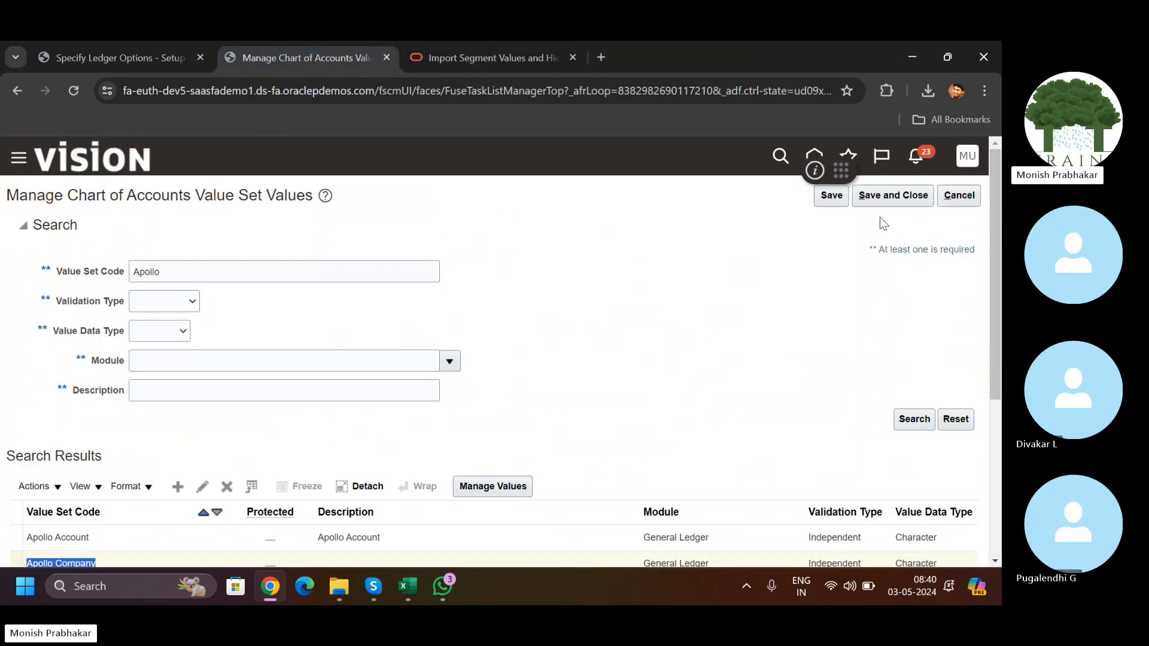
{"action": "left_click", "coordinate": [956, 192]}
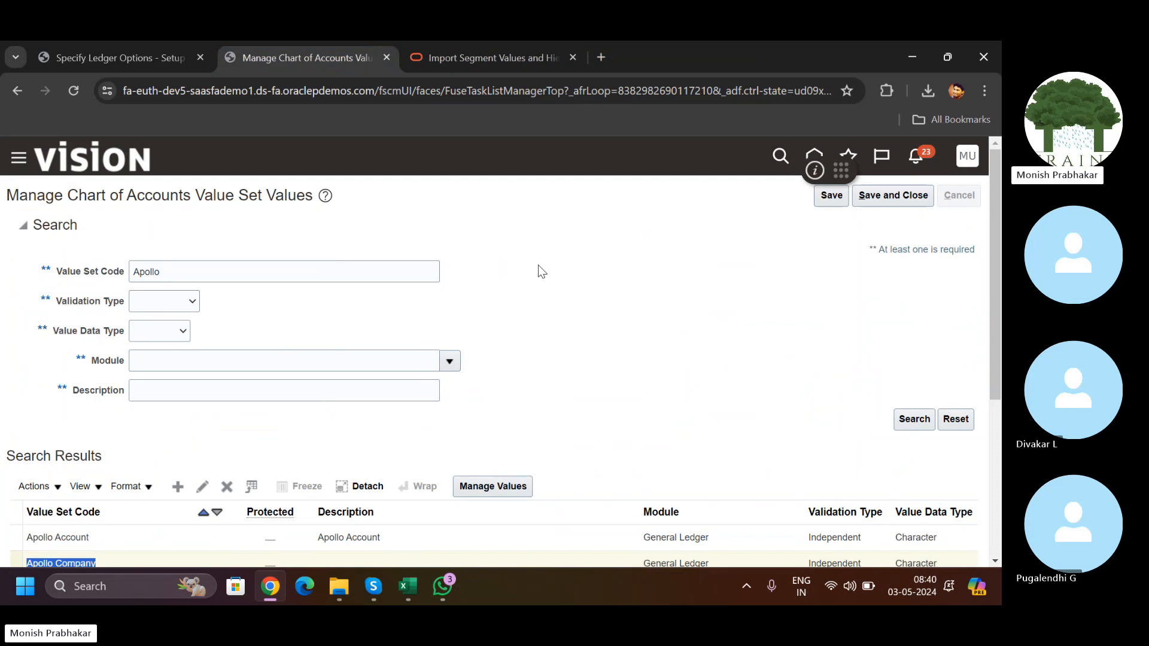
{"action": "left_click", "coordinate": [386, 57]}
Step: Dismiss the Retained Earnings Account selection and cancel the ledger options of the Apollo US Primary Ledger
{"action": "left_click", "coordinate": [103, 43]}
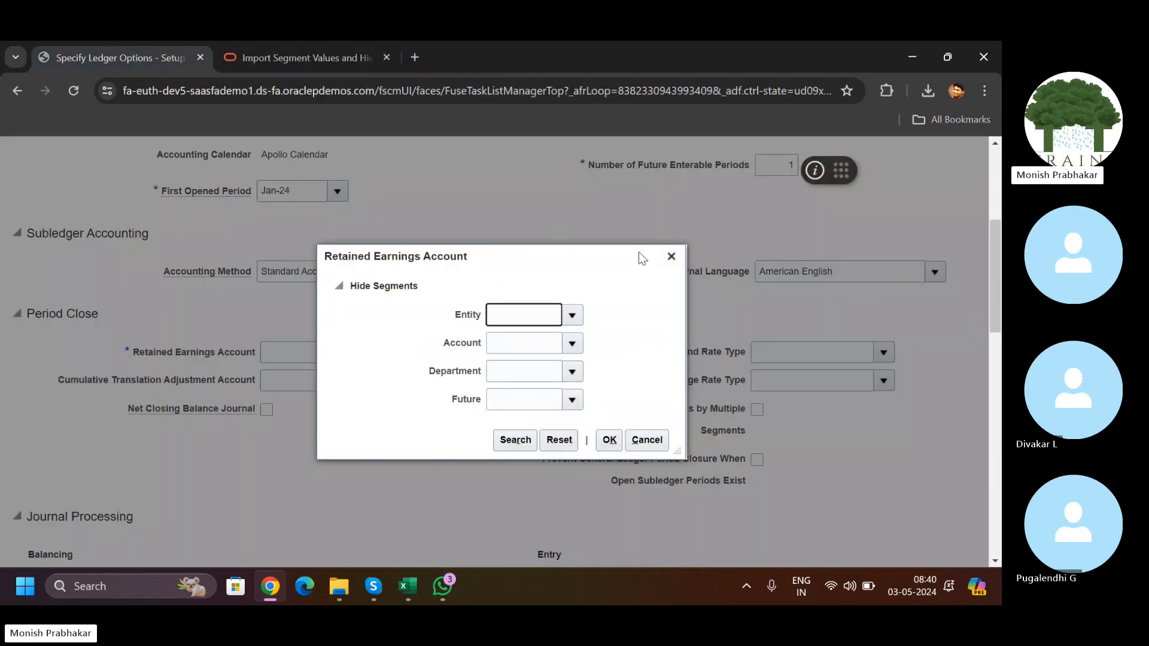
{"action": "left_click", "coordinate": [670, 257]}
{"action": "scroll", "coordinate": [989, 198], "scroll_direction": "up", "scroll_amount": 5}
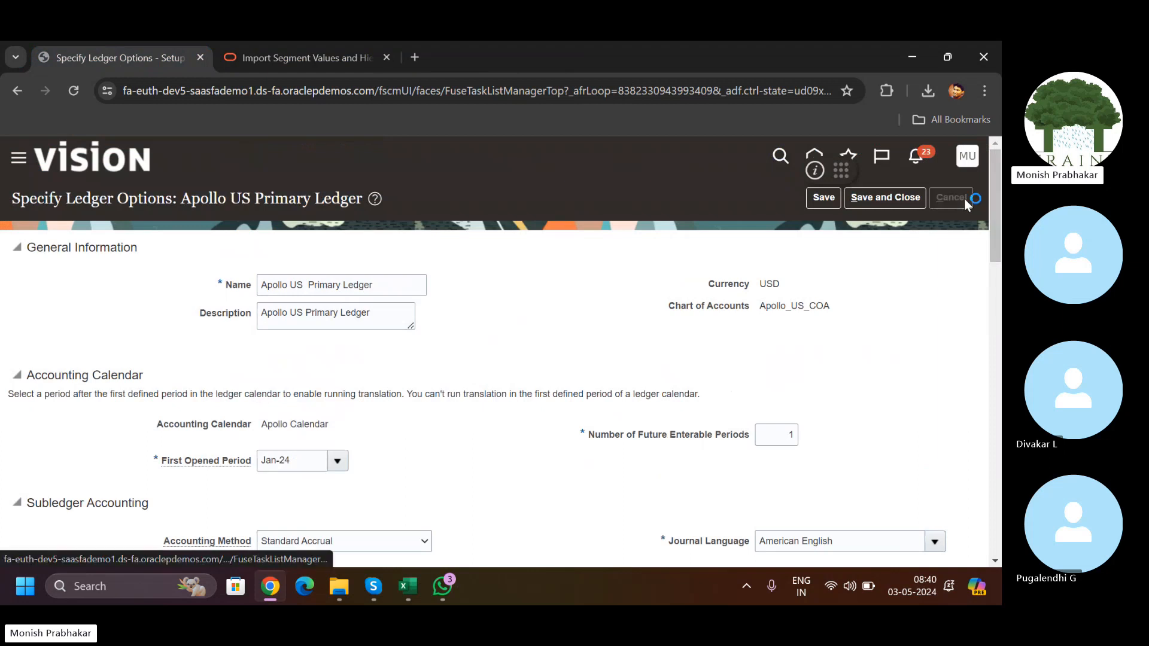
{"action": "left_click", "coordinate": [963, 198]}
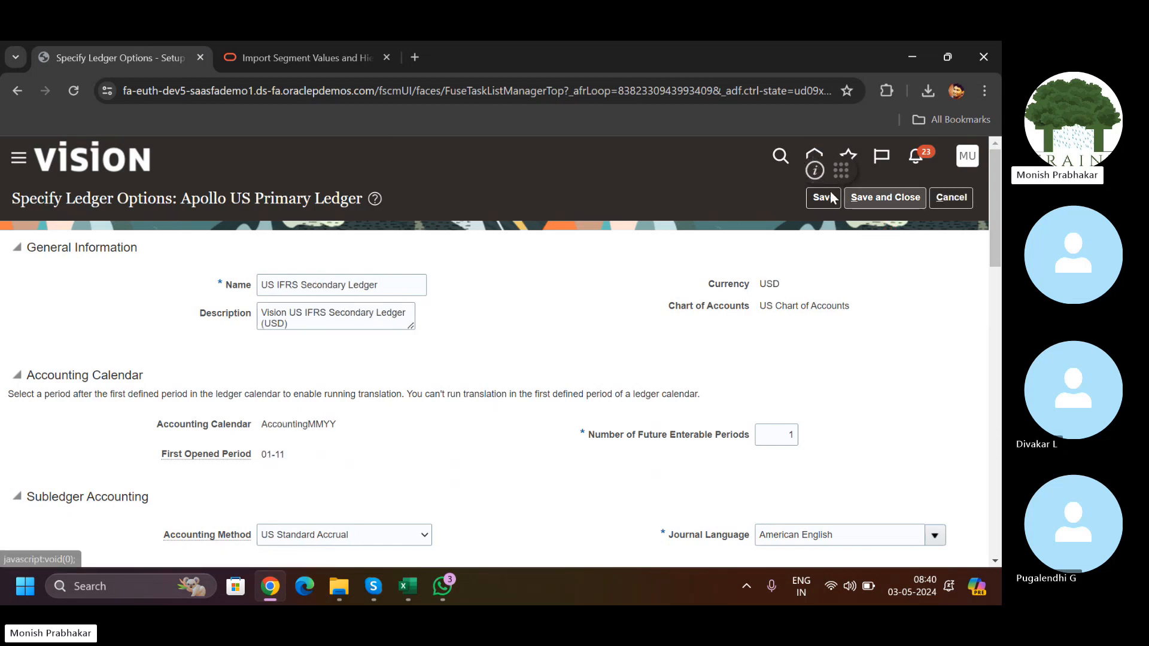
Step: Return to the home page and open Setup and Maintenance
{"action": "left_click", "coordinate": [813, 157]}
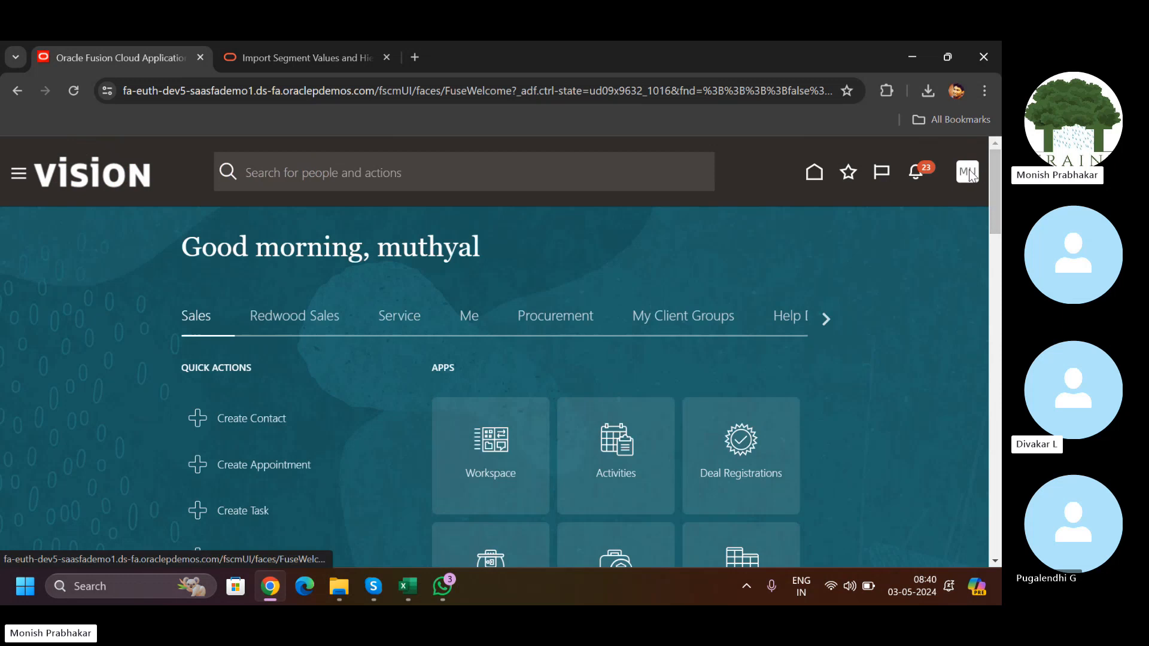
{"action": "left_click", "coordinate": [967, 172]}
{"action": "left_click", "coordinate": [692, 411]}
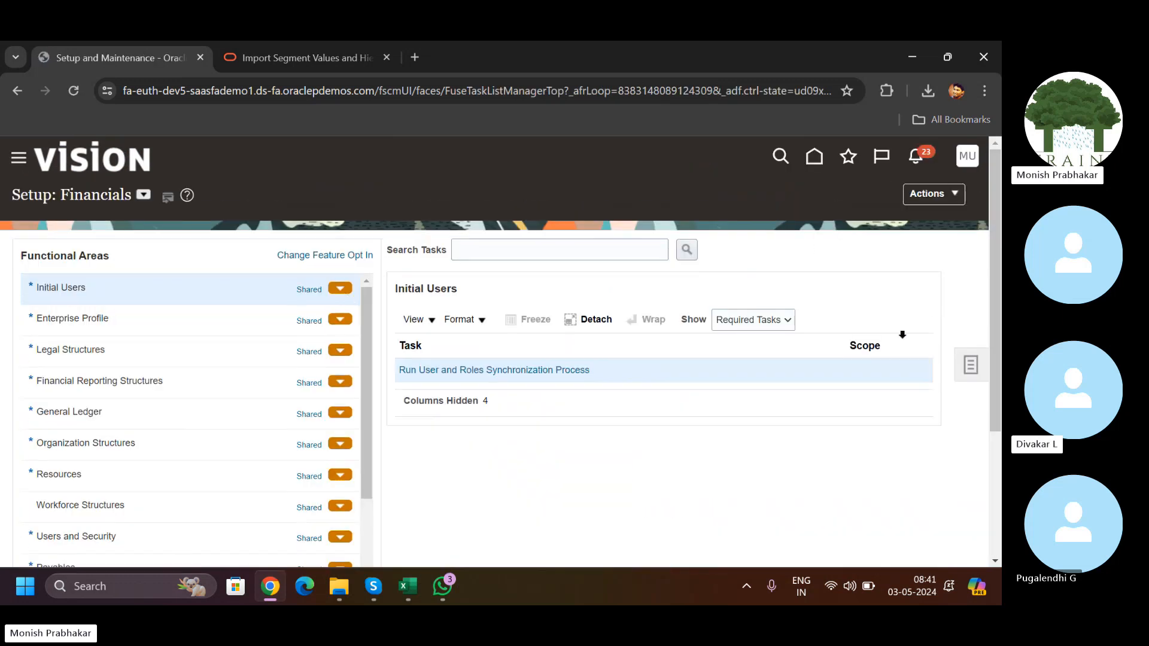
Step: Open the setup task search and look up the tasks matching "manage chart of acc"
{"action": "left_click", "coordinate": [972, 363]}
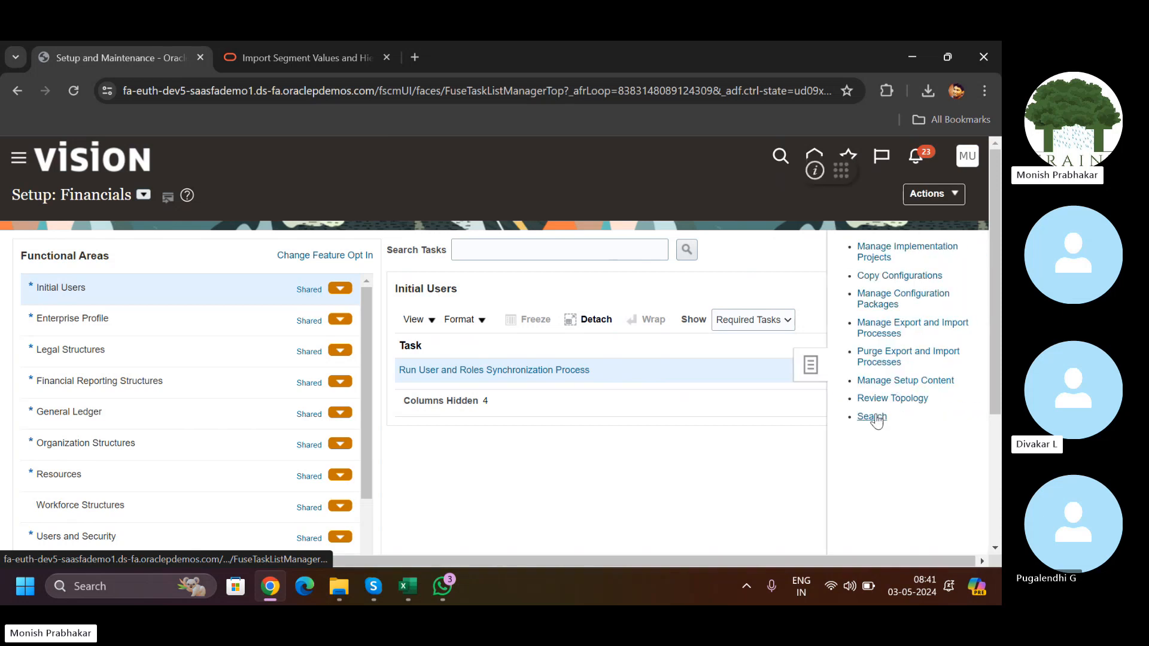
{"action": "left_click", "coordinate": [334, 259]}
{"action": "type", "text": "man"}
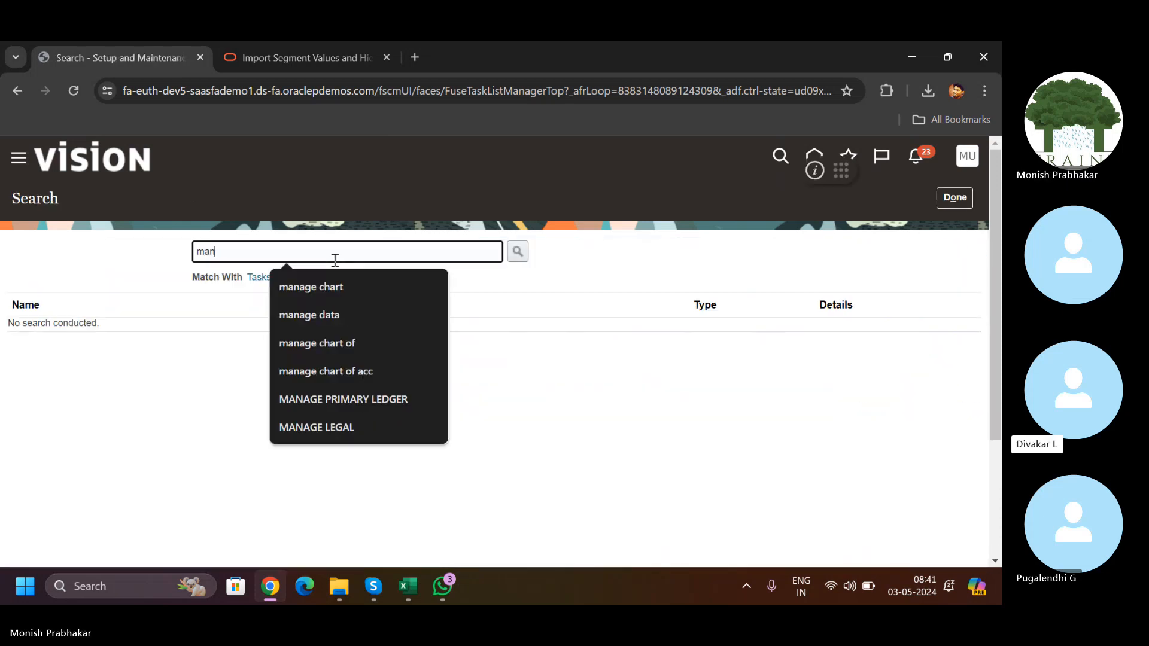
{"action": "type", "text": "age chart of a"}
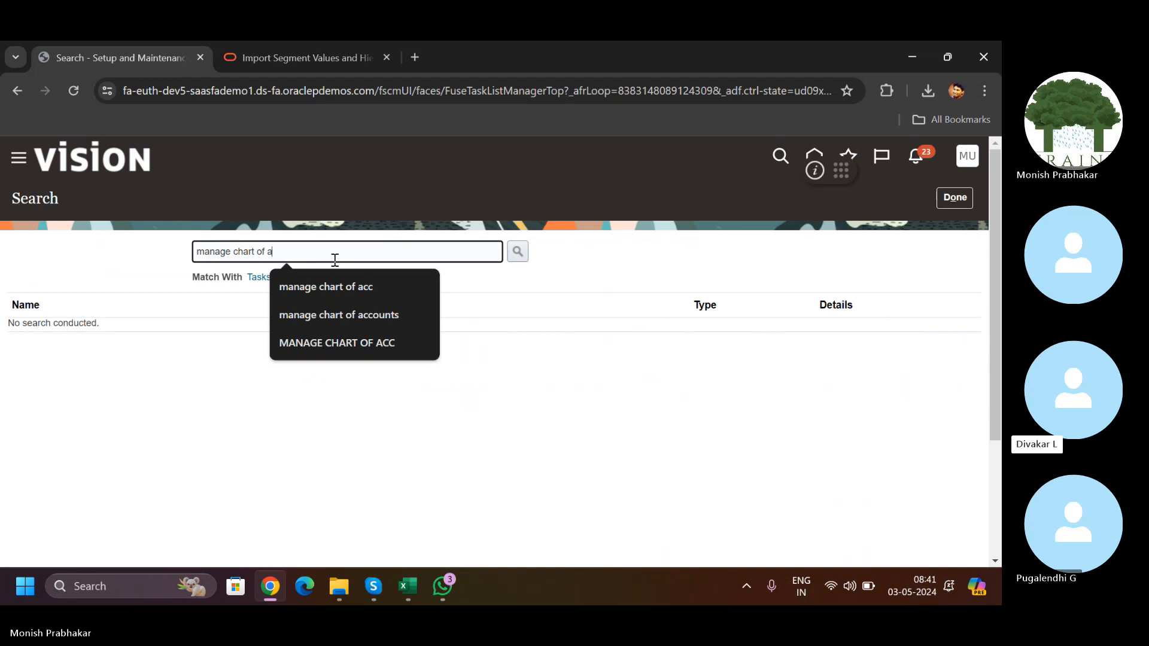
{"action": "type", "text": "cc"}
{"action": "key", "text": "Return"}
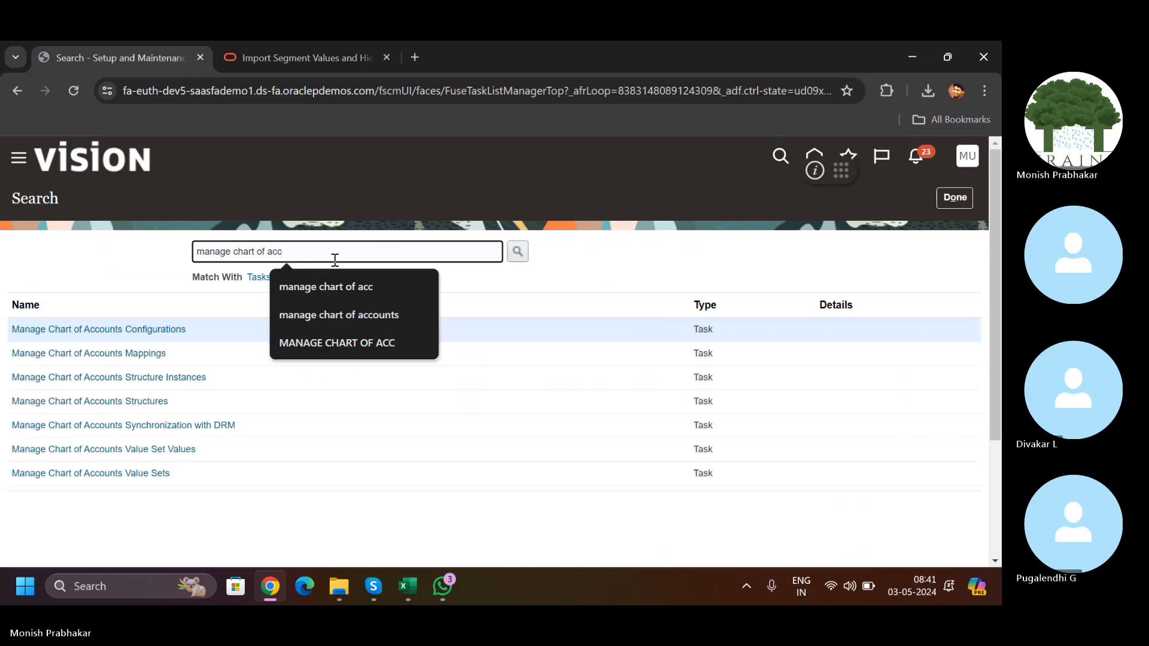
Step: Open Manage Chart of Accounts Value Set Values and search the General Ledger module for the value set code Apollo
{"action": "left_click", "coordinate": [129, 450]}
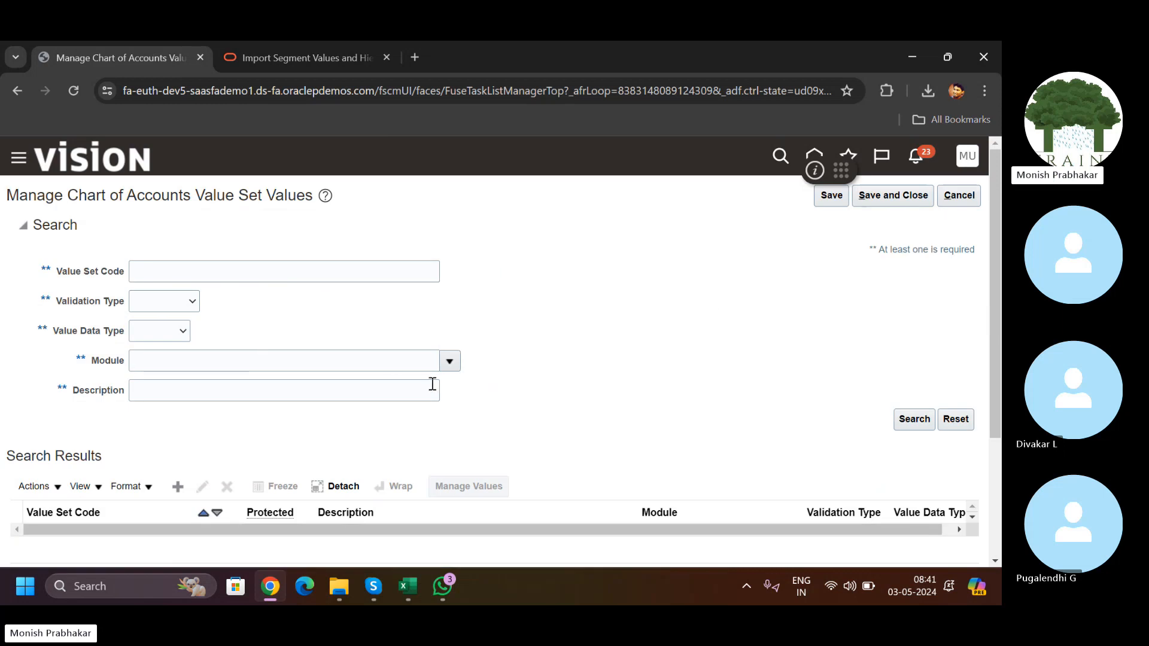
{"action": "left_click", "coordinate": [451, 365]}
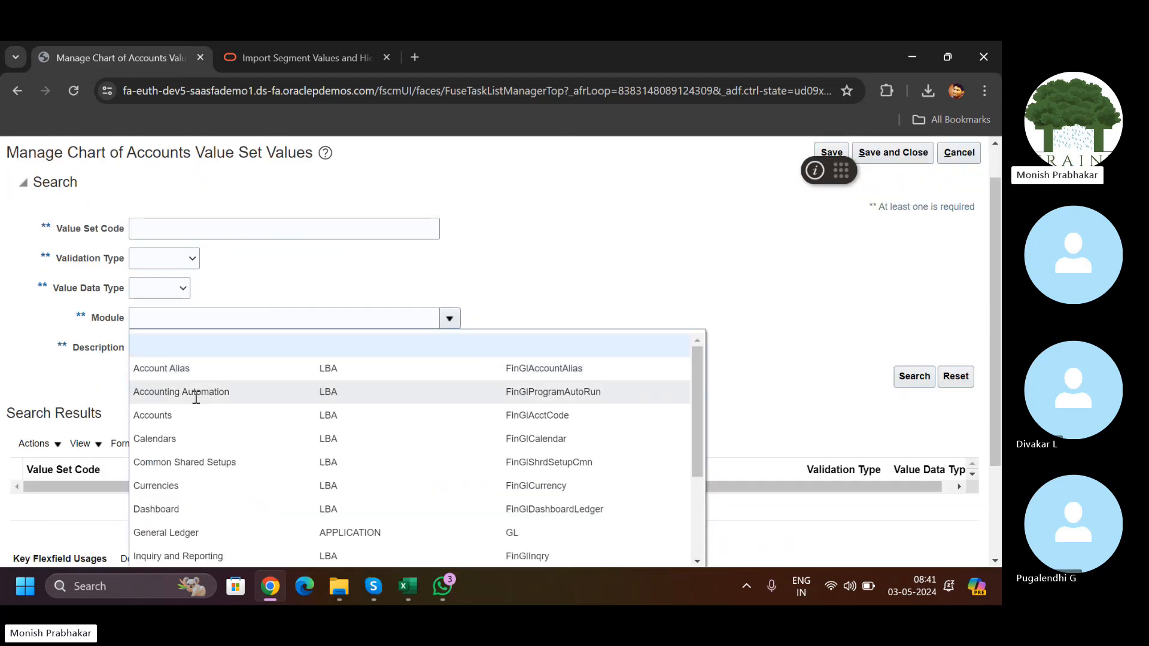
{"action": "left_click", "coordinate": [185, 532]}
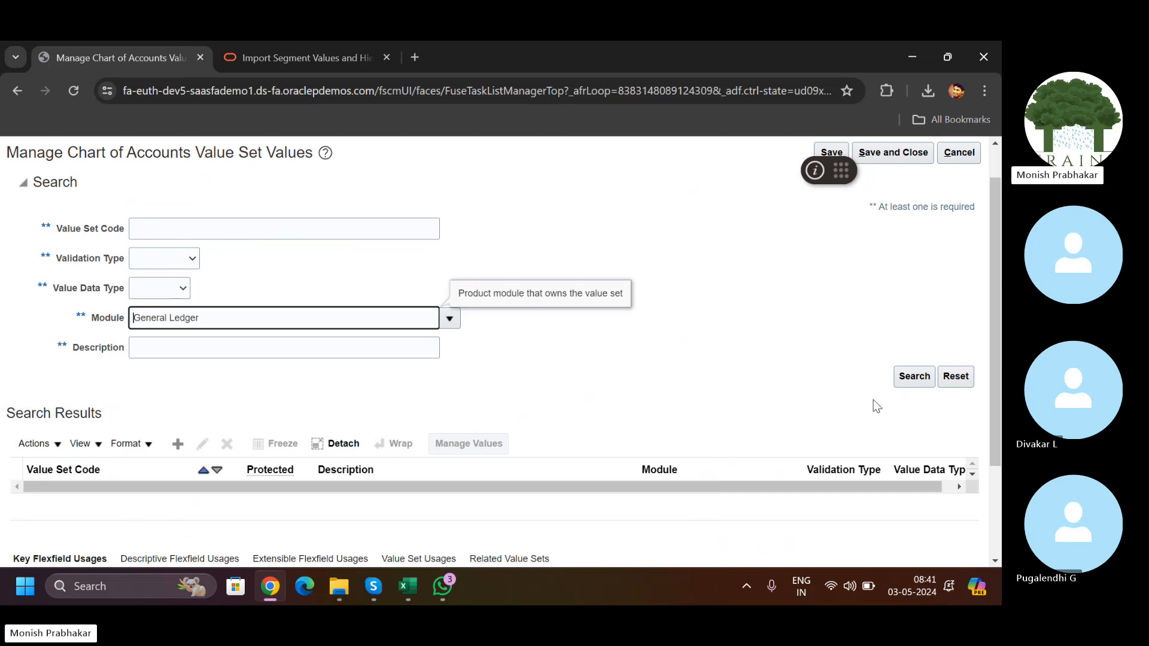
{"action": "left_click", "coordinate": [147, 229]}
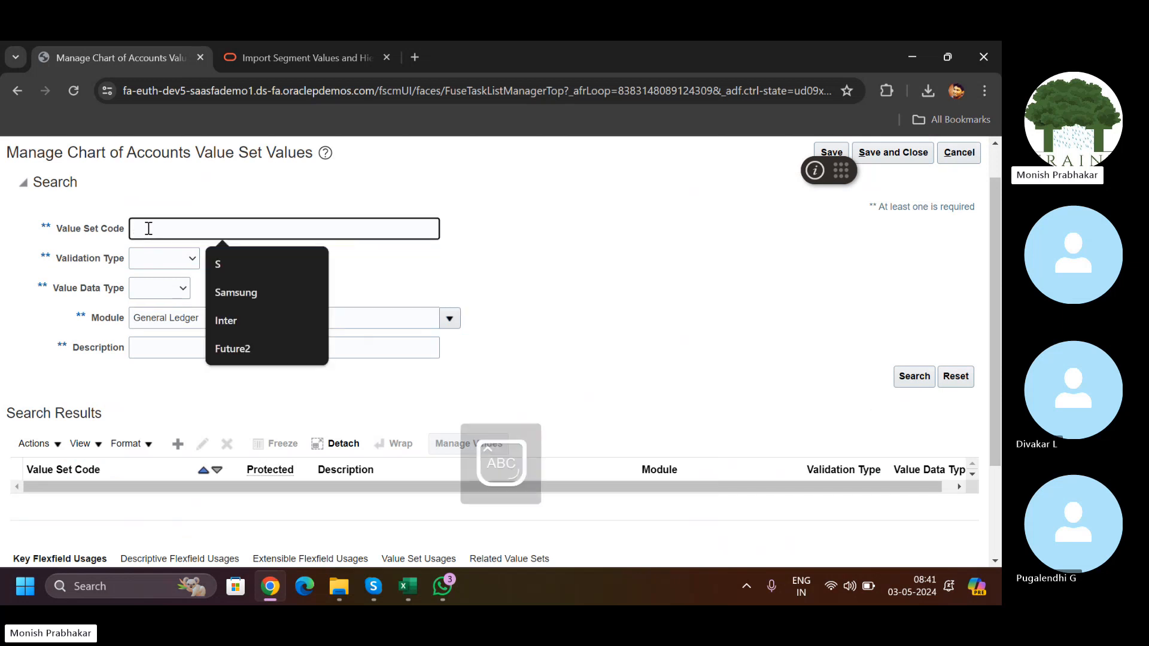
{"action": "type", "text": "App"}
{"action": "type", "text": "llo"}
{"action": "key", "text": "Return"}
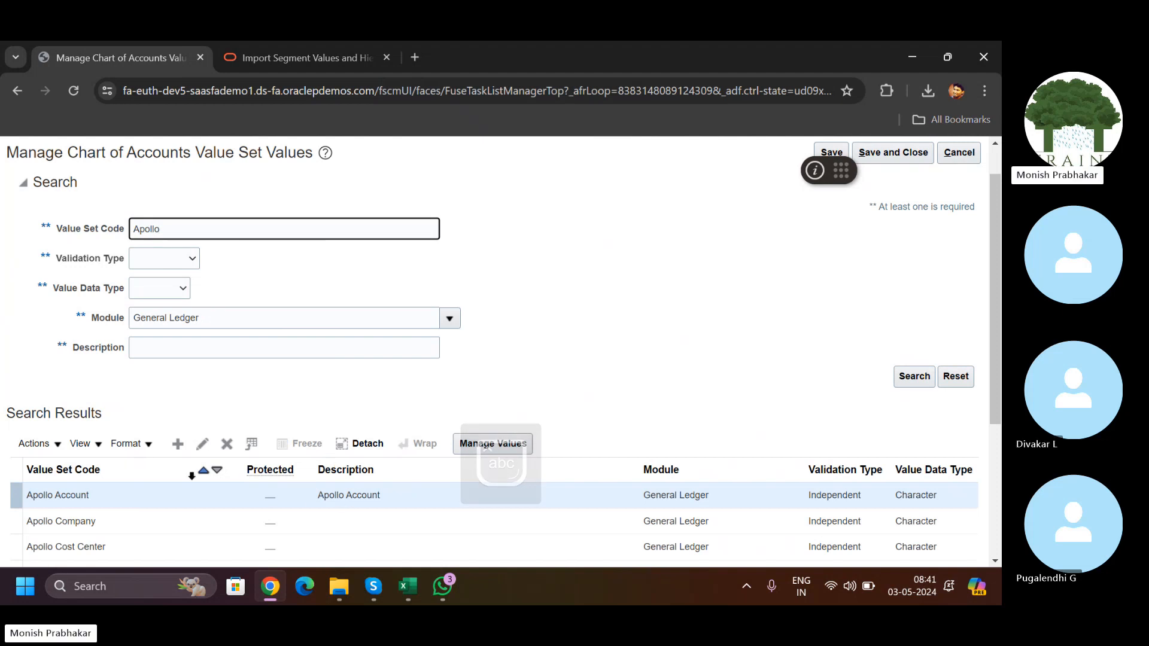
Step: View the Manage Values page of the Apollo Company value set and return to the task search results
{"action": "left_click", "coordinate": [97, 530]}
{"action": "scroll", "coordinate": [98, 530], "scroll_direction": "down", "scroll_amount": 1}
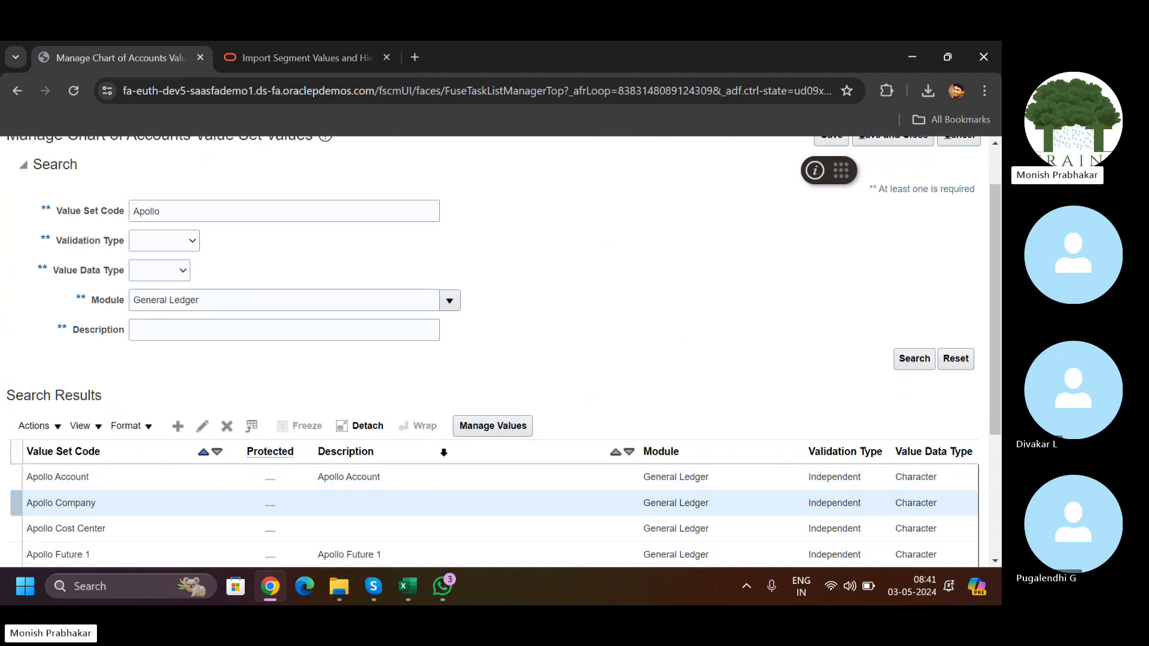
{"action": "left_click", "coordinate": [481, 436]}
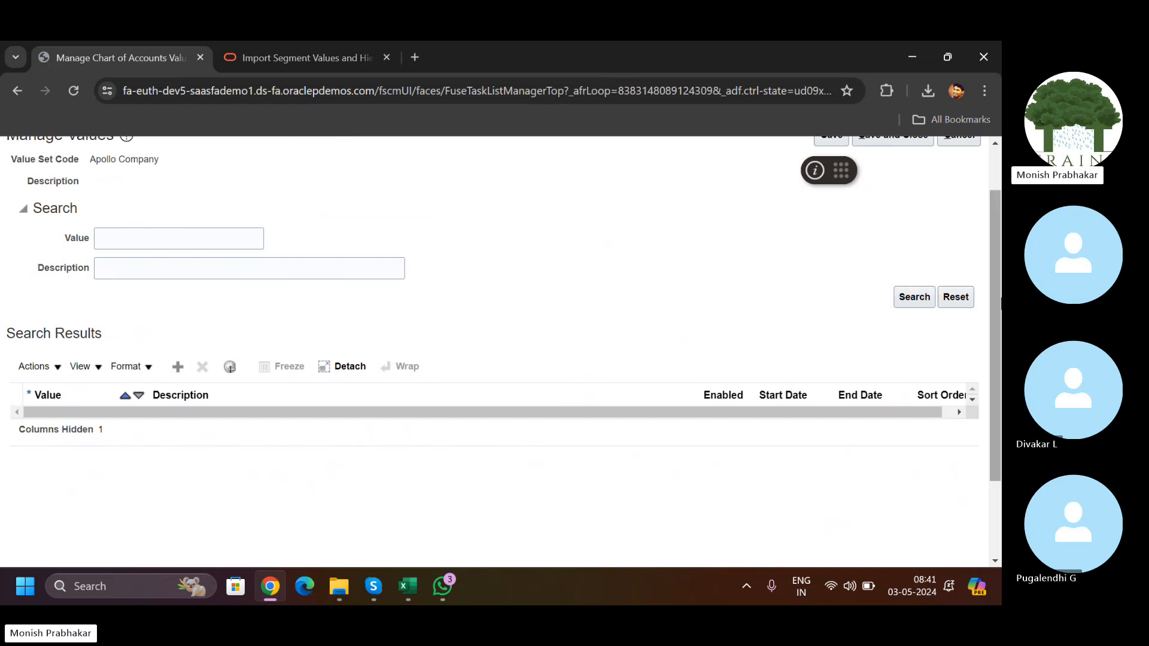
{"action": "scroll", "coordinate": [983, 241], "scroll_direction": "up", "scroll_amount": 1}
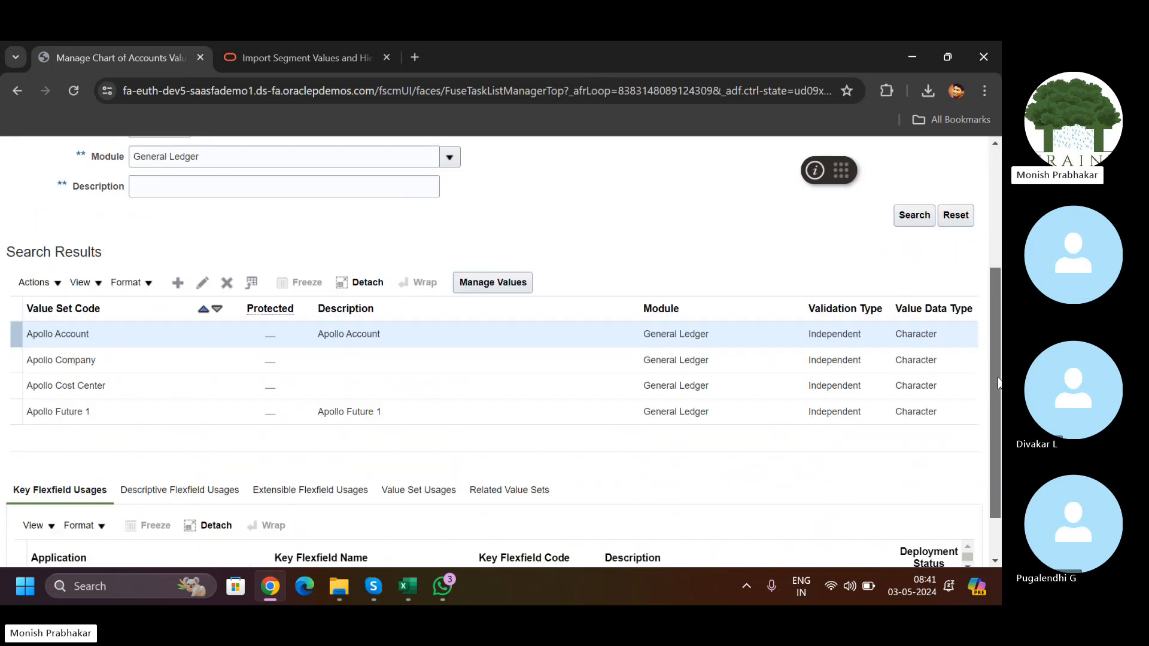
{"action": "left_click", "coordinate": [960, 197]}
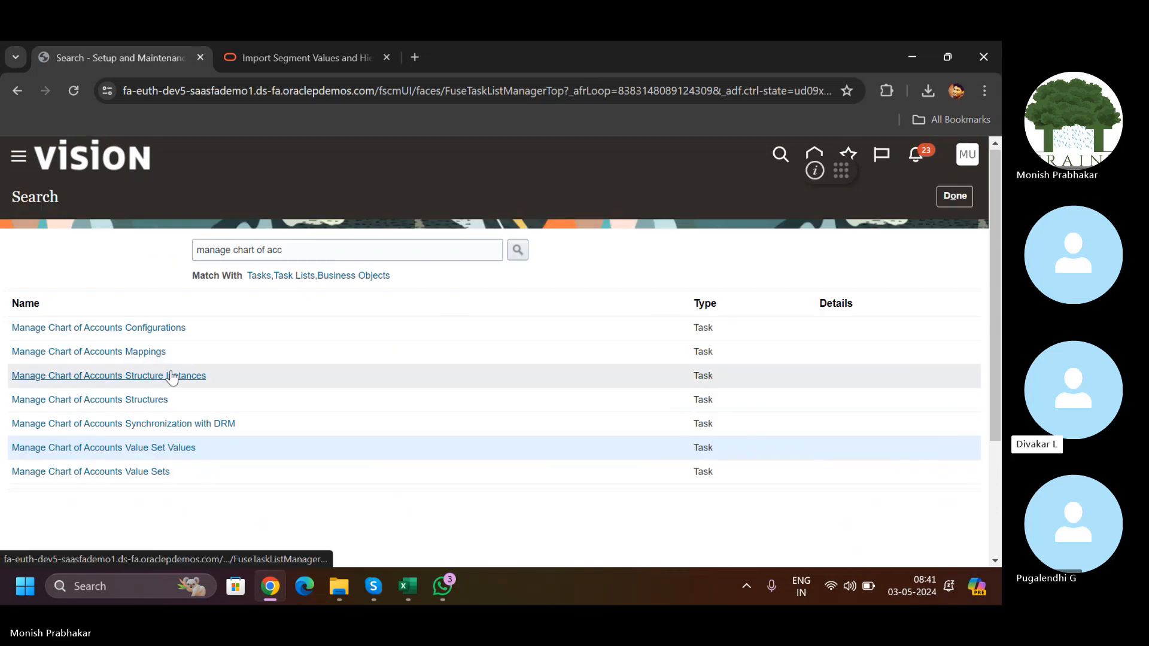
Step: Open Manage Chart of Accounts Structure Instances and search for the key flexfields of the General Ledger module
{"action": "left_click", "coordinate": [169, 375]}
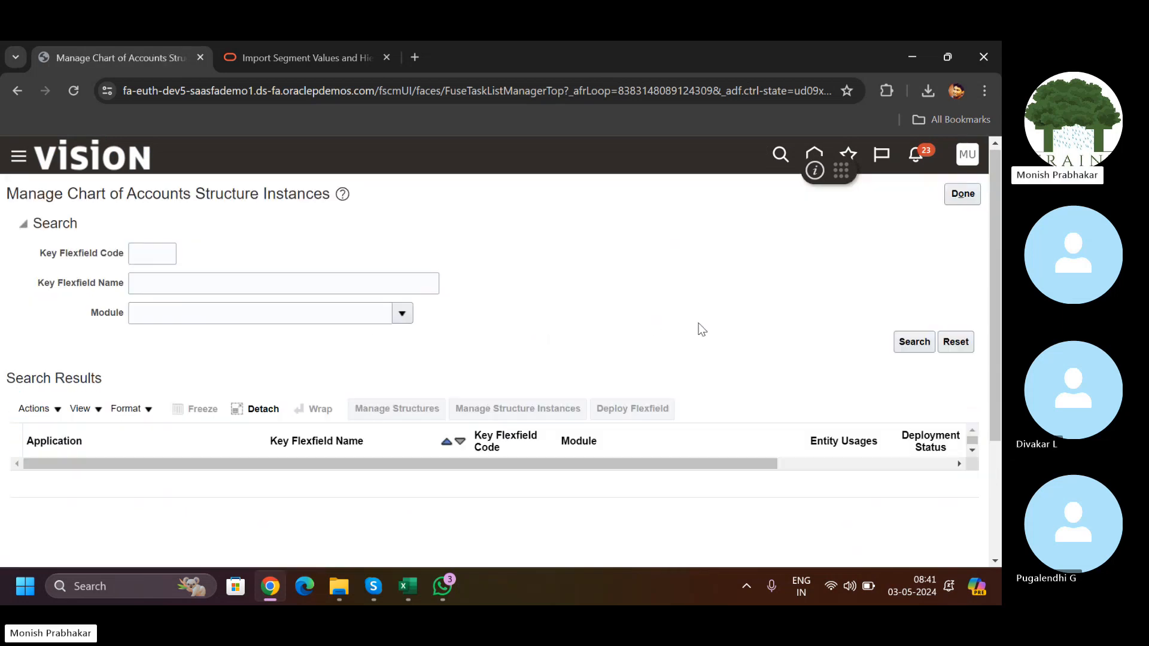
{"action": "left_click", "coordinate": [400, 319]}
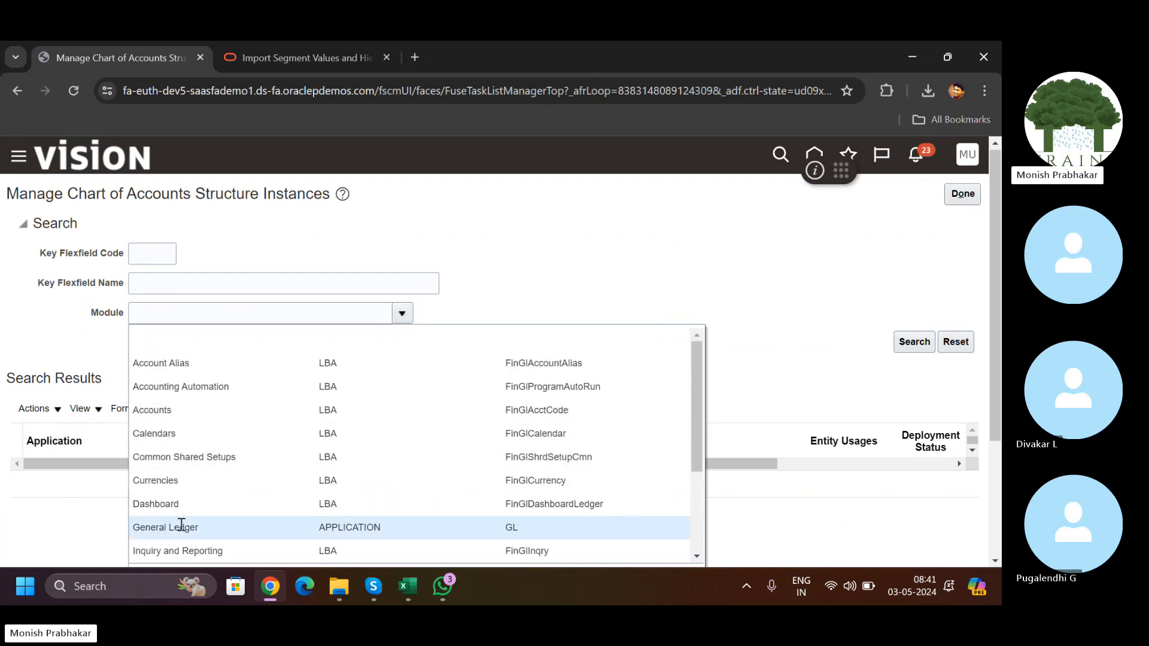
{"action": "left_click", "coordinate": [623, 341]}
{"action": "left_click", "coordinate": [916, 344]}
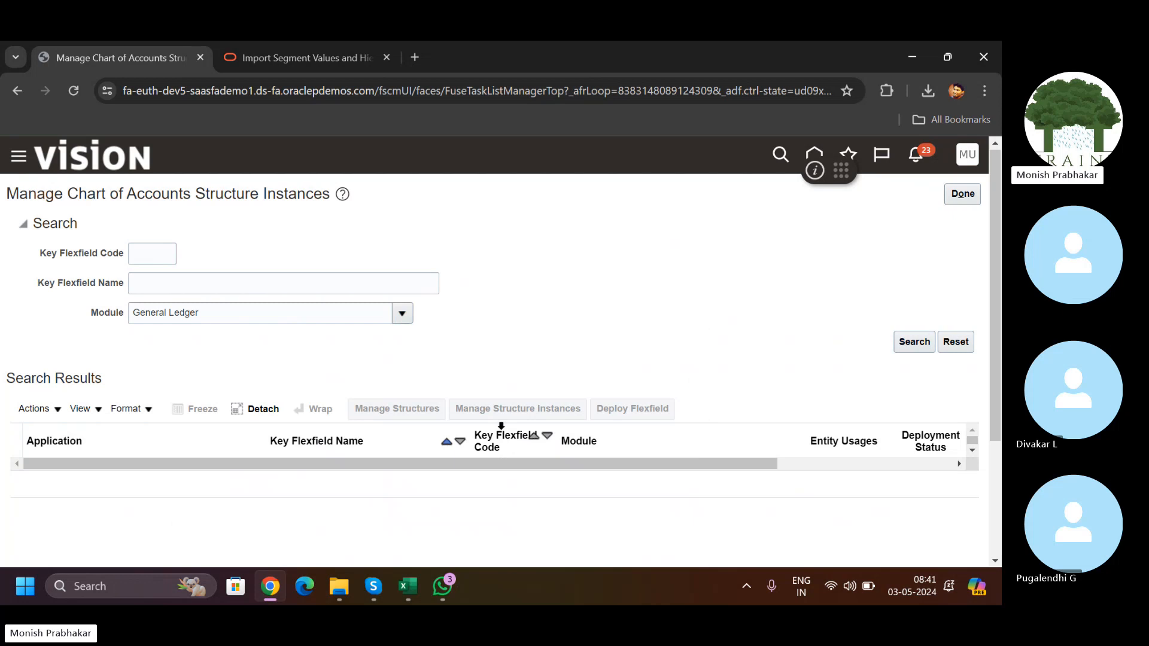
Step: Find the accounting flexfield's structure instance by the code Apollo, open it for editing, and check the value sets of its segments
{"action": "left_click", "coordinate": [522, 408]}
{"action": "left_click", "coordinate": [175, 274]}
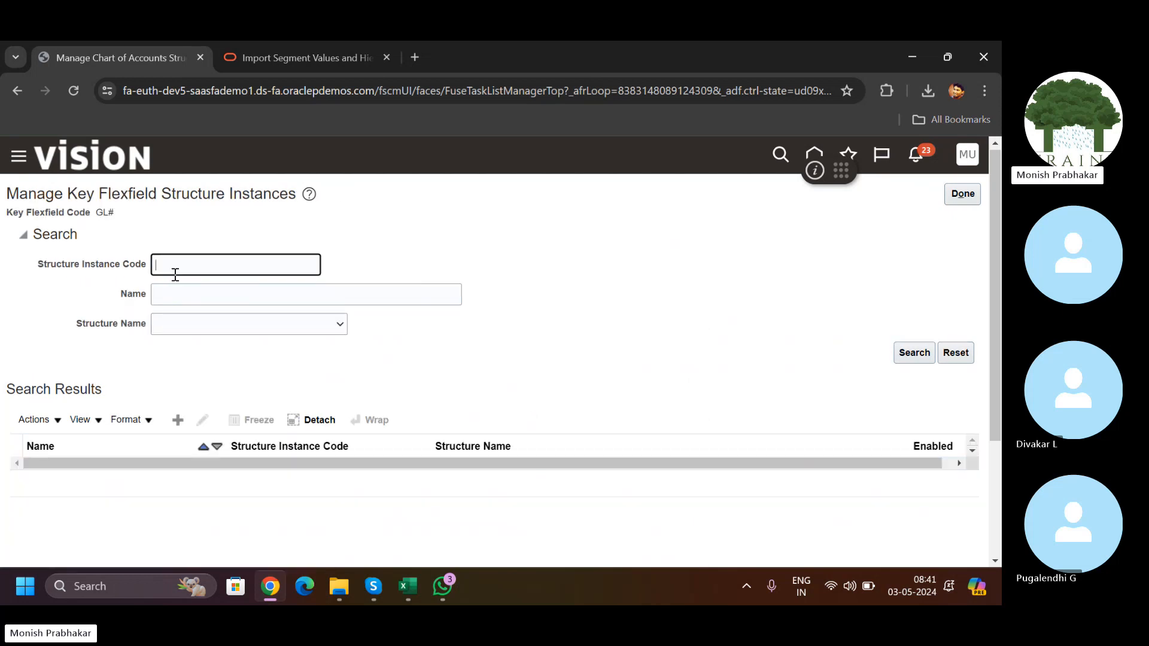
{"action": "type", "text": "Apollo"}
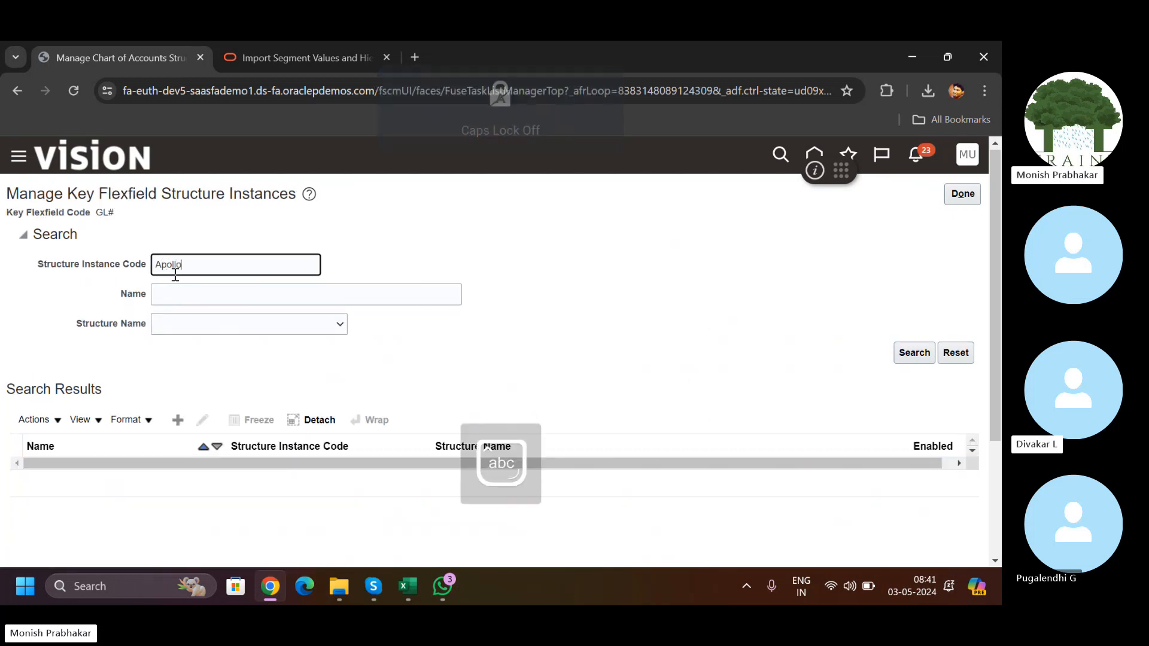
{"action": "key", "text": "Return"}
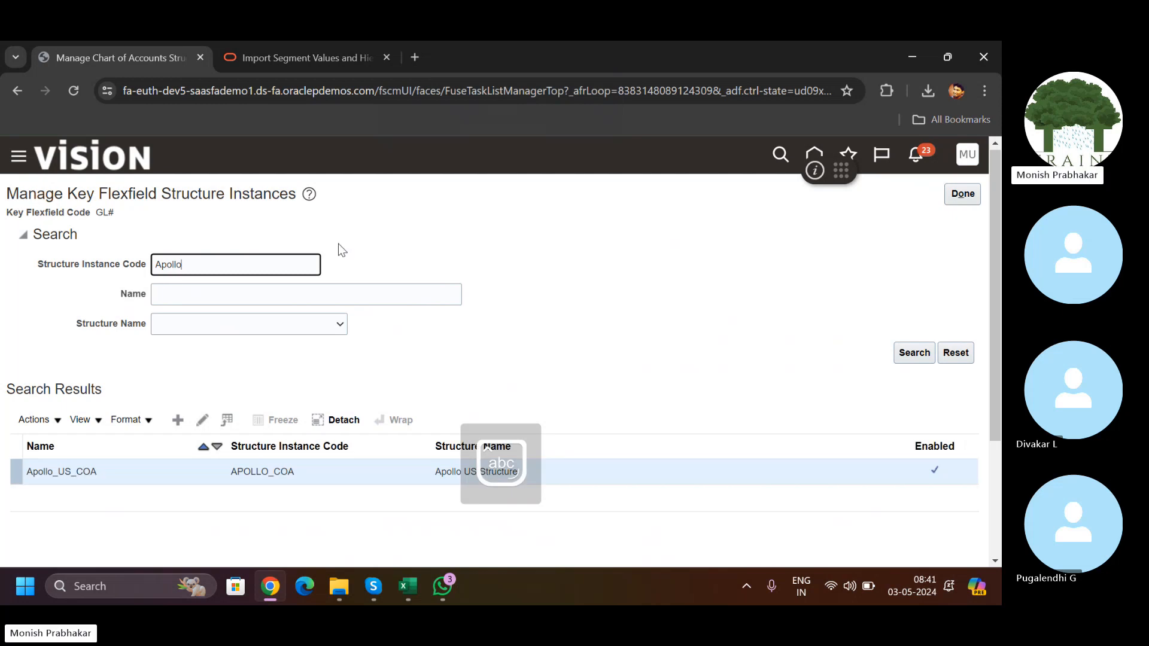
{"action": "left_click", "coordinate": [193, 420]}
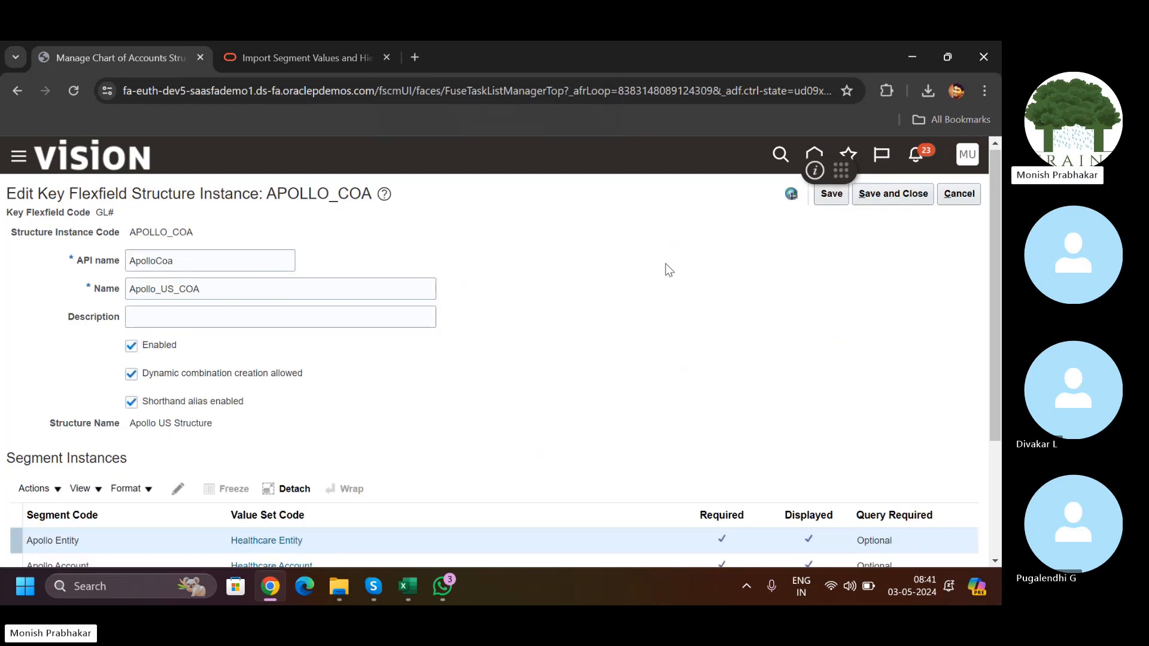
{"action": "scroll", "coordinate": [985, 367], "scroll_direction": "down", "scroll_amount": 3}
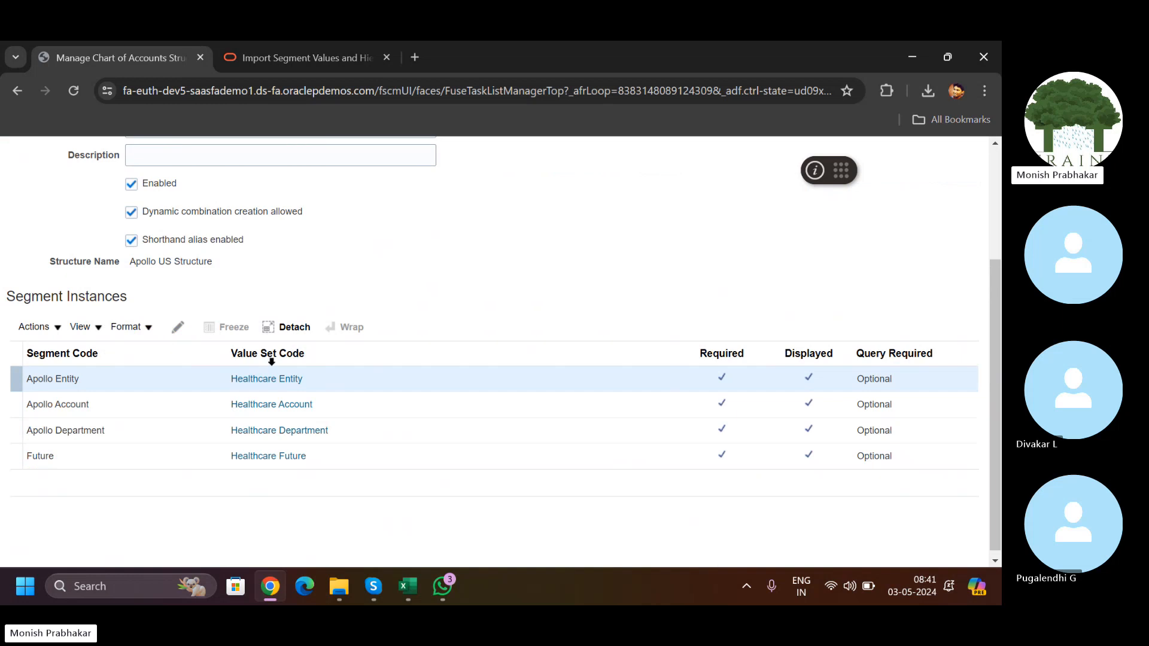
Step: Review all values of the Healthcare Entity value set assigned to the Apollo Entity segment, and return to its value set page
{"action": "left_click", "coordinate": [275, 383]}
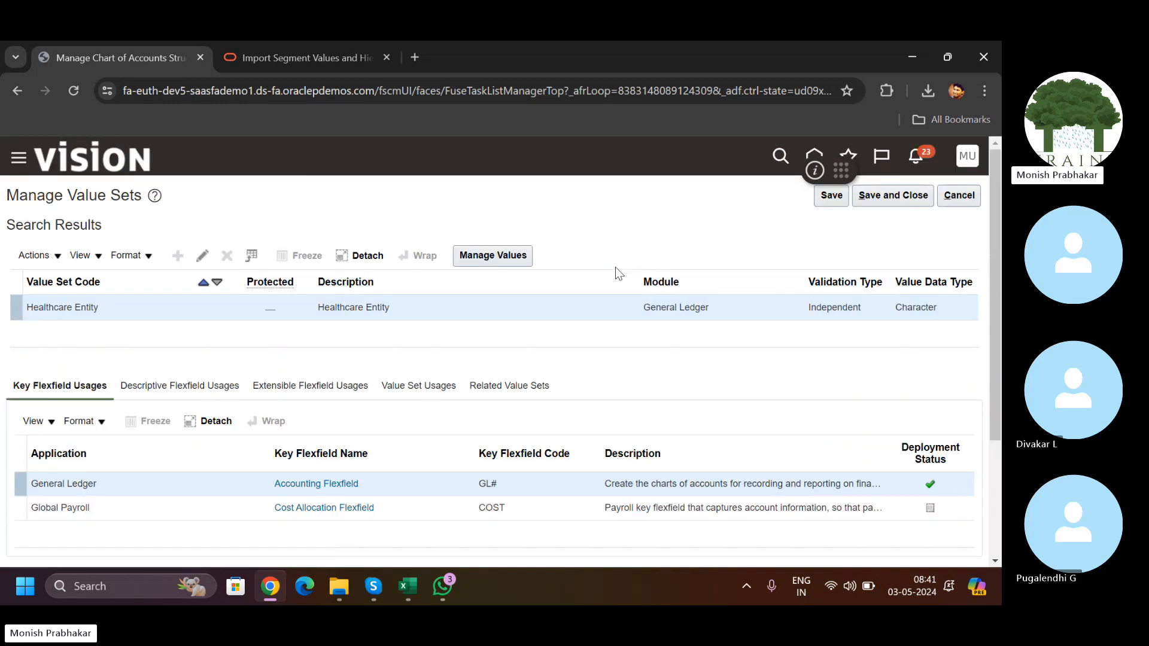
{"action": "left_click", "coordinate": [457, 256]}
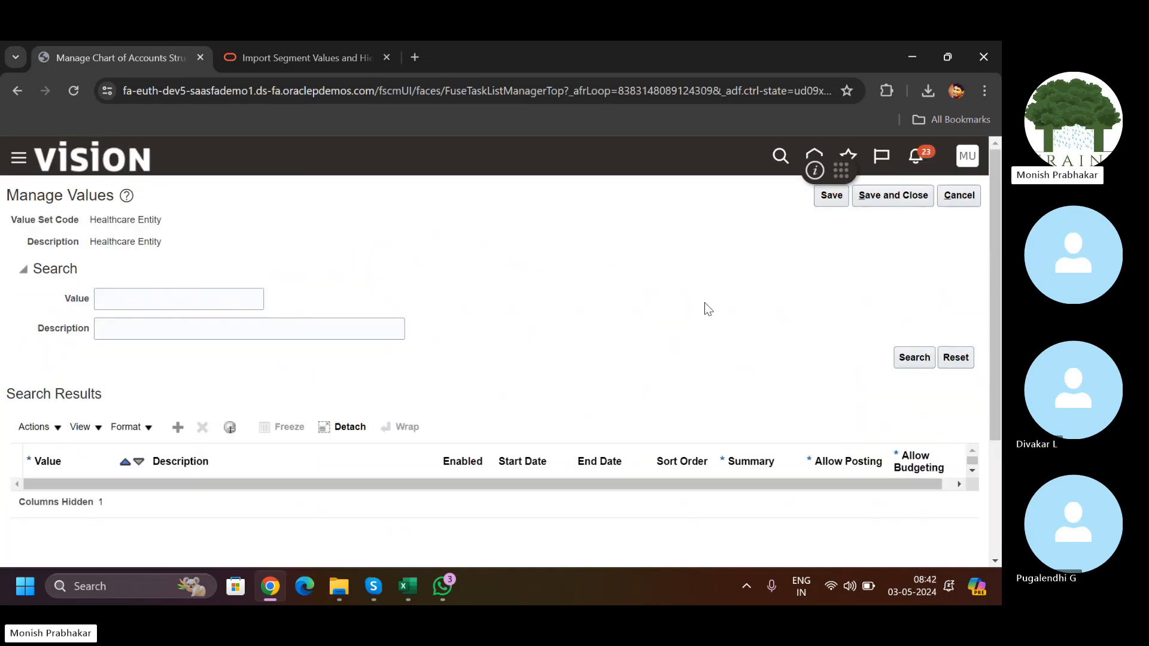
{"action": "left_click", "coordinate": [920, 361]}
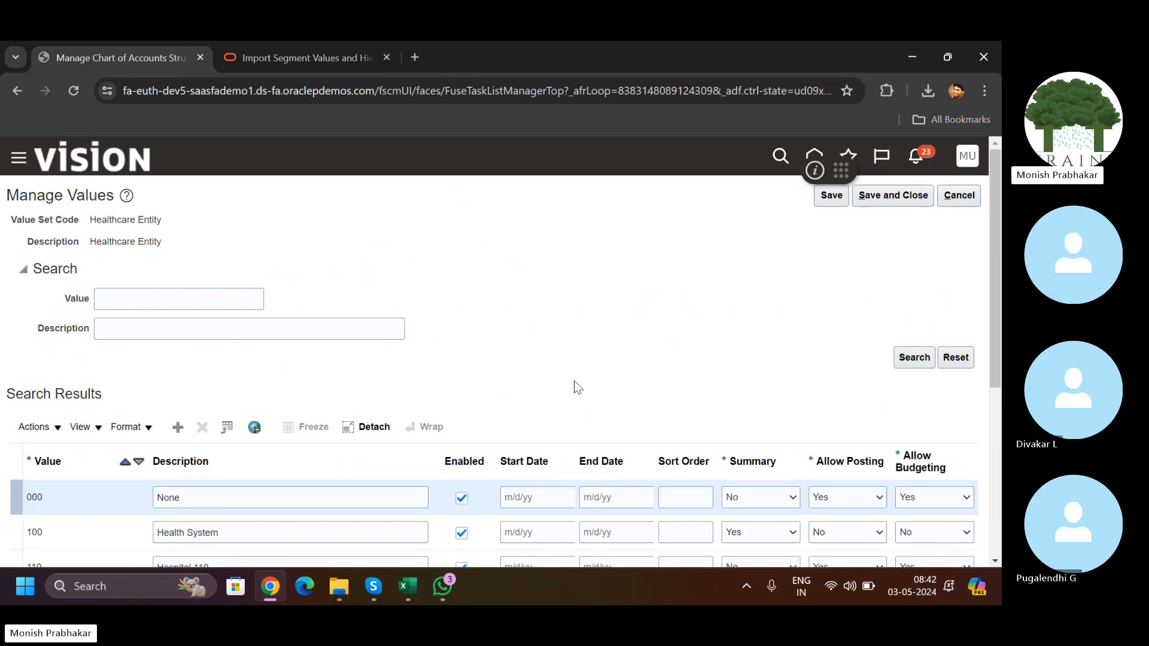
{"action": "scroll", "coordinate": [993, 522], "scroll_direction": "down", "scroll_amount": 5}
{"action": "left_click_drag", "start_coordinate": [993, 522], "coordinate": [999, 341]}
{"action": "left_click", "coordinate": [959, 196]}
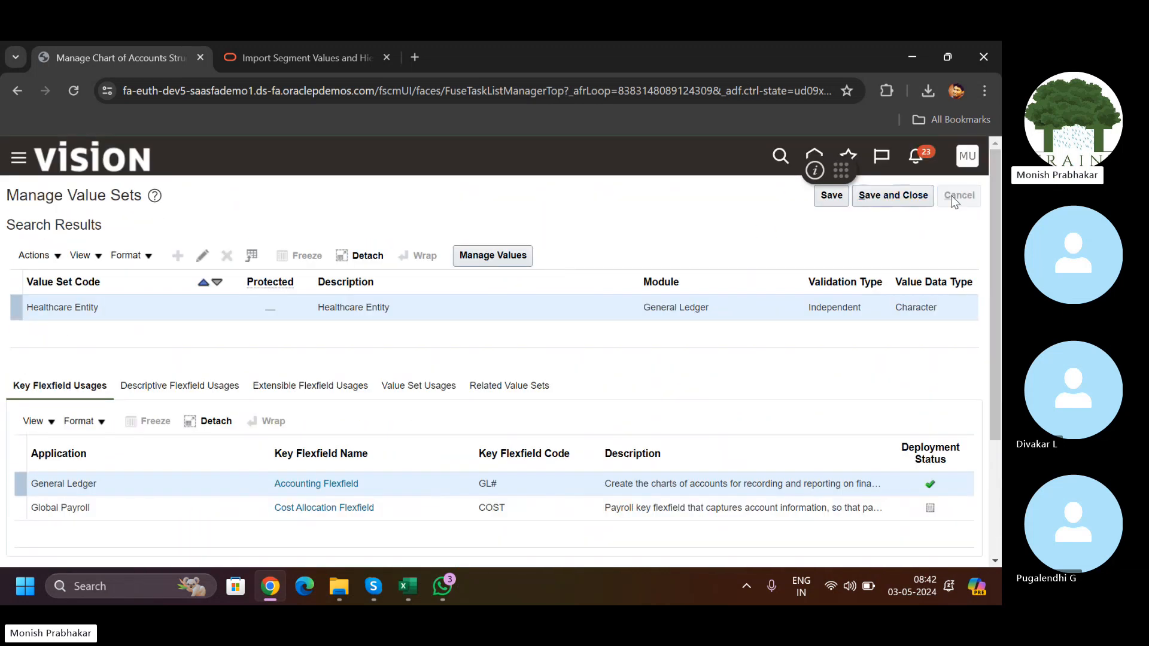
Step: Leave the value set and structure instance pages without saving and return to the Financials setup in Setup and Maintenance
{"action": "left_click", "coordinate": [970, 197]}
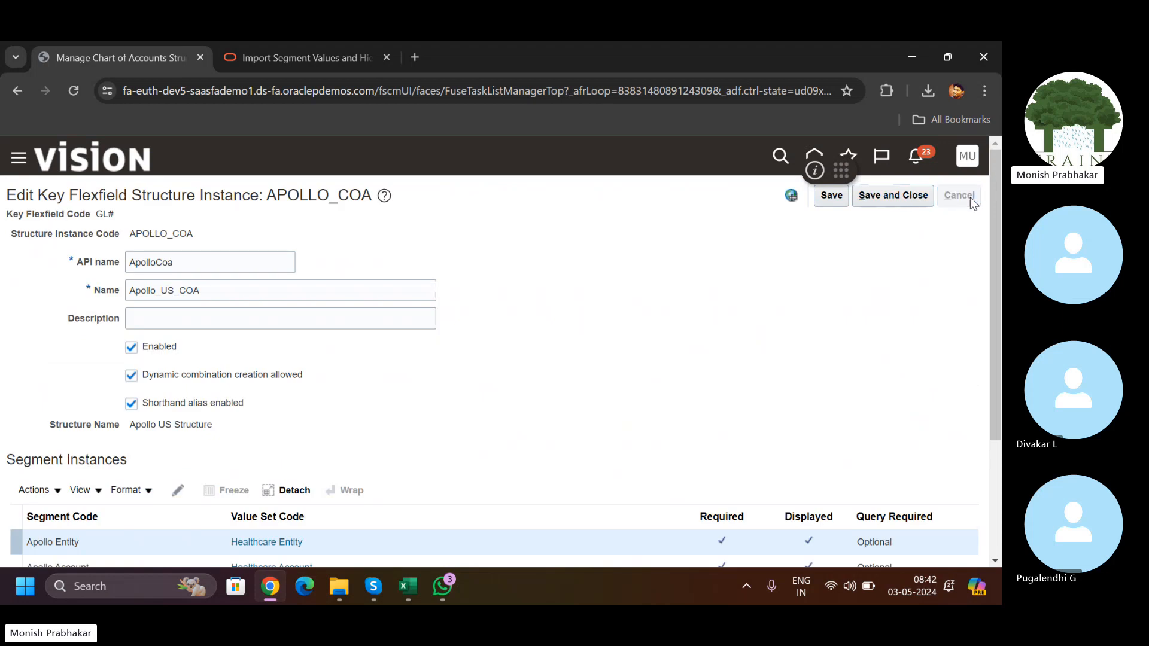
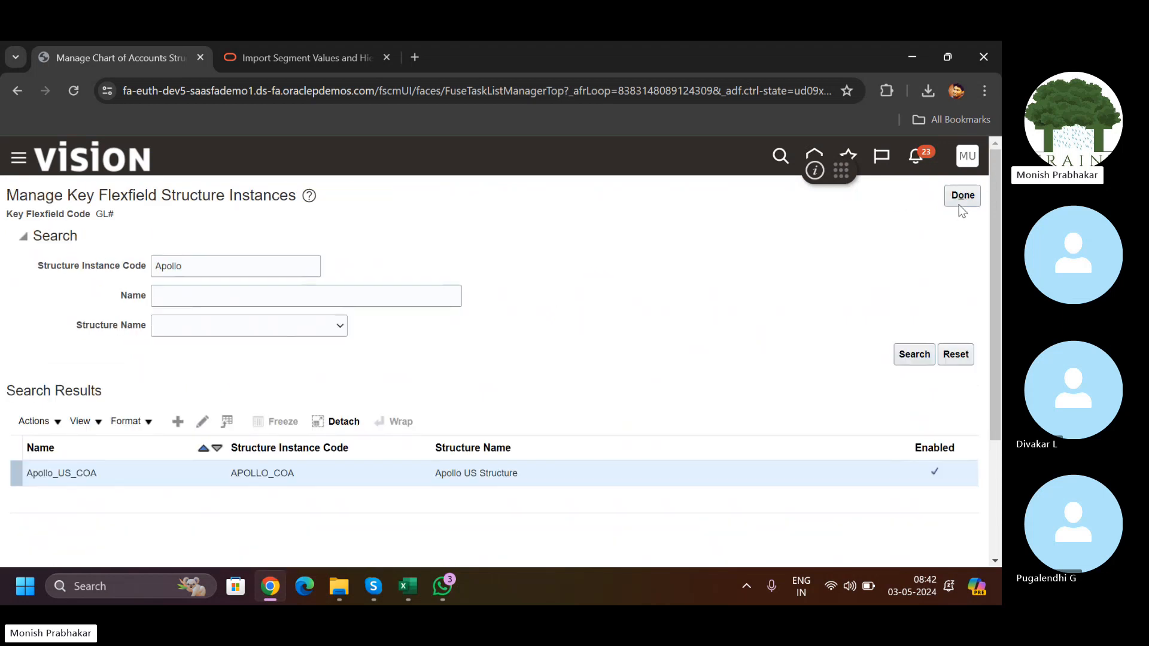
{"action": "left_click", "coordinate": [966, 167]}
{"action": "left_click", "coordinate": [688, 390]}
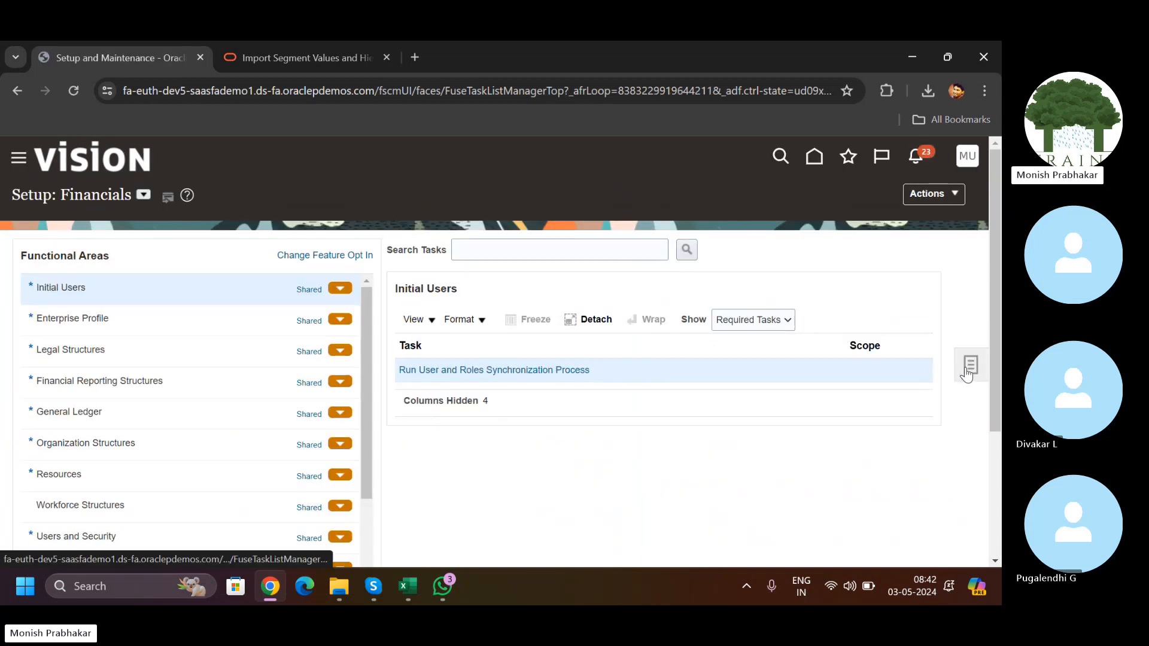
Step: Search the implementation projects for Apollo, open Apollo Implementation Project, and start its Specify Ledger Options task for the Apollo US primary ledger
{"action": "left_click", "coordinate": [971, 366]}
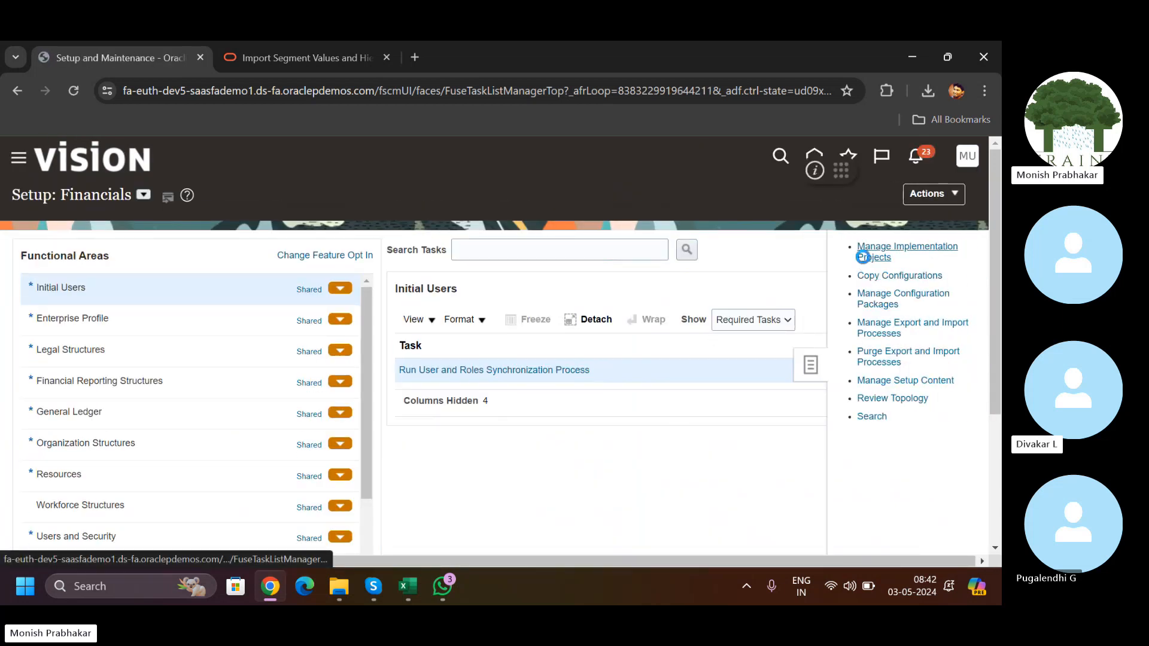
{"action": "left_click", "coordinate": [144, 277]}
{"action": "type", "text": "A"}
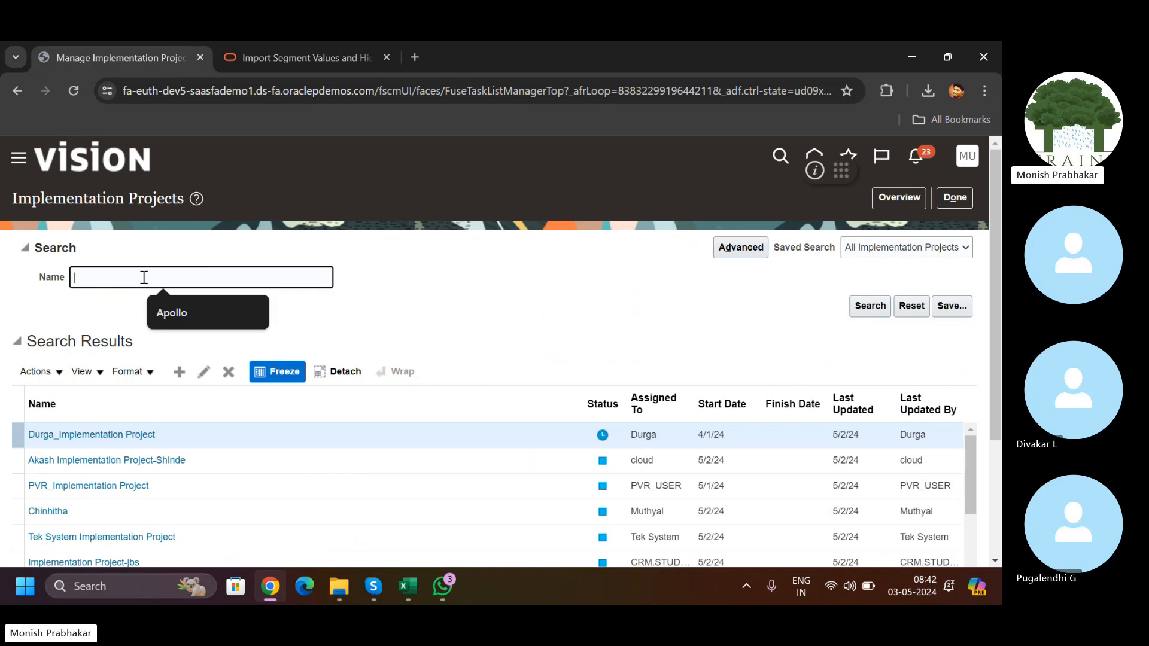
{"action": "key", "text": "Caps_Lock"}
{"action": "type", "text": "P"}
{"action": "key", "text": "Caps_Lock"}
{"action": "key", "text": "BackSpace"}
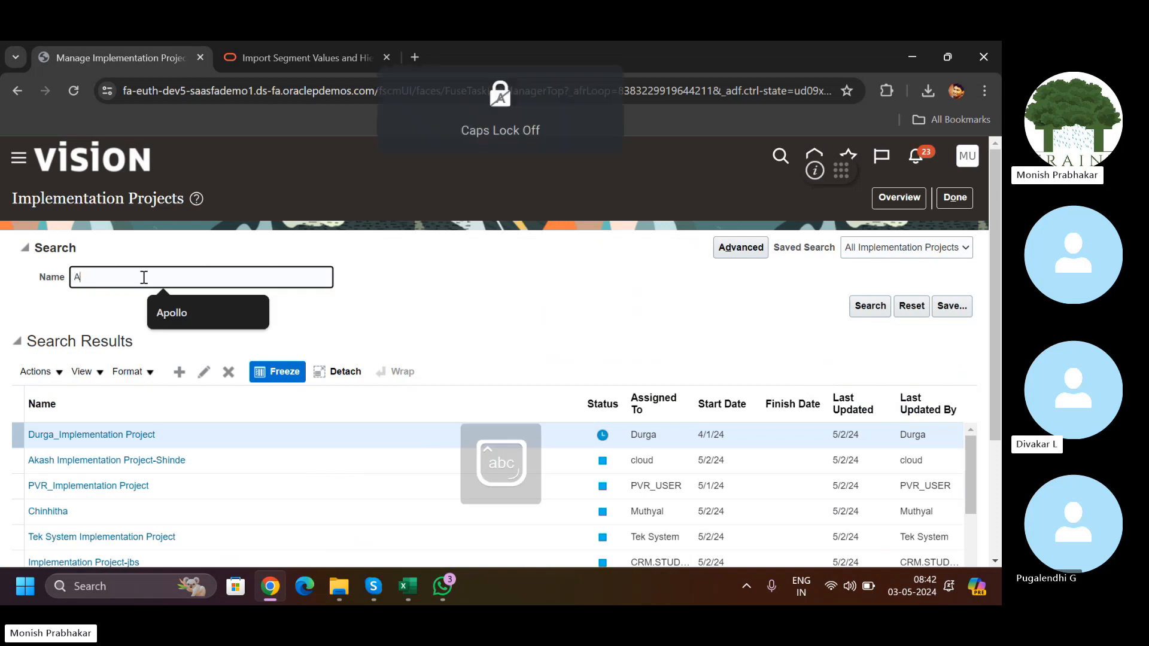
{"action": "type", "text": "pollo"}
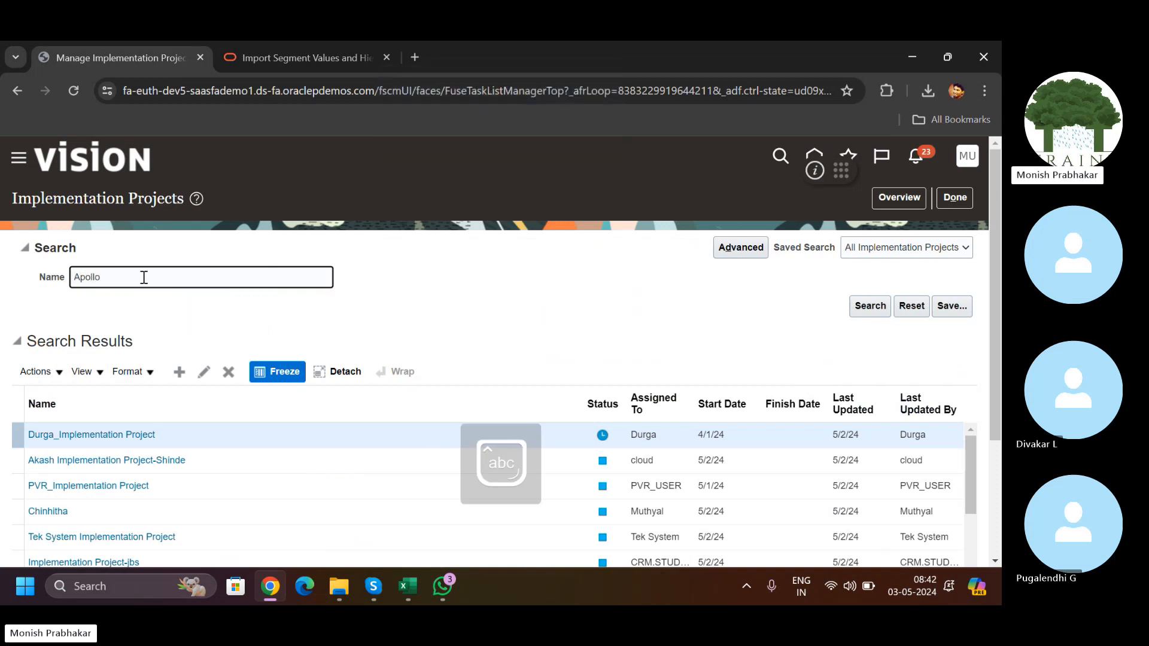
{"action": "key", "text": "Return"}
{"action": "left_click", "coordinate": [82, 436]}
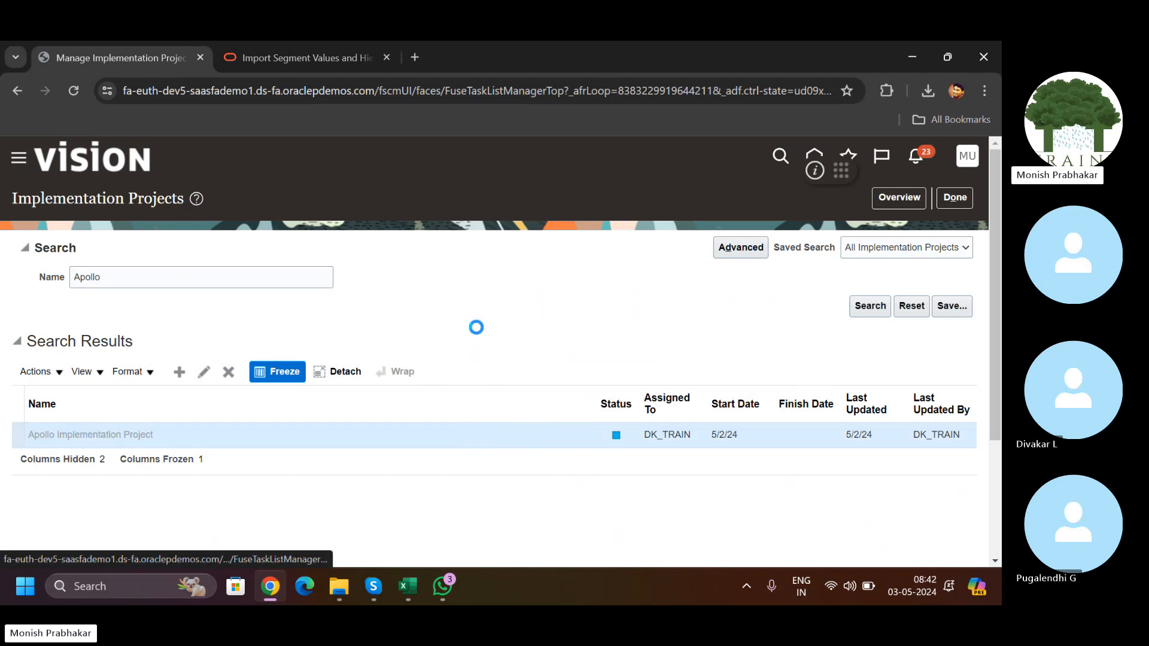
{"action": "scroll", "coordinate": [559, 377], "scroll_direction": "down", "scroll_amount": 3}
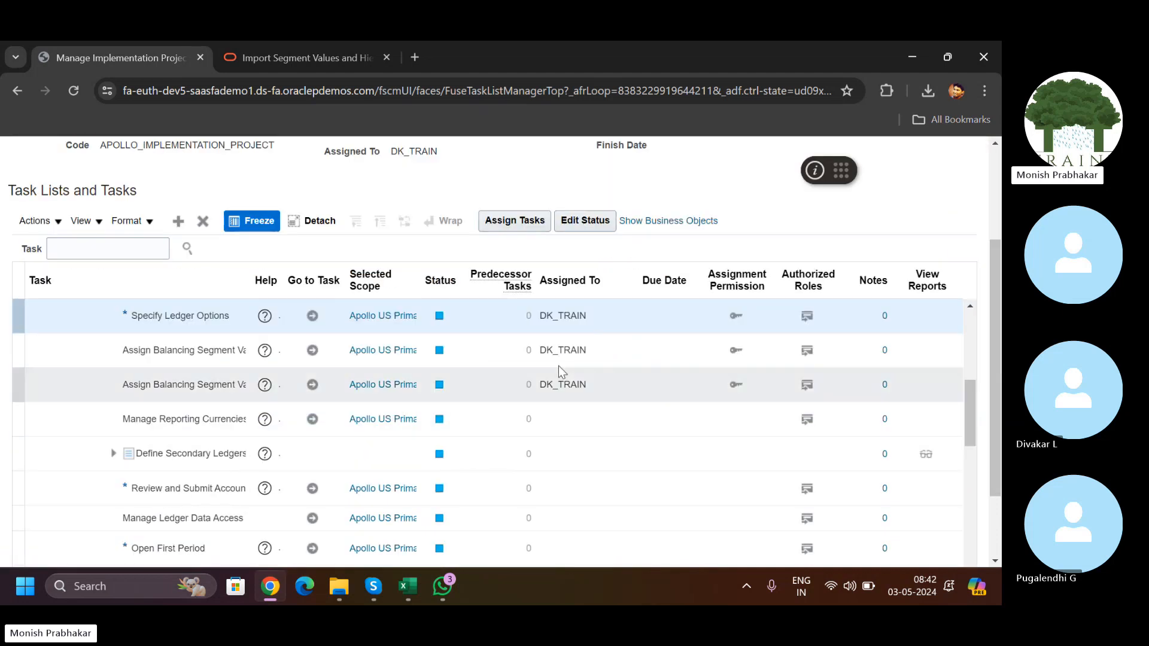
{"action": "left_click", "coordinate": [313, 318]}
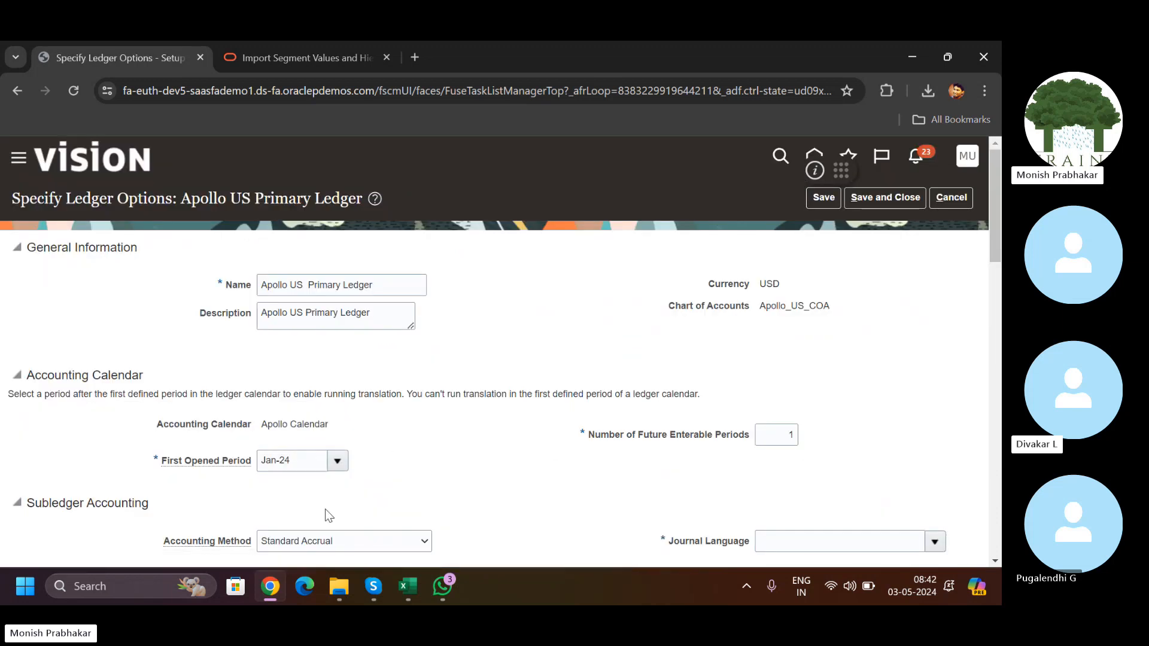
Step: Set the ledger's journal language to American English
{"action": "scroll", "coordinate": [897, 381], "scroll_direction": "down", "scroll_amount": 6}
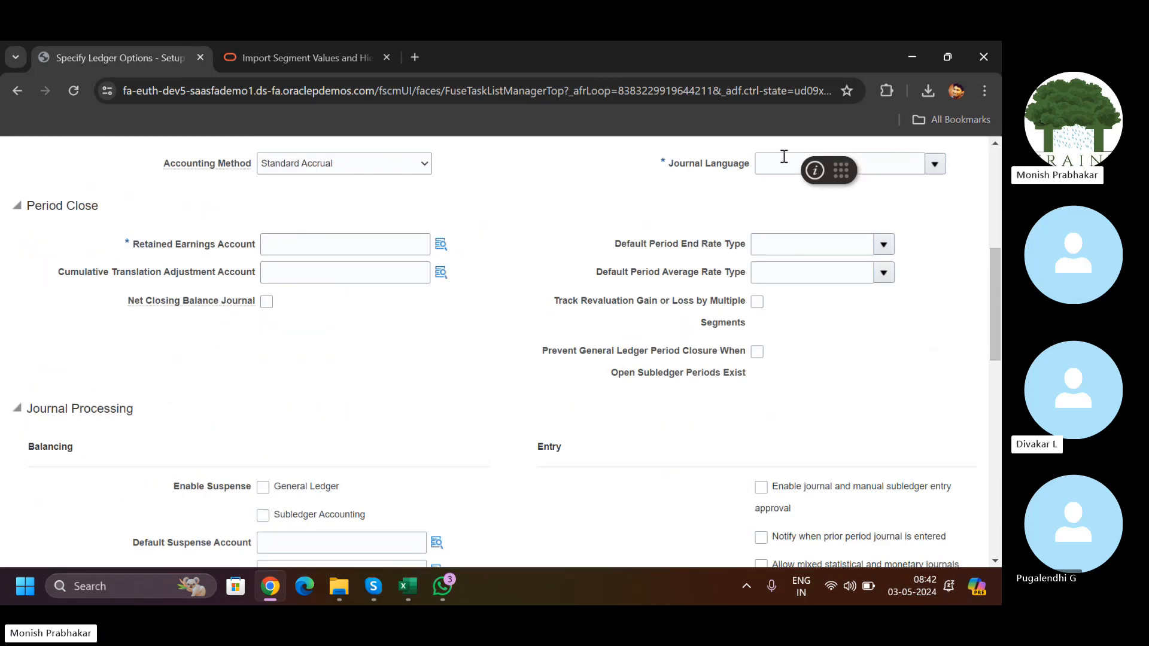
{"action": "left_click", "coordinate": [773, 162]}
{"action": "key", "text": "Caps_Lock"}
{"action": "type", "text": "US"}
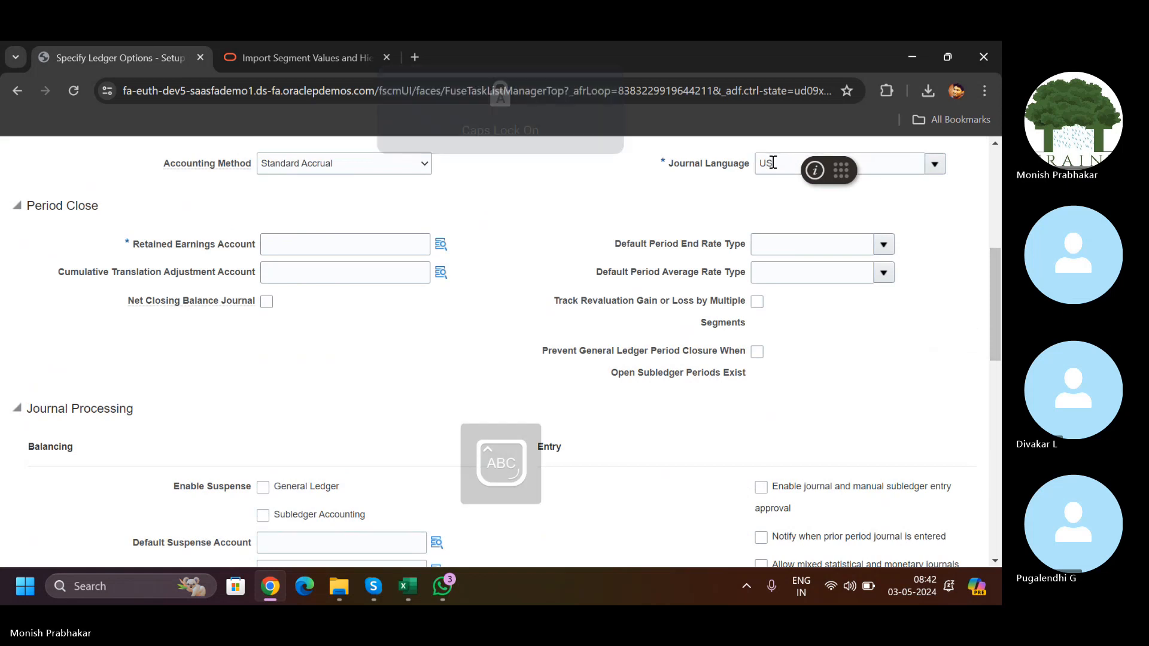
{"action": "left_click", "coordinate": [521, 149]}
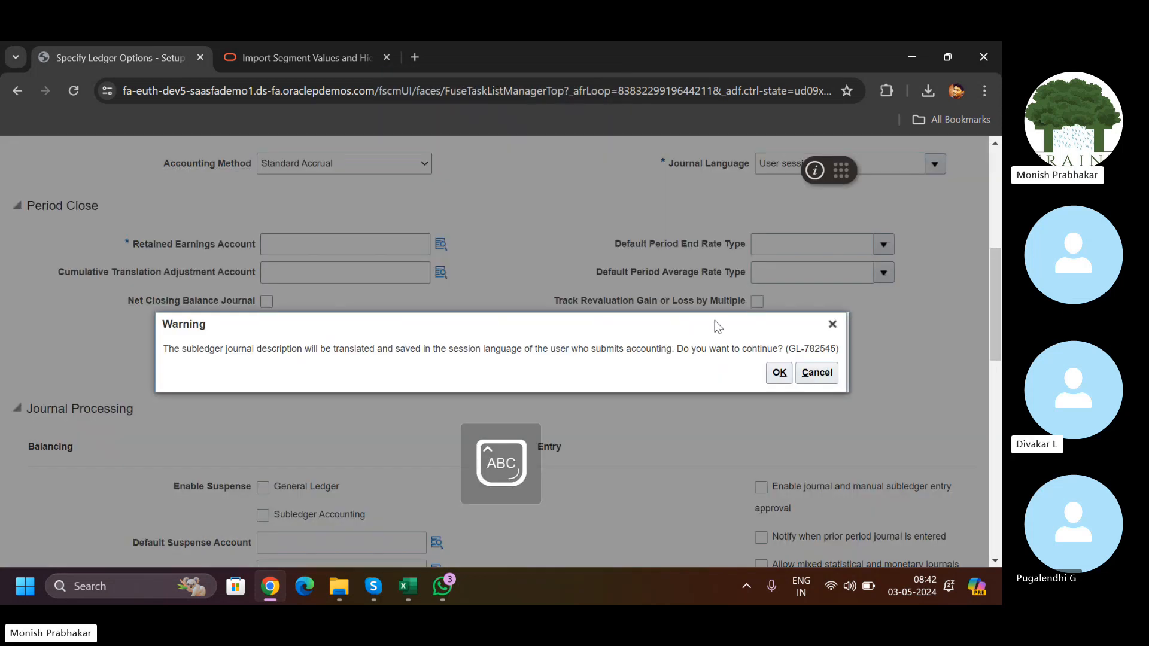
{"action": "left_click", "coordinate": [778, 373]}
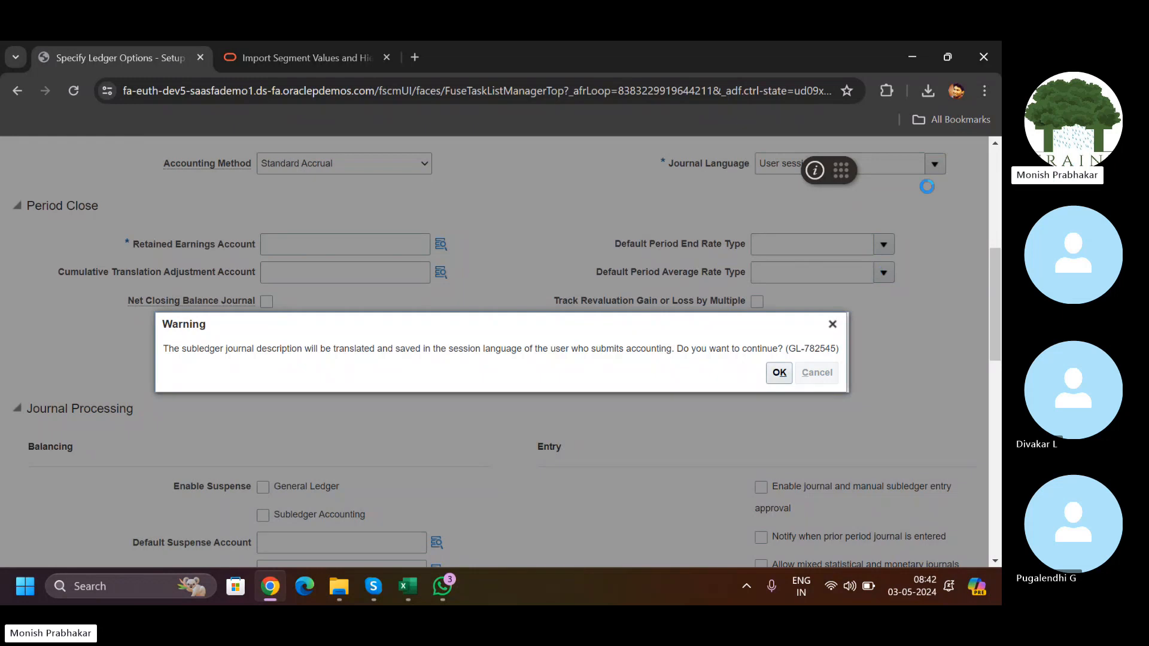
{"action": "left_click", "coordinate": [939, 167]}
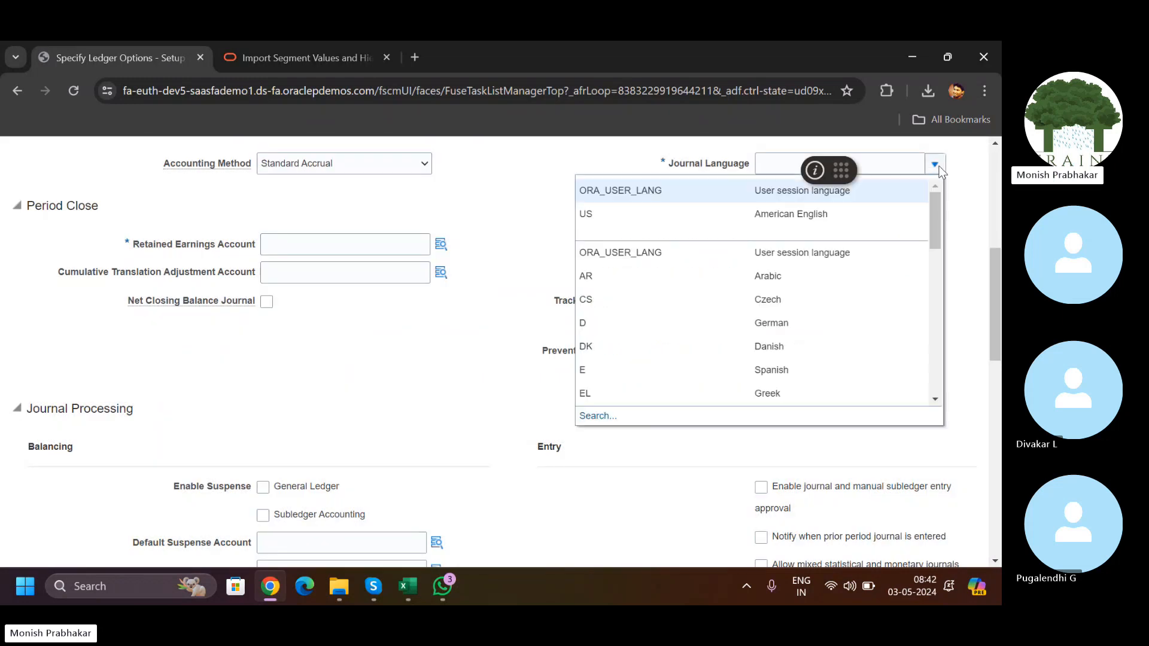
{"action": "left_click", "coordinate": [722, 205]}
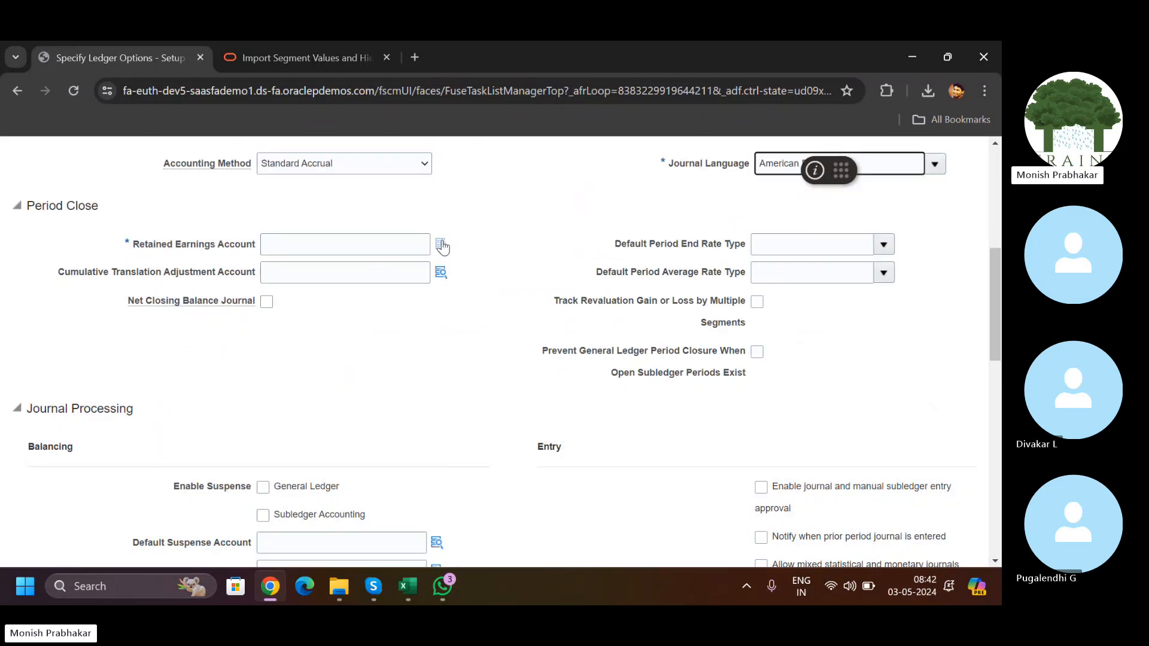
Step: Search for available Entity values for the Retained Earnings Account, and close the account selection without choosing any
{"action": "left_click", "coordinate": [441, 244]}
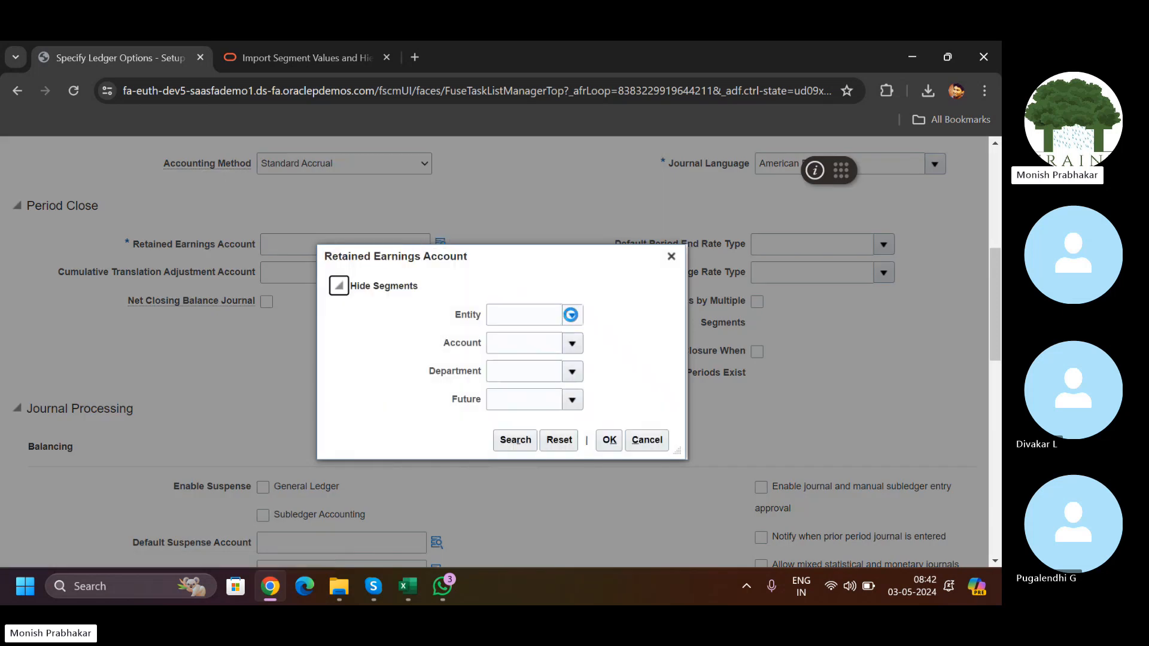
{"action": "left_click", "coordinate": [572, 315]}
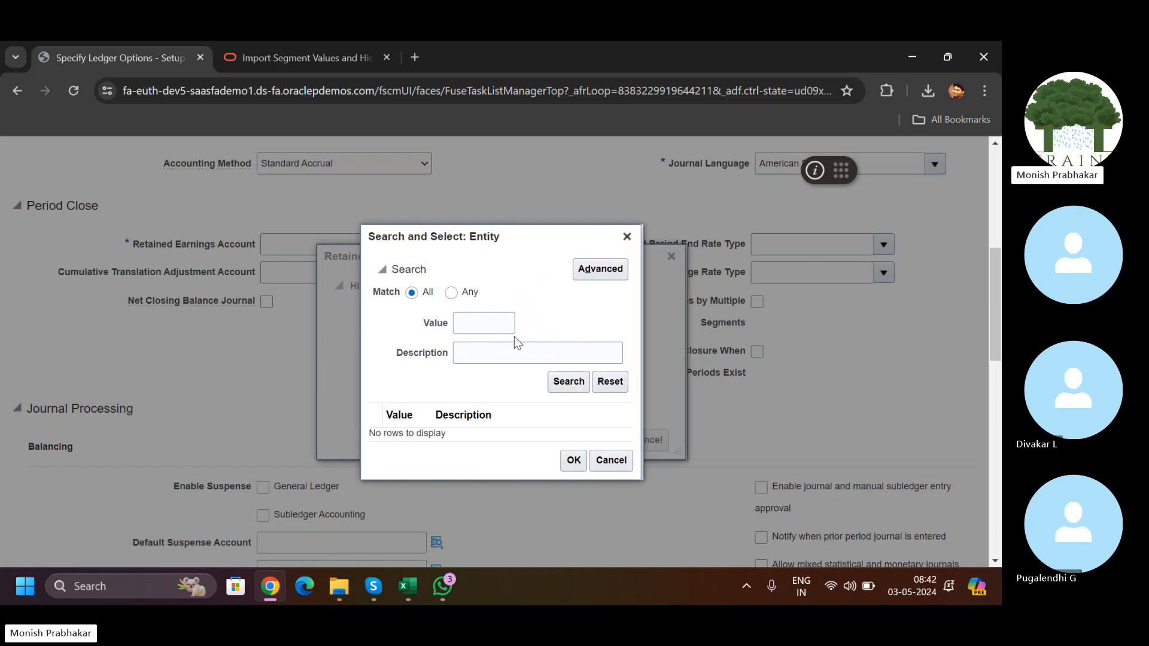
{"action": "left_click", "coordinate": [567, 382]}
{"action": "left_click", "coordinate": [596, 463]}
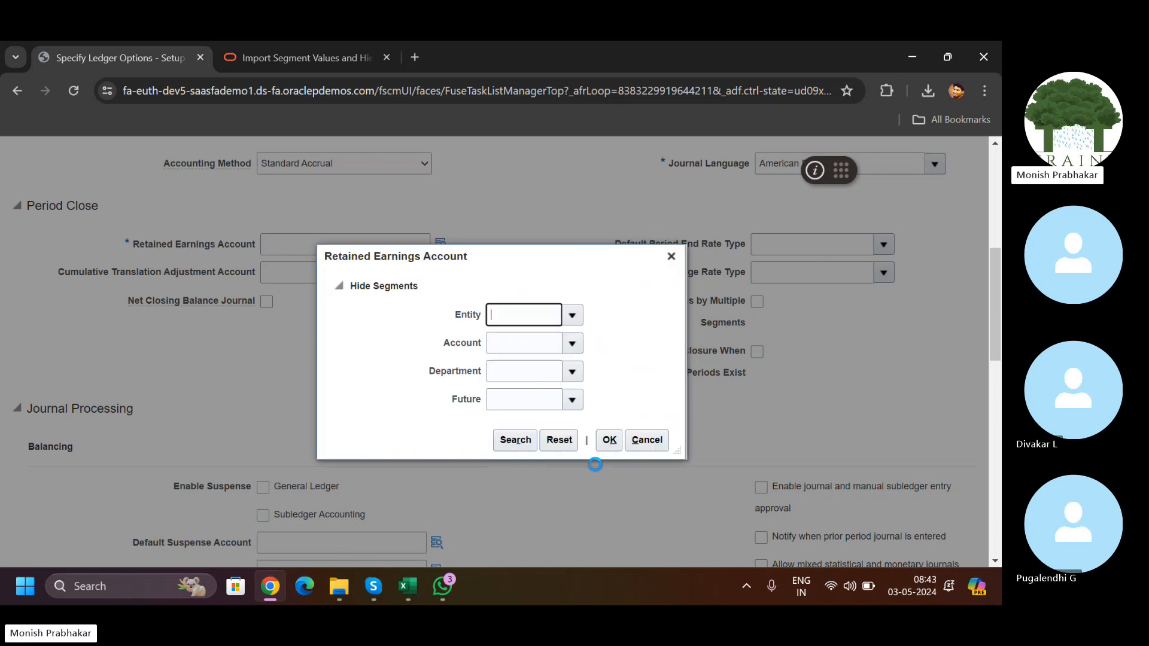
{"action": "left_click", "coordinate": [641, 448]}
Step: Duplicate the Specify Ledger Options browser tab
{"action": "left_click", "coordinate": [405, 585]}
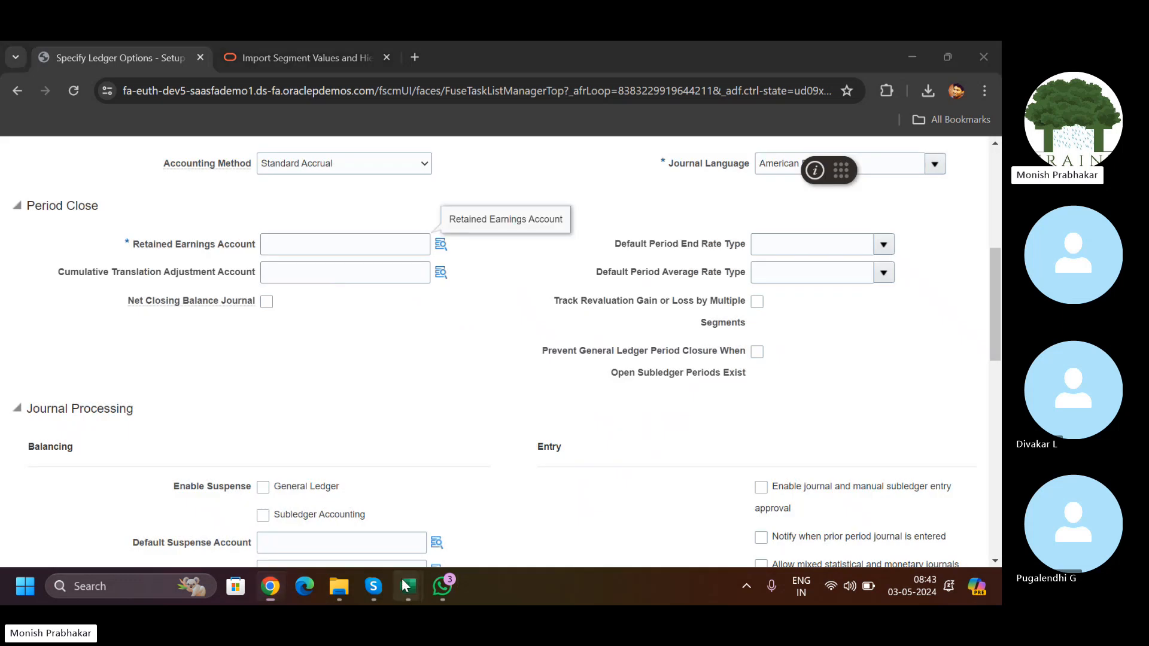
{"action": "left_click", "coordinate": [466, 353]}
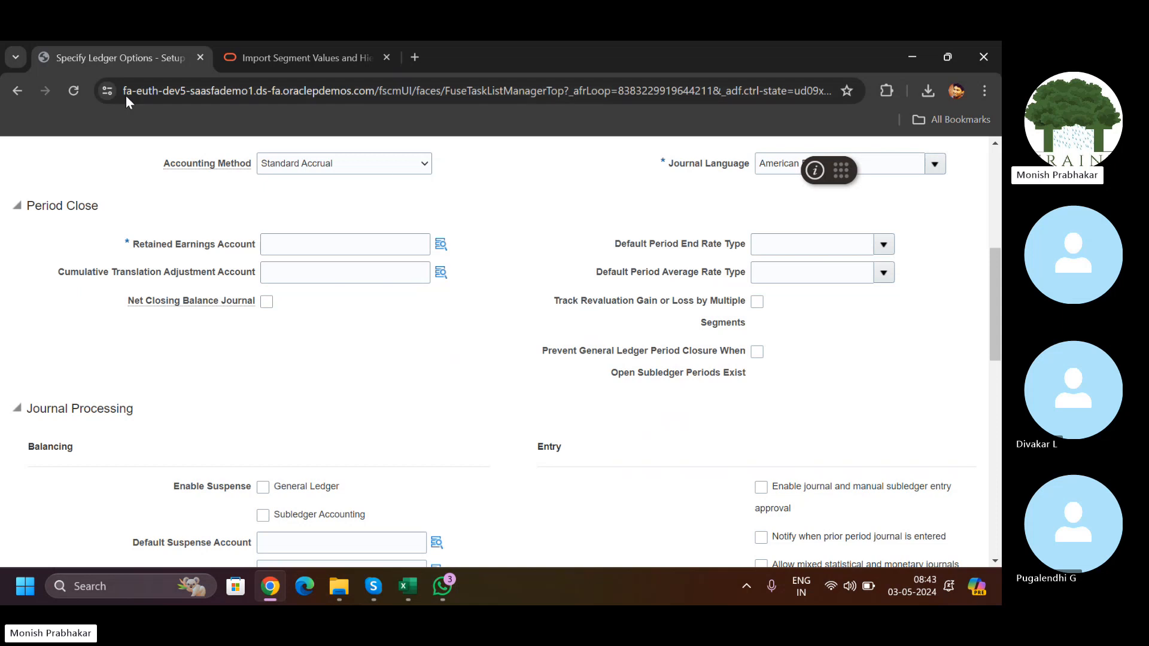
{"action": "right_click", "coordinate": [116, 56]}
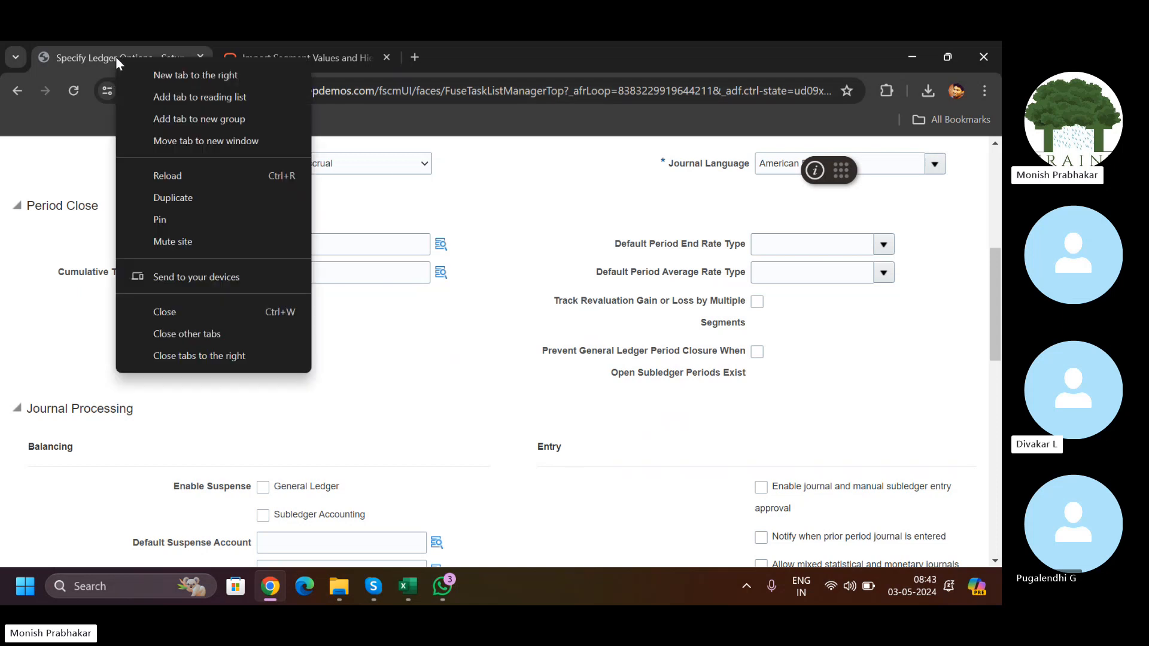
{"action": "left_click", "coordinate": [167, 200]}
Step: Switch to the chart of accounts import template in Excel and check the Apollo Company rows of the segment values sheet
{"action": "mouse_move", "coordinate": [424, 592]}
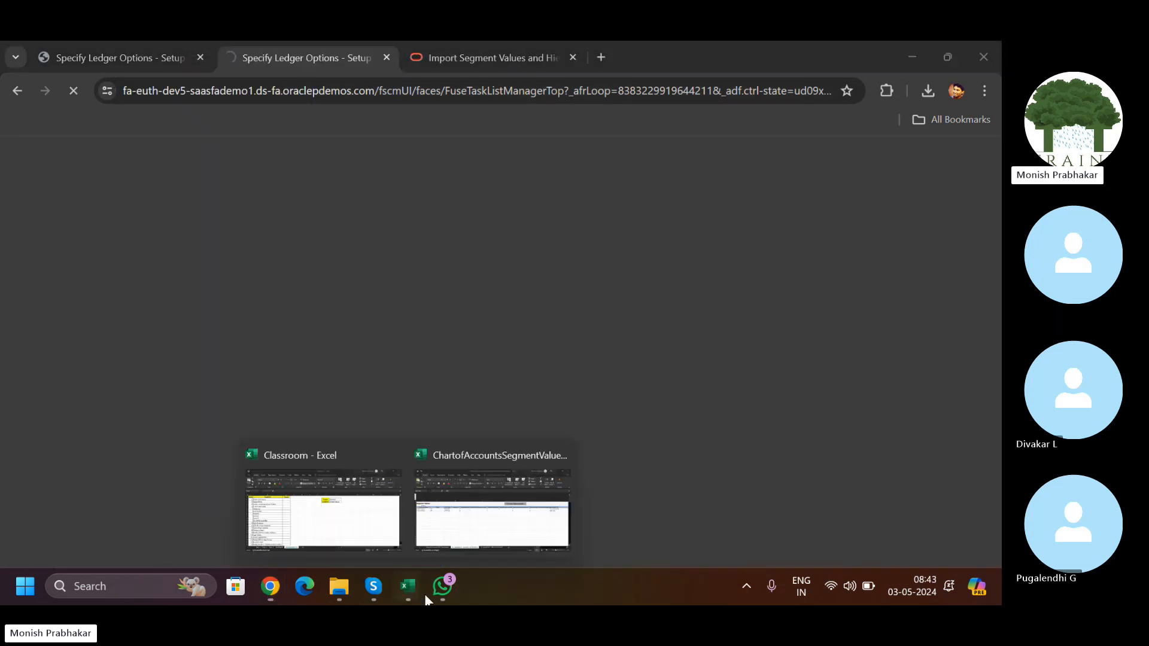
{"action": "left_click", "coordinate": [477, 539]}
{"action": "left_click", "coordinate": [232, 298]}
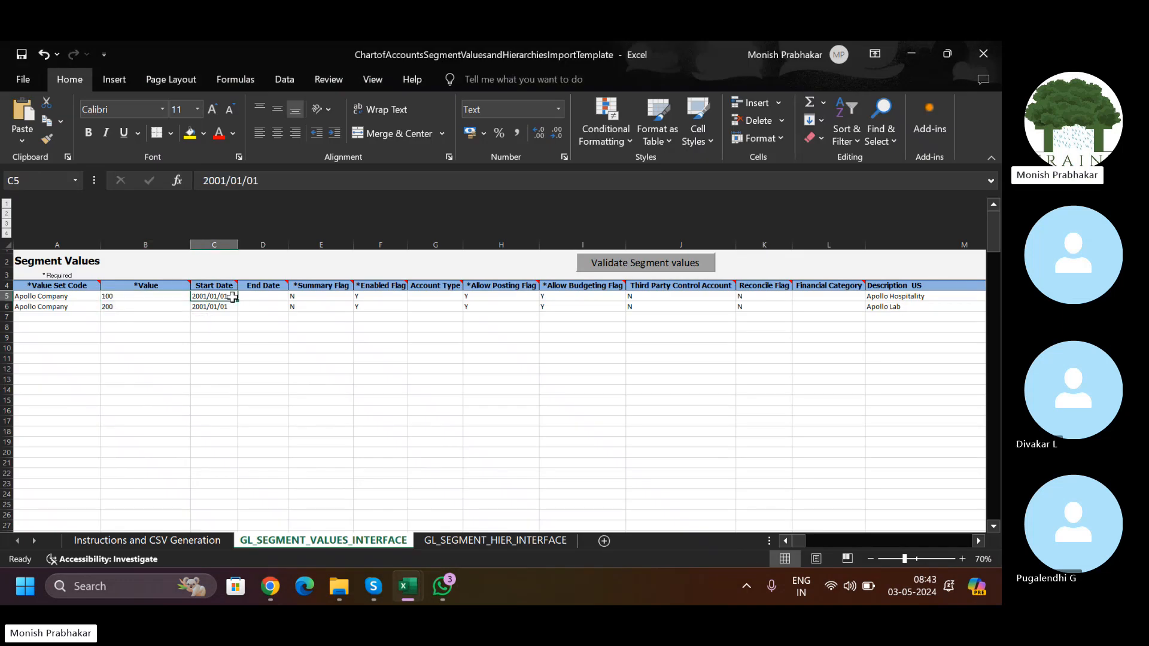
Step: Switch back to Chrome, open Setup and Maintenance in the duplicated tab, and search the tasks for "MANAGE CHART OF"
{"action": "left_click", "coordinate": [270, 590]}
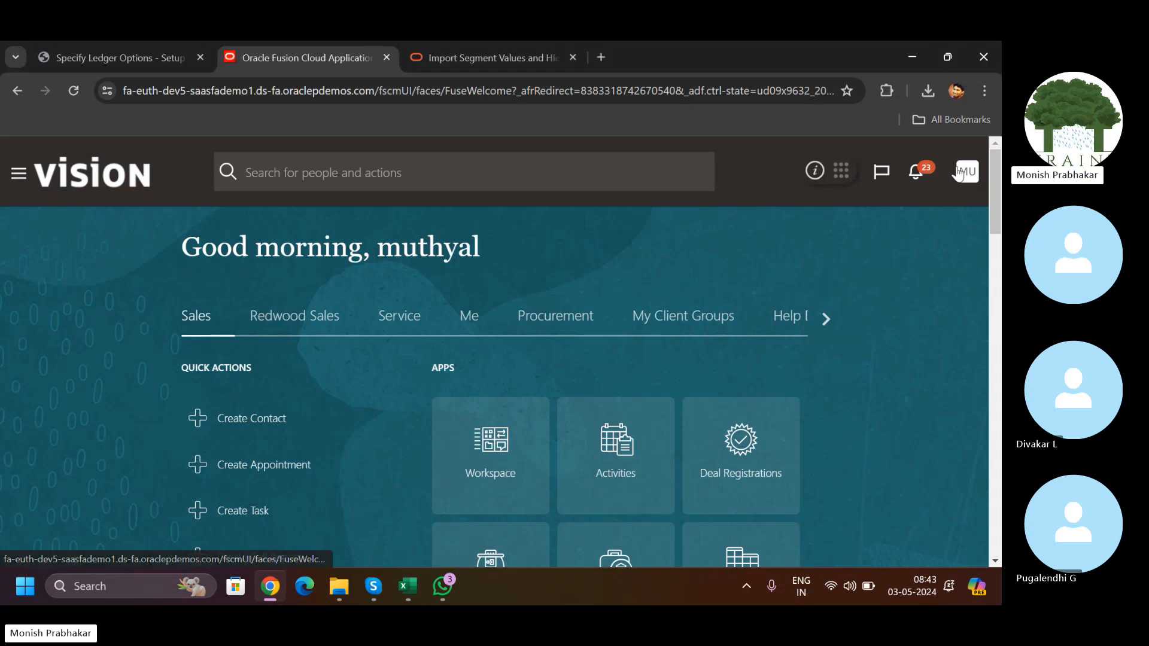
{"action": "left_click", "coordinate": [680, 407]}
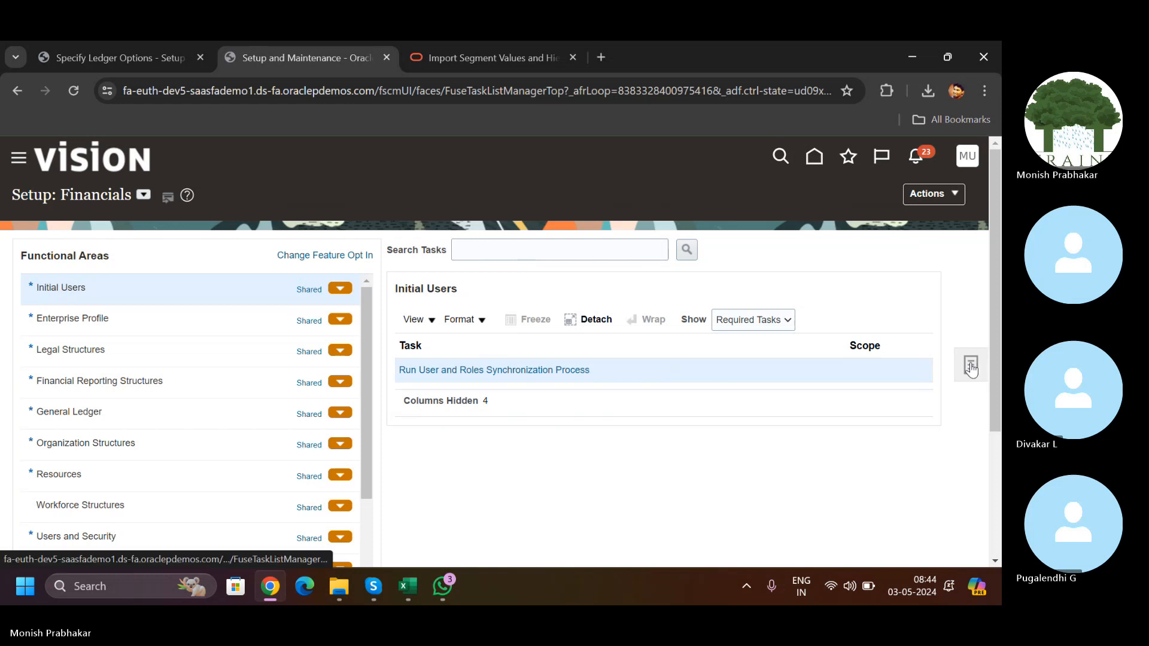
{"action": "left_click", "coordinate": [971, 365]}
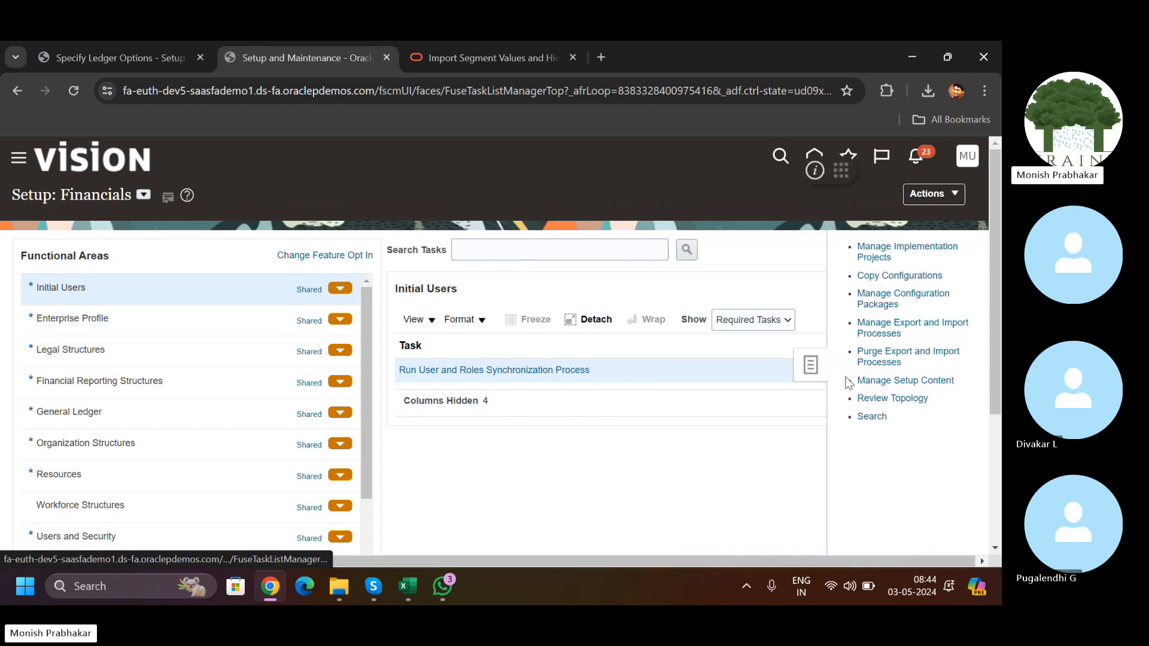
{"action": "left_click", "coordinate": [868, 422]}
{"action": "left_click", "coordinate": [379, 250]}
{"action": "type", "text": "MANA"}
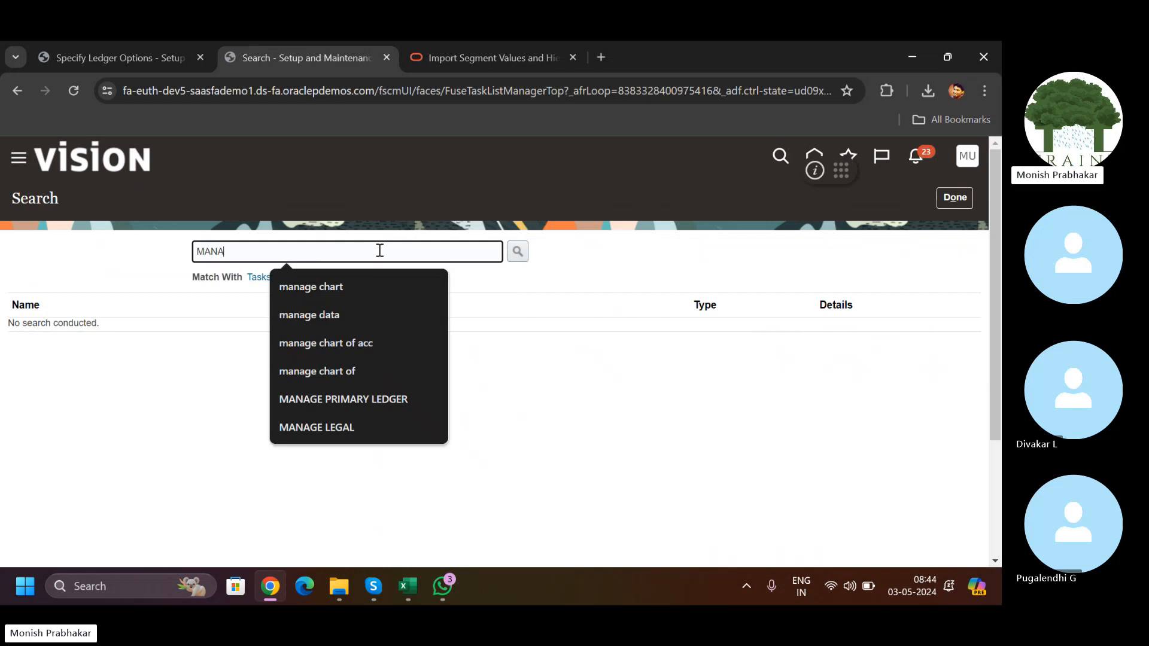
{"action": "type", "text": "GE CHART OF"}
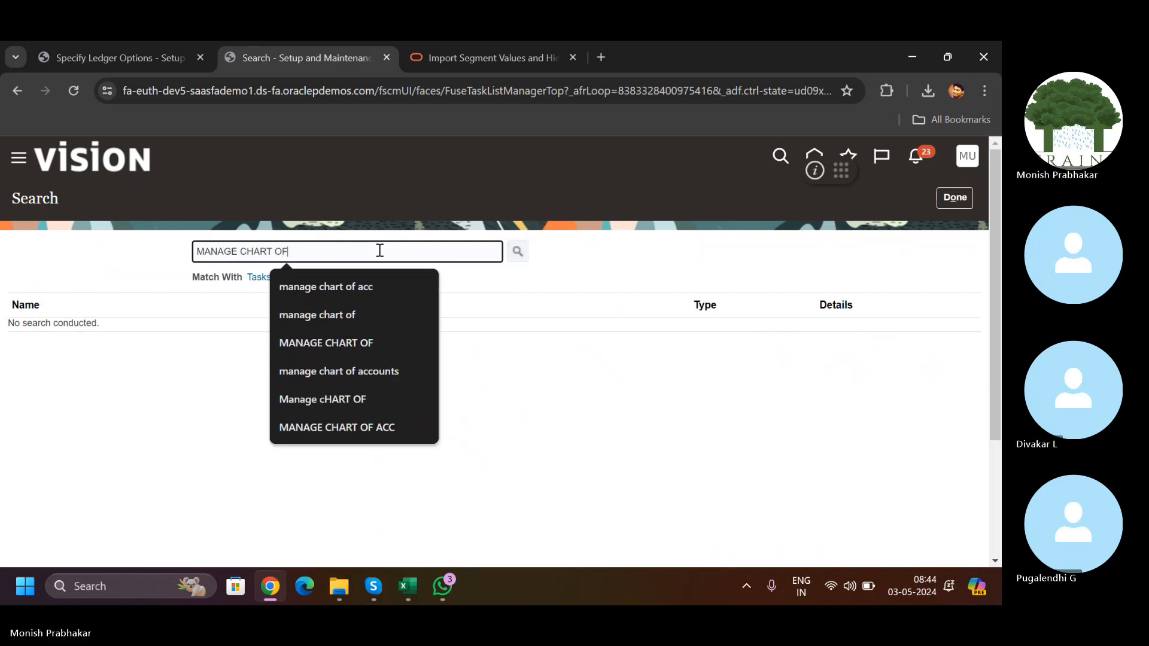
{"action": "key", "text": "Return"}
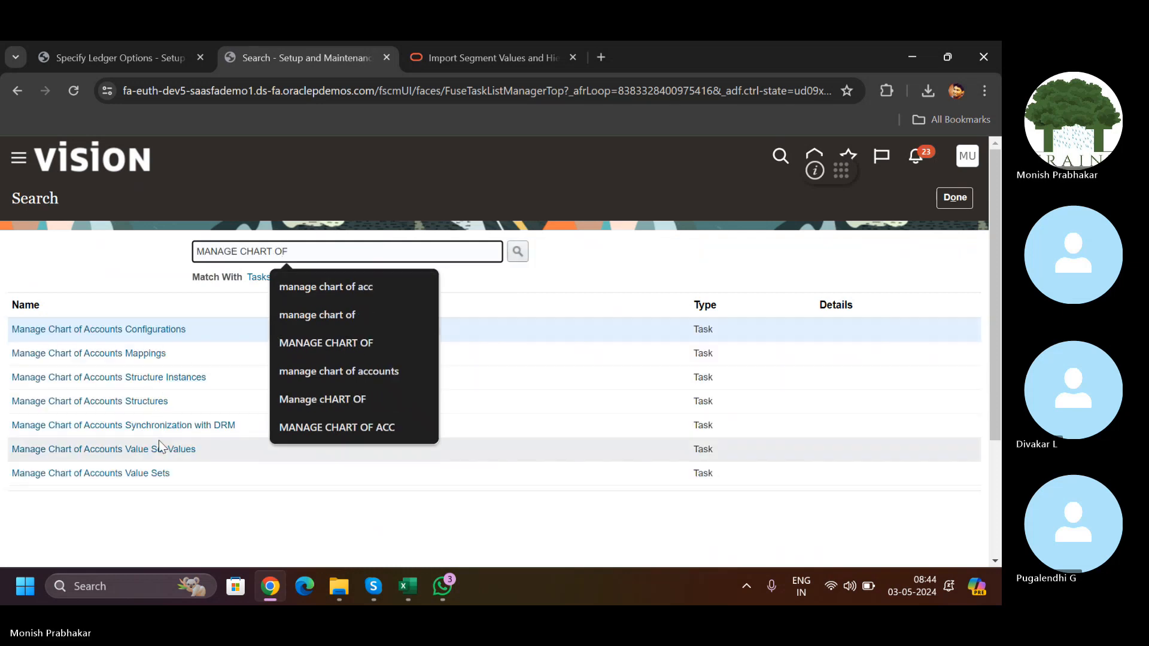
Step: Open Manage Chart of Accounts Value Set Values and search for value sets with the code Apollo
{"action": "left_click", "coordinate": [141, 450]}
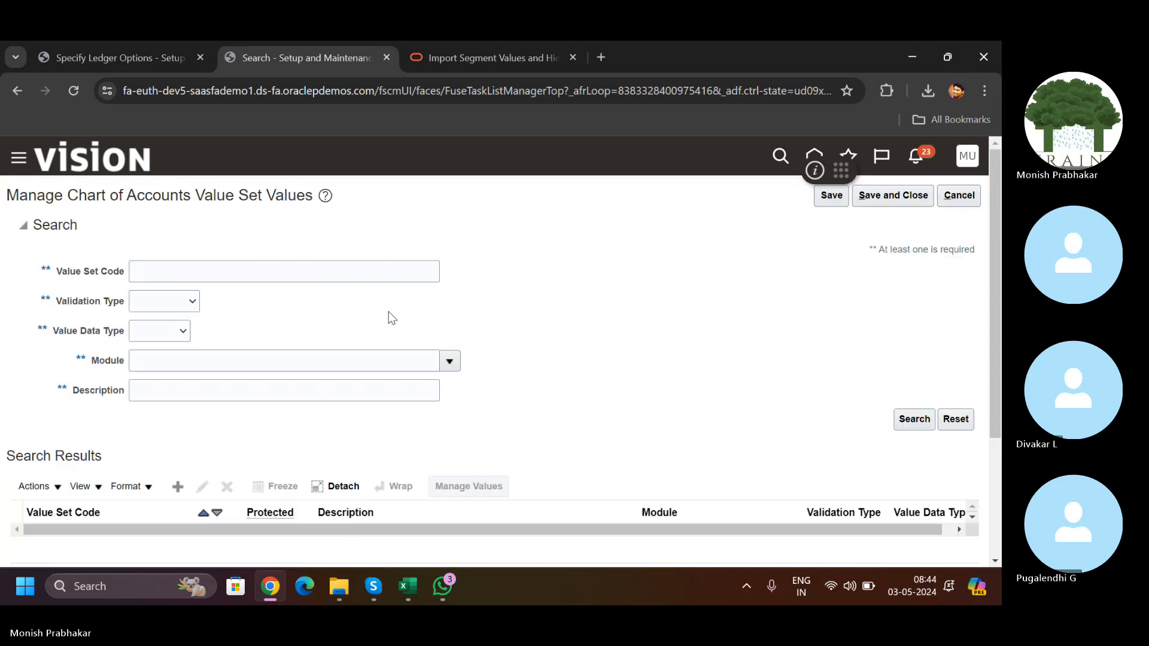
{"action": "left_click", "coordinate": [196, 270]}
{"action": "key", "text": "Caps_Lock"}
{"action": "key", "text": "Caps_Lock"}
{"action": "type", "text": "A"}
{"action": "key", "text": "Caps_Lock"}
{"action": "type", "text": "pollo"}
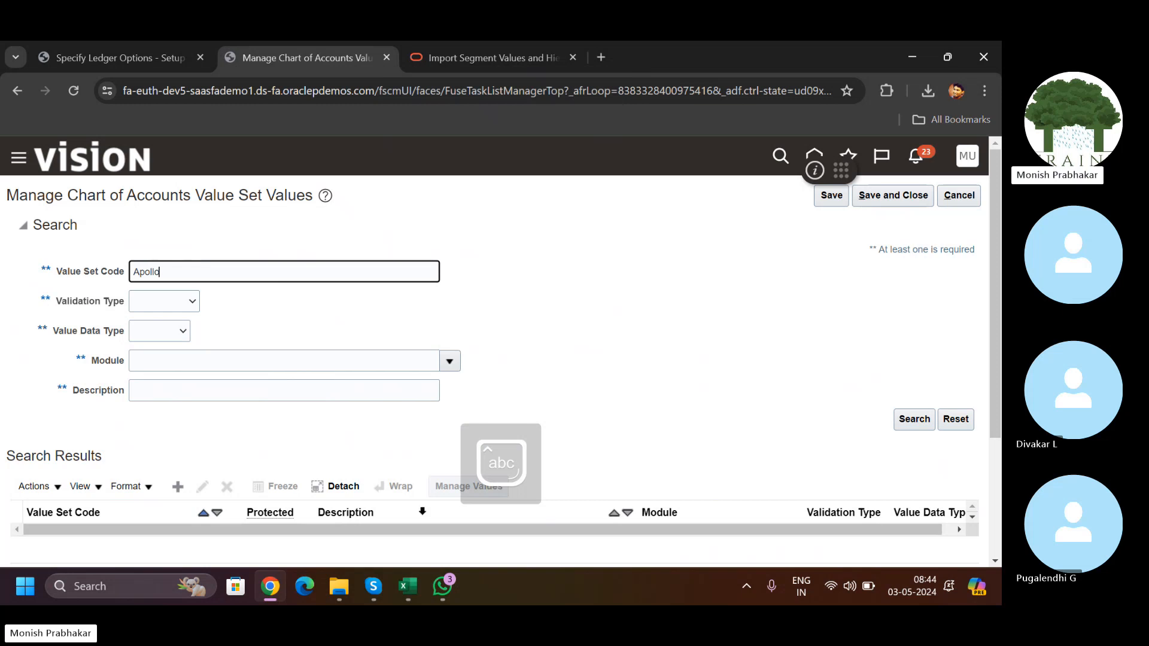
{"action": "left_click", "coordinate": [909, 422]}
{"action": "scroll", "coordinate": [291, 432], "scroll_direction": "down", "scroll_amount": 3}
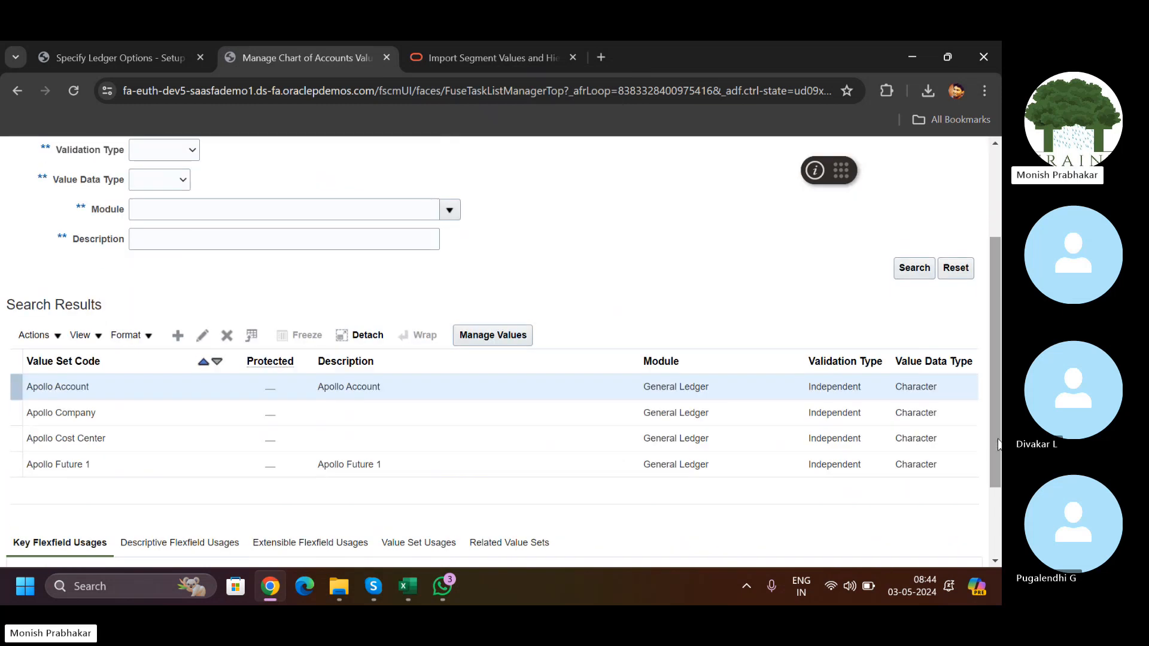
Step: Open the values of the Apollo Company value set, add value 100 with the description Apollo Hospitality, and save it
{"action": "left_click", "coordinate": [154, 414]}
{"action": "left_click", "coordinate": [471, 343]}
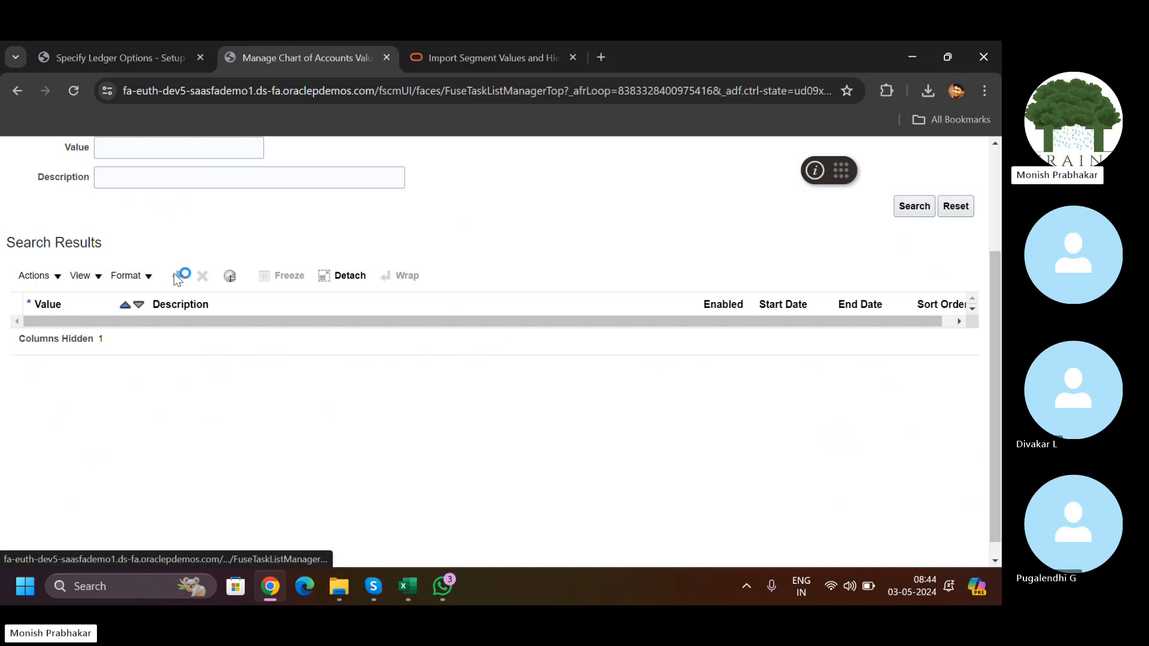
{"action": "left_click", "coordinate": [176, 275]}
{"action": "type", "text": "100"}
{"action": "key", "text": "Tab"}
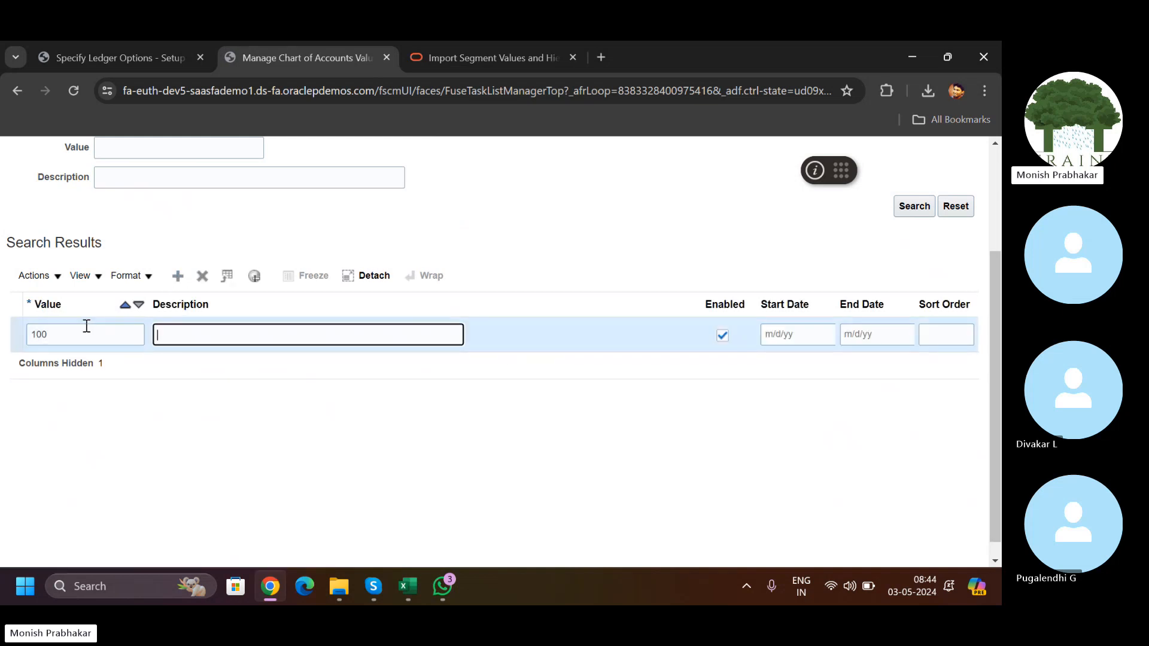
{"action": "key", "text": "Caps_Lock"}
{"action": "type", "text": "A"}
{"action": "key", "text": "Caps_Lock"}
{"action": "type", "text": "pollo "}
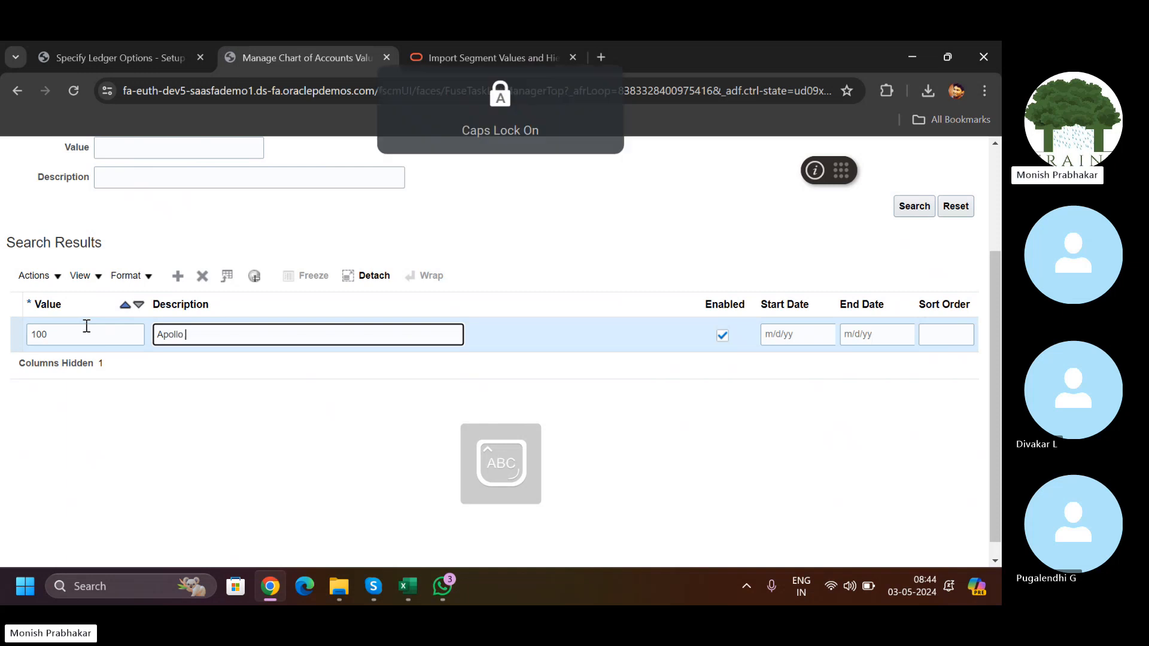
{"action": "type", "text": "Hospitality"}
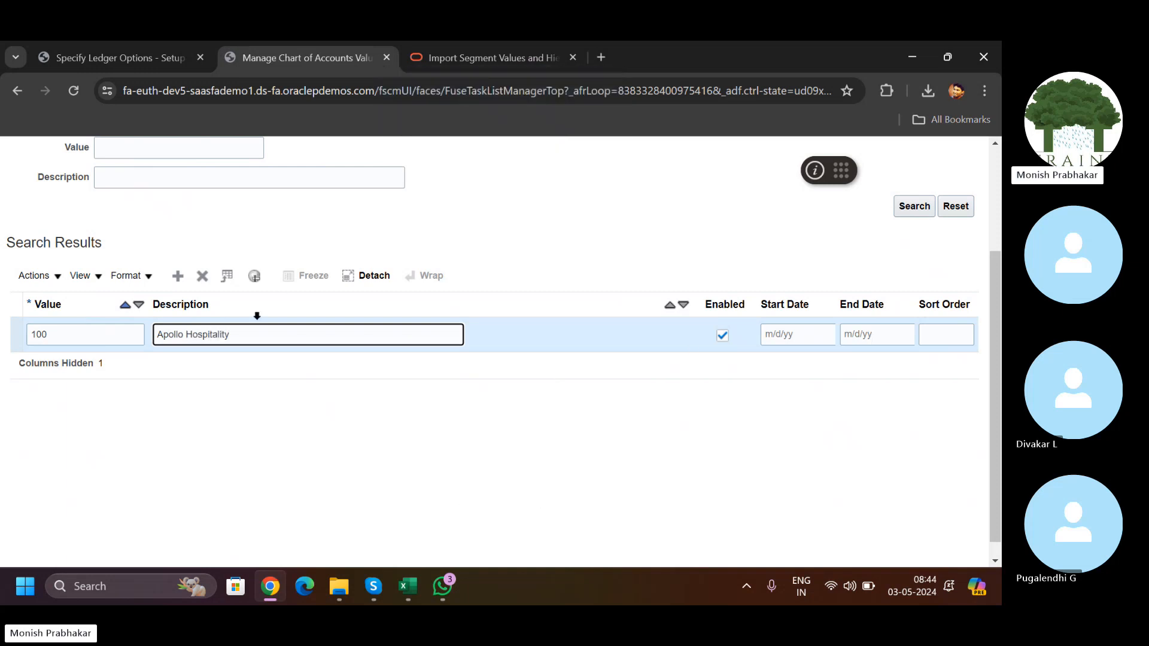
{"action": "scroll", "coordinate": [936, 221], "scroll_direction": "up", "scroll_amount": 3}
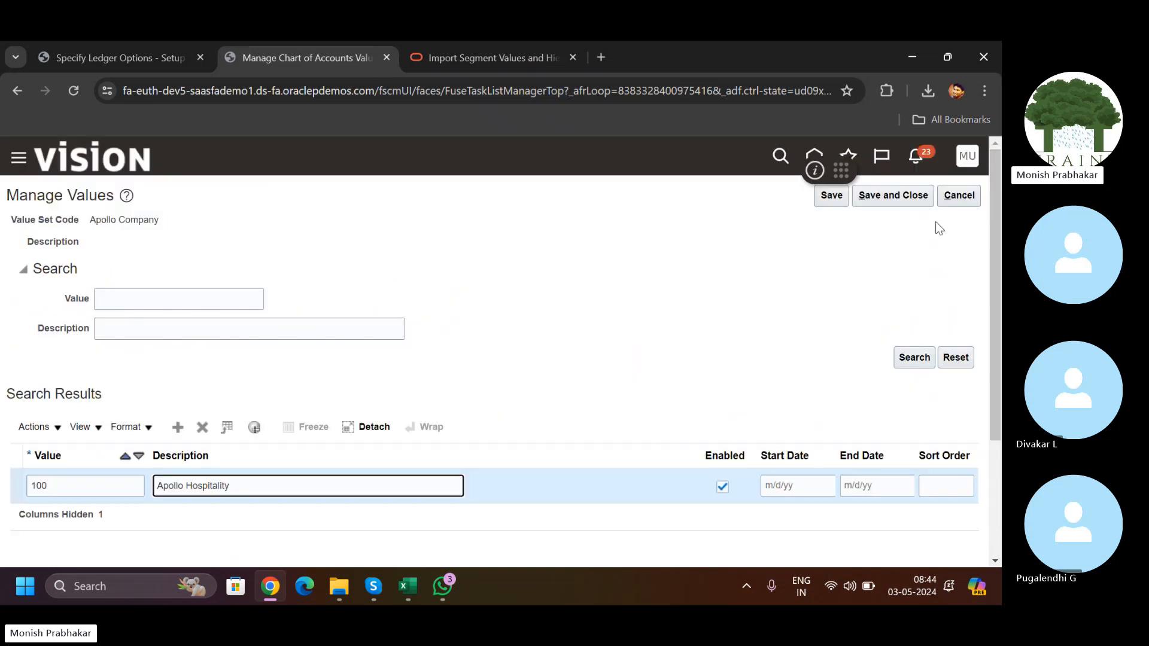
{"action": "left_click", "coordinate": [828, 199]}
Step: Add value 200 with the description Apollo Diagnostic Lab to the Apollo Company value set
{"action": "scroll", "coordinate": [998, 357], "scroll_direction": "down", "scroll_amount": 2}
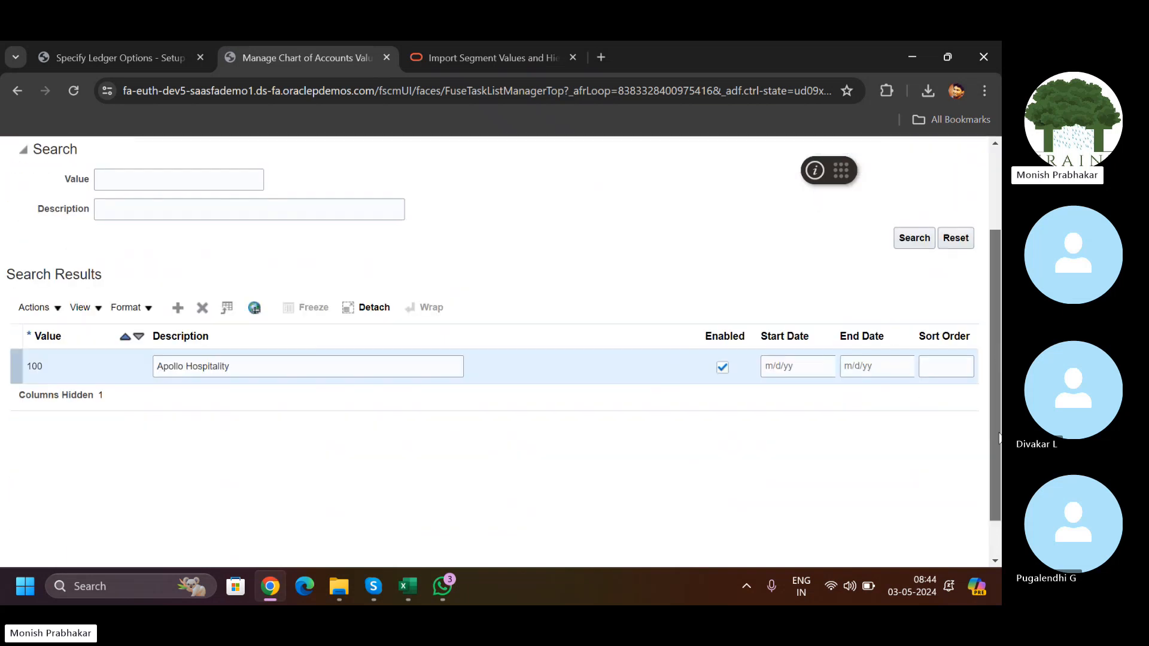
{"action": "left_click", "coordinate": [177, 308]}
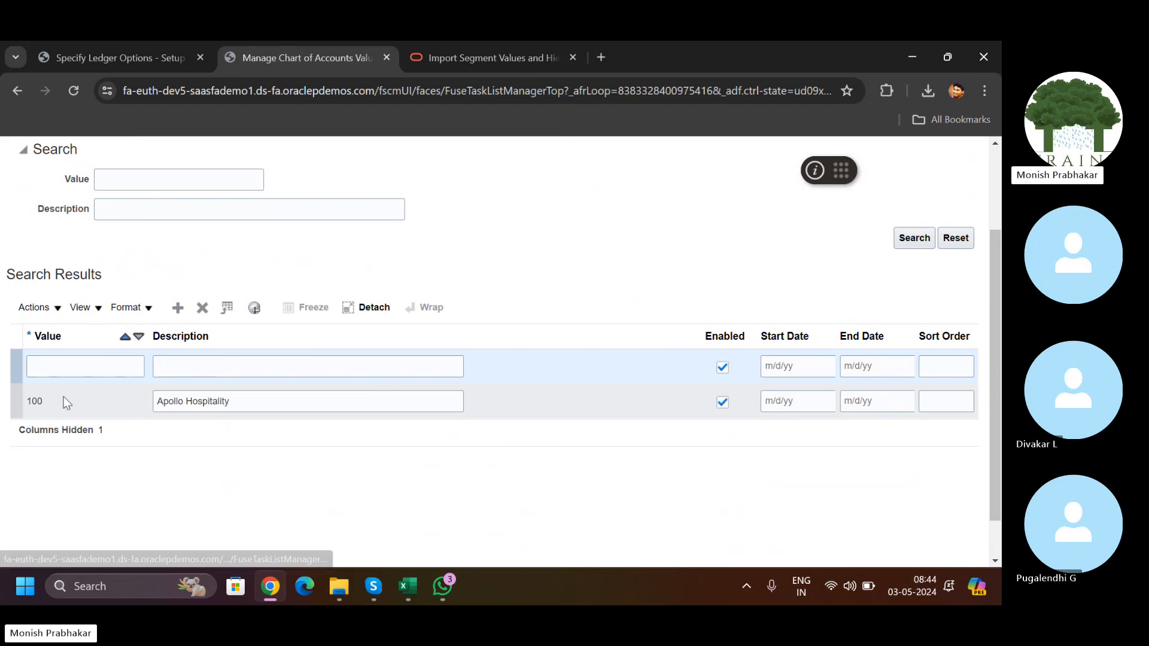
{"action": "type", "text": "200"}
{"action": "key", "text": "Tab"}
{"action": "key", "text": "Caps_Lock"}
{"action": "type", "text": "A"}
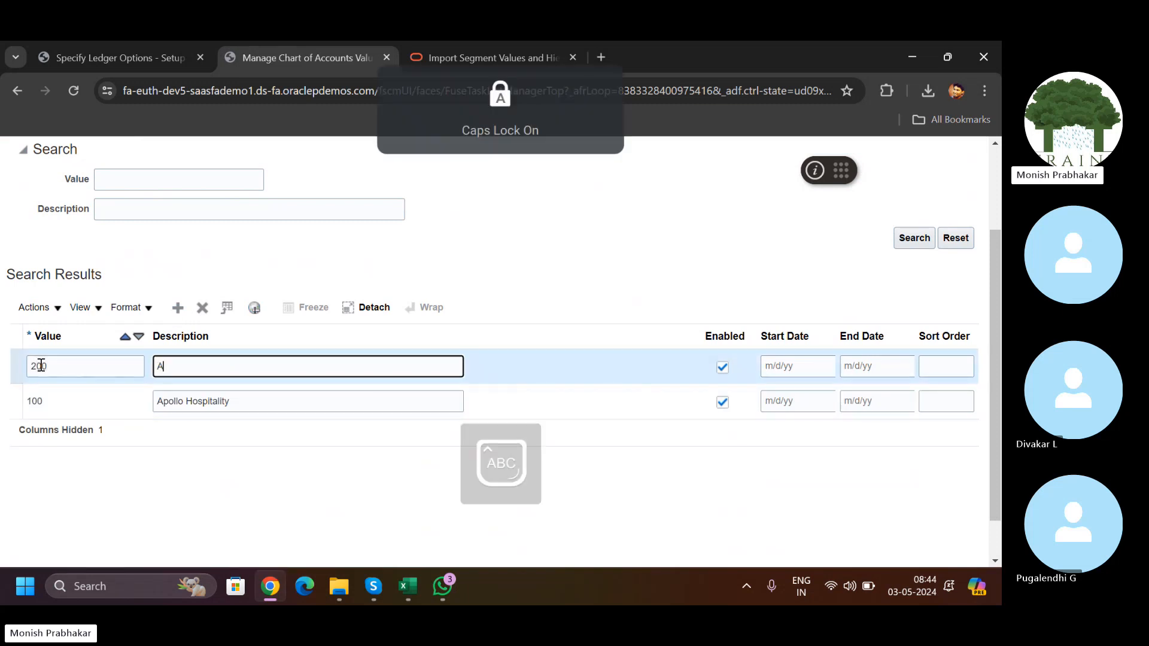
{"action": "key", "text": "Caps_Lock"}
{"action": "type", "text": "pollo"}
{"action": "key", "text": "Caps_Lock"}
{"action": "type", "text": "D"}
{"action": "key", "text": "Caps_Lock"}
{"action": "type", "text": "iag"}
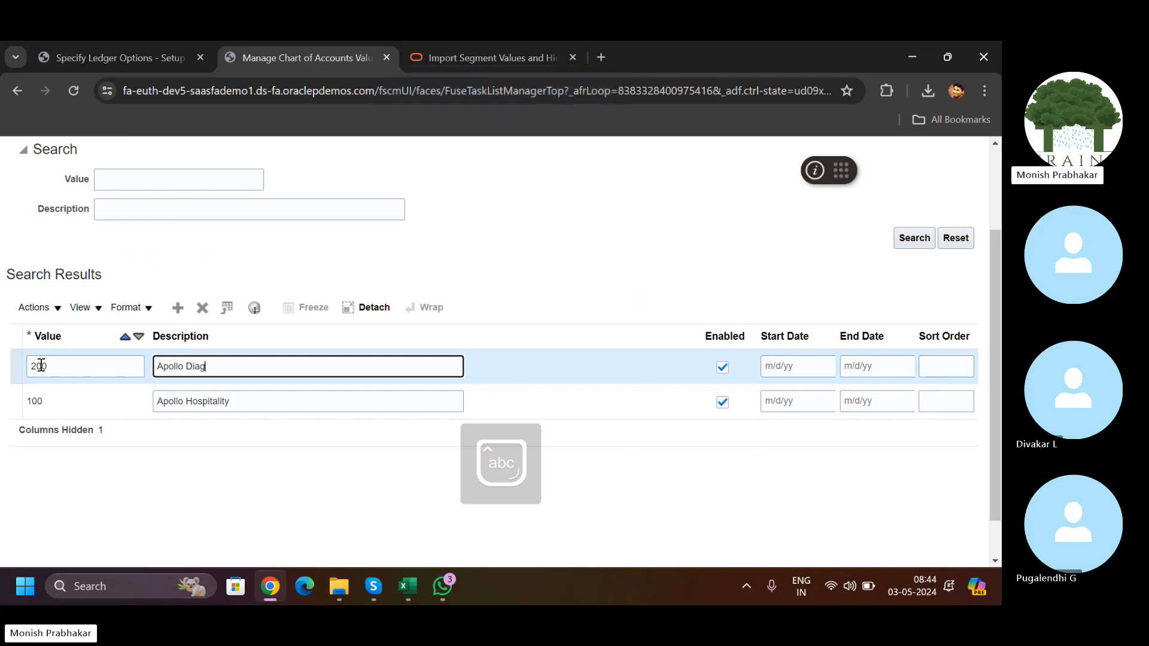
{"action": "type", "text": "noss"}
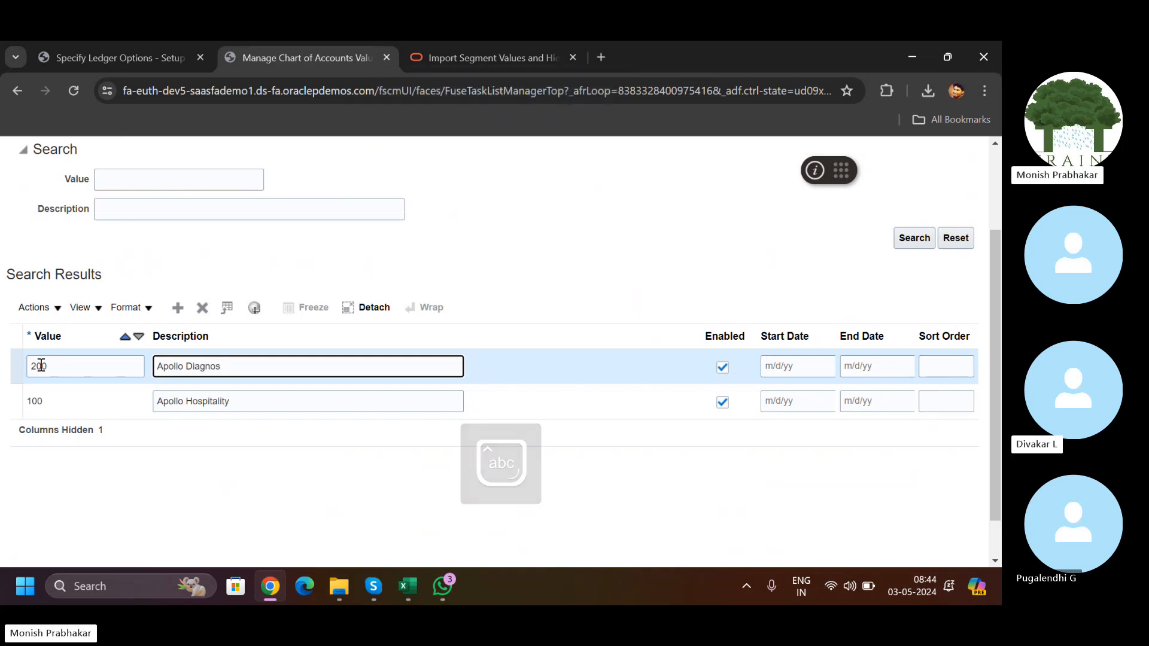
{"action": "key", "text": "BackSpace"}
{"action": "type", "text": "ri"}
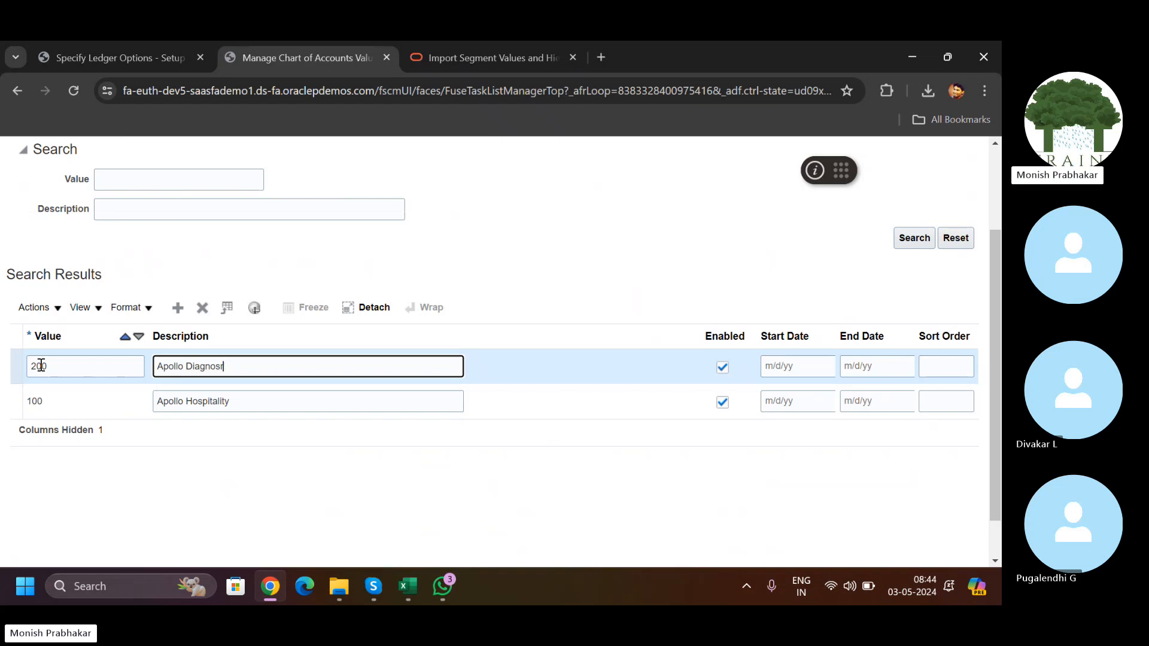
{"action": "key", "text": "Caps_Lock"}
{"action": "key", "text": "BackSpace"}
{"action": "key", "text": "BackSpace"}
{"action": "key", "text": "BackSpace"}
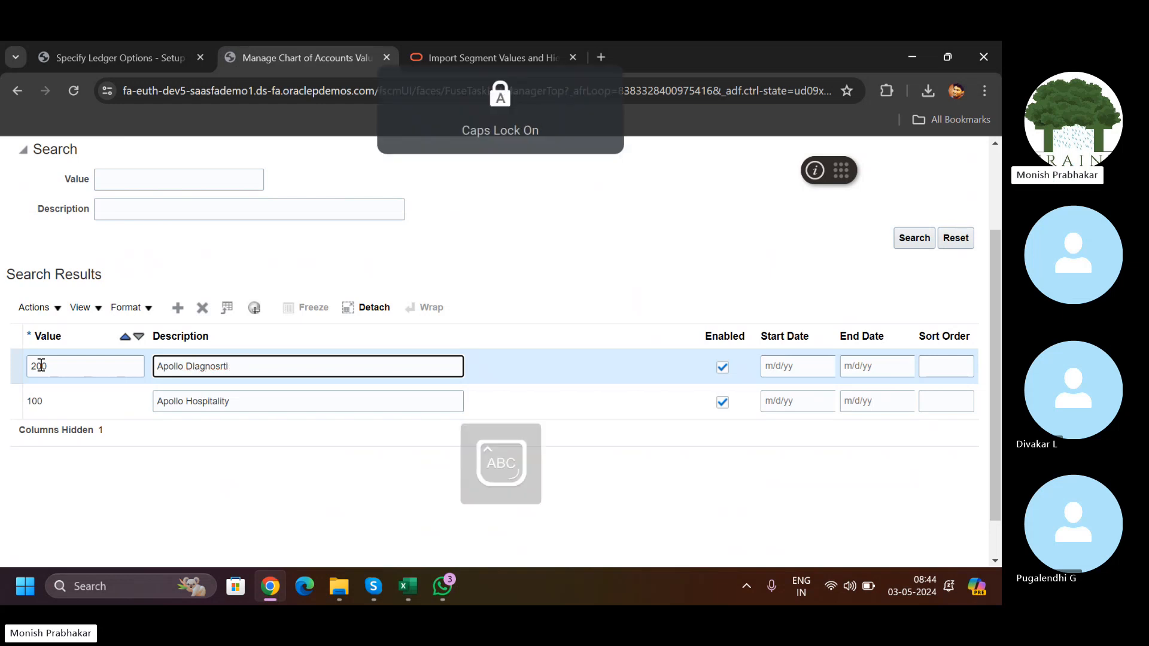
{"action": "key", "text": "Caps_Lock"}
{"action": "type", "text": "tic"}
{"action": "key", "text": "Caps_Lock"}
{"action": "type", "text": "L"}
{"action": "key", "text": "Caps_Lock"}
{"action": "type", "text": "ab"}
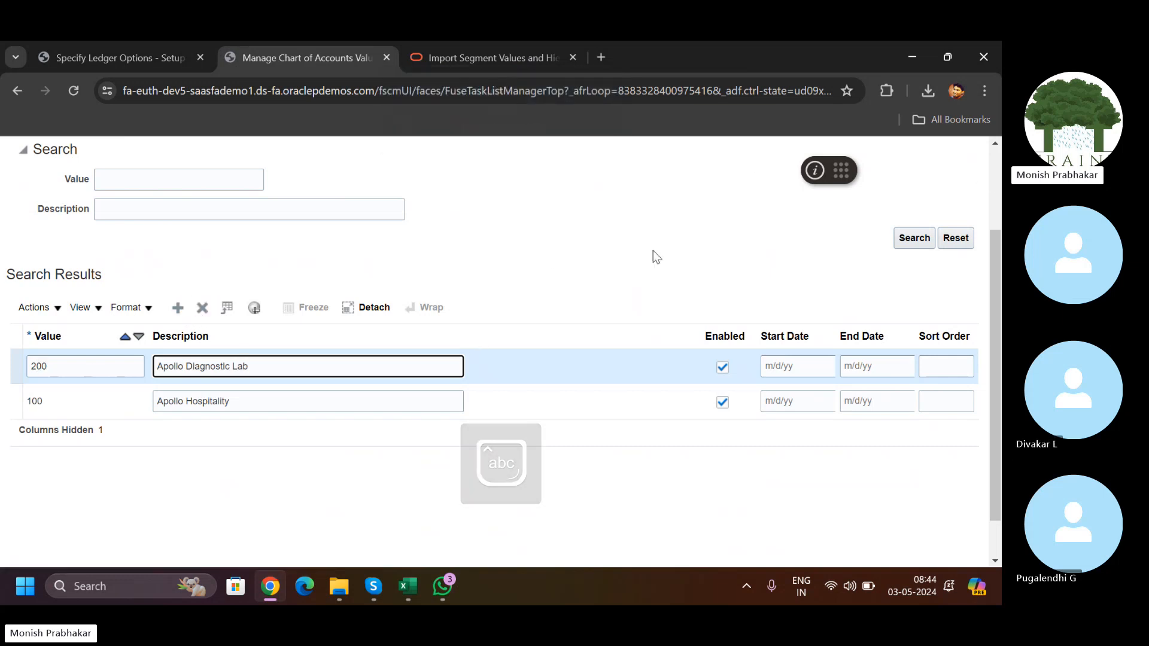
{"action": "left_click", "coordinate": [178, 307]}
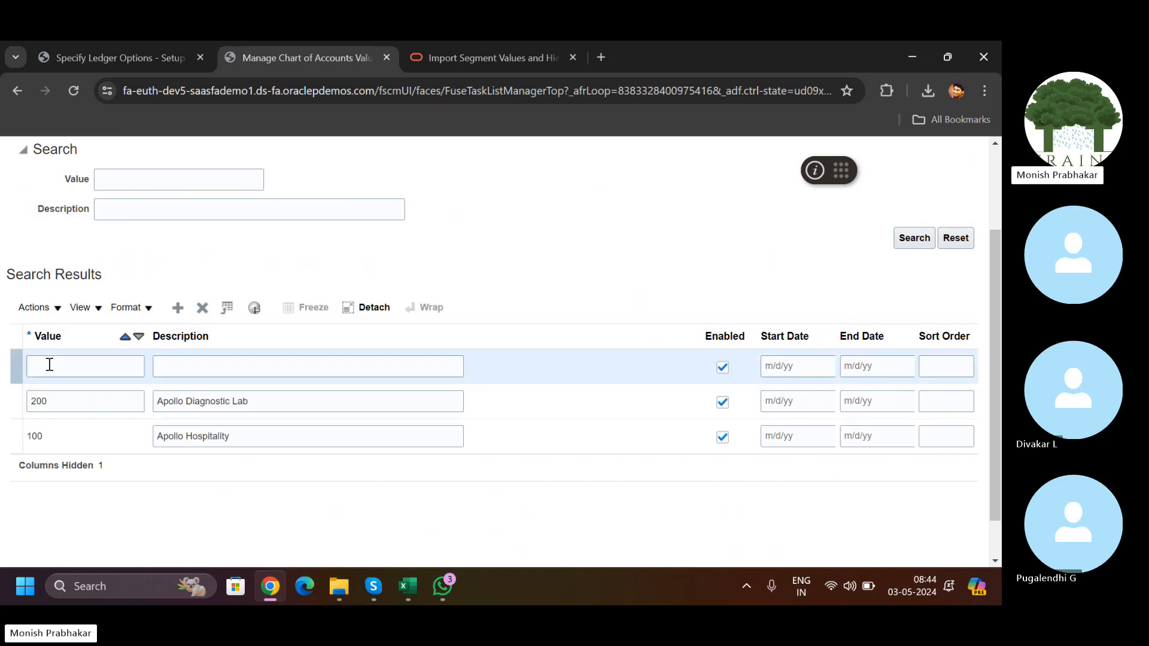
{"action": "left_click", "coordinate": [50, 364]}
{"action": "type", "text": "000"}
{"action": "key", "text": "Tab"}
{"action": "type", "text": "N"}
{"action": "key", "text": "Caps_Lock"}
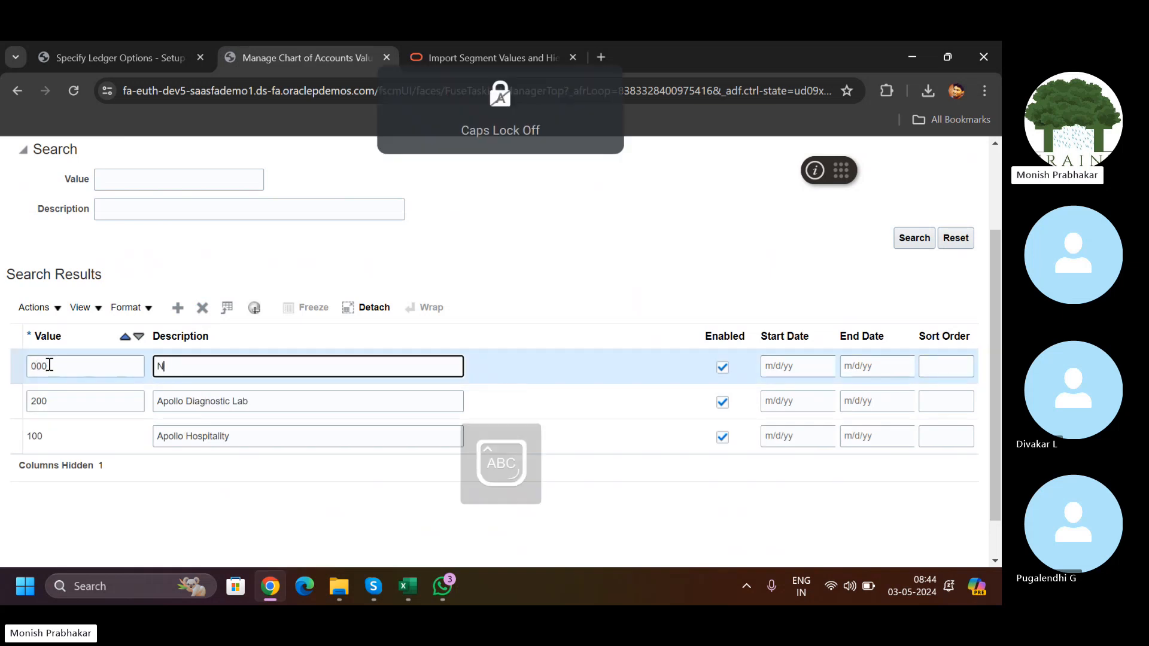
{"action": "type", "text": "one"}
{"action": "left_click", "coordinate": [202, 307]}
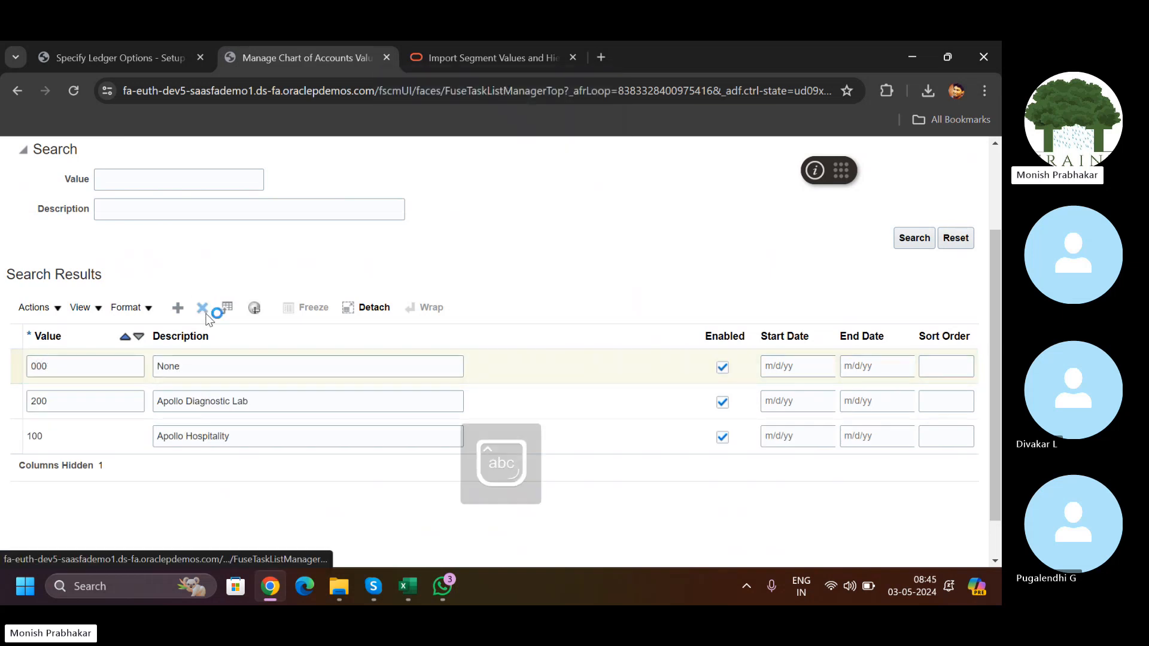
Step: Save the Apollo Company values and close the value list
{"action": "scroll", "coordinate": [942, 217], "scroll_direction": "up", "scroll_amount": 2}
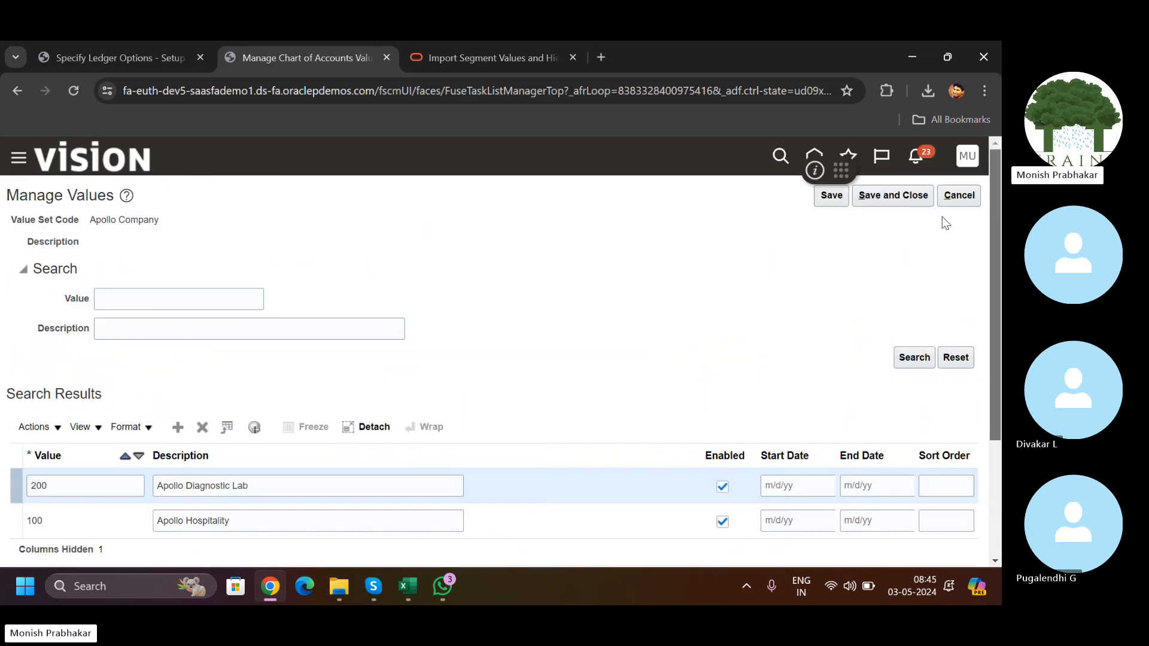
{"action": "left_click", "coordinate": [872, 190]}
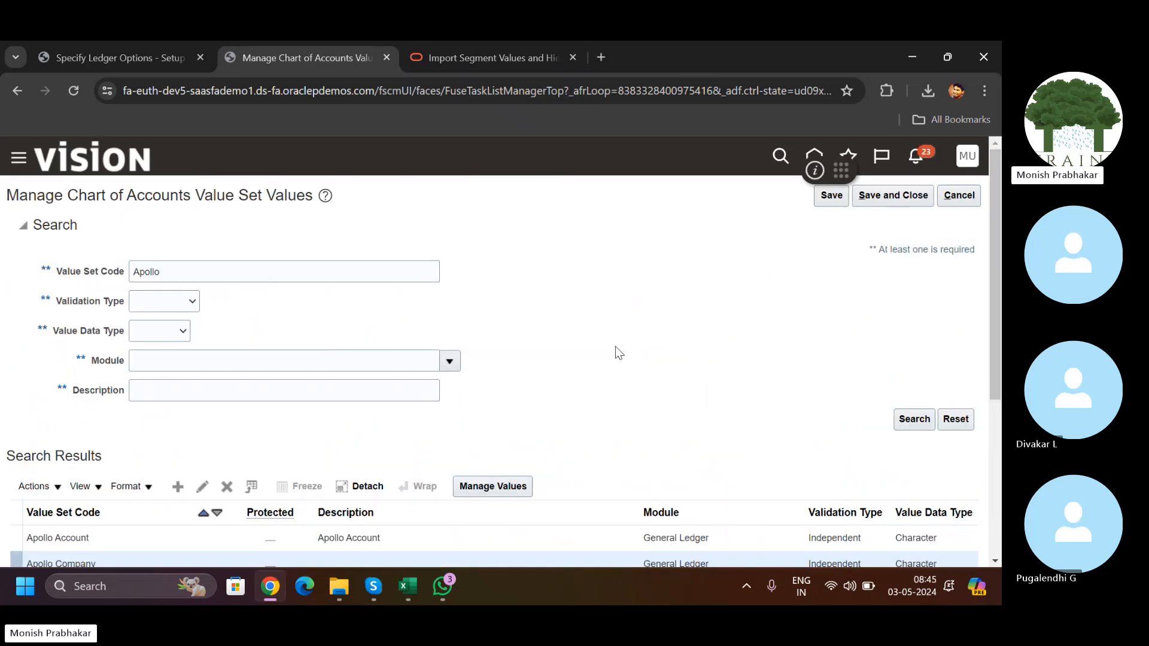
{"action": "left_click_drag", "start_coordinate": [997, 349], "coordinate": [991, 418]}
{"action": "left_click", "coordinate": [397, 409]}
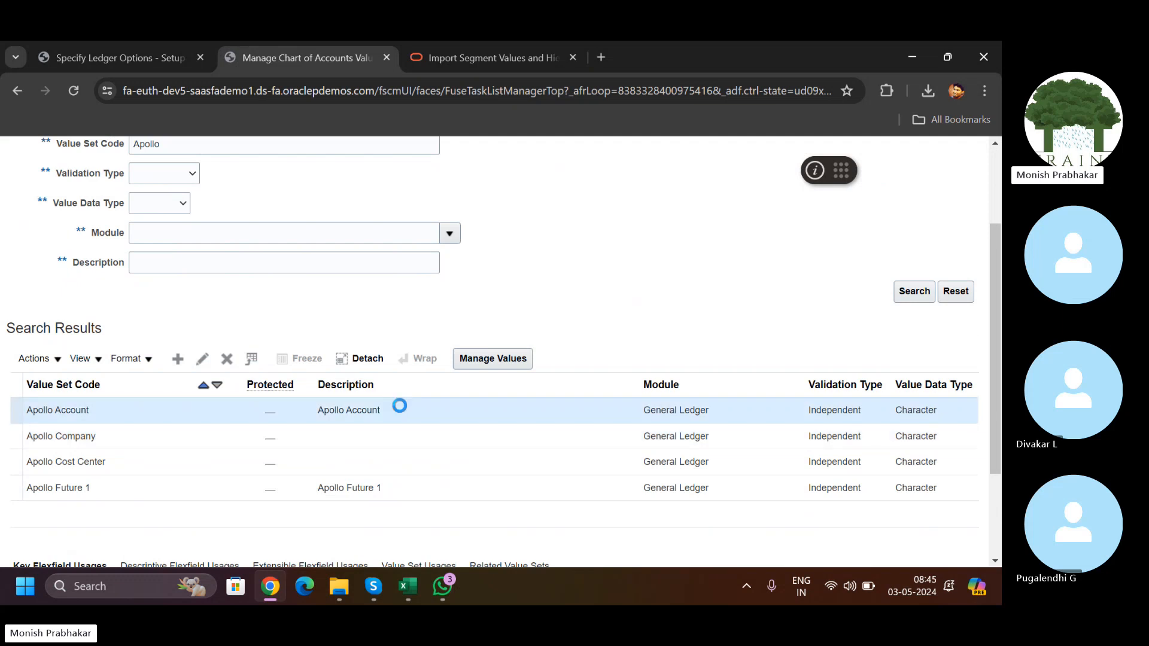
{"action": "left_click", "coordinate": [500, 359]}
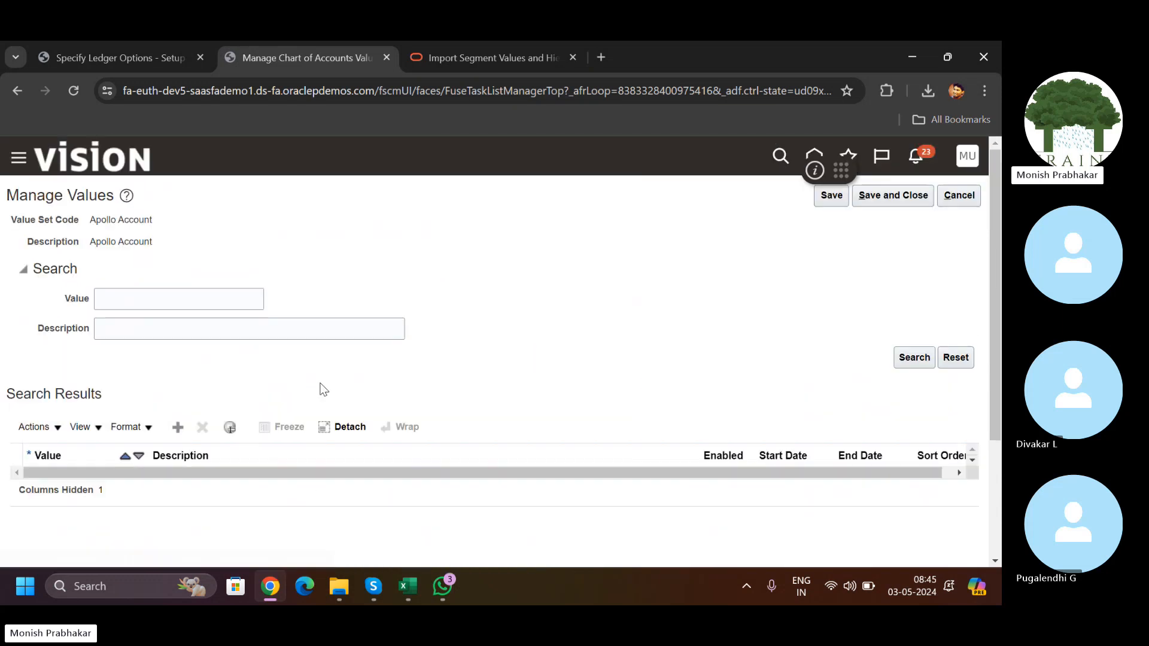
{"action": "left_click", "coordinate": [179, 427]}
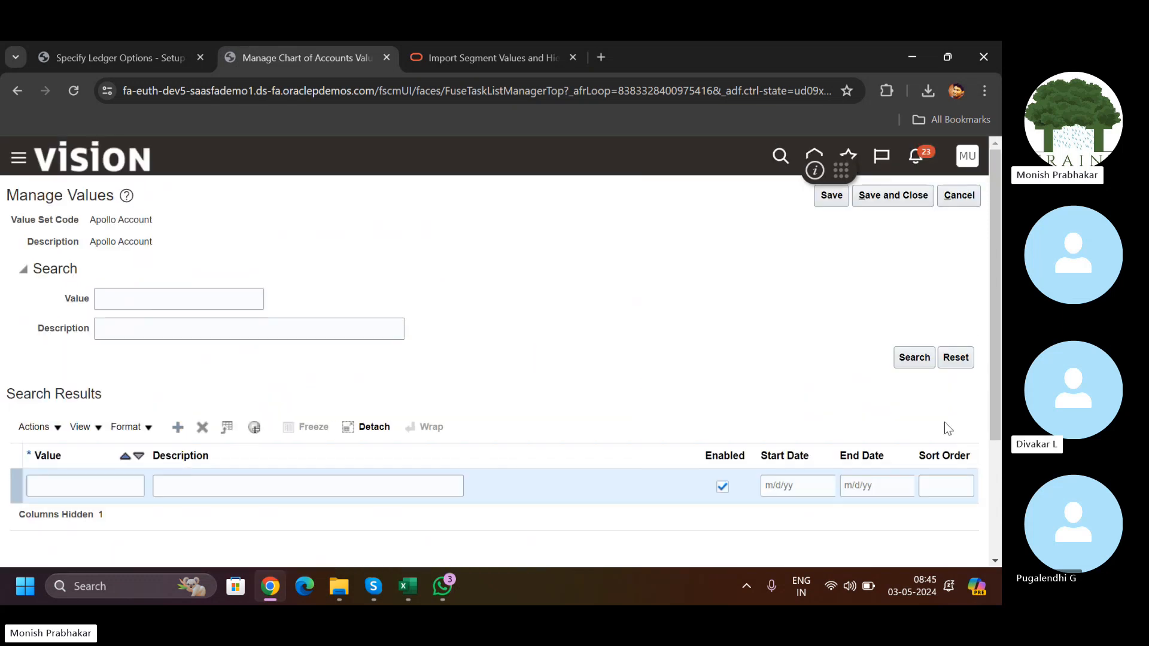
{"action": "left_click_drag", "start_coordinate": [1000, 380], "coordinate": [1000, 454]}
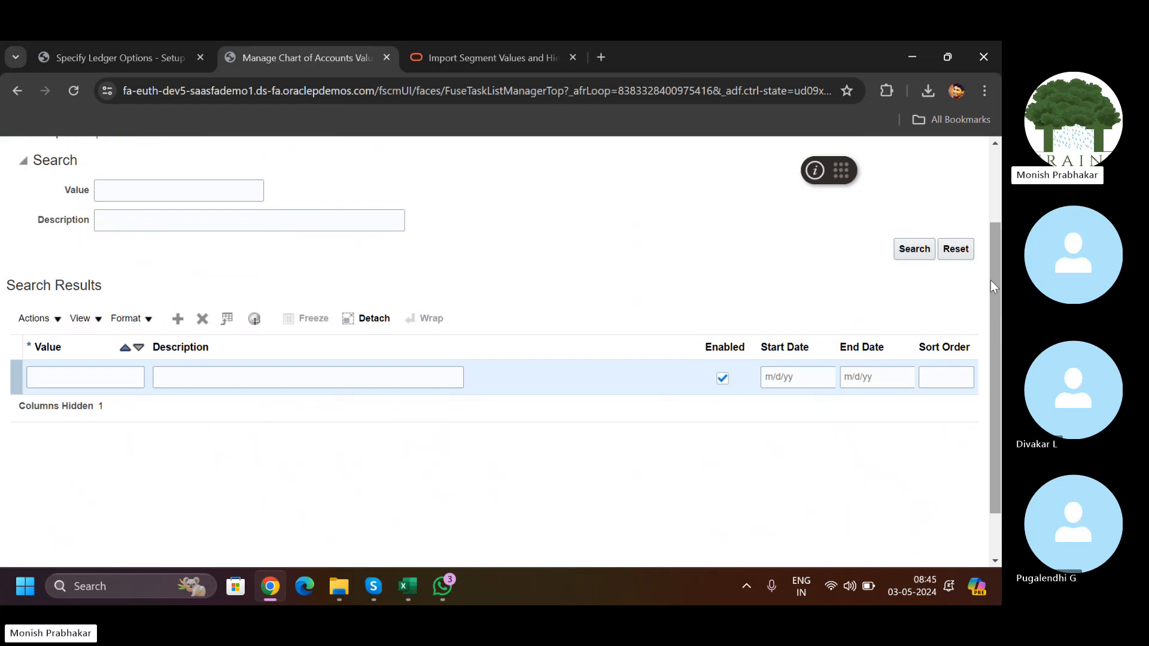
{"action": "left_click_drag", "start_coordinate": [991, 282], "coordinate": [991, 208]}
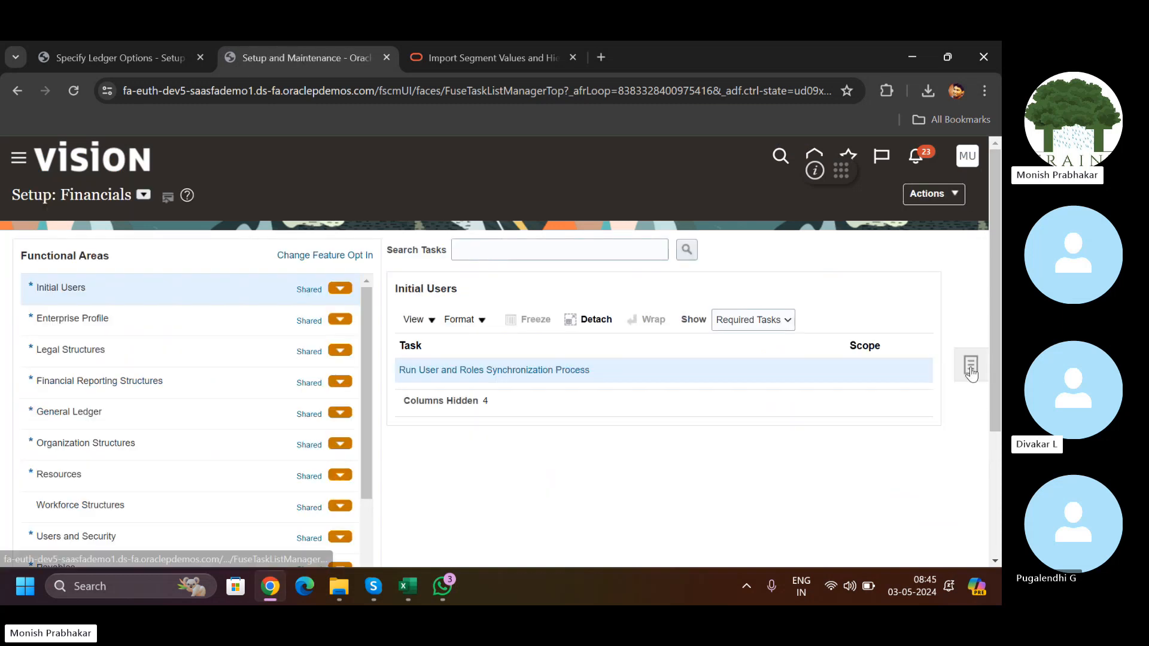
Step: Open Manage Implementation Projects from Setup and Maintenance and search for projects named Apollo
{"action": "left_click", "coordinate": [959, 366]}
{"action": "left_click", "coordinate": [872, 250]}
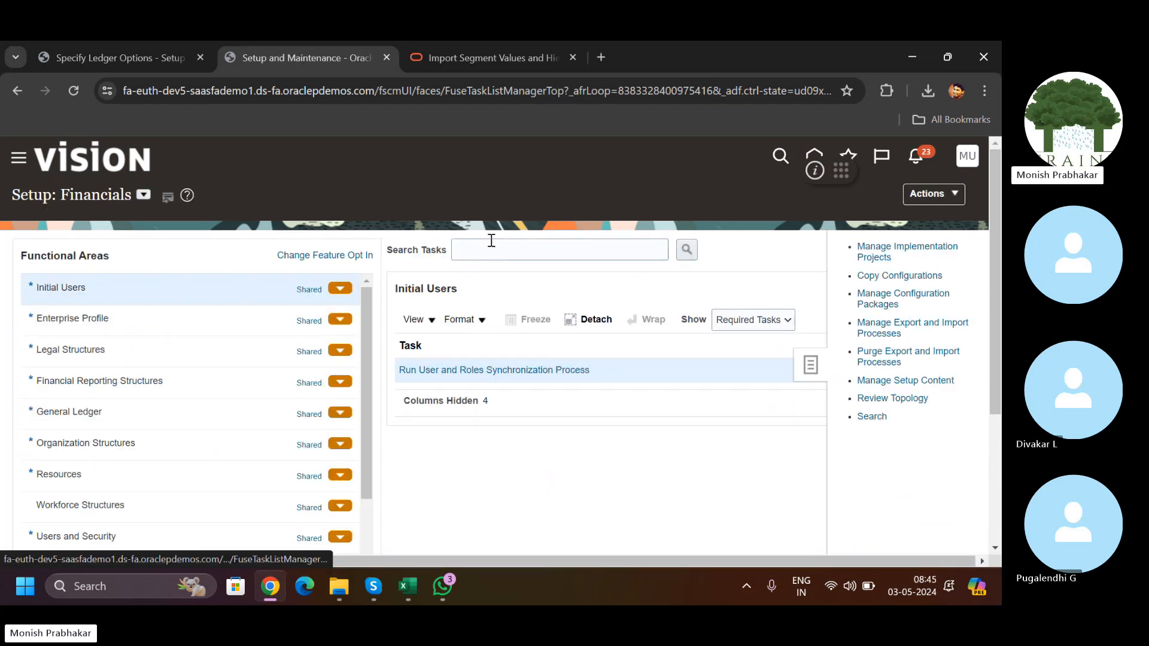
{"action": "left_click", "coordinate": [234, 276]}
{"action": "type", "text": "A"}
{"action": "key", "text": "Caps_Lock"}
{"action": "type", "text": "pollo"}
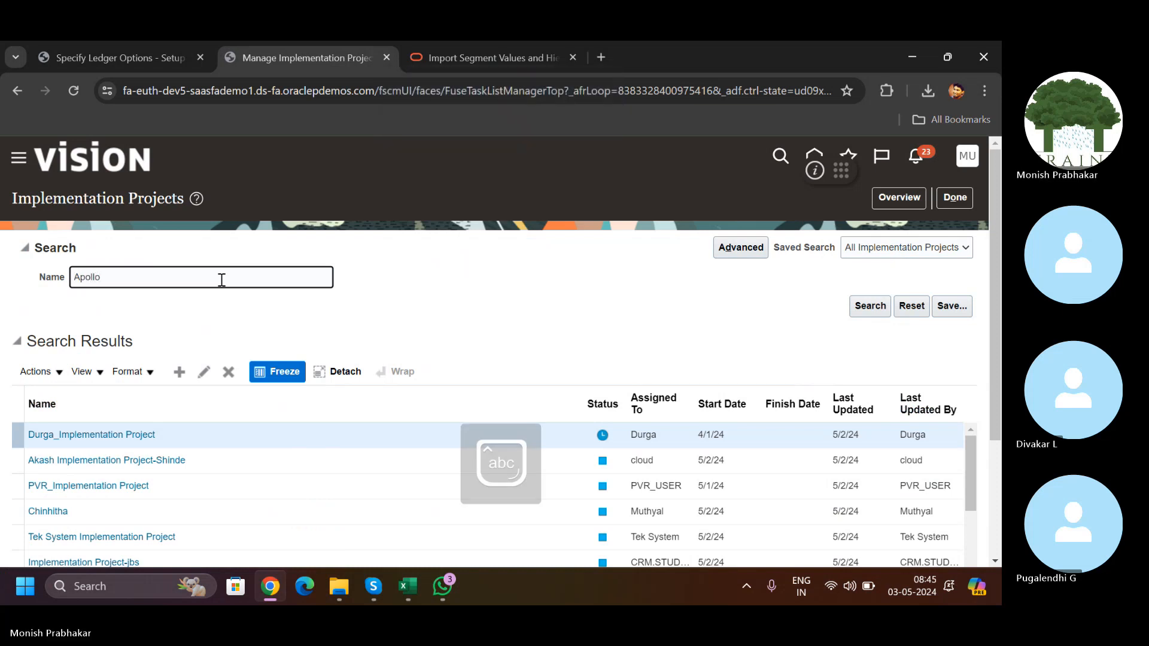
{"action": "key", "text": "Return"}
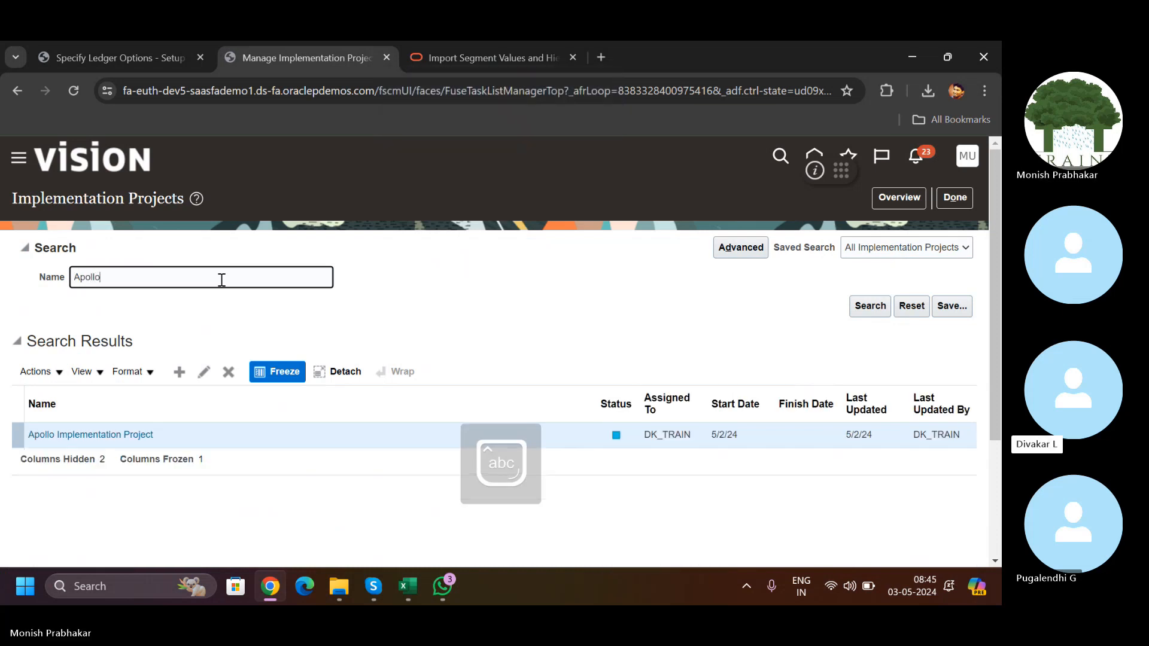
Step: Open the Apollo Implementation Project, search its tasks for "manage chart of", and locate the Financials task Manage Chart of Accounts Value Set Values
{"action": "left_click", "coordinate": [102, 433]}
{"action": "left_click", "coordinate": [39, 489]}
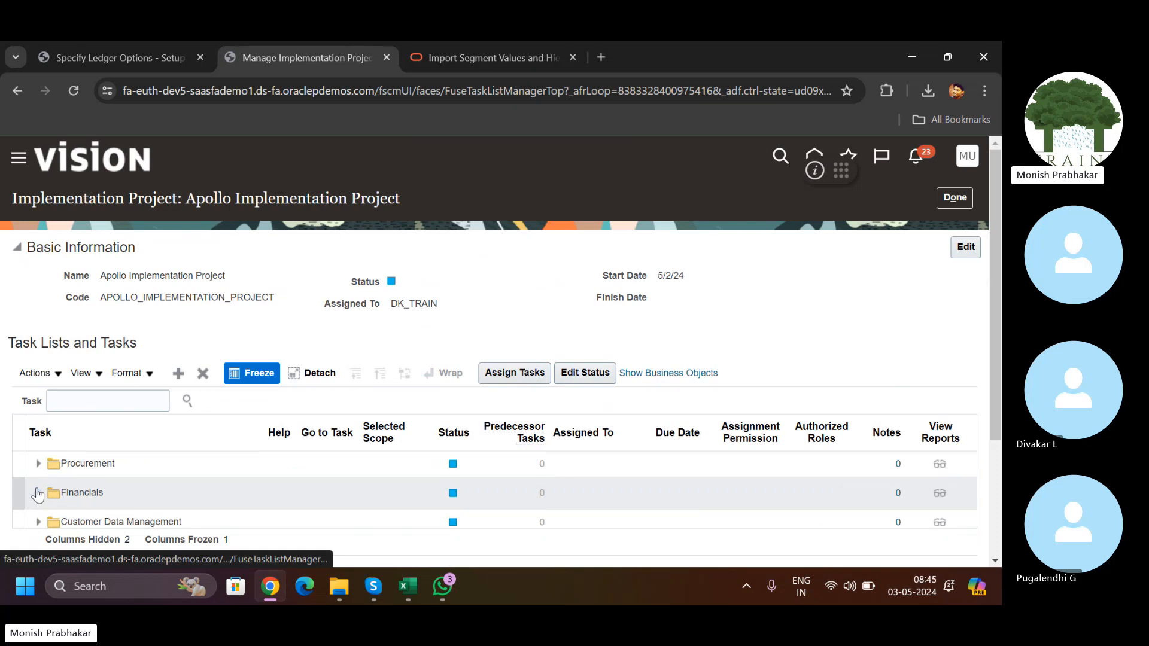
{"action": "left_click", "coordinate": [90, 398]}
{"action": "type", "text": "manage chart of"}
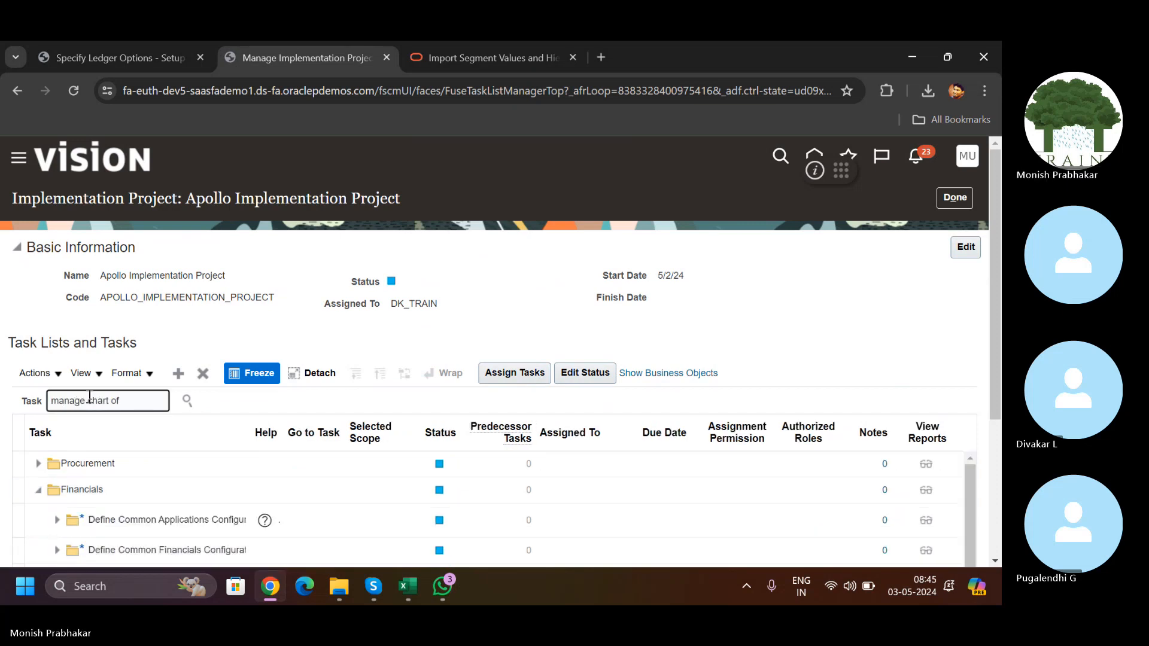
{"action": "key", "text": "Return"}
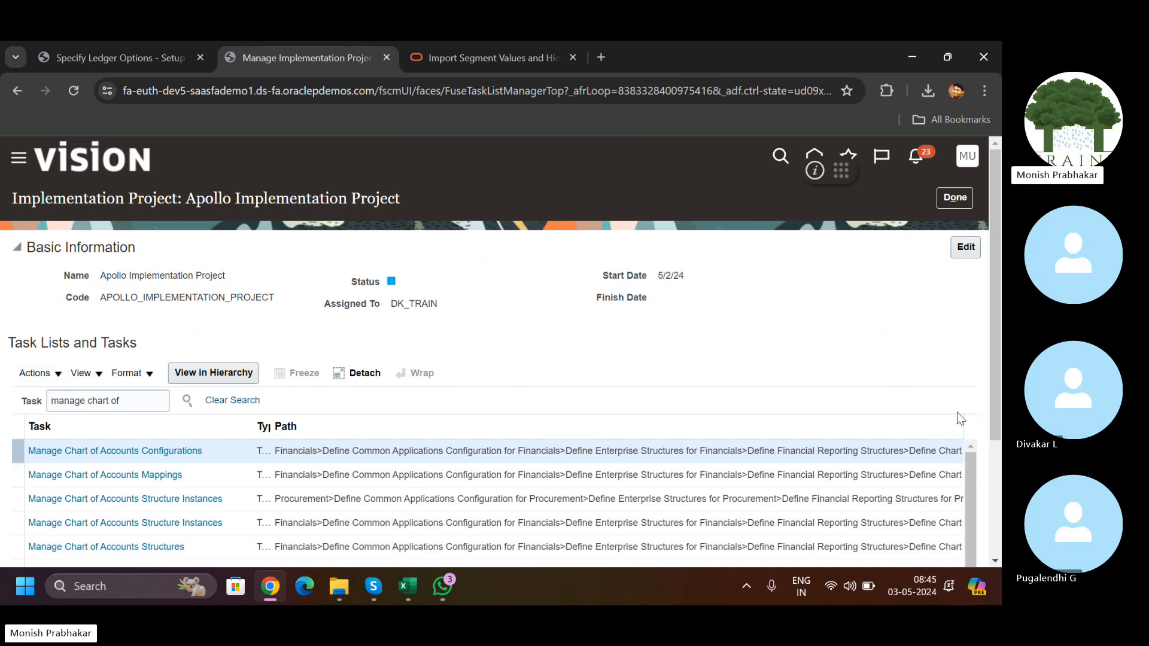
{"action": "left_click_drag", "start_coordinate": [990, 408], "coordinate": [988, 496]}
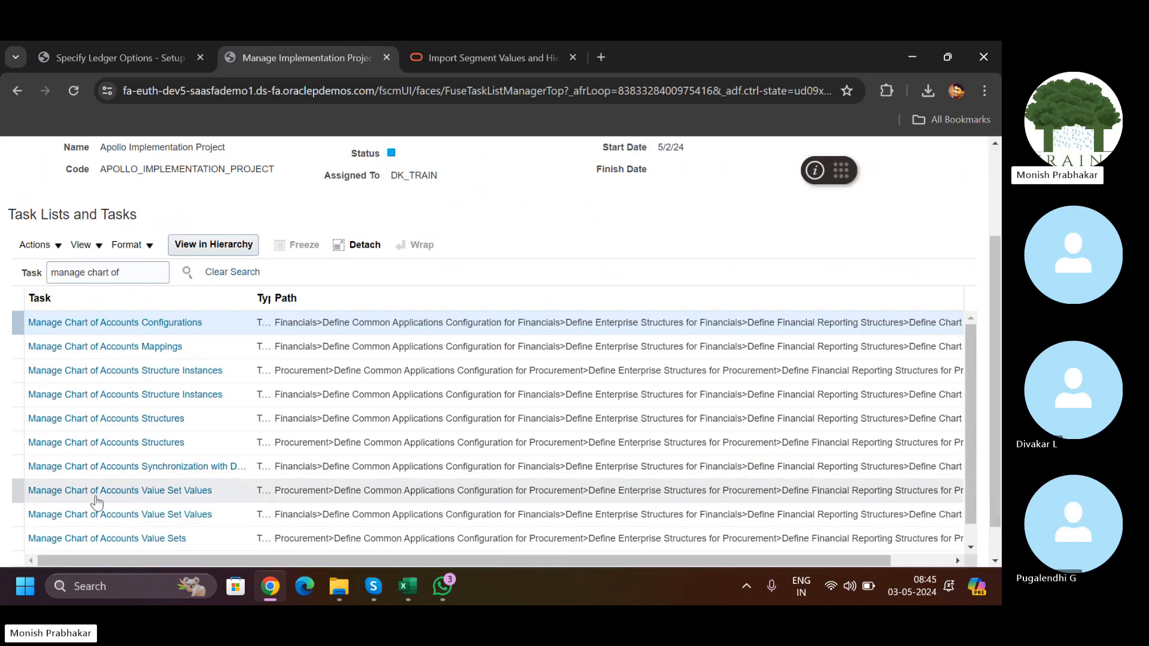
{"action": "left_click", "coordinate": [139, 514]}
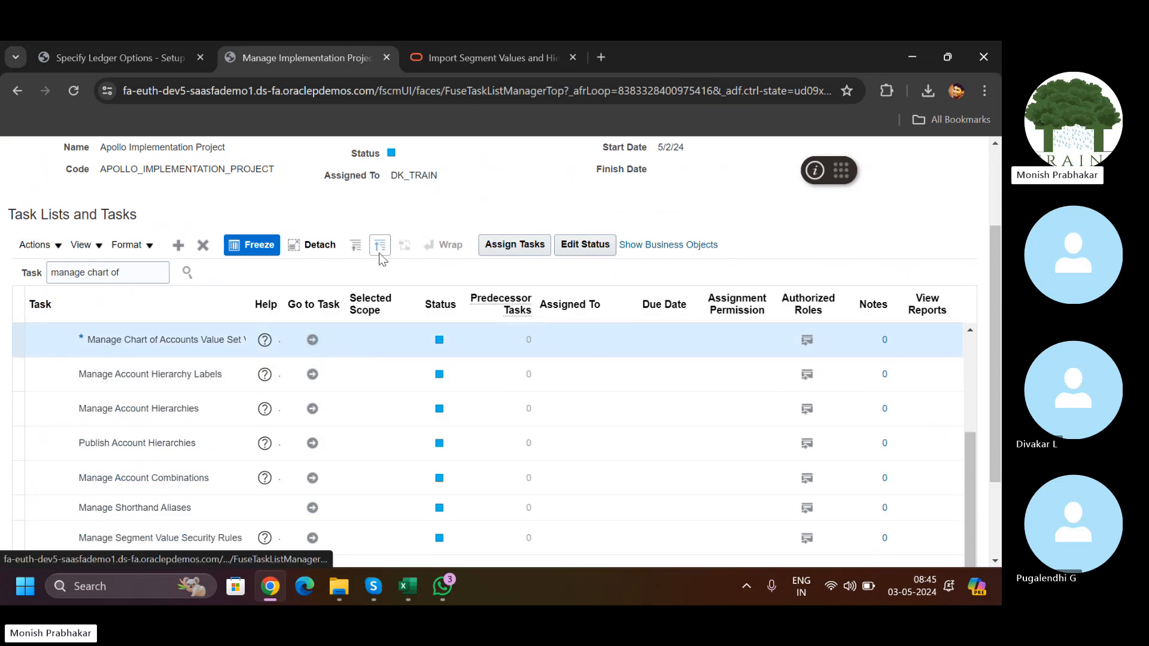
Step: Search the chart of accounts value sets for the code Apollo and open the Apollo Company value set for editing
{"action": "left_click", "coordinate": [174, 269]}
{"action": "key", "text": "Caps_Lock"}
{"action": "type", "text": "A"}
{"action": "key", "text": "Caps_Lock"}
{"action": "type", "text": "po"}
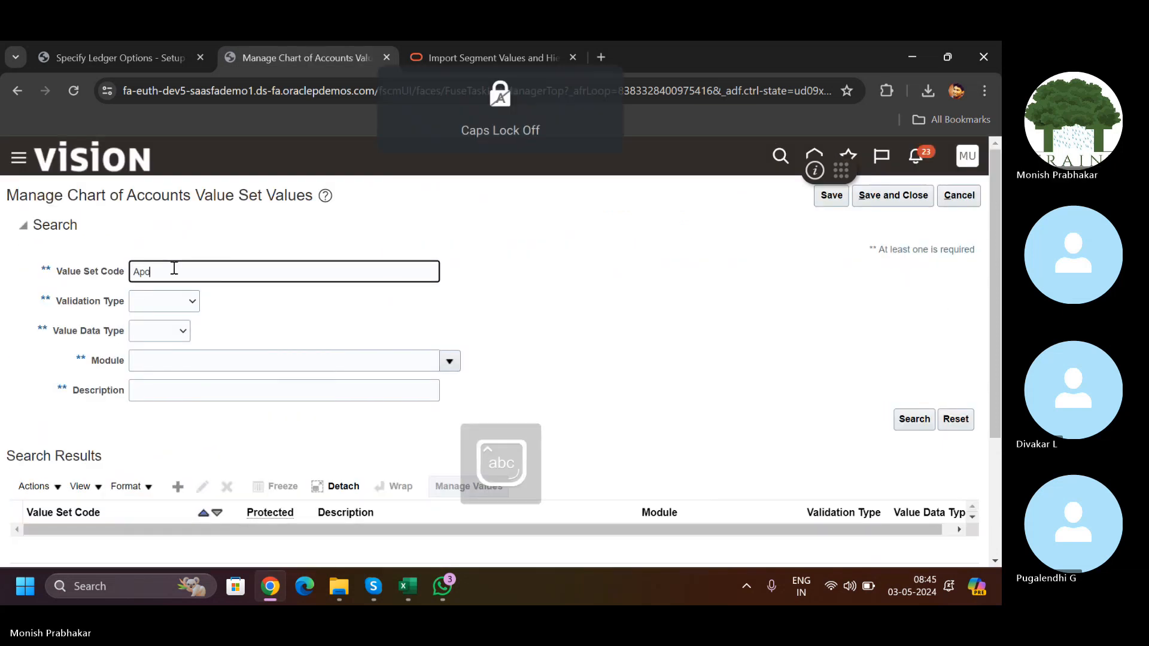
{"action": "type", "text": "llo"}
{"action": "key", "text": "Return"}
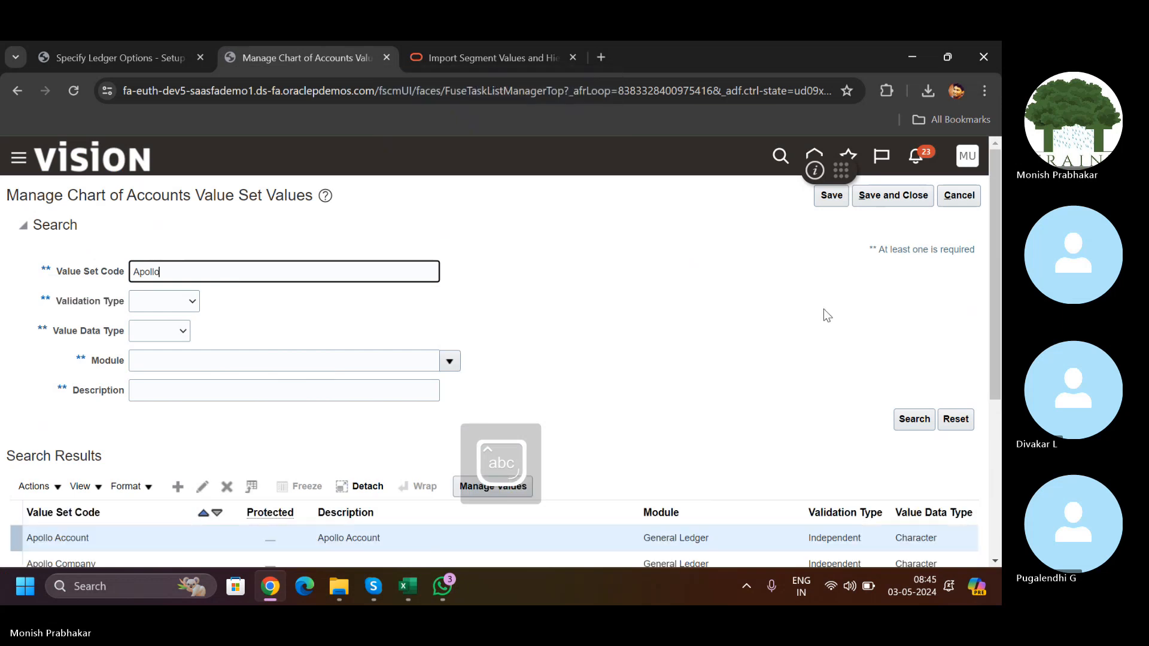
{"action": "scroll", "coordinate": [280, 310], "scroll_direction": "down", "scroll_amount": 5}
{"action": "left_click", "coordinate": [179, 299]}
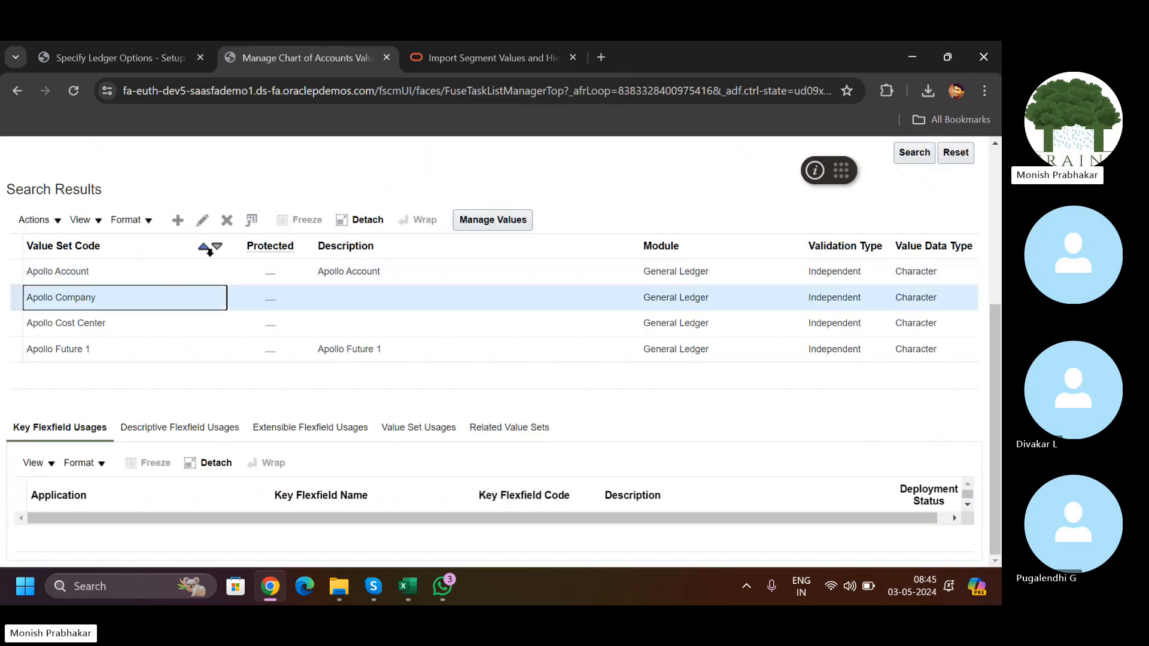
{"action": "left_click", "coordinate": [201, 221]}
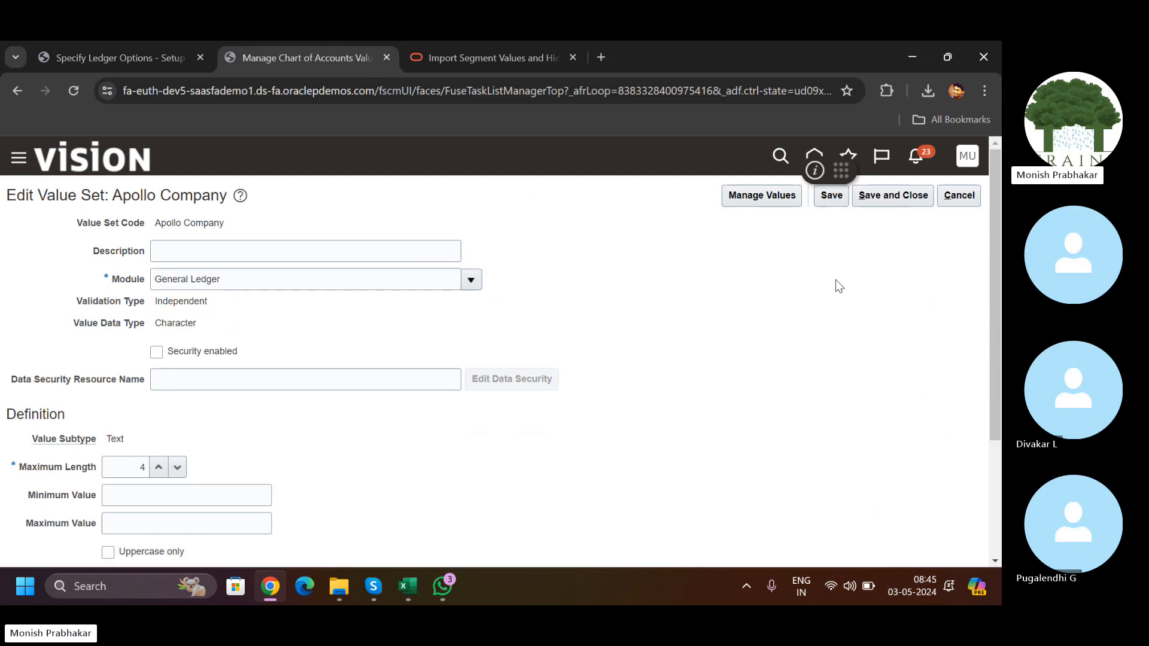
Step: Leave the Apollo Company value set, search the existing values of the Apollo Account value set, and return to the value set list
{"action": "left_click", "coordinate": [941, 201]}
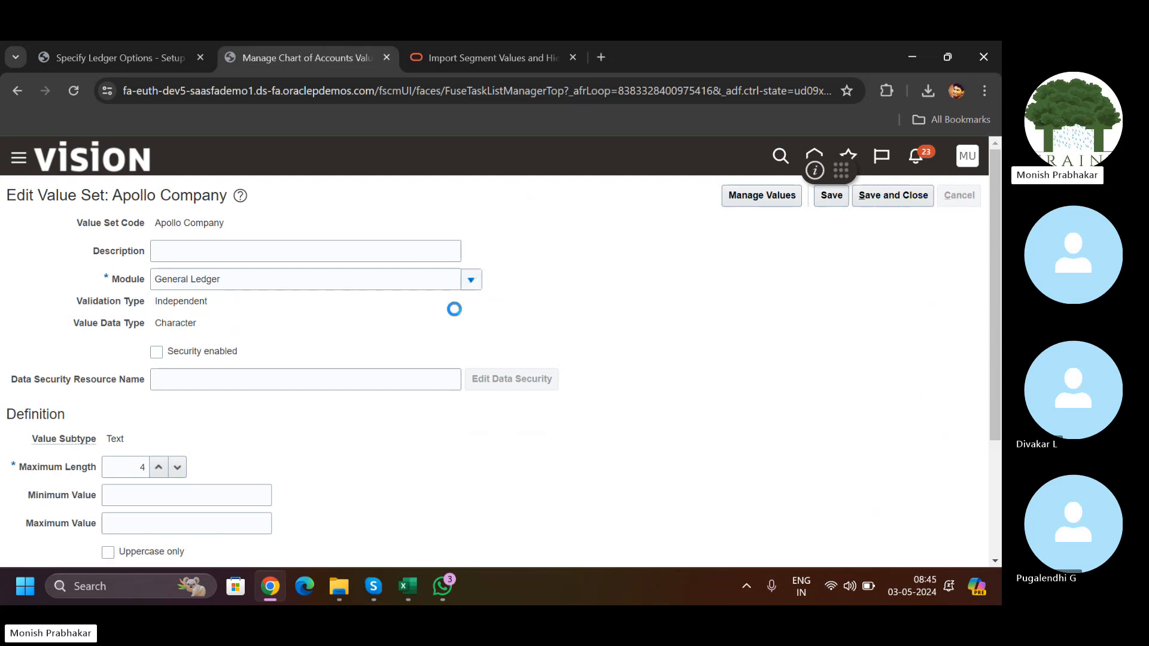
{"action": "left_click", "coordinate": [473, 486]}
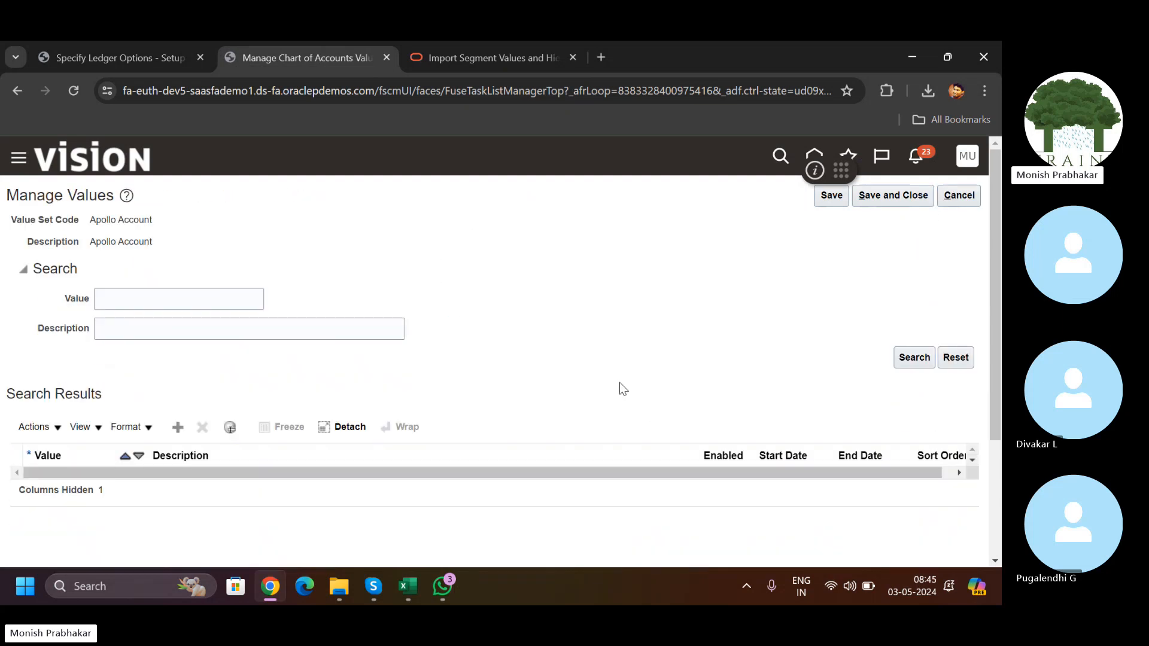
{"action": "left_click", "coordinate": [912, 358]}
{"action": "left_click", "coordinate": [959, 196]}
Step: List the values of the Apollo Company value set, review them, and save and close
{"action": "scroll", "coordinate": [992, 370], "scroll_direction": "down", "scroll_amount": 3}
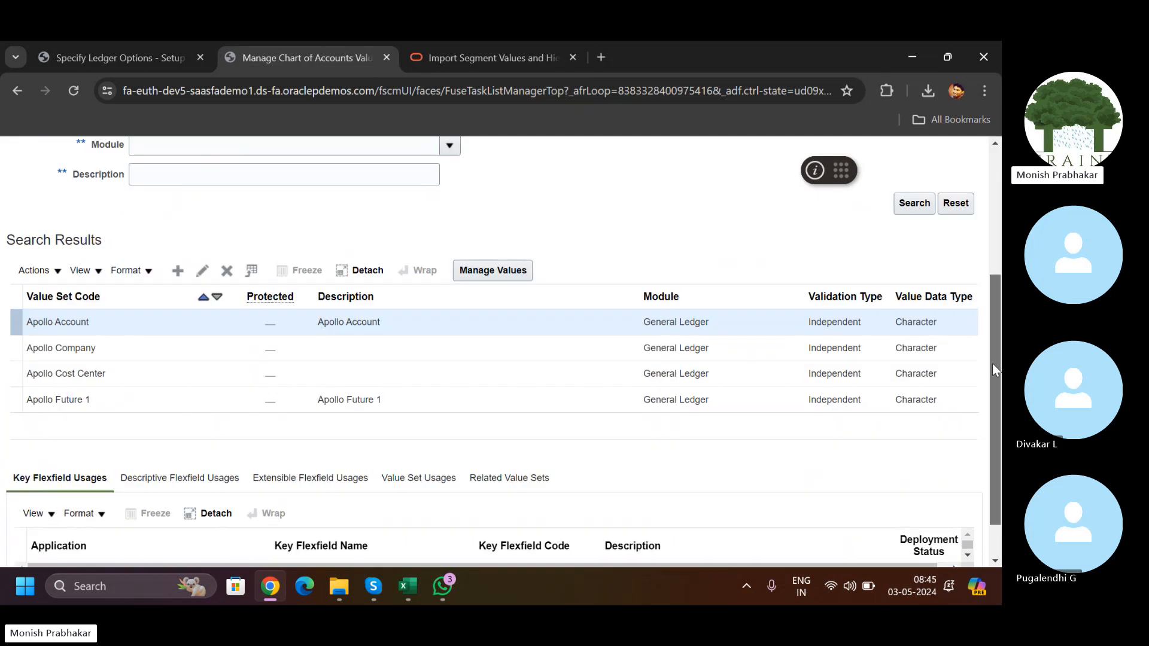
{"action": "left_click", "coordinate": [144, 348]}
{"action": "left_click", "coordinate": [493, 270]}
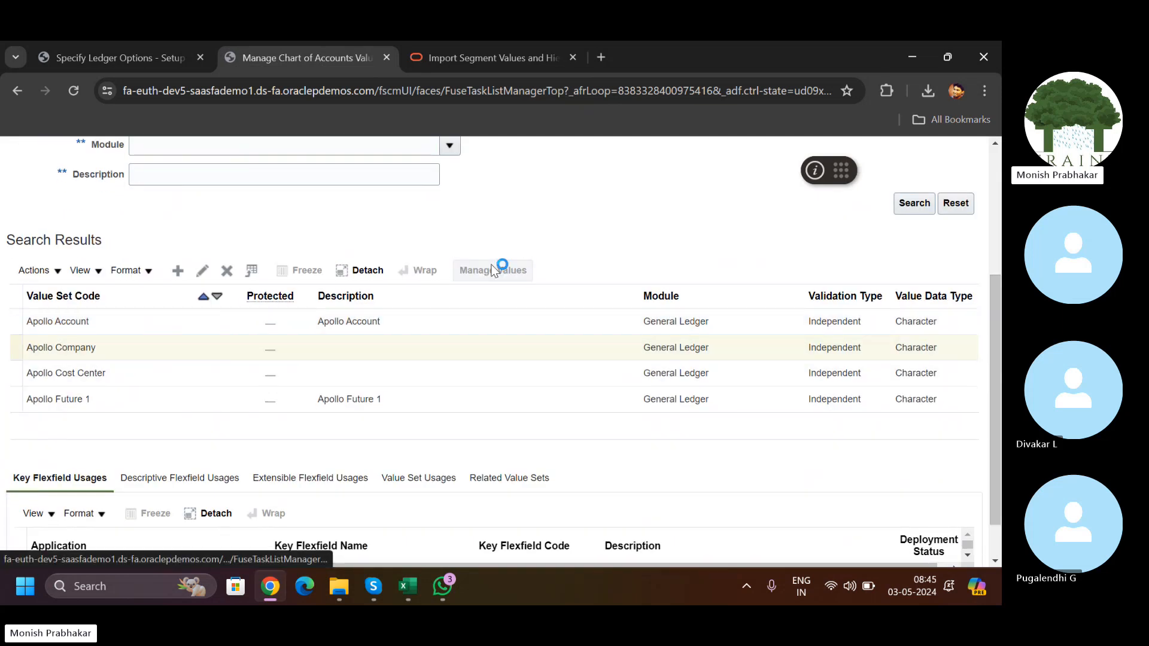
{"action": "left_click", "coordinate": [914, 357]}
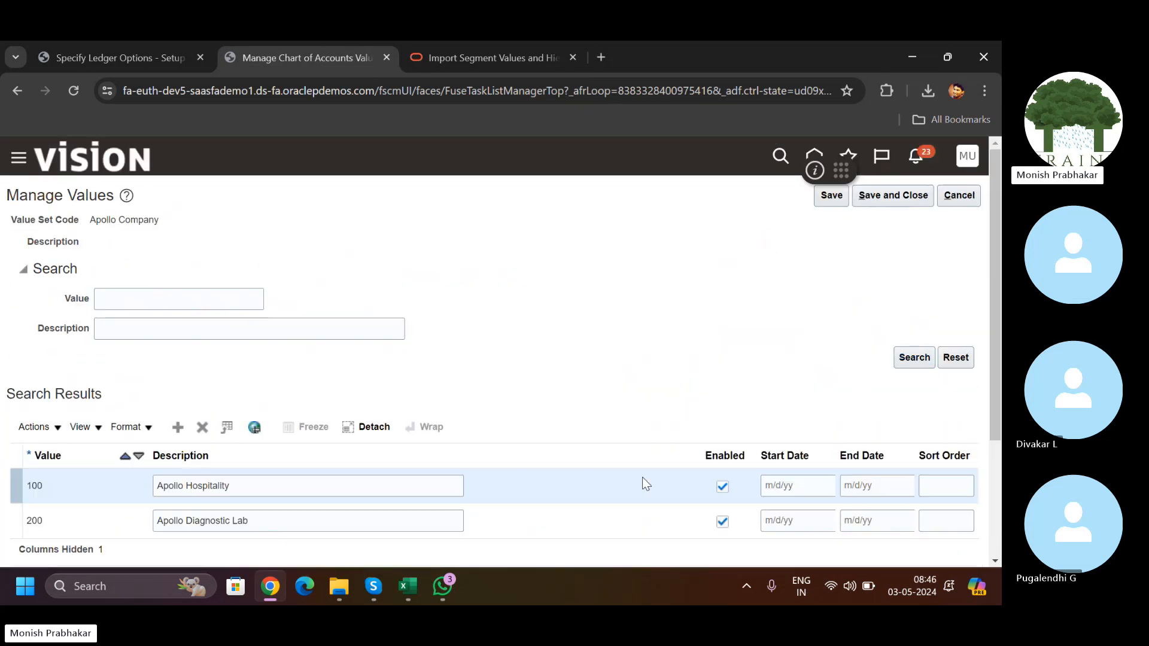
{"action": "mouse_move", "coordinate": [998, 344]}
{"action": "left_mouse_down"}
{"action": "mouse_move", "coordinate": [1000, 442]}
{"action": "mouse_move", "coordinate": [1001, 361]}
{"action": "left_mouse_up"}
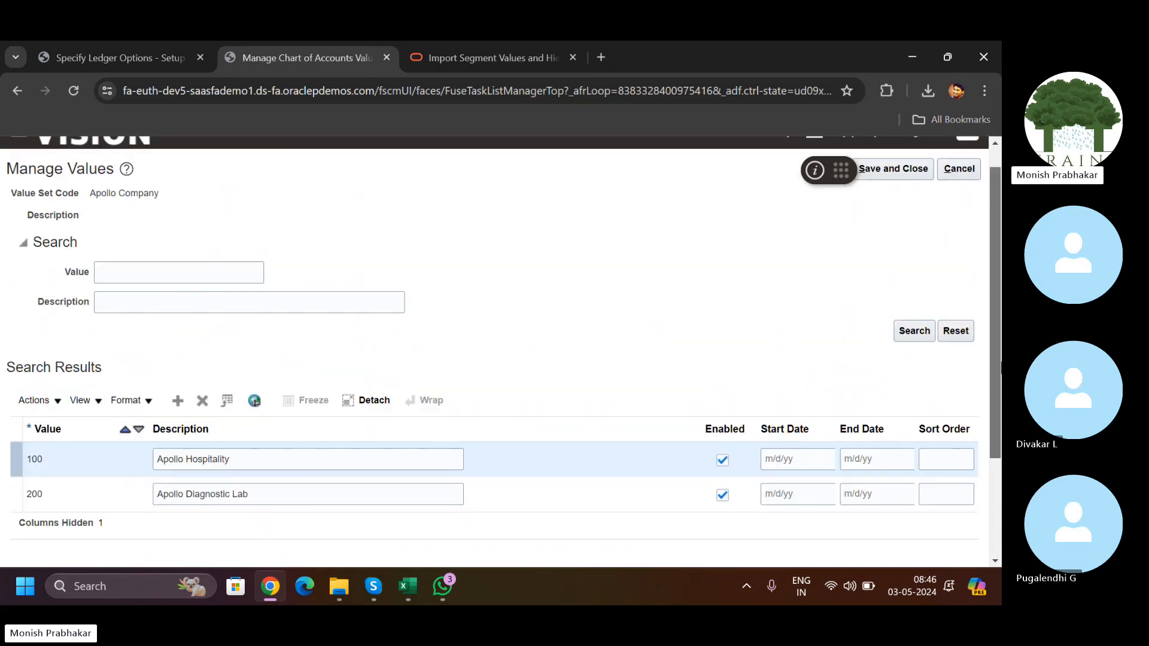
{"action": "scroll", "coordinate": [501, 347], "scroll_direction": "up", "scroll_amount": 1}
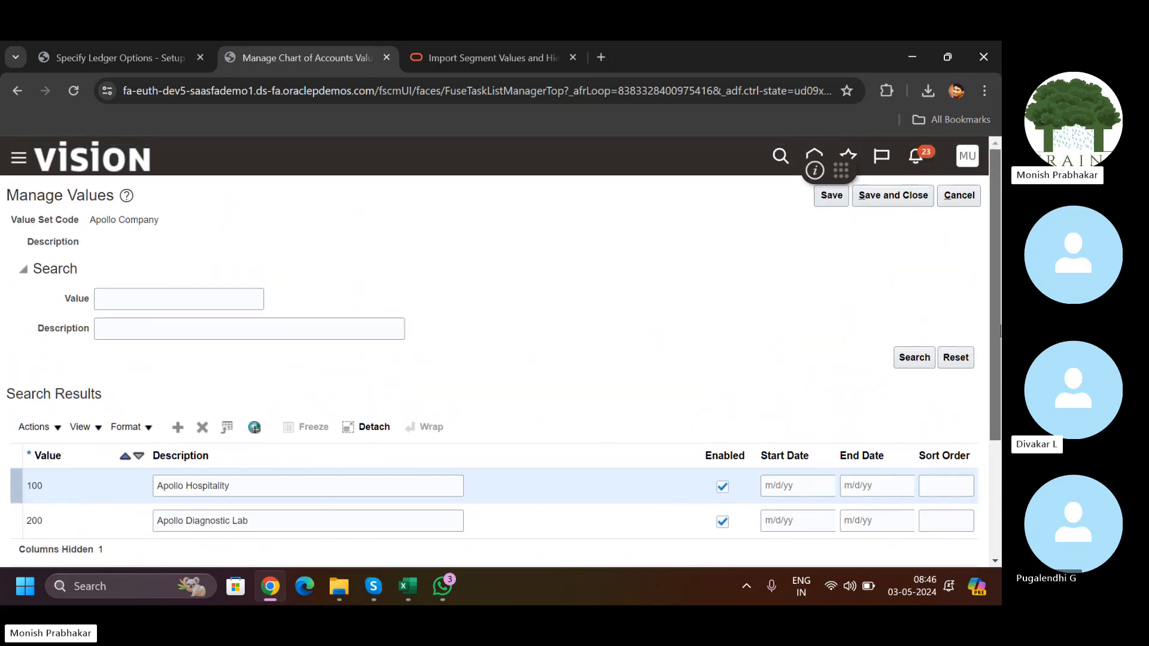
{"action": "left_click", "coordinate": [896, 201]}
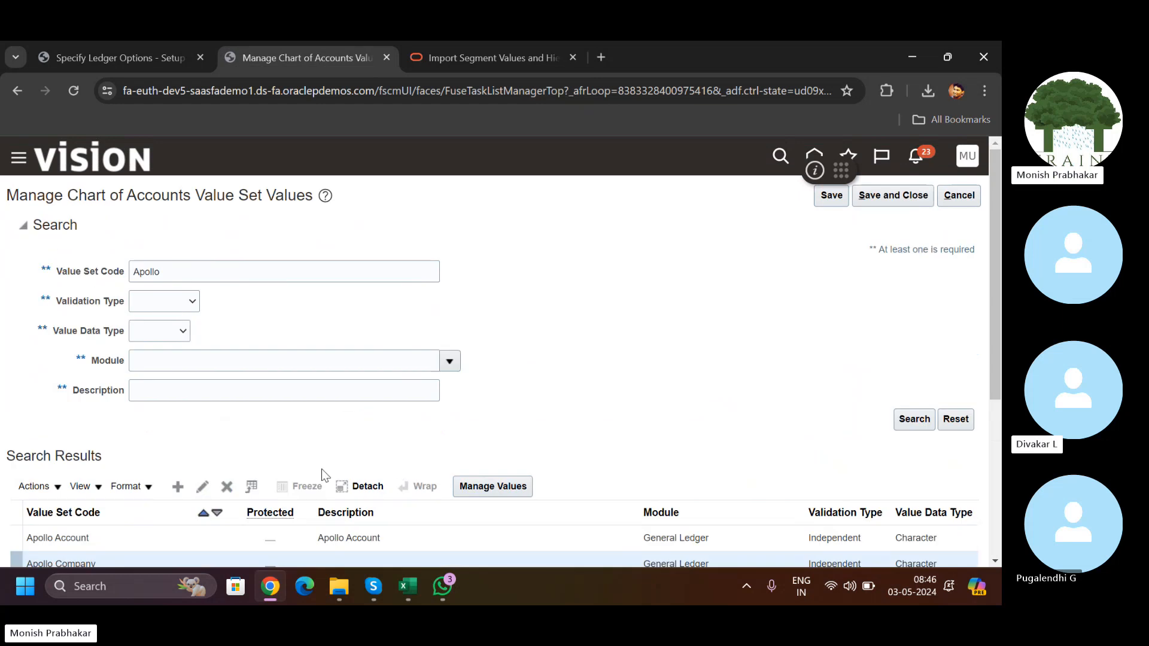
Step: Open the Apollo Account value set to check its definition, and save and close it
{"action": "left_click", "coordinate": [383, 542]}
{"action": "scroll", "coordinate": [299, 514], "scroll_direction": "down", "scroll_amount": 1}
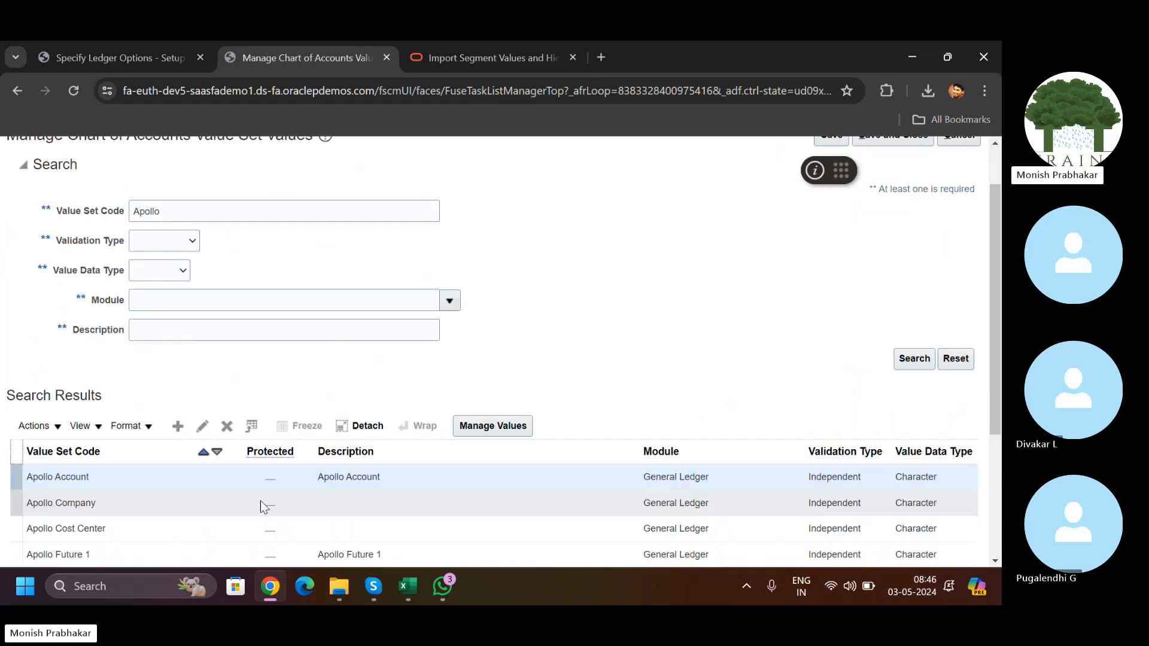
{"action": "left_click", "coordinate": [203, 426]}
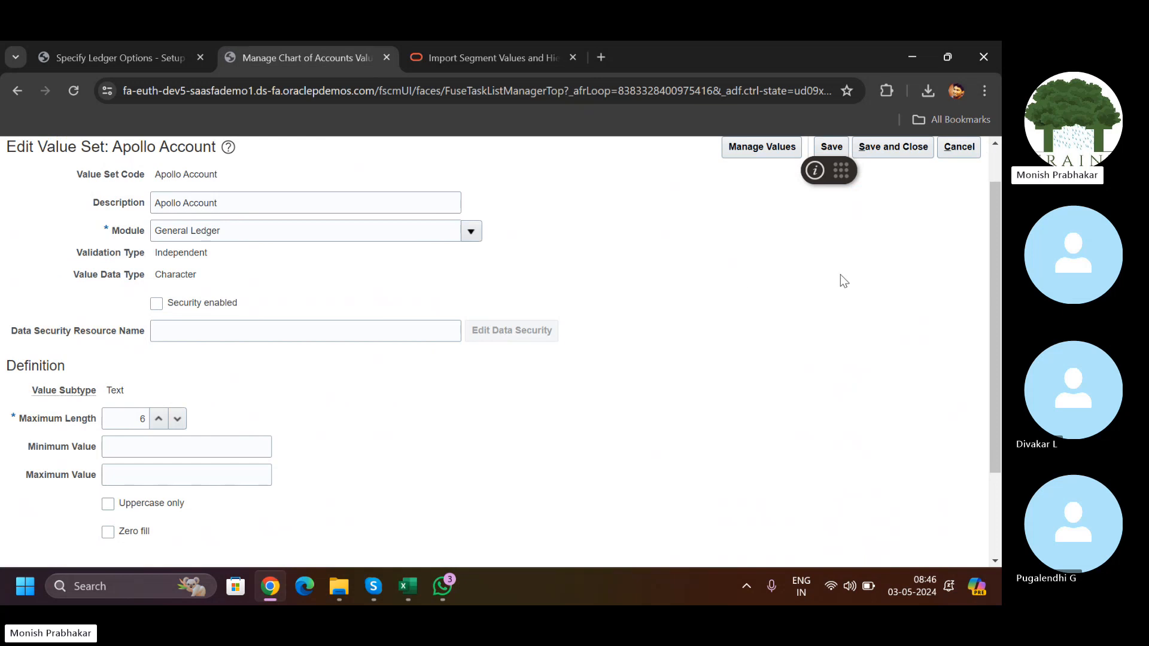
{"action": "left_click", "coordinate": [893, 147]}
{"action": "left_click", "coordinate": [475, 436]}
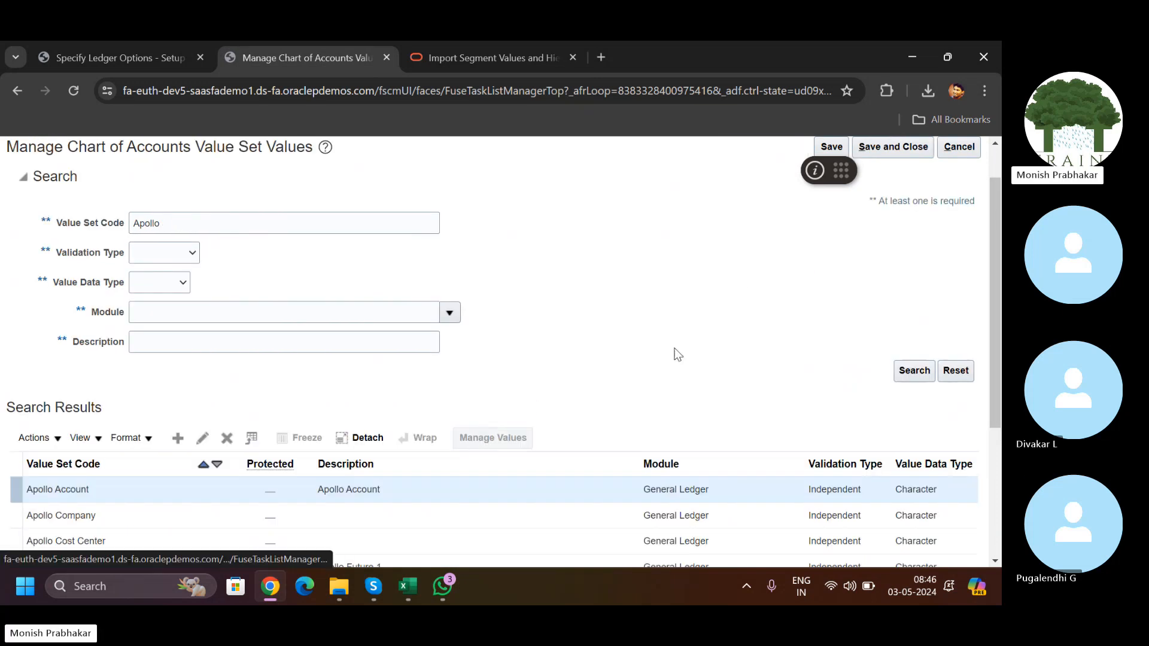
{"action": "left_click", "coordinate": [172, 381]}
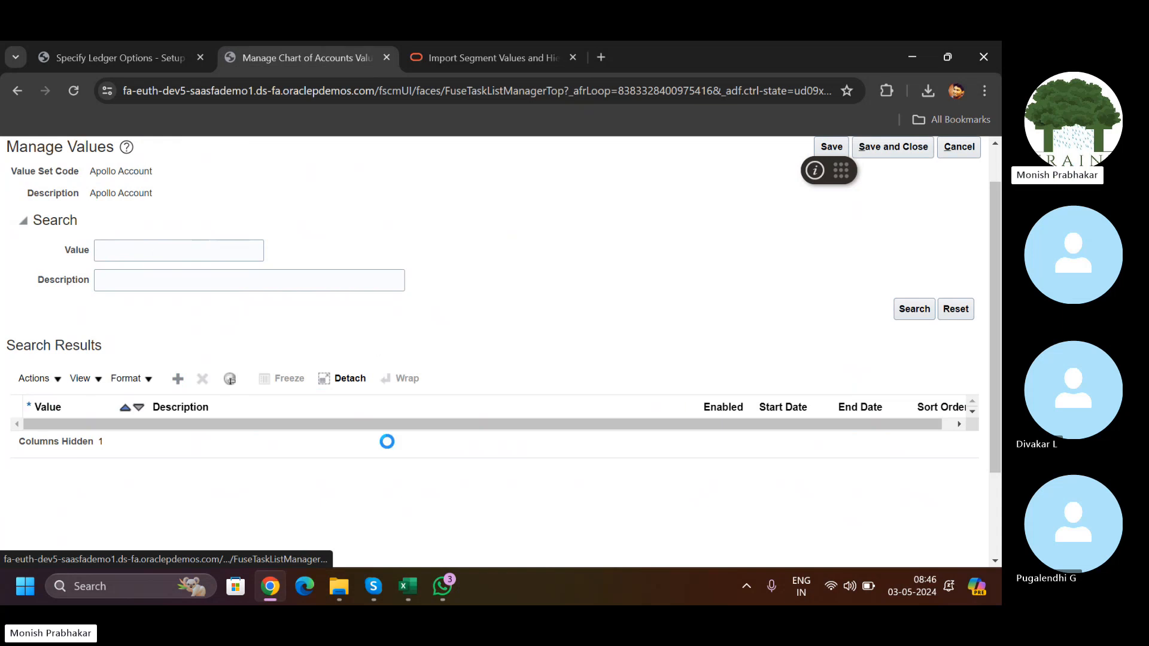
{"action": "scroll", "coordinate": [277, 343], "scroll_direction": "down", "scroll_amount": 2}
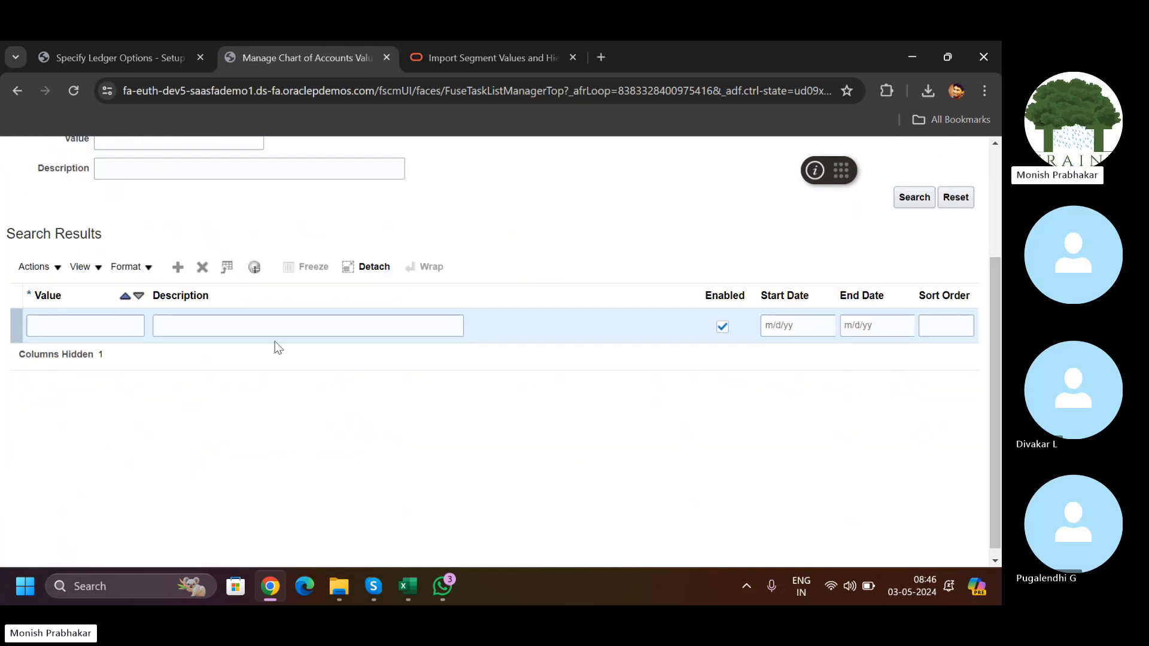
{"action": "left_click", "coordinate": [82, 326]}
{"action": "type", "text": "4"}
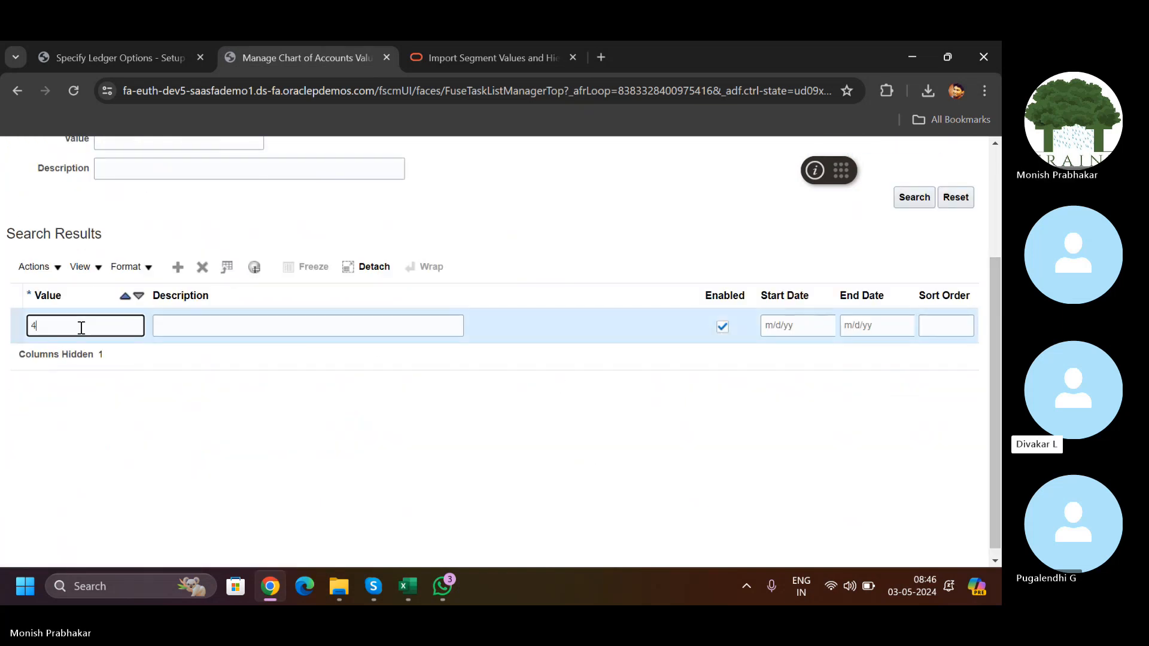
{"action": "type", "text": "000"}
{"action": "key", "text": "shift+Left"}
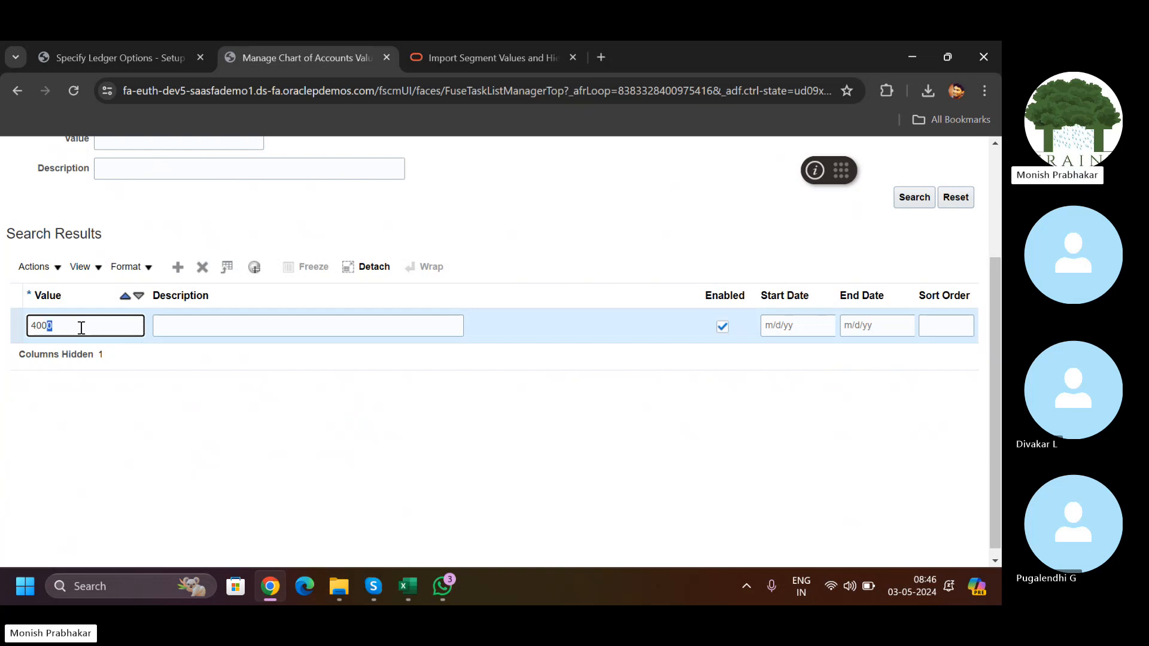
{"action": "key", "text": "Left"}
{"action": "key", "text": "Left"}
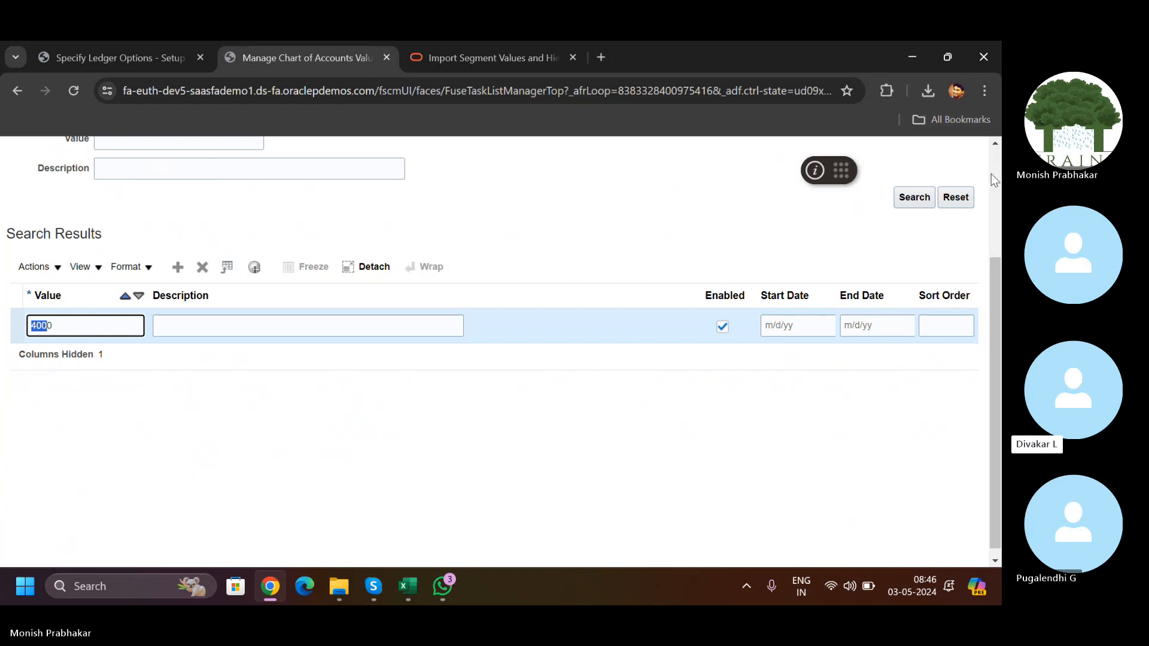
{"action": "scroll", "coordinate": [991, 173], "scroll_direction": "up", "scroll_amount": 3}
{"action": "left_click", "coordinate": [942, 199]}
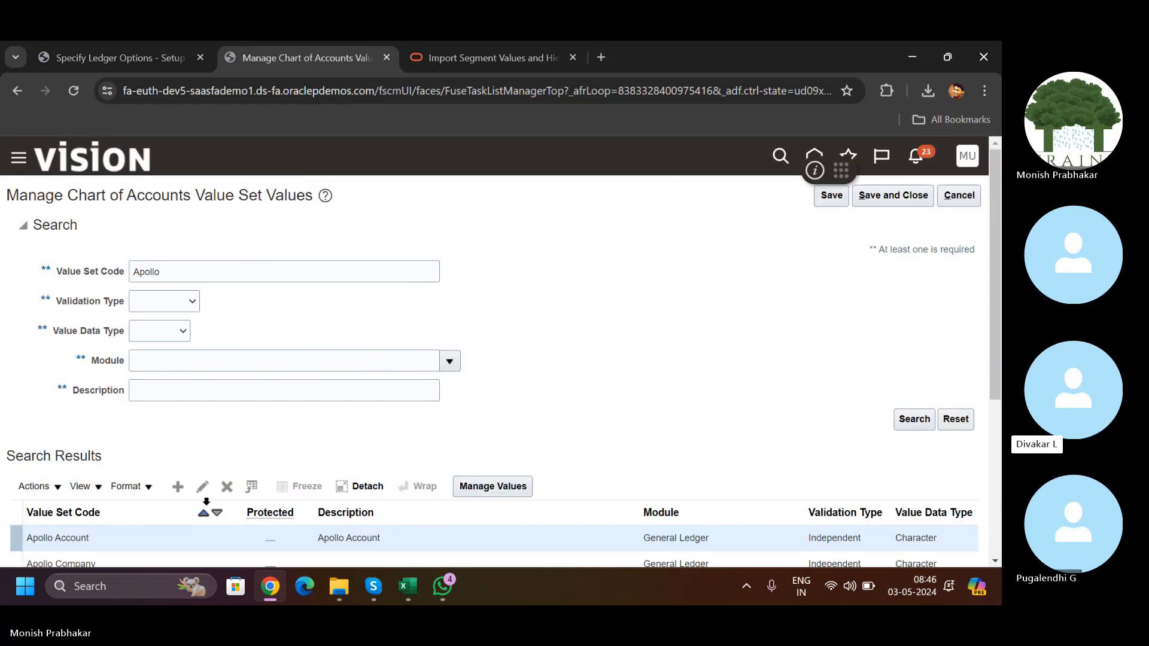
Step: Reopen the Apollo Account value set to check its maximum length, and return to the value set list
{"action": "left_click", "coordinate": [202, 486]}
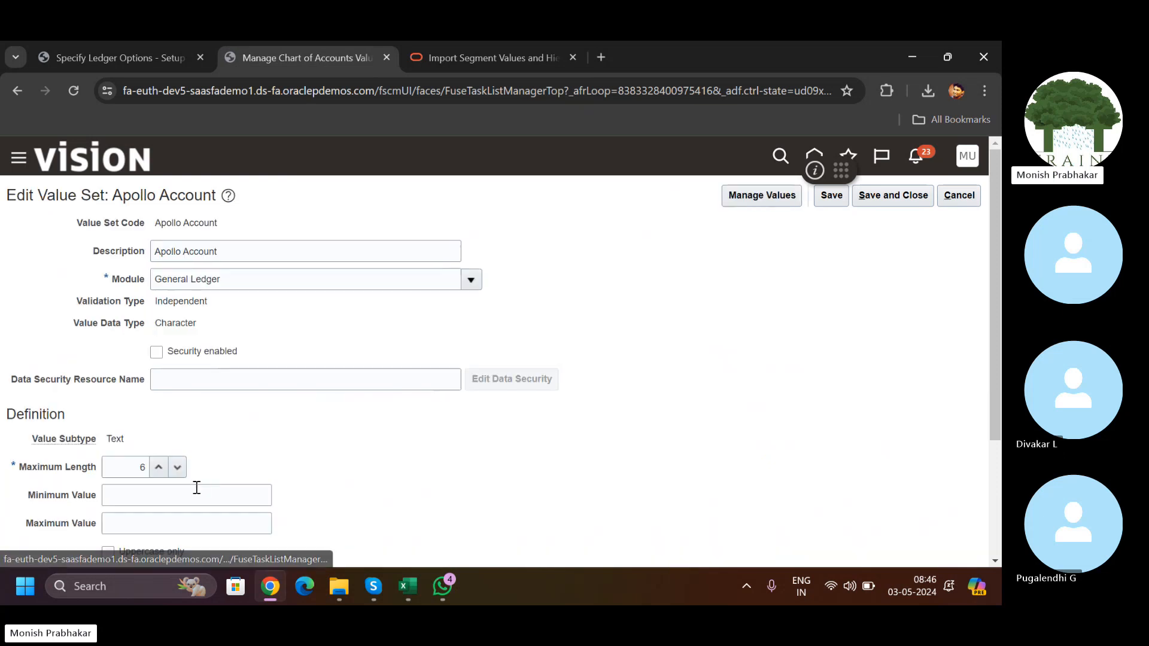
{"action": "left_click", "coordinate": [115, 466]}
{"action": "left_click", "coordinate": [956, 196]}
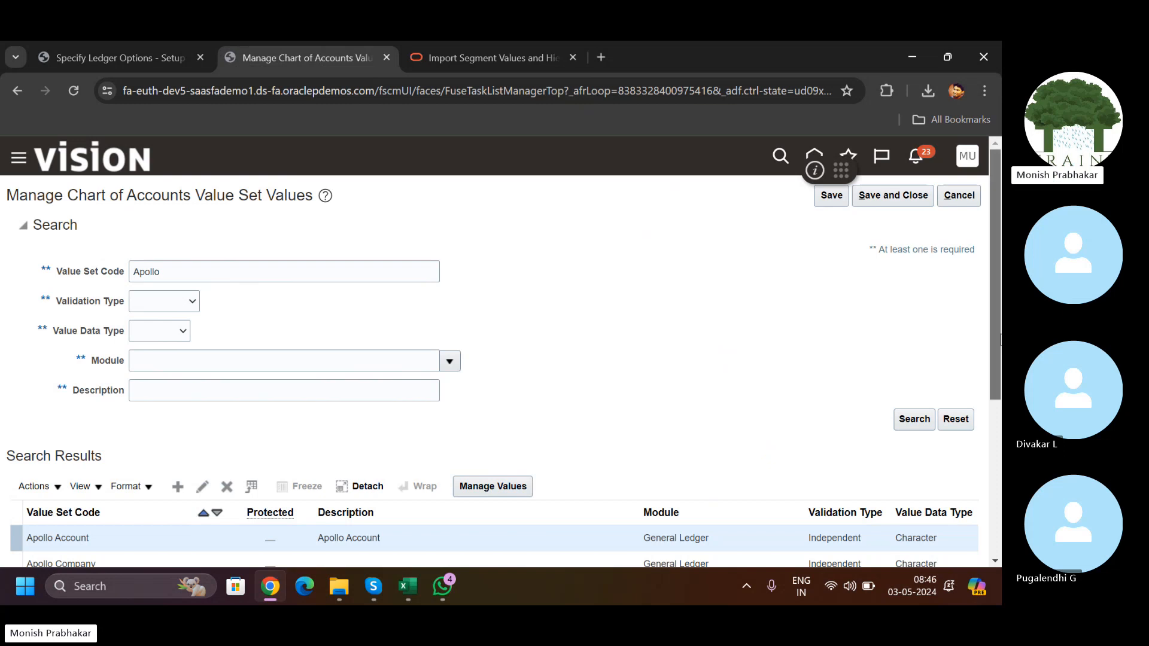
{"action": "scroll", "coordinate": [622, 401], "scroll_direction": "down", "scroll_amount": 2}
{"action": "left_click", "coordinate": [203, 377]}
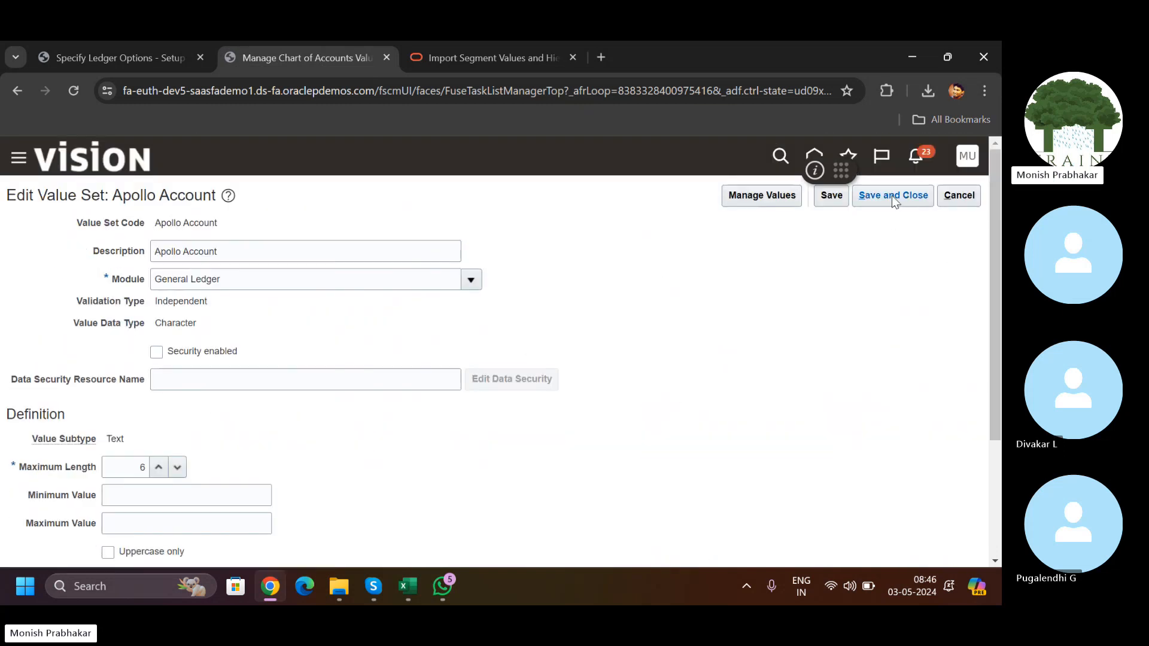
{"action": "left_click", "coordinate": [892, 195]}
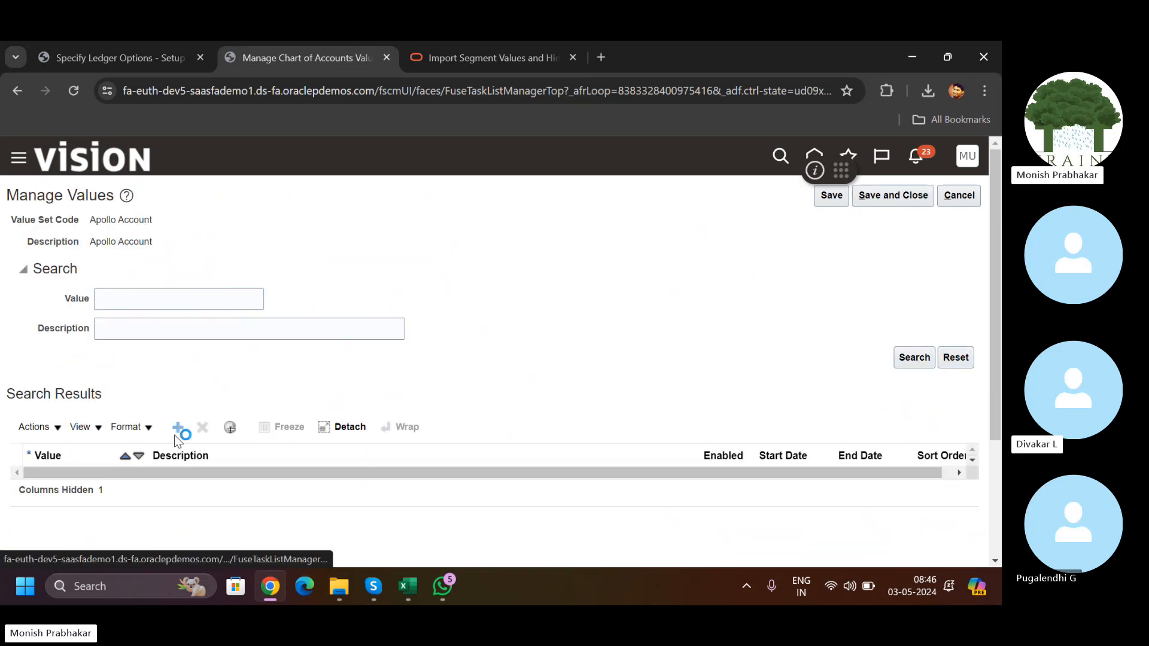
Step: Add the value 400001 with the description "Retained Earnings" to the Apollo Account value set and save it
{"action": "left_click", "coordinate": [75, 494]}
{"action": "type", "text": "400001"}
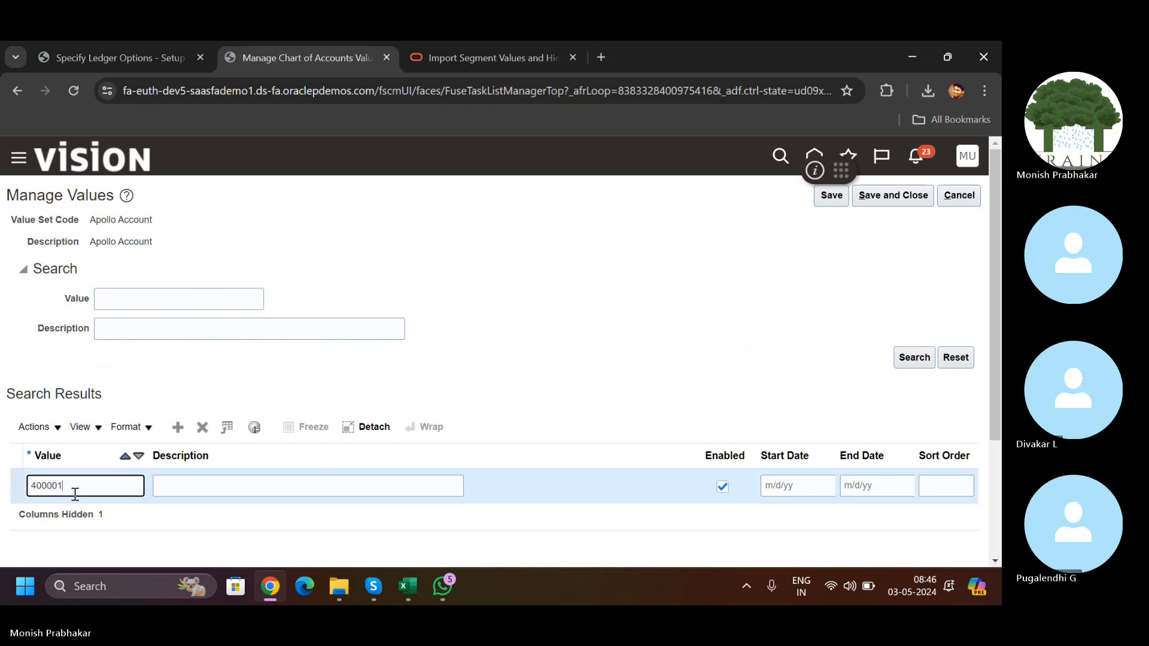
{"action": "key", "text": "Tab"}
{"action": "key", "text": "Caps_Lock"}
{"action": "type", "text": "R"}
{"action": "key", "text": "Caps_Lock"}
{"action": "type", "text": "e"}
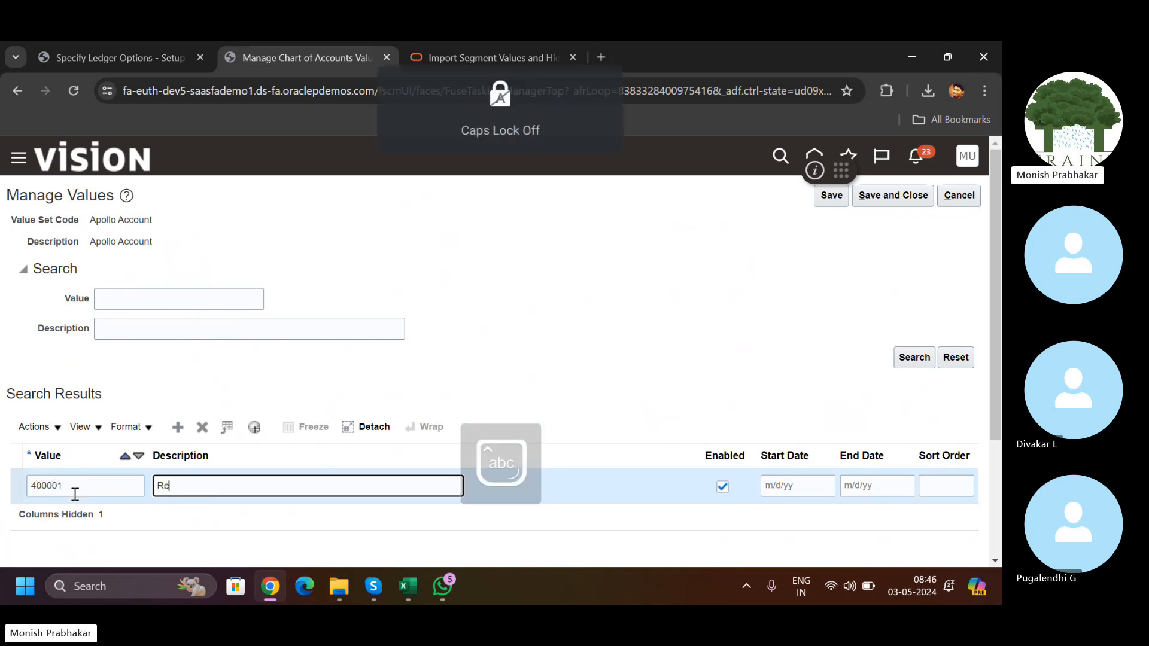
{"action": "type", "text": "tained"}
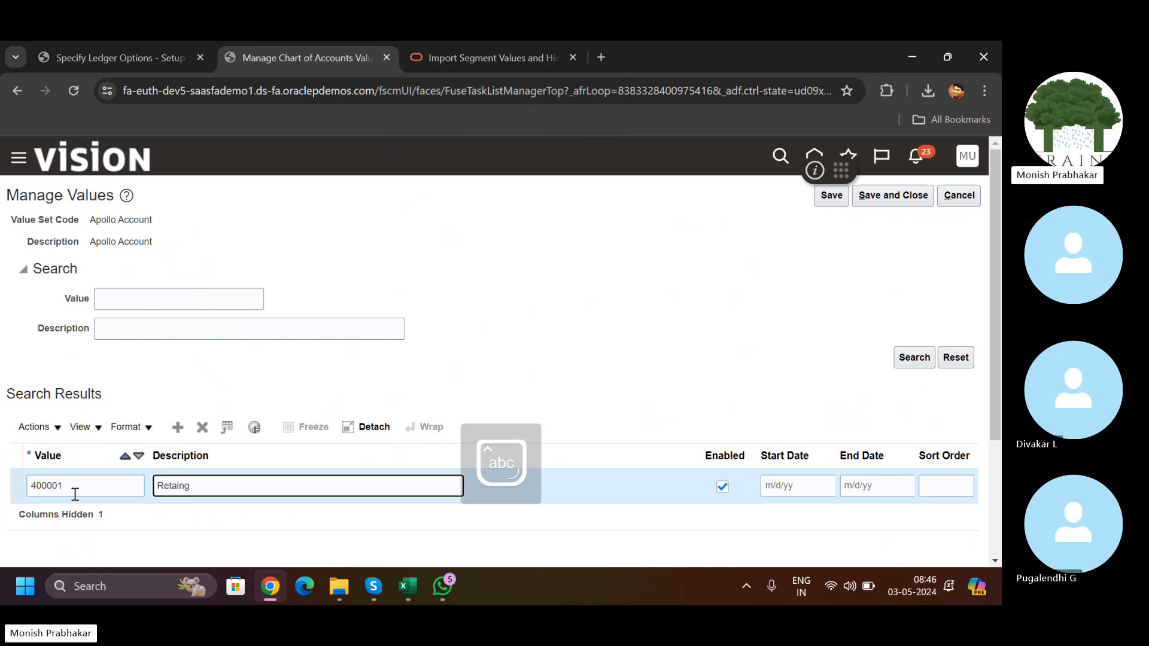
{"action": "key", "text": "Caps_Lock"}
{"action": "type", "text": "E"}
{"action": "key", "text": "Caps_Lock"}
{"action": "type", "text": "arnings"}
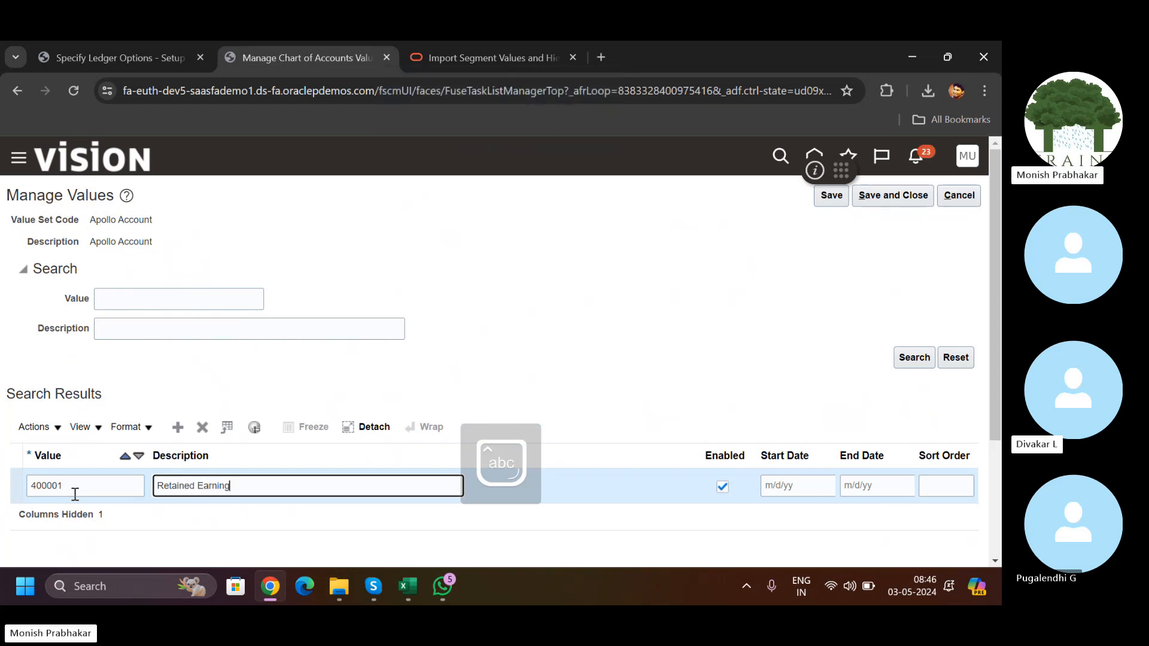
{"action": "left_click", "coordinate": [831, 198]}
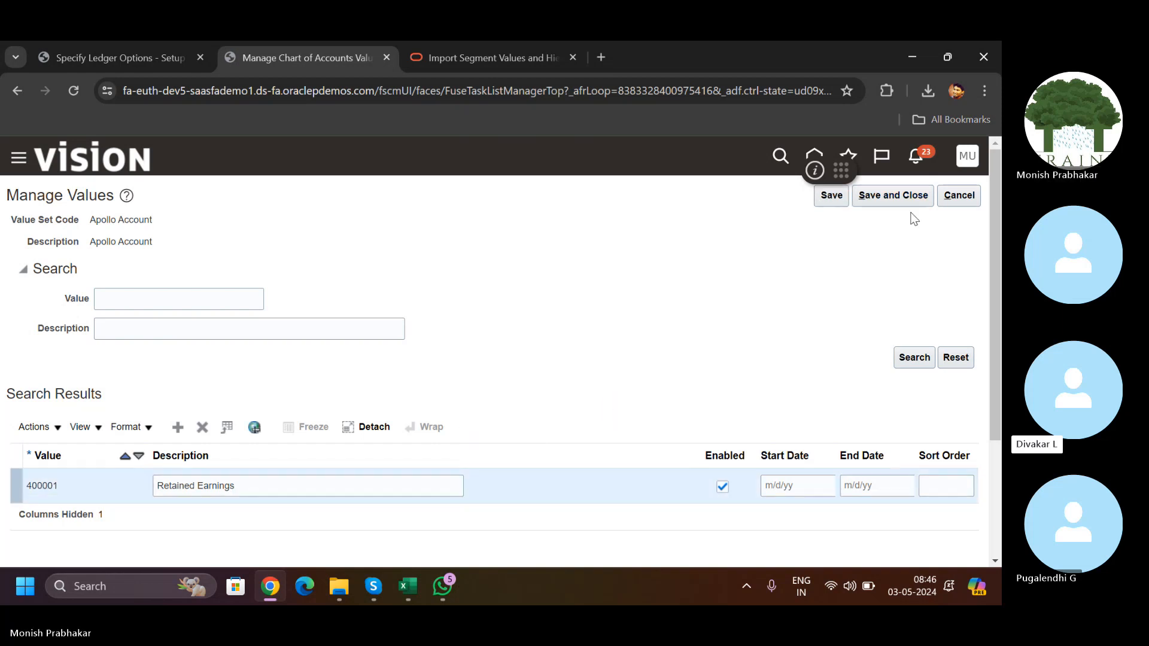
Step: Search the value sets for the code Health, examine the Healthcare Account values and their attribute columns, and close the list
{"action": "left_click_drag", "start_coordinate": [996, 323], "coordinate": [997, 402]}
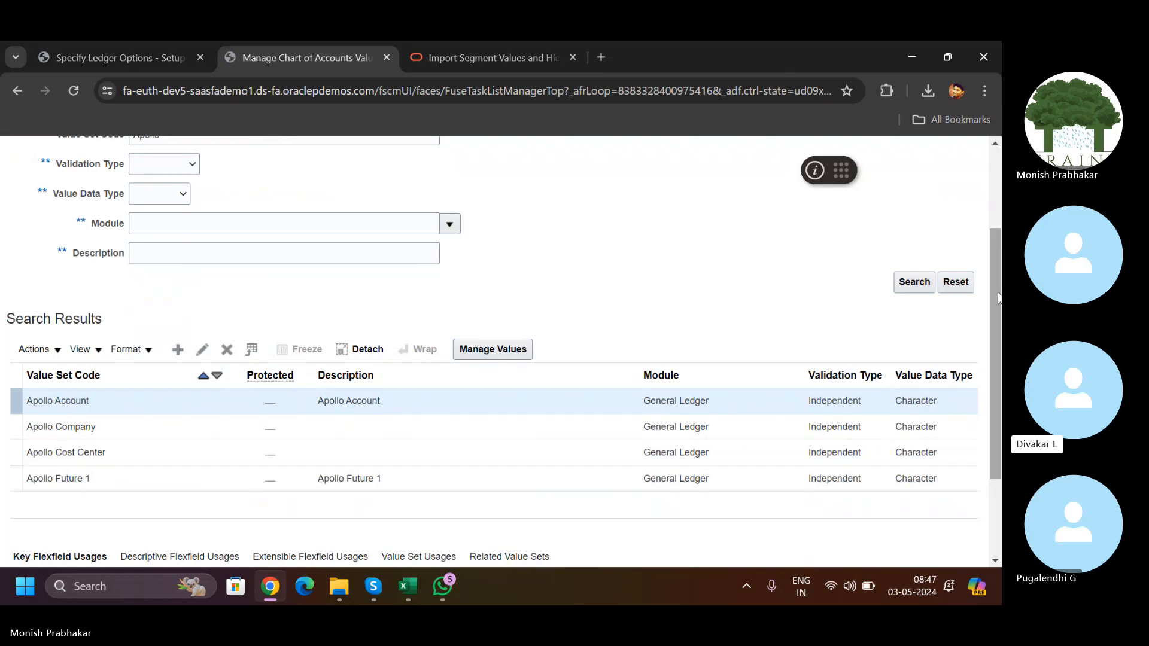
{"action": "left_click_drag", "start_coordinate": [997, 296], "coordinate": [994, 214]}
{"action": "left_click_drag", "start_coordinate": [206, 272], "coordinate": [4, 296]}
{"action": "key", "text": "BackSpace"}
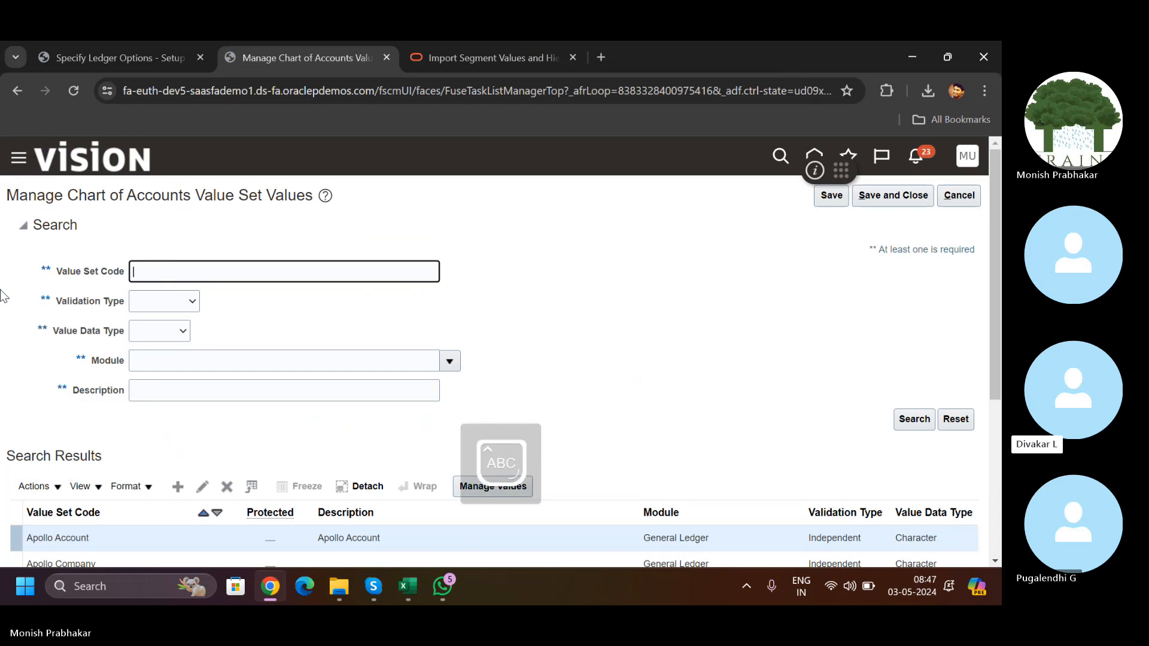
{"action": "type", "text": "Health"}
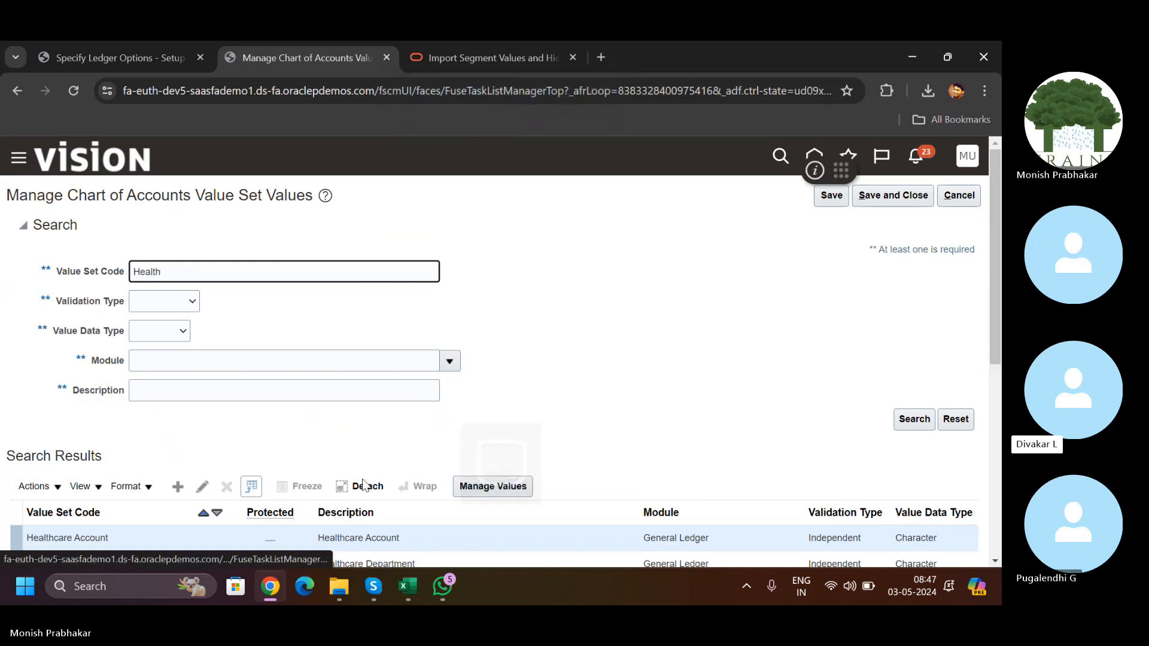
{"action": "left_click", "coordinate": [492, 486]}
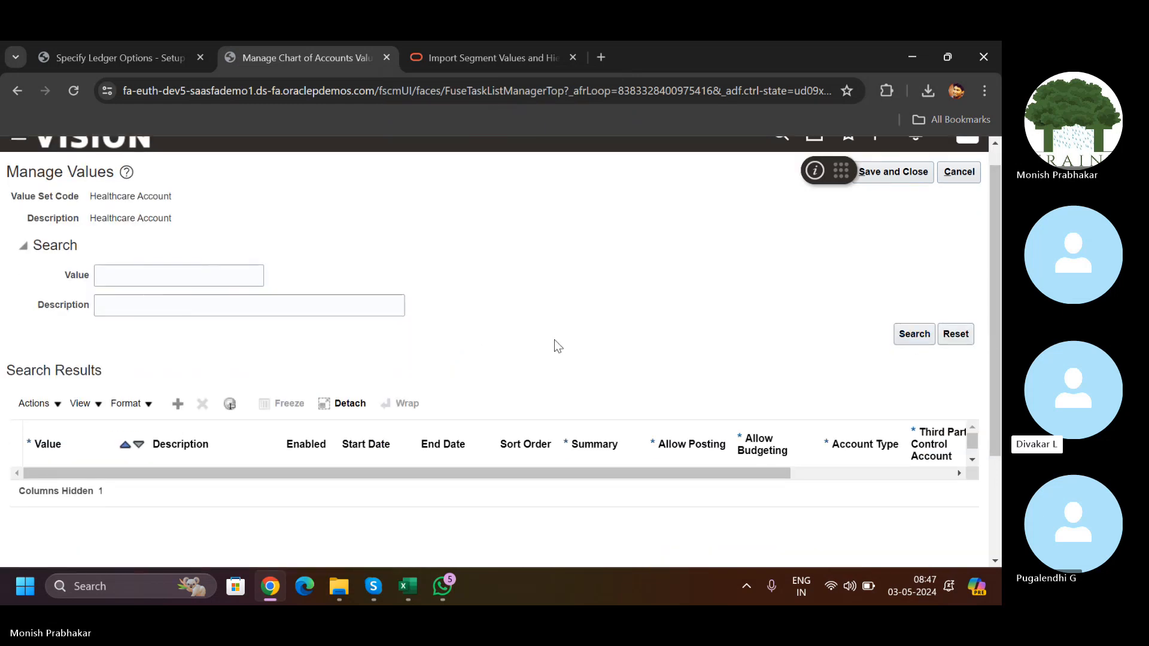
{"action": "mouse_move", "coordinate": [998, 347]}
{"action": "left_mouse_down"}
{"action": "mouse_move", "coordinate": [998, 422]}
{"action": "mouse_move", "coordinate": [991, 327]}
{"action": "left_mouse_up"}
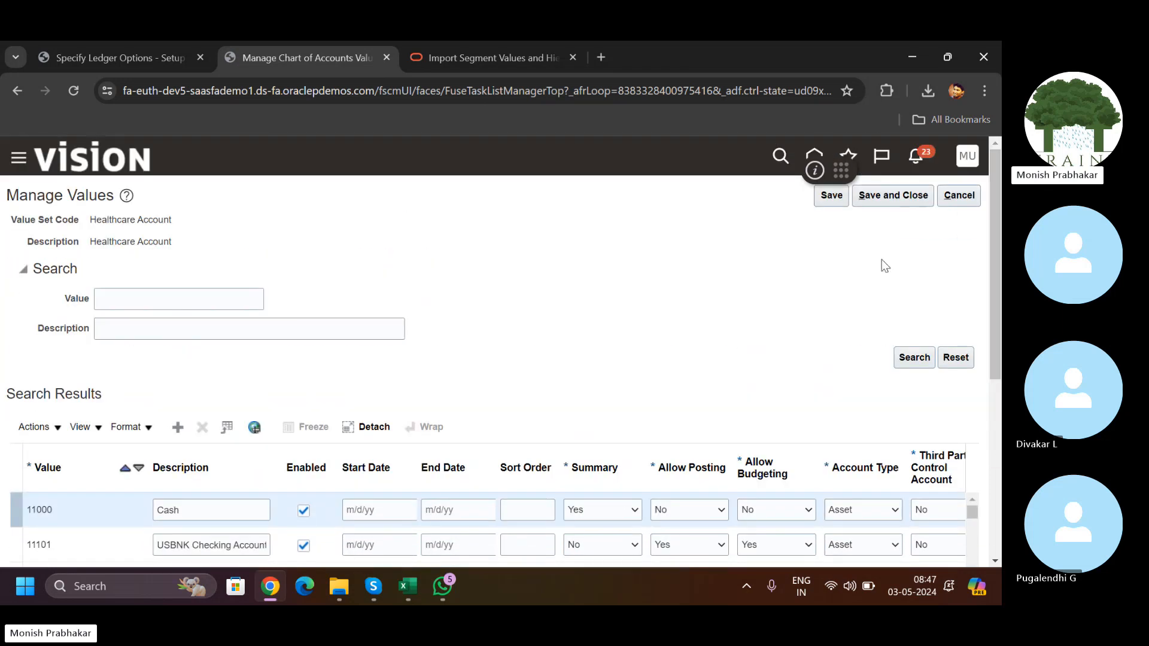
{"action": "left_click", "coordinate": [895, 199]}
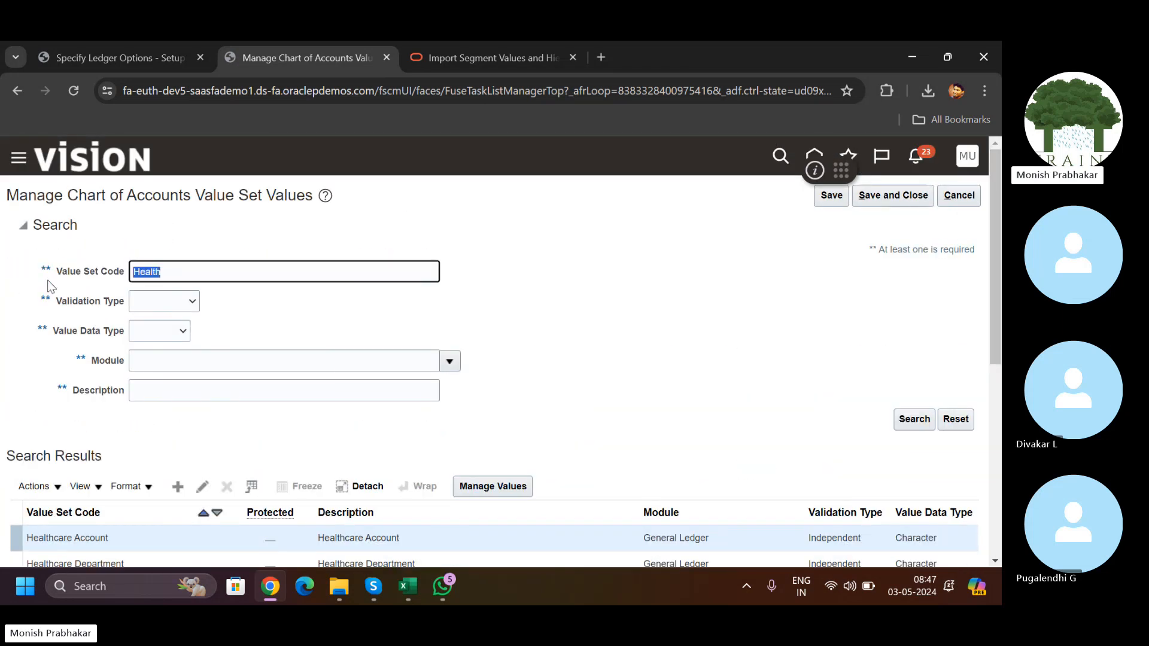
Step: Search the value sets for the code Apollo and open the values of the Apollo Account value set
{"action": "type", "text": "Apollo"}
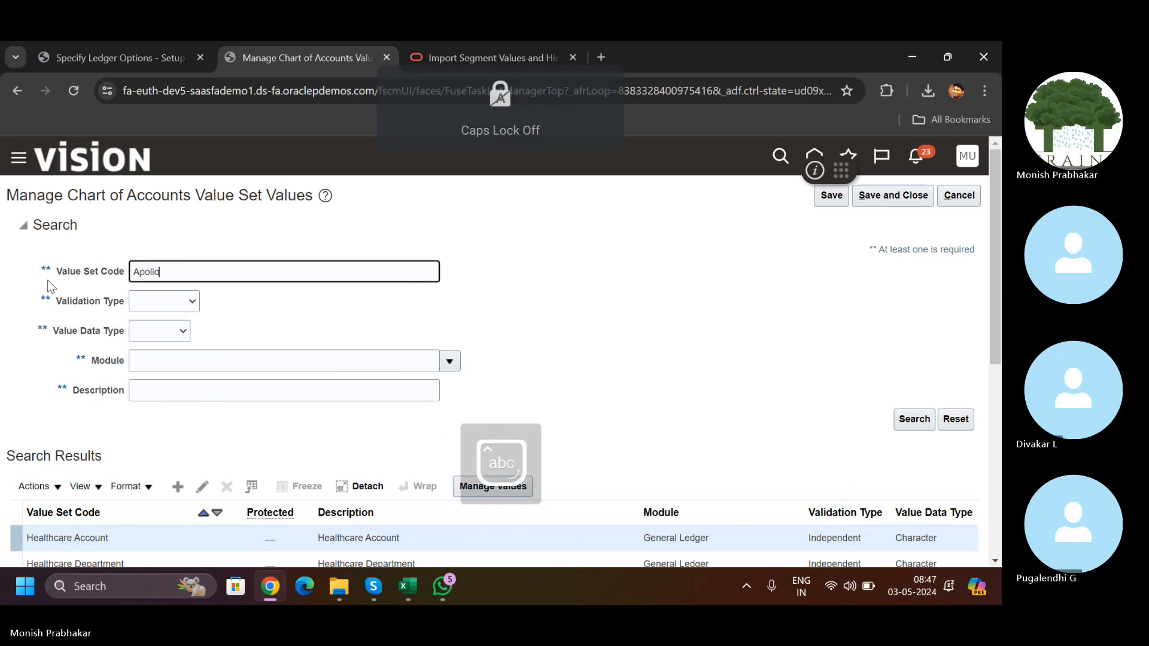
{"action": "key", "text": "Return"}
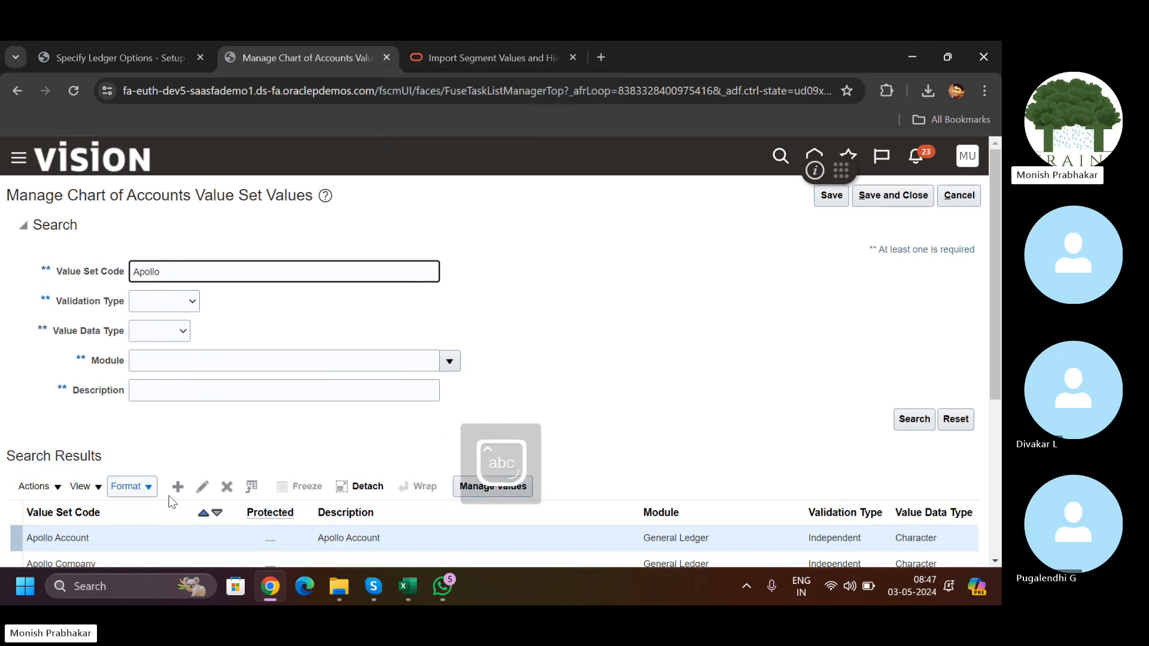
{"action": "left_click", "coordinate": [525, 490]}
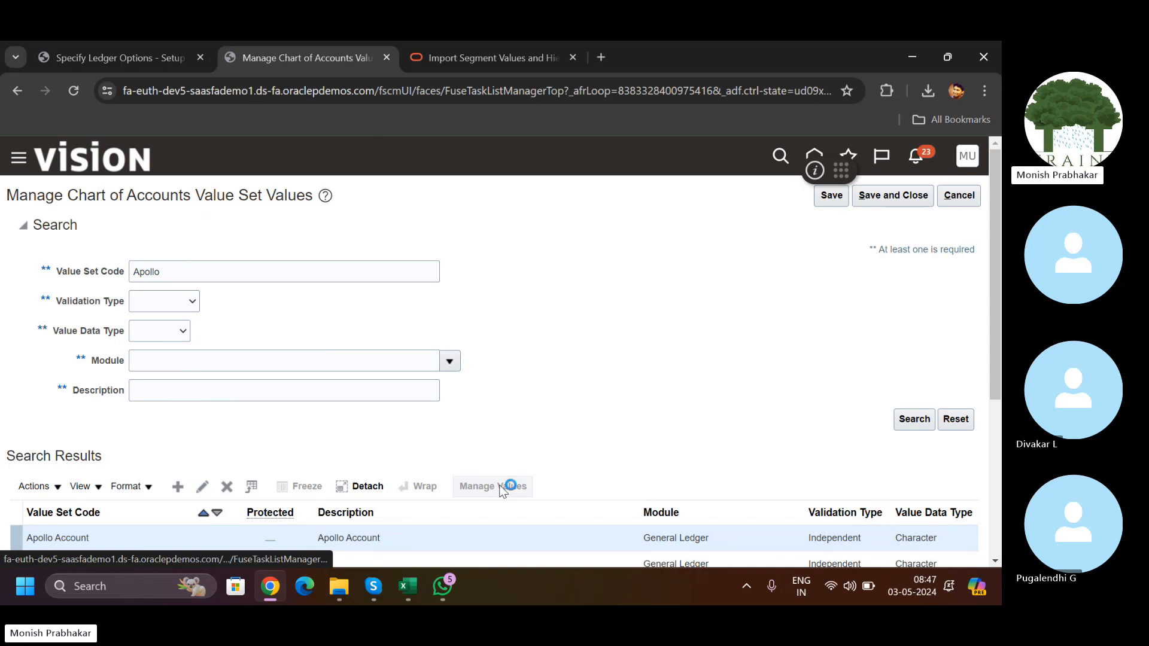
Step: List all values of the Apollo Account value set, examine their available columns, and save and close the list
{"action": "left_click", "coordinate": [913, 358]}
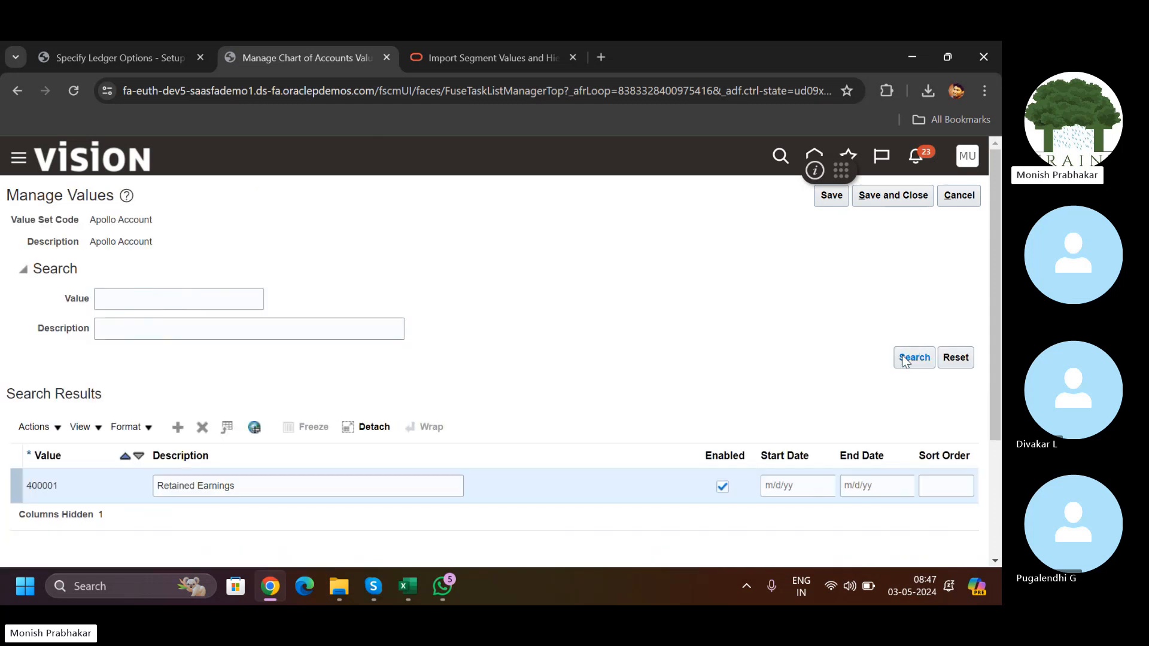
{"action": "left_click_drag", "start_coordinate": [997, 320], "coordinate": [997, 430]}
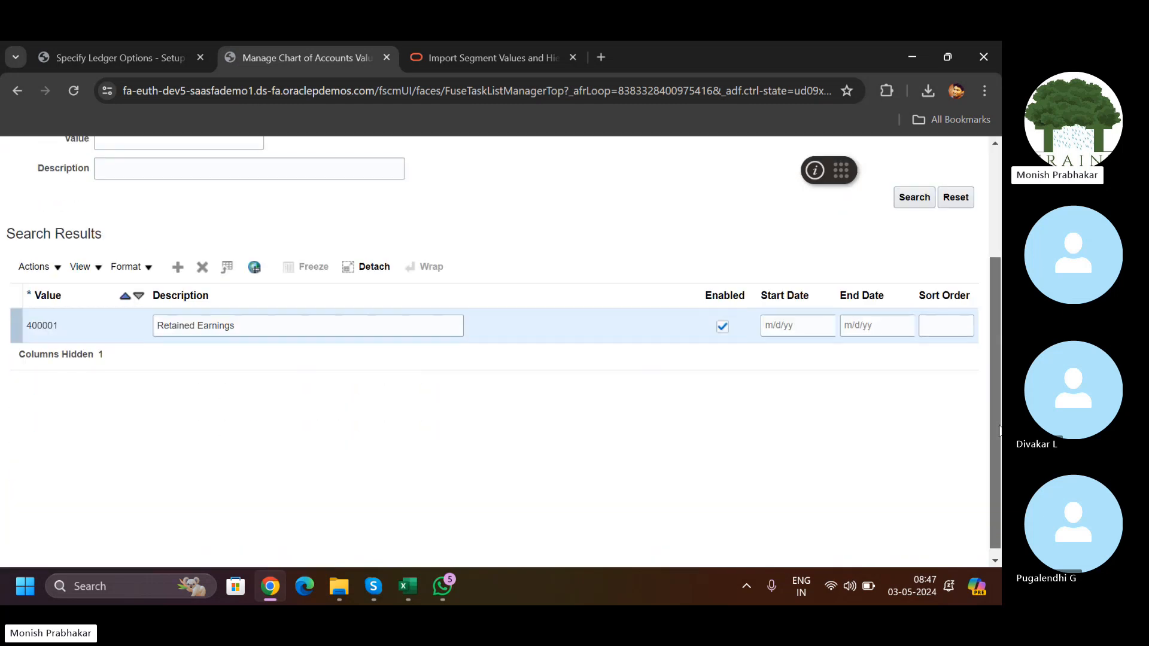
{"action": "scroll", "coordinate": [999, 430], "scroll_direction": "up", "scroll_amount": 5}
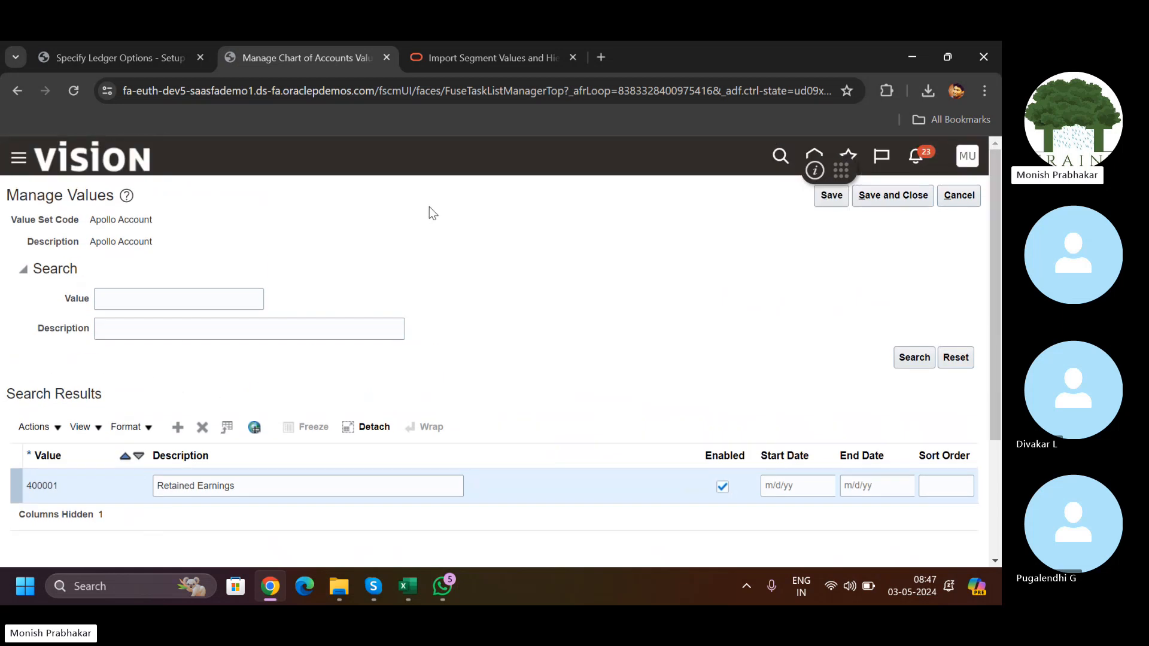
{"action": "left_click", "coordinate": [893, 195]}
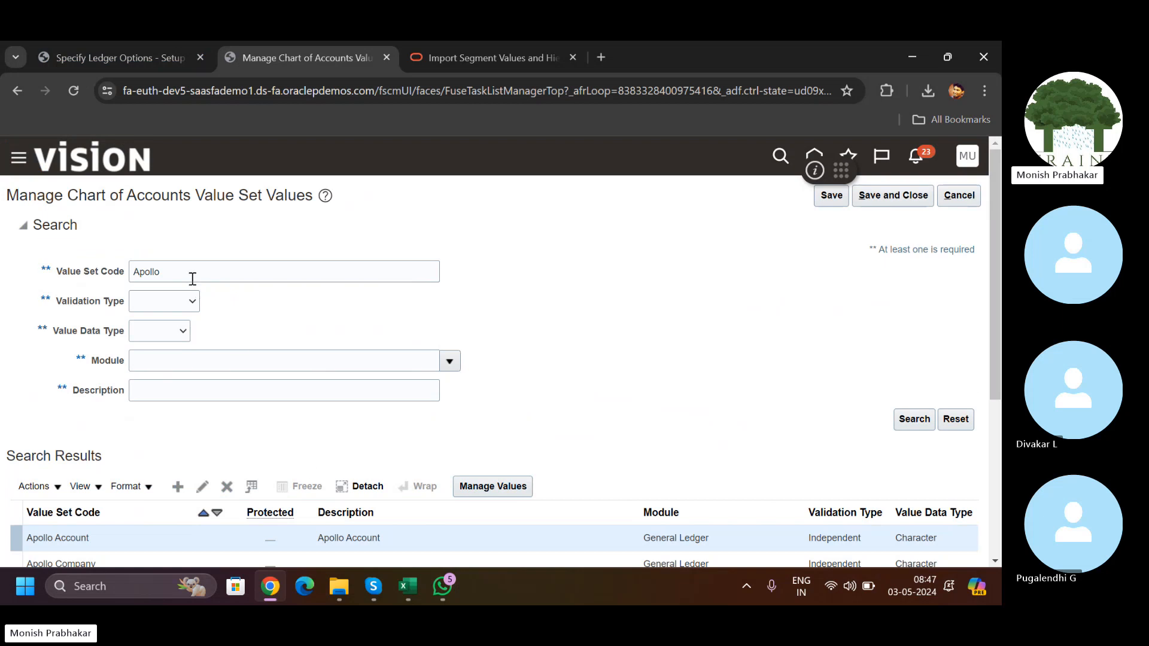
Step: Search the chart of accounts value sets for the code Health
{"action": "double_click", "coordinate": [193, 279]}
{"action": "key", "text": "BackSpace"}
{"action": "key", "text": "Caps_Lock"}
{"action": "type", "text": "H"}
{"action": "key", "text": "Caps_Lock"}
{"action": "type", "text": "e"}
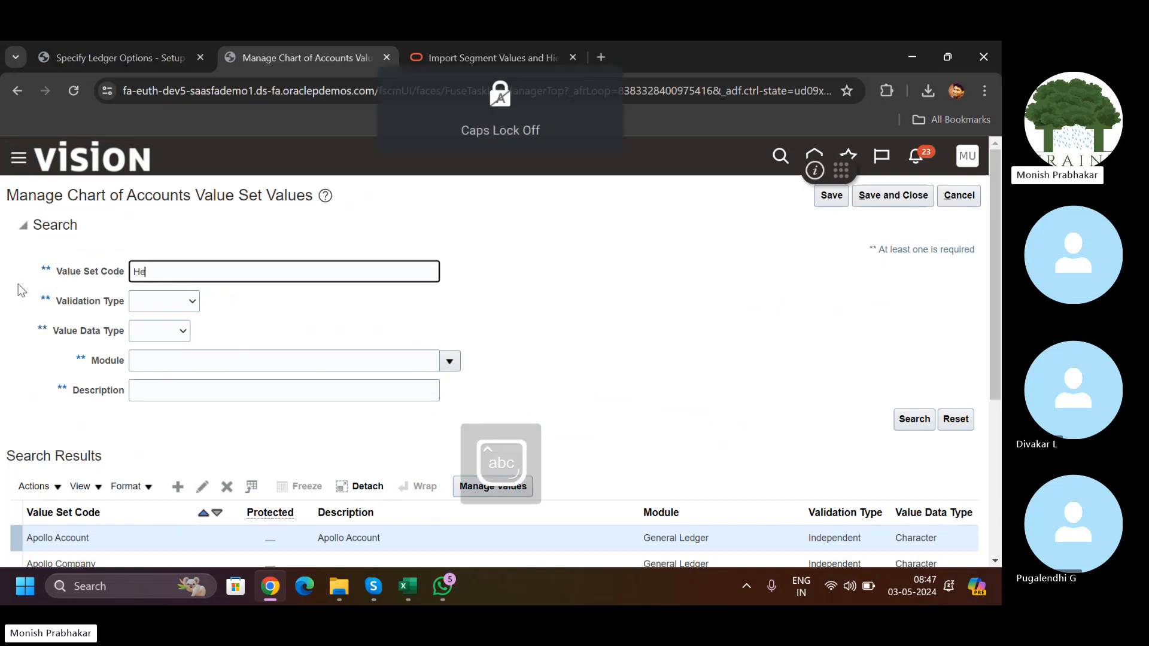
{"action": "type", "text": "alth"}
{"action": "key", "text": "Return"}
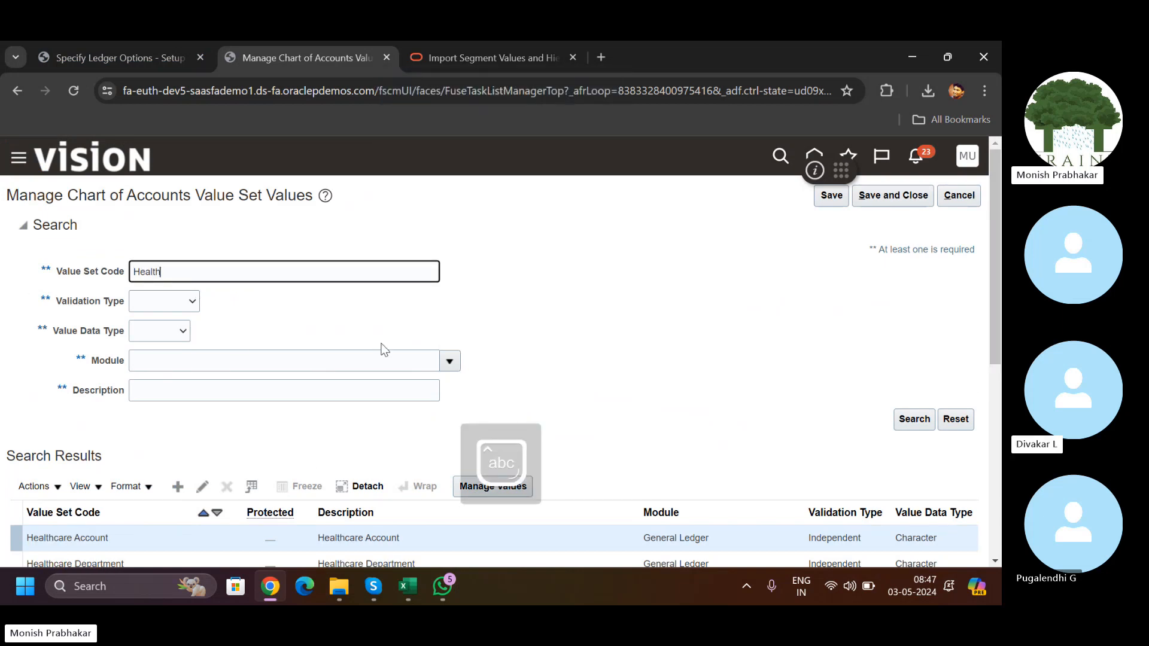
Step: Open the Healthcare Account value set, examine its values and their attribute columns, and return to the value set list
{"action": "scroll", "coordinate": [616, 314], "scroll_direction": "down", "scroll_amount": 3}
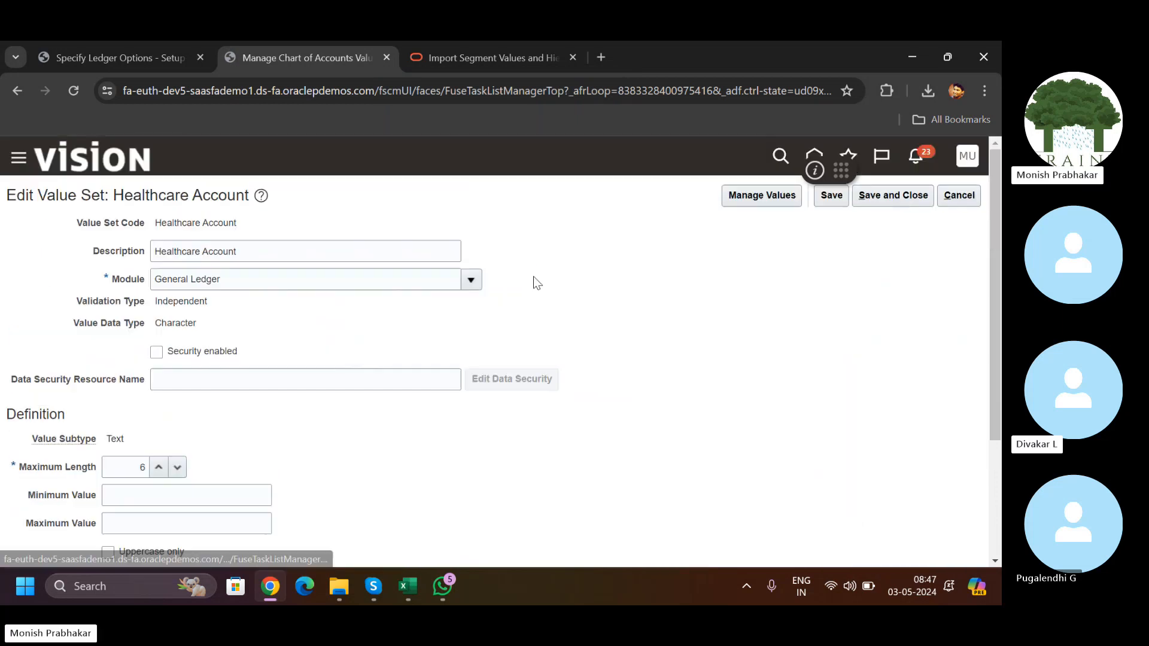
{"action": "left_click", "coordinate": [764, 197]}
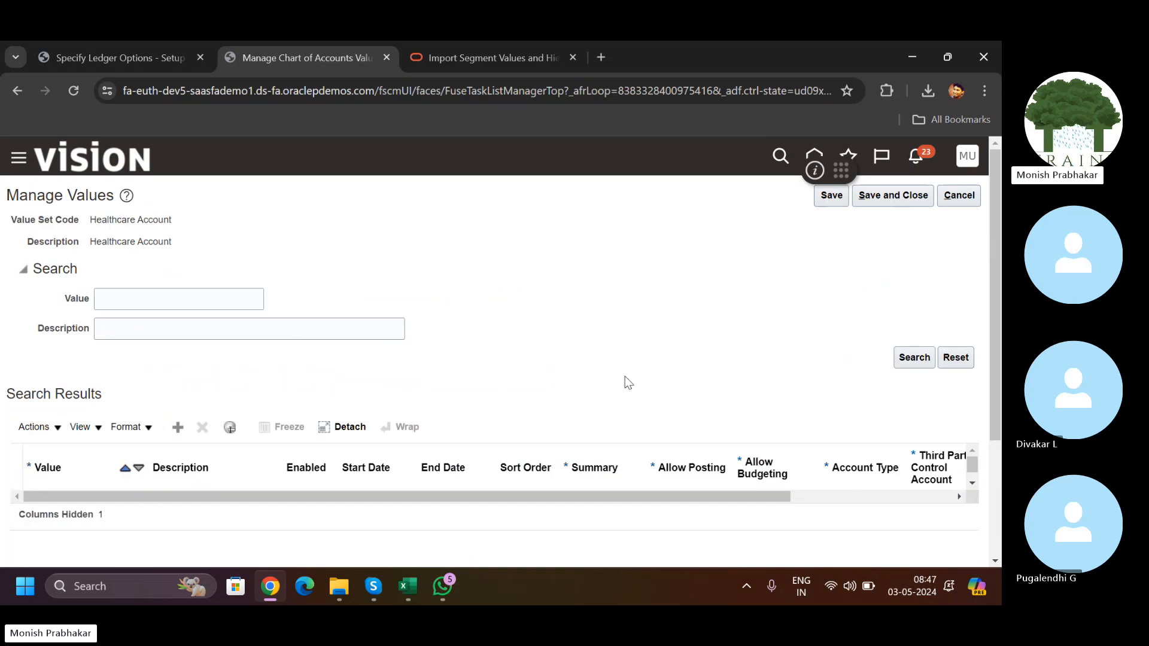
{"action": "left_click", "coordinate": [914, 358]}
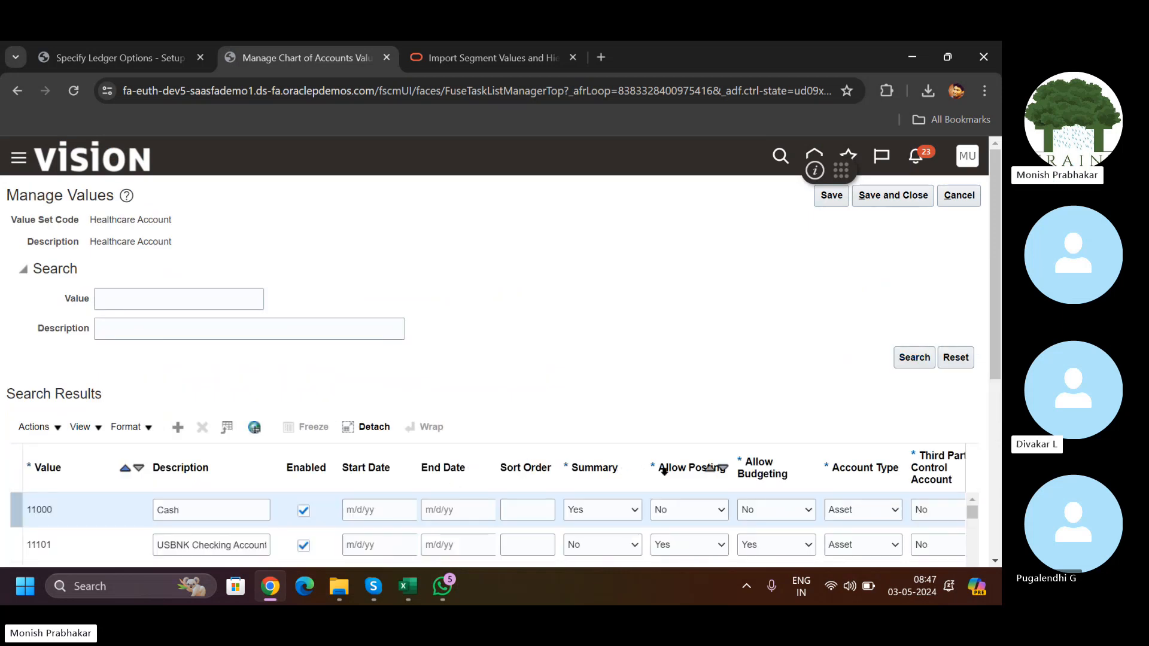
{"action": "left_click", "coordinate": [895, 203]}
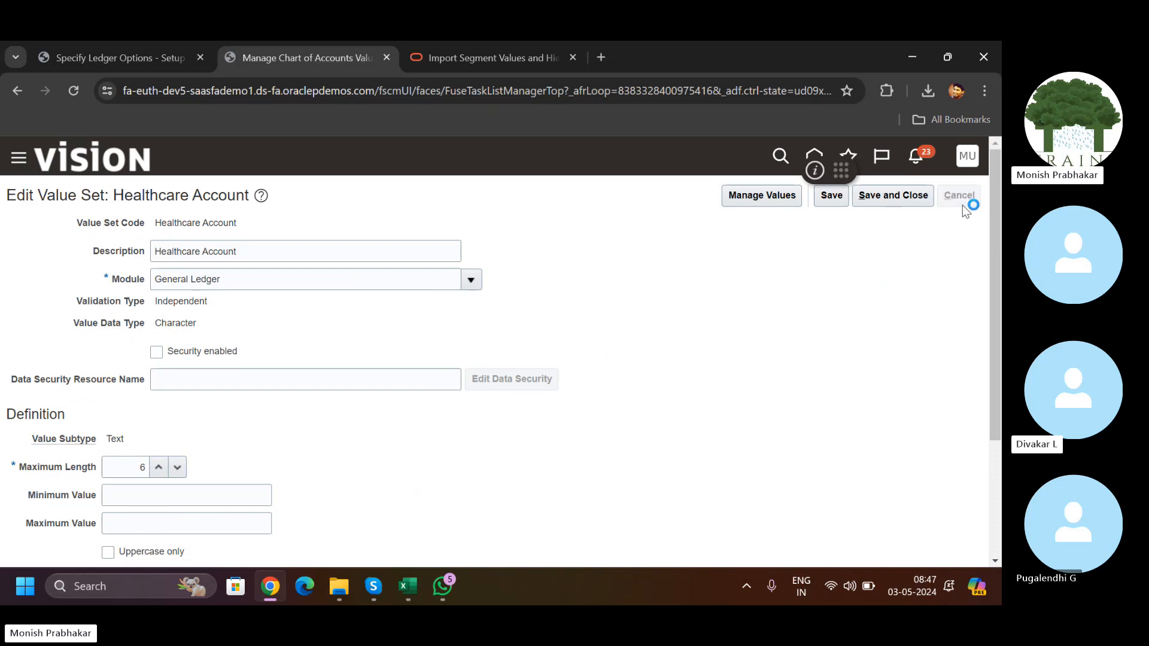
{"action": "left_click", "coordinate": [961, 200]}
Step: Go to Setup and Maintenance and open the implementation projects management page
{"action": "left_click", "coordinate": [967, 157]}
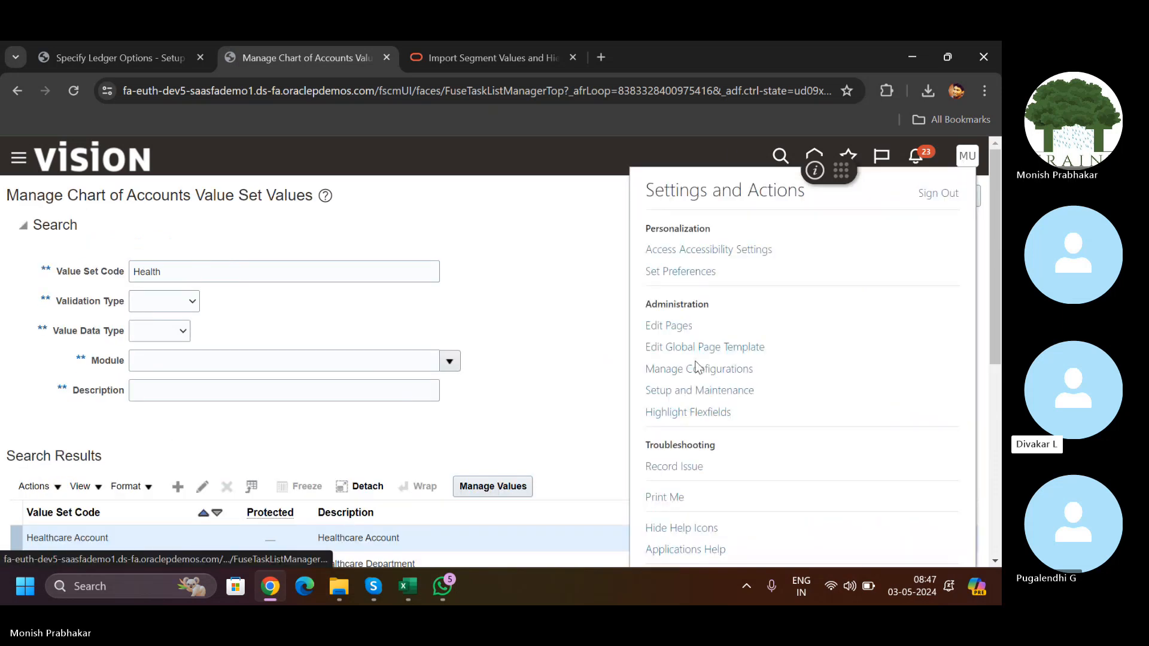
{"action": "left_click", "coordinate": [694, 390]}
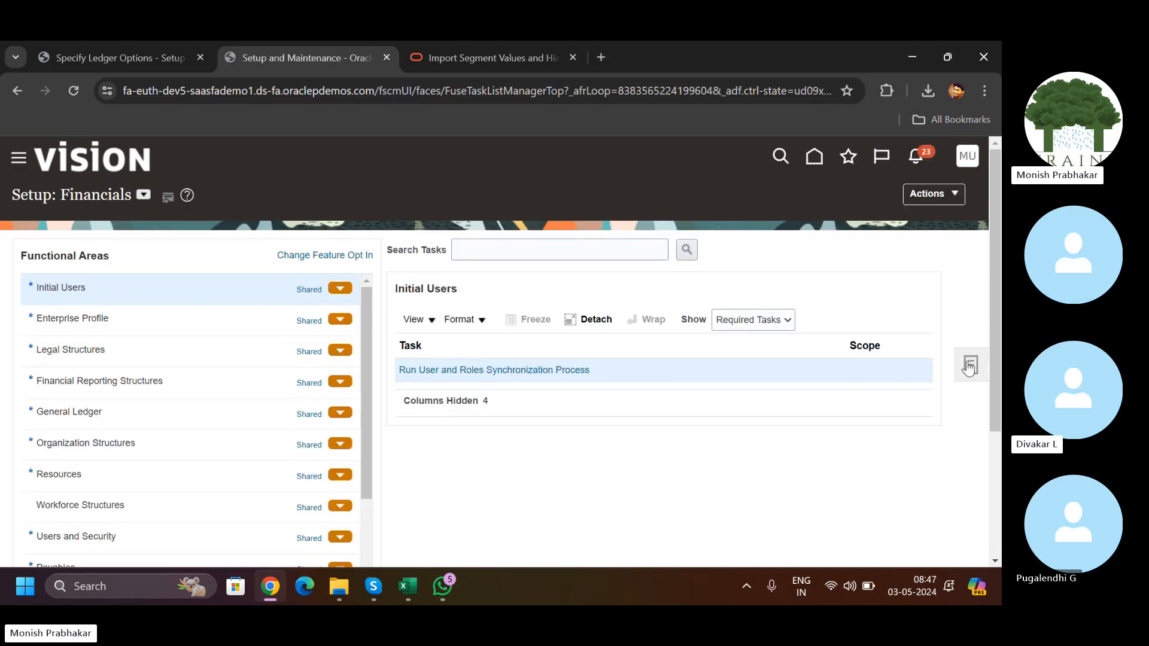
{"action": "left_click", "coordinate": [970, 365]}
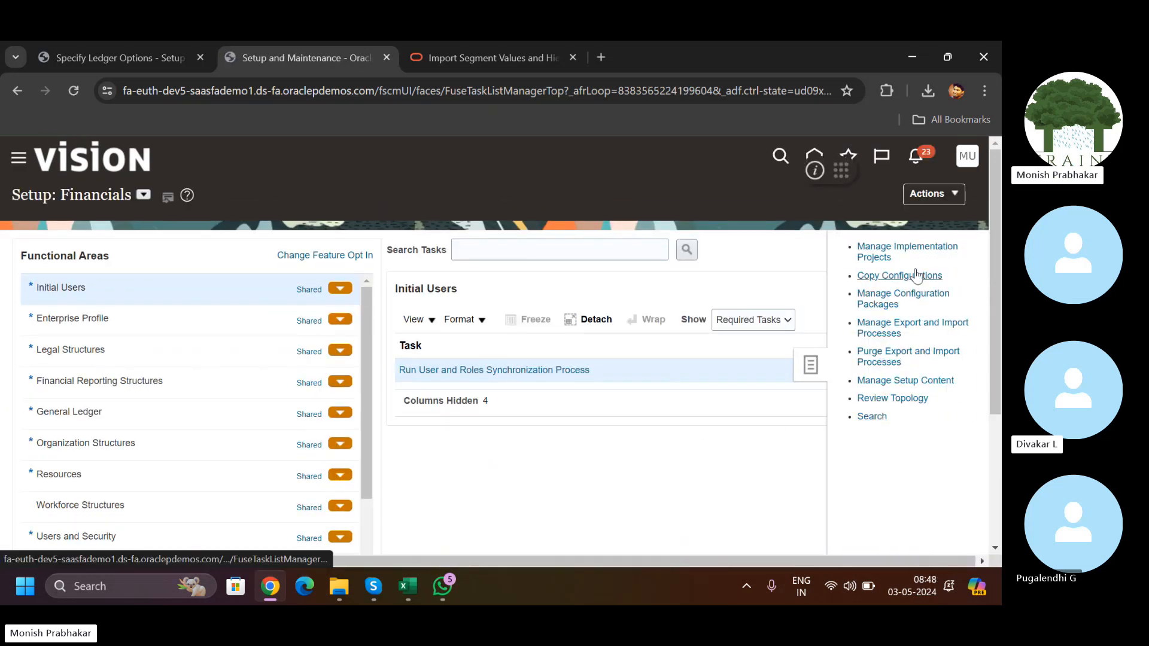
{"action": "left_click", "coordinate": [880, 256]}
Step: Search the implementation projects for the name Apollo and open the Apollo Implementation Project
{"action": "left_click", "coordinate": [161, 278]}
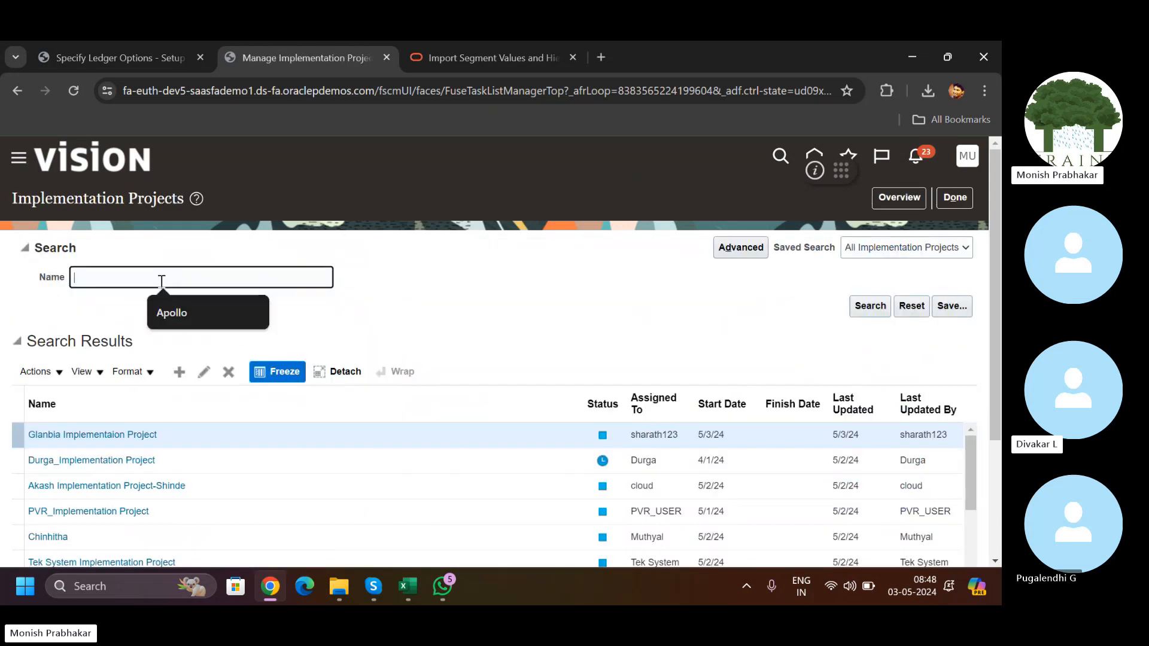
{"action": "key", "text": "Caps_Lock"}
{"action": "type", "text": "A"}
{"action": "key", "text": "Caps_Lock"}
{"action": "type", "text": "pollo"}
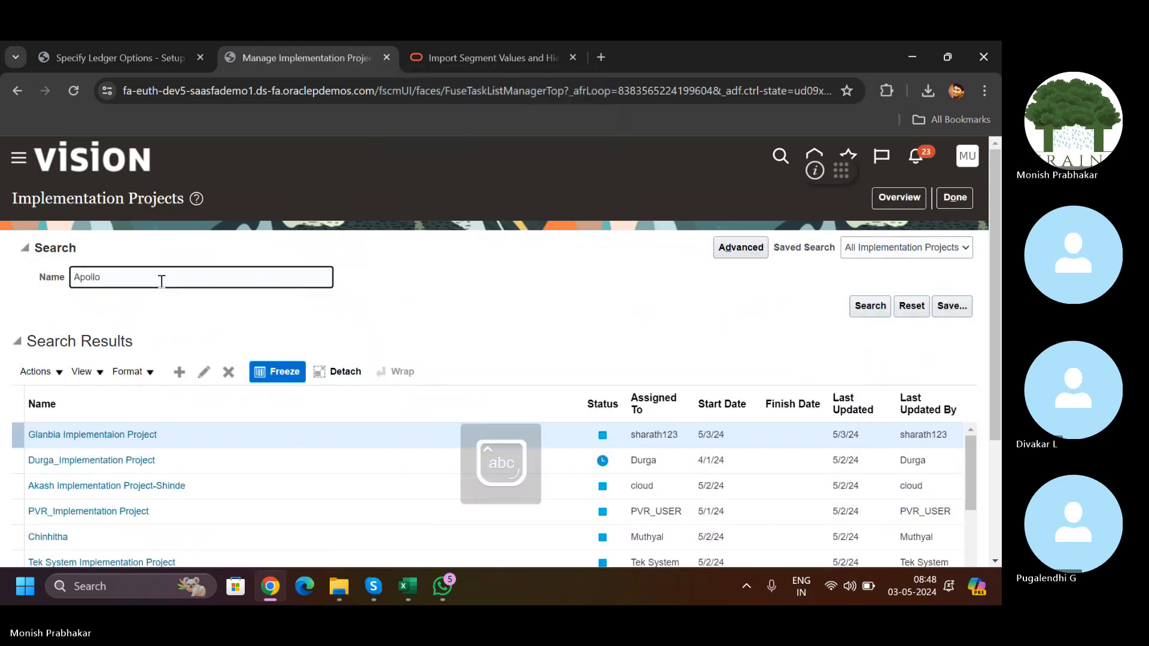
{"action": "key", "text": "Return"}
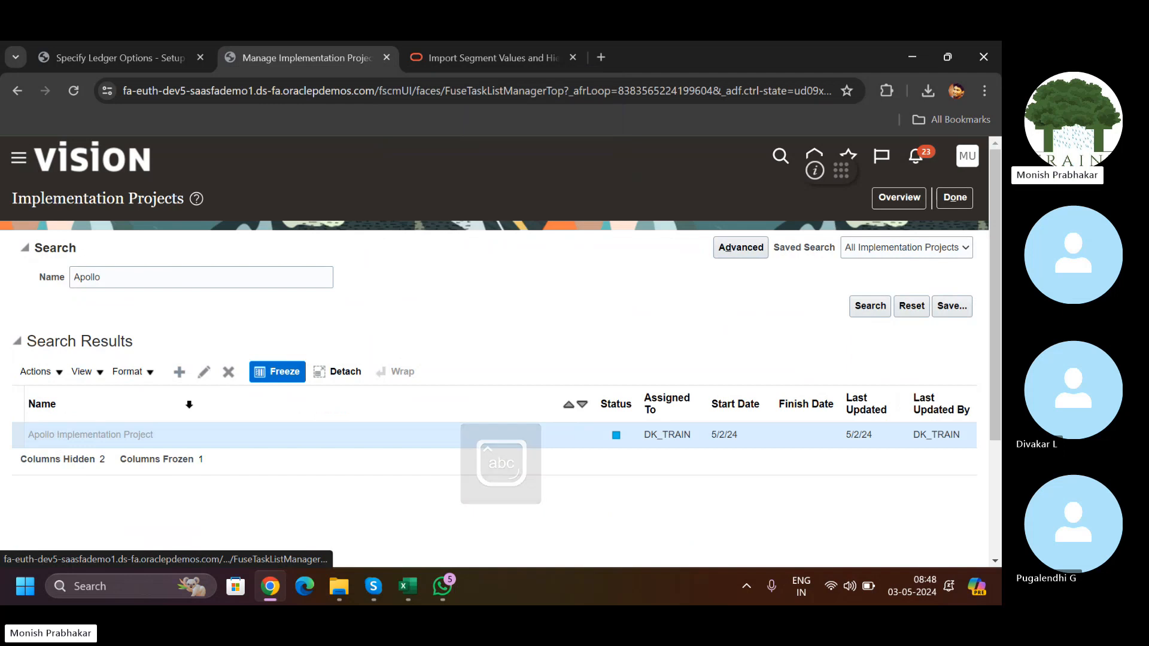
Step: Search the project's tasks for "manage chart" and go to the Manage Chart of Accounts Structures task
{"action": "left_click", "coordinate": [101, 395]}
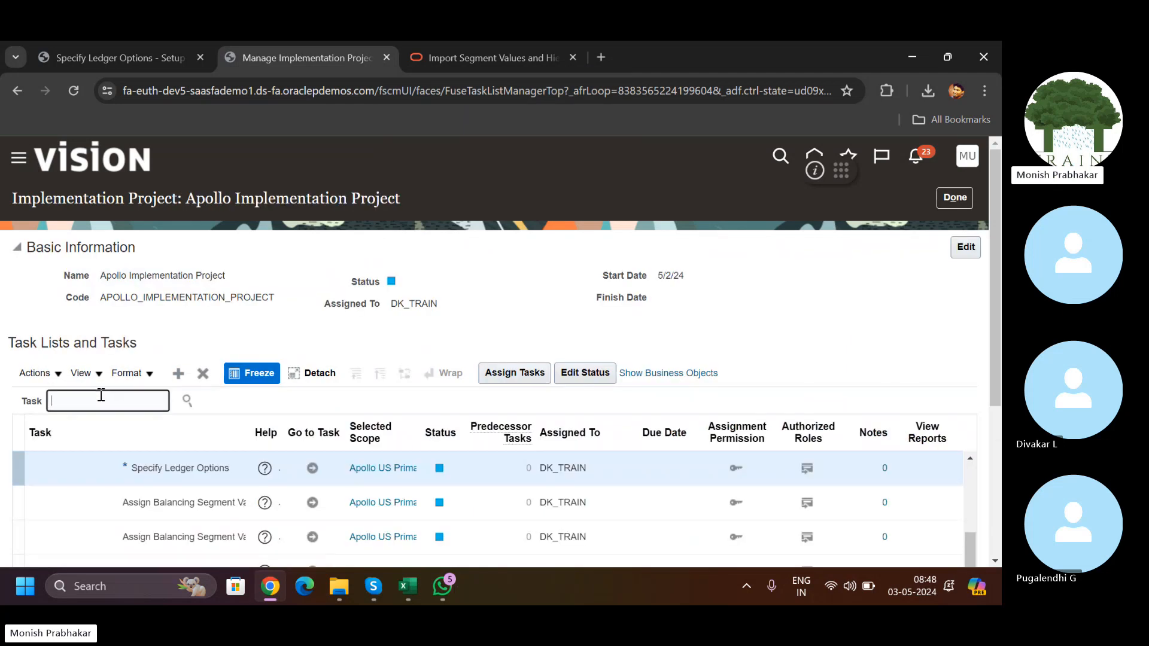
{"action": "type", "text": "manage chart"}
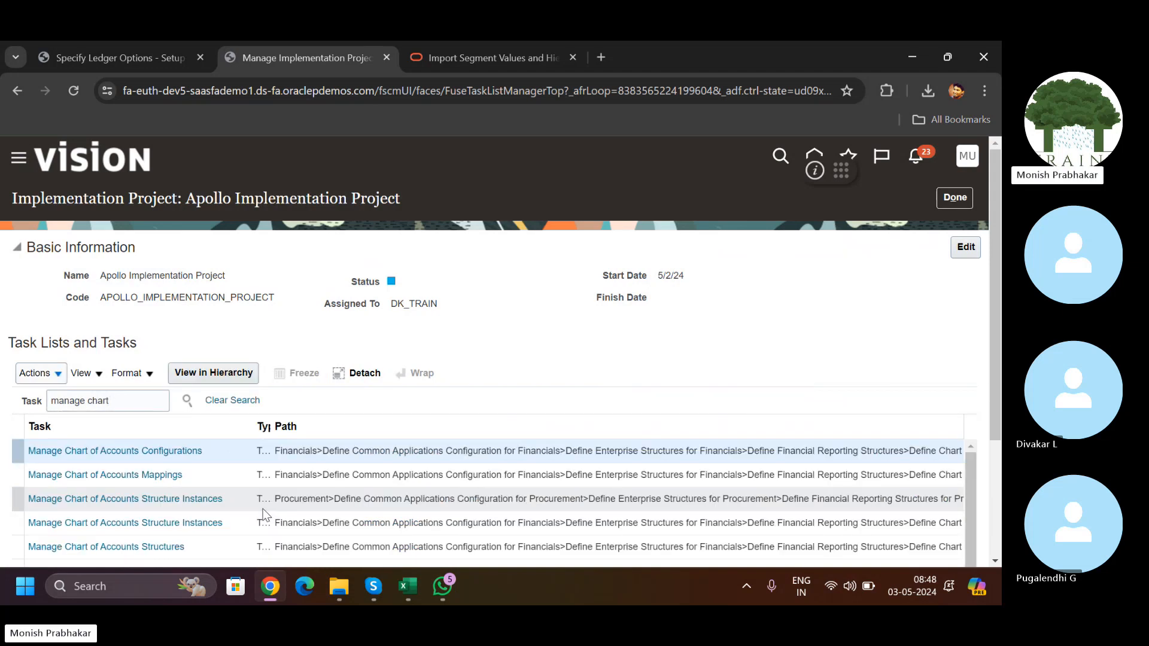
{"action": "left_click", "coordinate": [149, 547]}
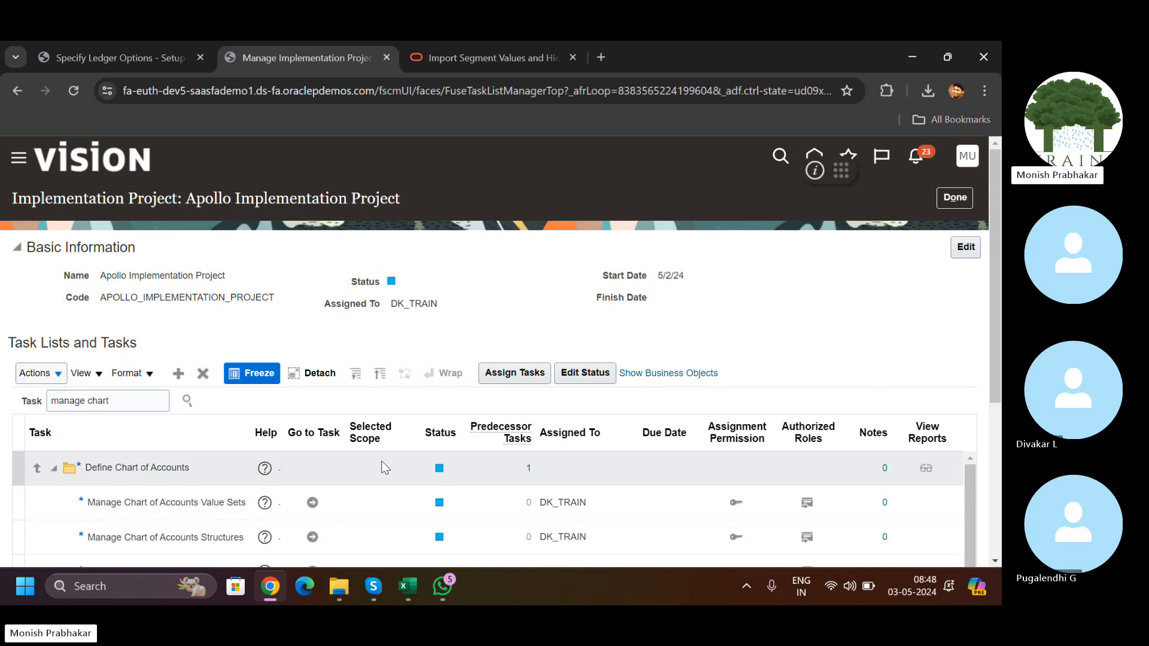
{"action": "scroll", "coordinate": [385, 367], "scroll_direction": "down", "scroll_amount": 3}
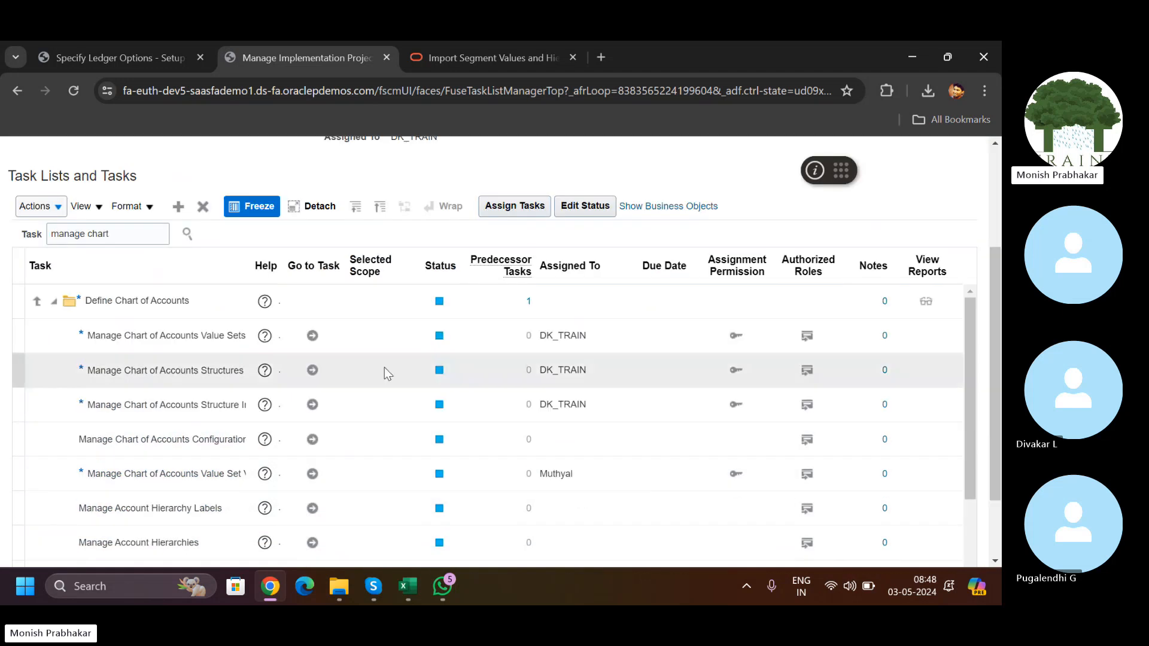
{"action": "left_click", "coordinate": [313, 369]}
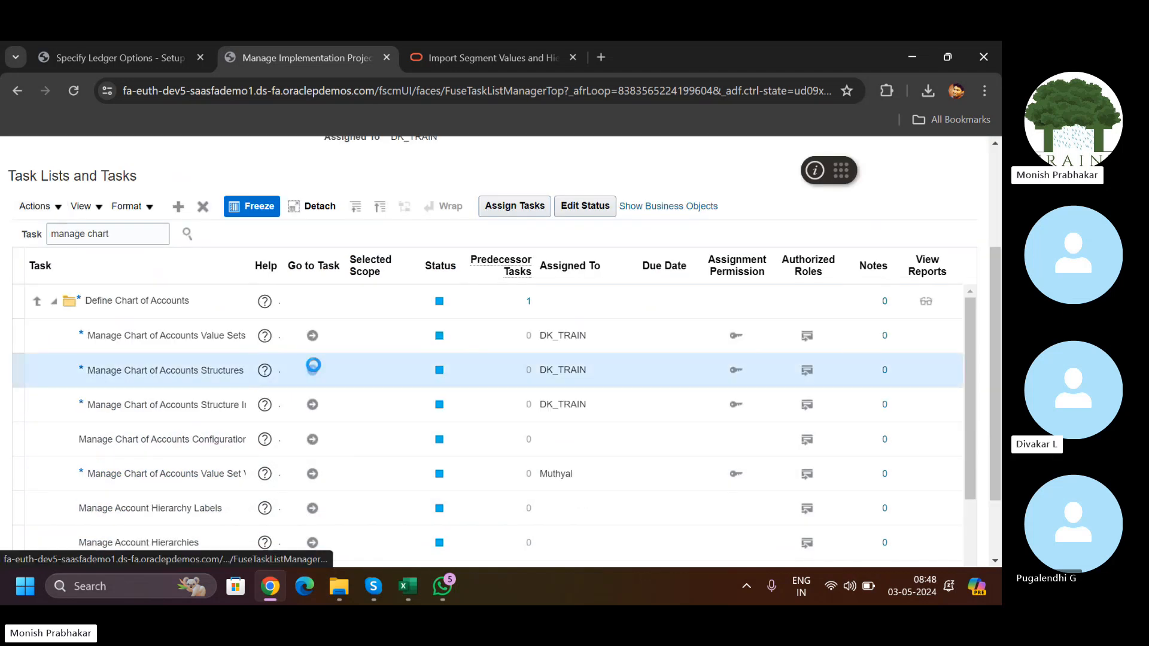
Step: Find the structure code Apollo among the GL# key flexfield structures and open Apollo US Structure for editing
{"action": "left_click", "coordinate": [906, 346]}
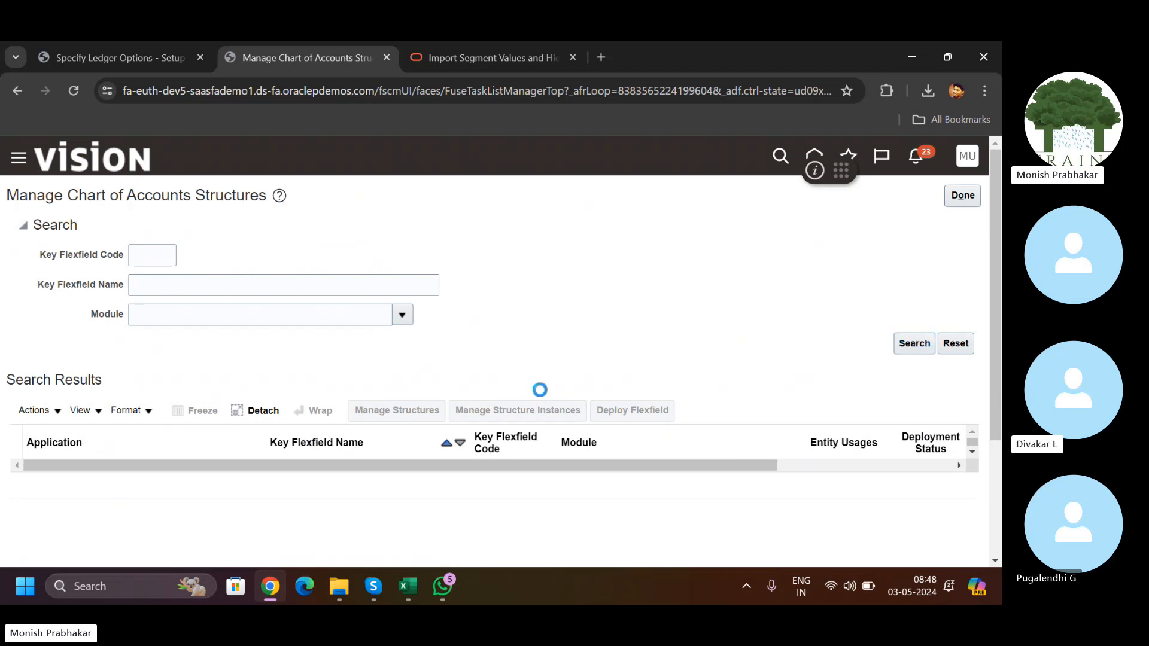
{"action": "left_click", "coordinate": [396, 410]}
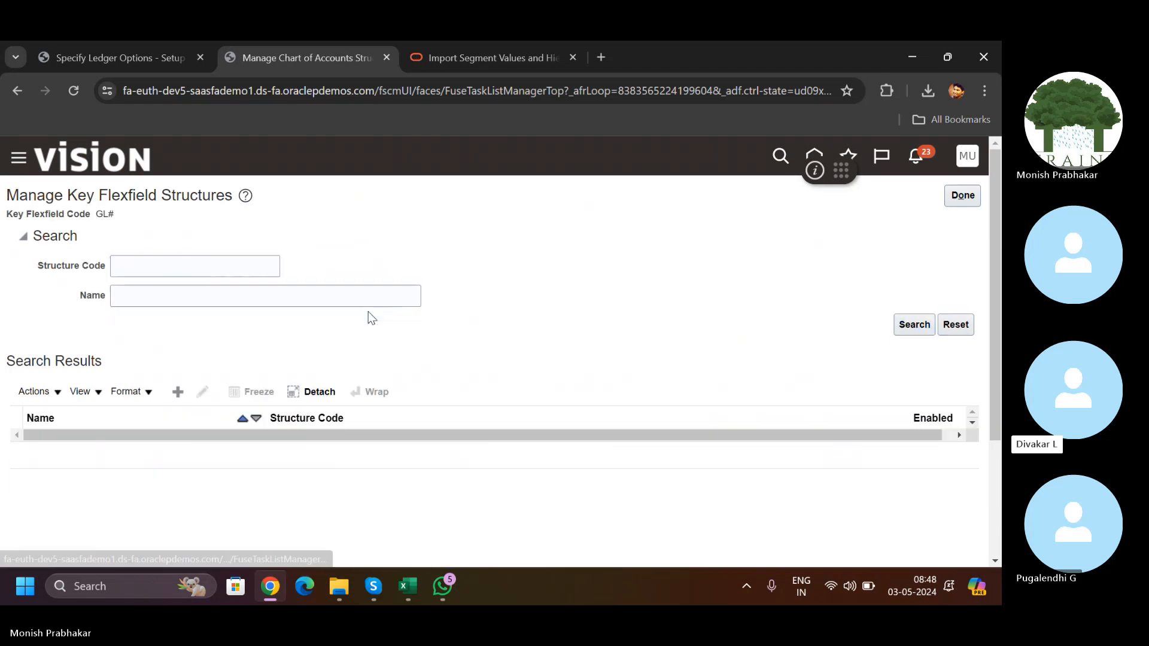
{"action": "left_click", "coordinate": [120, 263]}
{"action": "key", "text": "Caps_Lock"}
{"action": "type", "text": "A"}
{"action": "key", "text": "Caps_Lock"}
{"action": "type", "text": "poll"}
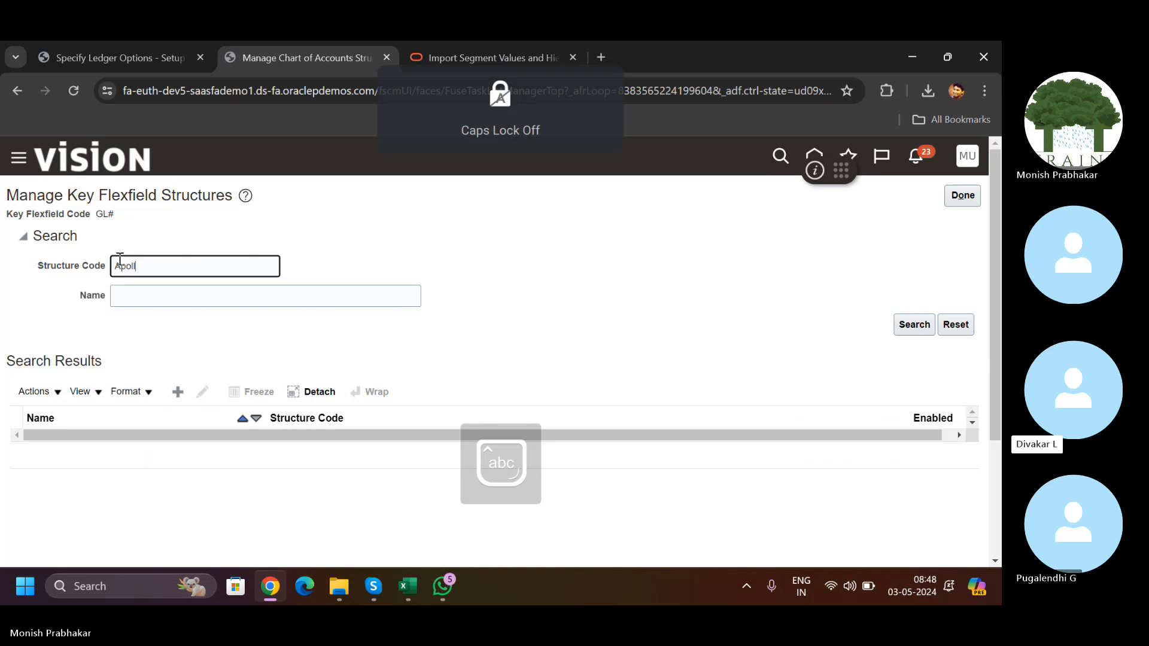
{"action": "type", "text": "o"}
{"action": "key", "text": "Return"}
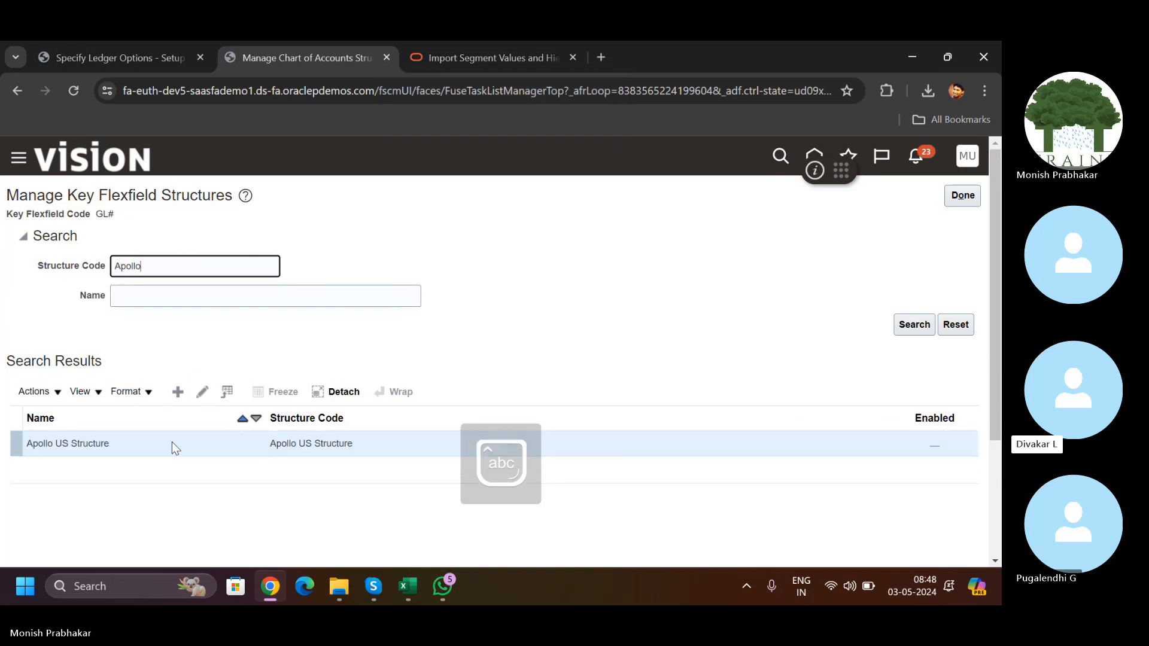
{"action": "left_click", "coordinate": [202, 392]}
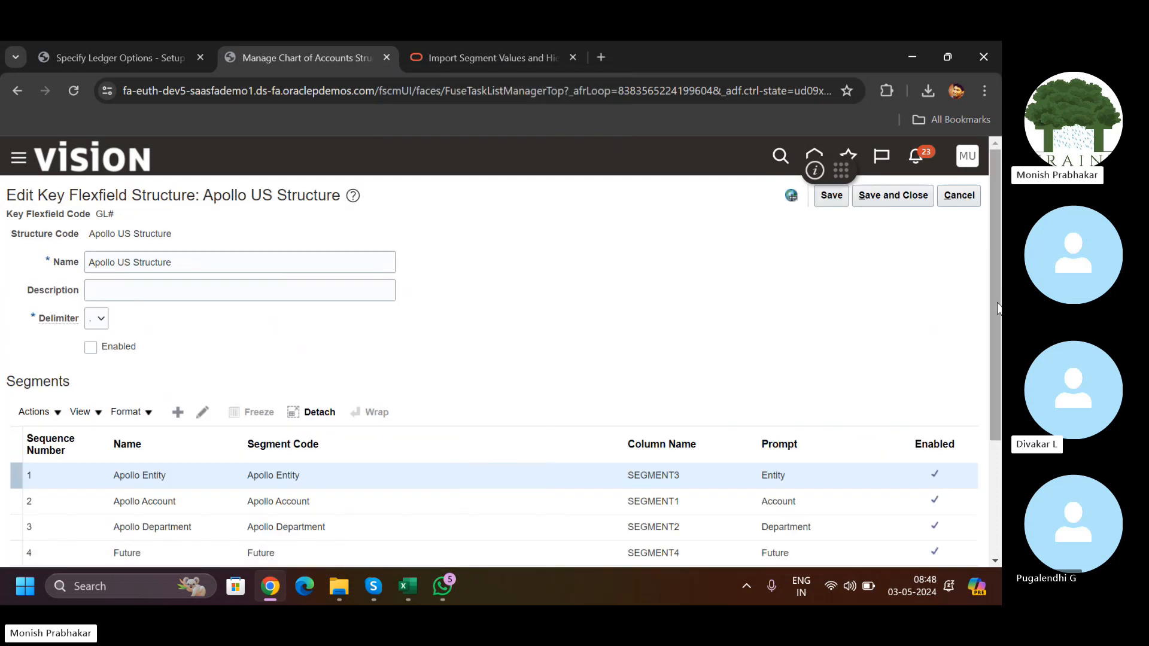
Step: Try to enable Apollo US Structure, and check the Apollo Entity segment's default value set
{"action": "scroll", "coordinate": [157, 245], "scroll_direction": "down", "scroll_amount": 1}
{"action": "left_click", "coordinate": [90, 296]}
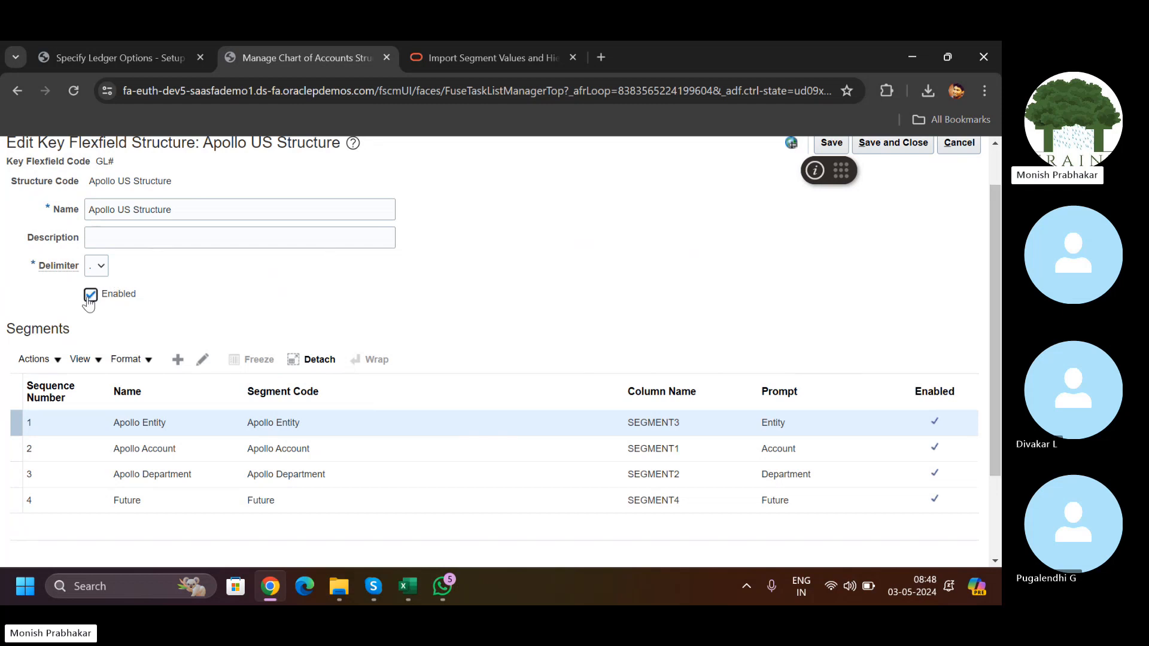
{"action": "left_click", "coordinate": [202, 359]}
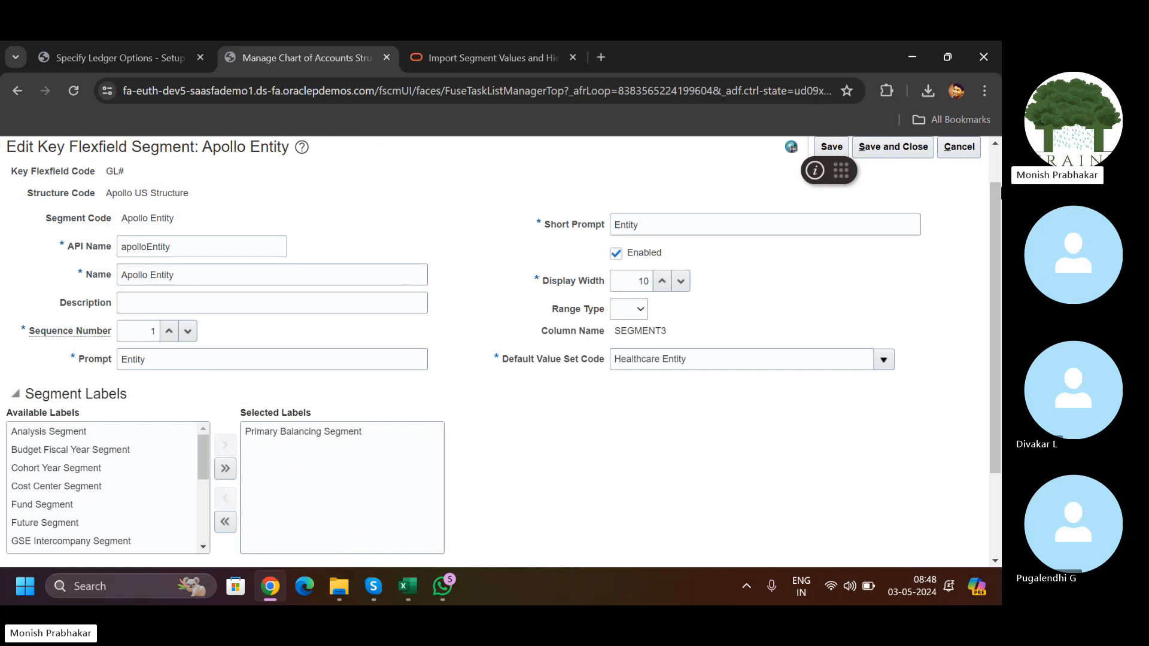
{"action": "left_click", "coordinate": [901, 141]}
Step: Open the Apollo Account segment to check its default value set and labels, and save and close it
{"action": "left_click", "coordinate": [308, 457]}
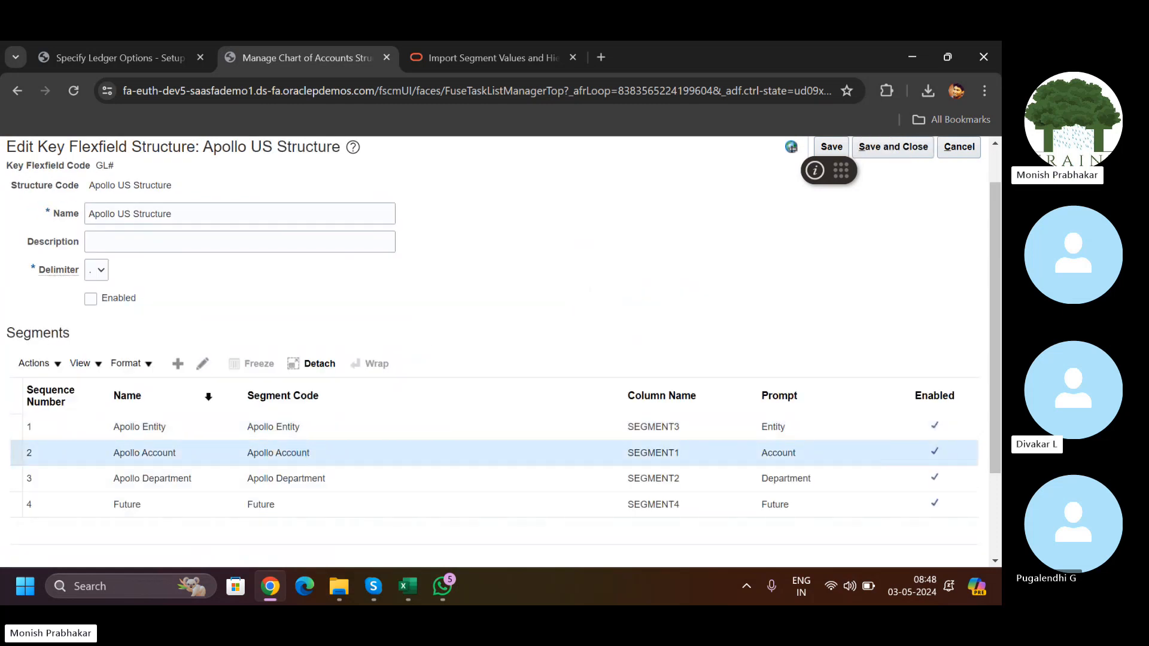
{"action": "left_click", "coordinate": [202, 363]}
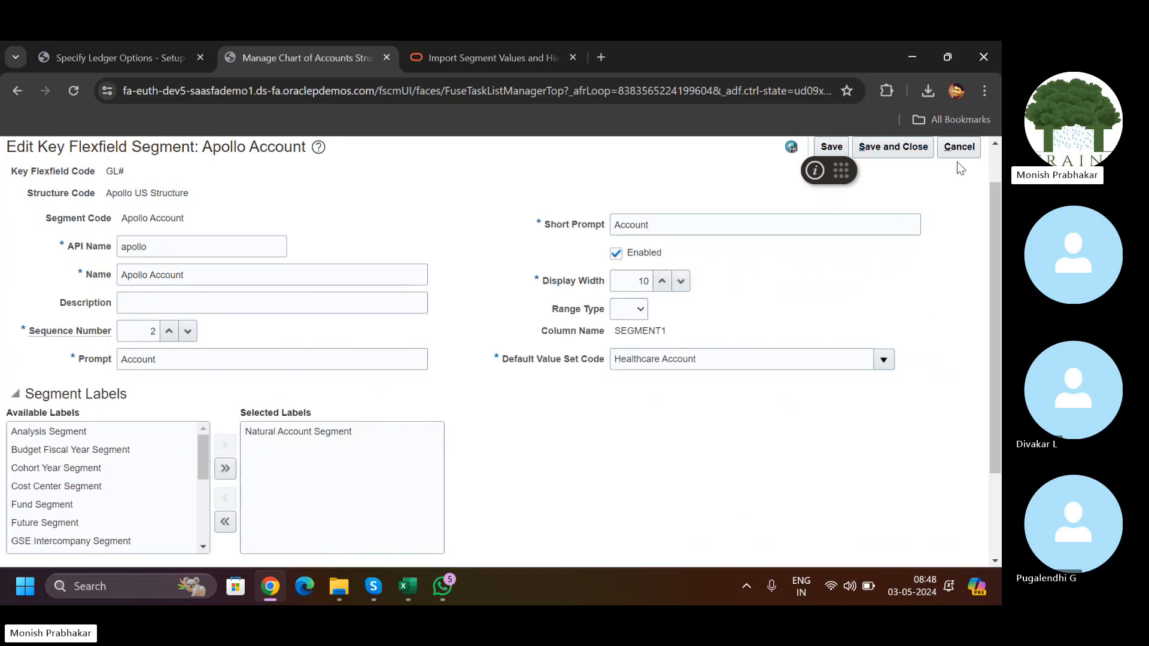
{"action": "left_click", "coordinate": [888, 152]}
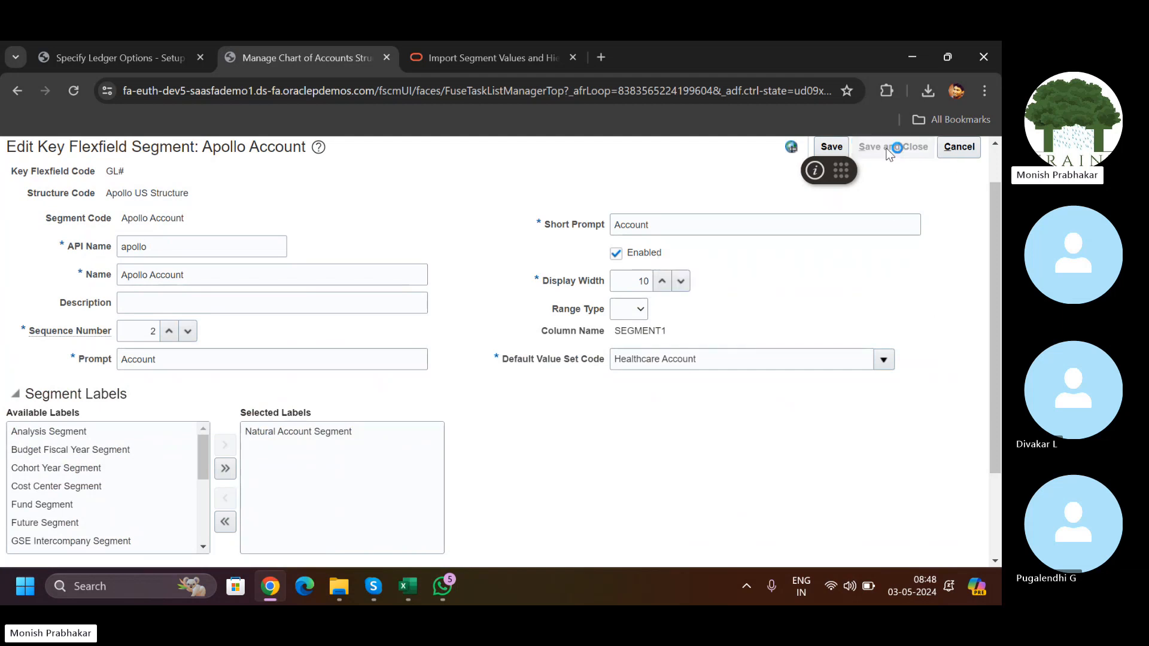
Step: Open the Apollo Entity segment for editing and search for a default value set code starting with Apollo
{"action": "left_click", "coordinate": [203, 365]}
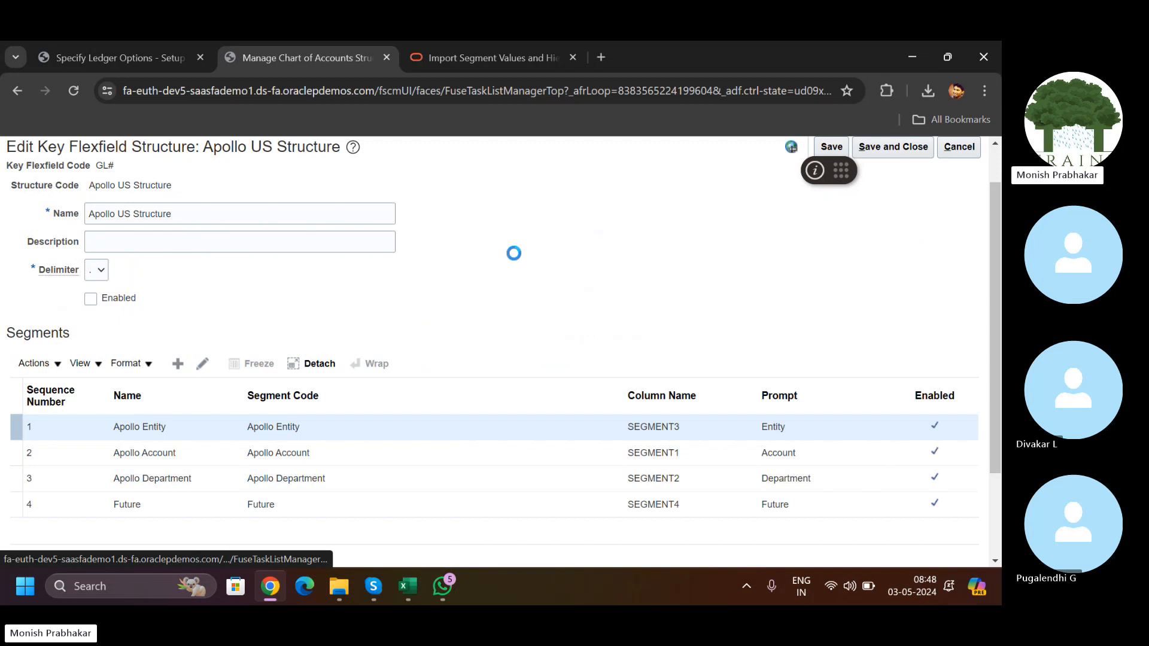
{"action": "triple_click", "coordinate": [670, 368]}
{"action": "key", "text": "BackSpace"}
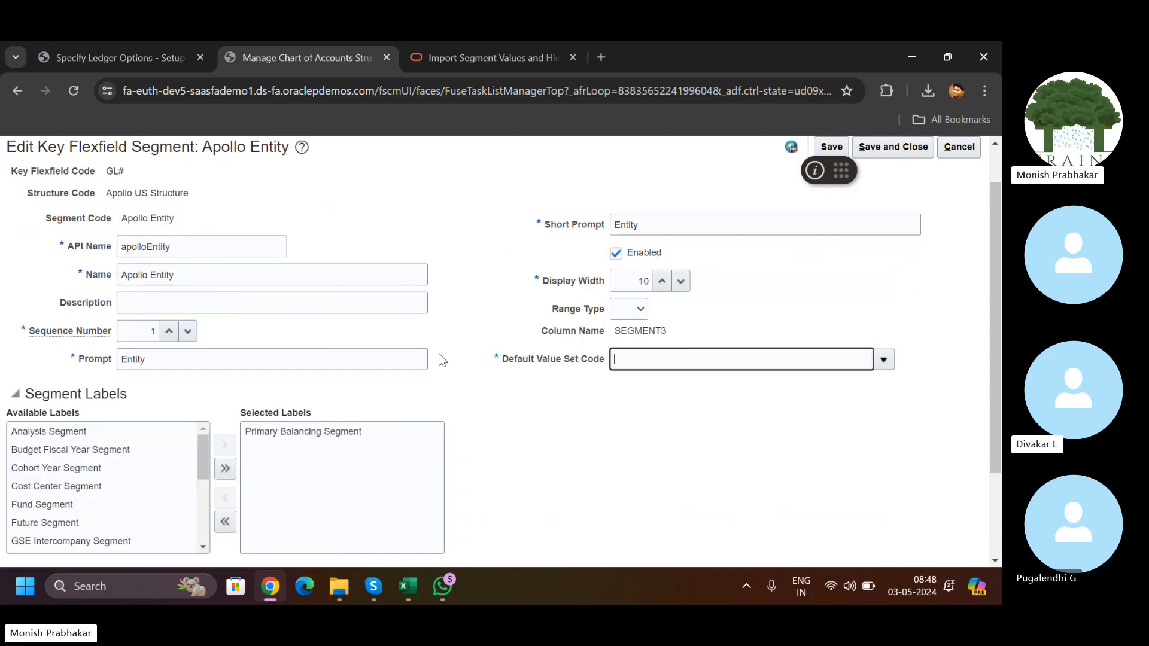
{"action": "type", "text": "A"}
{"action": "key", "text": "Caps_Lock"}
{"action": "type", "text": "pollo"}
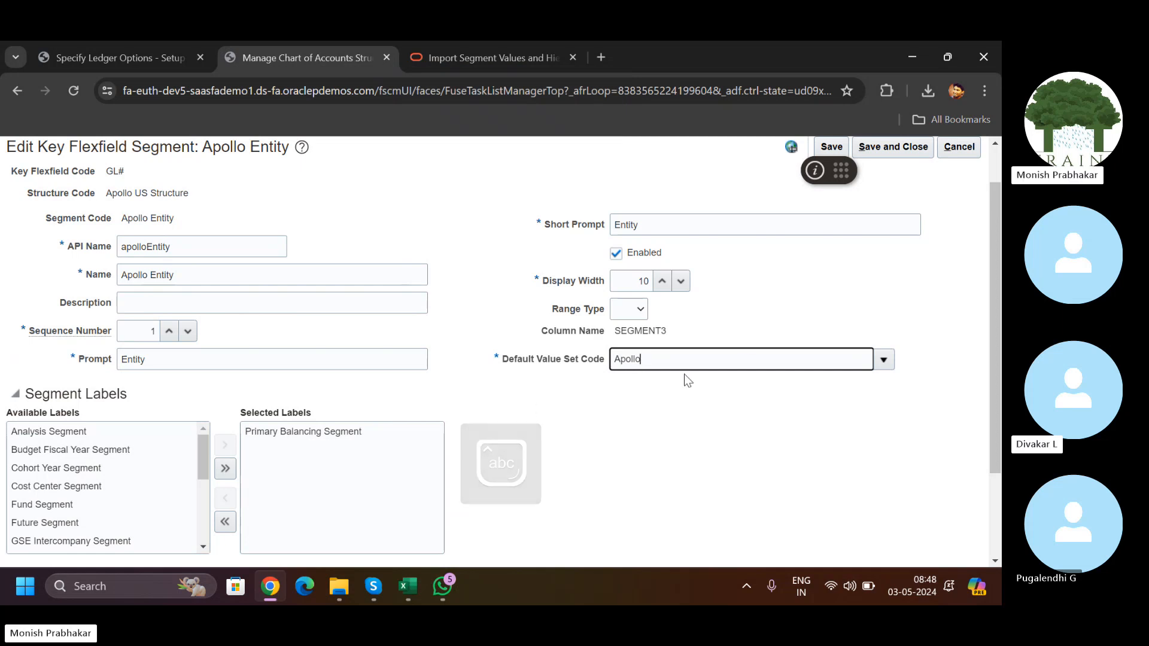
{"action": "left_click", "coordinate": [884, 361]}
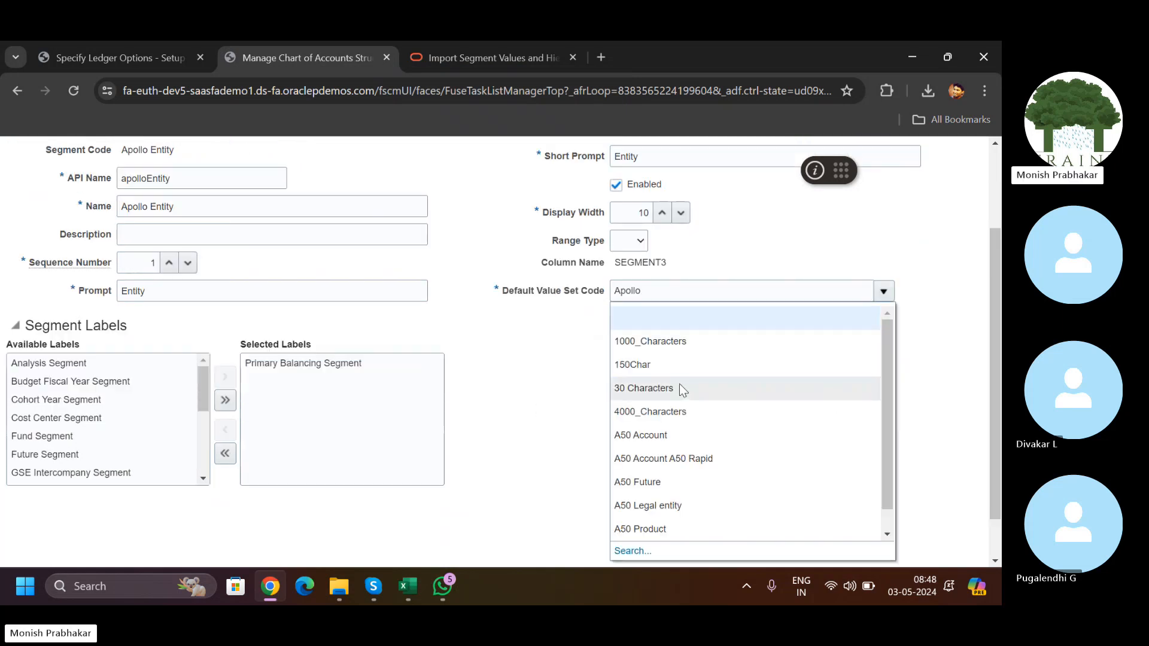
{"action": "left_click", "coordinate": [628, 551]}
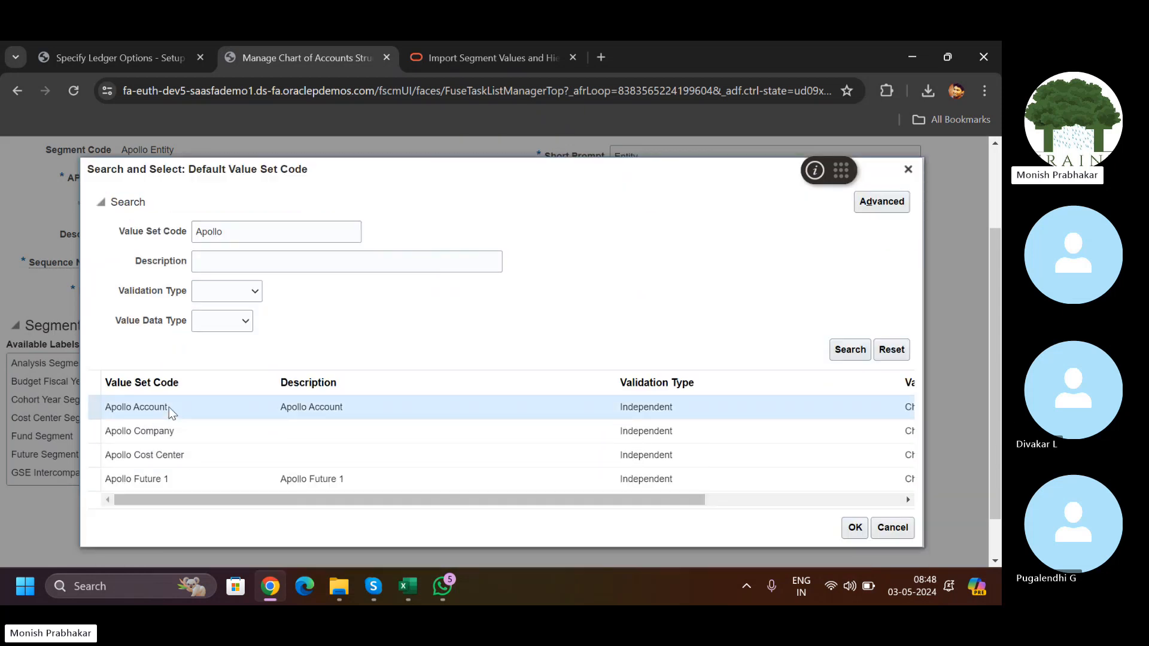
Step: Assign Apollo Company as the Apollo Entity segment's default value set, and save and close the segment
{"action": "left_click", "coordinate": [172, 438]}
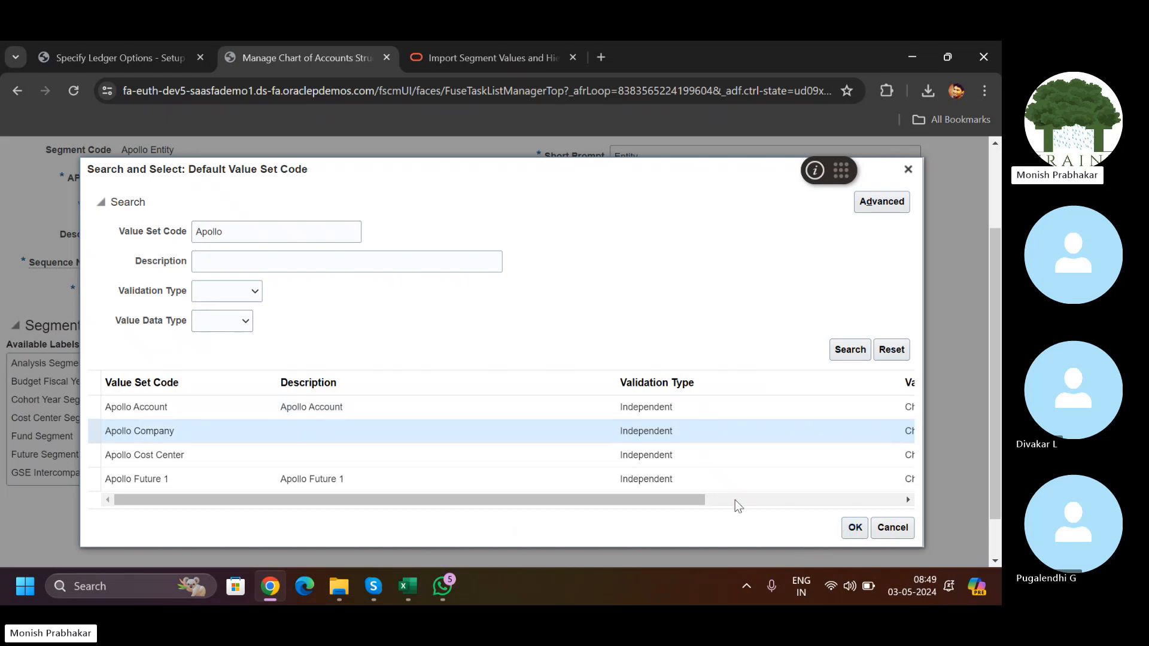
{"action": "left_click_drag", "start_coordinate": [679, 501], "coordinate": [850, 503]}
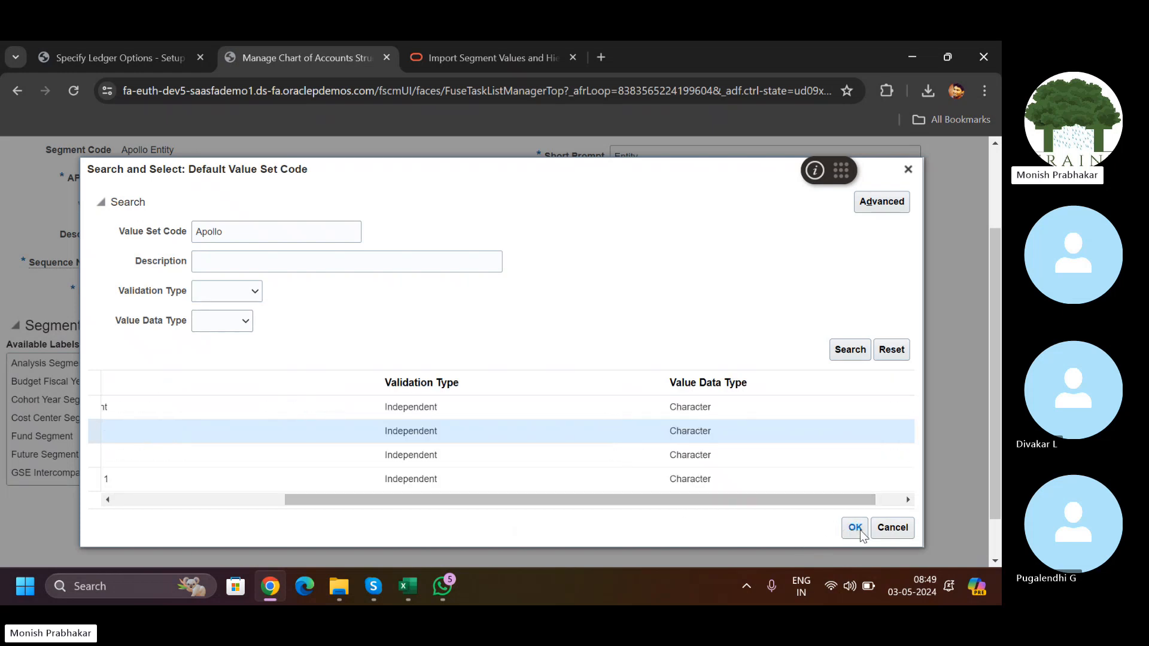
{"action": "left_click", "coordinate": [856, 528]}
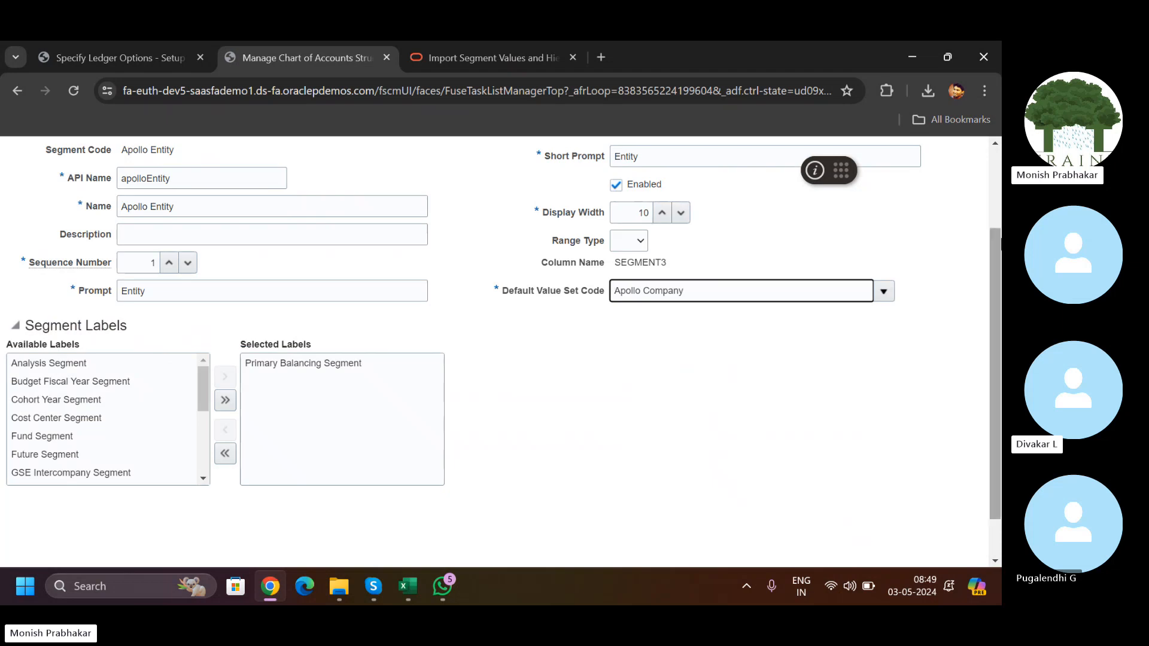
{"action": "scroll", "coordinate": [996, 207], "scroll_direction": "up", "scroll_amount": 2}
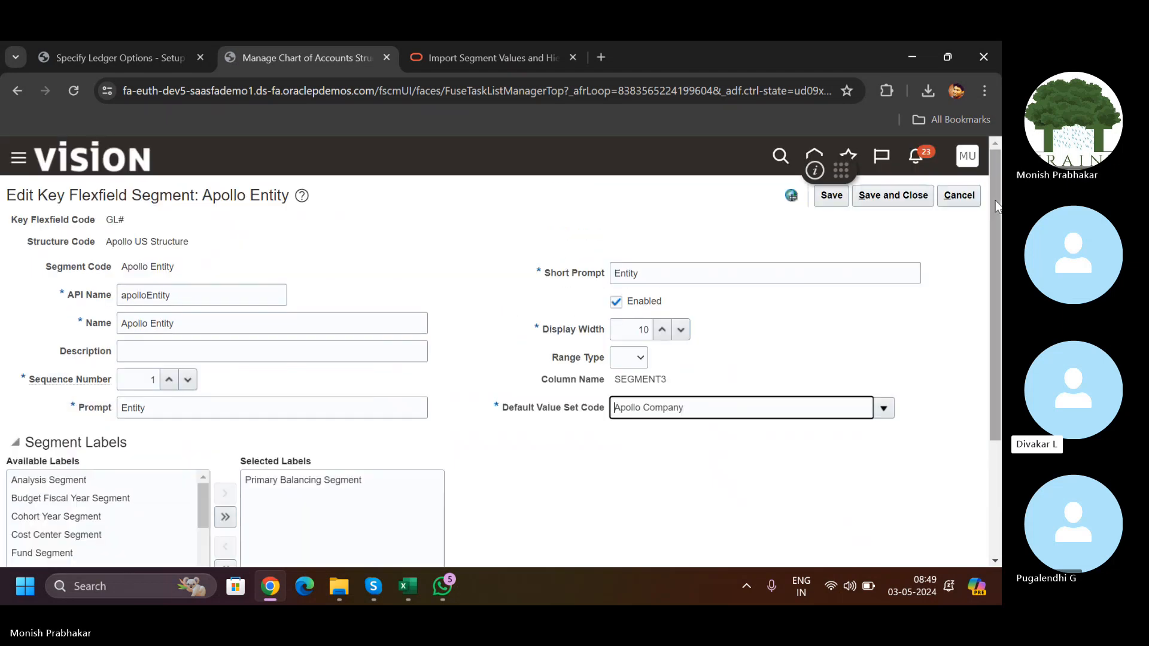
{"action": "left_click", "coordinate": [845, 195]}
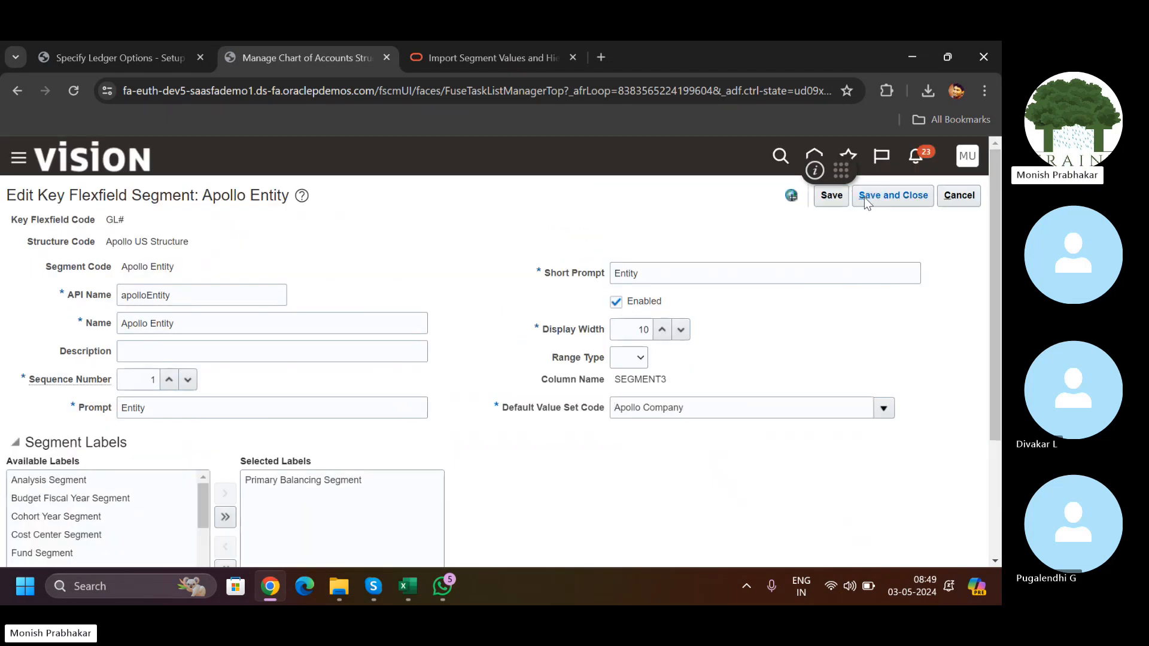
{"action": "left_click", "coordinate": [864, 196]}
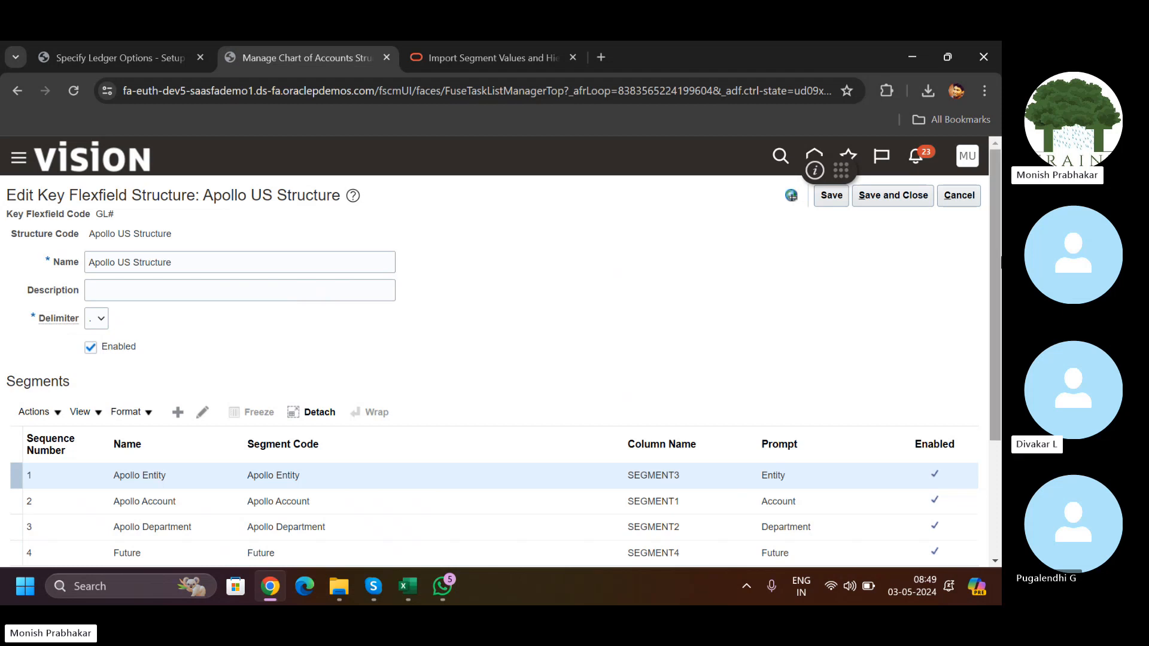
Step: Open the Apollo Account segment, replace its default value set code with Apollo, and search the matching value sets
{"action": "scroll", "coordinate": [449, 356], "scroll_direction": "down", "scroll_amount": 2}
{"action": "left_click", "coordinate": [392, 378]}
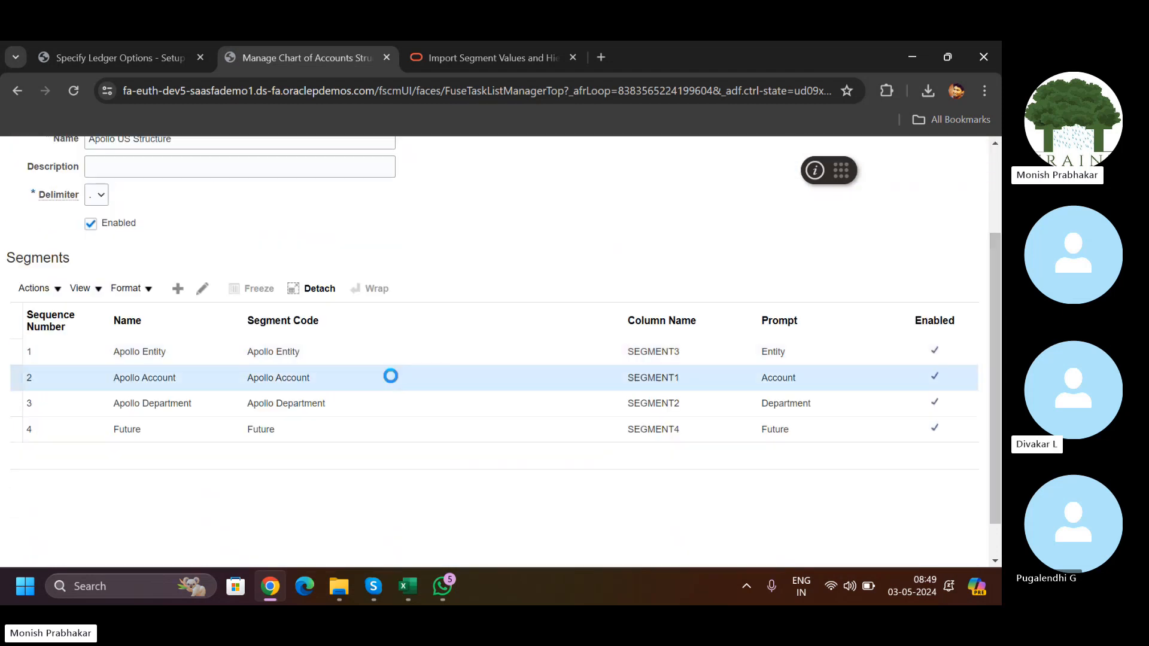
{"action": "left_click", "coordinate": [203, 289]}
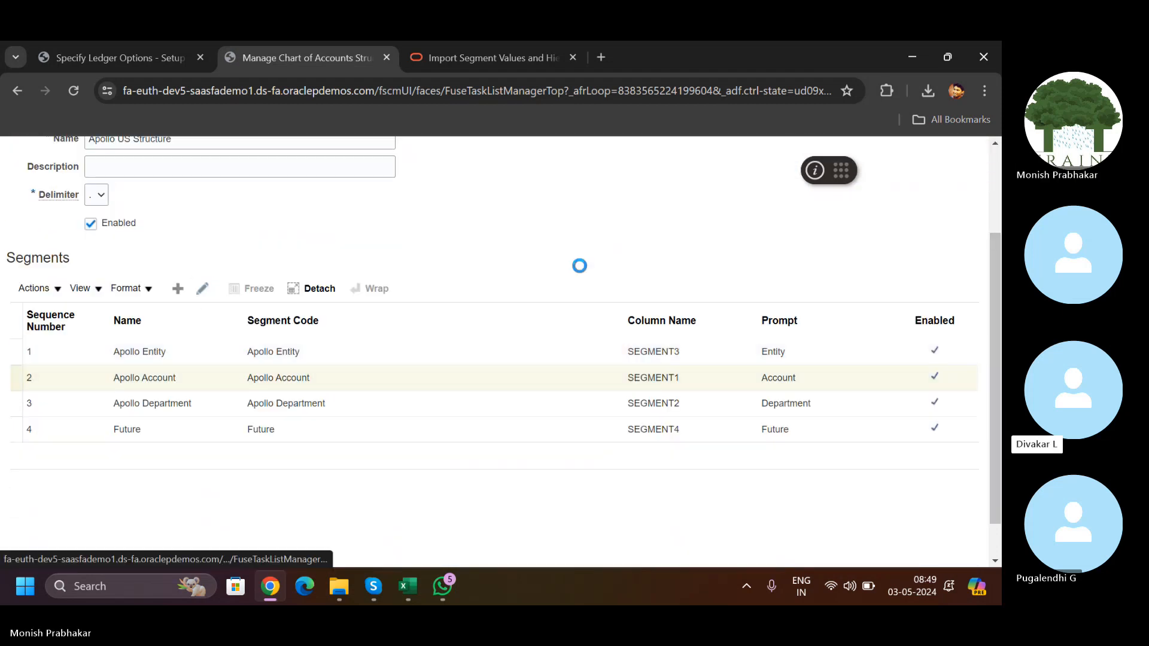
{"action": "left_click_drag", "start_coordinate": [713, 407], "coordinate": [607, 407]}
{"action": "key", "text": "Caps_Lock"}
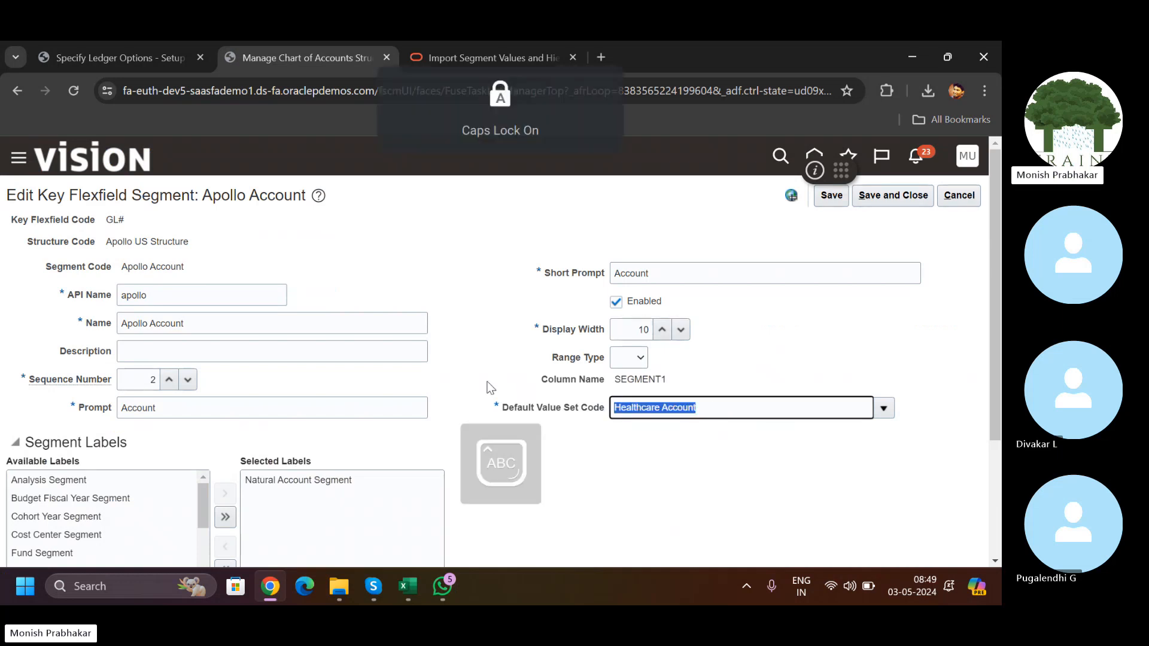
{"action": "type", "text": "A"}
{"action": "key", "text": "Caps_Lock"}
{"action": "type", "text": "pollo"}
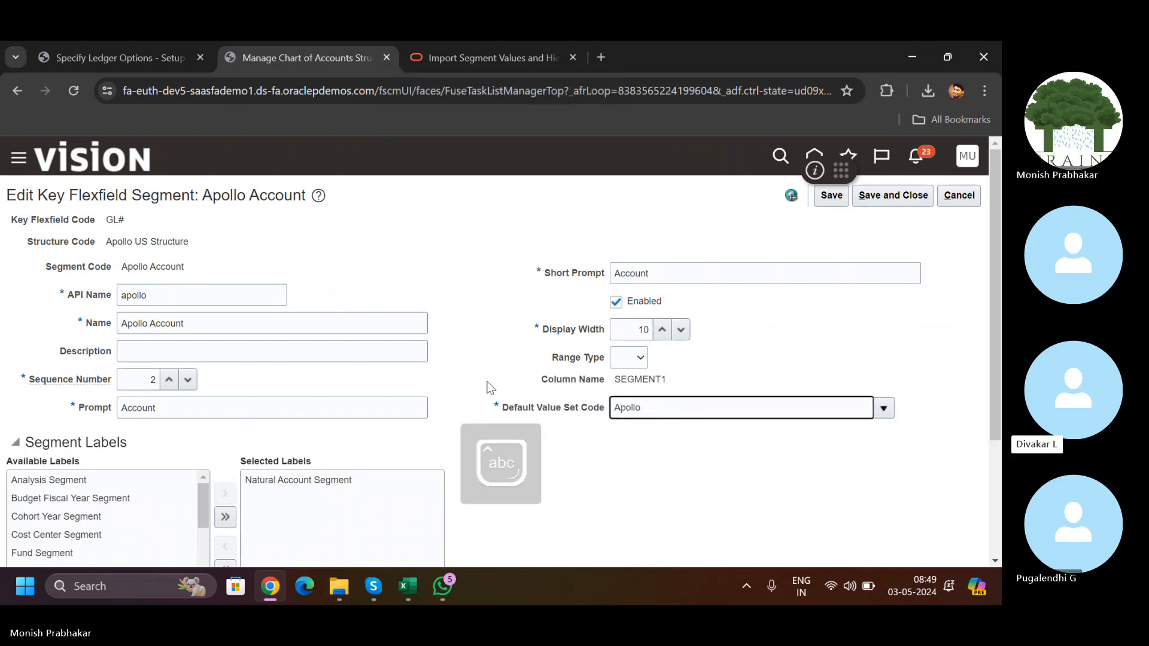
{"action": "left_click", "coordinate": [883, 407]}
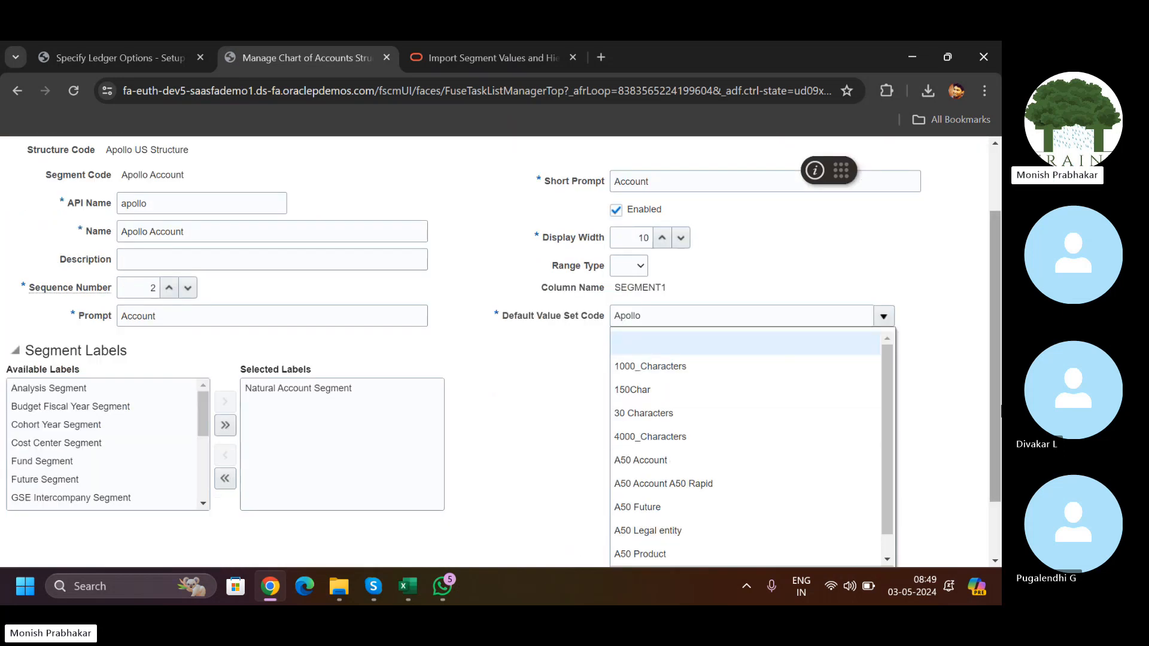
{"action": "left_click_drag", "start_coordinate": [997, 495], "coordinate": [996, 542]}
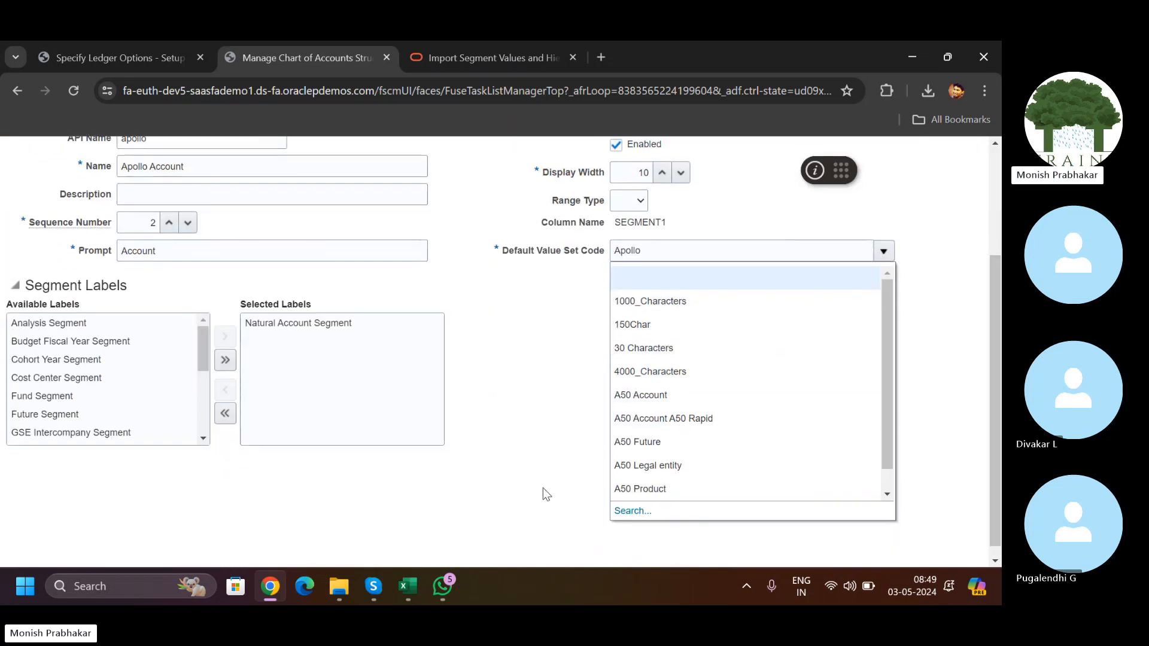
{"action": "left_click", "coordinate": [624, 514]}
{"action": "left_click", "coordinate": [850, 399]}
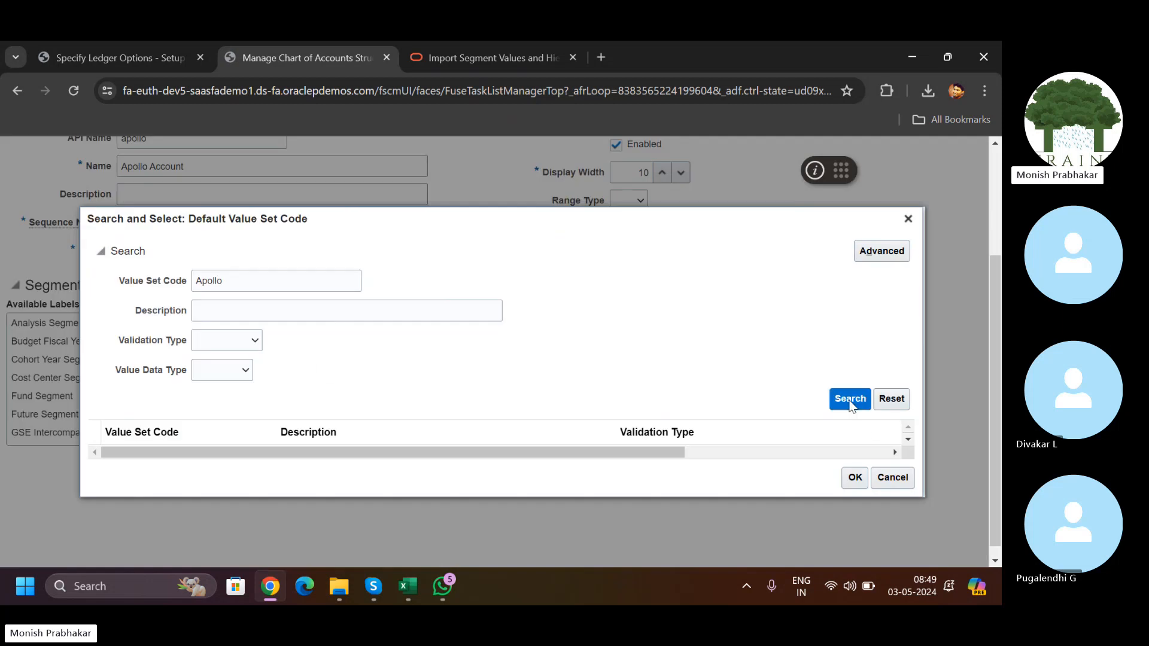
Step: Choose Apollo Account as the Apollo Account segment's default value set, and save and close the segment
{"action": "left_click", "coordinate": [331, 419]}
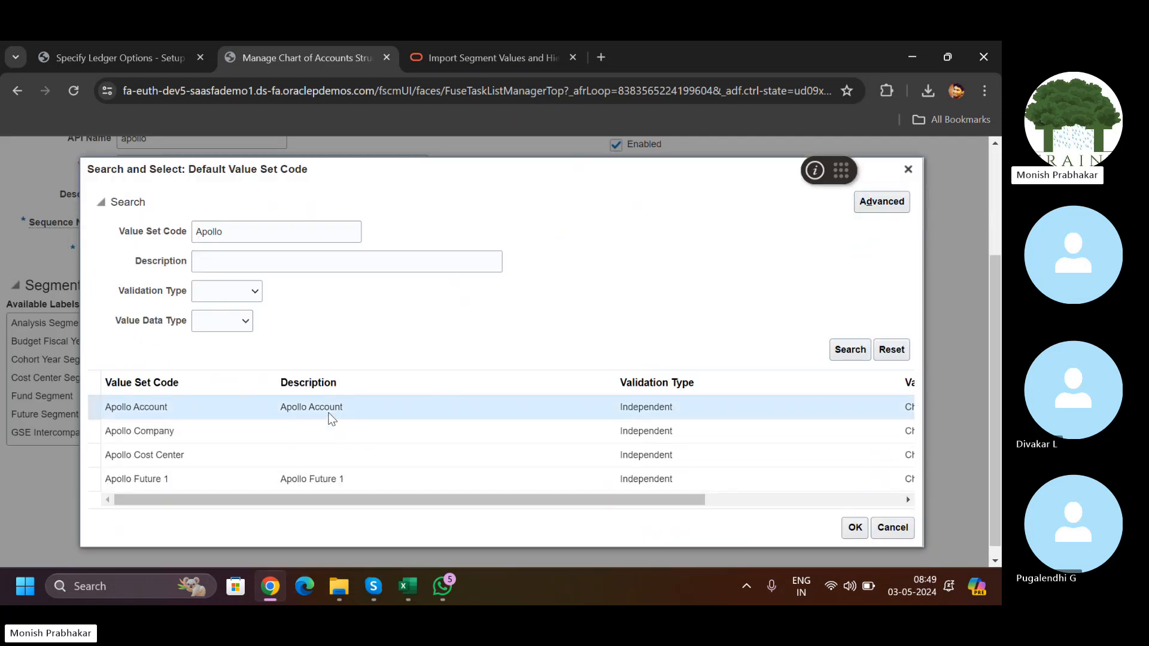
{"action": "left_click", "coordinate": [855, 528]}
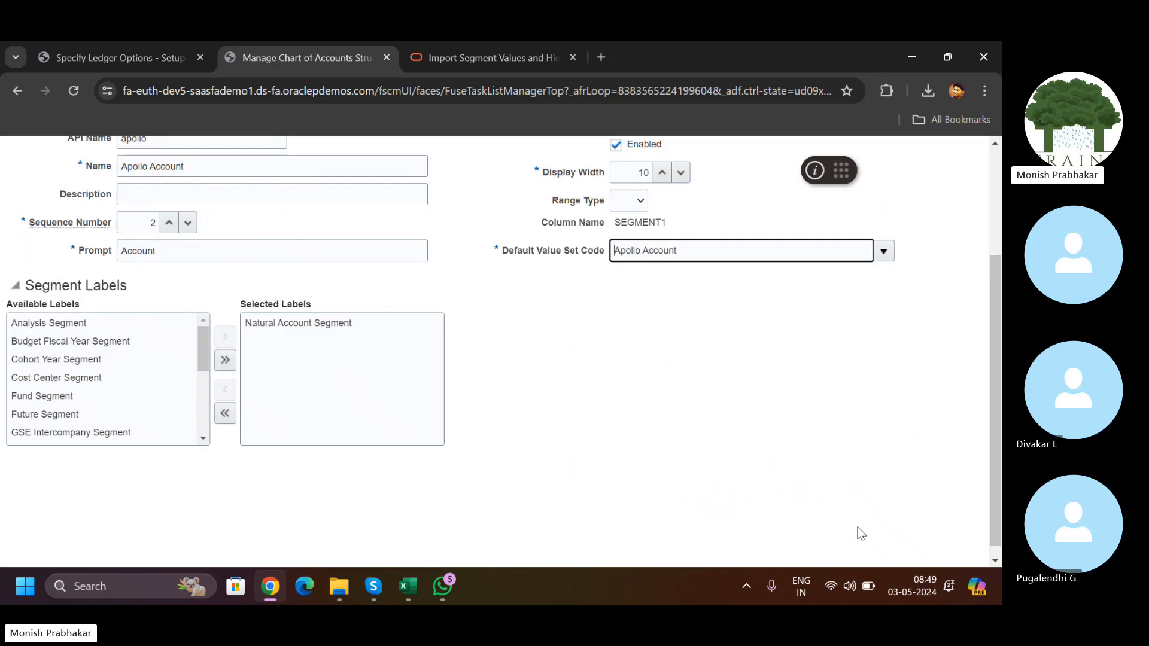
{"action": "scroll", "coordinate": [989, 176], "scroll_direction": "up", "scroll_amount": 3}
{"action": "left_click", "coordinate": [872, 203]}
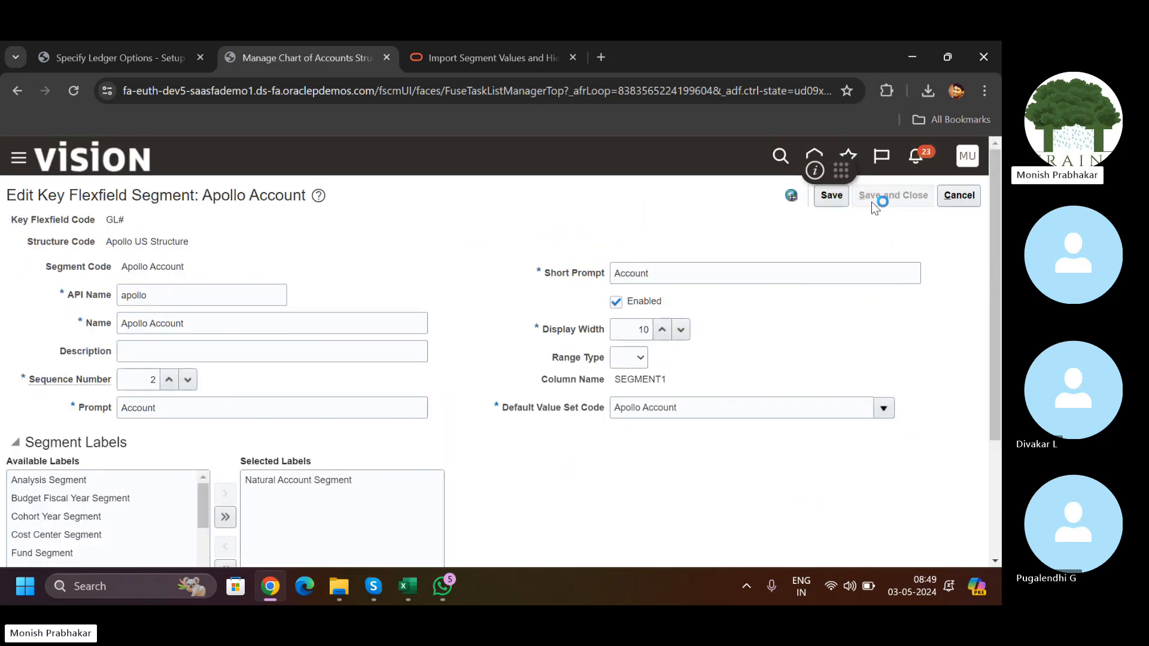
Step: Open the Apollo Department segment, clear its default value set code, and bring up the value set search
{"action": "left_click_drag", "start_coordinate": [996, 319], "coordinate": [990, 407]}
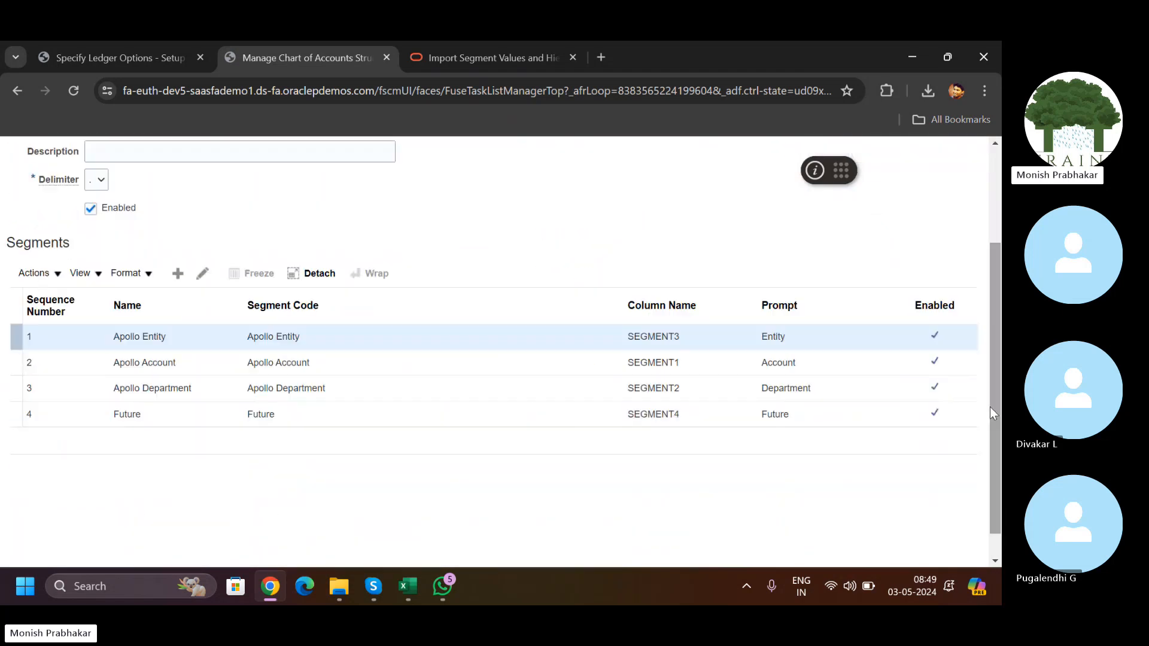
{"action": "left_click", "coordinate": [738, 387]}
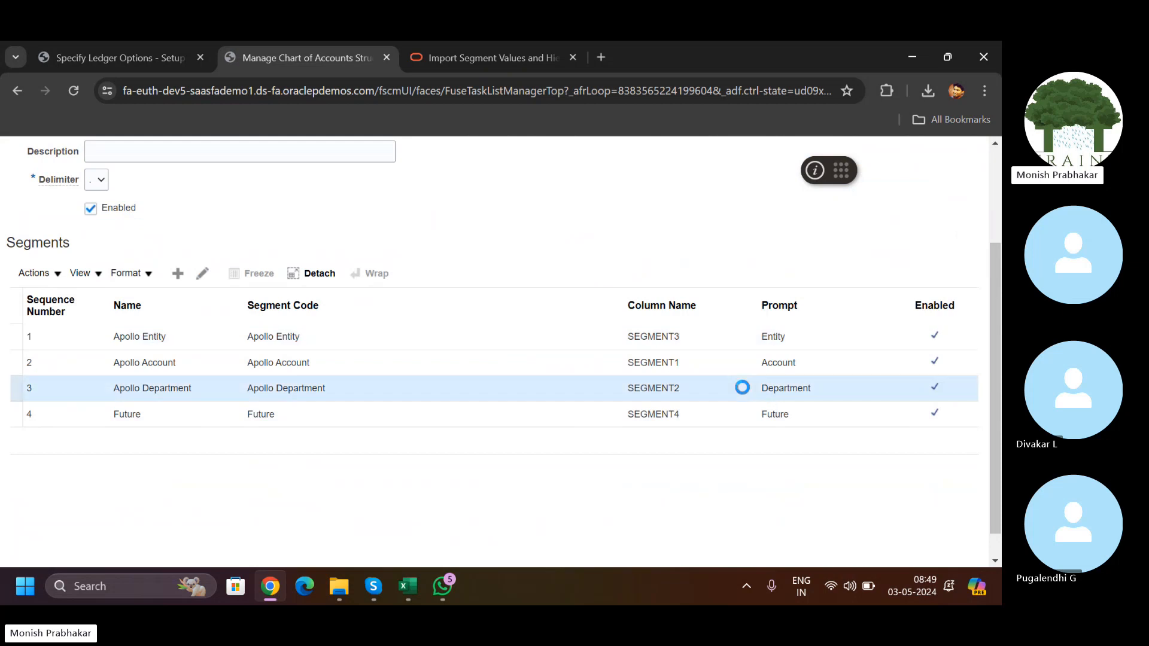
{"action": "left_click", "coordinate": [203, 273]}
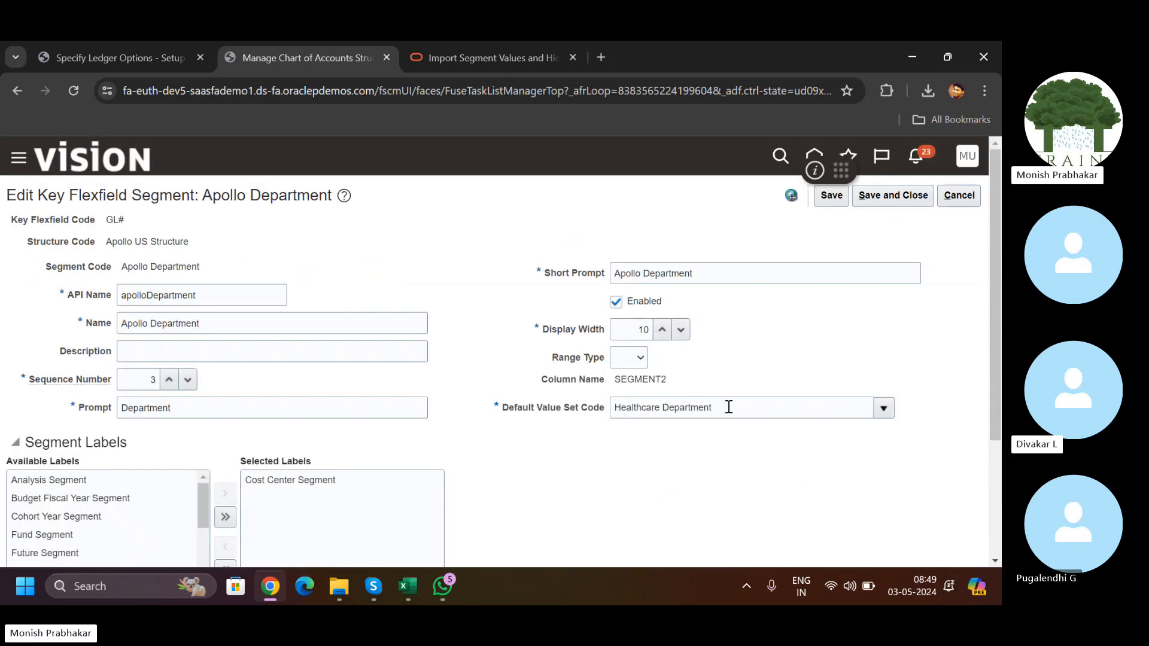
{"action": "left_click_drag", "start_coordinate": [725, 407], "coordinate": [552, 390]}
{"action": "key", "text": "BackSpace"}
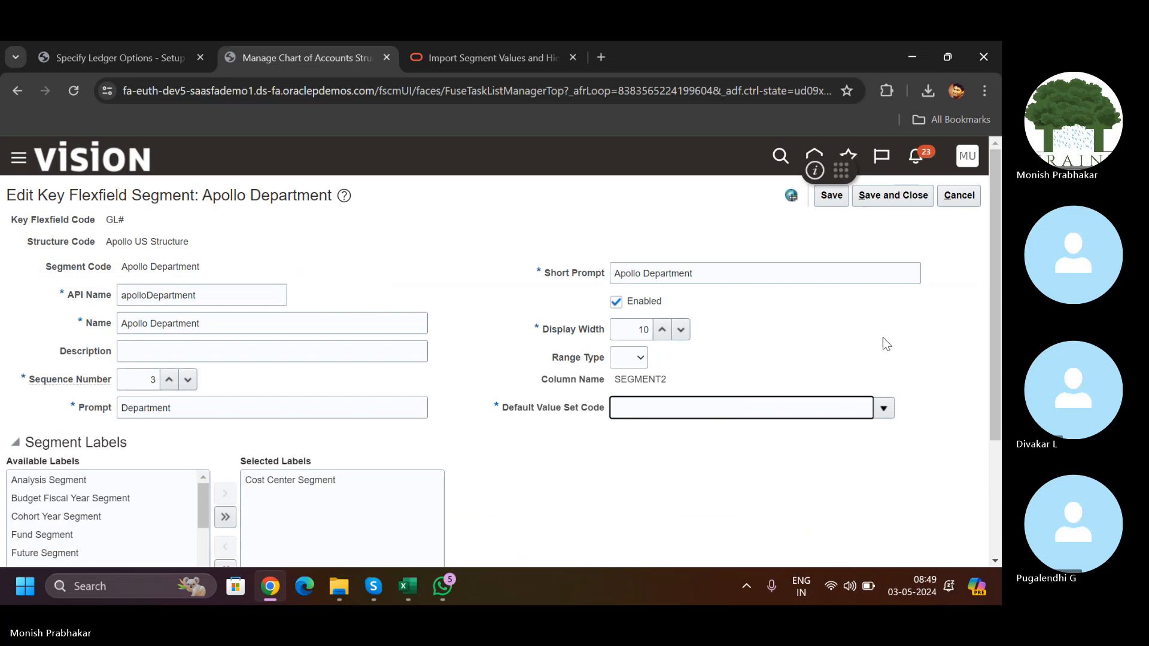
{"action": "left_click", "coordinate": [883, 407]}
{"action": "left_click_drag", "start_coordinate": [995, 274], "coordinate": [993, 422]}
{"action": "left_click", "coordinate": [628, 501]}
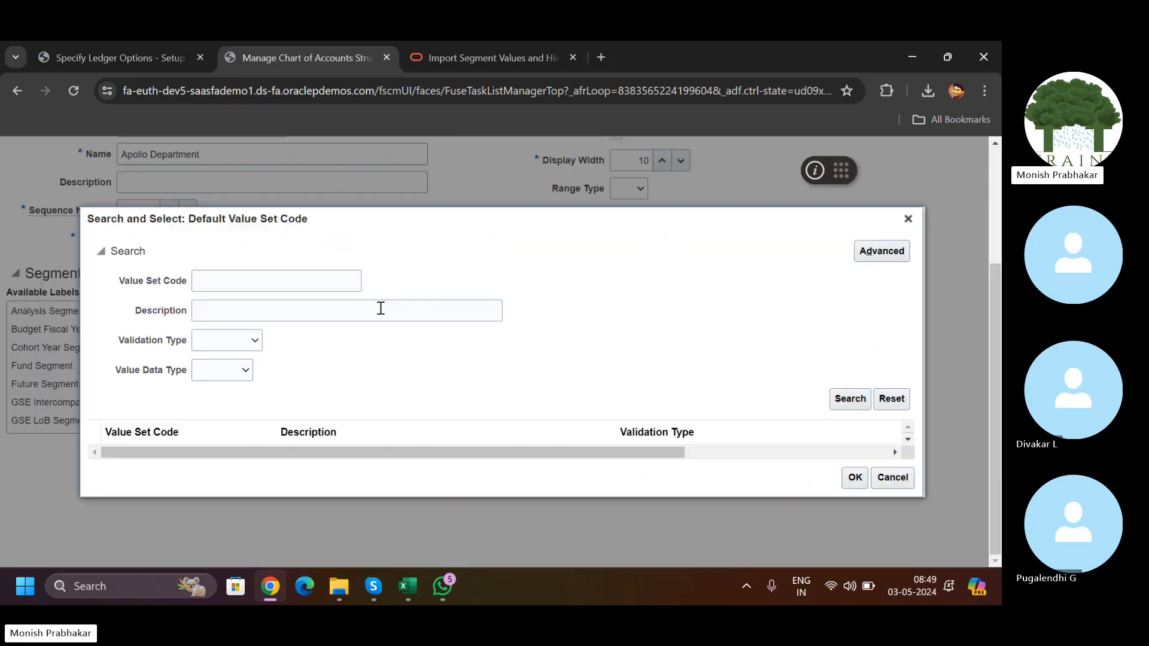
Step: Search for Apollo value sets, assign Apollo Cost Center to the Apollo Department segment, and save and close it
{"action": "left_click", "coordinate": [276, 285]}
{"action": "key", "text": "Caps_Lock"}
{"action": "type", "text": "A"}
{"action": "key", "text": "Caps_Lock"}
{"action": "type", "text": "po"}
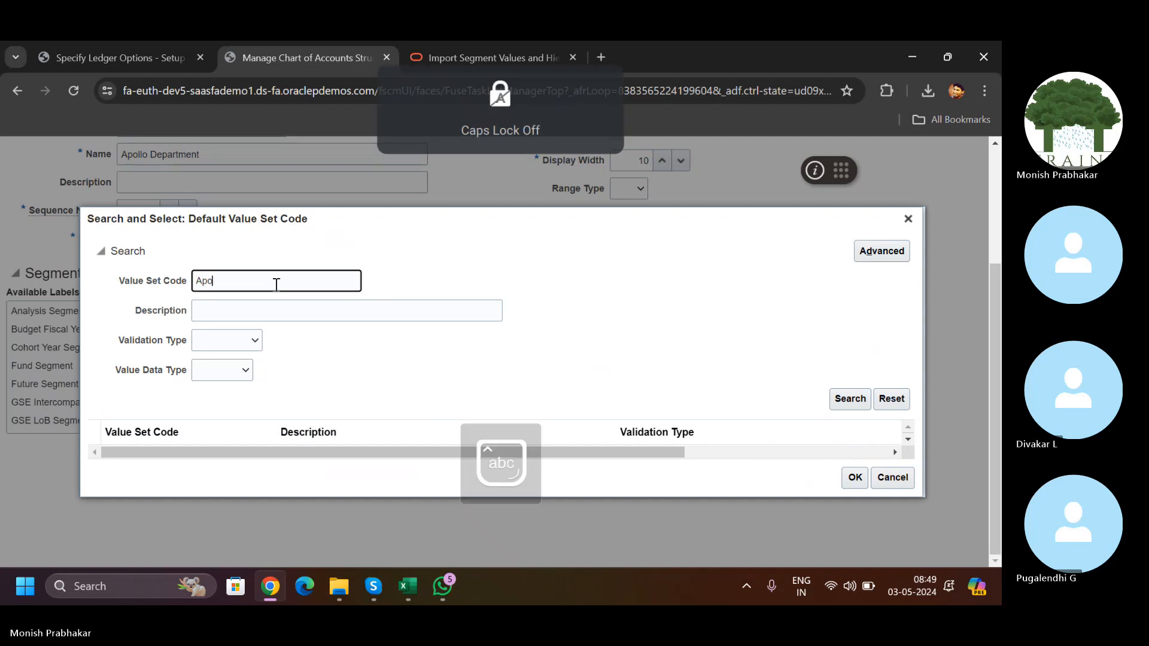
{"action": "type", "text": "llo"}
{"action": "key", "text": "Return"}
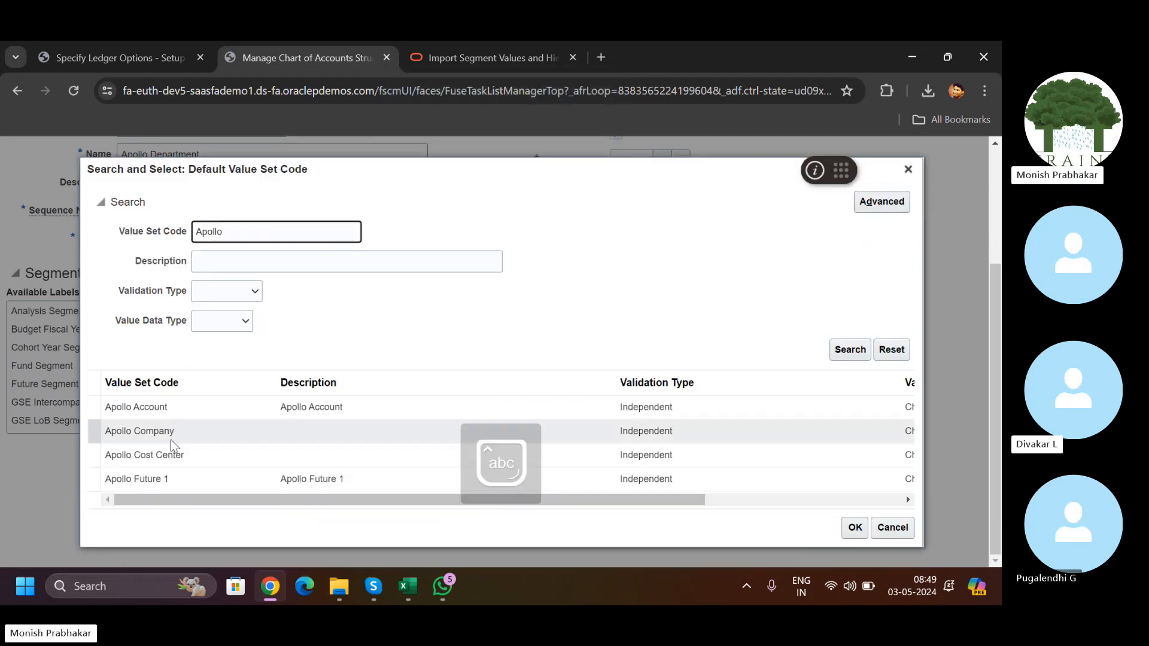
{"action": "left_click", "coordinate": [204, 452]}
{"action": "left_click", "coordinate": [854, 533]}
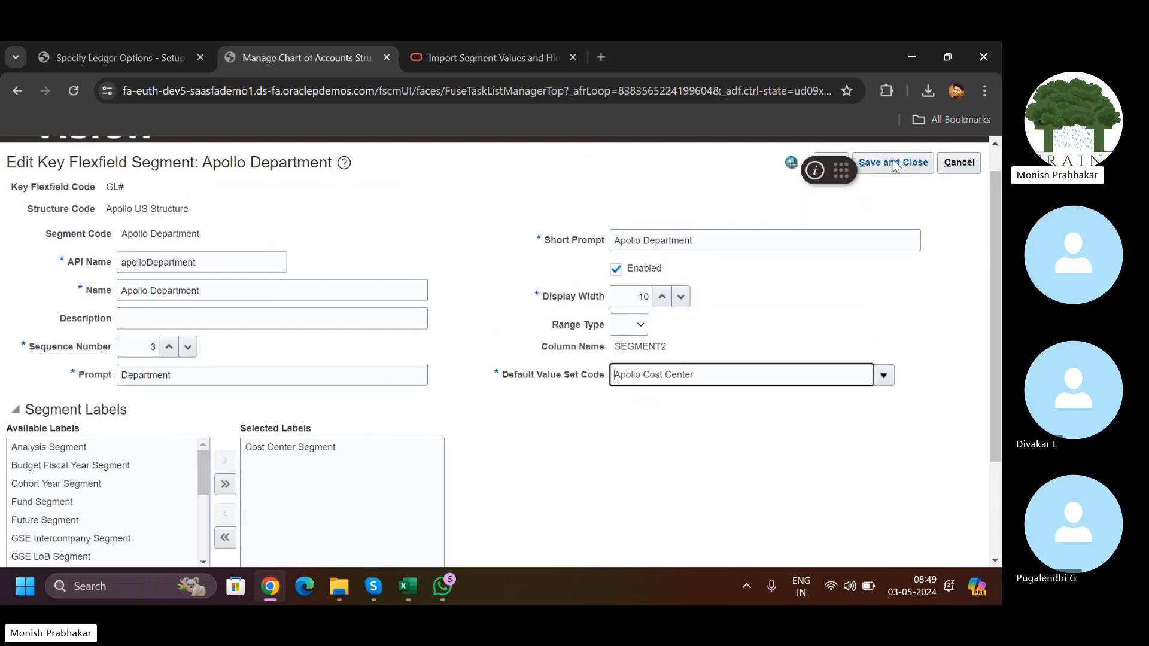
{"action": "left_click", "coordinate": [893, 162]}
Step: Open the Future segment of the structure and replace its default value set code with Apollo Future
{"action": "scroll", "coordinate": [573, 457], "scroll_direction": "down", "scroll_amount": 2}
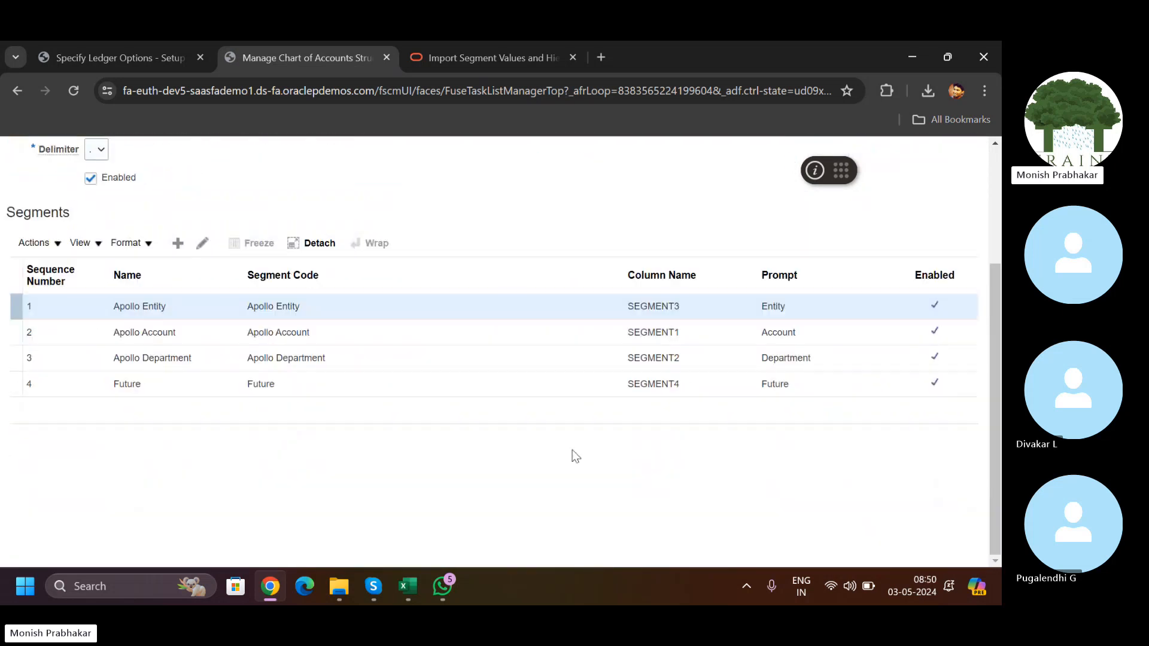
{"action": "left_click", "coordinate": [425, 384]}
{"action": "left_click", "coordinate": [203, 244]}
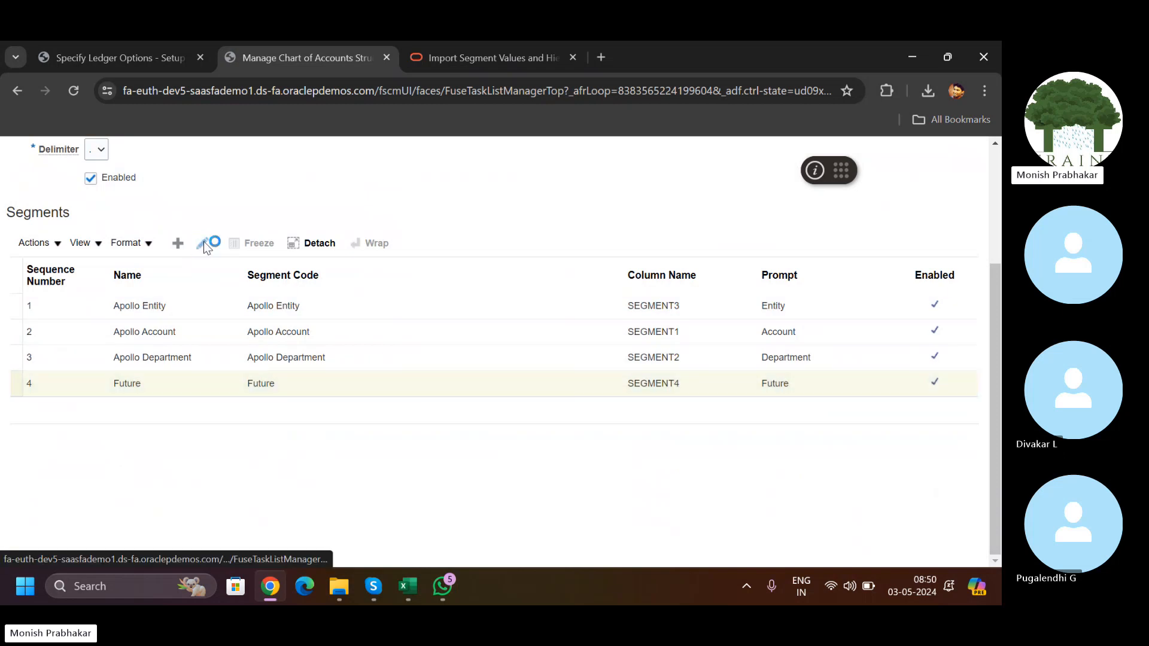
{"action": "left_click_drag", "start_coordinate": [689, 407], "coordinate": [518, 413]}
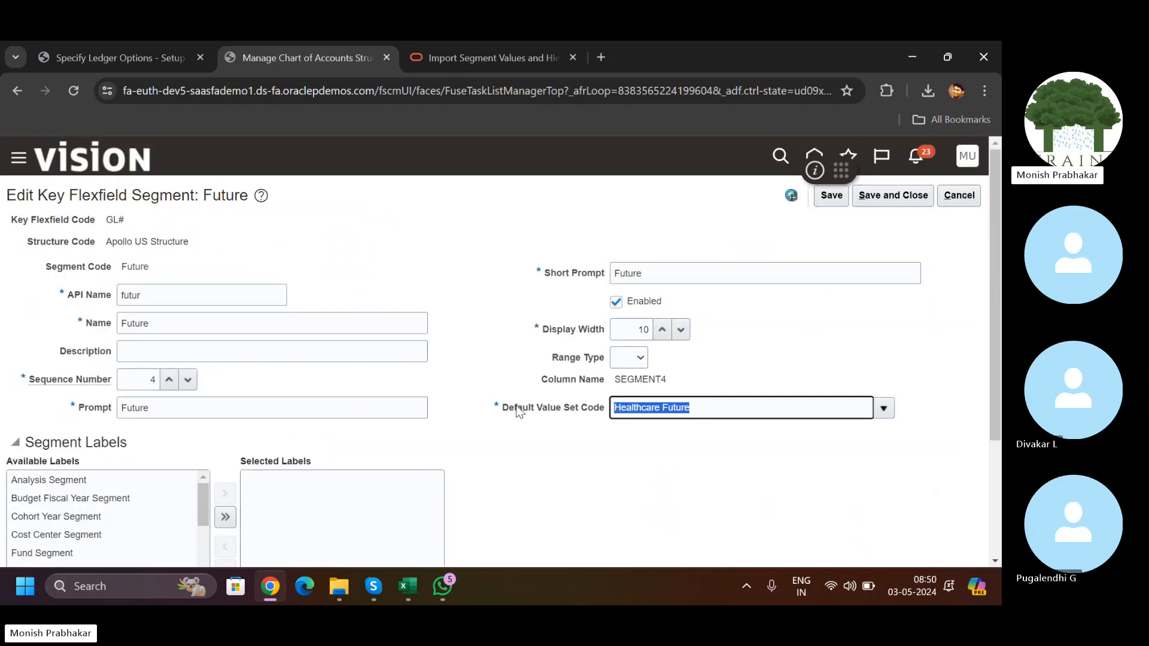
{"action": "key", "text": "Caps_Lock"}
{"action": "type", "text": "A"}
{"action": "key", "text": "Caps_Lock"}
{"action": "type", "text": "pollo F"}
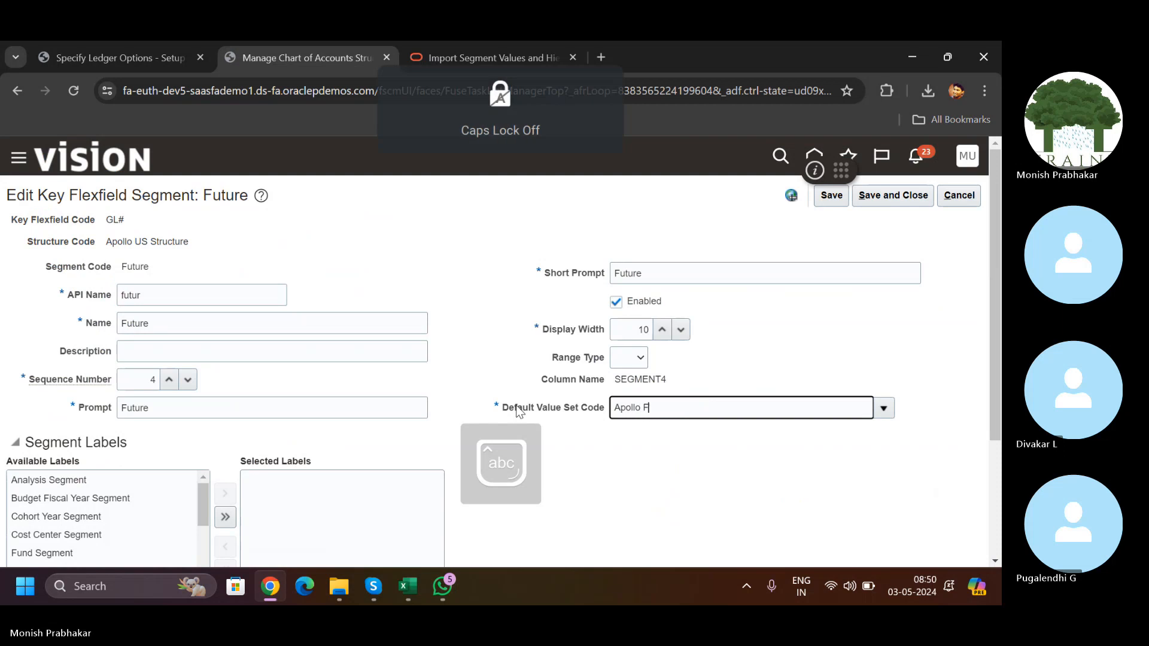
{"action": "type", "text": "uture"}
{"action": "key", "text": "Tab"}
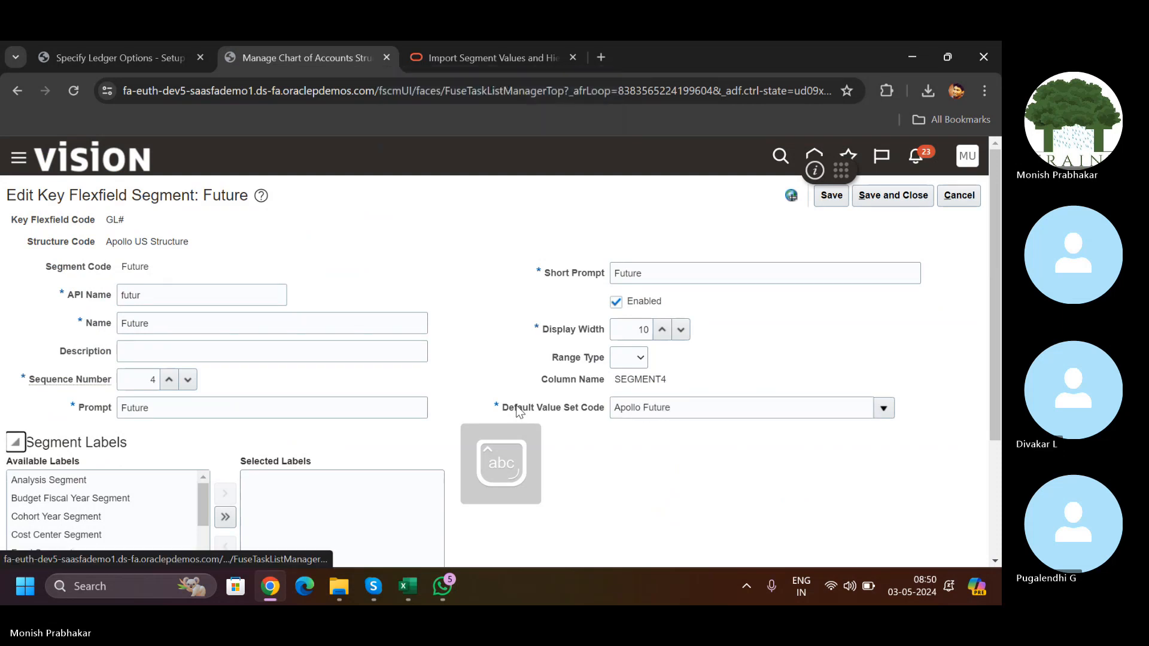
Step: Search the value sets for Apollo Future, assign Apollo Future 1 to the Future segment, and save and close it
{"action": "left_click", "coordinate": [883, 407]}
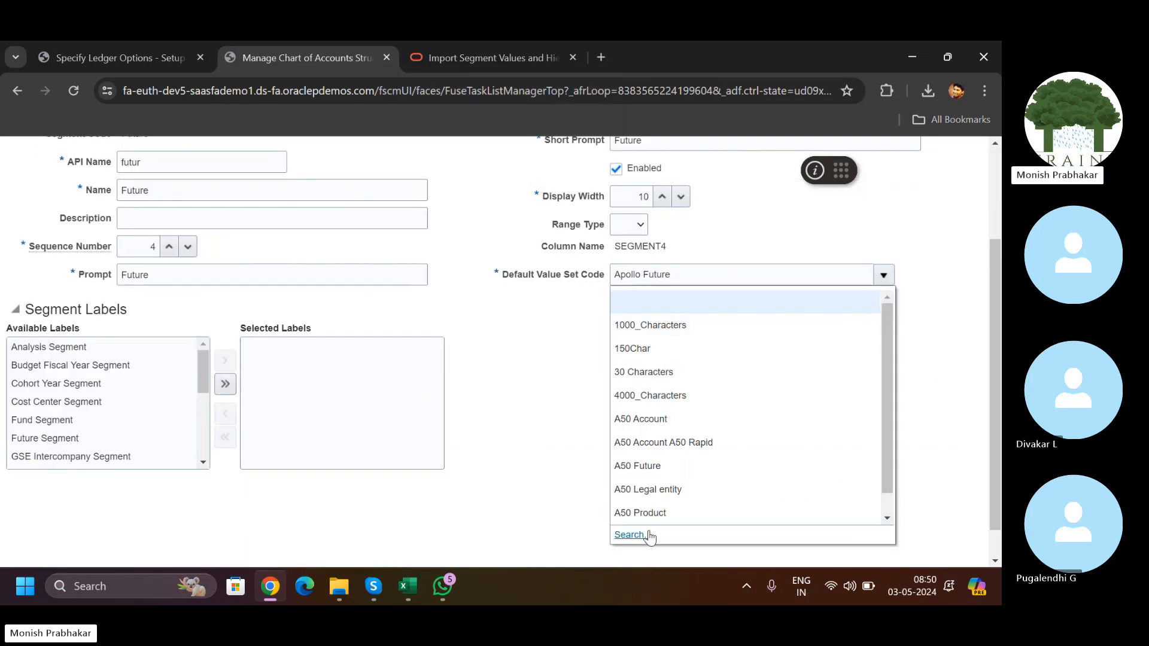
{"action": "left_click", "coordinate": [629, 534]}
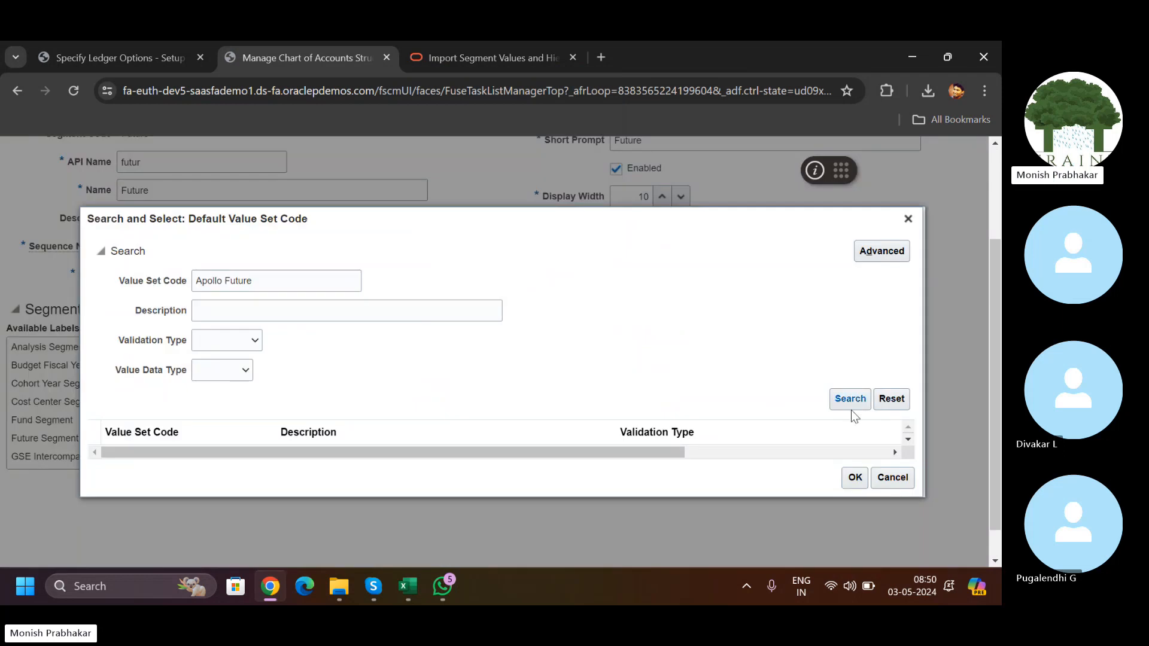
{"action": "left_click", "coordinate": [856, 402]}
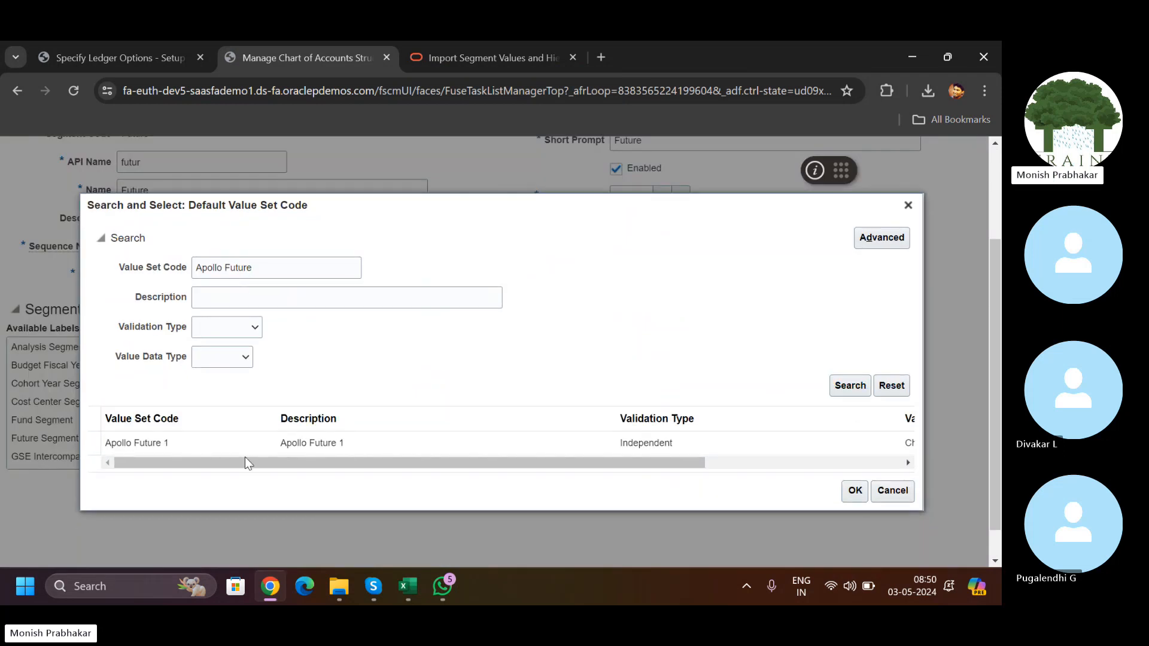
{"action": "left_click", "coordinate": [336, 443]}
{"action": "left_click", "coordinate": [855, 490]}
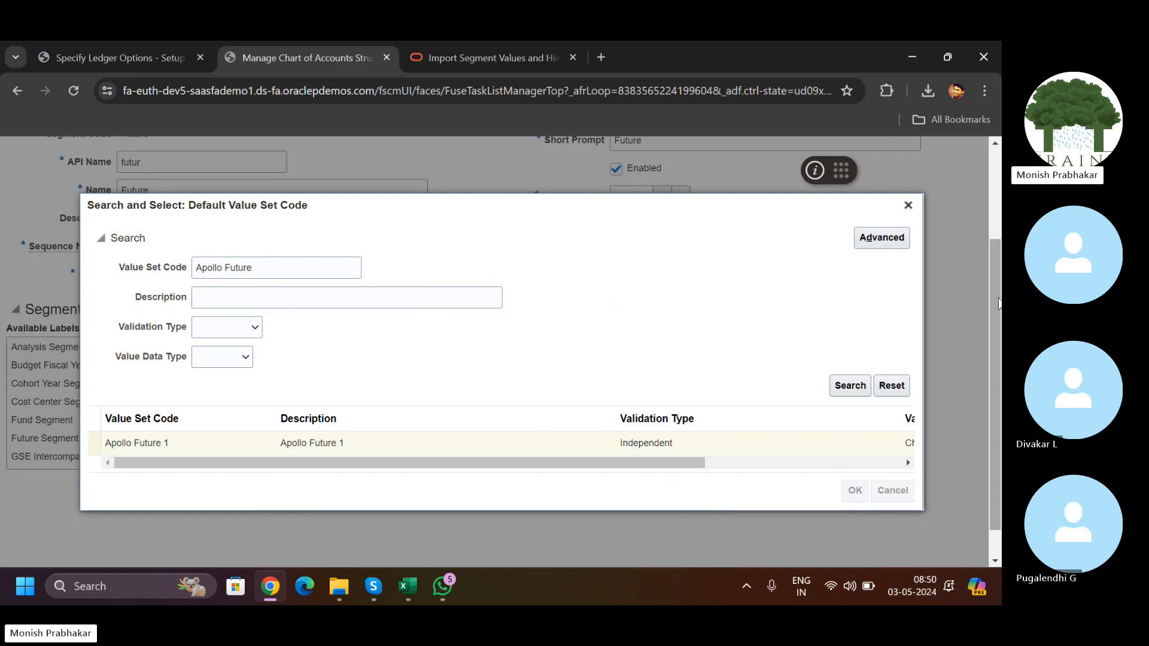
{"action": "left_click_drag", "start_coordinate": [998, 303], "coordinate": [998, 214]}
{"action": "left_click", "coordinate": [889, 196]}
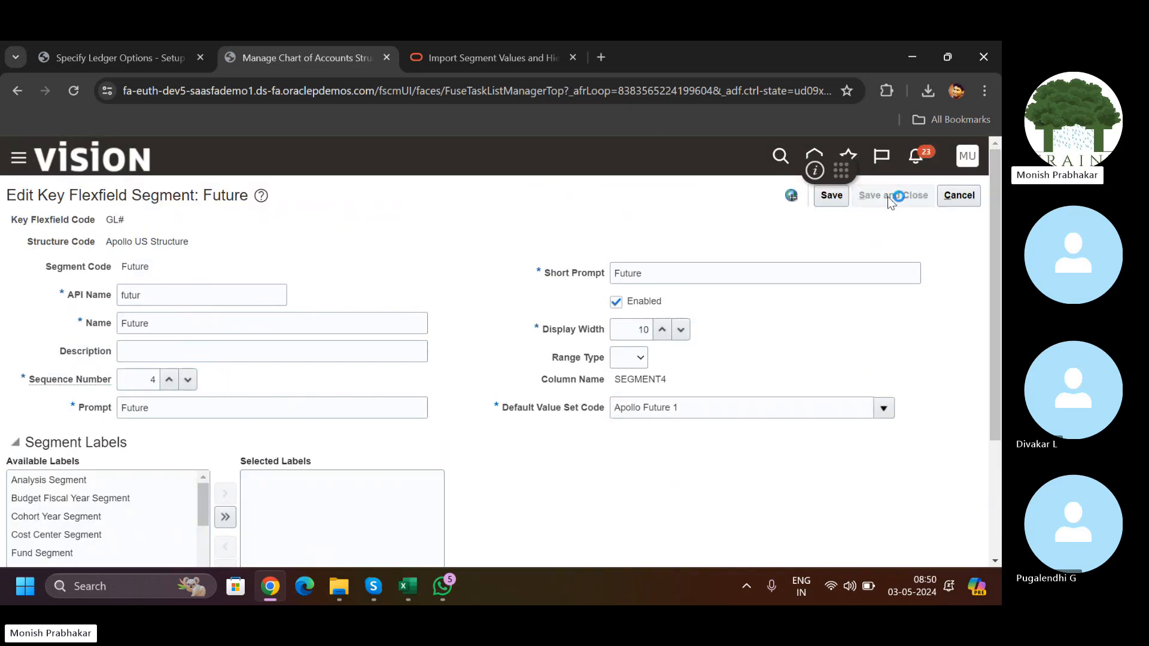
Step: Reopen the Future segment, assign it the Future Segment label, and save and close it
{"action": "scroll", "coordinate": [981, 476], "scroll_direction": "down", "scroll_amount": 3}
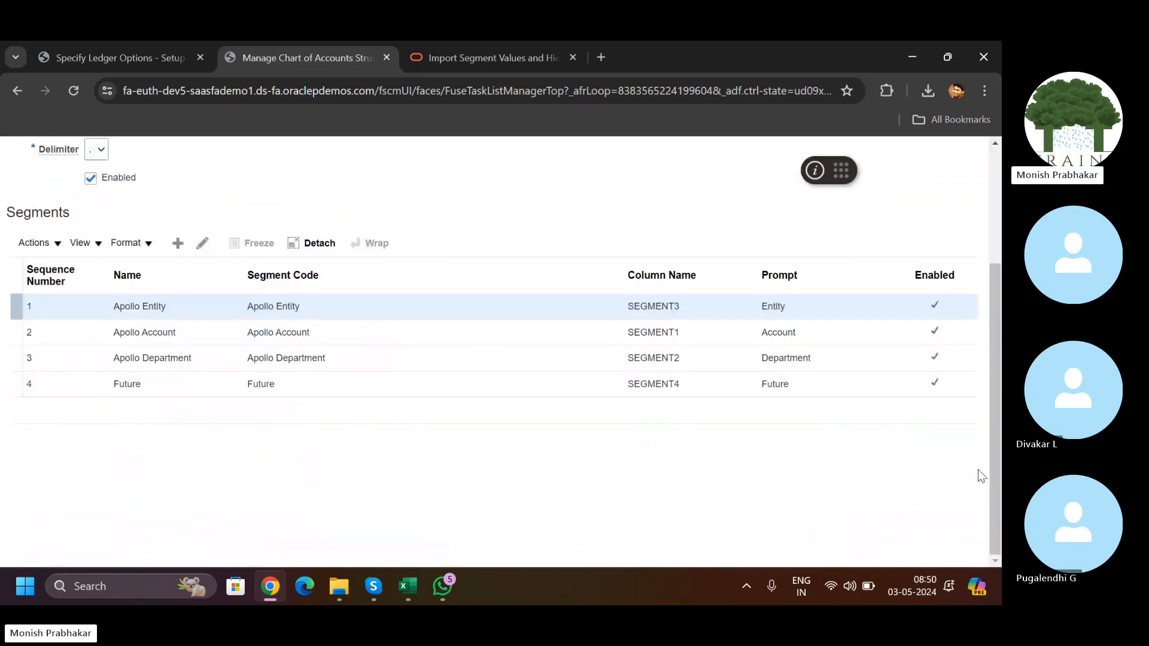
{"action": "left_click", "coordinate": [335, 392]}
{"action": "left_click", "coordinate": [202, 243]}
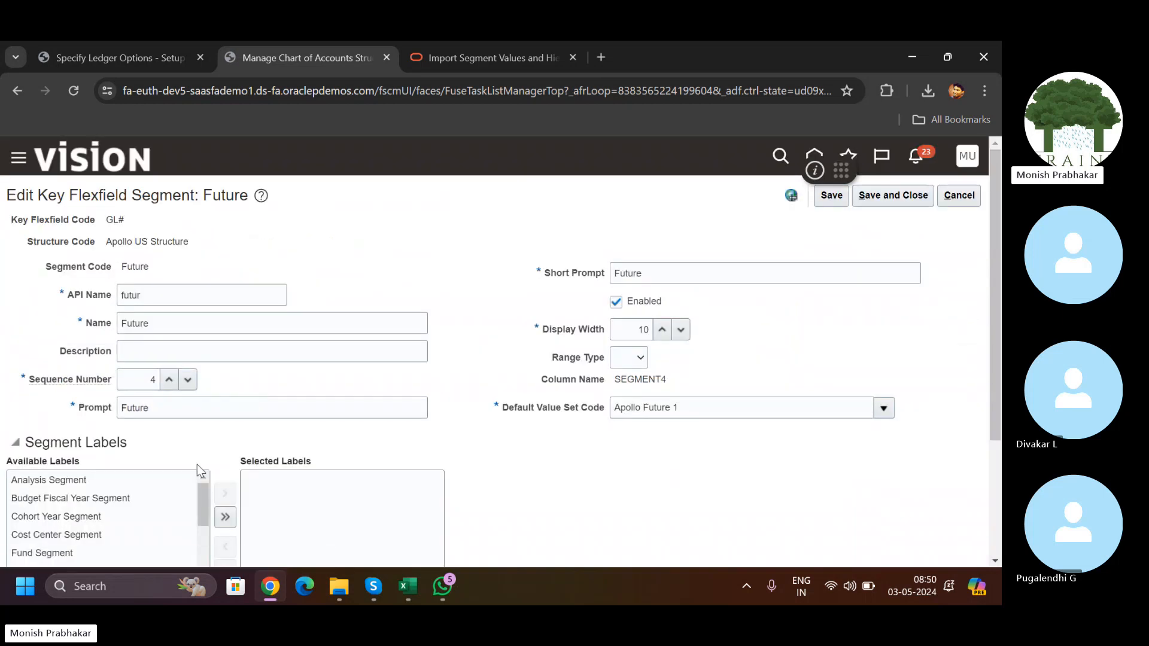
{"action": "scroll", "coordinate": [995, 335], "scroll_direction": "down", "scroll_amount": 2}
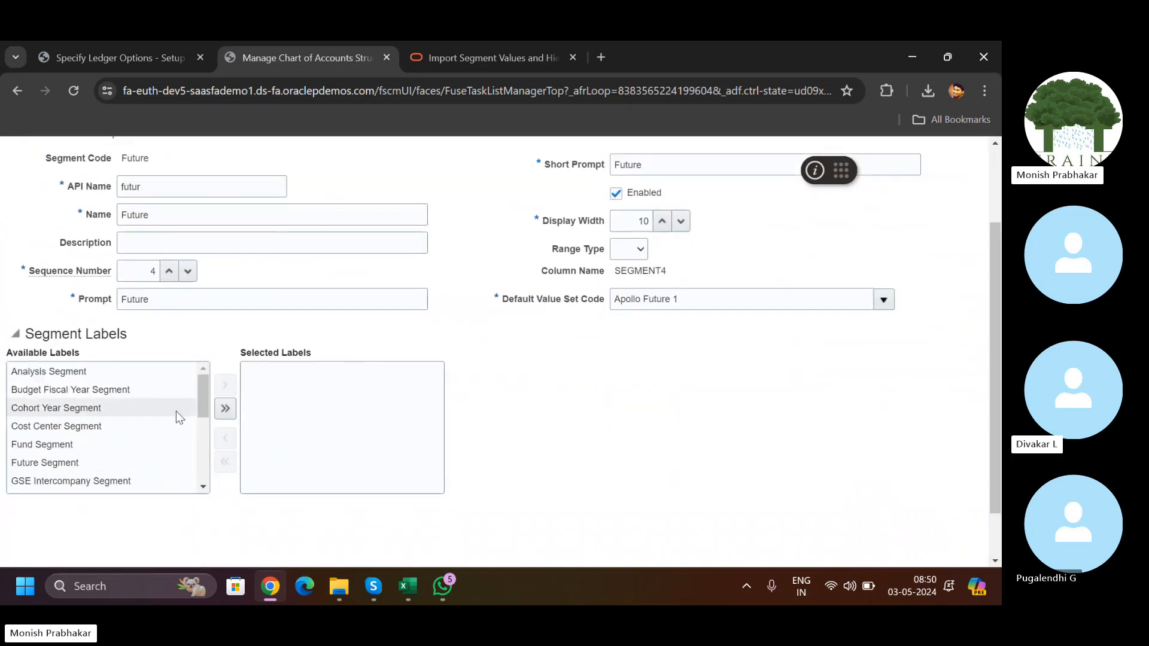
{"action": "left_click", "coordinate": [70, 461]}
{"action": "left_click", "coordinate": [225, 385]}
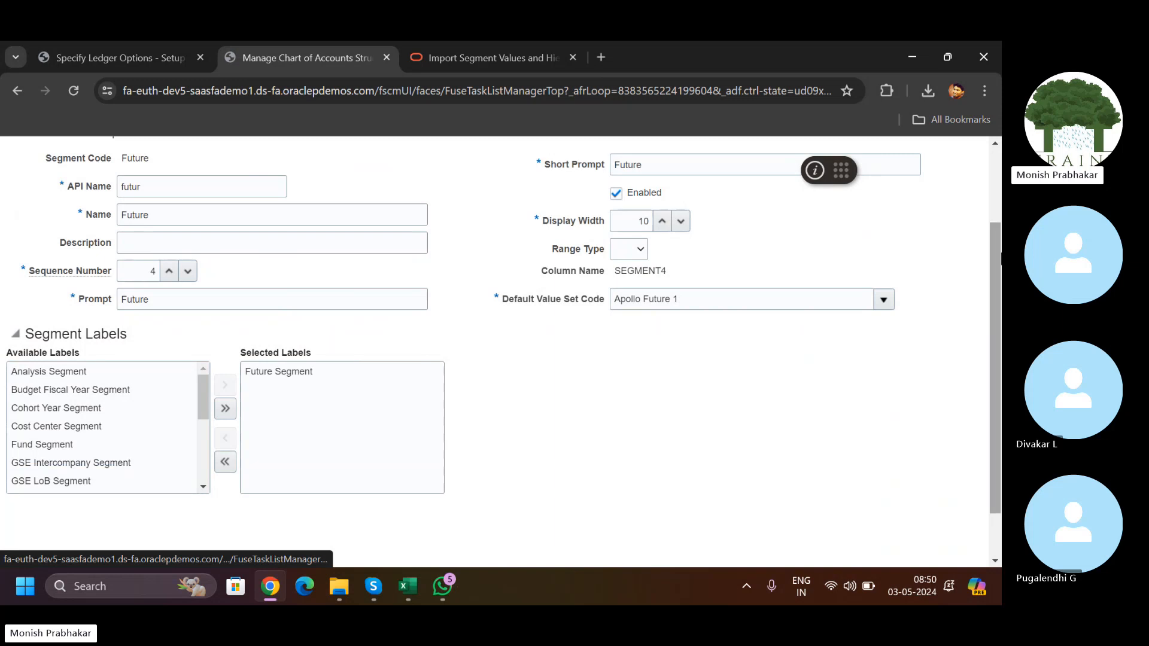
{"action": "scroll", "coordinate": [993, 214], "scroll_direction": "up", "scroll_amount": 2}
{"action": "left_click", "coordinate": [896, 190]}
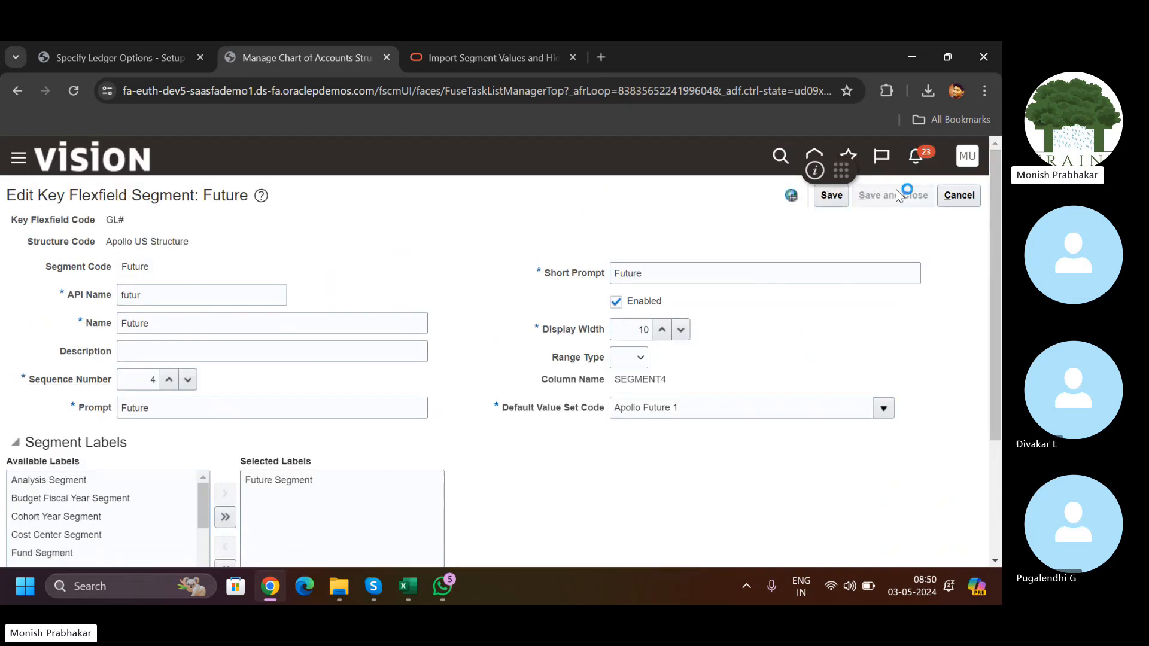
Step: Save and close the Apollo US Structure, finish managing structures, and deploy the General Ledger Accounting Flexfield
{"action": "left_click", "coordinate": [912, 195]}
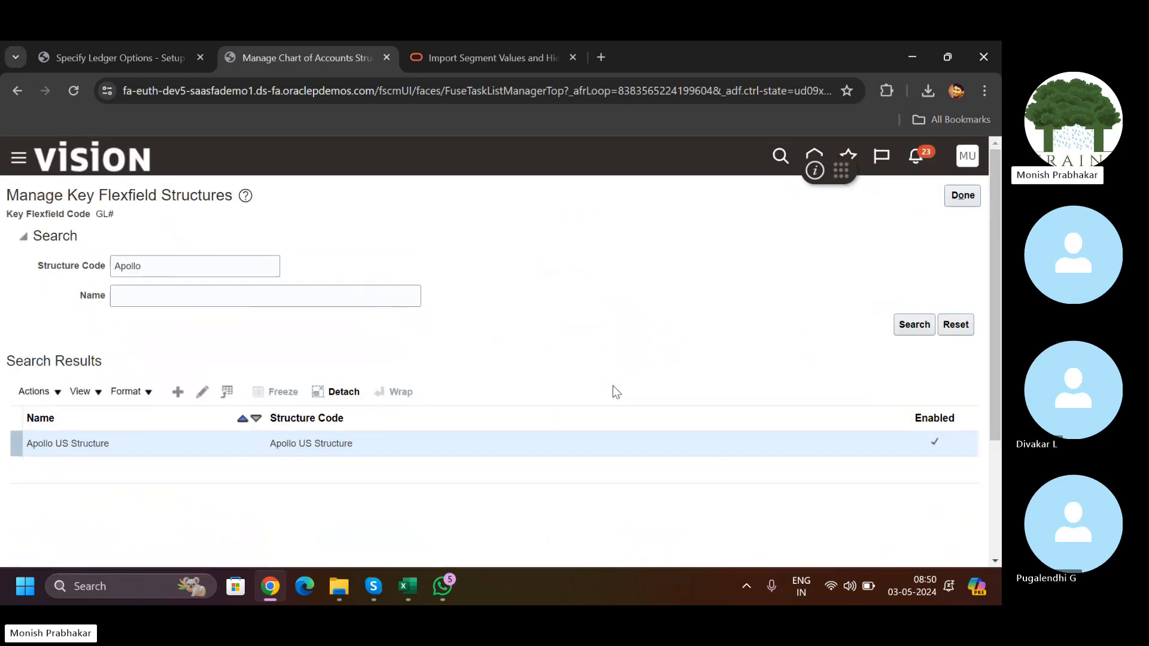
{"action": "left_click", "coordinate": [961, 196]}
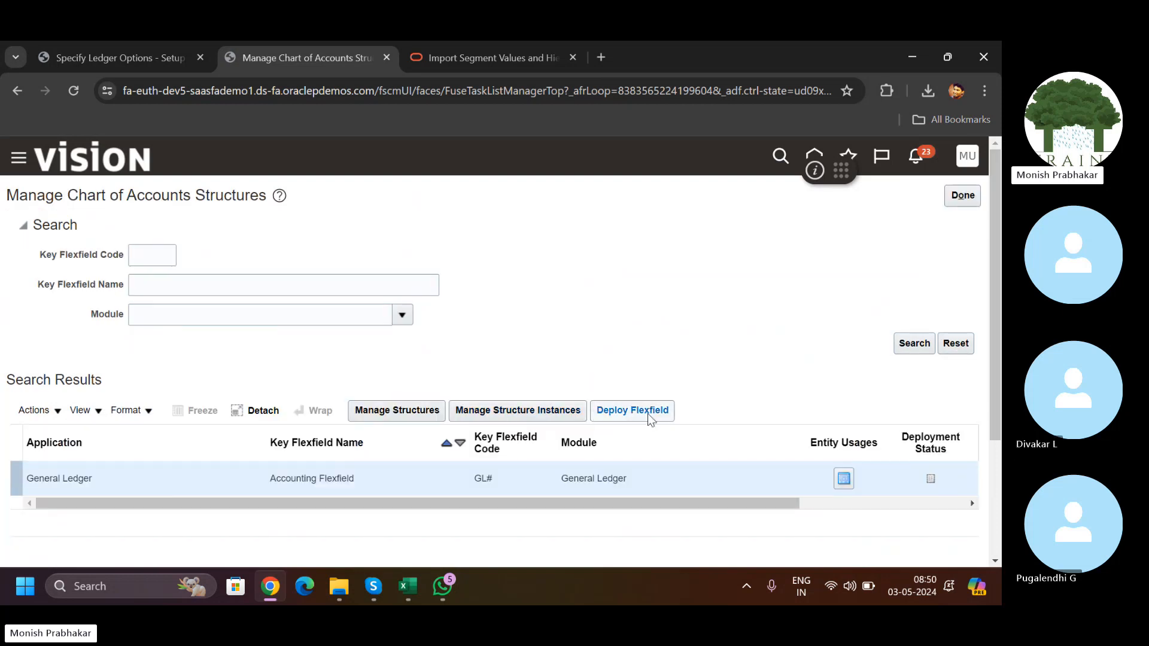
{"action": "left_click", "coordinate": [649, 417]}
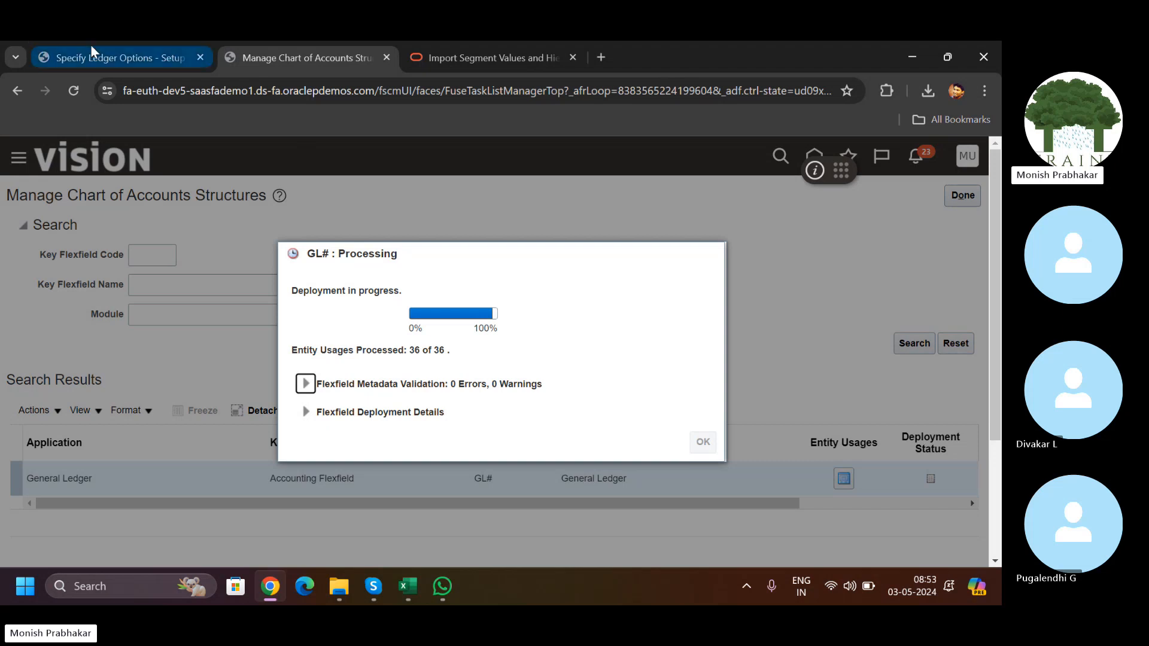
Step: Cancel the Apollo US Primary Ledger options to return to the implementation project, and check the flexfield deployment's progress
{"action": "left_click", "coordinate": [125, 63]}
{"action": "scroll", "coordinate": [991, 204], "scroll_direction": "up", "scroll_amount": 10}
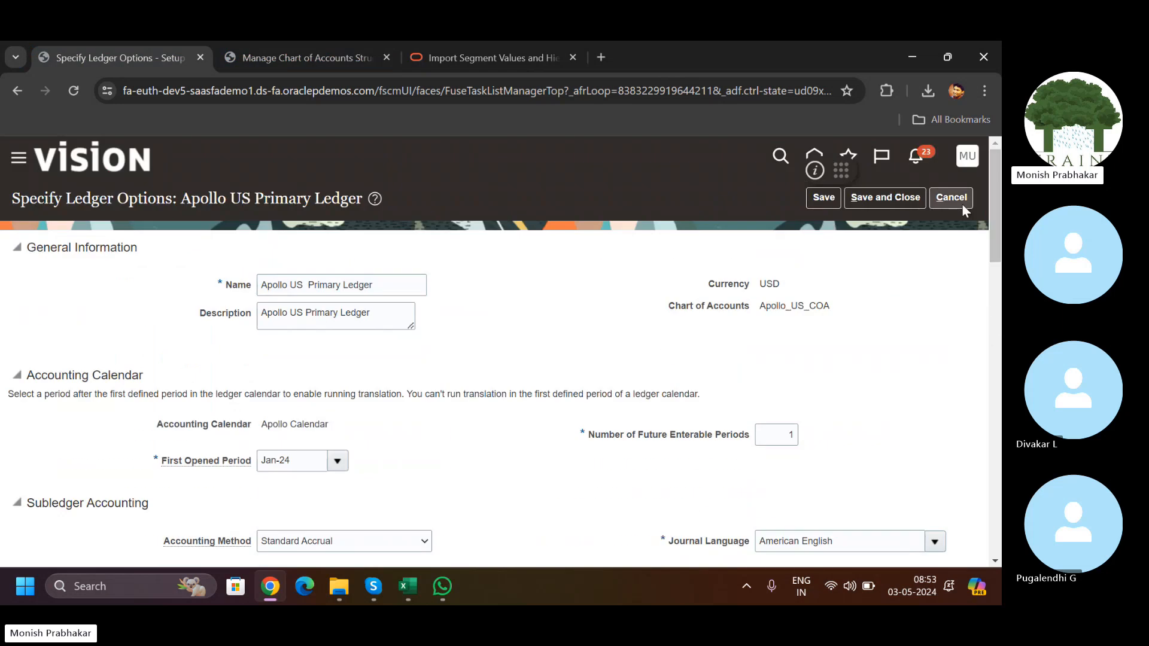
{"action": "left_click", "coordinate": [960, 204]}
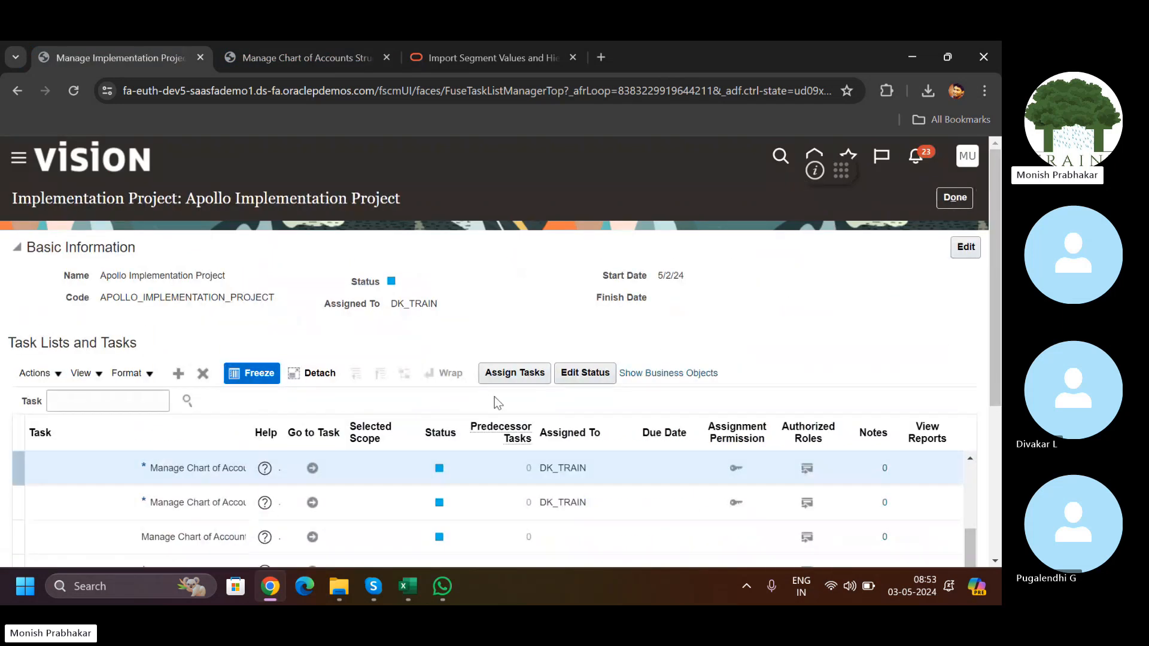
{"action": "left_click", "coordinate": [353, 56]}
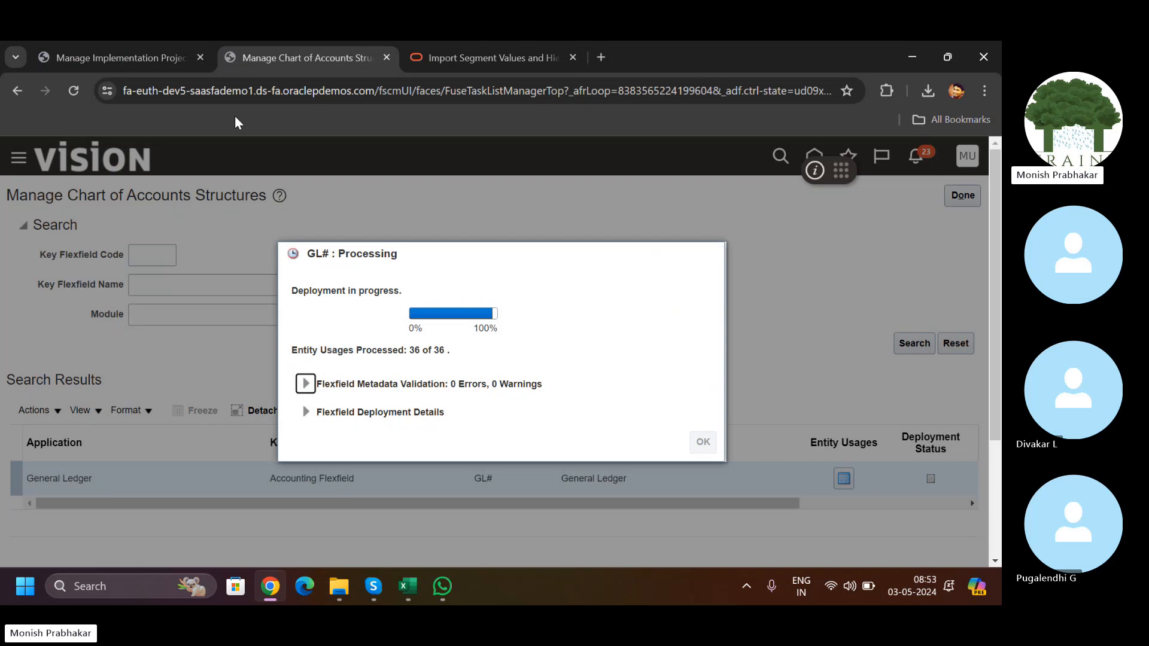
{"action": "left_click", "coordinate": [157, 56]}
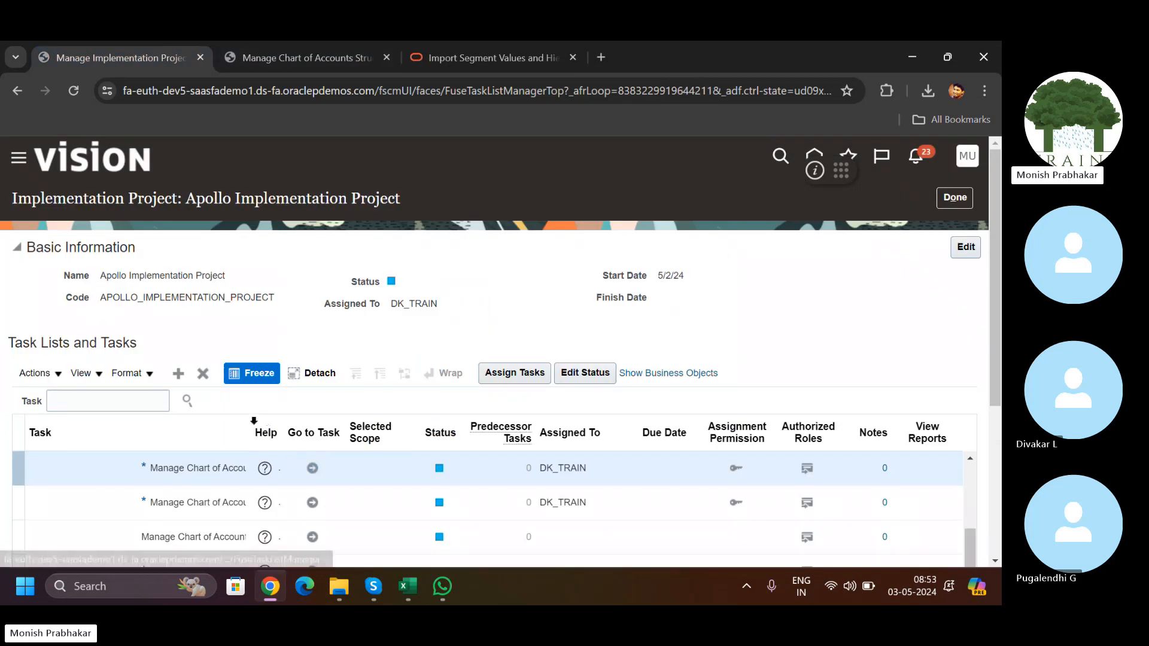
Step: Widen the Task, Help and Predecessor Tasks columns in the implementation project's task list so the full task names are readable
{"action": "left_click", "coordinate": [248, 422]}
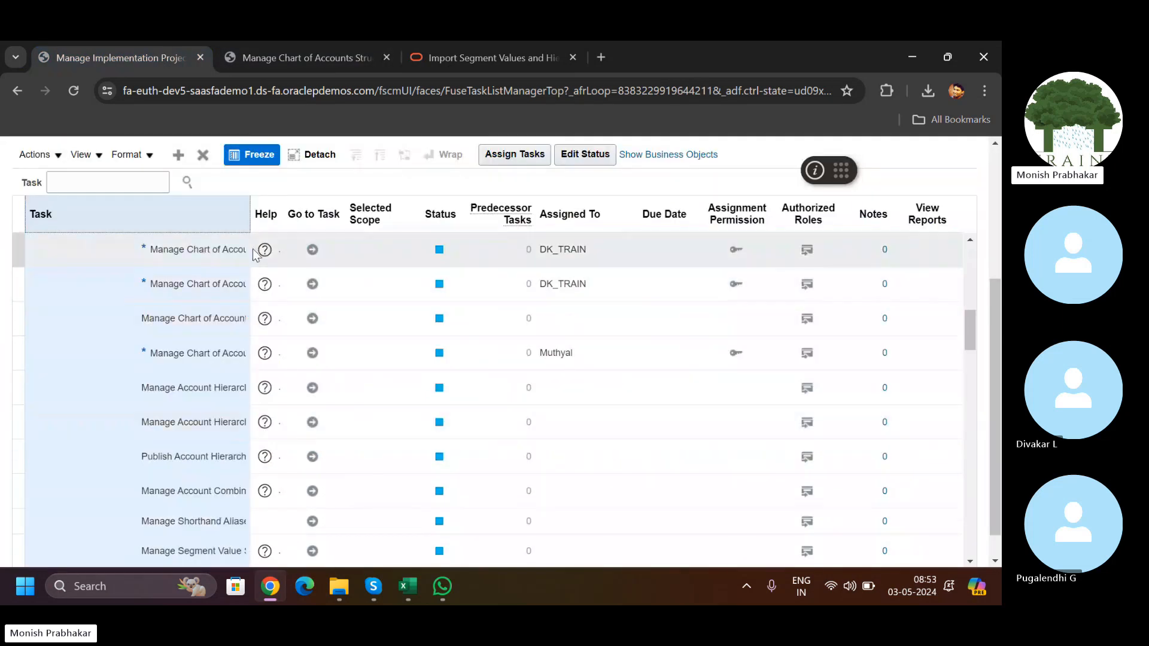
{"action": "left_click_drag", "start_coordinate": [251, 214], "coordinate": [396, 207]}
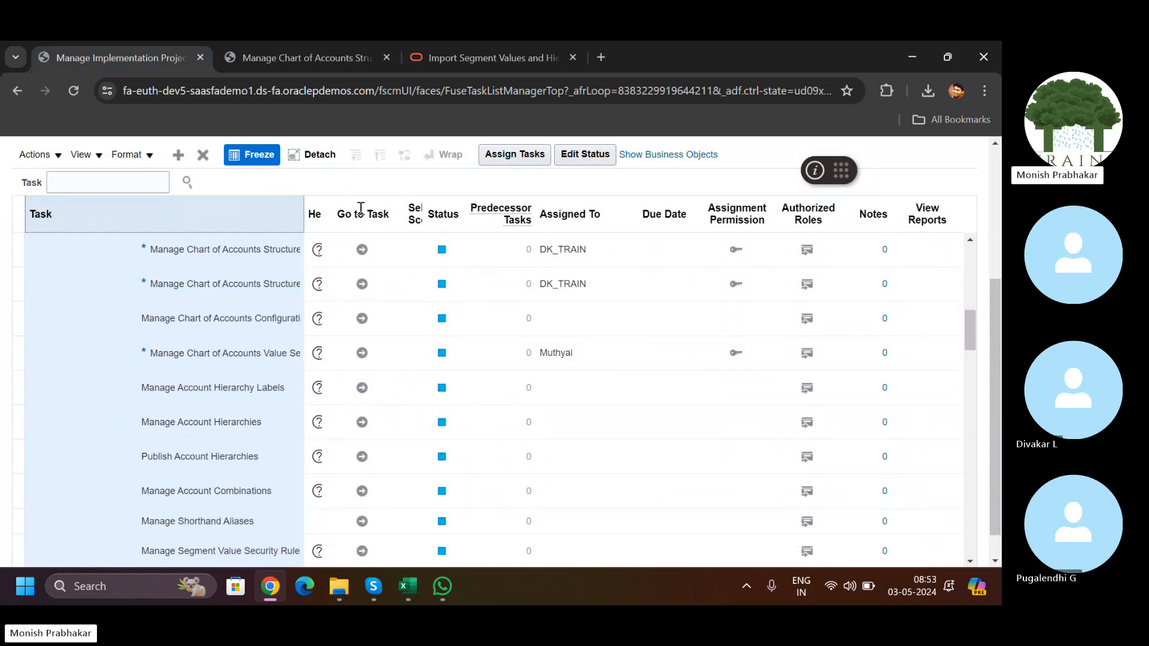
{"action": "left_click_drag", "start_coordinate": [323, 210], "coordinate": [349, 206]}
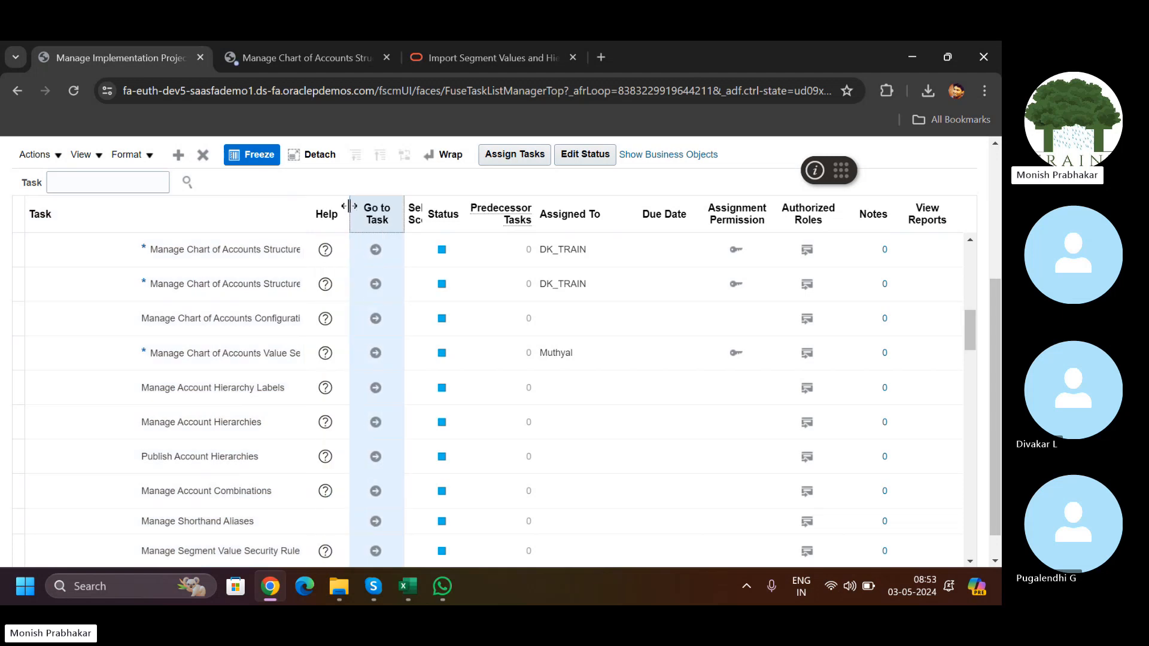
{"action": "left_click", "coordinate": [307, 208]}
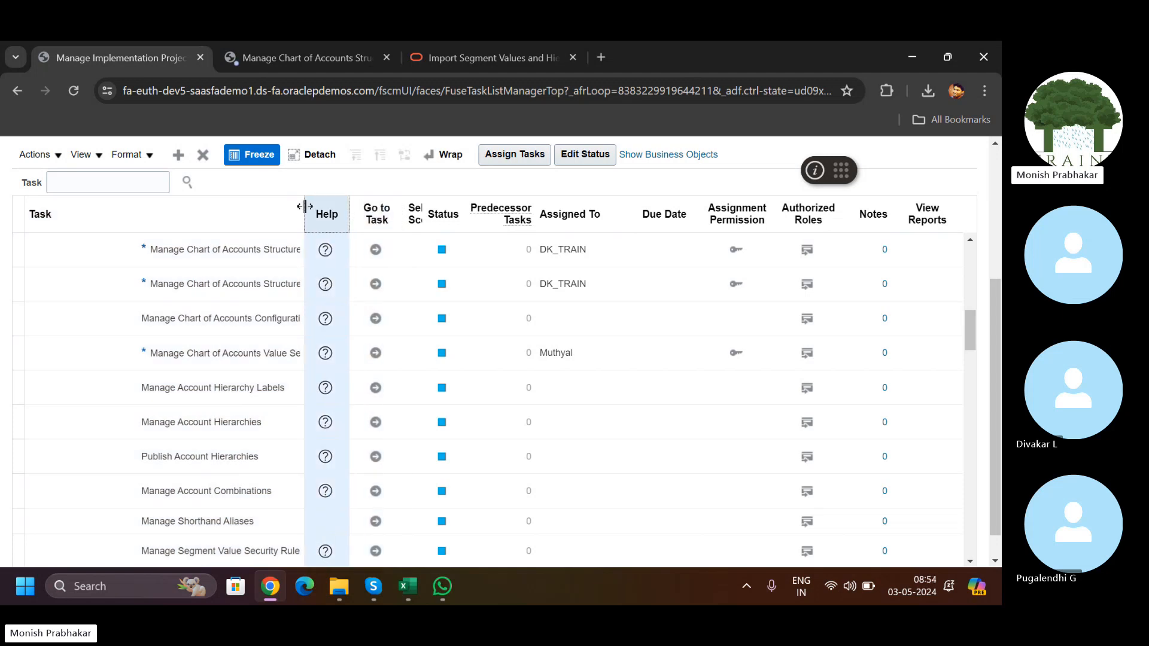
{"action": "left_click_drag", "start_coordinate": [308, 207], "coordinate": [592, 203]}
{"action": "left_click", "coordinate": [421, 210]}
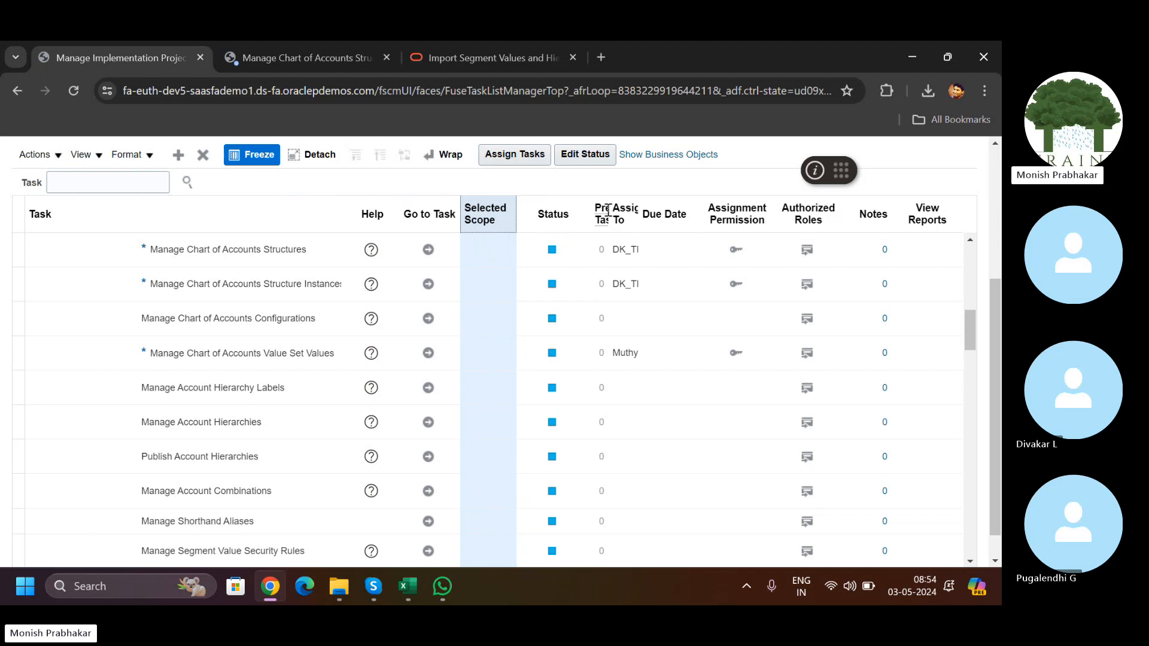
{"action": "left_click_drag", "start_coordinate": [610, 211], "coordinate": [651, 214]}
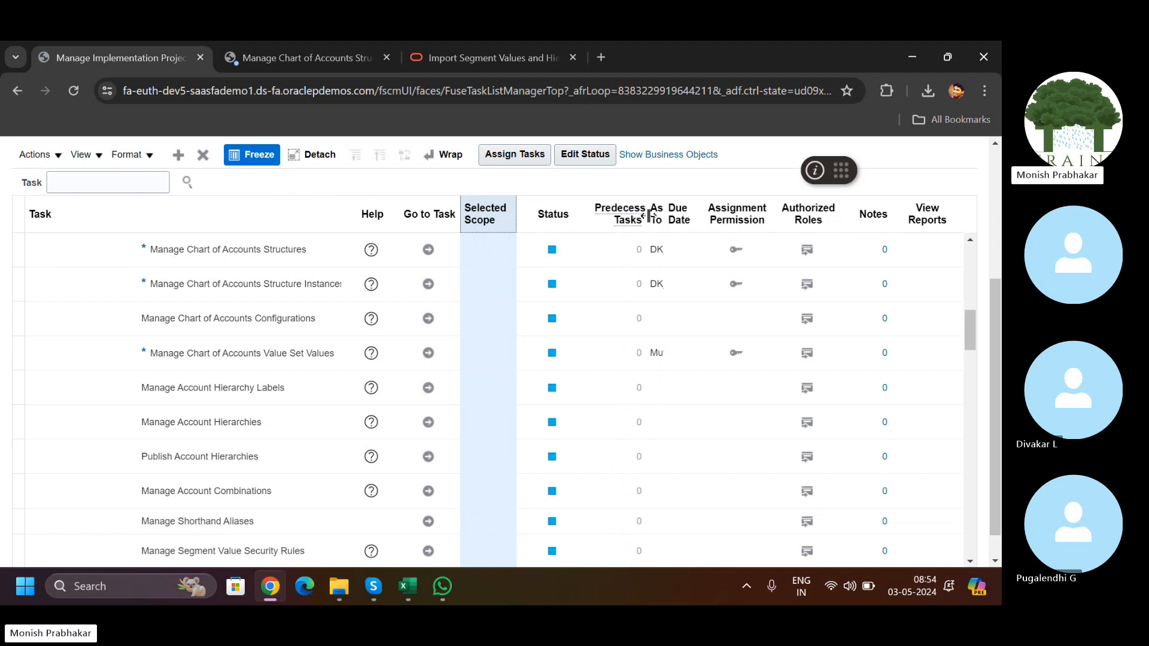
Step: Check the progress of the GL# flexfield deployment and return to the implementation project's task list
{"action": "left_click", "coordinate": [480, 69]}
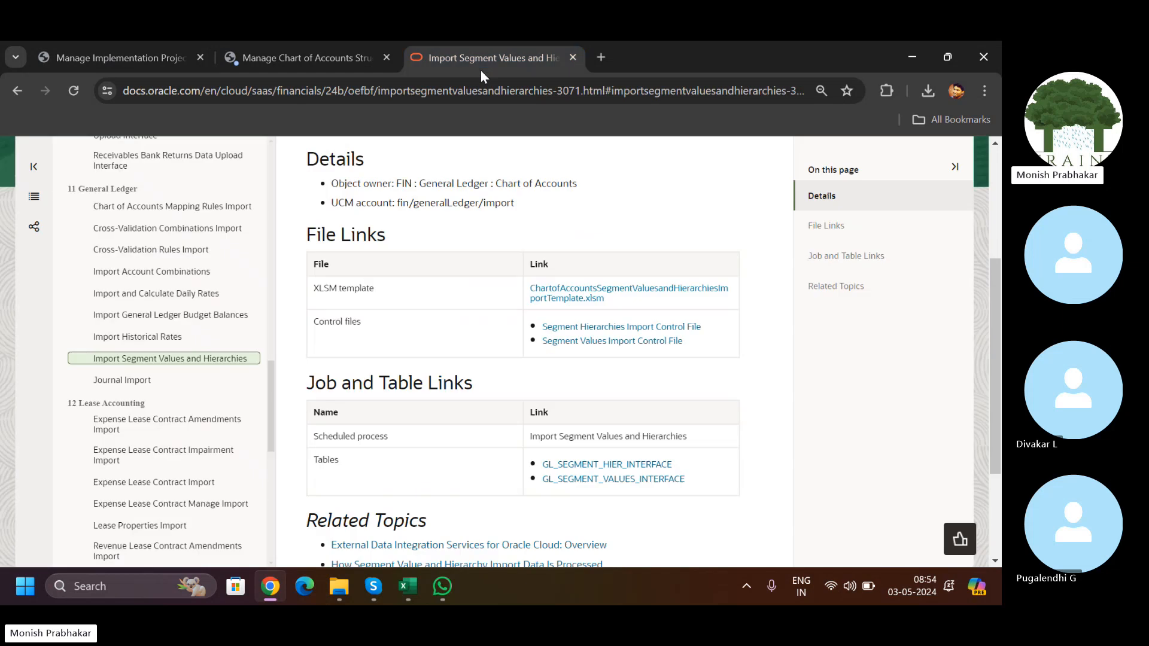
{"action": "left_click", "coordinate": [310, 51]}
{"action": "left_click", "coordinate": [634, 219]}
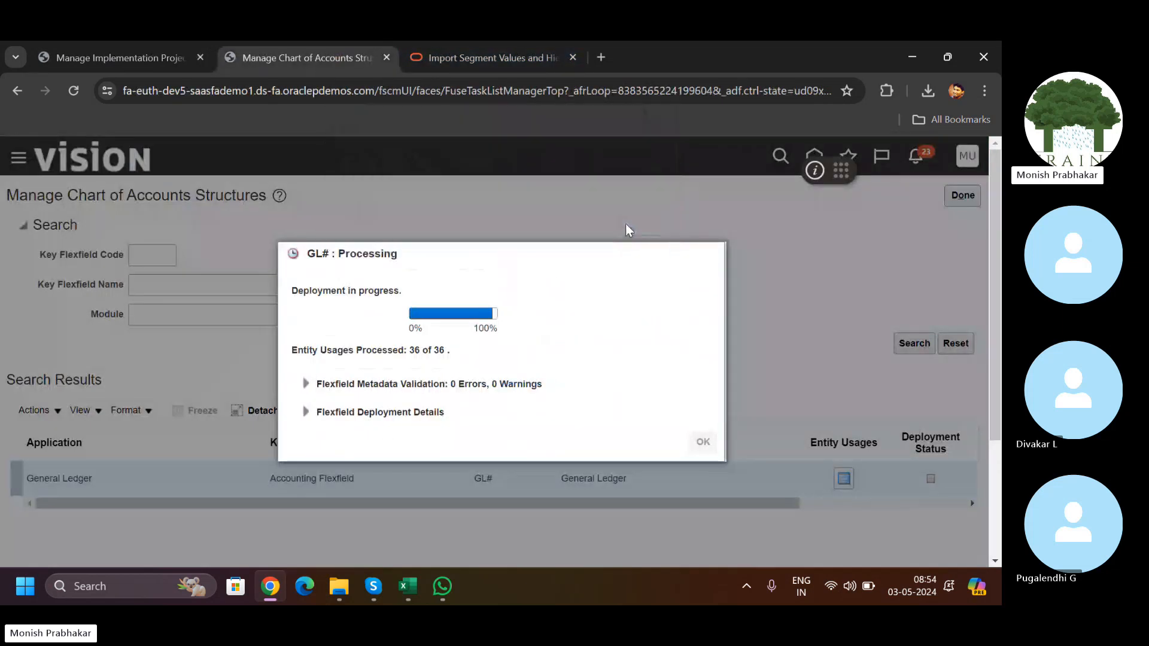
{"action": "left_click", "coordinate": [148, 43]}
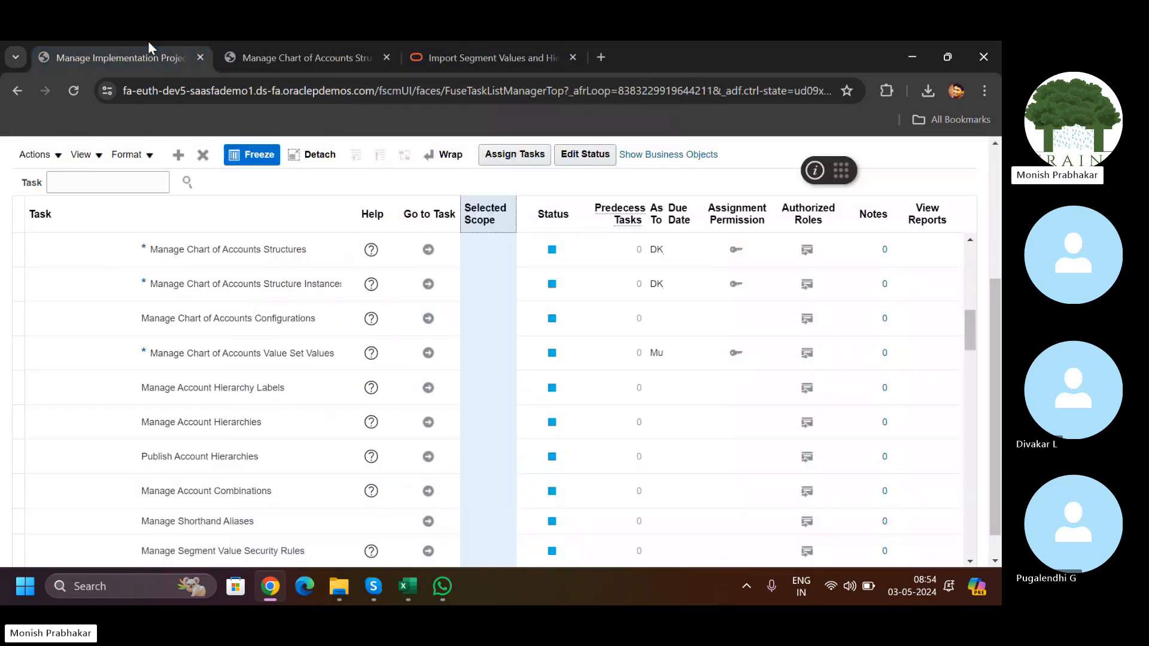
Step: Go to the Manage Chart of Accounts Structure Instances task, search the key flexfields, and open the structure instances of GL#
{"action": "left_click", "coordinate": [429, 285]}
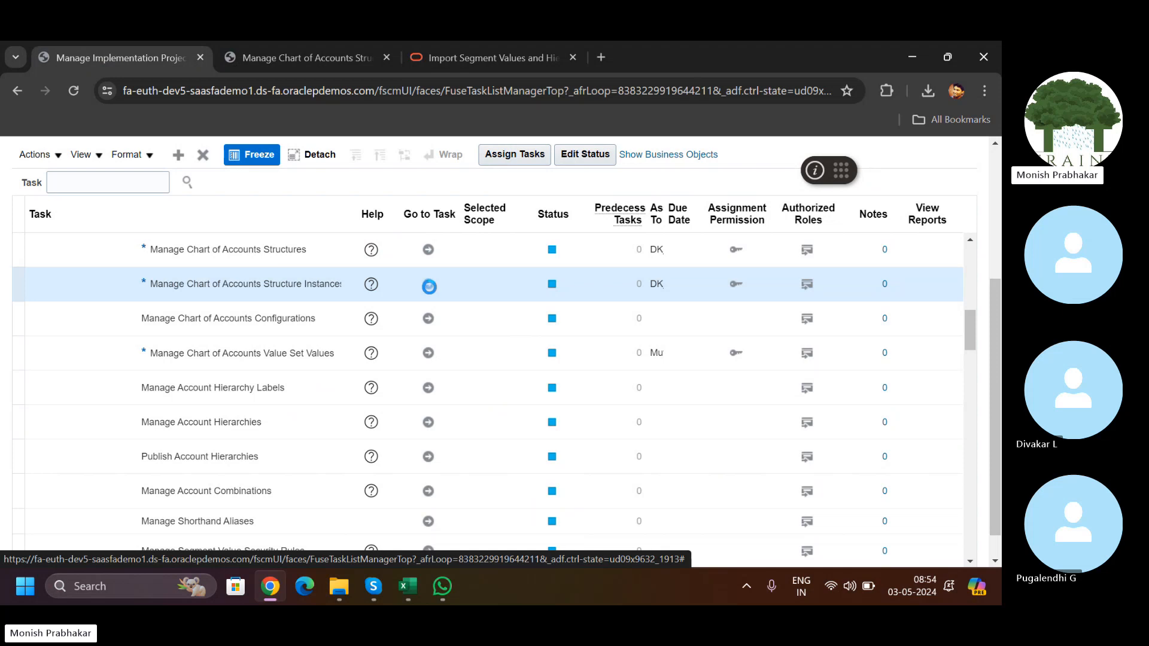
{"action": "left_click", "coordinate": [904, 341]}
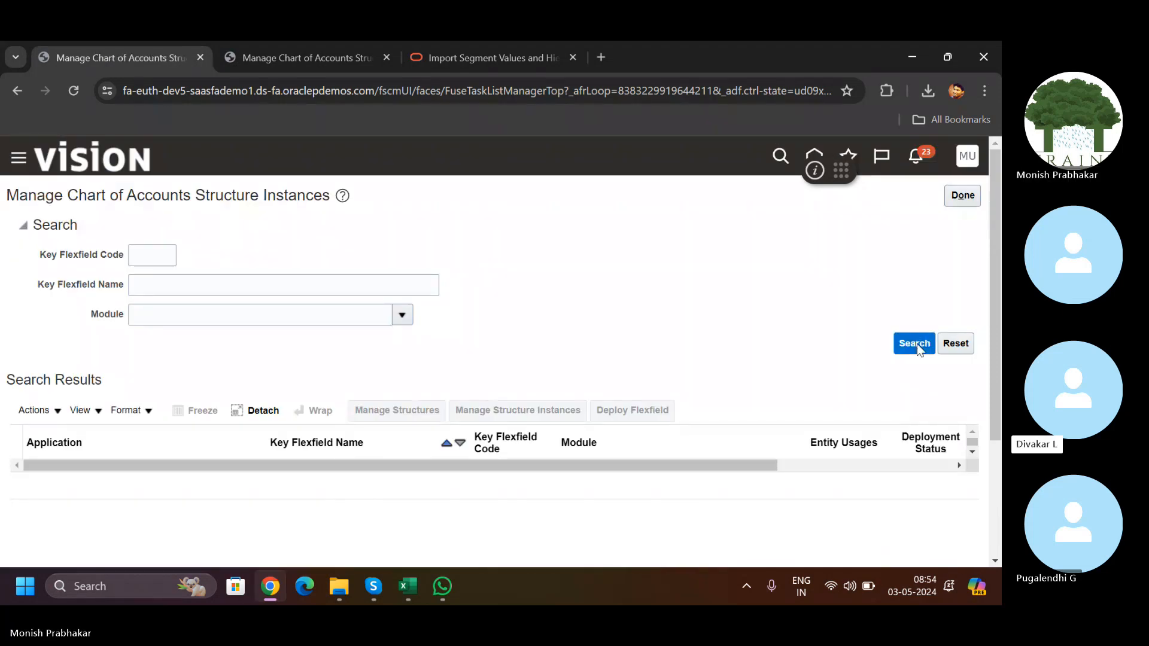
{"action": "left_click", "coordinate": [322, 55]}
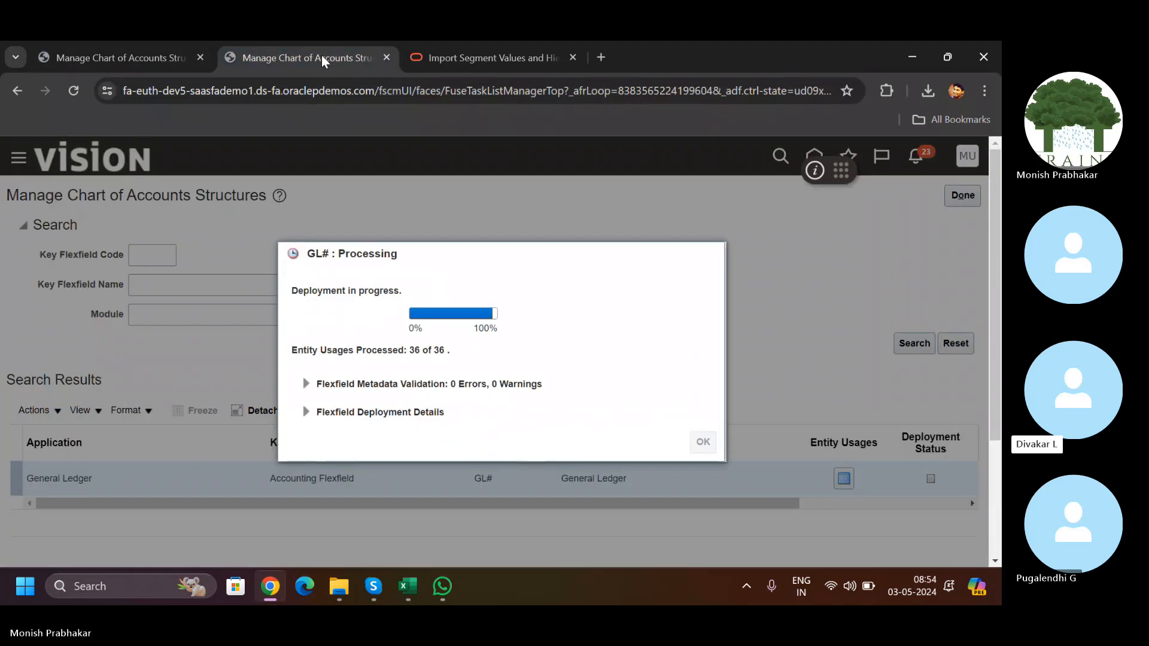
{"action": "left_click", "coordinate": [186, 54]}
{"action": "left_click", "coordinate": [509, 412]}
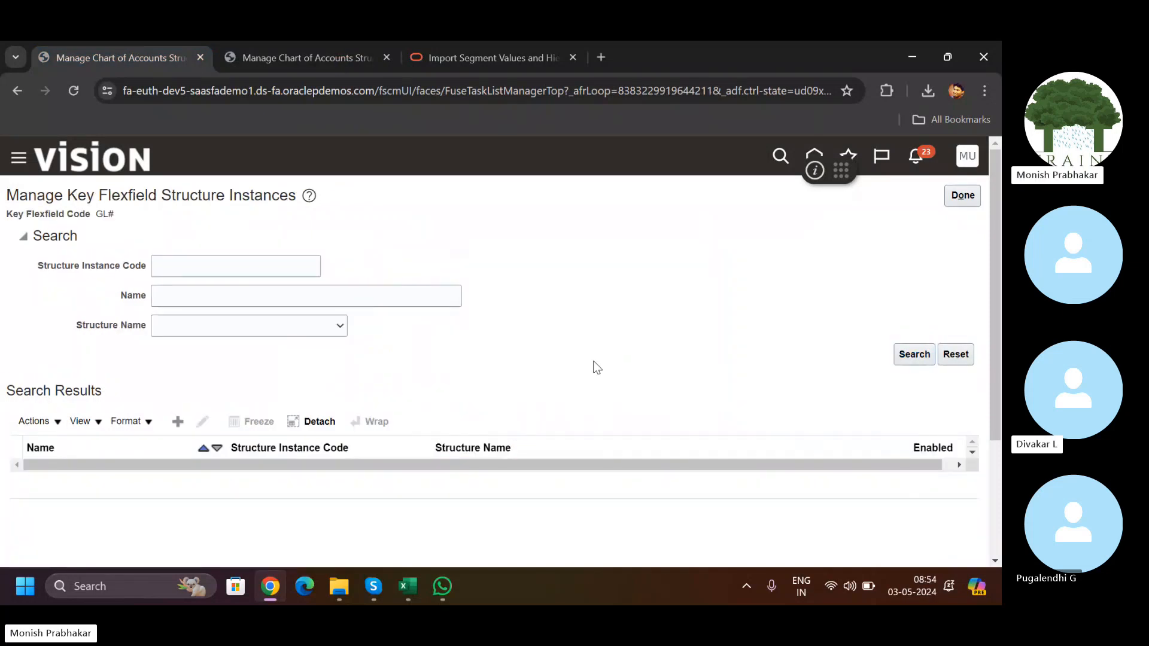
Step: Search the structure instances for code Apollo and open the Apollo_US_COA instance for editing
{"action": "left_click", "coordinate": [167, 256]}
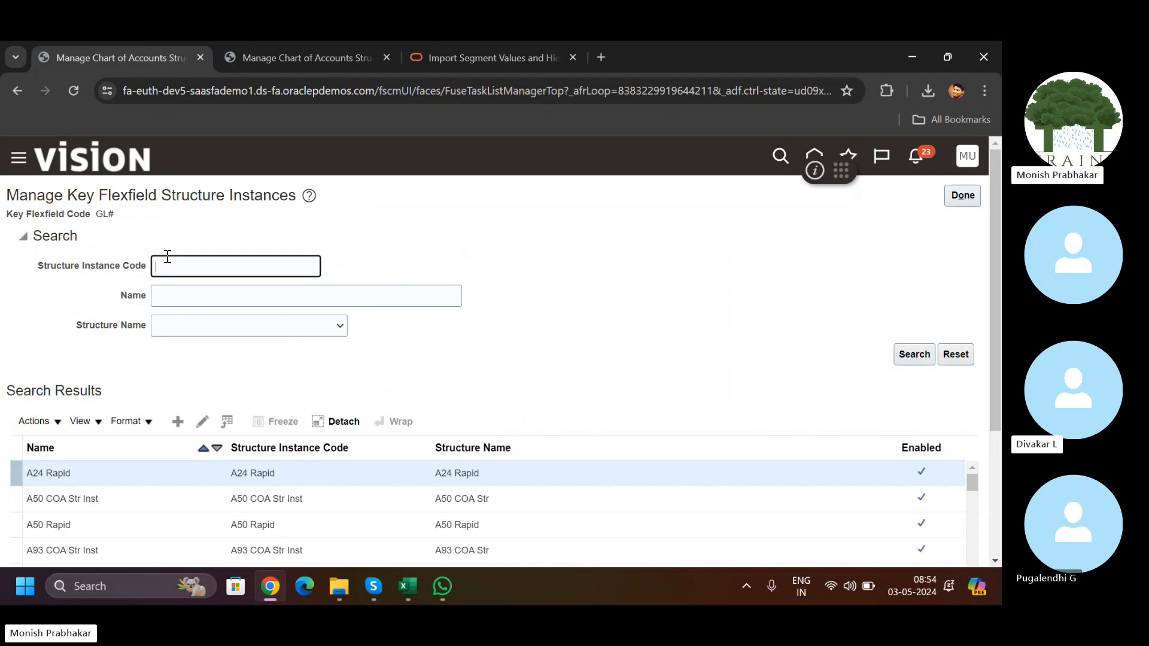
{"action": "key", "text": "Caps_Lock"}
{"action": "type", "text": "A"}
{"action": "key", "text": "Caps_Lock"}
{"action": "type", "text": "pollo"}
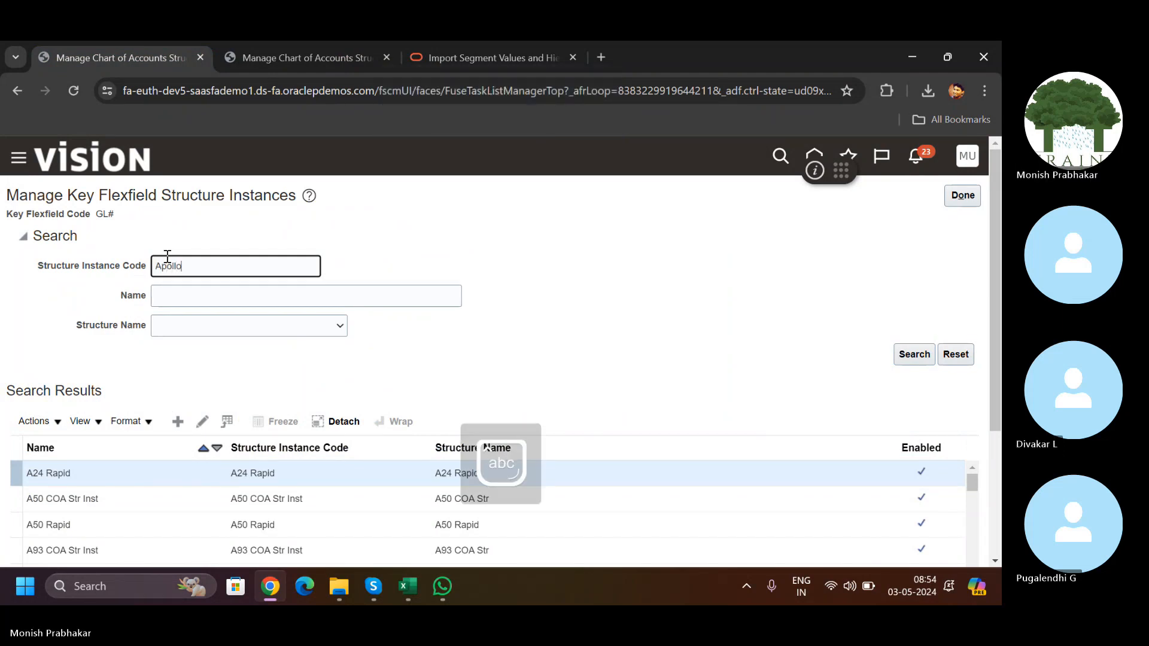
{"action": "key", "text": "Return"}
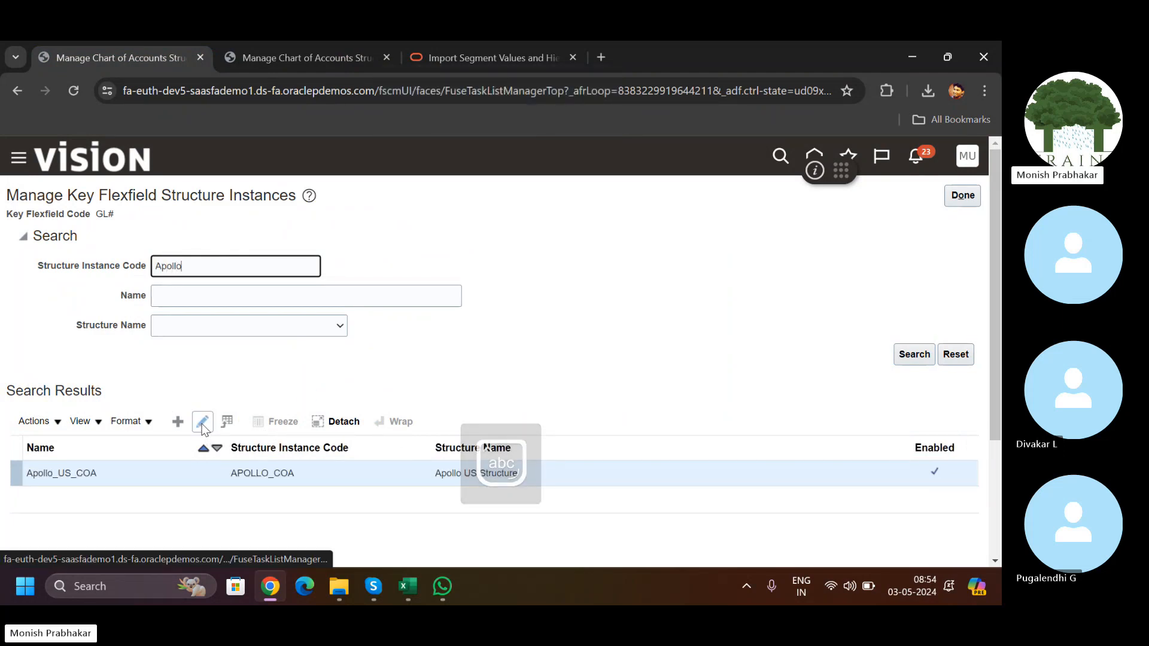
{"action": "left_click", "coordinate": [203, 423]}
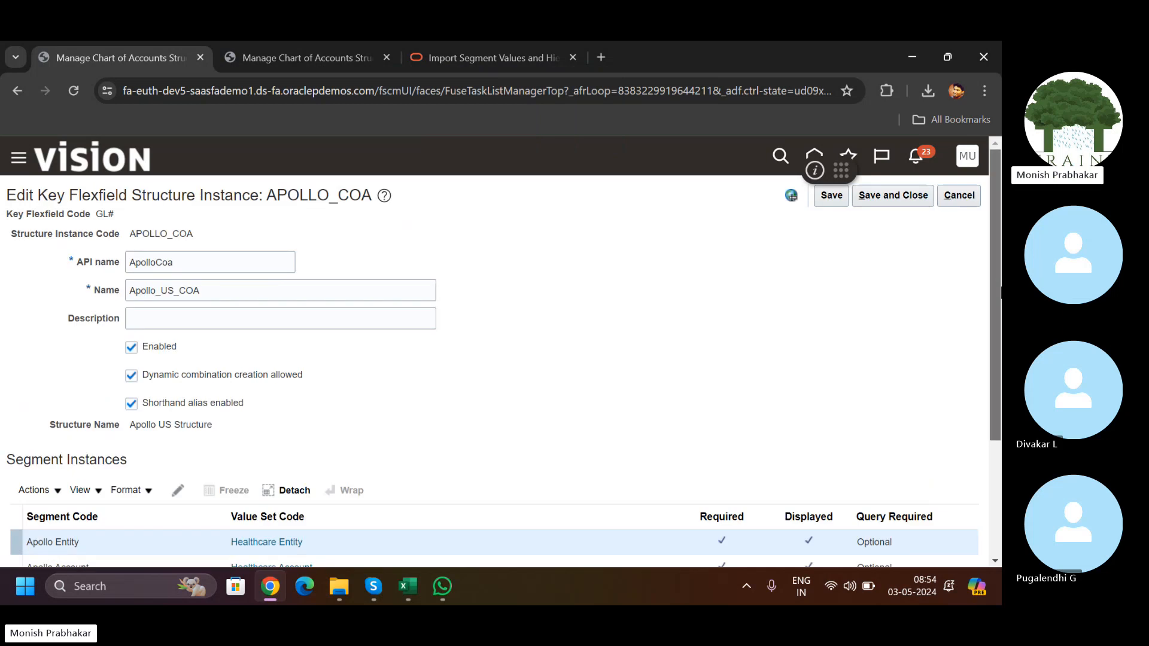
Step: Change the value set of the Apollo Entity segment instance to Apollo Company, found by searching the value set codes for Apollo
{"action": "scroll", "coordinate": [873, 412], "scroll_direction": "down", "scroll_amount": 3}
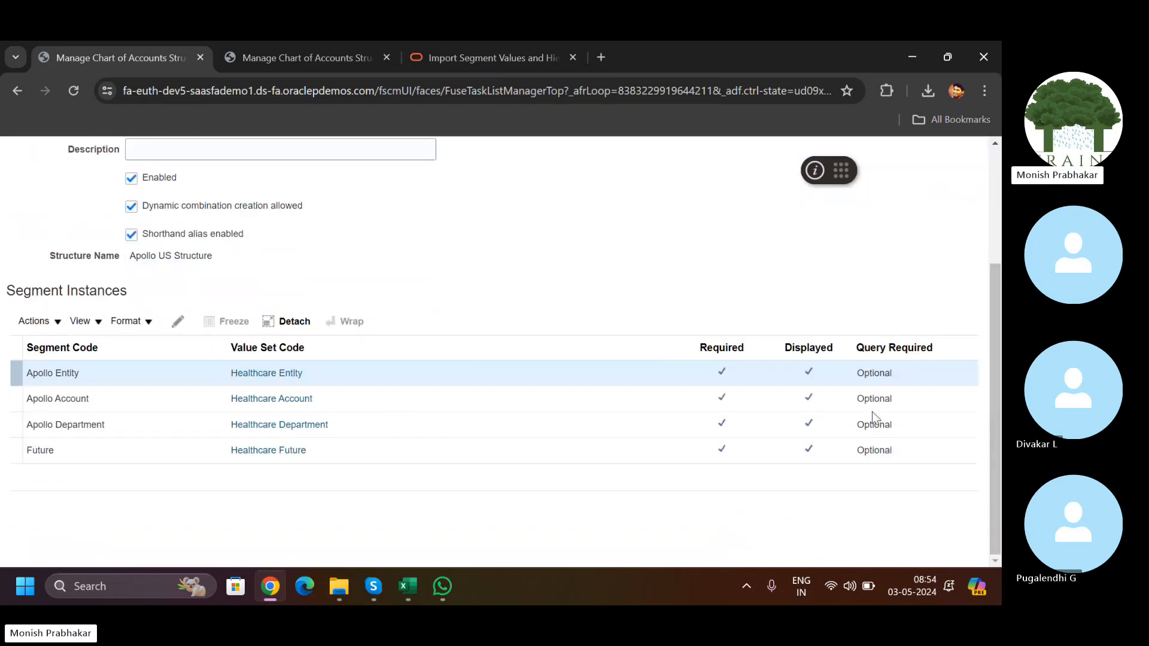
{"action": "left_click", "coordinate": [173, 324]}
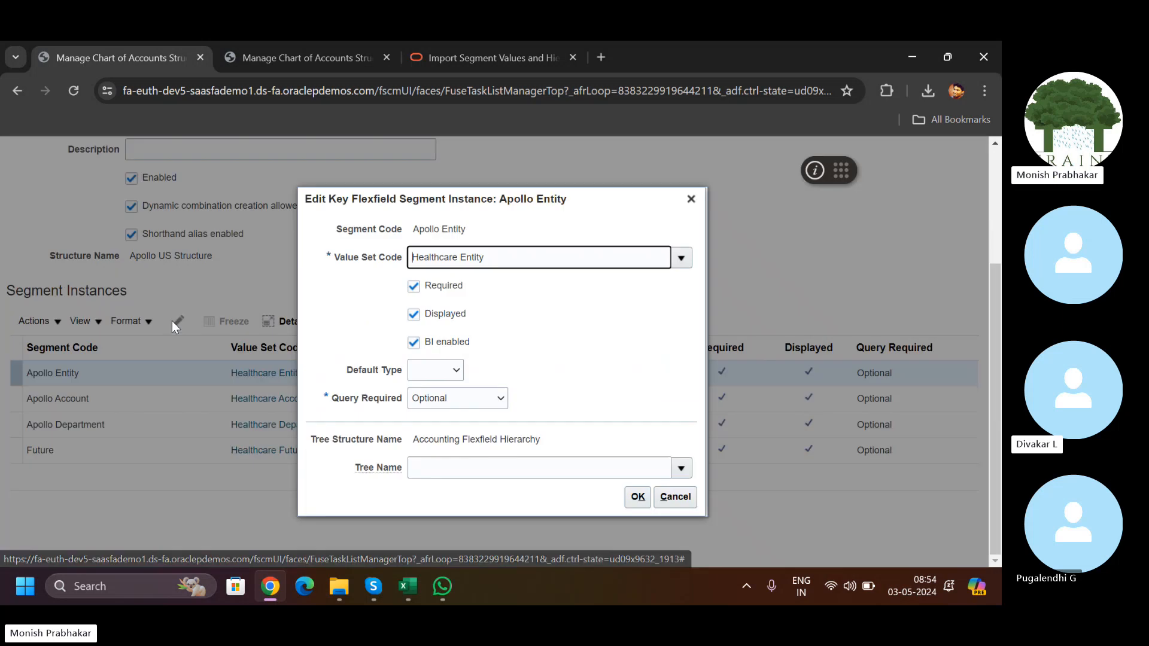
{"action": "left_click_drag", "start_coordinate": [488, 257], "coordinate": [386, 263]}
{"action": "key", "text": "Caps_Lock"}
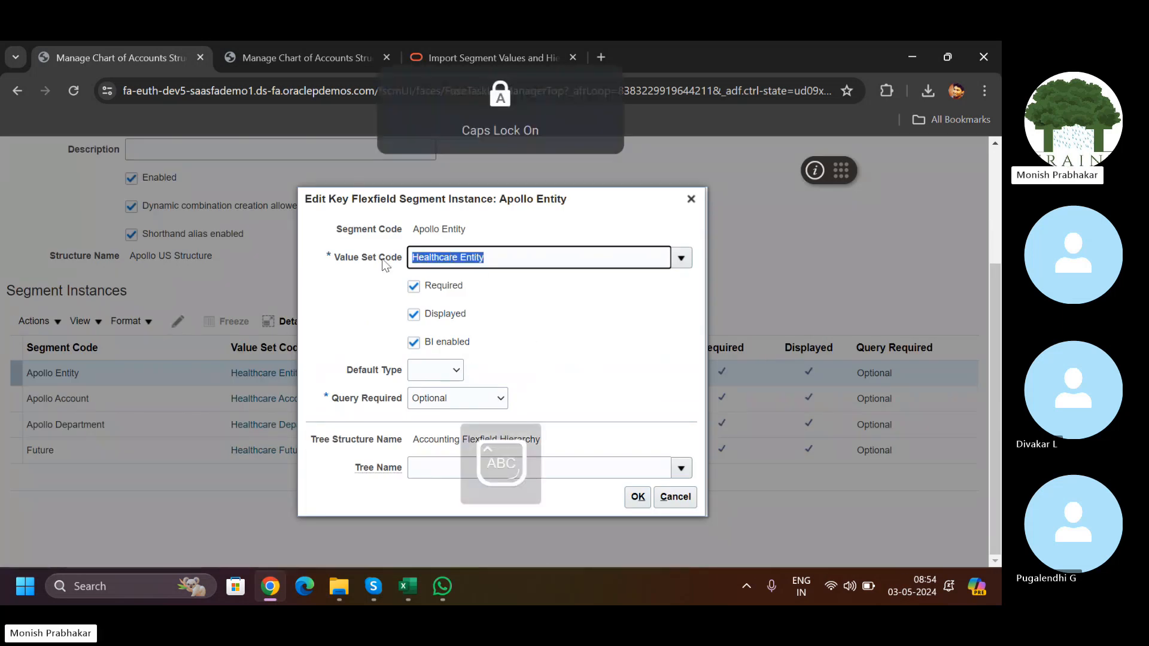
{"action": "type", "text": "A"}
{"action": "key", "text": "Caps_Lock"}
{"action": "type", "text": "plio"}
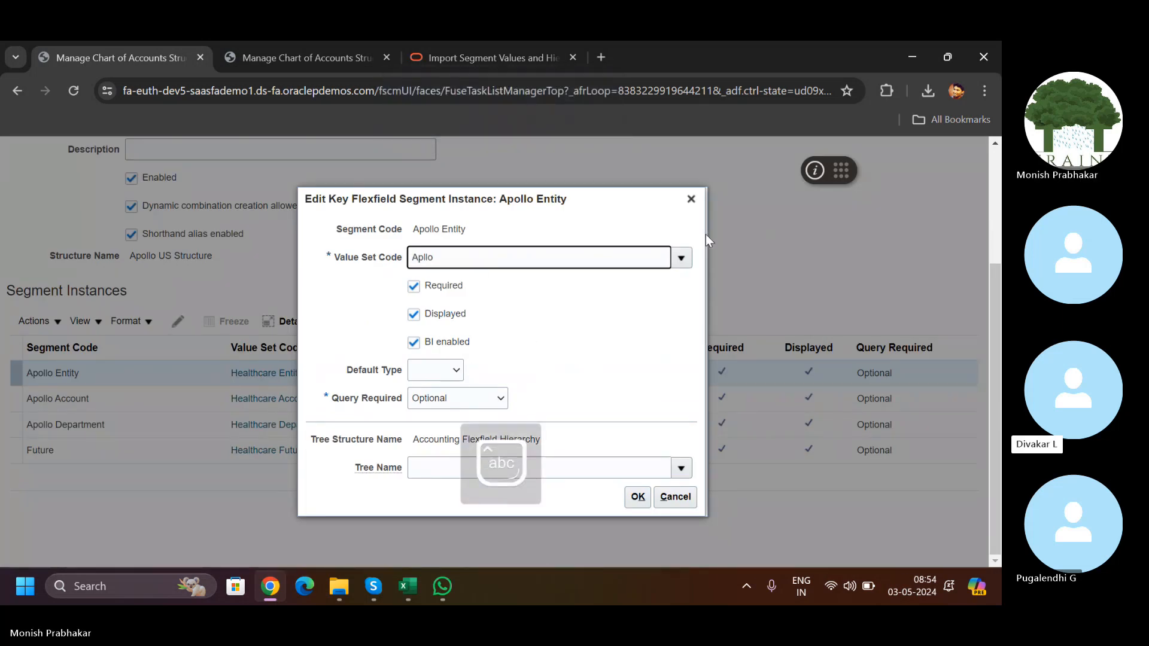
{"action": "left_click", "coordinate": [681, 259]}
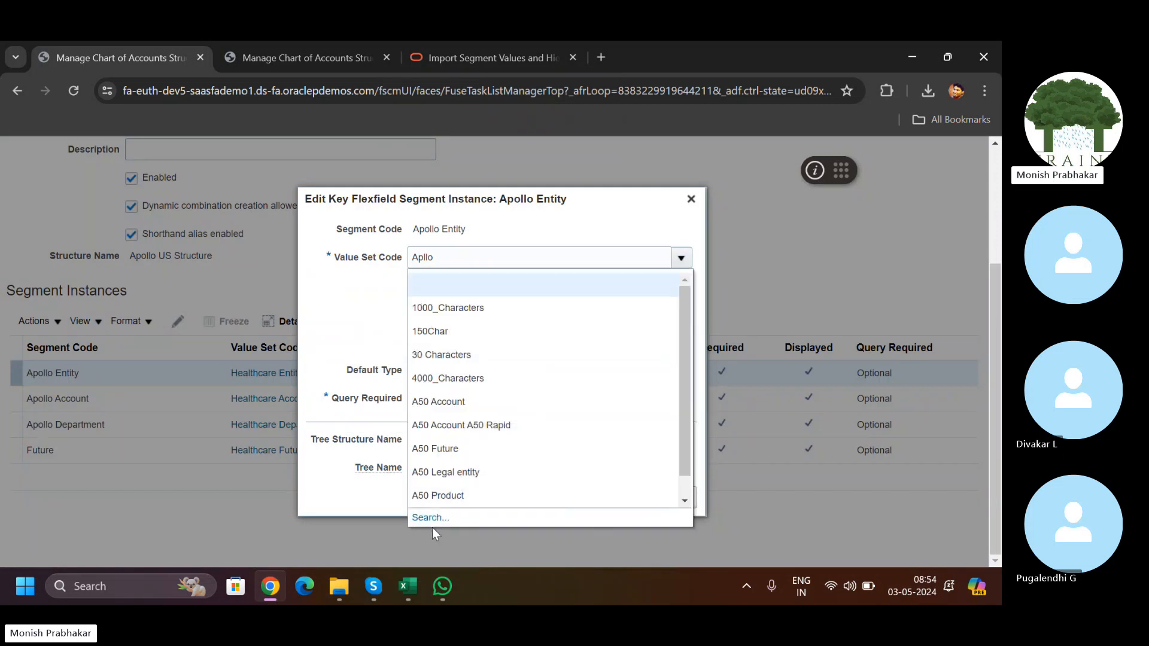
{"action": "left_click", "coordinate": [426, 517]}
{"action": "left_click", "coordinate": [265, 290]}
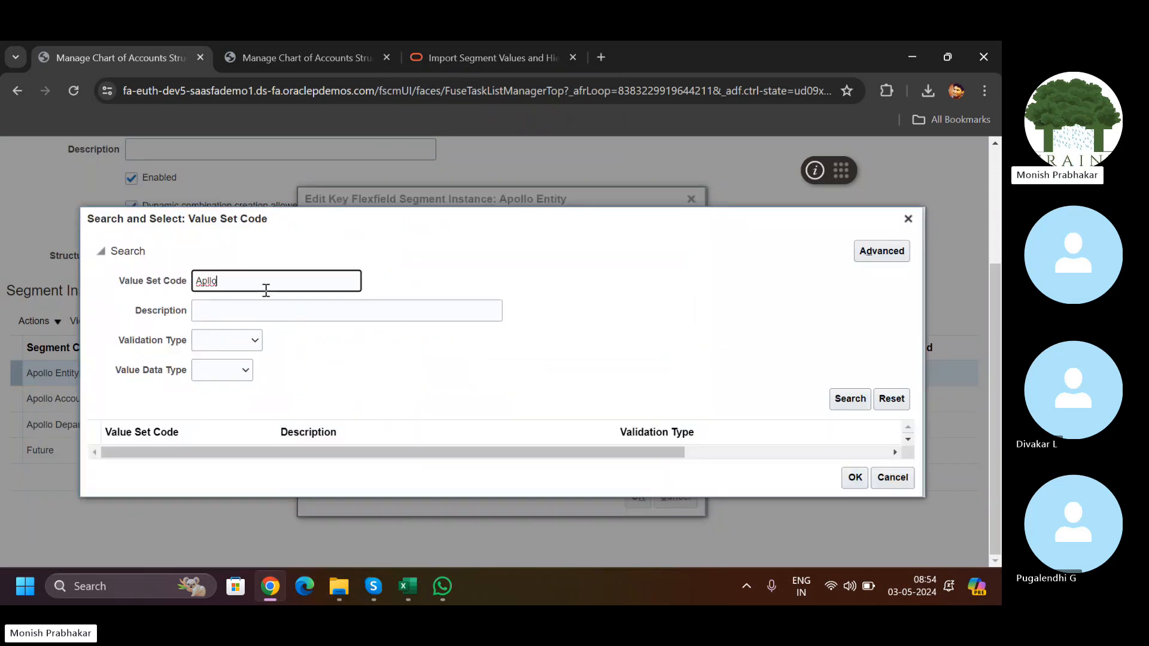
{"action": "type", "text": "o"}
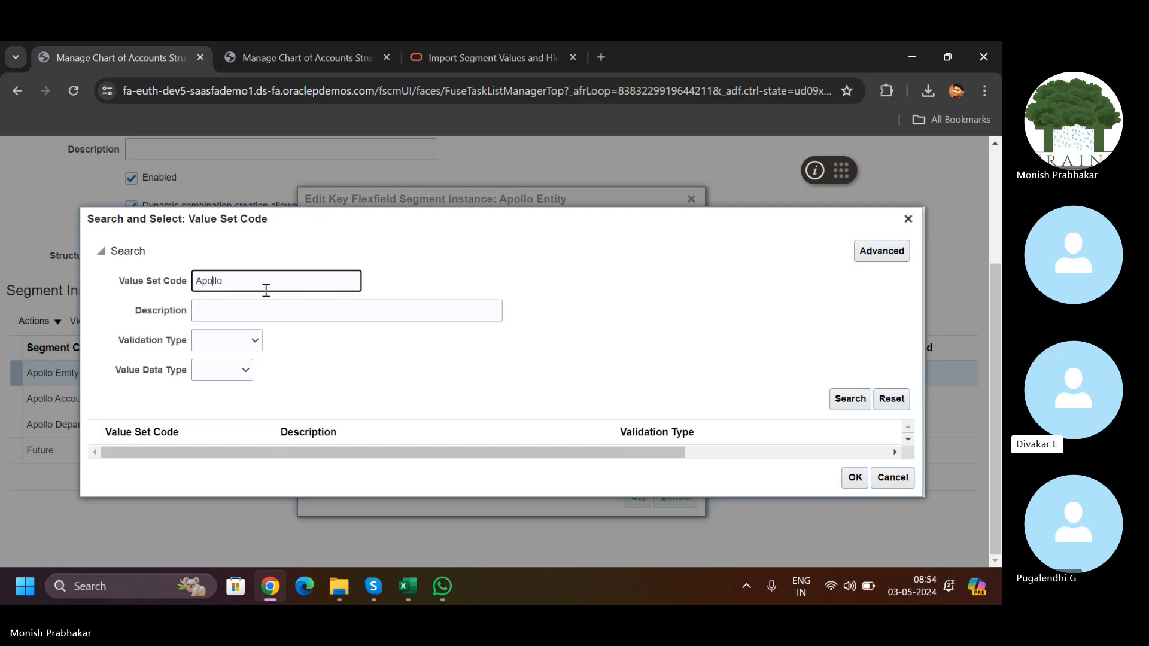
{"action": "key", "text": "Return"}
{"action": "left_click", "coordinate": [182, 429]}
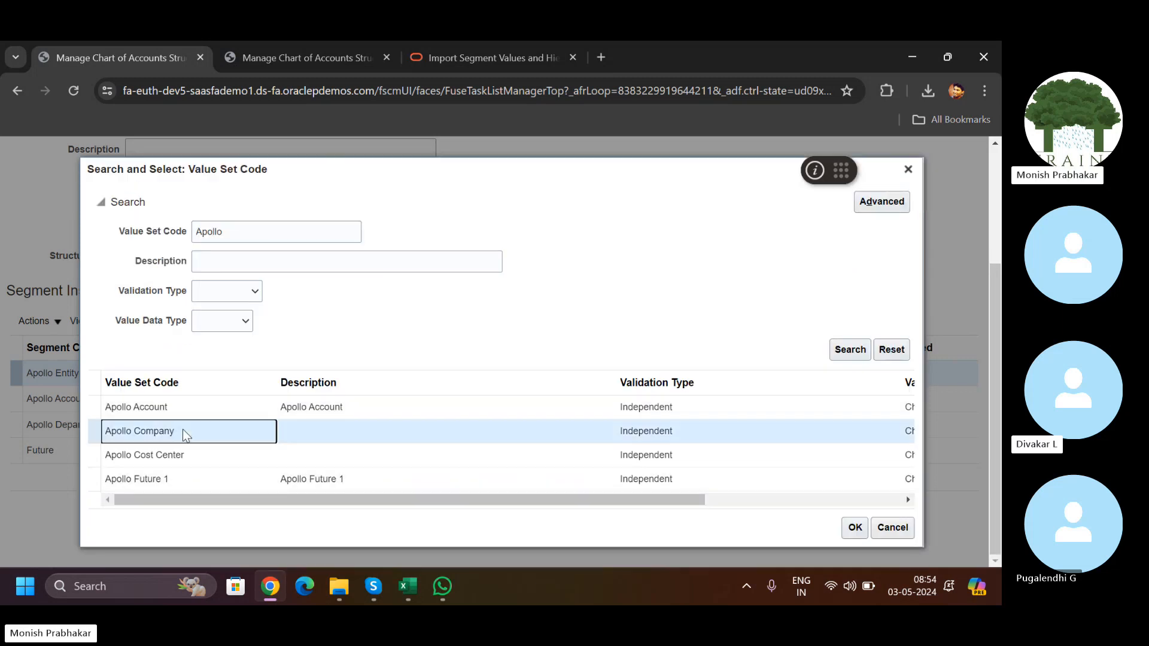
{"action": "left_click", "coordinate": [854, 527]}
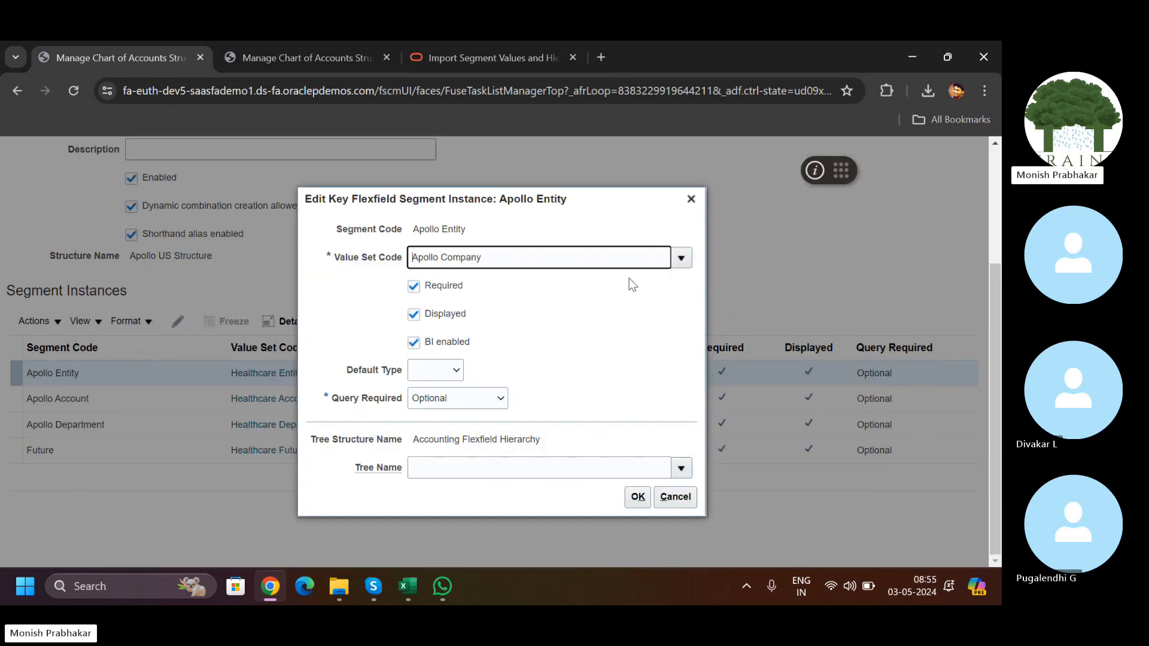
{"action": "left_click", "coordinate": [637, 497]}
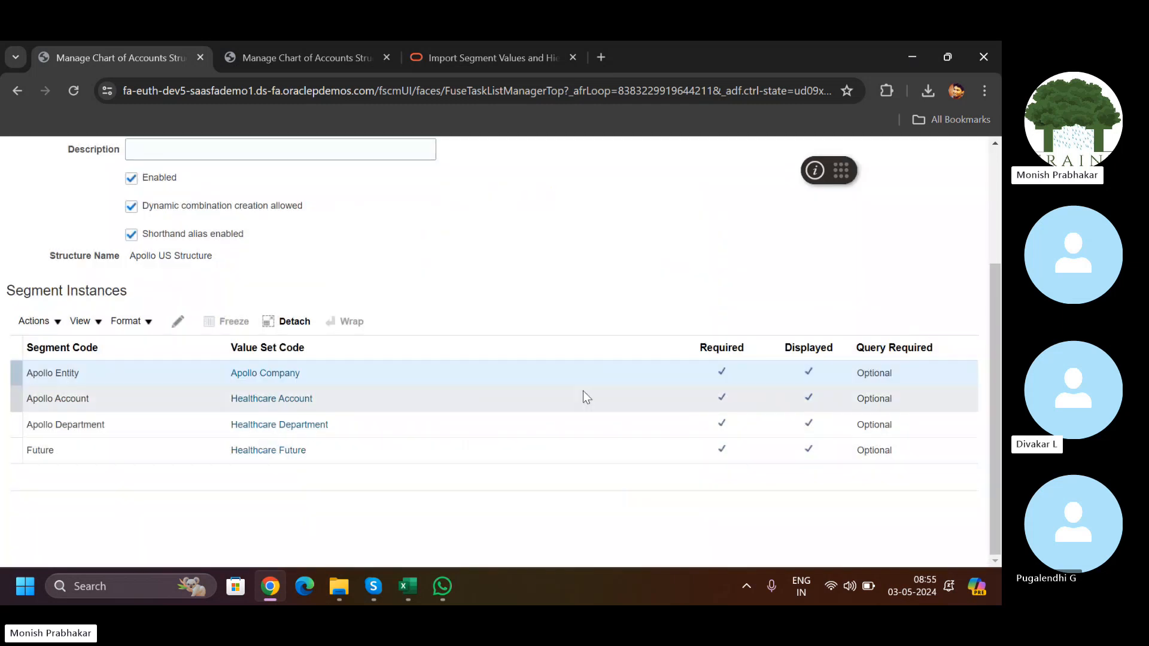
Step: Edit the Apollo Account segment instance, clear its value set code, and search the value set codes for one starting with Ap
{"action": "left_click", "coordinate": [377, 399]}
{"action": "left_click", "coordinate": [178, 322]}
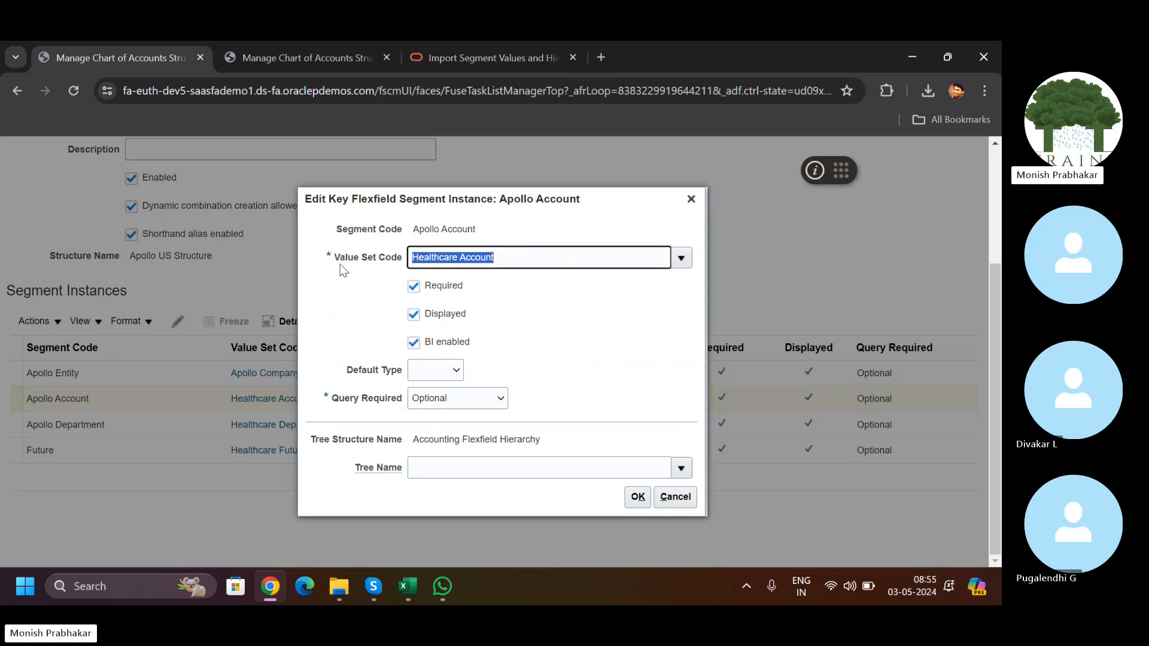
{"action": "key", "text": "BackSpace"}
{"action": "left_click", "coordinate": [682, 258]}
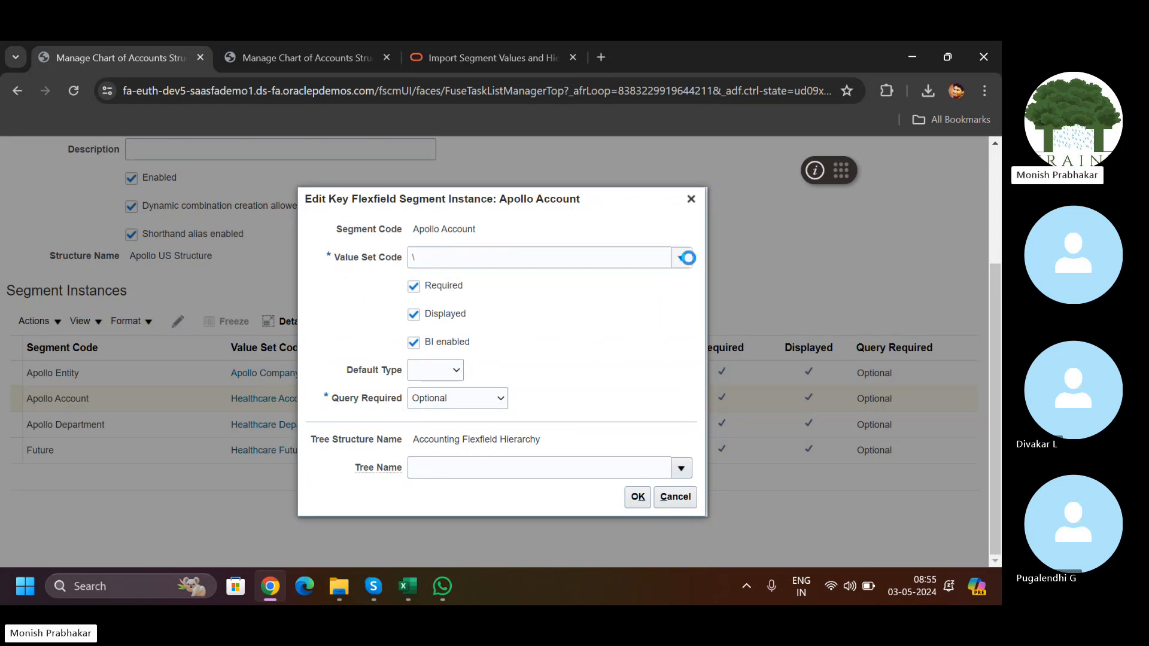
{"action": "left_click", "coordinate": [411, 523]}
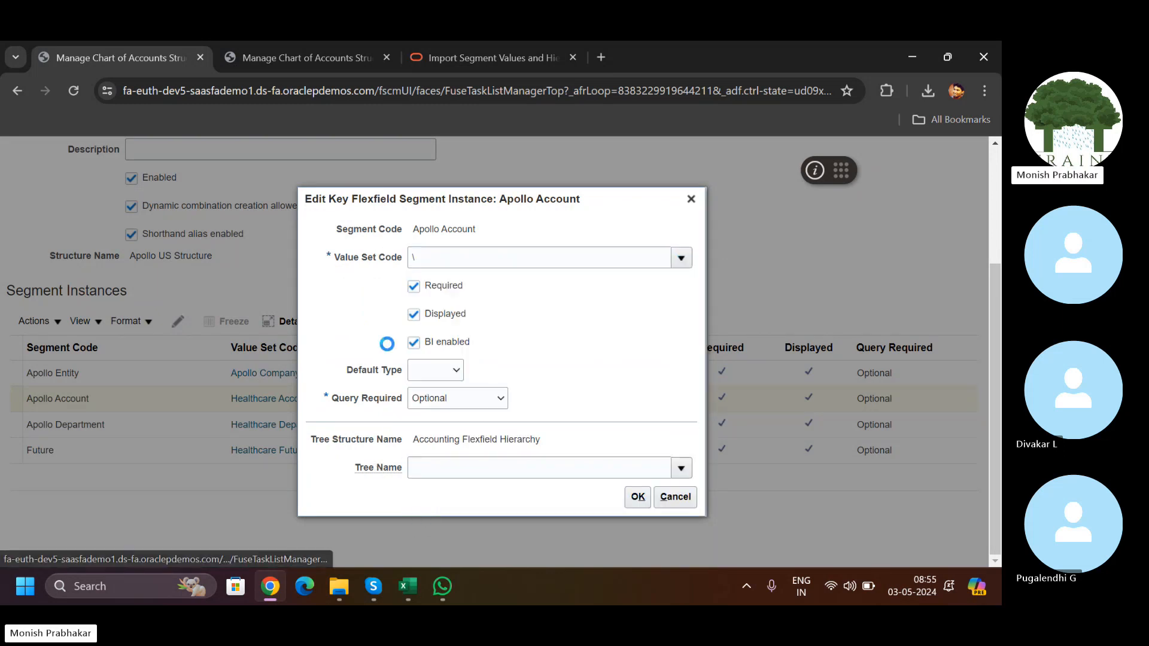
{"action": "left_click", "coordinate": [256, 280]}
{"action": "key", "text": "Caps_Lock"}
{"action": "type", "text": "Ap"}
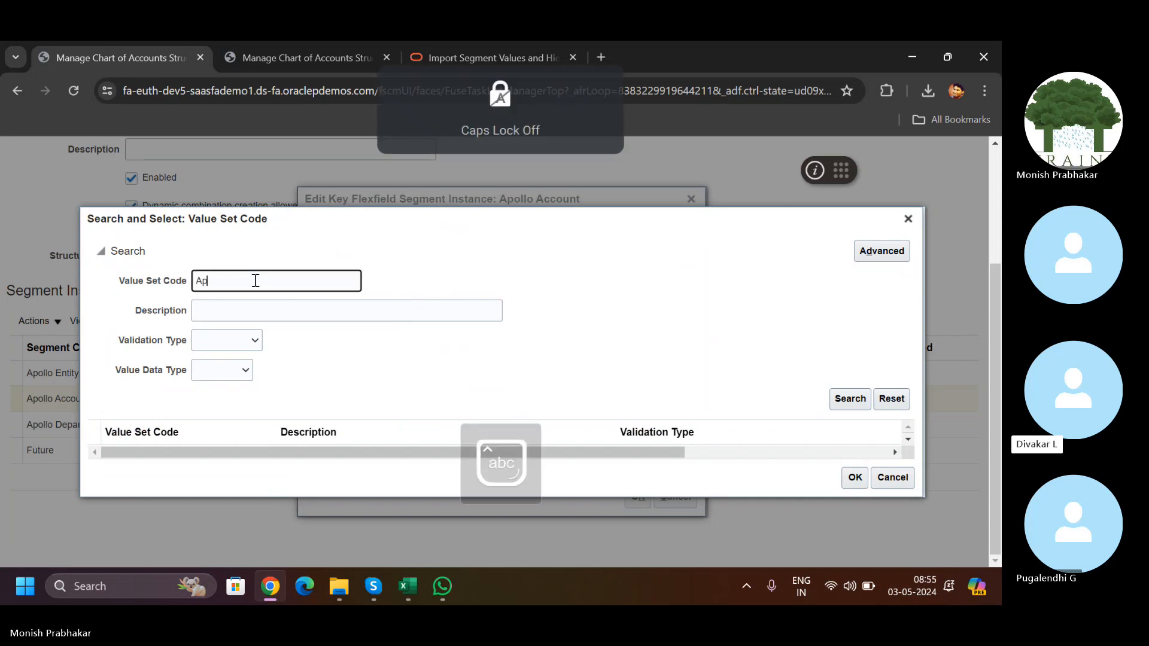
Step: Search the value sets for Apollo and assign the Apollo Account value set to the Apollo Account segment instance
{"action": "type", "text": "ollo"}
{"action": "key", "text": "Return"}
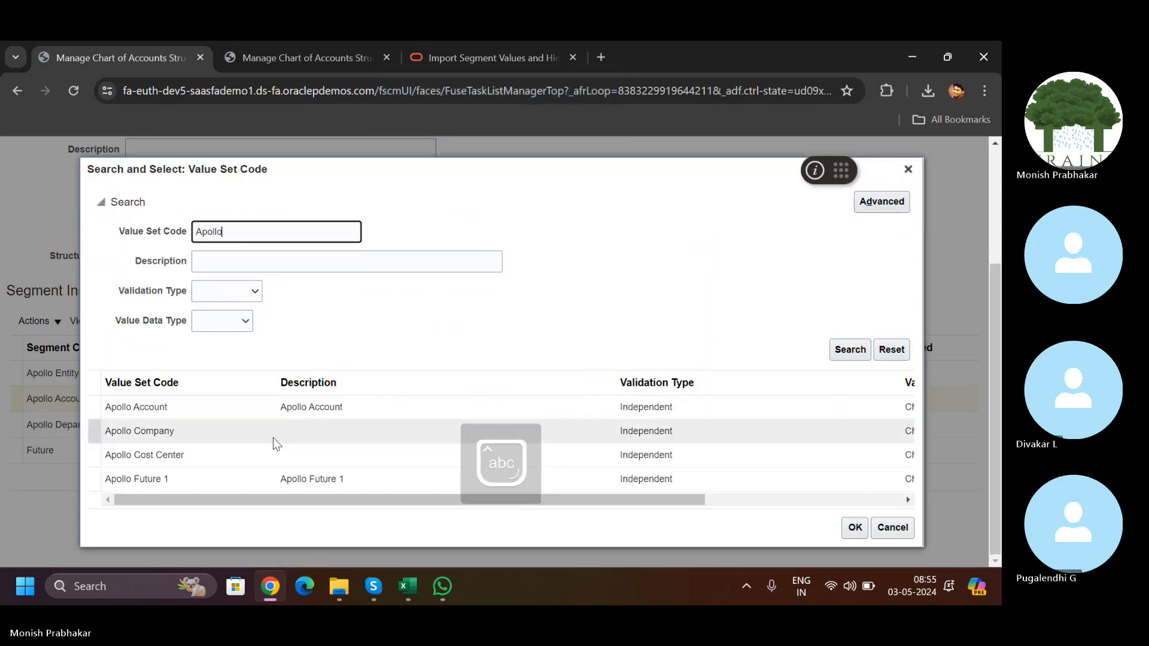
{"action": "left_click", "coordinate": [291, 413]}
{"action": "left_click", "coordinate": [854, 527]}
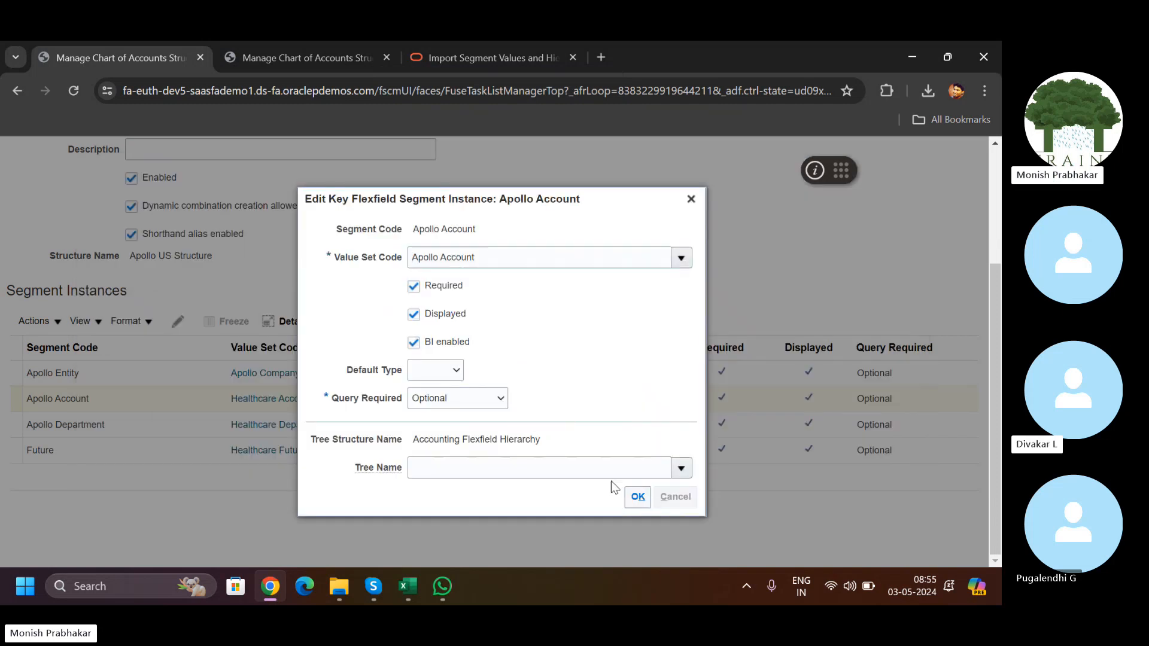
{"action": "left_click", "coordinate": [636, 496]}
Step: Replace the Apollo Department segment instance's value set with Apollo Cost Center, searching the value set codes for Apollo
{"action": "left_click", "coordinate": [374, 419]}
{"action": "left_click", "coordinate": [178, 321]}
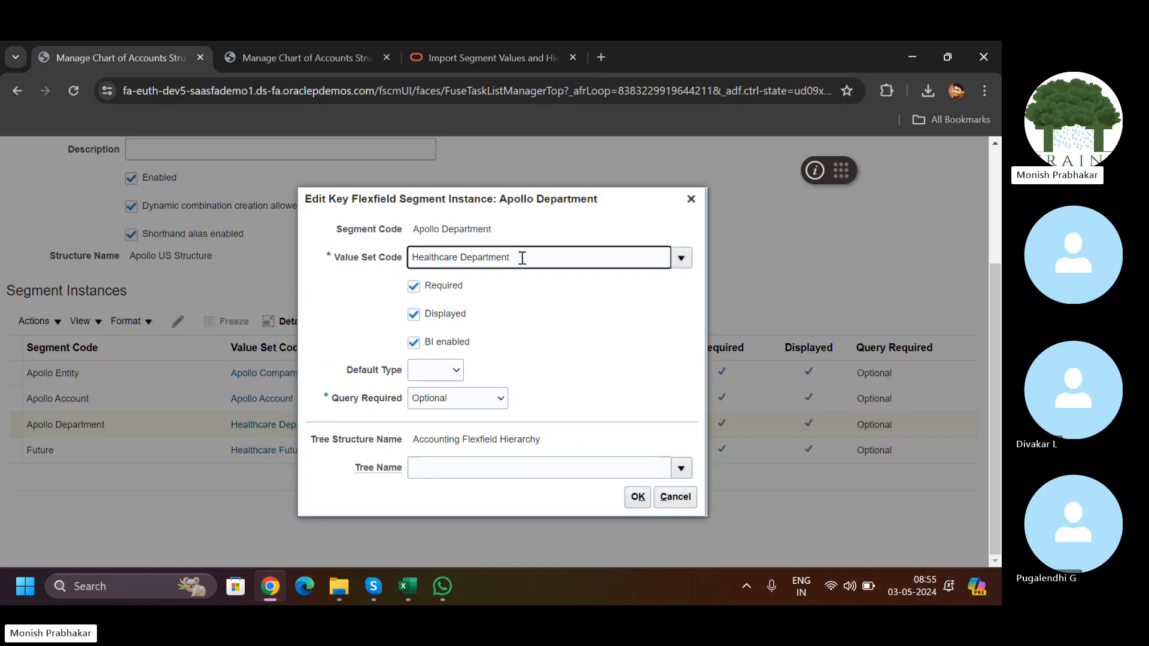
{"action": "key", "text": "BackSpace"}
{"action": "left_click", "coordinate": [681, 258]}
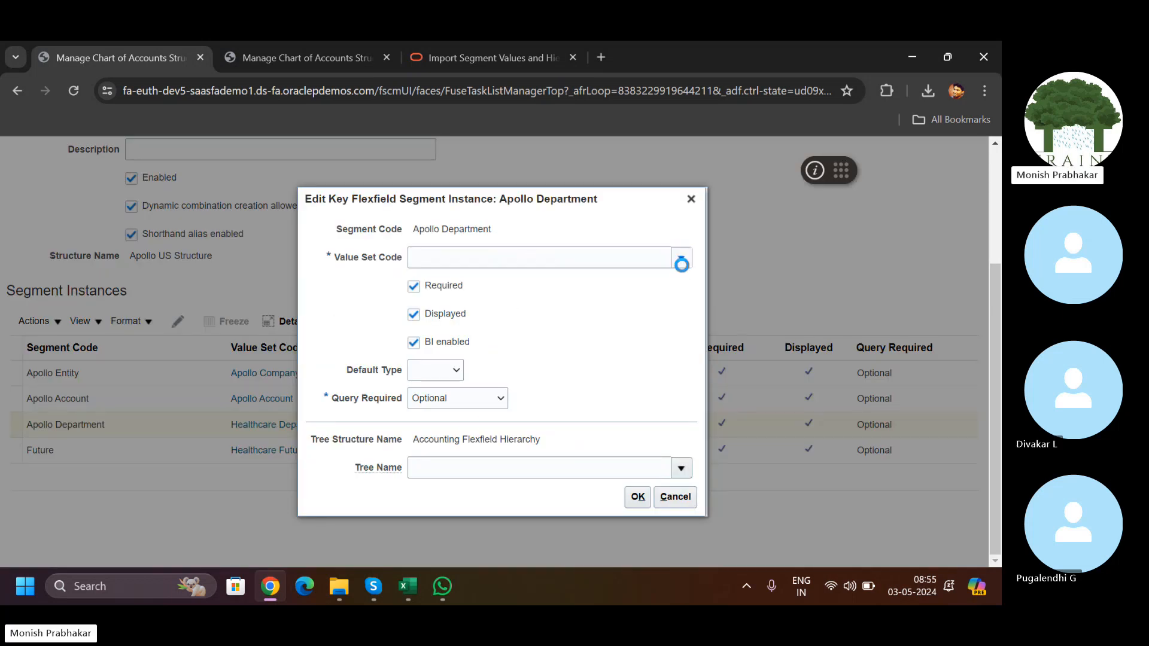
{"action": "left_click", "coordinate": [426, 517]}
{"action": "key", "text": "Caps_Lock"}
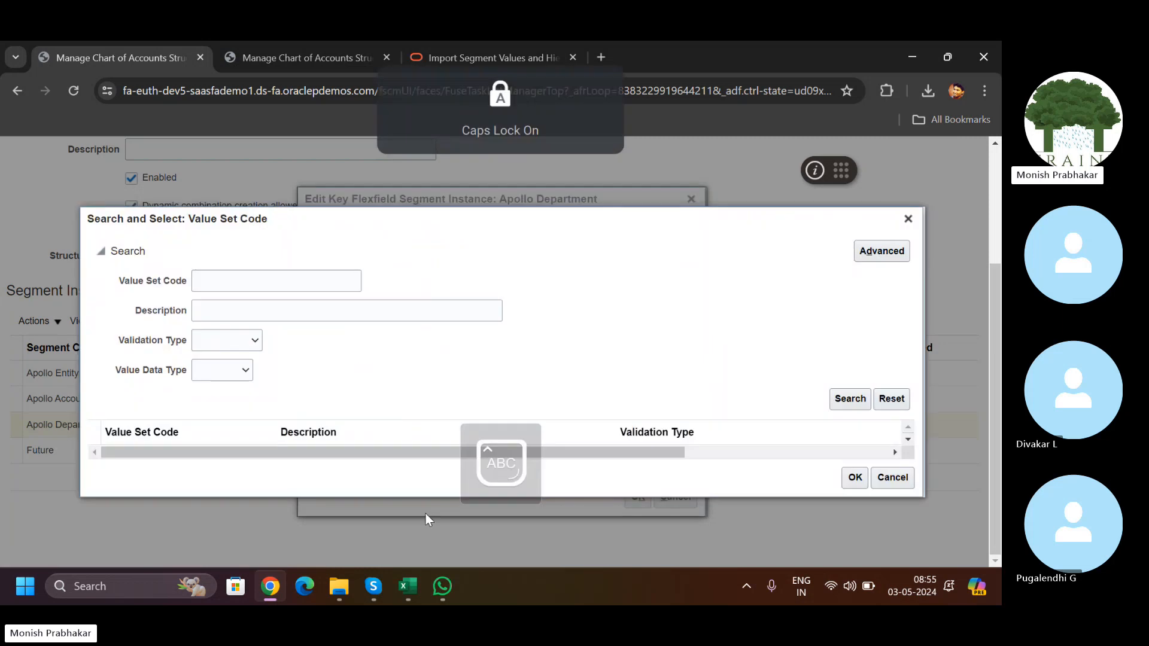
{"action": "left_click", "coordinate": [229, 281]}
{"action": "type", "text": "A"}
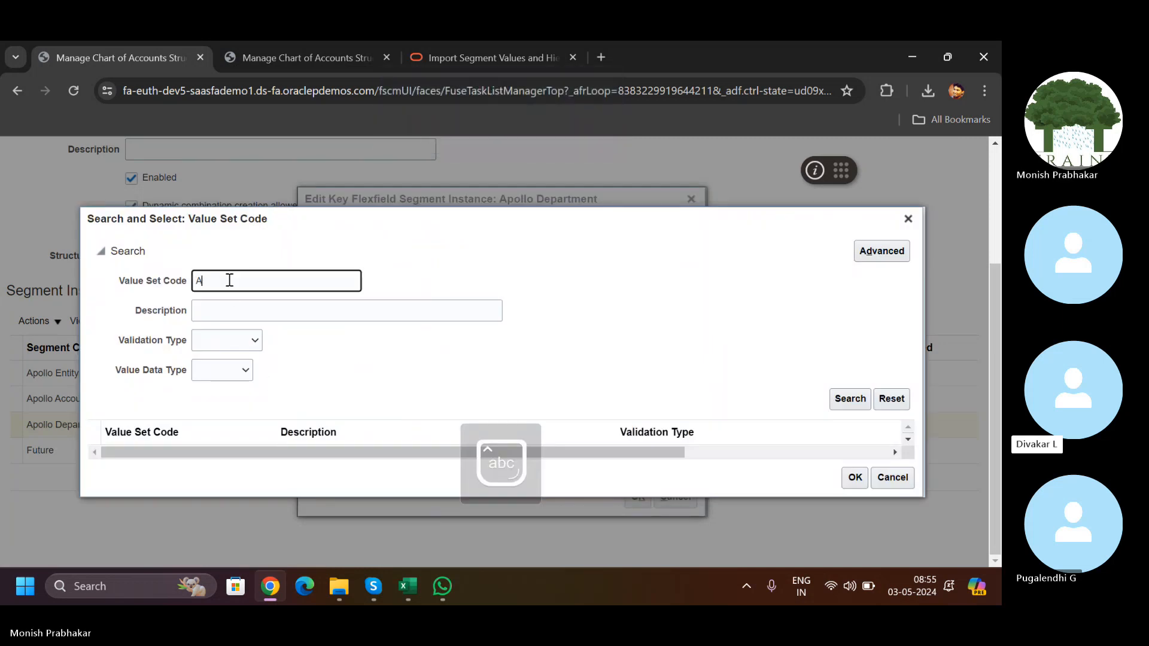
{"action": "key", "text": "Caps_Lock"}
{"action": "type", "text": "pollo"}
{"action": "key", "text": "Return"}
{"action": "left_click", "coordinate": [186, 454]}
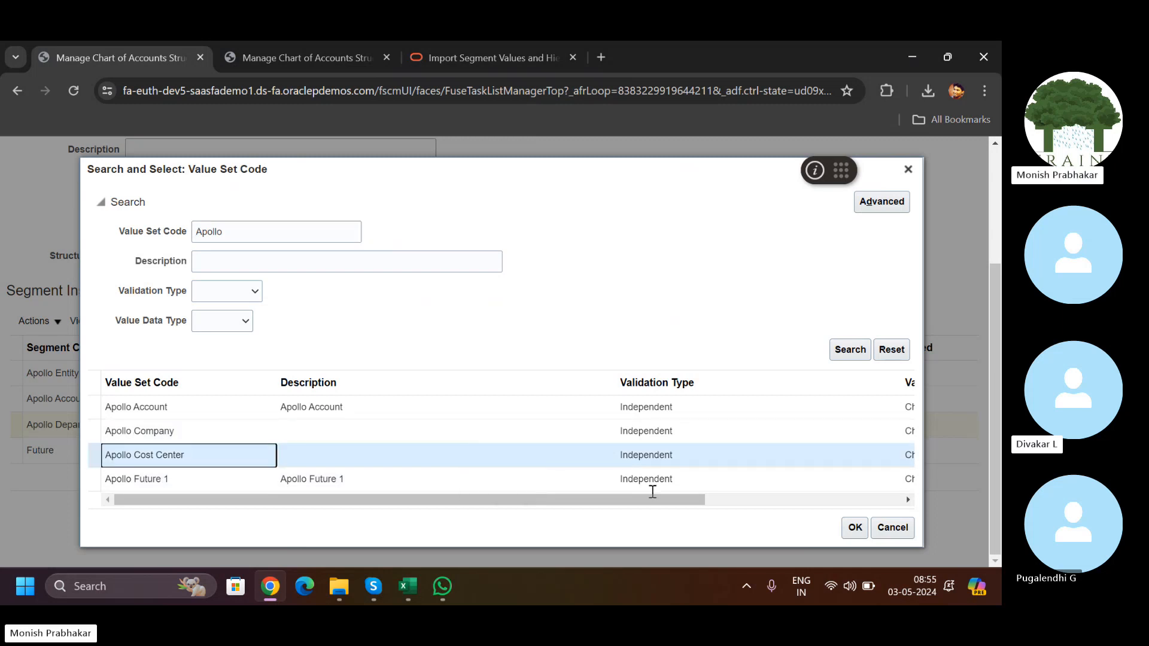
{"action": "left_click", "coordinate": [855, 528]}
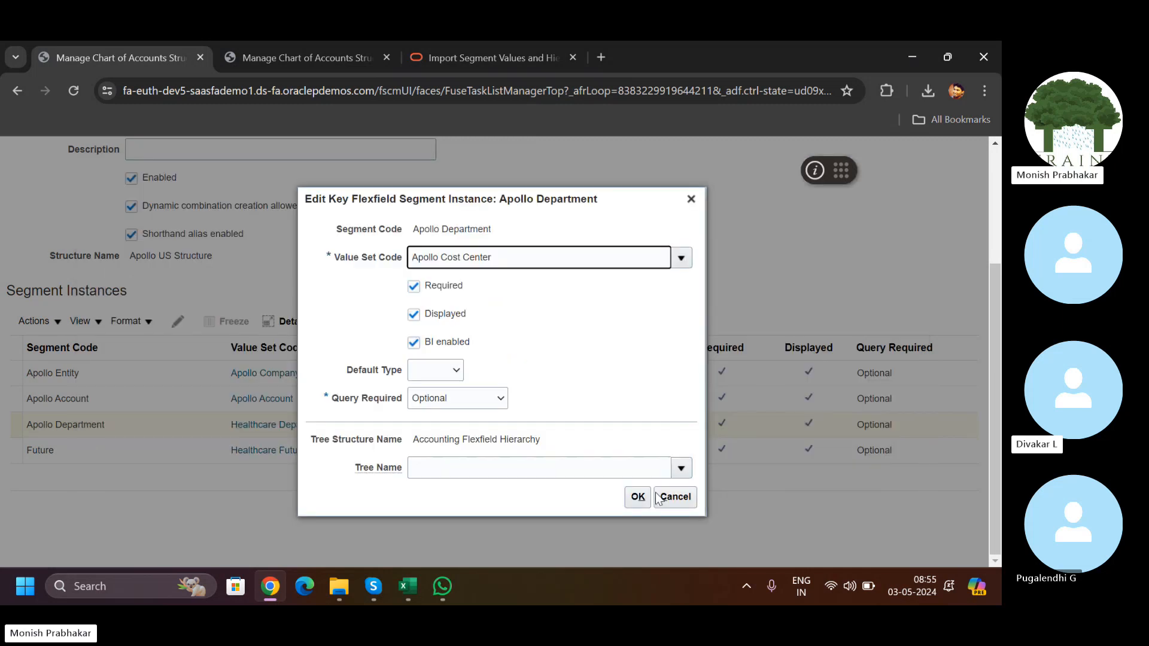
{"action": "left_click", "coordinate": [636, 500]}
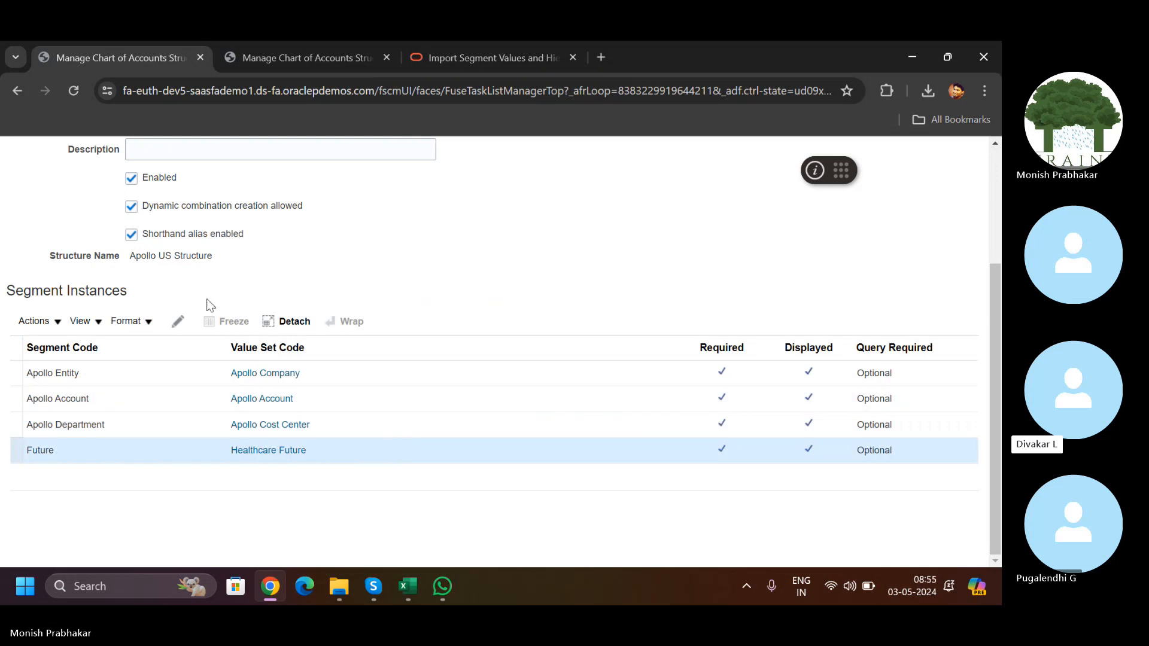
Step: Replace the Future segment instance's value set with Apollo Future 1, searching the value set codes for Apollo
{"action": "left_click", "coordinate": [178, 322]}
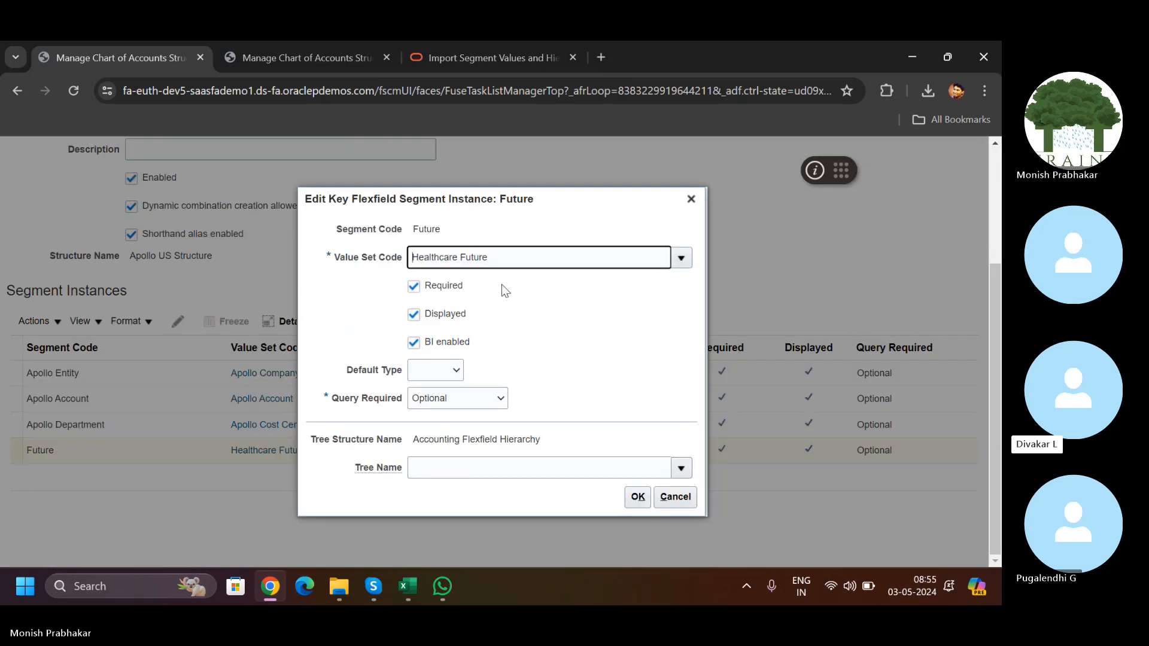
{"action": "triple_click", "coordinate": [503, 257]}
{"action": "key", "text": "BackSpace"}
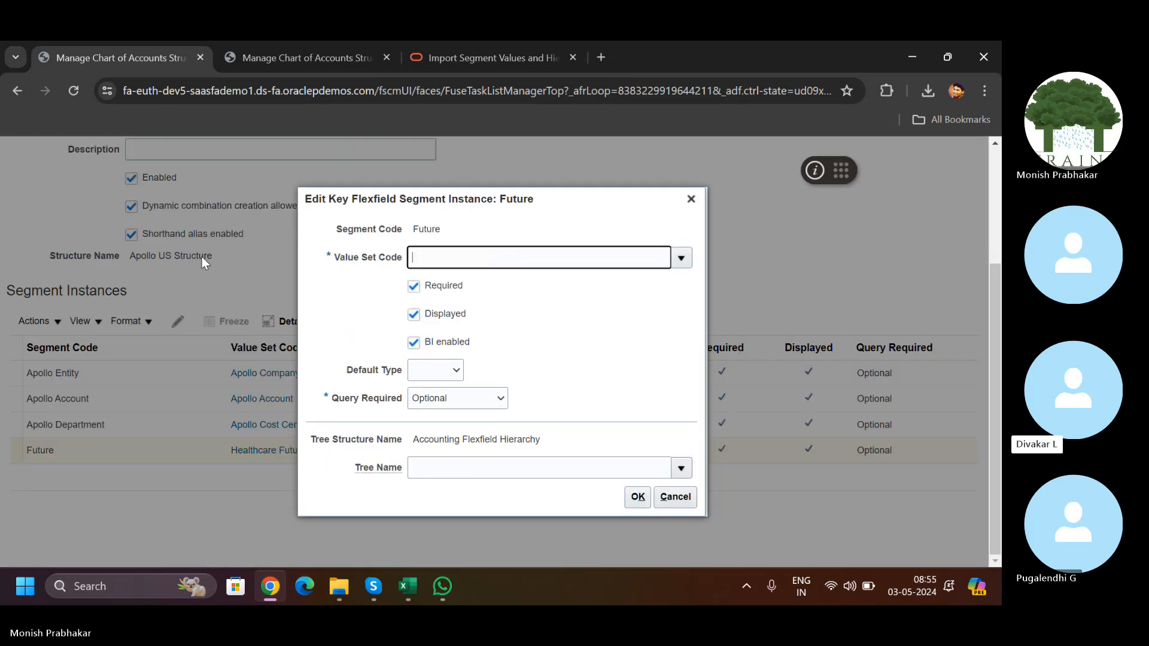
{"action": "left_click", "coordinate": [685, 257]}
{"action": "left_click", "coordinate": [431, 517]}
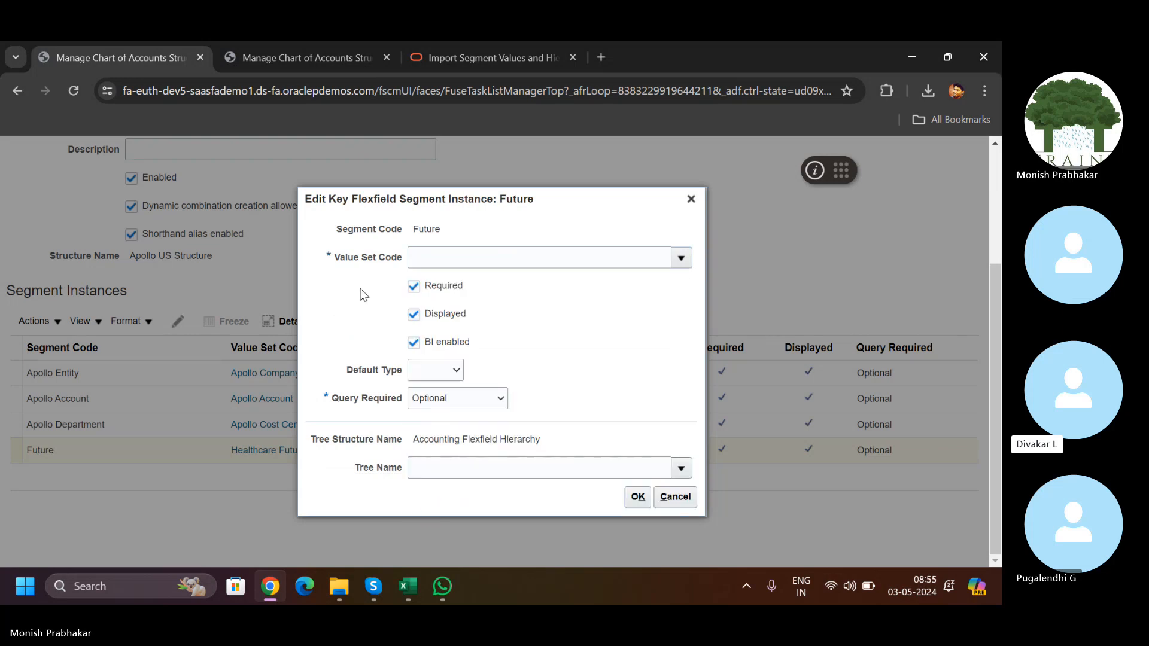
{"action": "left_click", "coordinate": [267, 285]}
{"action": "type", "text": "Ap"}
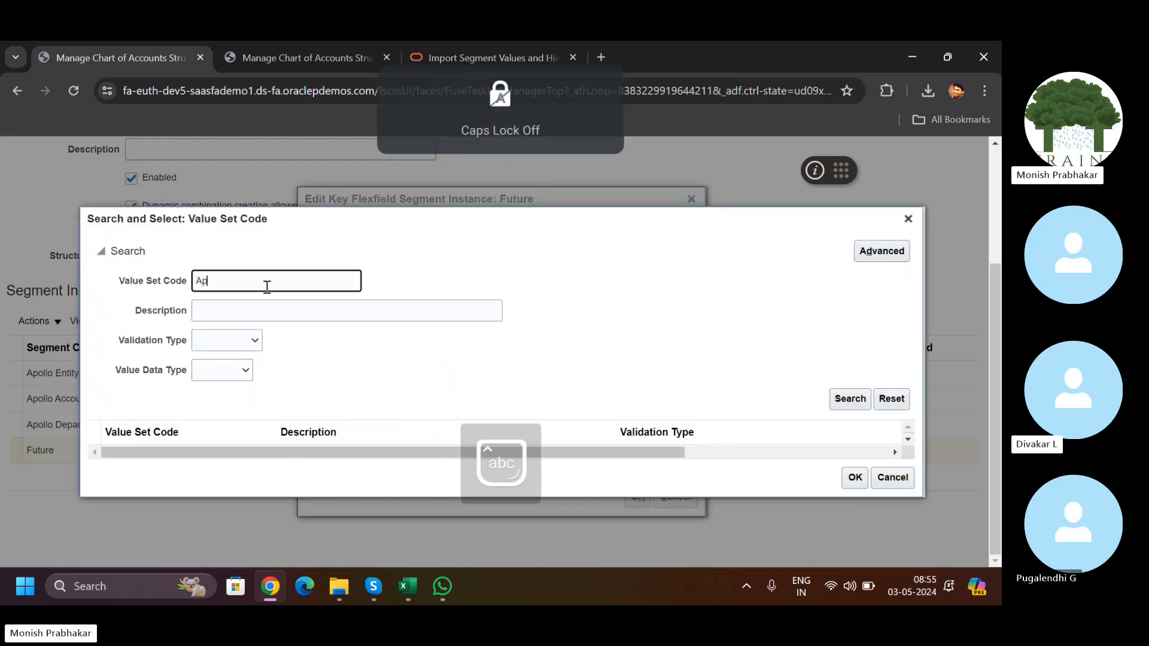
{"action": "type", "text": "ollo"}
{"action": "key", "text": "Return"}
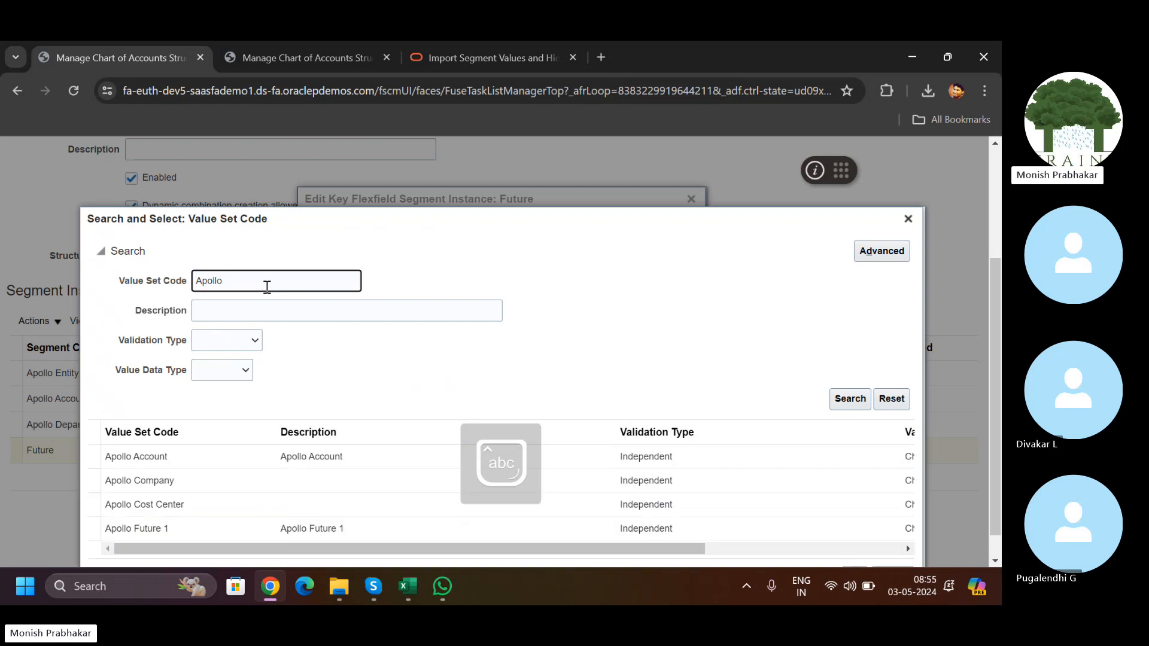
{"action": "left_click", "coordinate": [172, 477]}
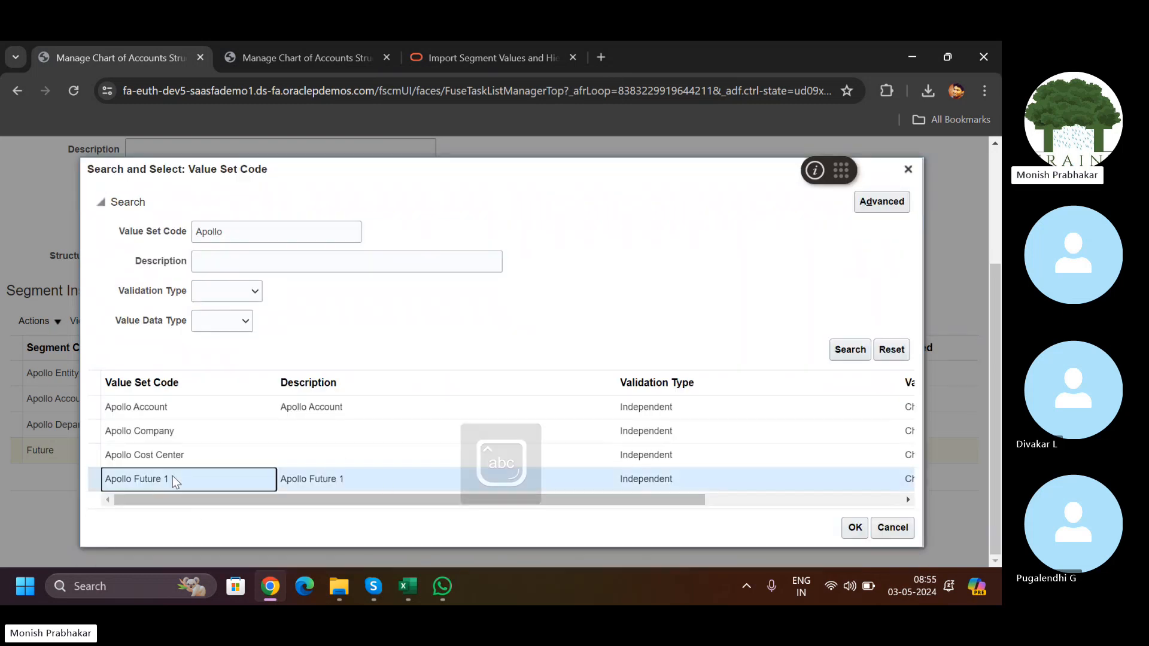
{"action": "left_click", "coordinate": [852, 529]}
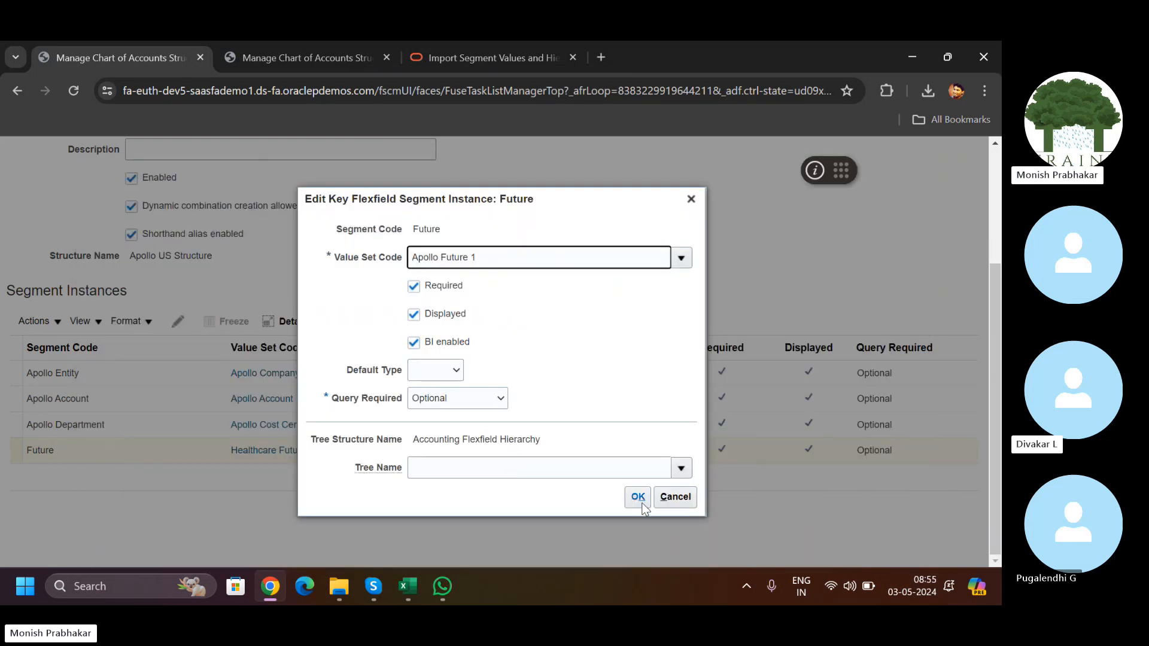
{"action": "left_click", "coordinate": [642, 505]}
Step: Save and close the APOLLO_COA structure instance and exit the Key Flexfield Structure Instances page
{"action": "scroll", "coordinate": [658, 499], "scroll_direction": "up", "scroll_amount": 3}
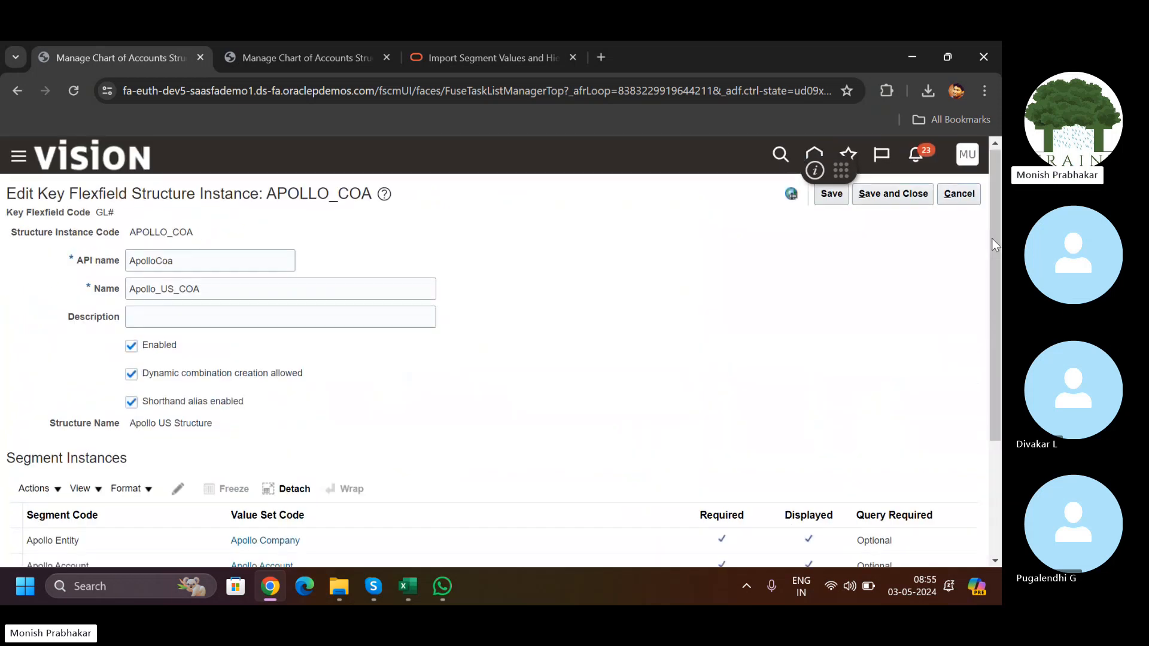
{"action": "left_click", "coordinate": [887, 201]}
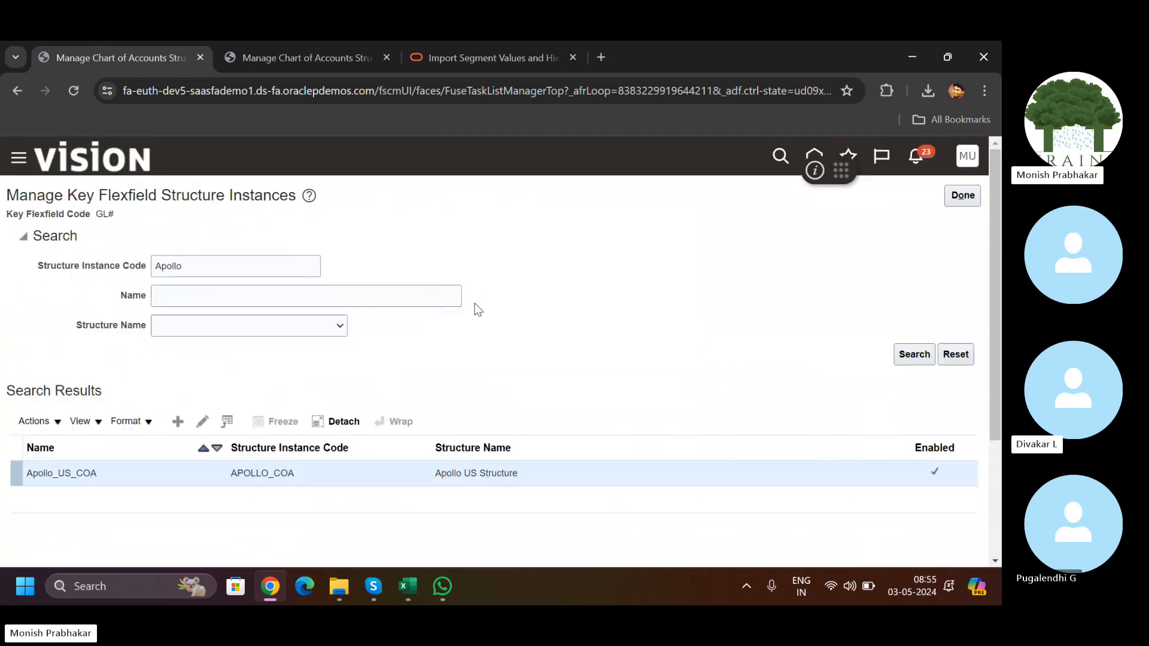
{"action": "left_click", "coordinate": [963, 196]}
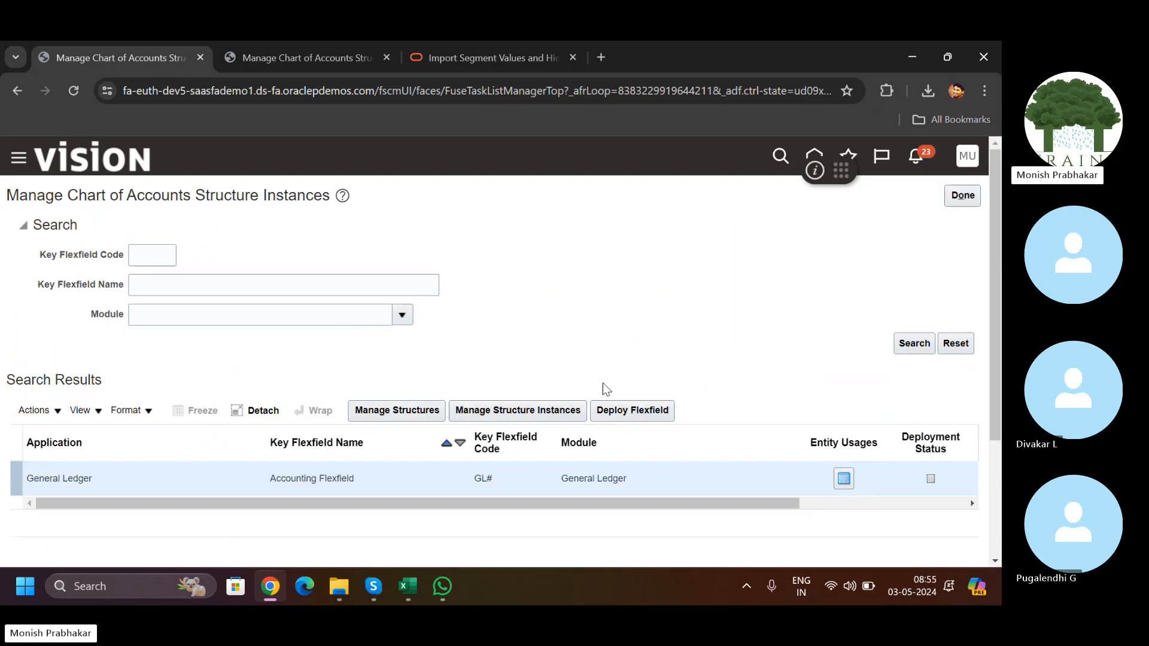
Step: Deploy the Accounting Flexfield and dismiss the earlier deployment's confirmation on the Manage Chart of Accounts Structures page
{"action": "left_click", "coordinate": [620, 413]}
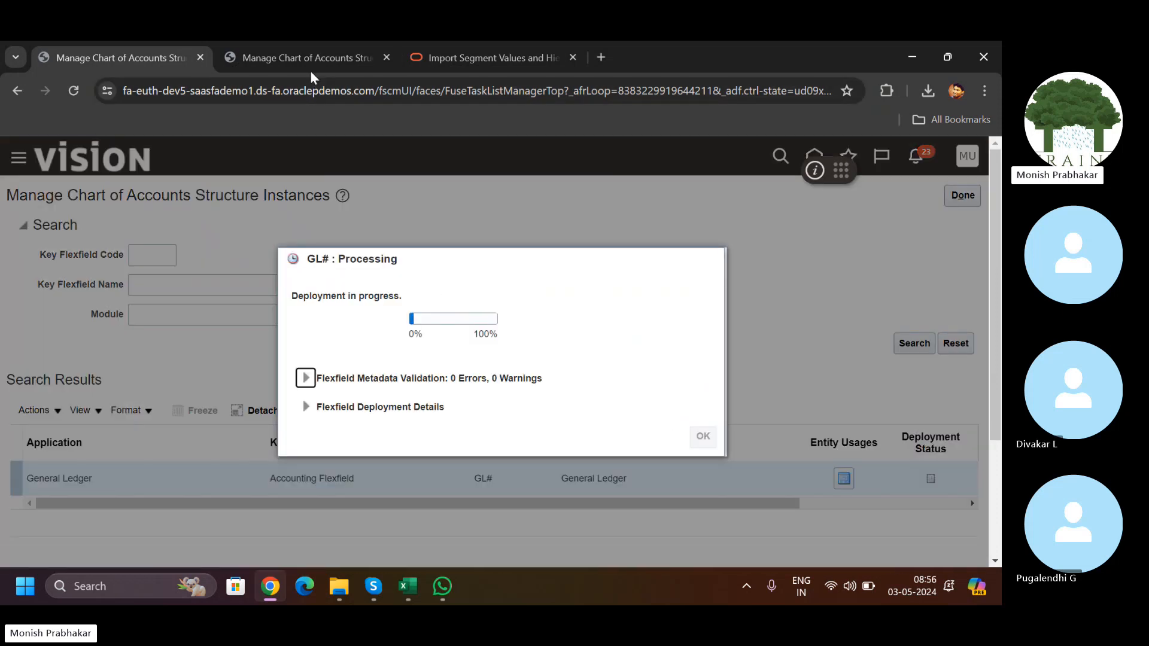
{"action": "left_click", "coordinate": [300, 43]}
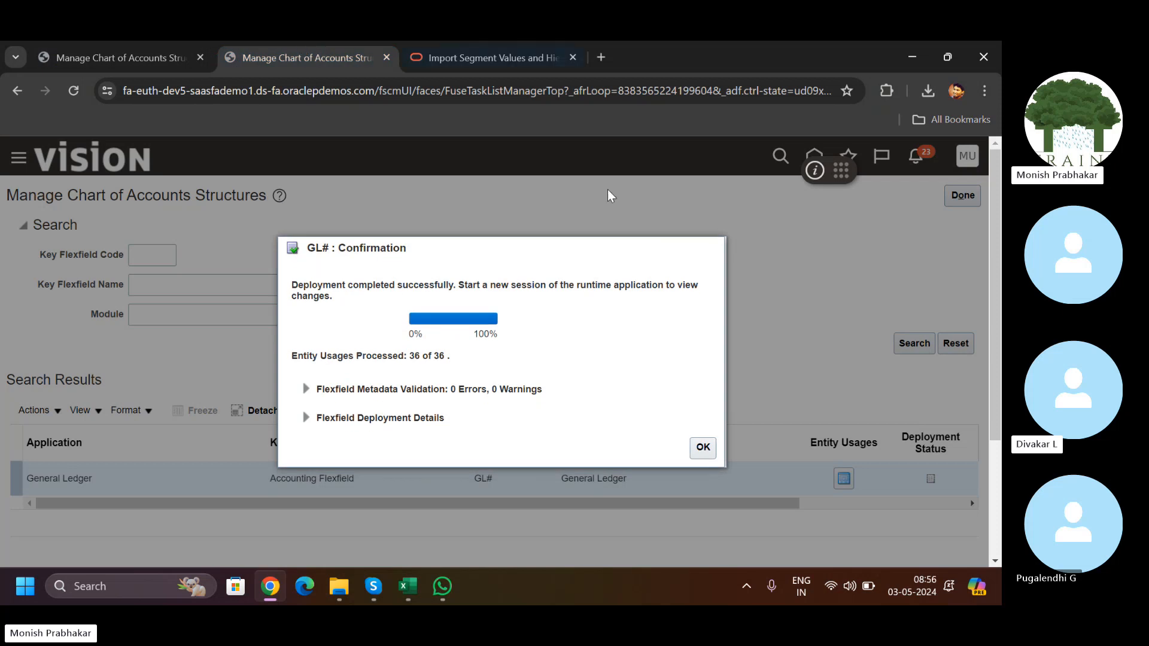
{"action": "left_click", "coordinate": [702, 448]}
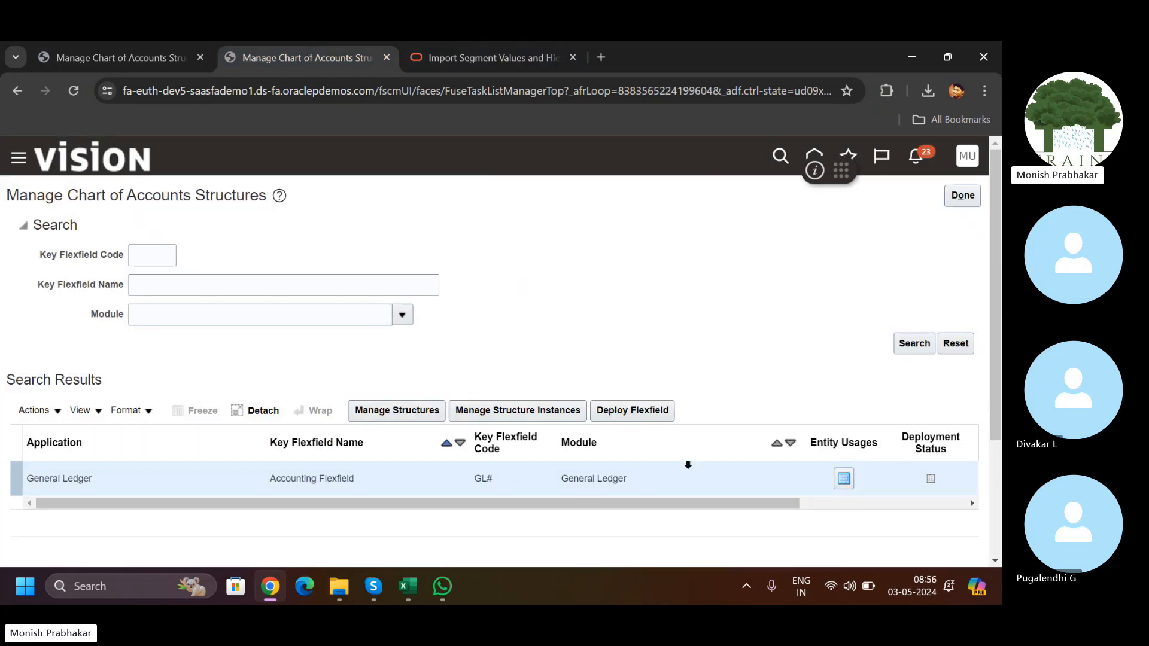
Step: Check the flexfield deployment's progress and refresh the search results on the Manage Chart of Accounts Structures page
{"action": "left_click", "coordinate": [108, 58]}
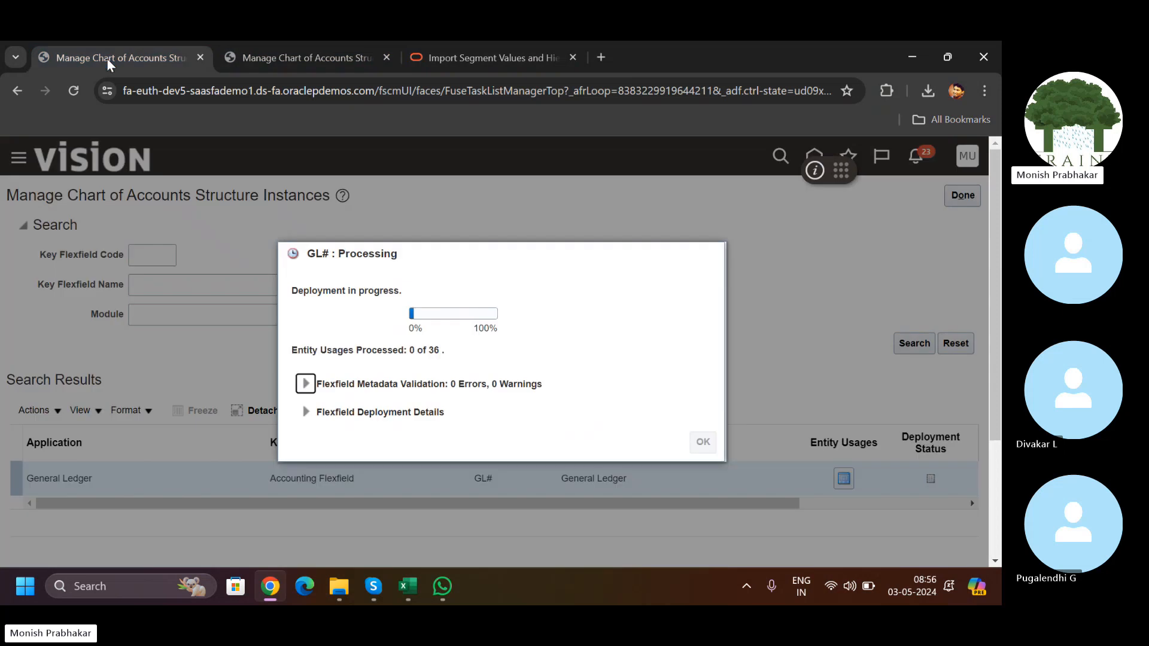
{"action": "left_click", "coordinate": [313, 54]}
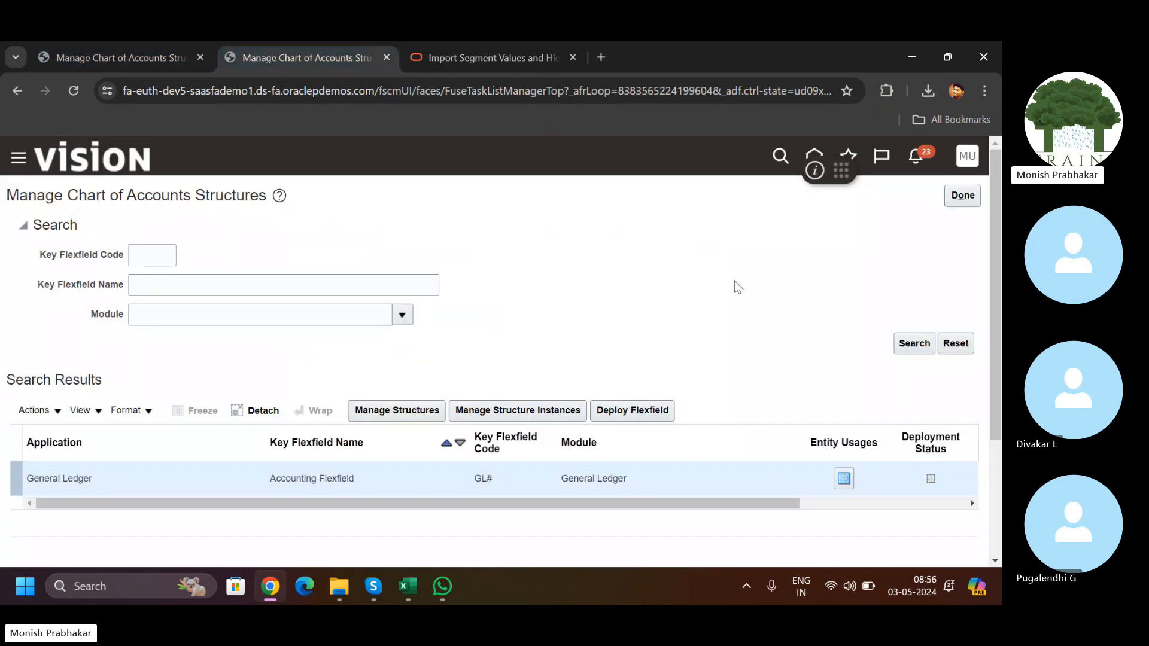
{"action": "left_click", "coordinate": [914, 343]}
{"action": "left_click_drag", "start_coordinate": [696, 503], "coordinate": [666, 505]}
{"action": "left_click", "coordinate": [71, 54]}
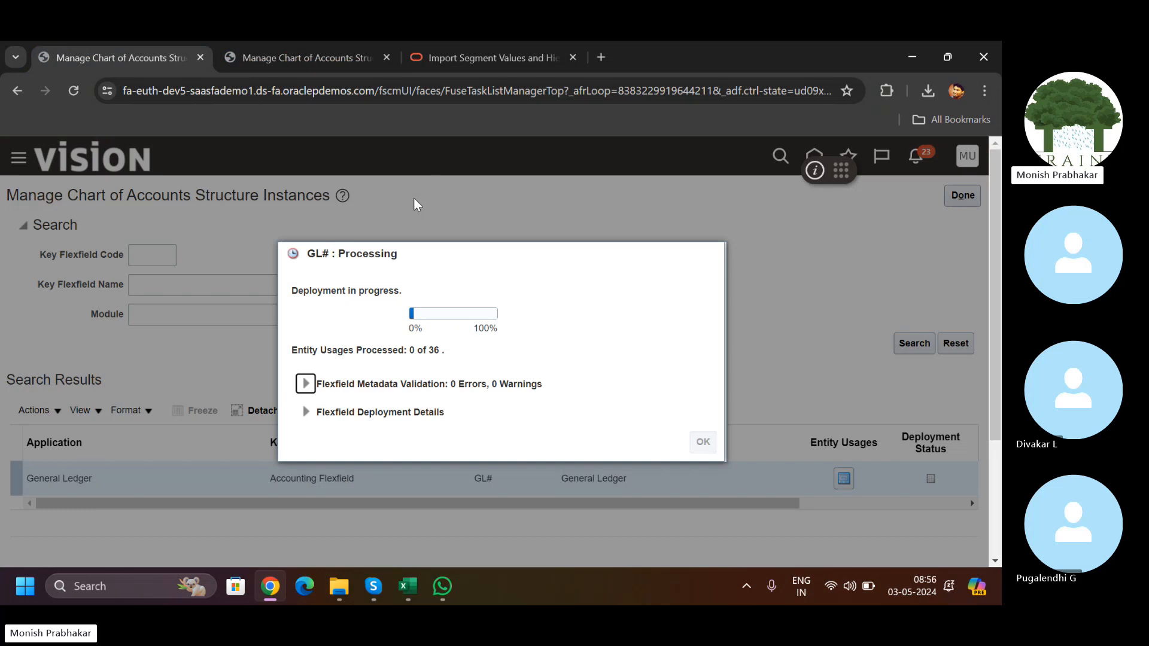
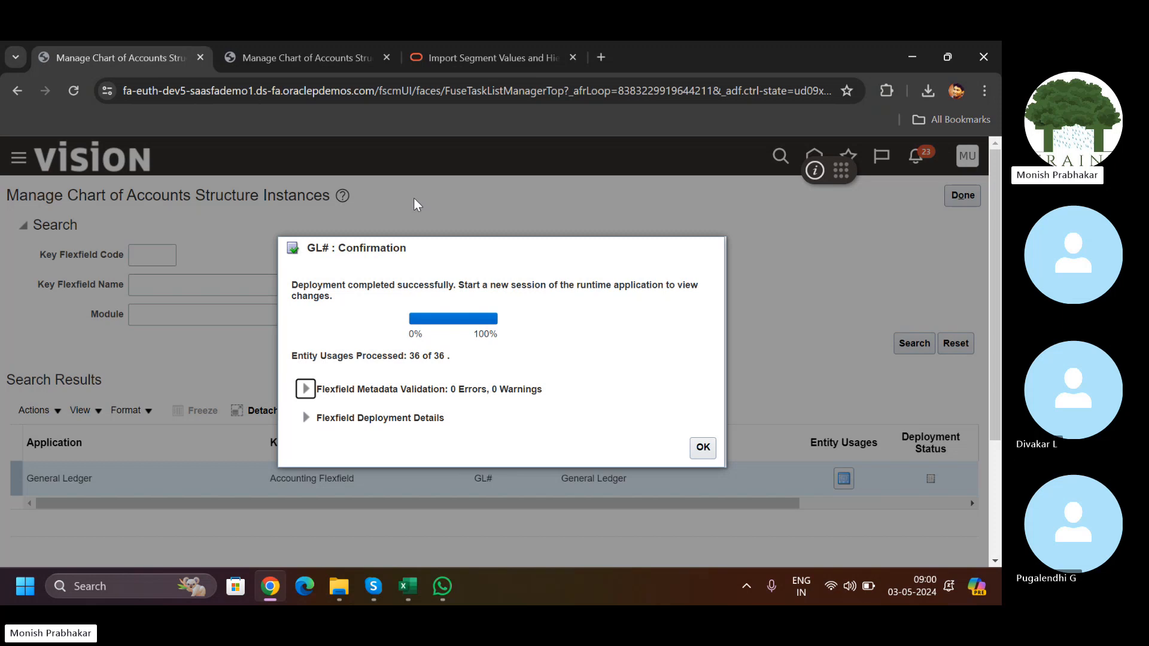
Step: Dismiss the deployment confirmation and close the Chart of Accounts Structure Instances and Structures pages
{"action": "left_click", "coordinate": [702, 448]}
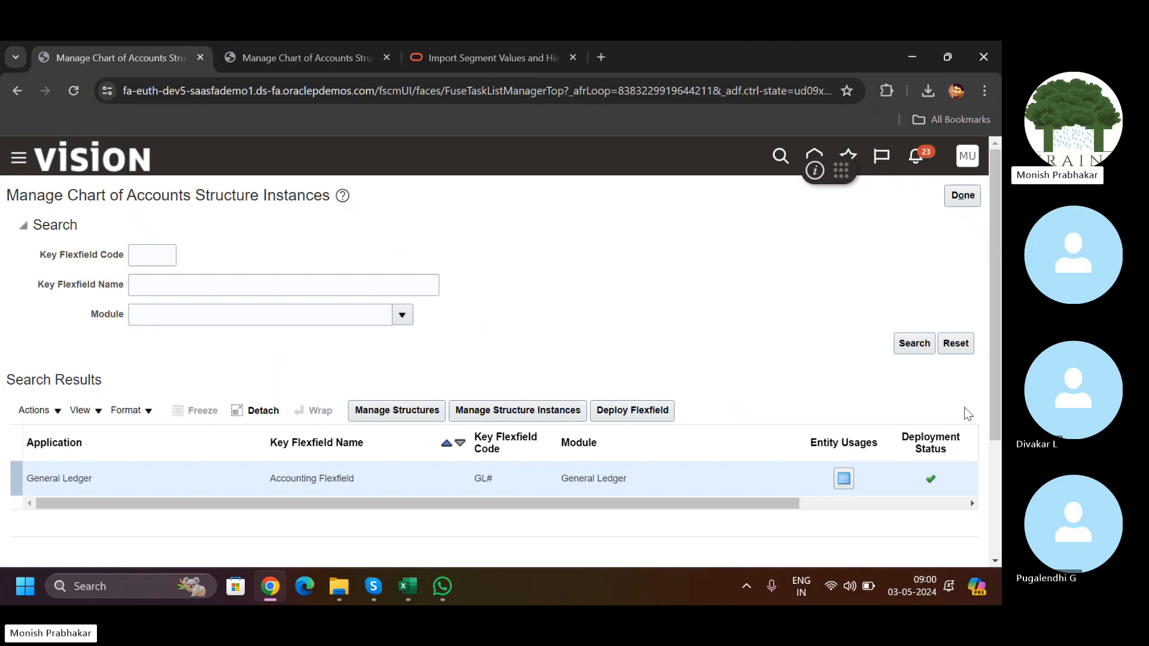
{"action": "left_click", "coordinate": [963, 196]}
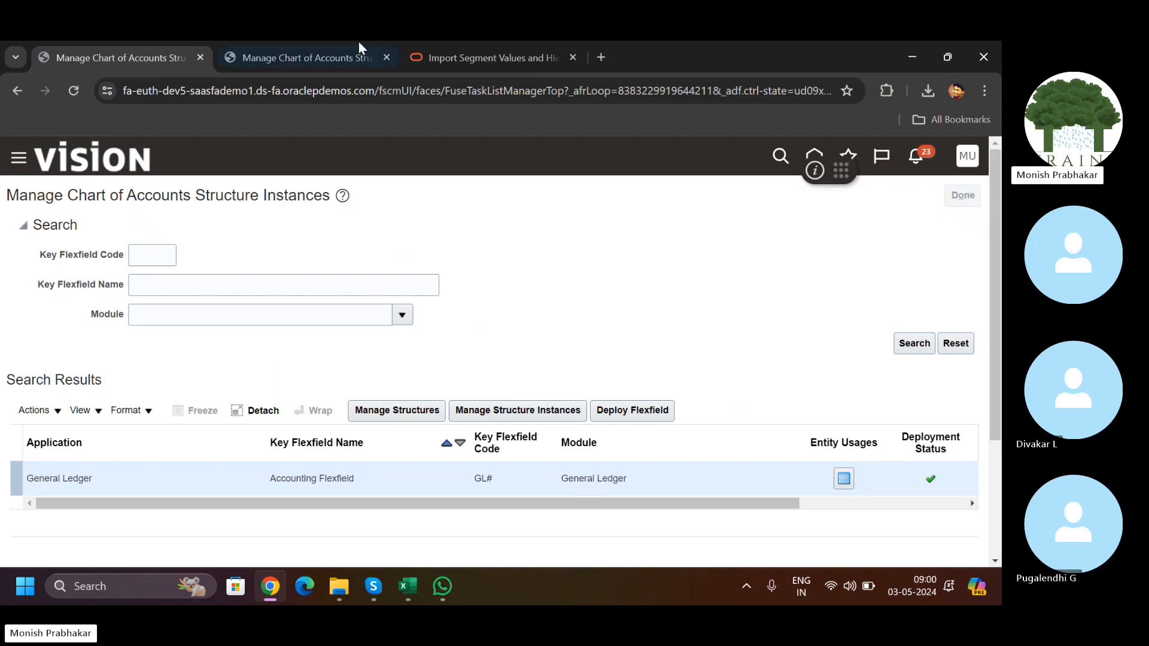
{"action": "left_click", "coordinate": [371, 57]}
{"action": "left_click", "coordinate": [385, 59]}
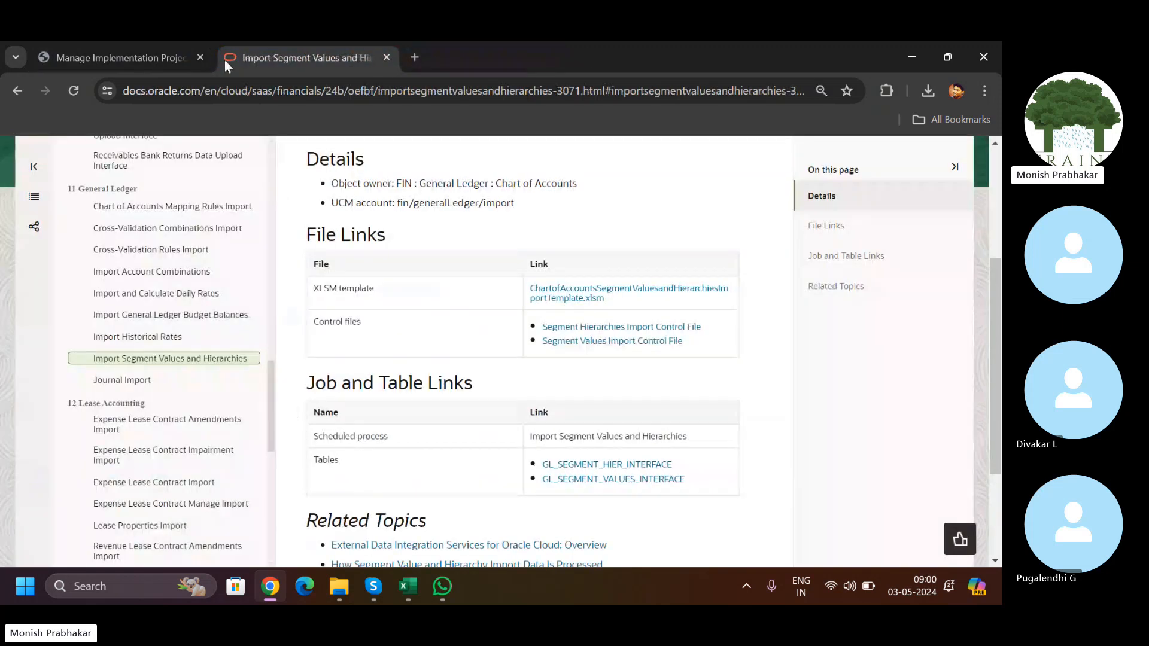
Step: Open the Manage Chart of Accounts Value Set Values task from the Apollo Implementation Project
{"action": "left_click", "coordinate": [90, 48]}
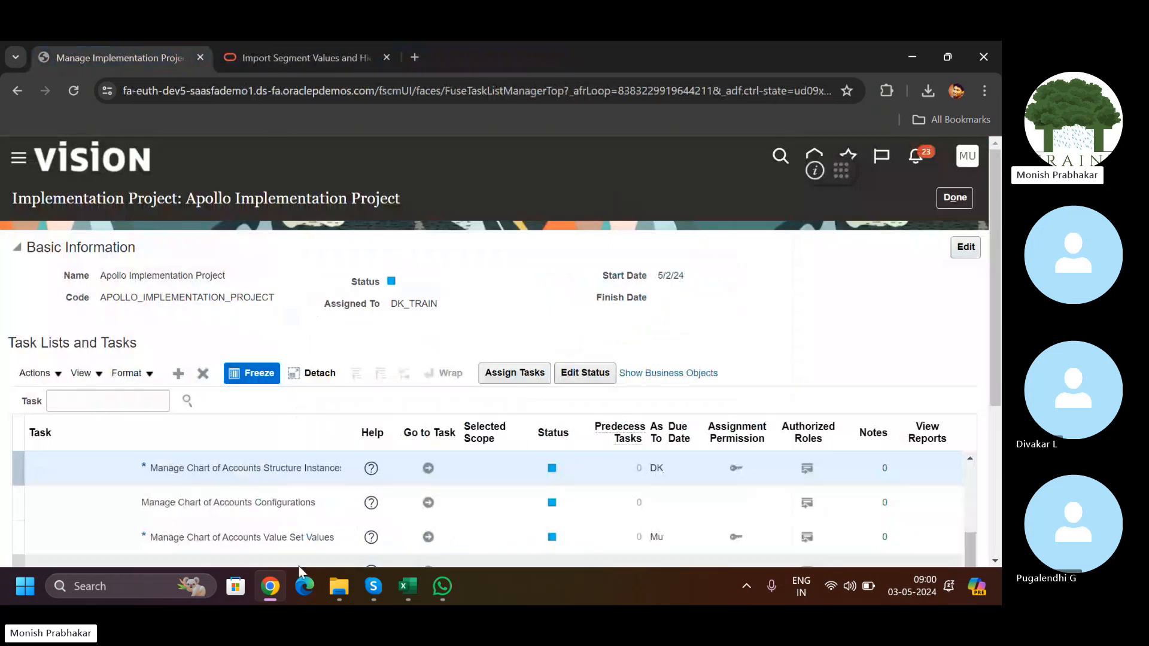
{"action": "left_click", "coordinate": [431, 544]}
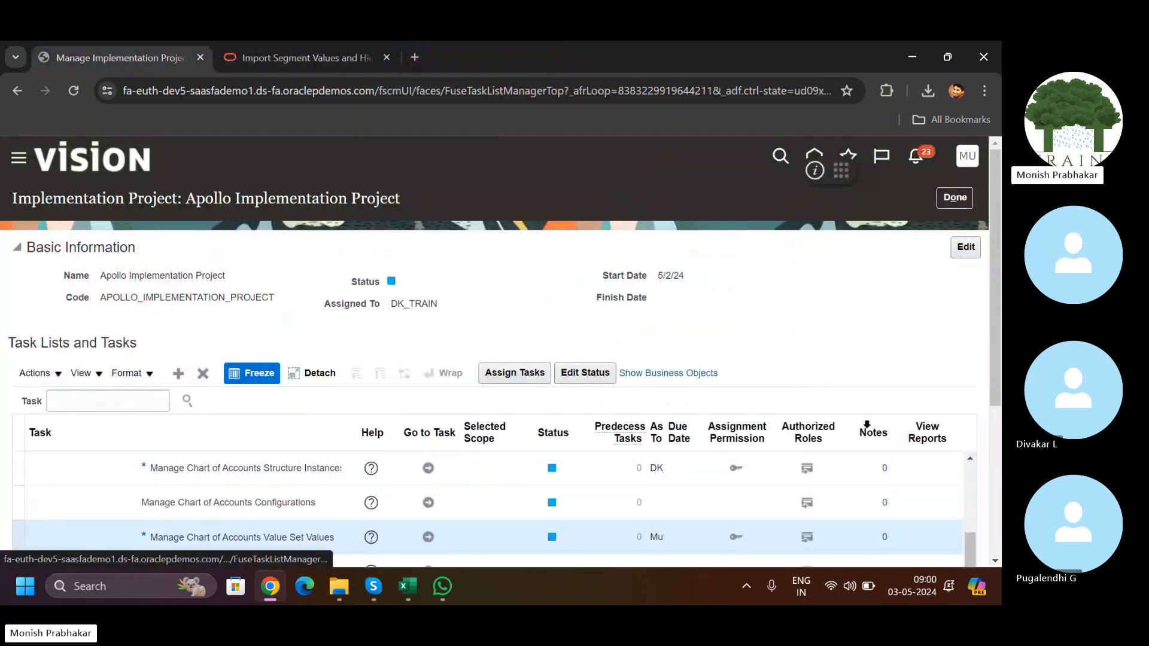
{"action": "left_click_drag", "start_coordinate": [999, 330], "coordinate": [998, 412]}
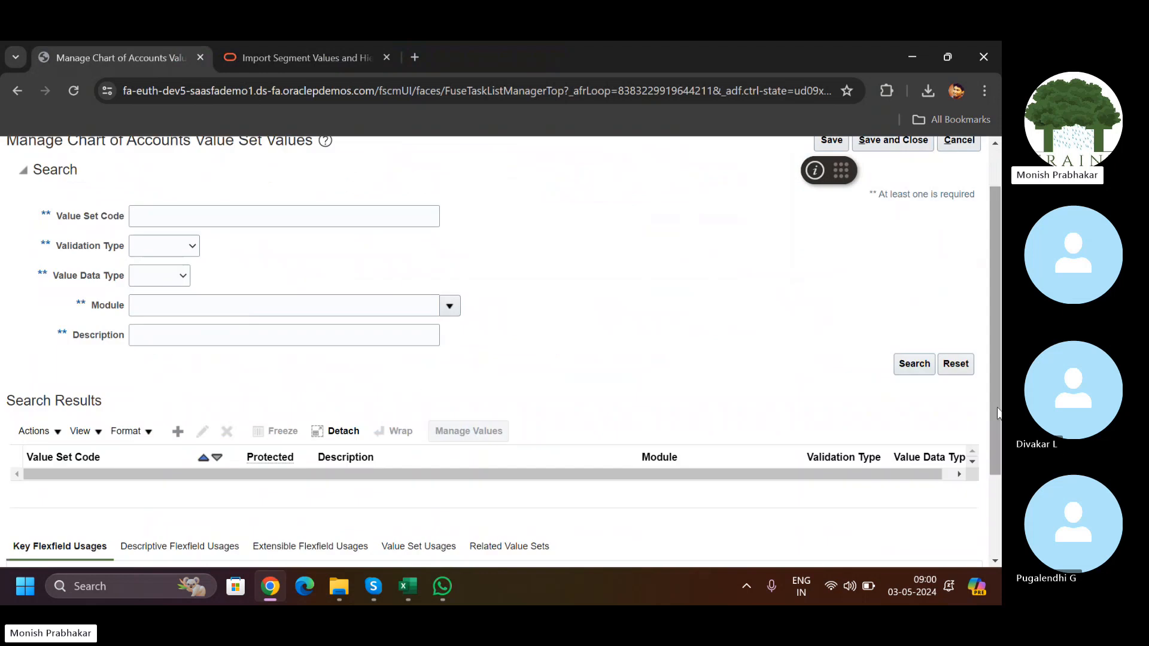
Step: Search the value set codes for Apollo and select the Apollo Company value set
{"action": "left_click", "coordinate": [153, 215]}
{"action": "key", "text": "Caps_Lock"}
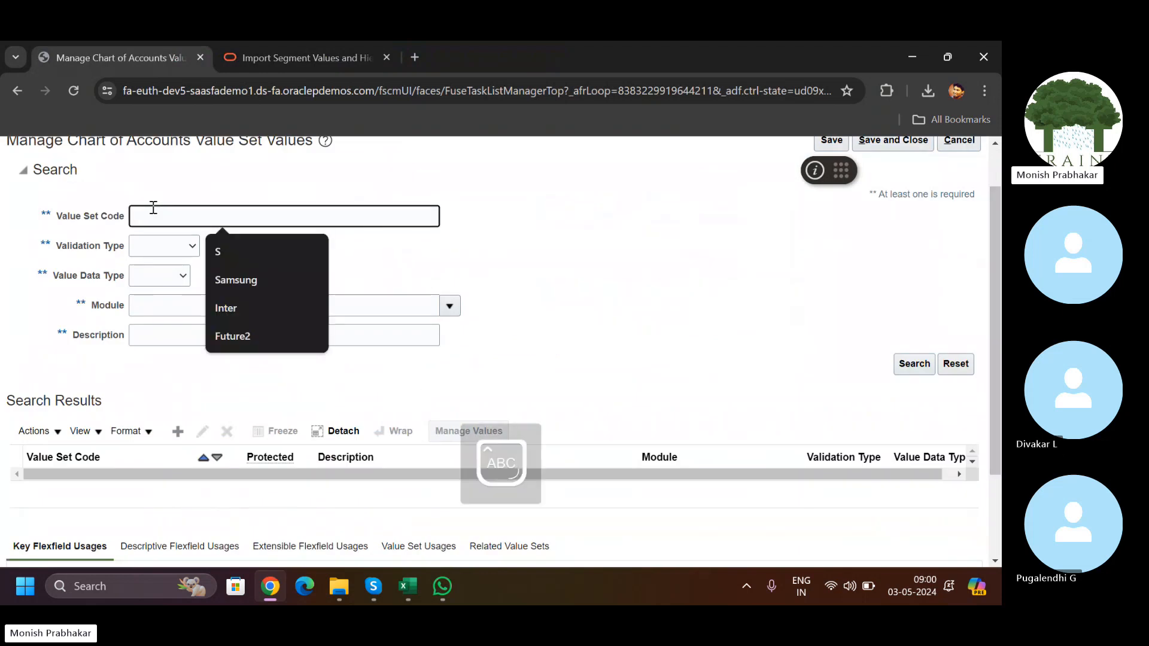
{"action": "type", "text": "Apollo"}
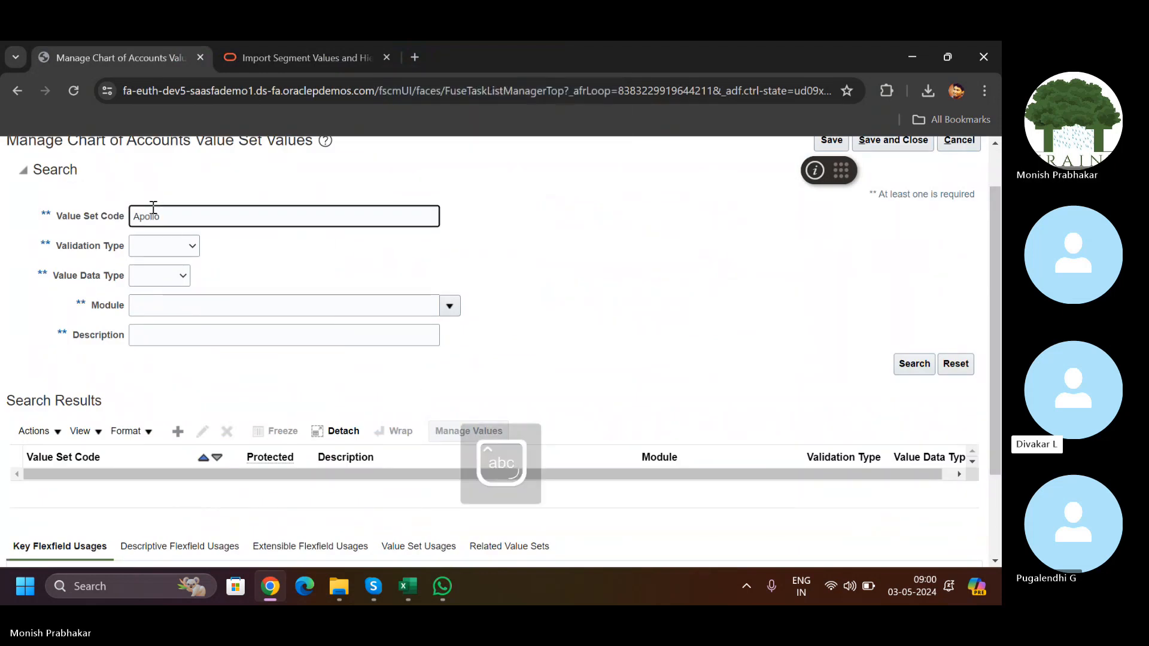
{"action": "key", "text": "Return"}
{"action": "left_click", "coordinate": [311, 508]}
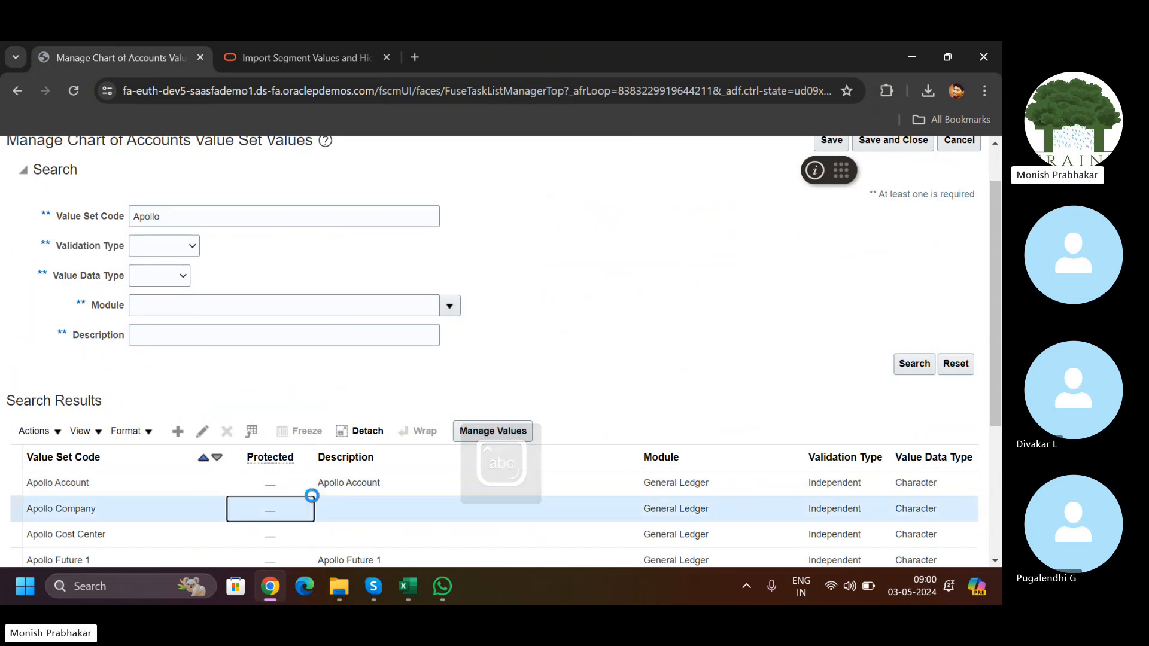
Step: Open the values of the Apollo Company value set and list all of them
{"action": "left_click", "coordinate": [500, 431]}
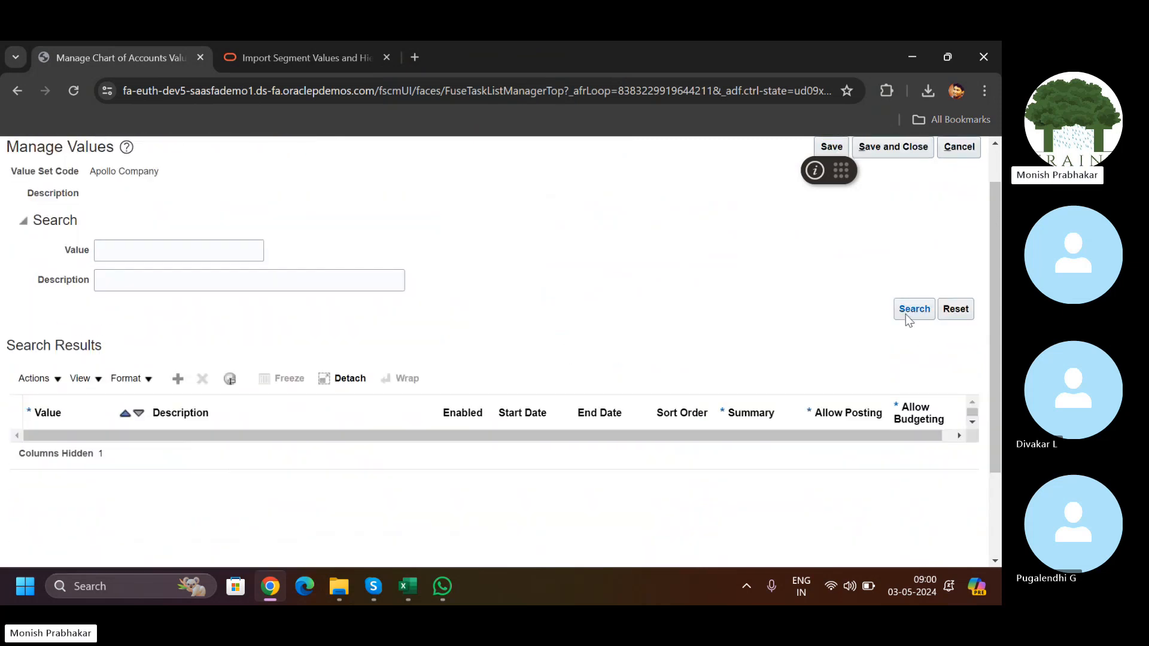
{"action": "left_click", "coordinate": [909, 313]}
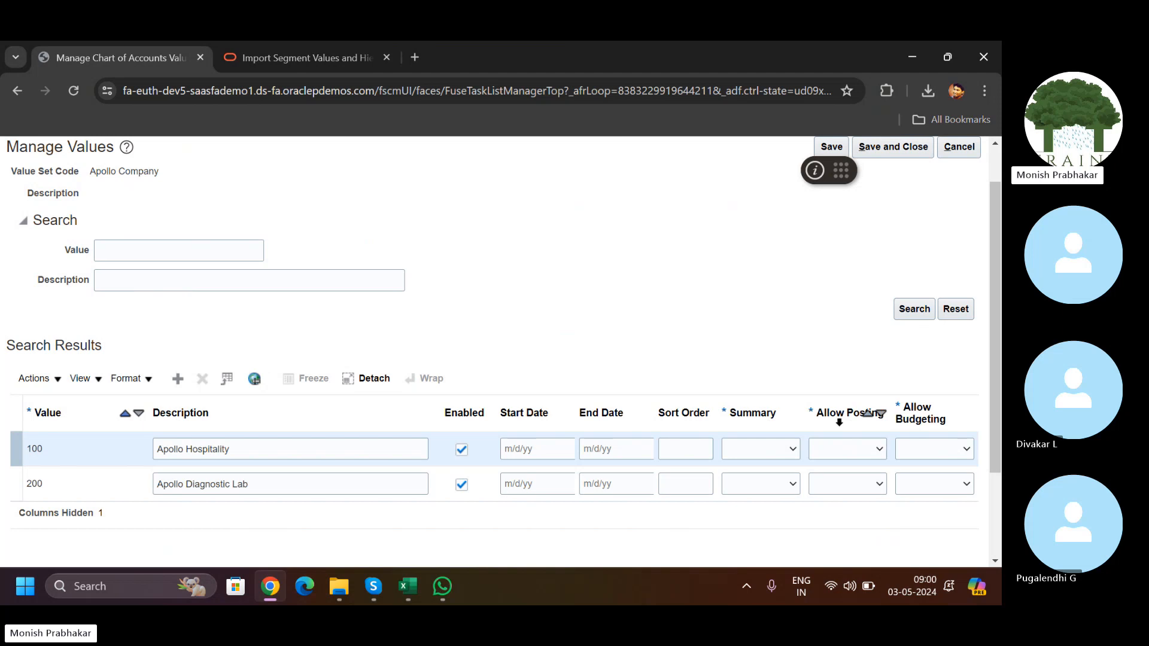
{"action": "scroll", "coordinate": [775, 353], "scroll_direction": "down", "scroll_amount": 2}
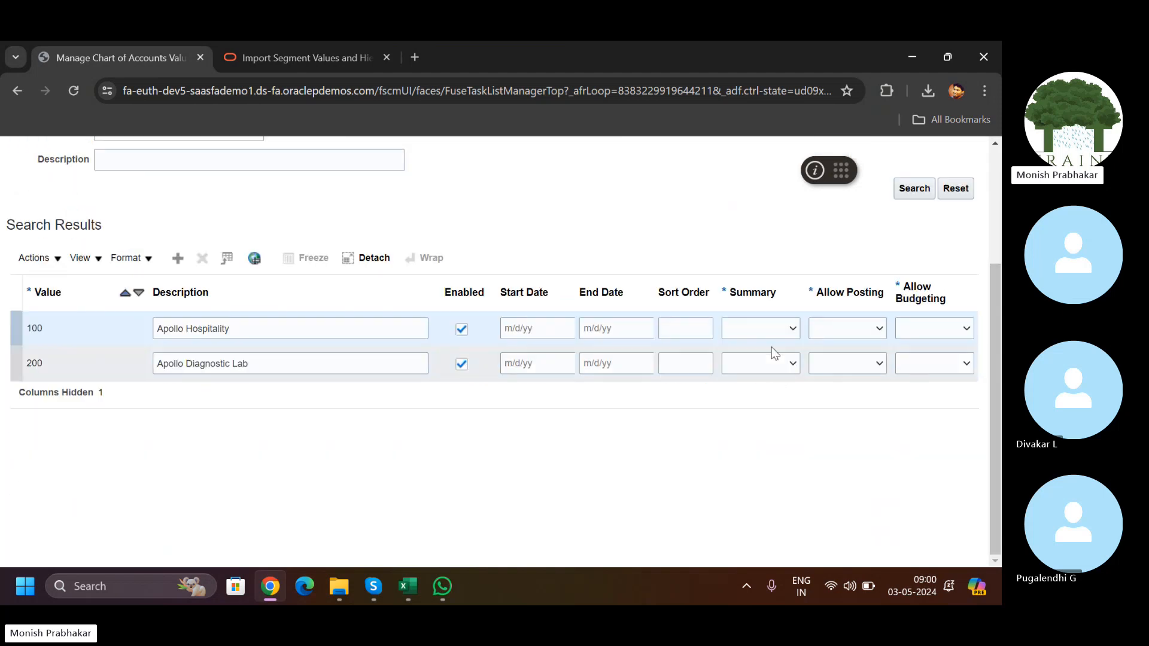
Step: For company value 100 (Apollo Hospitality), set Summary to No, Allow Posting to Yes and Allow Budgeting to No
{"action": "left_click", "coordinate": [759, 332]}
{"action": "left_click", "coordinate": [731, 358]}
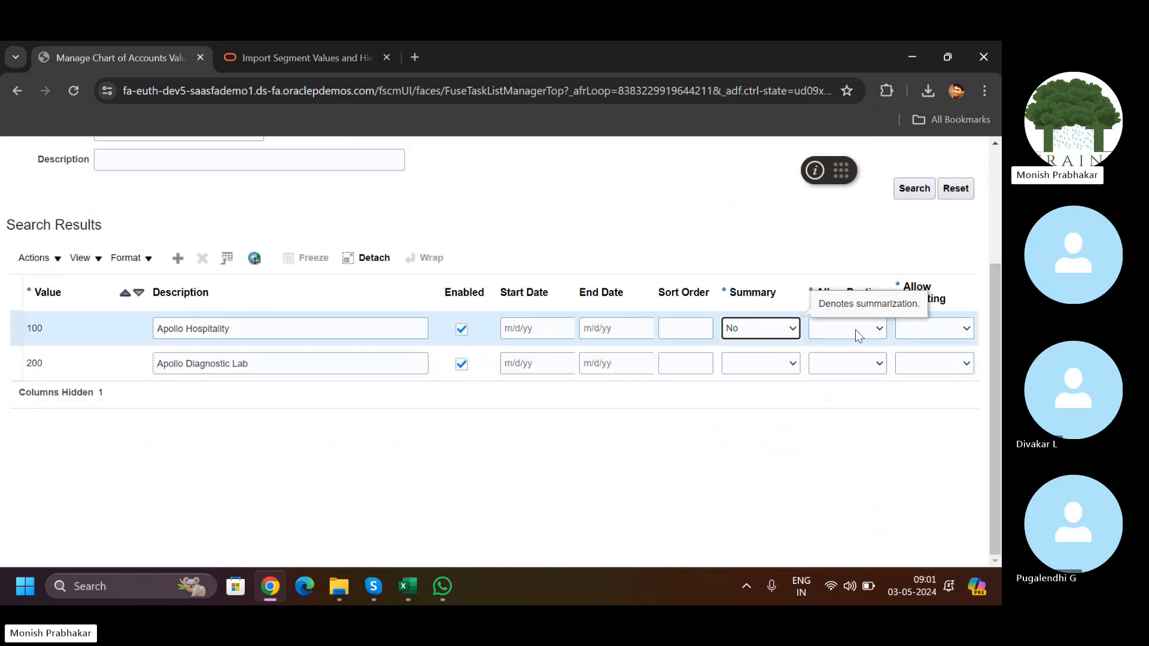
{"action": "left_click", "coordinate": [858, 333]}
{"action": "left_click", "coordinate": [824, 370]}
{"action": "left_click", "coordinate": [936, 339]}
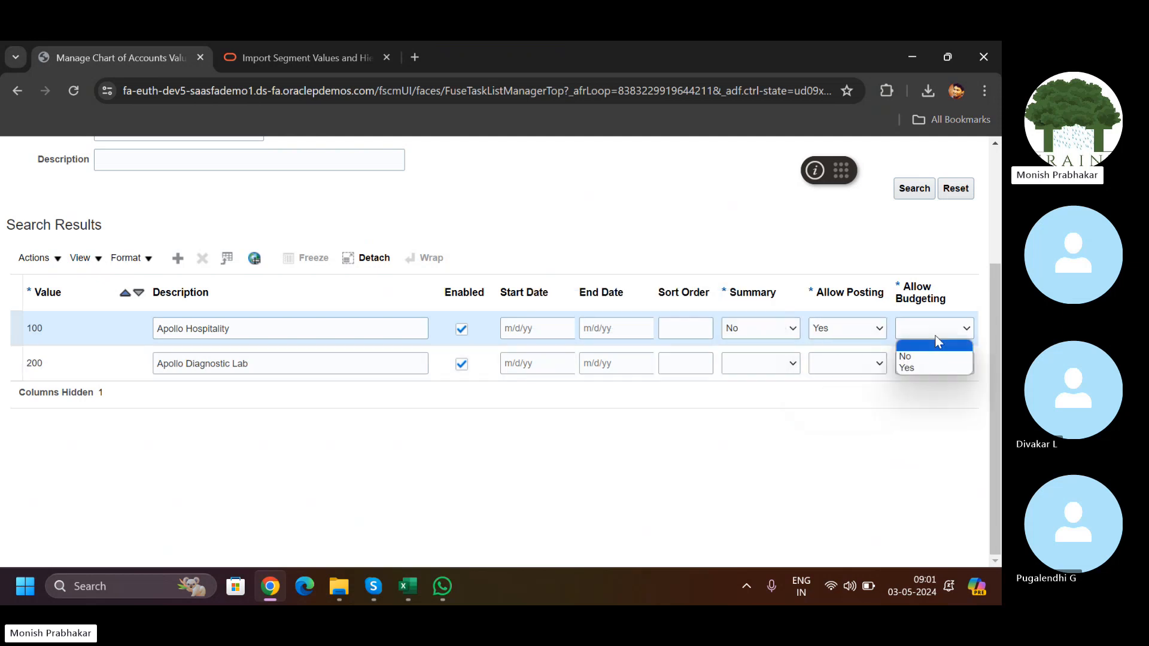
{"action": "left_click", "coordinate": [905, 356]}
Step: Set value 200 (Apollo Diagnostic Lab) to Summary No, Allow Posting Yes and Allow Budgeting No, and save and close the company values
{"action": "left_click", "coordinate": [754, 375]}
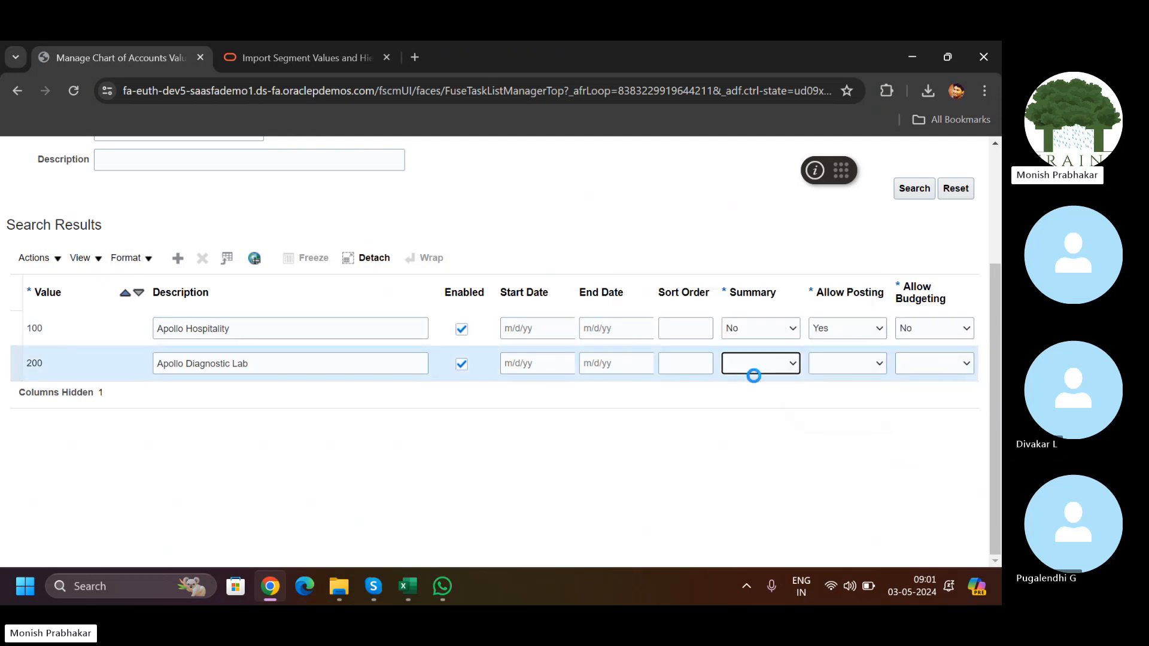
{"action": "left_click", "coordinate": [741, 398]}
{"action": "left_click", "coordinate": [846, 361]}
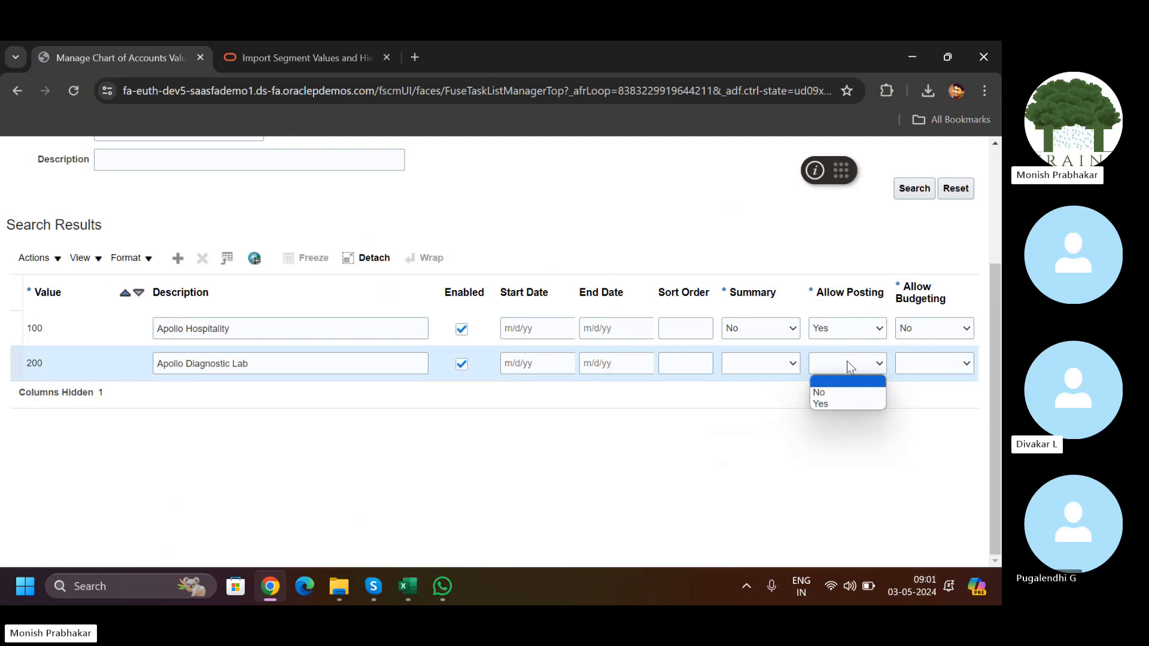
{"action": "left_click", "coordinate": [831, 403]}
{"action": "left_click", "coordinate": [917, 369]}
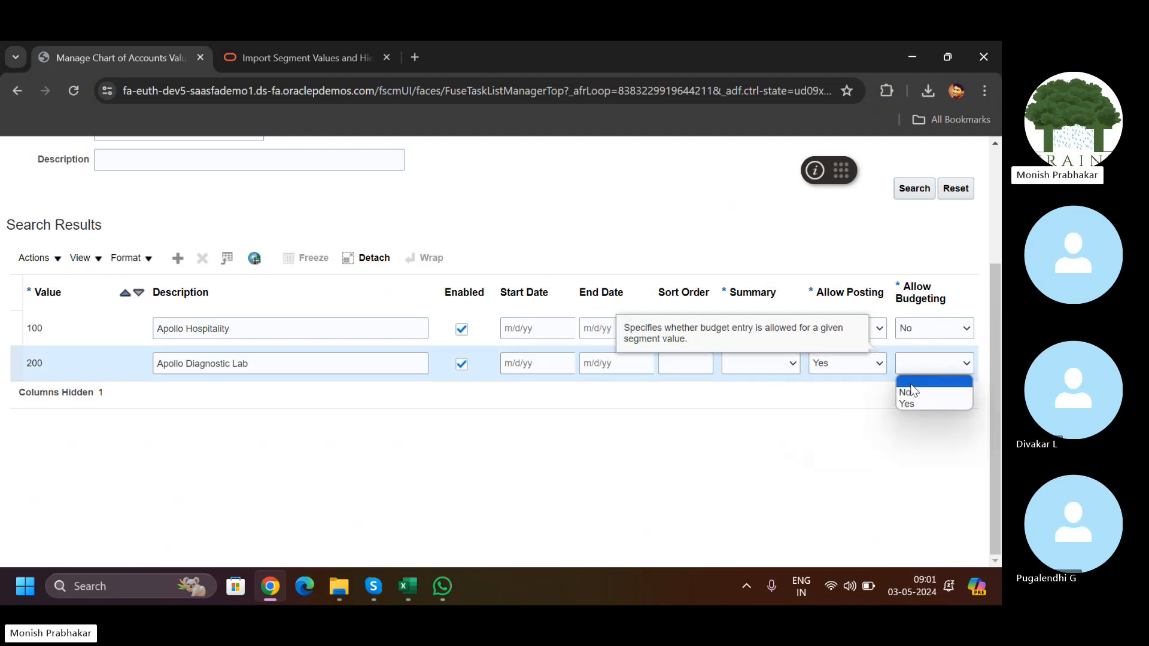
{"action": "left_click", "coordinate": [911, 391]}
{"action": "left_click", "coordinate": [771, 365]}
{"action": "left_click", "coordinate": [744, 395]}
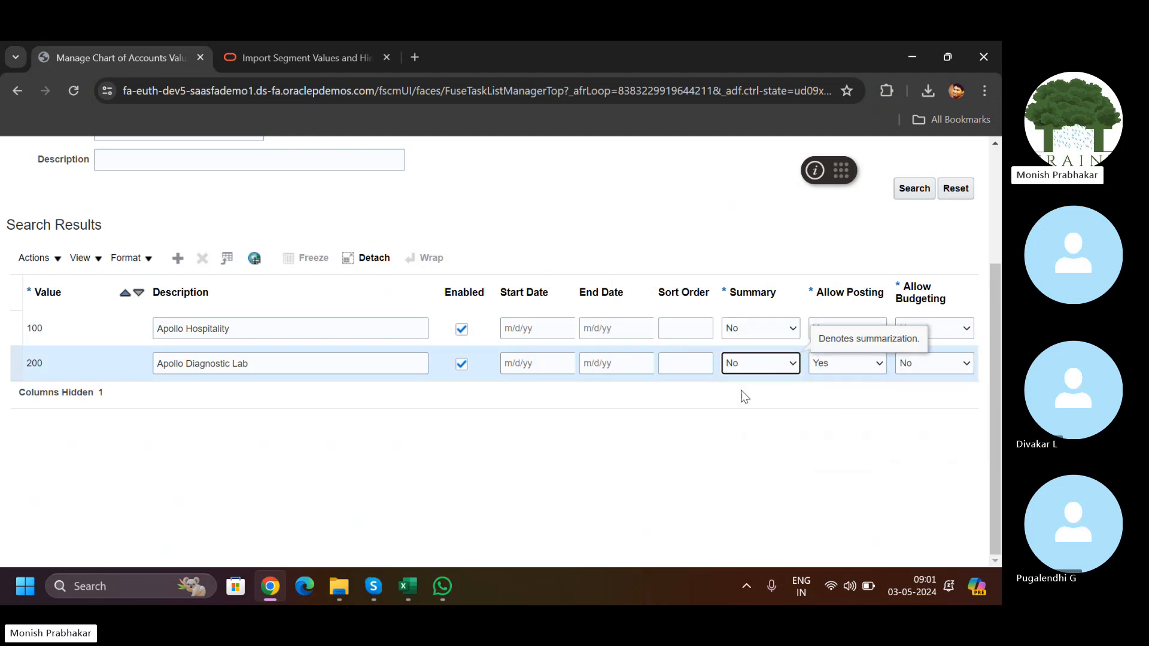
{"action": "scroll", "coordinate": [986, 165], "scroll_direction": "up", "scroll_amount": 3}
{"action": "left_click", "coordinate": [894, 195]}
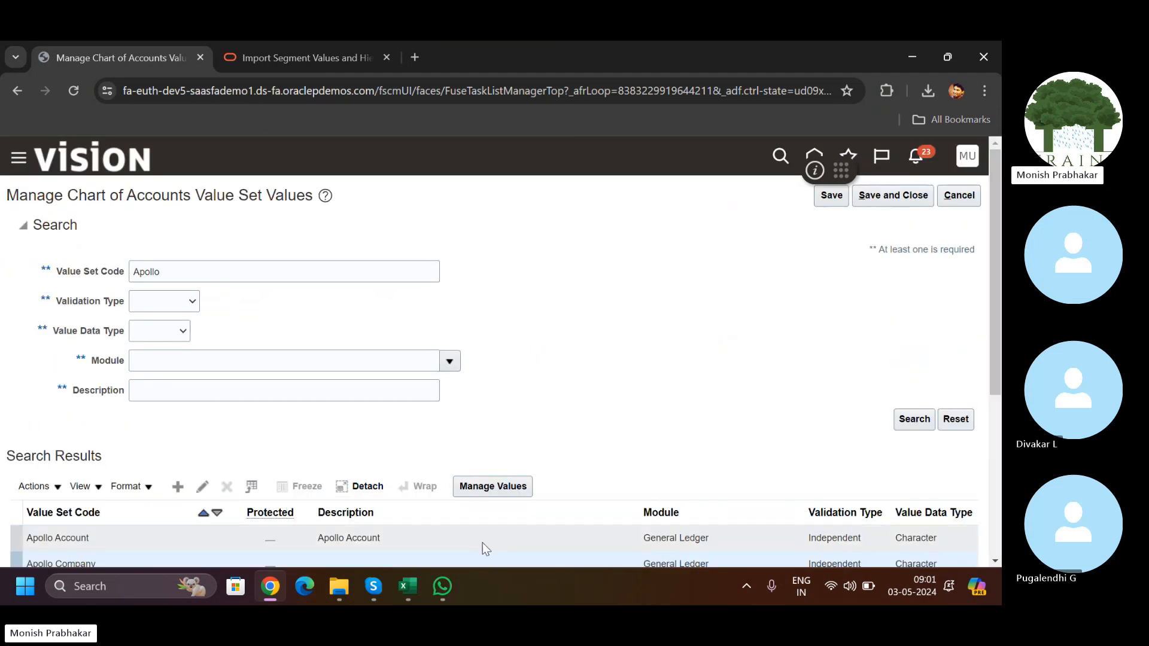
Step: Open the values of the Apollo Account value set and list all of them
{"action": "left_click", "coordinate": [479, 538]}
{"action": "scroll", "coordinate": [477, 537], "scroll_direction": "down", "scroll_amount": 1}
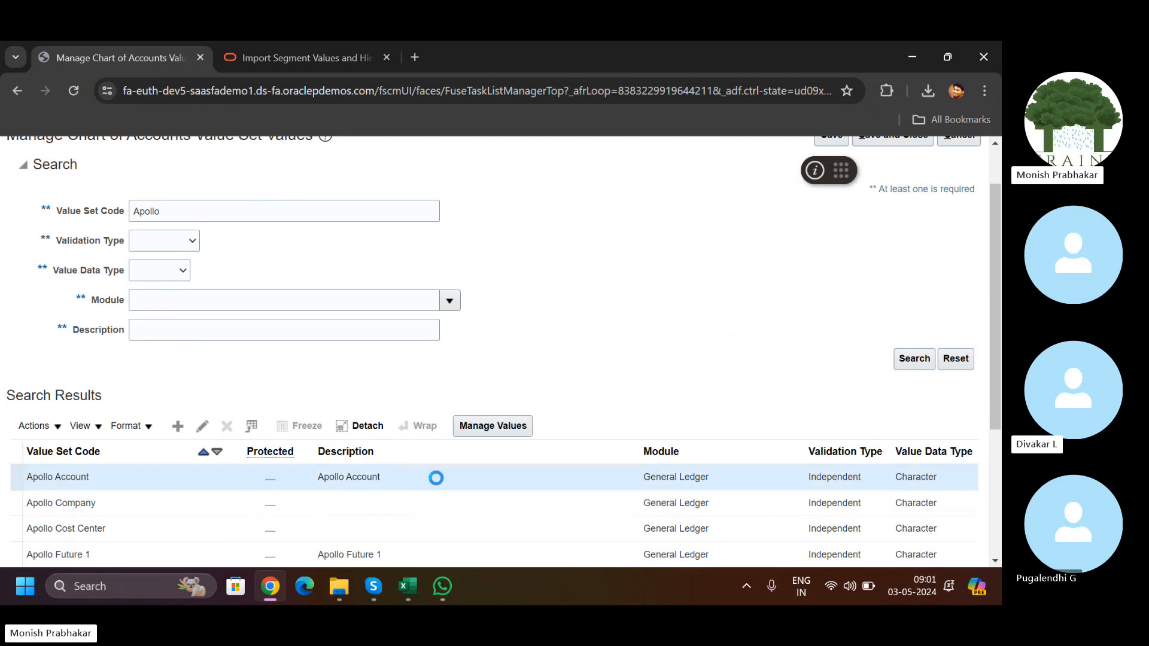
{"action": "left_click", "coordinate": [503, 428]}
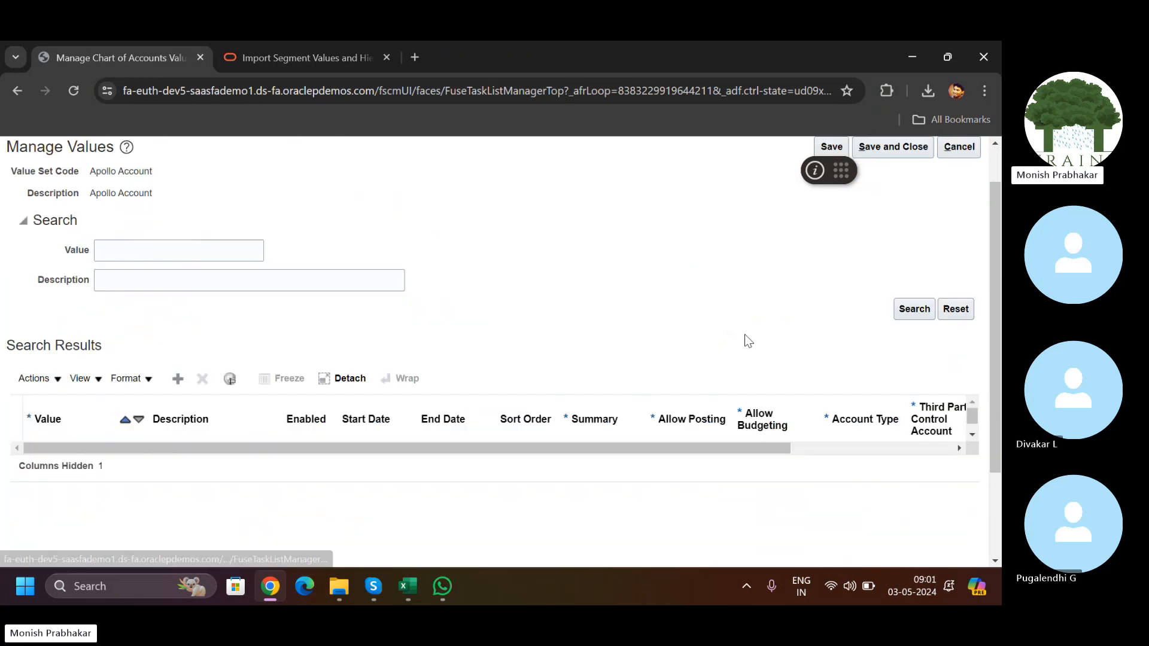
{"action": "left_click", "coordinate": [913, 318]}
{"action": "scroll", "coordinate": [608, 352], "scroll_direction": "down", "scroll_amount": 2}
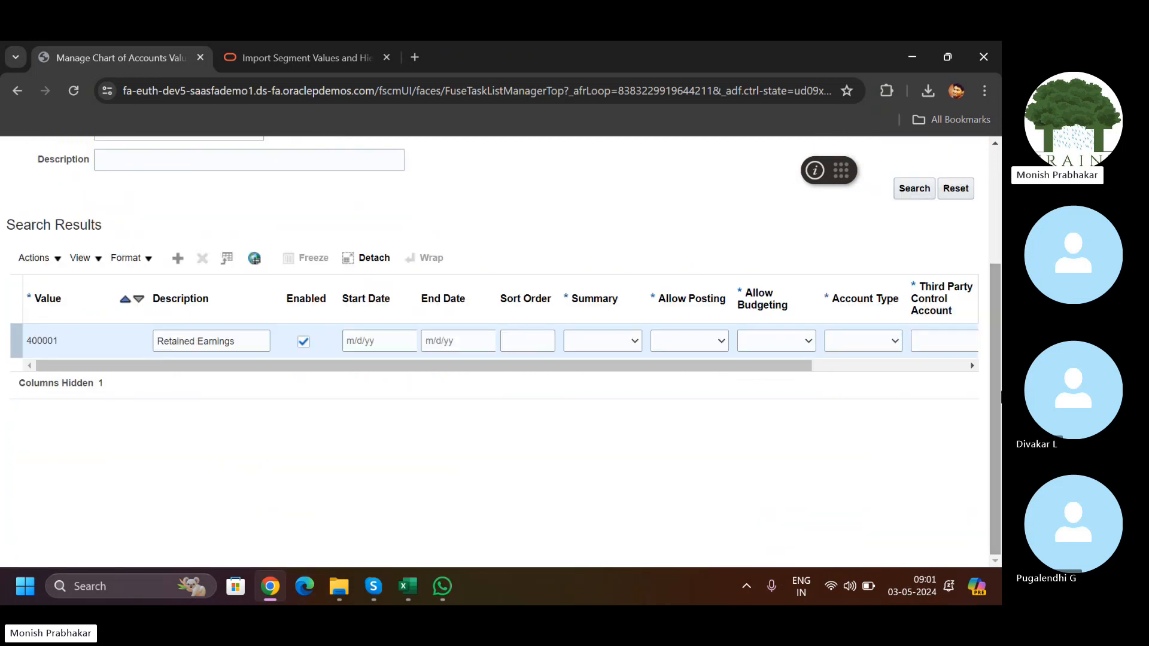
Step: Set Retained Earnings (400001) to Summary No, Allow Posting Yes, Allow Budgeting Yes and Account Type Owner's Equity
{"action": "left_click", "coordinate": [605, 344]}
{"action": "left_click", "coordinate": [577, 369]}
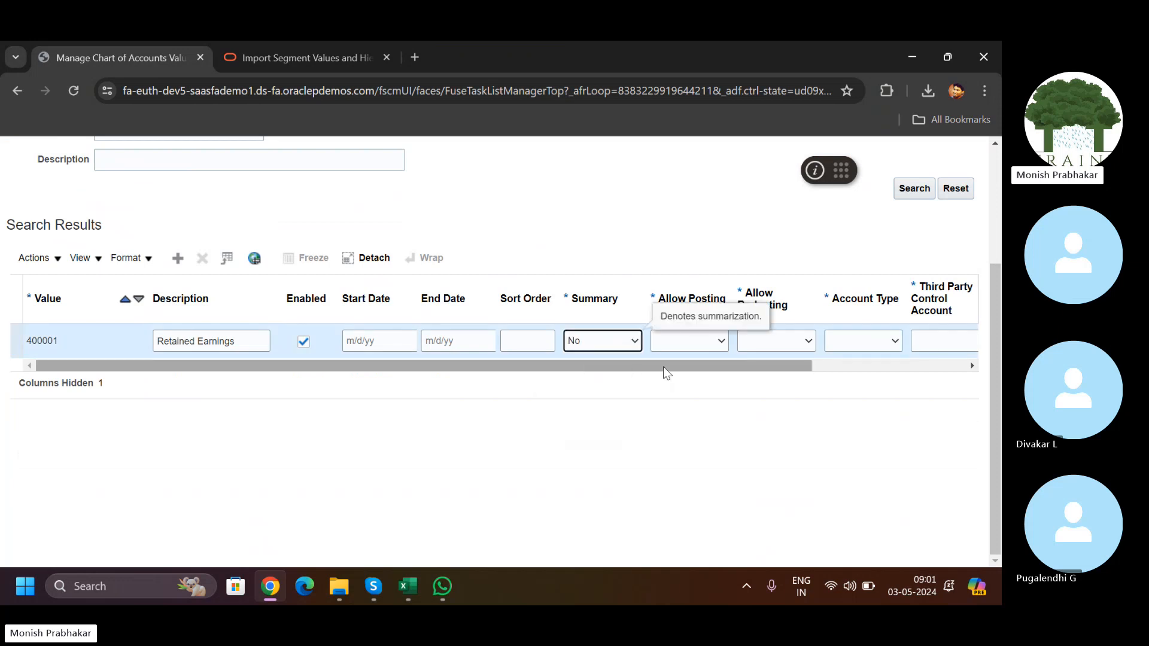
{"action": "left_click", "coordinate": [704, 344]}
{"action": "left_click", "coordinate": [662, 380]}
{"action": "left_click", "coordinate": [769, 342]}
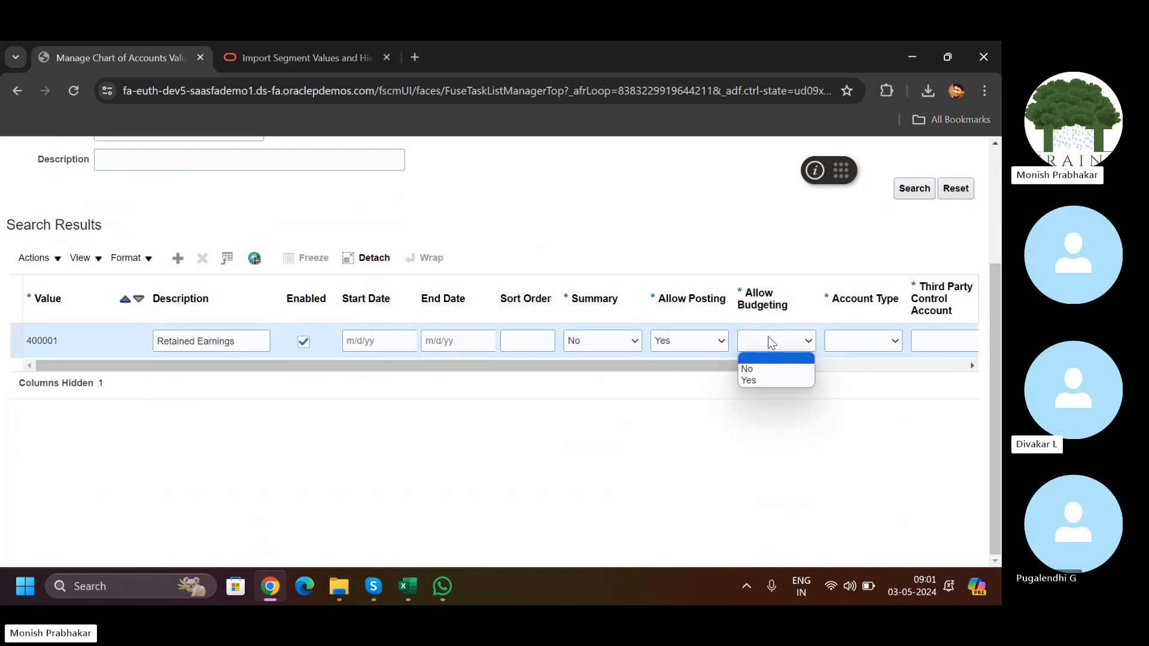
{"action": "left_click", "coordinate": [749, 381]}
{"action": "left_click", "coordinate": [866, 340]}
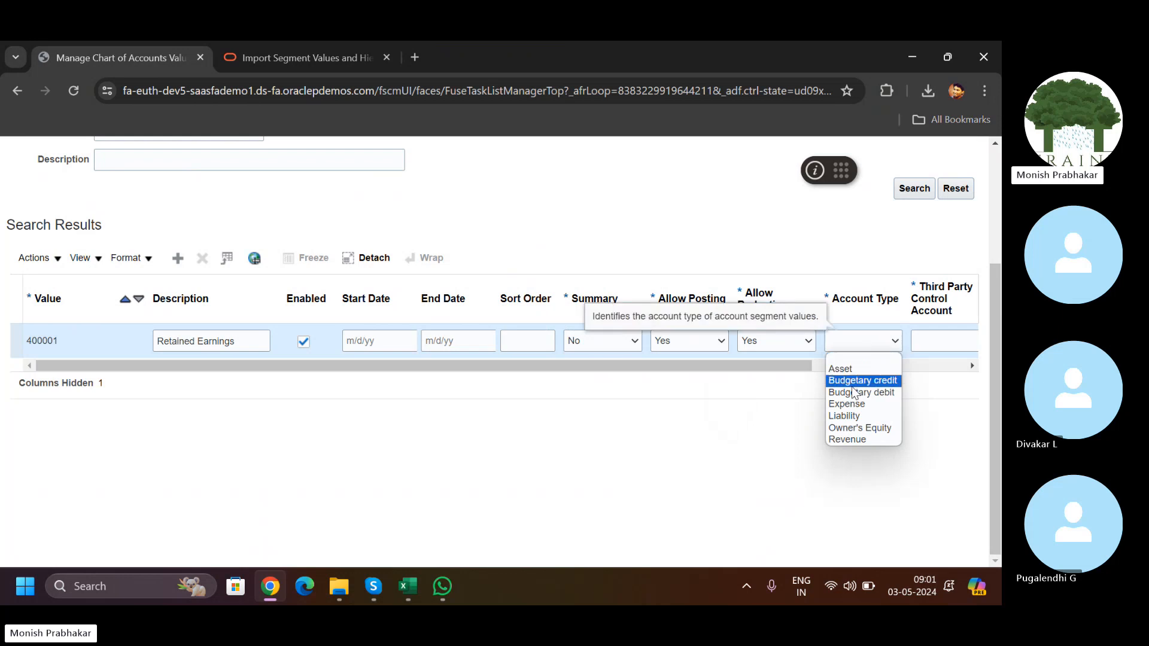
{"action": "left_click", "coordinate": [857, 428]}
Step: For Retained Earnings, set Third Party Control Account to No, Reconcile to Yes and Financial Category to Retained earnings
{"action": "left_click_drag", "start_coordinate": [769, 364], "coordinate": [905, 375]}
{"action": "left_click", "coordinate": [802, 341]}
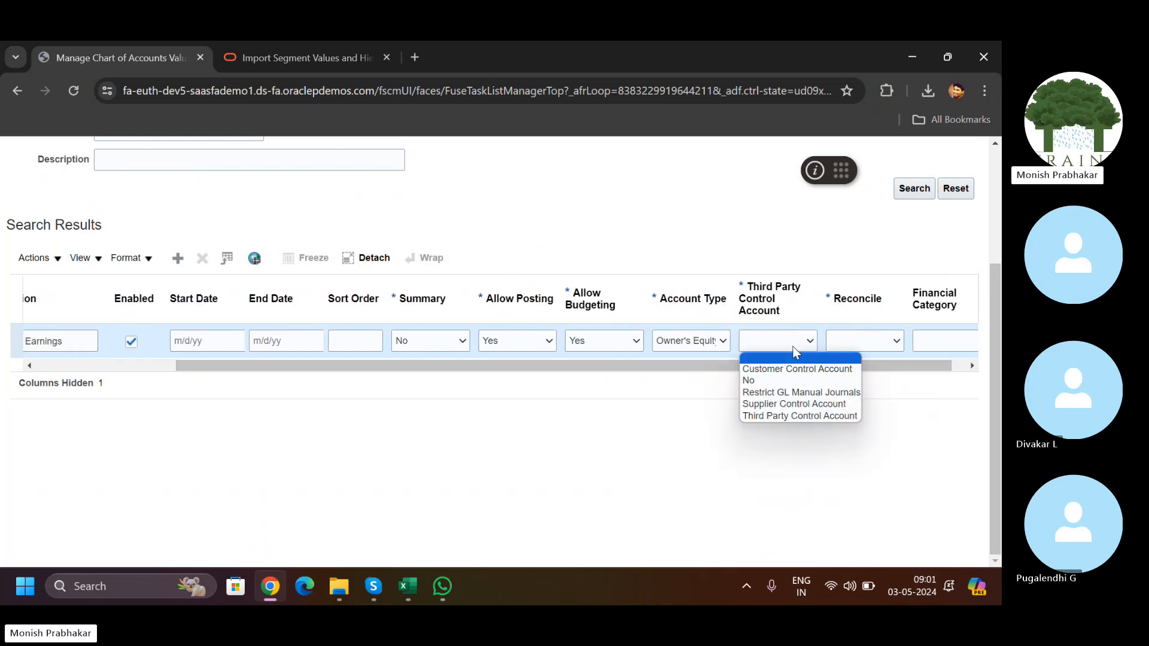
{"action": "left_click", "coordinate": [759, 385]}
{"action": "left_click", "coordinate": [871, 340]}
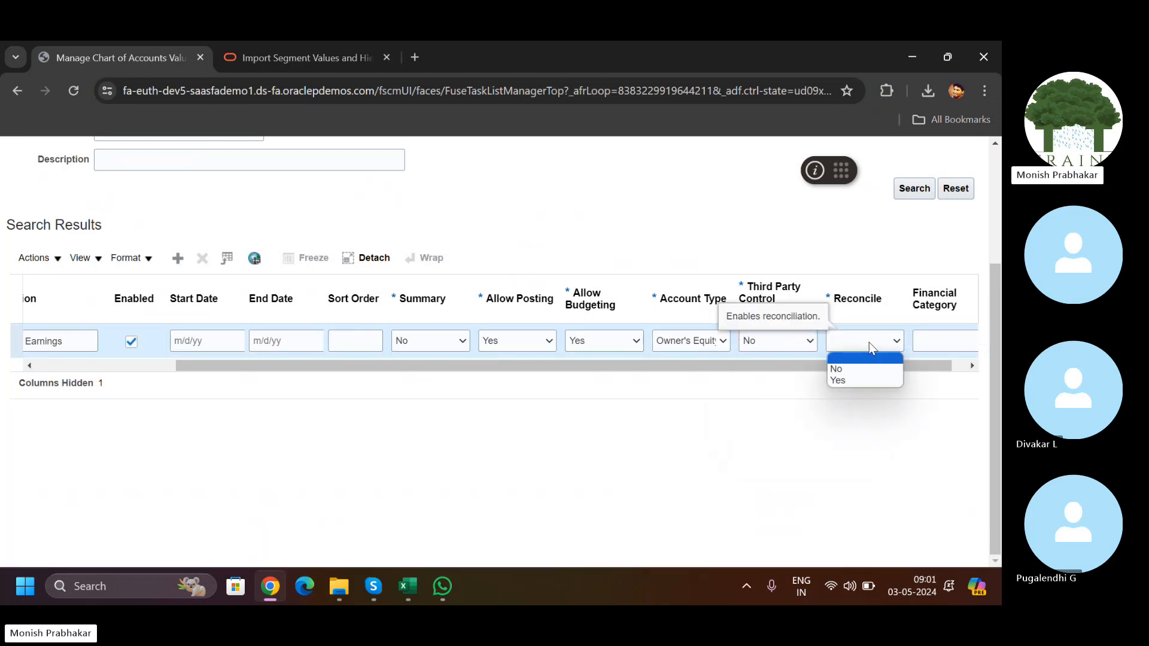
{"action": "left_click", "coordinate": [855, 381]}
{"action": "left_click_drag", "start_coordinate": [923, 363], "coordinate": [936, 364]}
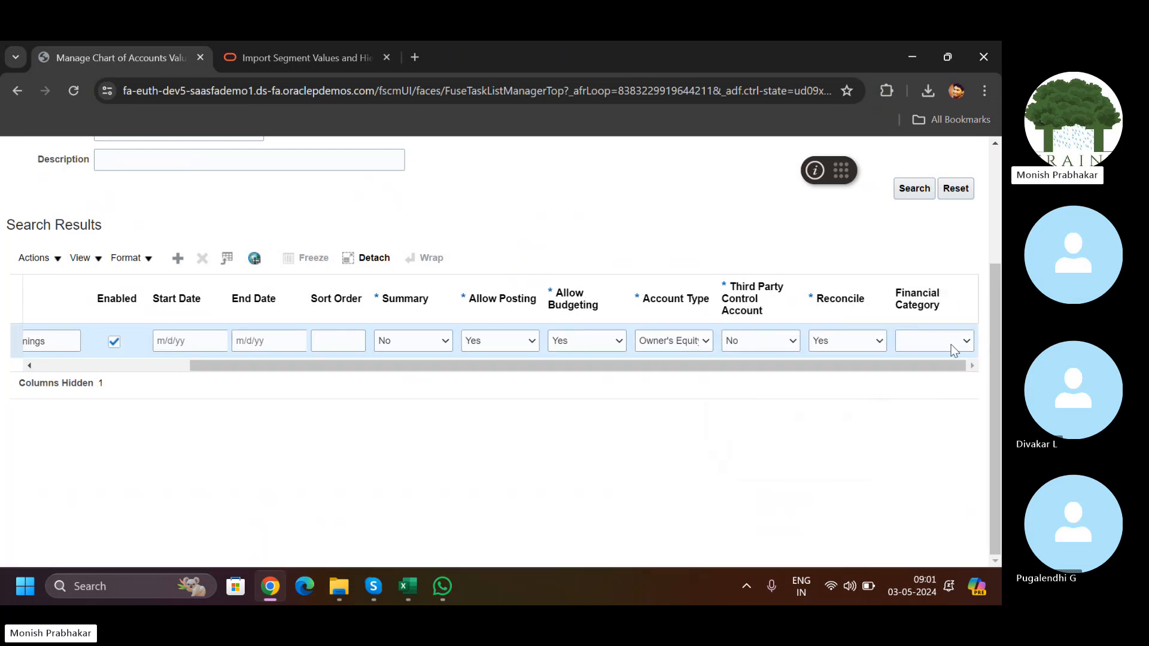
{"action": "left_click", "coordinate": [949, 342]}
{"action": "type", "text": "ret"}
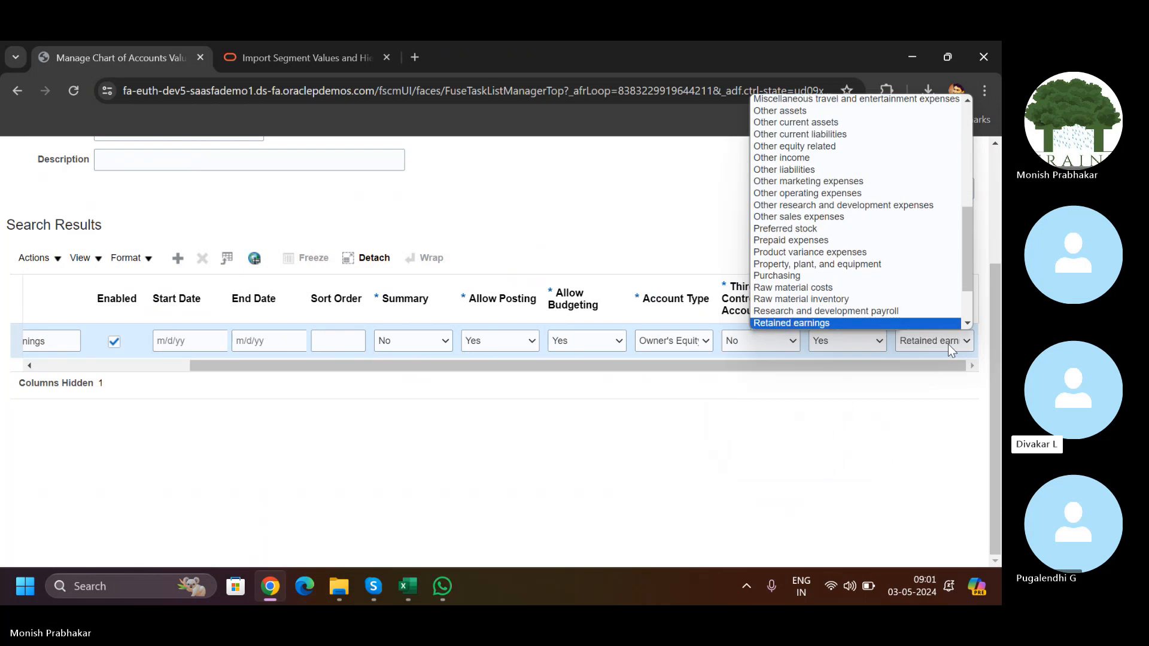
{"action": "key", "text": "Return"}
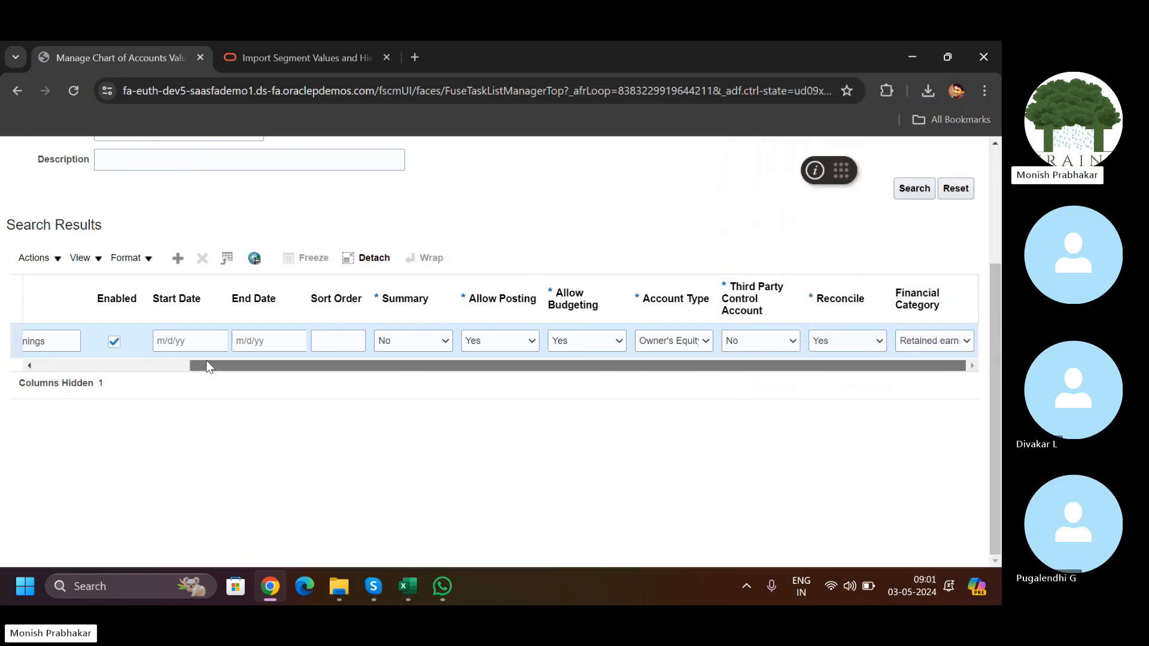
Step: Add a new Apollo Account value 100001 with the description Cash Account
{"action": "left_click_drag", "start_coordinate": [207, 366], "coordinate": [12, 364]}
{"action": "left_click", "coordinate": [178, 259]}
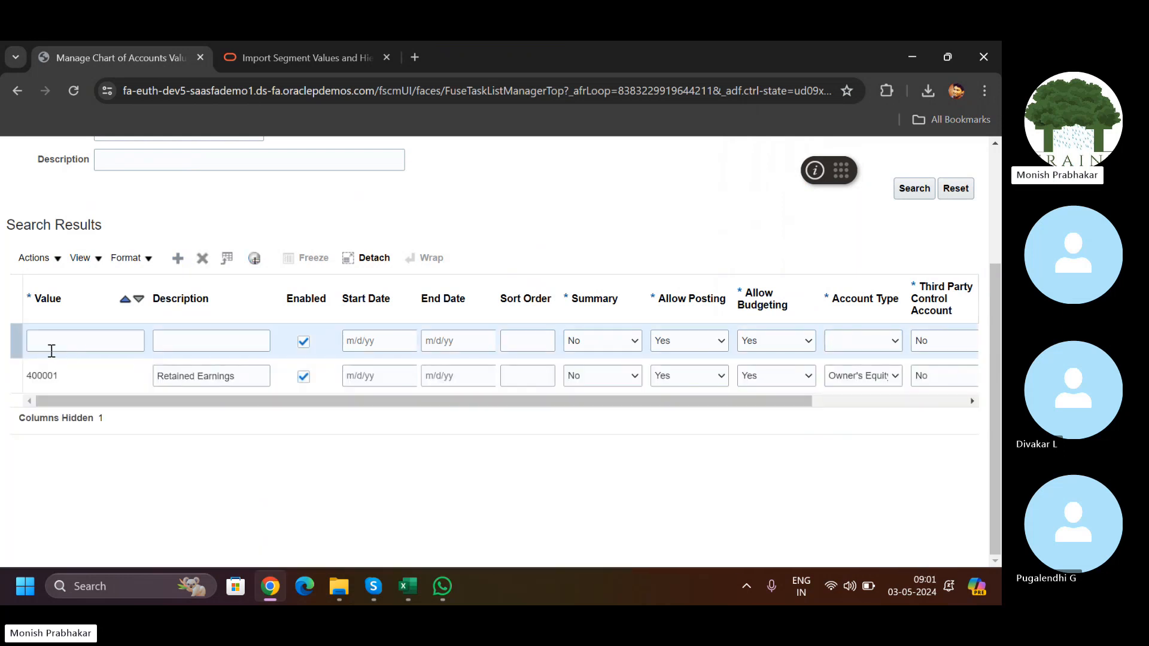
{"action": "left_click", "coordinate": [51, 351]}
{"action": "type", "text": "100001"}
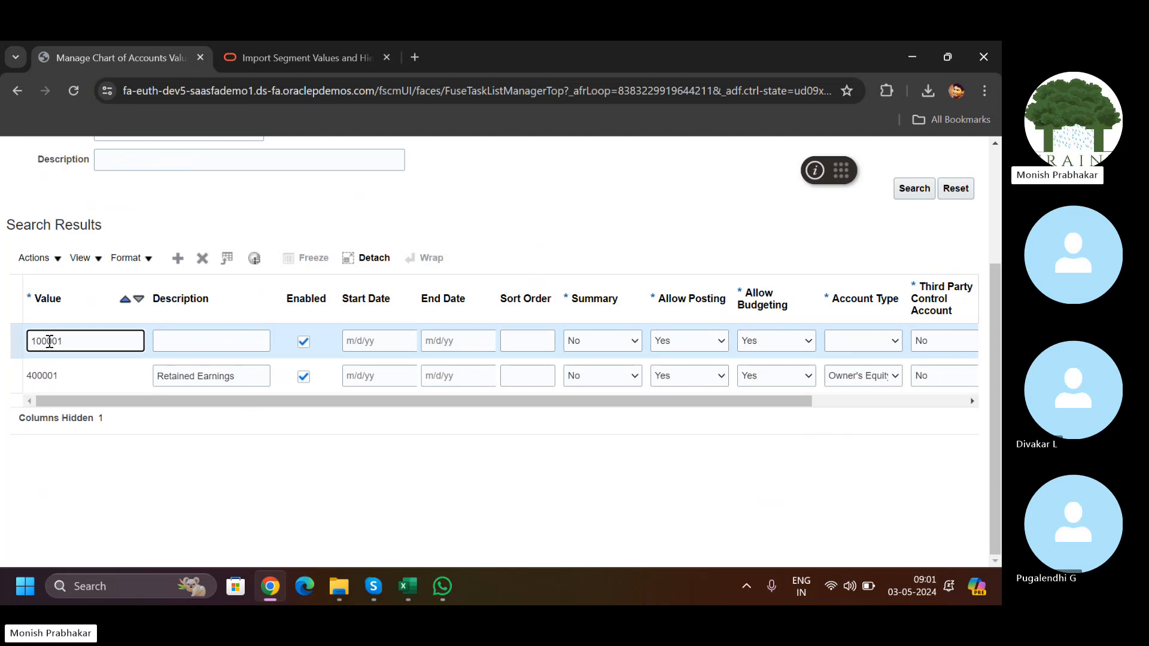
{"action": "left_click_drag", "start_coordinate": [50, 341], "coordinate": [66, 341]}
{"action": "left_click", "coordinate": [177, 342]}
{"action": "type", "text": "Cash"}
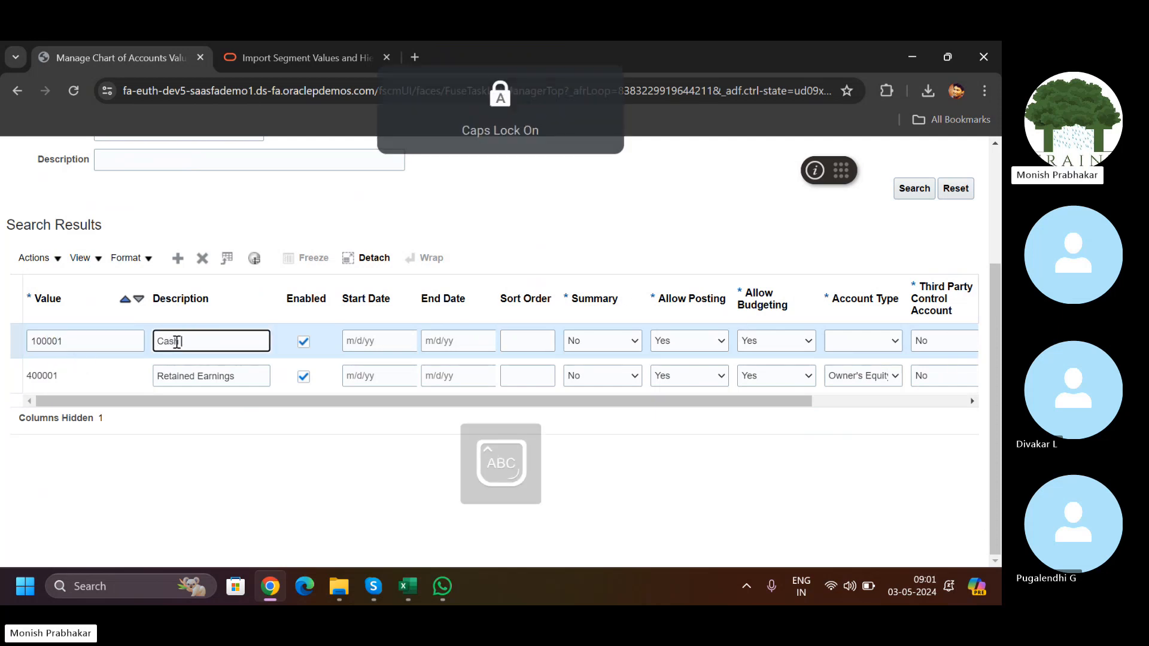
{"action": "key", "text": "Caps_Lock"}
{"action": "type", "text": "Account"}
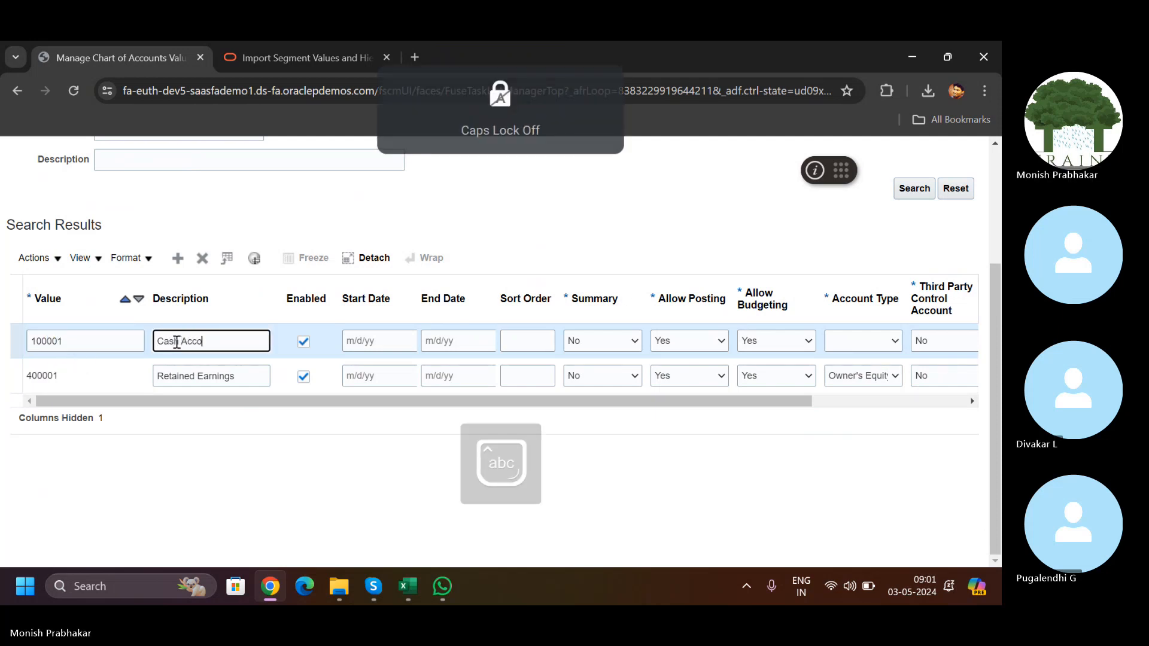
{"action": "key", "text": "Tab"}
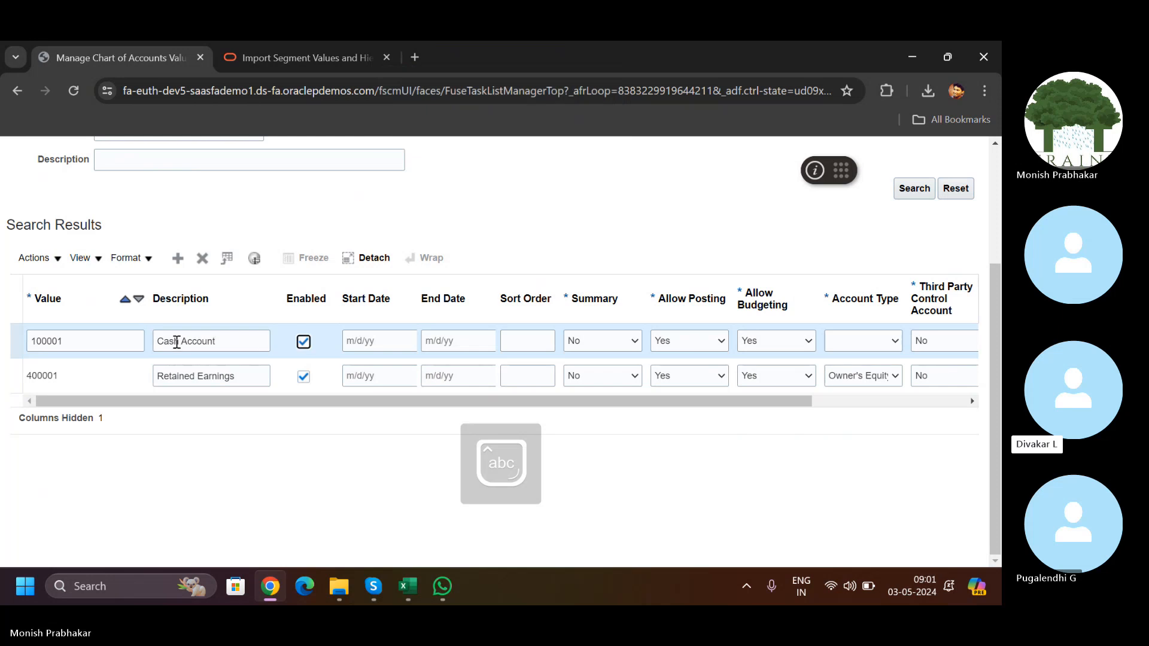
Step: Set the Cash Account value's Account Type to Asset, Reconcile to Yes and Financial Category to Cash
{"action": "left_click", "coordinate": [851, 347]}
{"action": "left_click", "coordinate": [838, 368]}
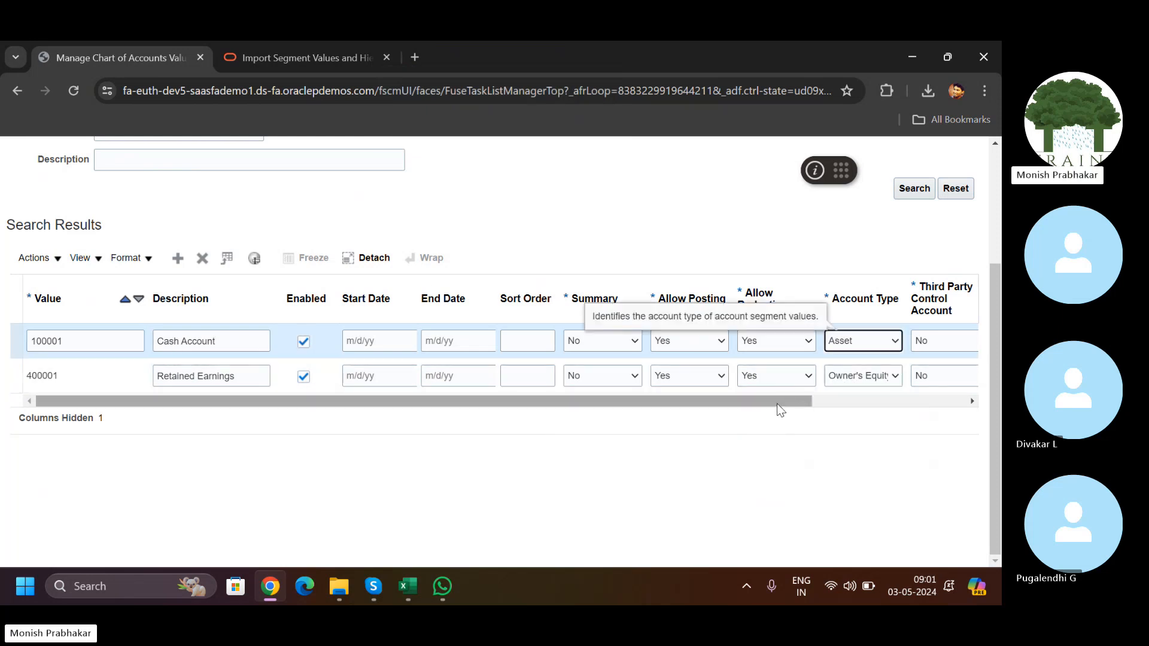
{"action": "left_click_drag", "start_coordinate": [777, 404], "coordinate": [931, 402]}
{"action": "left_click", "coordinate": [847, 341]}
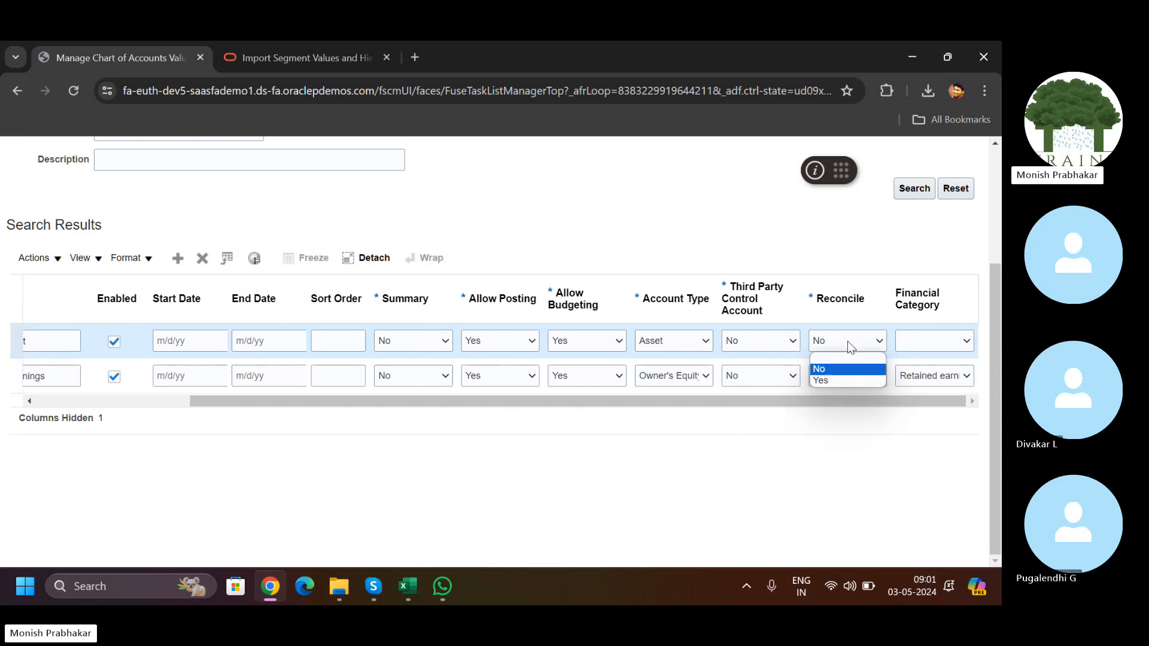
{"action": "left_click", "coordinate": [819, 379]}
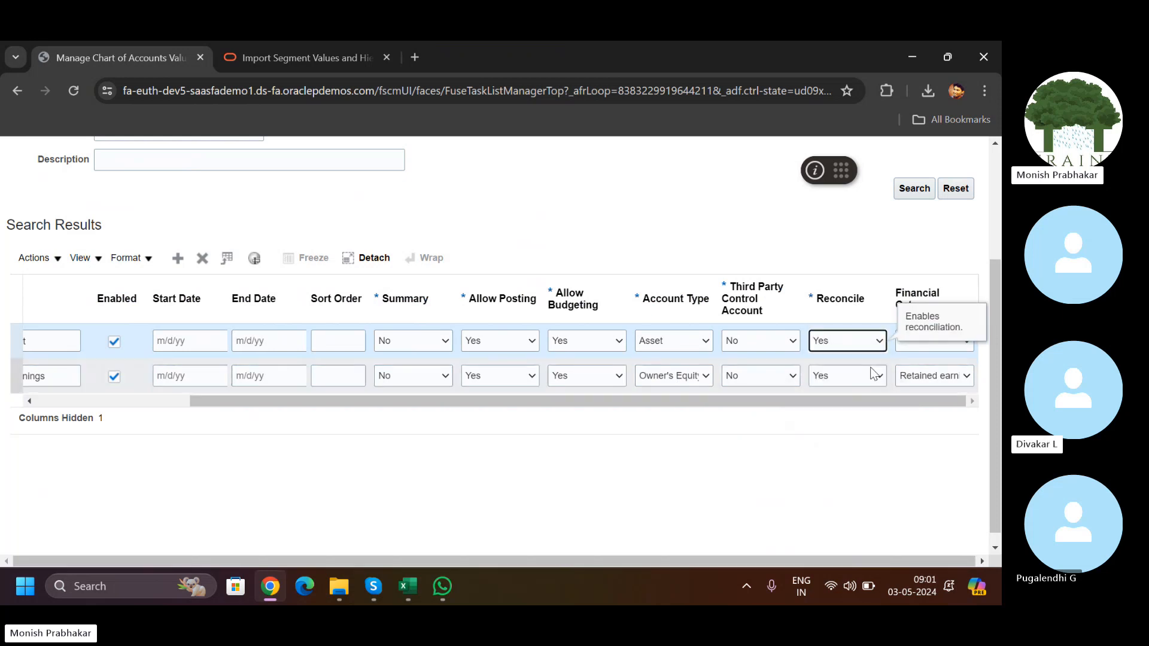
{"action": "left_click", "coordinate": [936, 339]}
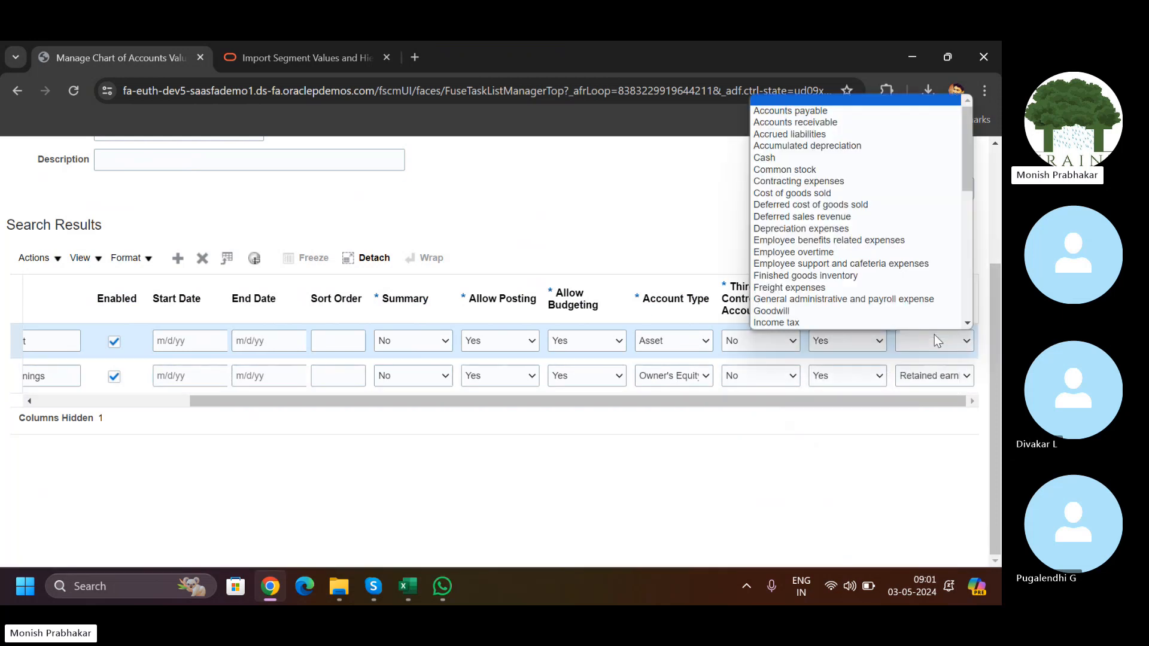
{"action": "left_click", "coordinate": [766, 158]}
Step: Add a new row to the Apollo Account values with the value 600001
{"action": "left_click_drag", "start_coordinate": [738, 402], "coordinate": [399, 374]}
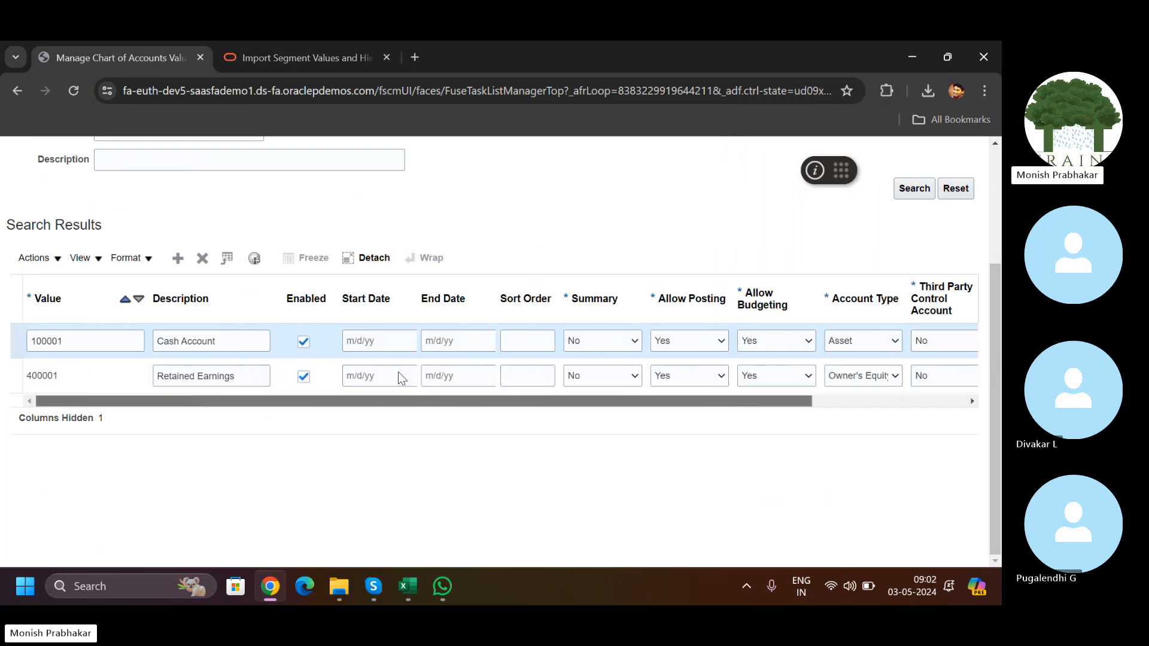
{"action": "left_click", "coordinate": [175, 268]}
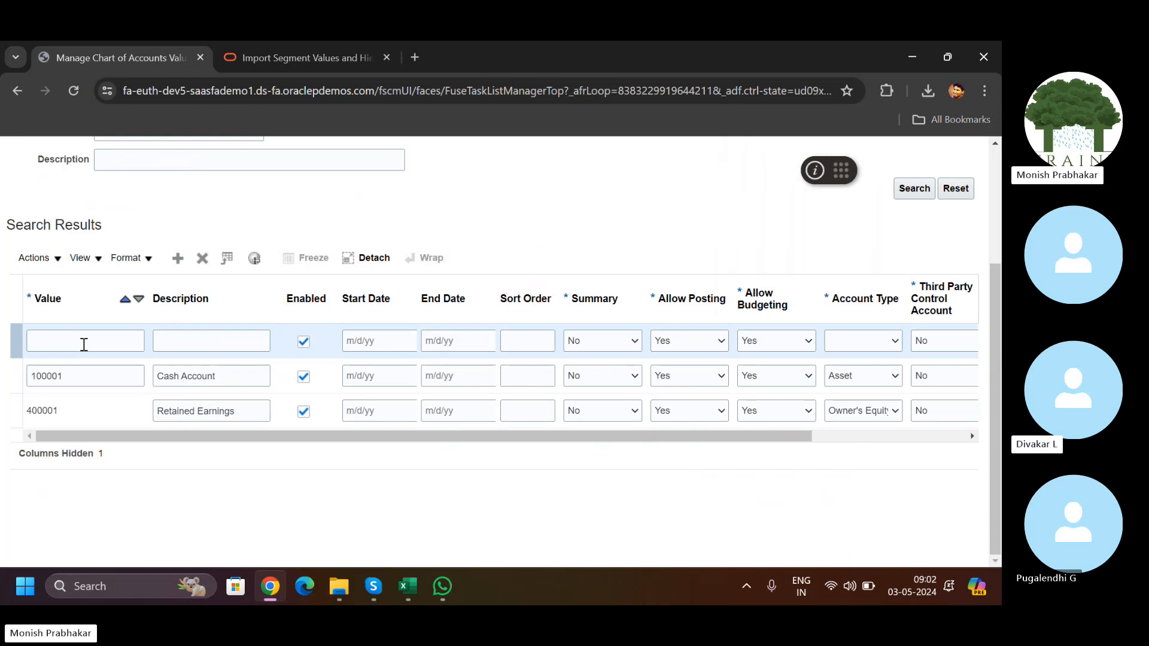
{"action": "left_click", "coordinate": [84, 341]}
{"action": "type", "text": "6"}
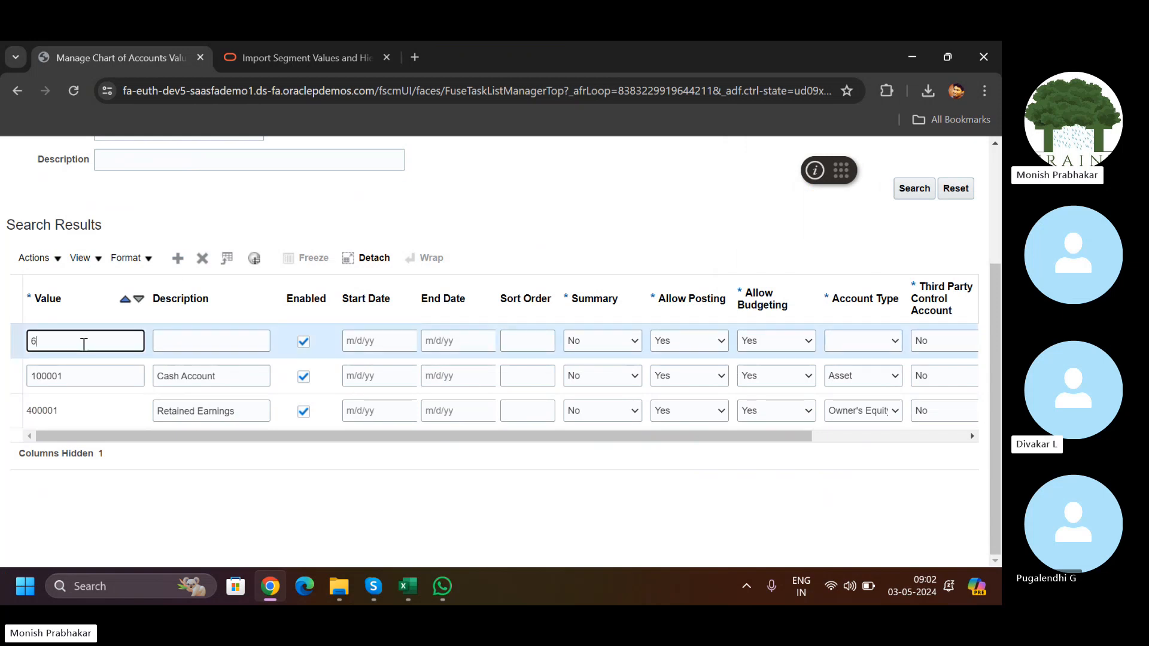
{"action": "type", "text": "00001"}
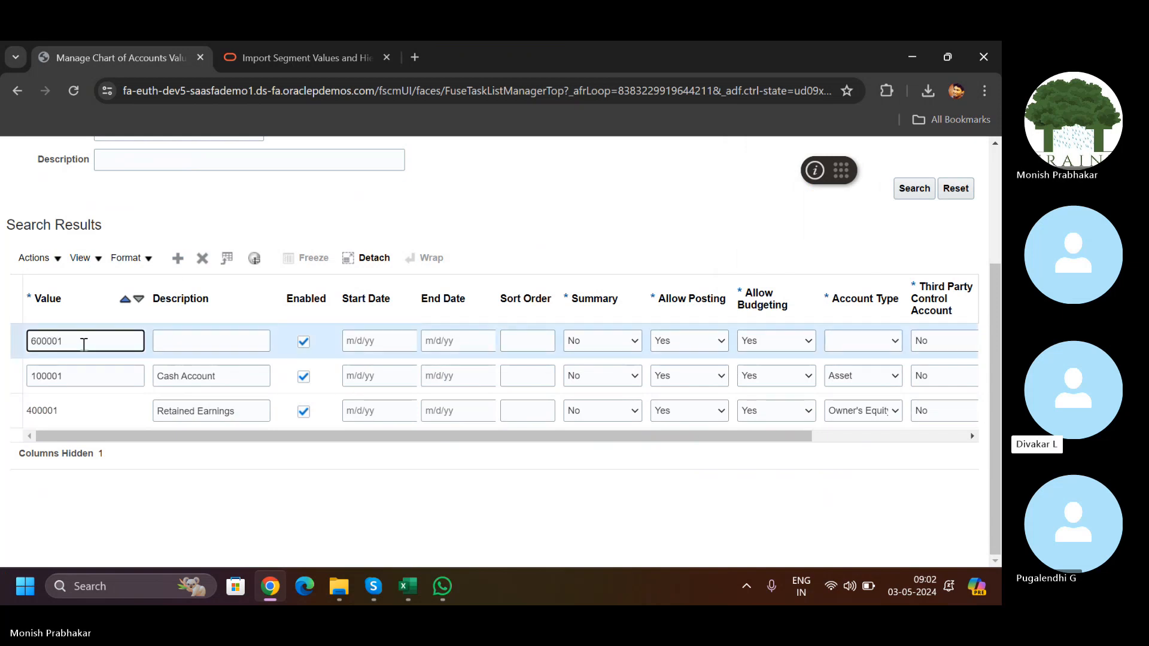
Step: Describe account value 600001 as Telephone Expenses
{"action": "key", "text": "Tab"}
{"action": "key", "text": "Caps_Lock"}
{"action": "type", "text": "T"}
{"action": "key", "text": "Caps_Lock"}
{"action": "type", "text": "e"}
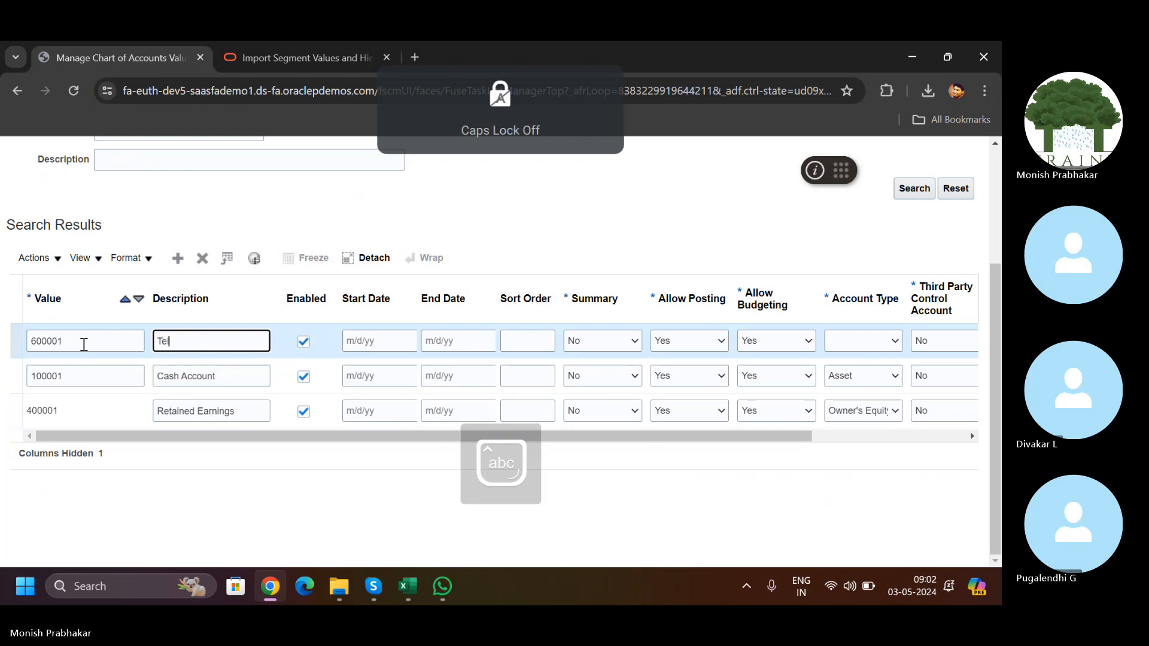
{"action": "type", "text": "lepho"}
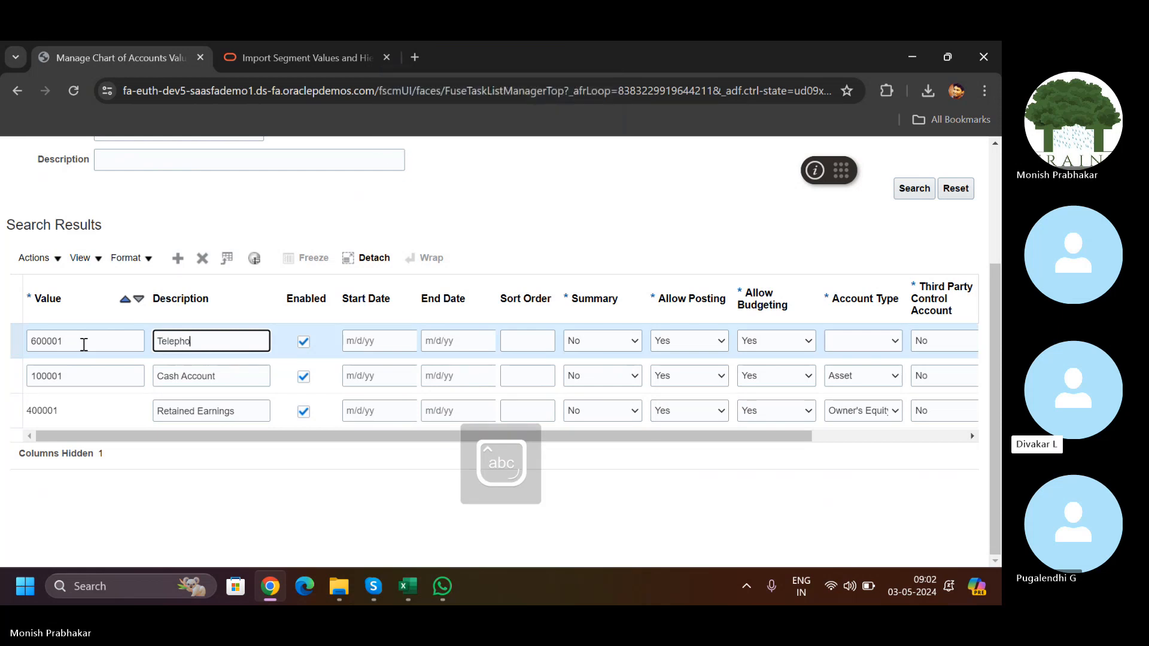
{"action": "type", "text": "ne"}
{"action": "key", "text": "Caps_Lock"}
{"action": "type", "text": "E"}
{"action": "key", "text": "Caps_Lock"}
{"action": "type", "text": "xpen"}
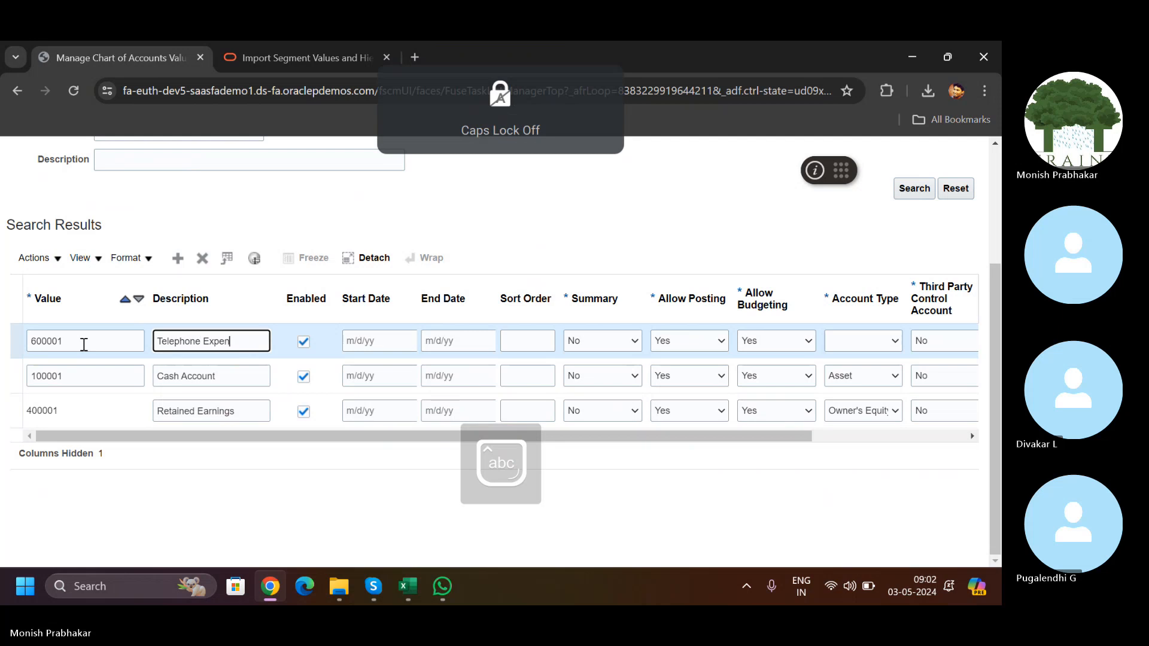
{"action": "type", "text": "ses"}
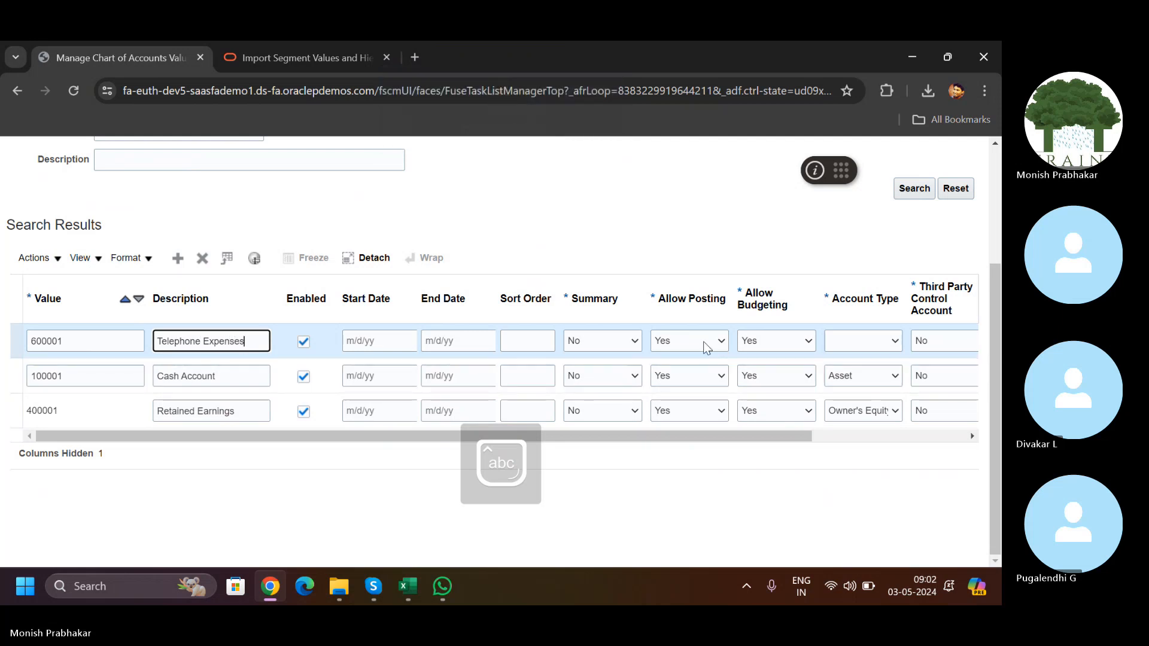
Step: Set the Telephone Expenses value's Account Type to Expense and Financial Category to General administrative and payroll expense
{"action": "left_click", "coordinate": [871, 347]}
{"action": "key", "text": "e"}
{"action": "key", "text": "Return"}
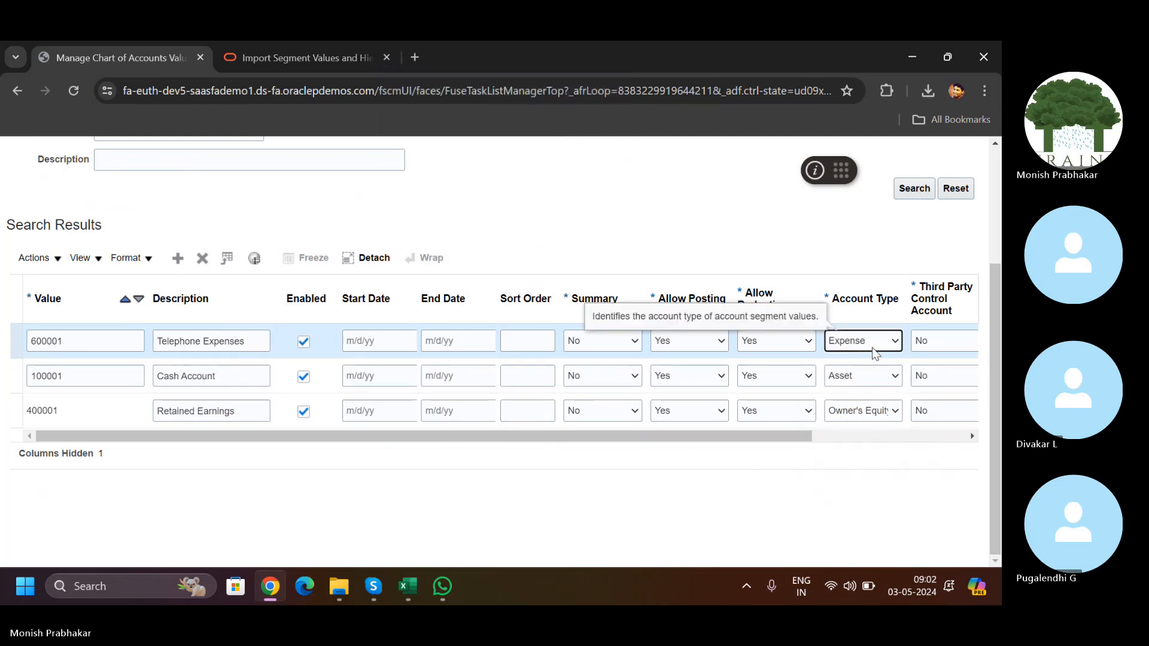
{"action": "left_click_drag", "start_coordinate": [791, 430], "coordinate": [986, 428]}
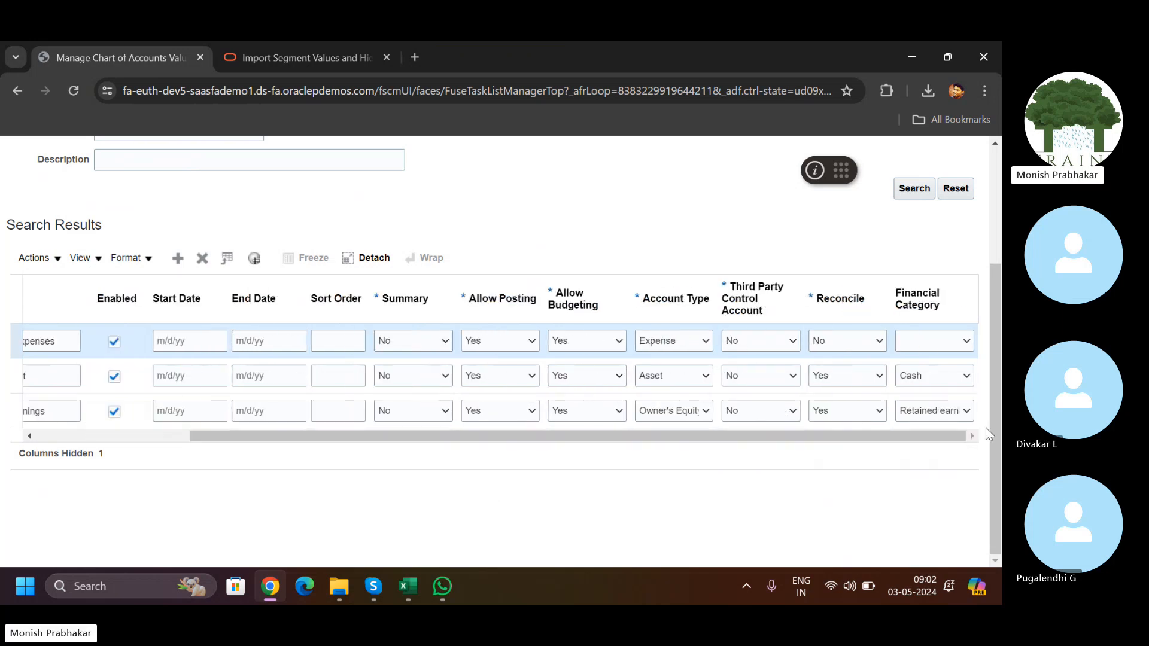
{"action": "left_click", "coordinate": [925, 344]}
{"action": "key", "text": "e"}
{"action": "key", "text": "e"}
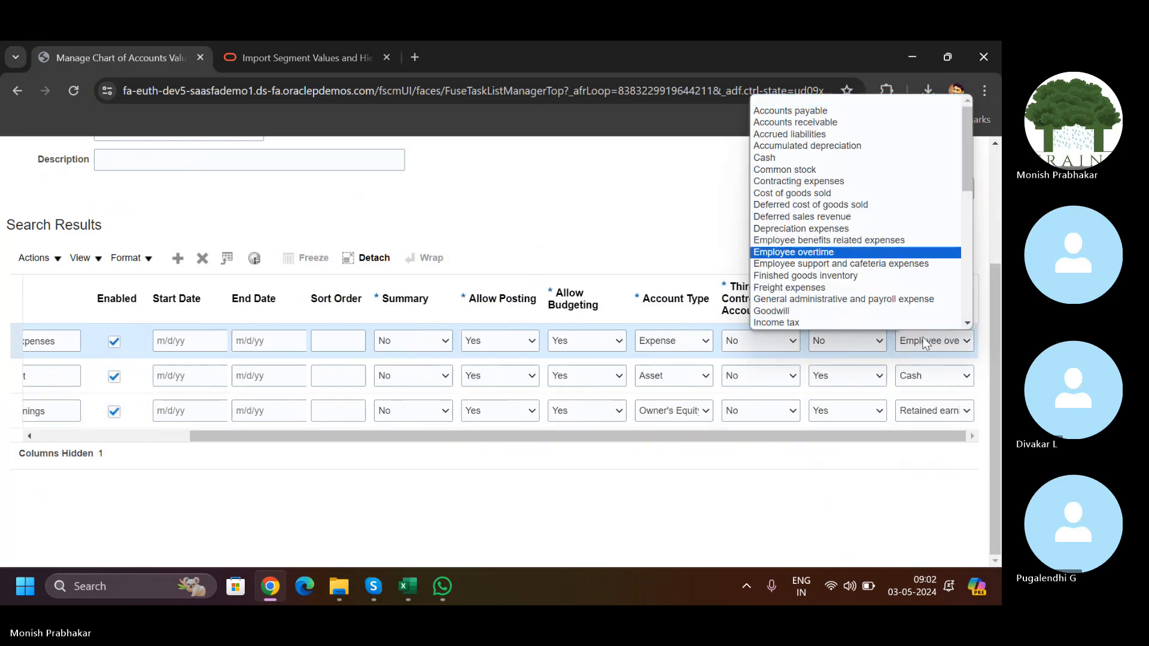
{"action": "key", "text": "f"}
{"action": "key", "text": "f"}
{"action": "key", "text": "g"}
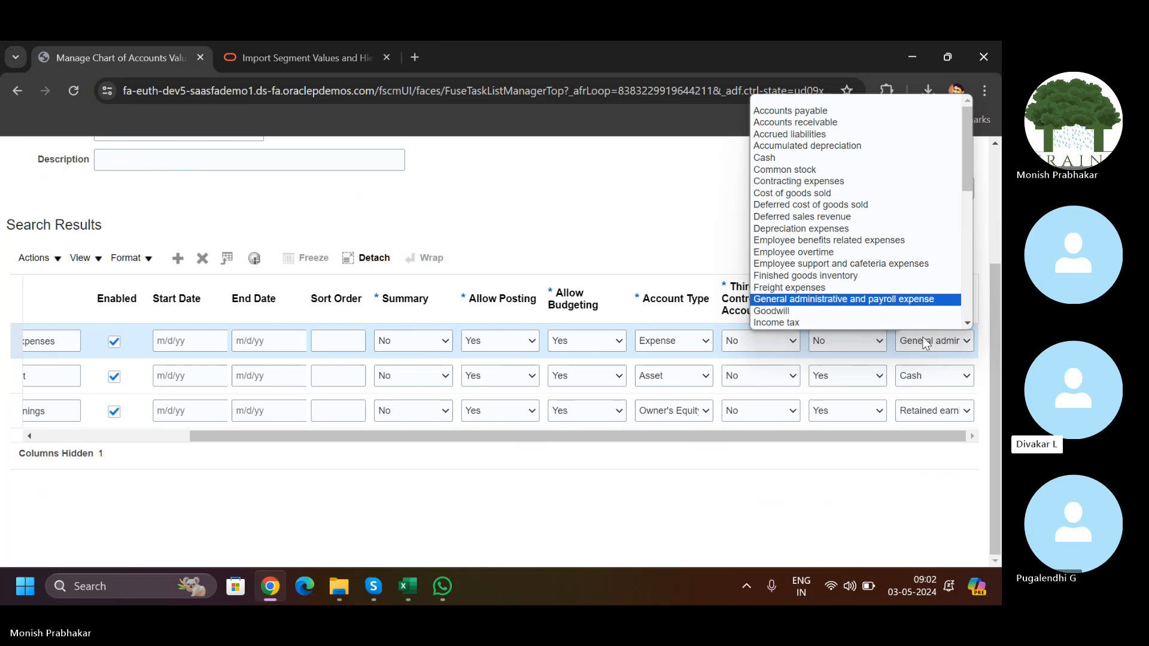
{"action": "key", "text": "Return"}
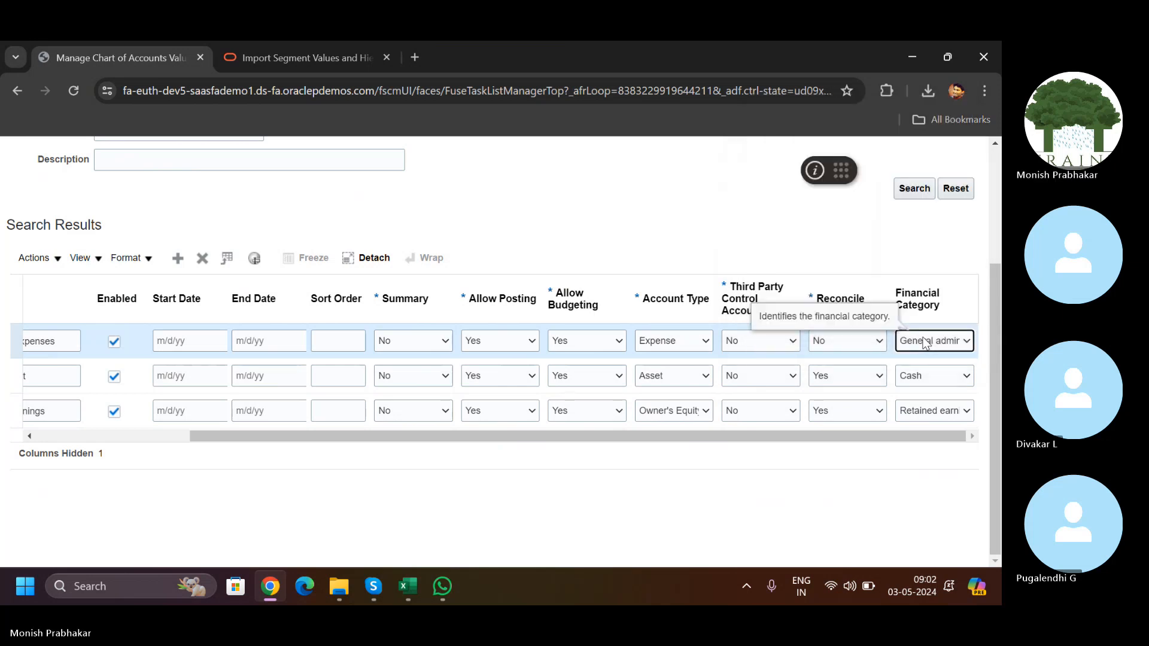
Step: Review the attributes of the three account values from Value through Financial Category, and select the Summary column
{"action": "scroll", "coordinate": [915, 350], "scroll_direction": "up", "scroll_amount": 1}
{"action": "scroll", "coordinate": [993, 237], "scroll_direction": "up", "scroll_amount": 3}
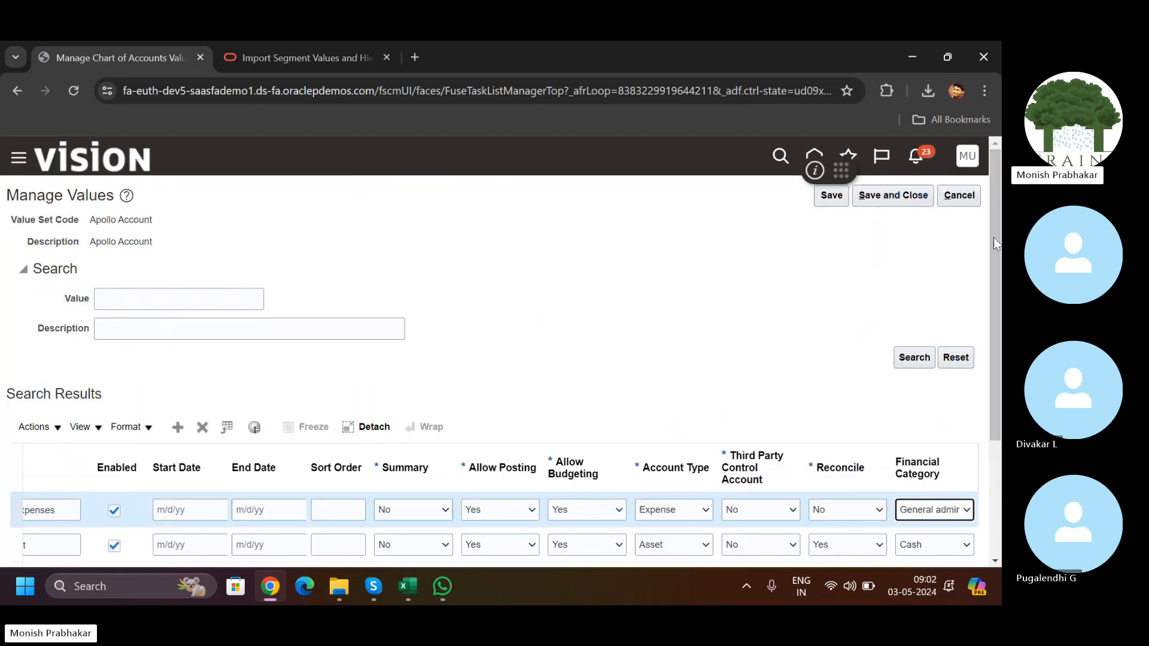
{"action": "scroll", "coordinate": [982, 387], "scroll_direction": "down", "scroll_amount": 3}
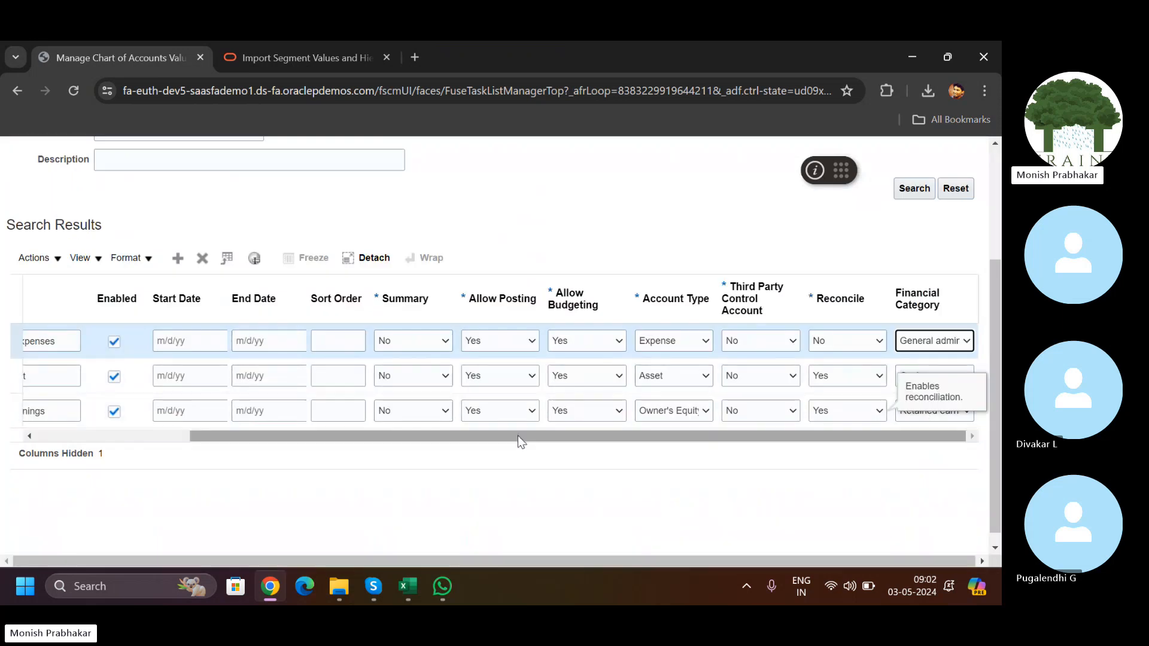
{"action": "left_click_drag", "start_coordinate": [518, 436], "coordinate": [142, 417]}
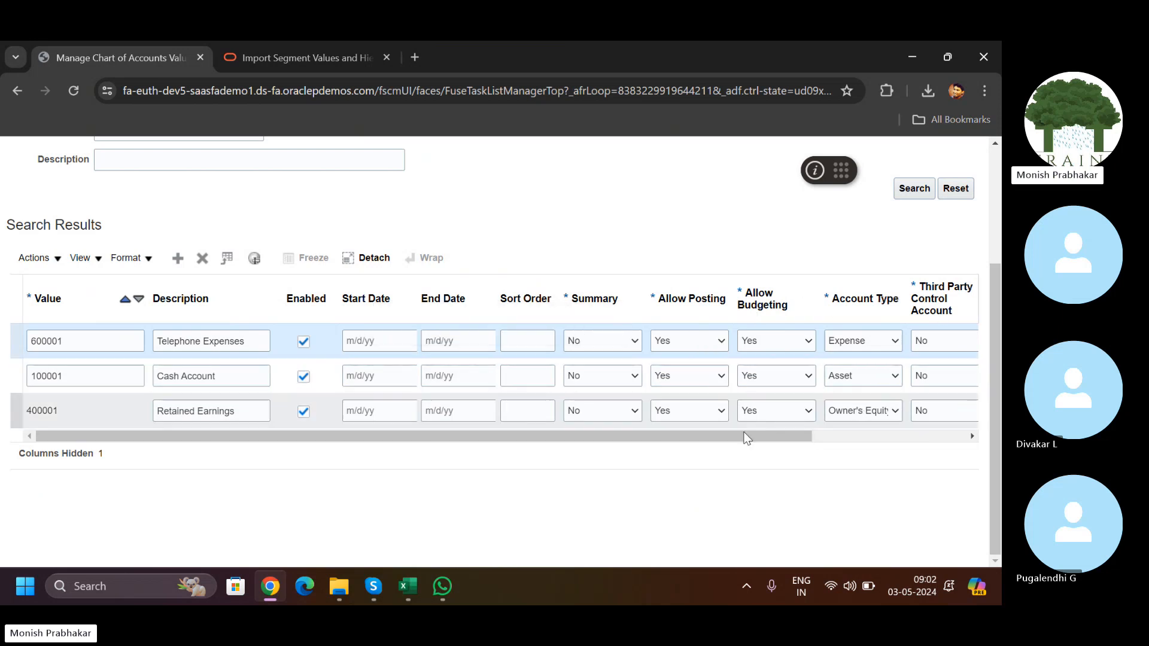
{"action": "left_click_drag", "start_coordinate": [737, 437], "coordinate": [911, 442]}
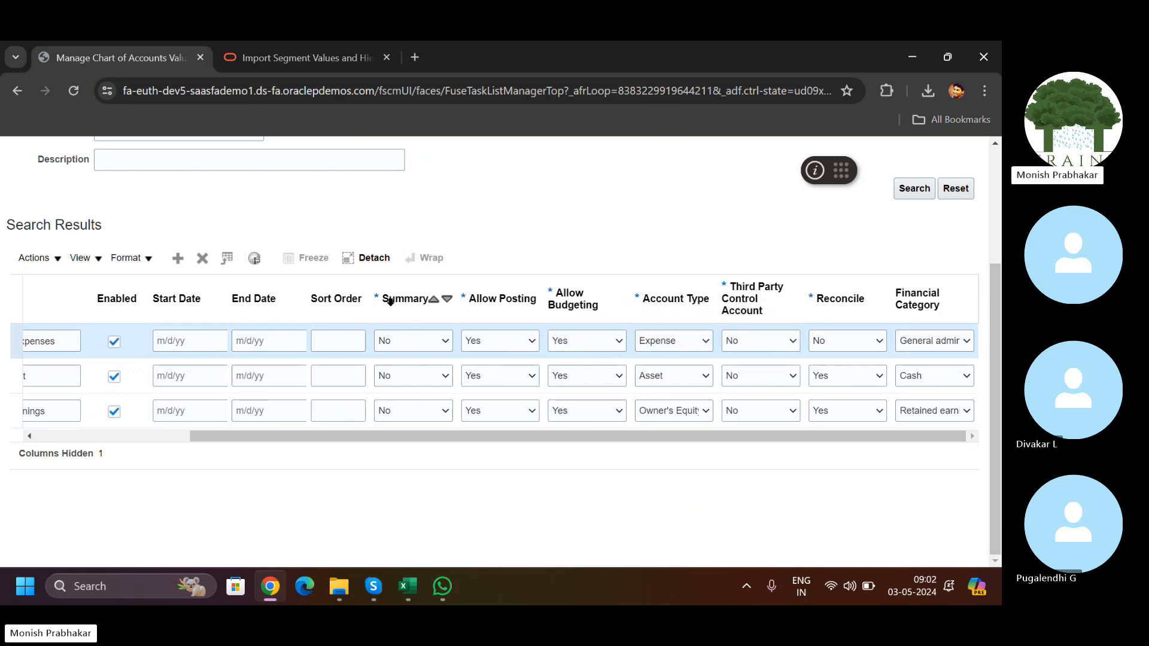
{"action": "left_click", "coordinate": [390, 301]}
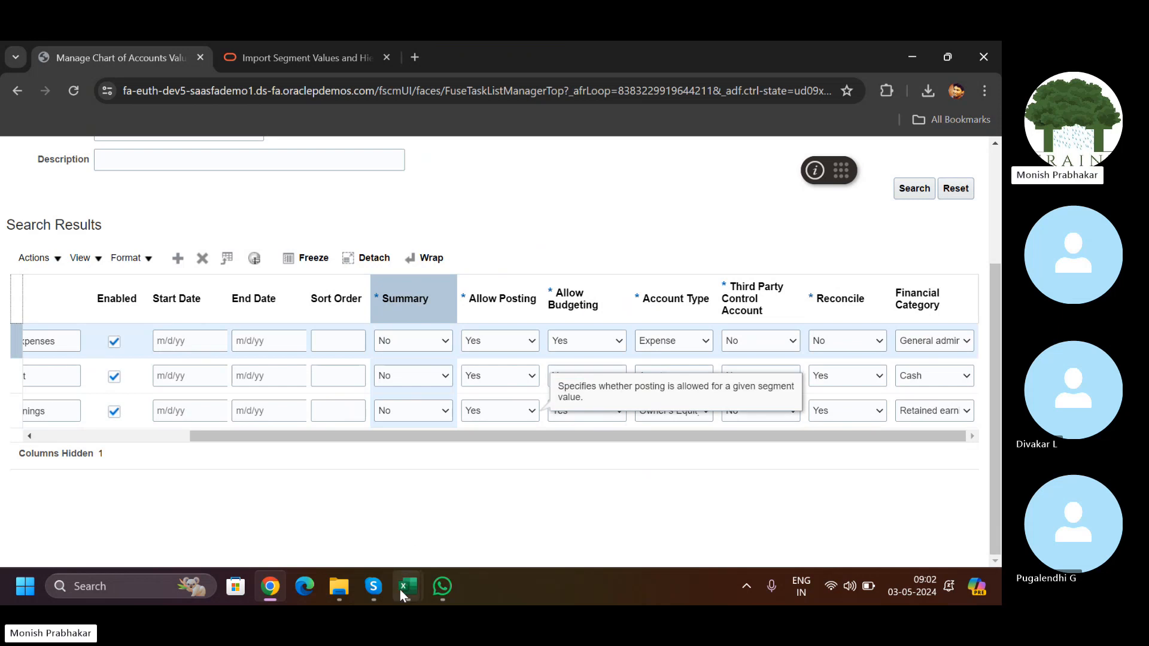
Step: Switch to the Classroom workbook in Excel and add a new blank worksheet after the existing sheets
{"action": "mouse_move", "coordinate": [401, 590]}
{"action": "left_click", "coordinate": [316, 534]}
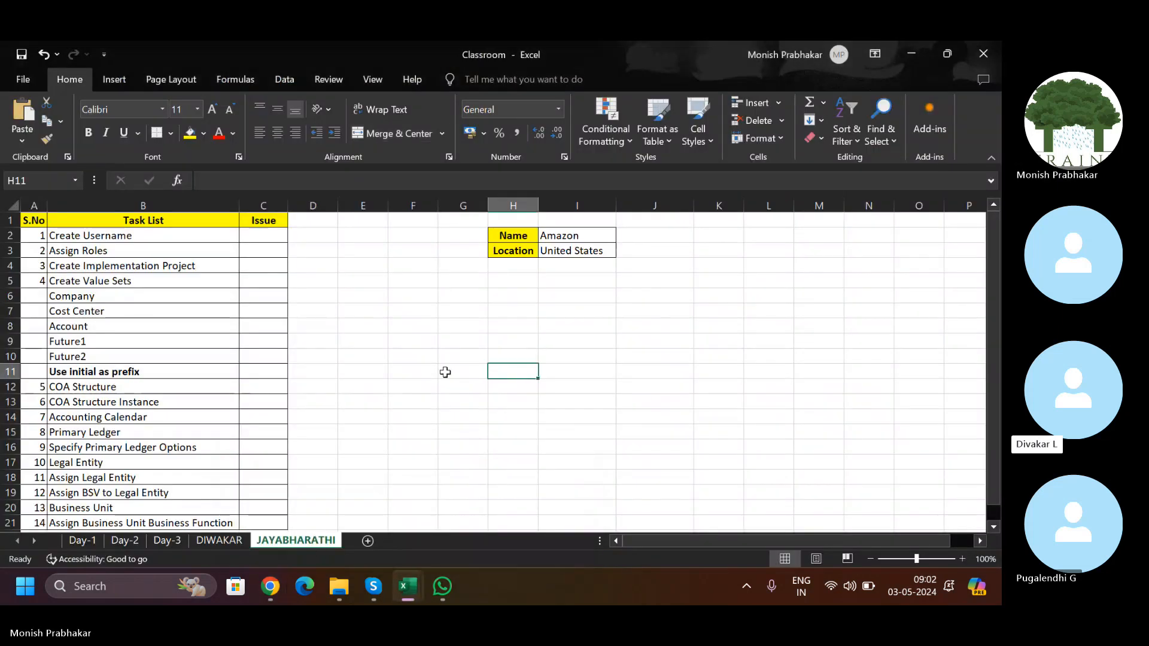
{"action": "left_click", "coordinate": [231, 542]}
{"action": "left_click", "coordinate": [274, 541]}
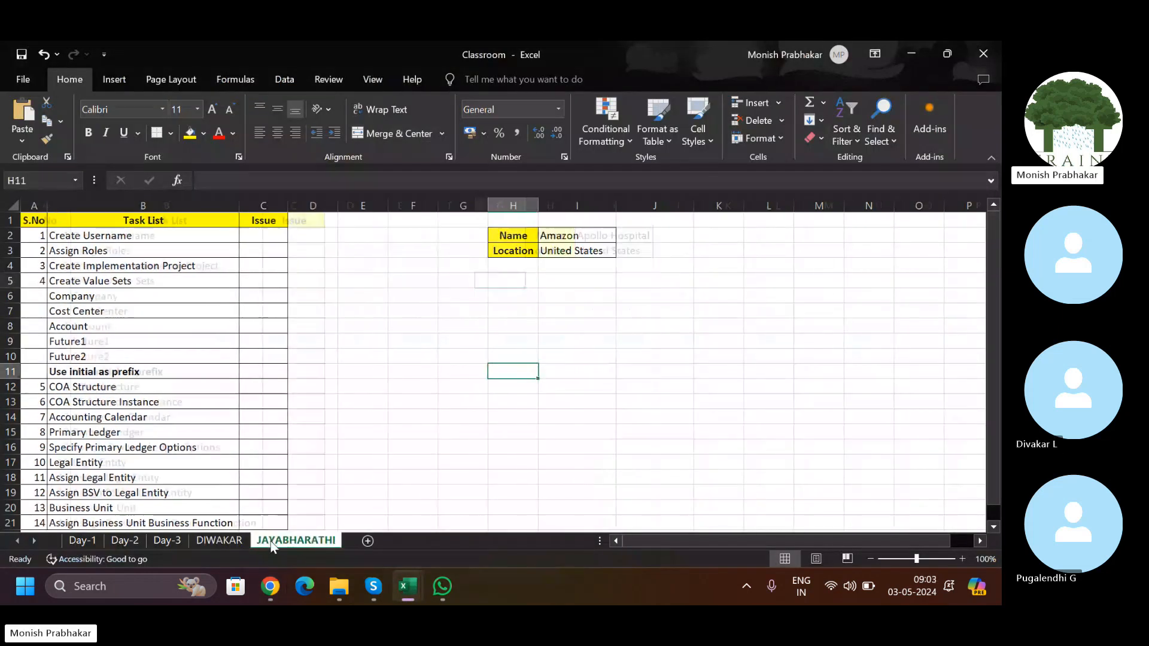
{"action": "left_click", "coordinate": [368, 540]}
Step: Enter Apollo Hospital in cell H4 of the new sheet and autofit the width of column H
{"action": "left_click", "coordinate": [374, 265]}
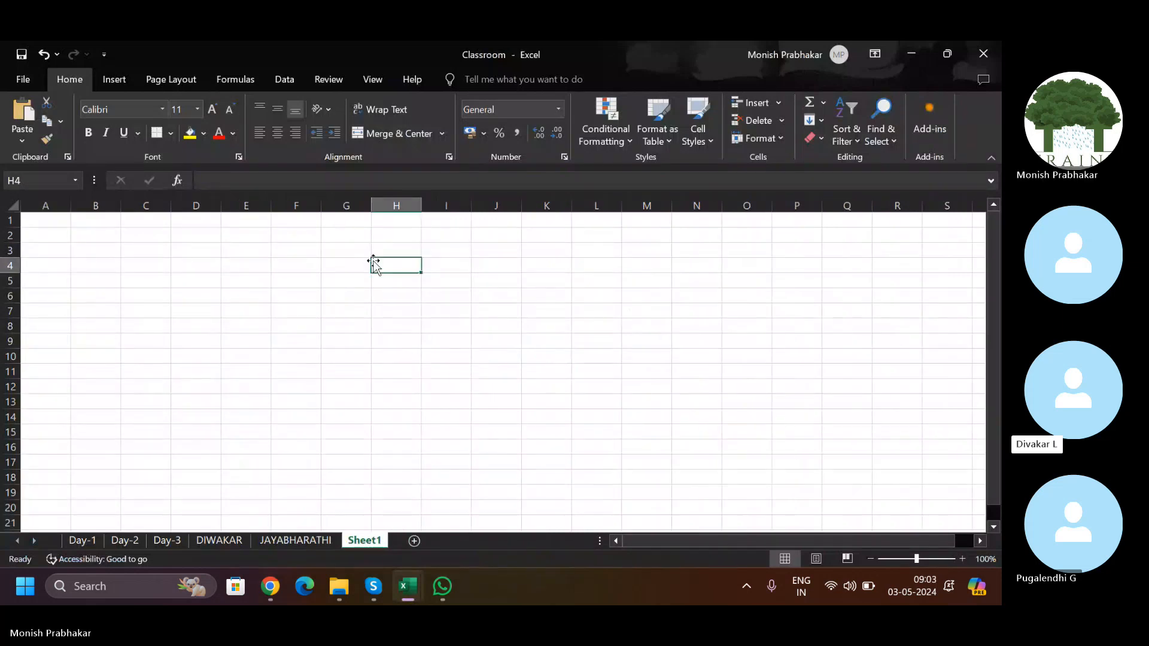
{"action": "key", "text": "Caps_Lock"}
{"action": "type", "text": "A"}
{"action": "key", "text": "Caps_Lock"}
{"action": "type", "text": "p"}
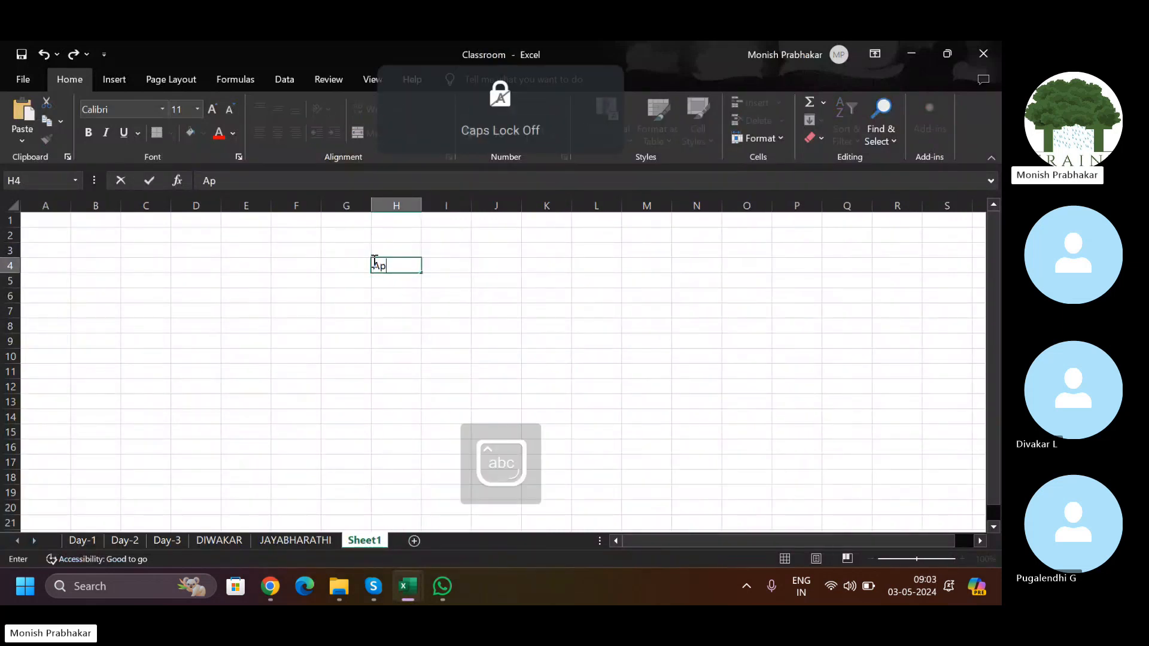
{"action": "type", "text": "ollo"}
{"action": "key", "text": "Caps_Lock"}
{"action": "type", "text": "H"}
{"action": "key", "text": "Caps_Lock"}
{"action": "type", "text": "os"}
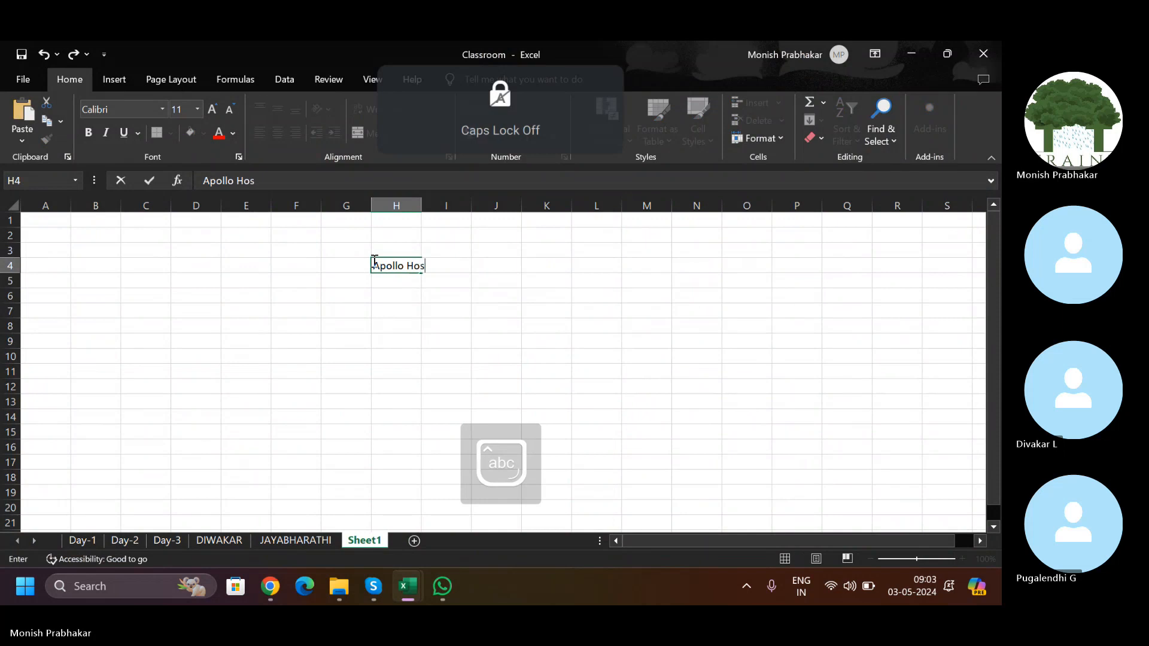
{"action": "type", "text": "pital"}
{"action": "key", "text": "Return"}
{"action": "key", "text": "Up"}
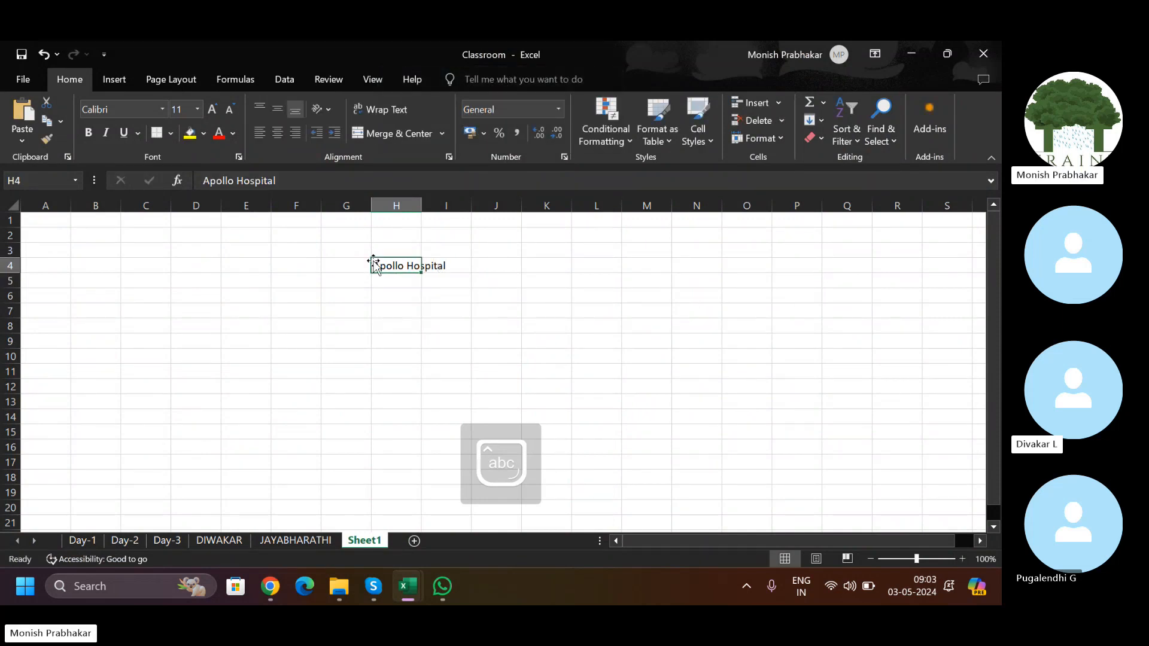
{"action": "key", "text": "alt+h"}
{"action": "key", "text": "o"}
{"action": "key", "text": "i"}
Step: Enter TT in cell I4 beside Apollo Hospital
{"action": "key", "text": "Right"}
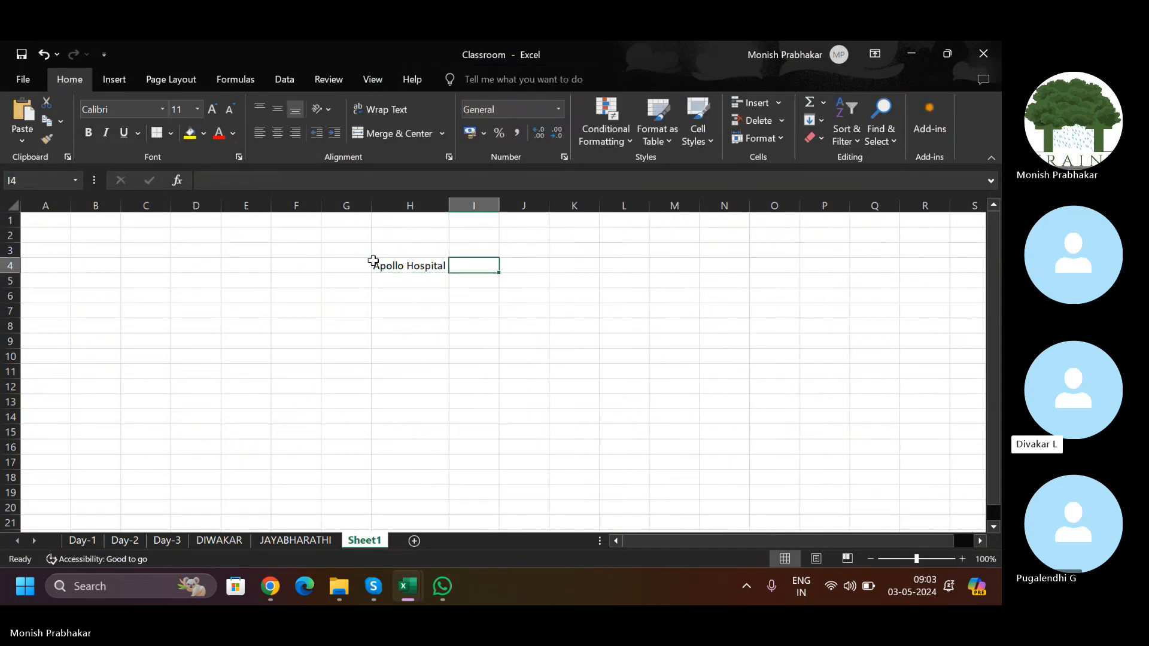
{"action": "key", "text": "Caps_Lock"}
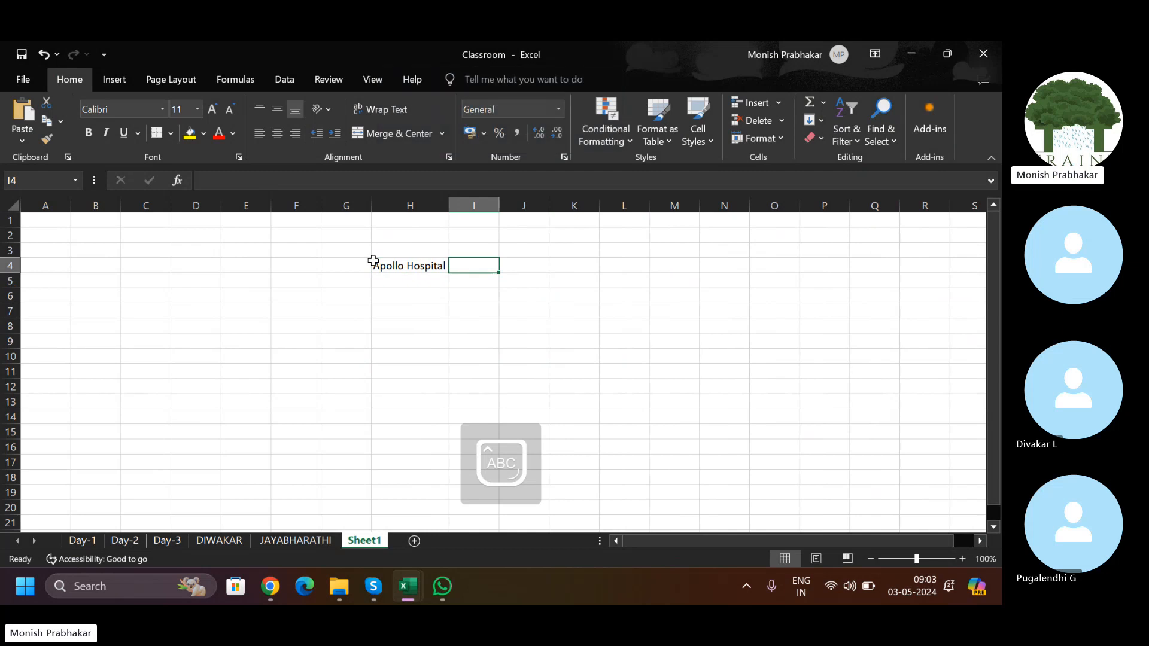
{"action": "type", "text": "TT"}
{"action": "key", "text": "Return"}
Step: Enter 100 in cell G5 and Hospital in cell H5 below the Apollo Hospital heading
{"action": "key", "text": "Left"}
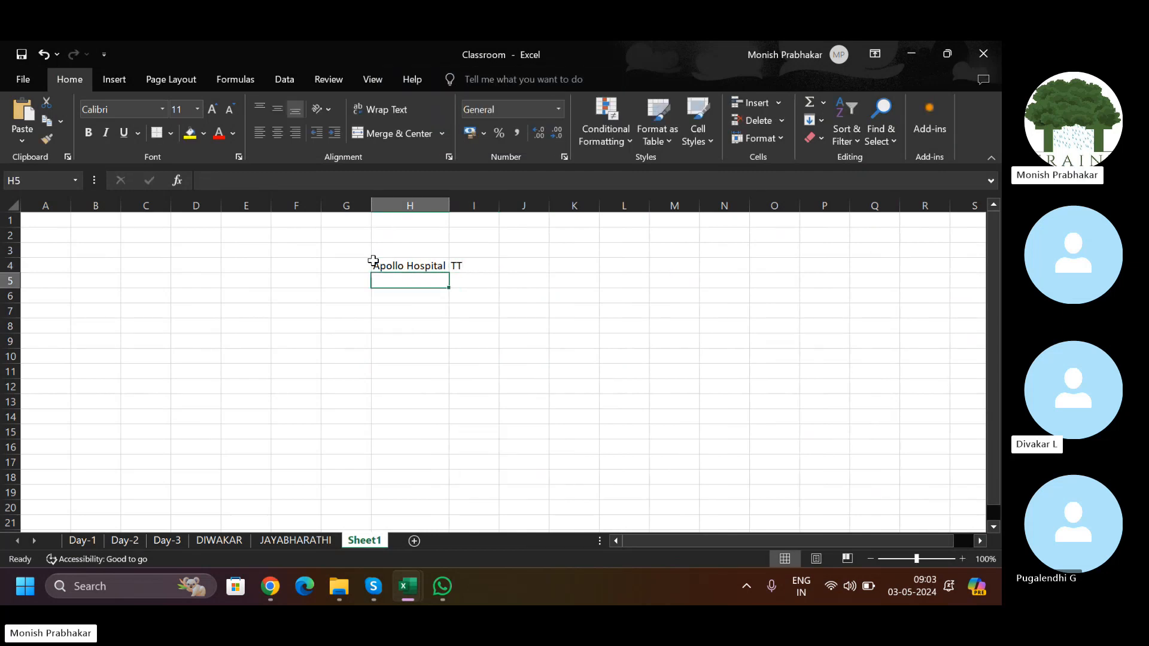
{"action": "key", "text": "Left"}
{"action": "key", "text": "Down"}
{"action": "key", "text": "Up"}
{"action": "type", "text": "100"}
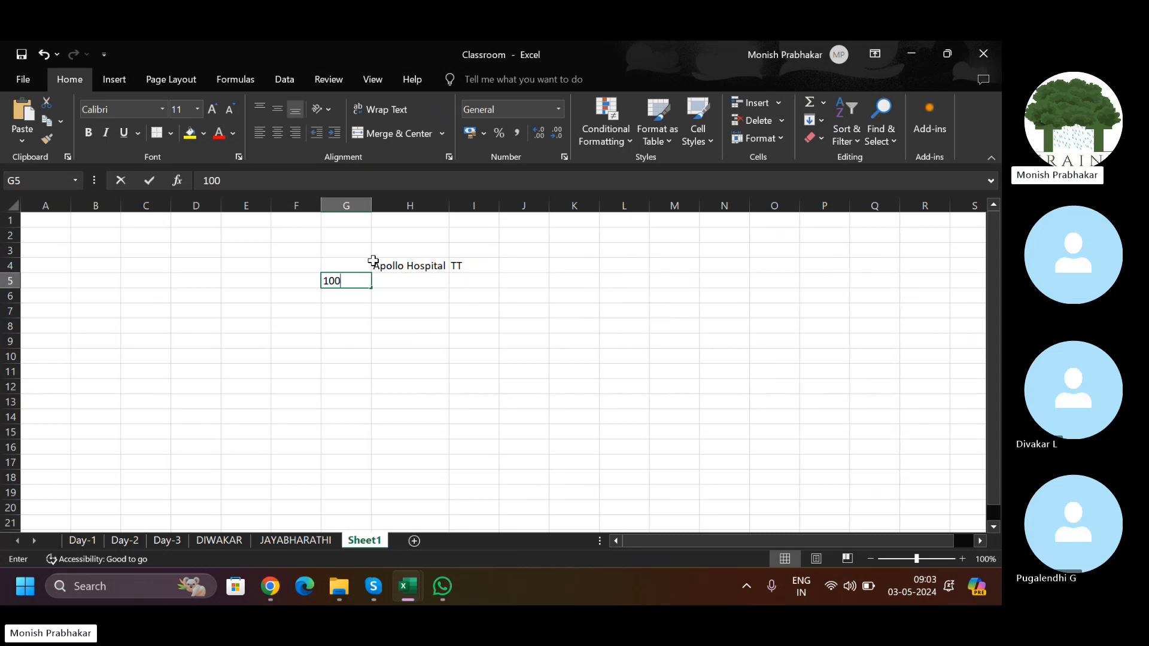
{"action": "key", "text": "Return"}
{"action": "key", "text": "Right"}
{"action": "key", "text": "Up"}
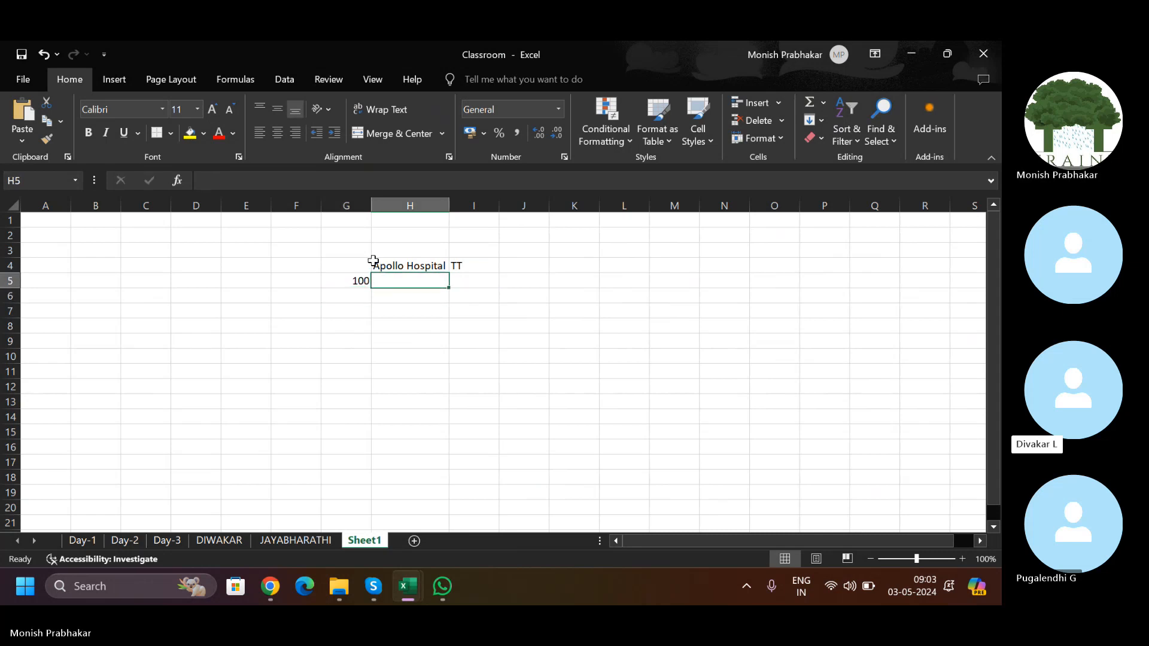
{"action": "type", "text": "H"}
{"action": "key", "text": "Caps_Lock"}
{"action": "type", "text": "ospital"}
{"action": "key", "text": "Return"}
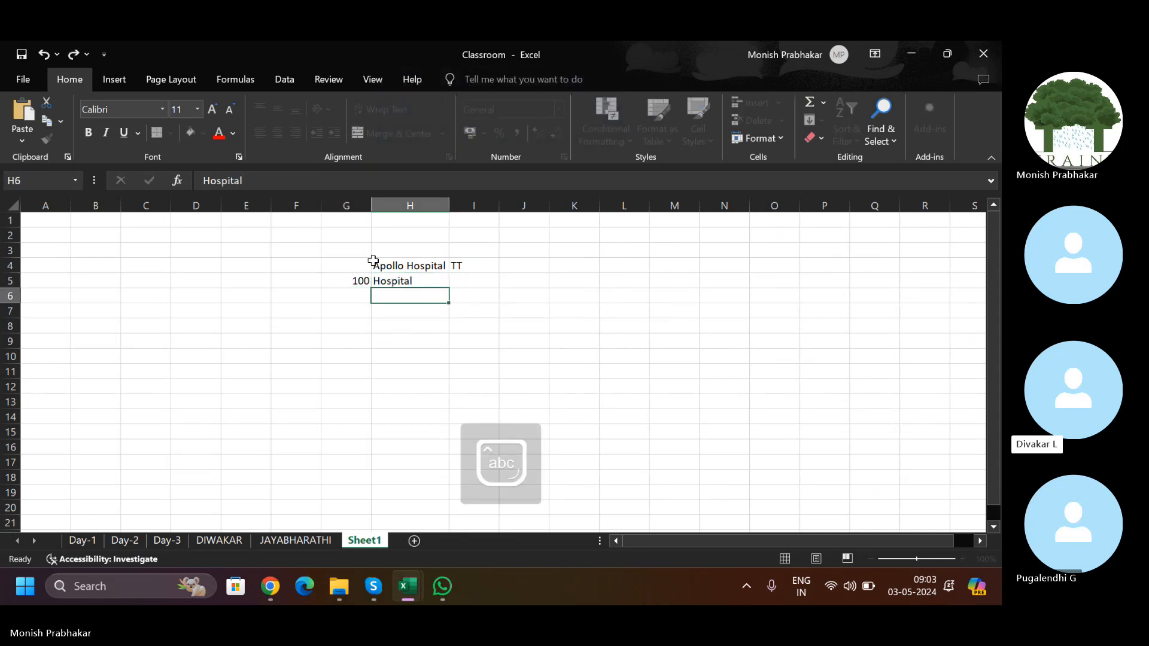
Step: Enter 200 in cell G6 and Lab in cell H6
{"action": "key", "text": "Left"}
{"action": "type", "text": "200"}
{"action": "key", "text": "Tab"}
{"action": "type", "text": "L"}
{"action": "key", "text": "Caps_Lock"}
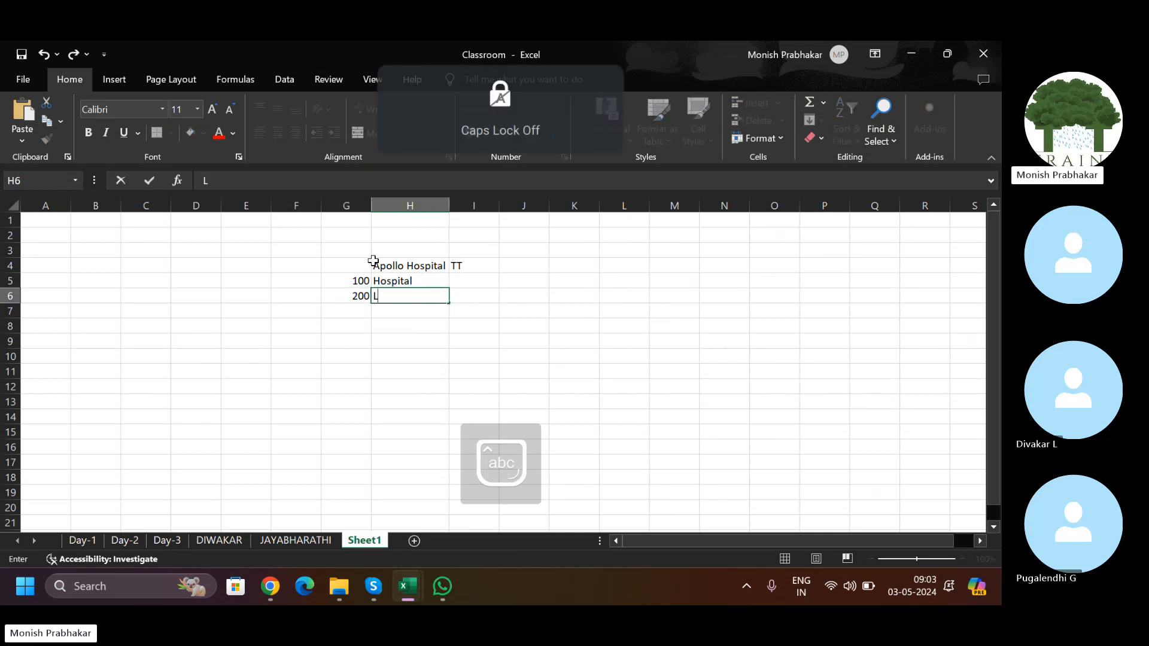
{"action": "type", "text": "ab"}
{"action": "key", "text": "Return"}
{"action": "type", "text": "300"}
{"action": "key", "text": "Tab"}
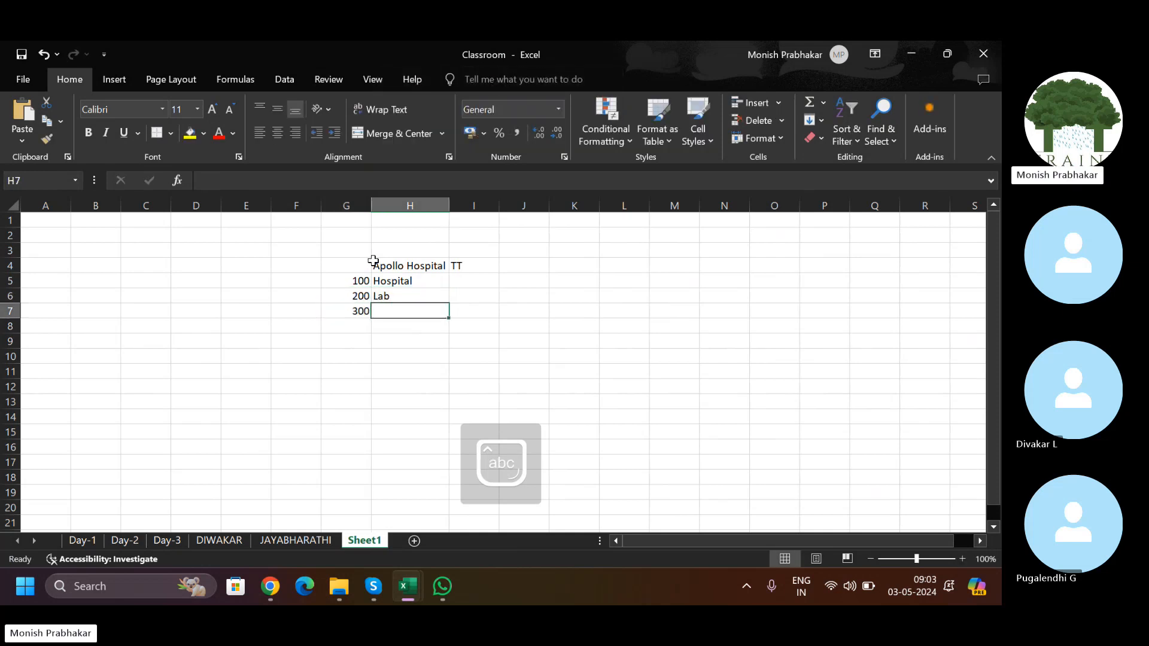
{"action": "key", "text": "Left"}
{"action": "key", "text": "shift+Right"}
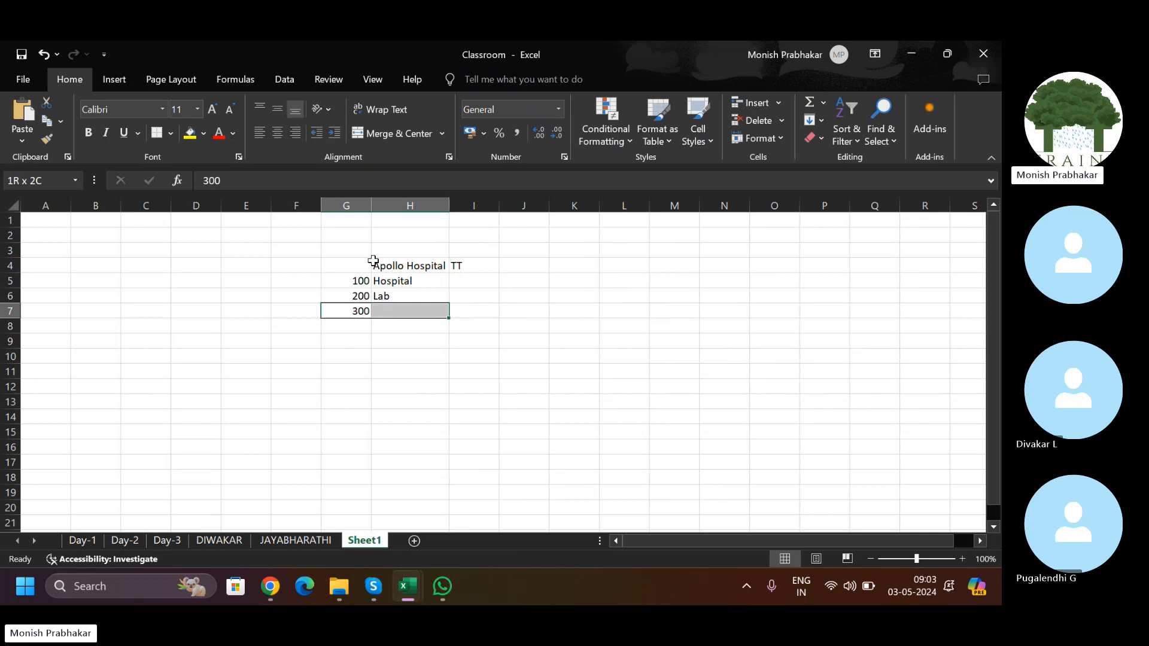
{"action": "key", "text": "Delete"}
{"action": "key", "text": "Up"}
{"action": "key", "text": "Up"}
{"action": "key", "text": "Up"}
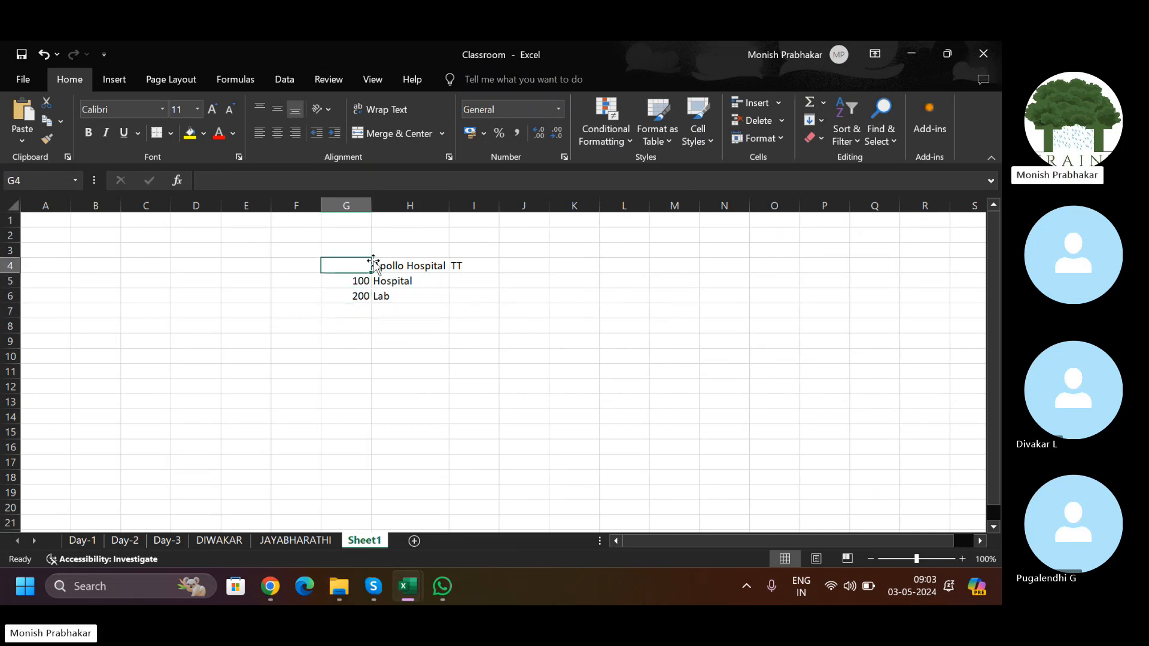
{"action": "key", "text": "Right"}
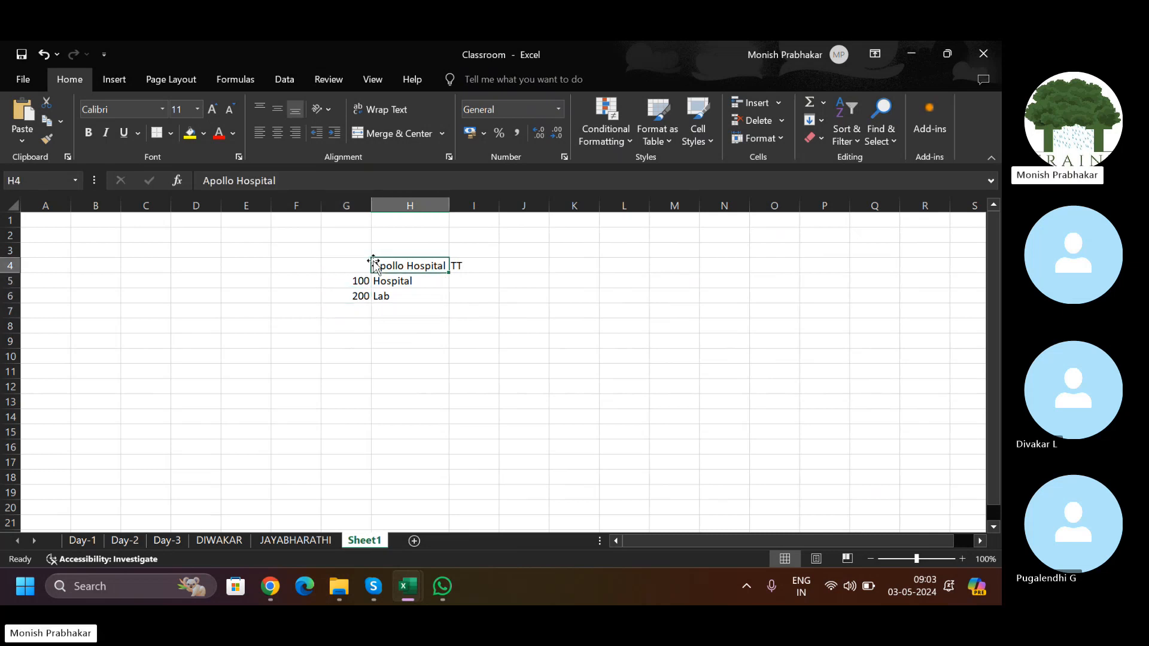
Step: Review the Apollo Hospital heading and TT against the 100 Hospital and 200 Lab entries below it
{"action": "left_click", "coordinate": [464, 268]}
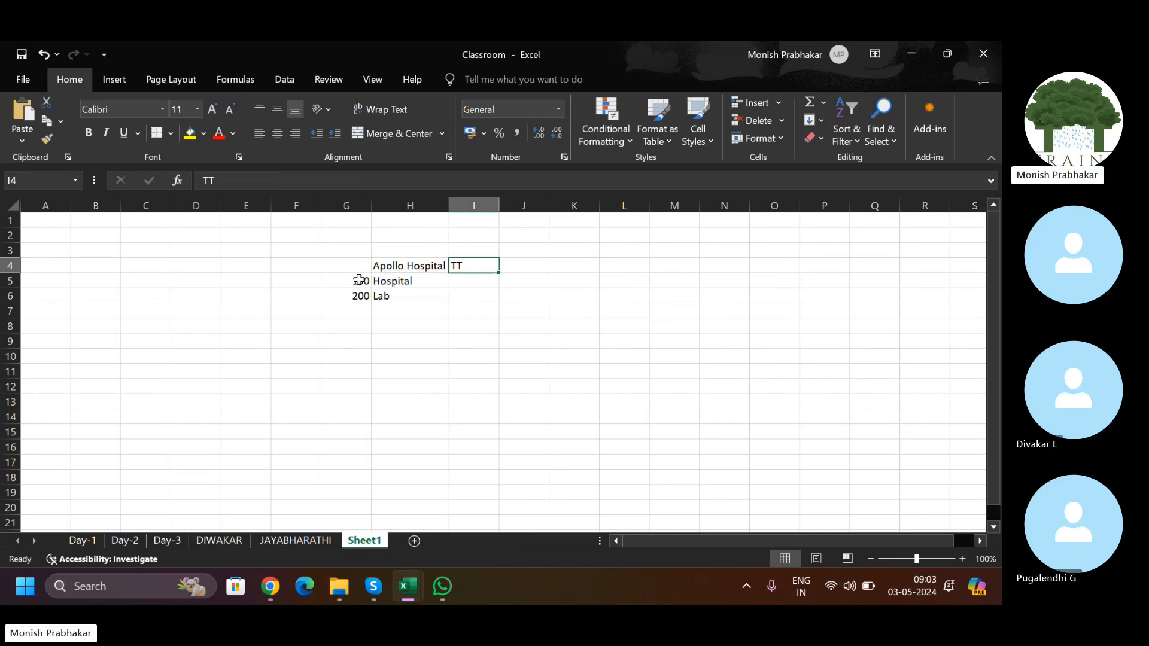
{"action": "left_click_drag", "start_coordinate": [359, 279], "coordinate": [429, 298]}
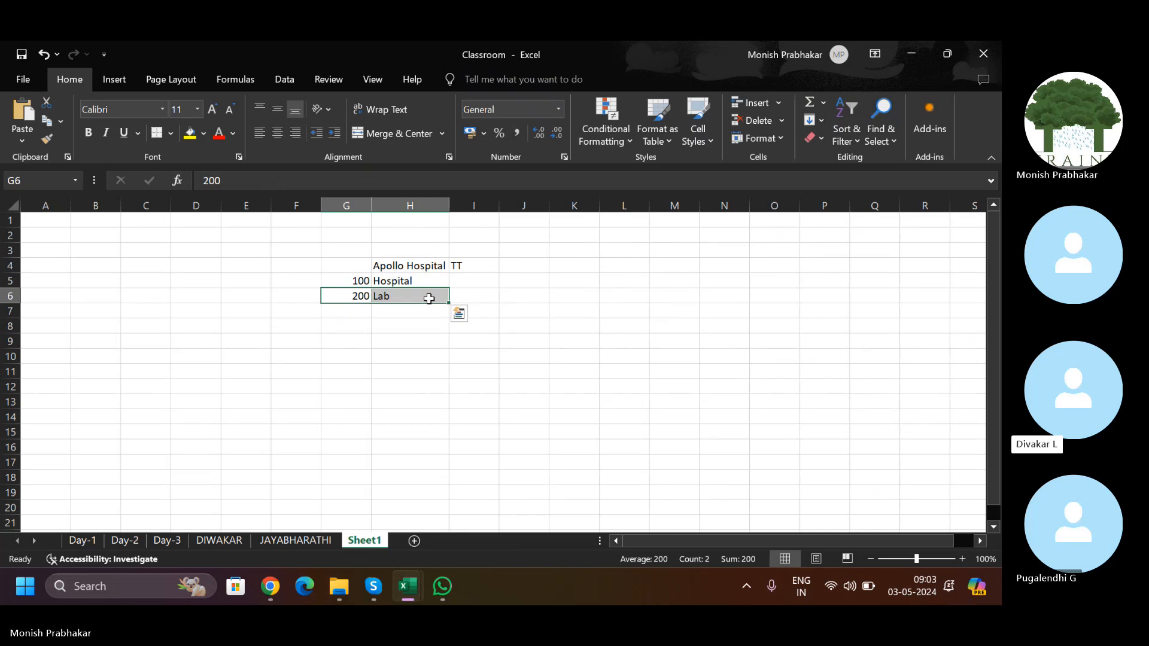
{"action": "key", "text": "Up"}
{"action": "key", "text": "Up"}
{"action": "key", "text": "Up"}
{"action": "key", "text": "Right"}
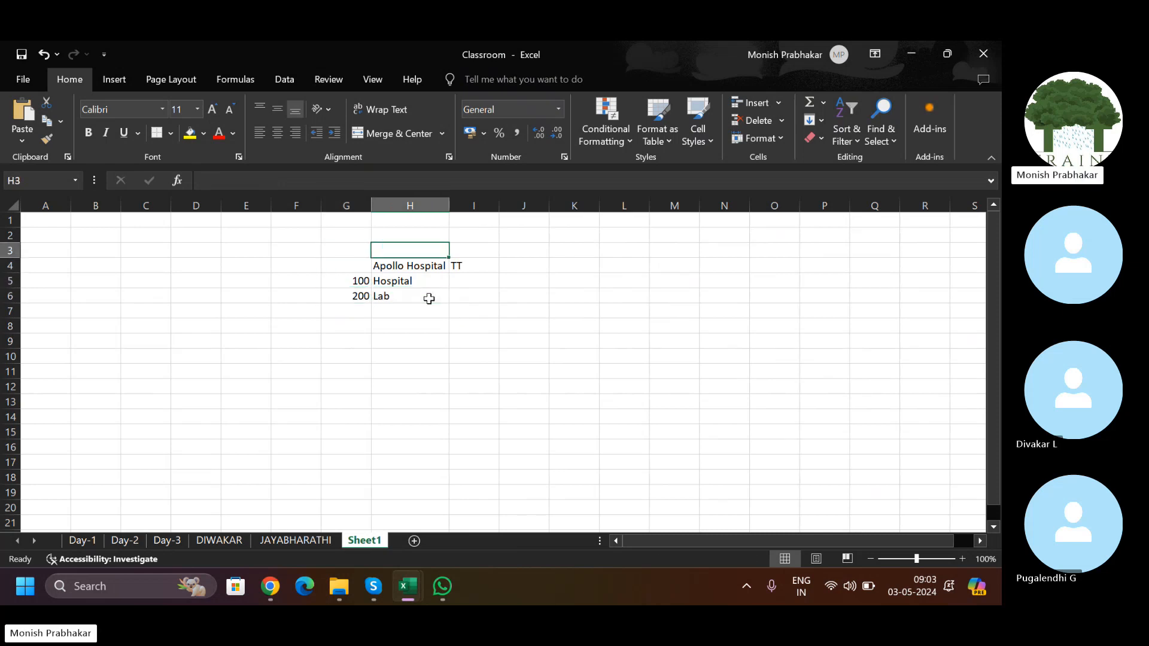
{"action": "key", "text": "Down"}
{"action": "key", "text": "Down"}
{"action": "key", "text": "Left"}
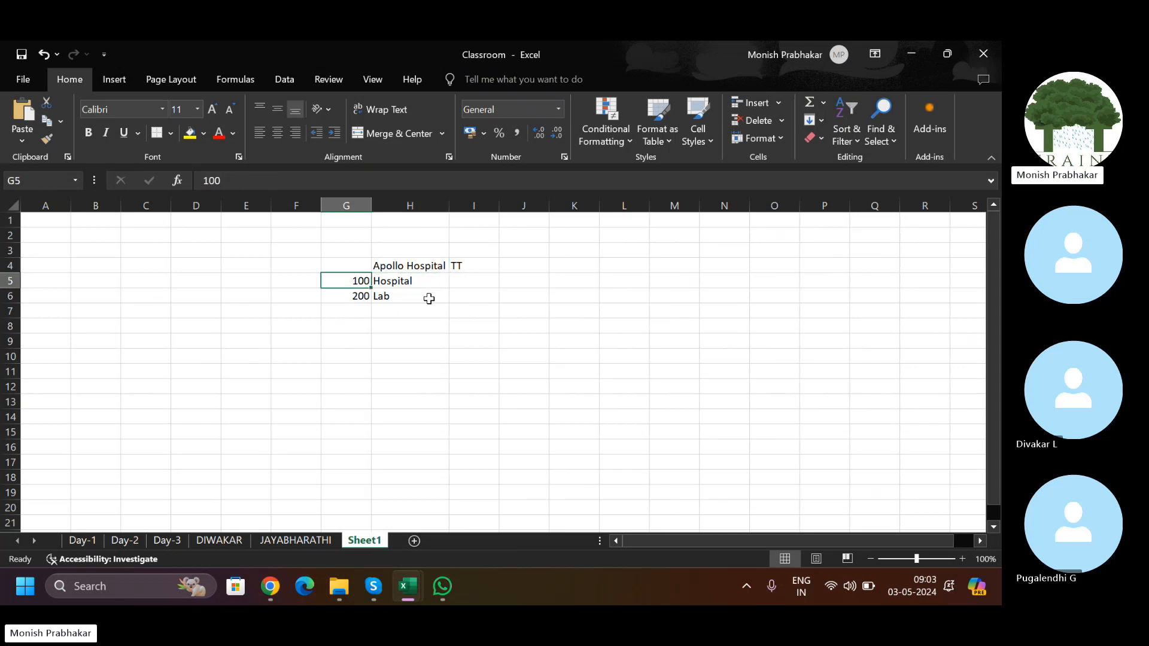
{"action": "key", "text": "Right"}
{"action": "key", "text": "Up"}
{"action": "key", "text": "Right"}
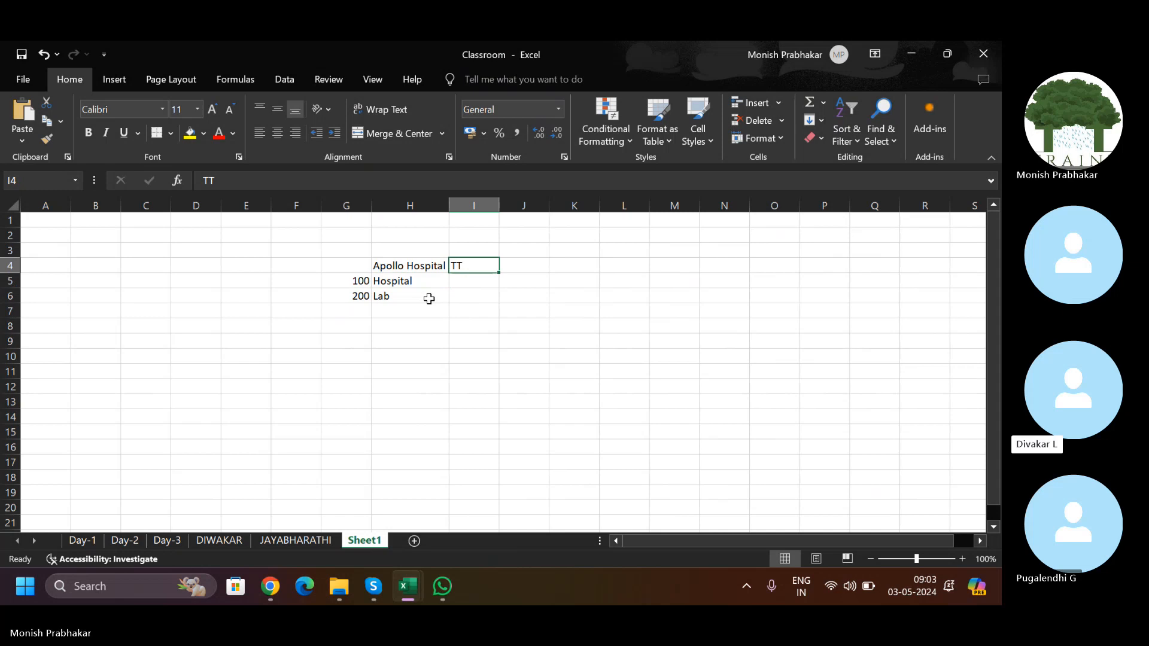
{"action": "key", "text": "Down"}
{"action": "key", "text": "Left"}
{"action": "key", "text": "Down"}
{"action": "key", "text": "Left"}
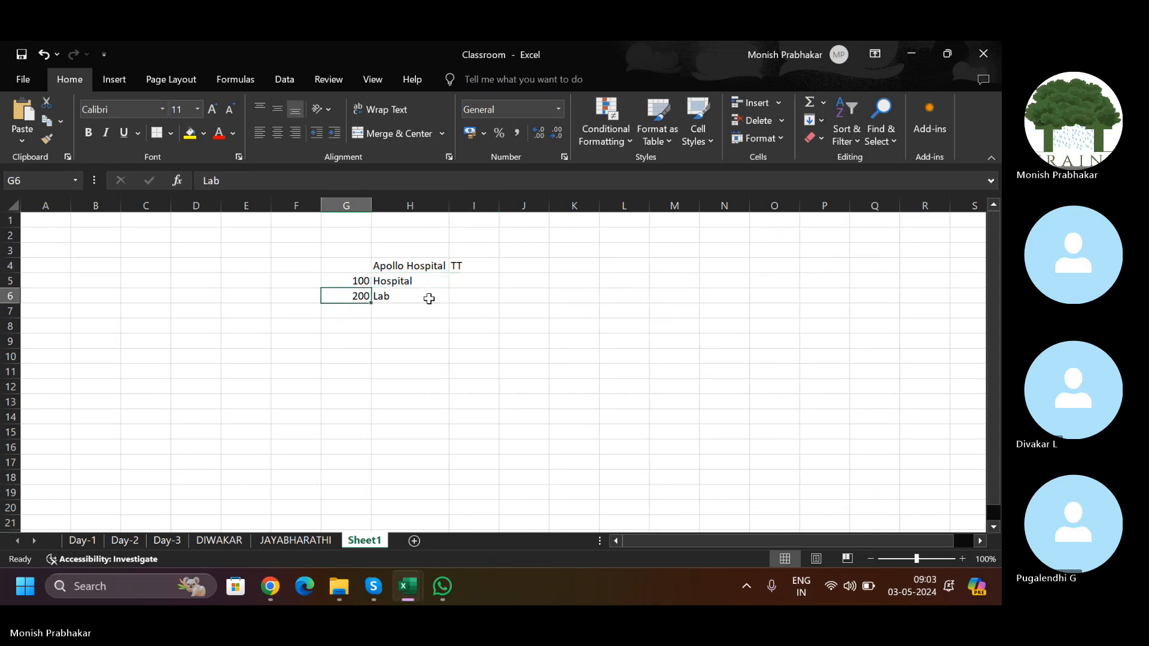
{"action": "key", "text": "Right"}
{"action": "key", "text": "Right"}
{"action": "key", "text": "Up"}
{"action": "key", "text": "Up"}
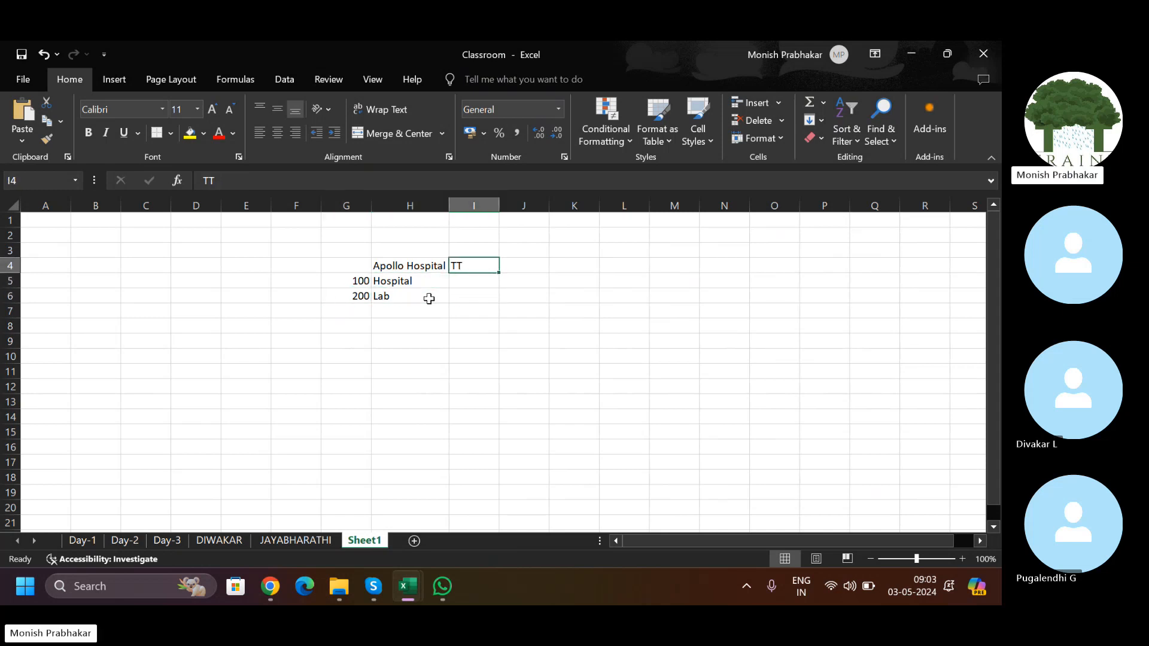
Step: Insert three blank rows between the Hospital and Lab rows
{"action": "key", "text": "Down"}
{"action": "key", "text": "Down"}
{"action": "key", "text": "Left"}
{"action": "key", "text": "shift+space"}
{"action": "key", "text": "ctrl+shift+plus"}
{"action": "key", "text": "ctrl+shift+plus"}
{"action": "key", "text": "ctrl+shift+plus"}
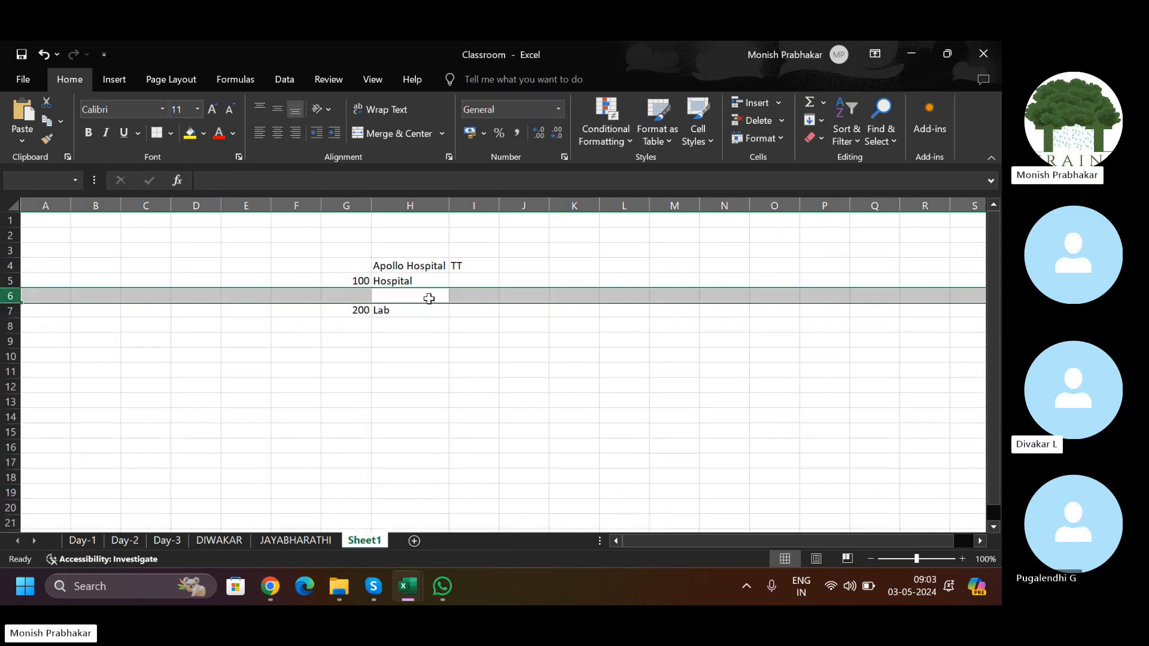
{"action": "left_click", "coordinate": [429, 298]}
{"action": "key", "text": "Up"}
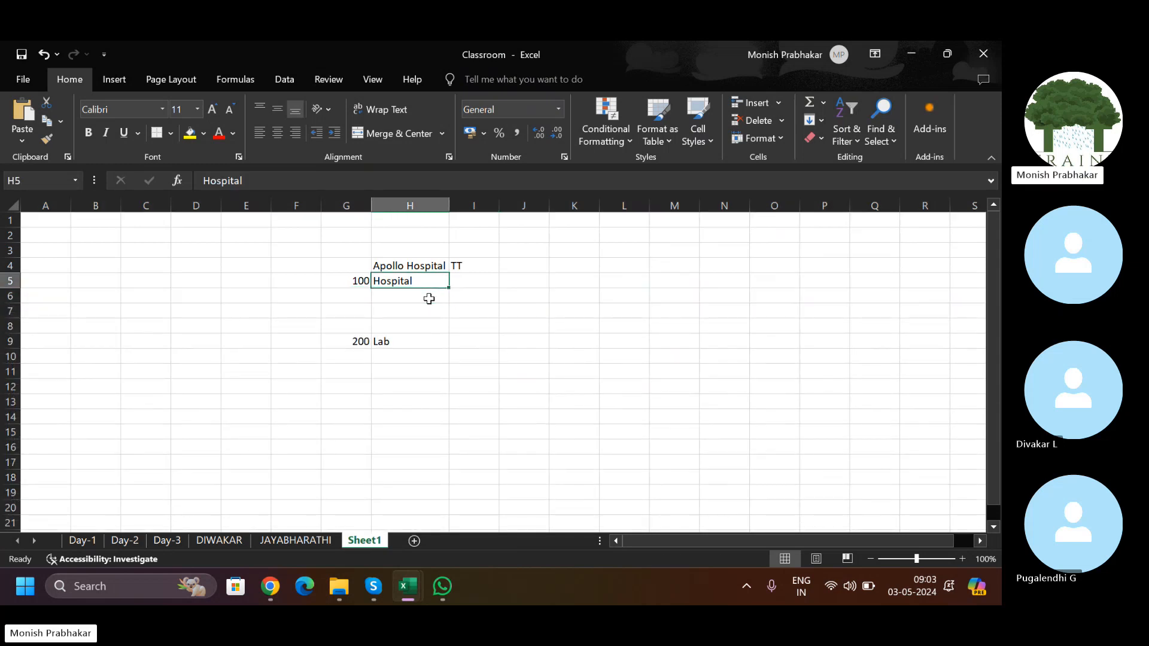
Step: Clear the codes and names below the heading in cells G5:H9
{"action": "key", "text": "Left"}
{"action": "key", "text": "shift+Down"}
{"action": "key", "text": "shift+Down"}
{"action": "key", "text": "shift+Down"}
{"action": "key", "text": "shift+Down"}
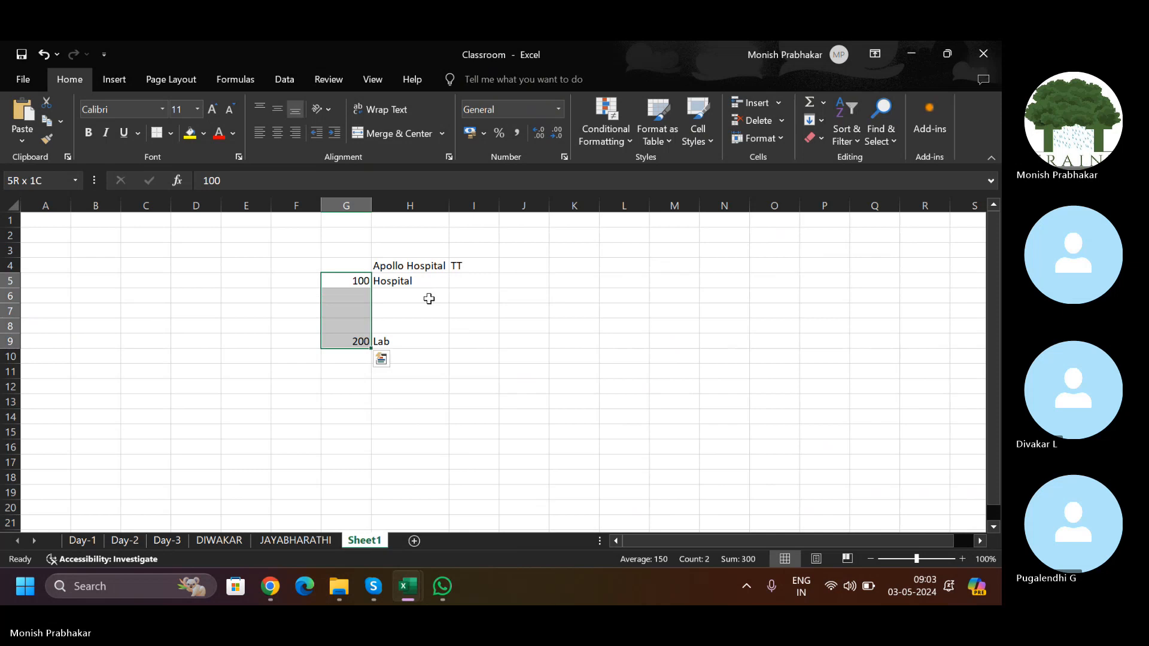
{"action": "key", "text": "Delete"}
{"action": "key", "text": "Right"}
{"action": "key", "text": "shift+Down"}
{"action": "key", "text": "shift+Down"}
{"action": "key", "text": "shift+Down"}
{"action": "key", "text": "shift+Down"}
{"action": "key", "text": "Delete"}
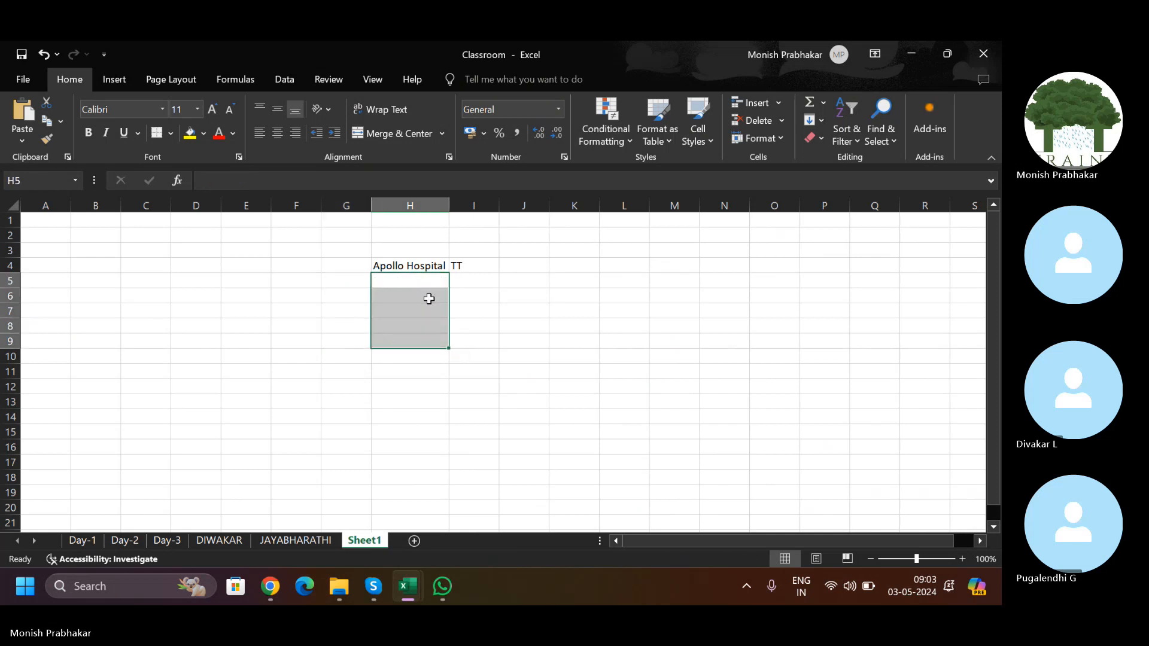
Step: Move TT from cell I4 to cell G4, in front of the Apollo Hospital heading
{"action": "key", "text": "Up"}
{"action": "key", "text": "Right"}
{"action": "key", "text": "ctrl+c"}
{"action": "key", "text": "Left"}
{"action": "key", "text": "Left"}
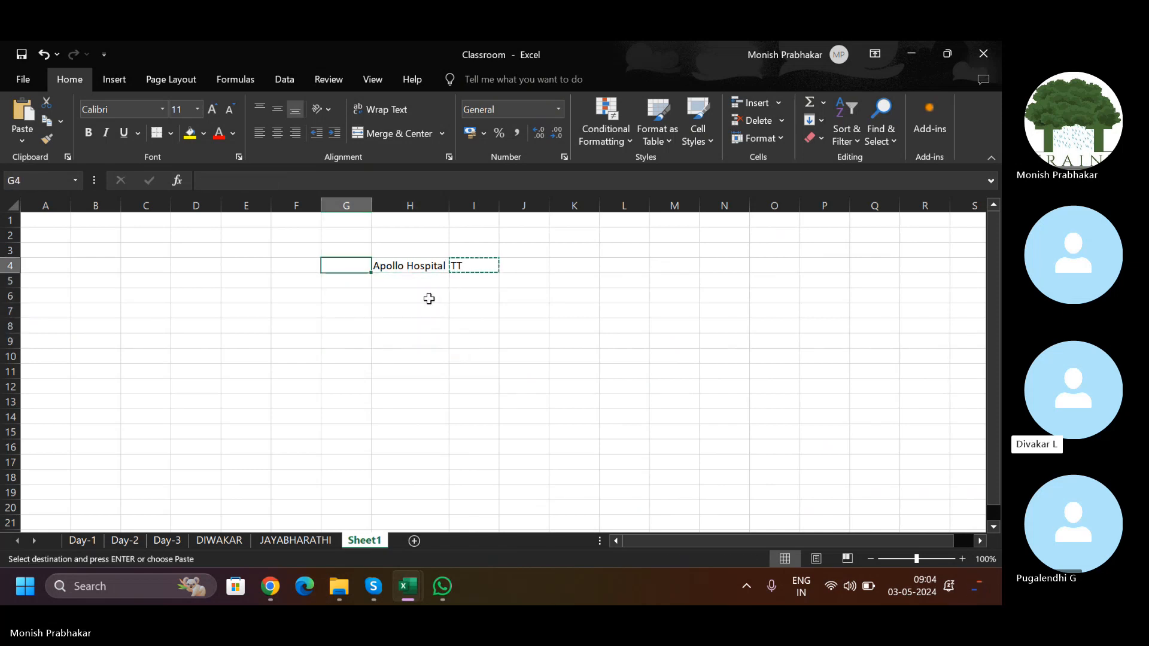
{"action": "key", "text": "Return"}
Step: Change the heading in cell H4 to Apollo Group
{"action": "key", "text": "Right"}
{"action": "left_click", "coordinate": [250, 180]}
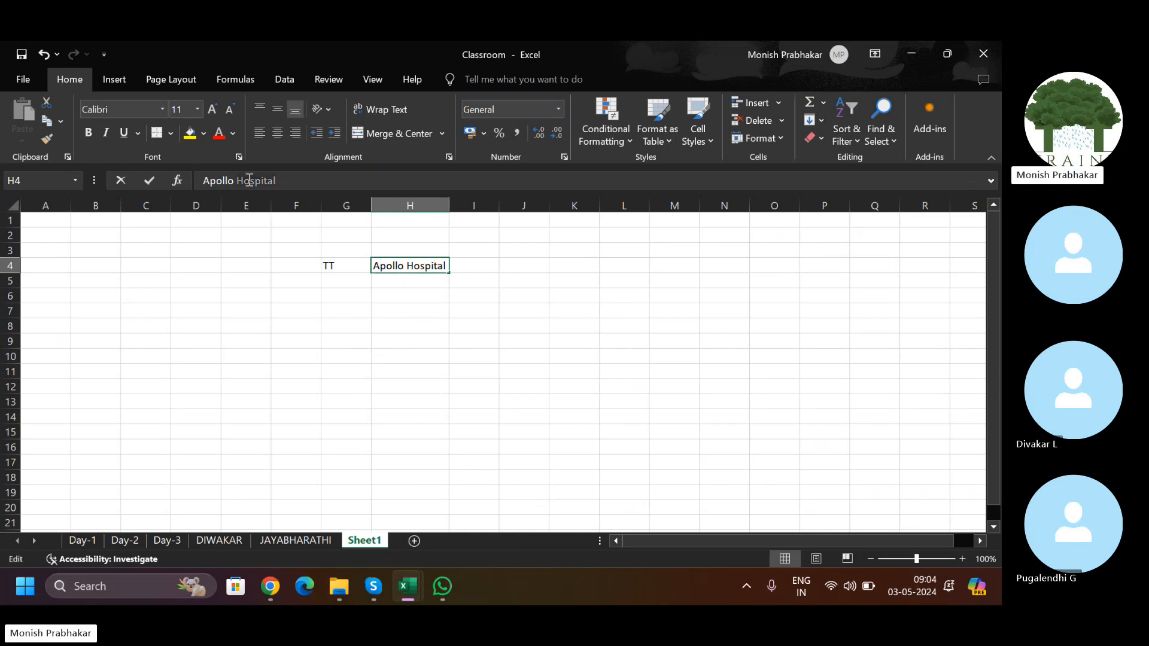
{"action": "key", "text": "Caps_Lock"}
{"action": "type", "text": "G"}
{"action": "key", "text": "Caps_Lock"}
{"action": "type", "text": "roup"}
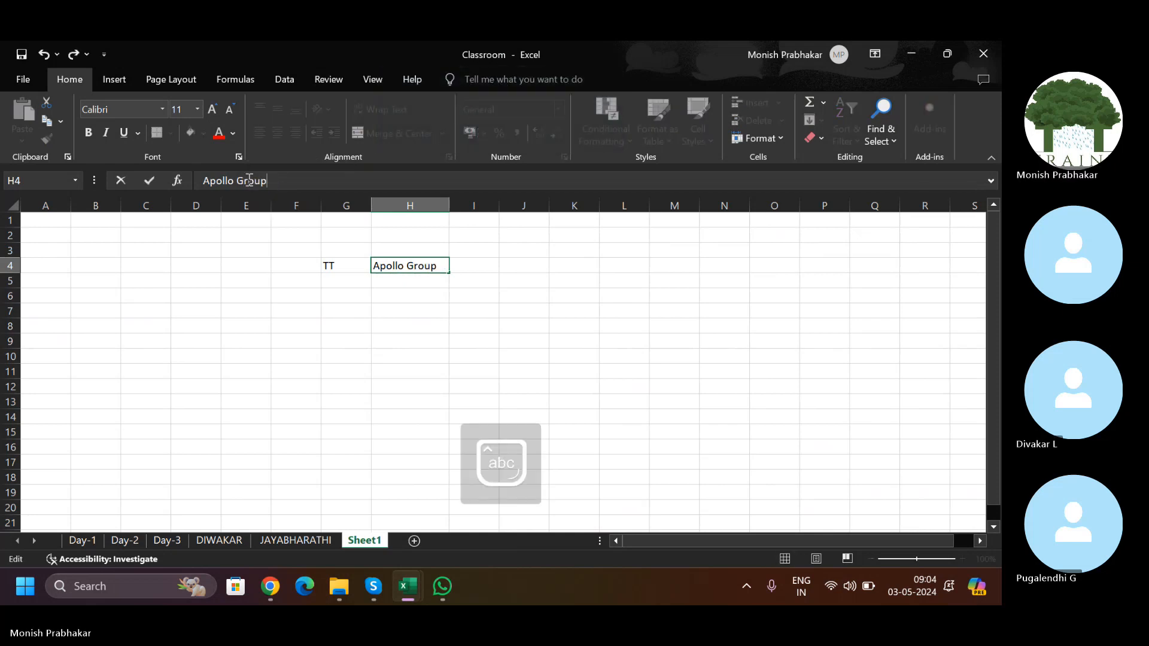
{"action": "key", "text": "Return"}
Step: Center TT horizontally in cell G4
{"action": "key", "text": "Up"}
{"action": "key", "text": "Left"}
{"action": "key", "text": "Right"}
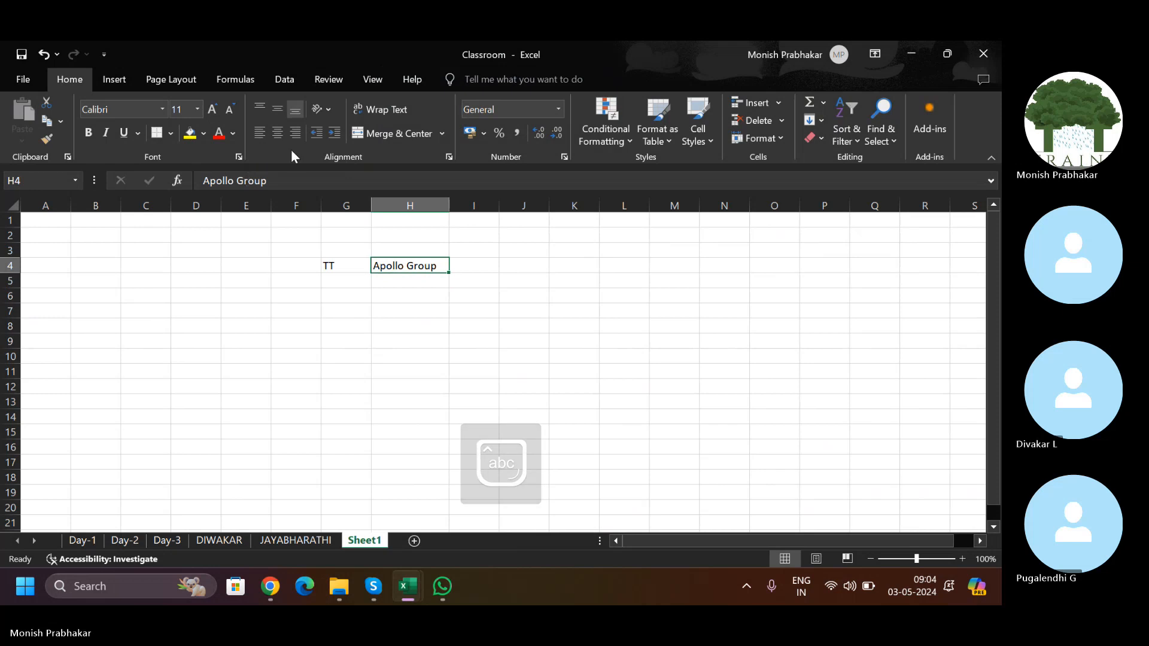
{"action": "key", "text": "Left"}
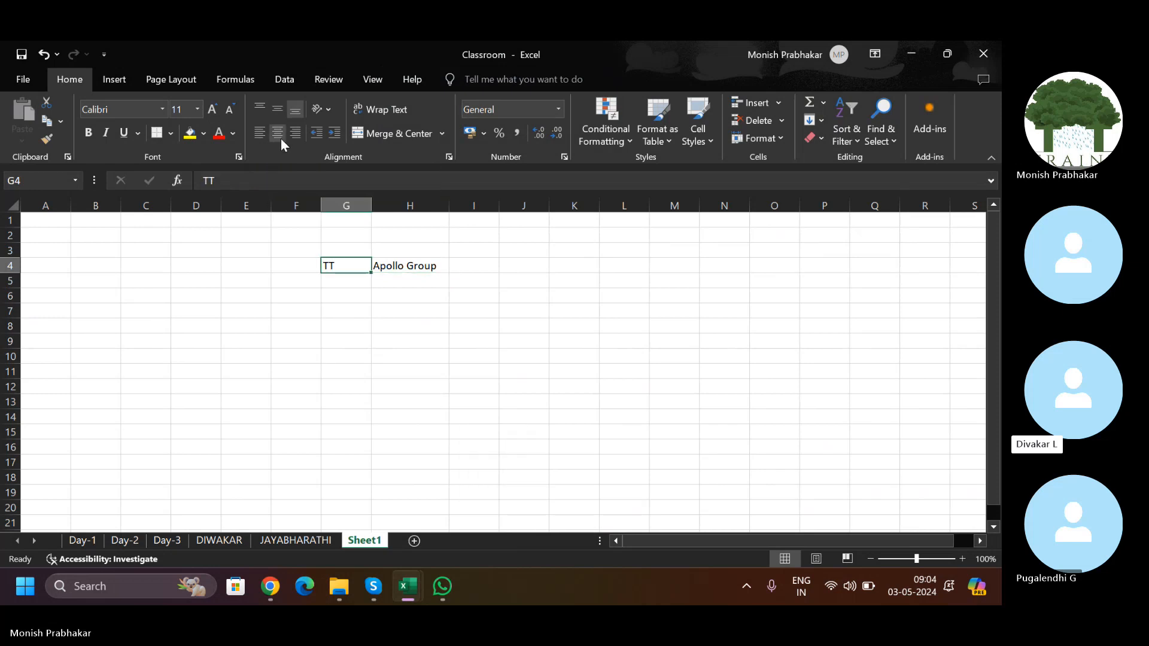
{"action": "left_click", "coordinate": [281, 139]}
{"action": "key", "text": "Right"}
{"action": "key", "text": "Down"}
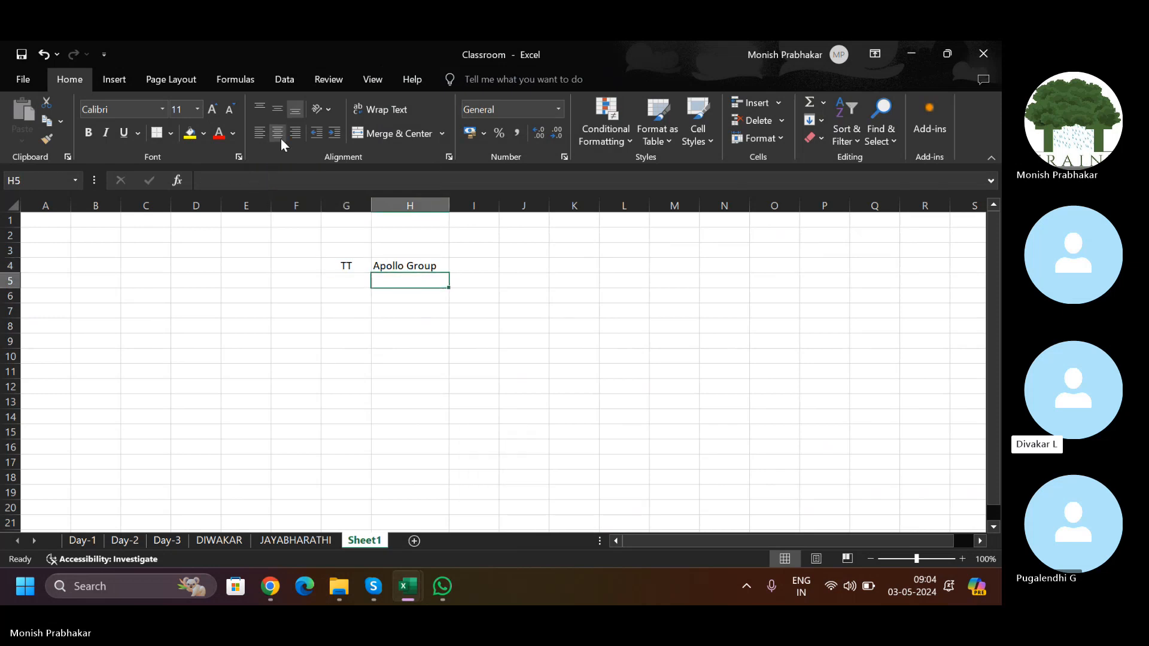
{"action": "key", "text": "Left"}
{"action": "key", "text": "Right"}
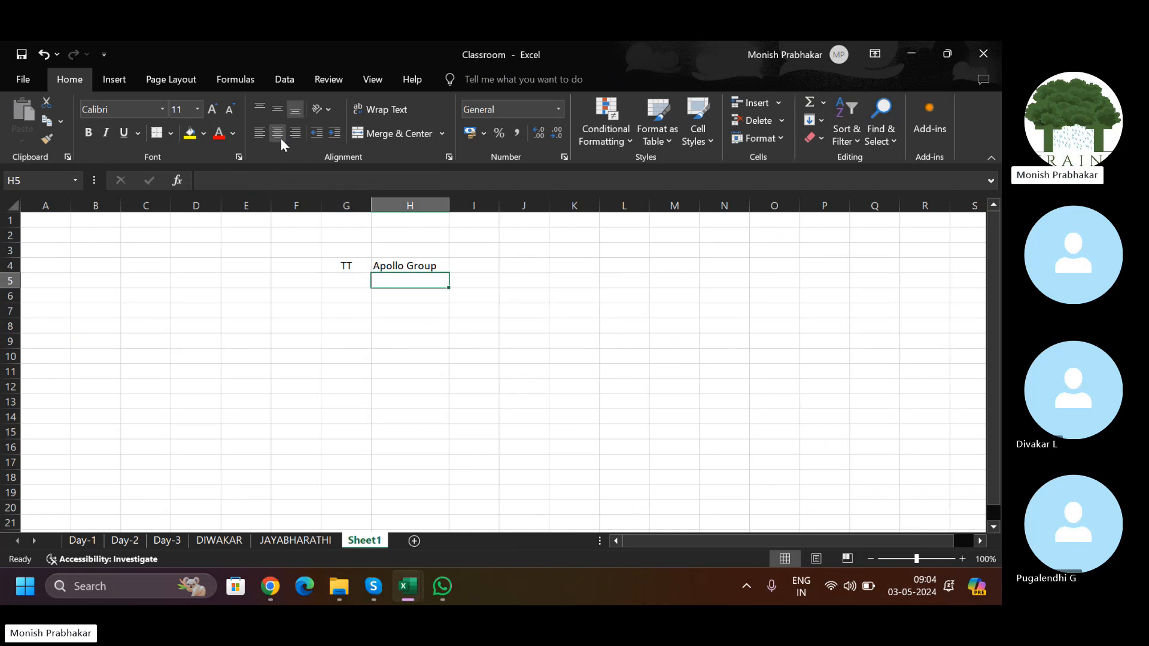
{"action": "key", "text": "Right"}
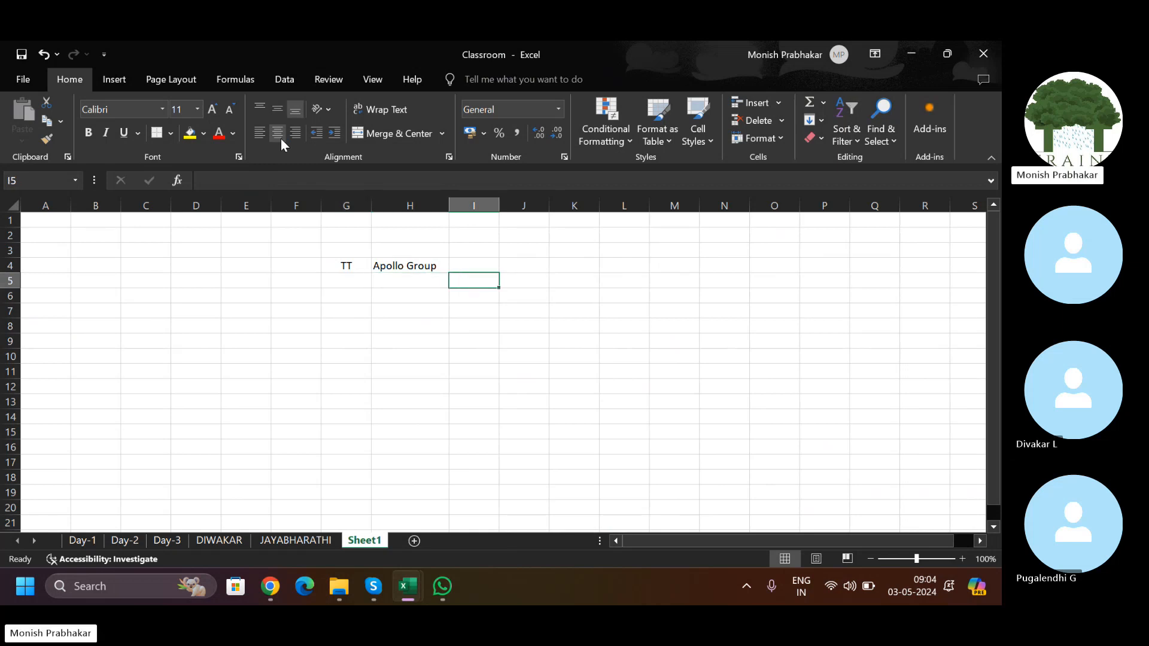
Step: Delete the six empty columns in front of TT so it sits in column A
{"action": "left_click", "coordinate": [50, 204]}
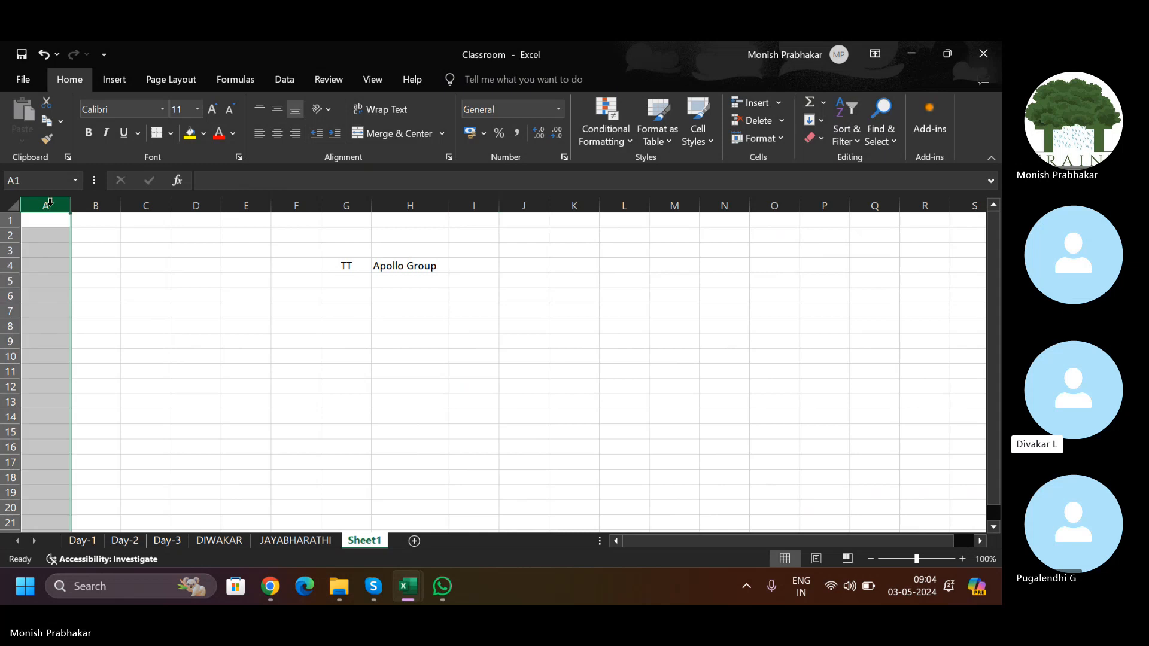
{"action": "key", "text": "ctrl+minus"}
{"action": "key", "text": "ctrl+minus"}
{"action": "key", "text": "ctrl+minus"}
{"action": "key", "text": "ctrl+minus"}
{"action": "key", "text": "ctrl+minus"}
{"action": "key", "text": "ctrl+minus"}
{"action": "key", "text": "ctrl+minus"}
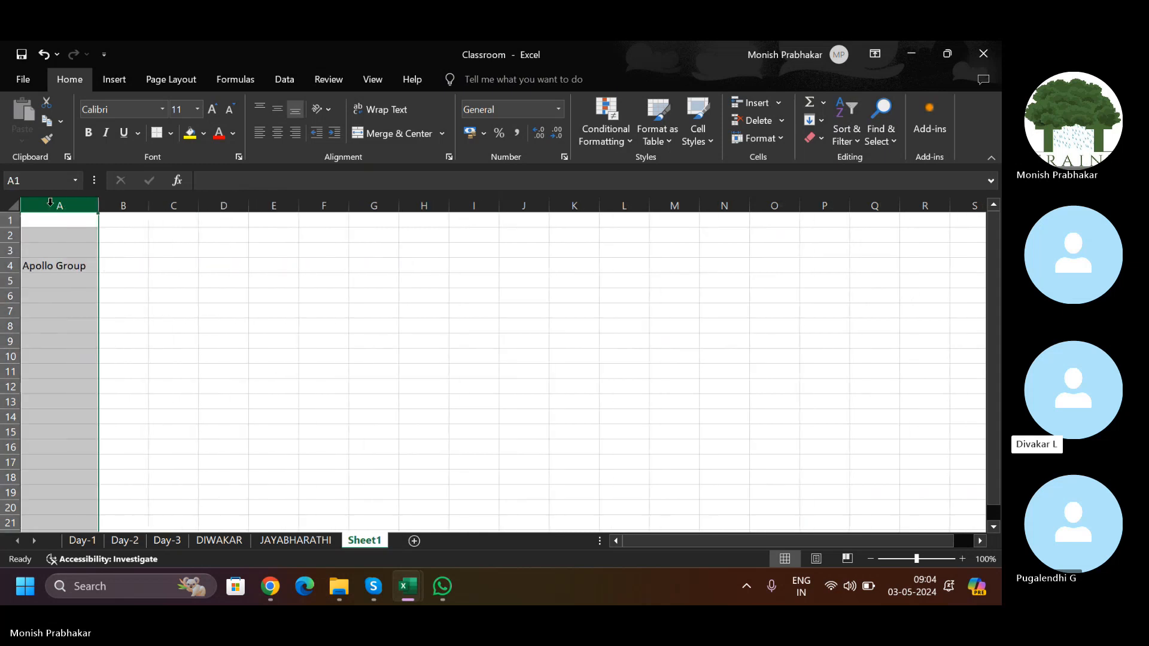
{"action": "key", "text": "ctrl+z"}
Step: Delete the three empty rows above the TT and Apollo Group row
{"action": "key", "text": "Up"}
{"action": "key", "text": "shift+space"}
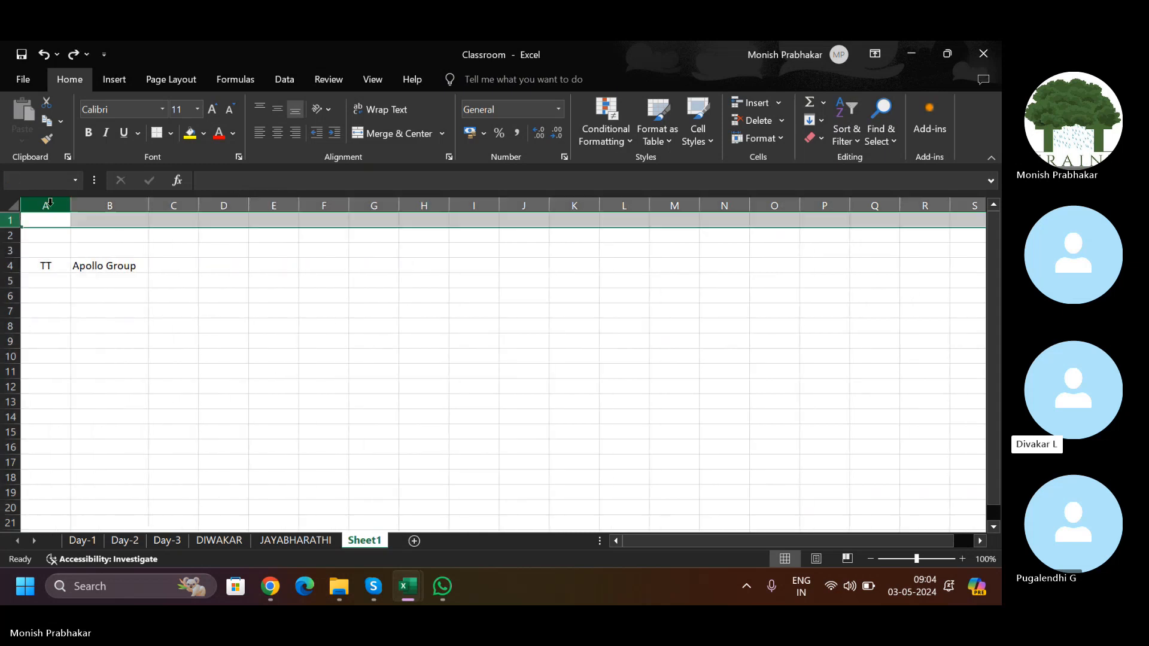
{"action": "key", "text": "ctrl+minus"}
{"action": "key", "text": "ctrl+minus"}
{"action": "key", "text": "ctrl+minus"}
Step: Enter 100 in cell C2 and Apollo Hosiptal in cell D2, below and beside the Apollo Group entry
{"action": "key", "text": "Down"}
{"action": "key", "text": "Right"}
{"action": "key", "text": "Right"}
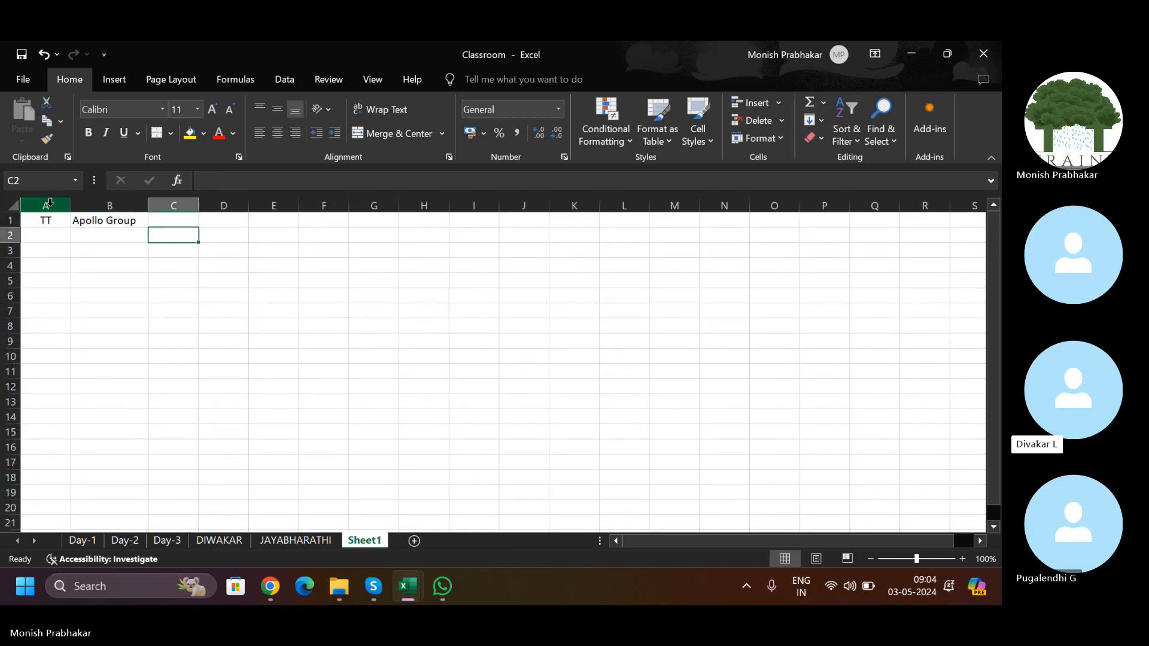
{"action": "key", "text": "Caps_Lock"}
{"action": "type", "text": "100"}
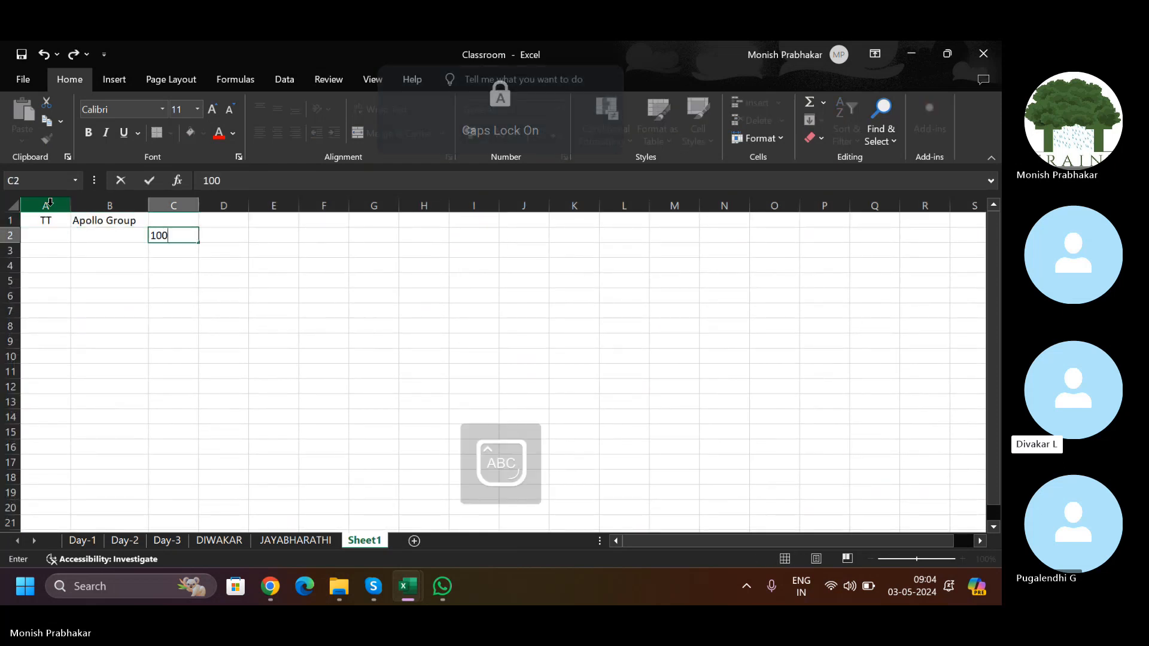
{"action": "key", "text": "Tab"}
{"action": "key", "text": "Caps_Lock"}
{"action": "type", "text": "Apollo"}
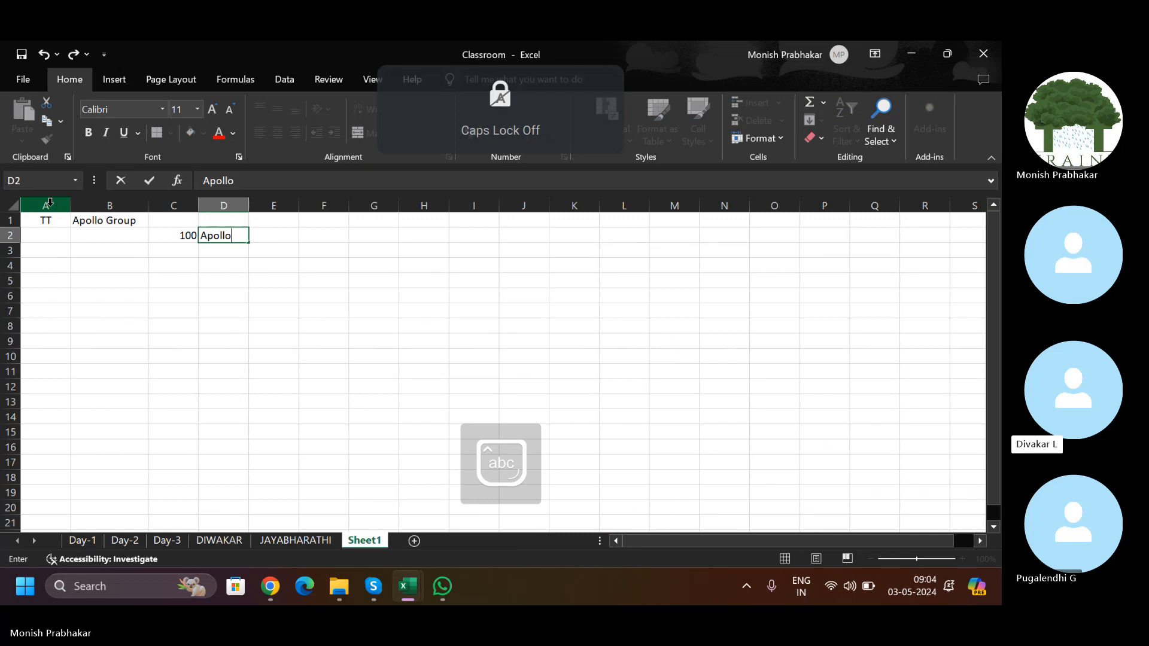
{"action": "key", "text": "Caps_Lock"}
{"action": "type", "text": "H"}
{"action": "key", "text": "Caps_Lock"}
{"action": "type", "text": "osiptal"}
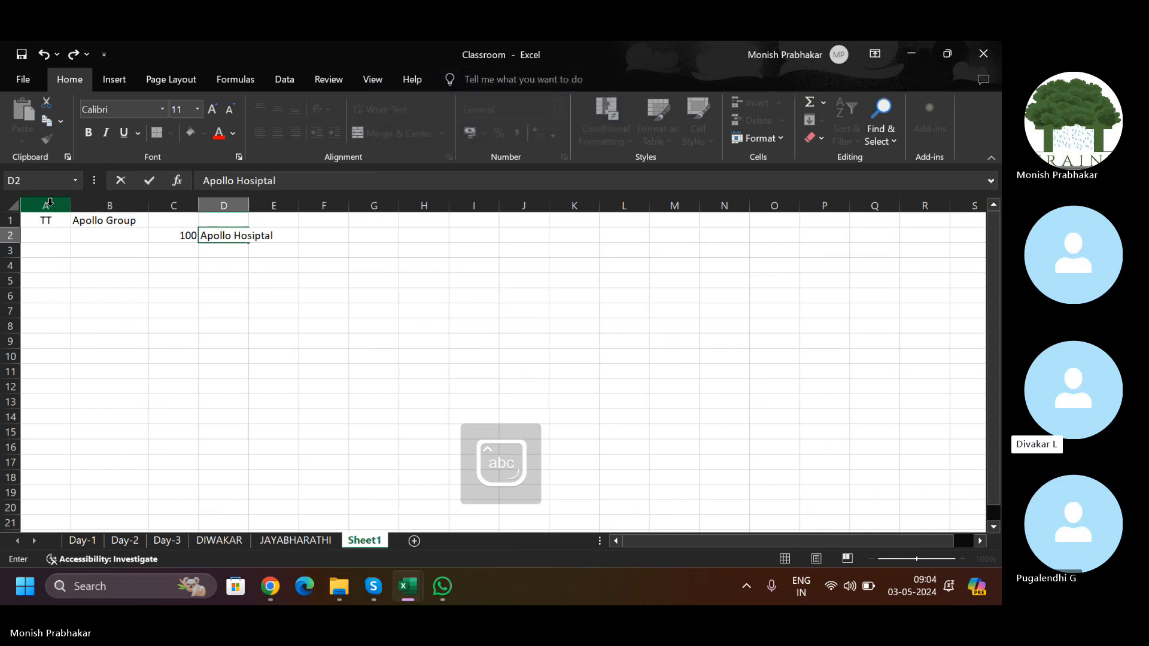
{"action": "key", "text": "Left"}
Step: Autofit the widths of columns C and D, and widen column C again beyond its 100 entry
{"action": "key", "text": "alt+o"}
{"action": "key", "text": "c"}
{"action": "key", "text": "a"}
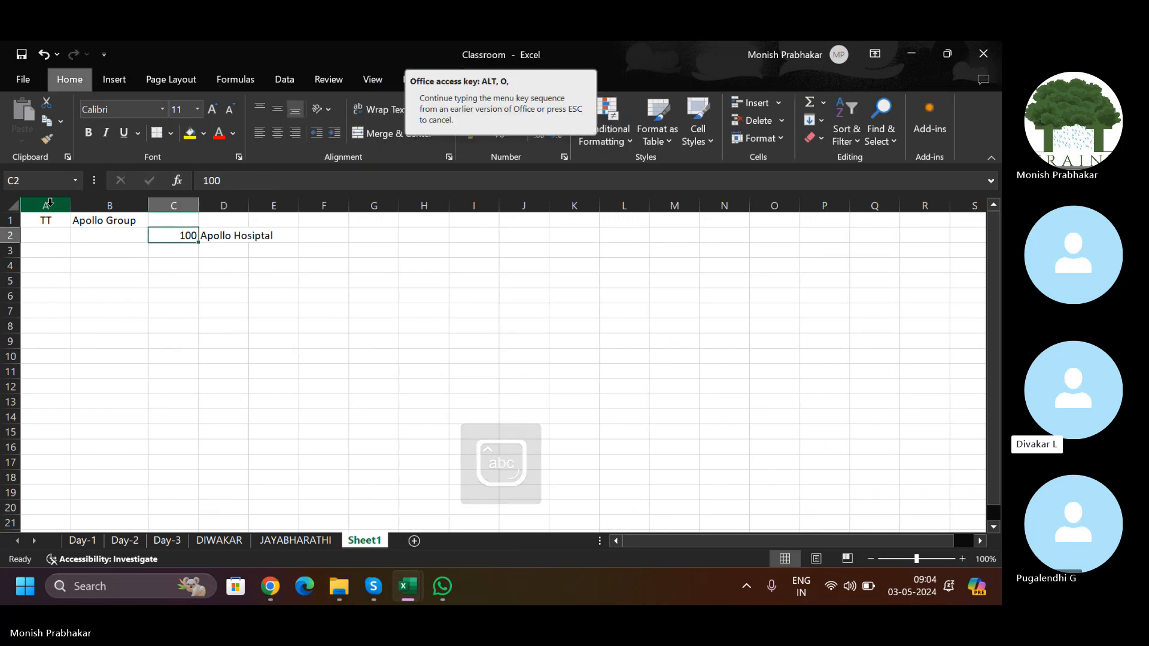
{"action": "key", "text": "Right"}
{"action": "key", "text": "alt+o"}
{"action": "key", "text": "c"}
{"action": "key", "text": "a"}
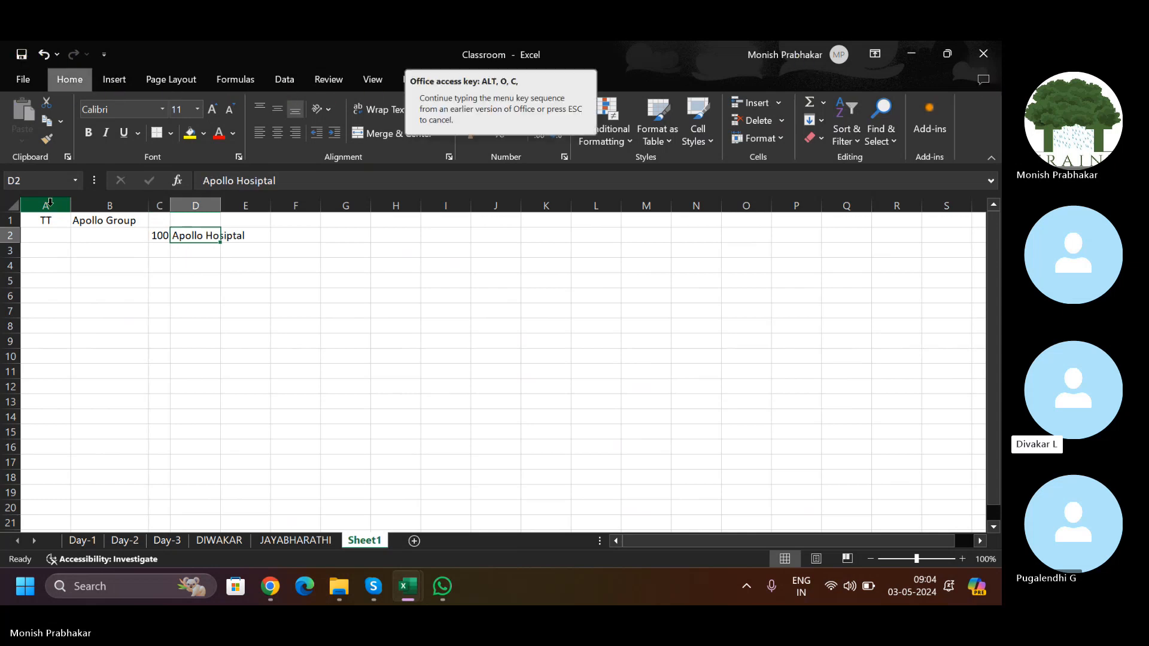
{"action": "left_click_drag", "start_coordinate": [172, 208], "coordinate": [204, 206]}
{"action": "key", "text": "Right"}
{"action": "key", "text": "Down"}
{"action": "key", "text": "Up"}
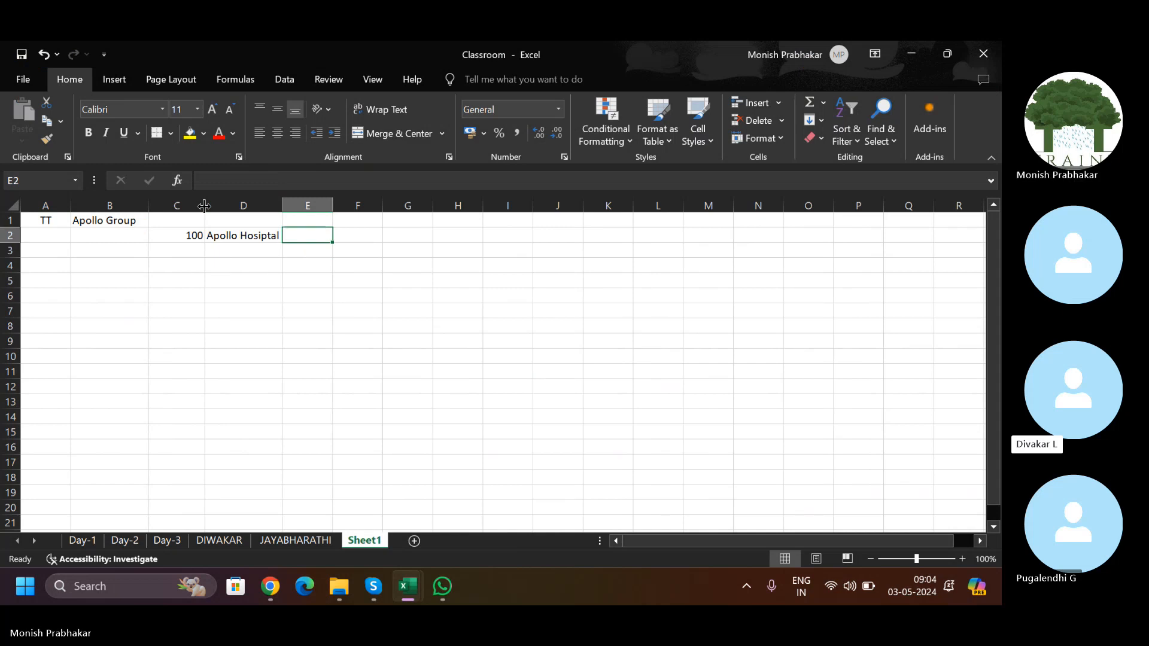
{"action": "key", "text": "Left"}
{"action": "key", "text": "Left"}
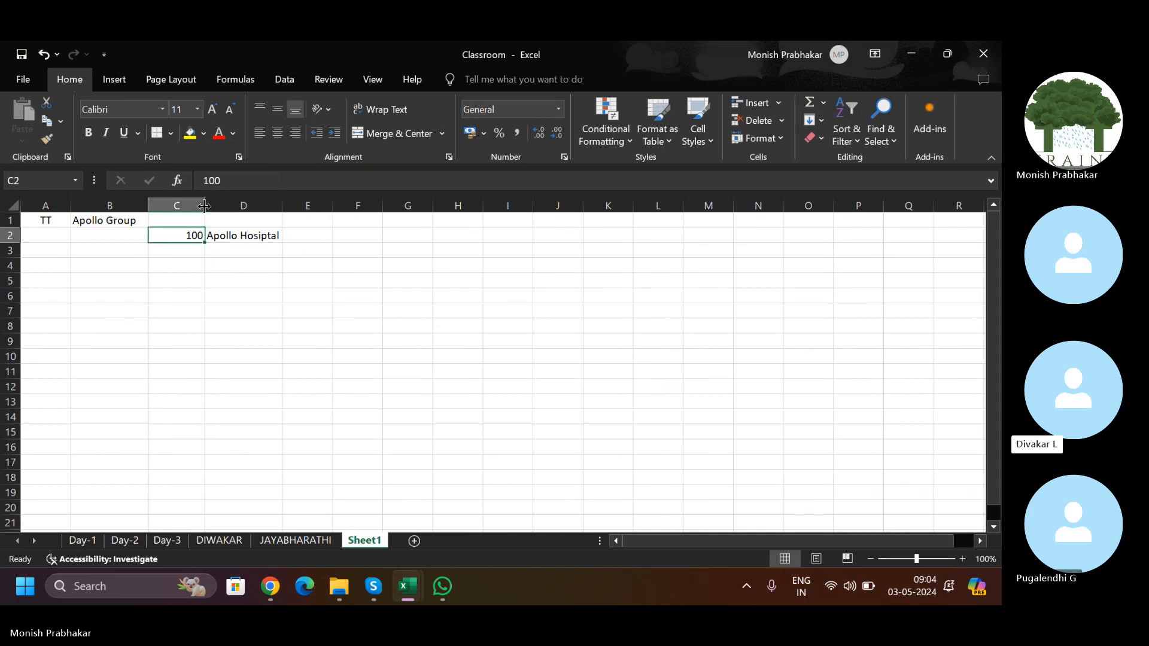
Step: Enter 101 in cell E3 and Apollo Hospital - Chennai in cell F3 as a child of code 100
{"action": "key", "text": "Right"}
{"action": "key", "text": "Down"}
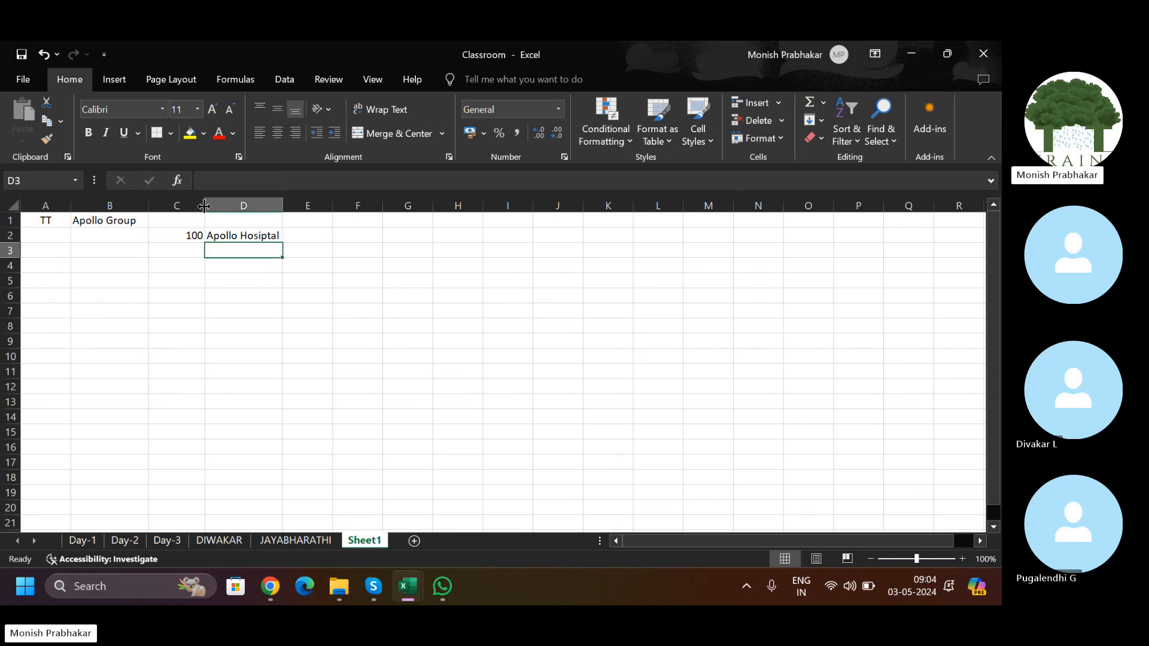
{"action": "key", "text": "Right"}
{"action": "type", "text": "1"}
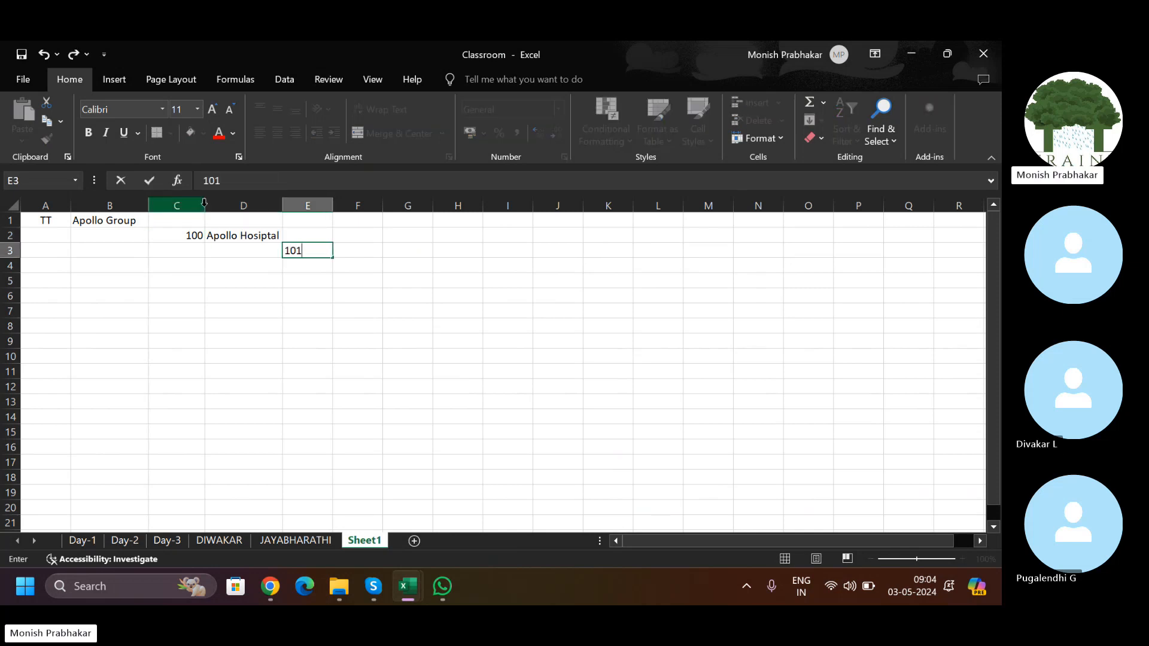
{"action": "key", "text": "Right"}
{"action": "key", "text": "Caps_Lock"}
{"action": "type", "text": "A"}
{"action": "key", "text": "Caps_Lock"}
{"action": "type", "text": "po"}
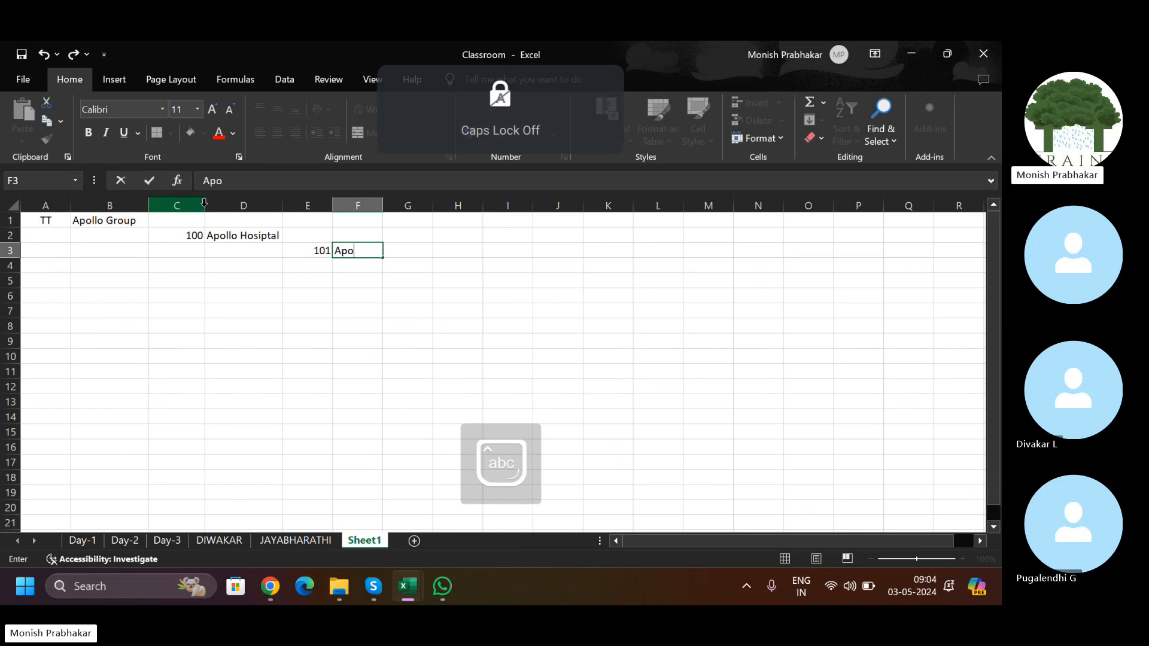
{"action": "type", "text": "llo H"}
{"action": "key", "text": "Caps_Lock"}
{"action": "type", "text": "ospital -"}
{"action": "key", "text": "Caps_Lock"}
{"action": "type", "text": "C"}
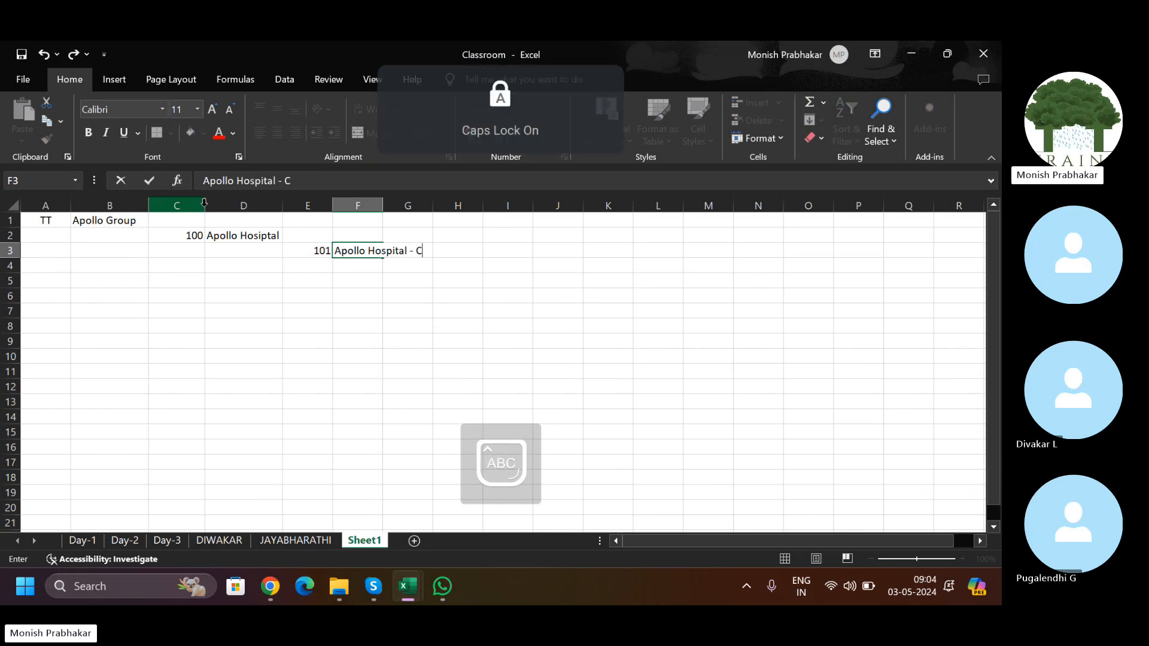
{"action": "key", "text": "Caps_Lock"}
{"action": "type", "text": "hennai"}
{"action": "key", "text": "Return"}
Step: Commit the Chennai entry and autofit column F to the width of its text
{"action": "key", "text": "Up"}
{"action": "key", "text": "alt"}
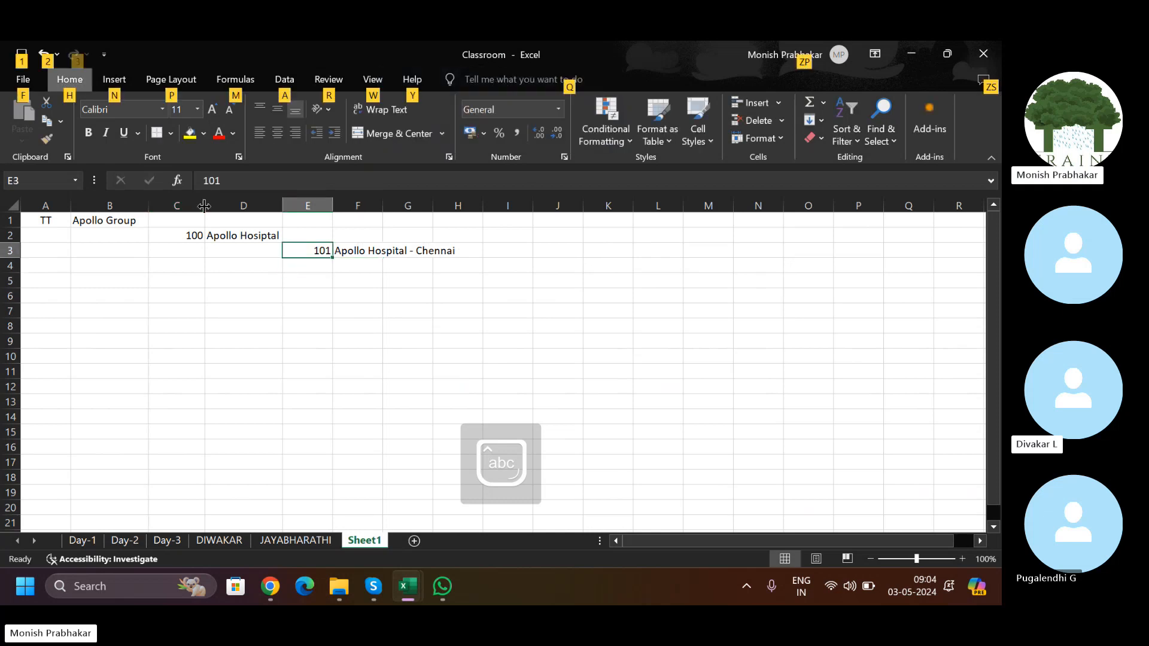
{"action": "key", "text": "Right"}
{"action": "key", "text": "Escape"}
{"action": "key", "text": "Right"}
{"action": "key", "text": "alt+o"}
{"action": "key", "text": "c"}
{"action": "key", "text": "a"}
Step: Enter 102 in cell E4 and Apollo Hospital - Mumbai in cell F4 below the Chennai entry
{"action": "key", "text": "Down"}
{"action": "key", "text": "Left"}
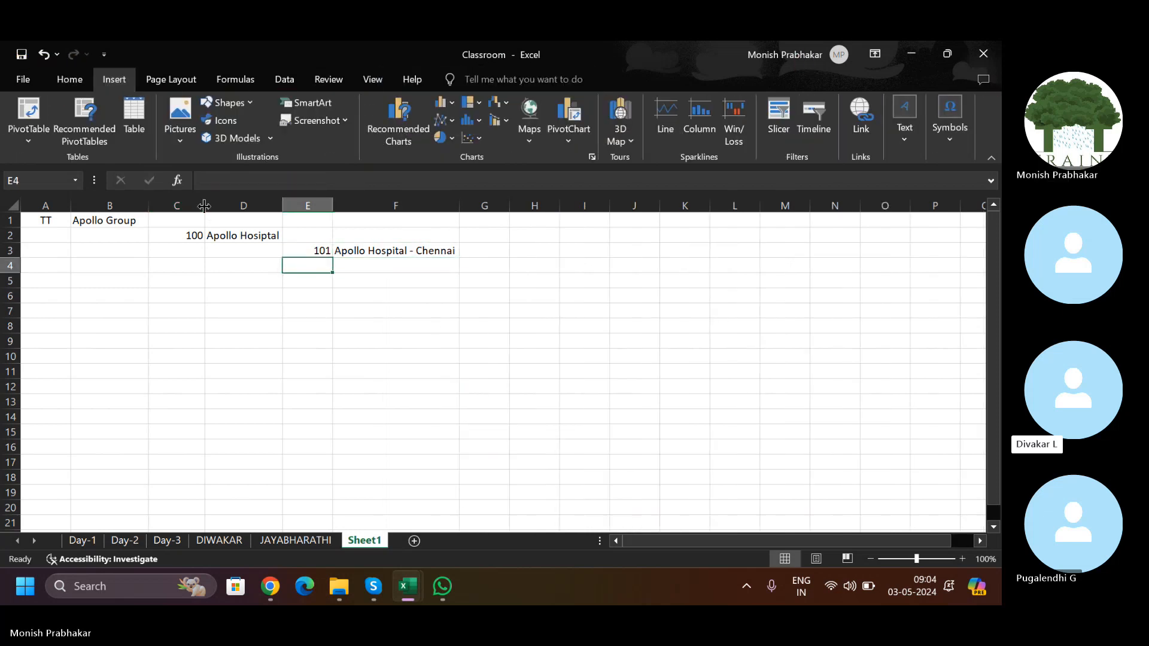
{"action": "type", "text": "102"}
{"action": "key", "text": "Tab"}
{"action": "type", "text": "Apollo Hospital - Che"}
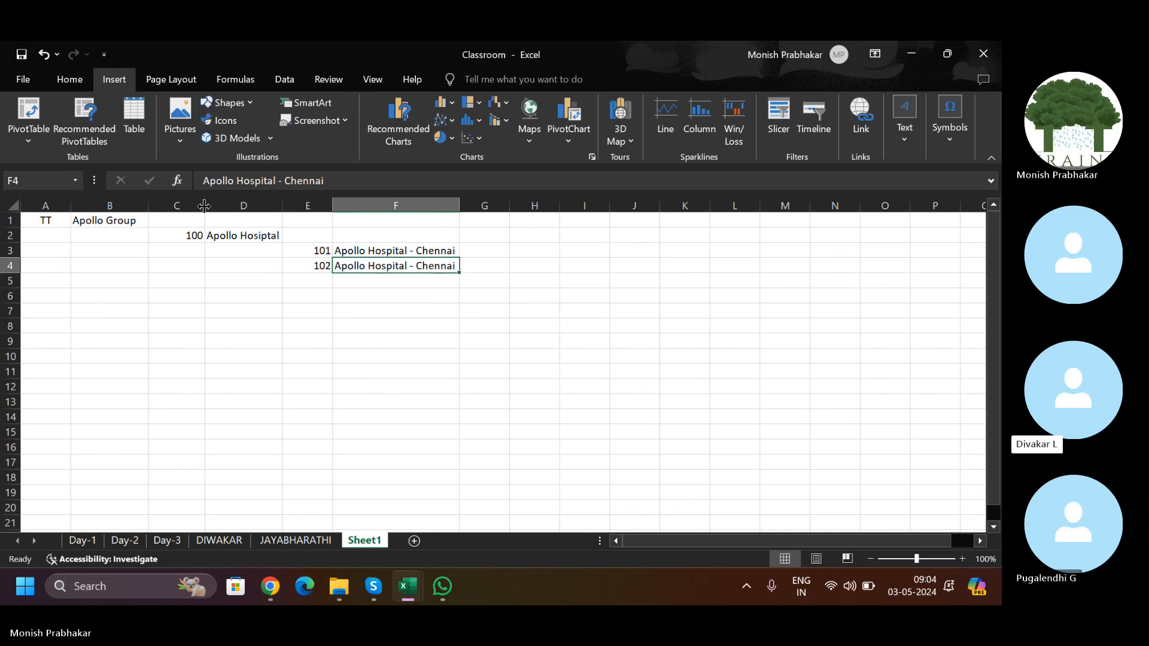
{"action": "key", "text": "Caps_Lock"}
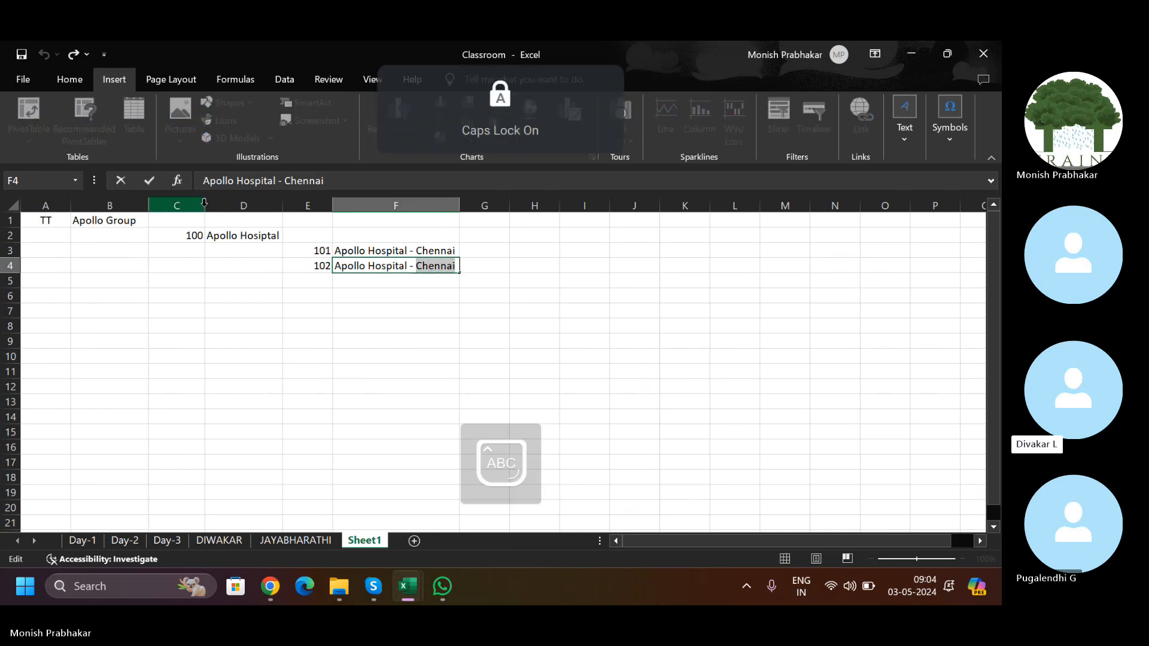
{"action": "type", "text": "M"}
{"action": "key", "text": "Caps_Lock"}
{"action": "type", "text": "umbai"}
{"action": "key", "text": "Return"}
Step: Enter 103 in cell E5 and Apollo Hospital - Kolkata in cell F5 below the Mumbai entry
{"action": "type", "text": "103"}
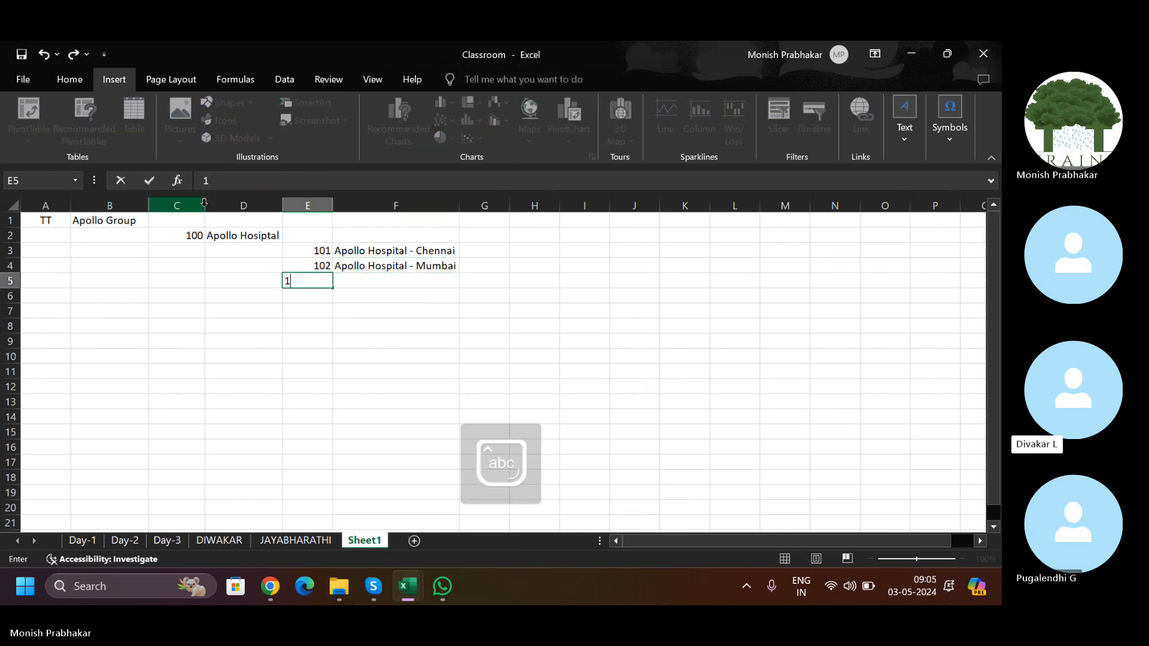
{"action": "key", "text": "Tab"}
{"action": "key", "text": "Caps_Lock"}
{"action": "type", "text": "A"}
{"action": "key", "text": "Caps_Lock"}
{"action": "type", "text": "pol"}
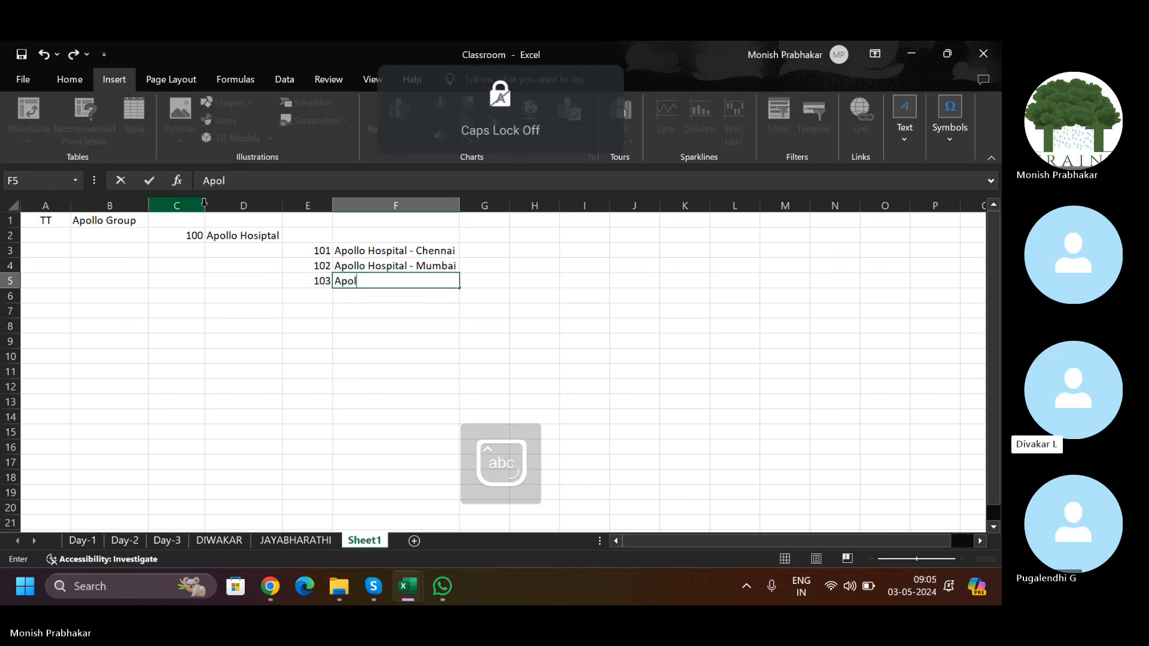
{"action": "type", "text": "lo"}
{"action": "key", "text": "Caps_Lock"}
{"action": "type", "text": "H"}
{"action": "key", "text": "Caps_Lock"}
{"action": "type", "text": "os"}
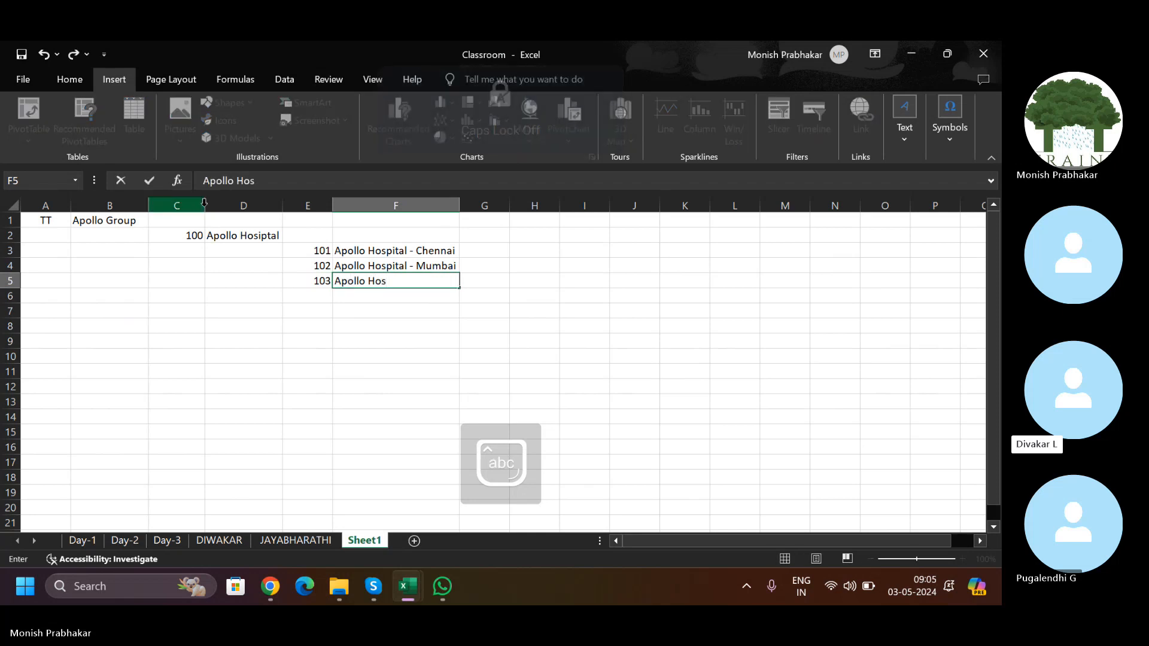
{"action": "type", "text": "["}
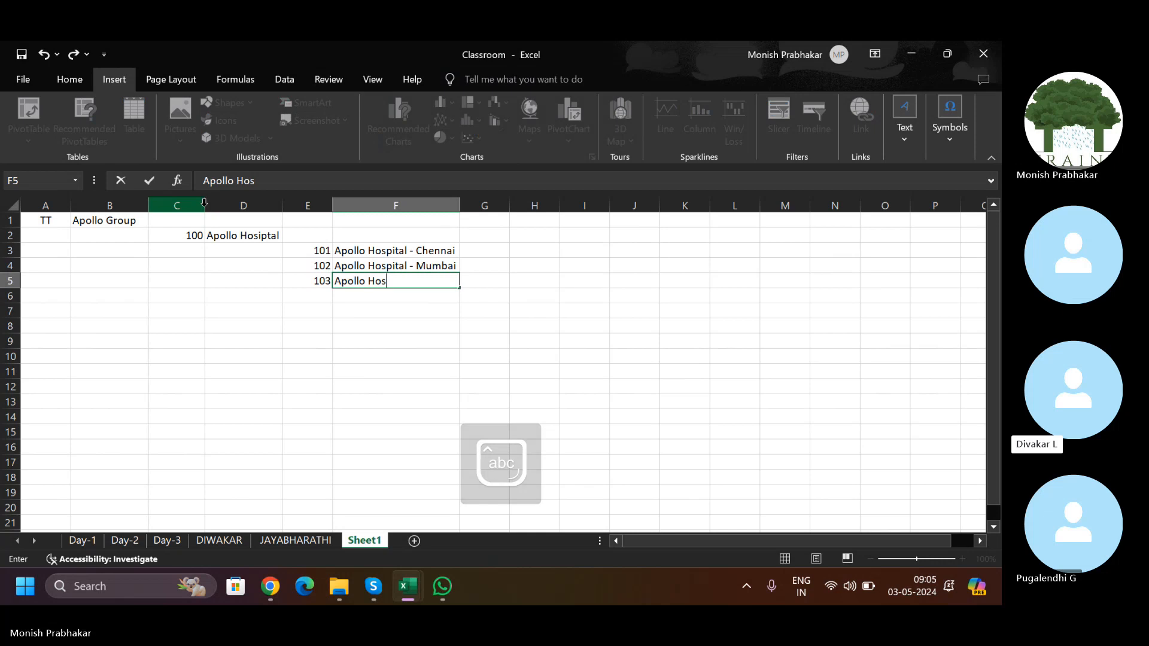
{"action": "type", "text": "pital"}
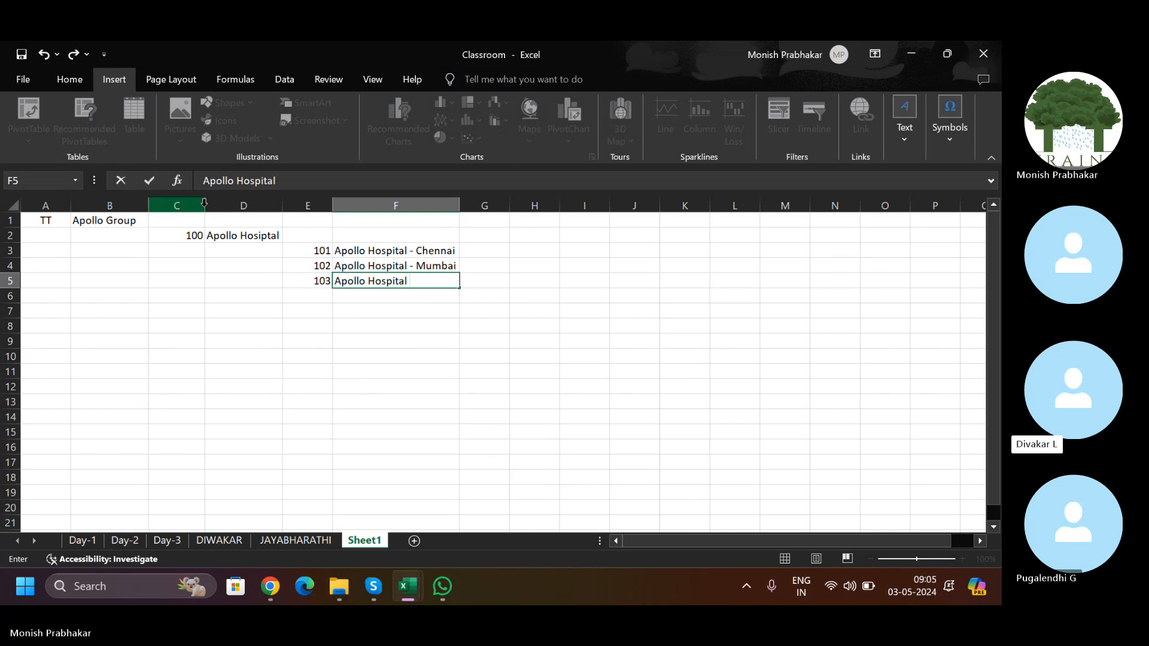
{"action": "key", "text": "Caps_Lock"}
{"action": "type", "text": "K"}
{"action": "key", "text": "Caps_Lock"}
{"action": "type", "text": "olkata"}
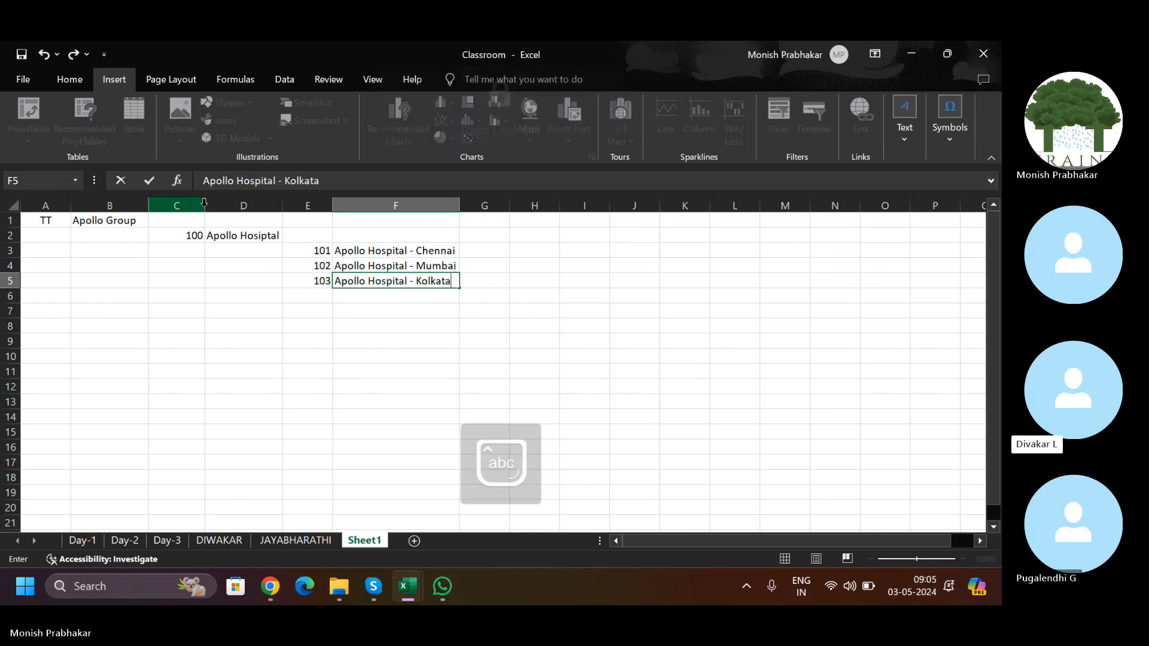
{"action": "key", "text": "Return"}
Step: Narrow column C slightly around its 100 entry
{"action": "key", "text": "Up"}
{"action": "key", "text": "Left"}
{"action": "key", "text": "Up"}
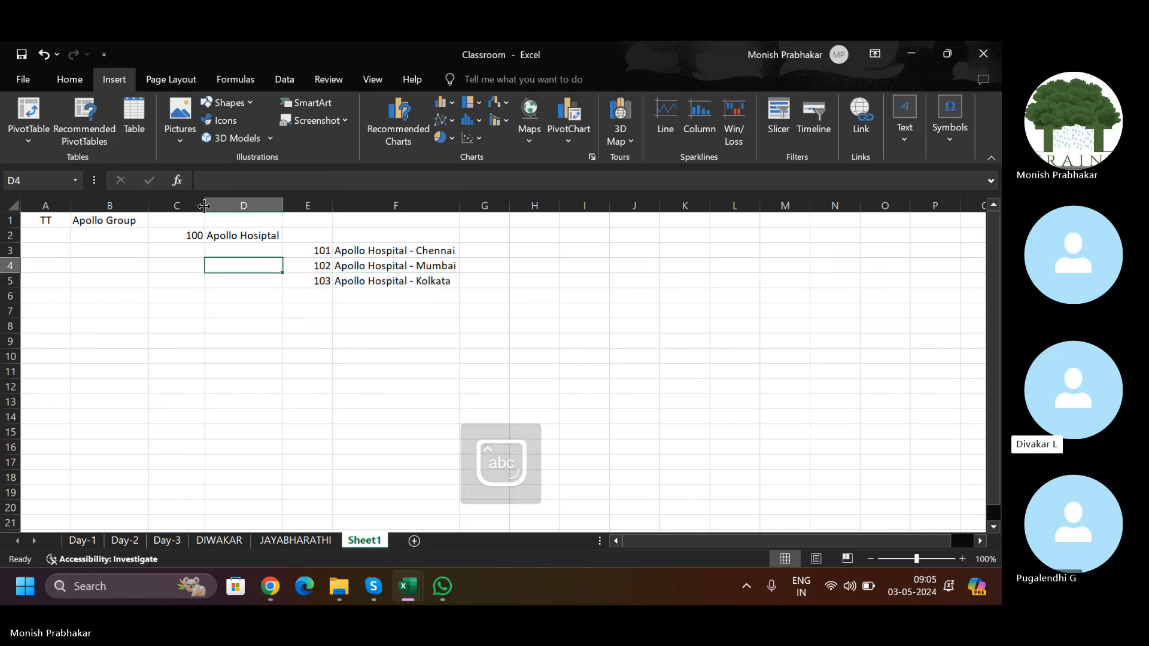
{"action": "key", "text": "Left"}
{"action": "key", "text": "Left"}
{"action": "key", "text": "Up"}
{"action": "key", "text": "Up"}
{"action": "key", "text": "Right"}
{"action": "left_click_drag", "start_coordinate": [204, 206], "coordinate": [192, 206]}
Step: Examine the hierarchy levels from top parent TT through parent 100 to child values 101, 102 and 103
{"action": "left_click", "coordinate": [52, 217]}
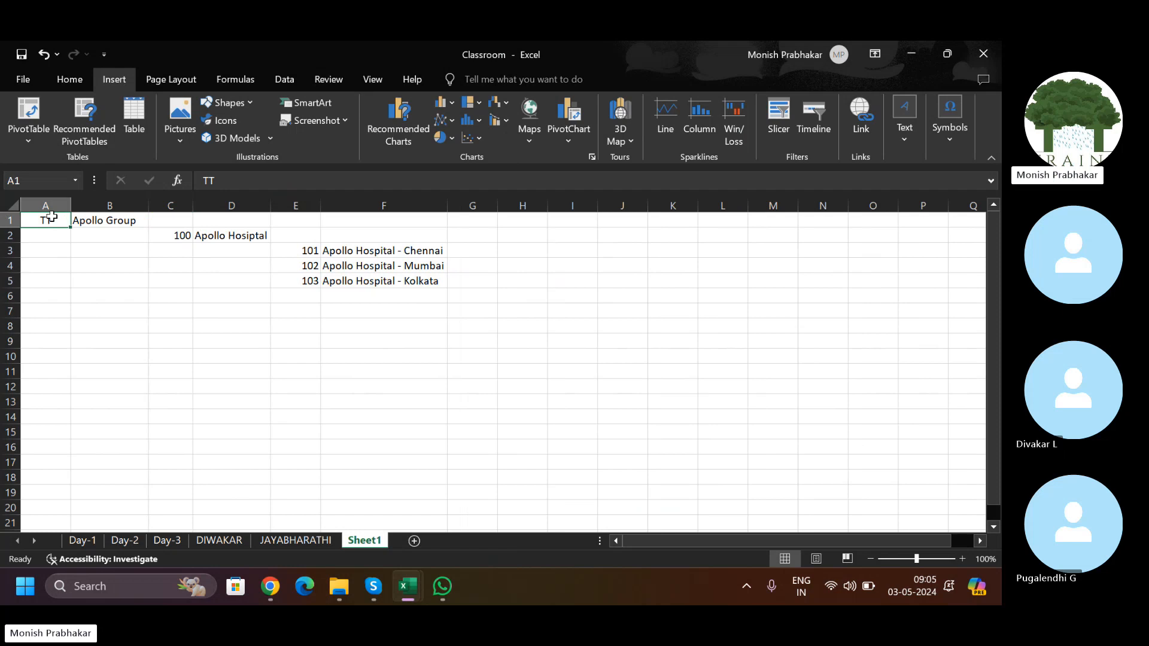
{"action": "left_click", "coordinate": [184, 238]}
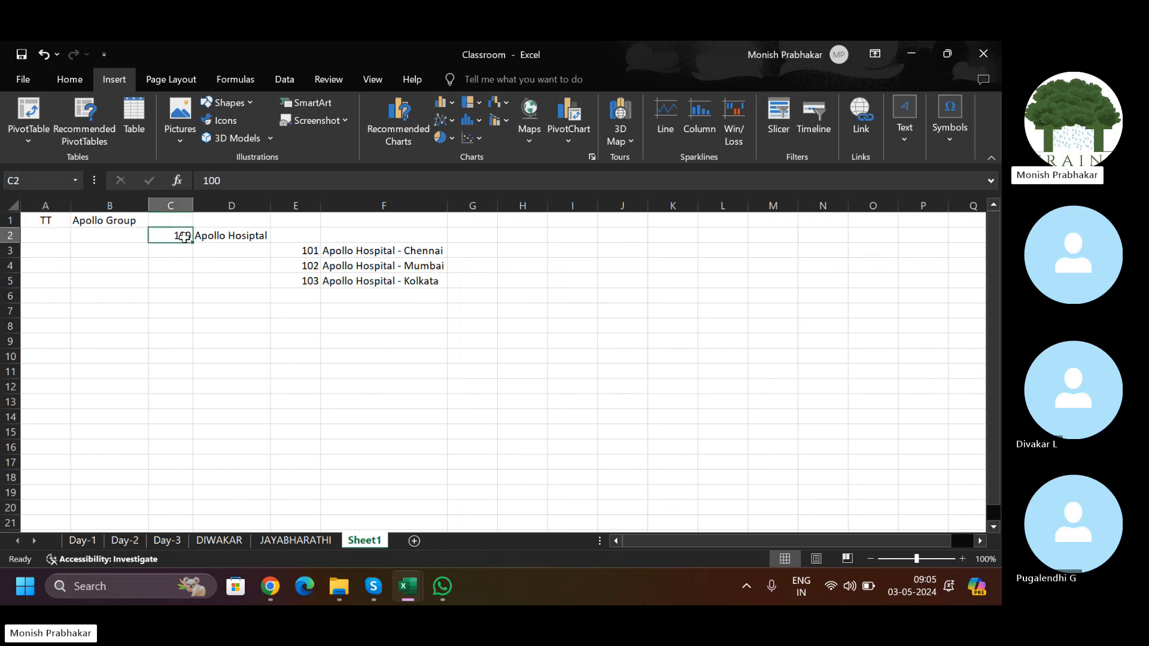
{"action": "left_click_drag", "start_coordinate": [299, 245], "coordinate": [299, 283]}
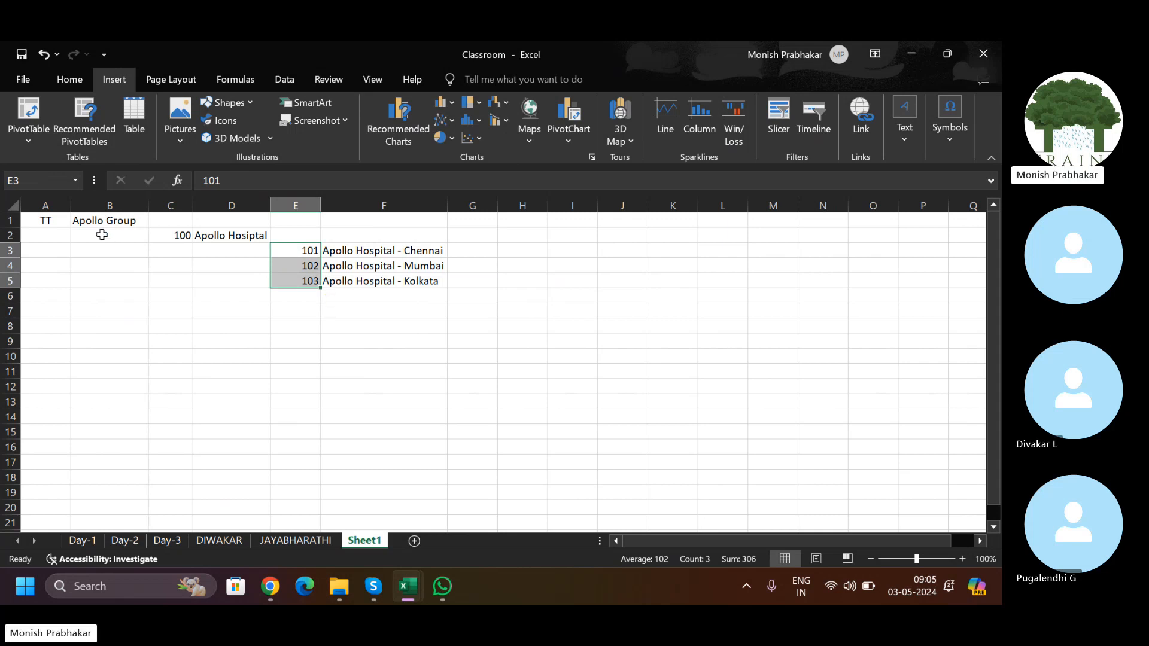
{"action": "left_click_drag", "start_coordinate": [49, 223], "coordinate": [146, 223]}
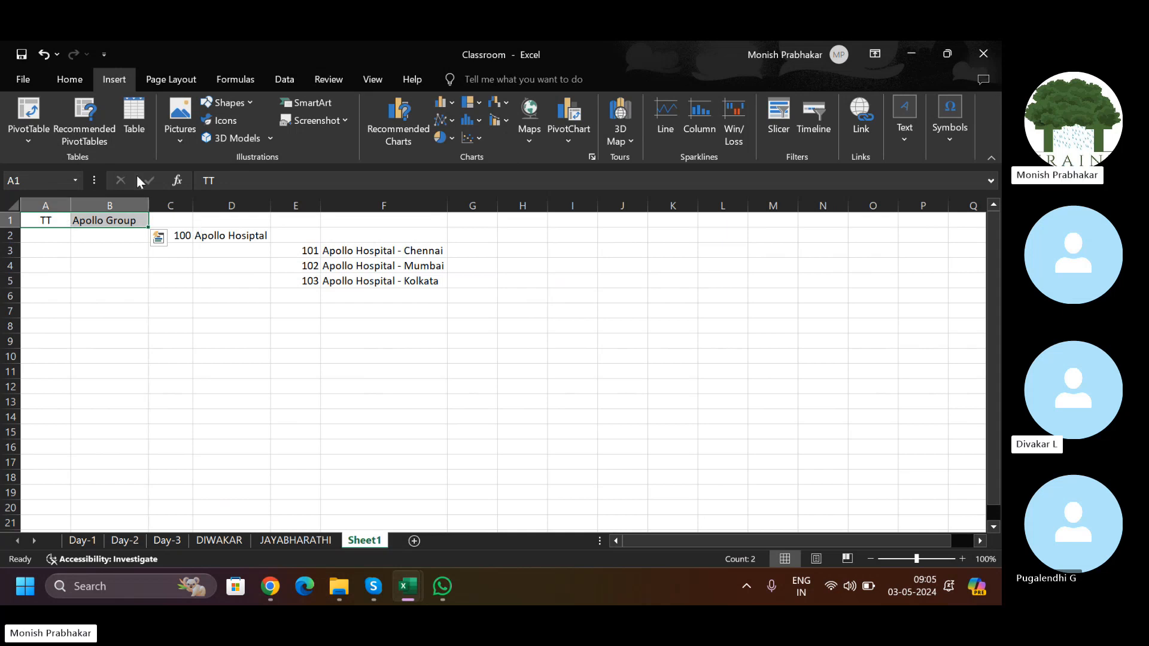
{"action": "left_click", "coordinate": [64, 80]}
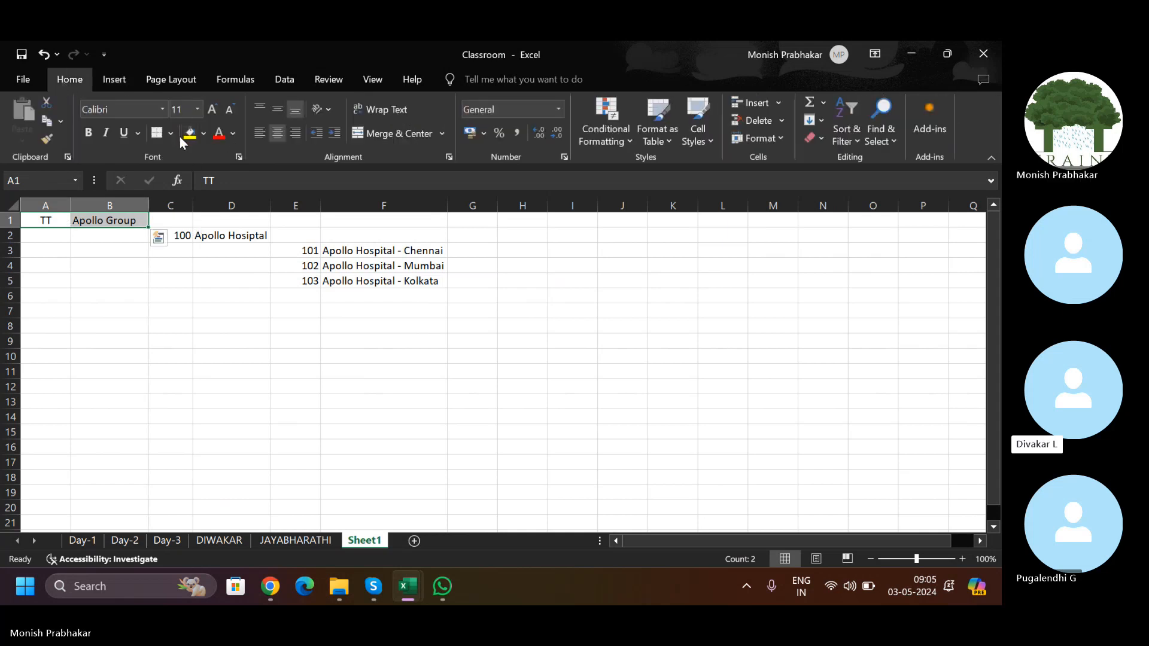
{"action": "left_click_drag", "start_coordinate": [276, 248], "coordinate": [277, 277]}
{"action": "left_click", "coordinate": [40, 223]}
{"action": "left_click_drag", "start_coordinate": [40, 223], "coordinate": [237, 237]}
{"action": "left_click_drag", "start_coordinate": [312, 252], "coordinate": [315, 283]}
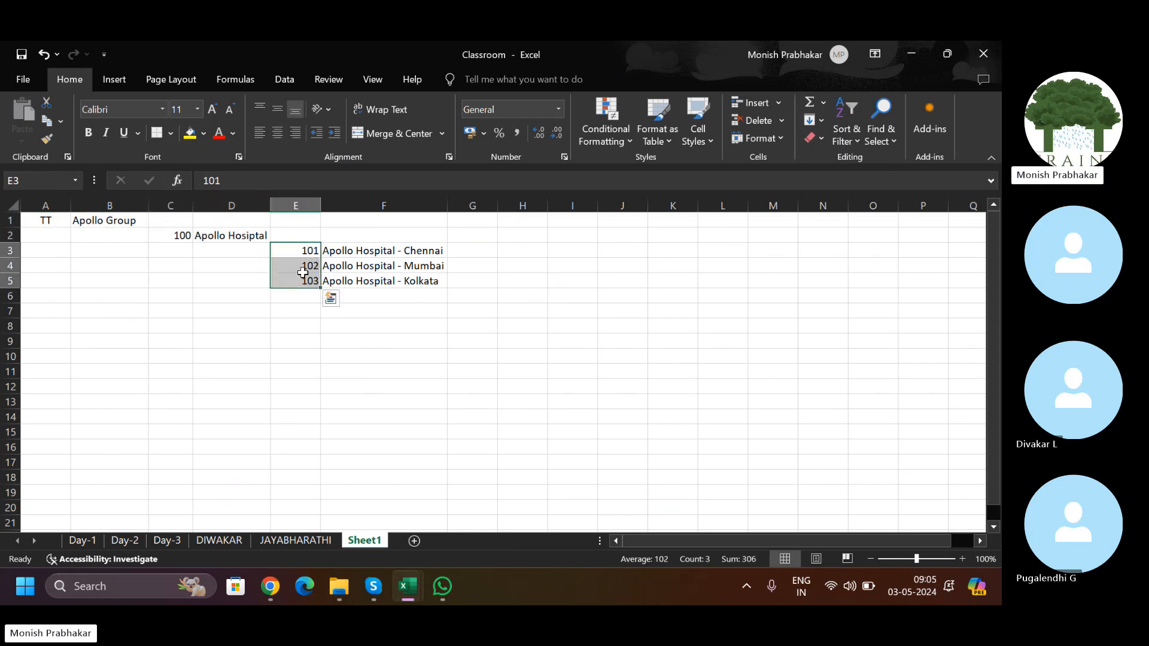
{"action": "left_click", "coordinate": [170, 234]}
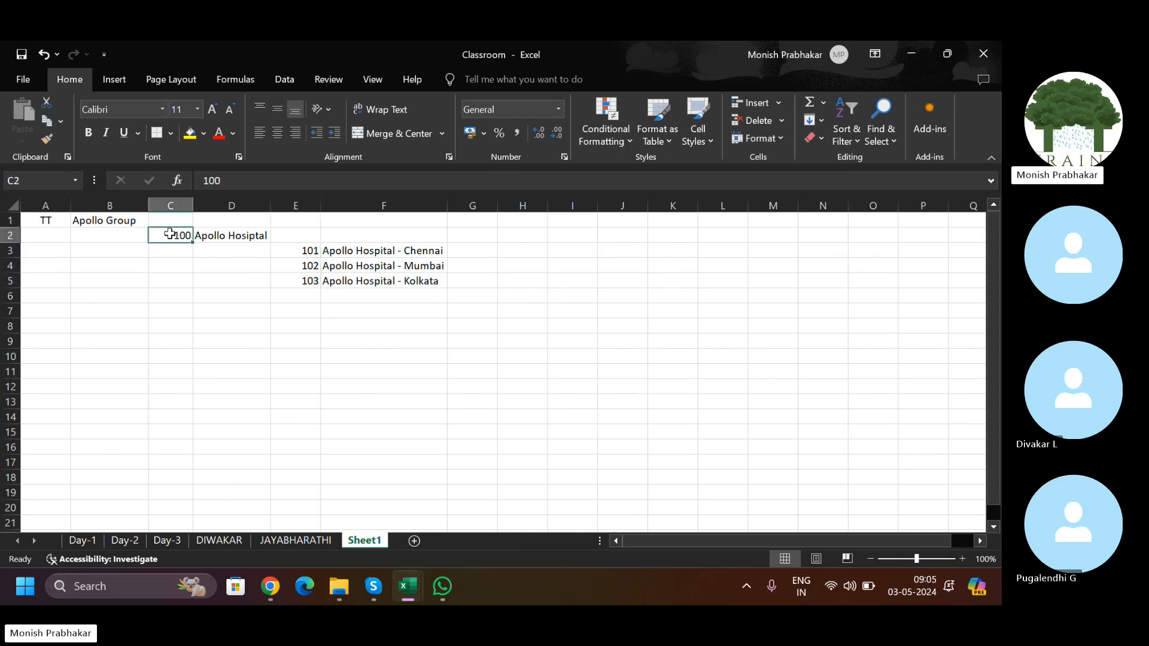
{"action": "left_click", "coordinate": [49, 221]}
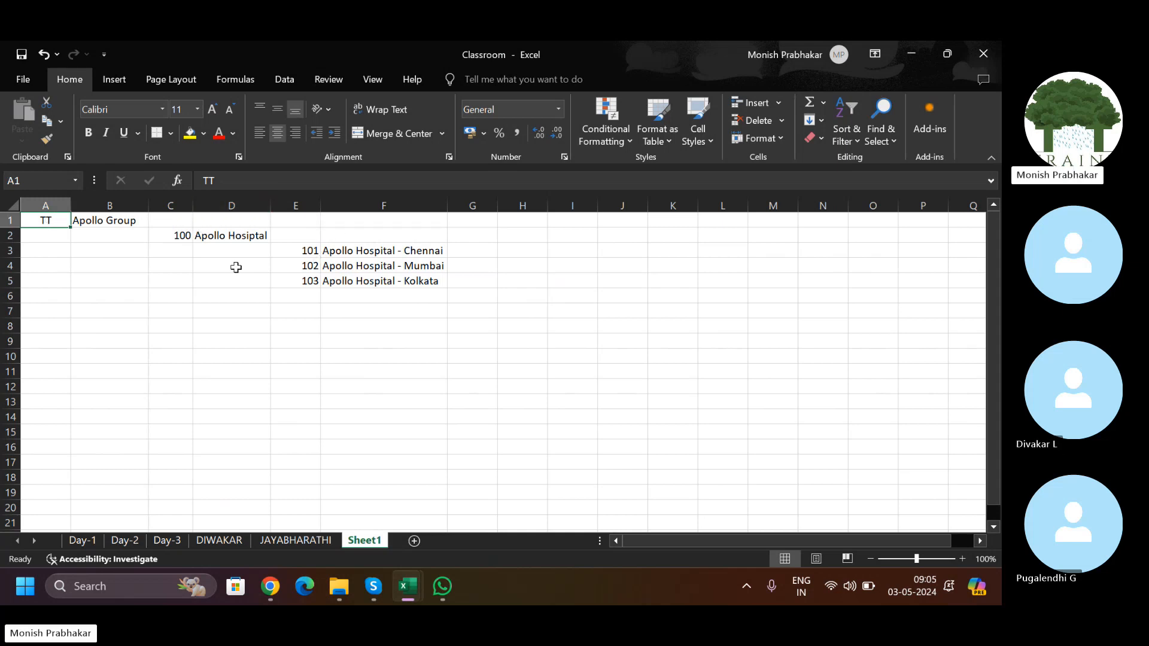
Step: Compare the Summary column of the account values in Chrome with parents TT and 100 in the Excel sheet
{"action": "left_click", "coordinate": [272, 593]}
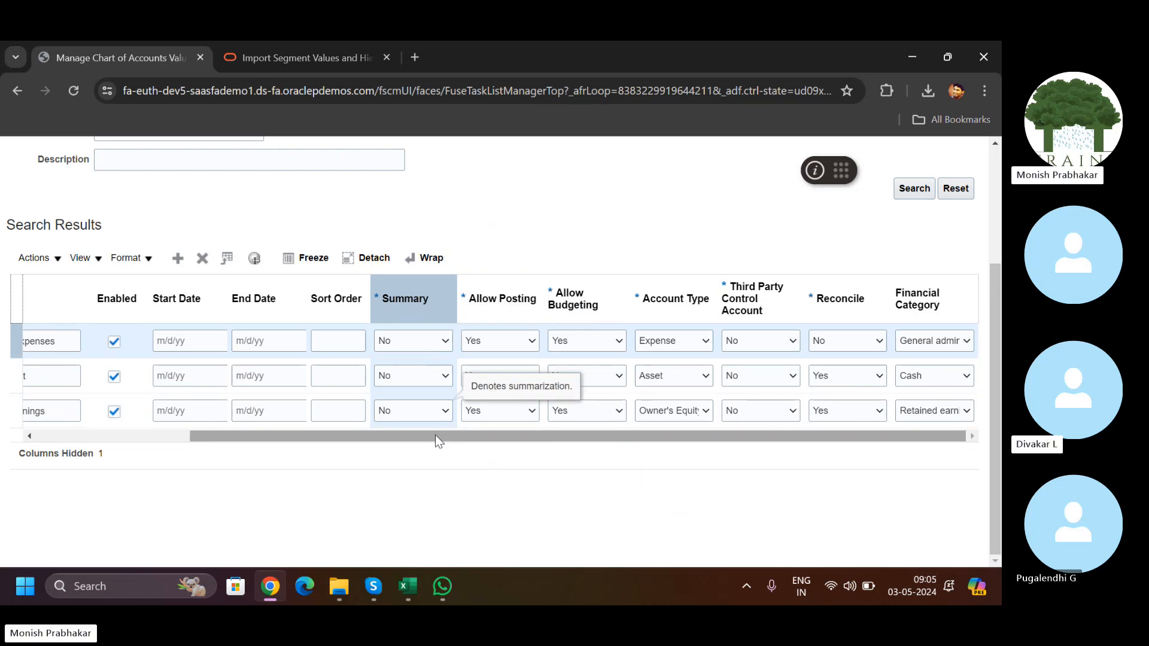
{"action": "key", "text": "alt+Tab"}
{"action": "left_click_drag", "start_coordinate": [49, 219], "coordinate": [123, 226]}
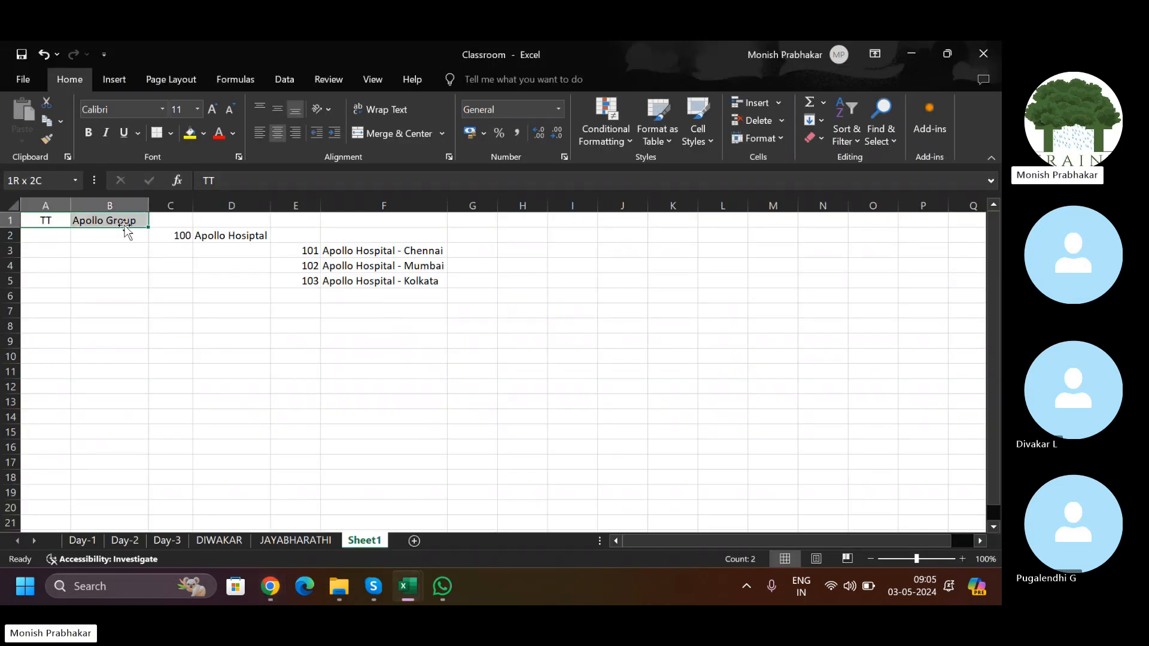
{"action": "left_click", "coordinate": [180, 235]}
{"action": "left_click", "coordinate": [33, 221]}
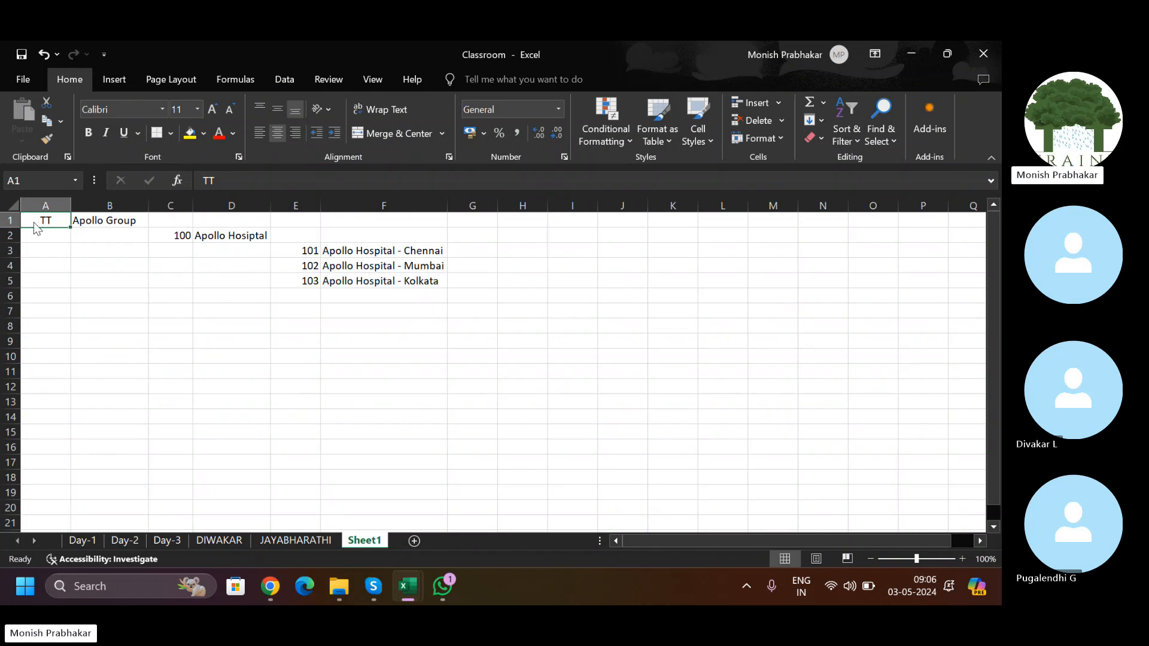
Step: Switch to Chrome and review the Summary and Allow Posting settings of the three account values
{"action": "key", "text": "alt+Tab"}
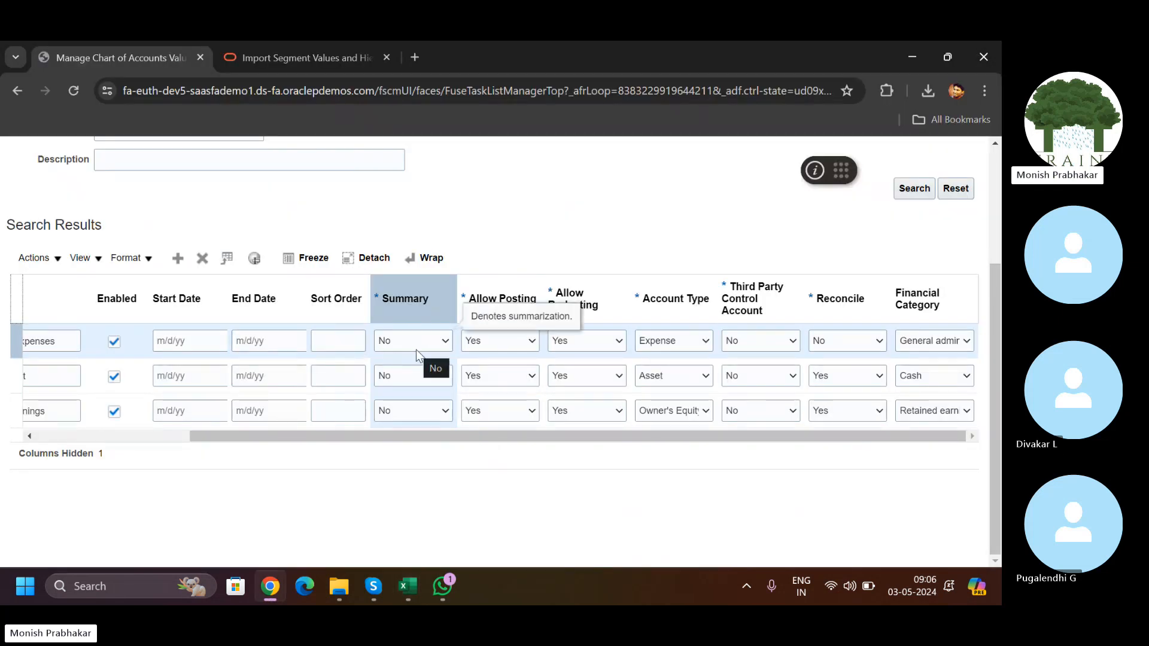
{"action": "left_click_drag", "start_coordinate": [313, 433], "coordinate": [101, 441]}
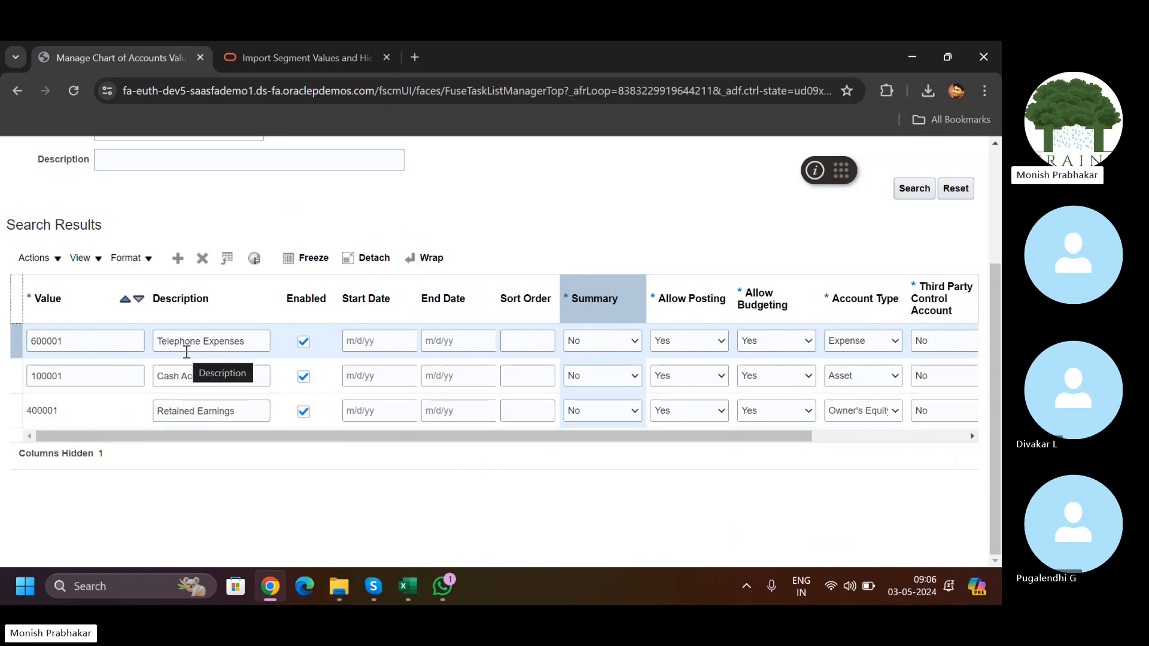
{"action": "left_click", "coordinate": [302, 374]}
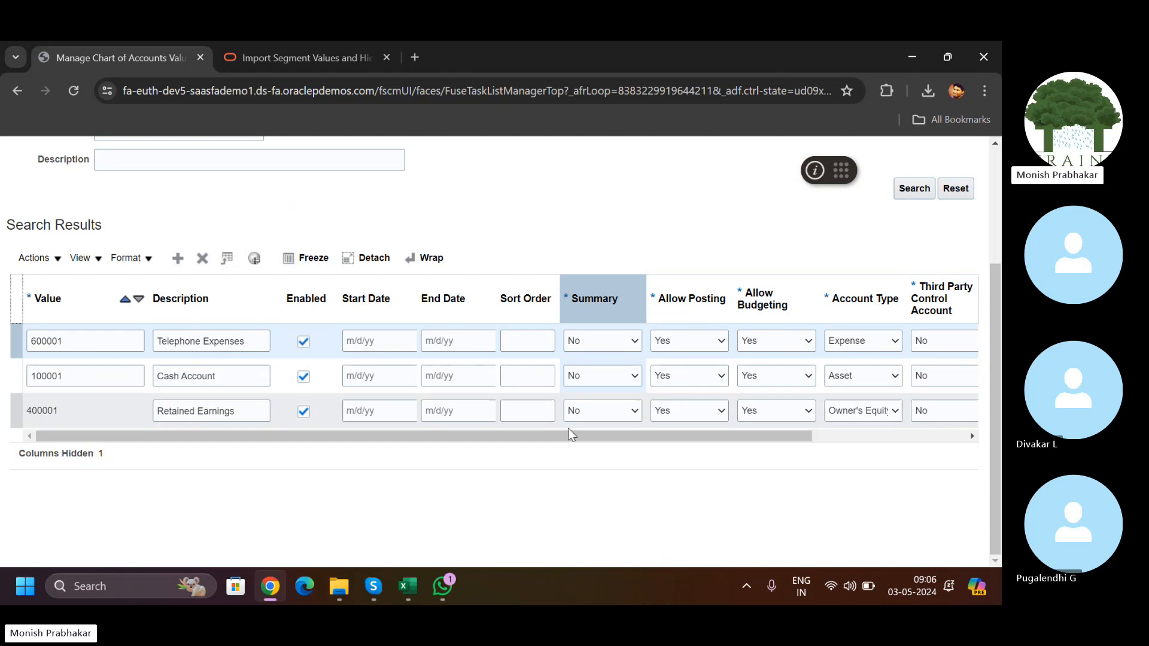
{"action": "scroll", "coordinate": [572, 375], "scroll_direction": "right", "scroll_amount": 3}
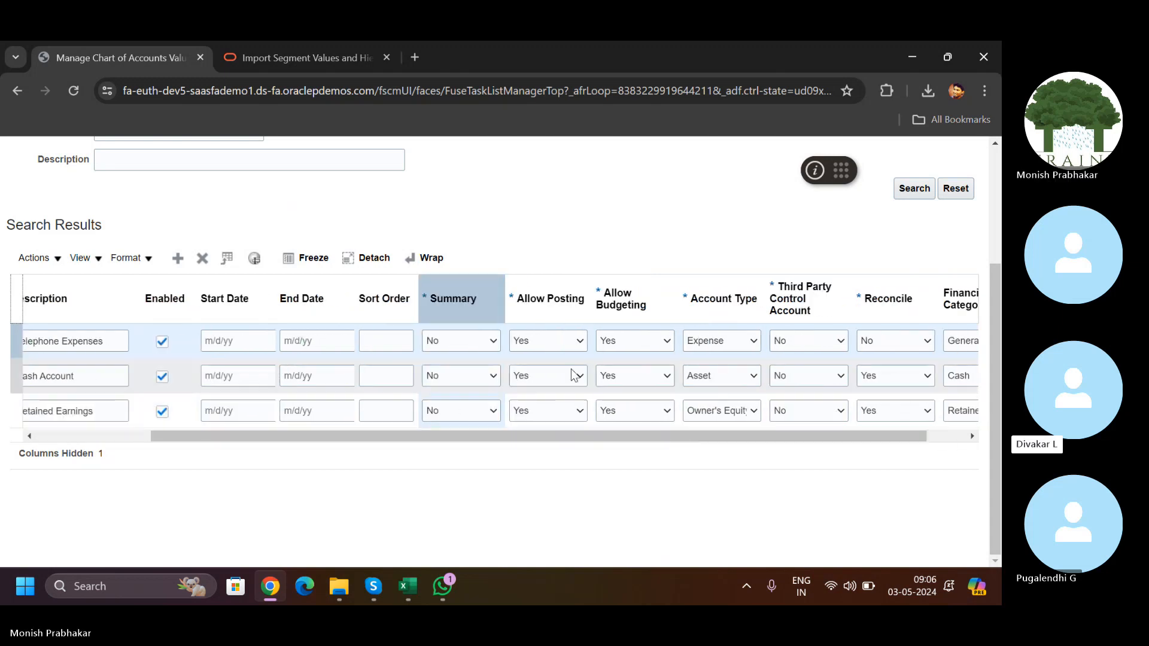
{"action": "left_click", "coordinate": [539, 340]}
{"action": "left_click", "coordinate": [538, 339]}
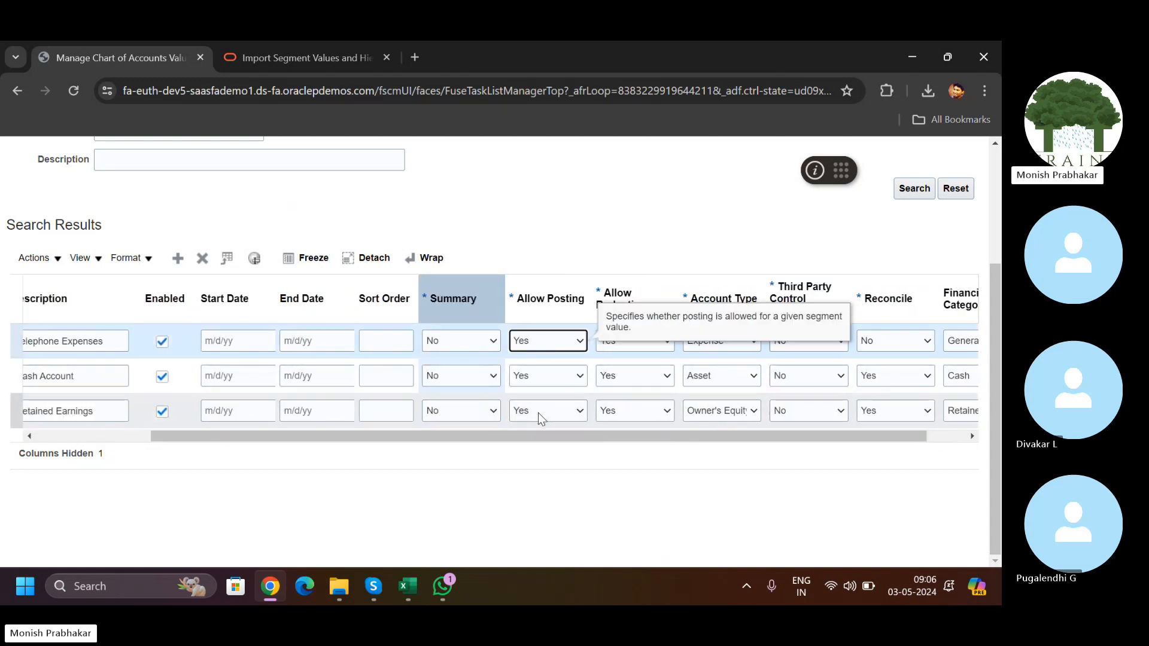
Step: Check the Excel hierarchy again, and view the Allow Posting options of value 600001 in Chrome, keeping Yes
{"action": "key", "text": "alt+Tab"}
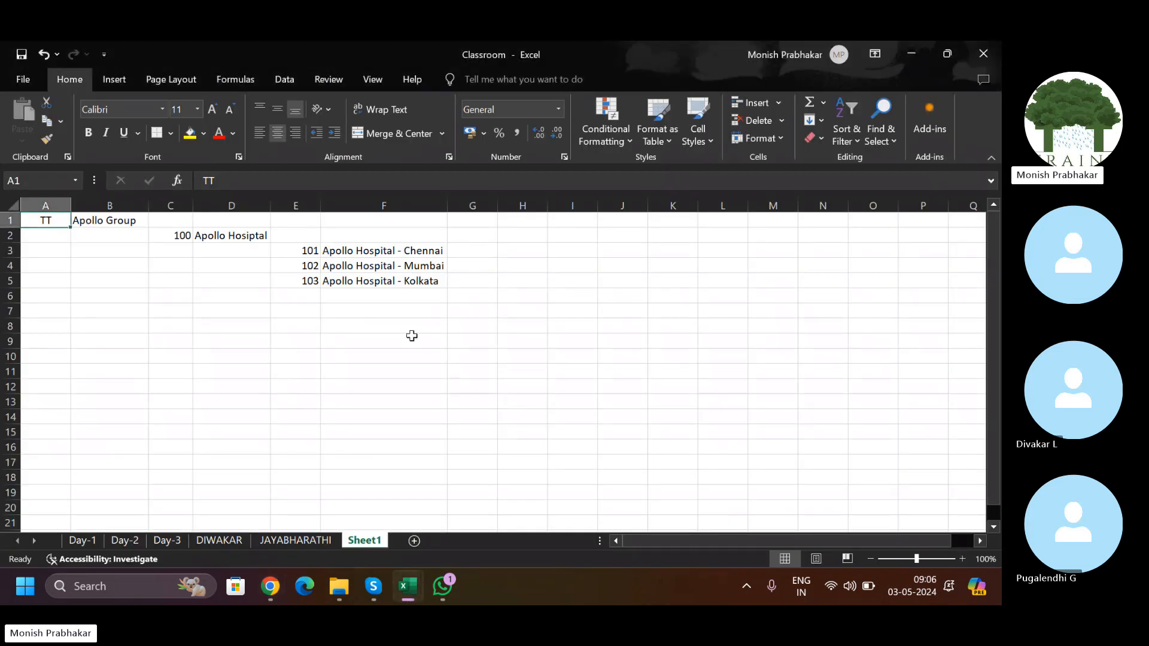
{"action": "key", "text": "alt+Tab"}
{"action": "left_click_drag", "start_coordinate": [285, 439], "coordinate": [128, 436]}
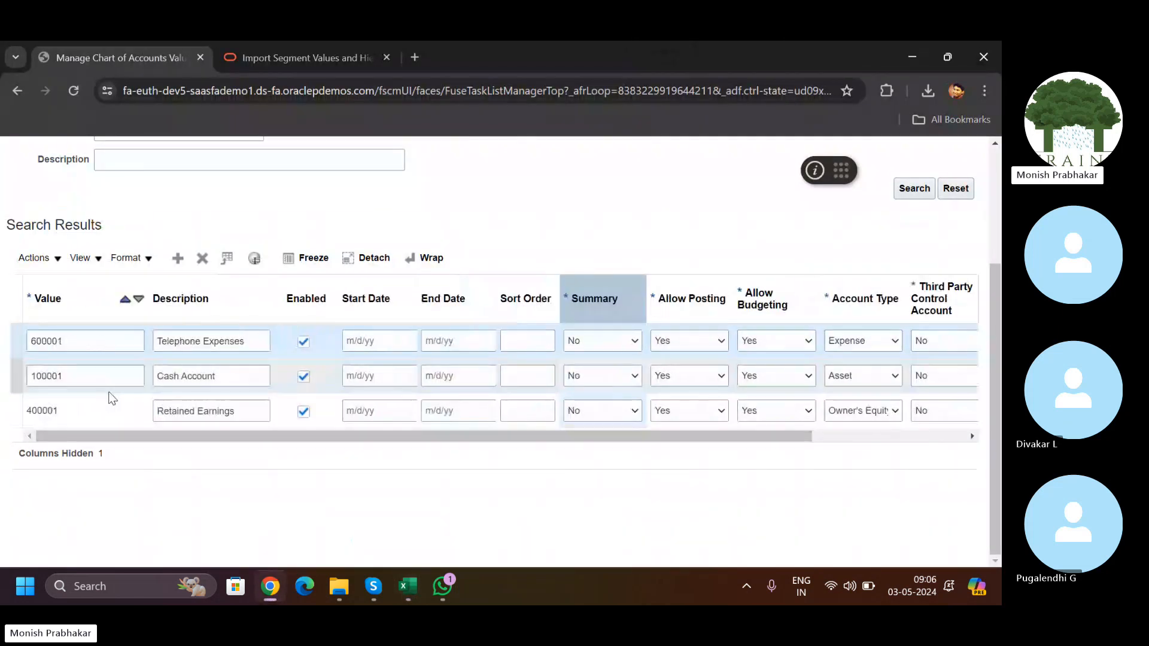
{"action": "left_click", "coordinate": [683, 339]}
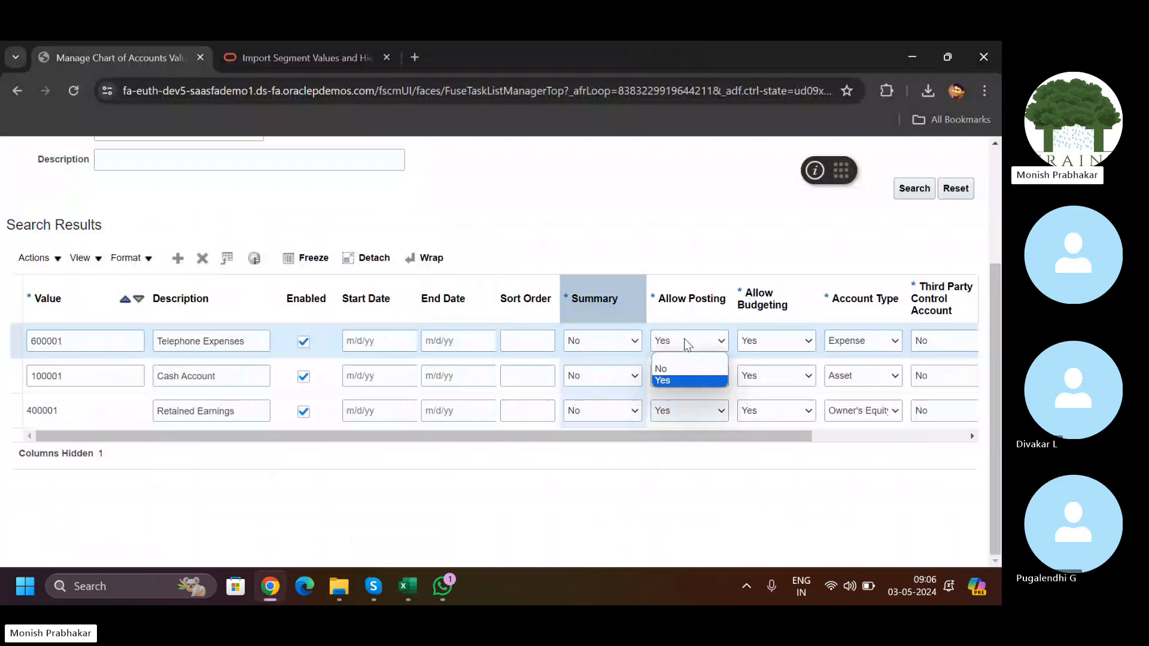
{"action": "left_click", "coordinate": [665, 380]}
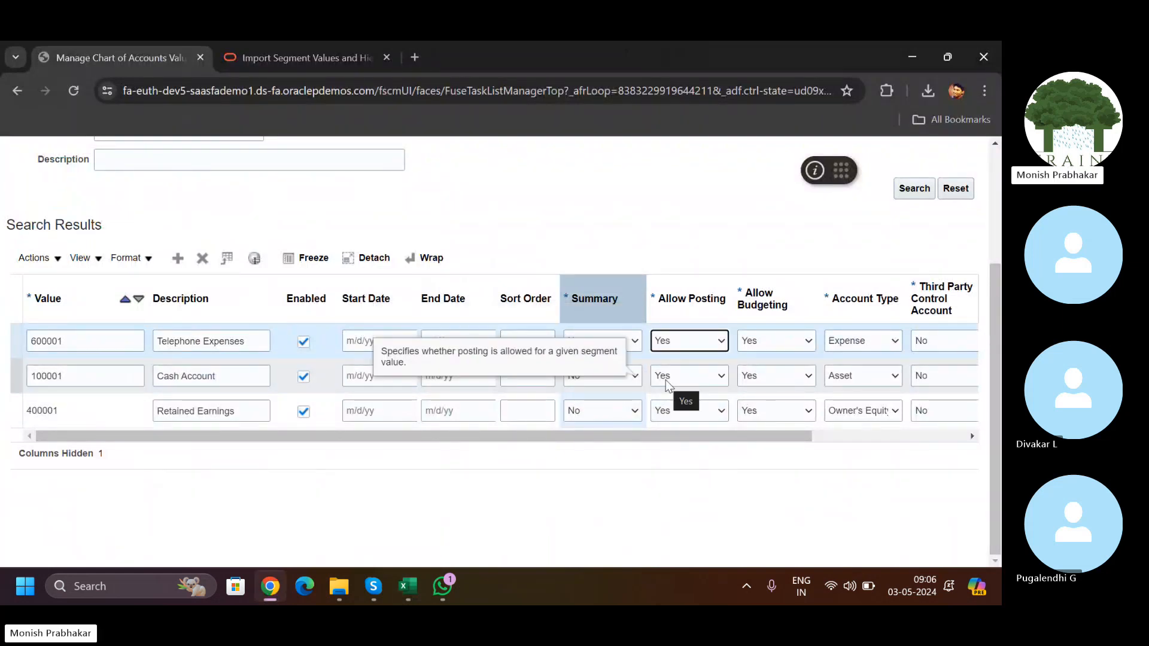
Step: Review the Allow Budgeting setting and the Account Type options for Telephone Expenses, keeping Expense, up to the Financial Category column
{"action": "left_click_drag", "start_coordinate": [738, 439], "coordinate": [839, 444]}
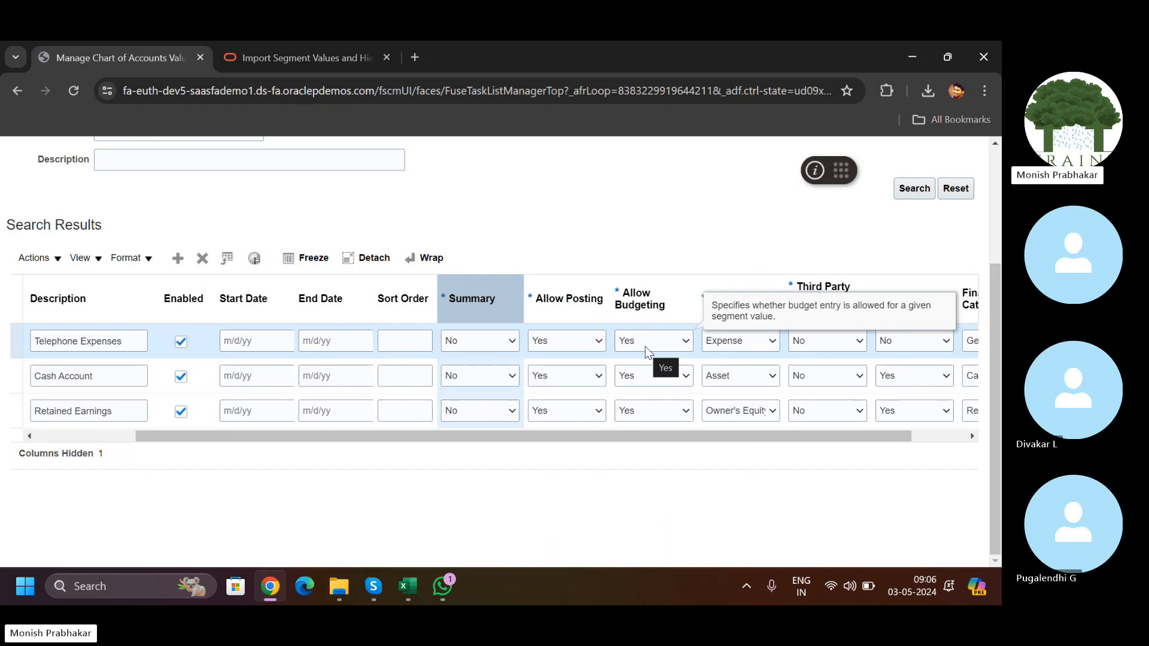
{"action": "left_click", "coordinate": [755, 342]}
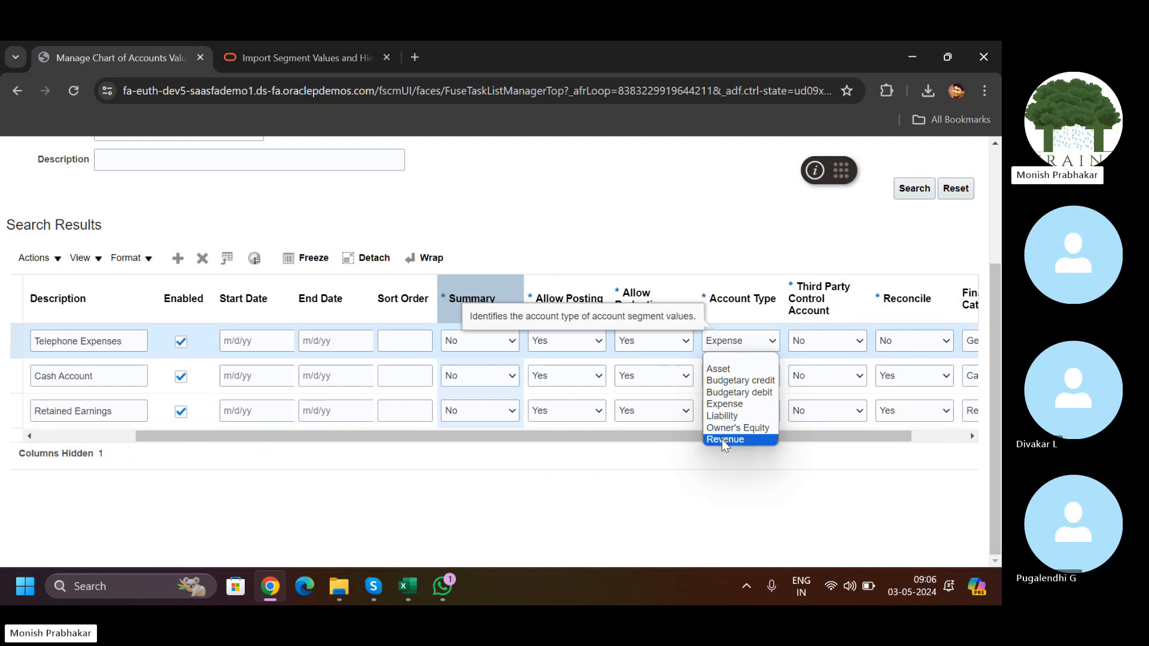
{"action": "left_click", "coordinate": [725, 403]}
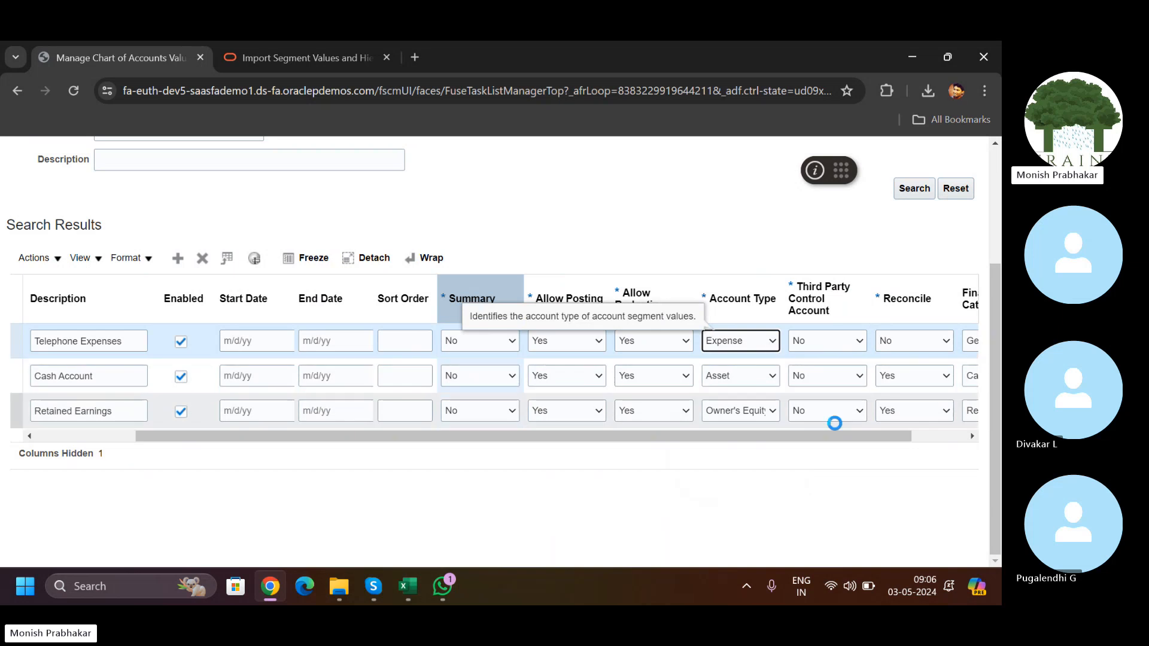
{"action": "left_click_drag", "start_coordinate": [802, 433], "coordinate": [856, 433]}
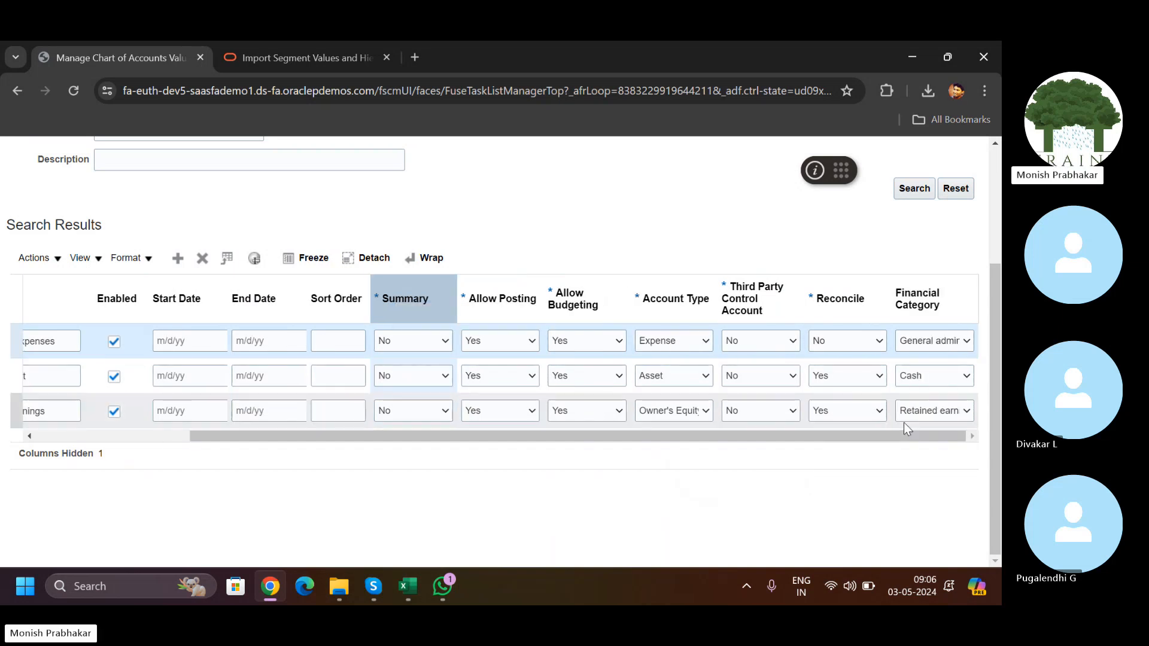
Step: Review the Third Party Control Account options for Telephone Expenses, keeping No, and set Reconcile to Yes
{"action": "left_click", "coordinate": [742, 343]}
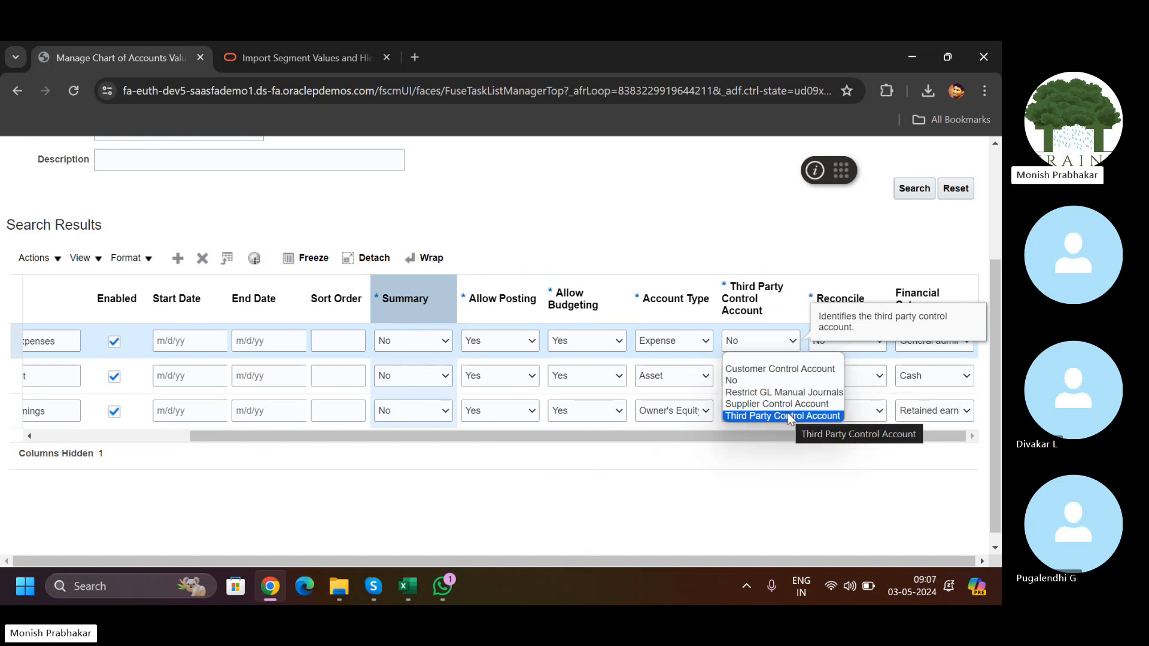
{"action": "left_click", "coordinate": [745, 382]}
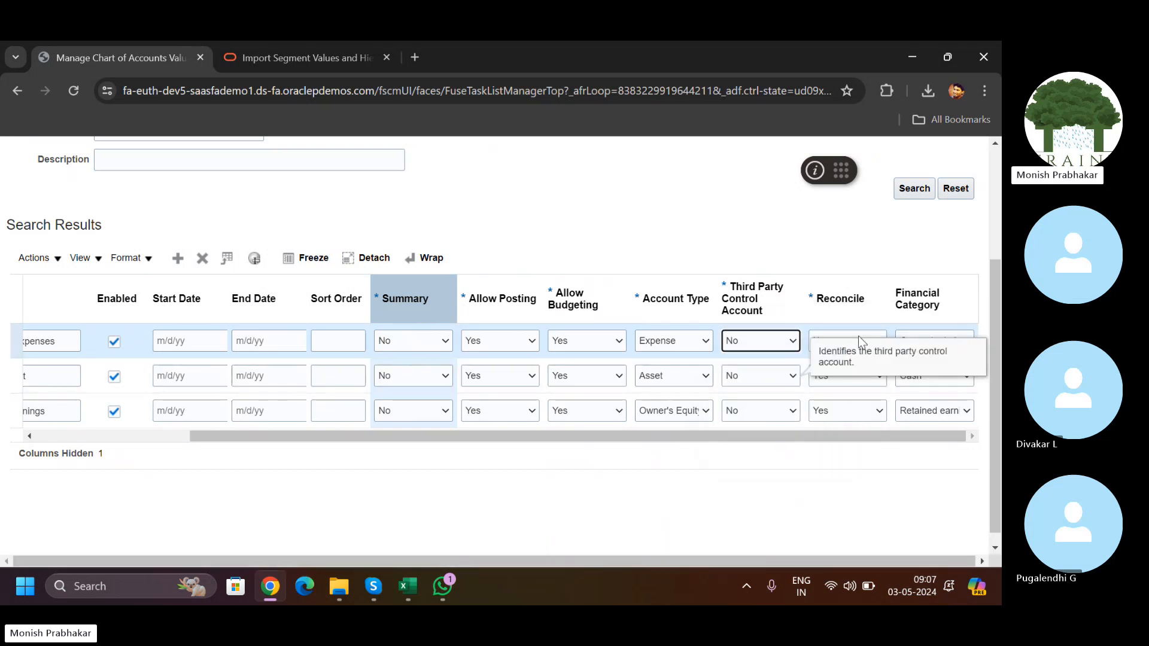
{"action": "left_click", "coordinate": [842, 342]}
{"action": "left_click", "coordinate": [824, 378]}
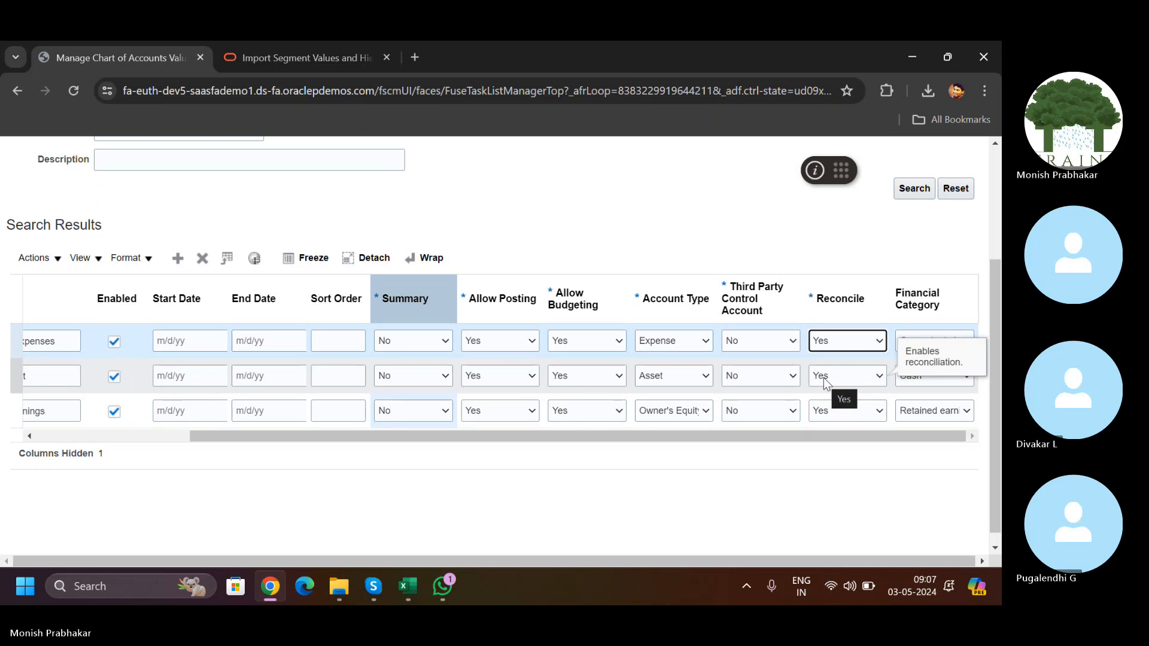
Step: Review the Financial Category options for Telephone Expenses, keeping General administrative and payroll expense, and save and close the account values
{"action": "left_click", "coordinate": [925, 339]}
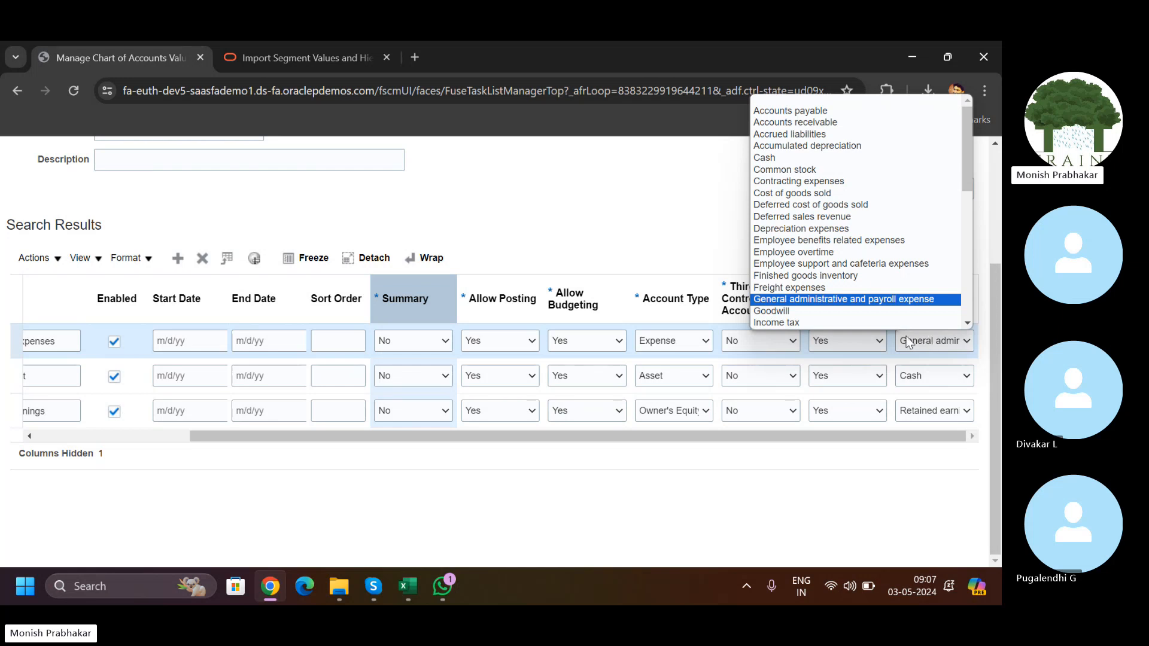
{"action": "scroll", "coordinate": [808, 112], "scroll_direction": "down", "scroll_amount": 1}
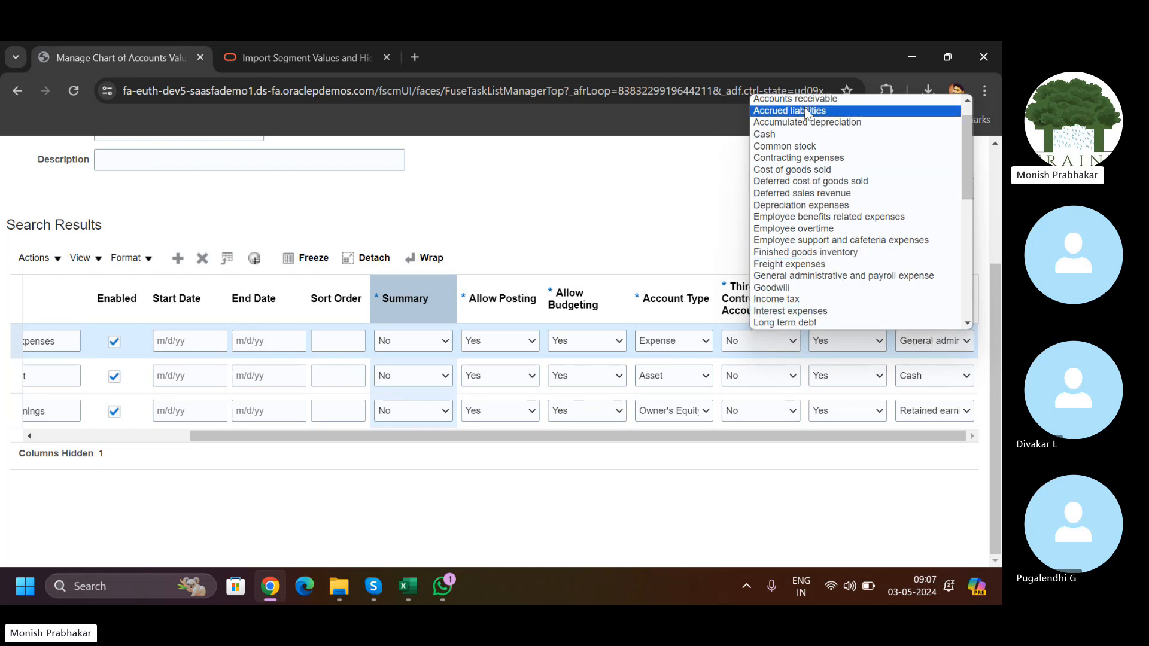
{"action": "left_click", "coordinate": [820, 276]}
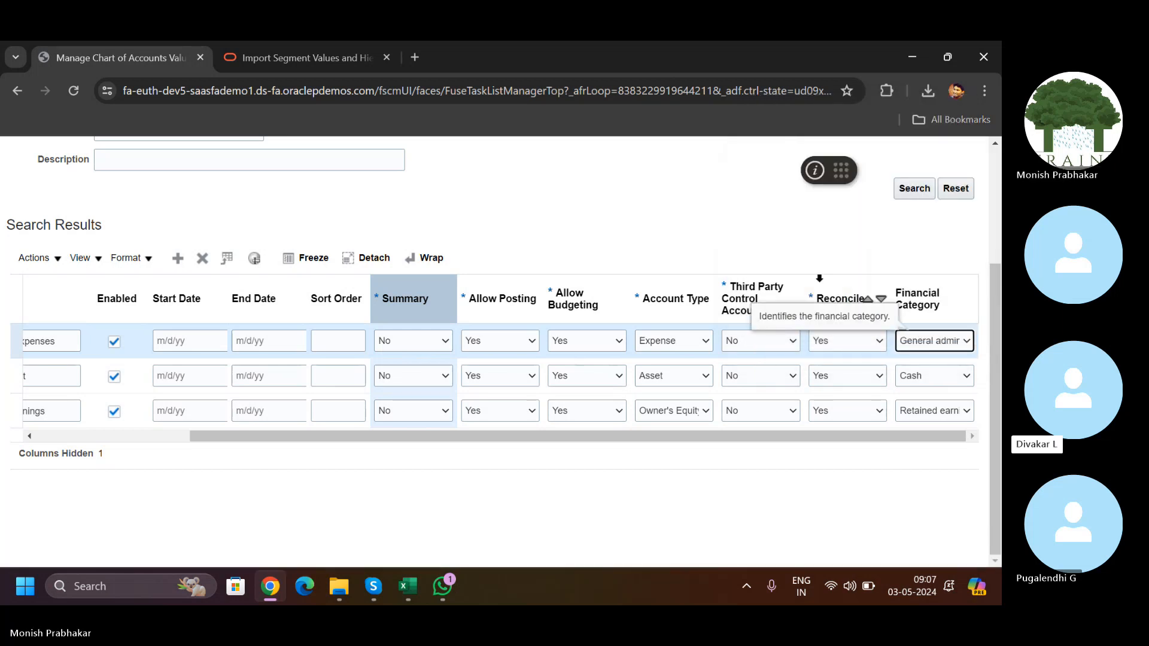
{"action": "scroll", "coordinate": [886, 203], "scroll_direction": "up", "scroll_amount": 3}
{"action": "left_click", "coordinate": [885, 195]}
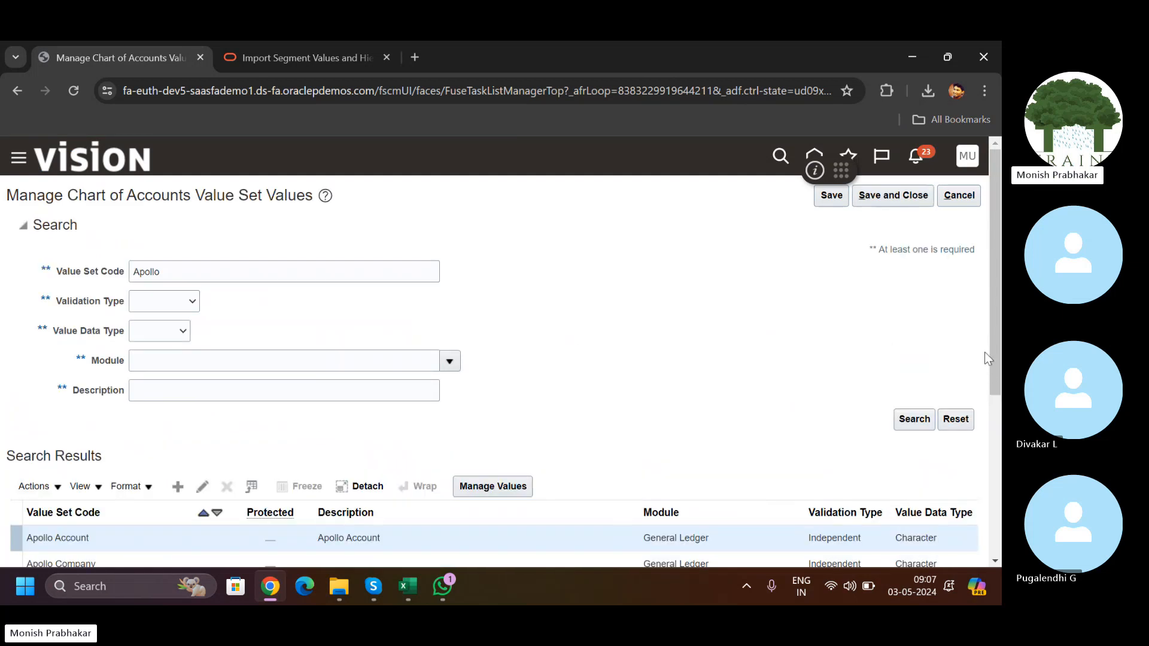
Step: Open the values of the Apollo Company value set and list all its existing values
{"action": "scroll", "coordinate": [994, 379], "scroll_direction": "down", "scroll_amount": 3}
{"action": "left_click", "coordinate": [310, 359]}
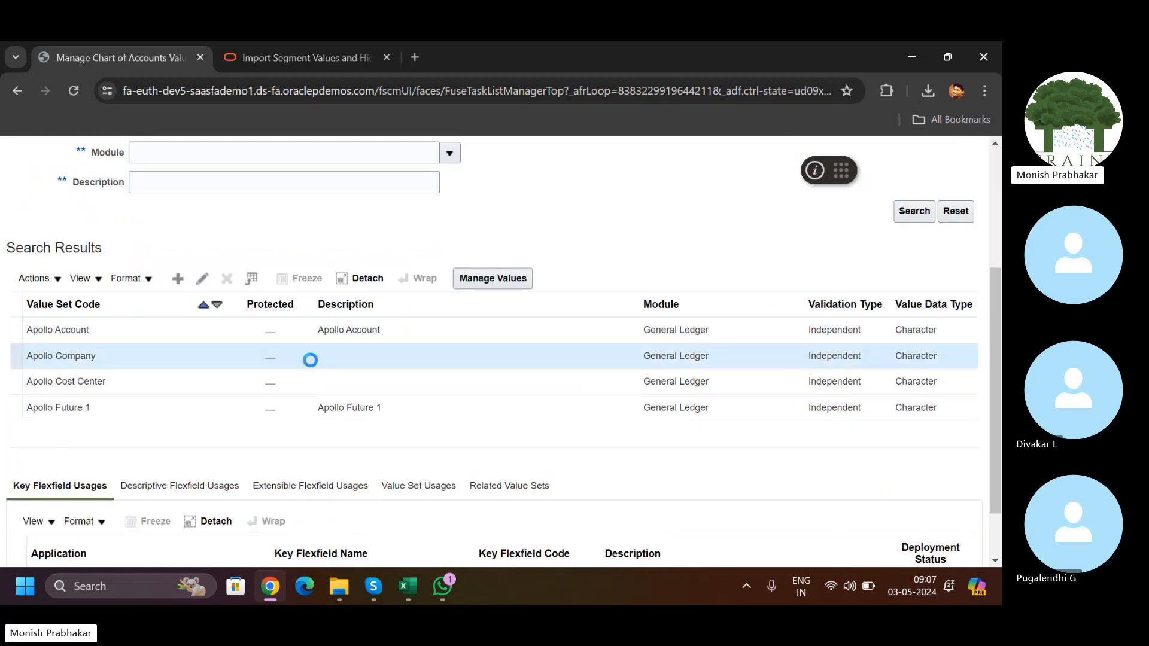
{"action": "left_click", "coordinate": [502, 279]}
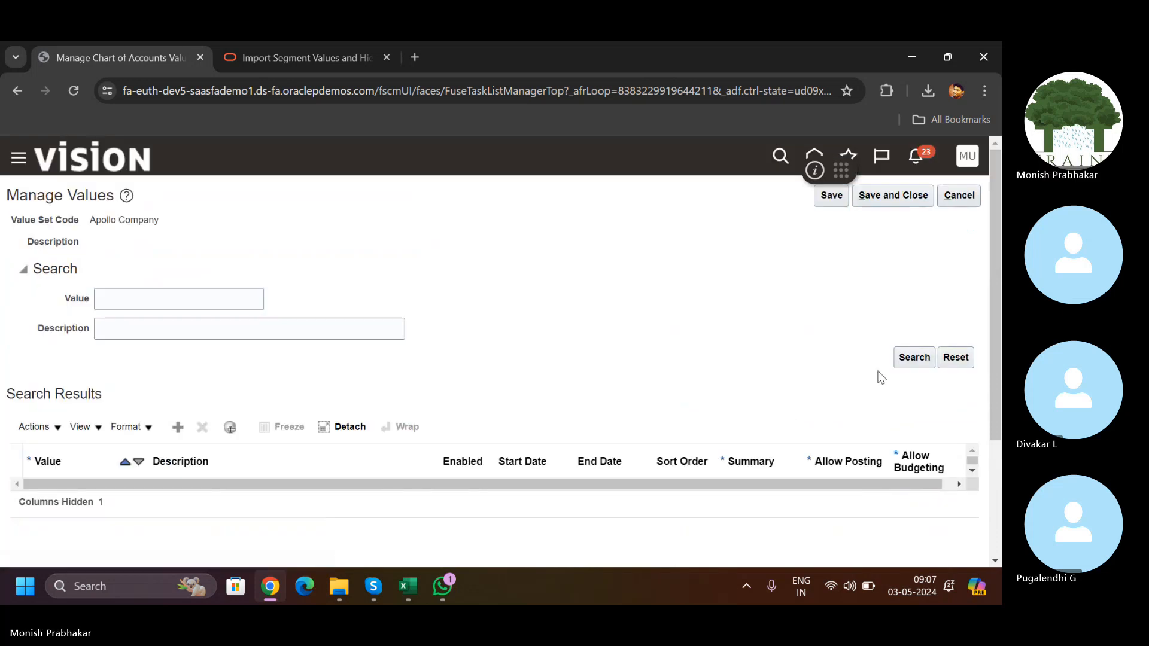
{"action": "left_click", "coordinate": [914, 364]}
{"action": "scroll", "coordinate": [913, 366], "scroll_direction": "down", "scroll_amount": 2}
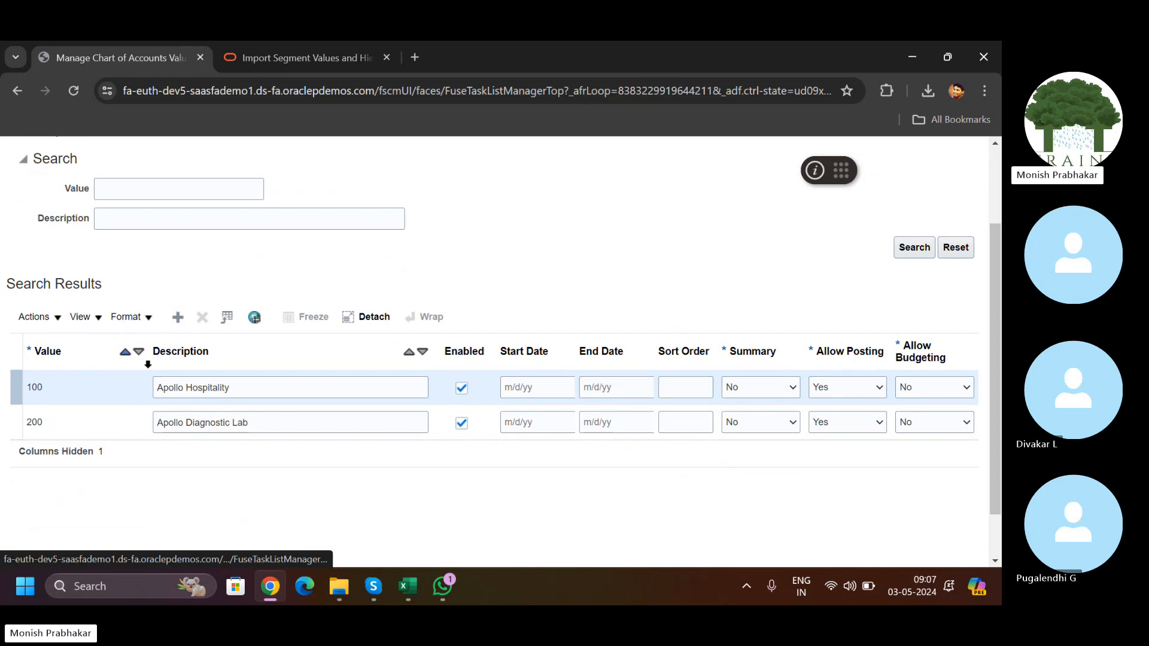
Step: Add the company value TTT with the description Apollo Group
{"action": "left_click", "coordinate": [47, 395]}
{"action": "key", "text": "Caps_Lock"}
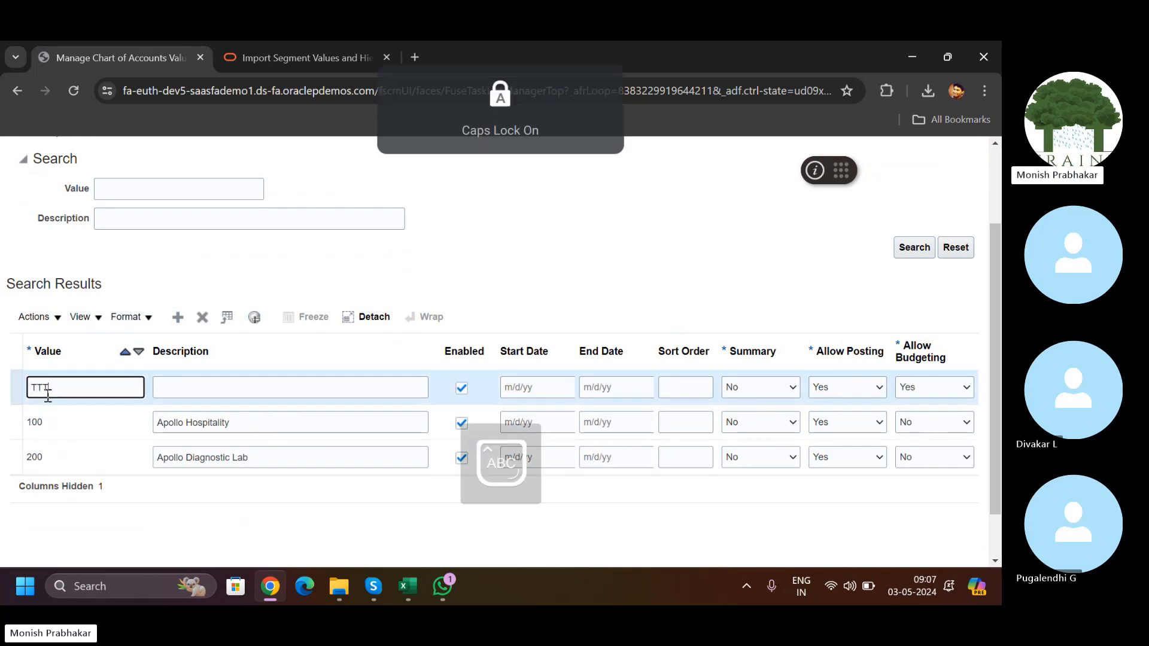
{"action": "key", "text": "Tab"}
{"action": "key", "text": "Caps_Lock"}
{"action": "type", "text": "Apollo"}
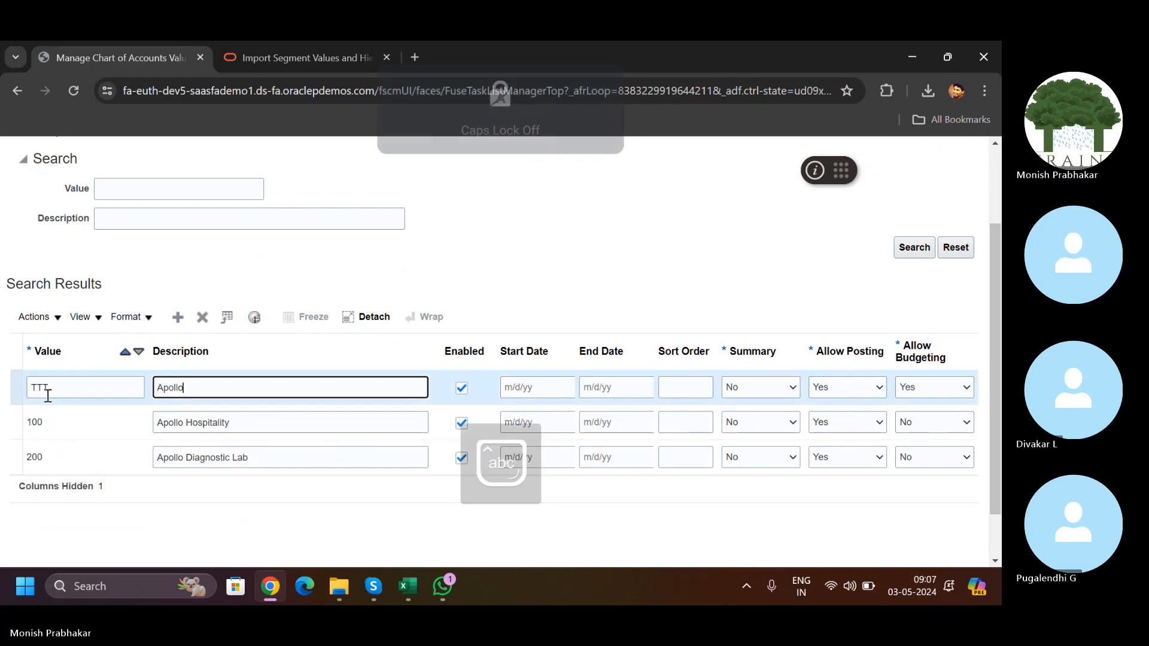
{"action": "type", "text": " Group"}
{"action": "key", "text": "Tab"}
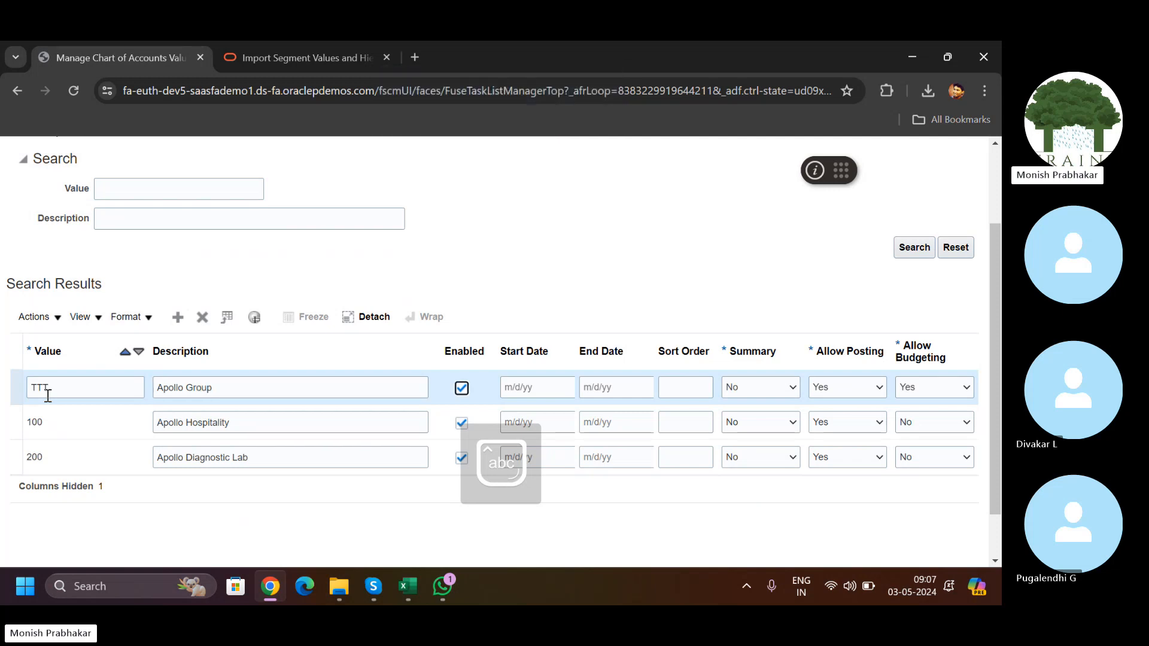
Step: Set Summary to Yes for company value TTT, and save and close the Apollo Company values
{"action": "left_click", "coordinate": [742, 395]}
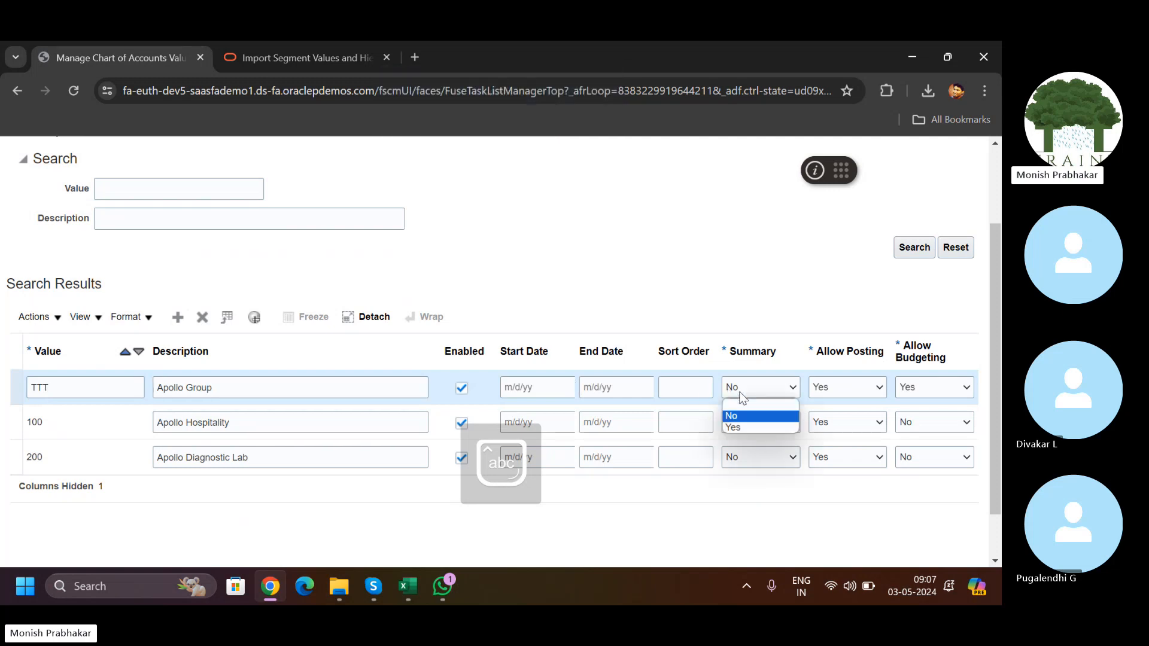
{"action": "left_click", "coordinate": [736, 428]}
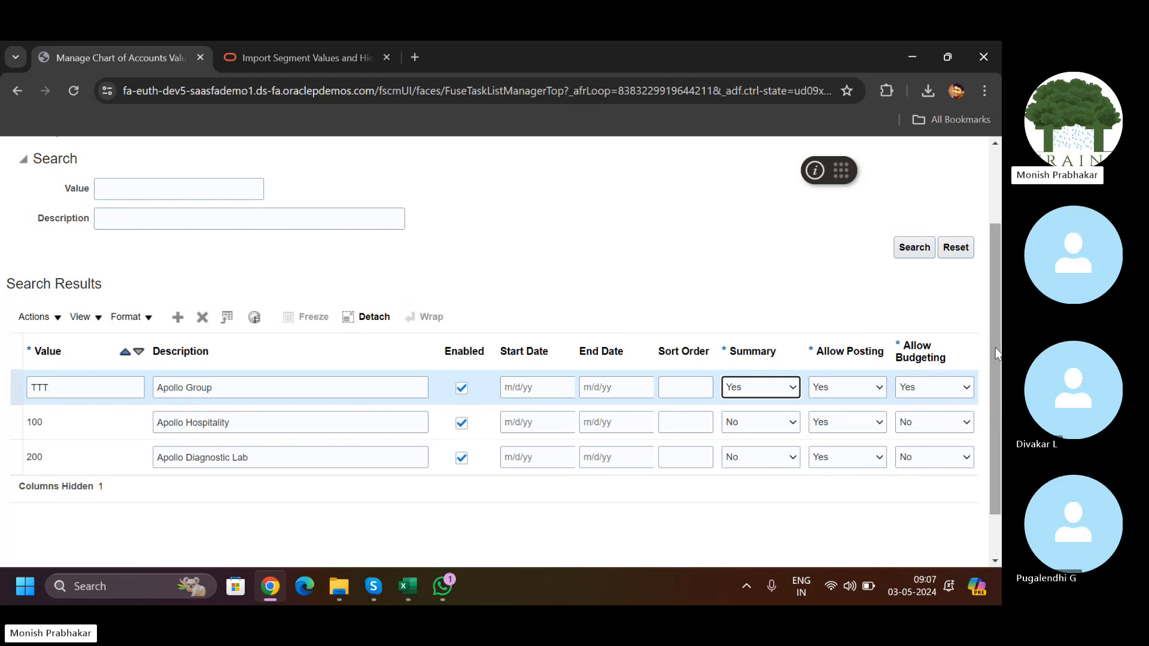
{"action": "scroll", "coordinate": [922, 402], "scroll_direction": "down", "scroll_amount": 1}
{"action": "scroll", "coordinate": [900, 239], "scroll_direction": "up", "scroll_amount": 3}
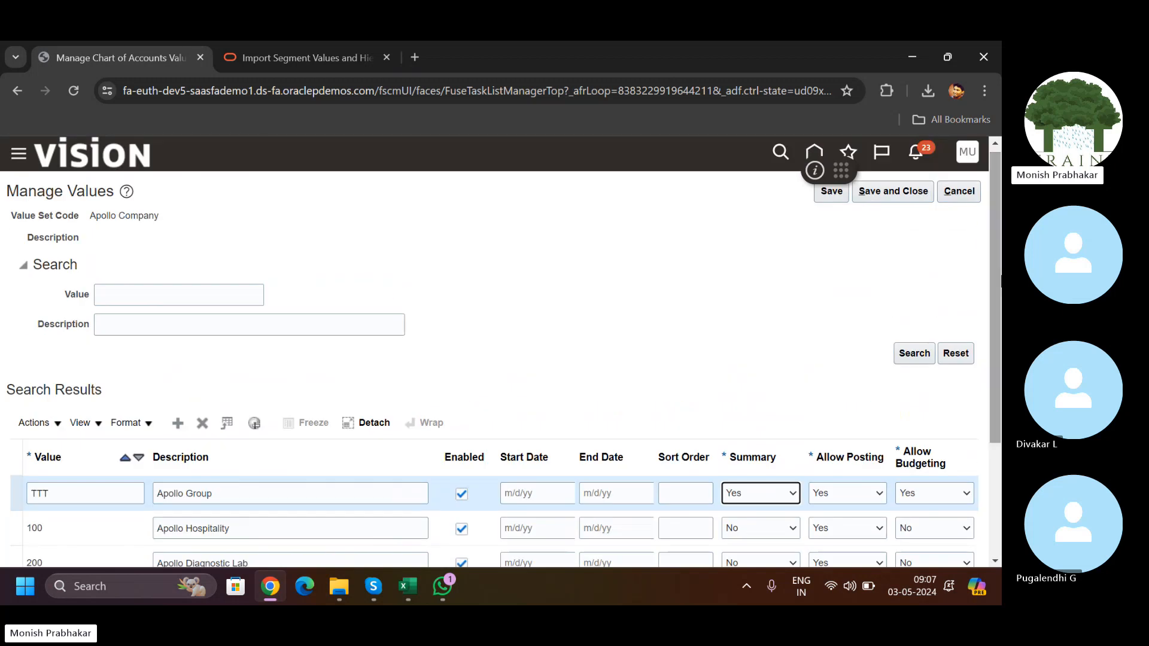
{"action": "left_click", "coordinate": [900, 192]}
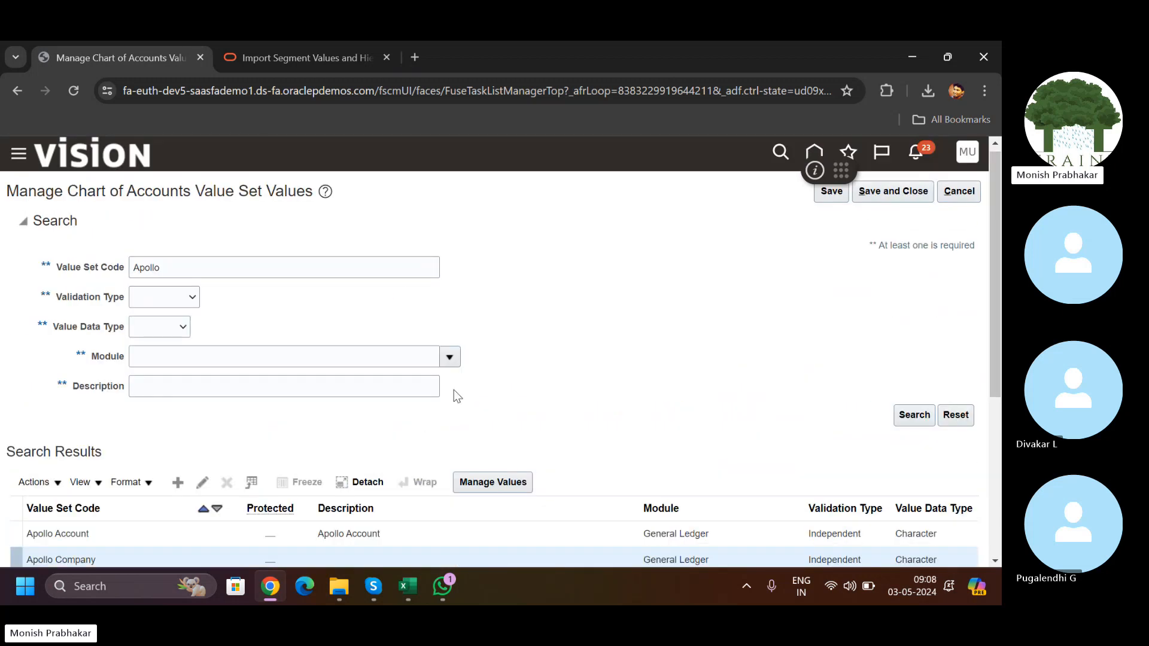
{"action": "left_click_drag", "start_coordinate": [992, 316], "coordinate": [995, 457]}
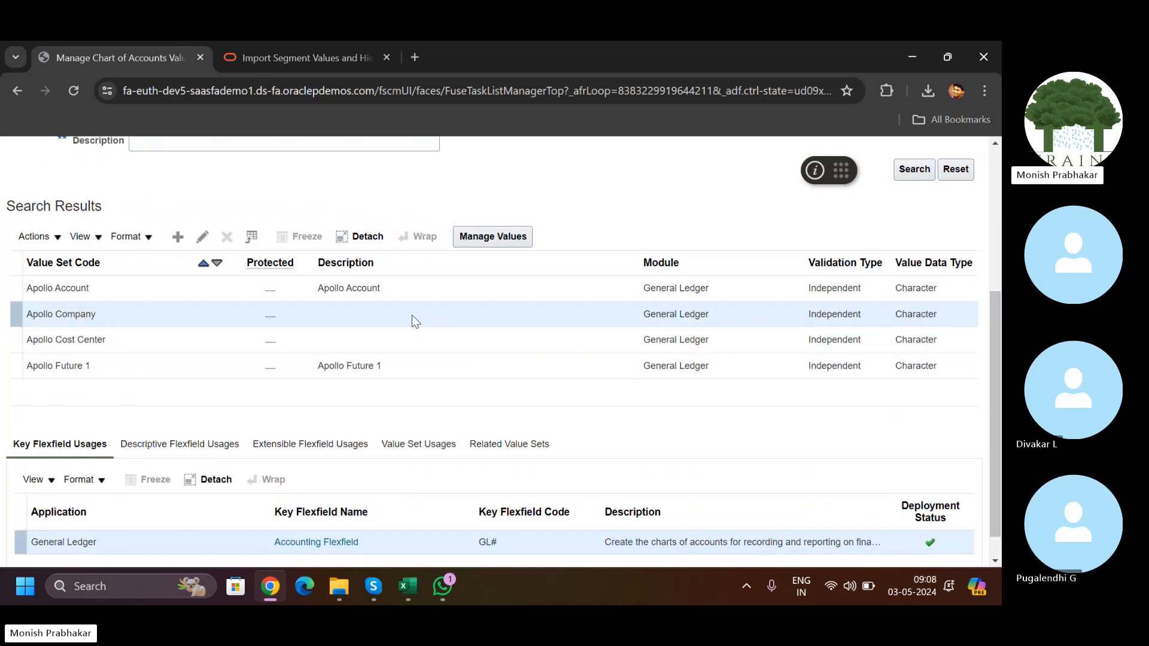
{"action": "left_click", "coordinate": [286, 335]}
{"action": "left_click", "coordinate": [510, 234]}
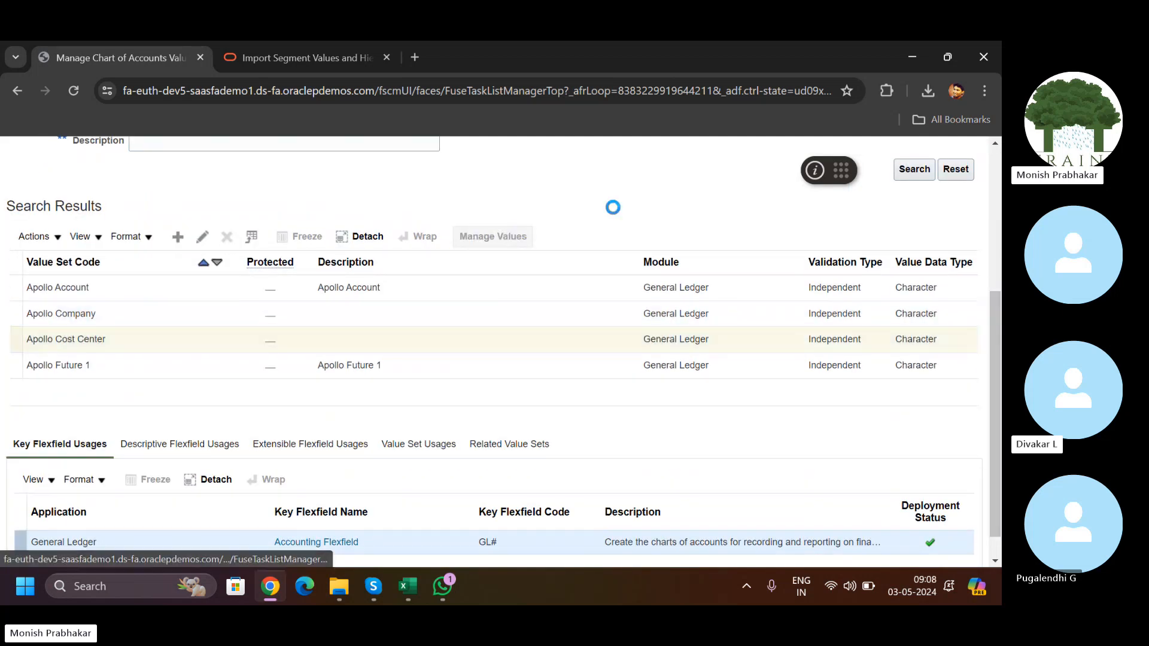
{"action": "left_click", "coordinate": [178, 427]}
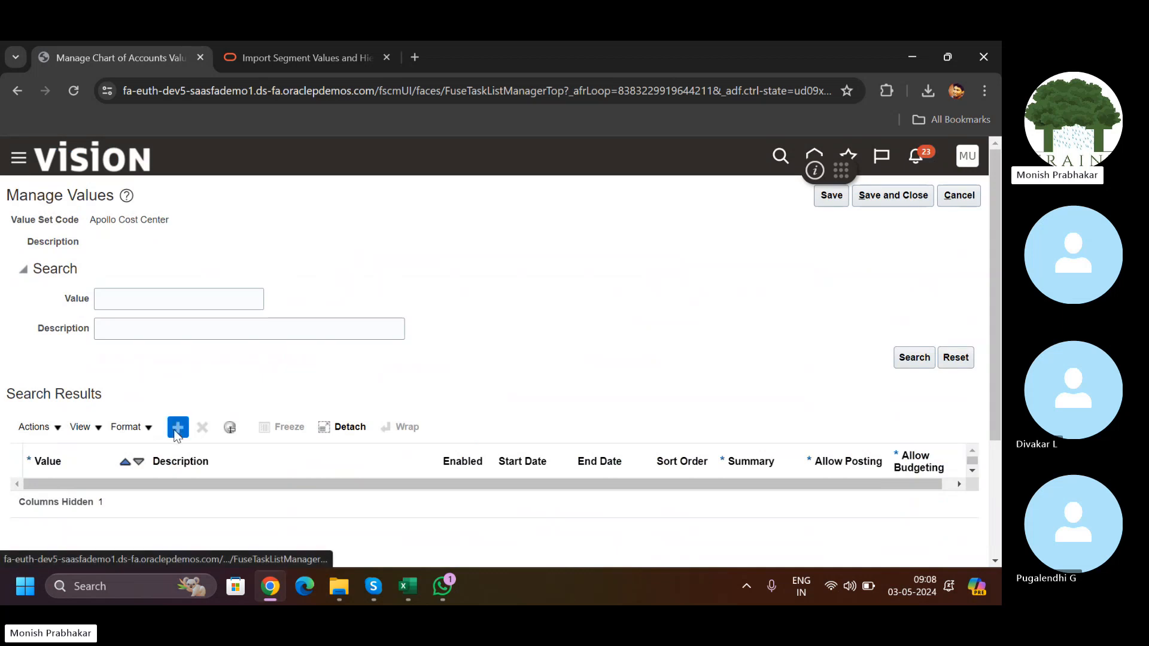
{"action": "scroll", "coordinate": [994, 424], "scroll_direction": "down", "scroll_amount": 3}
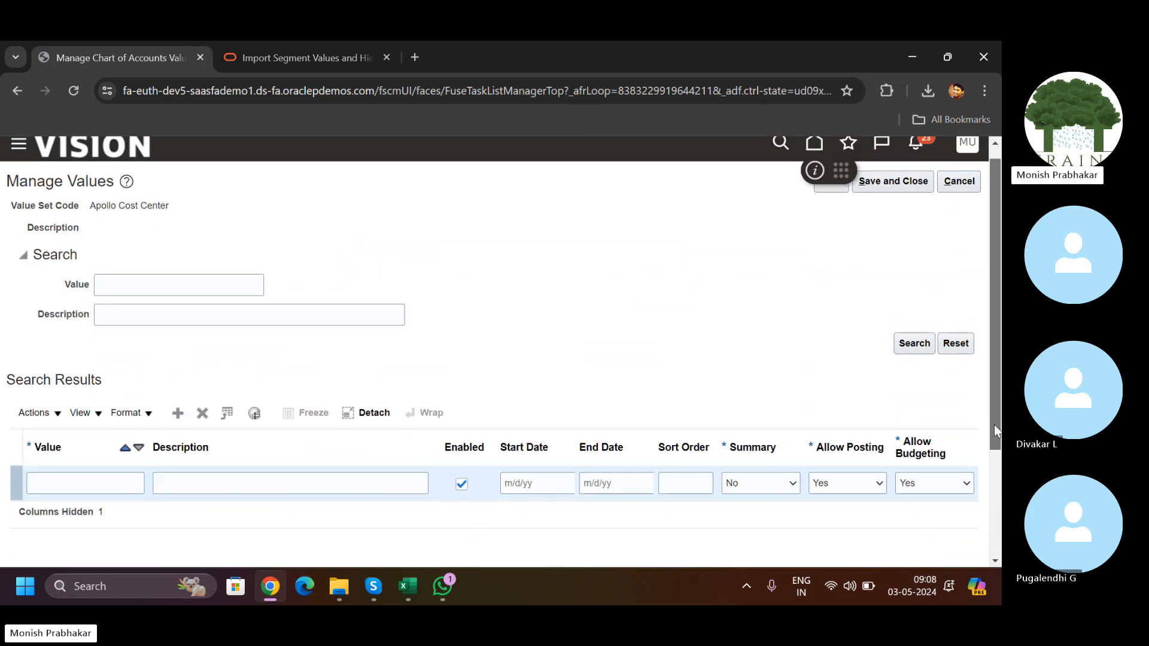
{"action": "left_click", "coordinate": [71, 330]}
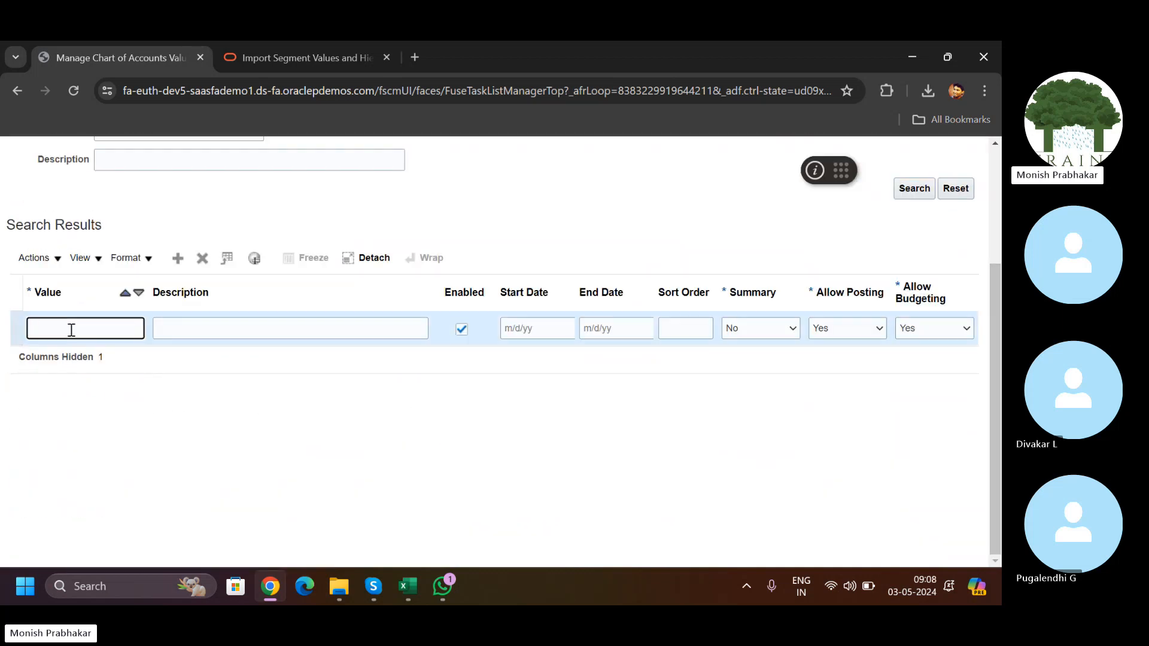
{"action": "scroll", "coordinate": [909, 203], "scroll_direction": "up", "scroll_amount": 3}
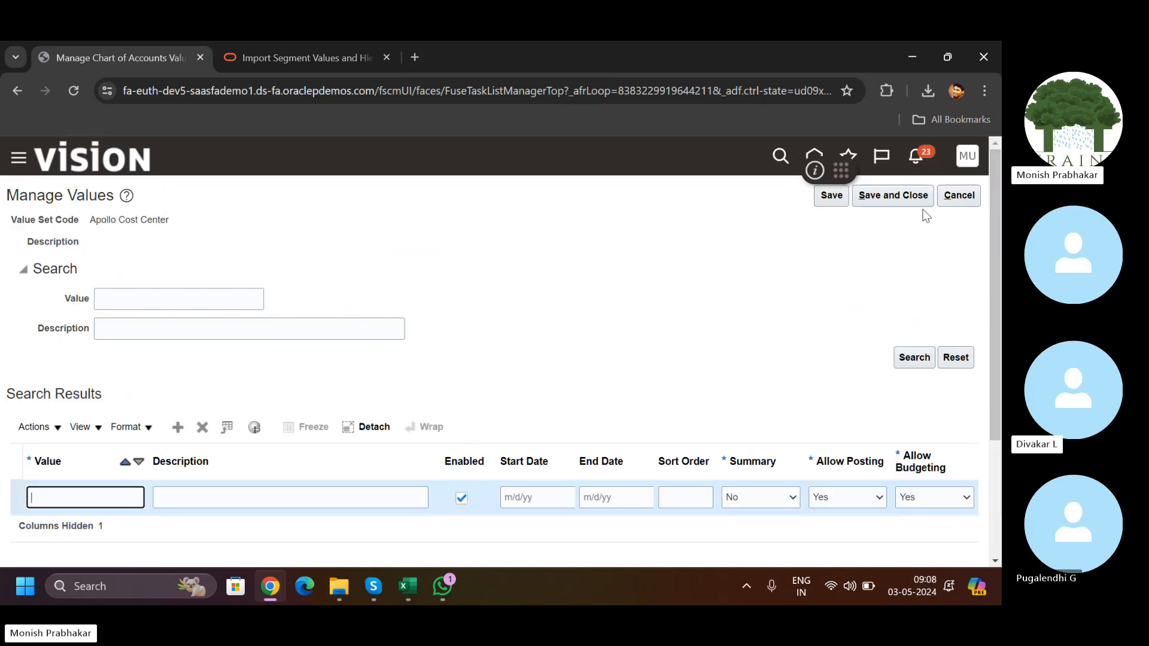
{"action": "left_click", "coordinate": [958, 196]}
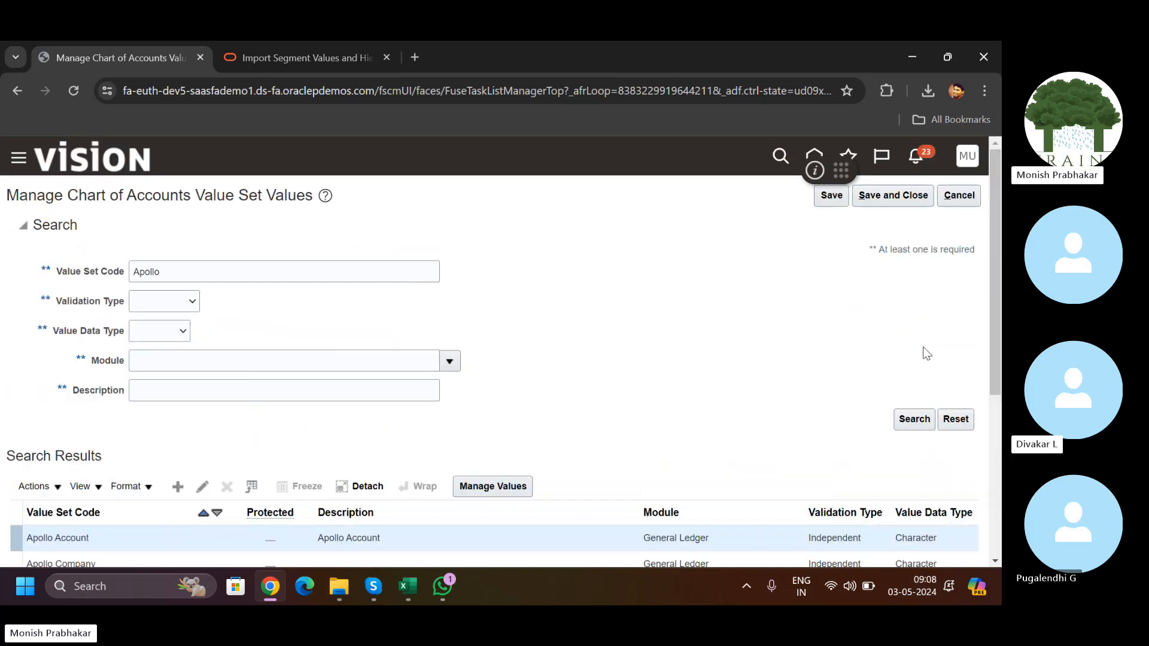
Step: Check the maximum length in the Apollo Cost Center value set definition, and leave it without saving
{"action": "scroll", "coordinate": [927, 353], "scroll_direction": "down", "scroll_amount": 5}
{"action": "left_click", "coordinate": [121, 308]}
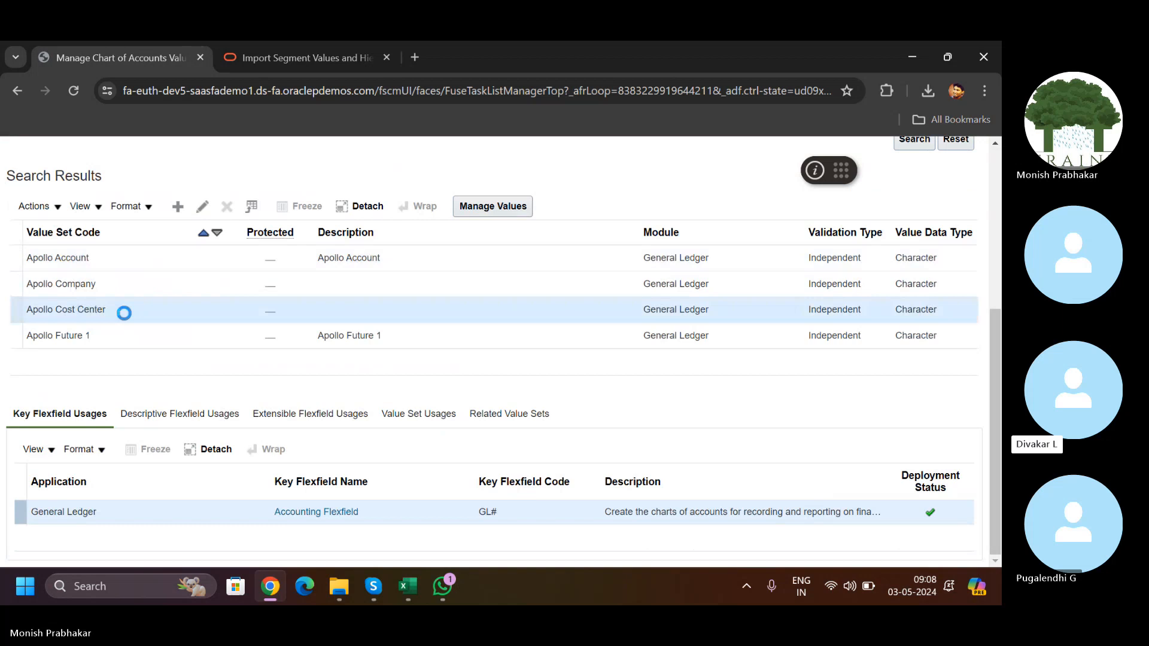
{"action": "left_click", "coordinate": [77, 306]}
{"action": "left_click", "coordinate": [201, 207]}
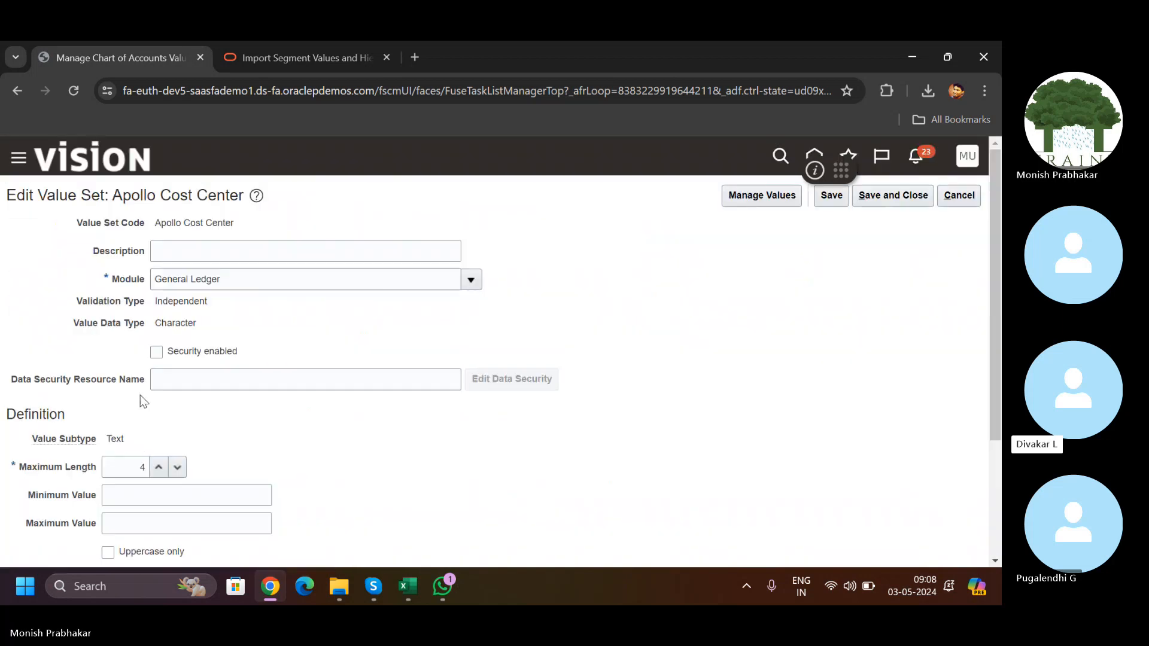
{"action": "left_click", "coordinate": [961, 195]}
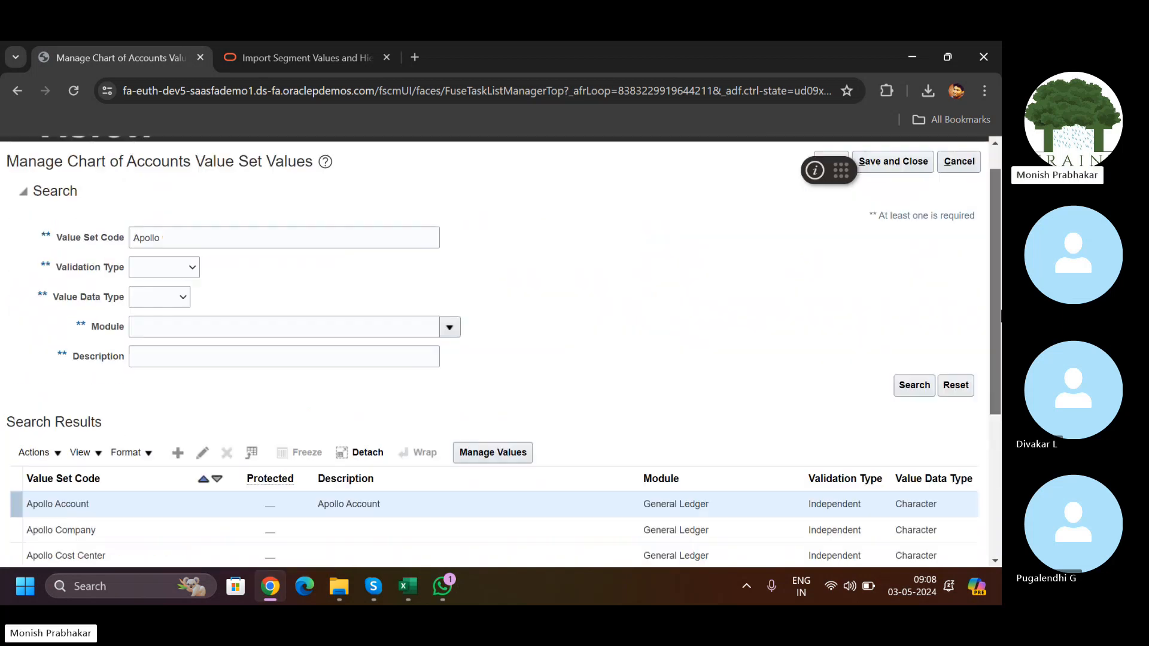
Step: Open the values of the Apollo Cost Center value set
{"action": "scroll", "coordinate": [485, 341], "scroll_direction": "down", "scroll_amount": 2}
{"action": "left_click", "coordinate": [392, 427]}
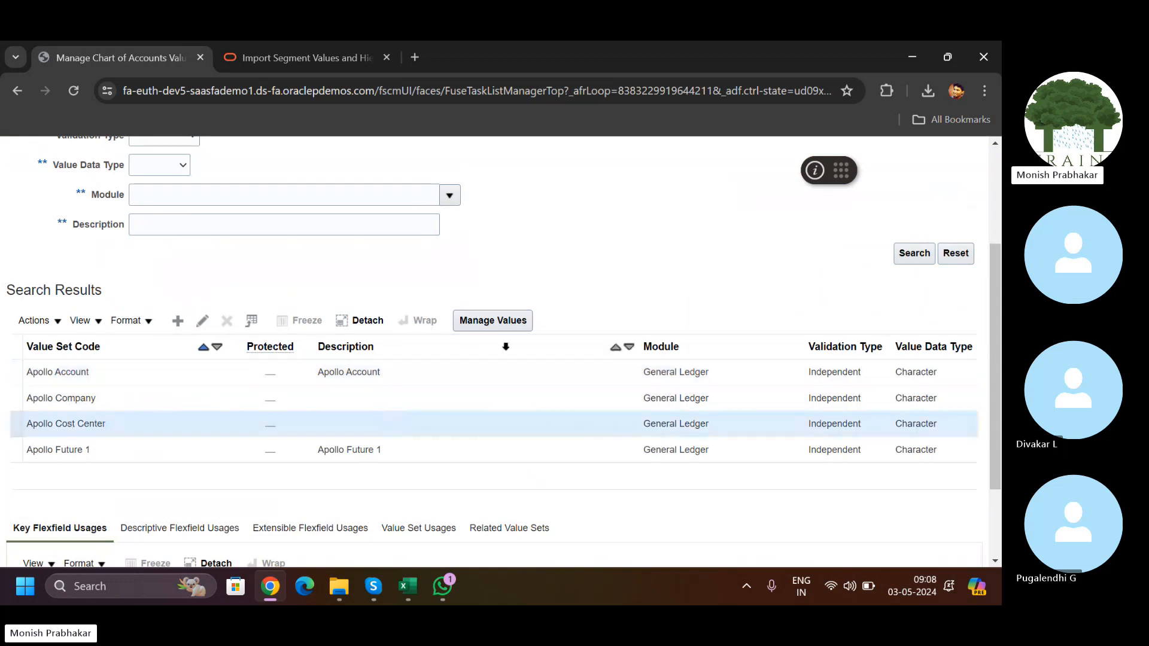
{"action": "left_click", "coordinate": [495, 321]}
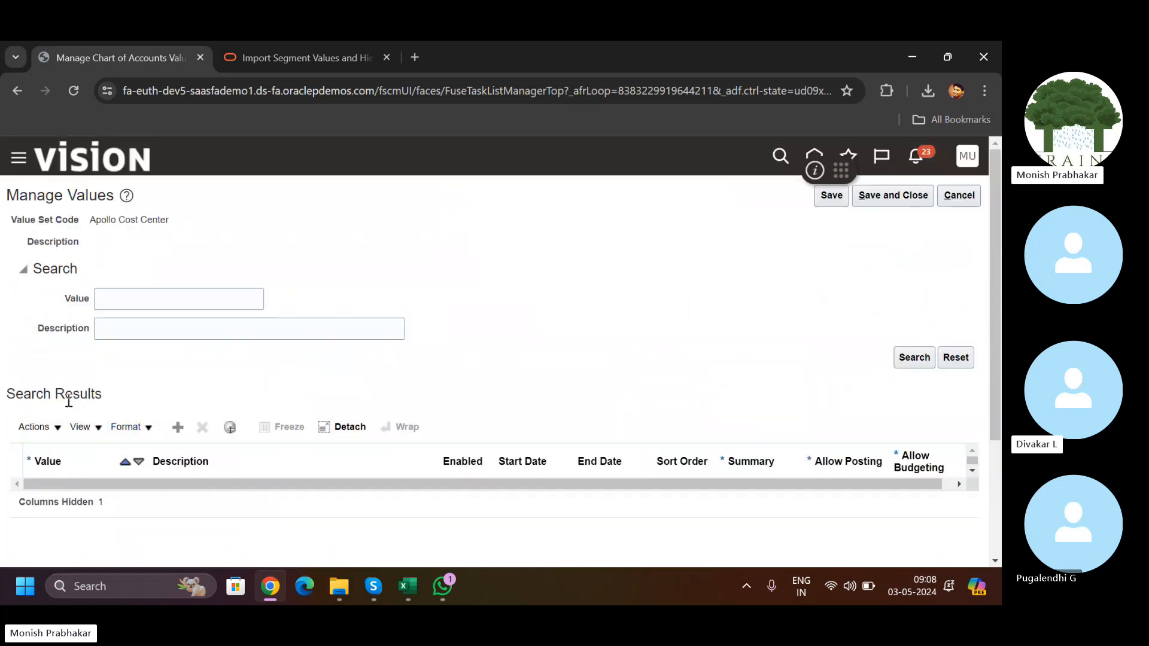
Step: Add the cost center value 0000 with the description Default, and save and close the values
{"action": "left_click", "coordinate": [177, 427]}
{"action": "left_click", "coordinate": [48, 496]}
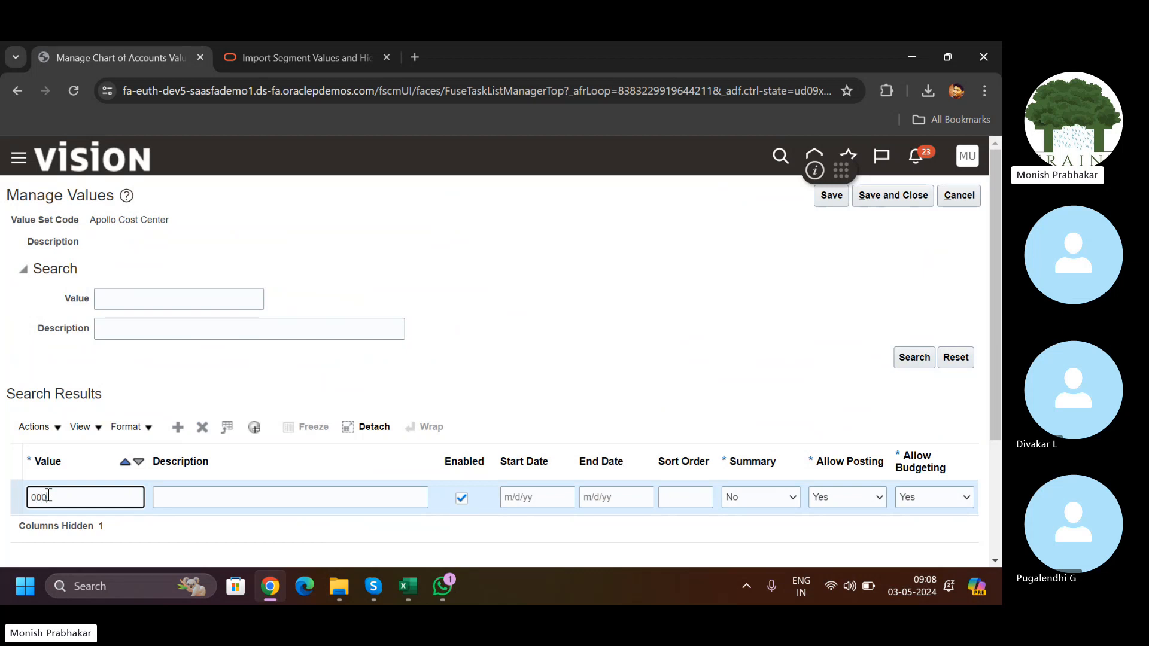
{"action": "key", "text": "Tab"}
{"action": "key", "text": "Caps_Lock"}
{"action": "type", "text": "D"}
{"action": "key", "text": "Caps_Lock"}
{"action": "type", "text": "ef"}
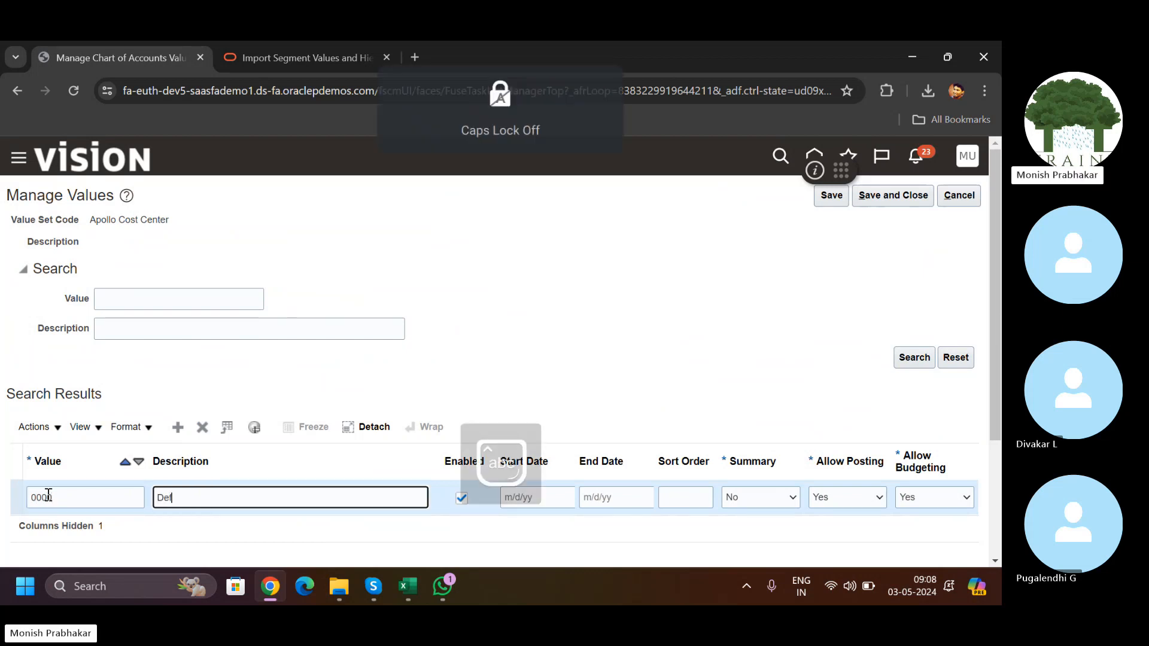
{"action": "type", "text": "ault"}
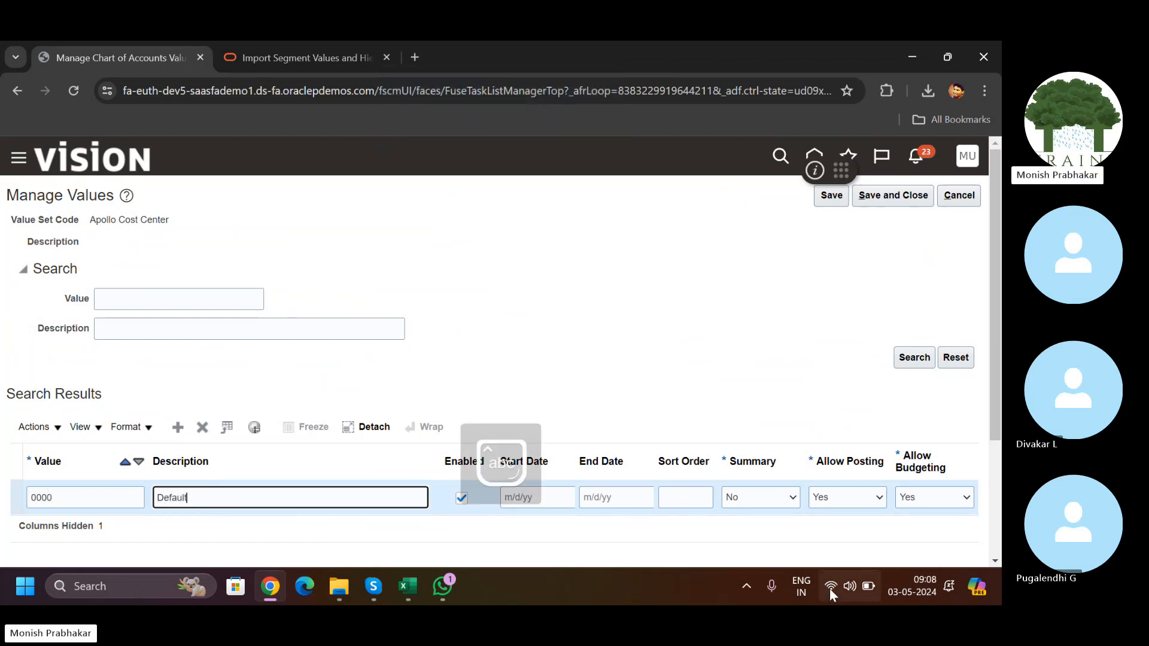
{"action": "left_click", "coordinate": [891, 197]}
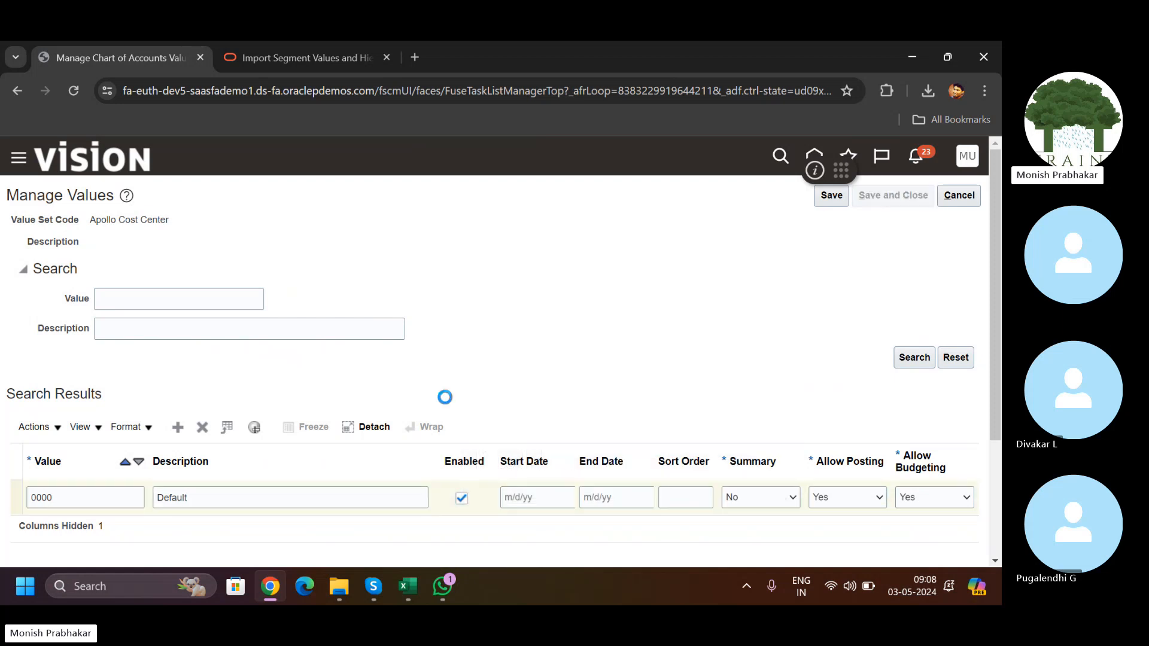
Step: Open the values of the Apollo Future 1 value set
{"action": "left_click_drag", "start_coordinate": [996, 352], "coordinate": [999, 481]}
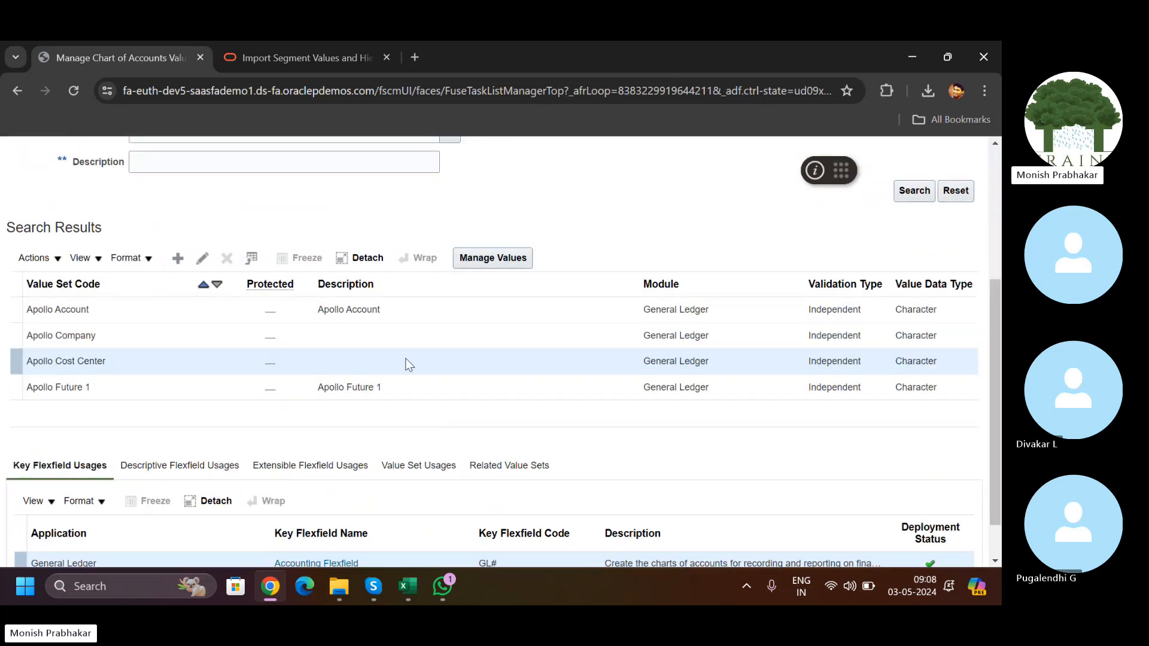
{"action": "left_click", "coordinate": [255, 383]}
{"action": "left_click", "coordinate": [490, 270]}
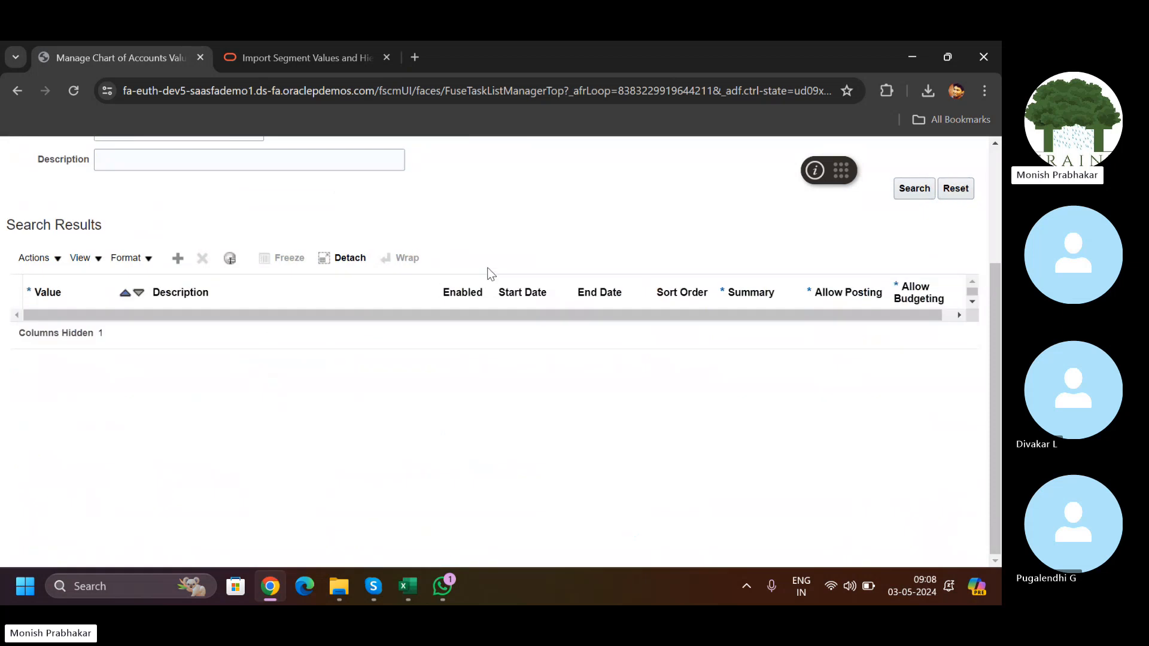
Step: Add a new segment value 000 to the Apollo Future 1 value set
{"action": "left_click", "coordinate": [187, 262]}
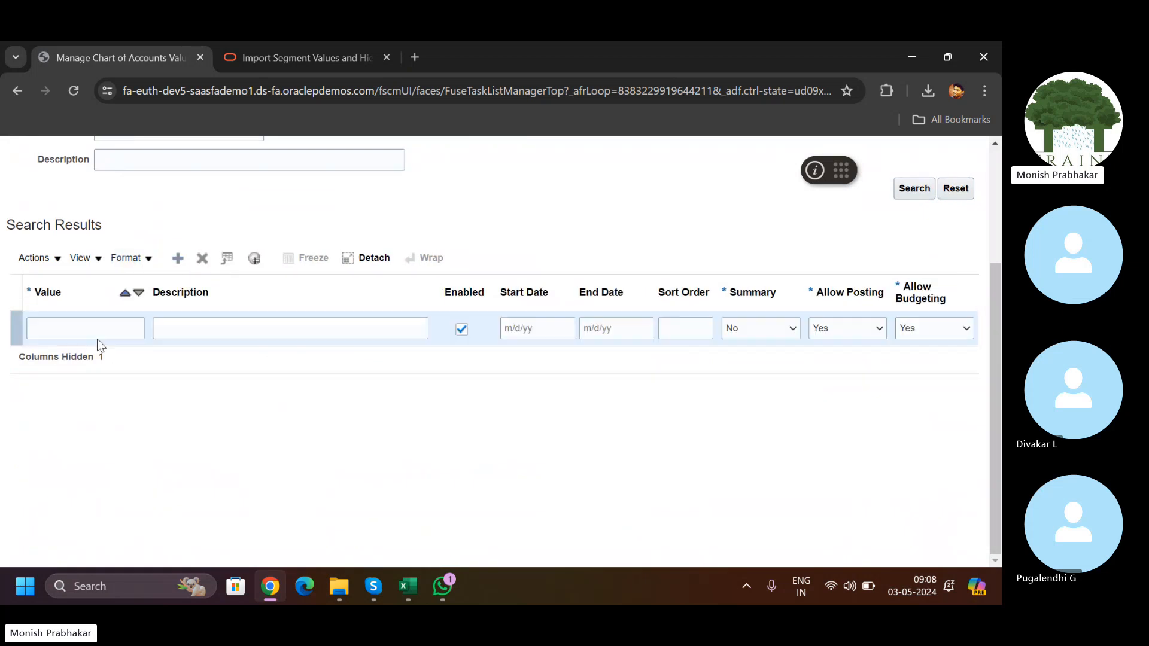
{"action": "left_click", "coordinate": [67, 336]}
{"action": "type", "text": "00"}
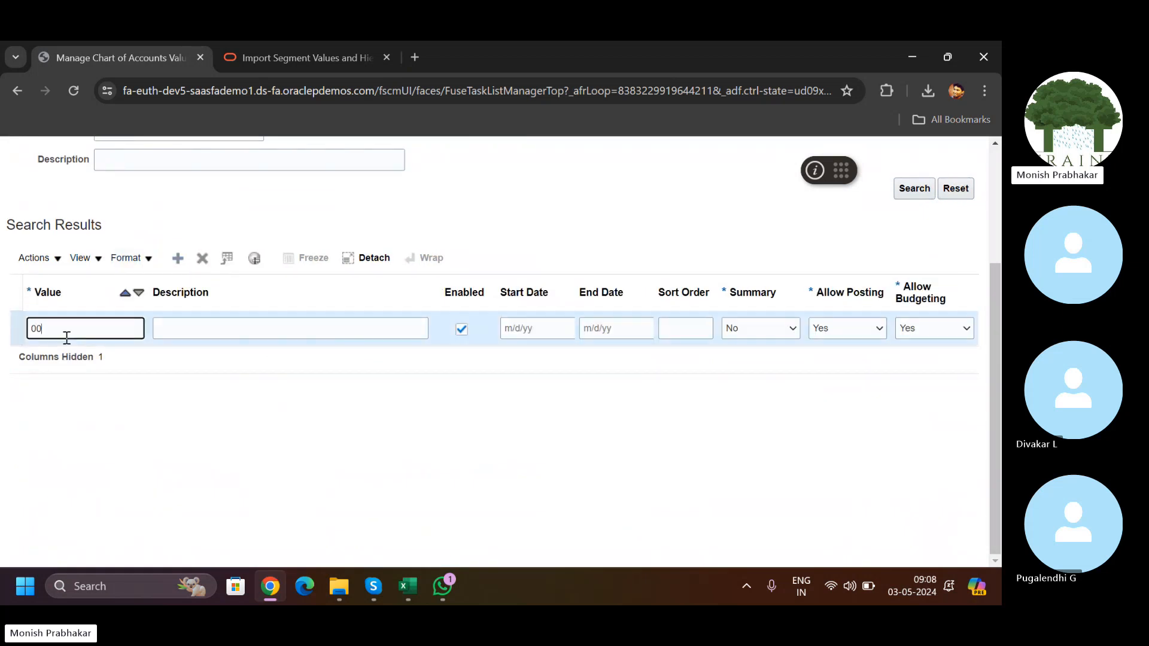
{"action": "type", "text": "0000"}
{"action": "key", "text": "Tab"}
{"action": "key", "text": "shift+Tab"}
{"action": "key", "text": "BackSpace"}
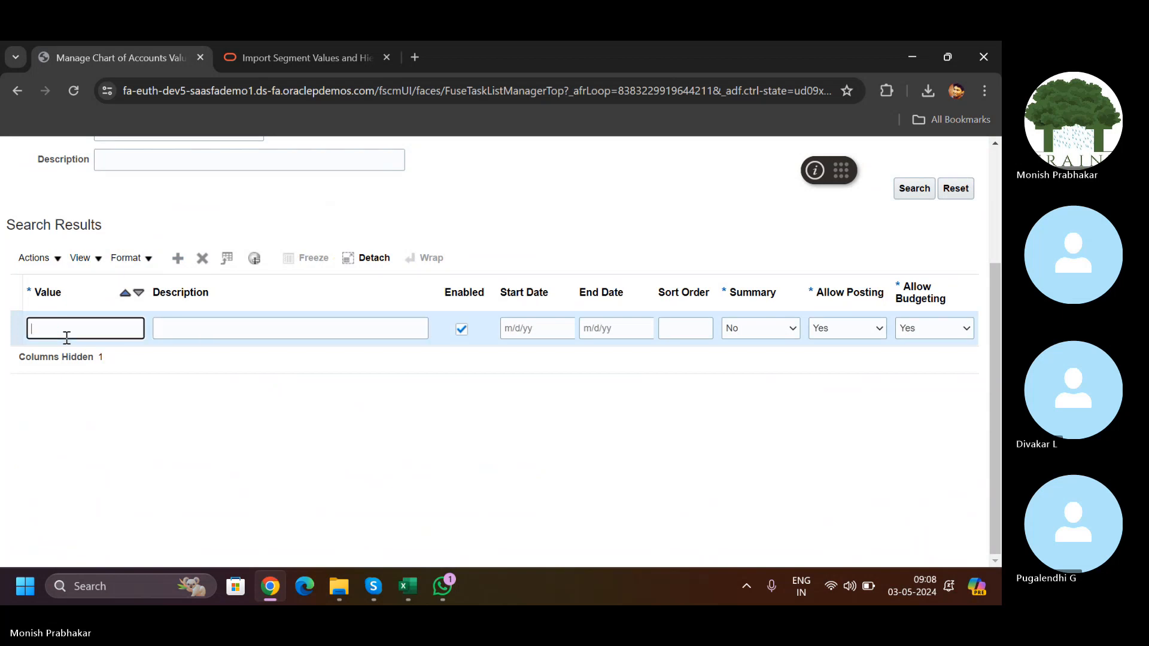
{"action": "type", "text": "000"}
{"action": "key", "text": "Tab"}
Step: Give the value 000 the description Default, and save and close the values and the value set page
{"action": "key", "text": "Caps_Lock"}
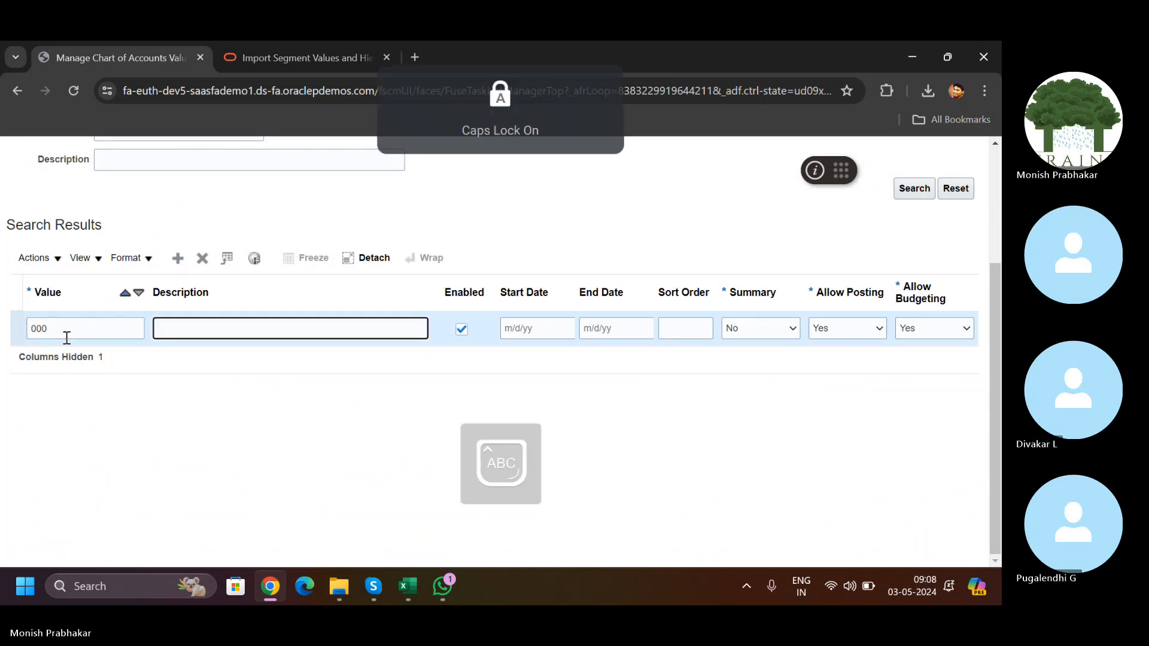
{"action": "key", "text": "Caps_Lock"}
{"action": "type", "text": "Deaulty"}
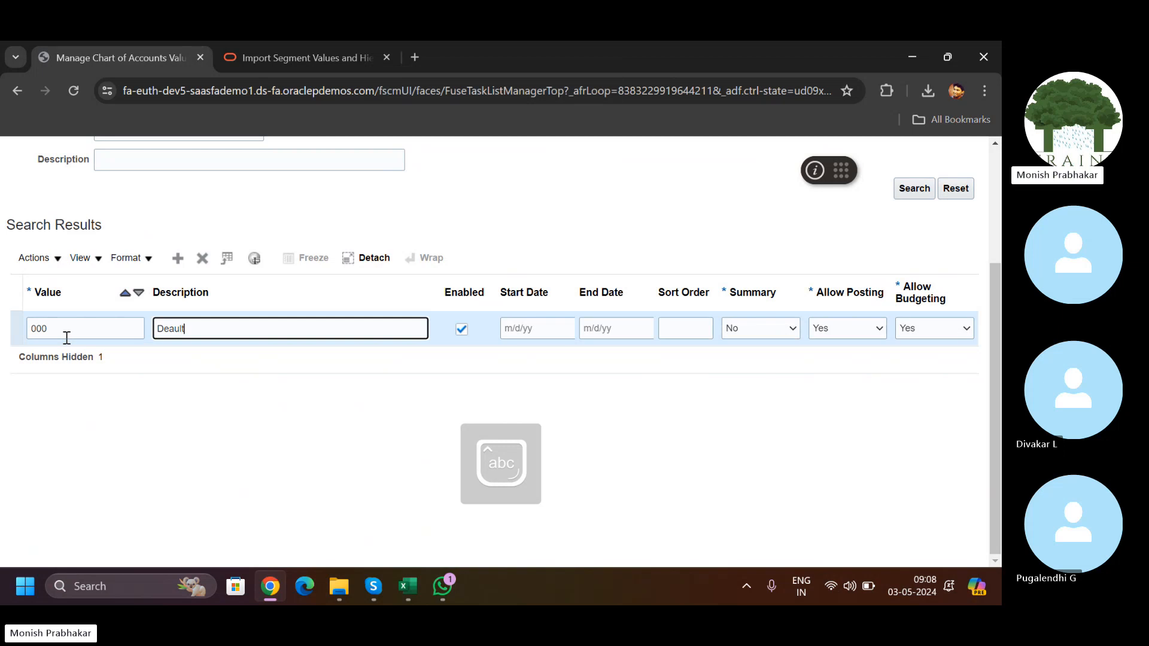
{"action": "key", "text": "Left"}
{"action": "key", "text": "Left"}
{"action": "key", "text": "Left"}
{"action": "key", "text": "Left"}
{"action": "type", "text": "f"}
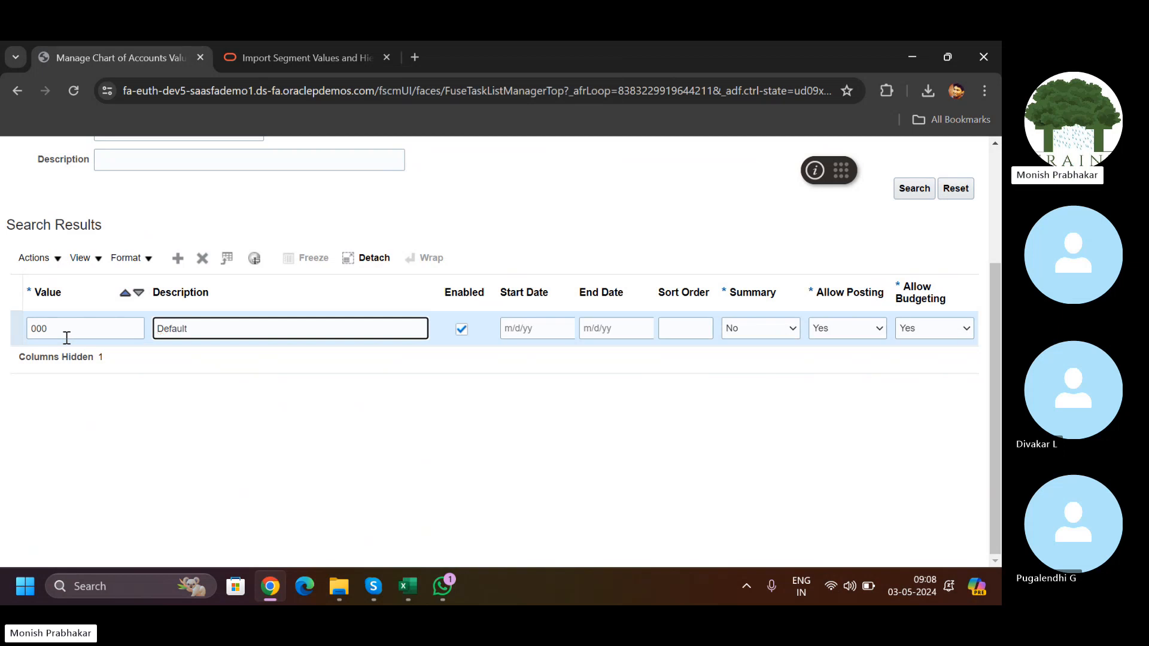
{"action": "scroll", "coordinate": [669, 351], "scroll_direction": "up", "scroll_amount": 3}
{"action": "left_click", "coordinate": [872, 199]}
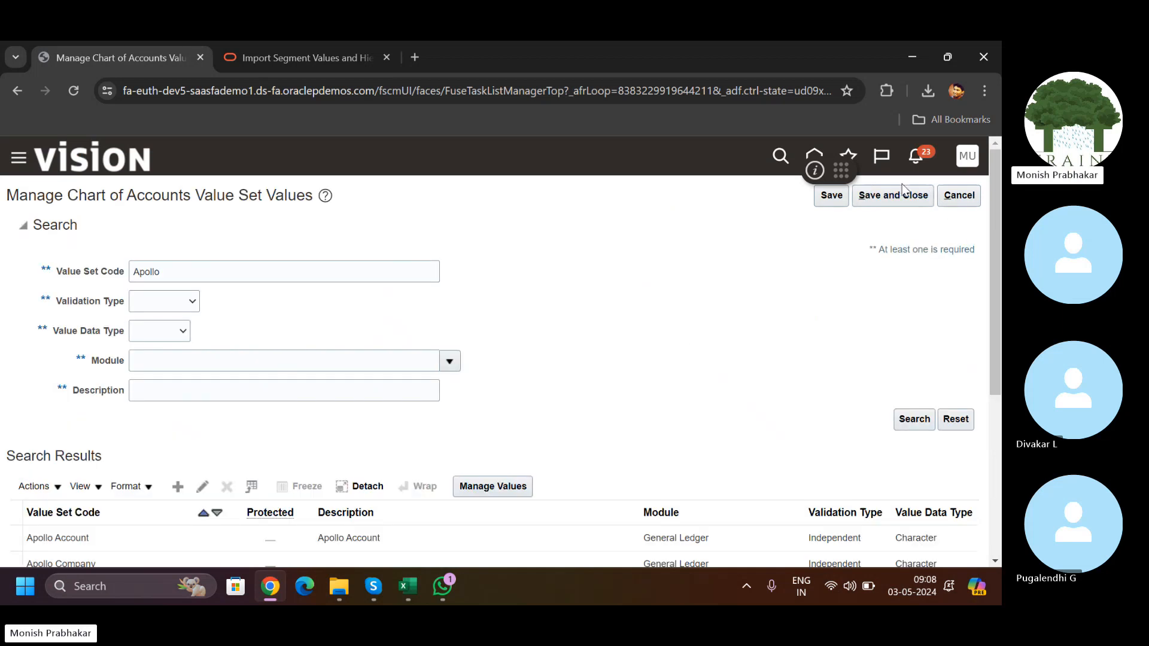
{"action": "left_click", "coordinate": [903, 191]}
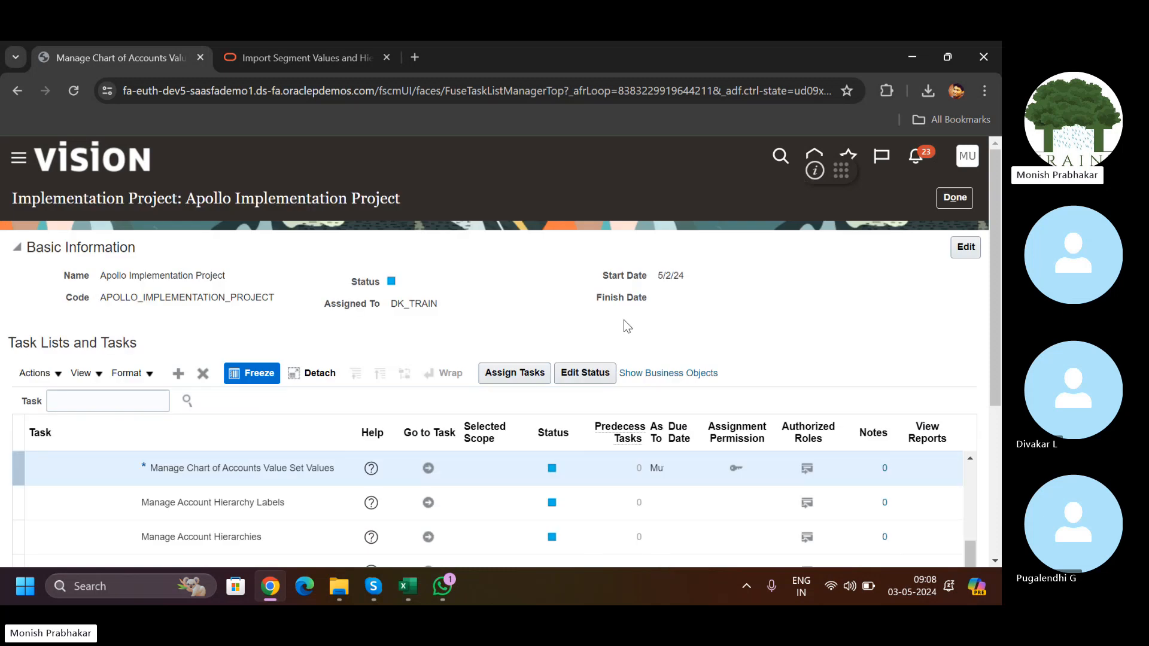
Step: Search the project tasks for "specify" and open Specify Ledger Options under Financials > Define Ledgers > Define Accounting Configurations
{"action": "scroll", "coordinate": [999, 407], "scroll_direction": "down", "scroll_amount": 2}
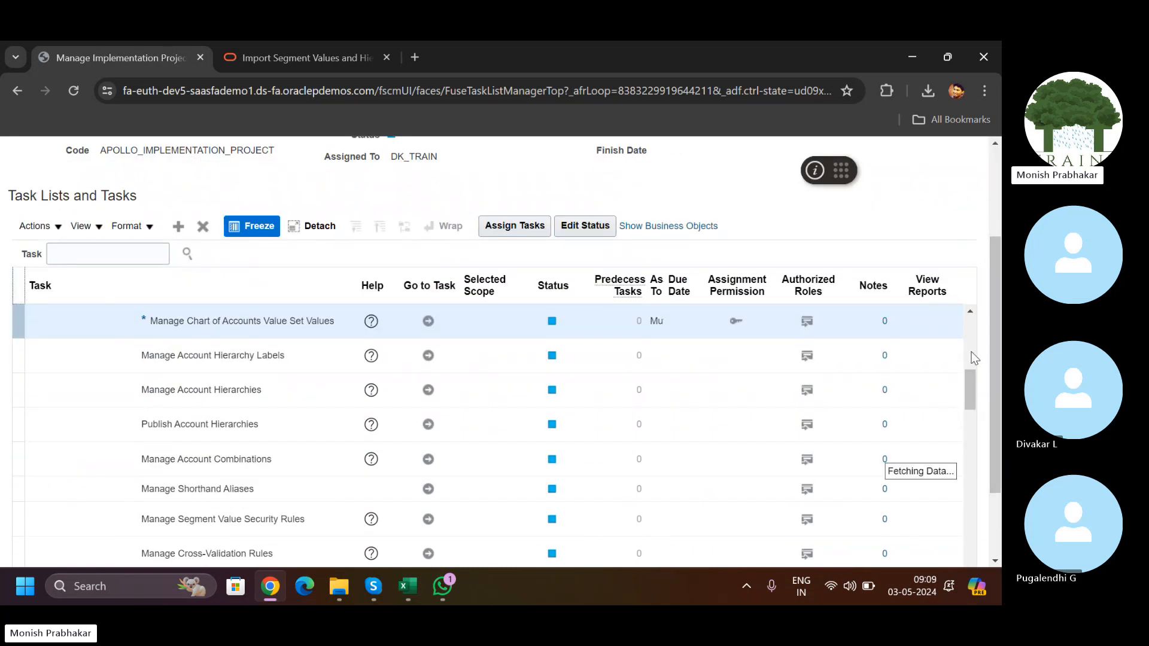
{"action": "left_click", "coordinate": [91, 252]}
{"action": "type", "text": "specify"}
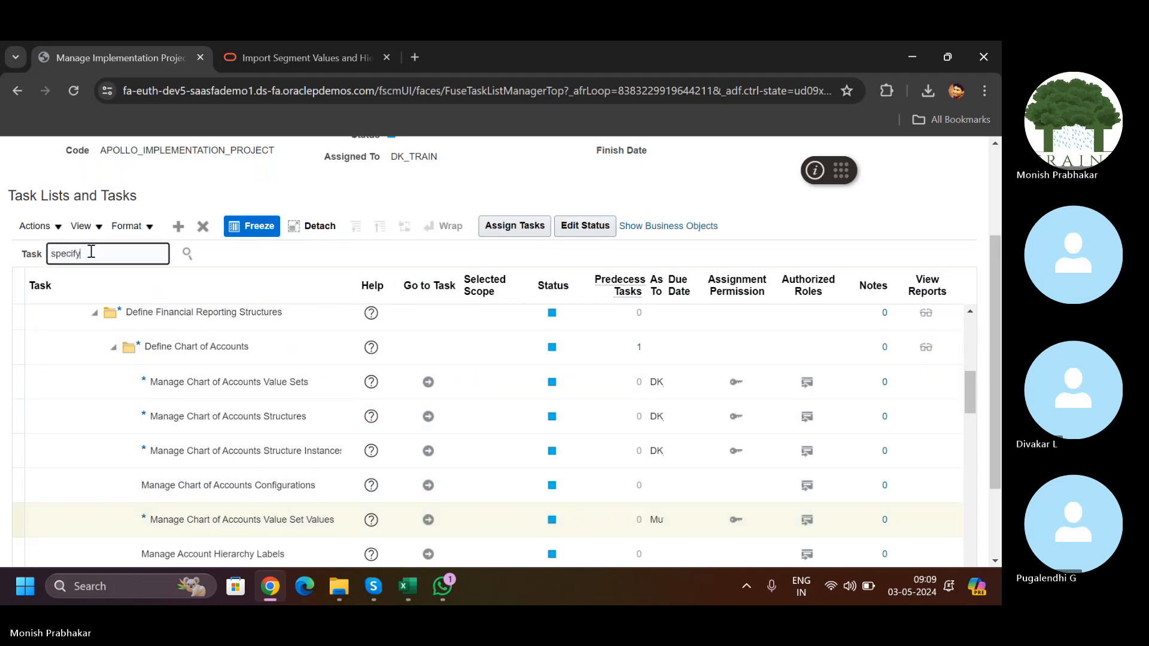
{"action": "key", "text": "Return"}
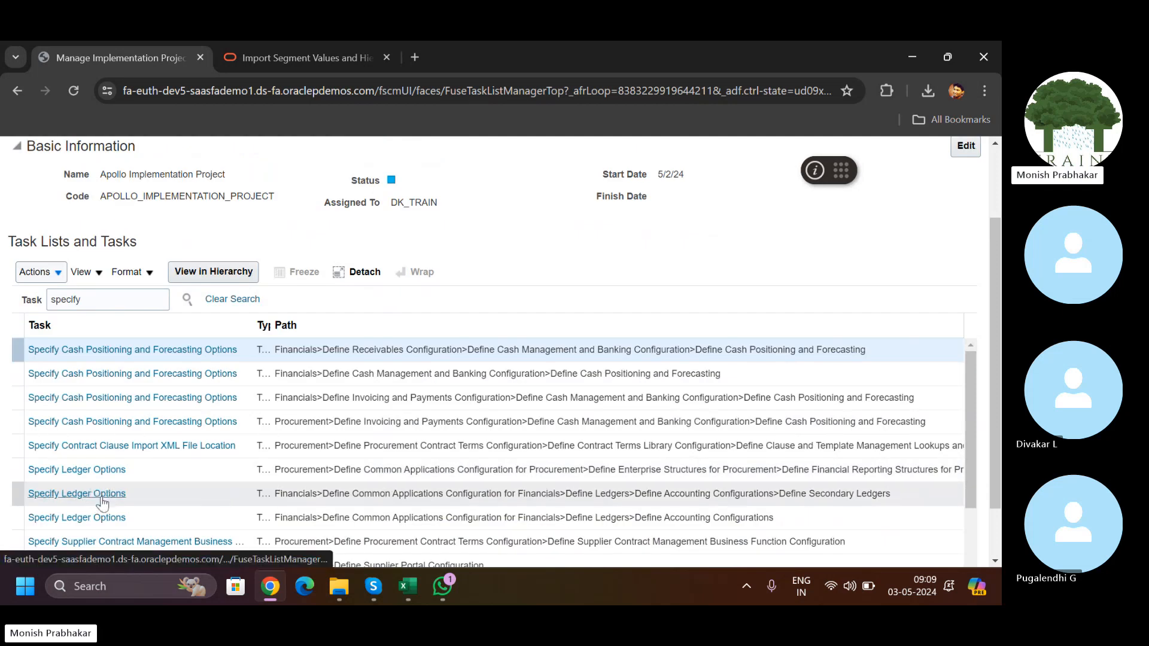
{"action": "left_click", "coordinate": [73, 518]}
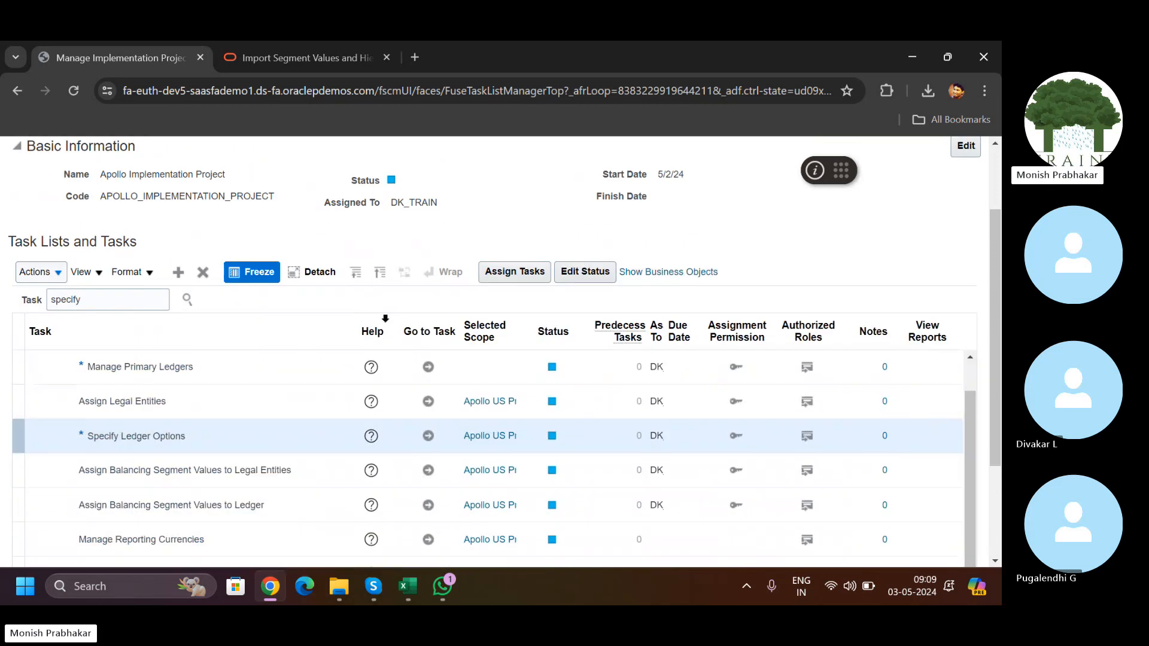
{"action": "left_click", "coordinate": [428, 436]}
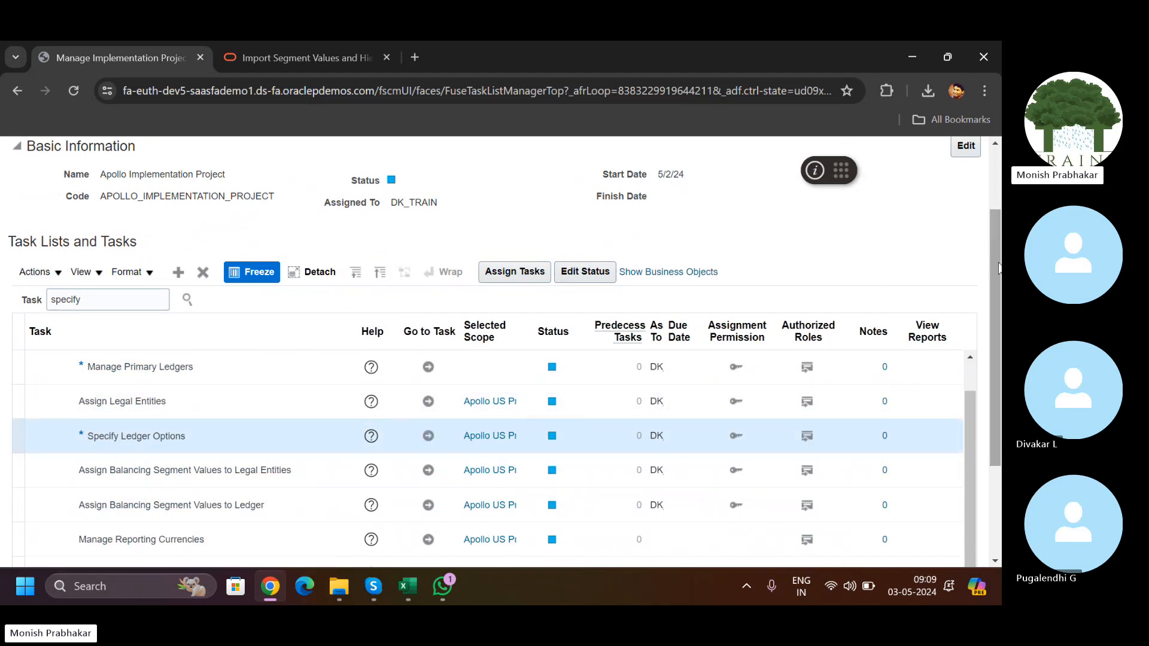
Step: Set the journal language of the Apollo US Primary Ledger to American English
{"action": "scroll", "coordinate": [999, 331], "scroll_direction": "down", "scroll_amount": 5}
{"action": "left_click_drag", "start_coordinate": [993, 285], "coordinate": [994, 229]}
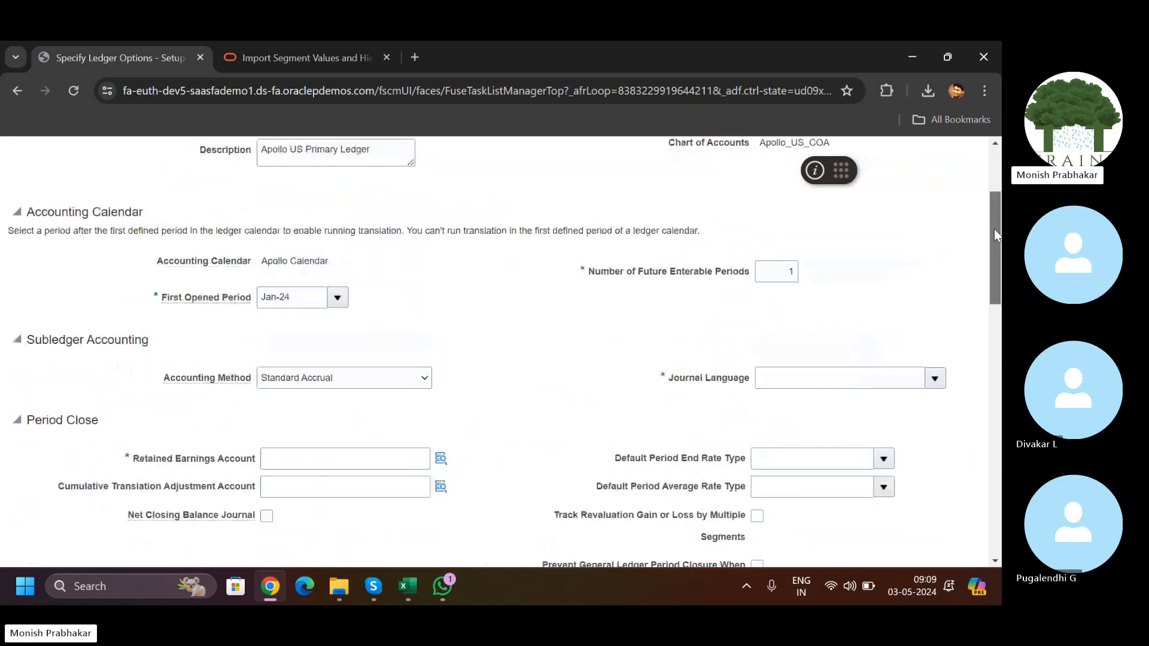
{"action": "left_click", "coordinate": [934, 378]}
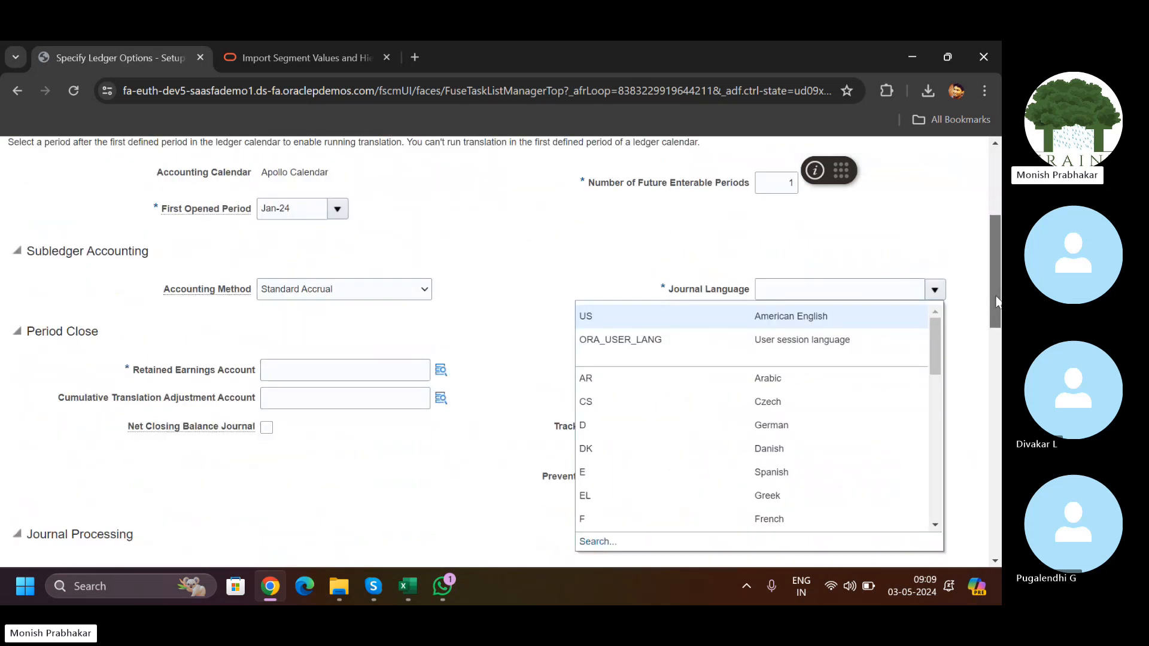
{"action": "left_click", "coordinate": [651, 246]}
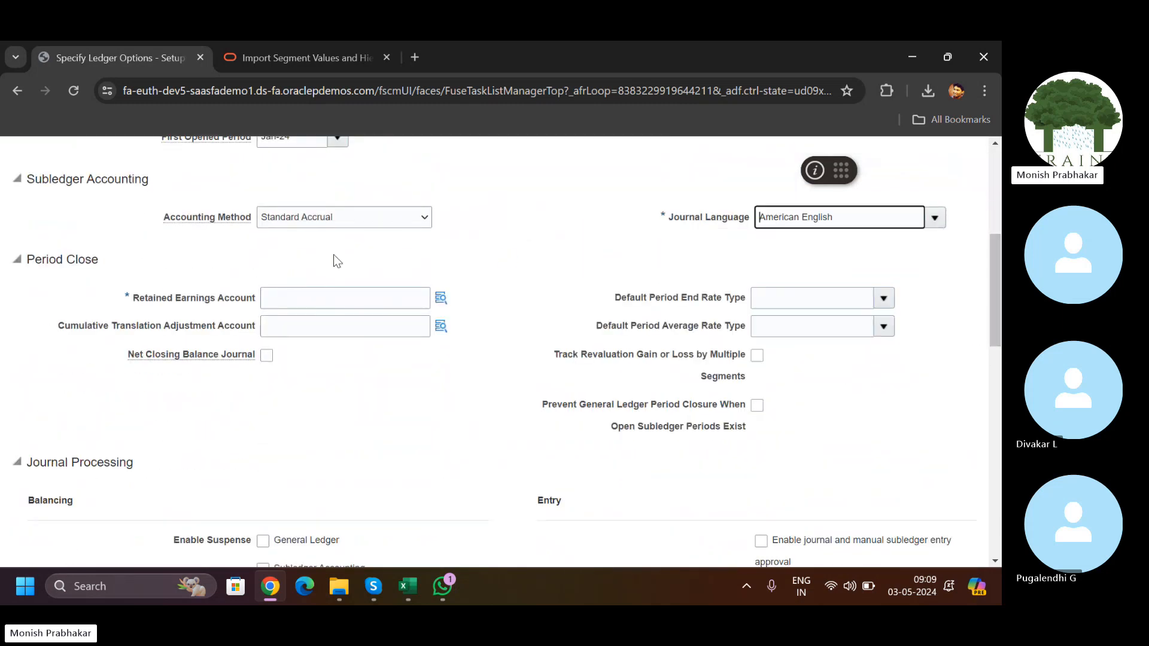
Step: Set the retained earnings account to entity 100, account 400001, department 0000 and the default future value
{"action": "left_click", "coordinate": [441, 298]}
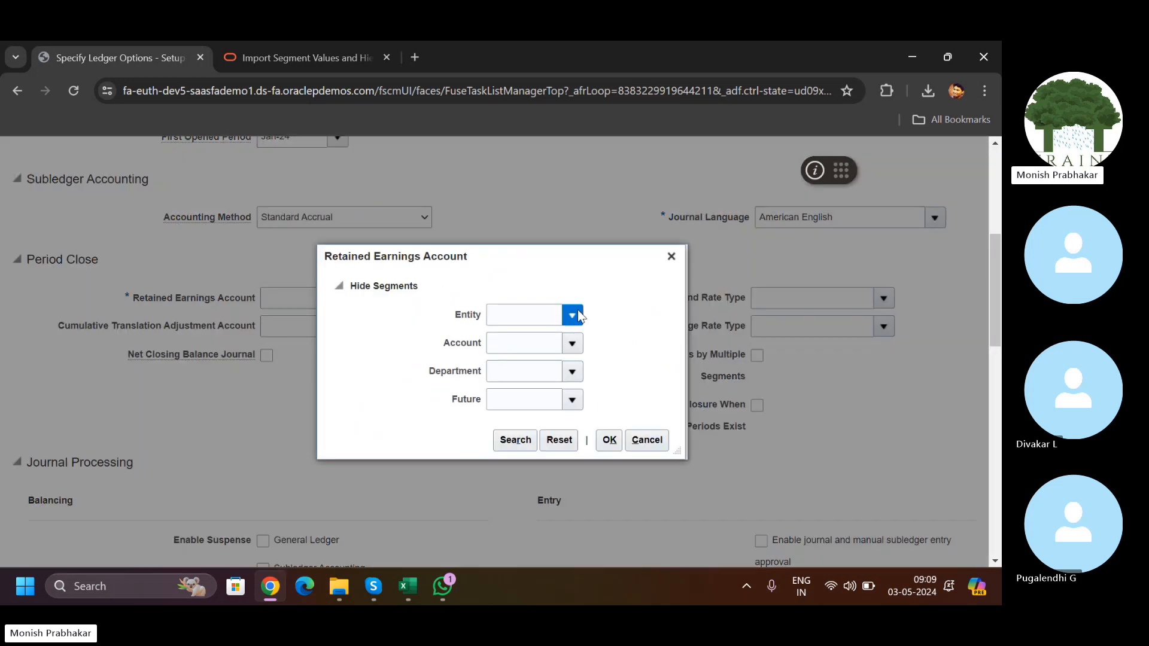
{"action": "left_click", "coordinate": [577, 316]}
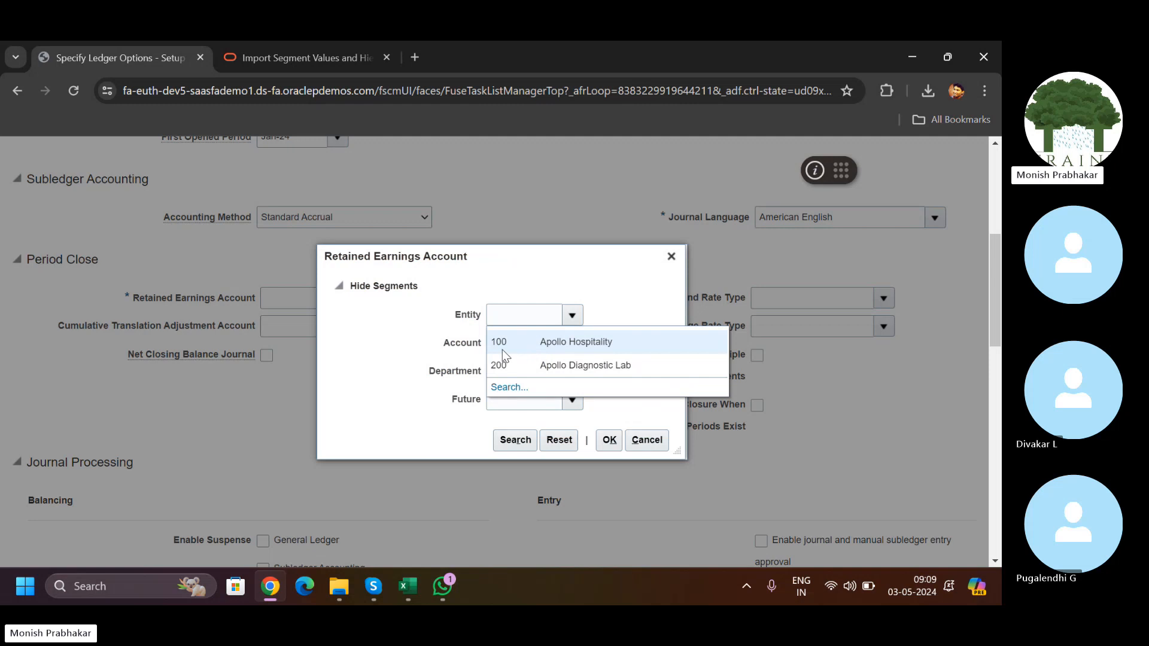
{"action": "left_click", "coordinate": [575, 343]}
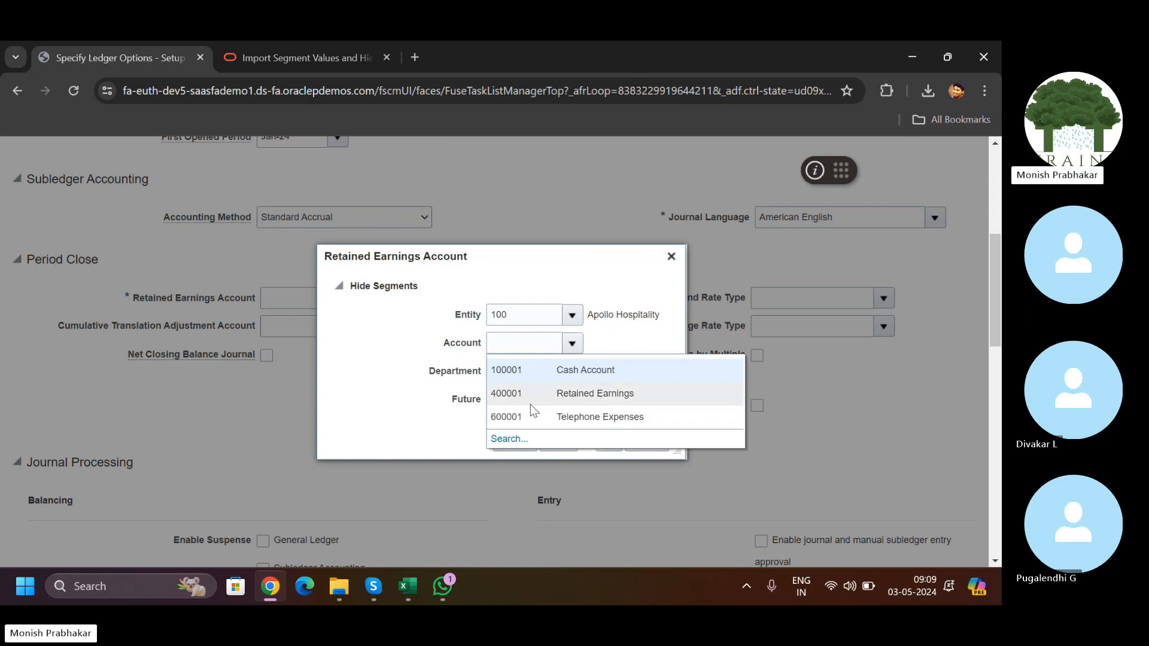
{"action": "left_click", "coordinate": [530, 402]}
{"action": "left_click", "coordinate": [571, 373]}
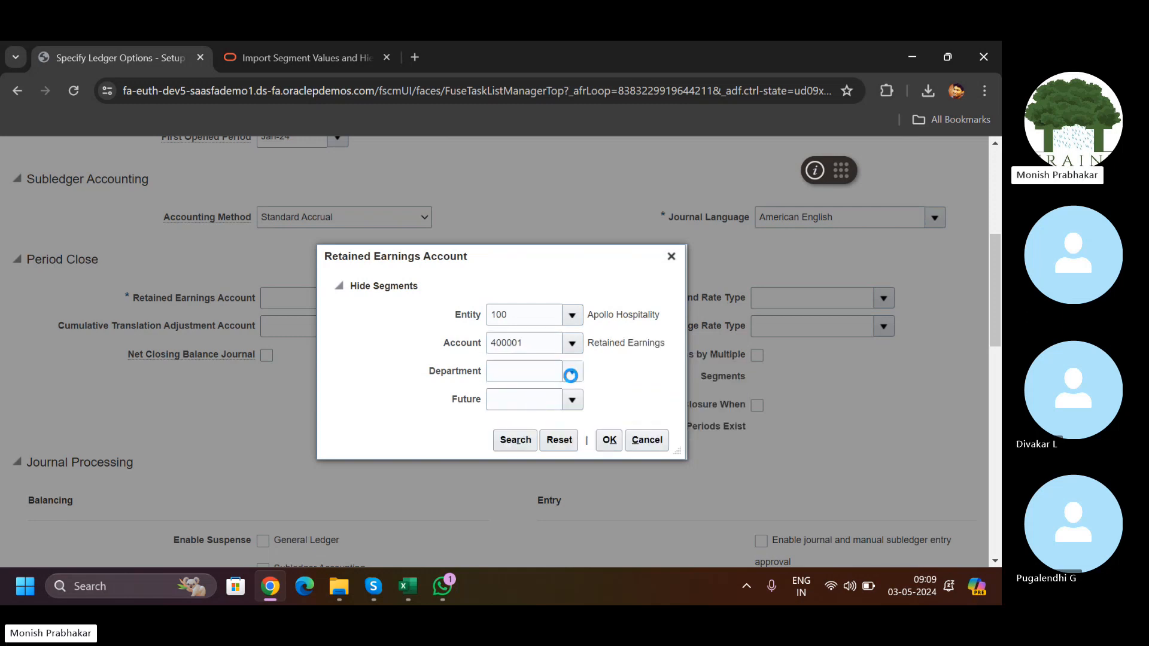
{"action": "left_click", "coordinate": [571, 399]}
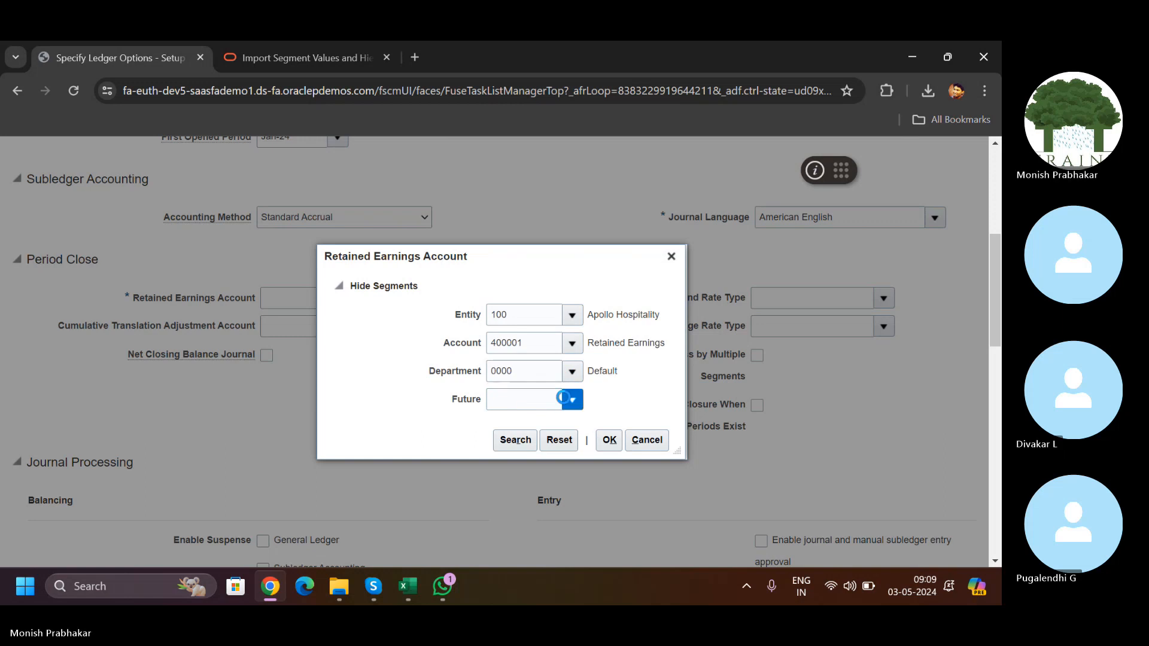
{"action": "left_click", "coordinate": [512, 426]}
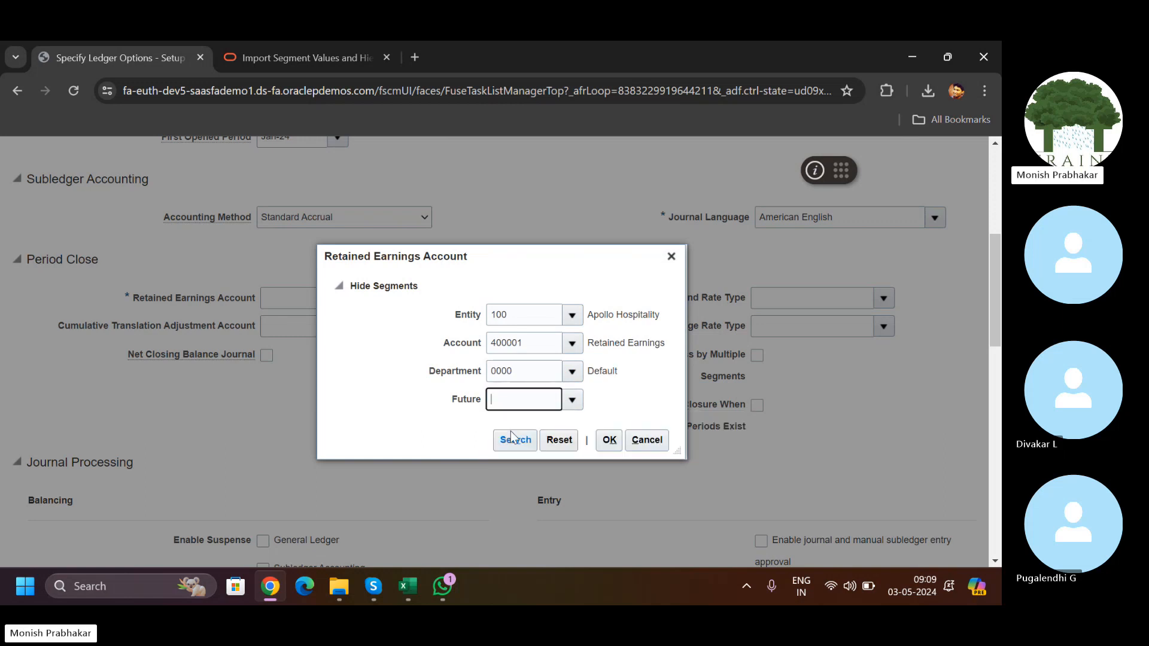
{"action": "left_click", "coordinate": [609, 442]}
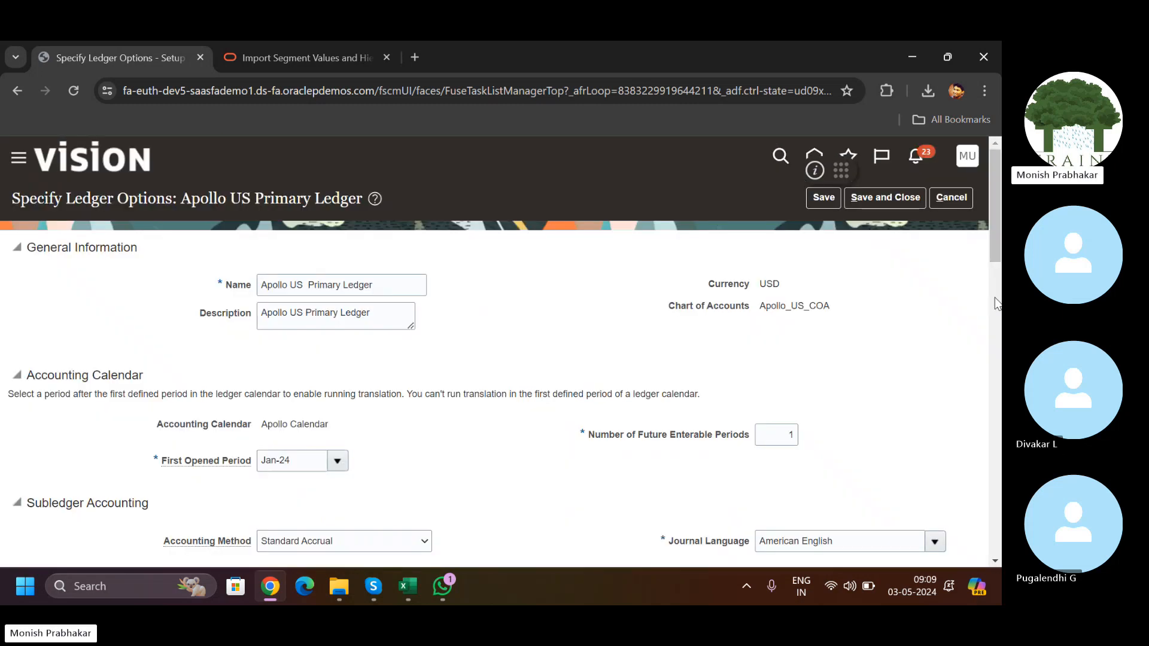
Step: Enable reconciliation and separating journals by accounting date during journal import, and save and close the ledger options
{"action": "left_click", "coordinate": [996, 300]}
{"action": "left_click_drag", "start_coordinate": [998, 336], "coordinate": [1000, 423]}
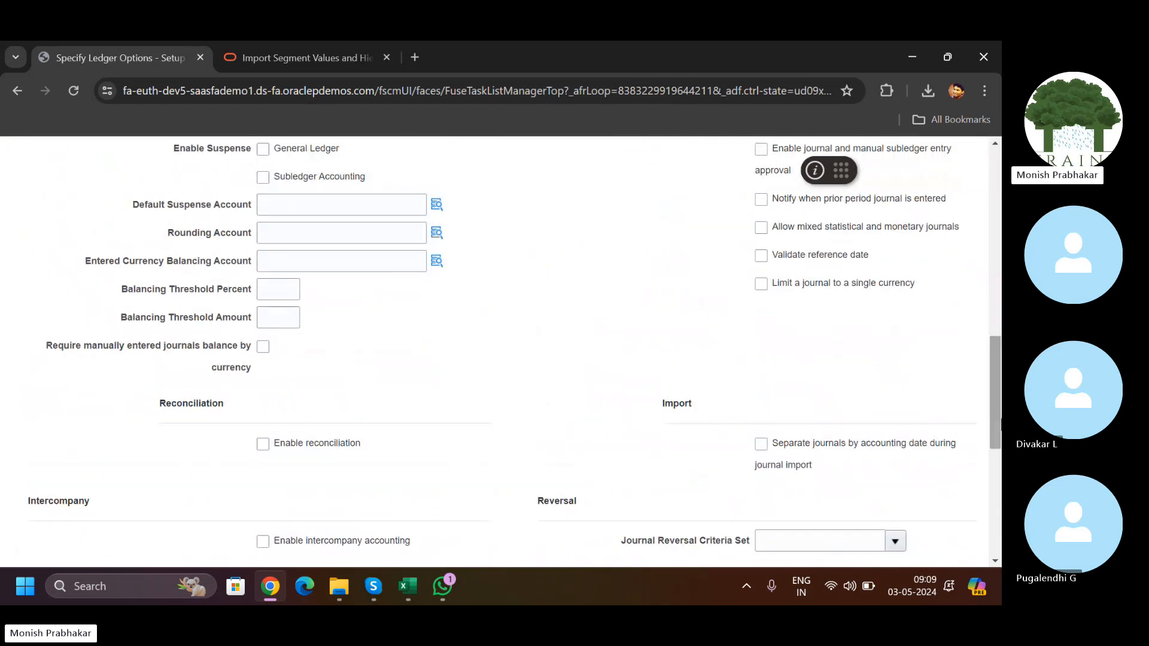
{"action": "double_click", "coordinate": [261, 448]}
{"action": "left_click", "coordinate": [262, 448]}
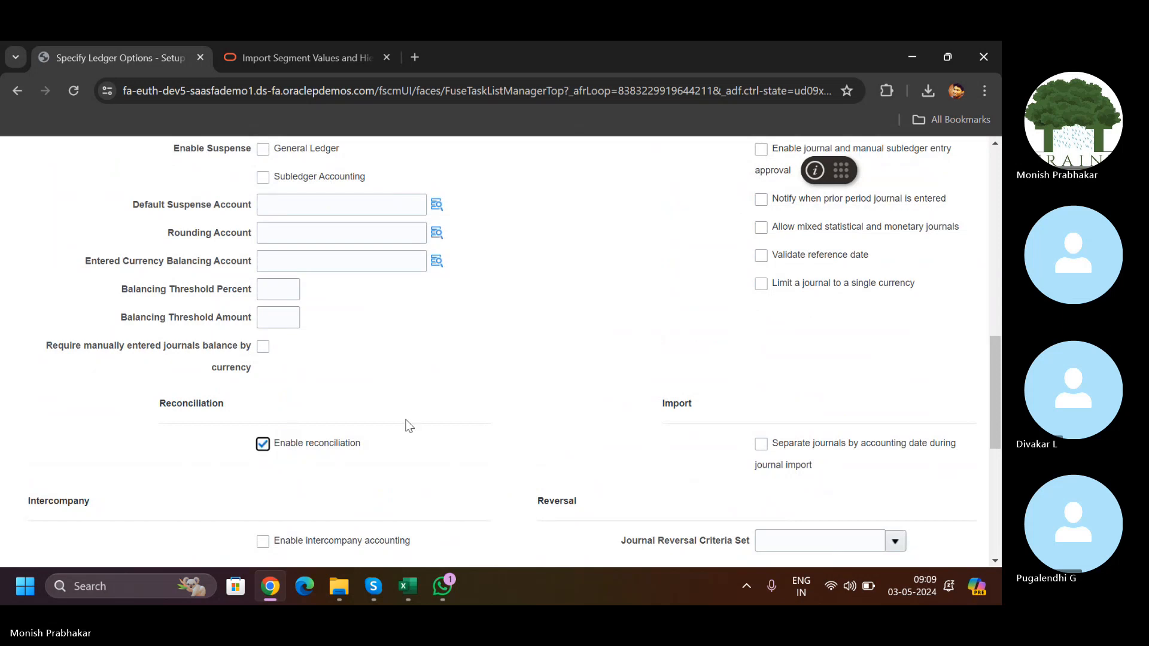
{"action": "left_click", "coordinate": [763, 445]}
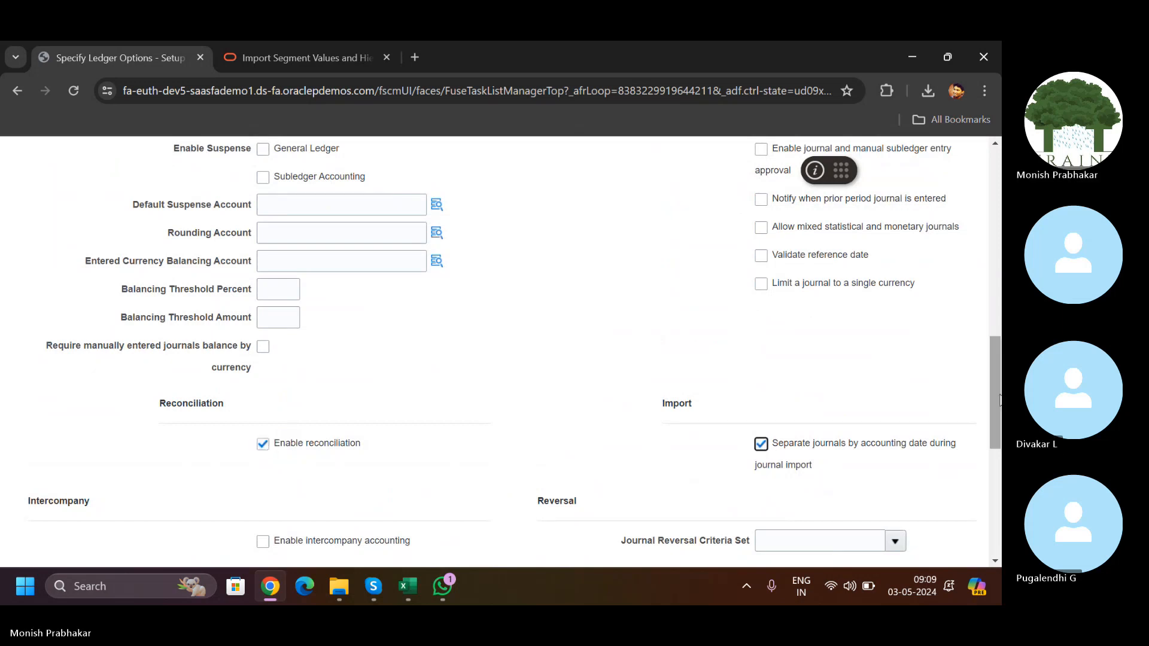
{"action": "left_click_drag", "start_coordinate": [999, 398], "coordinate": [998, 209]}
{"action": "left_click", "coordinate": [891, 150]}
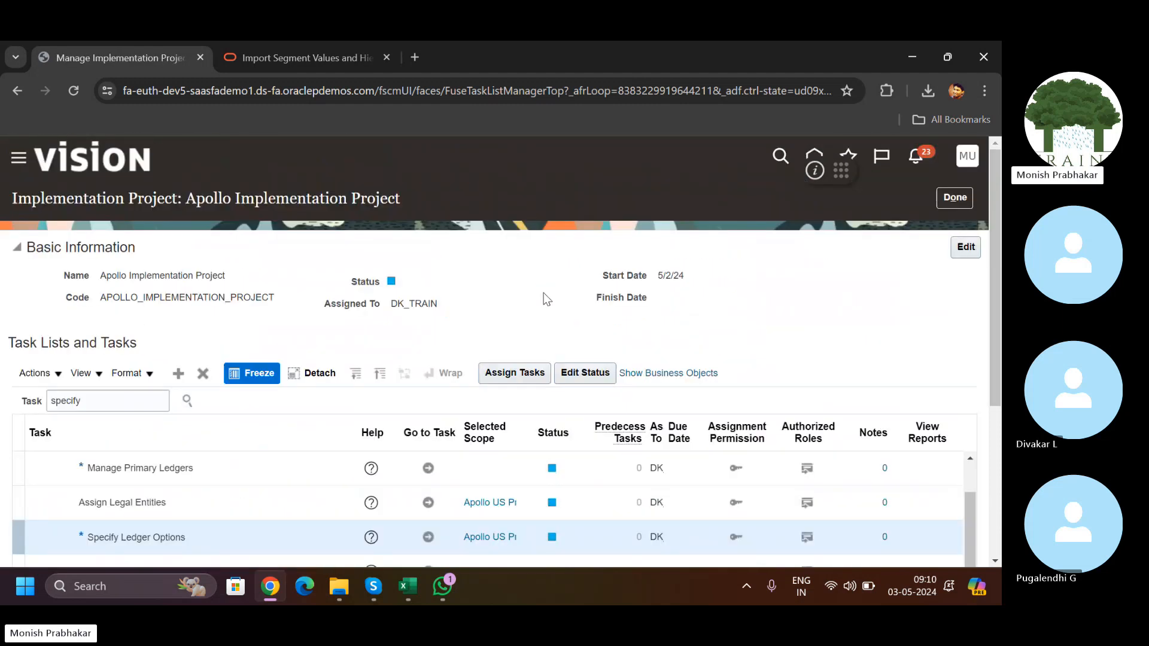
Step: Open Assign Balancing Segment Values to Legal Entities and assign company value 100 to the legal entity Apollo Hospital
{"action": "scroll", "coordinate": [341, 399], "scroll_direction": "down", "scroll_amount": 3}
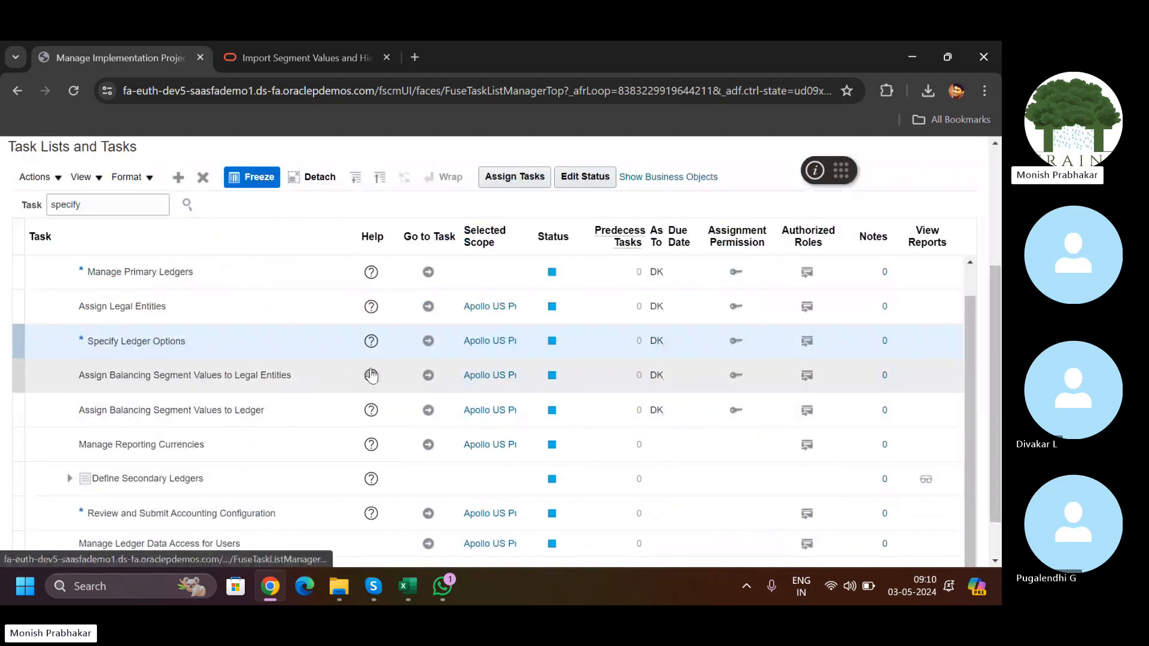
{"action": "left_click", "coordinate": [426, 375]}
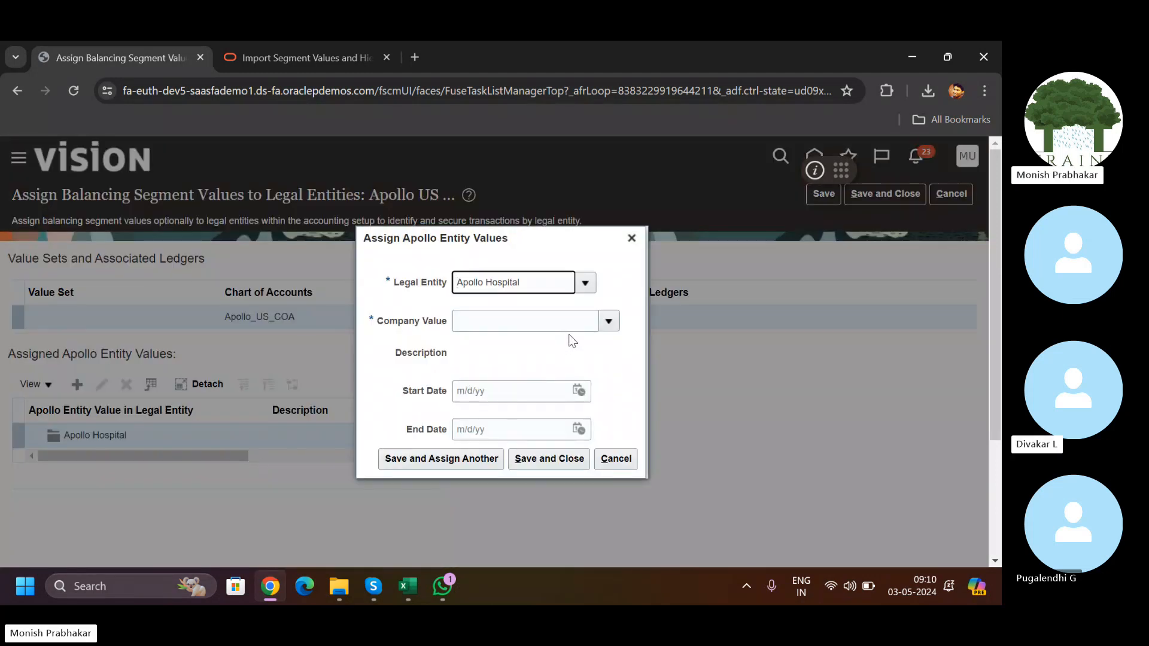
{"action": "left_click", "coordinate": [608, 322]}
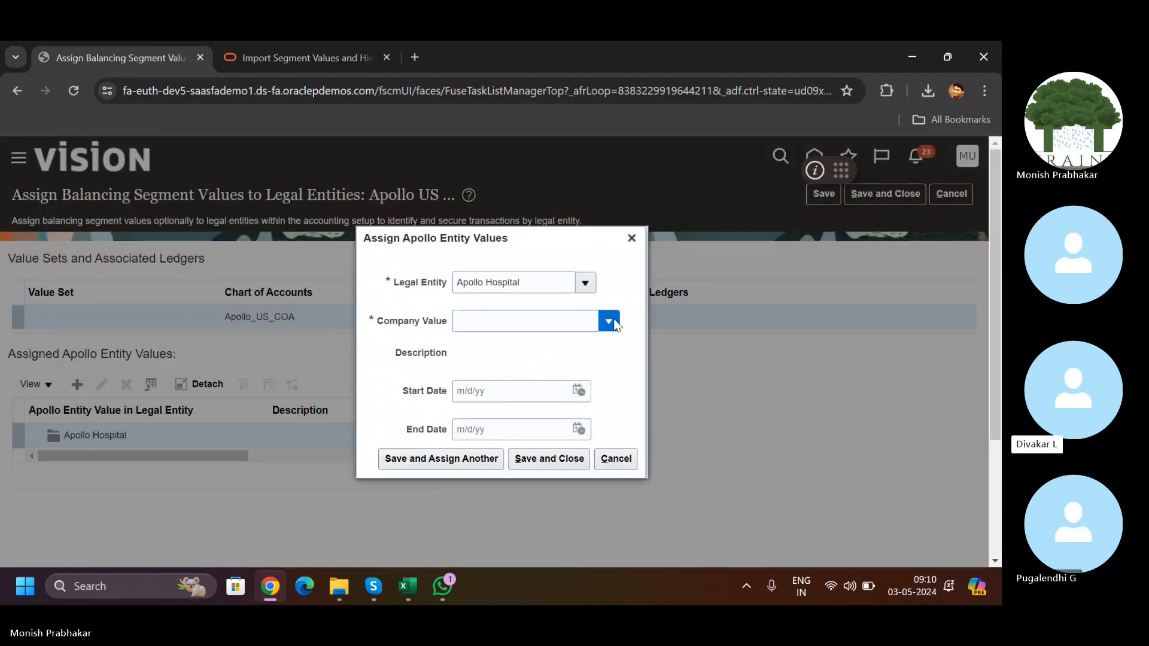
{"action": "left_click", "coordinate": [482, 348]}
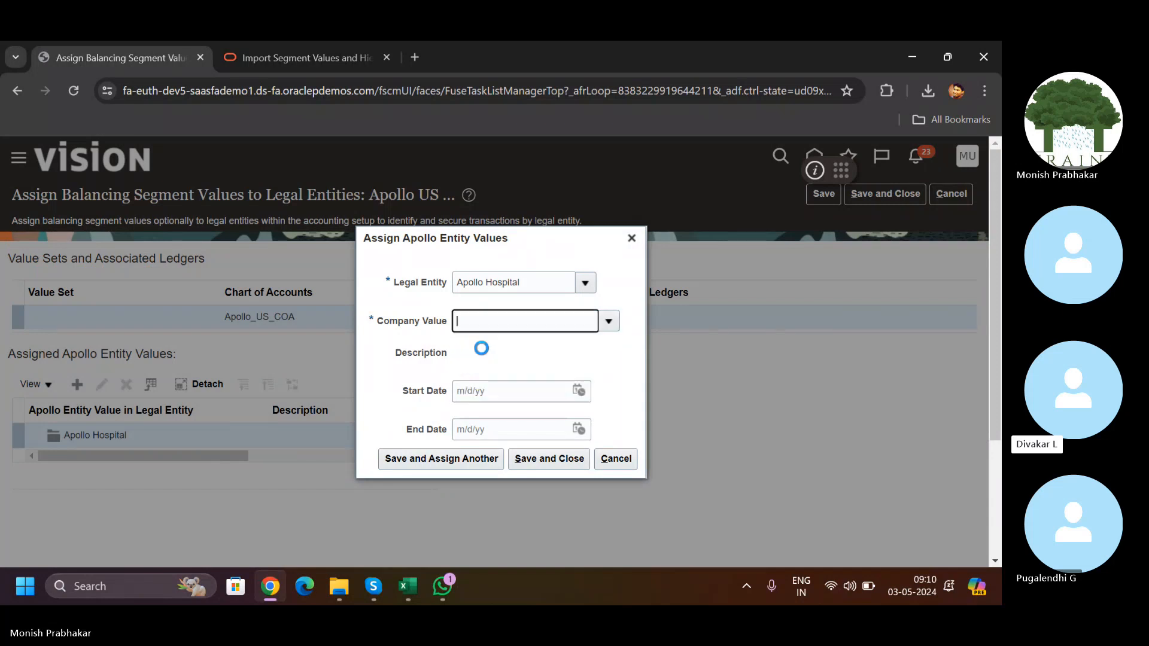
{"action": "left_click", "coordinate": [548, 460]}
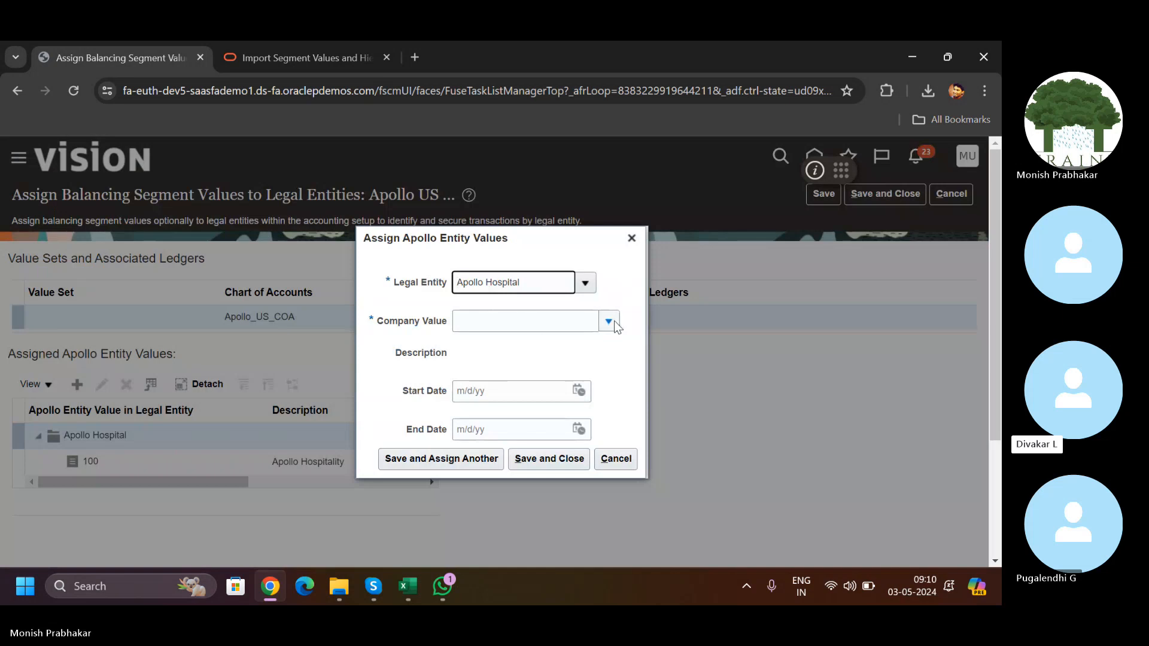
Step: Assign company value 200 to the legal entity Apollo Hospital, and save and close the assignments
{"action": "left_click", "coordinate": [616, 326]}
{"action": "left_click", "coordinate": [474, 348]}
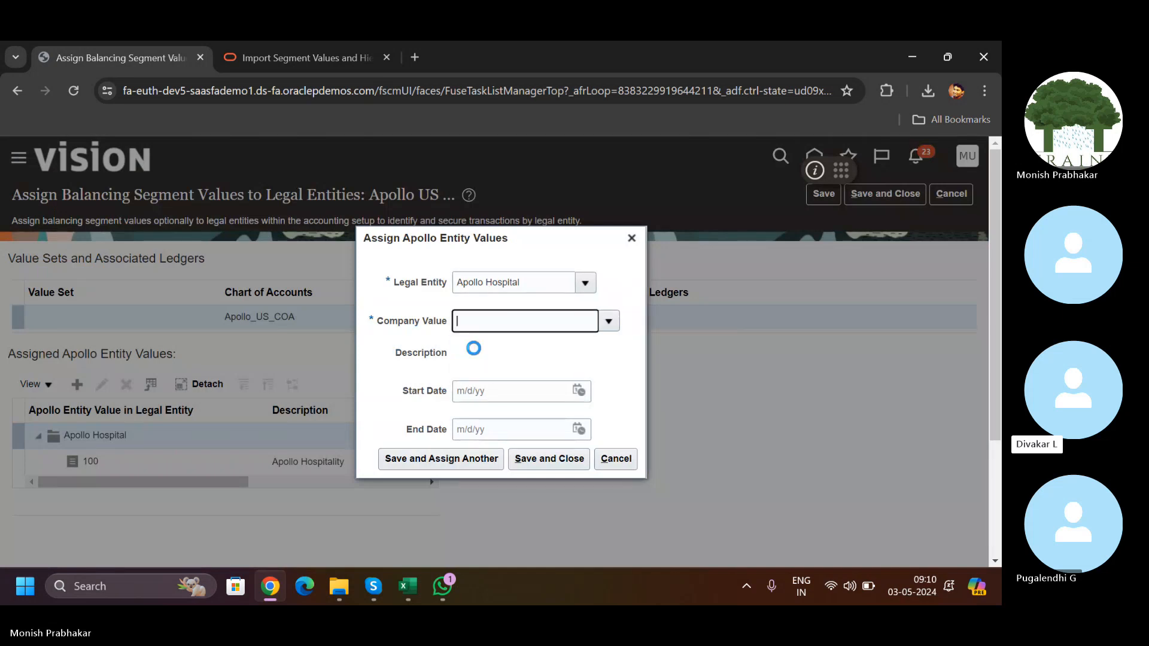
{"action": "left_click", "coordinate": [529, 458]}
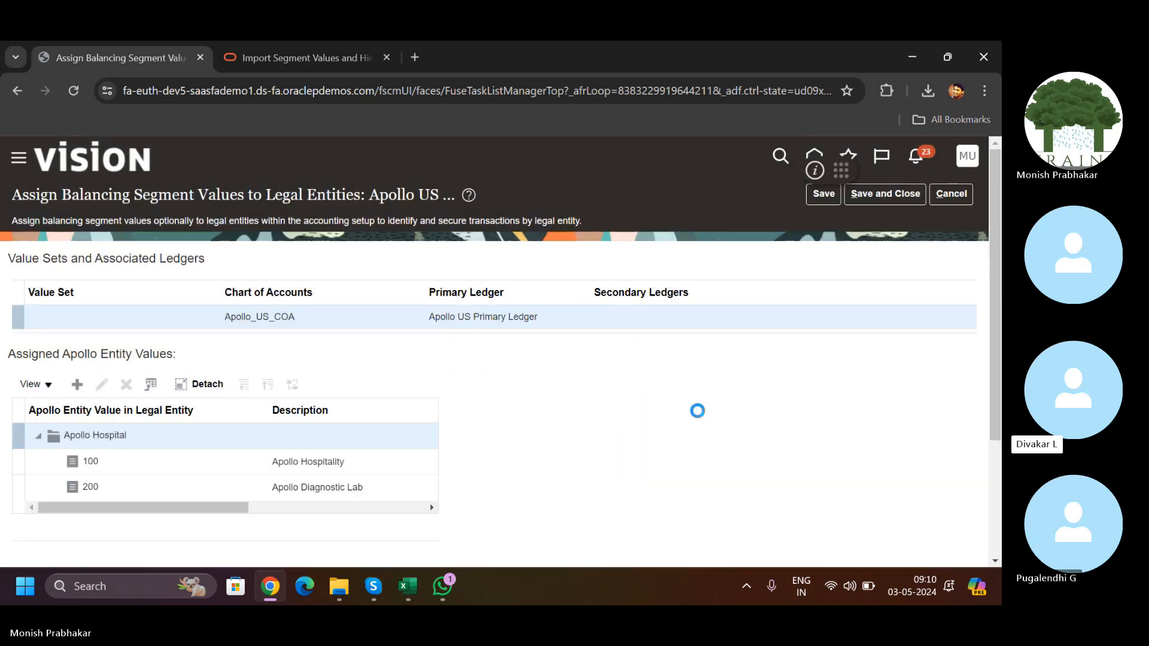
{"action": "left_click", "coordinate": [875, 194]}
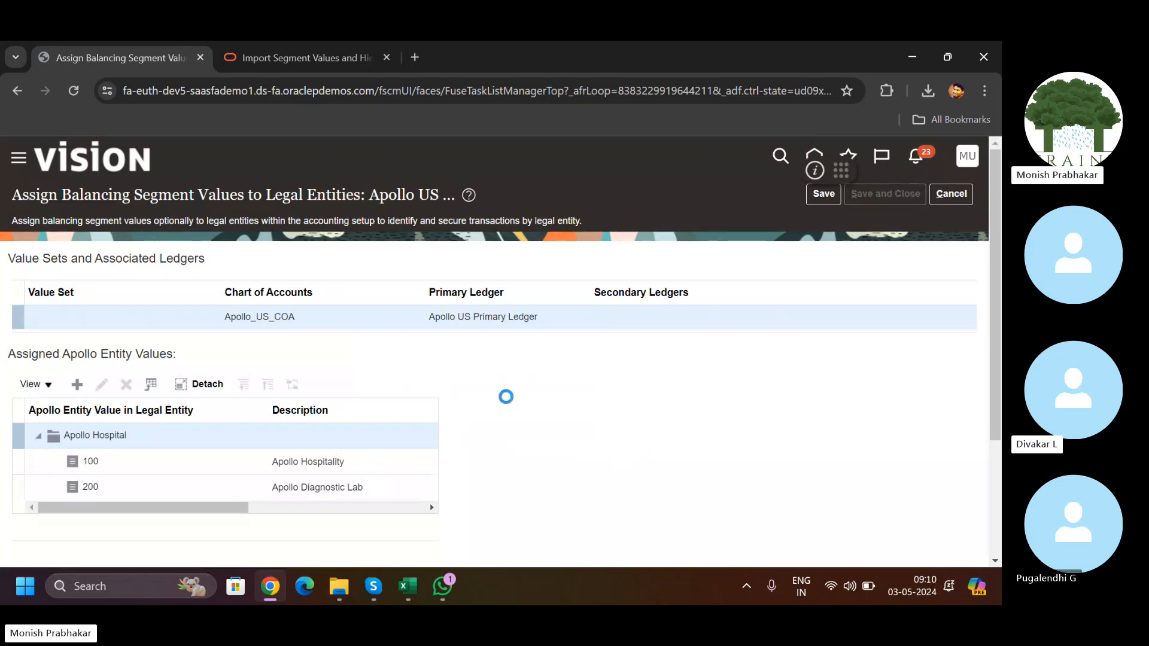
Step: Reopen Assign Balancing Segment Values to Legal Entities, check the values assigned to Apollo Hospital, and save and close the page
{"action": "scroll", "coordinate": [985, 311], "scroll_direction": "down", "scroll_amount": 4}
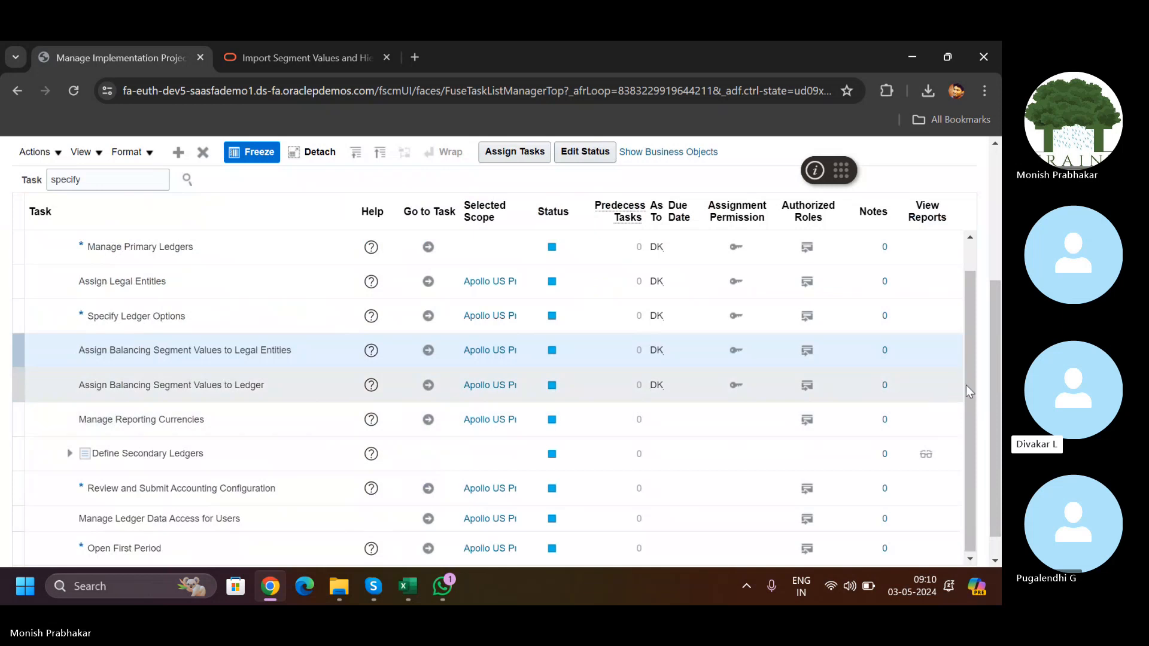
{"action": "left_click", "coordinate": [426, 349]}
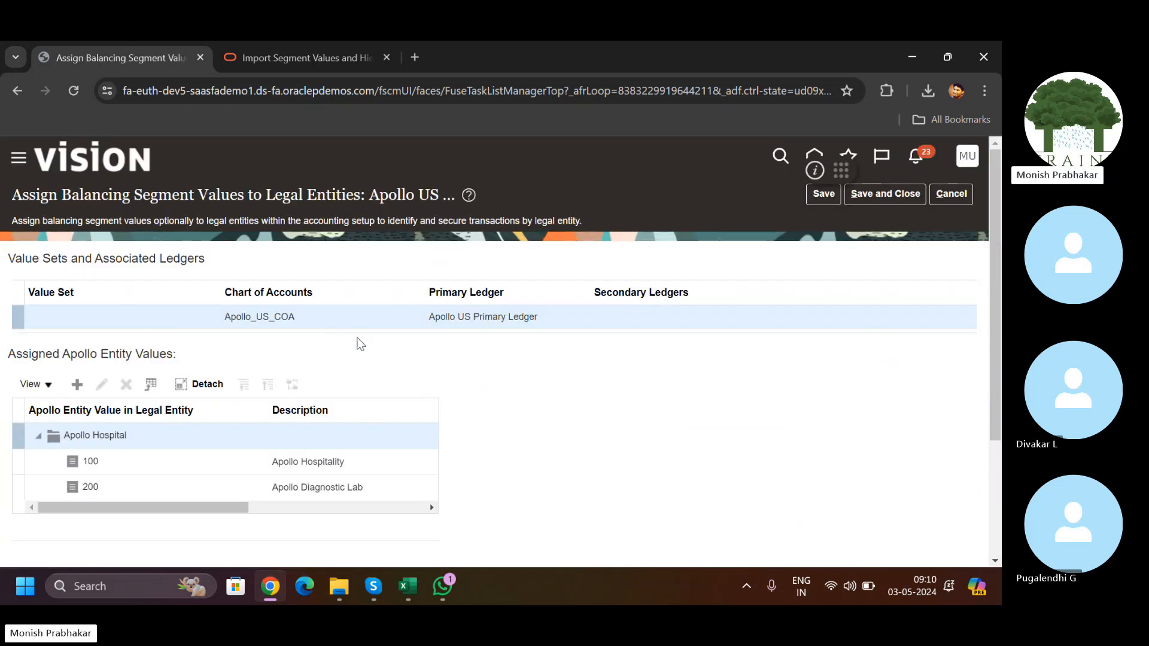
{"action": "left_click", "coordinate": [295, 461]}
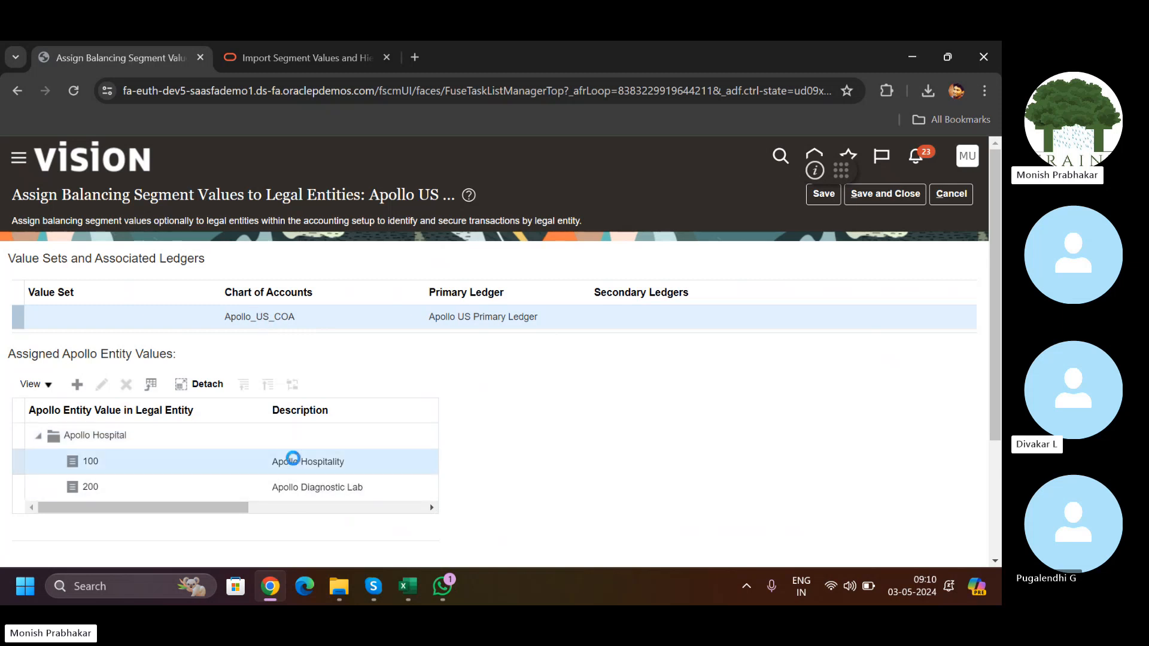
{"action": "left_click", "coordinate": [314, 488]}
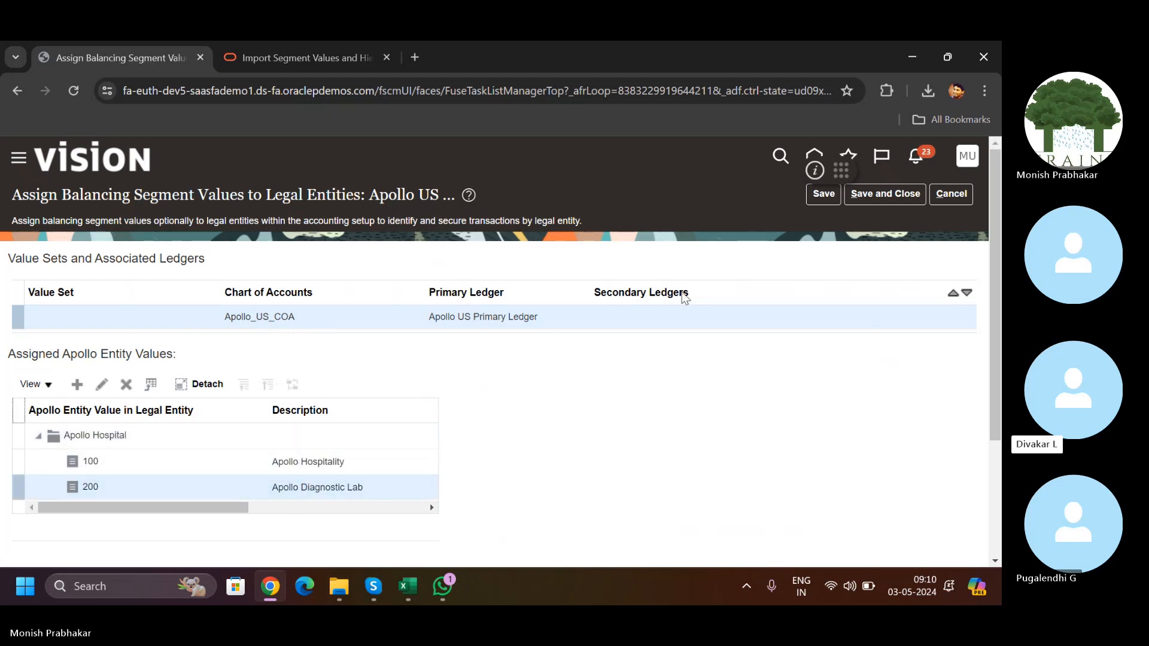
{"action": "left_click_drag", "start_coordinate": [185, 512], "coordinate": [50, 510]}
{"action": "left_click", "coordinate": [48, 323]}
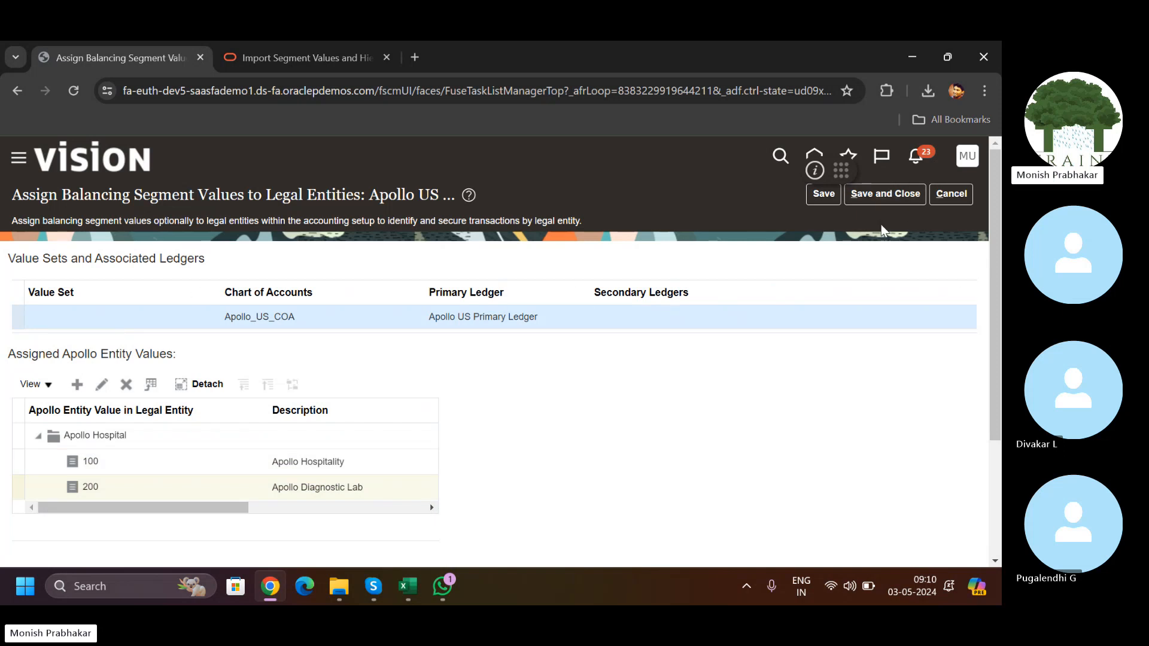
{"action": "left_click", "coordinate": [860, 198]}
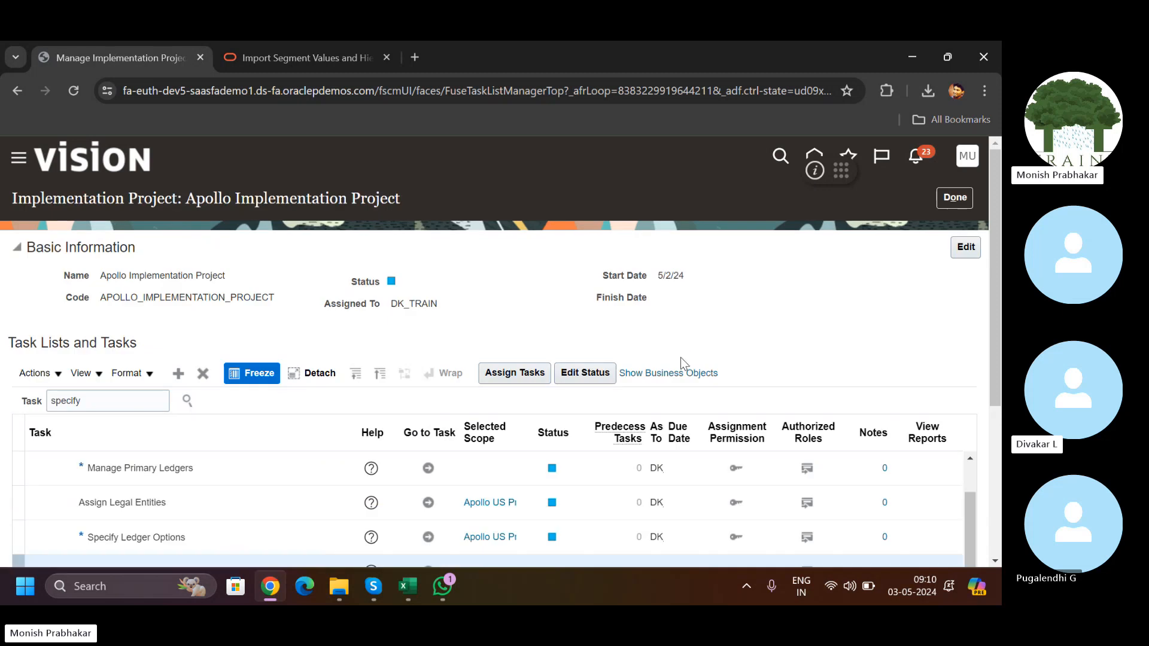
Step: Open Review and Submit Accounting Configuration for Apollo US Primary Ledger, submit the configuration and acknowledge the confirmation
{"action": "left_click_drag", "start_coordinate": [995, 301], "coordinate": [977, 494]}
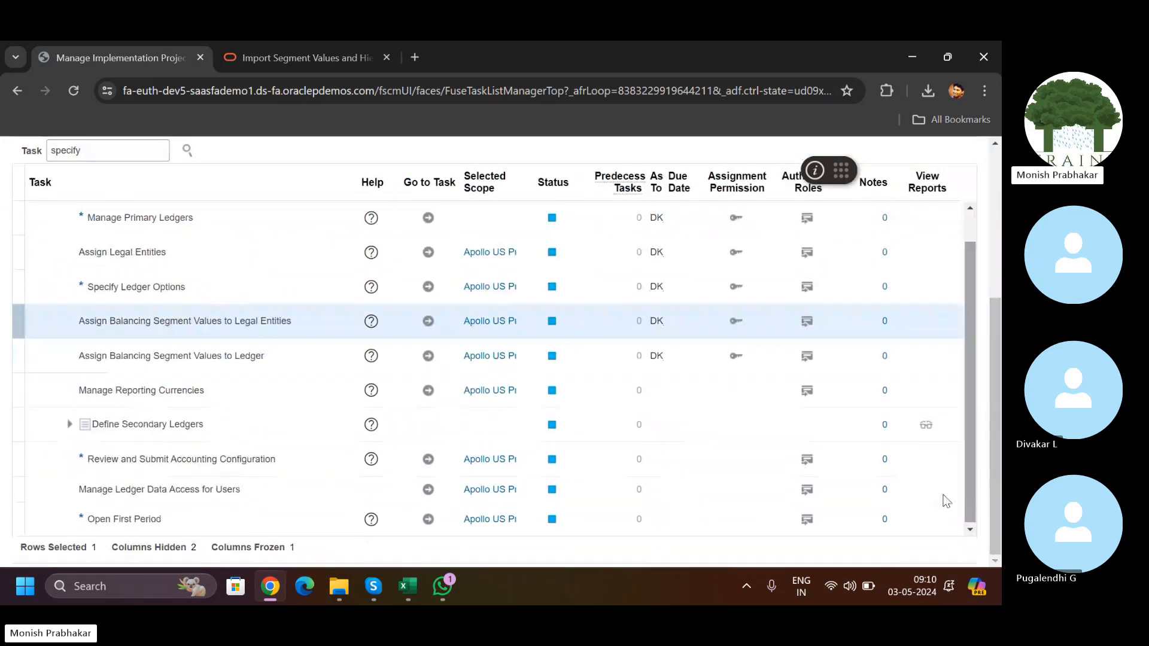
{"action": "left_click_drag", "start_coordinate": [967, 423], "coordinate": [971, 339]}
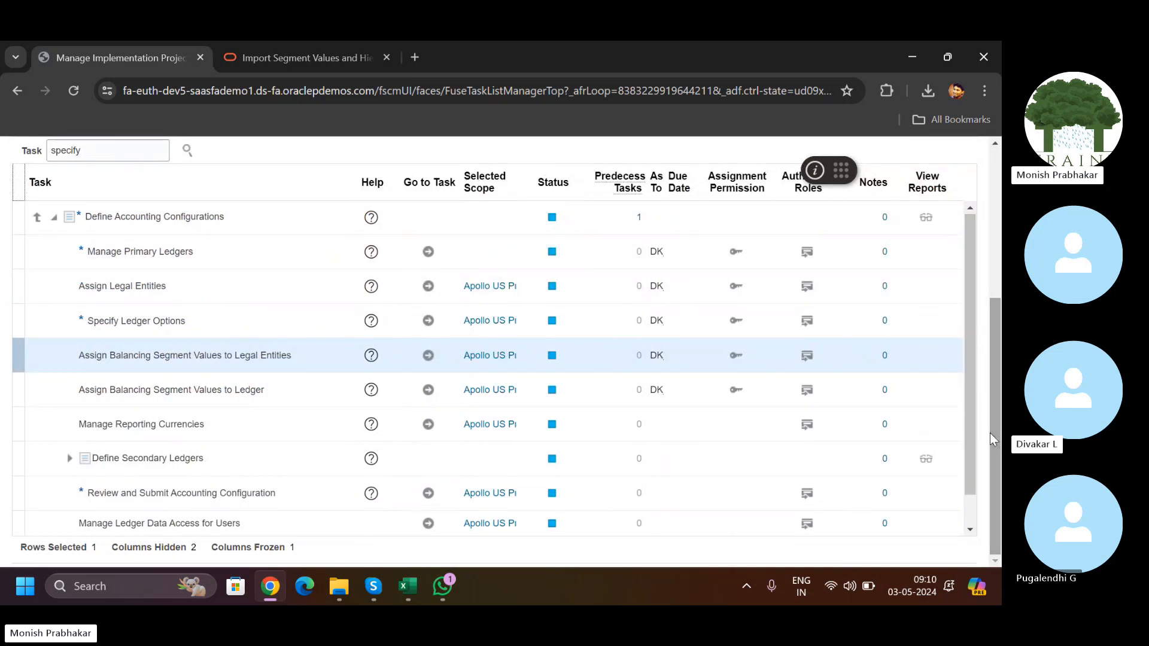
{"action": "scroll", "coordinate": [967, 327], "scroll_direction": "down", "scroll_amount": 1}
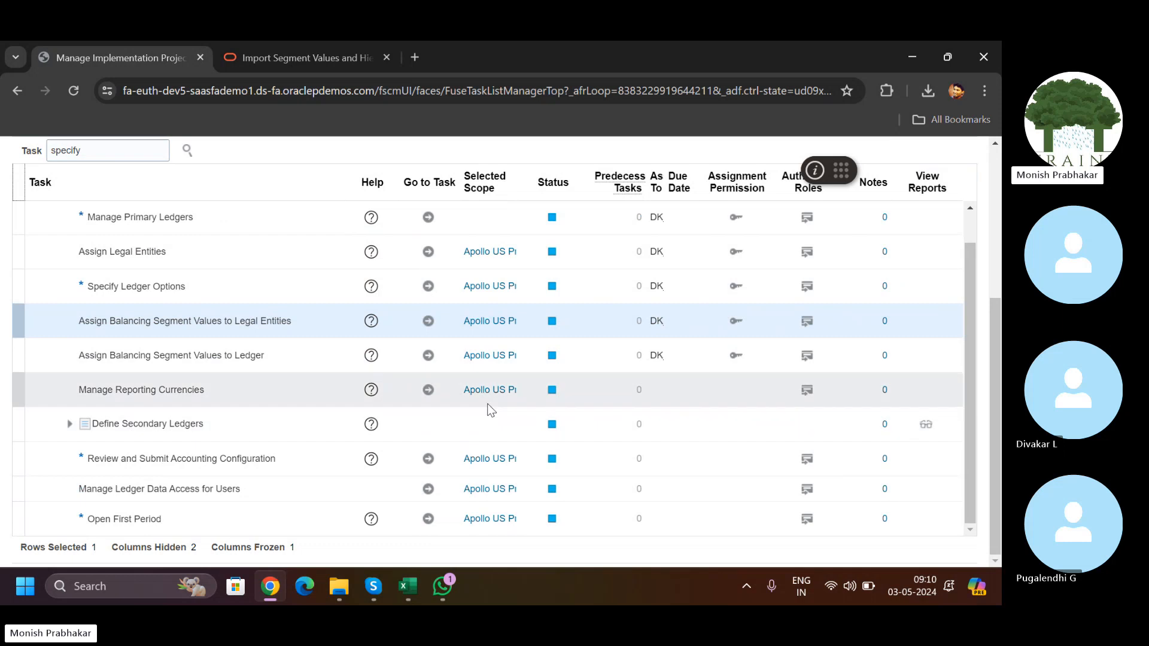
{"action": "left_click", "coordinate": [427, 461]}
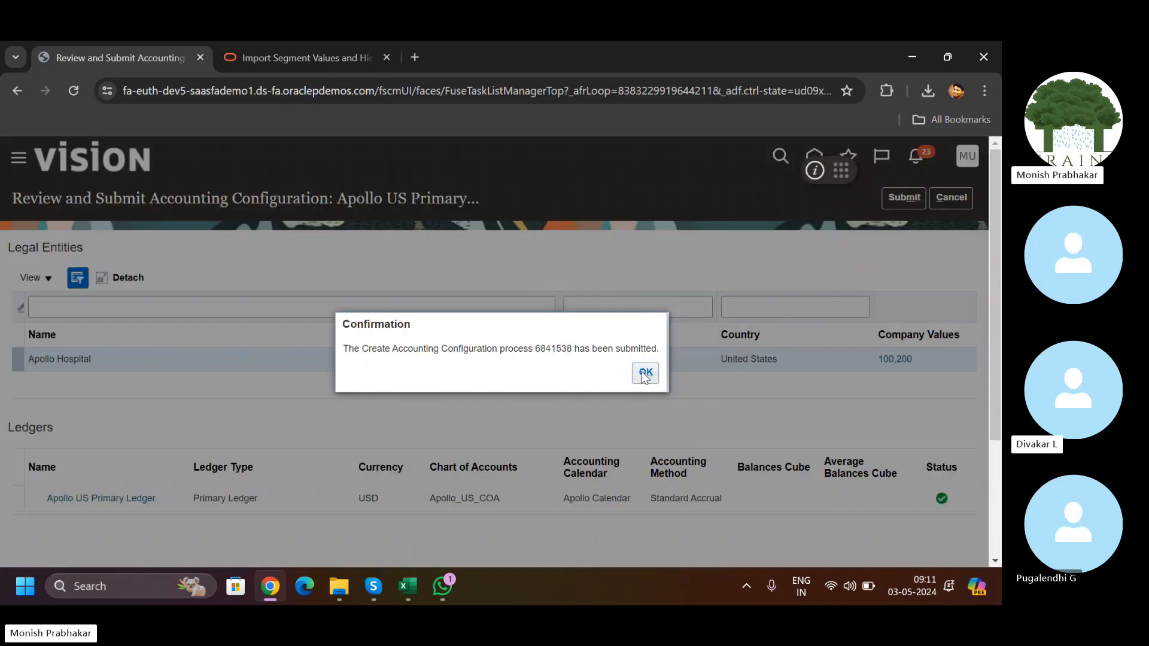
{"action": "left_click", "coordinate": [645, 373]}
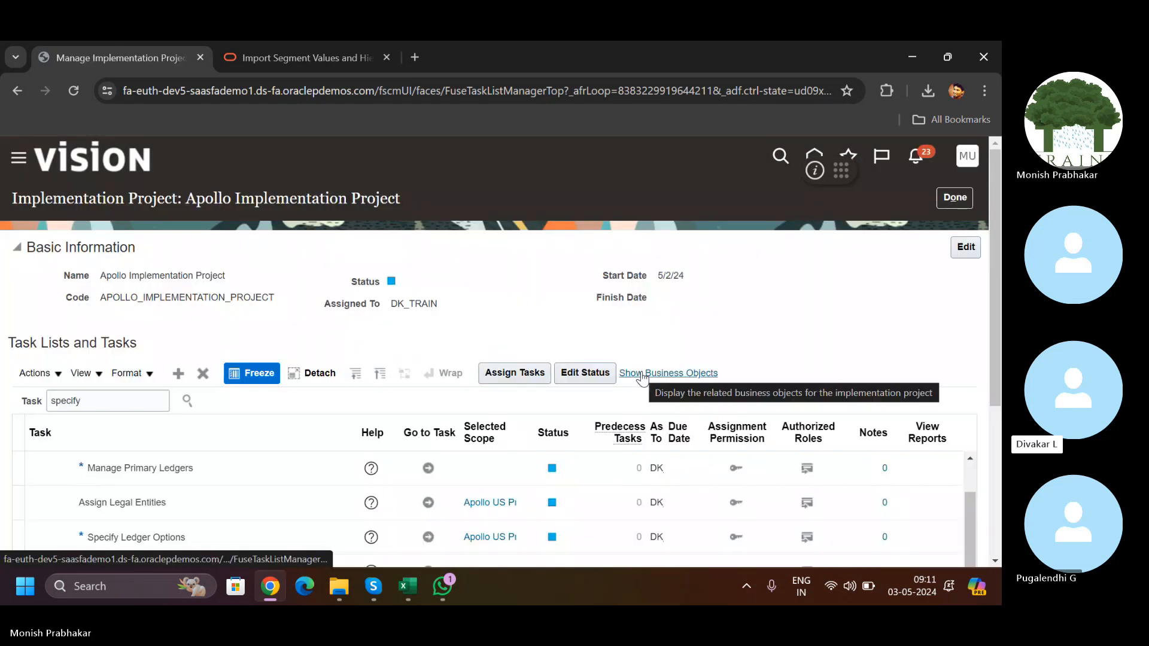
{"action": "left_click_drag", "start_coordinate": [879, 208], "coordinate": [885, 318]}
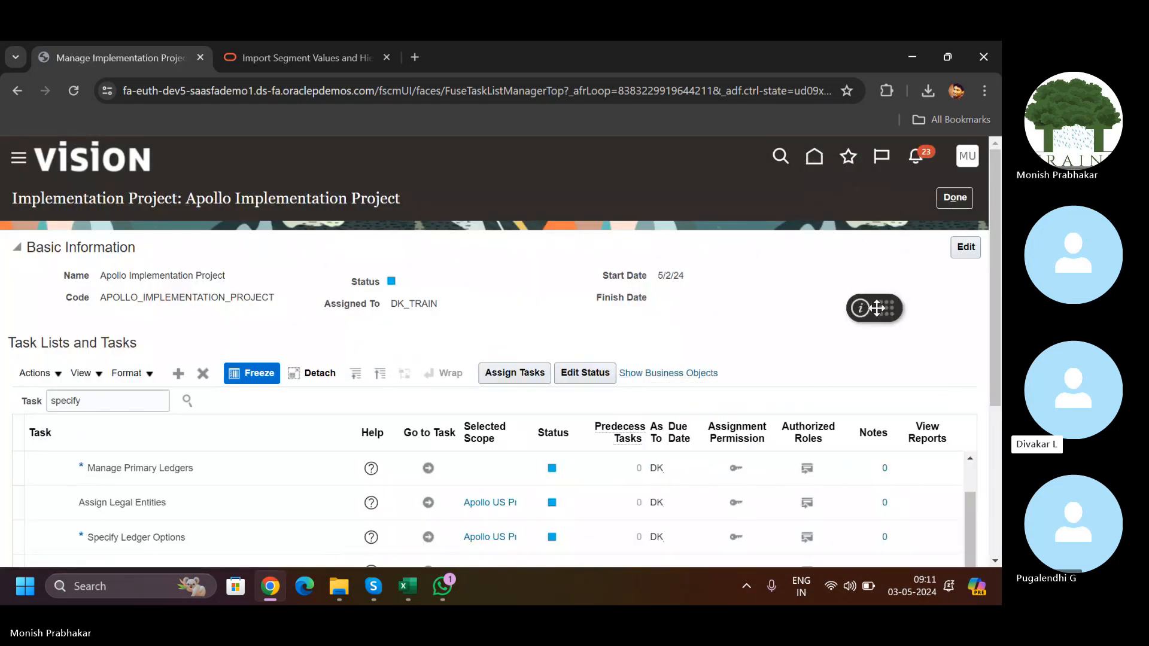
{"action": "scroll", "coordinate": [994, 389], "scroll_direction": "down", "scroll_amount": 4}
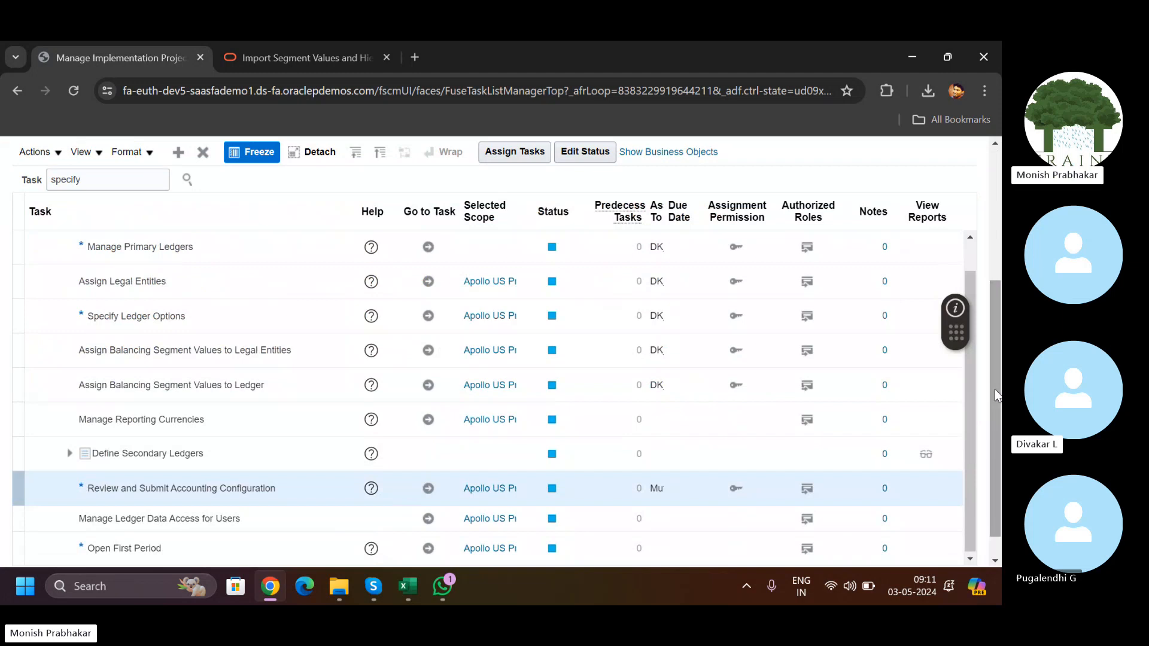
{"action": "right_click", "coordinate": [954, 316]}
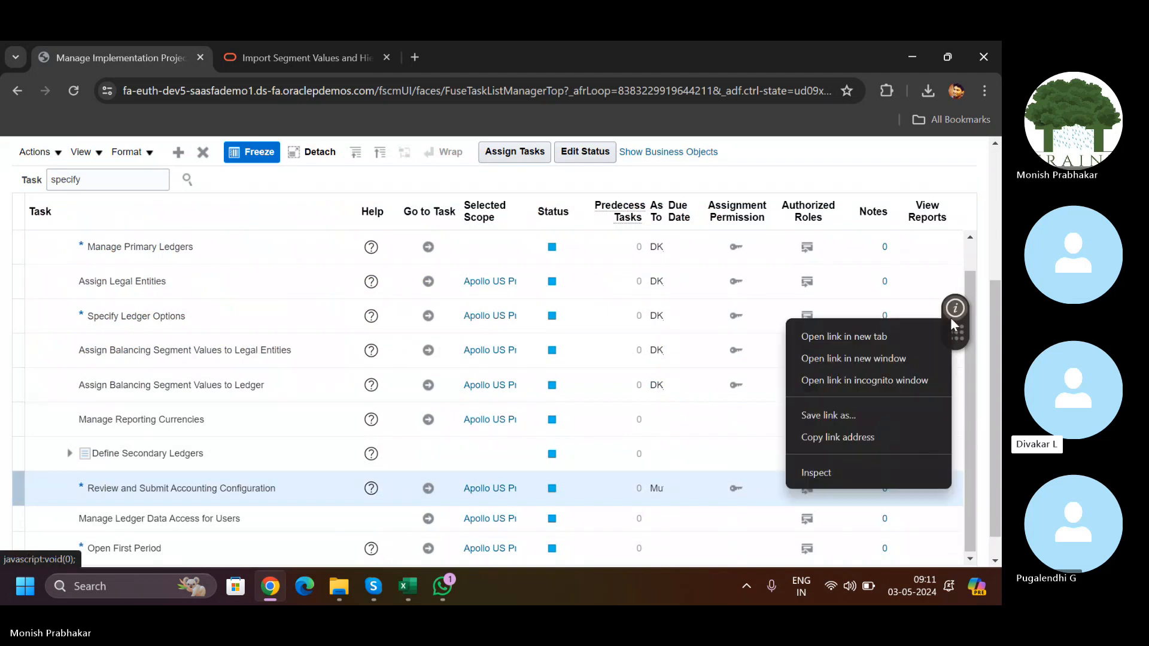
{"action": "left_click", "coordinate": [911, 163]}
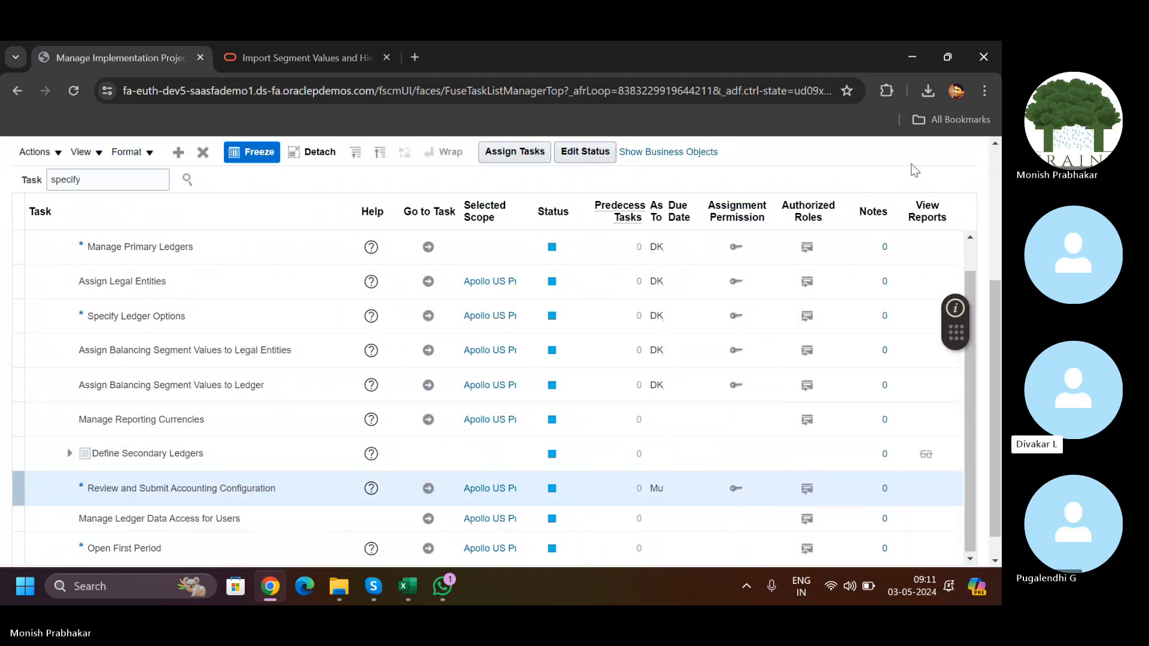
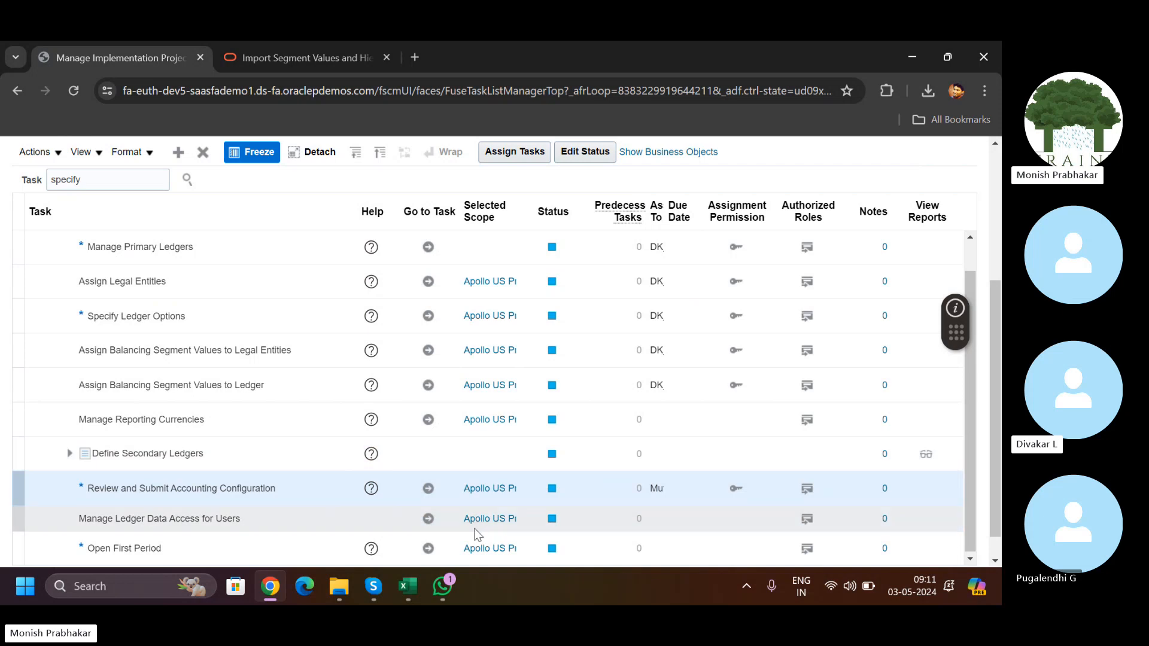
Step: Switch to the Classroom workbook in Excel and change cell F3 to "Apollo Hospital - India"
{"action": "mouse_move", "coordinate": [409, 601]}
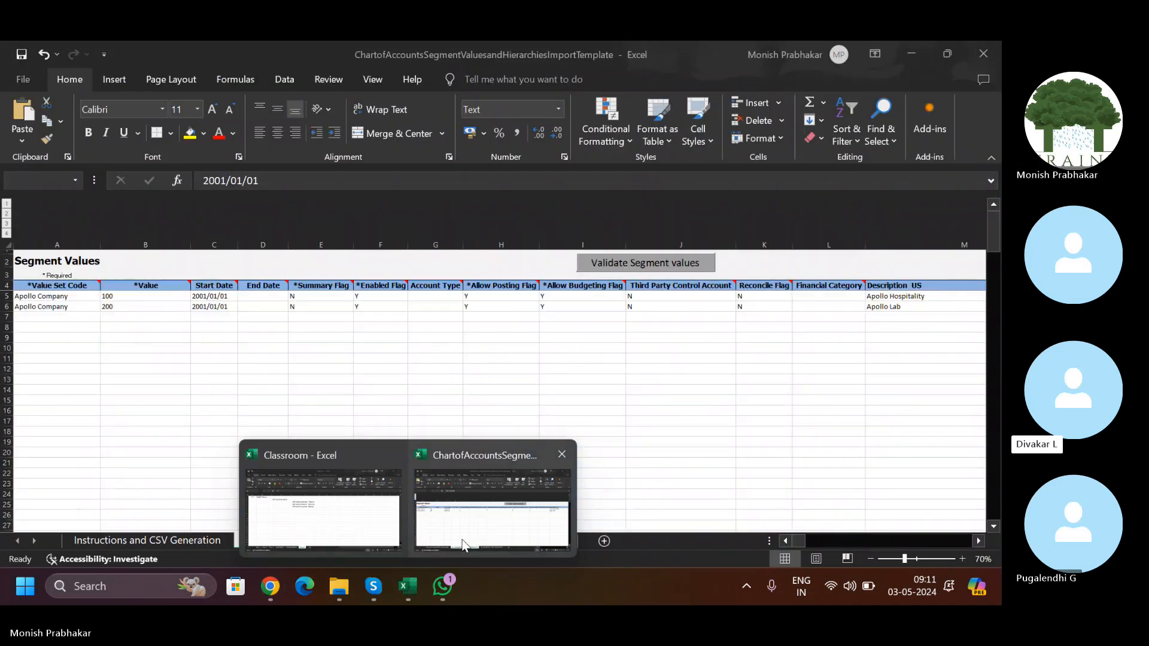
{"action": "left_click", "coordinate": [335, 507]}
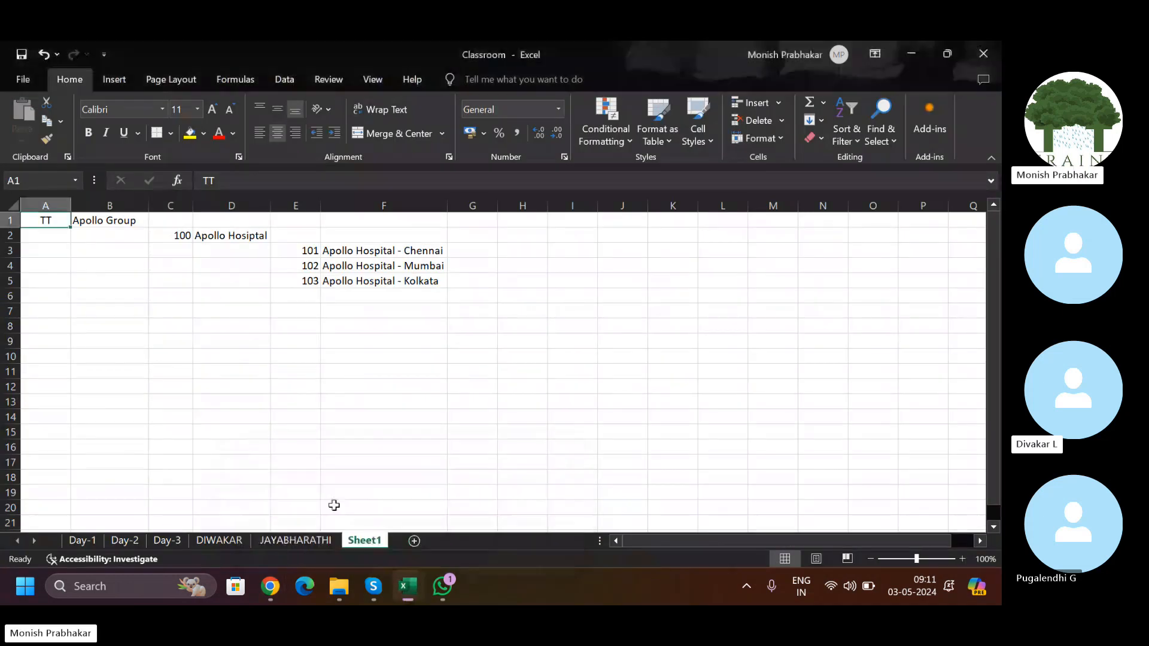
{"action": "left_click", "coordinate": [372, 283]}
{"action": "left_click", "coordinate": [344, 253]}
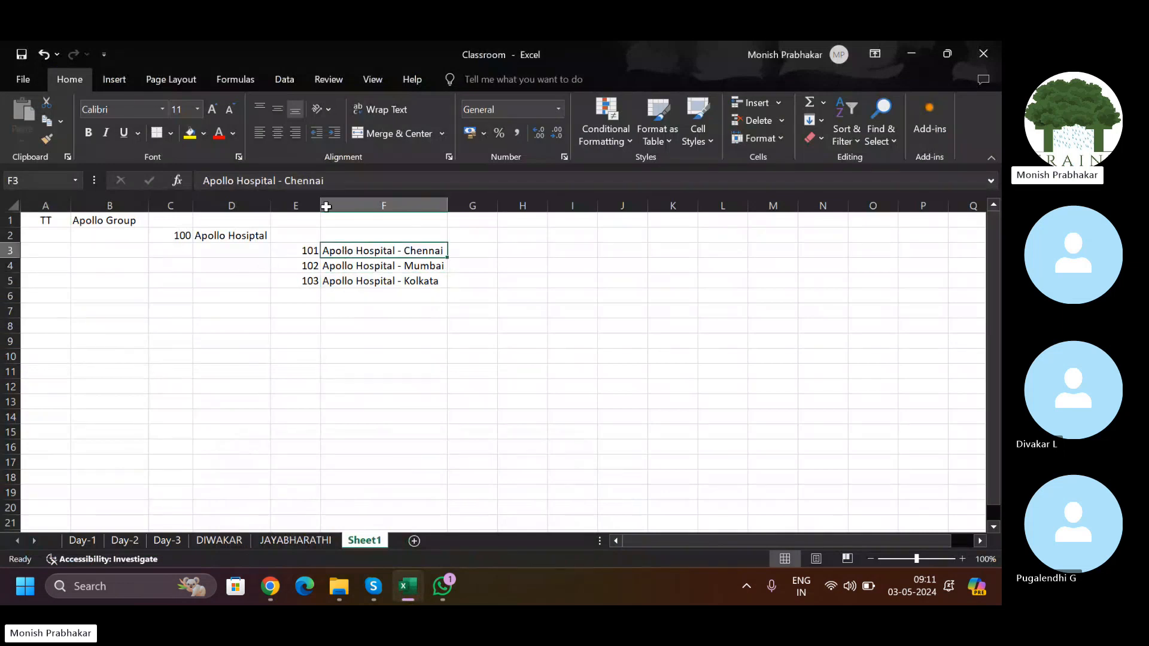
{"action": "left_click", "coordinate": [308, 181]}
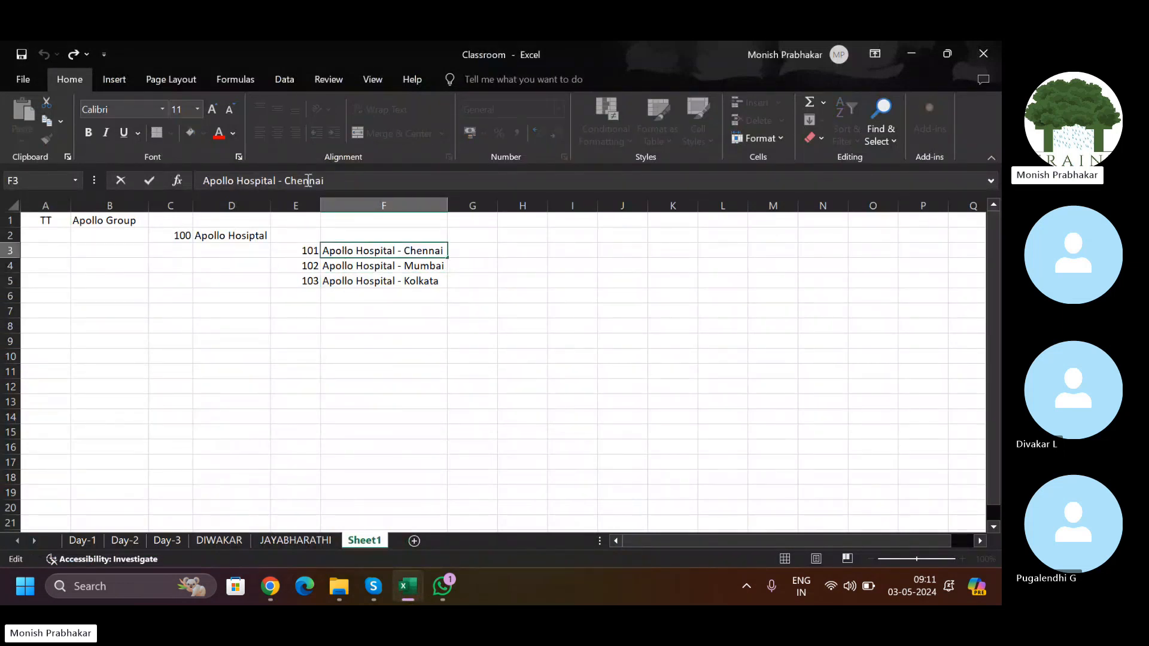
{"action": "double_click", "coordinate": [309, 181]}
{"action": "key", "text": "Caps_Lock"}
{"action": "type", "text": "I"}
{"action": "key", "text": "Caps_Lock"}
{"action": "type", "text": "nd"}
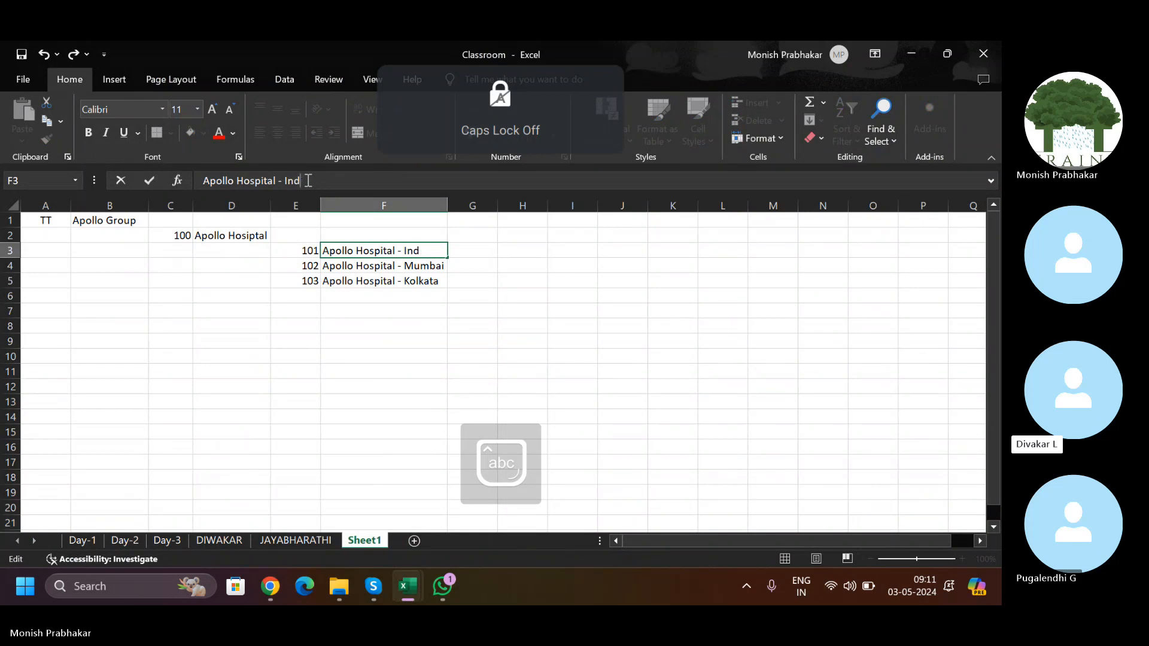
{"action": "type", "text": "ia"}
{"action": "key", "text": "Return"}
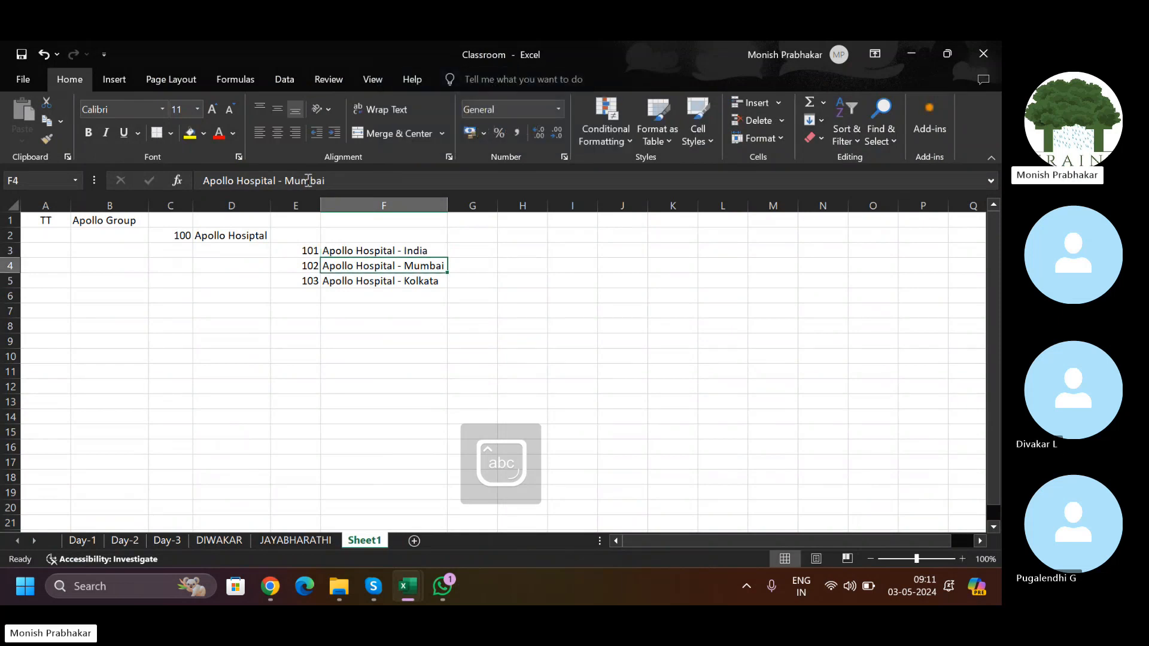
Step: Change cell F4 to "Apollo Hospital - US" and cell F5 to "Apollo Hospital - Canada"
{"action": "key", "text": "Caps_Lock"}
{"action": "type", "text": "US"}
{"action": "key", "text": "Return"}
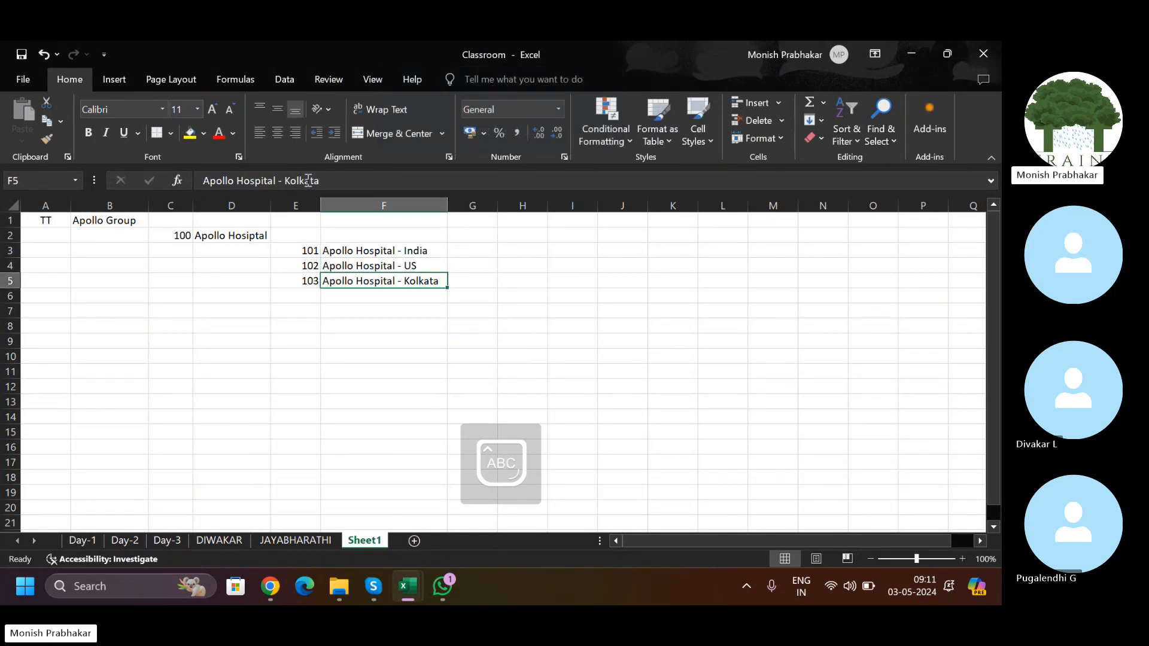
{"action": "key", "text": "Caps_Lock"}
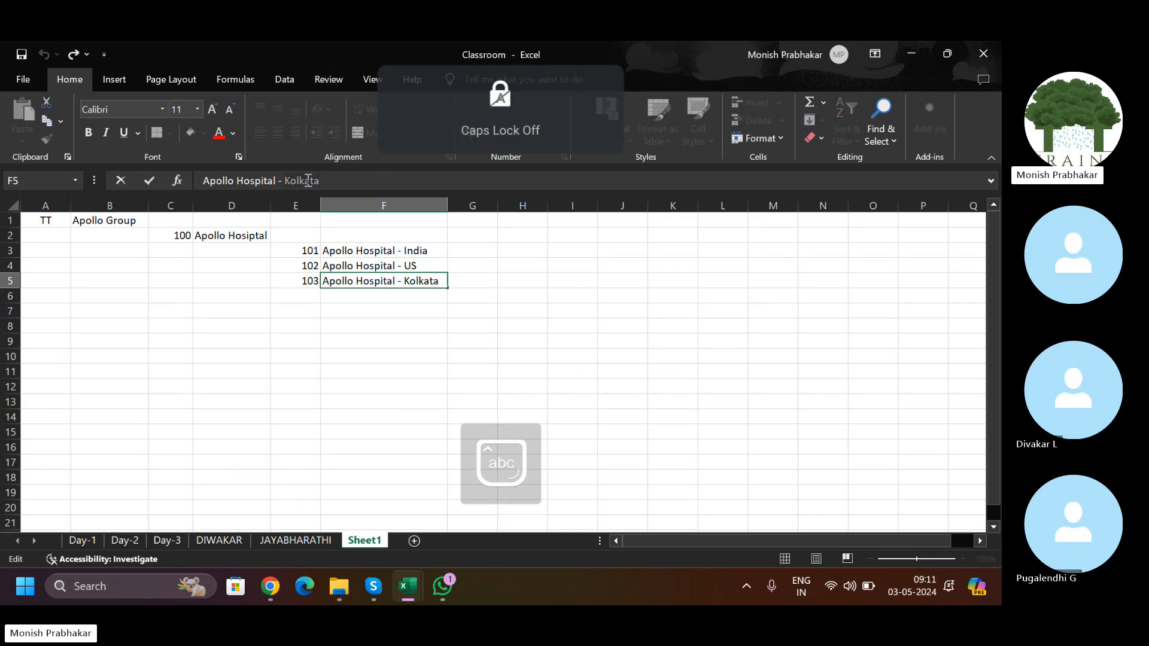
{"action": "key", "text": "BackSpace"}
{"action": "key", "text": "BackSpace"}
{"action": "key", "text": "BackSpace"}
{"action": "key", "text": "BackSpace"}
{"action": "key", "text": "BackSpace"}
{"action": "key", "text": "BackSpace"}
{"action": "key", "text": "BackSpace"}
{"action": "key", "text": "Caps_Lock"}
{"action": "type", "text": "C"}
{"action": "key", "text": "Caps_Lock"}
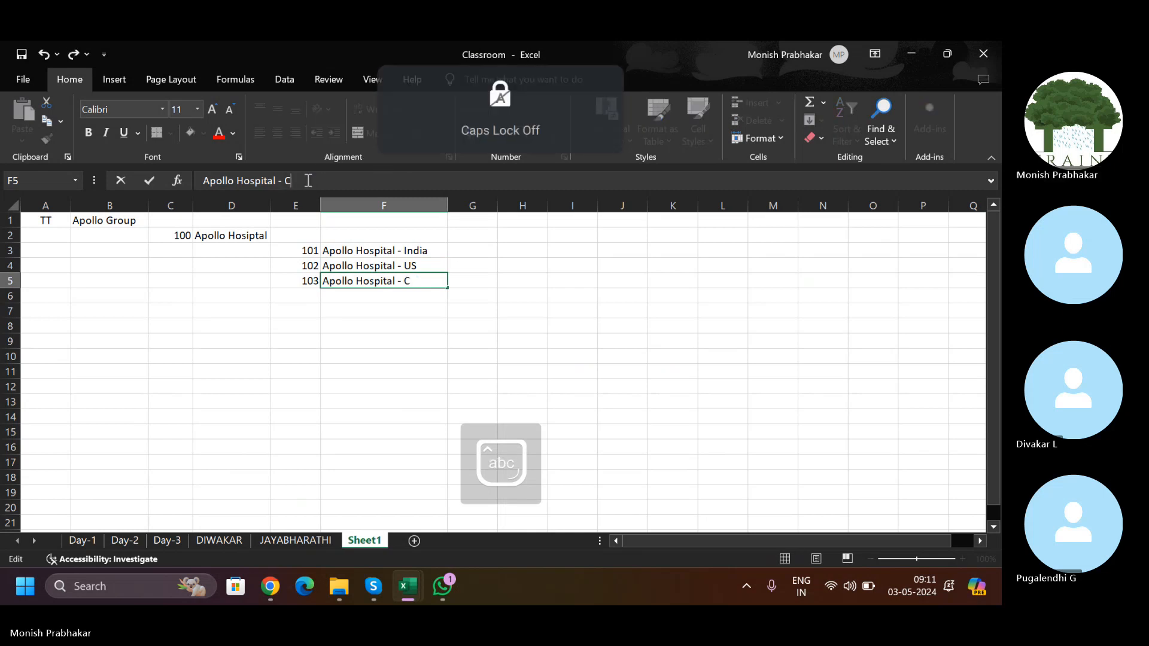
{"action": "type", "text": "anada"}
{"action": "key", "text": "Return"}
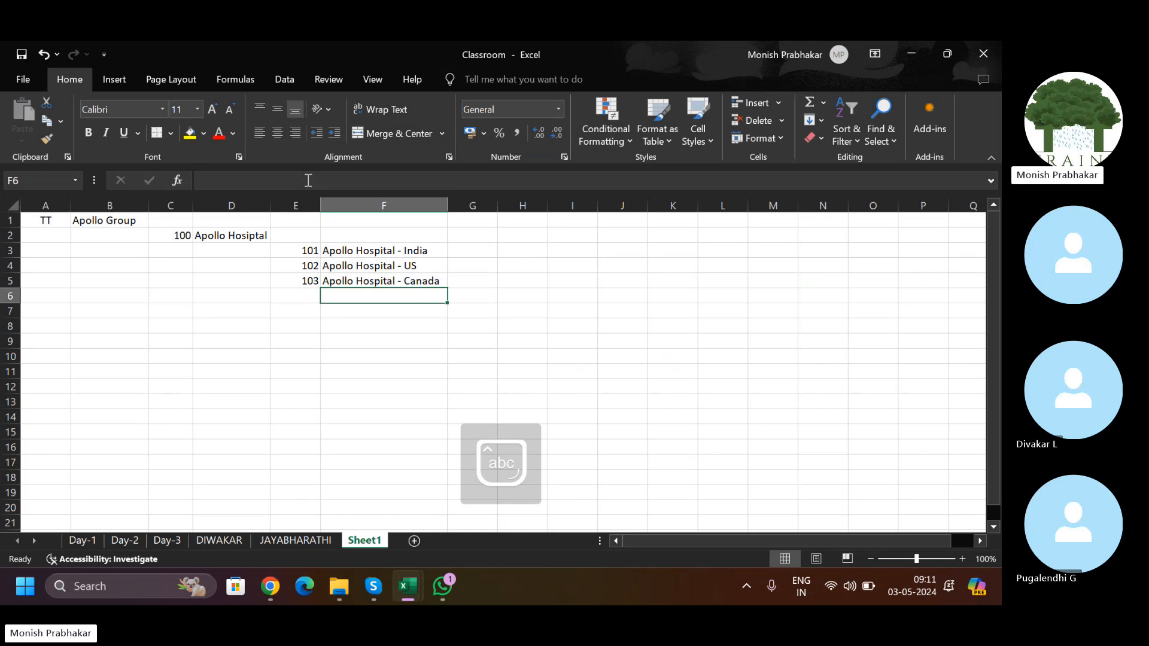
Step: Enter the currencies INR, USD and CAD in cells G3 to G5 beside the India, US and Canada hospitals
{"action": "left_click_drag", "start_coordinate": [298, 247], "coordinate": [362, 281]}
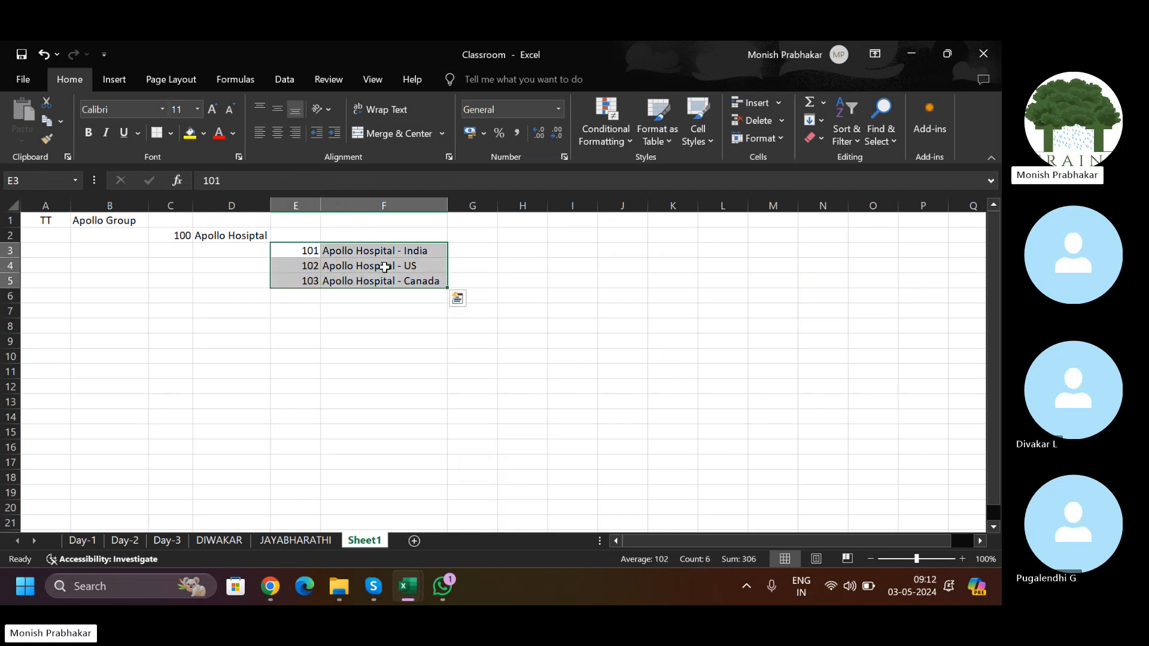
{"action": "left_click", "coordinate": [471, 246]}
{"action": "key", "text": "Caps_Lock"}
{"action": "type", "text": "INR"}
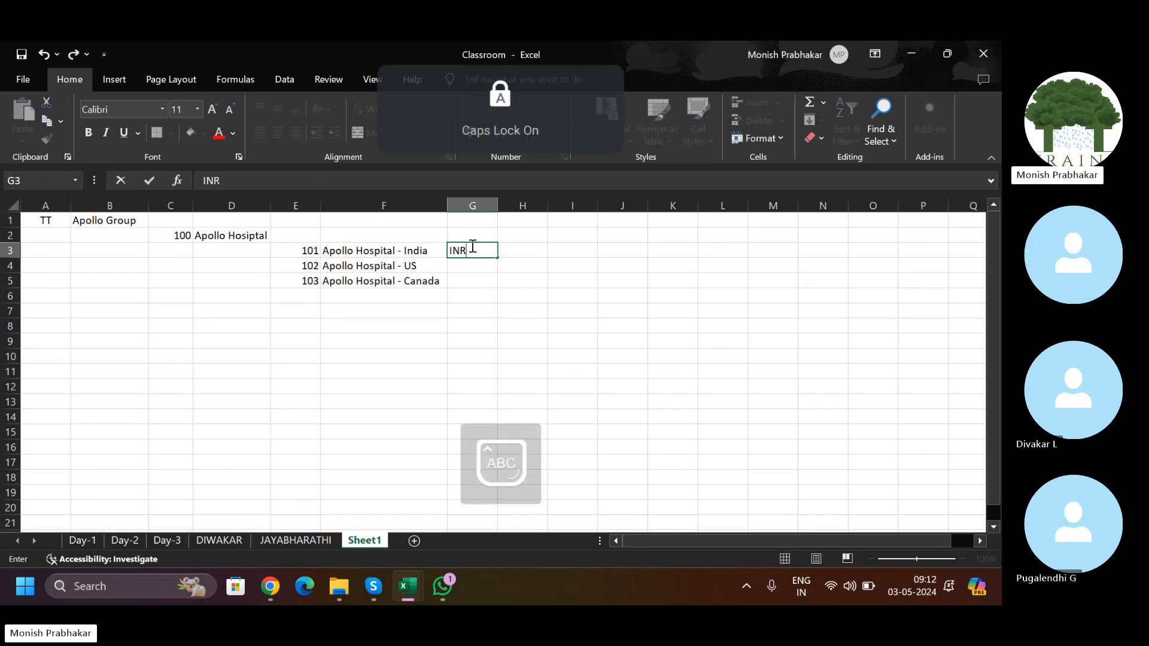
{"action": "key", "text": "Return"}
{"action": "type", "text": "USD"}
{"action": "key", "text": "Return"}
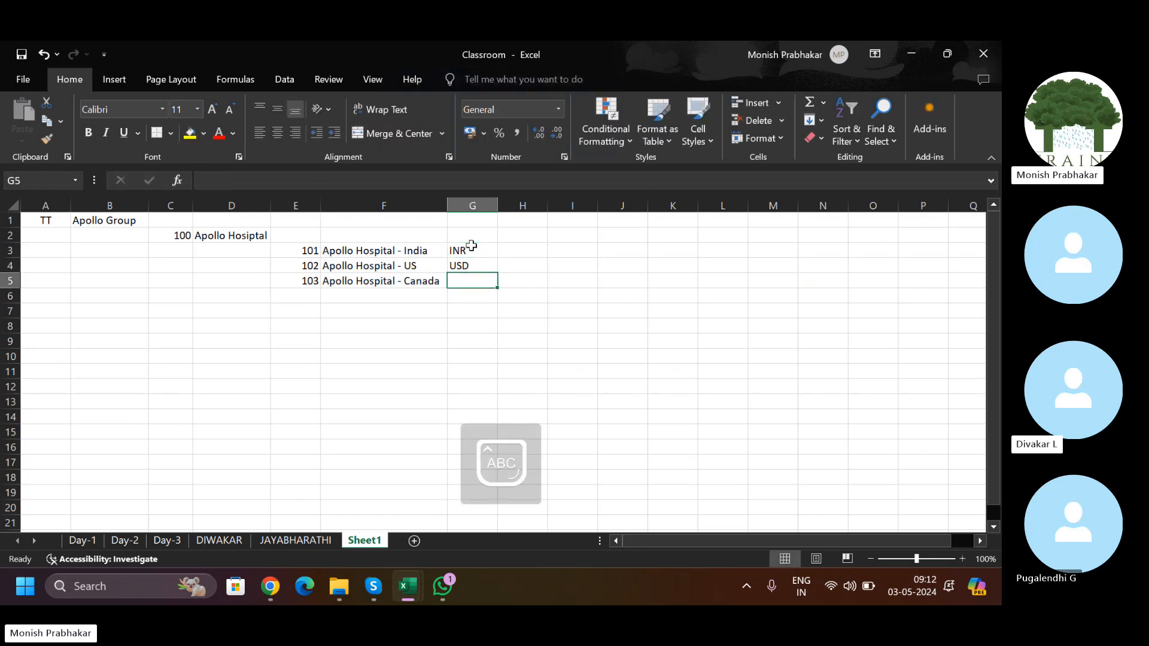
{"action": "type", "text": "CAD"}
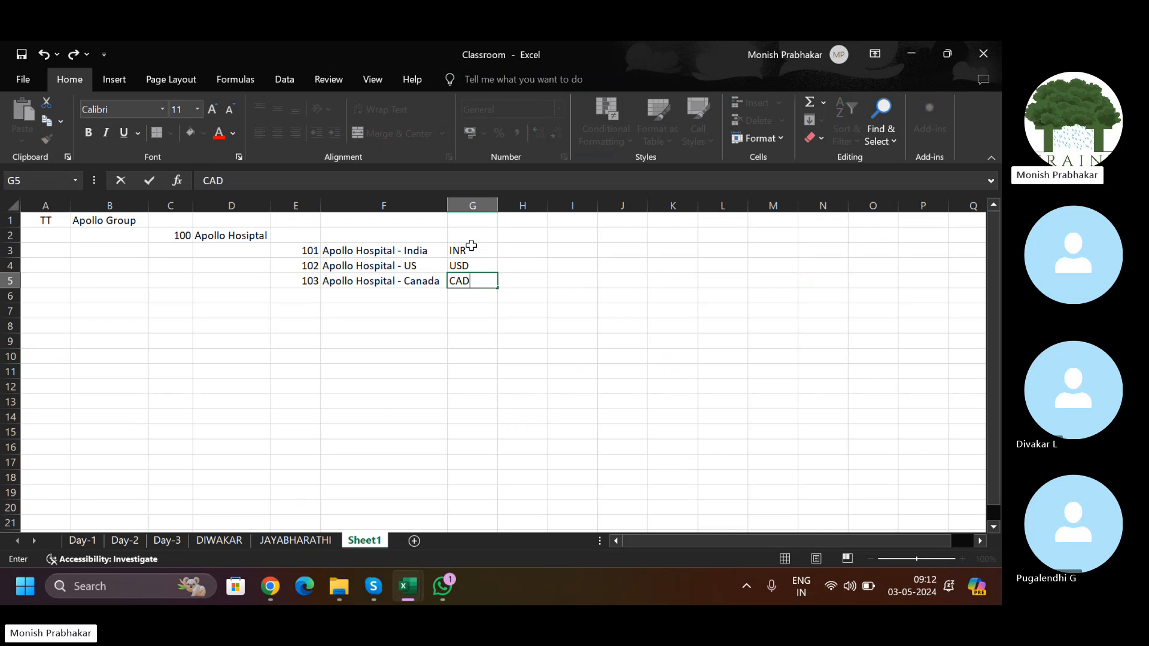
{"action": "key", "text": "Return"}
Step: Enter BU in cells H3 to H5 beside the three hospital currencies
{"action": "key", "text": "Up"}
{"action": "key", "text": "Up"}
{"action": "key", "text": "Up"}
{"action": "key", "text": "shift+Down"}
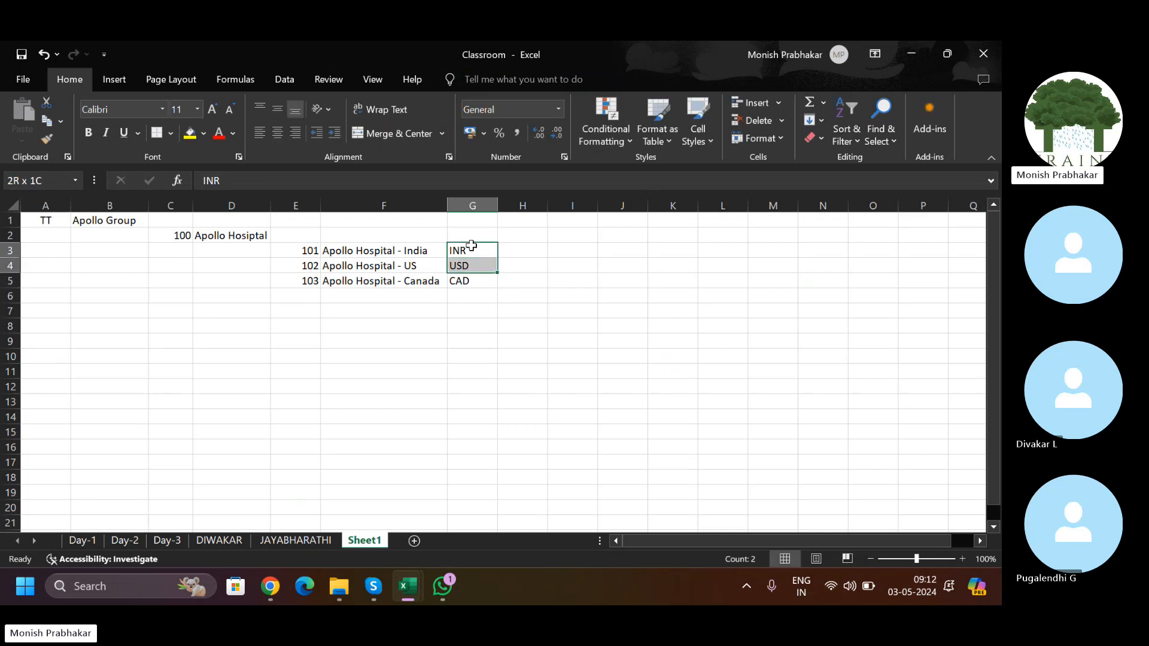
{"action": "key", "text": "shift+Down"}
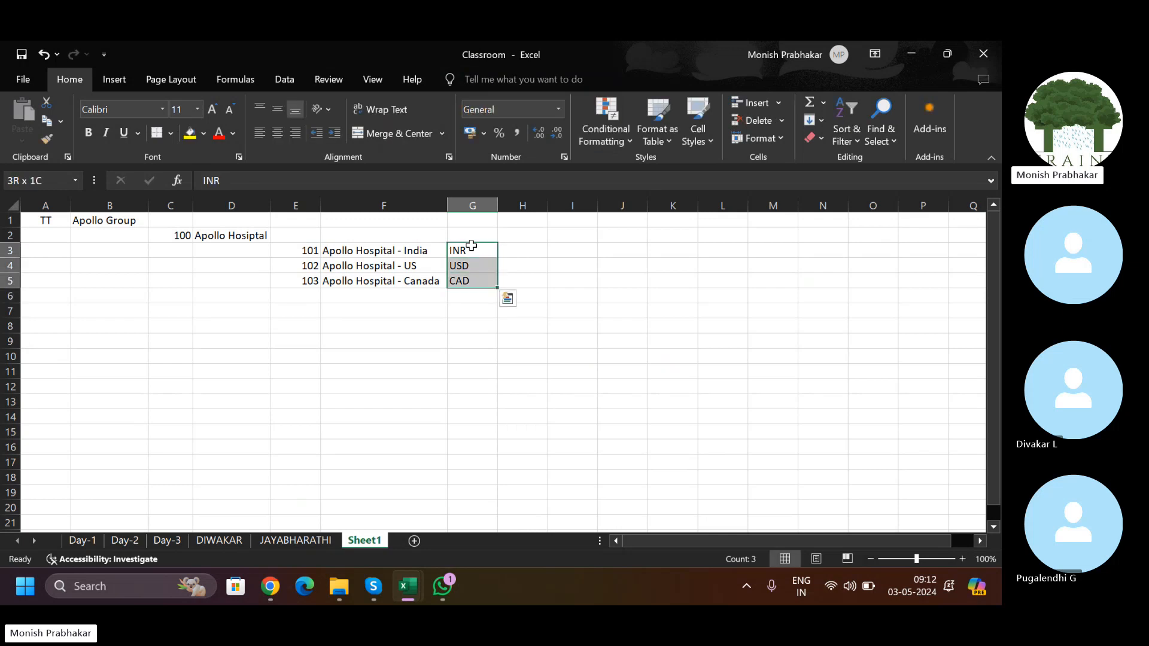
{"action": "key", "text": "Right"}
{"action": "type", "text": "BU"}
{"action": "key", "text": "Return"}
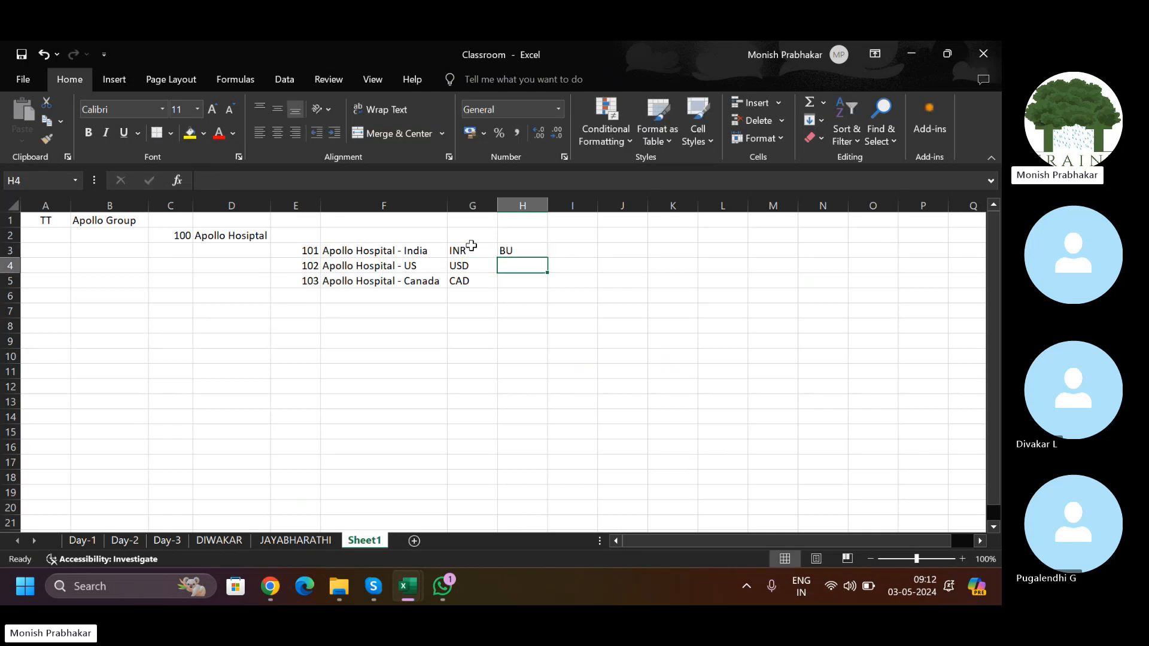
{"action": "type", "text": "BU"}
{"action": "key", "text": "Return"}
{"action": "type", "text": "BU"}
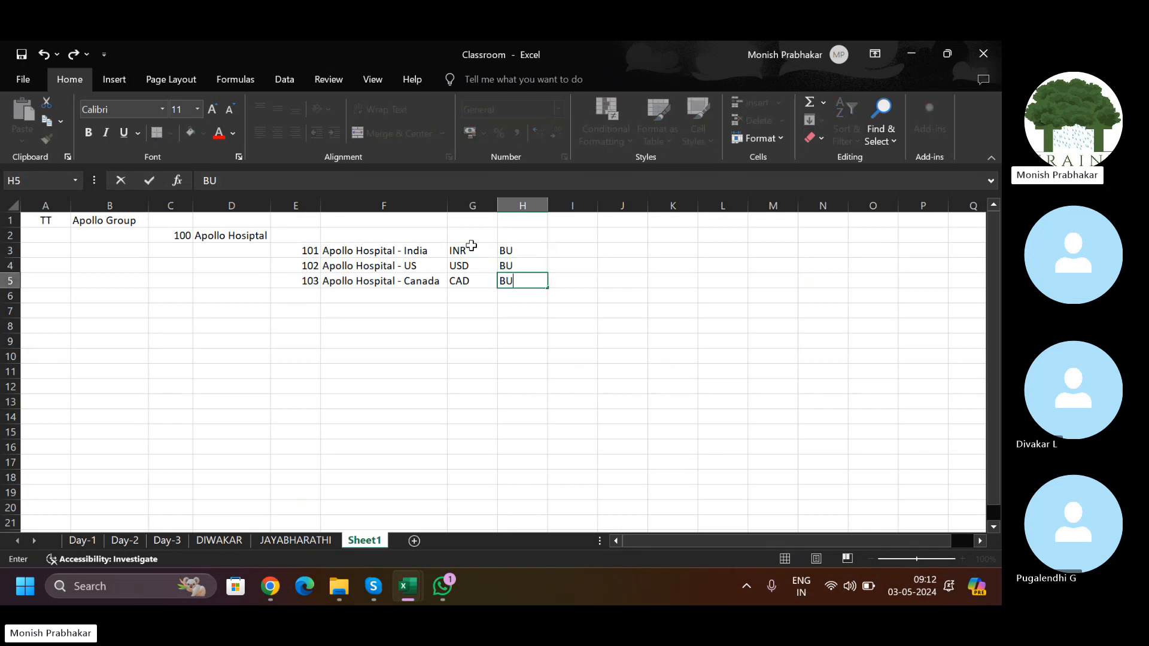
{"action": "key", "text": "Return"}
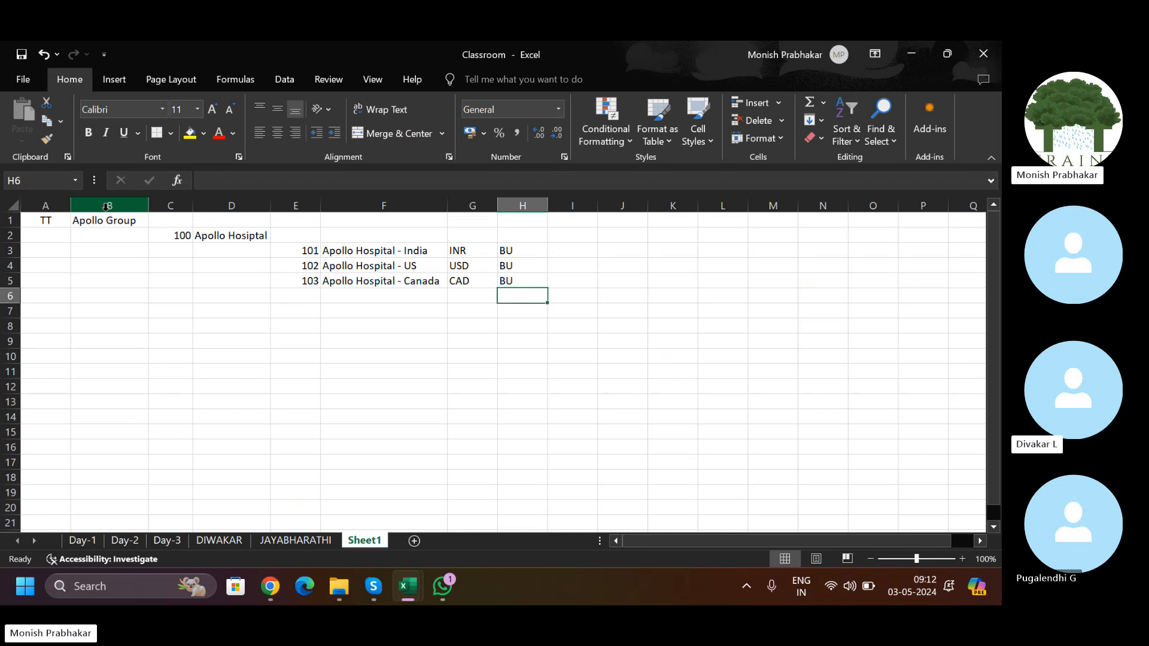
Step: Switch from Excel to the browser and close the Apollo Implementation Project page
{"action": "left_click", "coordinate": [60, 225]}
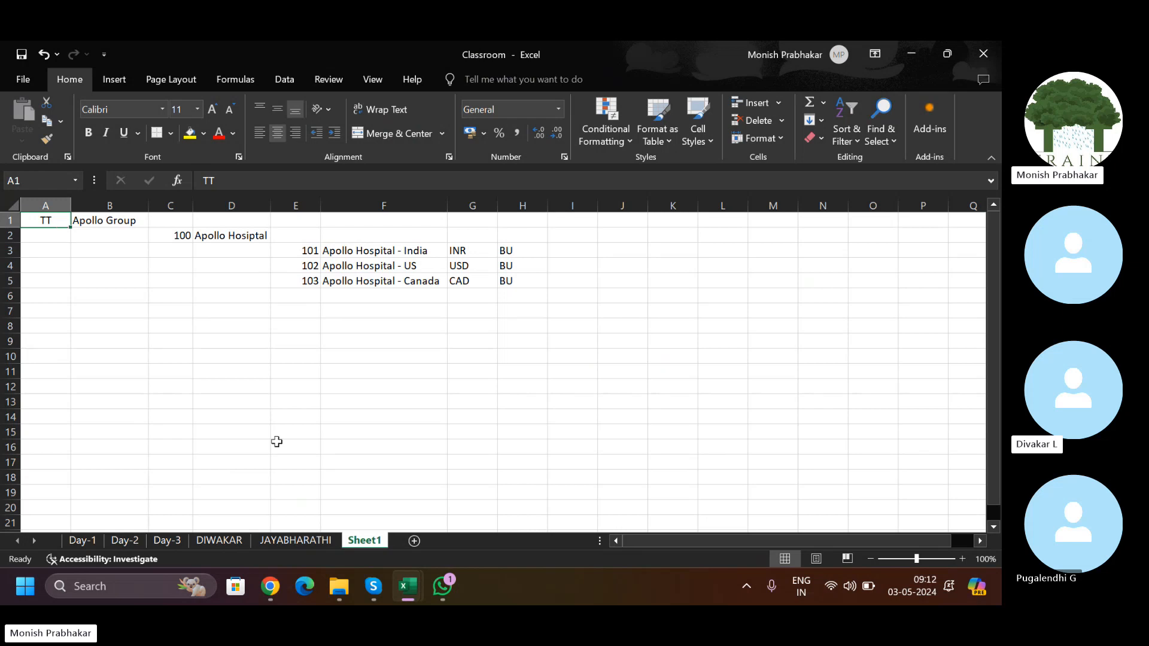
{"action": "left_click", "coordinate": [270, 587]}
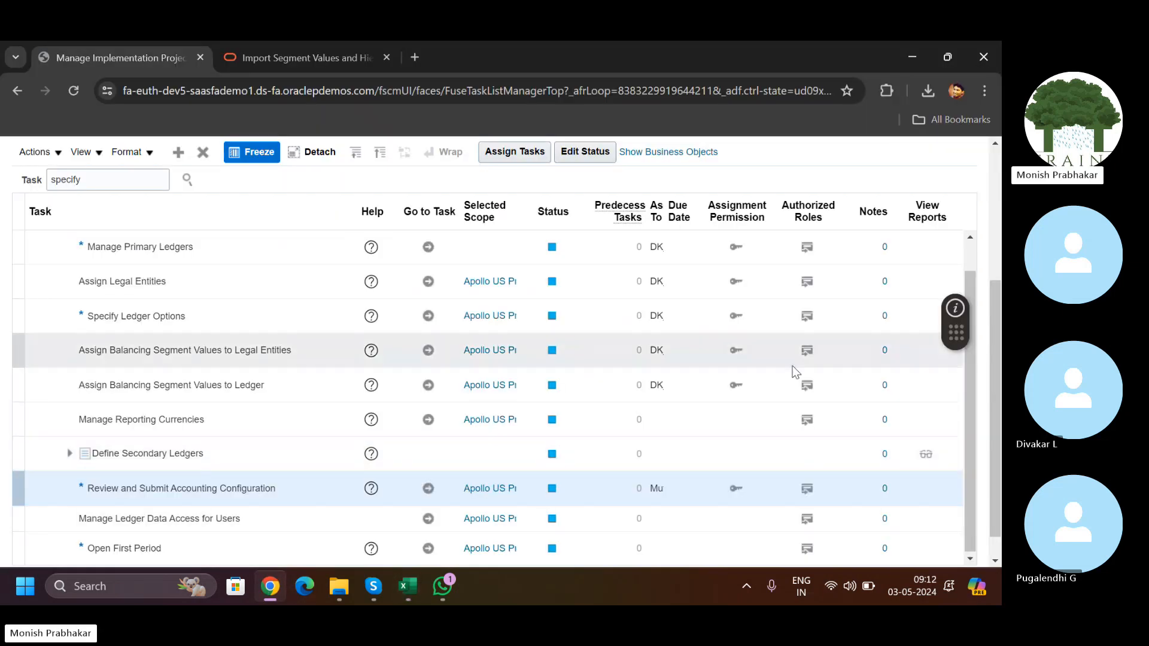
{"action": "scroll", "coordinate": [995, 353], "scroll_direction": "up", "scroll_amount": 3}
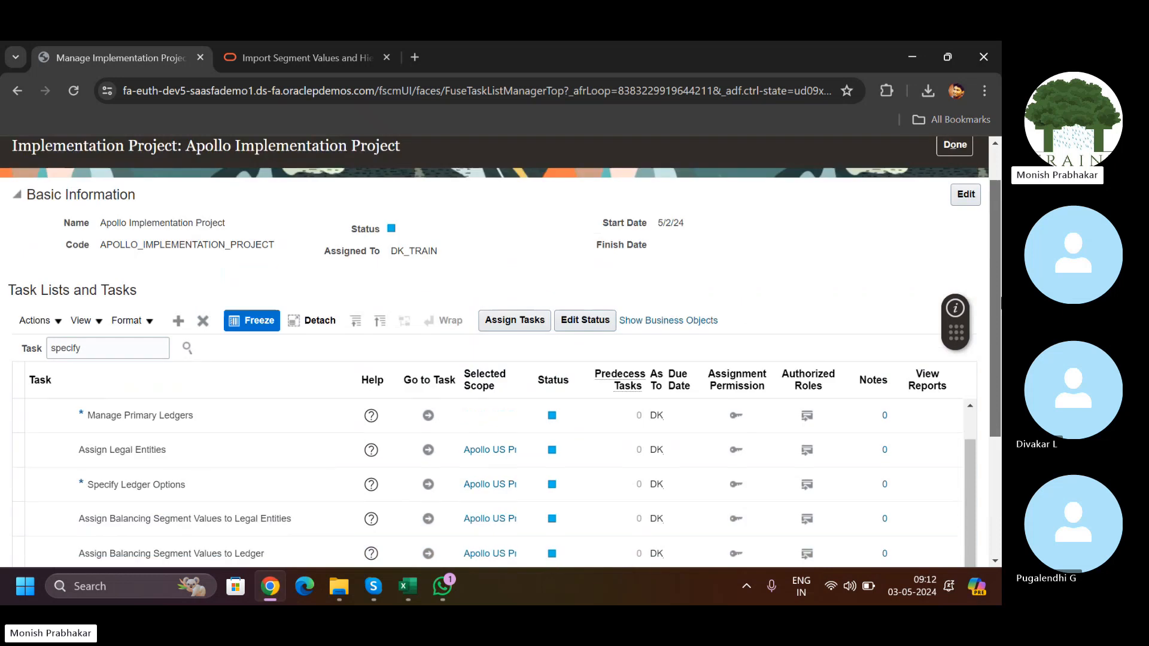
{"action": "scroll", "coordinate": [993, 219], "scroll_direction": "up", "scroll_amount": 1}
{"action": "left_click", "coordinate": [955, 198]}
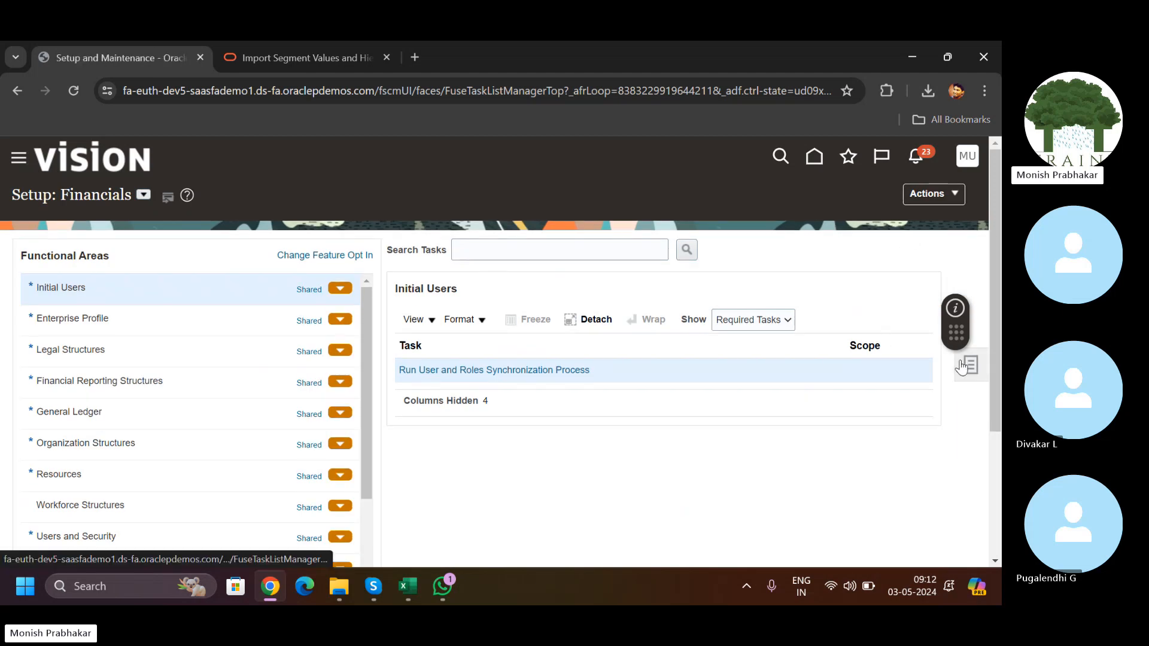
Step: Open the Setup and Maintenance search page for tasks, task lists and business objects
{"action": "left_click", "coordinate": [967, 364]}
{"action": "left_click", "coordinate": [879, 419]}
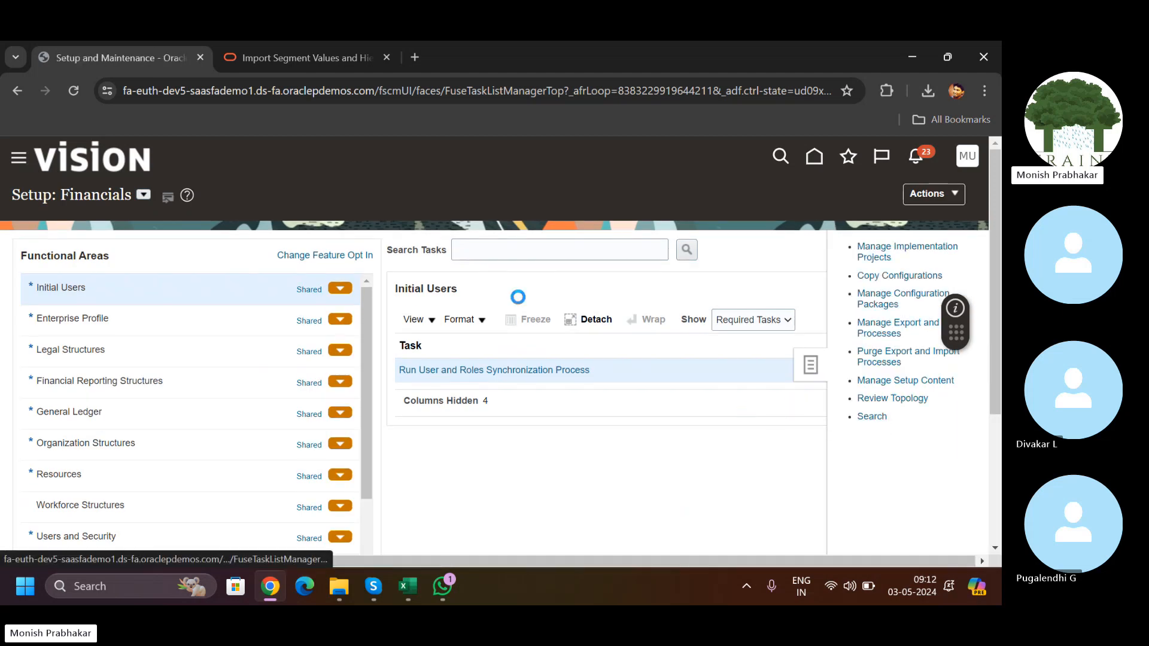
{"action": "left_click", "coordinate": [400, 251]}
{"action": "key", "text": "Caps_Lock"}
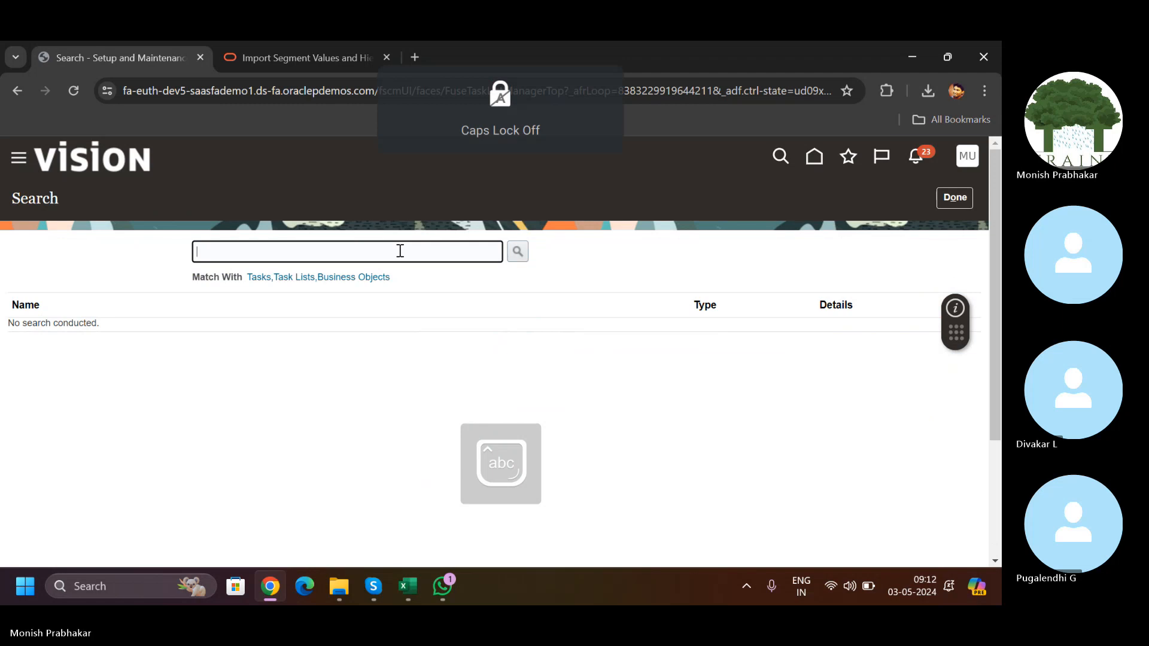
Step: Open the Security Console from the navigator's Tools group
{"action": "left_click", "coordinate": [16, 159]}
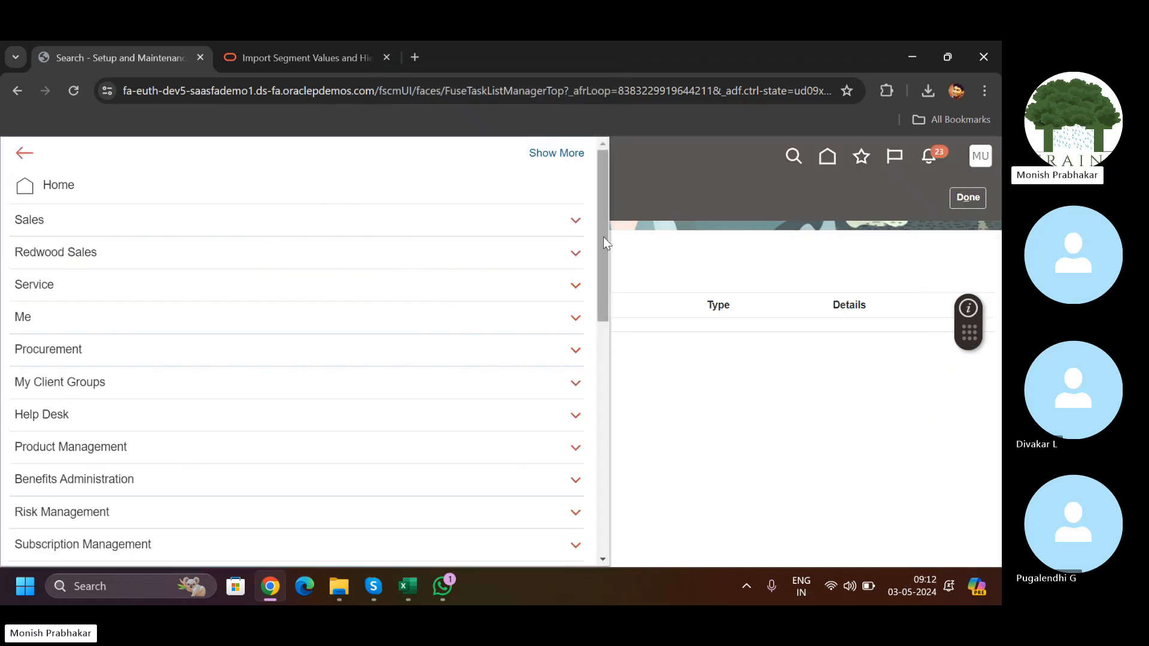
{"action": "left_click_drag", "start_coordinate": [603, 237], "coordinate": [573, 376]}
{"action": "left_click", "coordinate": [574, 395]}
{"action": "left_click", "coordinate": [614, 378]}
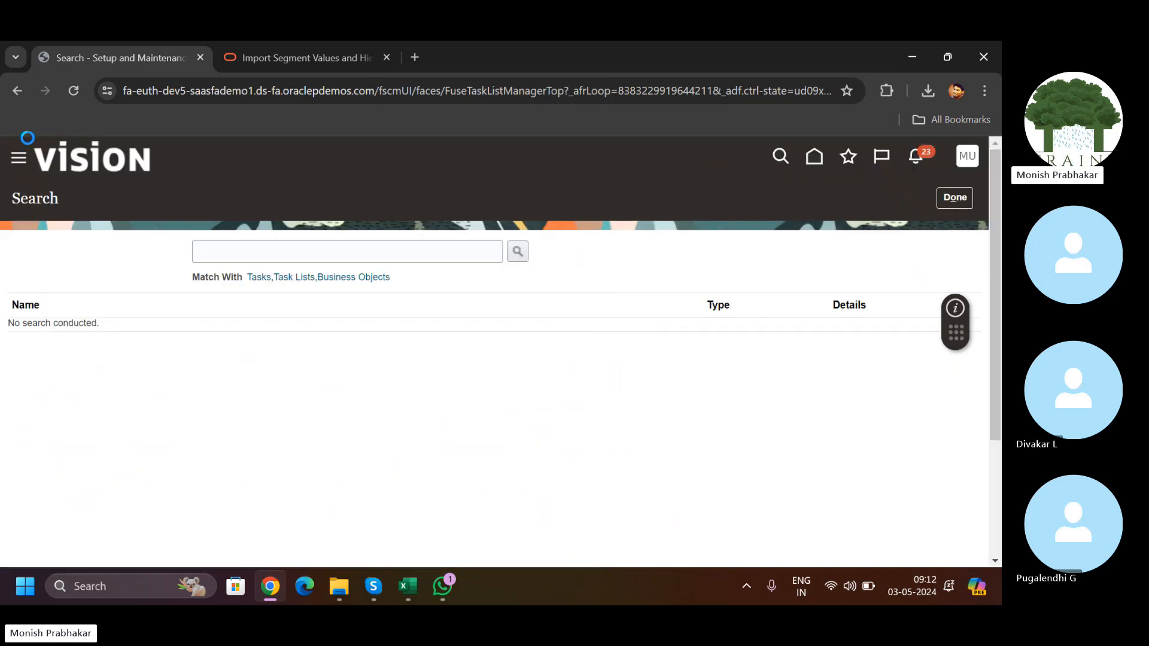
{"action": "left_click", "coordinate": [19, 158]}
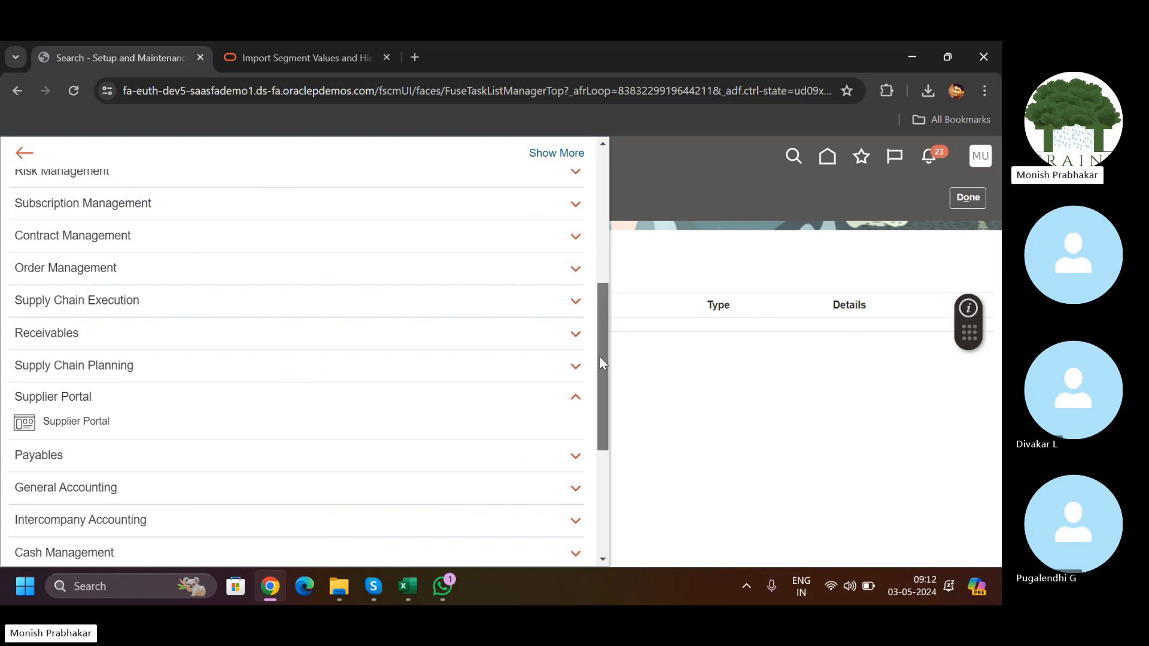
{"action": "left_click_drag", "start_coordinate": [600, 357], "coordinate": [606, 501]}
{"action": "left_click", "coordinate": [569, 463]}
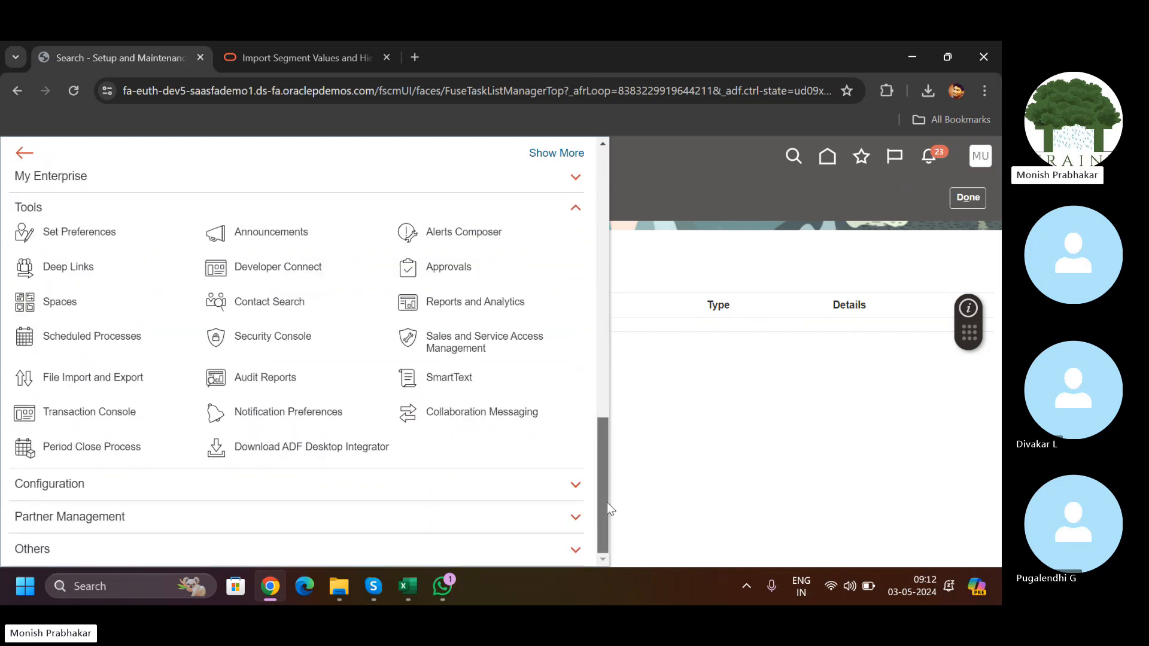
{"action": "left_click", "coordinate": [212, 339]}
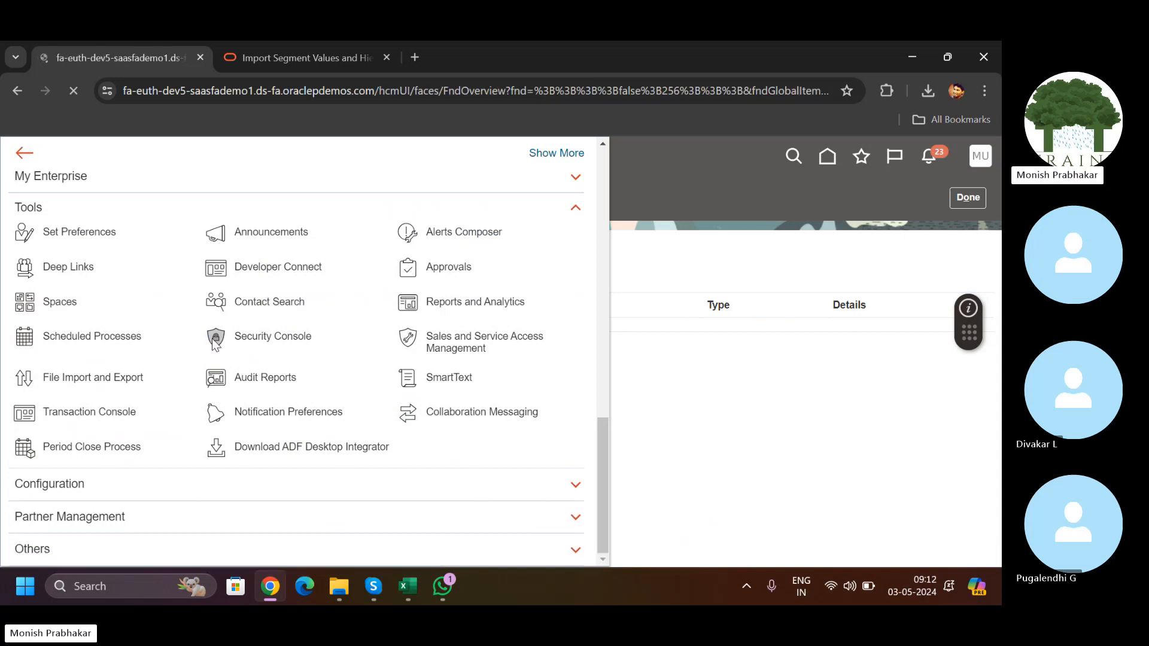
Step: Search the Security Console's user accounts for the user name DK_TRAIN
{"action": "left_click", "coordinate": [43, 335]}
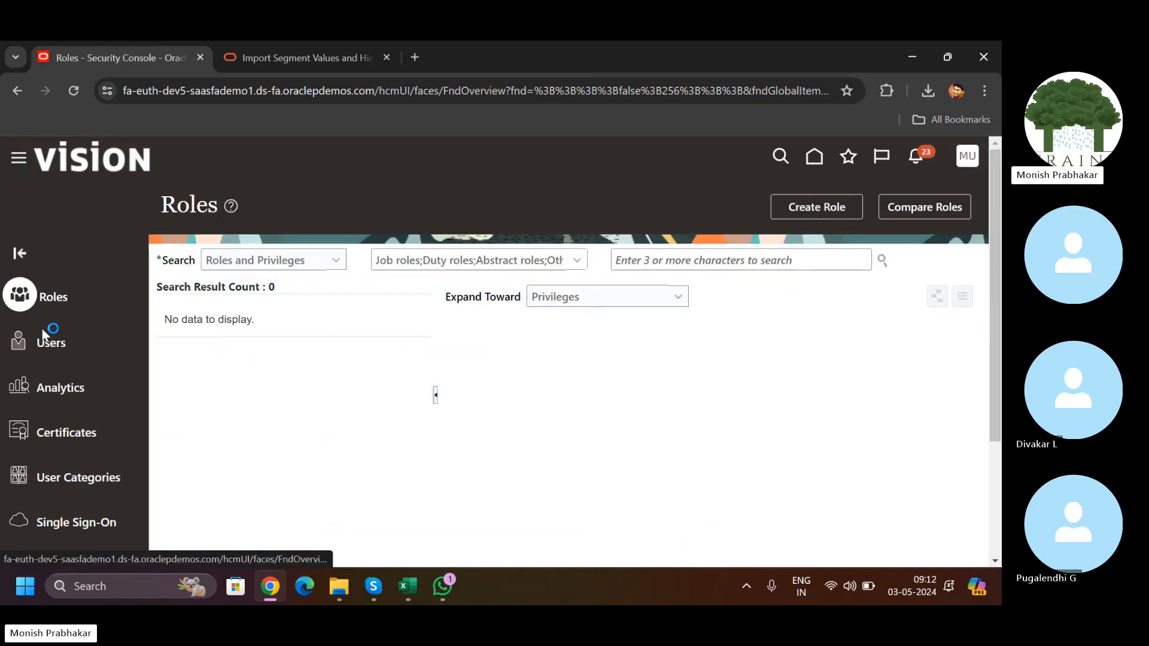
{"action": "left_click", "coordinate": [562, 257]}
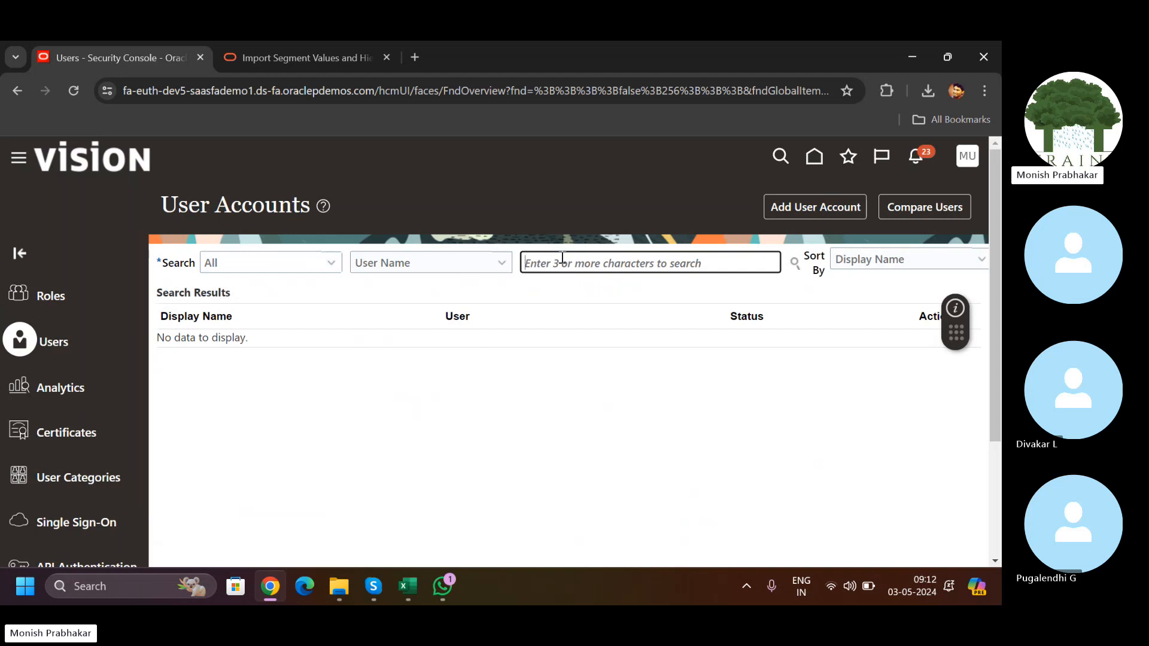
{"action": "type", "text": "diw"}
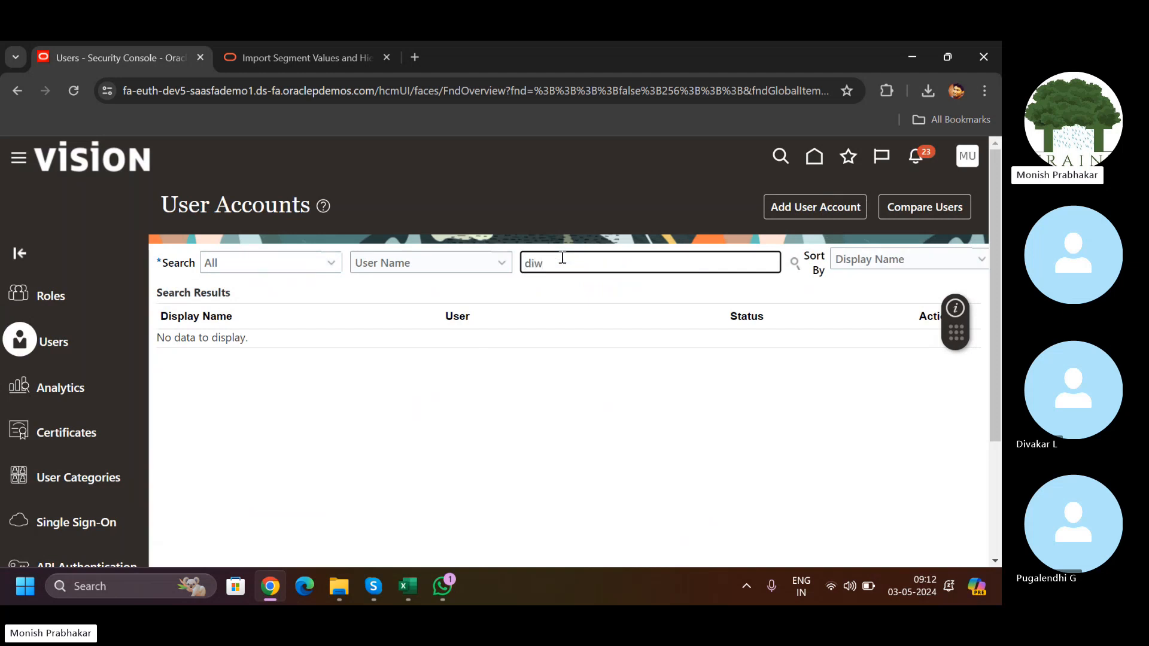
{"action": "key", "text": "BackSpace"}
{"action": "key", "text": "BackSpace"}
{"action": "key", "text": "BackSpace"}
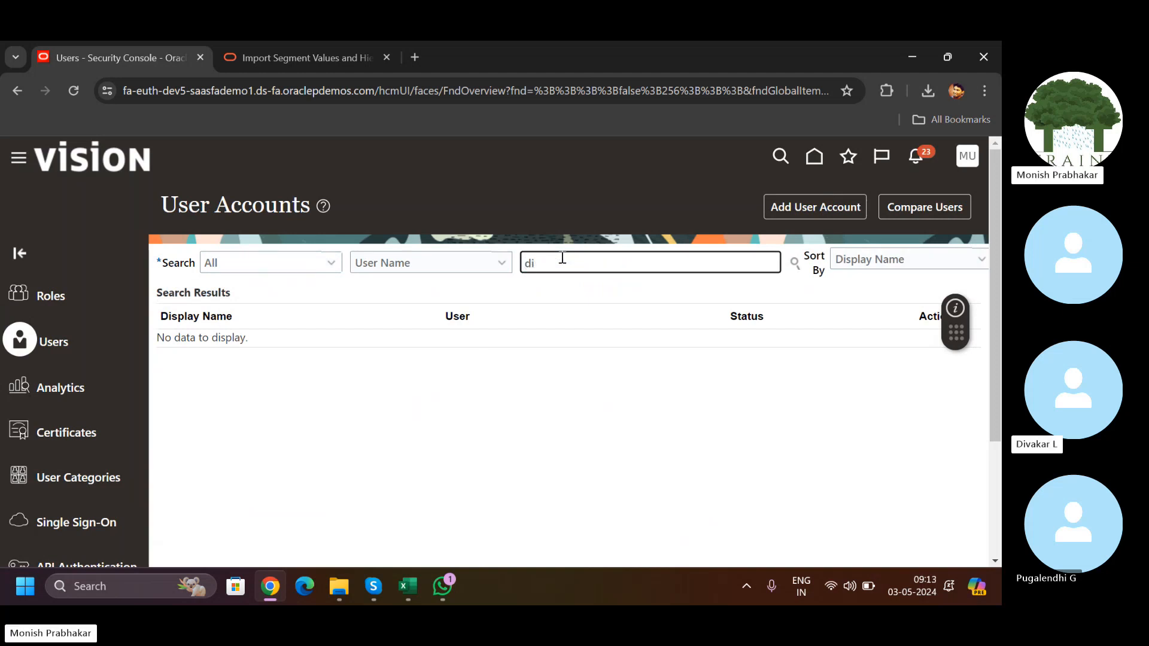
{"action": "key", "text": "Caps_Lock"}
{"action": "type", "text": "D"}
{"action": "key", "text": "Caps_Lock"}
{"action": "type", "text": "i"}
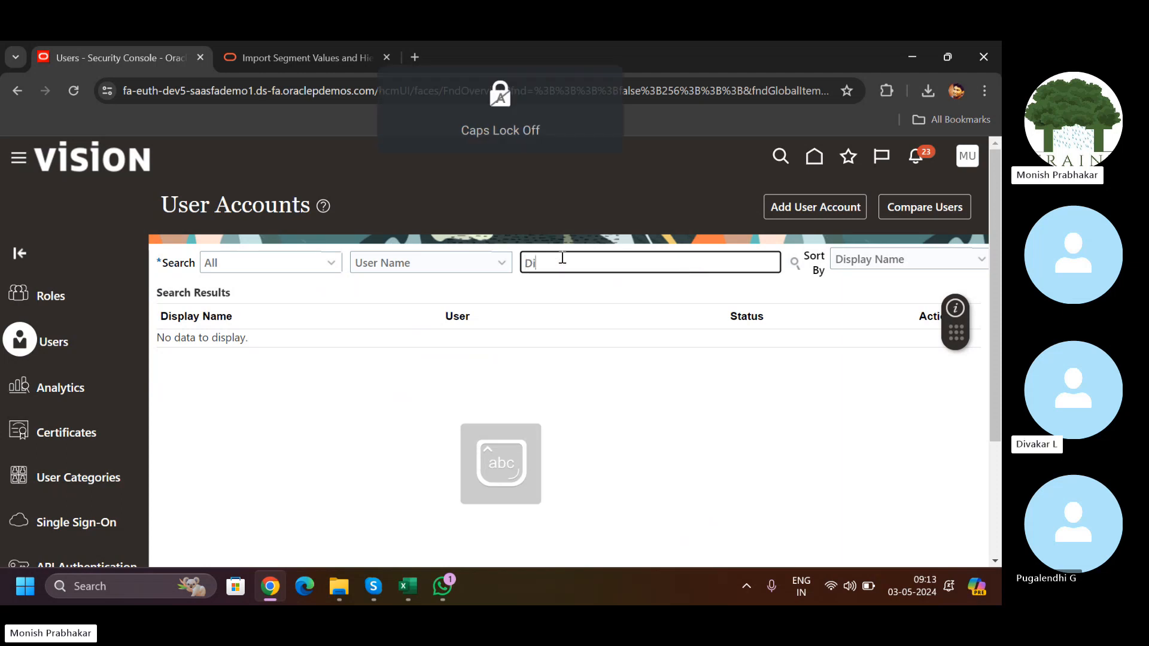
{"action": "key", "text": "BackSpace"}
{"action": "key", "text": "Caps_Lock"}
{"action": "type", "text": "K"}
{"action": "key", "text": "Return"}
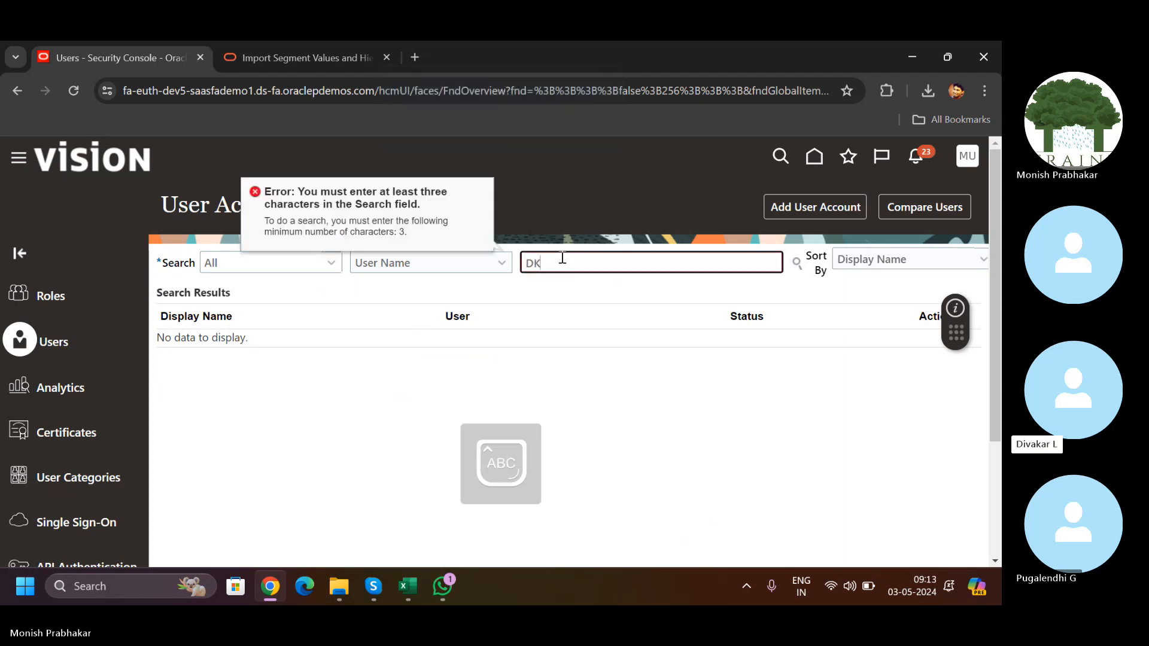
{"action": "type", "text": "_TRAIN"}
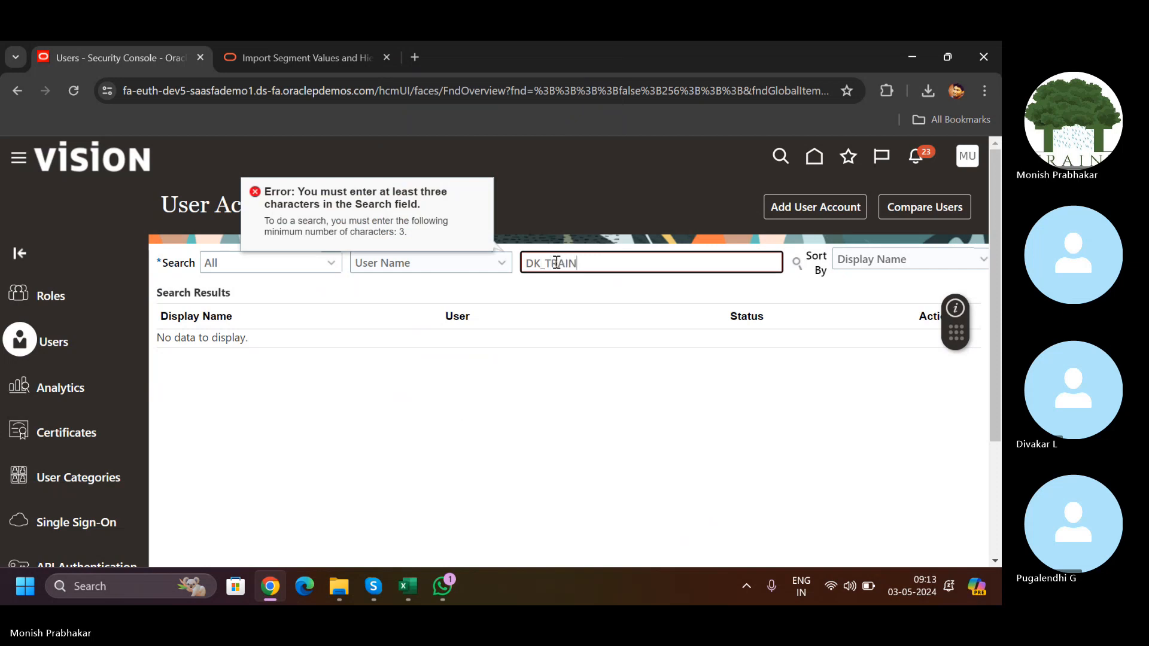
{"action": "key", "text": "Return"}
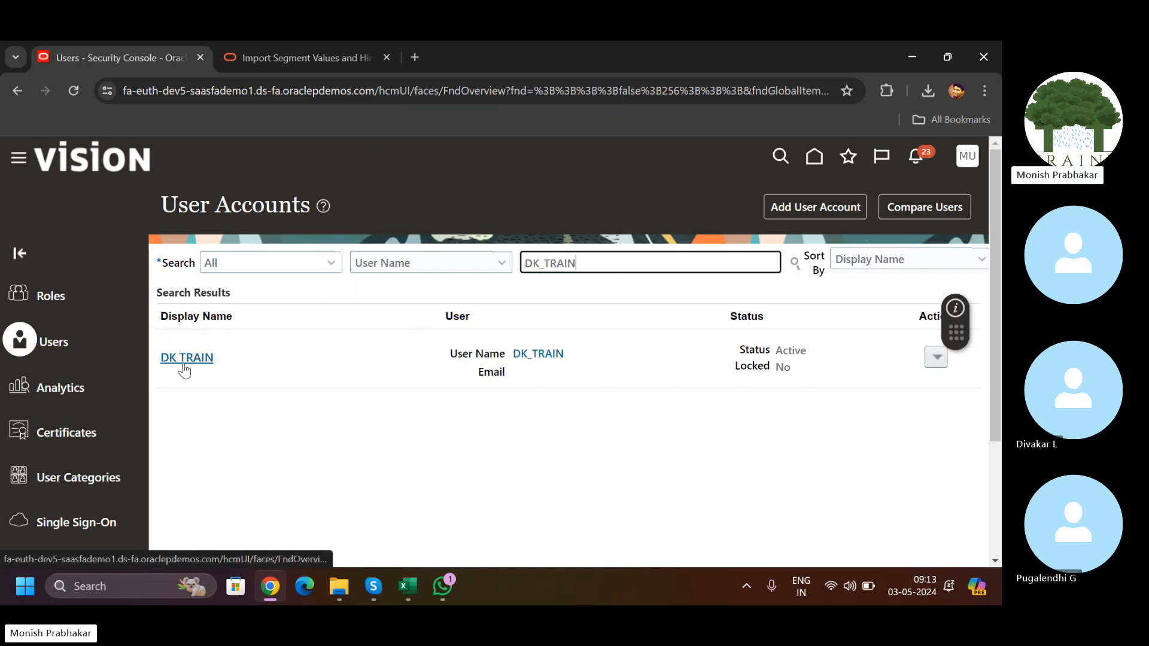
Step: Open the DK_TRAIN user account and put it into edit mode
{"action": "left_click", "coordinate": [182, 359]}
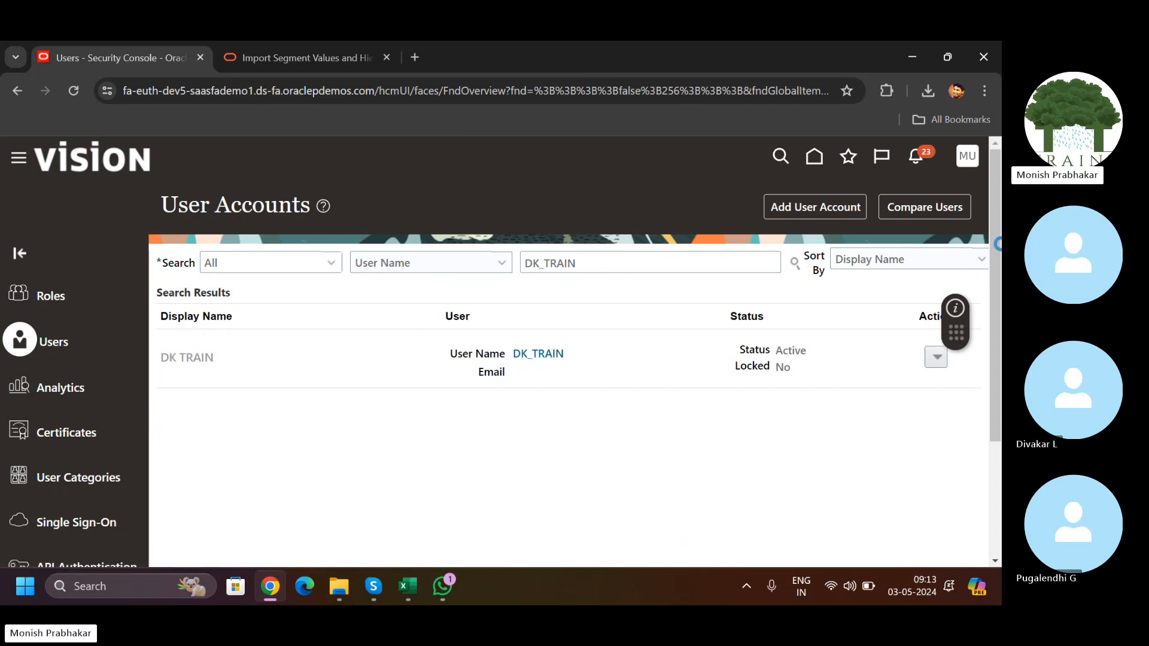
{"action": "left_click_drag", "start_coordinate": [998, 238], "coordinate": [991, 460]}
{"action": "left_click", "coordinate": [817, 205]}
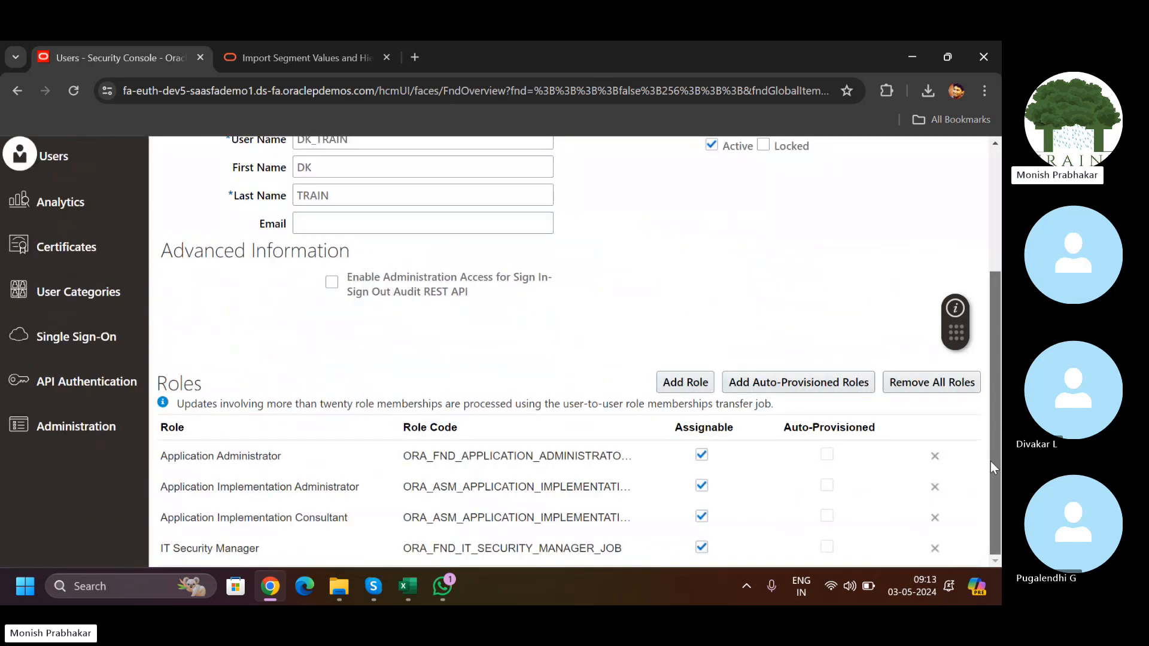
Step: Add the General Accountant role with code GL_GENERAL_ACCOUNTANT_JOB to the DK_TRAIN user account
{"action": "left_click", "coordinate": [673, 383]}
{"action": "left_click", "coordinate": [418, 203]}
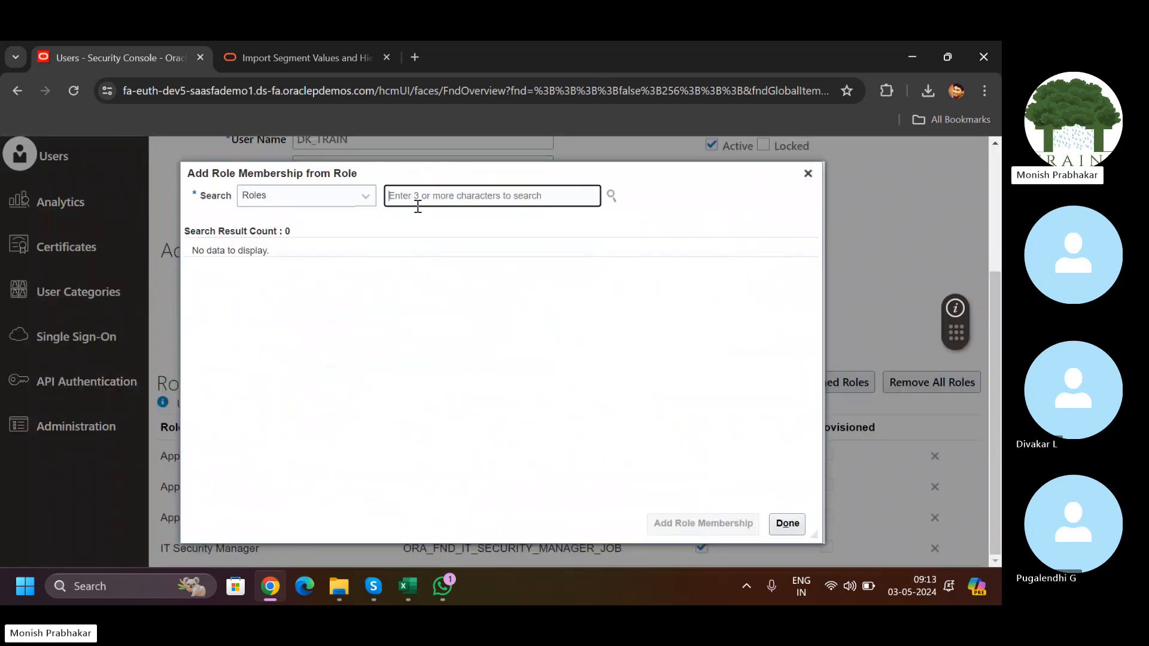
{"action": "type", "text": "GENERAL A"}
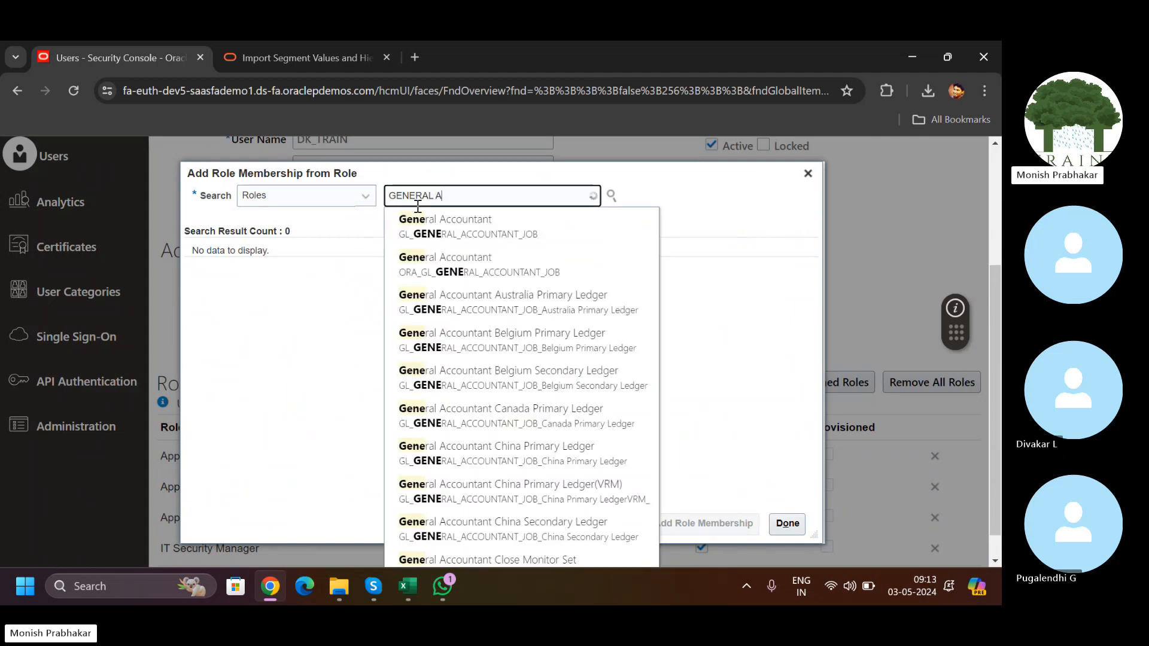
{"action": "left_click", "coordinate": [492, 227]}
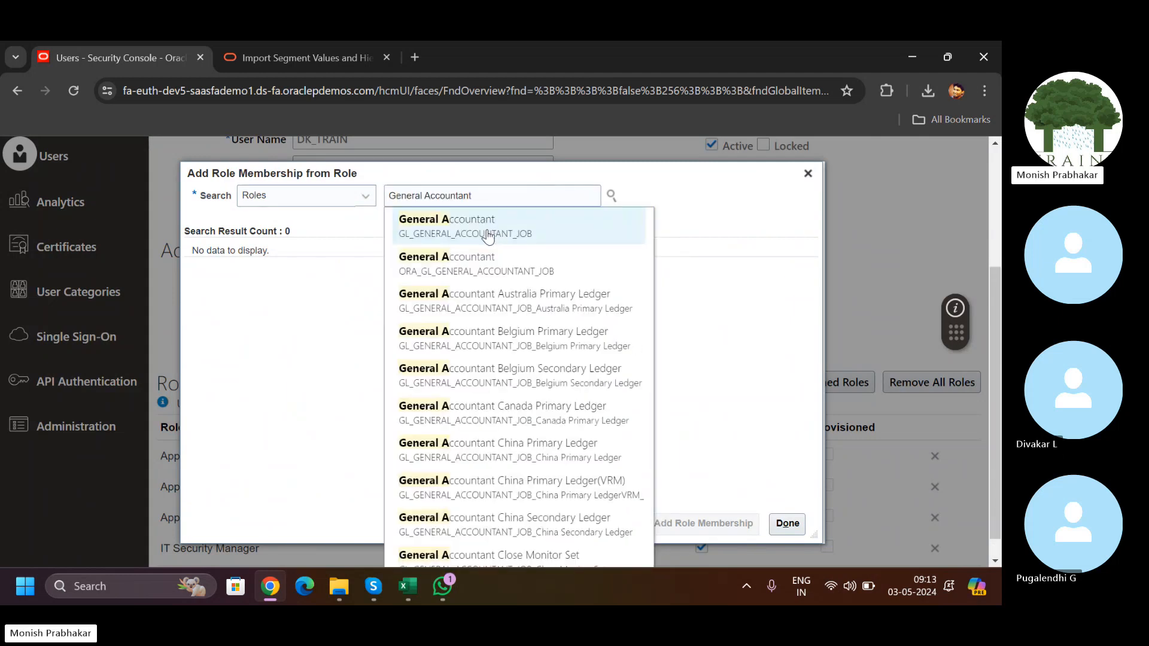
{"action": "left_click", "coordinate": [406, 267]}
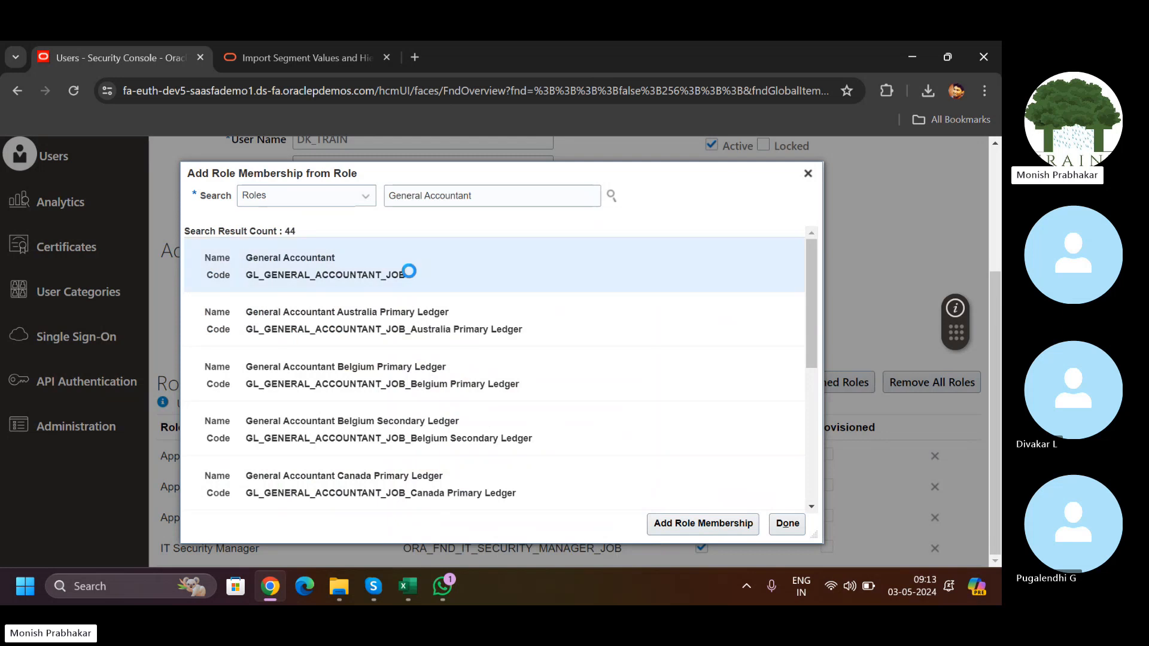
{"action": "left_click", "coordinate": [695, 525]}
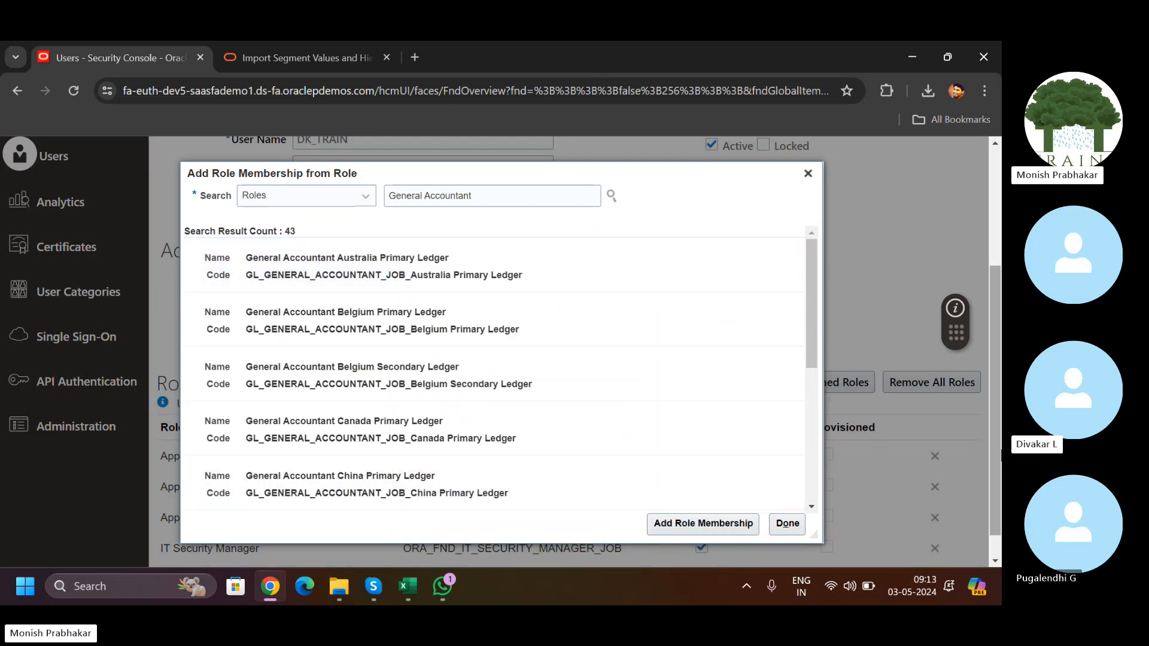
{"action": "left_click", "coordinate": [787, 524]}
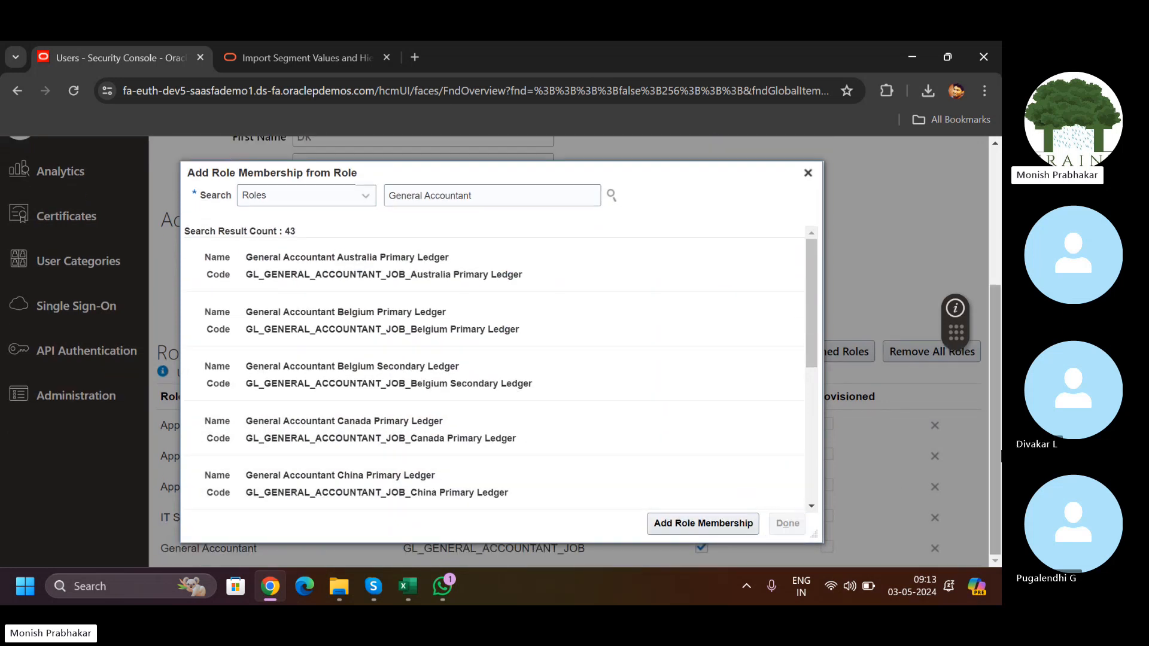
Step: Add the General Accounting Manager role with code GL_GENERAL_ACCOUNTING_MANAGER_JOB to the DK_TRAIN user account
{"action": "left_click", "coordinate": [669, 359]}
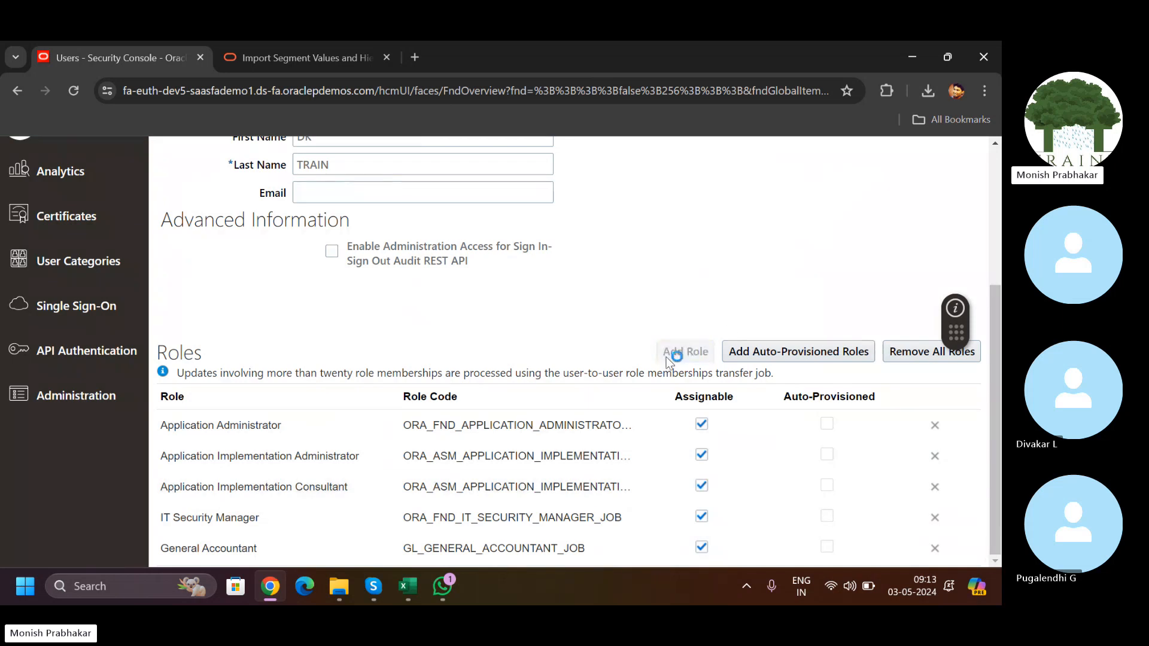
{"action": "left_click", "coordinate": [409, 193]}
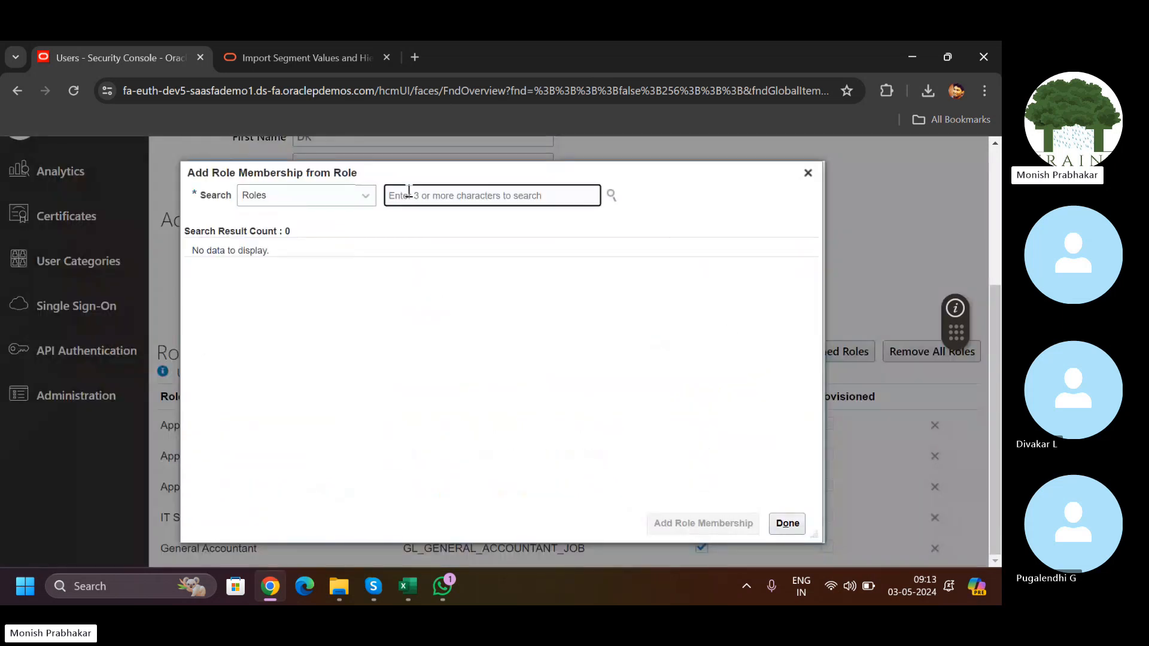
{"action": "type", "text": "GENERAL"}
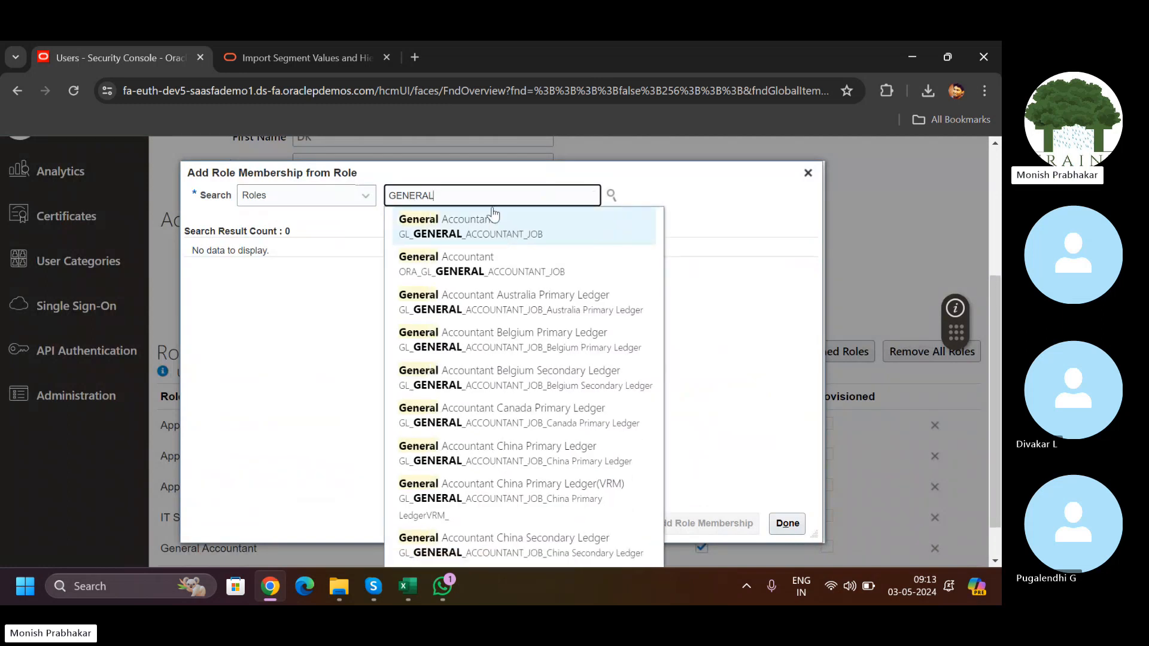
{"action": "type", "text": " ACC"}
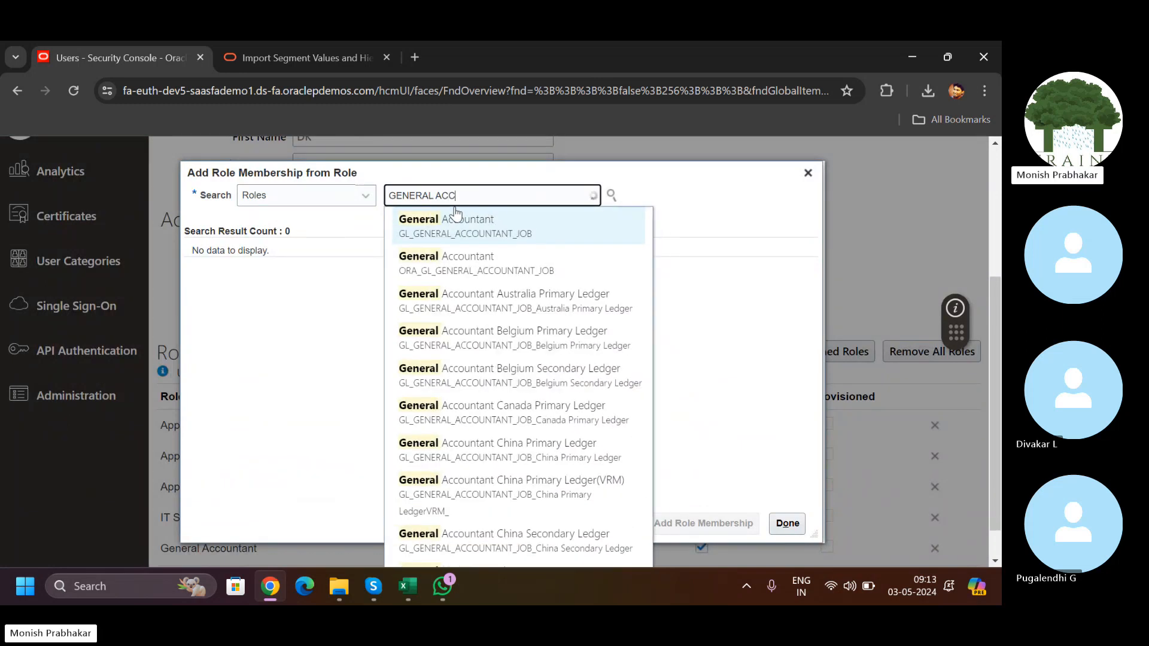
{"action": "type", "text": "OUNTI"}
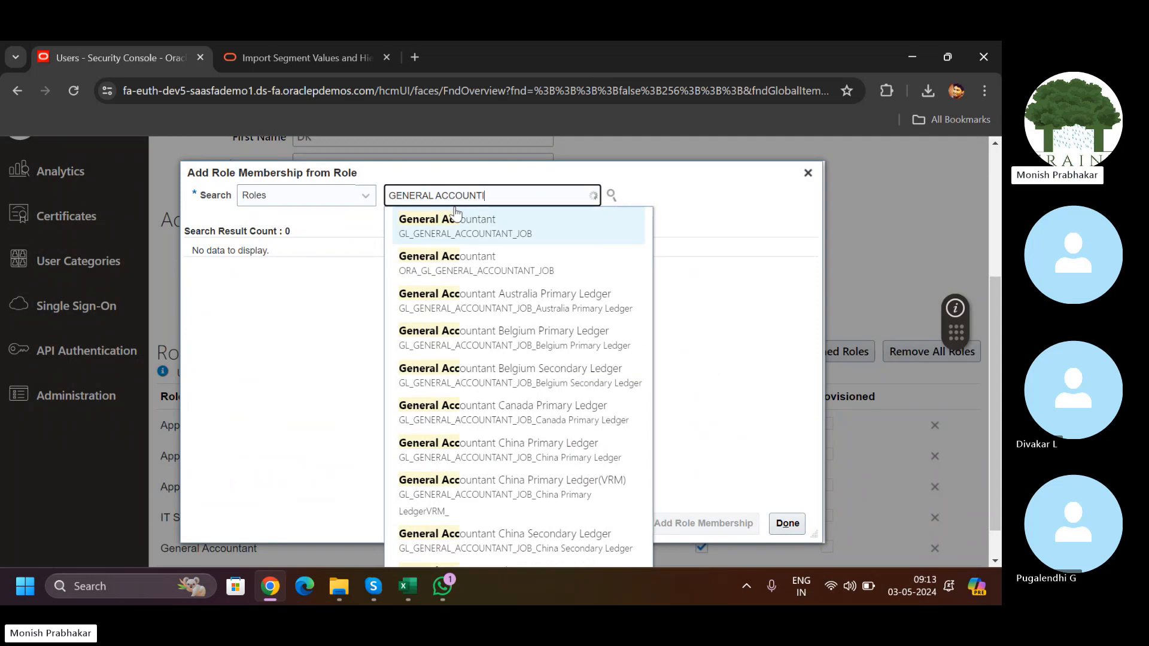
{"action": "type", "text": "NG"}
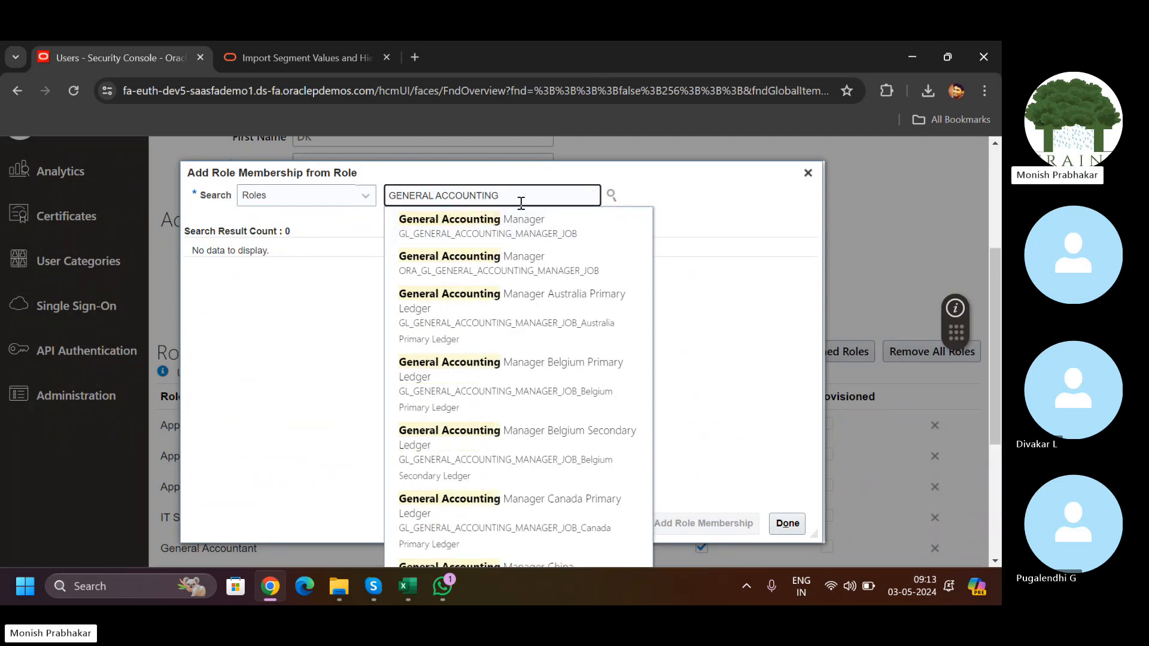
{"action": "left_click", "coordinate": [500, 231]}
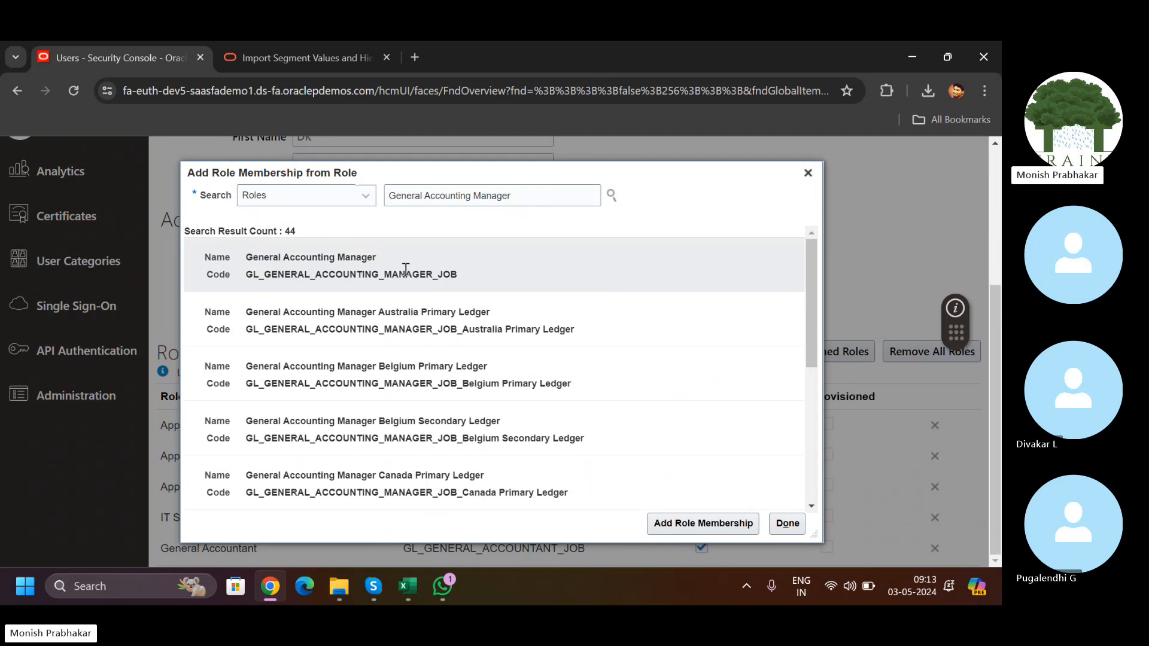
{"action": "left_click", "coordinate": [405, 270]}
{"action": "left_click", "coordinate": [708, 530]}
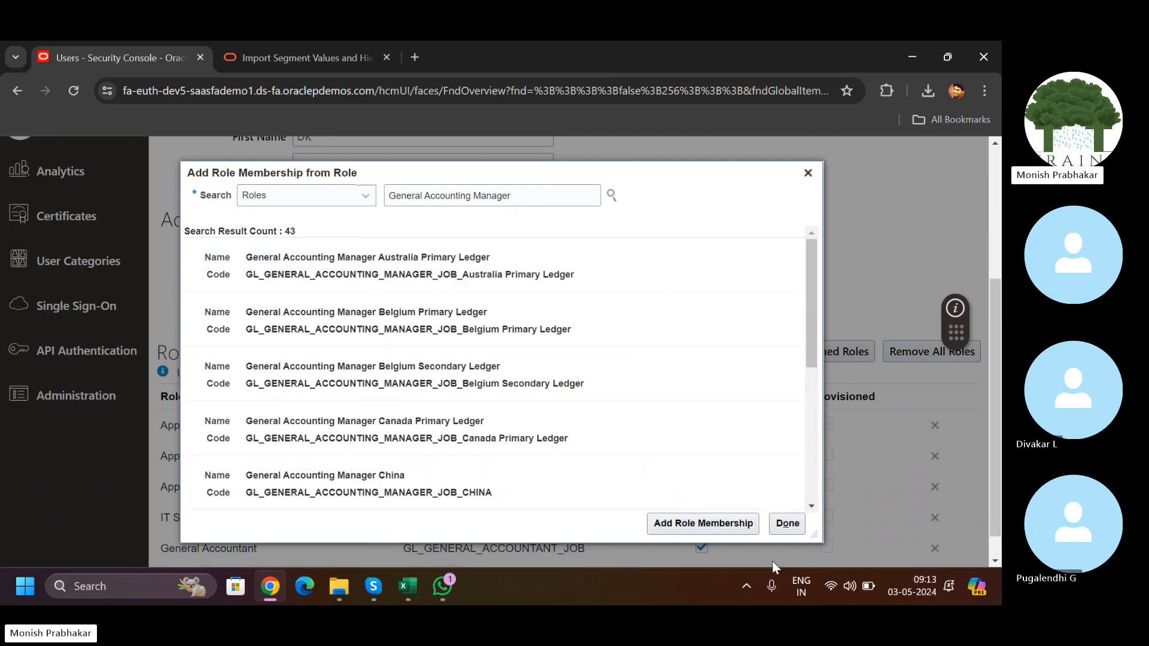
Step: Finish adding roles, save the DK_TRAIN user account and close its details
{"action": "left_click", "coordinate": [787, 524]}
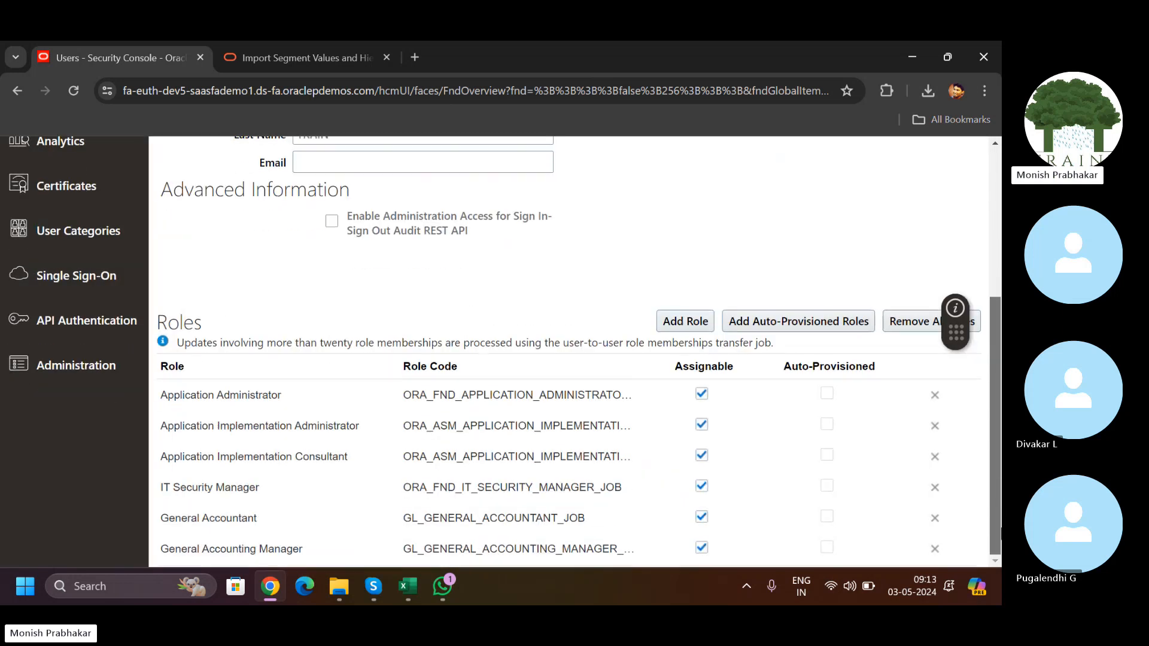
{"action": "scroll", "coordinate": [838, 230], "scroll_direction": "up", "scroll_amount": 5}
{"action": "left_click", "coordinate": [815, 208]}
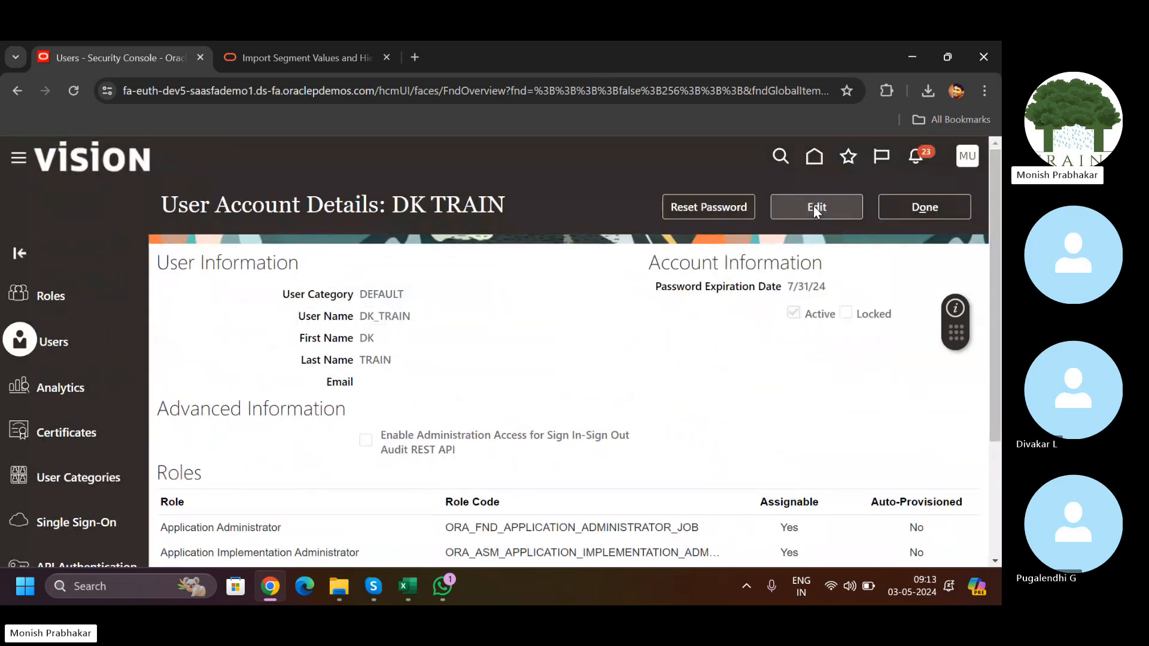
{"action": "left_click", "coordinate": [903, 201]}
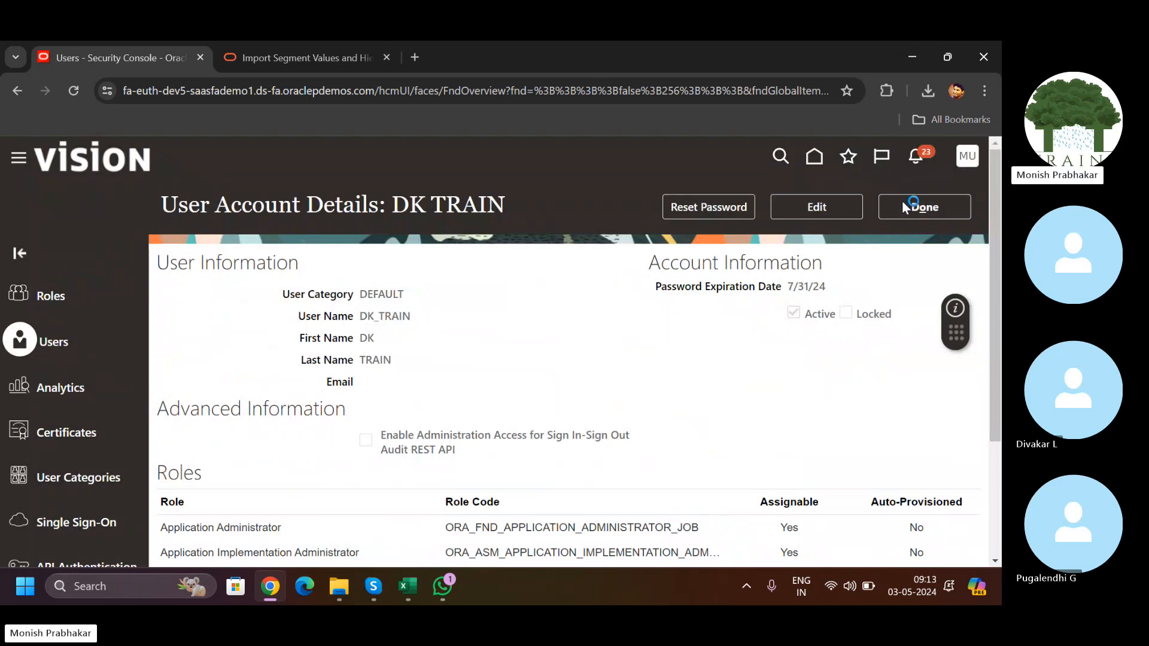
Step: Go to Setup and Maintenance and open the search for setup tasks
{"action": "left_click", "coordinate": [967, 158]}
{"action": "left_click", "coordinate": [689, 392]}
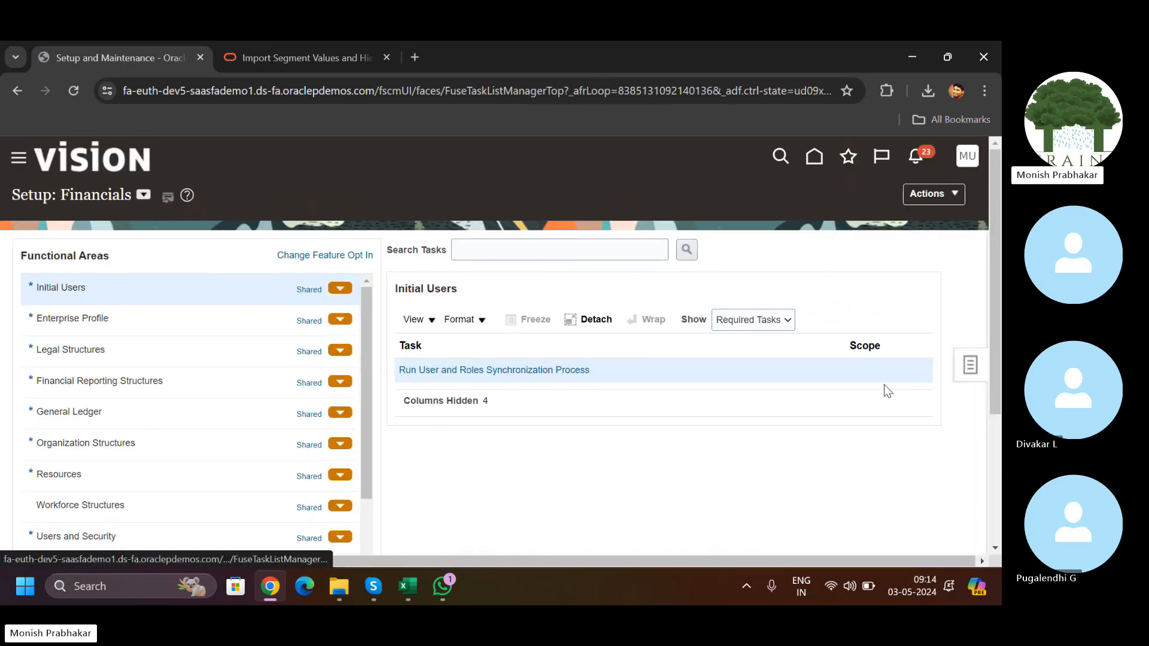
{"action": "left_click", "coordinate": [970, 365]}
{"action": "left_click", "coordinate": [874, 417]}
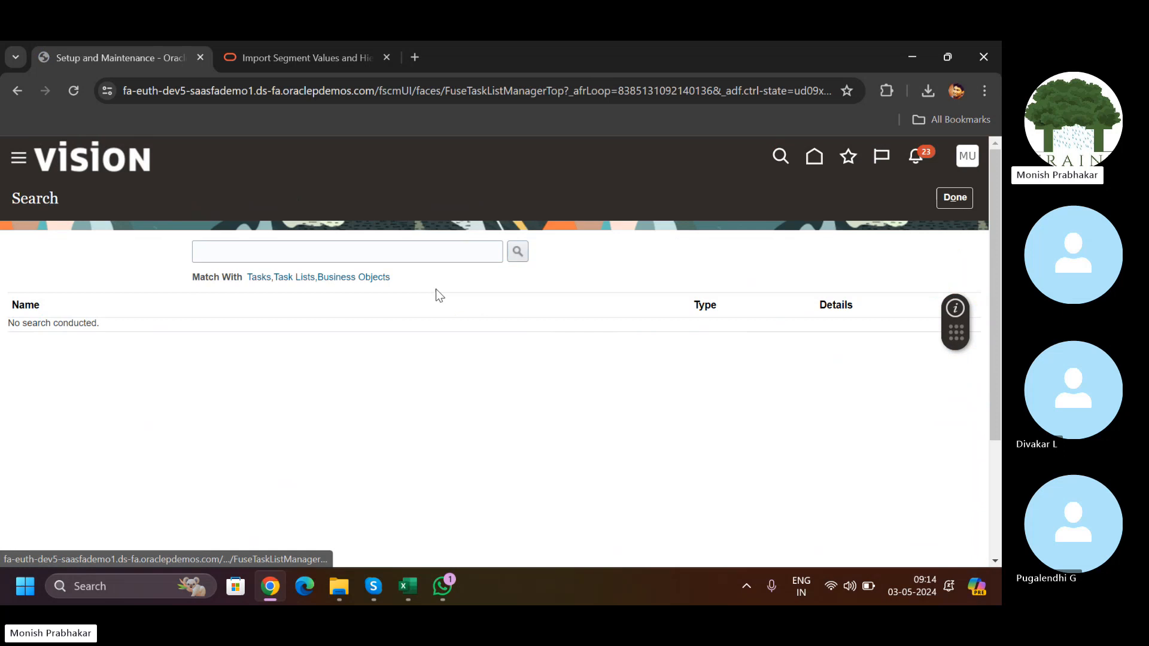
Step: Search the setup tasks for "manage data access" and open Manage Data Access Set Data Access for Users
{"action": "left_click", "coordinate": [331, 259]}
{"action": "type", "text": "M"}
{"action": "key", "text": "Caps_Lock"}
{"action": "type", "text": "ana"}
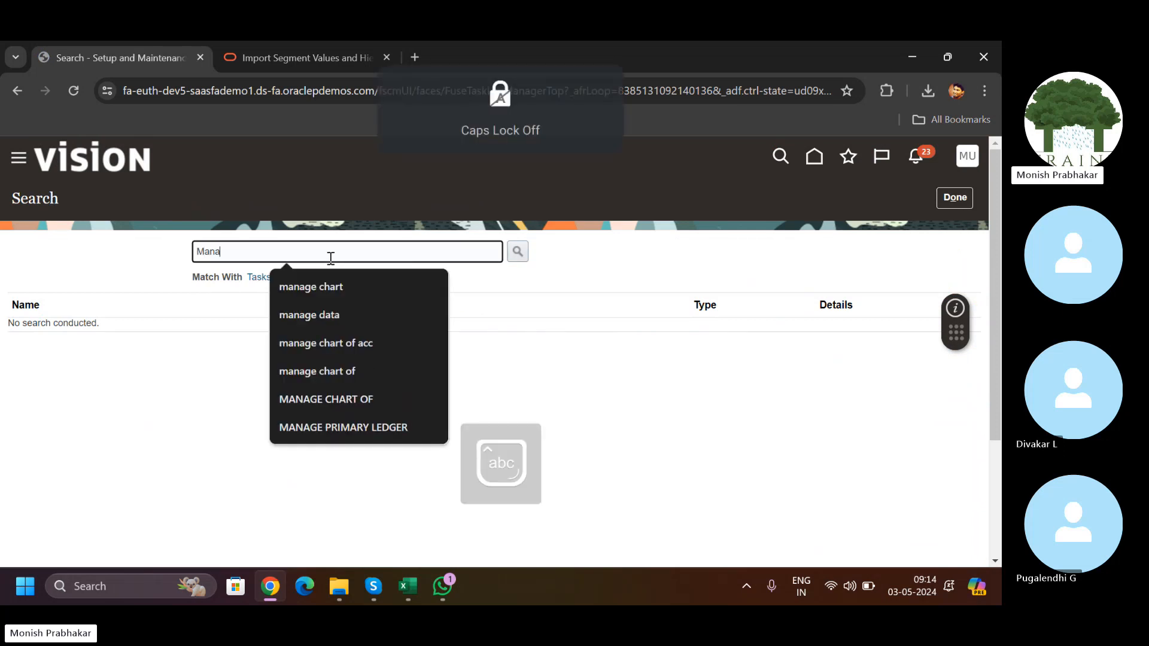
{"action": "type", "text": "ge data acce"}
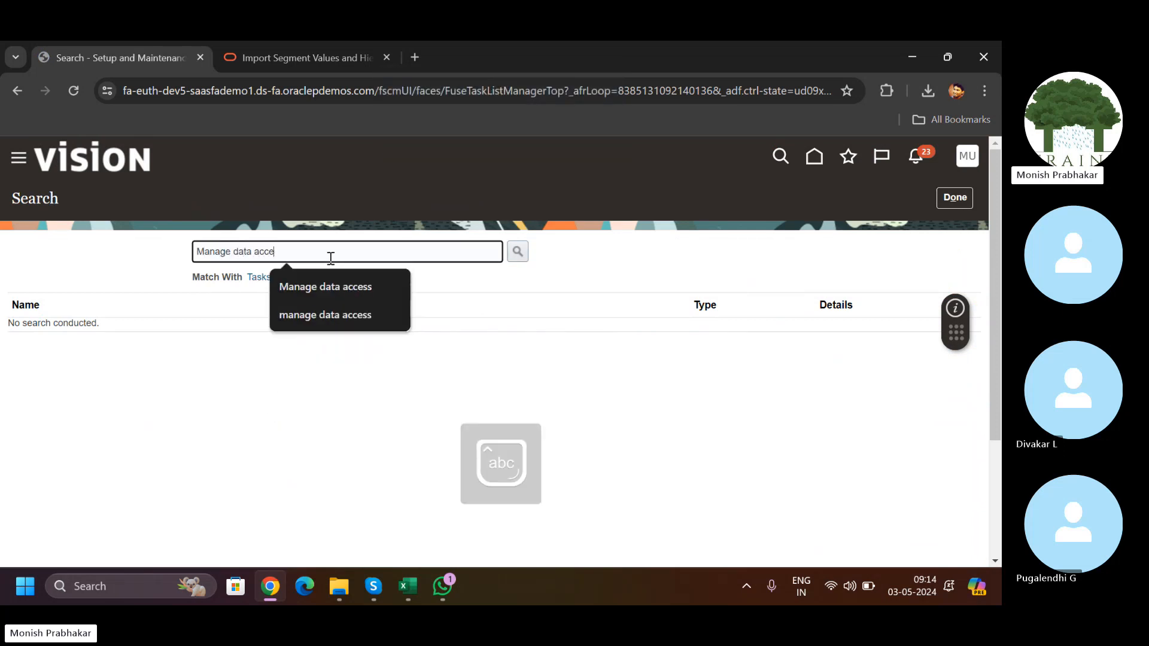
{"action": "type", "text": "ss"}
{"action": "key", "text": "Return"}
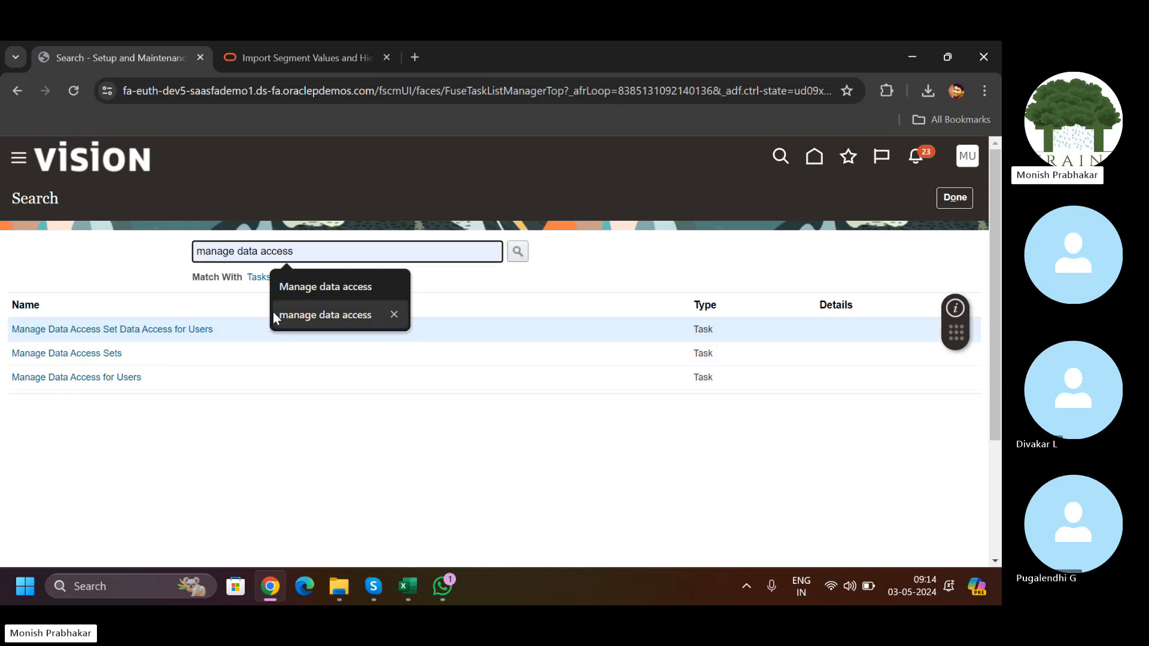
{"action": "left_click", "coordinate": [161, 329]}
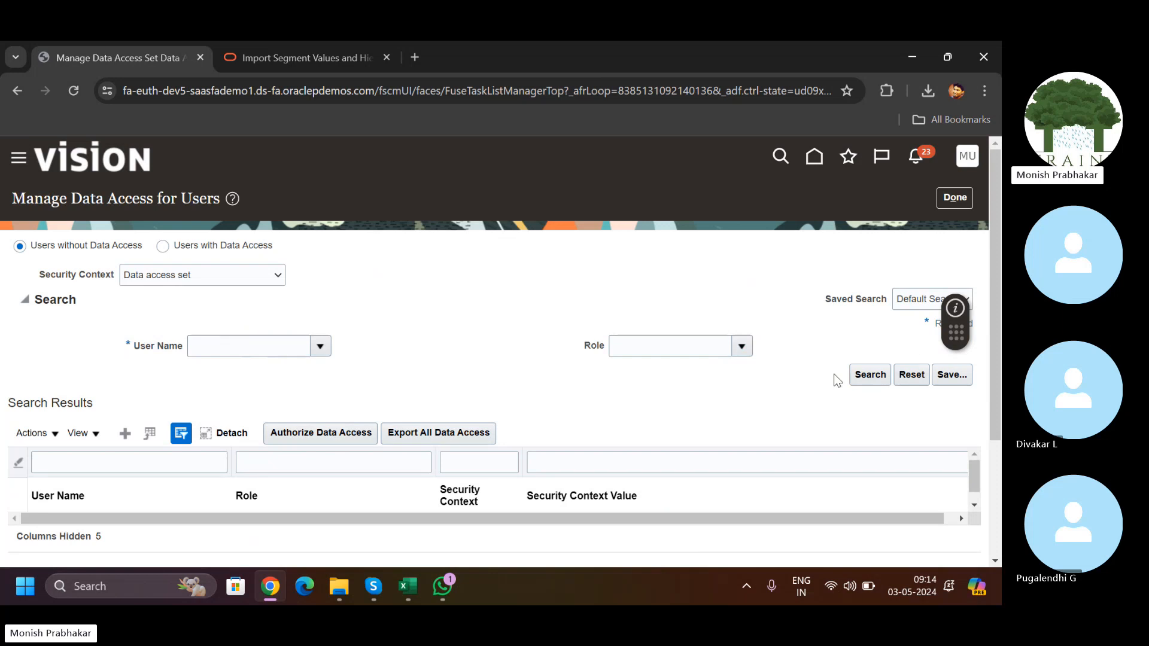
Step: Create a data access entry for user DK_TRAIN with role General Accountant and security context Data access set
{"action": "left_click", "coordinate": [124, 434]}
{"action": "left_click", "coordinate": [236, 373]}
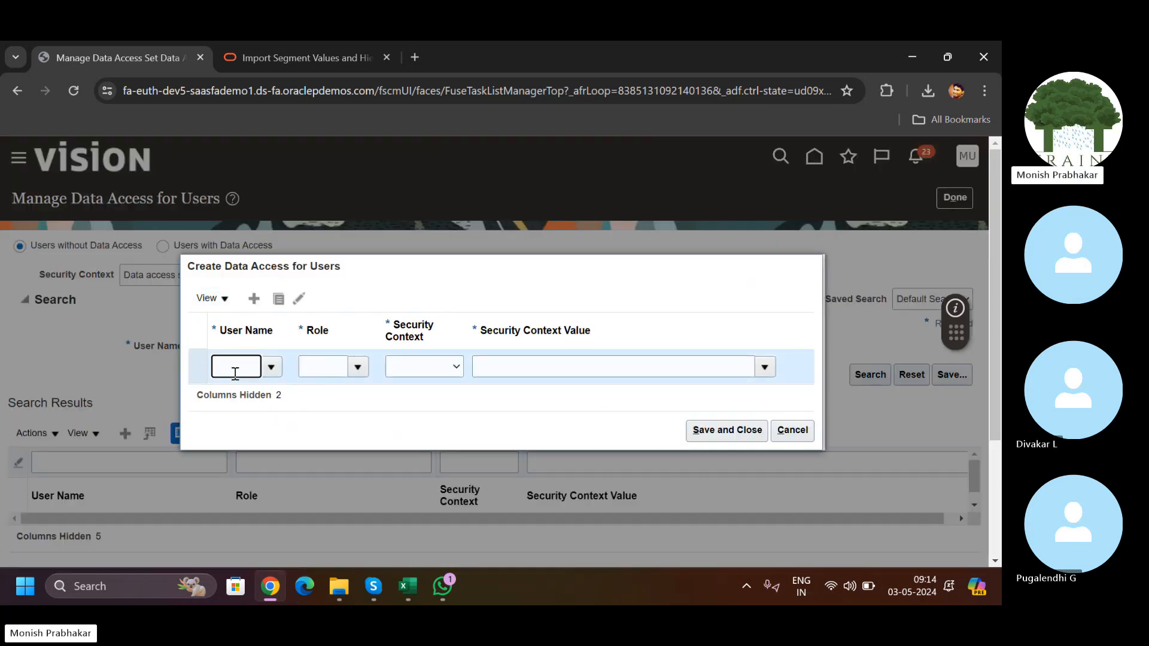
{"action": "type", "text": "dk"}
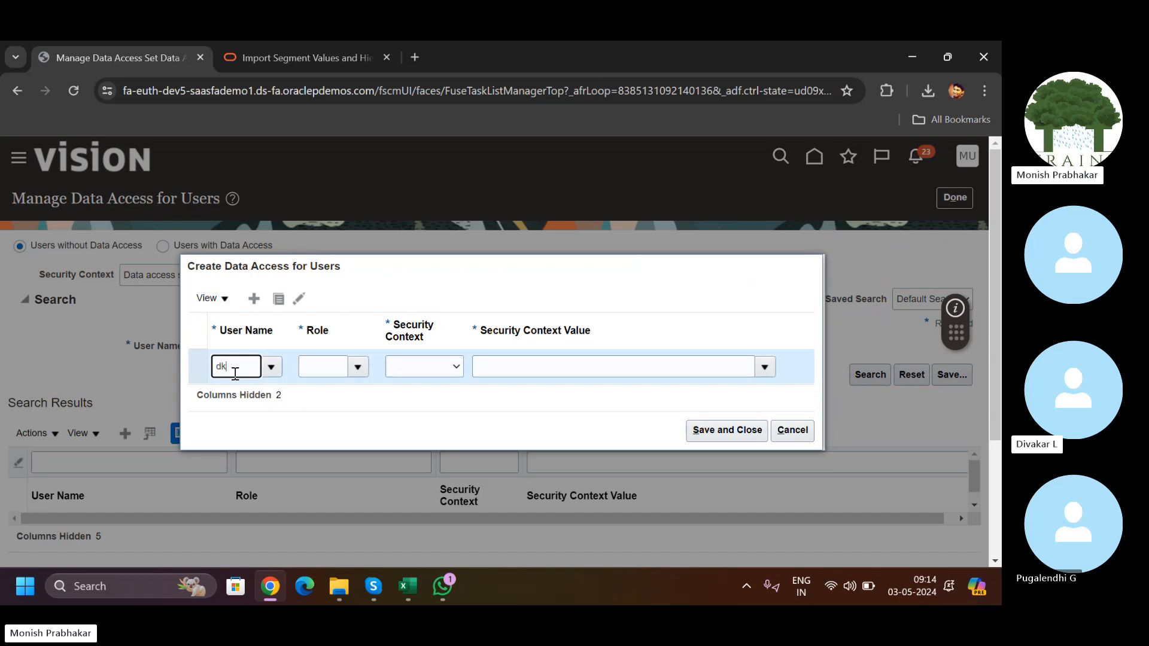
{"action": "left_click", "coordinate": [236, 408]}
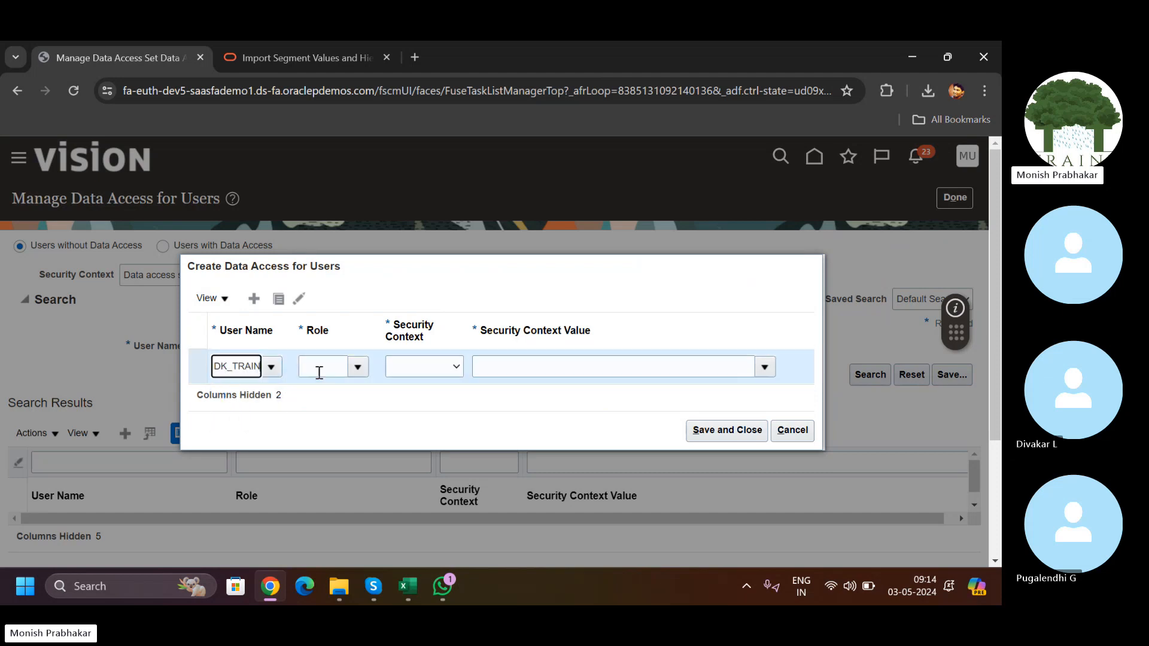
{"action": "left_click", "coordinate": [335, 370]}
{"action": "type", "text": "gene"}
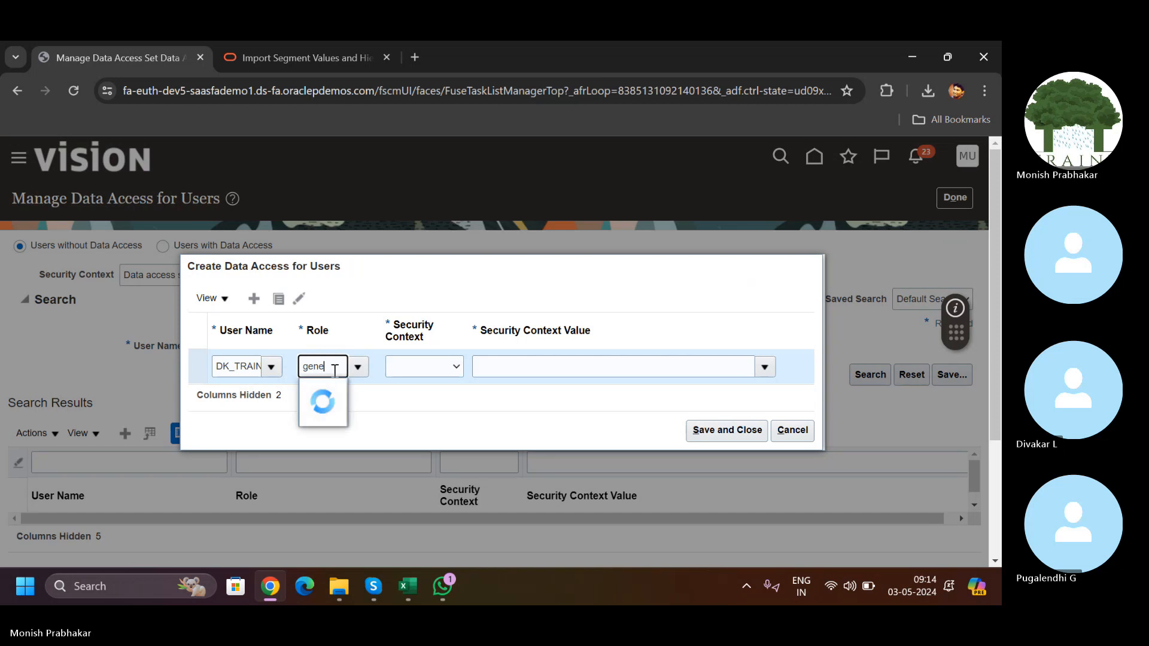
{"action": "left_click", "coordinate": [333, 391]}
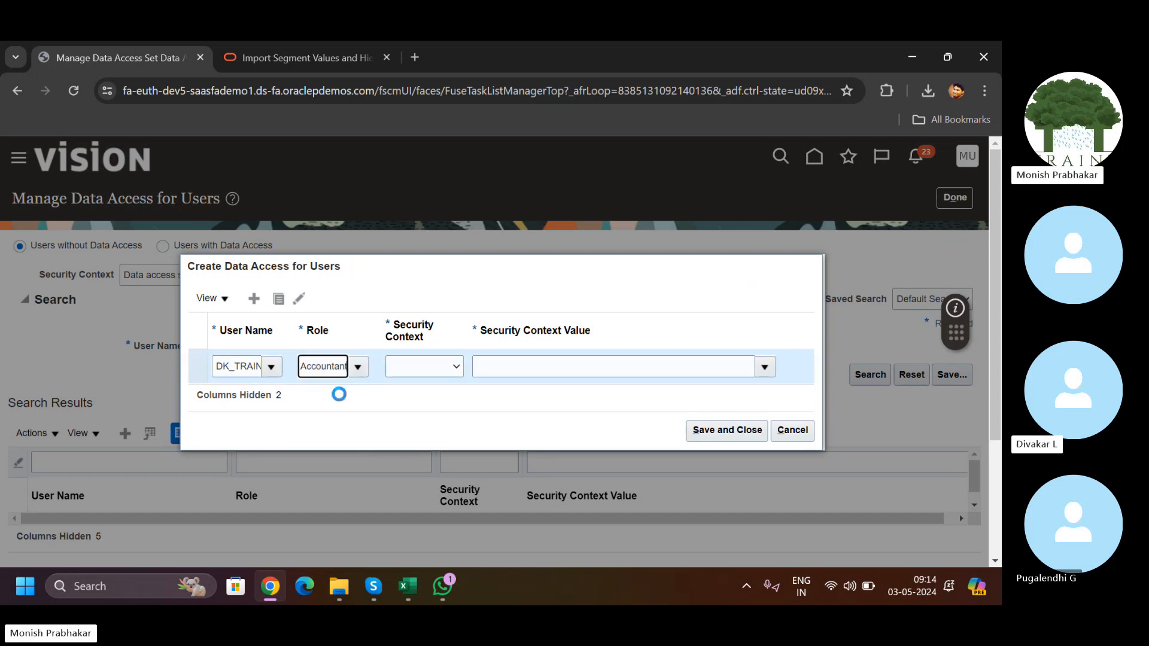
{"action": "left_click", "coordinate": [432, 372]}
{"action": "left_click", "coordinate": [428, 396]}
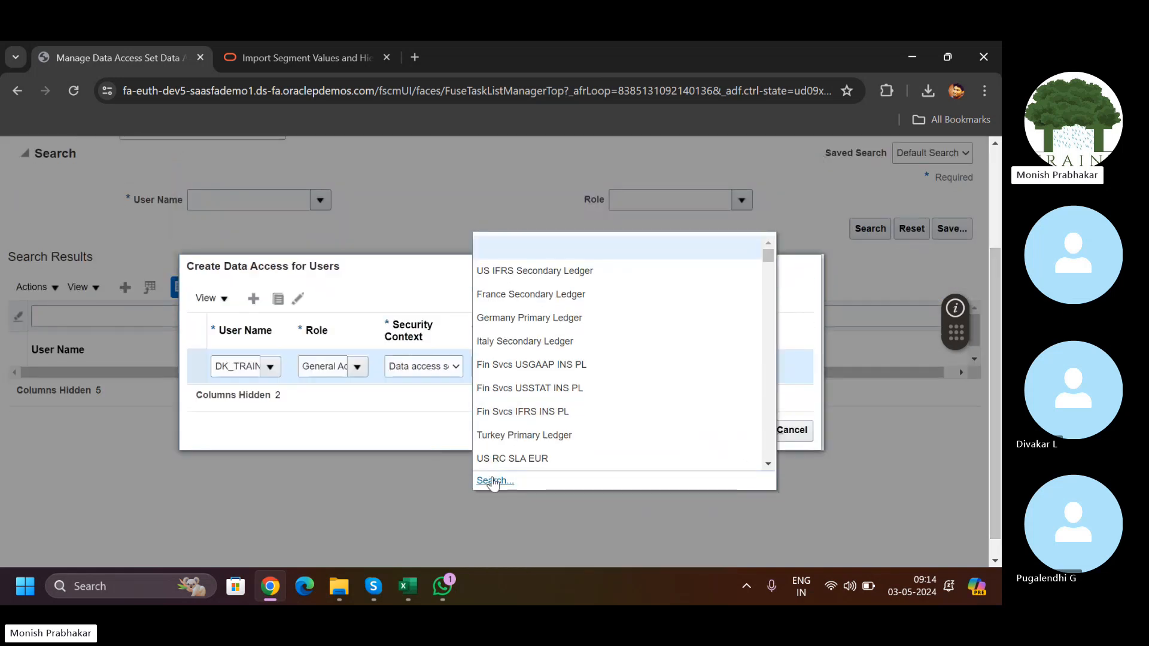
Step: Search the security context values for "Apollo" and assign Apollo US Primary Ledger to the General Accountant entry
{"action": "left_click", "coordinate": [492, 476]}
{"action": "left_click", "coordinate": [479, 333]}
{"action": "type", "text": "apollo"}
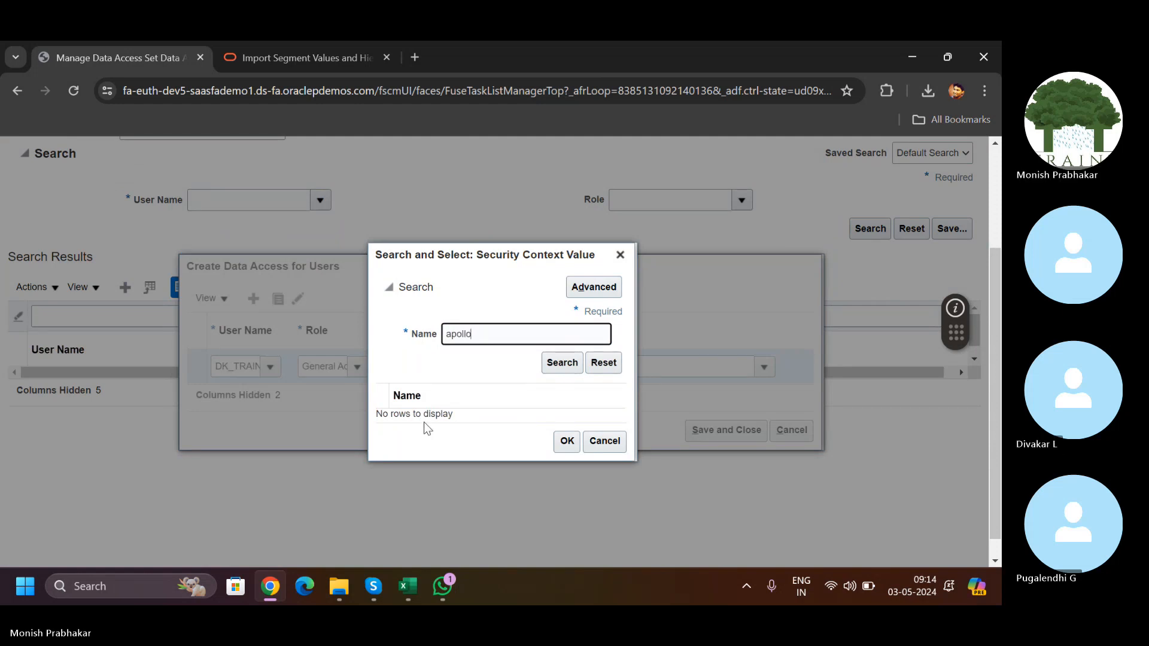
{"action": "left_click", "coordinate": [559, 366]}
{"action": "left_click", "coordinate": [453, 334]}
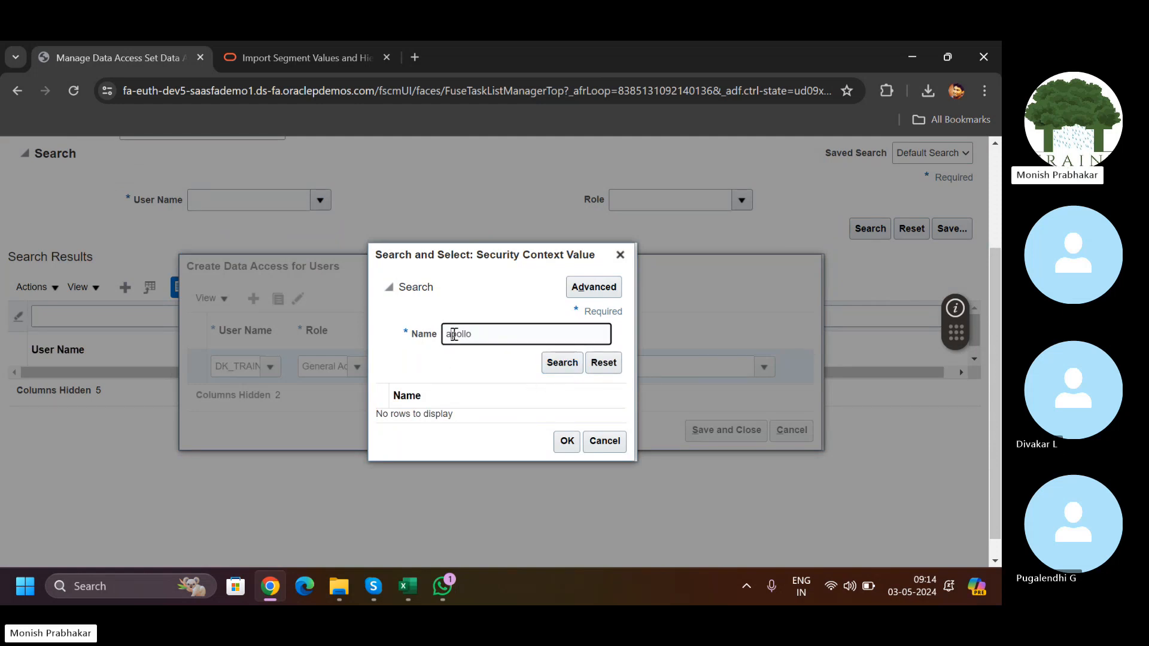
{"action": "key", "text": "BackSpace"}
{"action": "key", "text": "Caps_Lock"}
{"action": "type", "text": "A"}
{"action": "key", "text": "Return"}
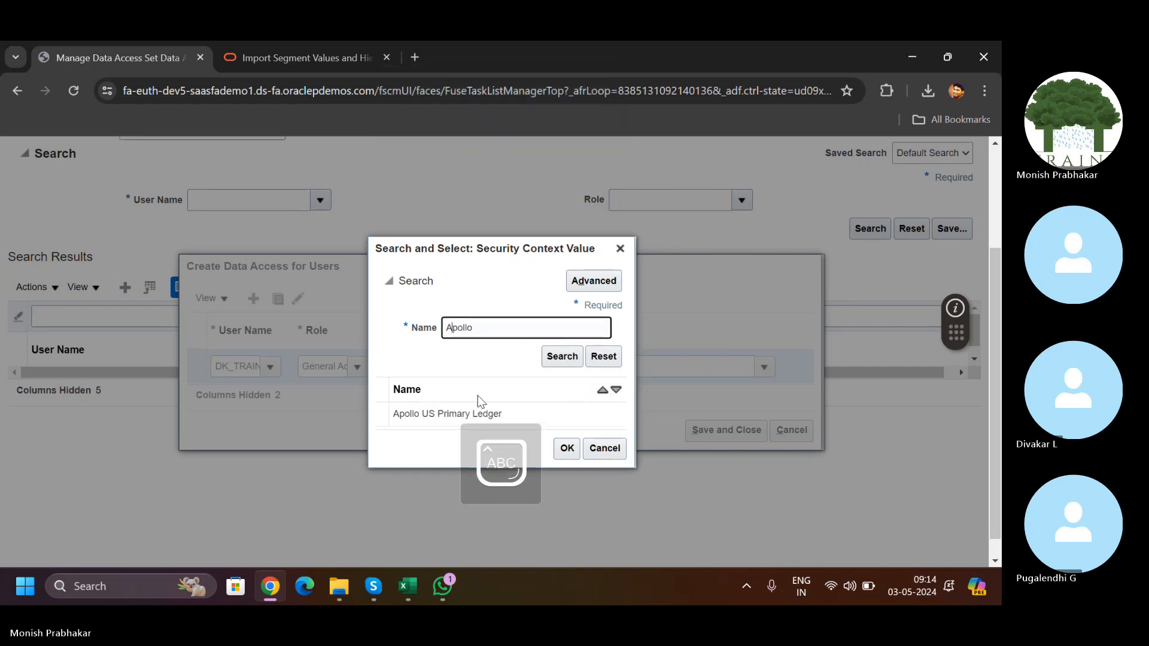
{"action": "left_click", "coordinate": [443, 412]}
{"action": "left_click", "coordinate": [567, 448]}
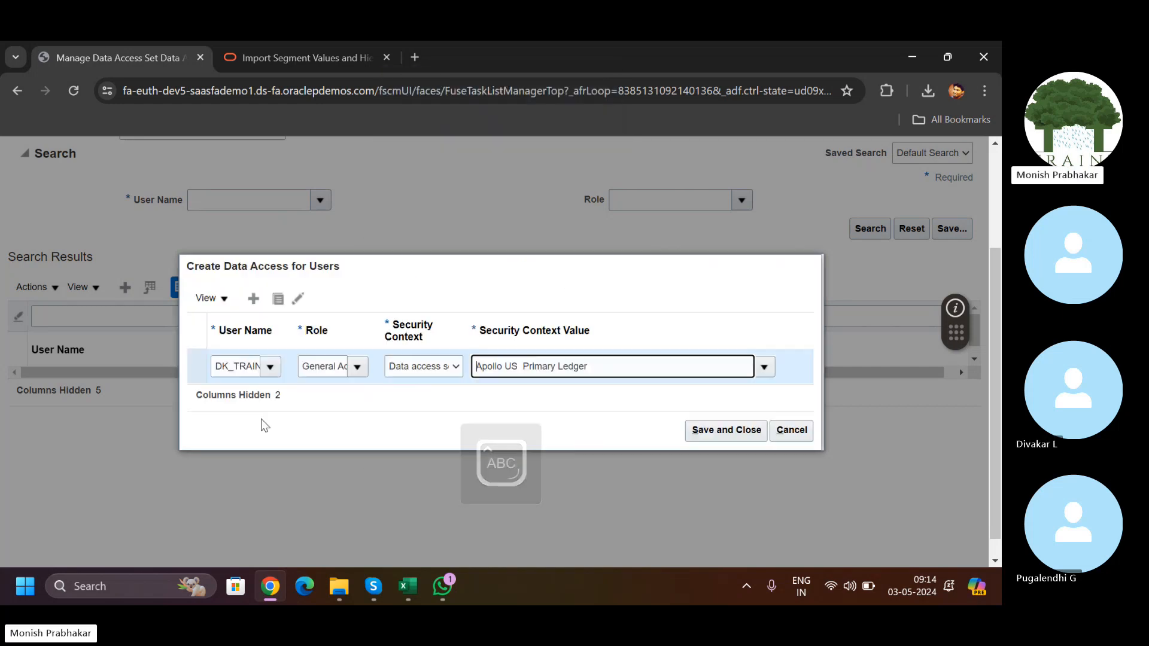
Step: Add a second data access entry for DK_TRAIN with role General Accounting Manager and security context Data access set
{"action": "left_click", "coordinate": [253, 299]}
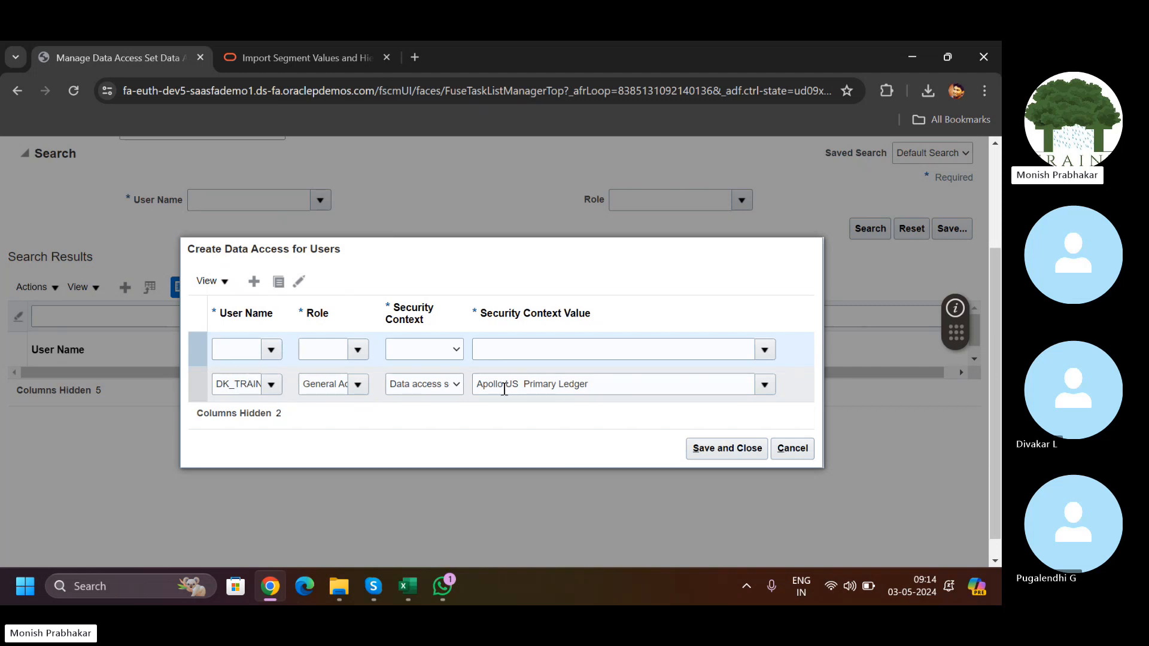
{"action": "left_click_drag", "start_coordinate": [613, 388], "coordinate": [443, 387]}
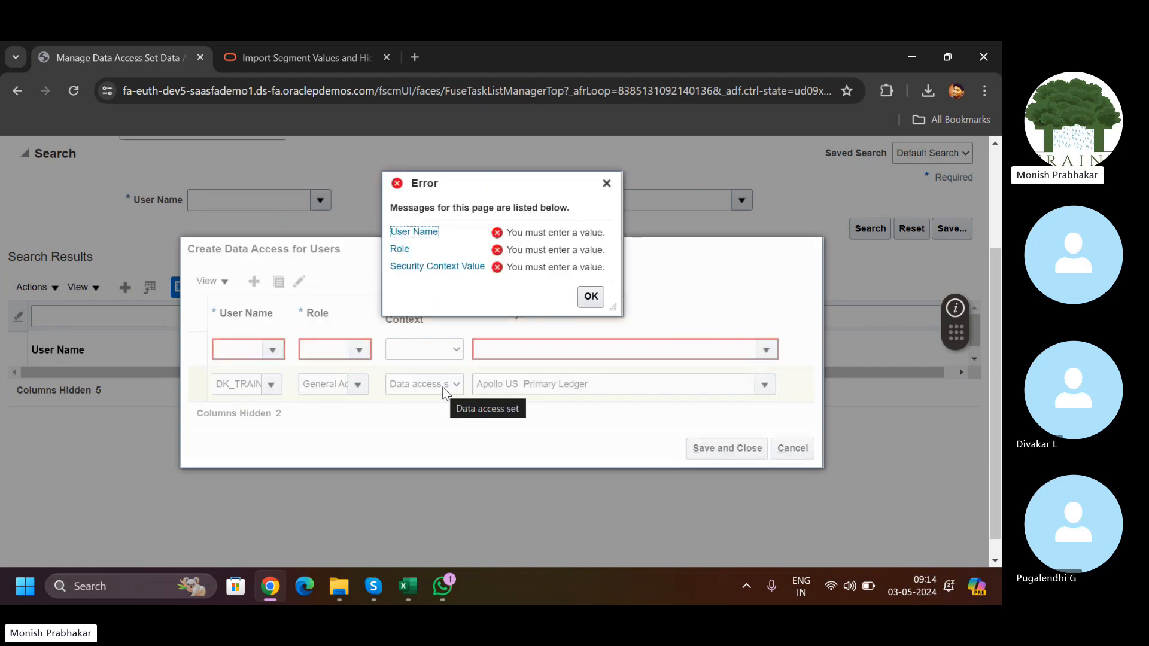
{"action": "left_click", "coordinate": [231, 346]}
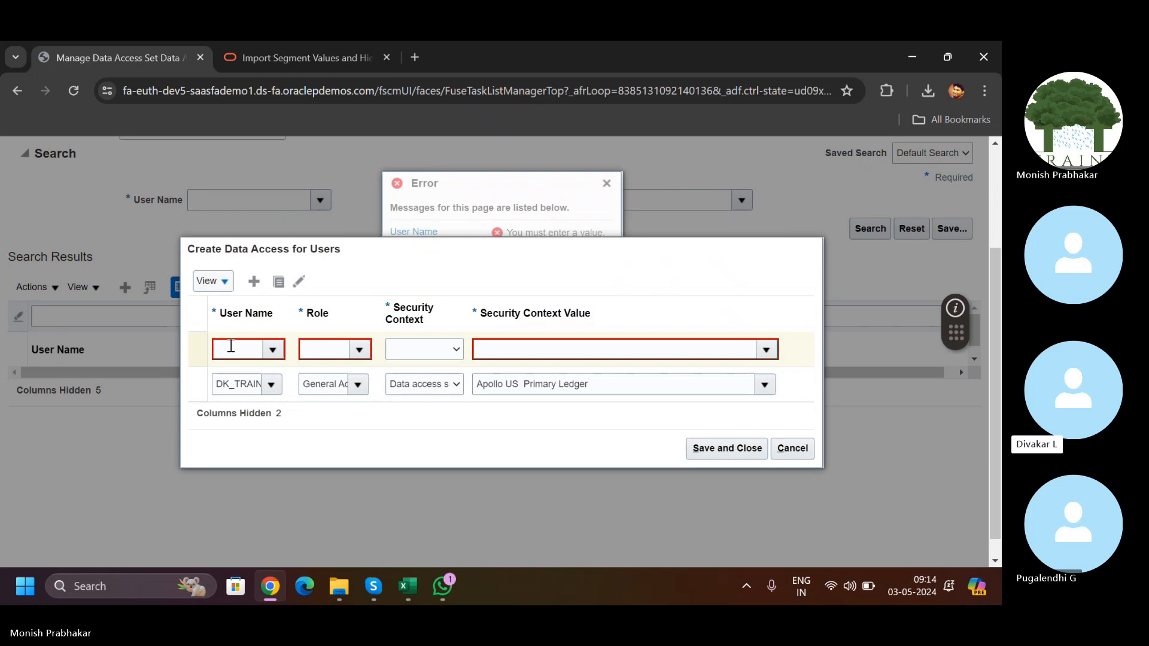
{"action": "left_click", "coordinate": [271, 349]}
{"action": "left_click", "coordinate": [240, 375]}
{"action": "left_click", "coordinate": [366, 352]}
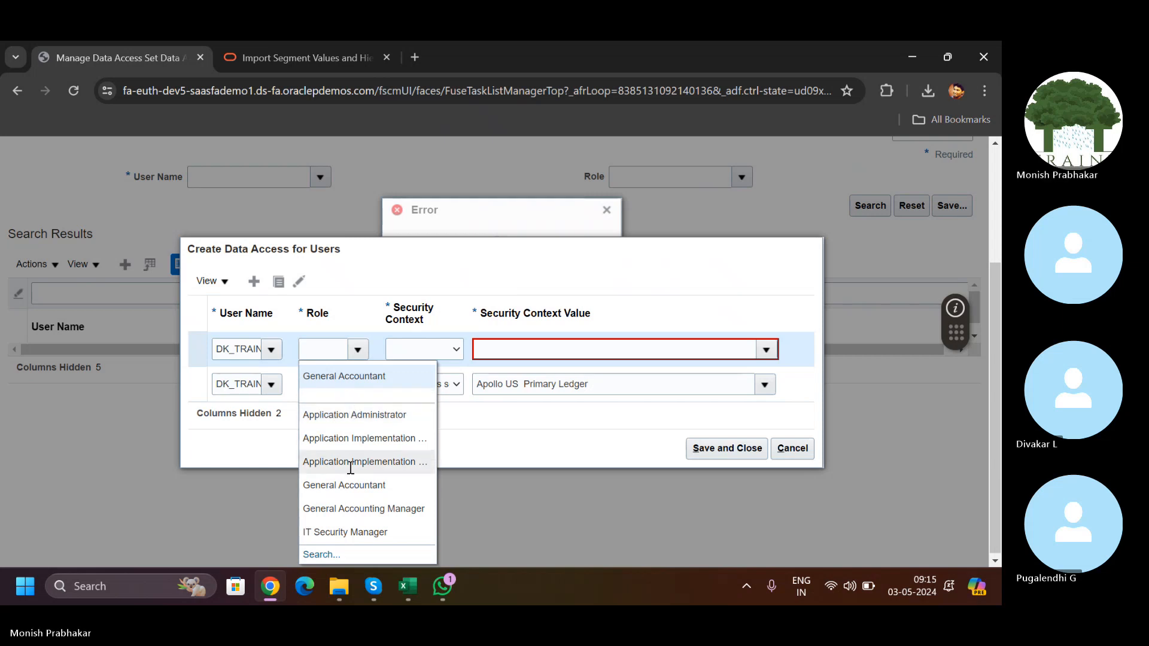
{"action": "left_click", "coordinate": [359, 508]}
{"action": "left_click", "coordinate": [446, 349]}
{"action": "left_click", "coordinate": [436, 381]}
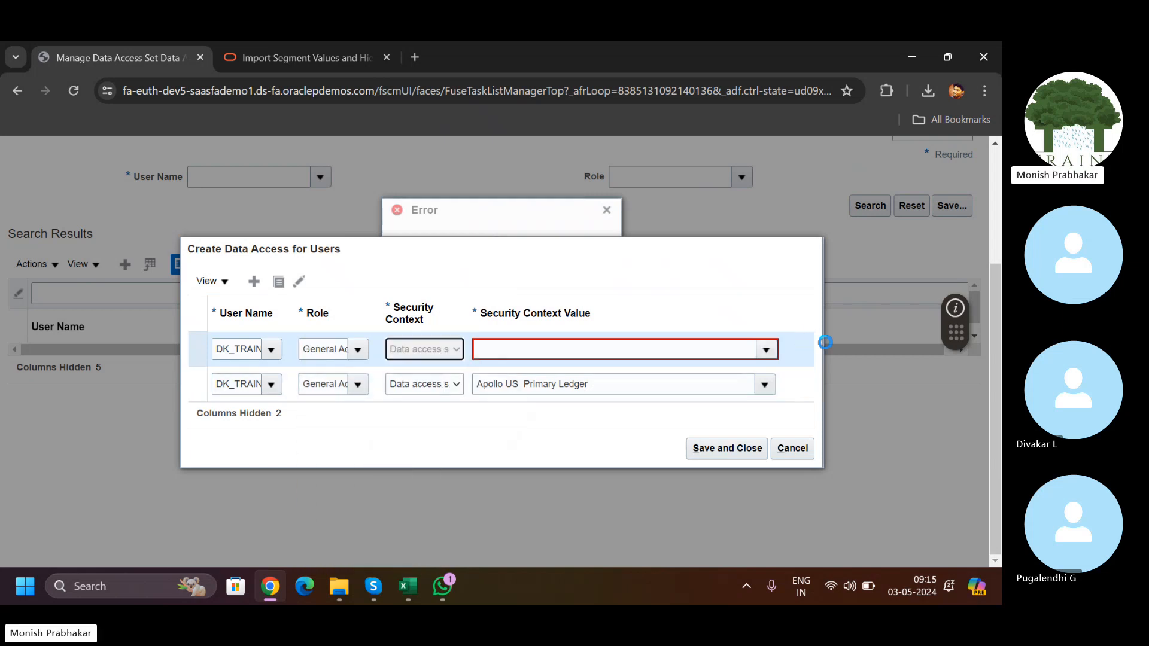
Step: Assign Apollo US Primary Ledger to the General Accounting Manager entry, then save the data access entries and leave the task
{"action": "left_click", "coordinate": [759, 352]}
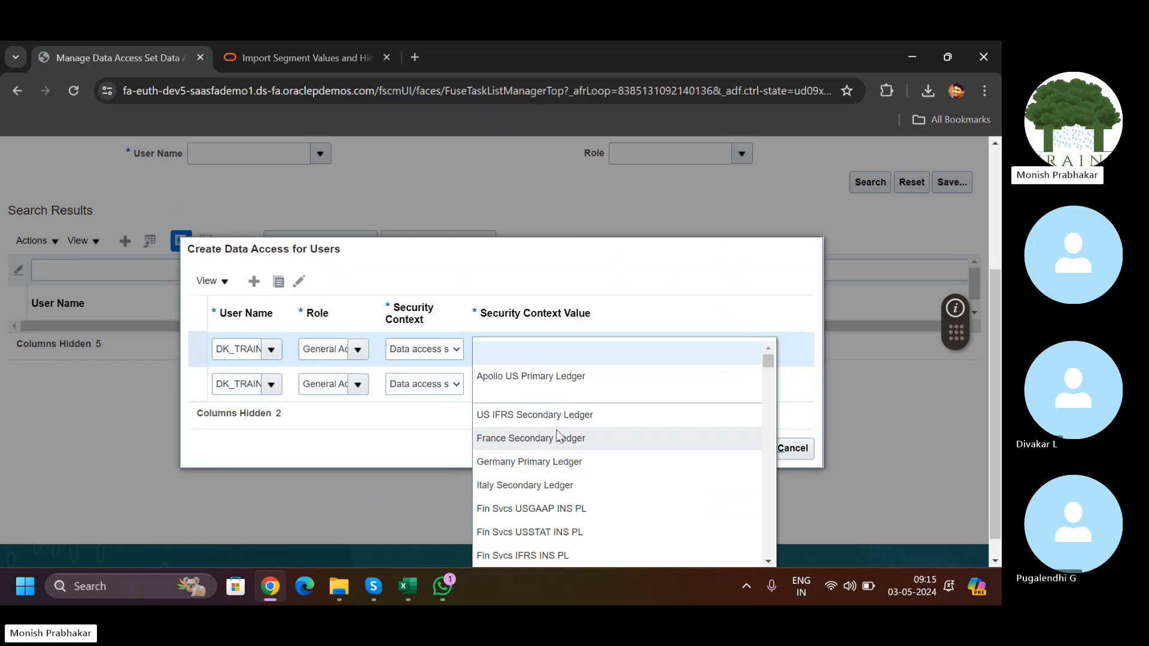
{"action": "left_click", "coordinate": [531, 377]}
{"action": "left_click", "coordinate": [730, 450]}
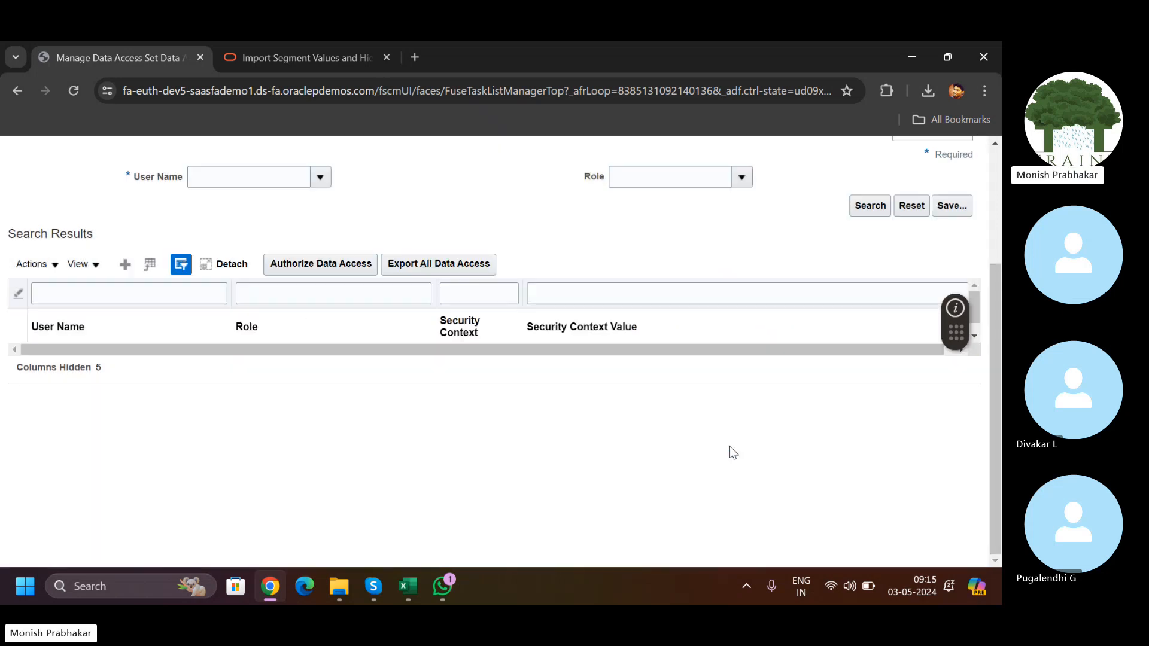
{"action": "scroll", "coordinate": [856, 335], "scroll_direction": "up", "scroll_amount": 3}
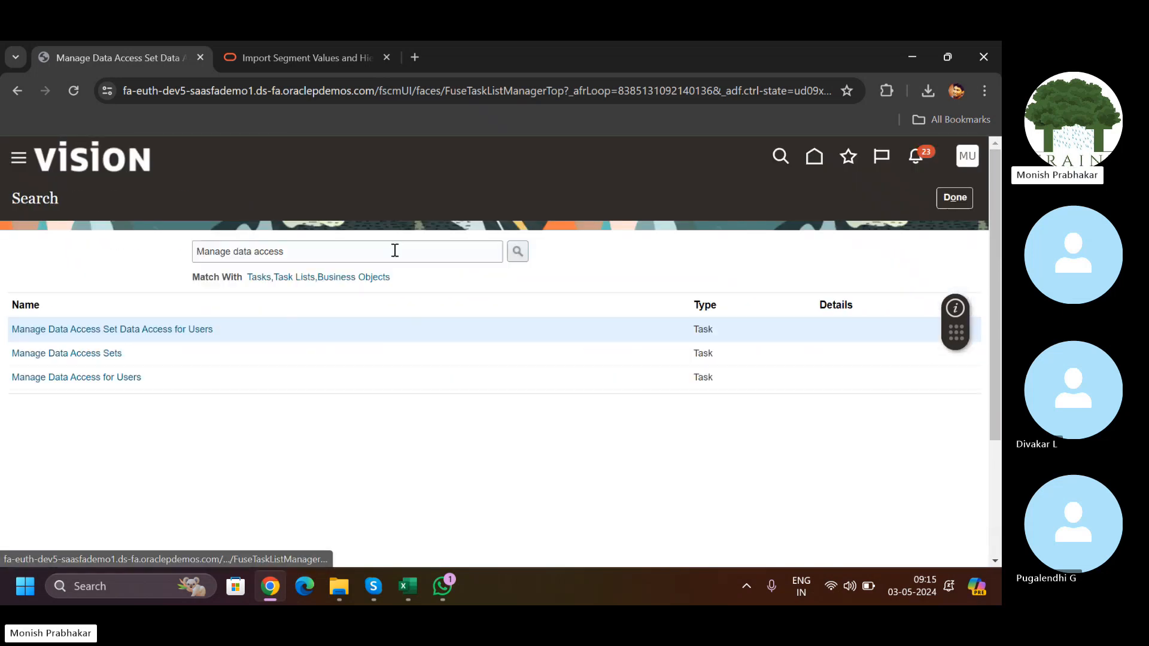
{"action": "left_click", "coordinate": [955, 198]}
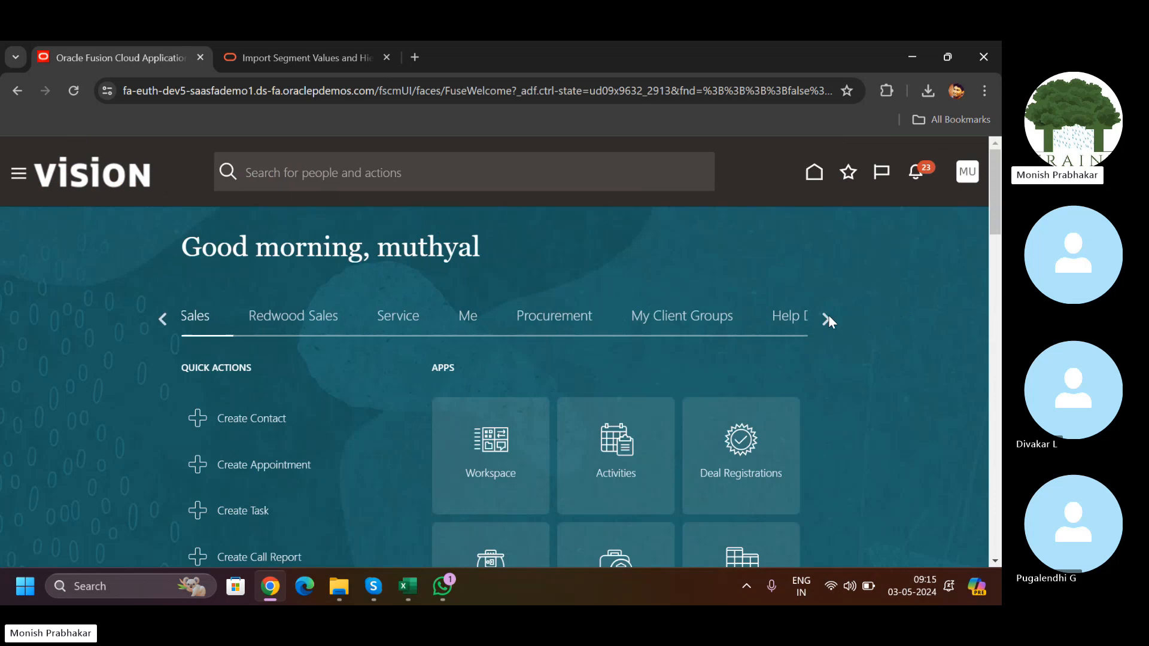
Step: Open the Scheduled Processes work area from the Tools apps on the home page
{"action": "left_click", "coordinate": [828, 319]}
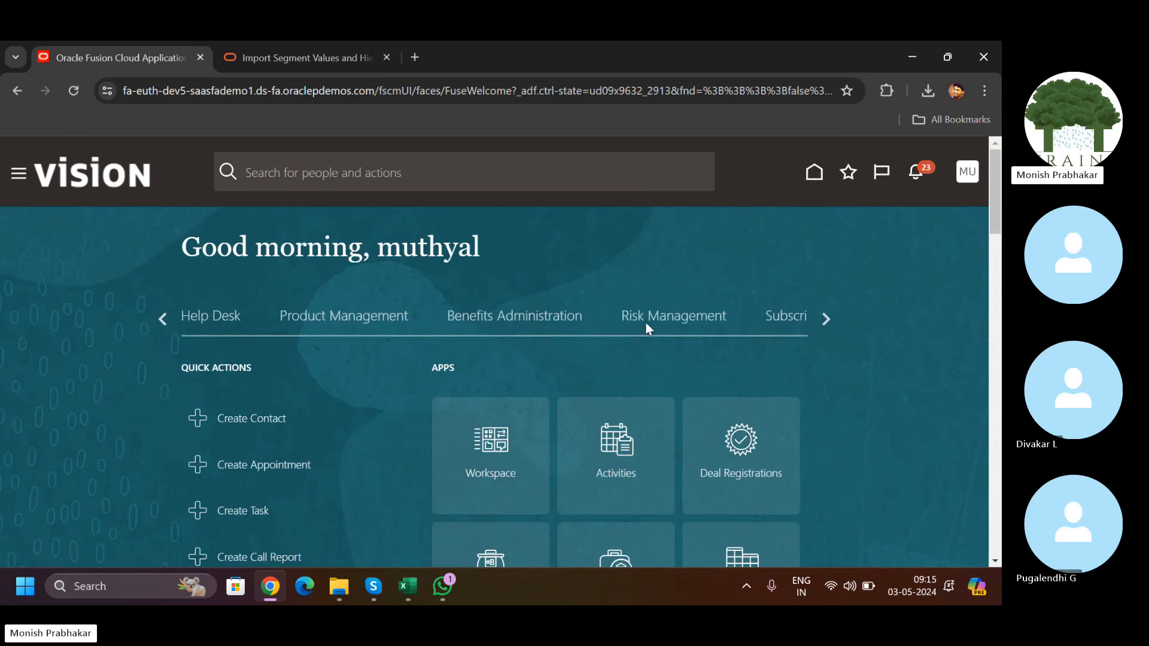
{"action": "left_click", "coordinate": [824, 319]}
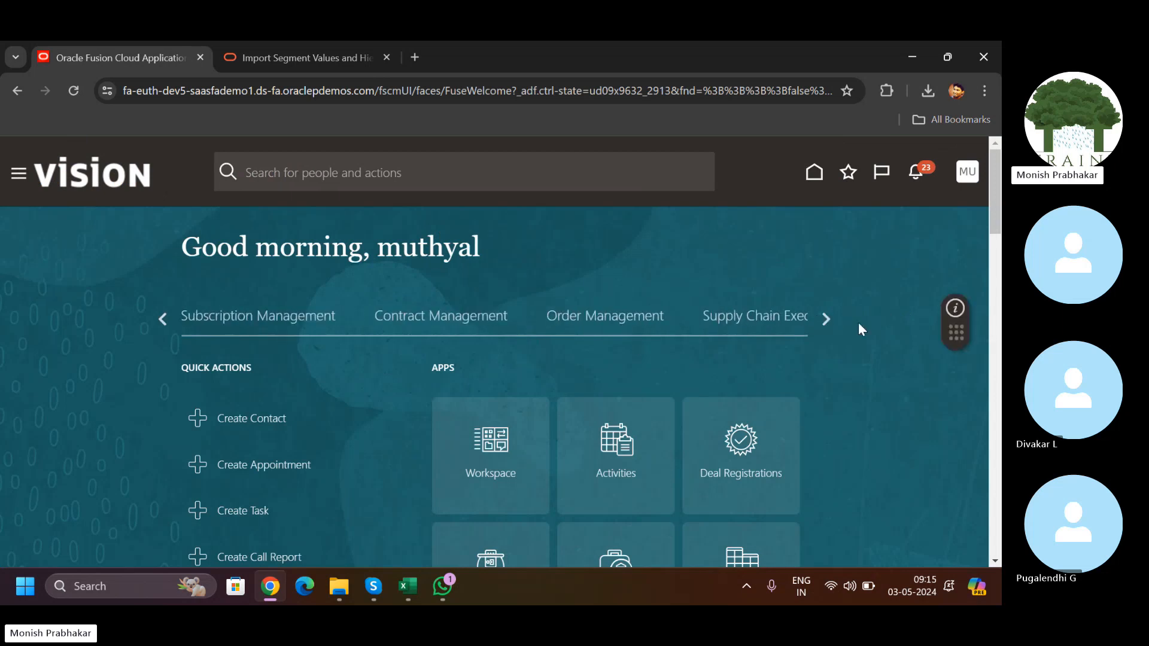
{"action": "left_click", "coordinate": [819, 315]}
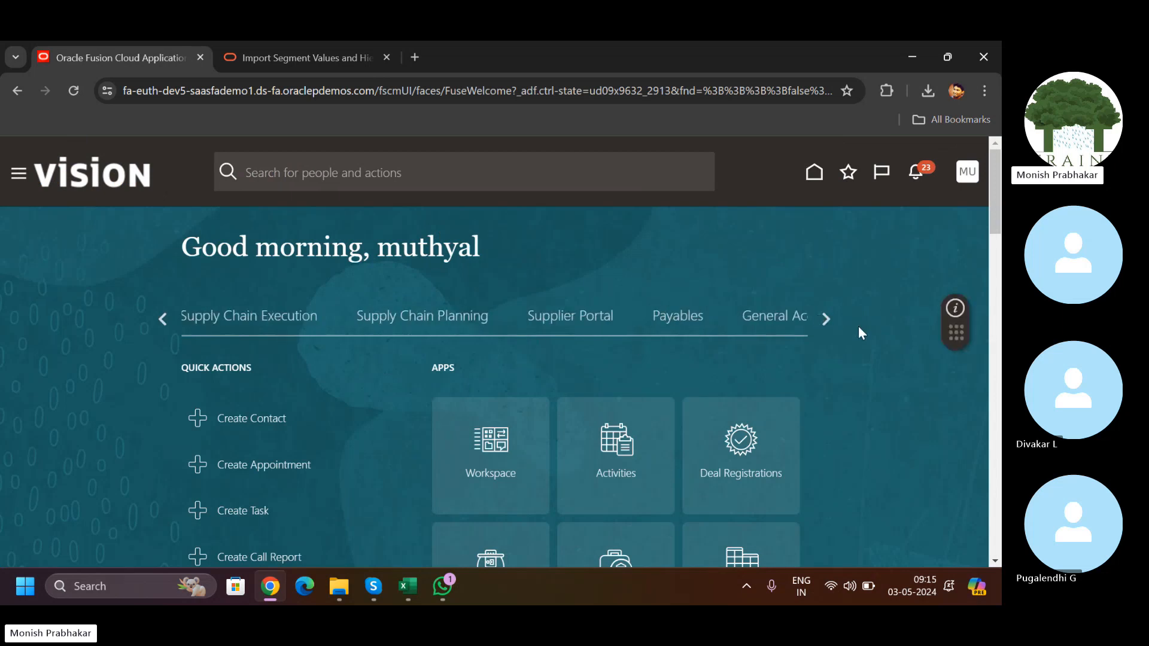
{"action": "left_click", "coordinate": [827, 320]}
{"action": "left_click", "coordinate": [827, 320]}
{"action": "left_click", "coordinate": [825, 323]}
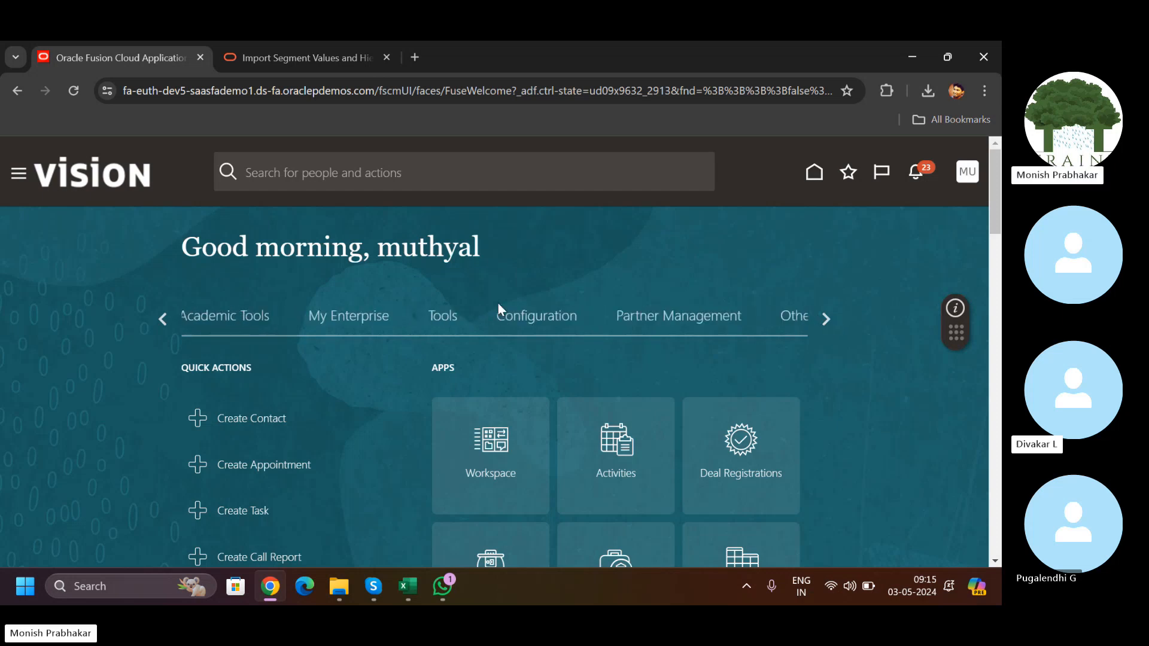
{"action": "left_click", "coordinate": [448, 317]}
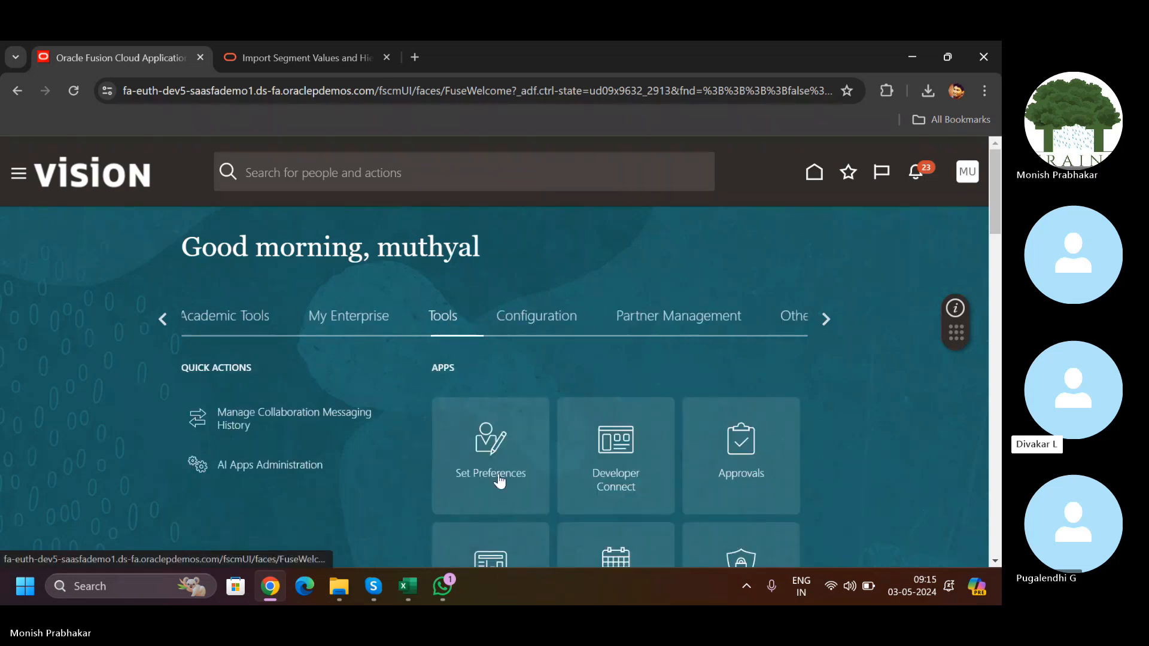
{"action": "left_click_drag", "start_coordinate": [994, 208], "coordinate": [995, 251]}
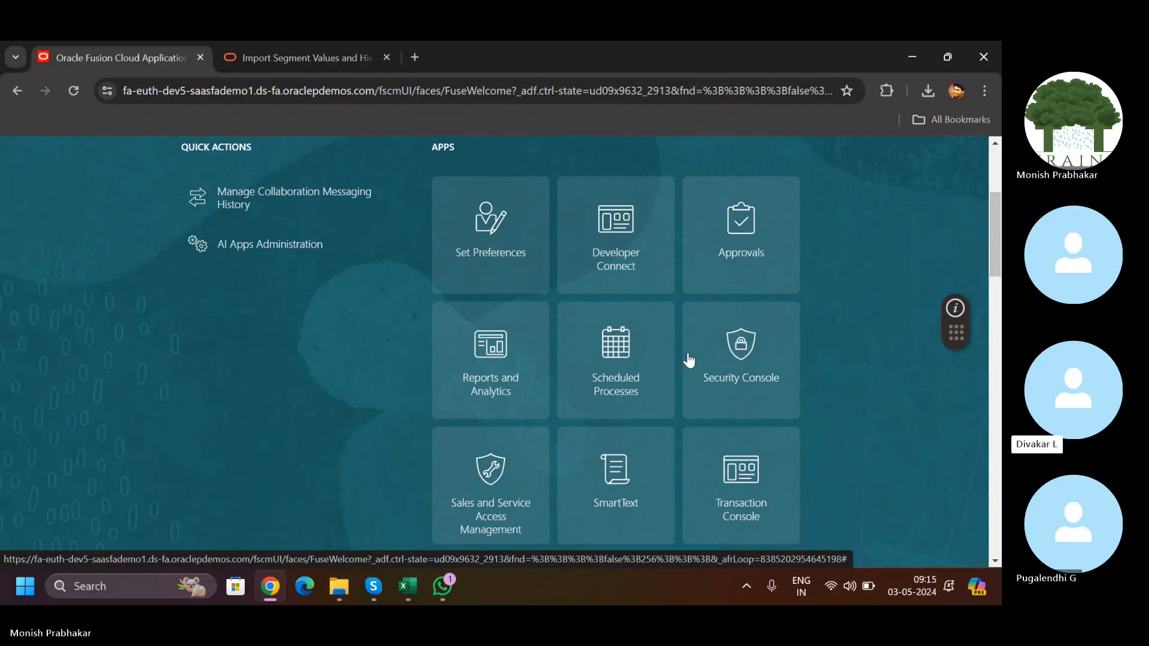
{"action": "left_click", "coordinate": [636, 353]}
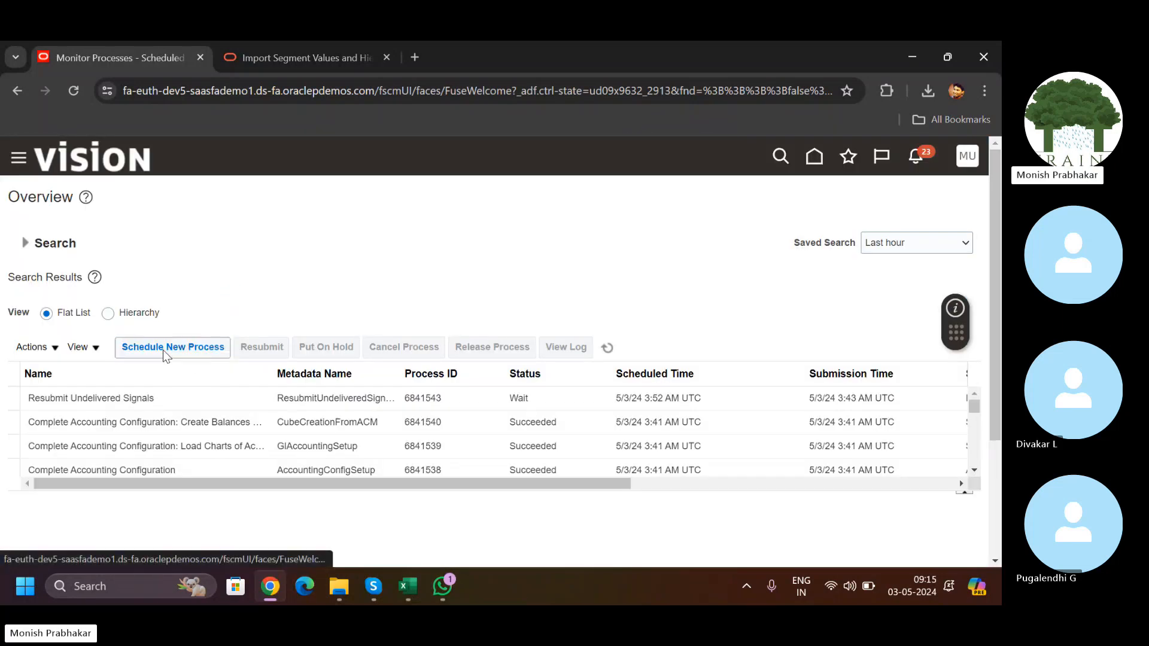
Step: Schedule and submit the Retrieve Latest LDAP Changes process, found by searching for "LD", and refresh the process list
{"action": "left_click", "coordinate": [168, 349]}
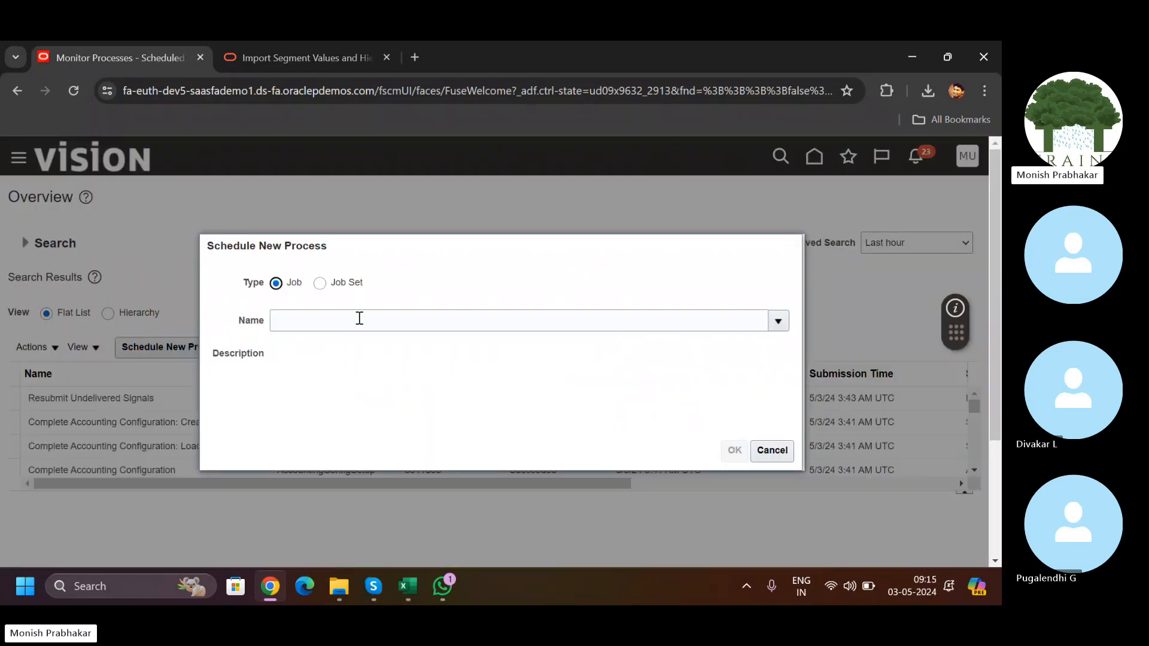
{"action": "type", "text": "LD"}
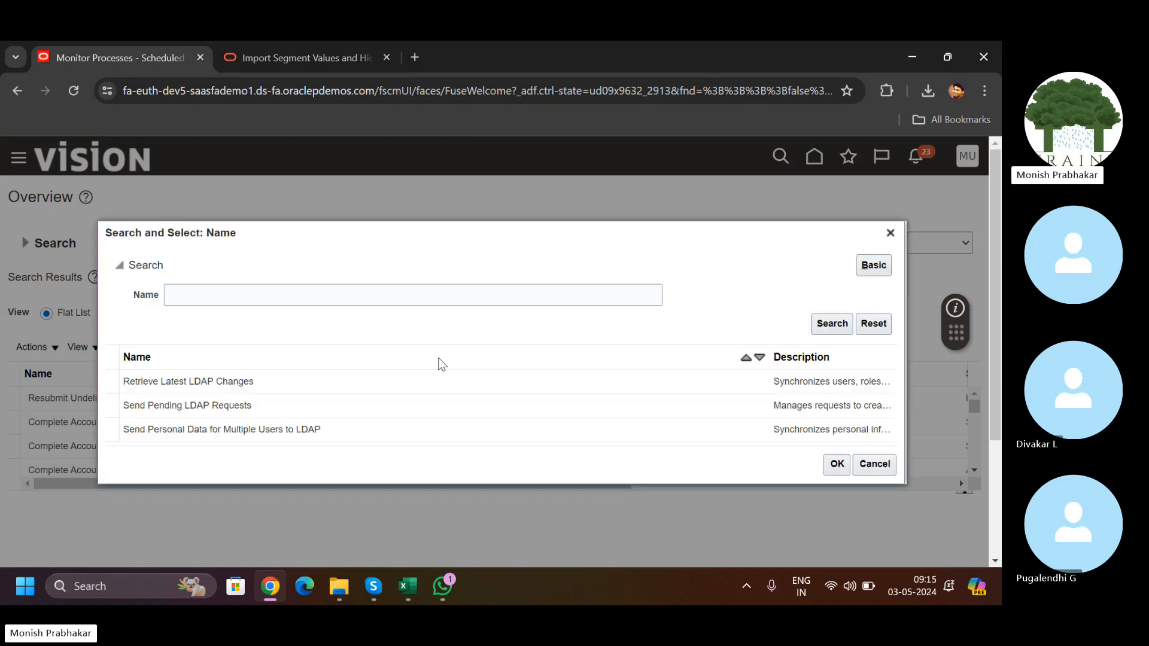
{"action": "left_click", "coordinate": [312, 391]}
{"action": "left_click", "coordinate": [824, 464]}
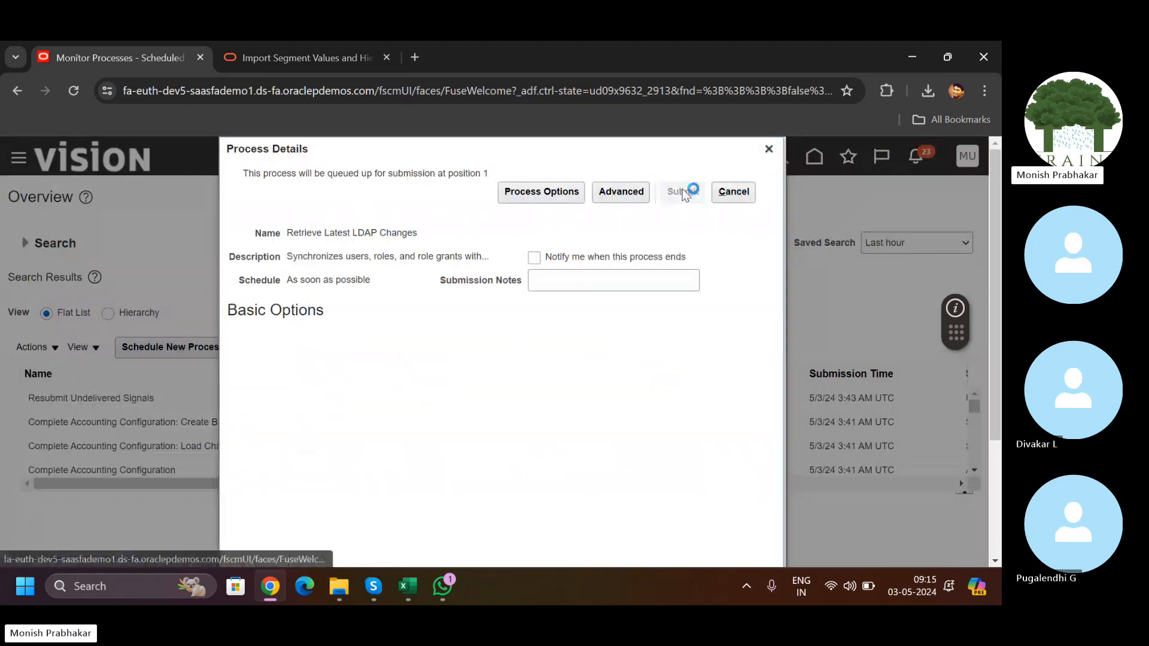
{"action": "left_click", "coordinate": [683, 195]}
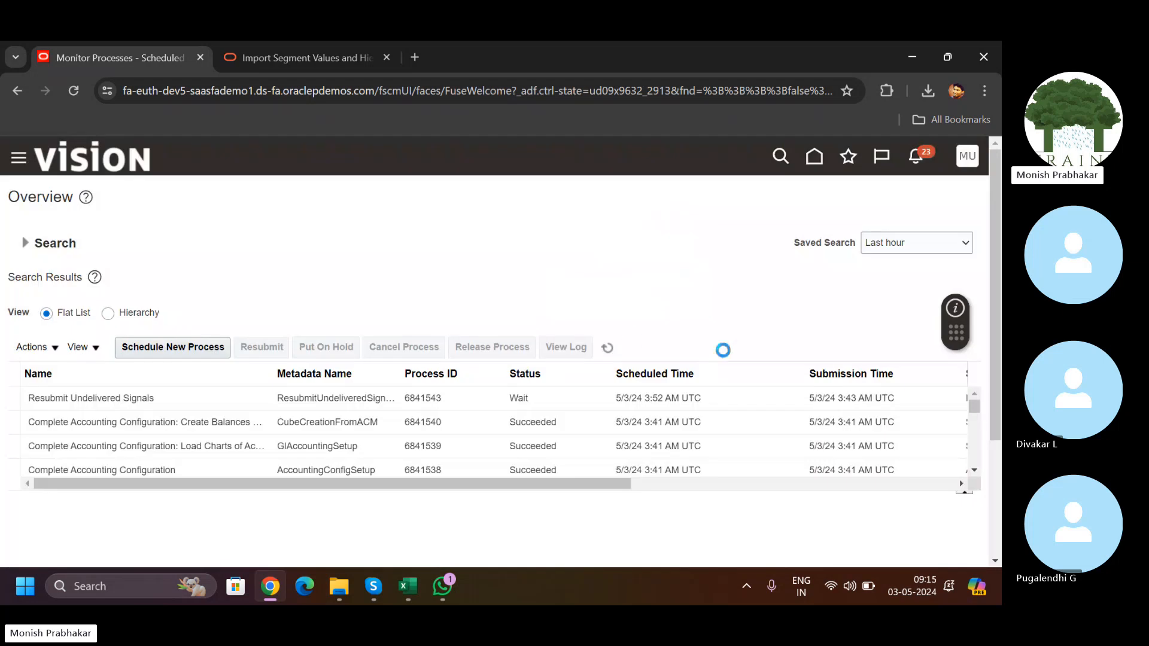
{"action": "left_click", "coordinate": [608, 347]}
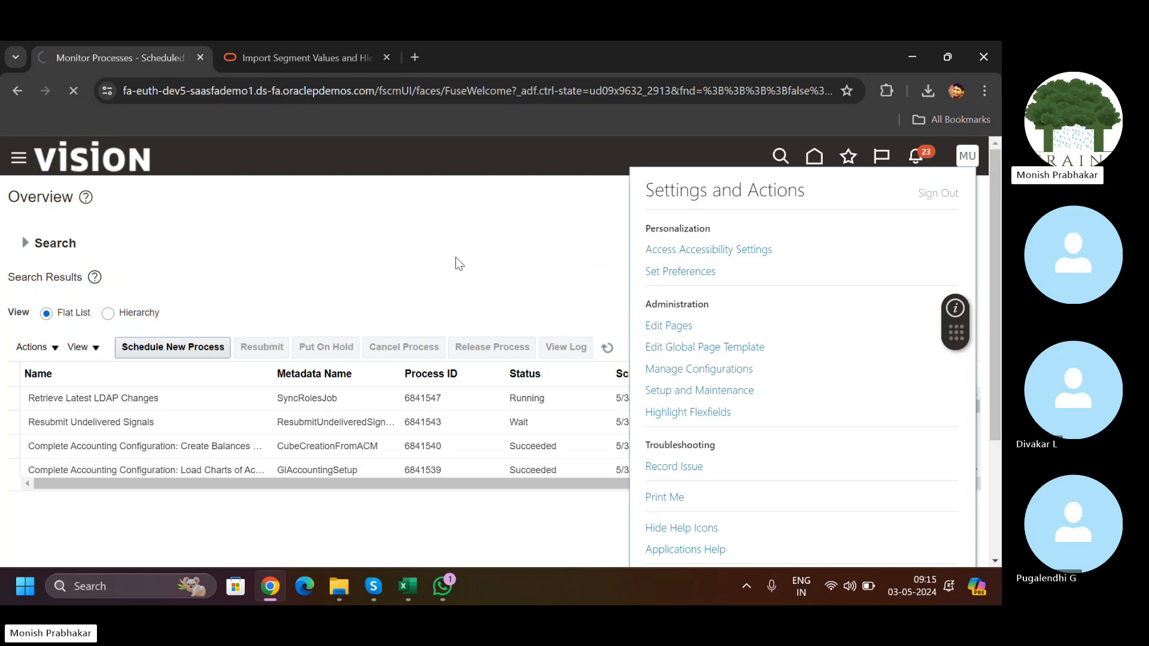
Step: Switch to the Classroom workbook in Excel and review the ledger setup task list on the Day-3 sheet
{"action": "left_click", "coordinate": [409, 590]}
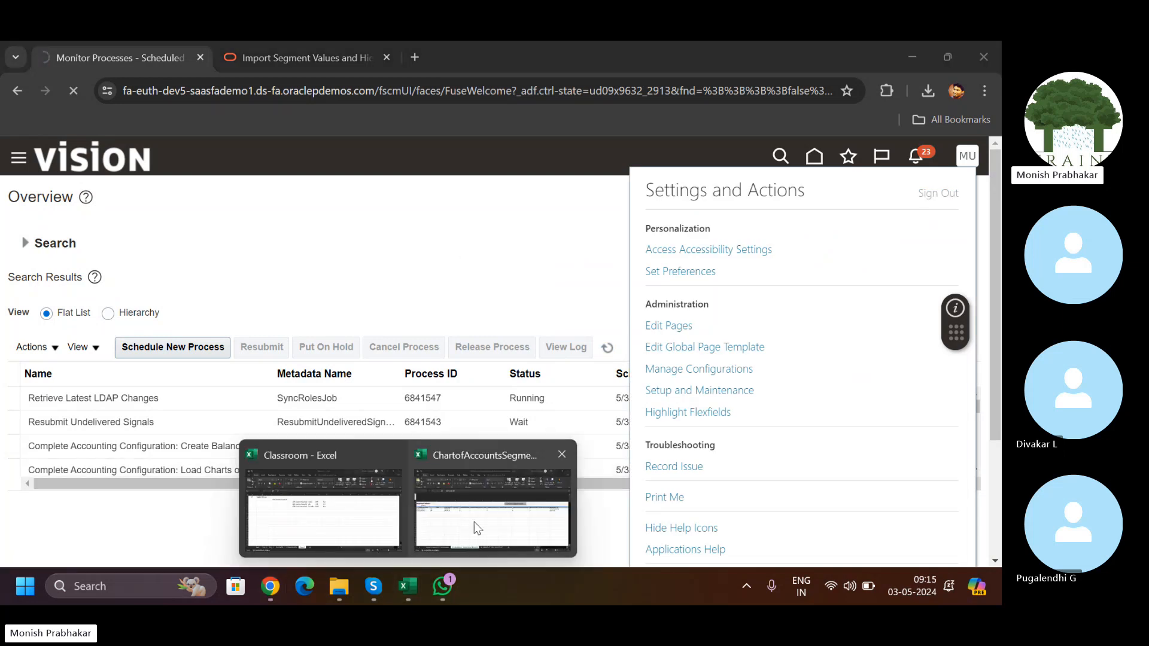
{"action": "left_click", "coordinate": [237, 544]}
{"action": "mouse_move", "coordinate": [401, 583]}
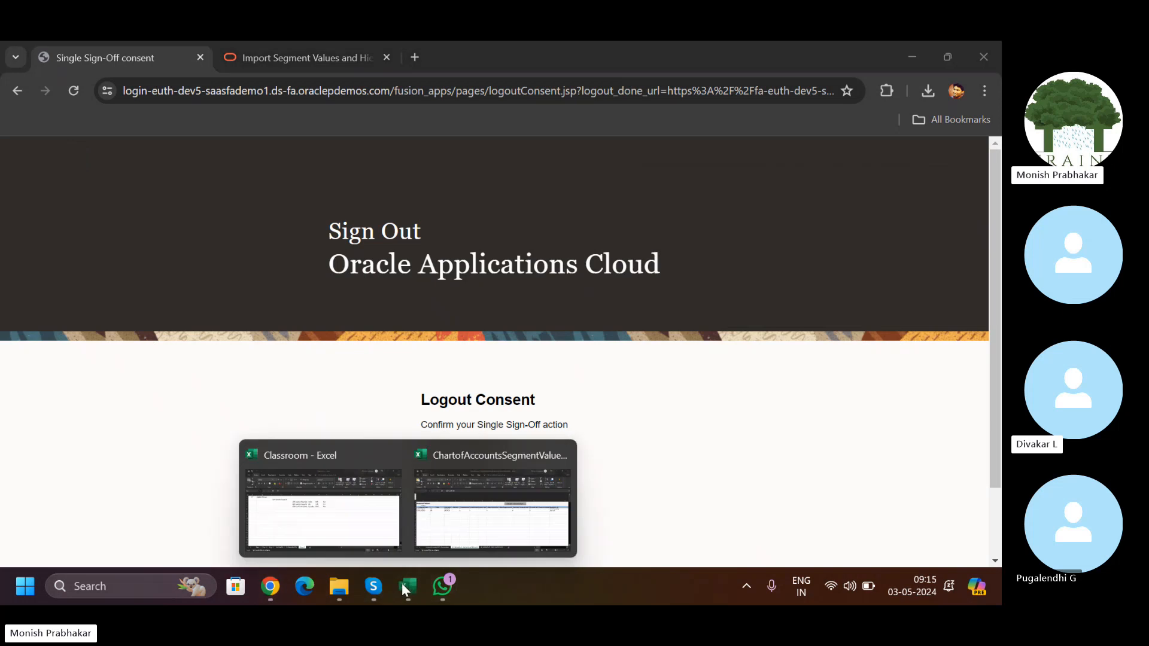
{"action": "left_click", "coordinate": [335, 512]}
{"action": "left_click", "coordinate": [176, 541]}
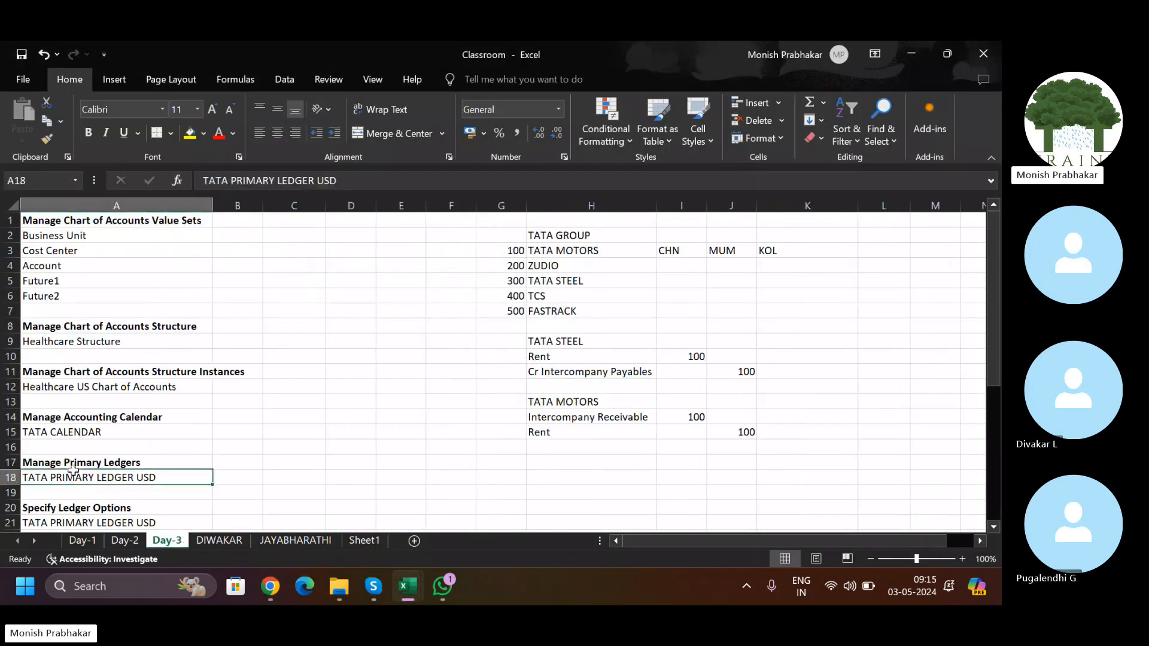
{"action": "key", "text": "Down"}
{"action": "key", "text": "Down"}
{"action": "key", "text": "Down"}
{"action": "key", "text": "Down"}
{"action": "key", "text": "Down"}
{"action": "key", "text": "Down"}
{"action": "key", "text": "Down"}
{"action": "key", "text": "Down"}
{"action": "key", "text": "Down"}
{"action": "key", "text": "Down"}
{"action": "key", "text": "Down"}
{"action": "key", "text": "Down"}
{"action": "key", "text": "Down"}
{"action": "key", "text": "Down"}
{"action": "key", "text": "Down"}
{"action": "key", "text": "Down"}
{"action": "key", "text": "Down"}
{"action": "key", "text": "Down"}
{"action": "key", "text": "Down"}
{"action": "key", "text": "Down"}
{"action": "key", "text": "Down"}
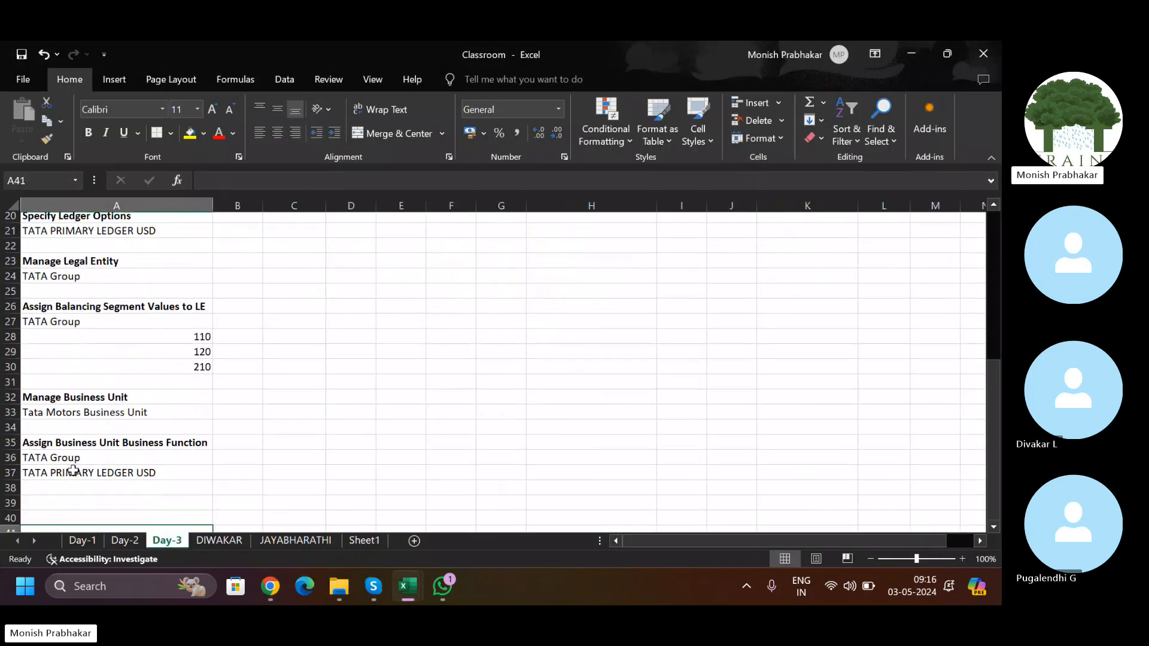
{"action": "key", "text": "Down"}
{"action": "key", "text": "Down"}
{"action": "key", "text": "Down"}
{"action": "key", "text": "Down"}
{"action": "key", "text": "Down"}
{"action": "key", "text": "Down"}
{"action": "key", "text": "Up"}
{"action": "key", "text": "Up"}
{"action": "key", "text": "Up"}
{"action": "key", "text": "Up"}
{"action": "key", "text": "Up"}
{"action": "key", "text": "Up"}
{"action": "key", "text": "Up"}
{"action": "key", "text": "Up"}
{"action": "key", "text": "Up"}
{"action": "key", "text": "Up"}
{"action": "key", "text": "Up"}
{"action": "key", "text": "Up"}
{"action": "key", "text": "Up"}
{"action": "key", "text": "Up"}
{"action": "key", "text": "Up"}
{"action": "key", "text": "Up"}
{"action": "key", "text": "Up"}
{"action": "key", "text": "Up"}
{"action": "key", "text": "Up"}
{"action": "key", "text": "Up"}
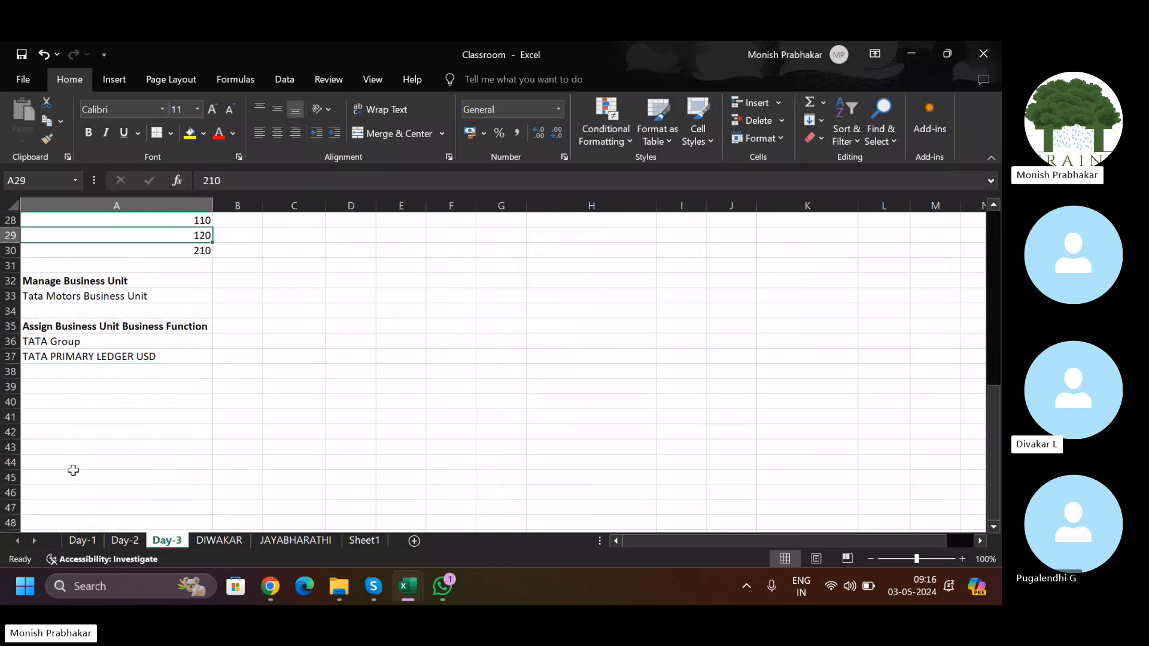
{"action": "key", "text": "Down"}
{"action": "key", "text": "Down"}
{"action": "key", "text": "Down"}
{"action": "key", "text": "Down"}
{"action": "key", "text": "Down"}
{"action": "key", "text": "Down"}
{"action": "key", "text": "Down"}
{"action": "key", "text": "Down"}
{"action": "key", "text": "Down"}
{"action": "key", "text": "Down"}
{"action": "key", "text": "Down"}
{"action": "key", "text": "Down"}
{"action": "key", "text": "Down"}
{"action": "key", "text": "Down"}
{"action": "key", "text": "Down"}
{"action": "key", "text": "Down"}
{"action": "key", "text": "Down"}
{"action": "key", "text": "Down"}
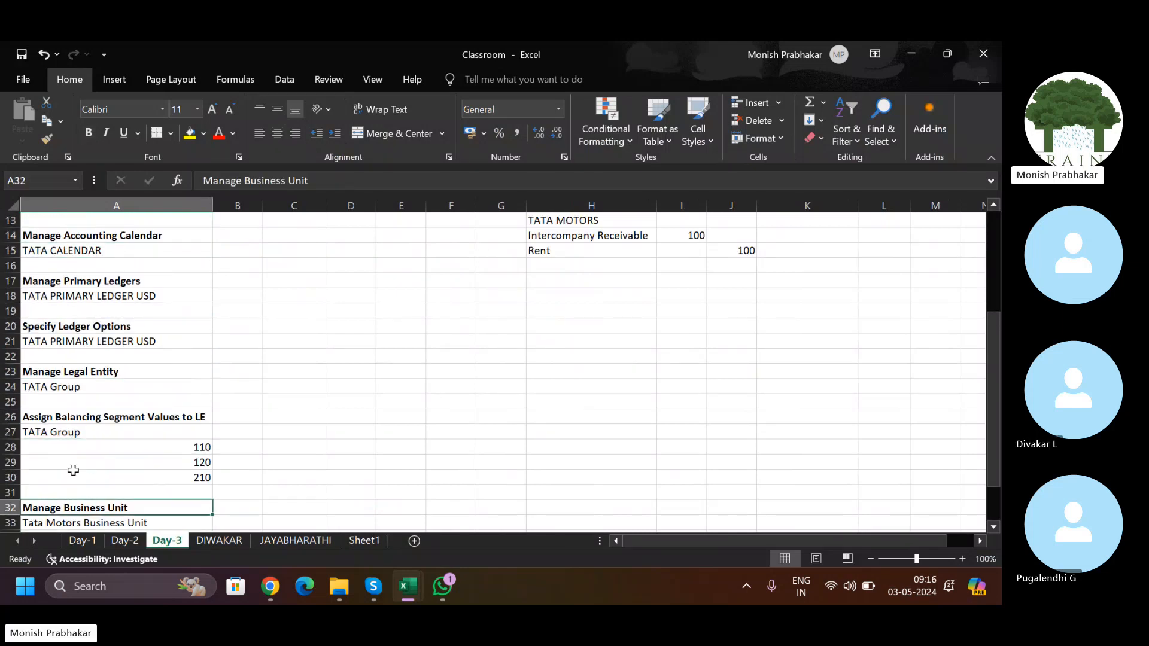
Step: Return to the browser, confirm the single sign-off, and enter DK_TRAIN as the user ID for signing in
{"action": "left_click", "coordinate": [272, 588]}
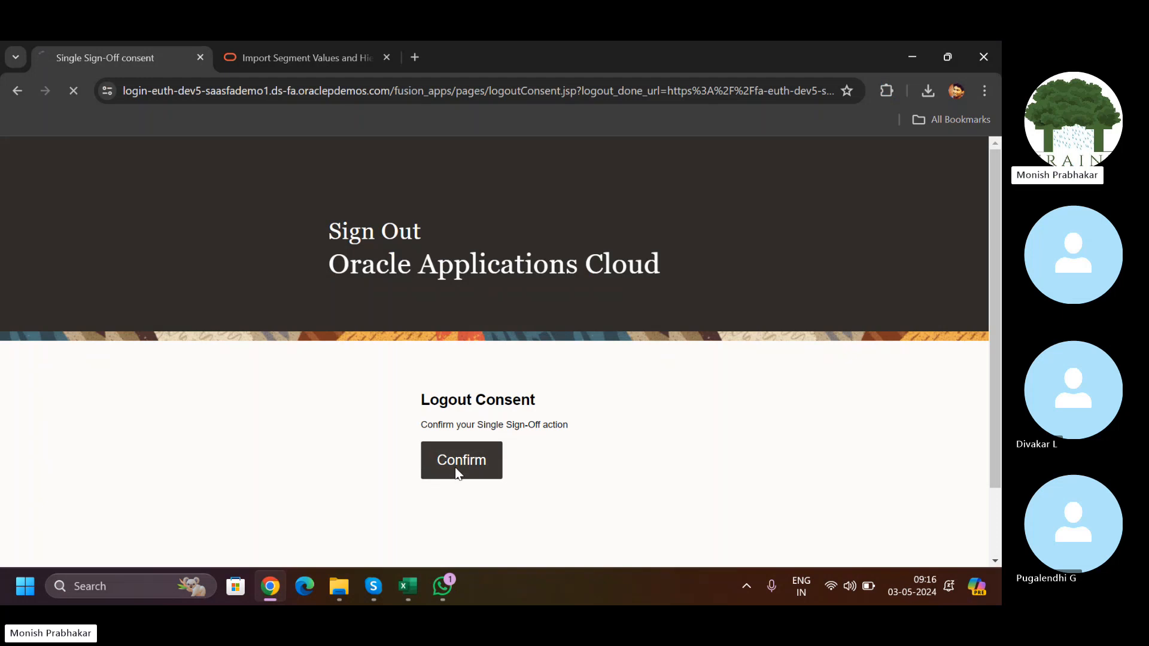
{"action": "left_click", "coordinate": [428, 442]}
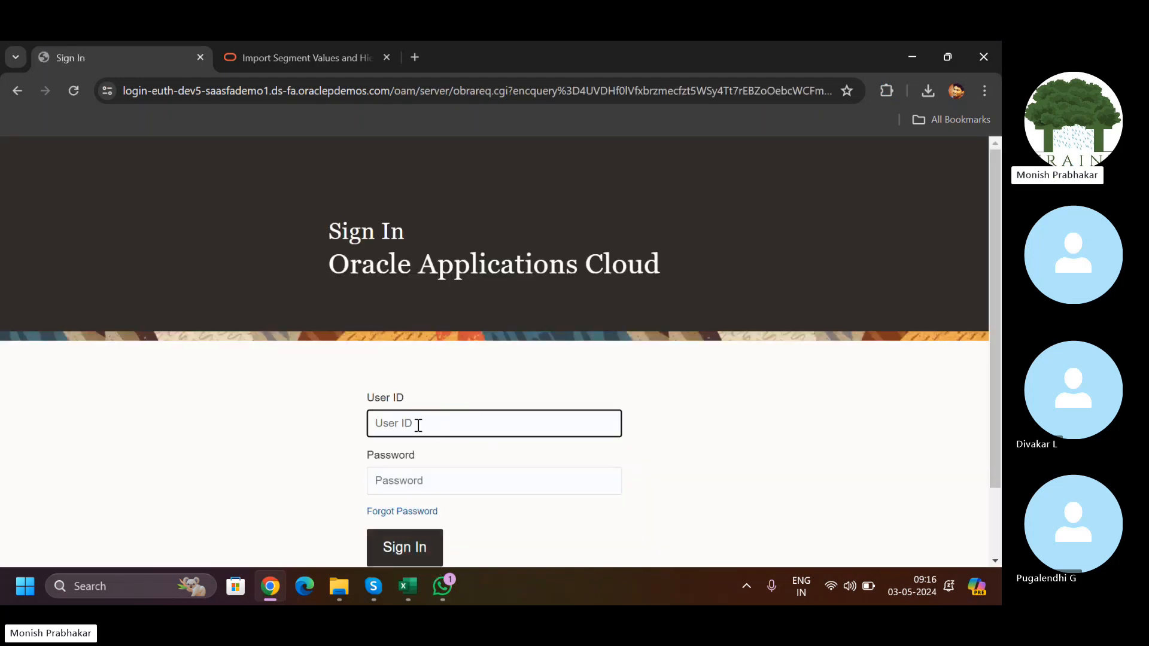
{"action": "type", "text": "TR"}
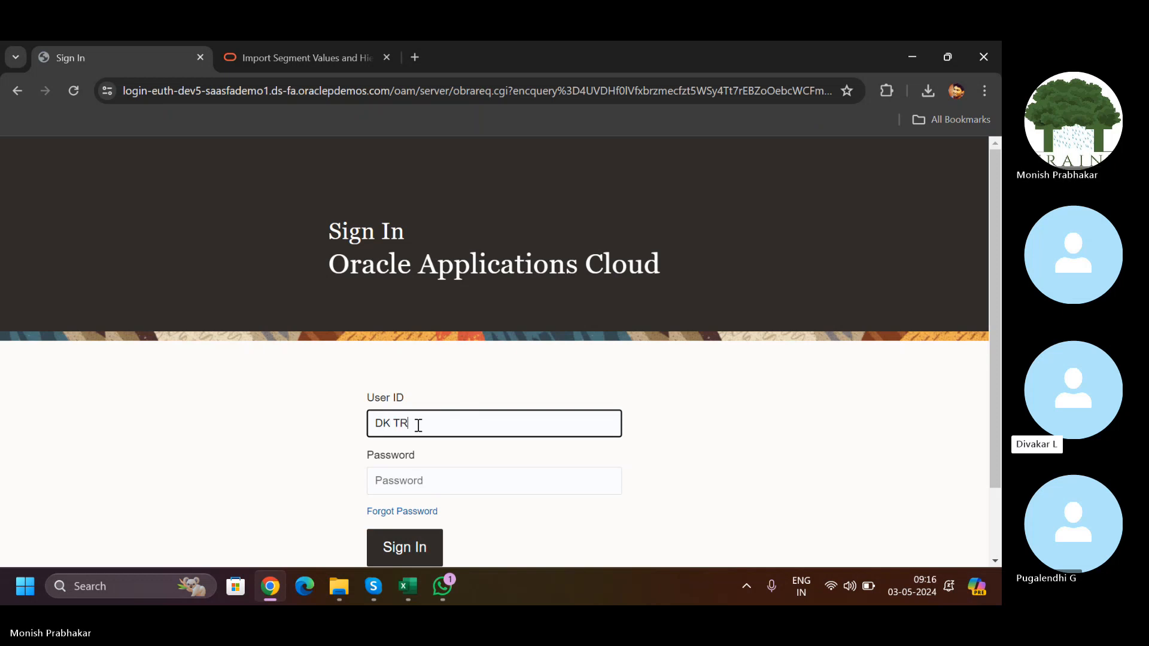
{"action": "key", "text": "BackSpace"}
{"action": "key", "text": "BackSpace"}
{"action": "type", "text": "_"}
{"action": "key", "text": "Tab"}
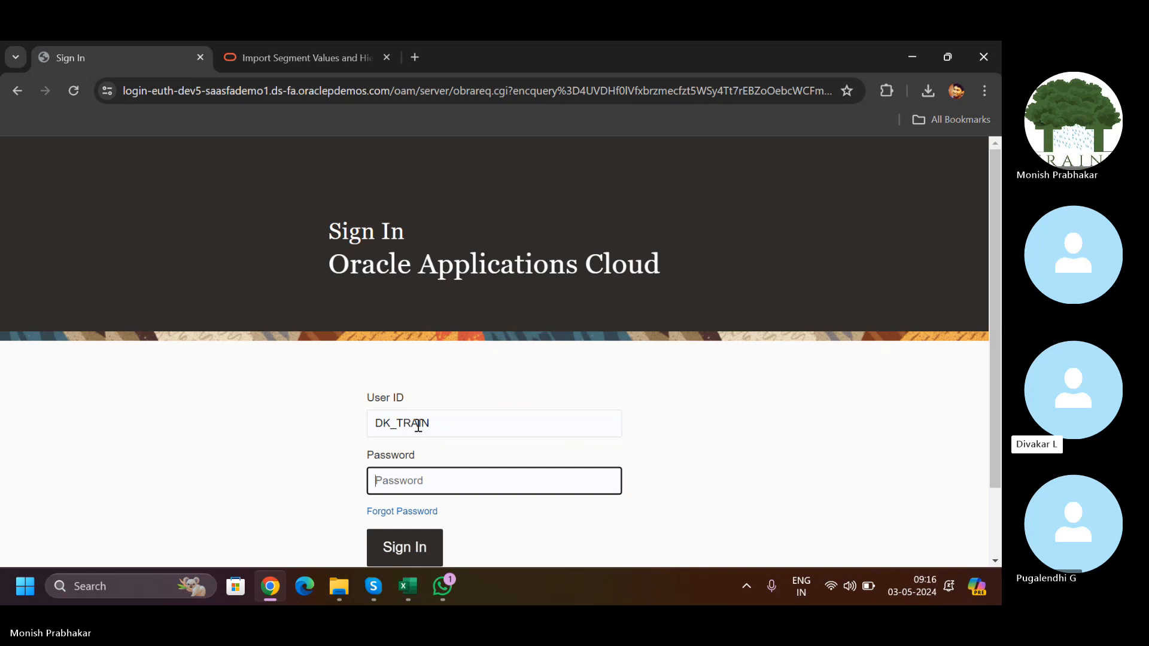
Step: Enter the account password and sign in to Oracle Applications Cloud
{"action": "key", "text": "Caps_Lock"}
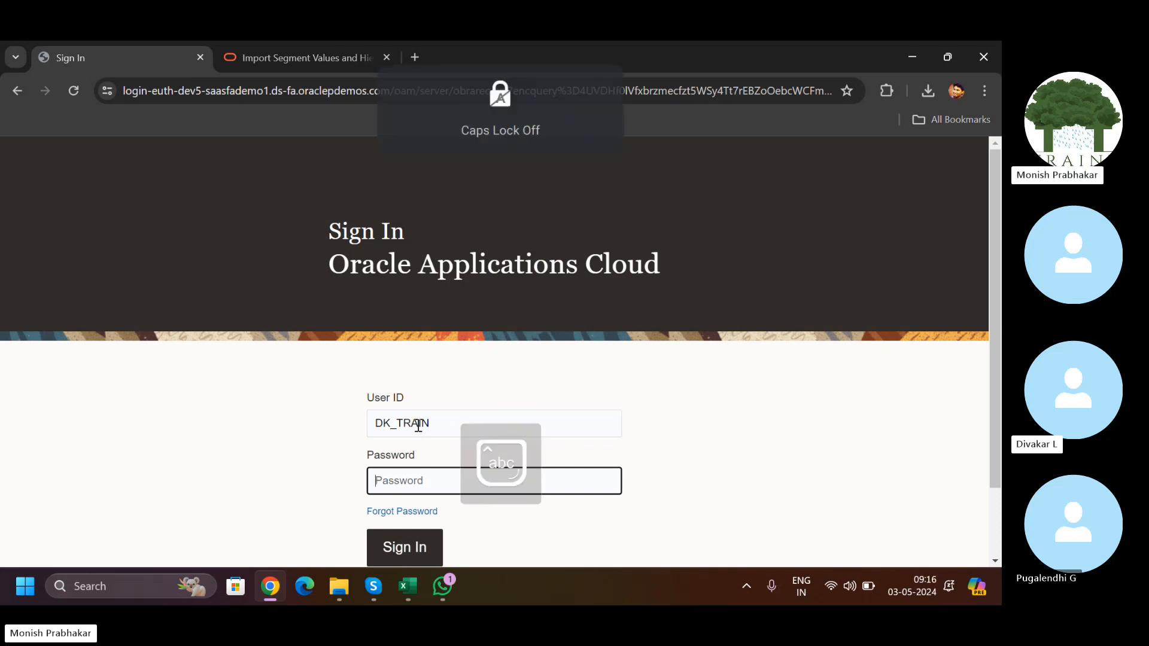
{"action": "key", "text": "Caps_Lock"}
{"action": "type", "text": "*"}
{"action": "key", "text": "Caps_Lock"}
{"action": "type", "text": "*****"}
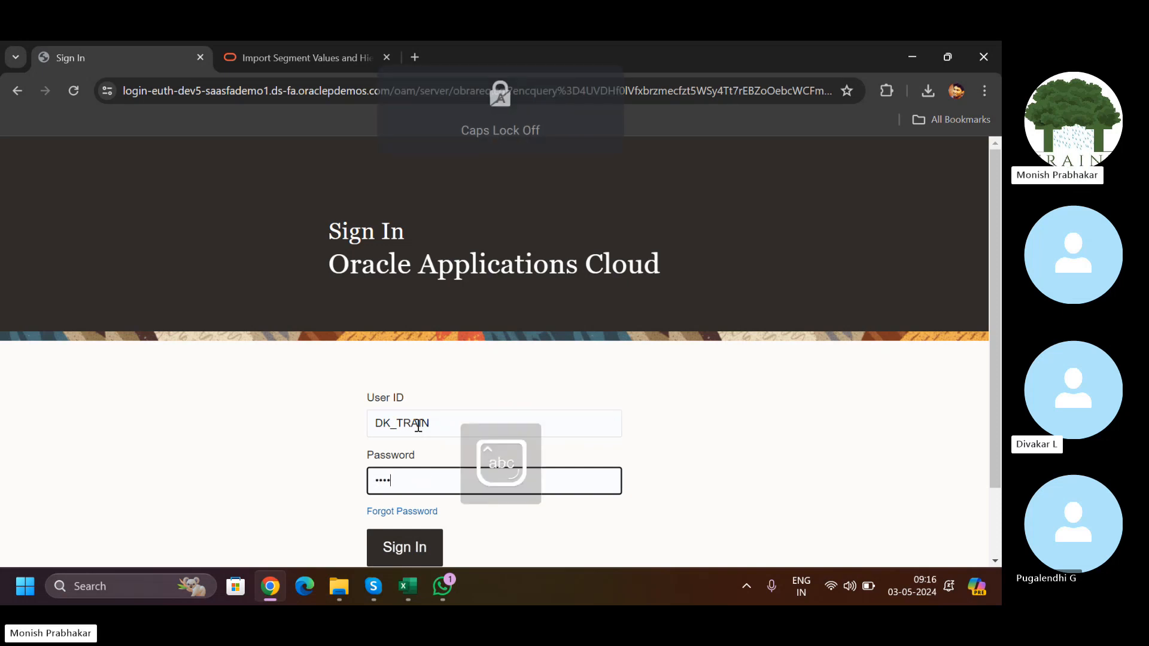
{"action": "type", "text": "**"}
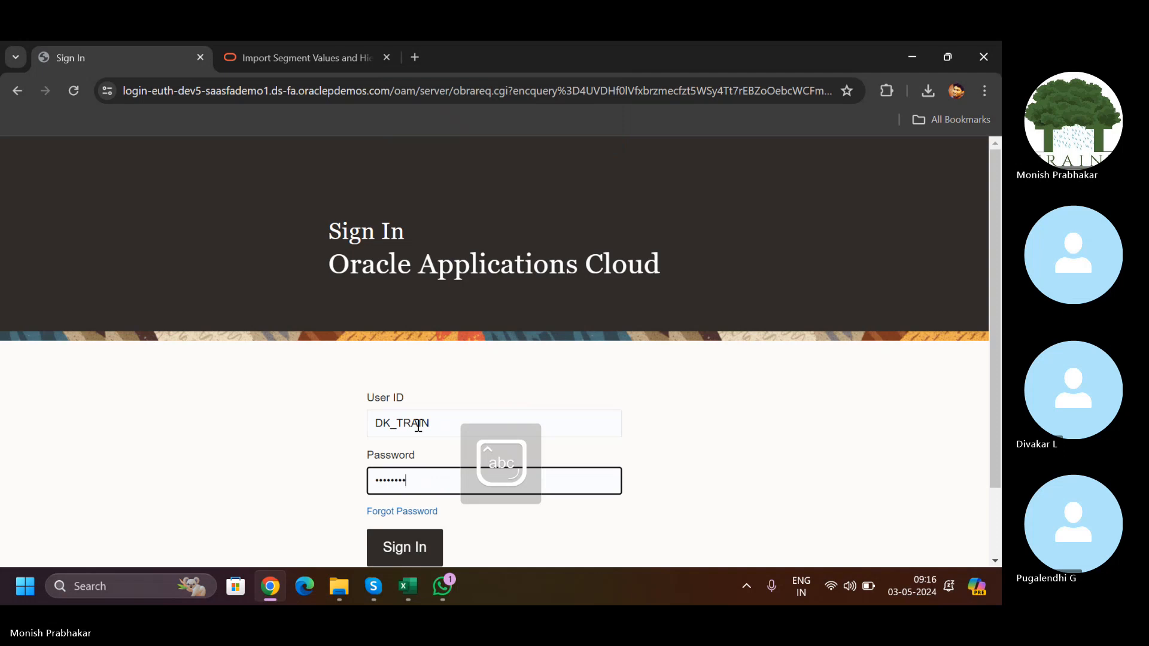
{"action": "type", "text": "**"}
{"action": "key", "text": "Return"}
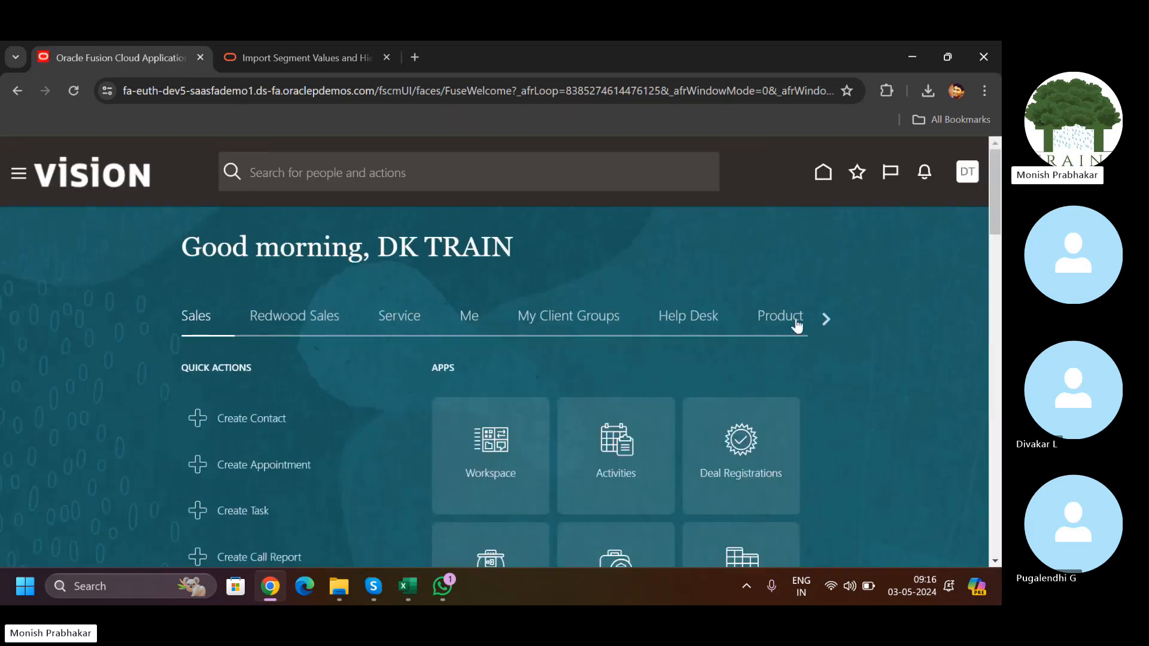
Step: Open the Journals work area from the General Accounting apps on the home page
{"action": "left_click", "coordinate": [826, 319]}
{"action": "left_click", "coordinate": [826, 319]}
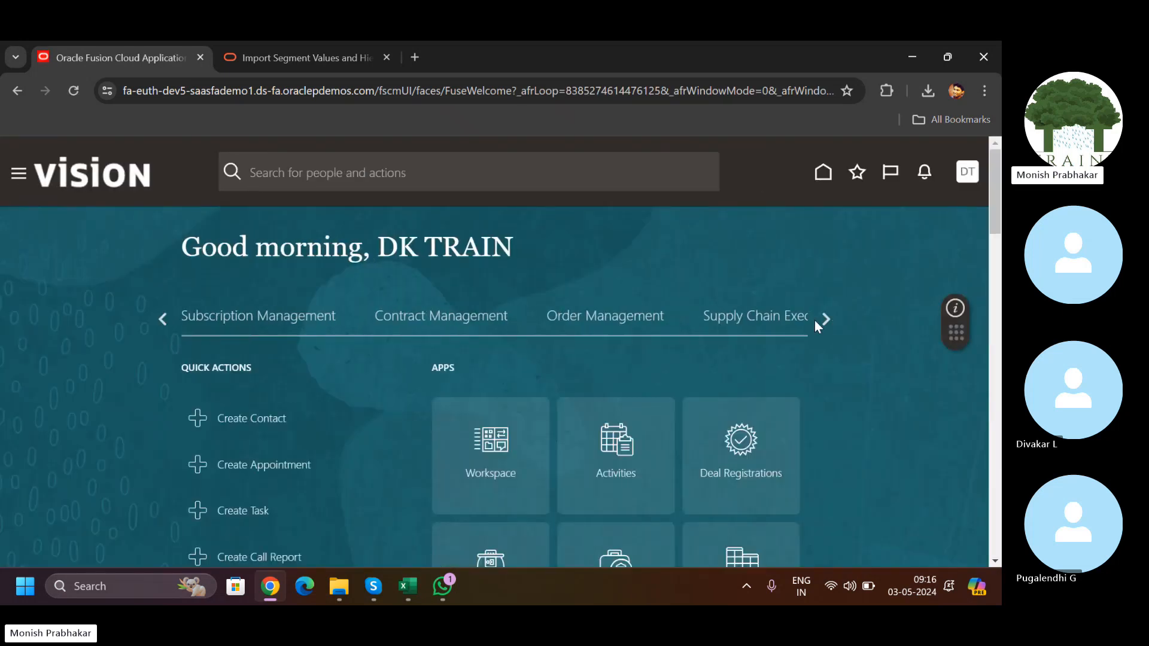
{"action": "left_click", "coordinate": [827, 319]}
{"action": "left_click", "coordinate": [592, 327]}
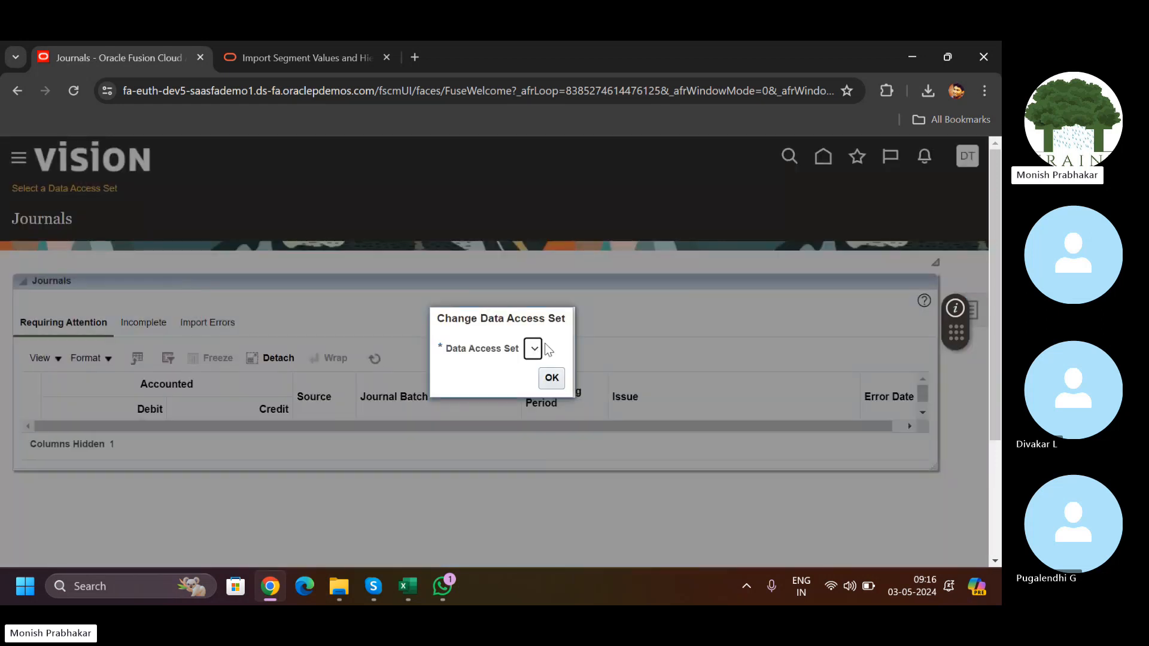
Step: Try to select a data access set for Journals, dismissing the information messages
{"action": "left_click", "coordinate": [534, 348]}
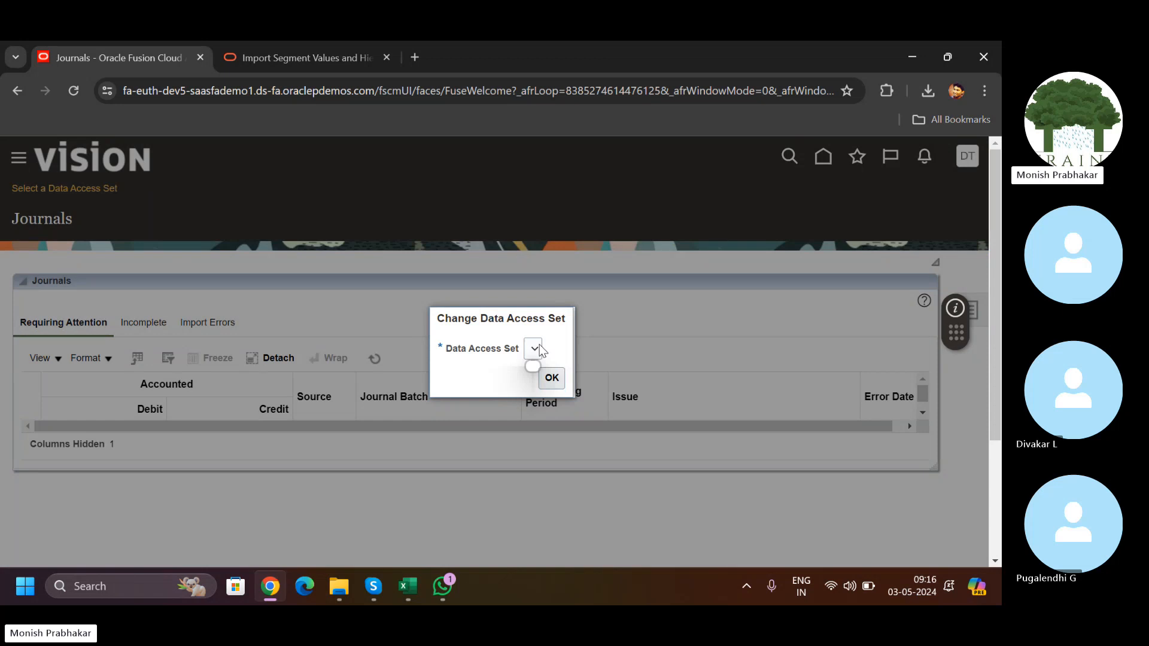
{"action": "left_click", "coordinate": [550, 383]}
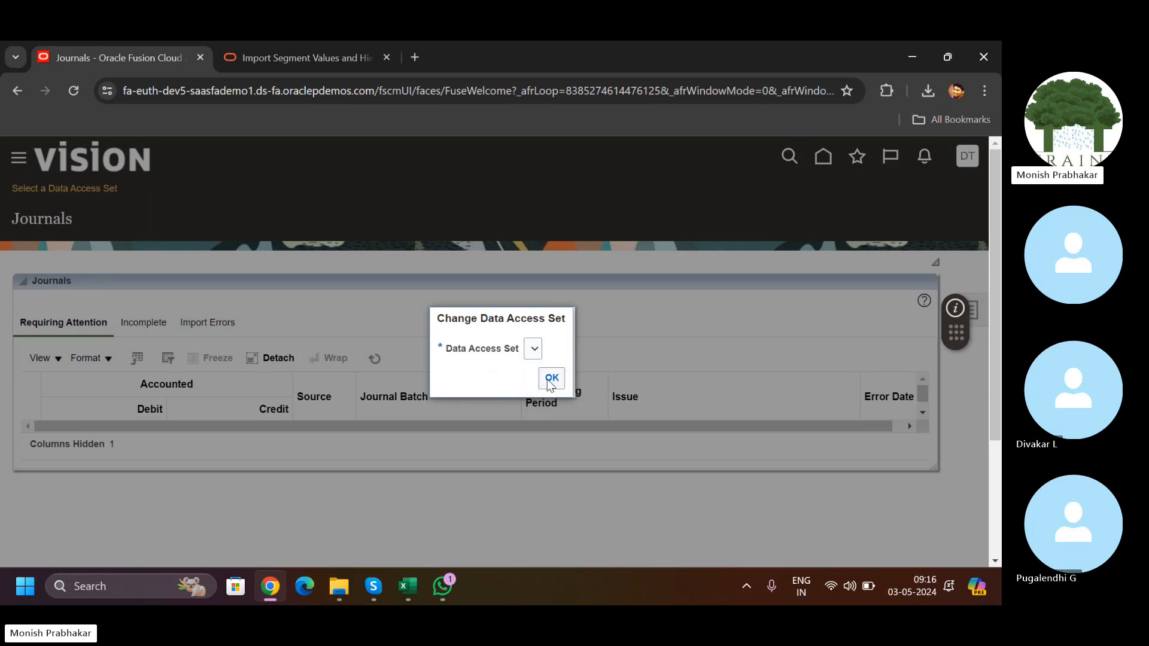
{"action": "left_click", "coordinate": [530, 278]}
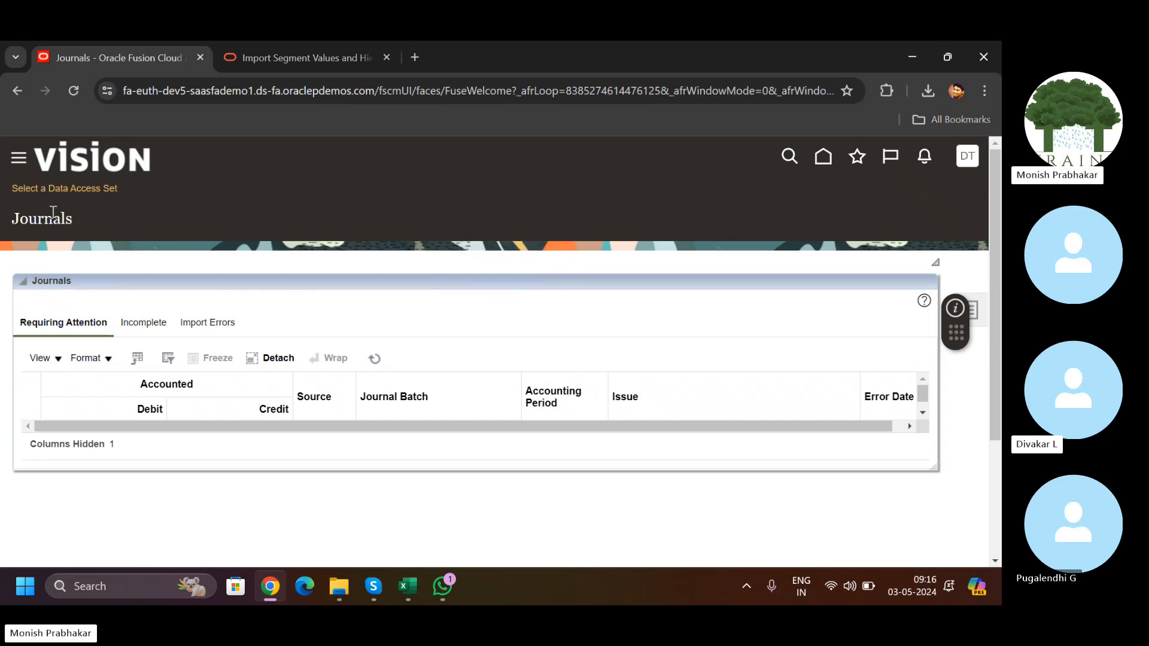
{"action": "left_click", "coordinate": [80, 190]}
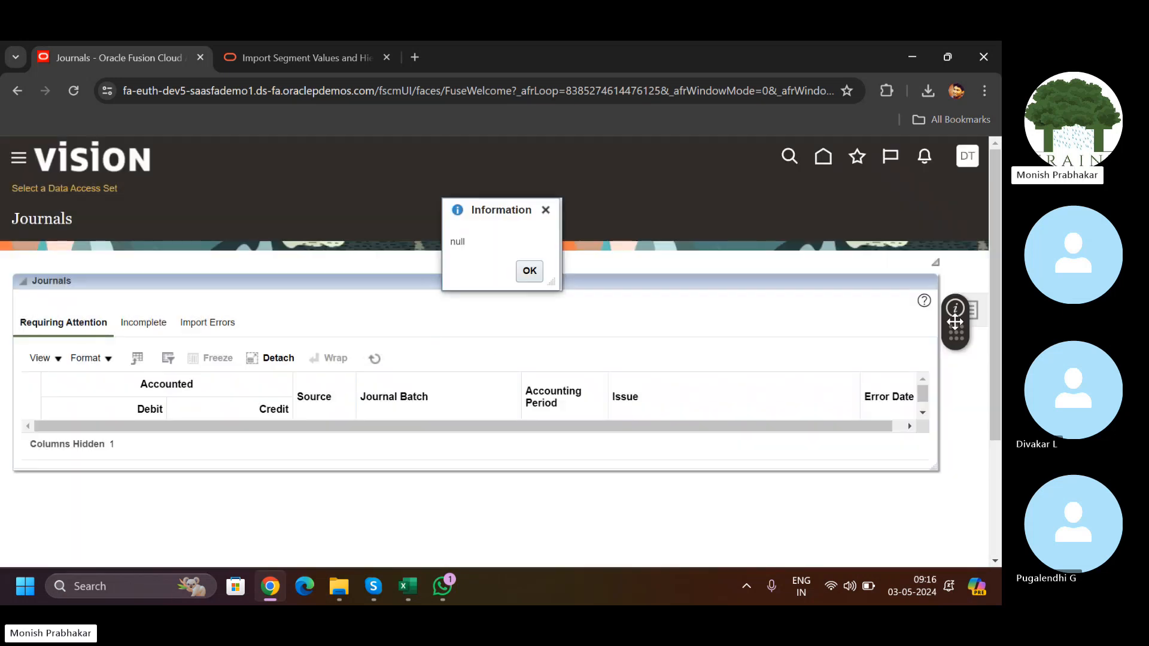
{"action": "left_click", "coordinate": [530, 271]}
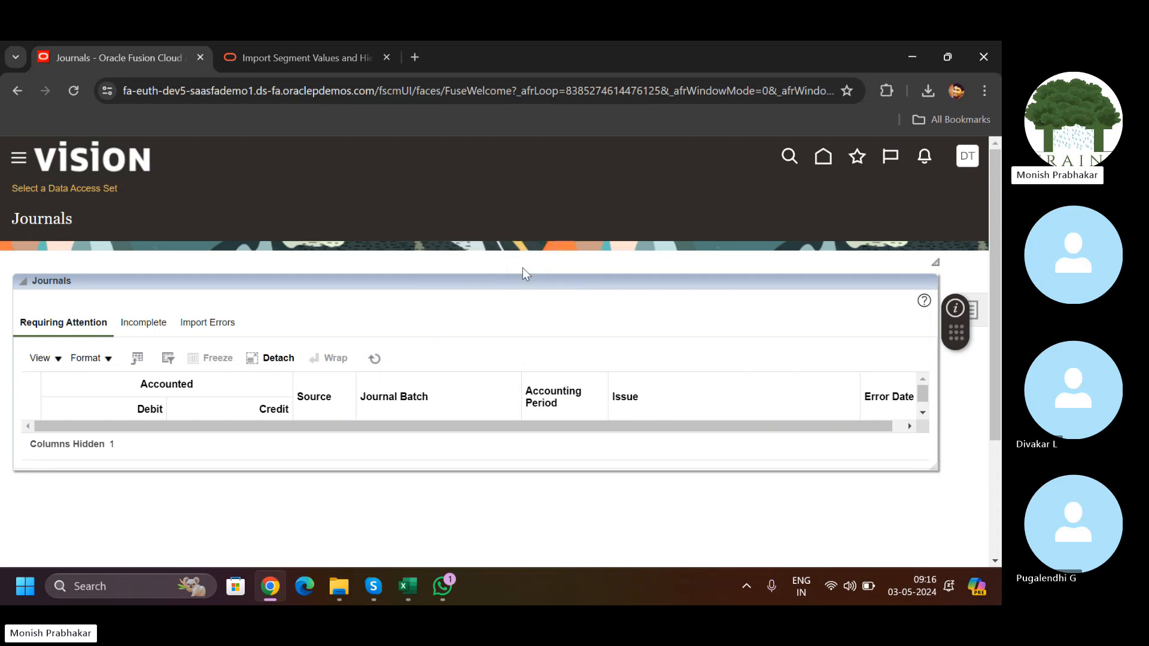
Step: Return to the home page and open the Scheduled Processes work area from the Tools apps
{"action": "left_click", "coordinate": [824, 157]}
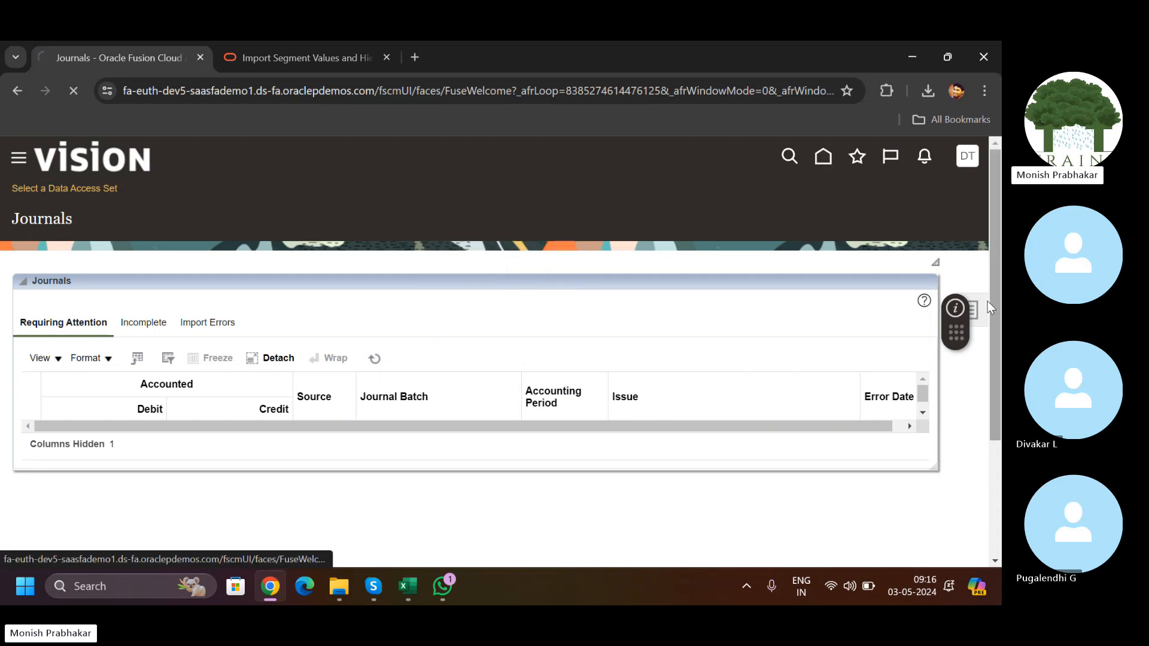
{"action": "left_click", "coordinate": [826, 320]}
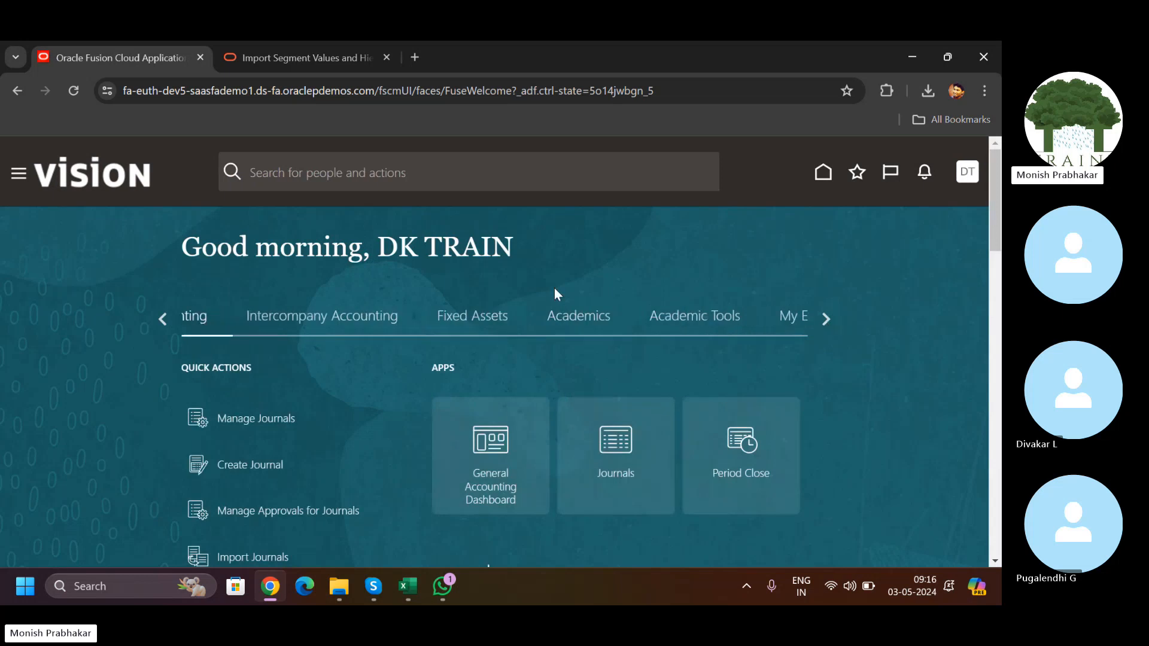
{"action": "left_click", "coordinate": [826, 319]}
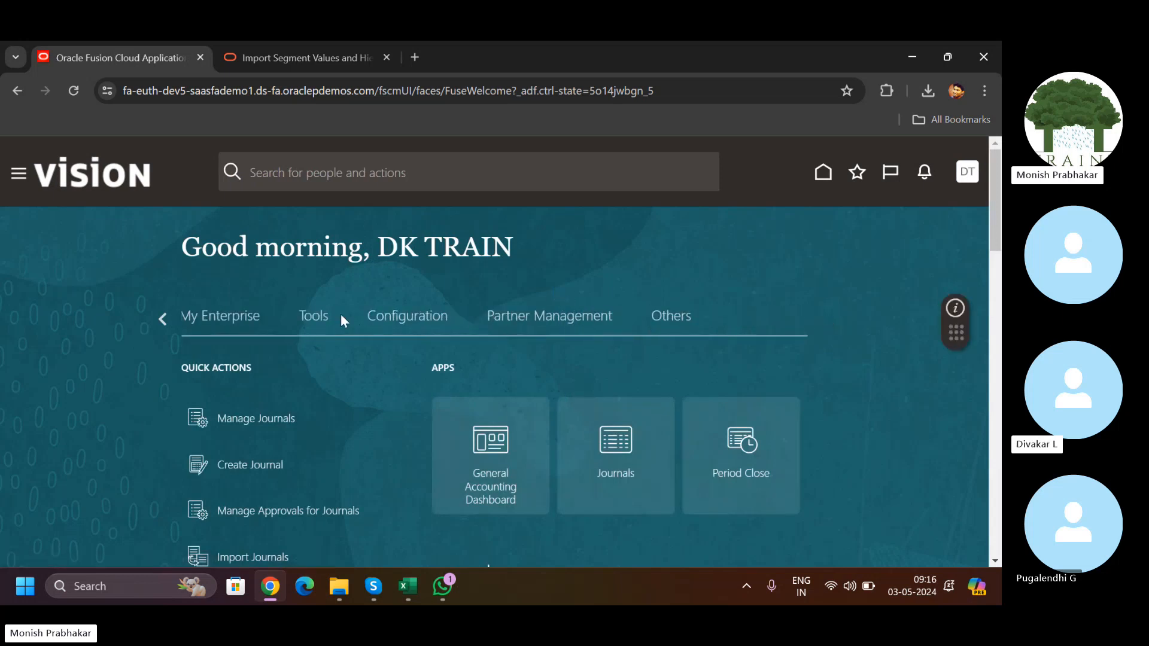
{"action": "left_click", "coordinate": [316, 317]}
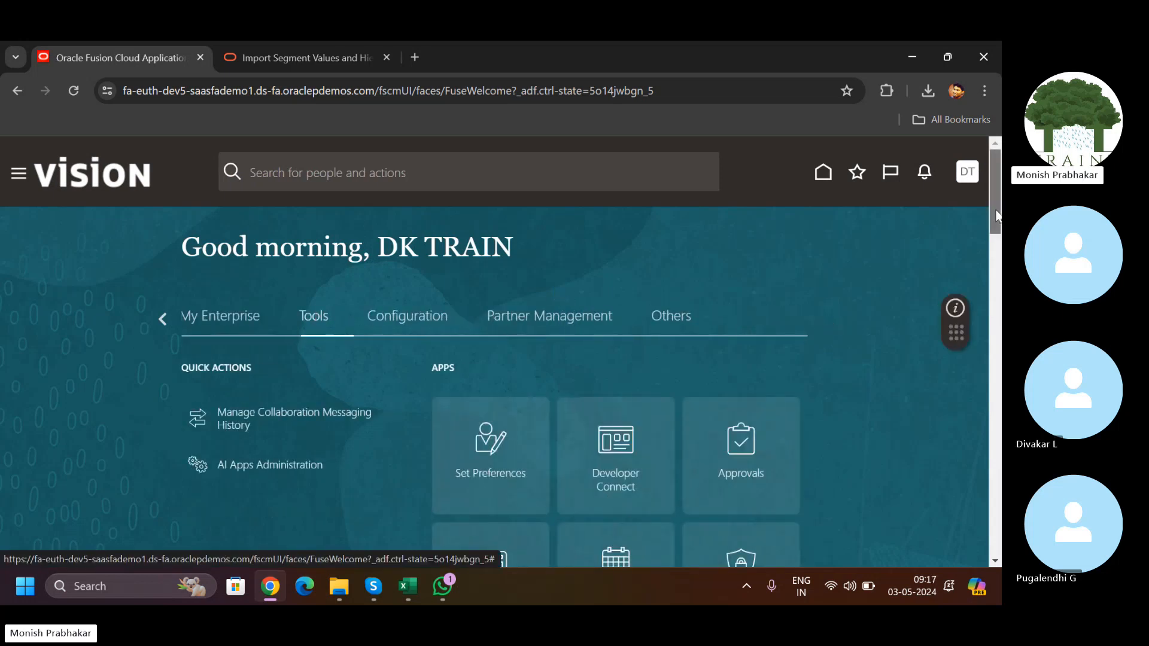
{"action": "scroll", "coordinate": [985, 266], "scroll_direction": "down", "scroll_amount": 4}
{"action": "left_click", "coordinate": [631, 317]}
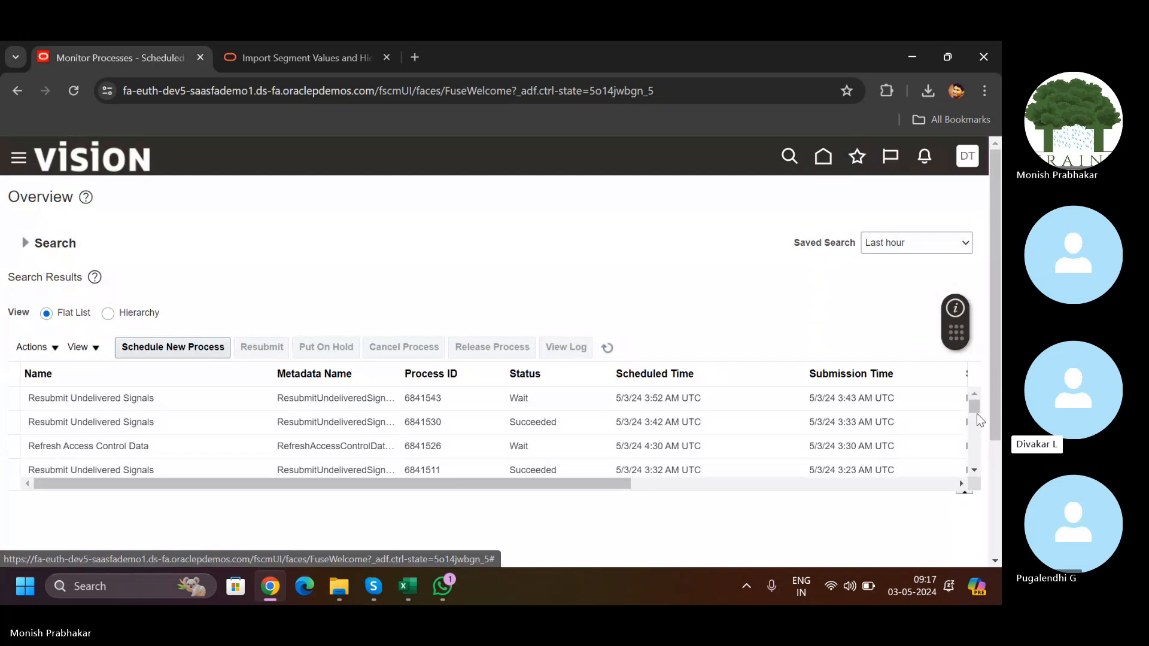
Step: Look through the last hour's scheduled processes to the end of the list and refresh it
{"action": "scroll", "coordinate": [976, 414], "scroll_direction": "down", "scroll_amount": 3}
{"action": "scroll", "coordinate": [973, 453], "scroll_direction": "down", "scroll_amount": 5}
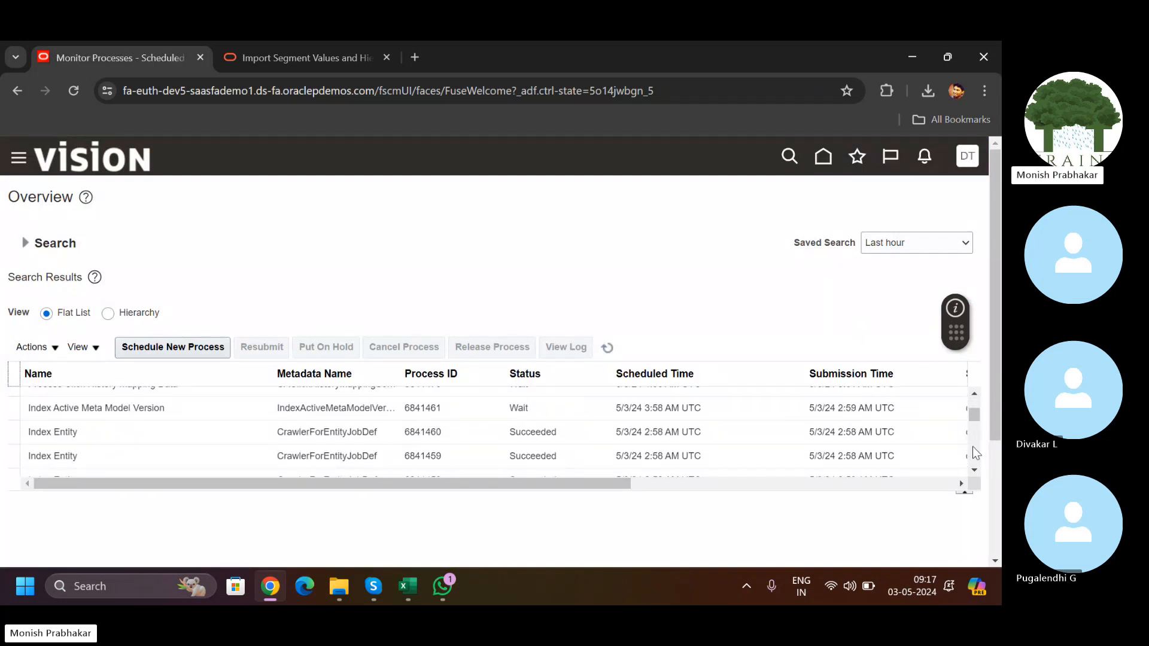
{"action": "left_click", "coordinate": [973, 411]}
{"action": "left_click_drag", "start_coordinate": [973, 413], "coordinate": [973, 491]}
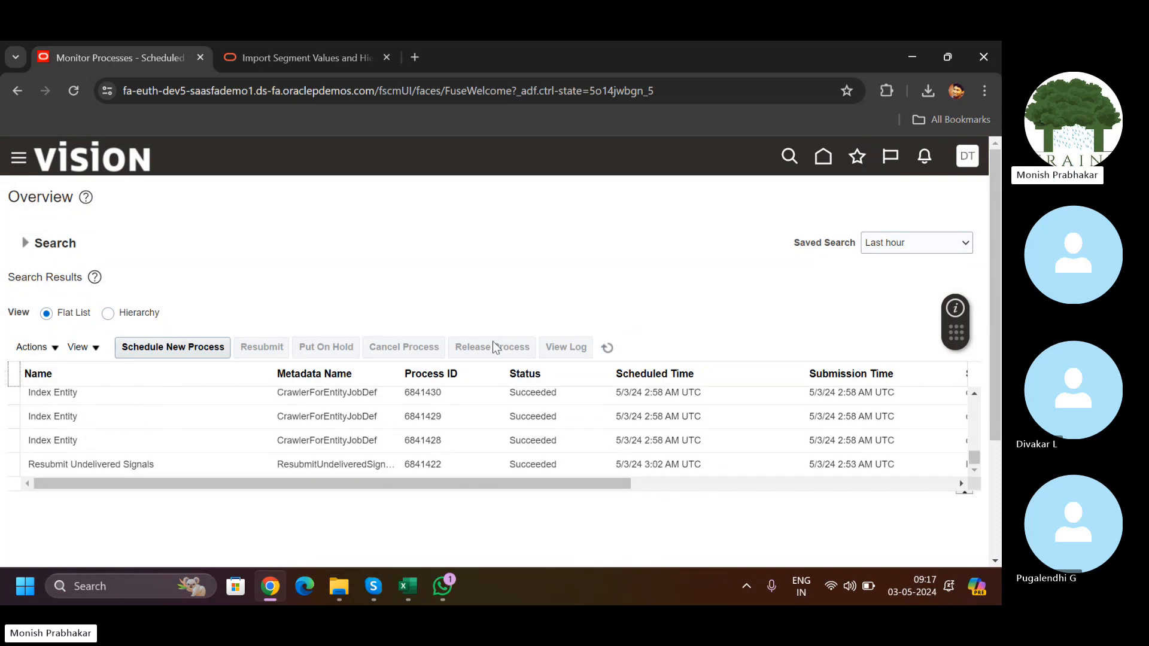
{"action": "left_click", "coordinate": [602, 348]}
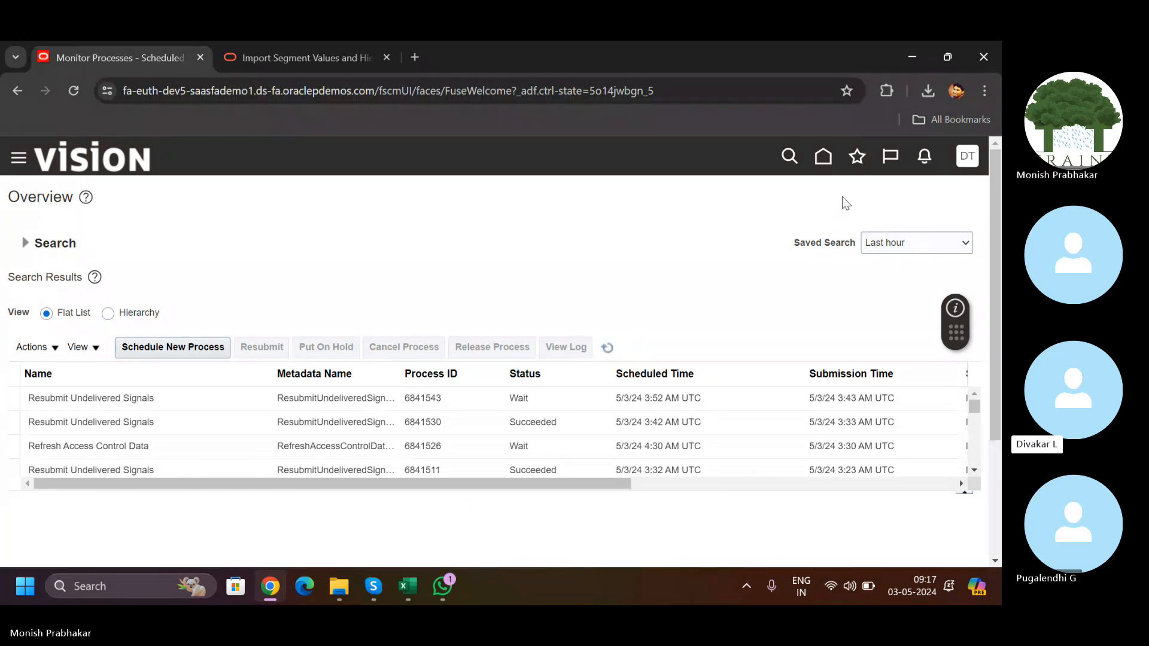
Step: Start signing out of the current Oracle Applications Cloud session and return to the logout consent page
{"action": "left_click", "coordinate": [967, 156]}
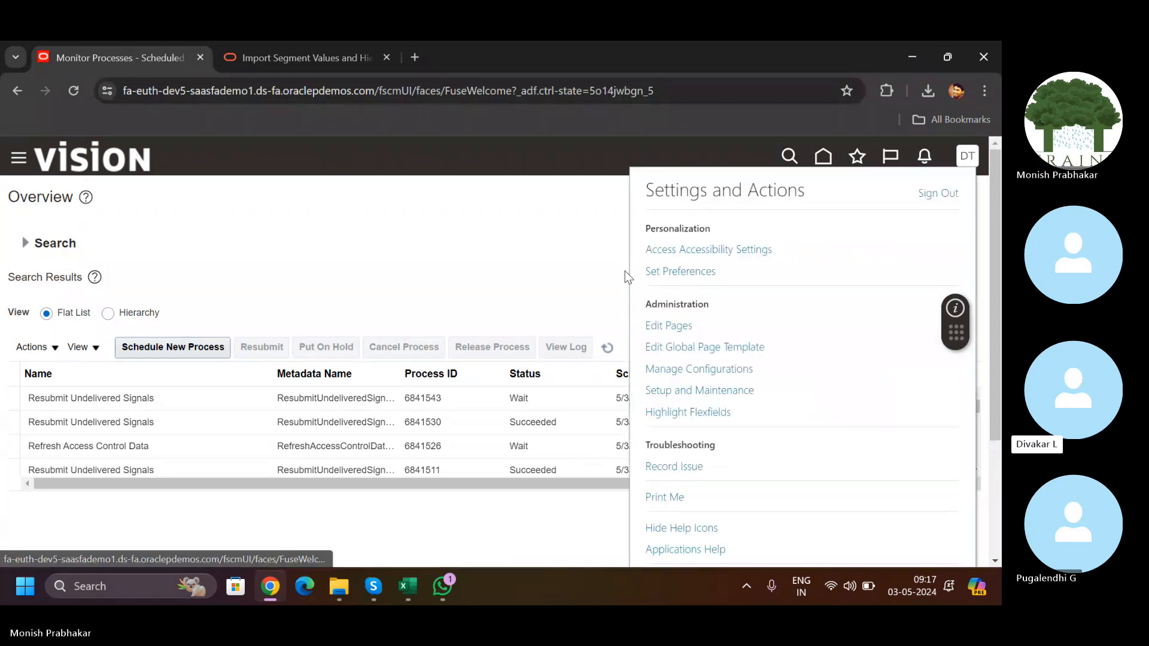
{"action": "left_click", "coordinate": [949, 194]}
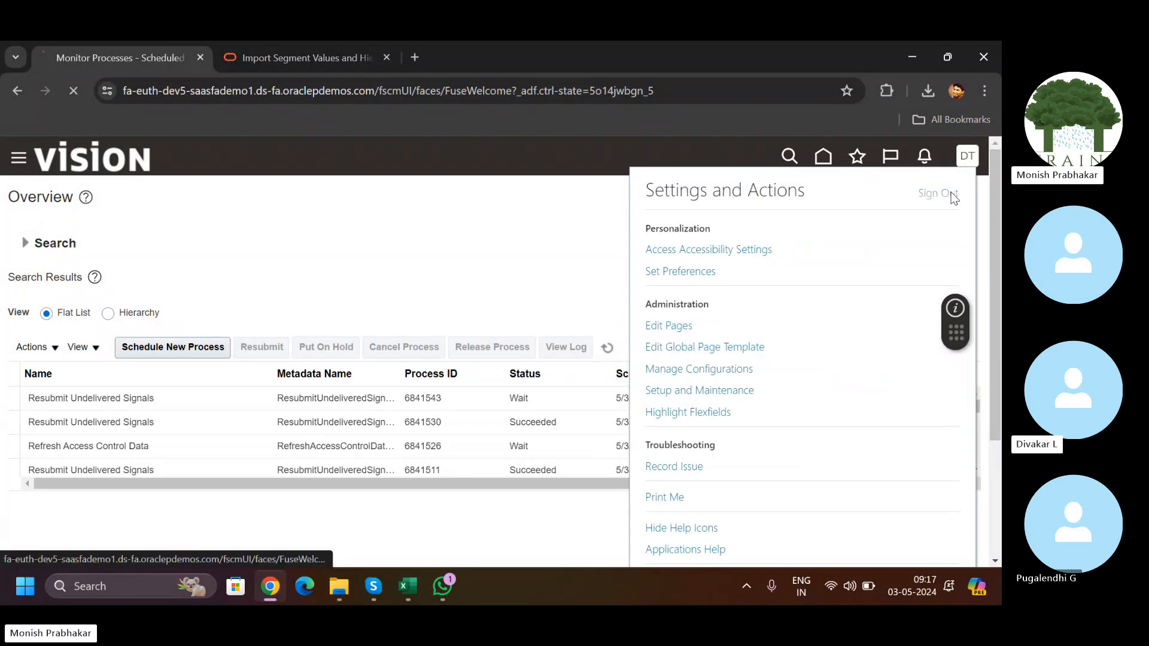
{"action": "left_click", "coordinate": [334, 48]}
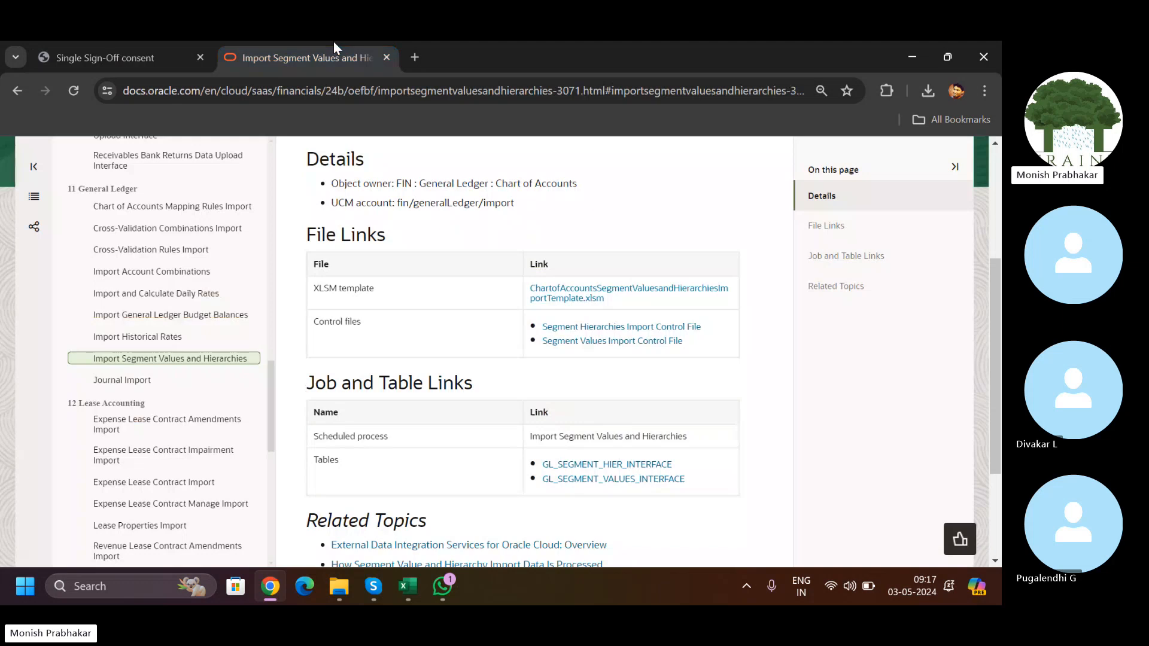
{"action": "left_click", "coordinate": [88, 43]}
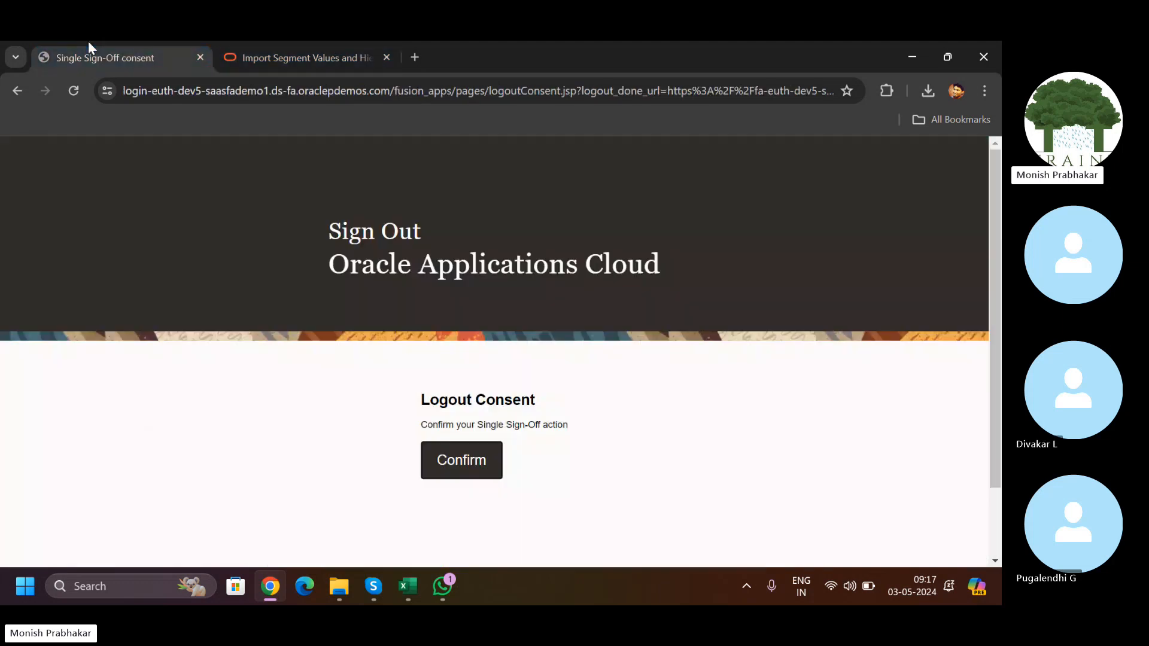
Step: Switch to the ChartofAccountsSegmentValuesandHierarchiesImportTemplate workbook in Excel and examine its GL_SEGMENT_VALUES_INTERFACE and GL_SEGMENT_HIER_INTERFACE sheets
{"action": "mouse_move", "coordinate": [408, 587]}
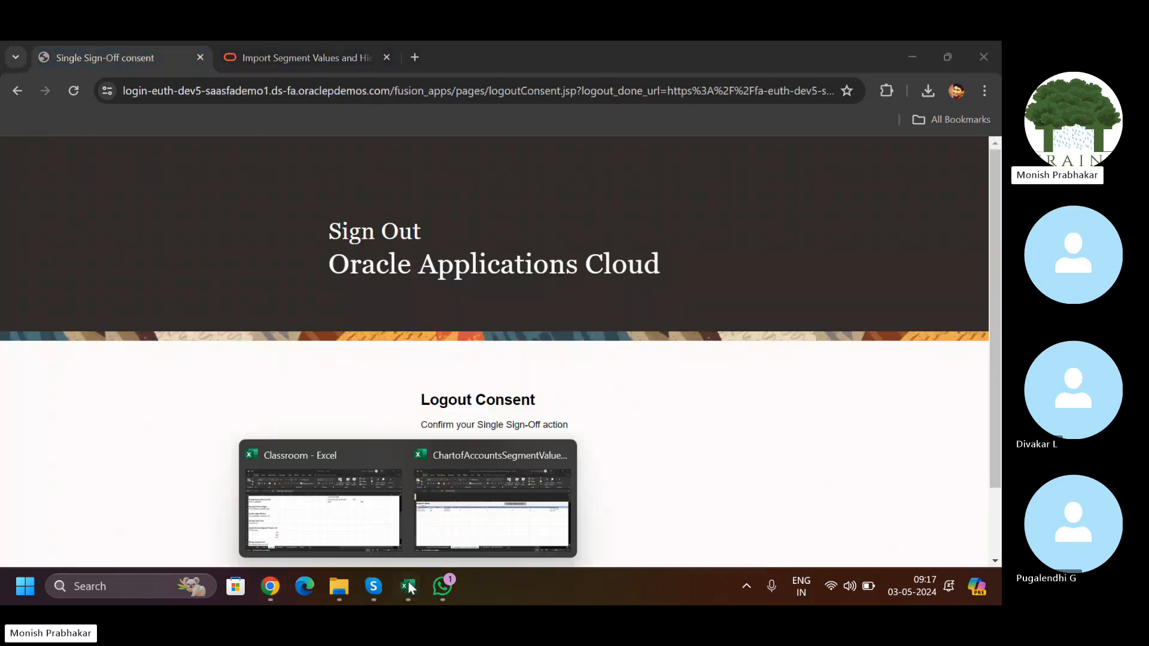
{"action": "left_click", "coordinate": [439, 531]}
{"action": "left_click", "coordinate": [61, 354]}
{"action": "key", "text": "Up"}
{"action": "key", "text": "Up"}
{"action": "key", "text": "Up"}
{"action": "key", "text": "Up"}
{"action": "key", "text": "Up"}
{"action": "key", "text": "Up"}
{"action": "key", "text": "Up"}
{"action": "key", "text": "Up"}
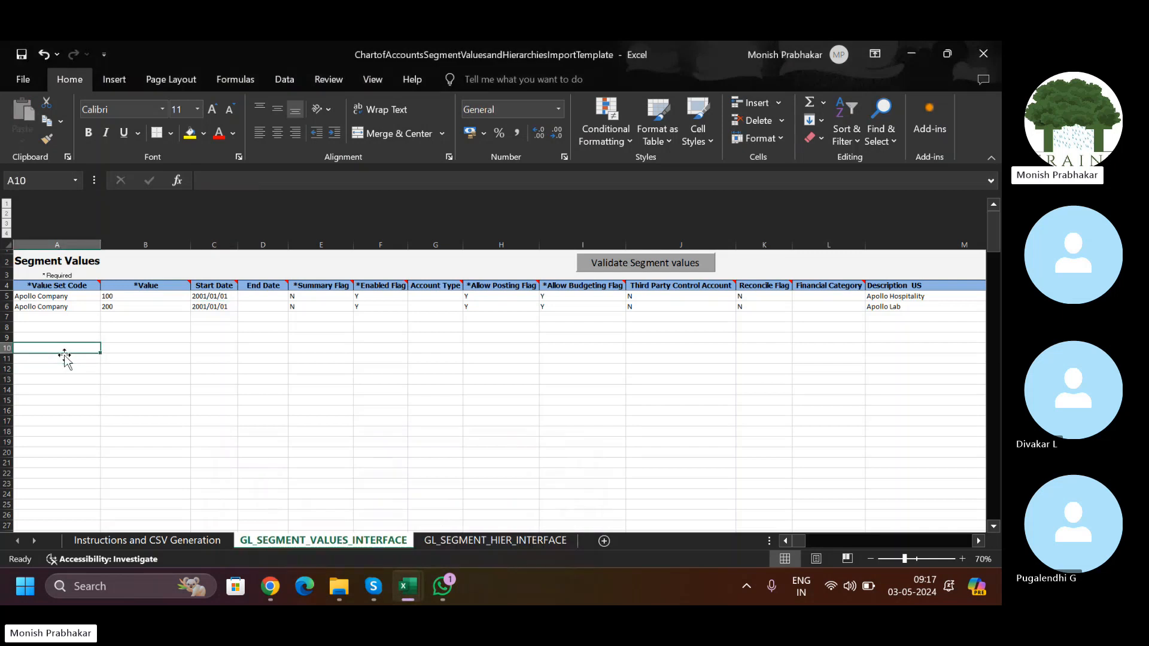
{"action": "key", "text": "Right"}
{"action": "key", "text": "Down"}
{"action": "key", "text": "Down"}
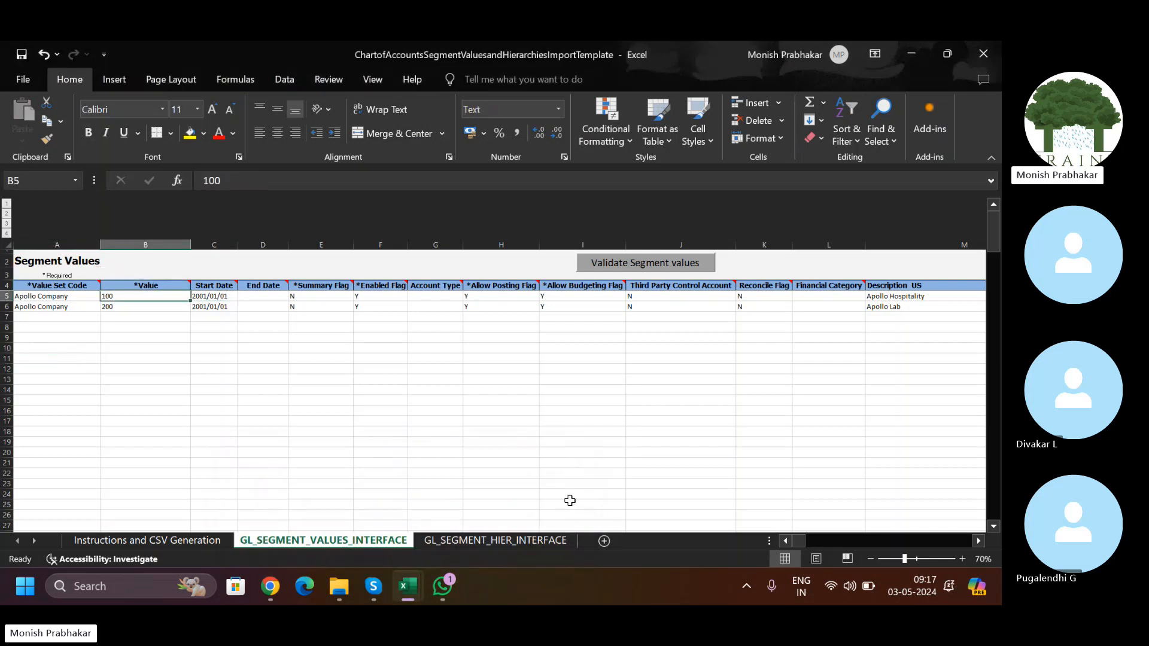
{"action": "left_click", "coordinate": [479, 541]}
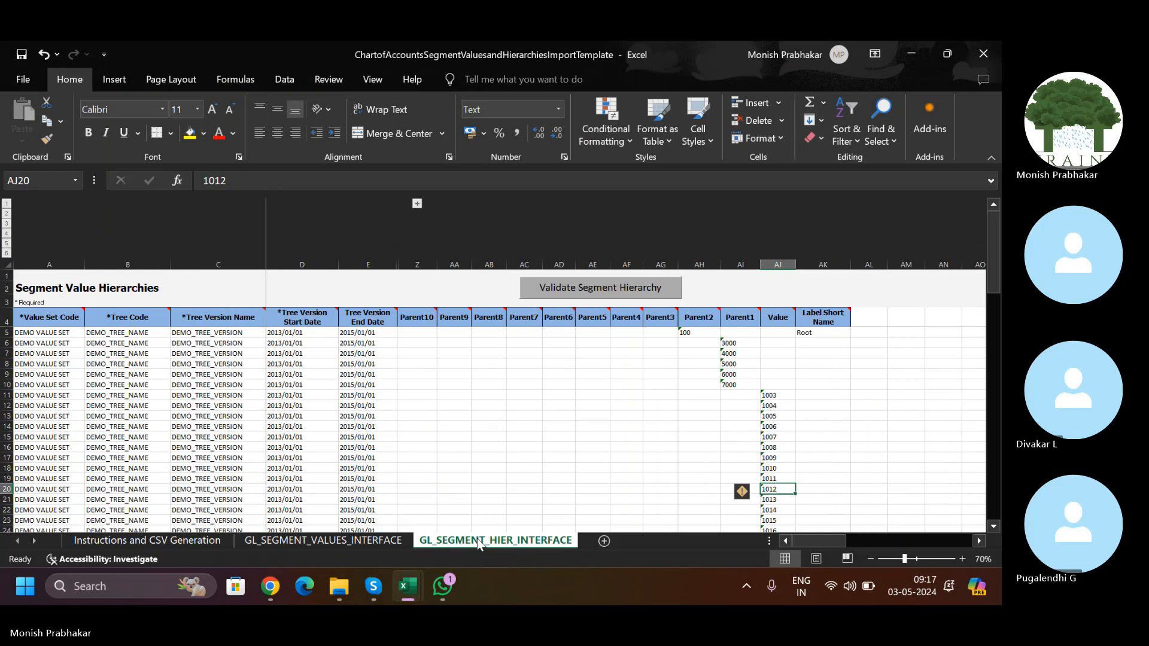
{"action": "left_click", "coordinate": [365, 407]}
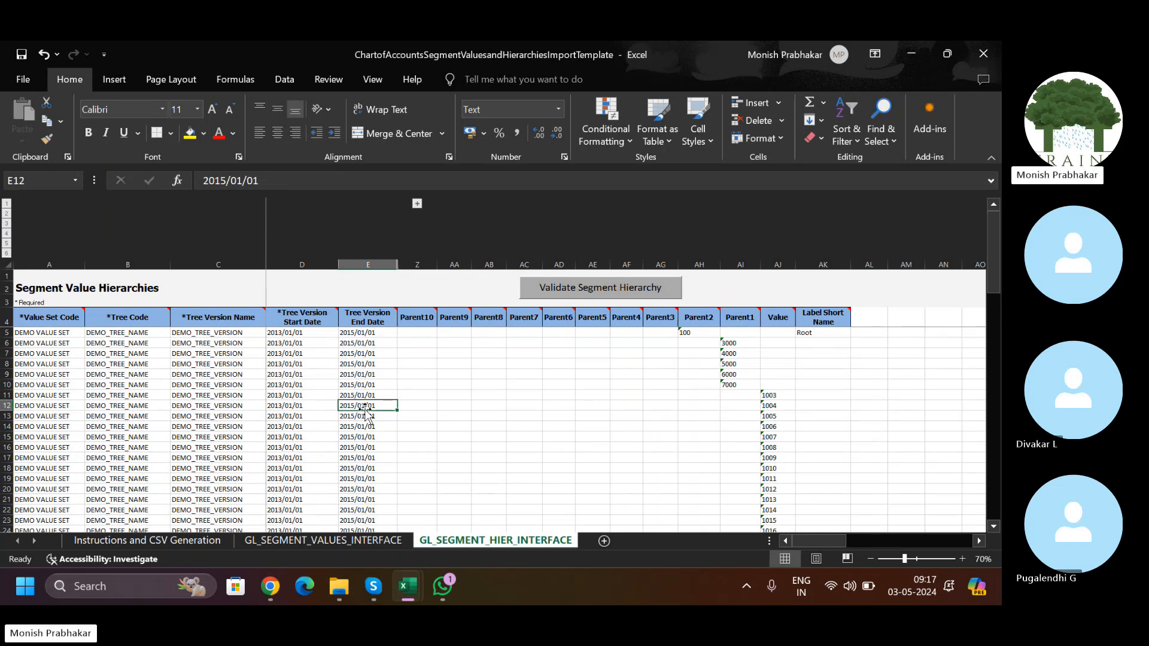
Step: Switch to Skype and leave the ongoing group call
{"action": "left_click", "coordinate": [372, 586]}
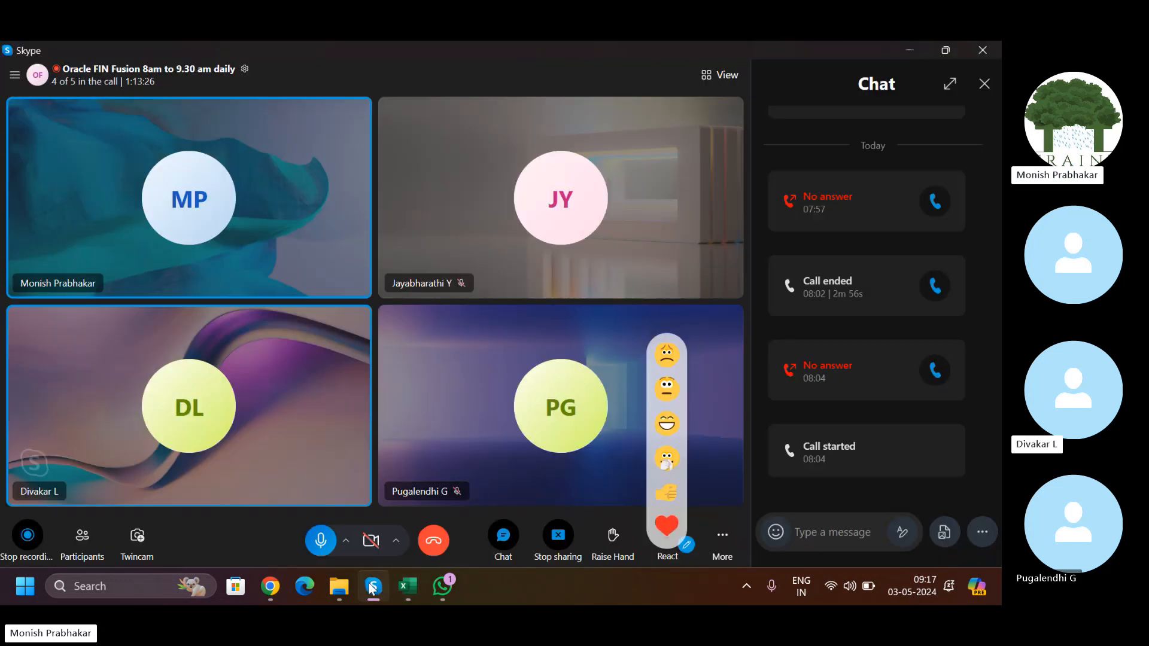
{"action": "left_click", "coordinate": [432, 542]}
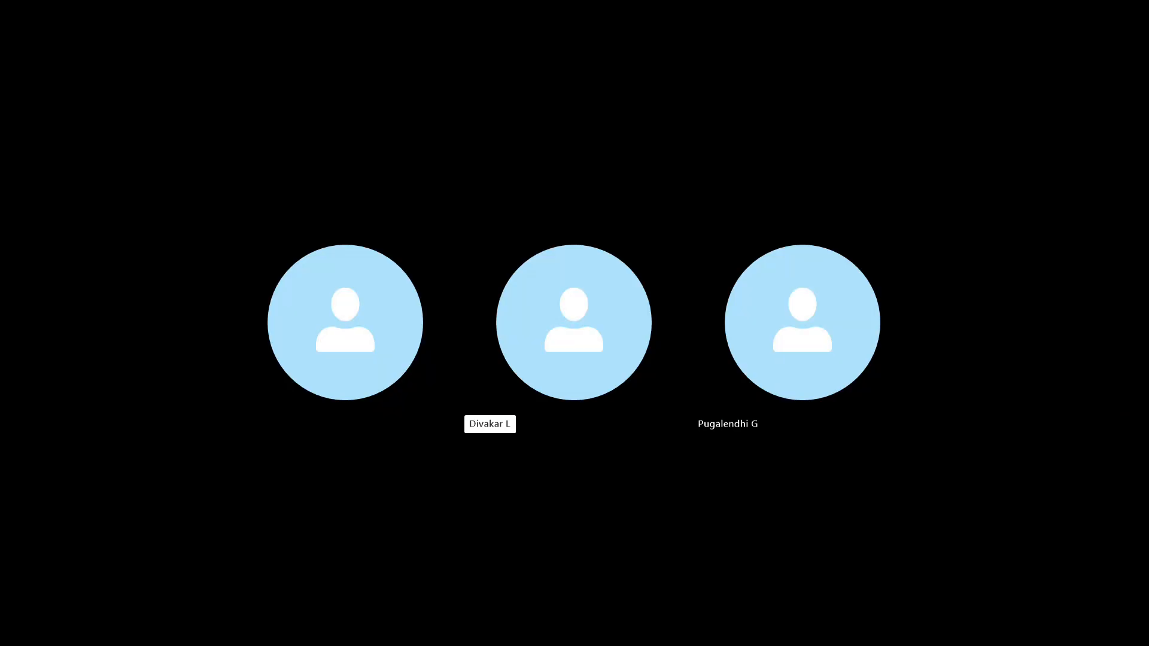